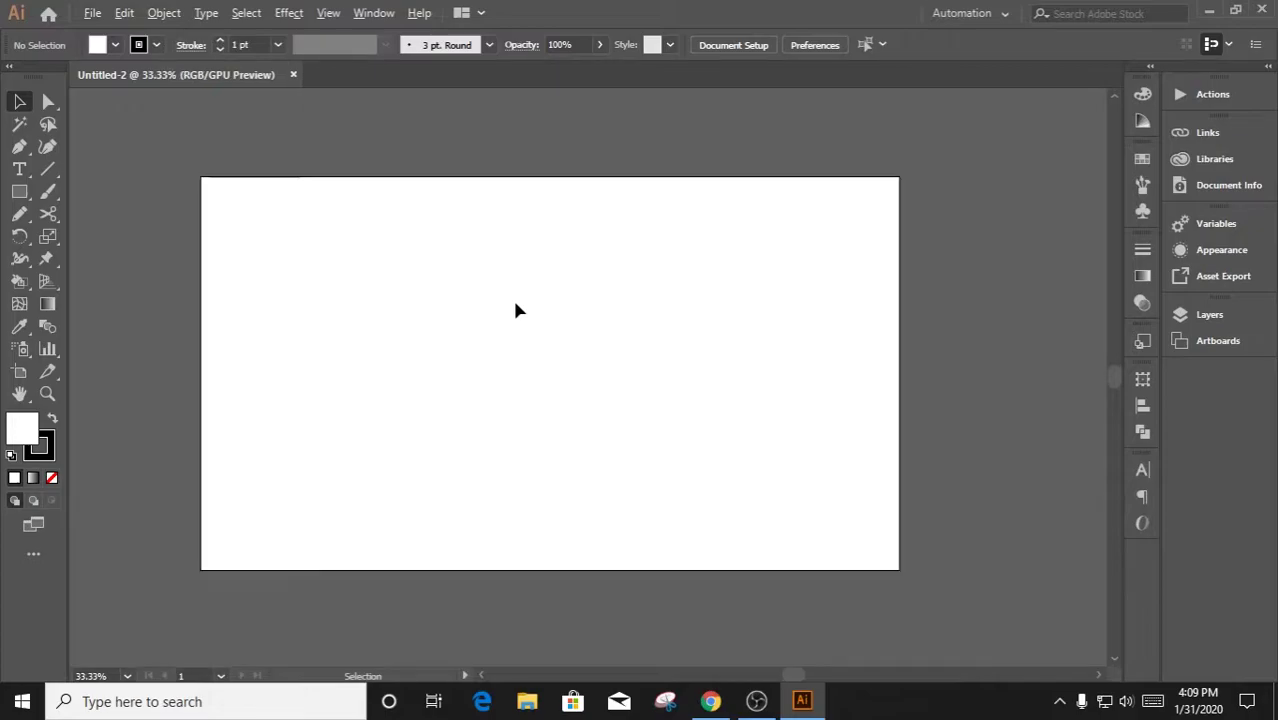
Draw a square on the artboard with the Rectangle tool and zoom in
click(18, 192)
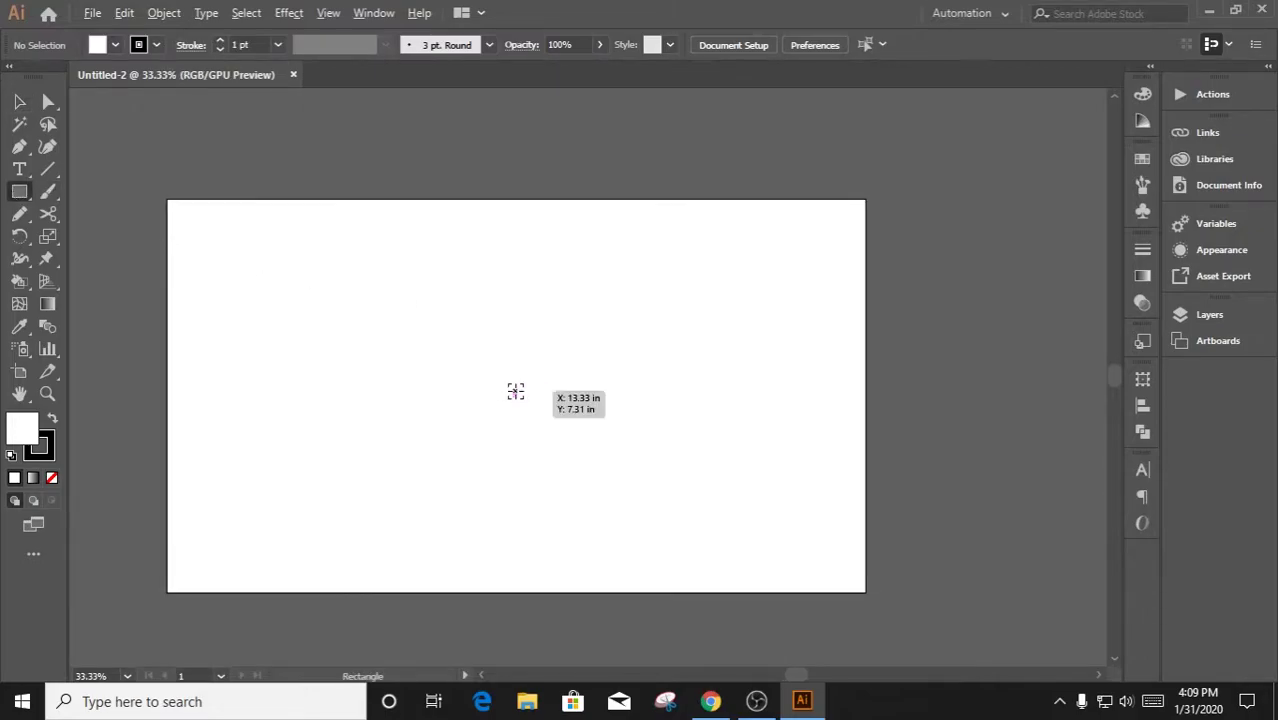
mouse_move(515, 391)
mouse_down()
mouse_move(617, 475)
mouse_move(593, 494)
mouse_move(591, 468)
mouse_move(607, 484)
mouse_up()
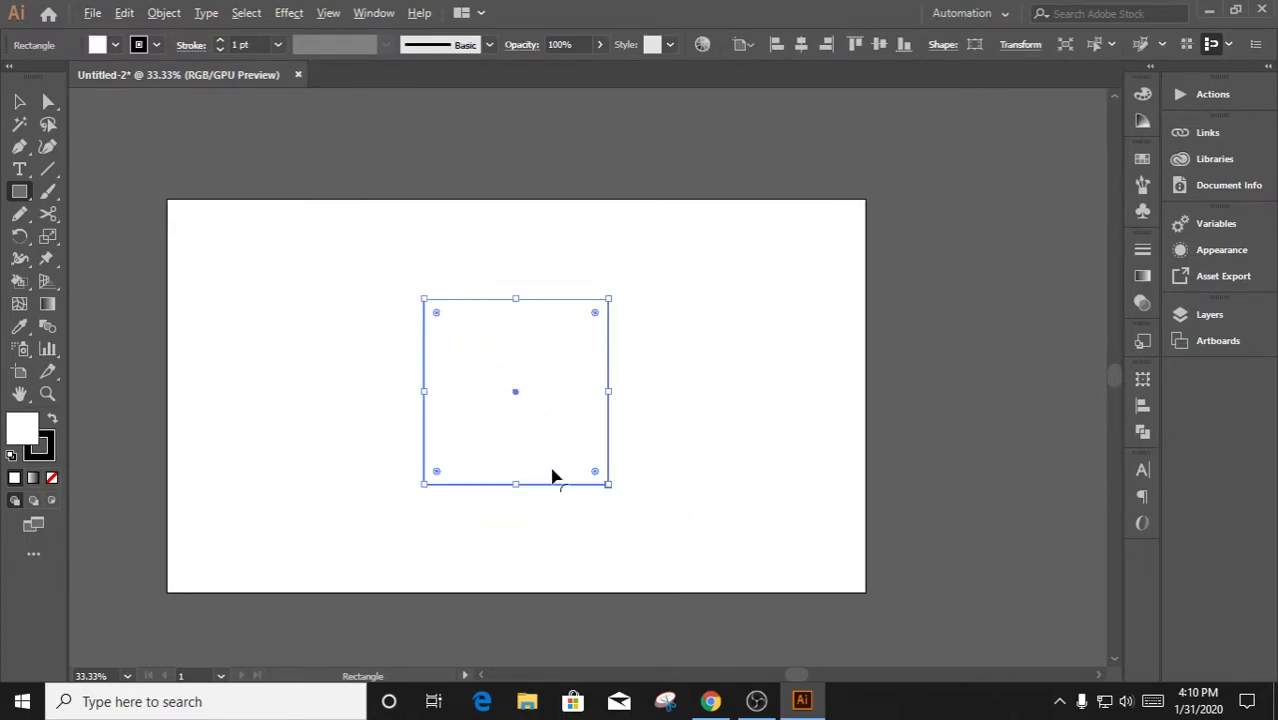
key(ctrl+plus)
click(19, 146)
Draw a closed triangle joining the square's bottom corners and top-edge midpoint, then select it
click(435, 493)
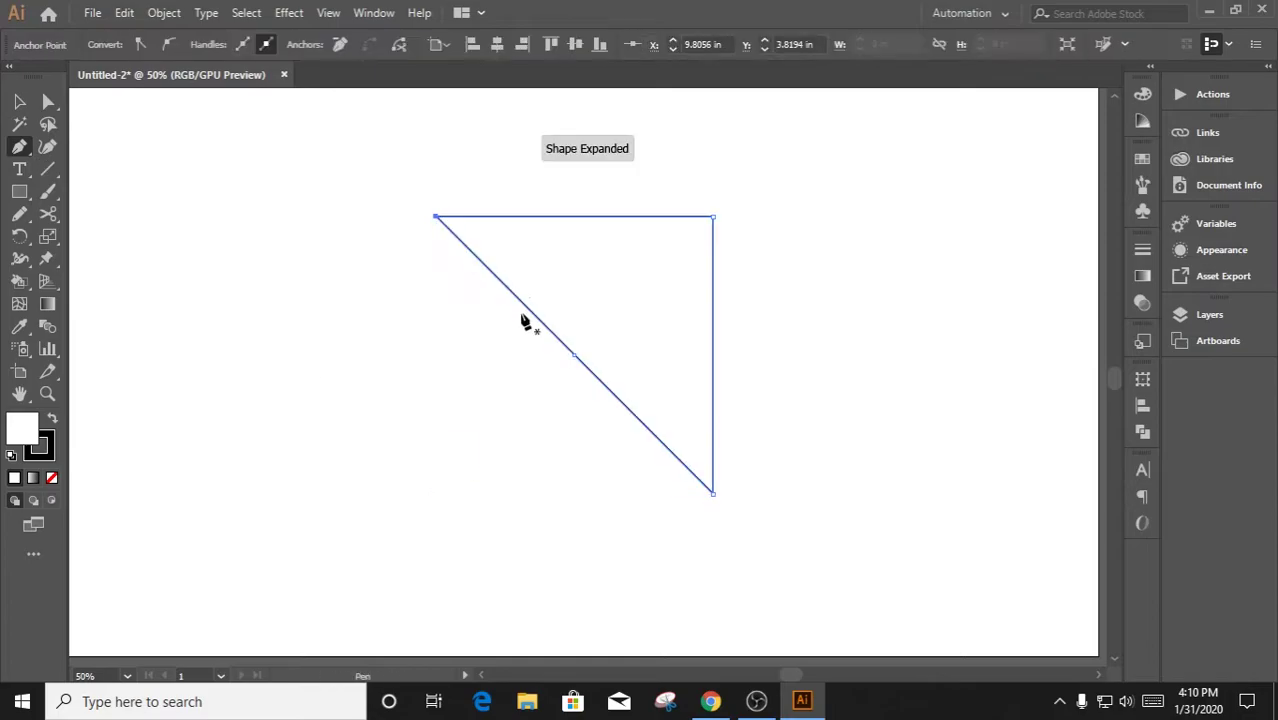
key(ctrl+z)
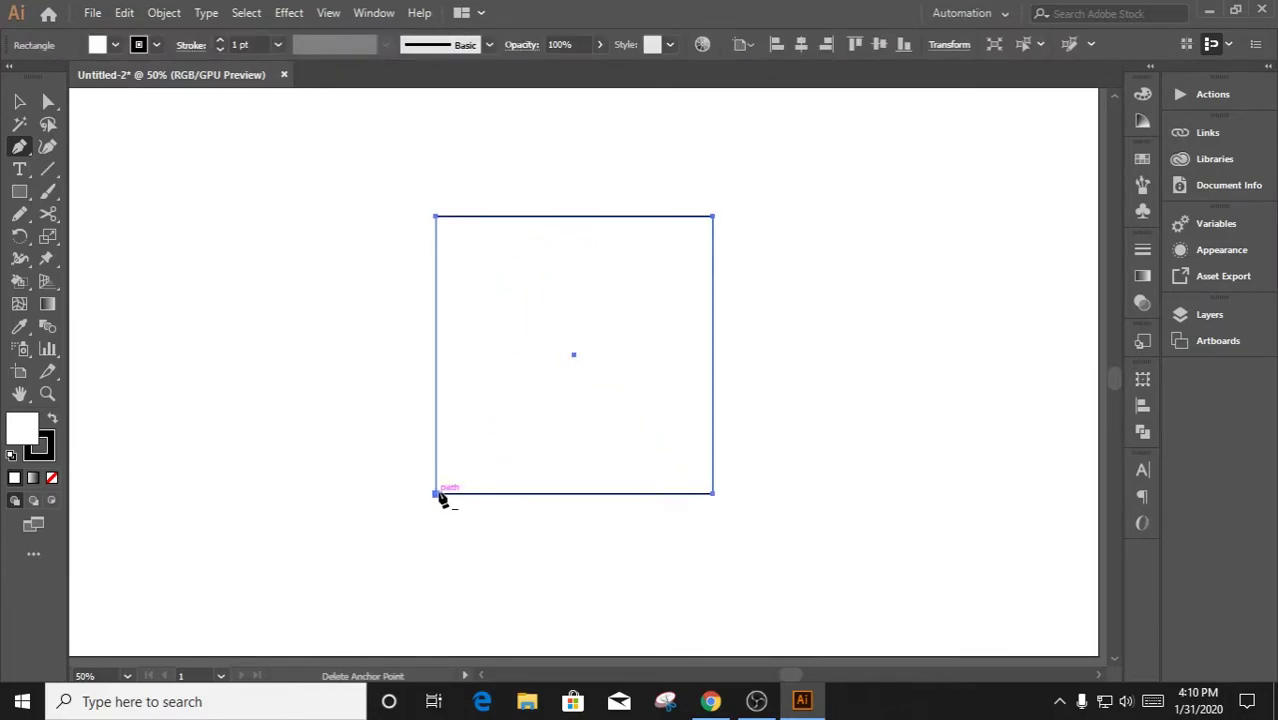
click(436, 493)
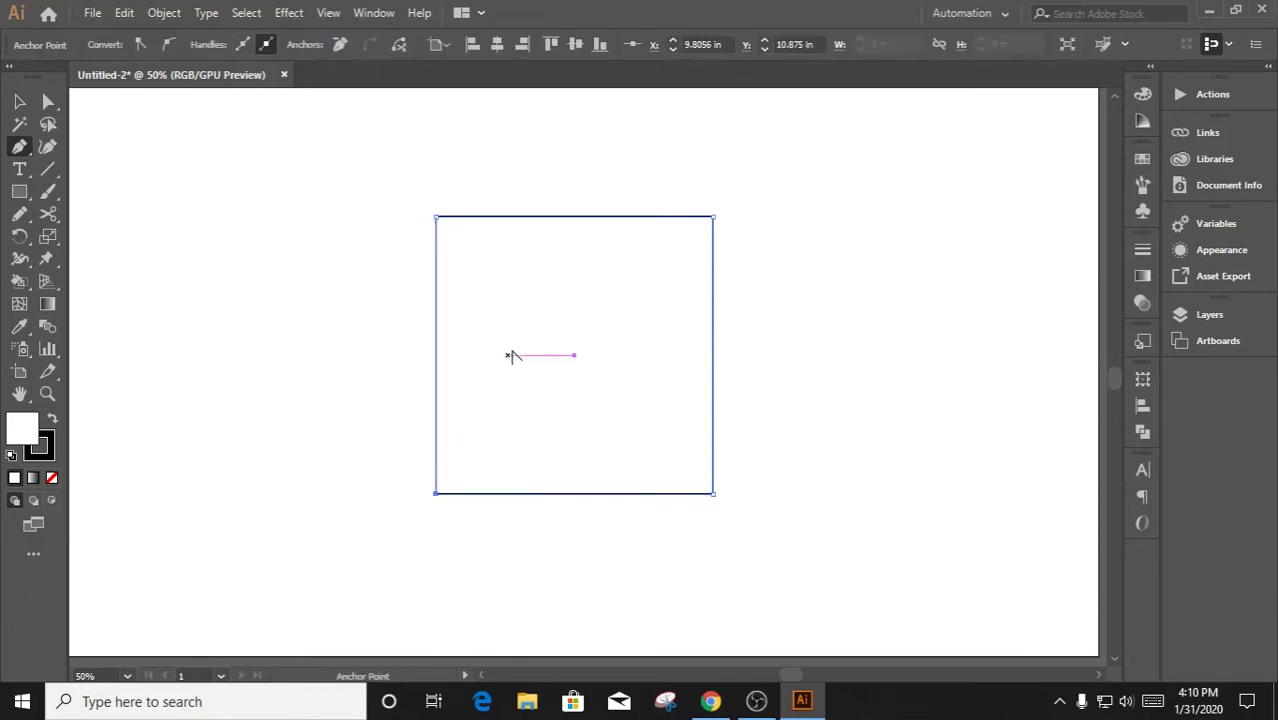
click(436, 493)
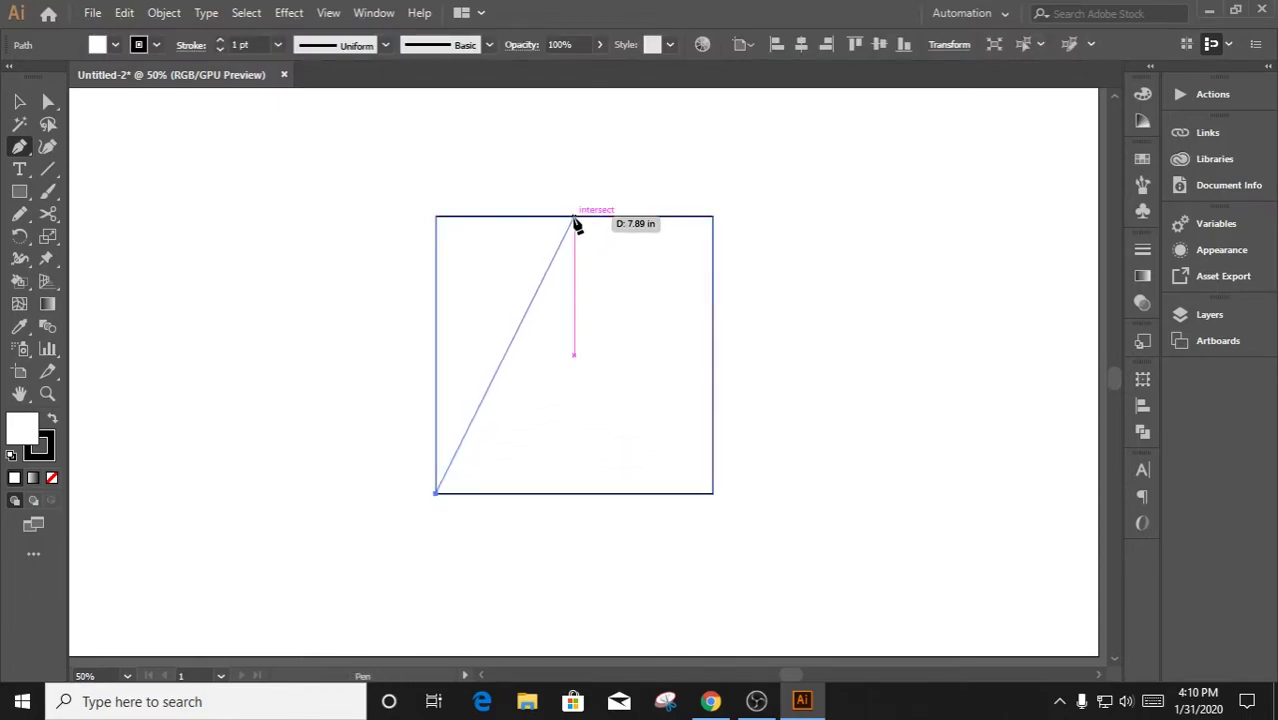
click(574, 216)
click(712, 493)
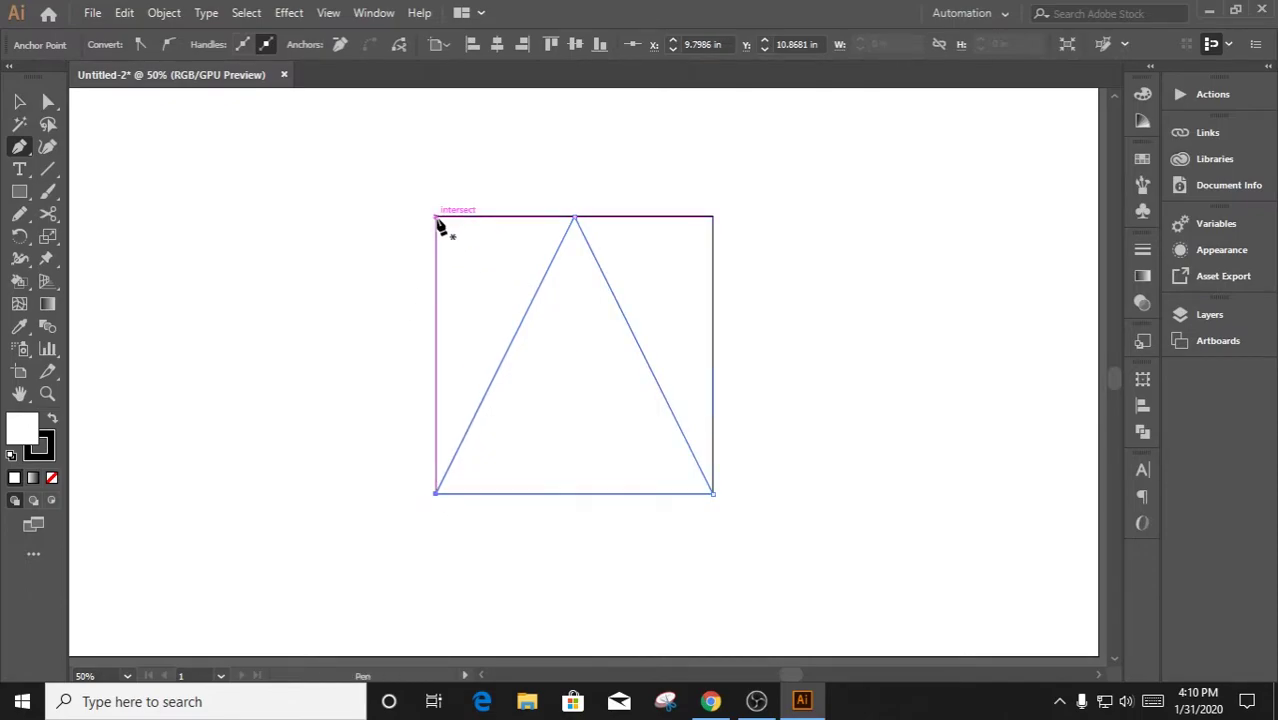
scroll(571, 348, up, 1)
scroll(576, 320, up, 1)
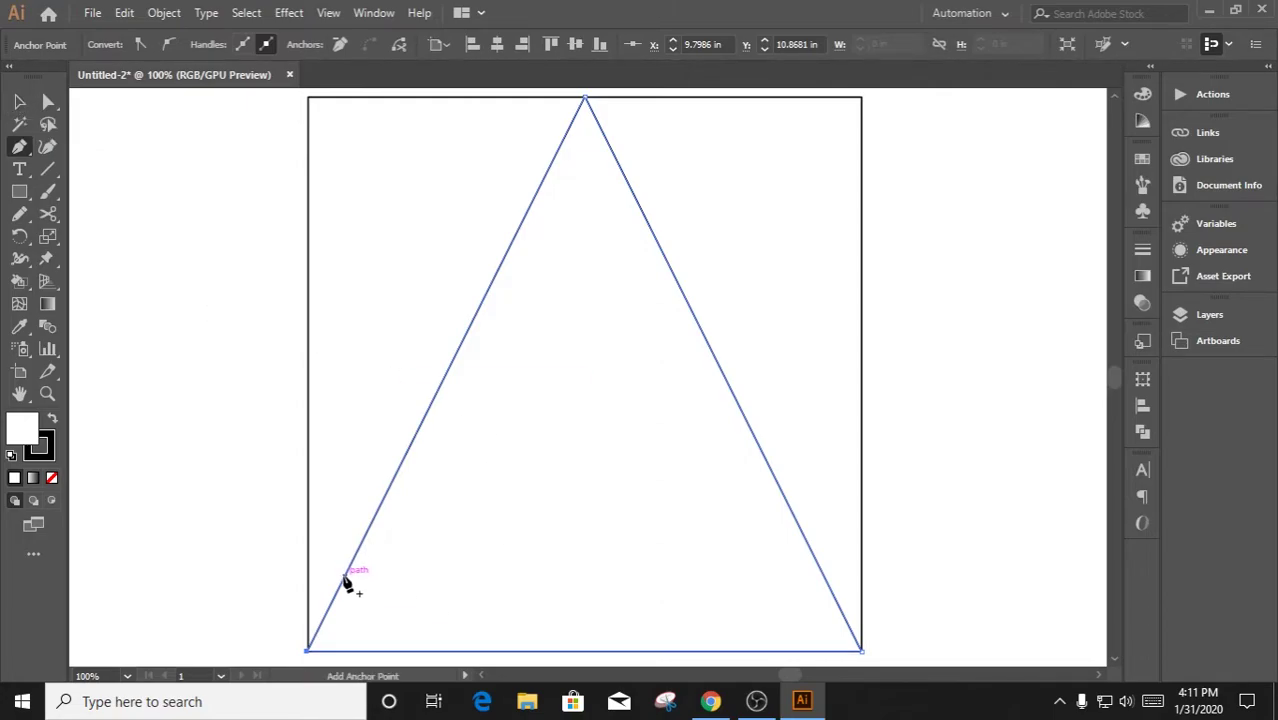
click(19, 101)
click(750, 428)
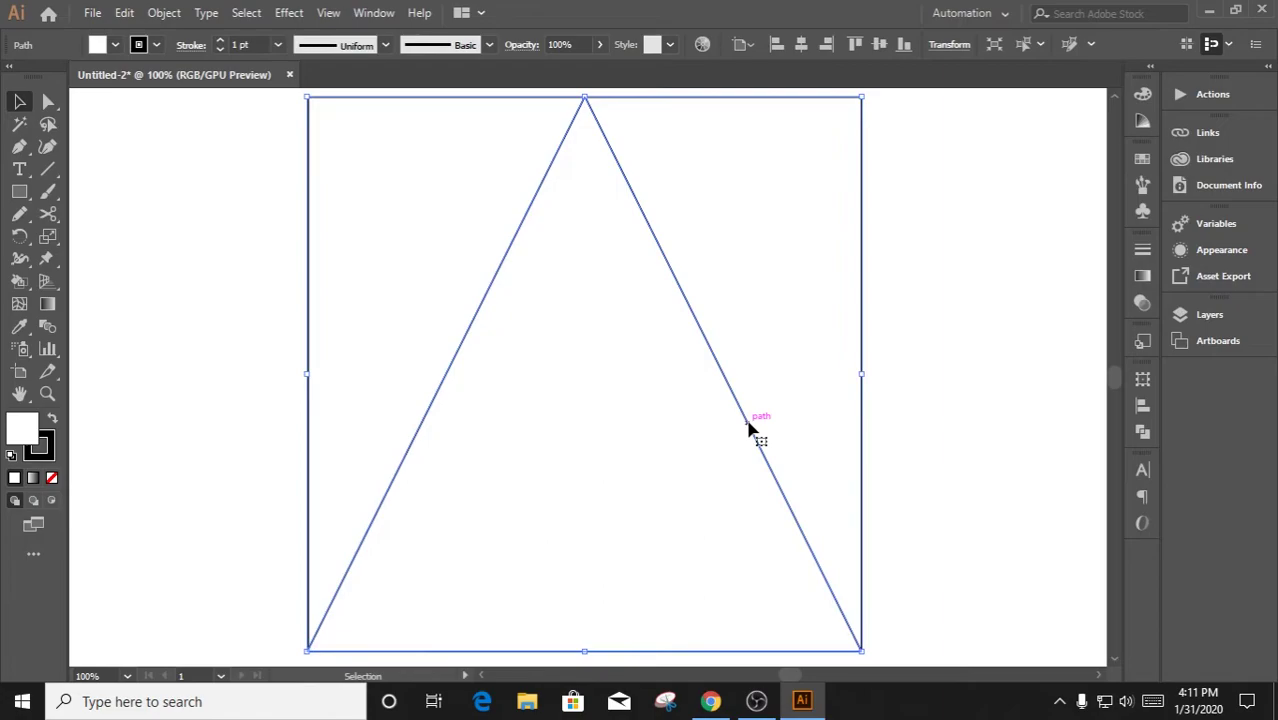
Scale a smaller copy of the triangle inside the original and nudge it downward
drag(750, 428, 778, 428)
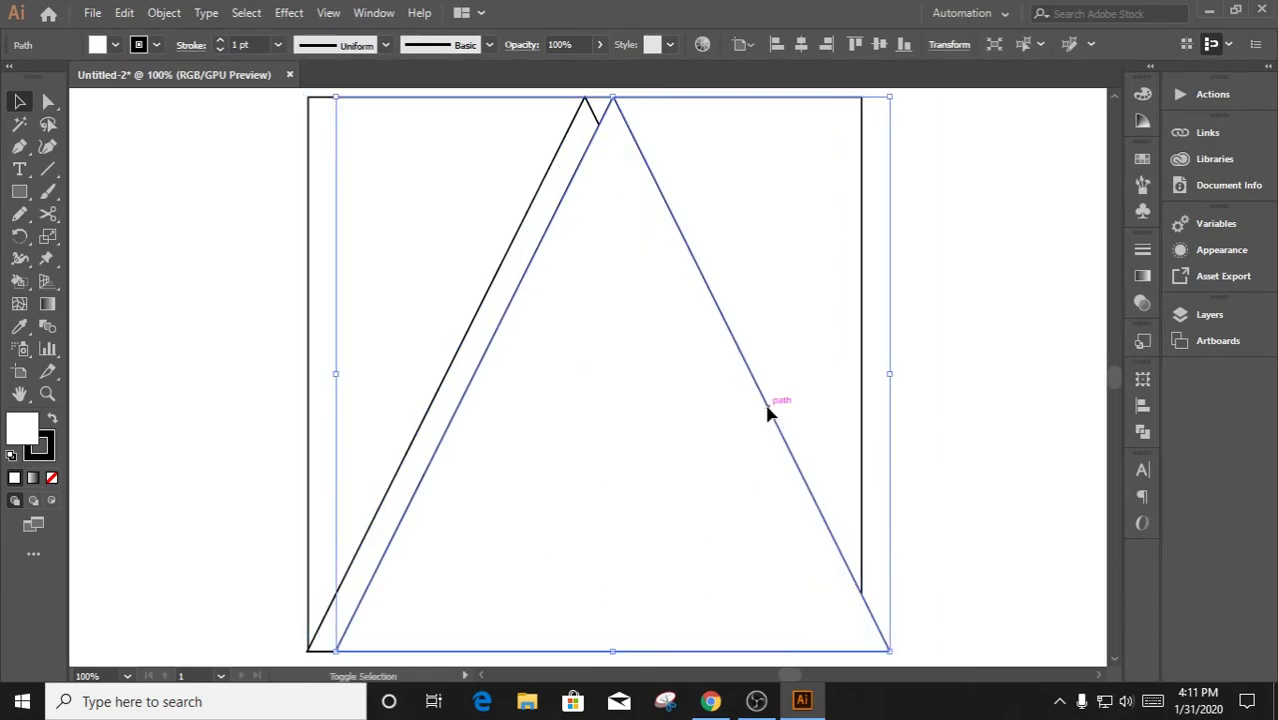
key(ctrl+z)
key(Return)
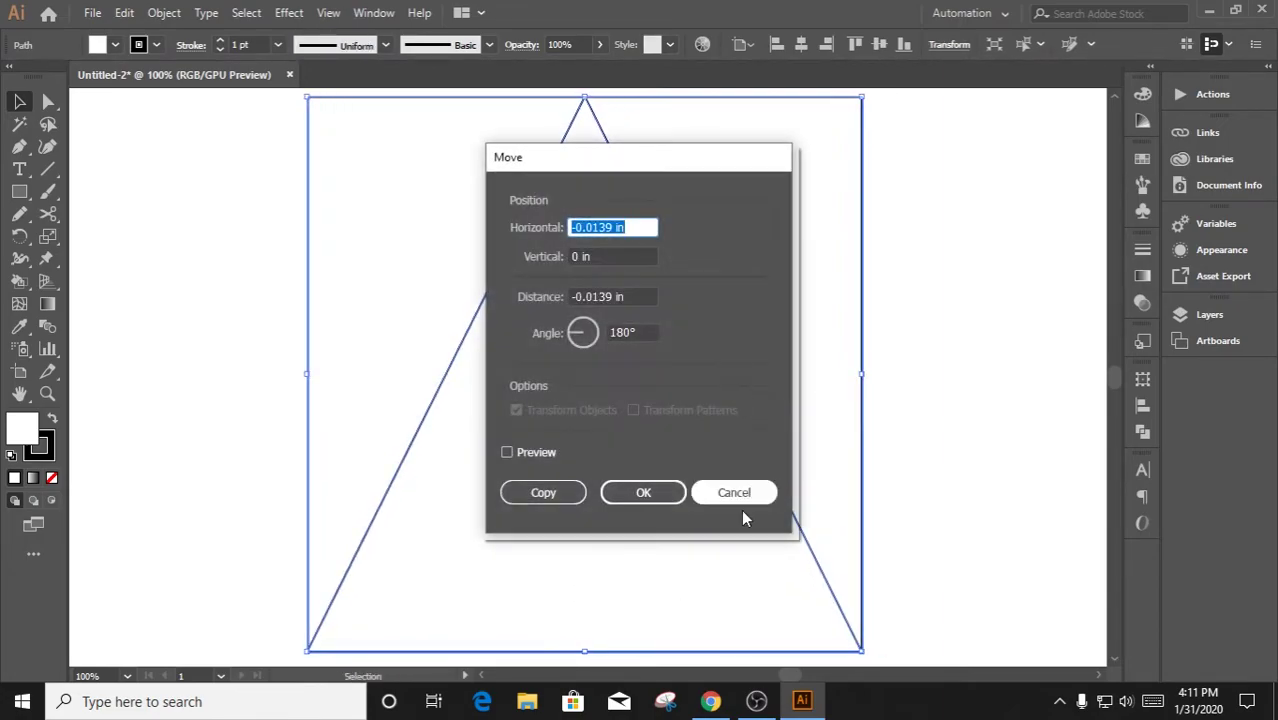
key(Escape)
click(1143, 405)
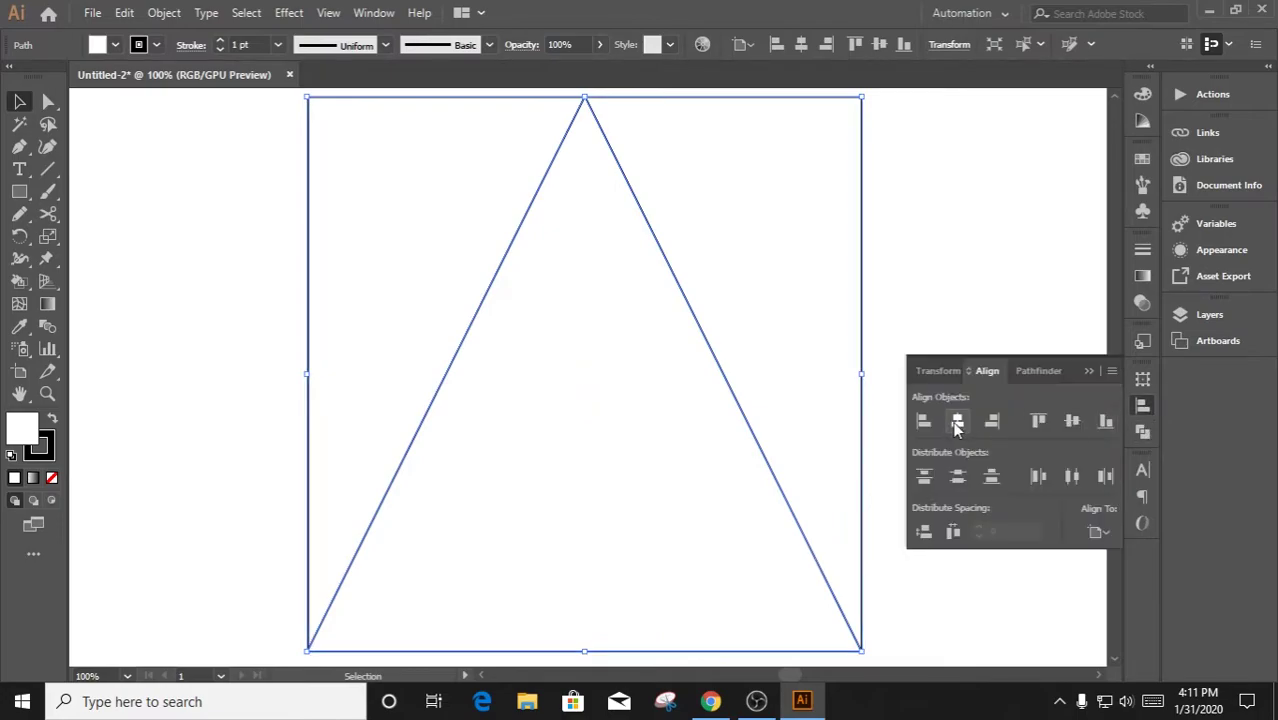
mouse_move(861, 651)
mouse_down()
mouse_move(785, 527)
mouse_move(790, 552)
mouse_up()
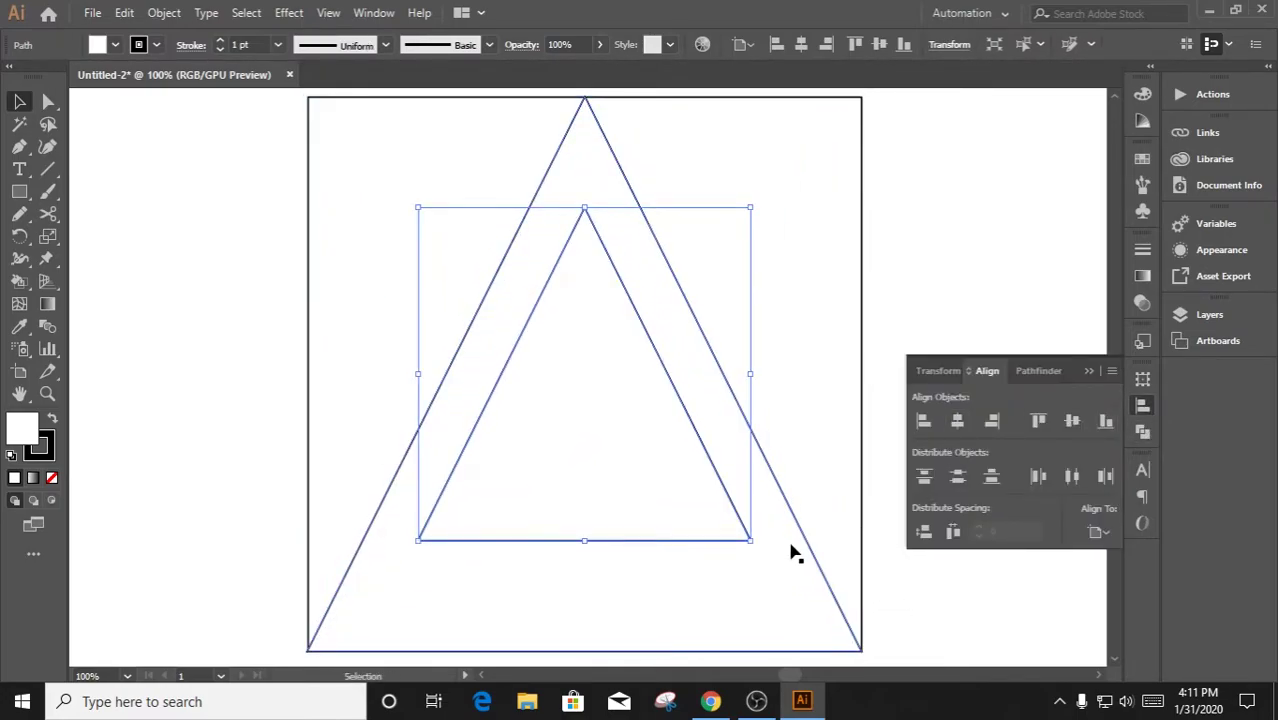
key(Down)
key(Down)
key(Down)
key(Down)
key(Down)
key(Down)
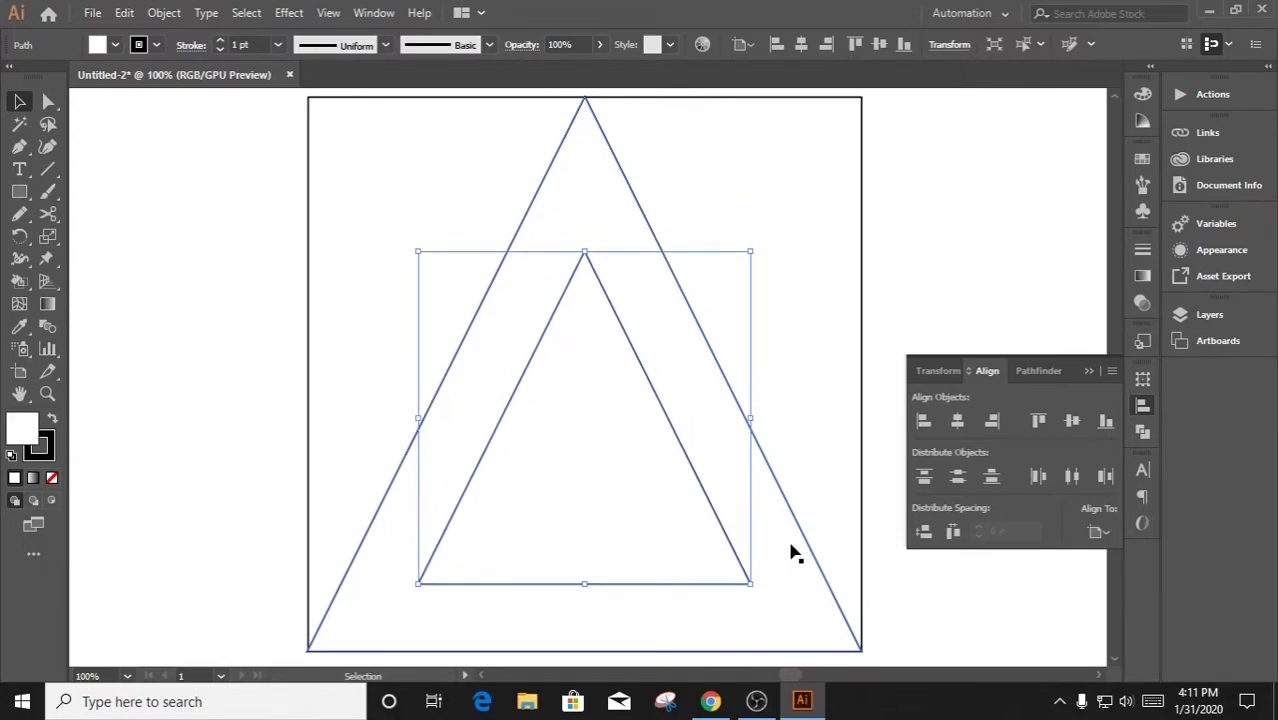
Draw the left facet linking the outer bottom-left corner, inner bottom-left corner and outer apex
key(ctrl+a)
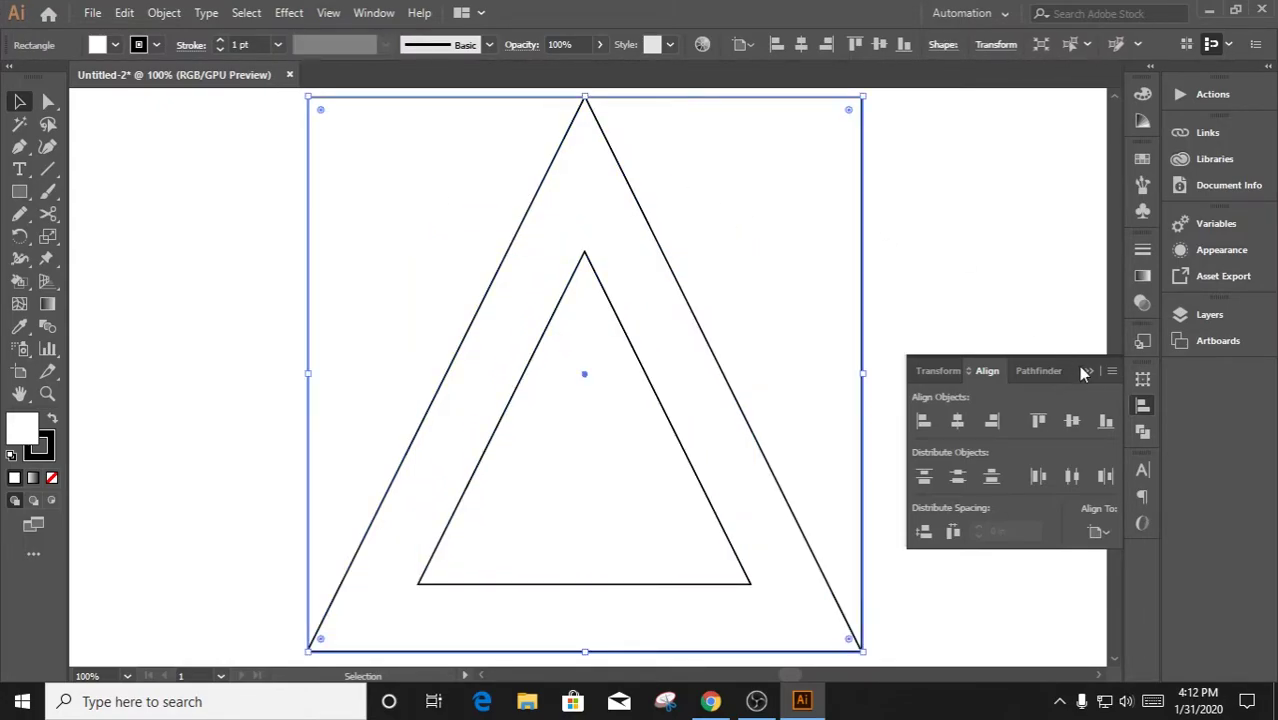
click(1089, 371)
click(750, 237)
click(308, 649)
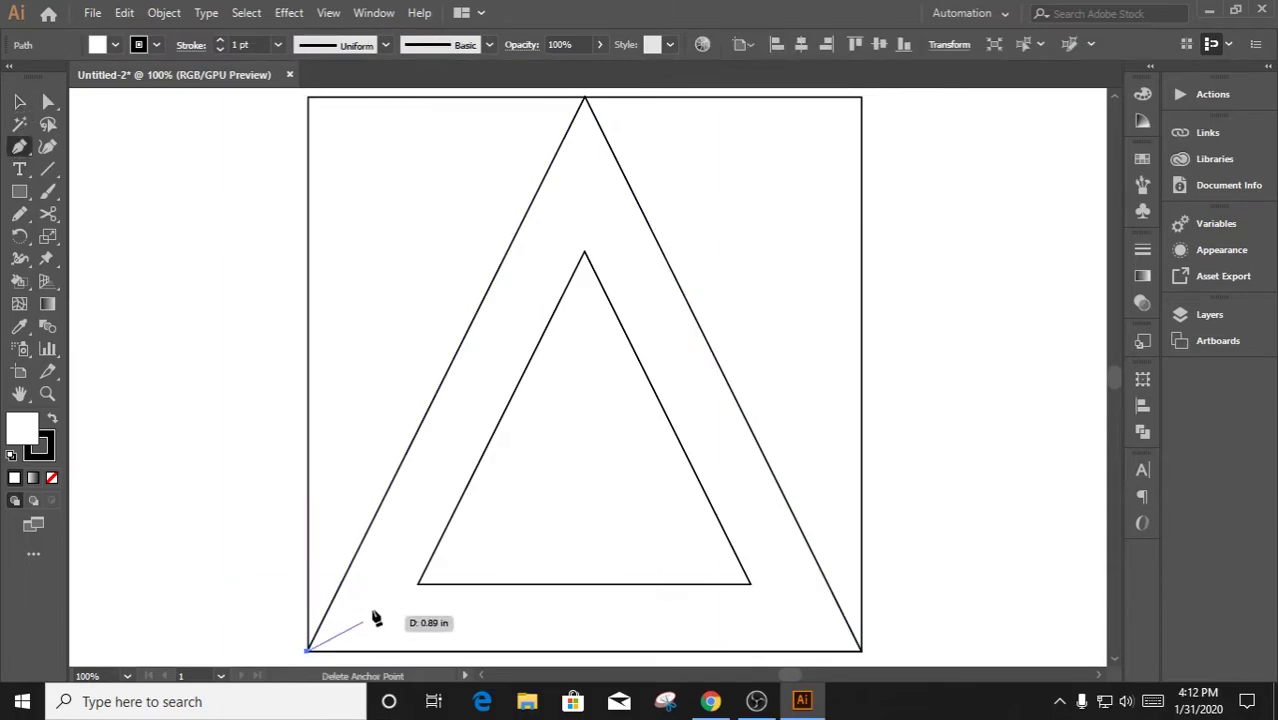
click(418, 583)
right_click(578, 221)
key(Escape)
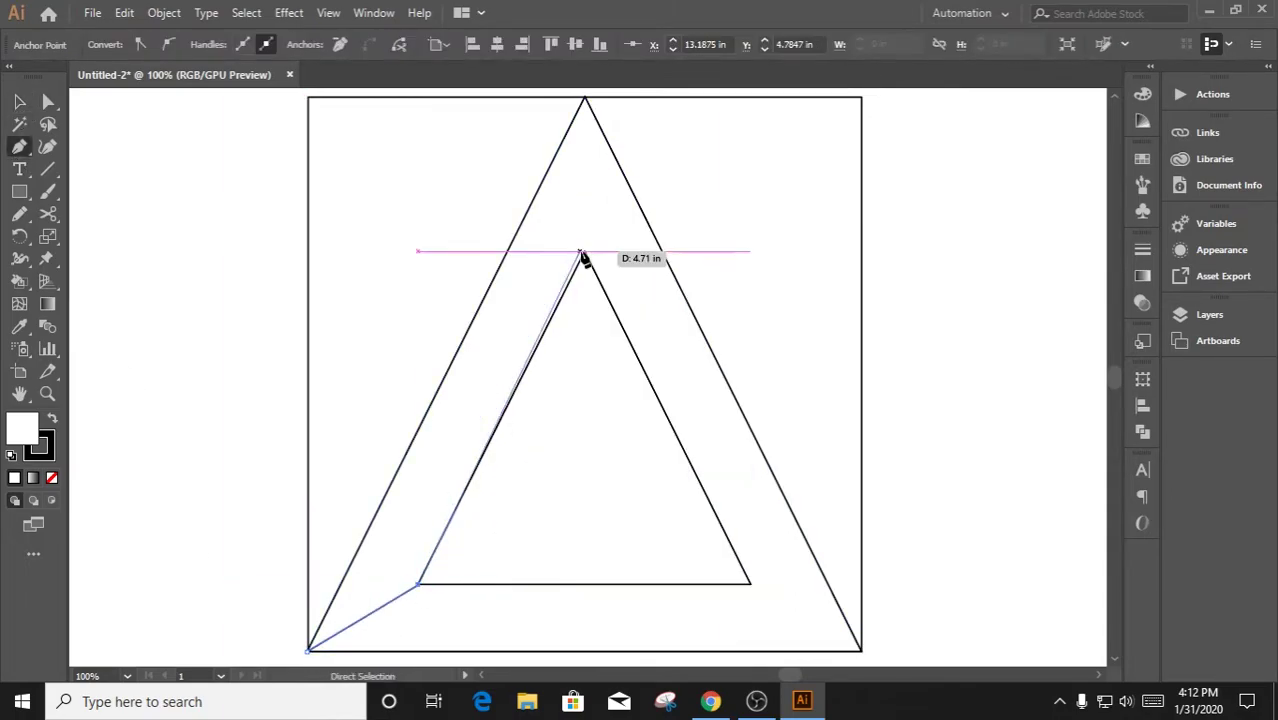
click(585, 98)
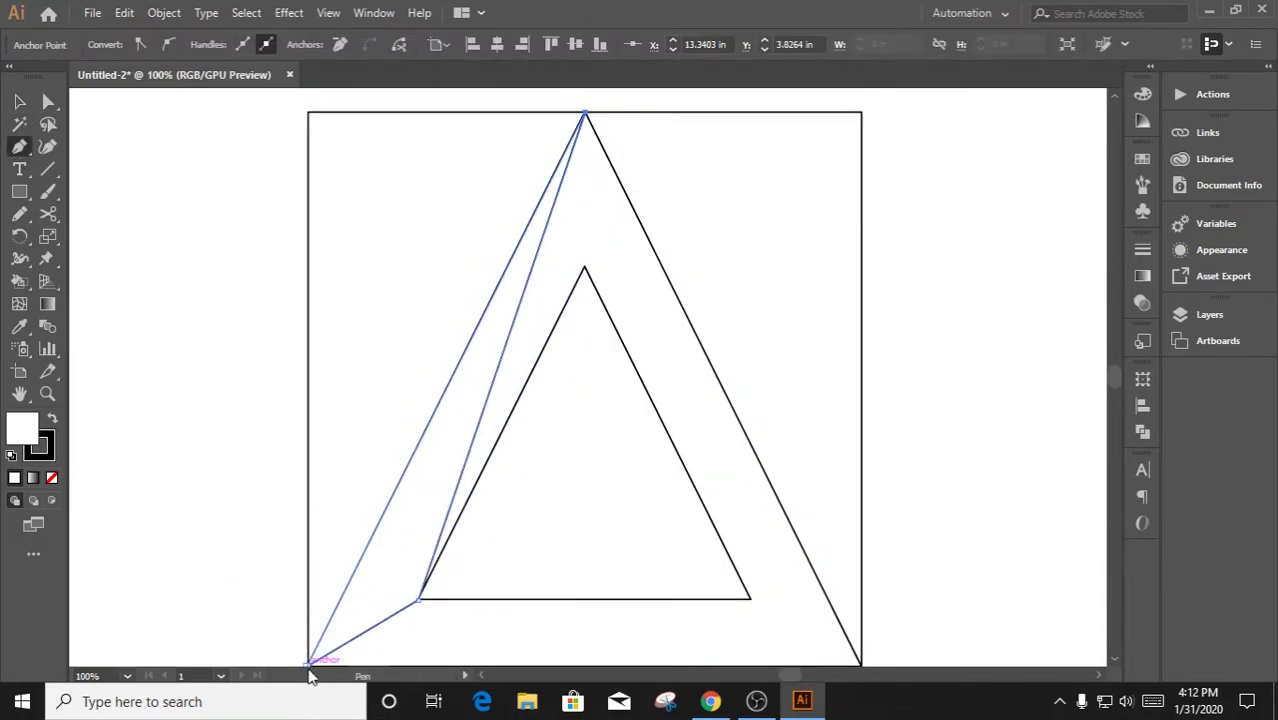
scroll(314, 651, down, 3)
click(312, 541)
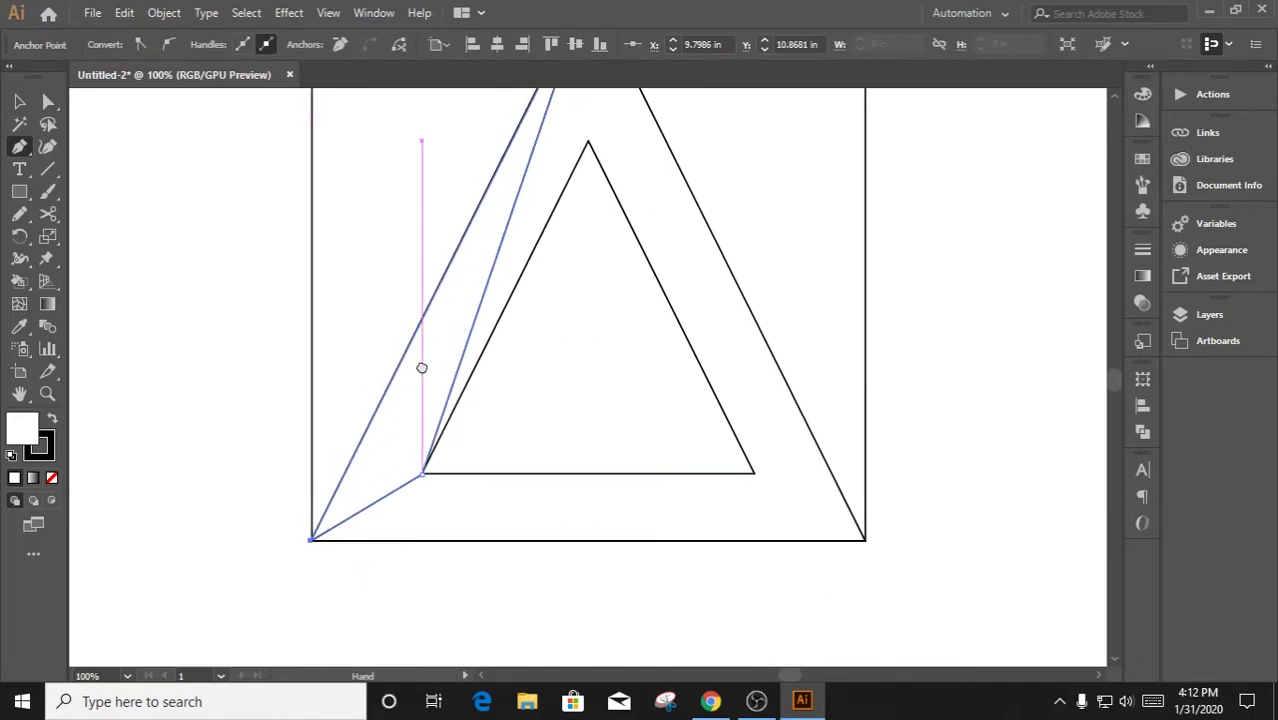
scroll(450, 320, up, 3)
scroll(450, 320, right, 2)
Draw a facet from the outer apex to the inner apex and inner bottom-left corner
click(516, 104)
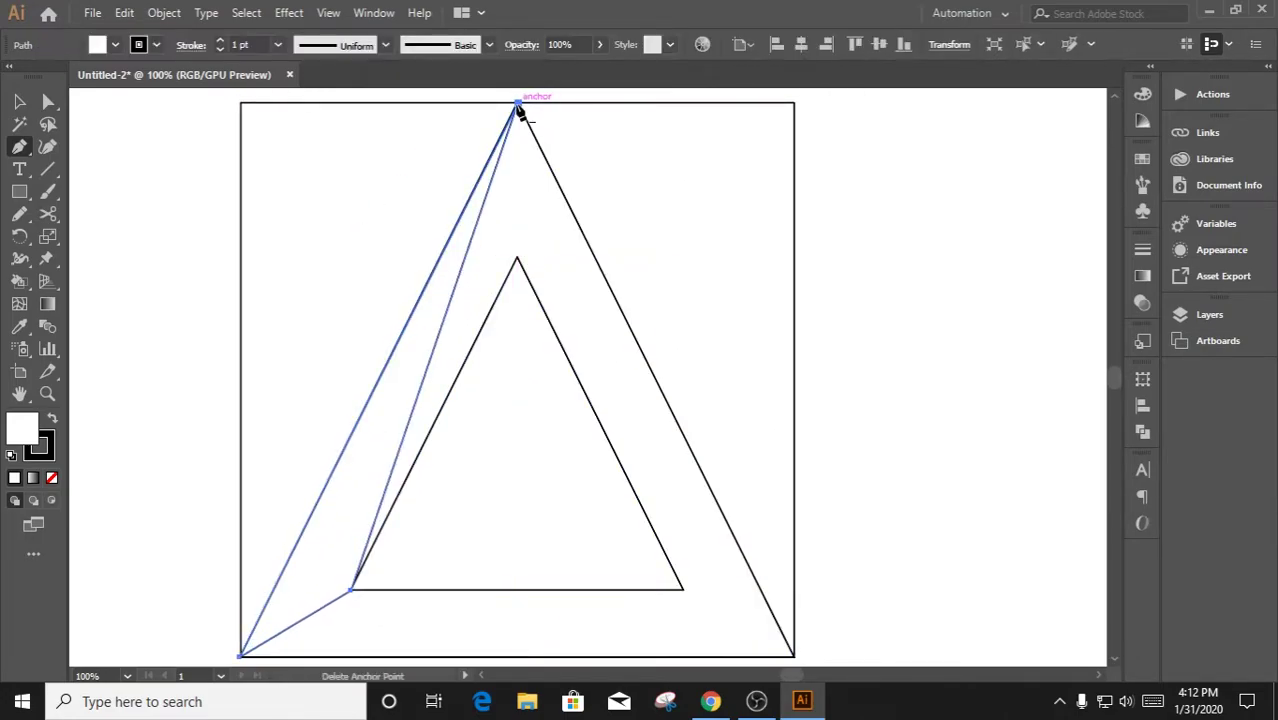
scroll(522, 263, up, 1)
click(517, 305)
click(352, 637)
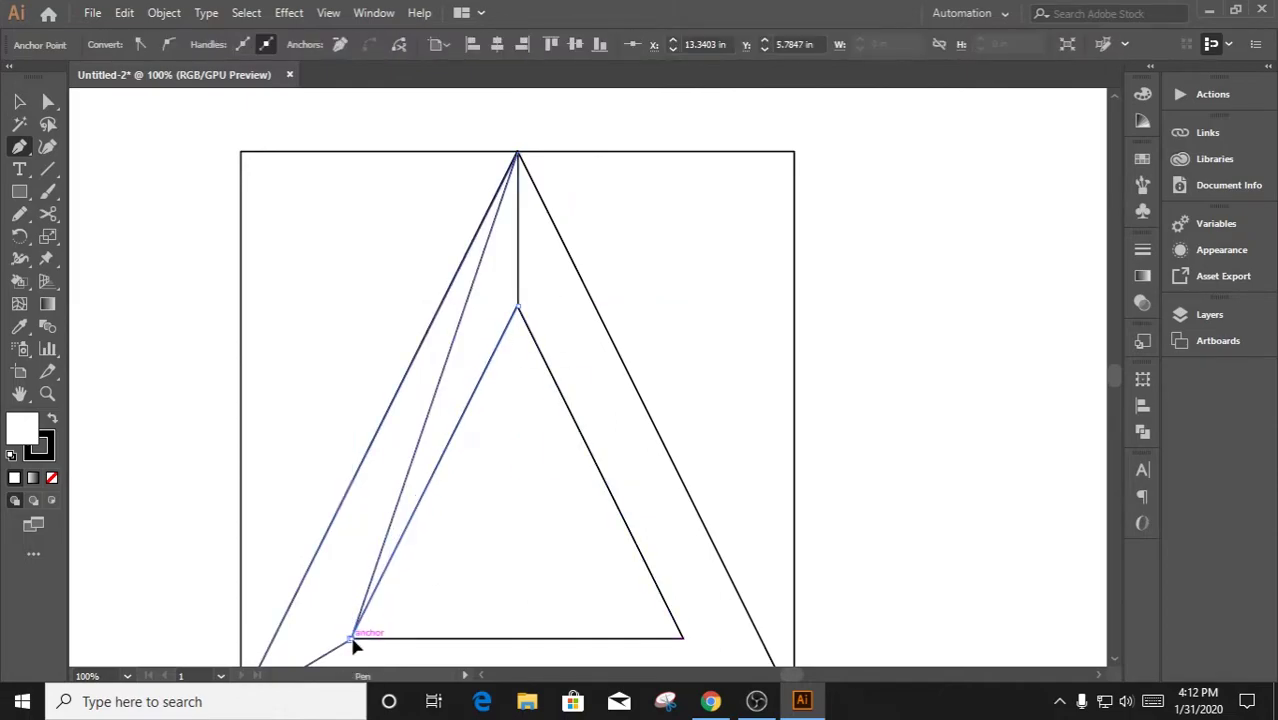
click(517, 153)
Draw the right facet through the outer and inner bottom-right corners and inner apex
click(519, 155)
scroll(570, 163, down, 5)
scroll(570, 163, right, 2)
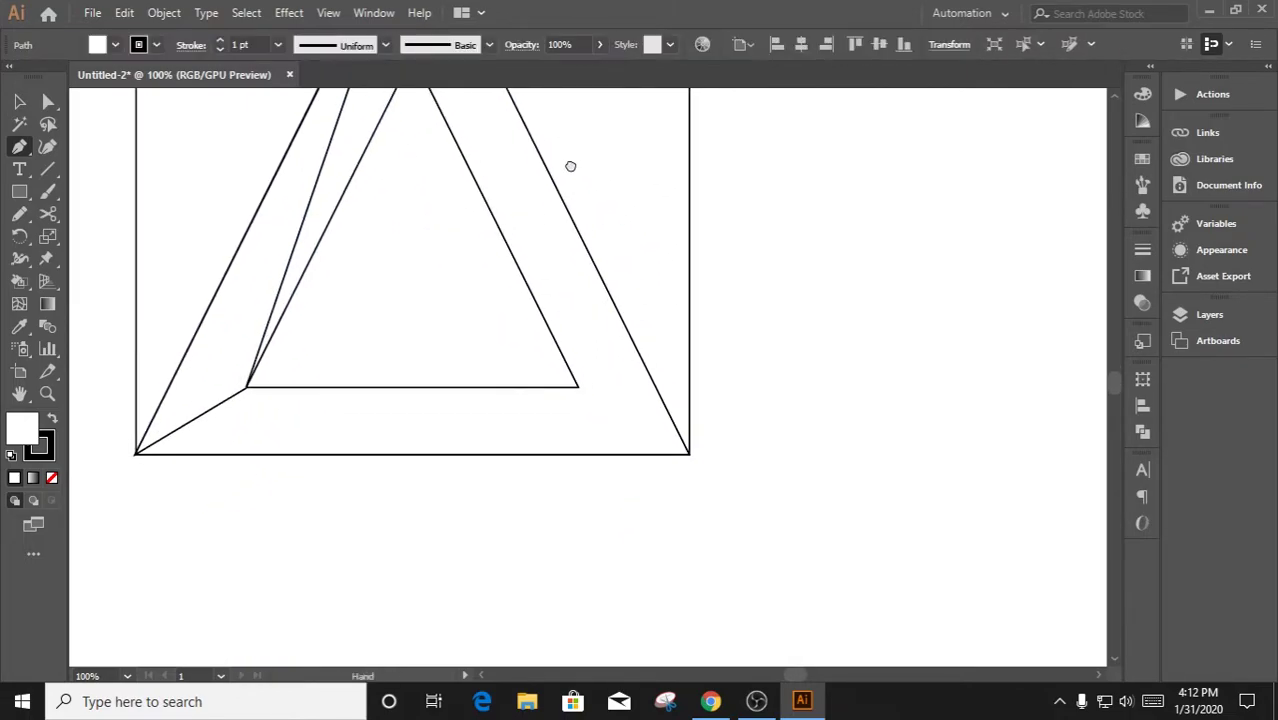
scroll(700, 500, up, 3)
scroll(700, 500, left, 1)
click(722, 586)
click(611, 517)
scroll(600, 450, up, 3)
scroll(600, 450, left, 1)
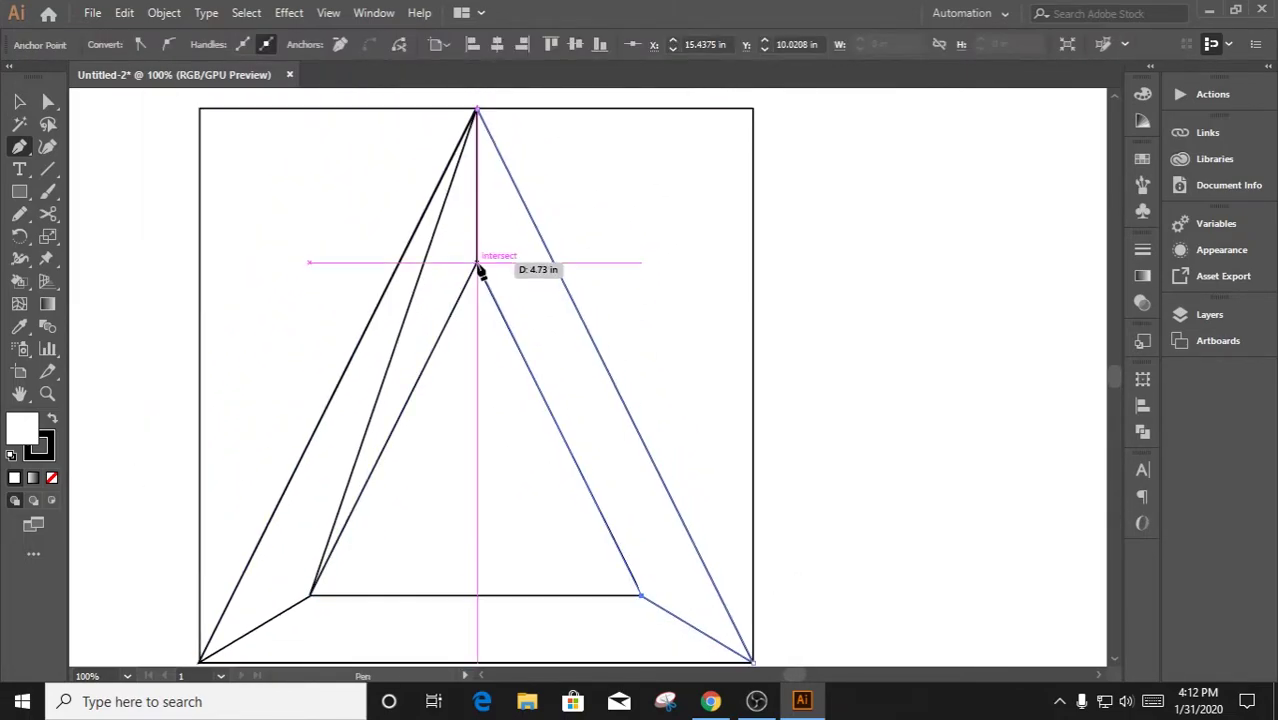
click(476, 110)
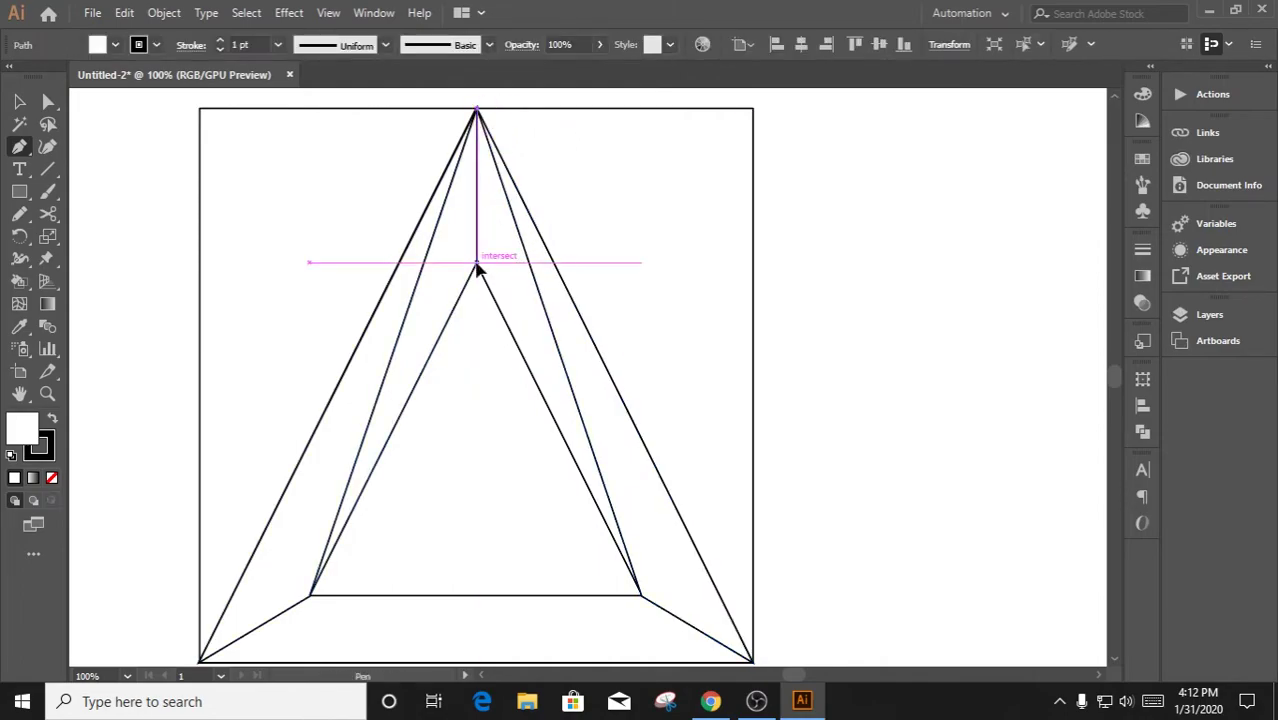
click(476, 263)
click(641, 594)
click(476, 110)
mouse_move(530, 243)
mouse_down()
mouse_move(517, 159)
mouse_move(539, 131)
mouse_up()
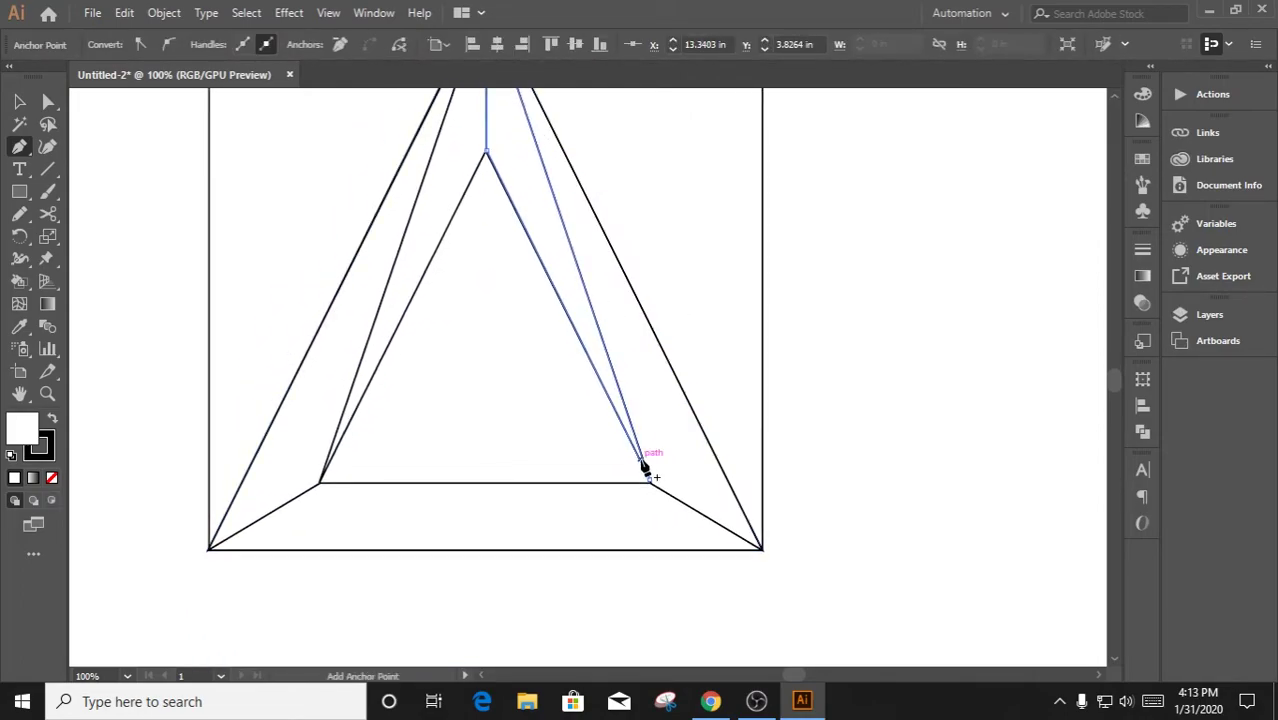
Draw the two bottom-band facets between the inner and outer bottom corners
click(650, 483)
click(208, 549)
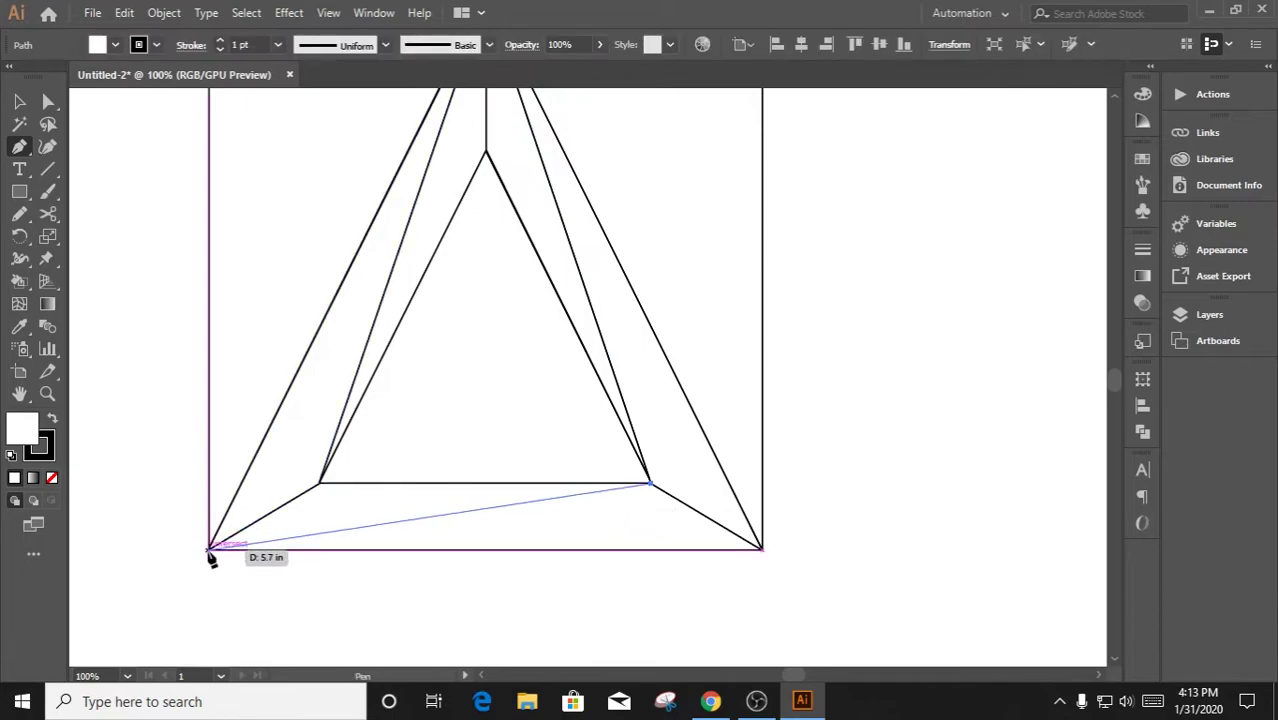
click(762, 549)
click(650, 483)
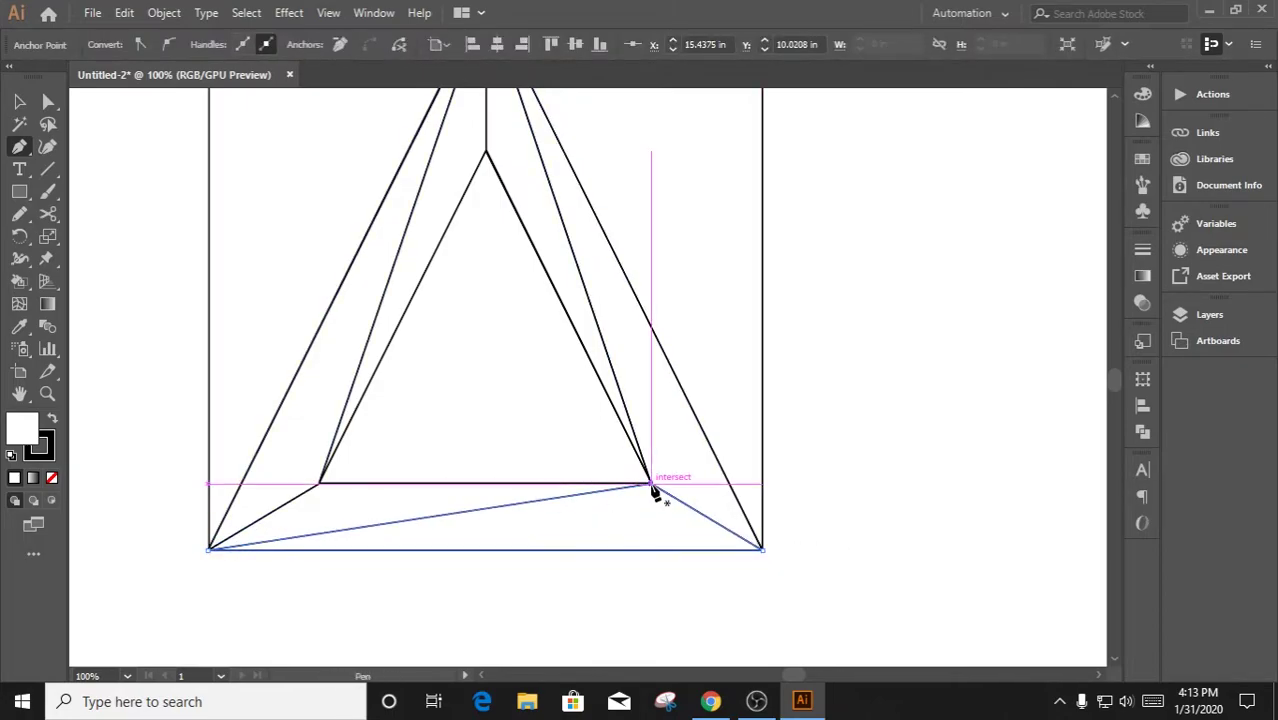
click(650, 483)
click(320, 483)
click(208, 549)
click(650, 483)
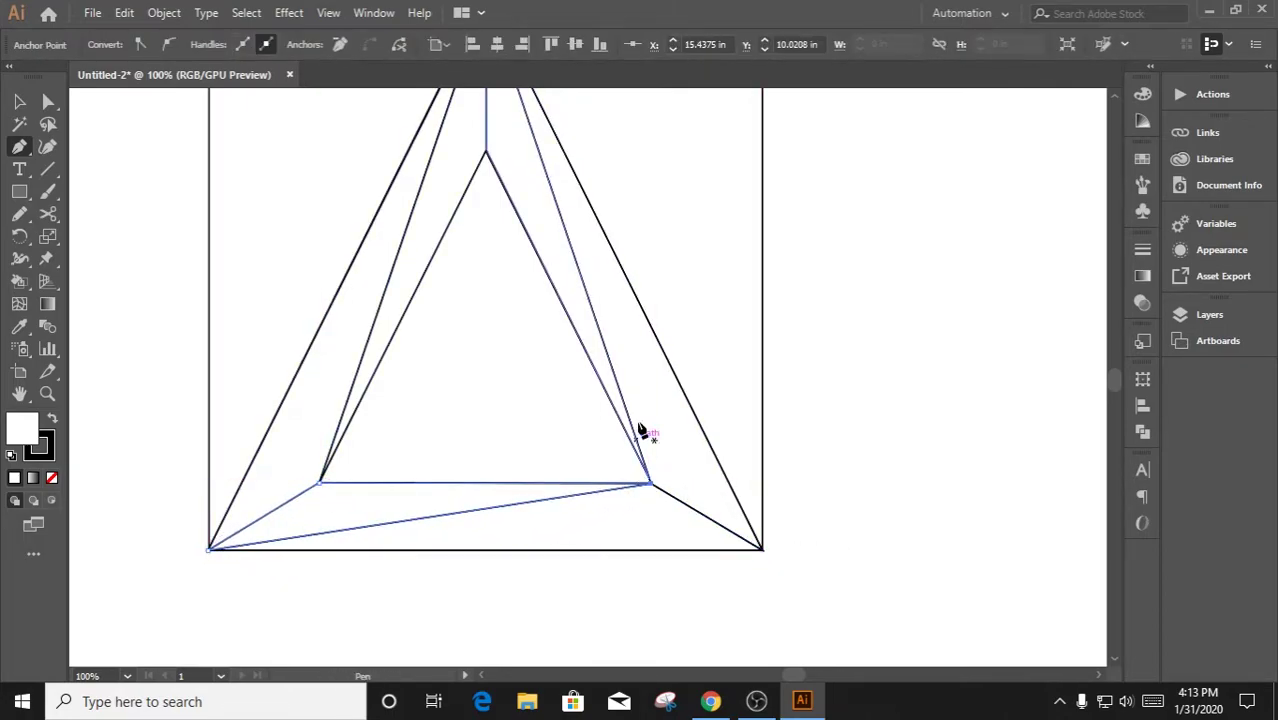
drag(643, 353, 626, 419)
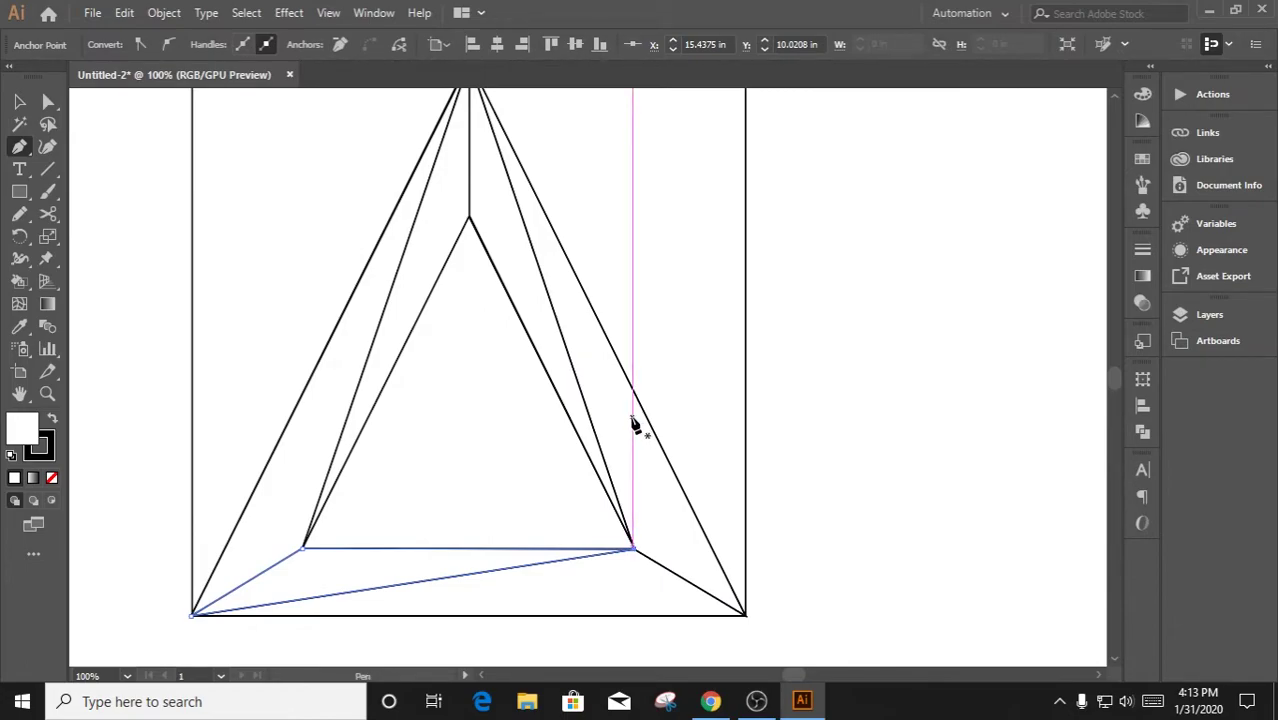
key(v)
click(302, 425)
Select the left and right facets and give them a gradient fill
click(334, 439)
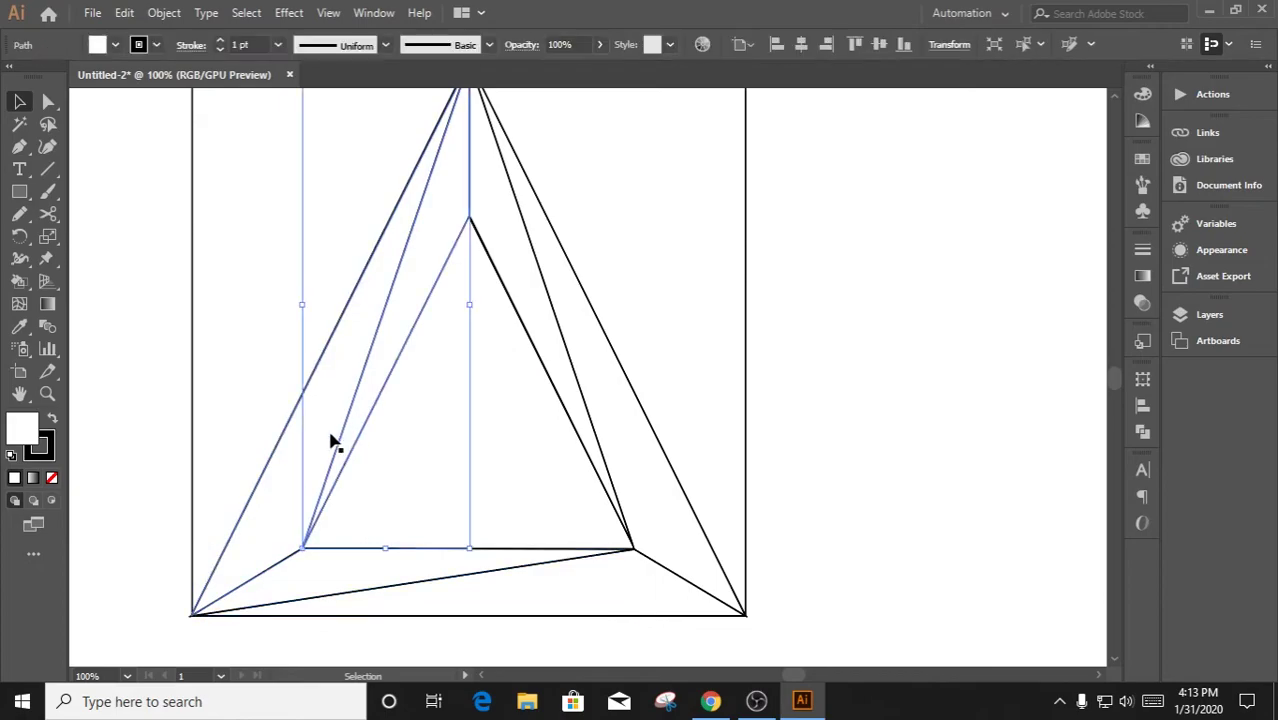
shift+click(545, 593)
shift+click(545, 310)
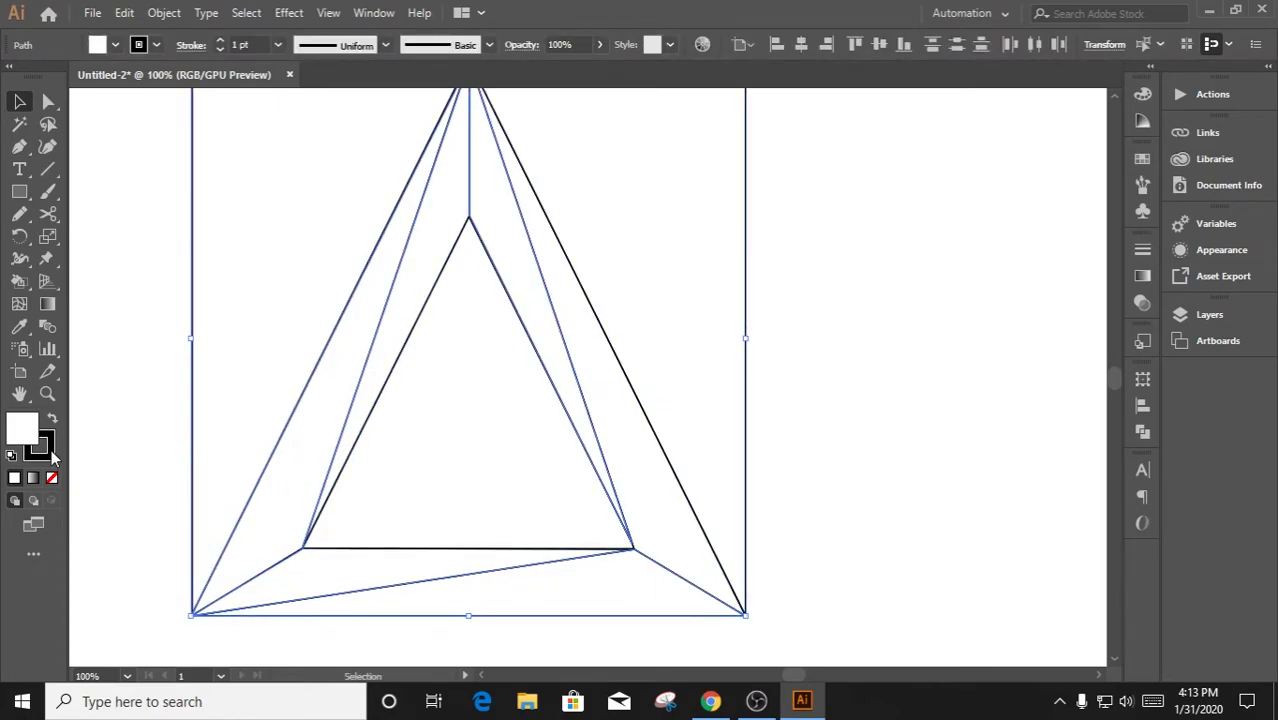
double_click(22, 428)
click(1262, 305)
key(period)
Apply the white-to-black gradient to the four remaining white facets
click(1089, 243)
click(622, 359)
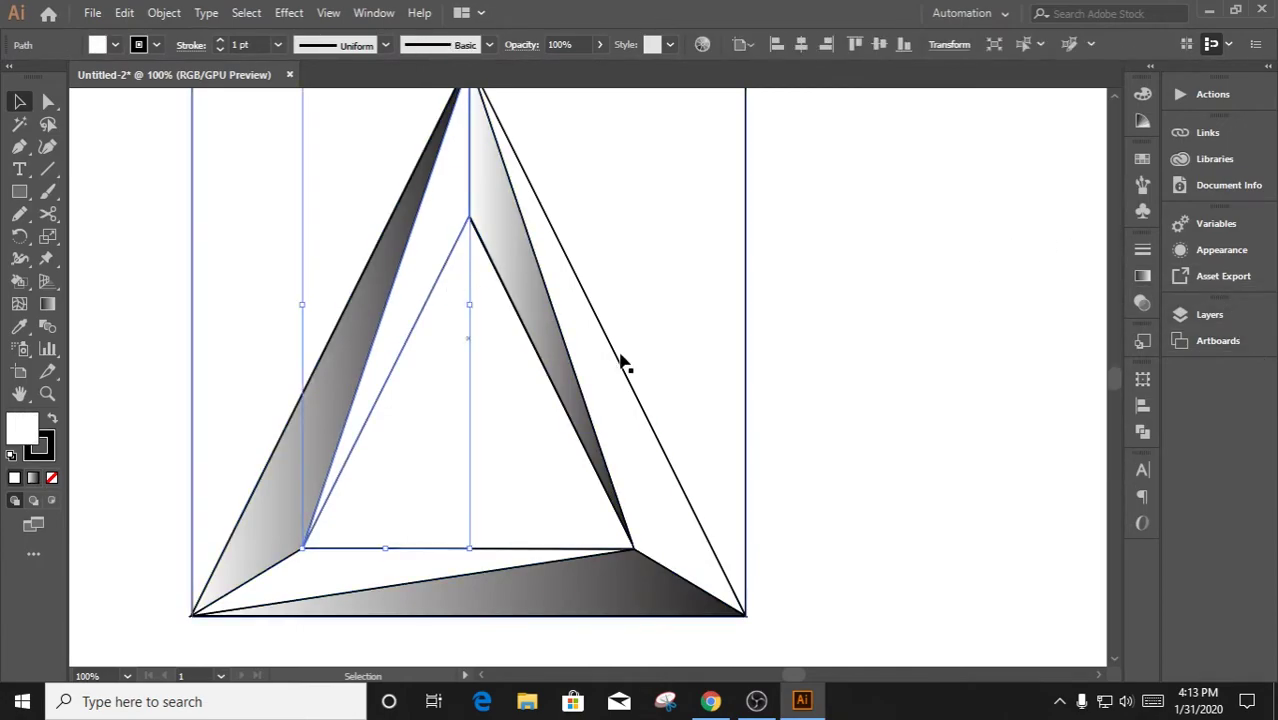
shift+click(382, 566)
shift+click(477, 455)
click(33, 477)
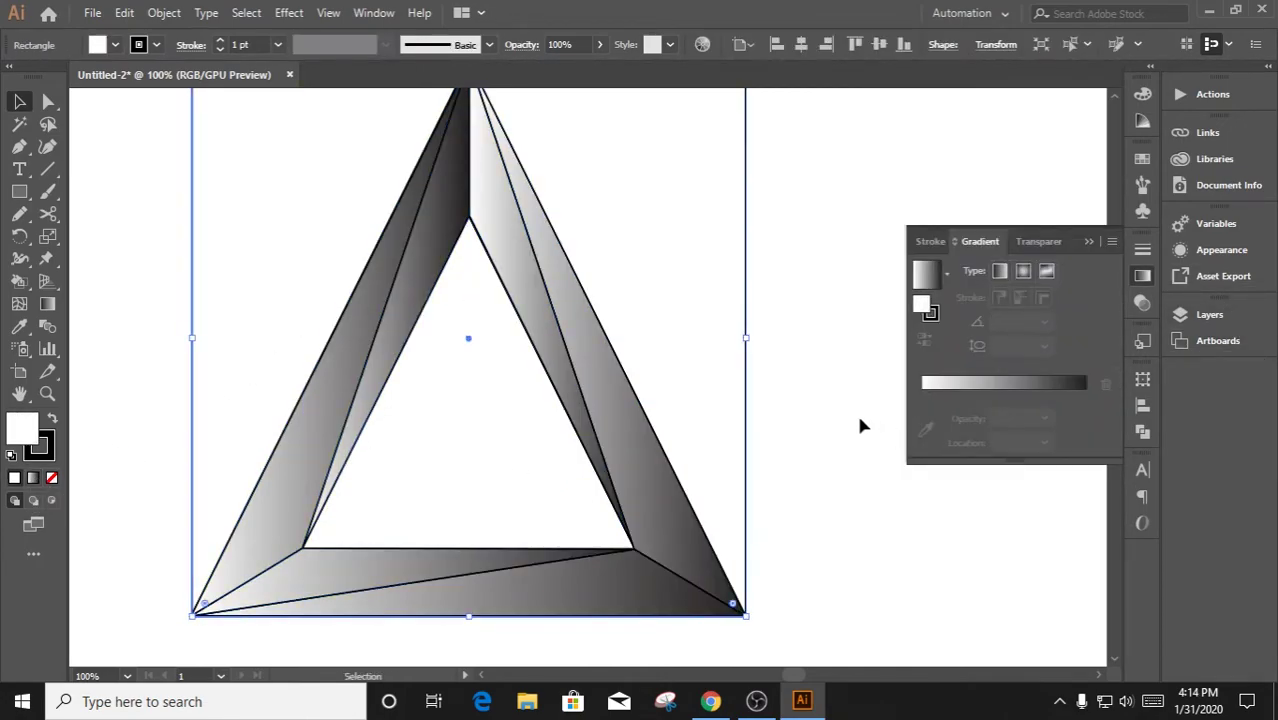
click(1088, 241)
key(ctrl+minus)
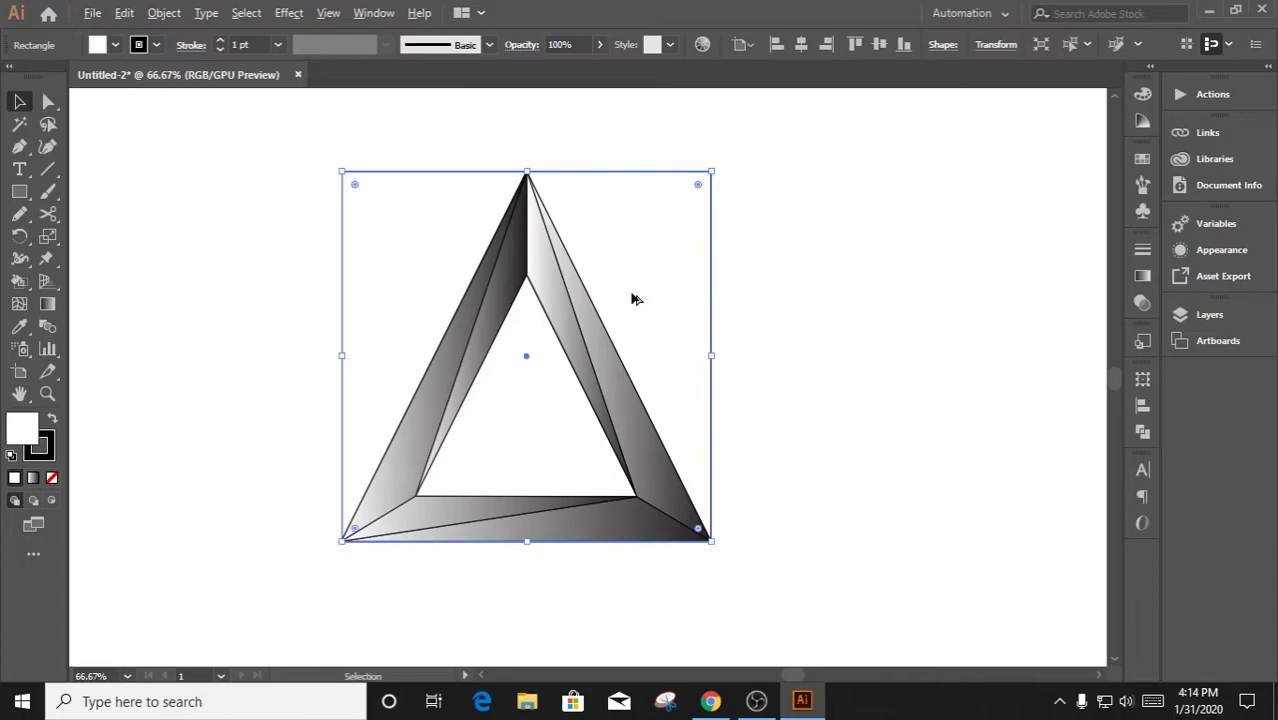
key(ctrl+plus)
scroll(645, 313, down, 1)
Redirect the bottom band piece's gradient diagonally with the Gradient tool
click(602, 605)
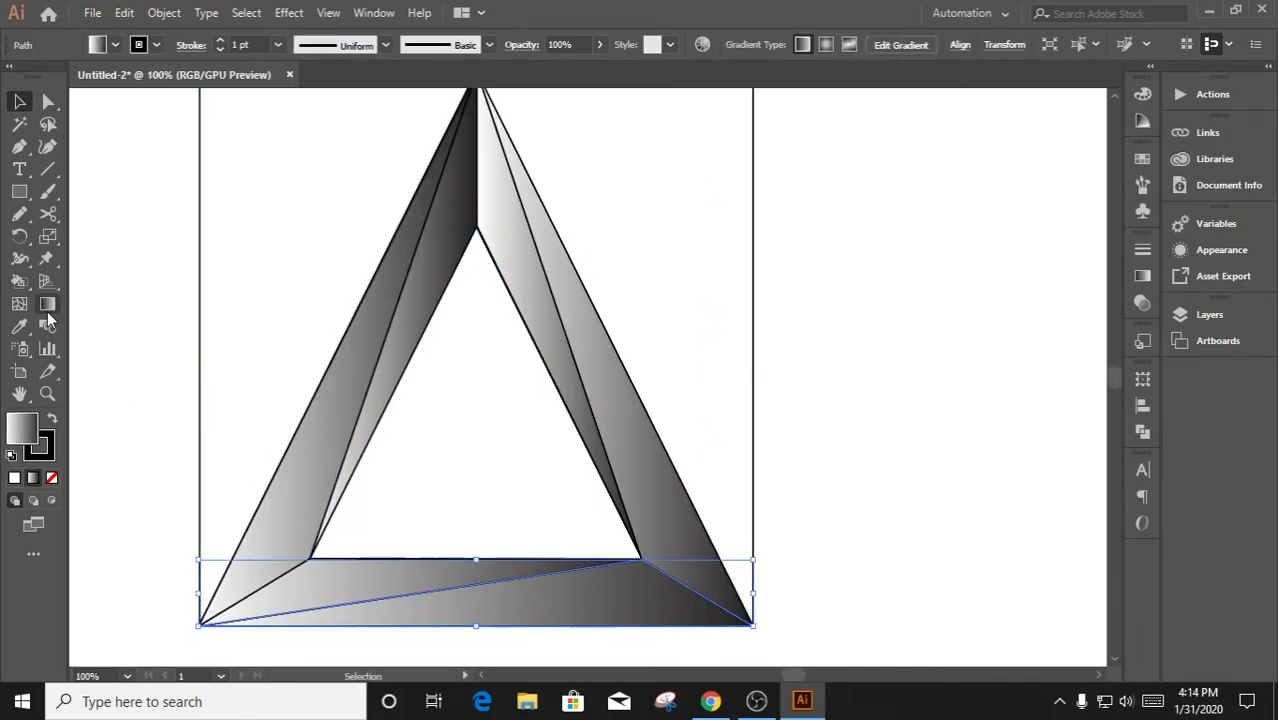
key(g)
drag(372, 469, 370, 415)
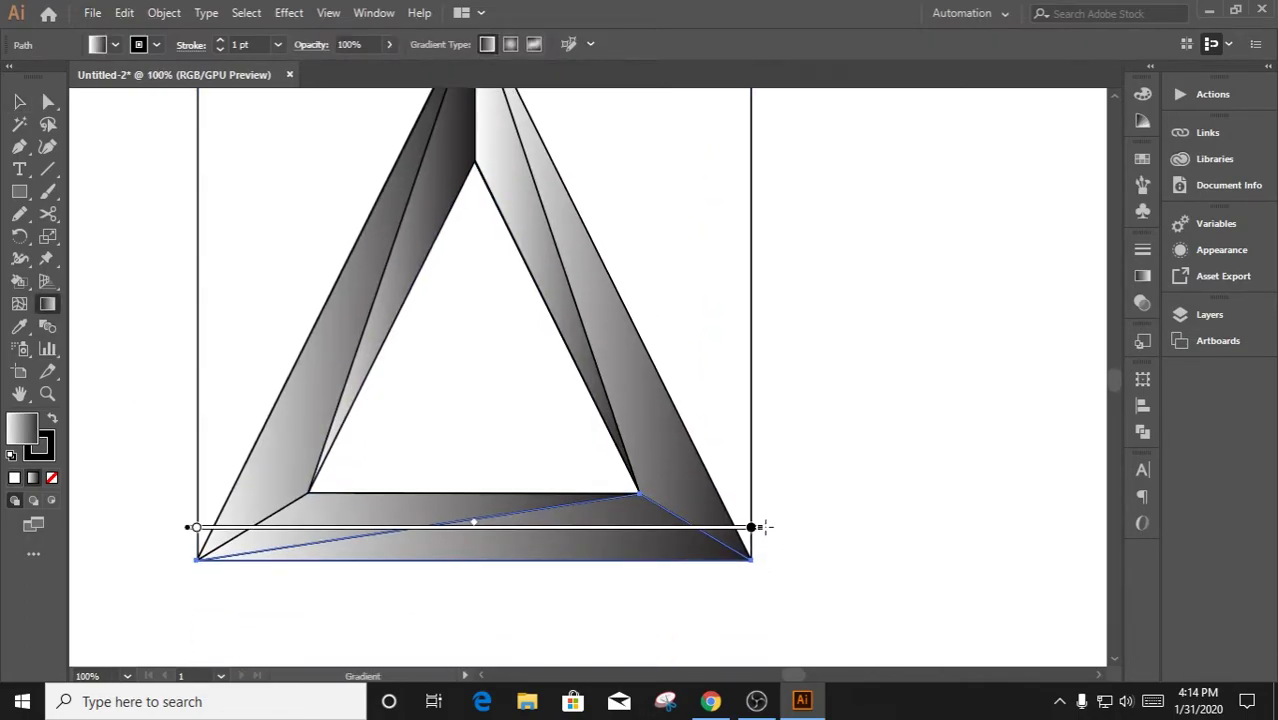
mouse_move(751, 527)
mouse_down()
mouse_move(590, 133)
mouse_move(63, 522)
mouse_up()
key(ctrl+z)
drag(764, 487, 835, 285)
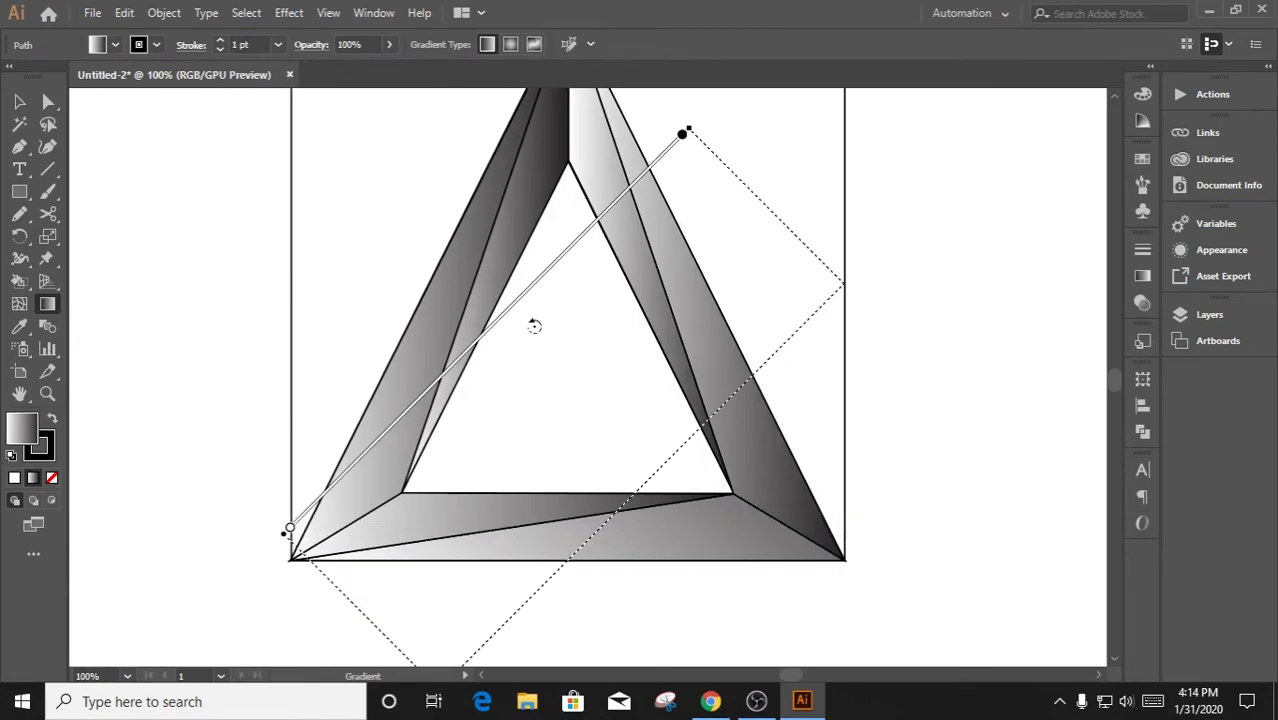
drag(935, 393, 838, 405)
key(v)
click(146, 305)
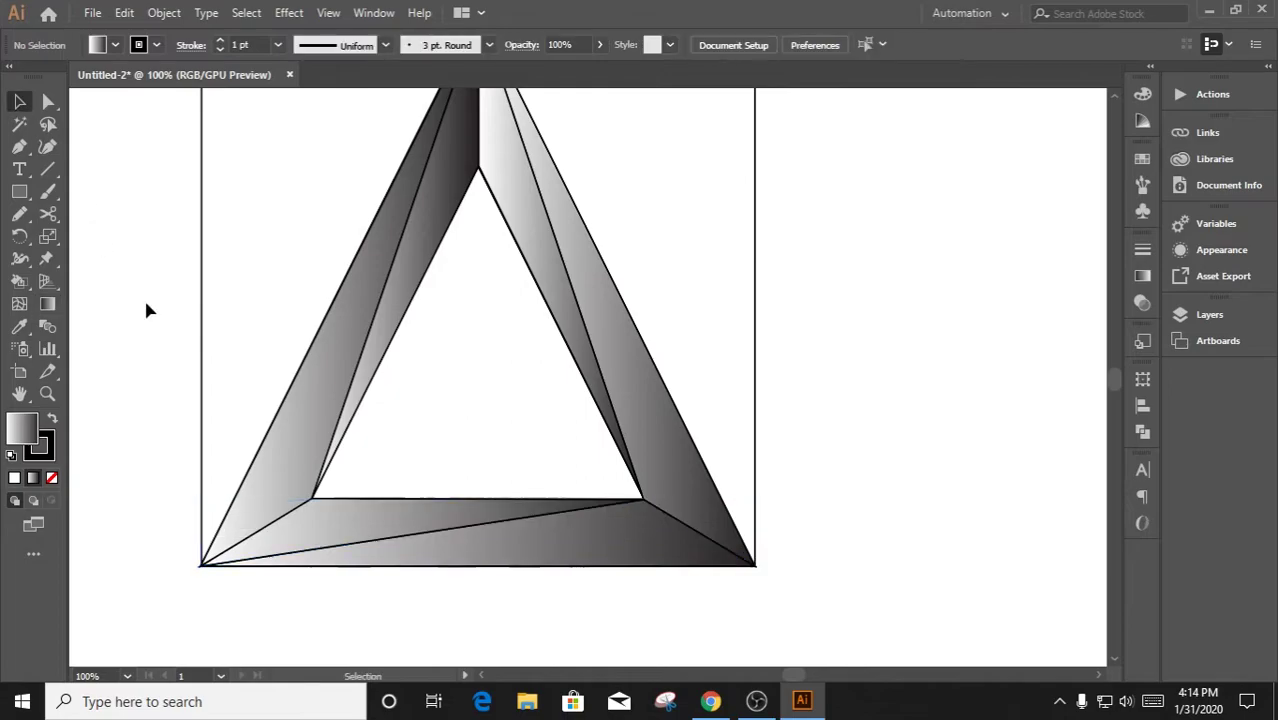
Set the left facet's gradient angle to -90°
click(315, 433)
click(1143, 276)
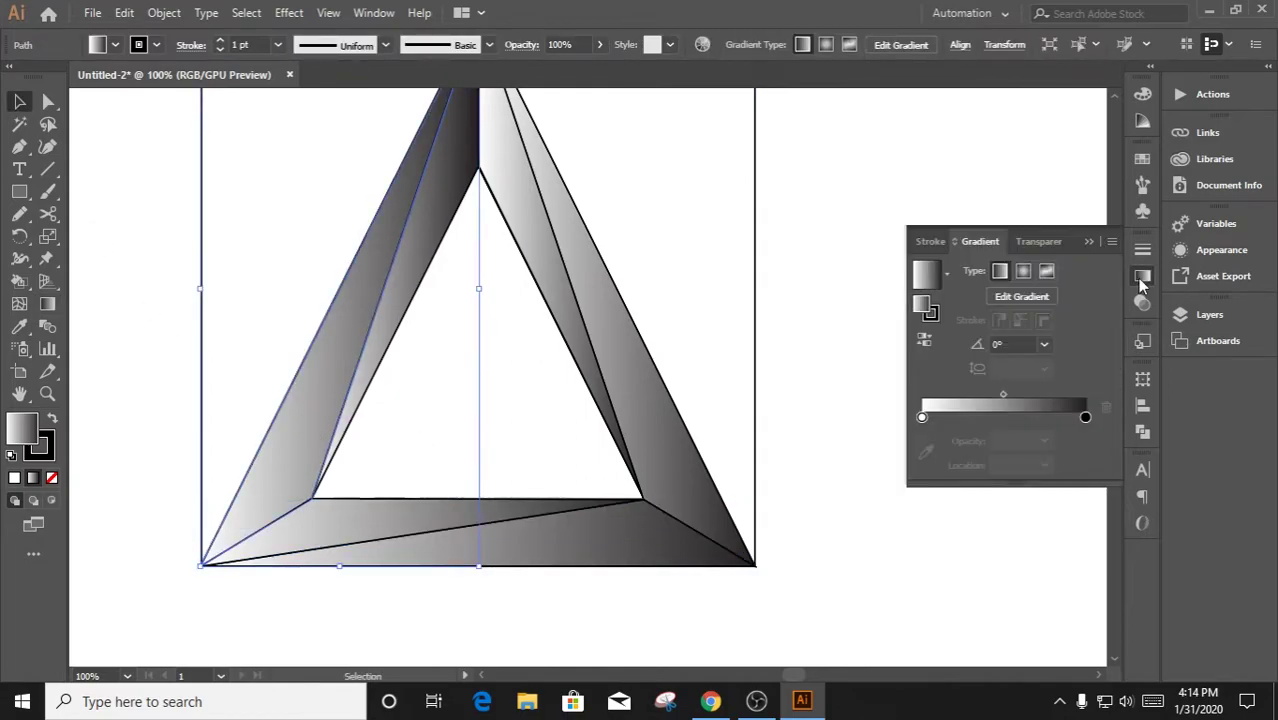
click(1046, 343)
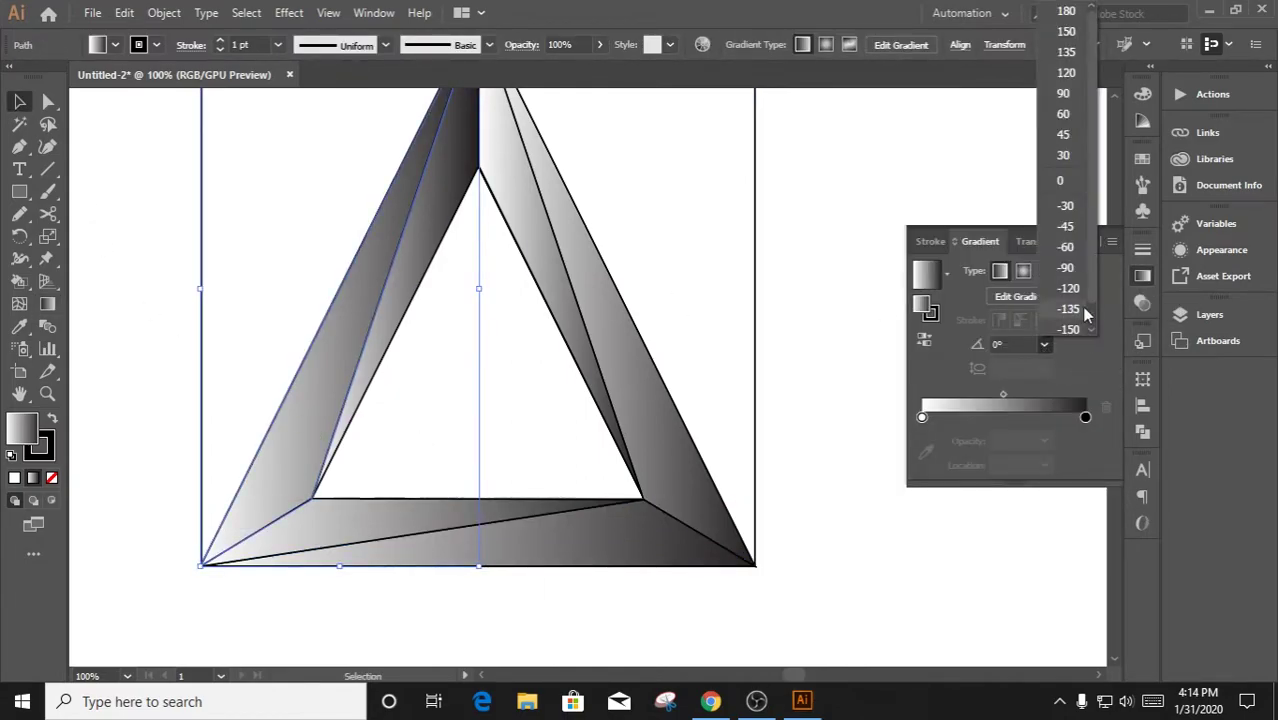
click(1077, 269)
key(ctrl+z)
key(ctrl+z)
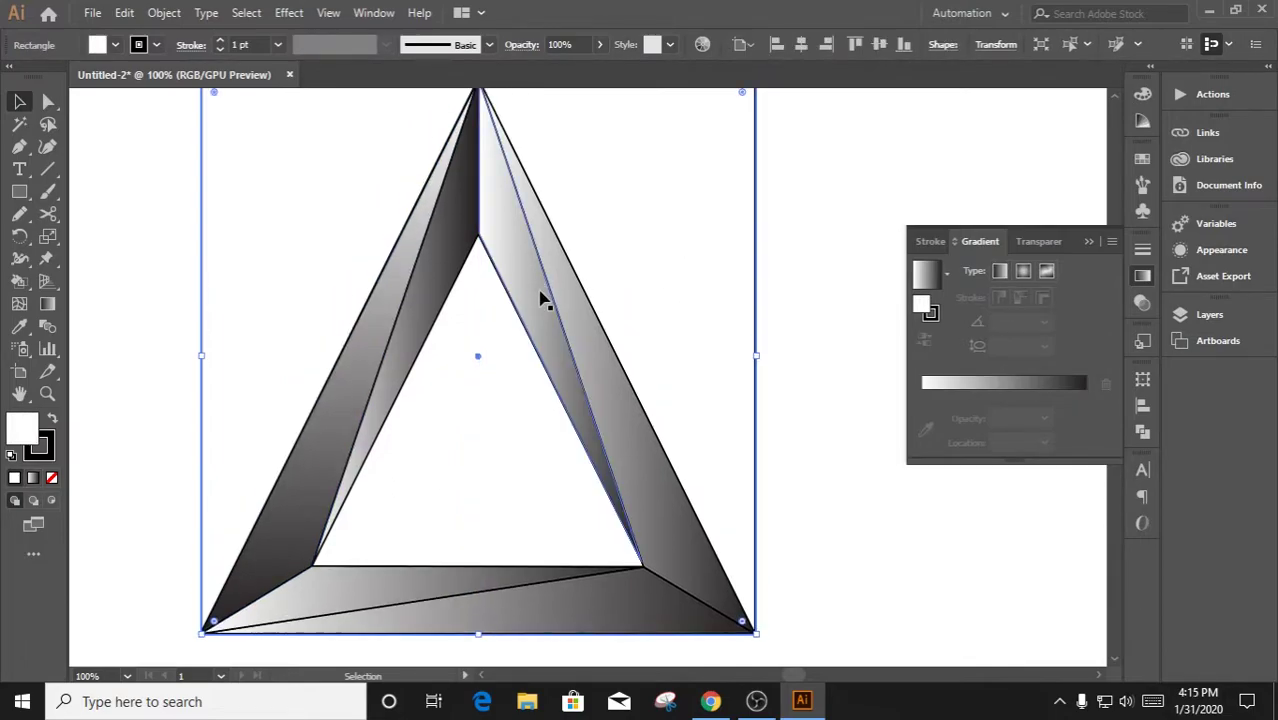
key(Return)
key(Escape)
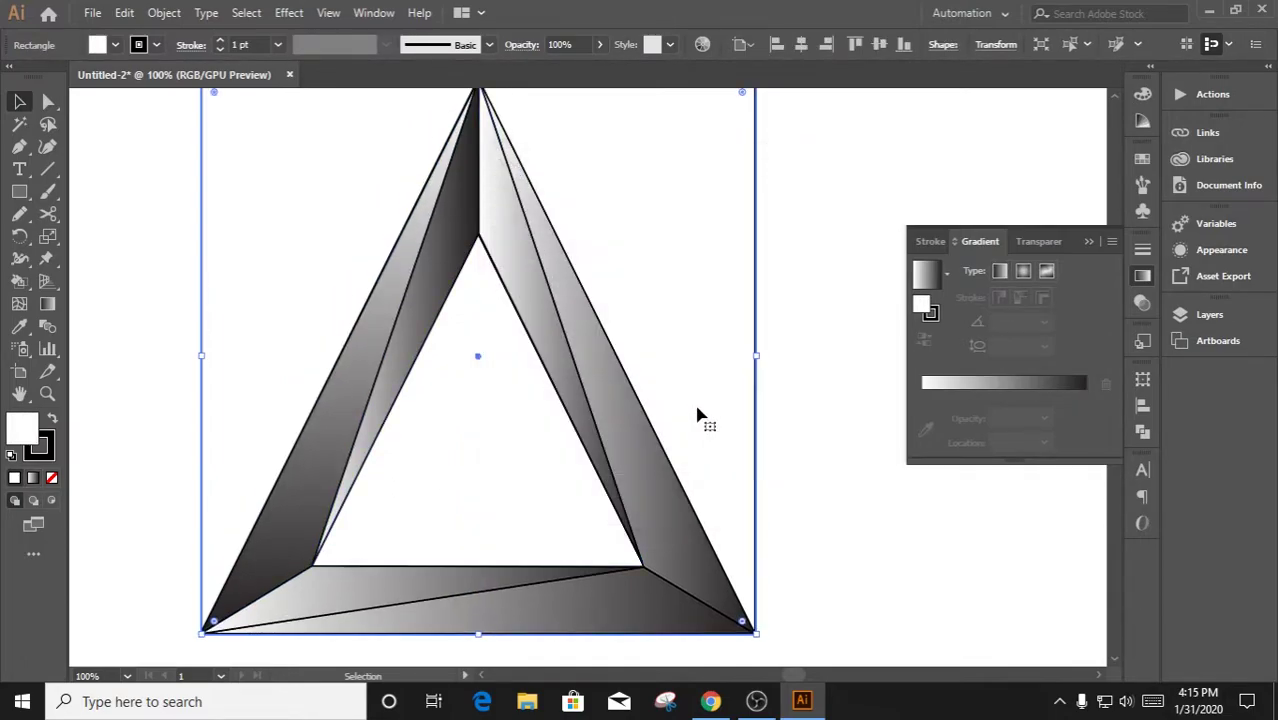
Set the right facet's gradient angle to 90°
click(695, 419)
click(1044, 343)
click(1062, 268)
click(1045, 344)
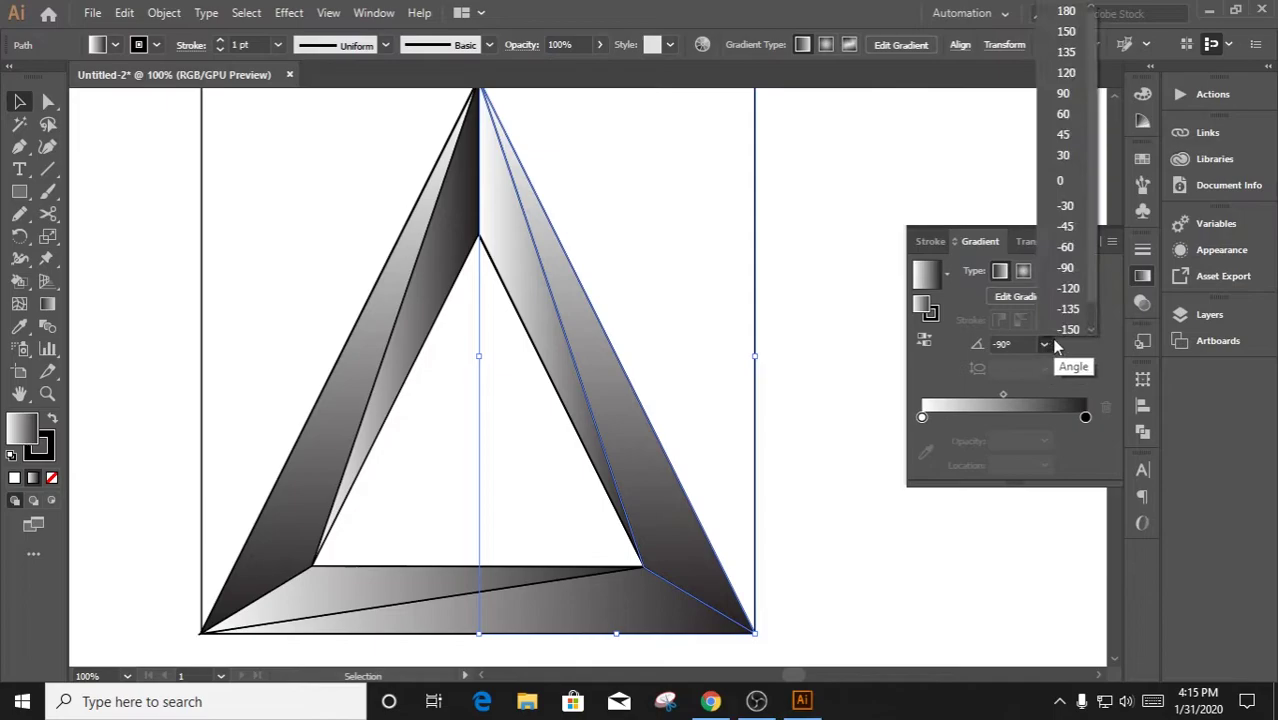
click(1063, 93)
click(823, 358)
Set the bottom band's middle piece gradient angle to -135°
scroll(780, 452, down, 1)
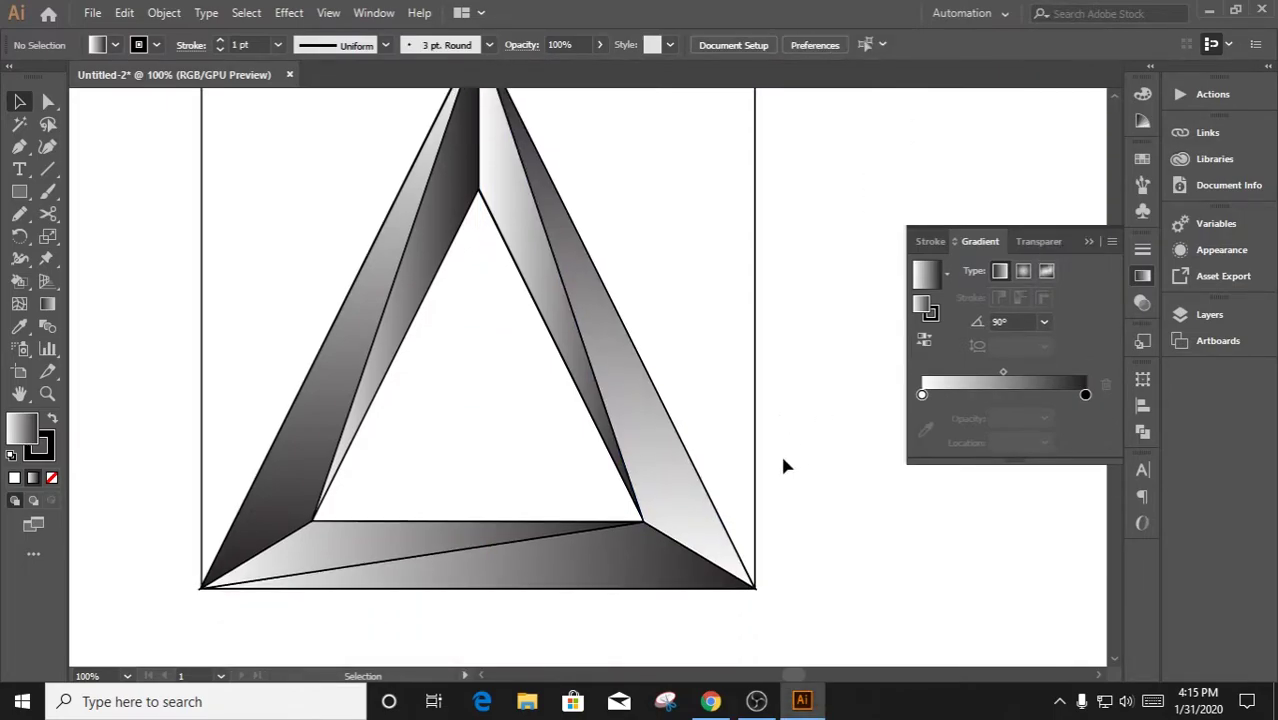
click(687, 562)
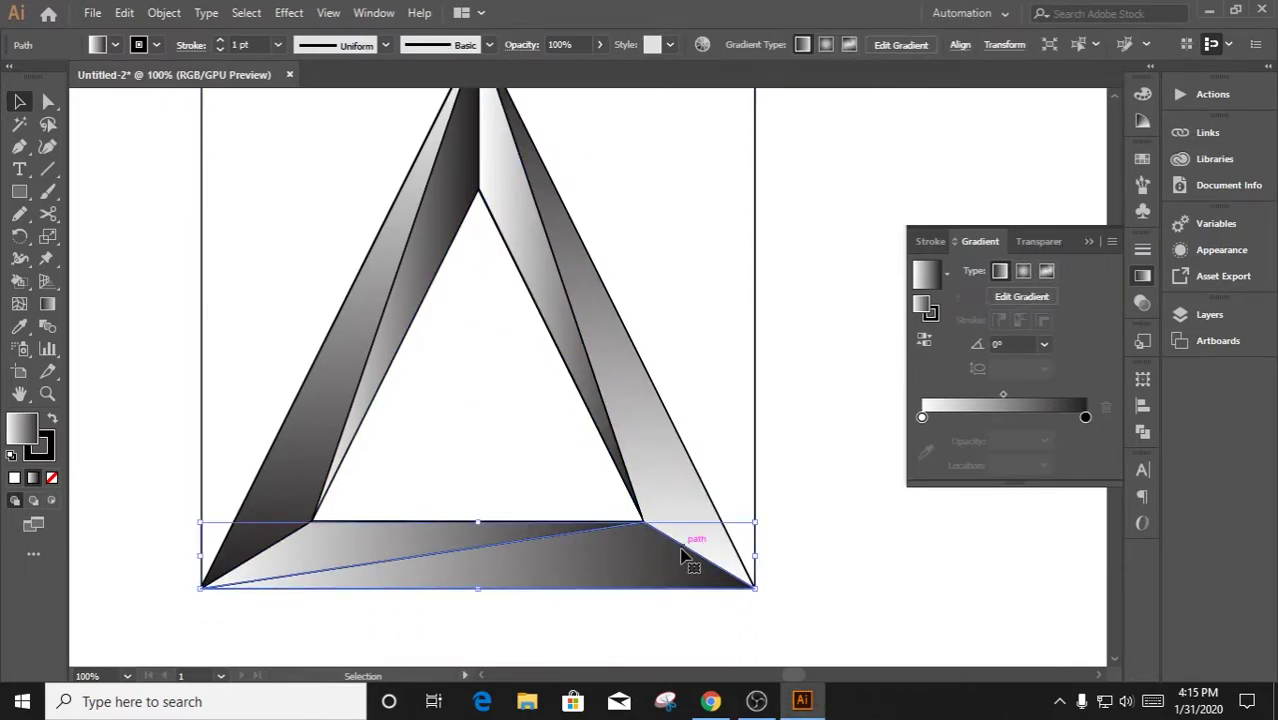
shift+click(652, 548)
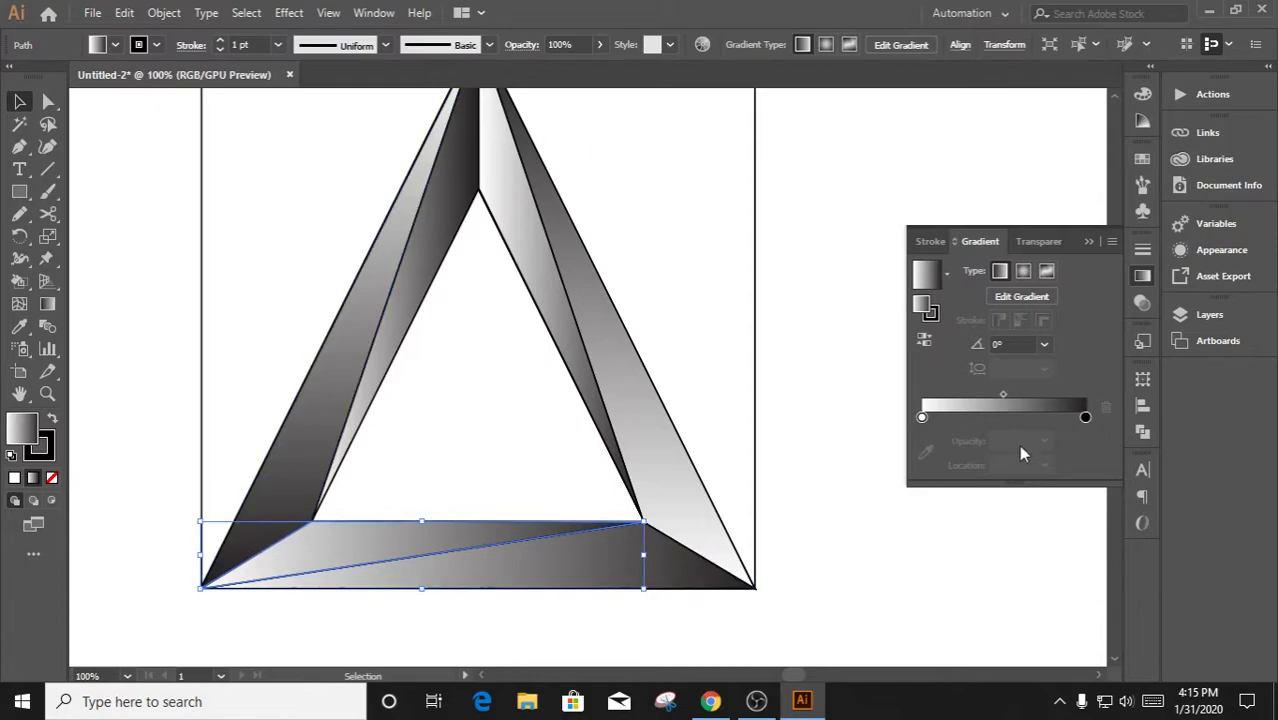
click(1043, 344)
click(1060, 280)
click(1043, 344)
click(1059, 306)
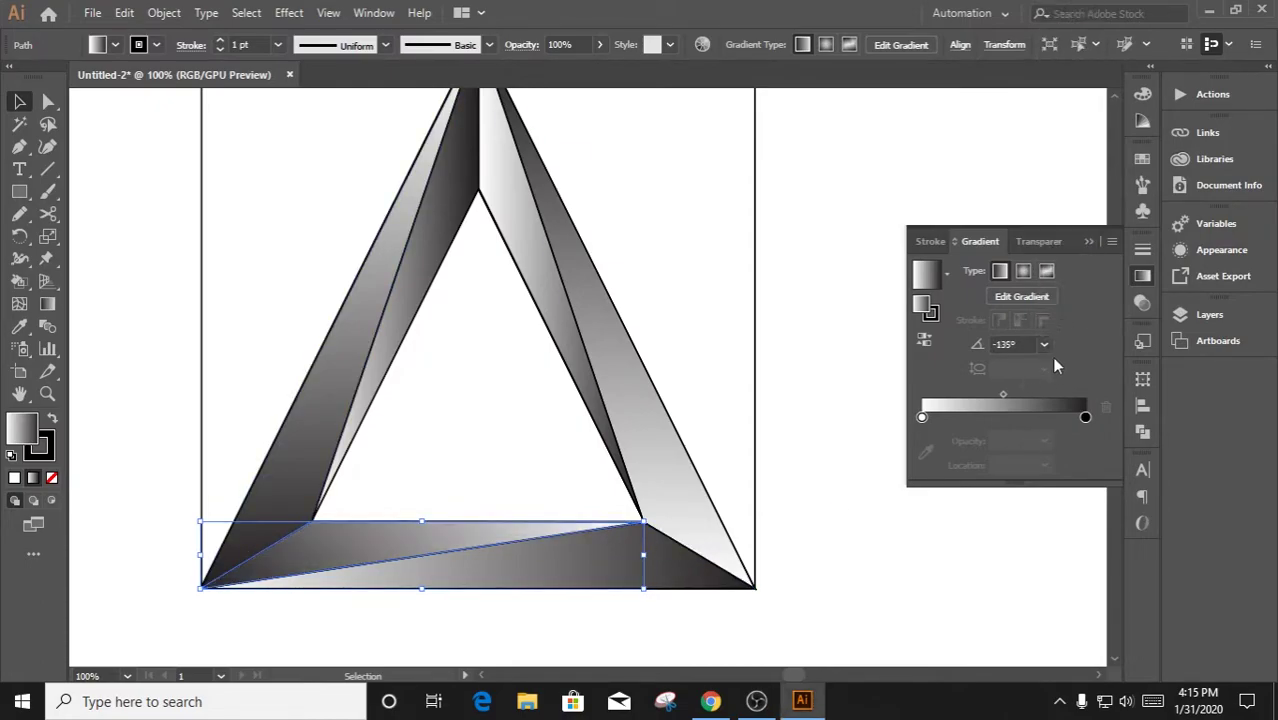
click(1043, 344)
click(1068, 324)
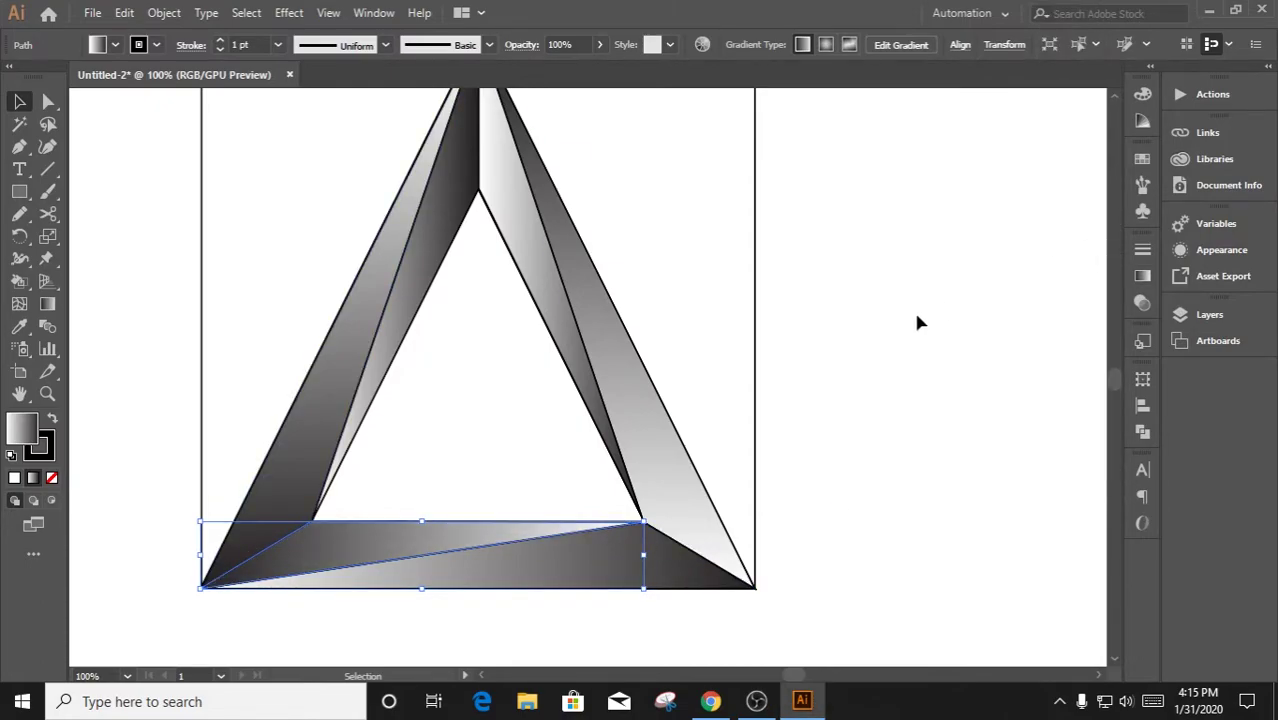
click(916, 318)
Select the left inner facet and try gradient angles -135° and 180°
scroll(907, 403, up, 3)
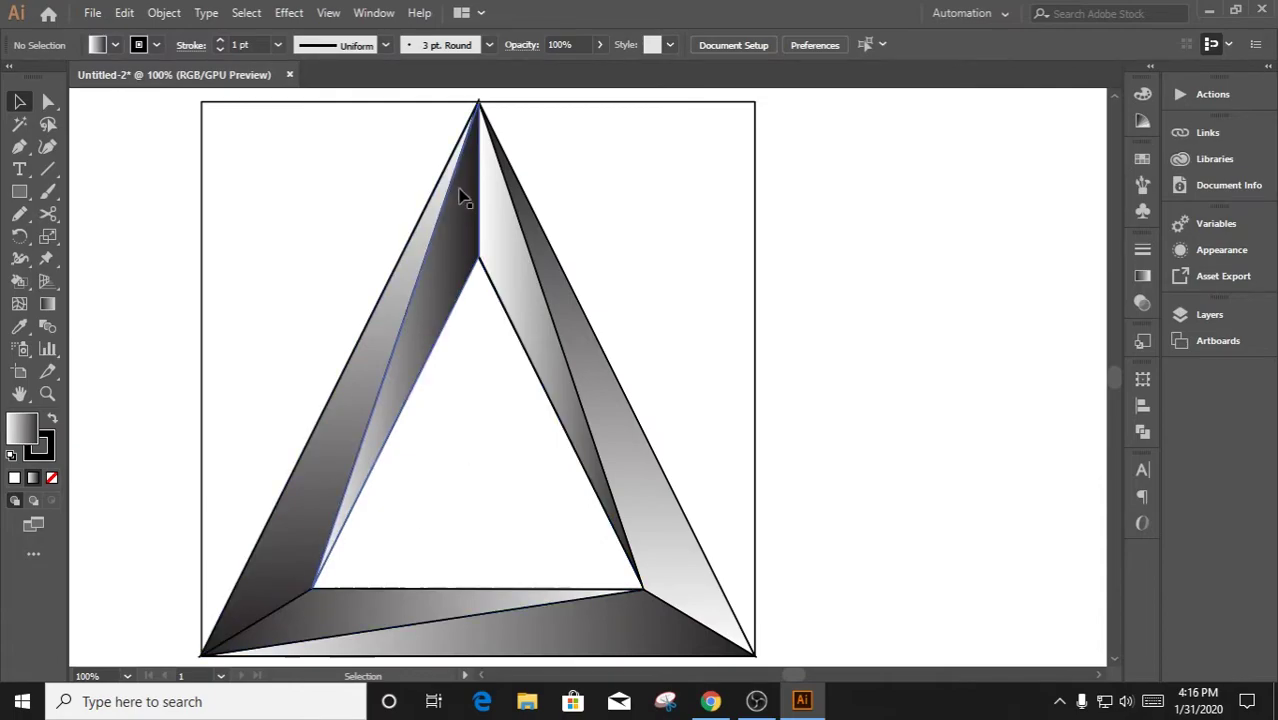
scroll(496, 373, up, 5)
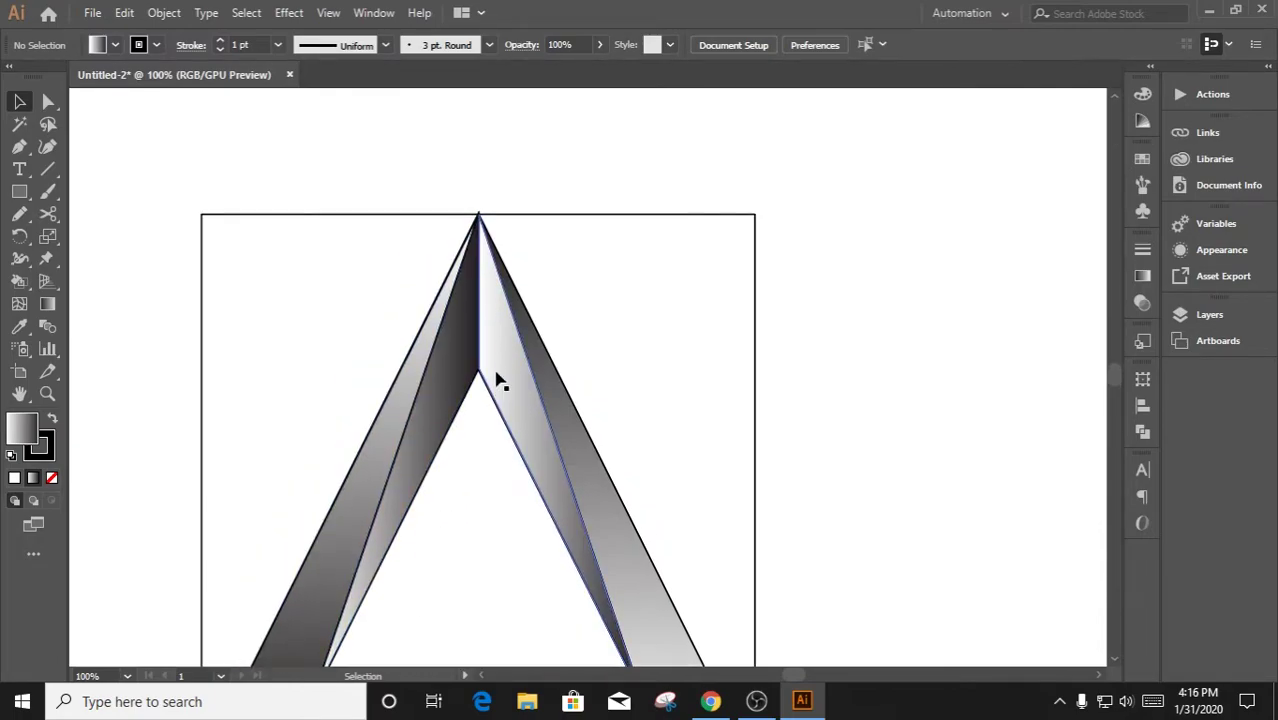
scroll(500, 381, down, 5)
click(466, 271)
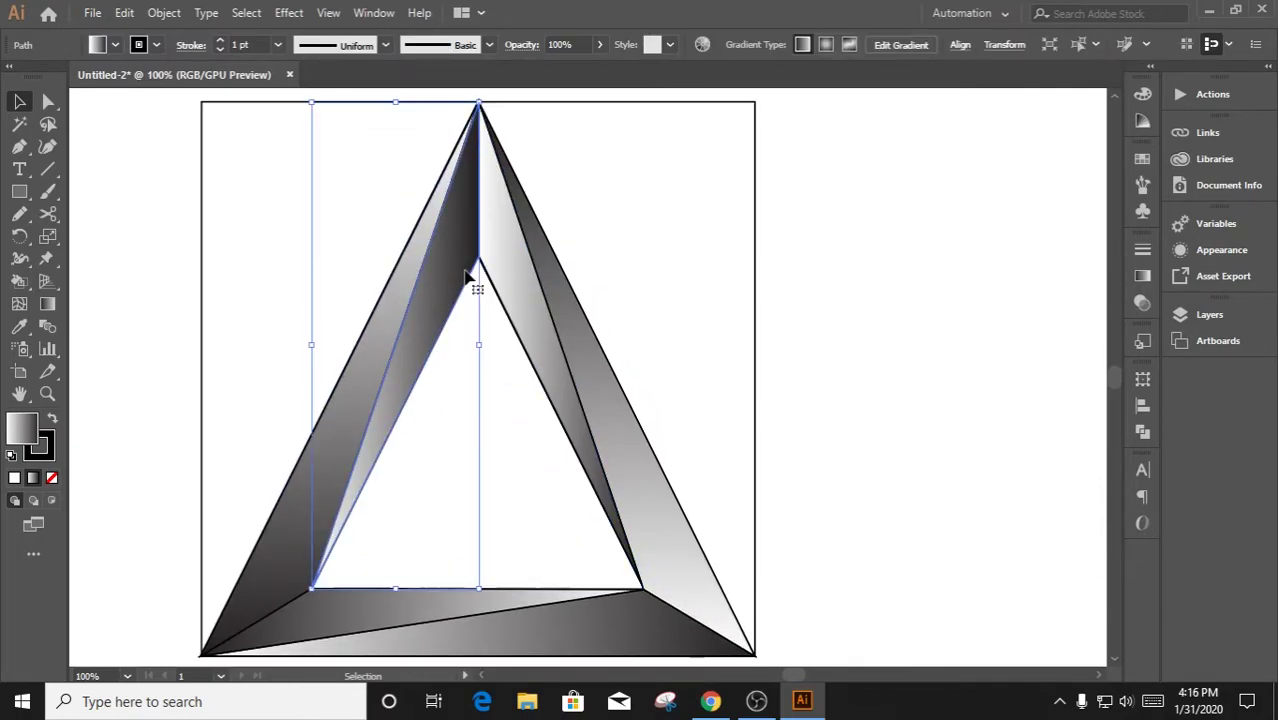
click(1140, 278)
click(1046, 345)
click(1046, 345)
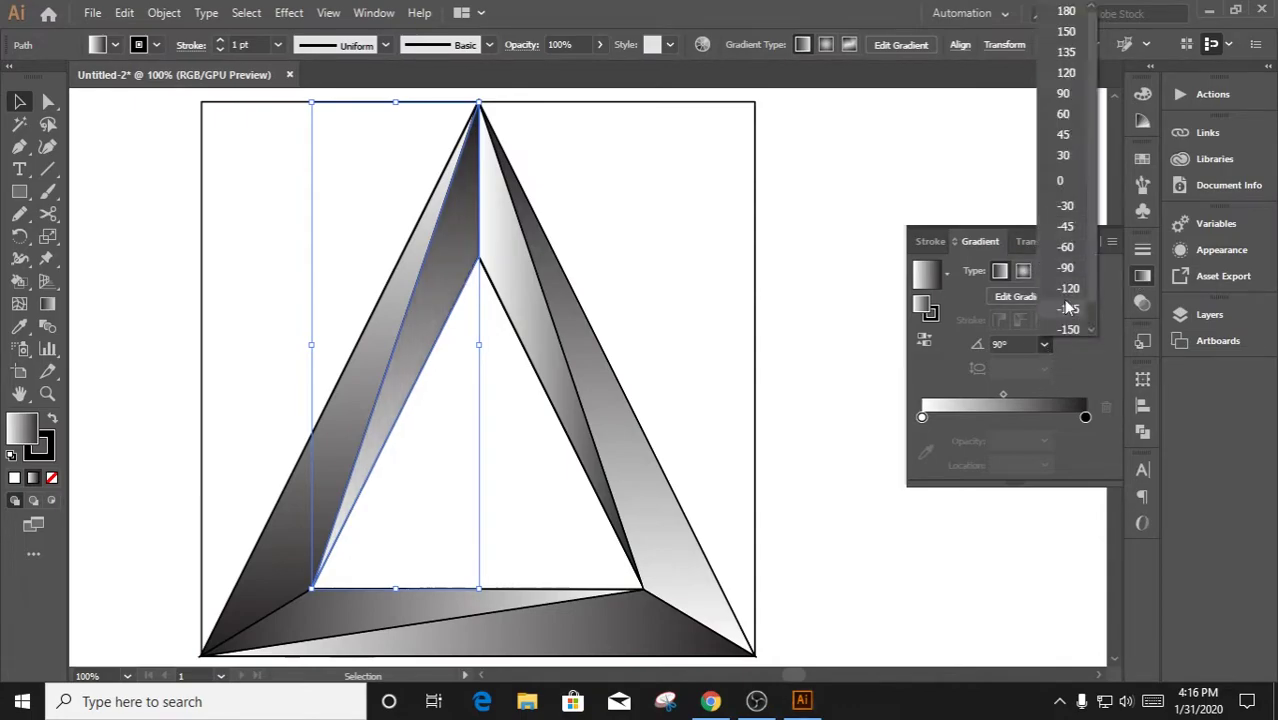
click(1068, 308)
click(1044, 345)
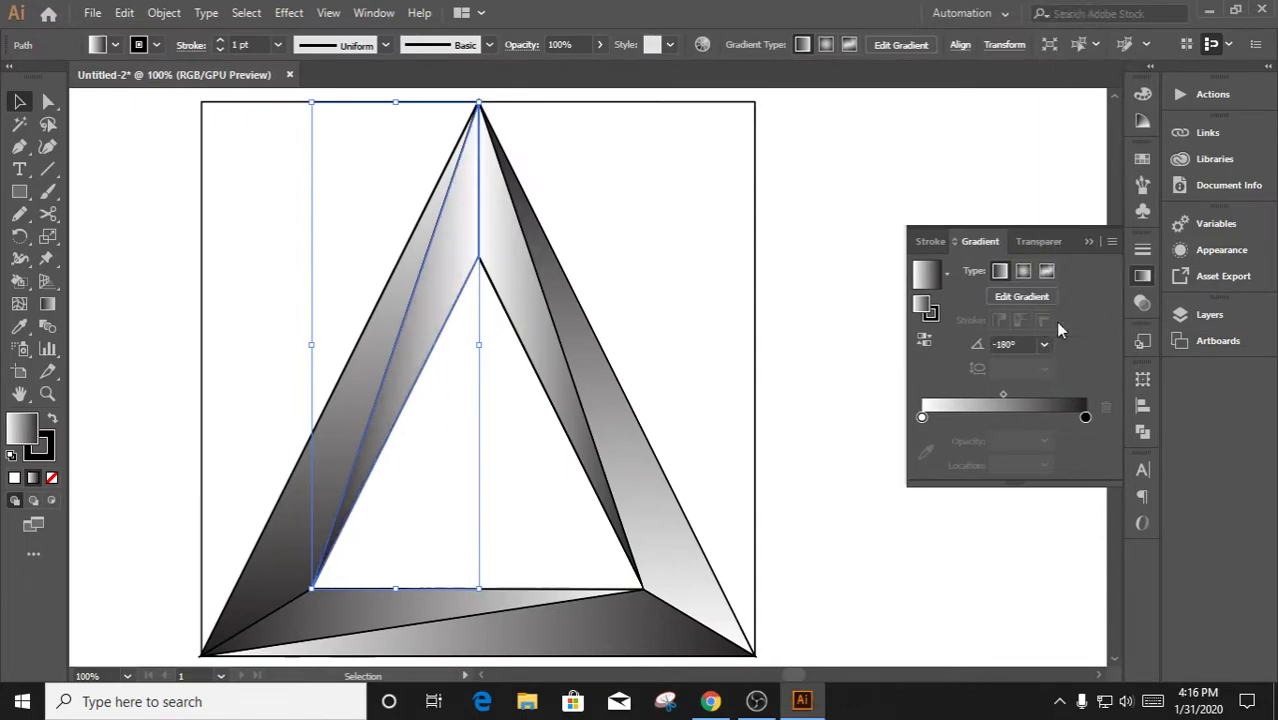
click(1044, 345)
click(1066, 11)
Compare 60°, 90° and 135°, then settle on 180° for the facet
click(1044, 345)
click(1063, 114)
click(1044, 345)
click(1063, 93)
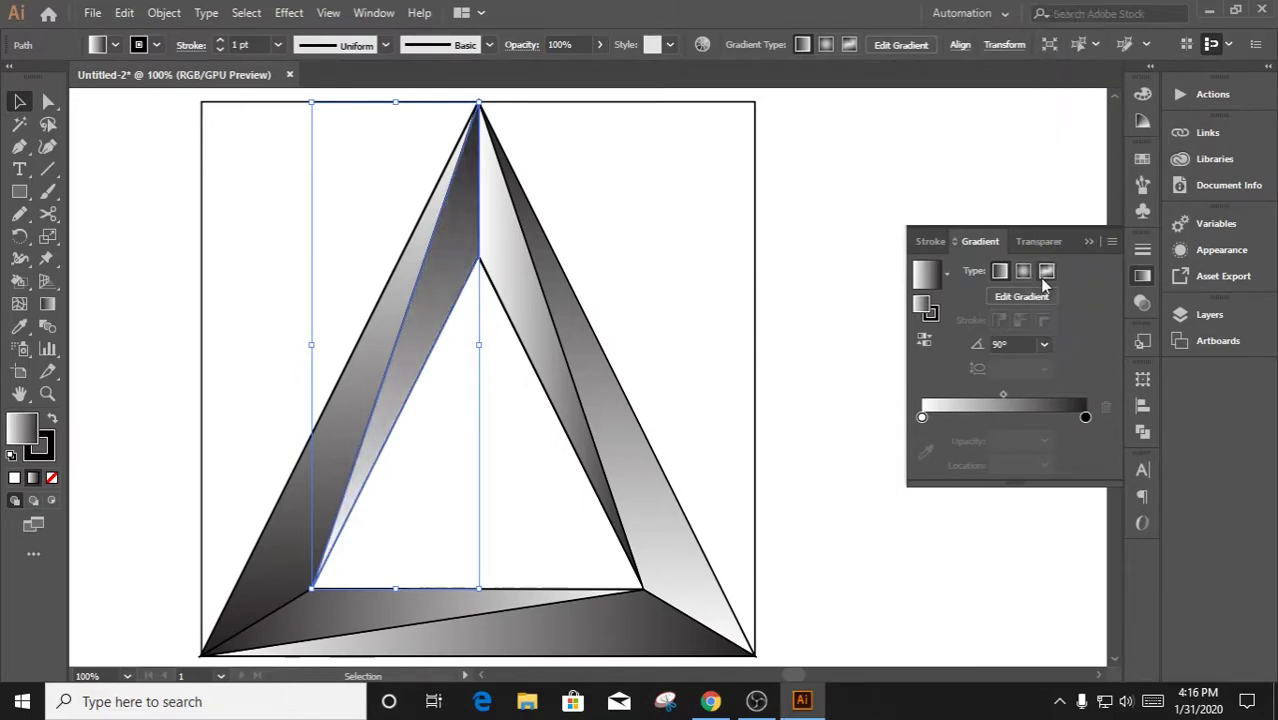
click(1044, 345)
click(1063, 52)
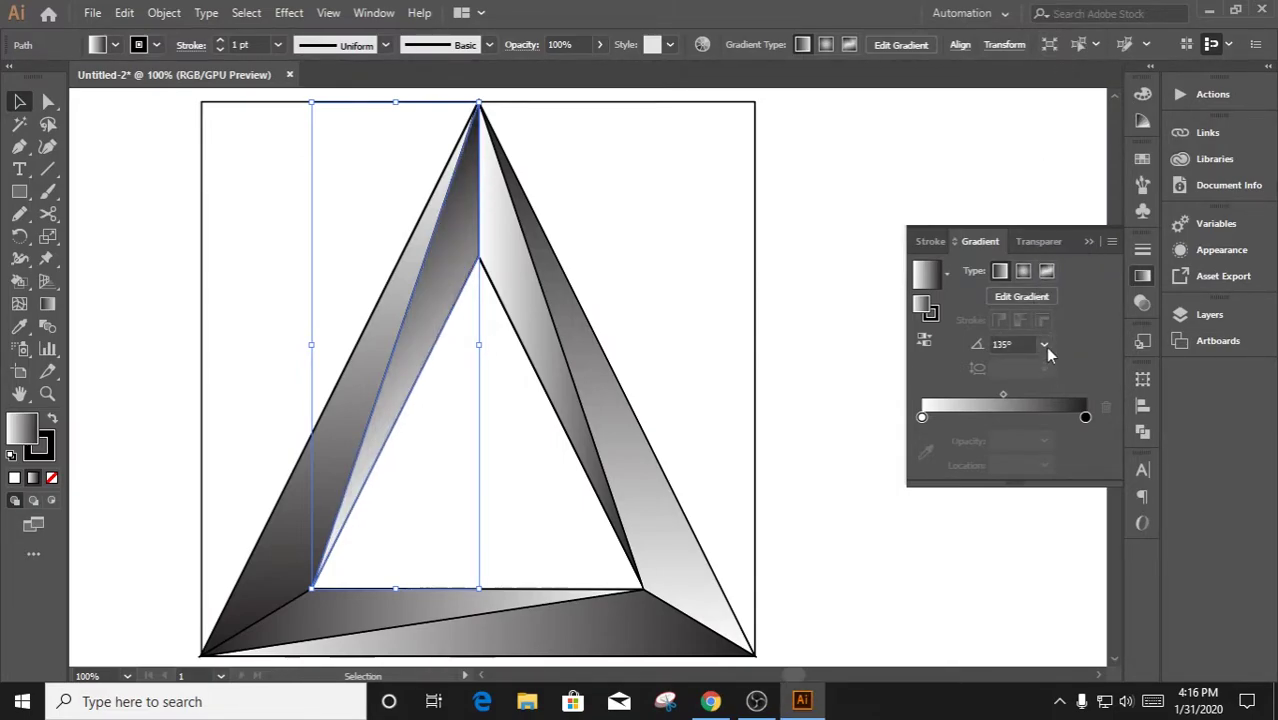
click(1044, 345)
click(1063, 52)
click(1044, 345)
click(1057, 11)
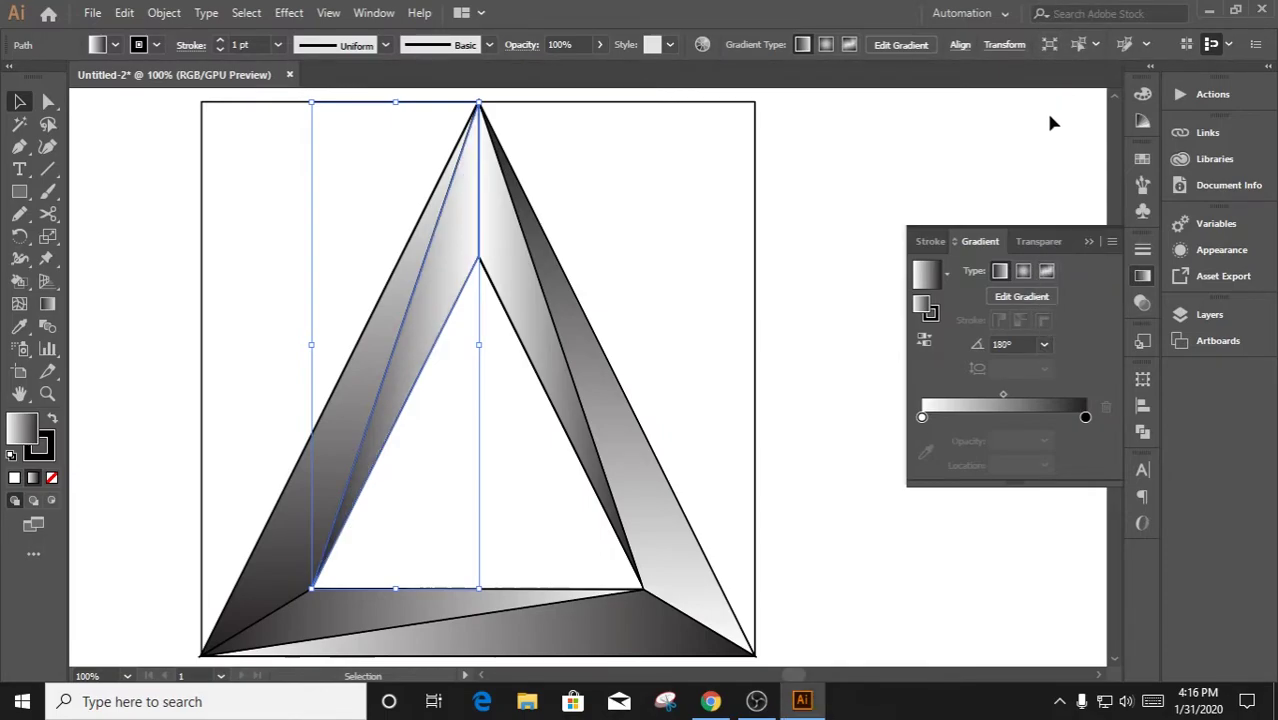
click(1089, 241)
click(907, 415)
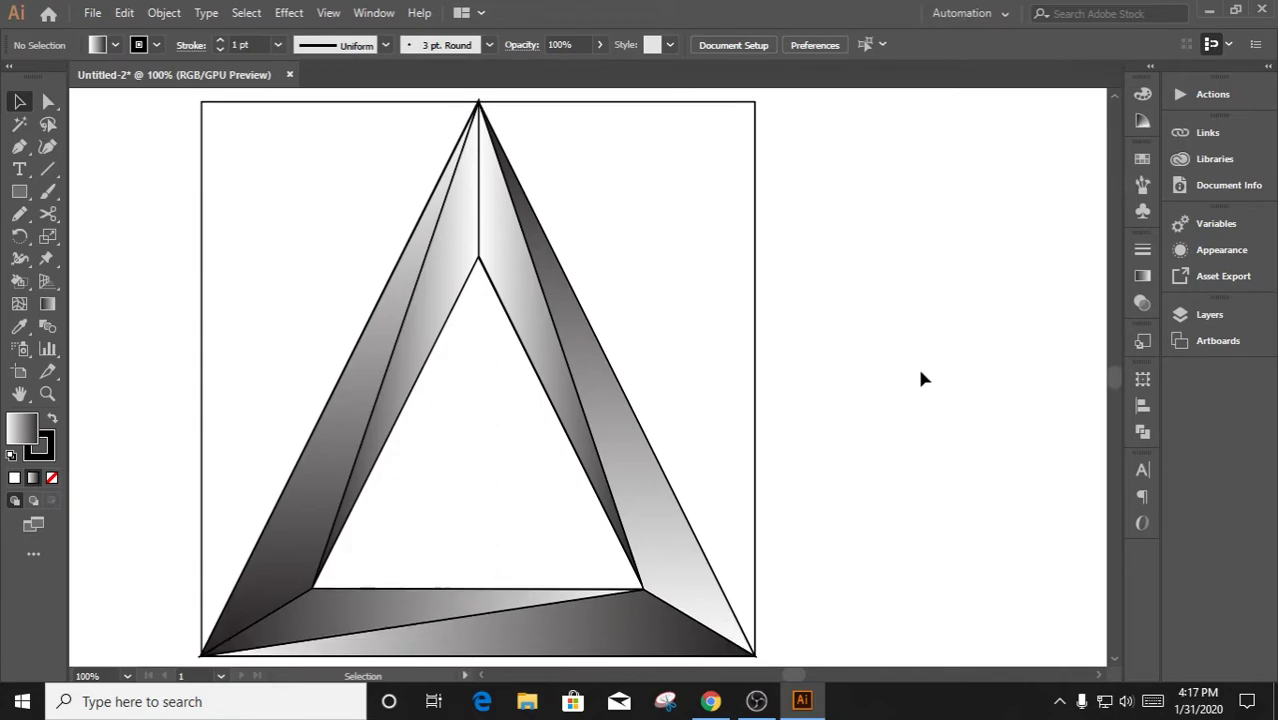
Zoom and pan the canvas to bring the triangle's right side into view
key(ctrl+minus)
click(734, 367)
key(ctrl+shift+a)
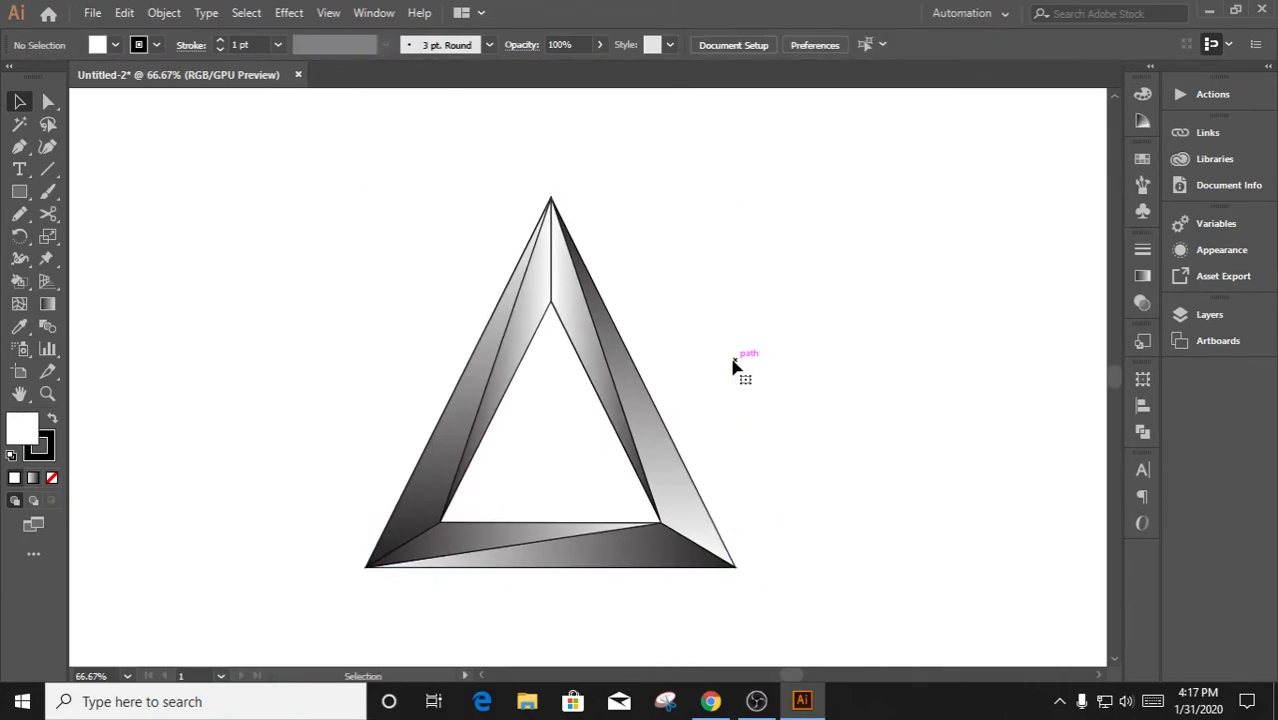
key(ctrl+plus)
mouse_move(750, 348)
mouse_down()
mouse_move(739, 300)
mouse_move(703, 357)
mouse_move(719, 372)
mouse_move(699, 295)
mouse_up()
click(639, 380)
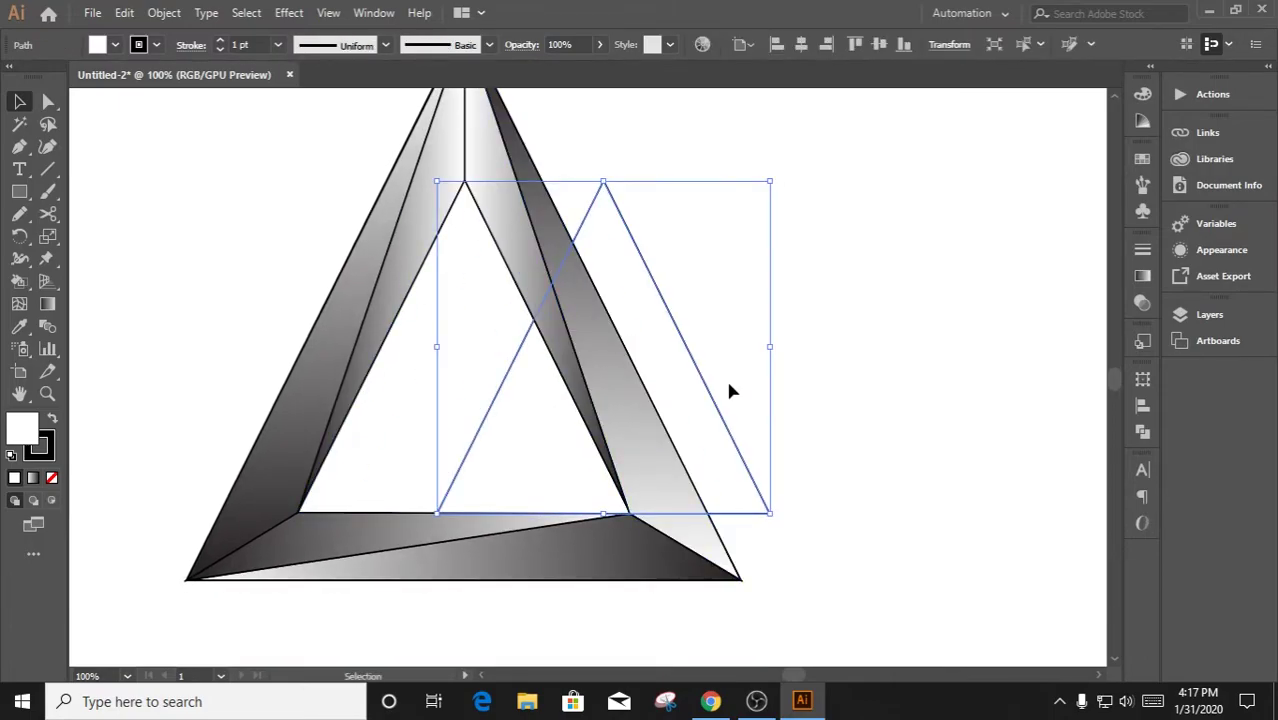
key(ctrl+shift+a)
Move the right facet out, then nudge it back into its gap
drag(685, 385, 877, 387)
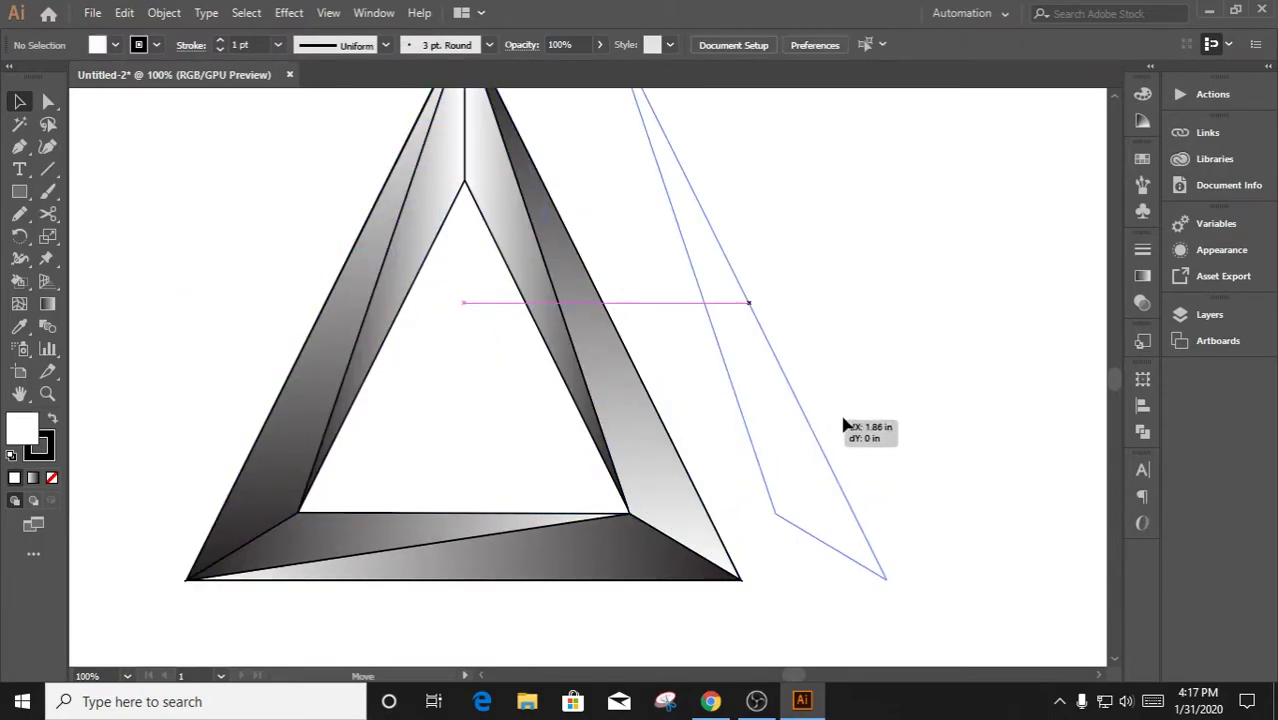
click(760, 436)
click(836, 434)
key(shift+Left)
key(shift+Left)
key(shift+Left)
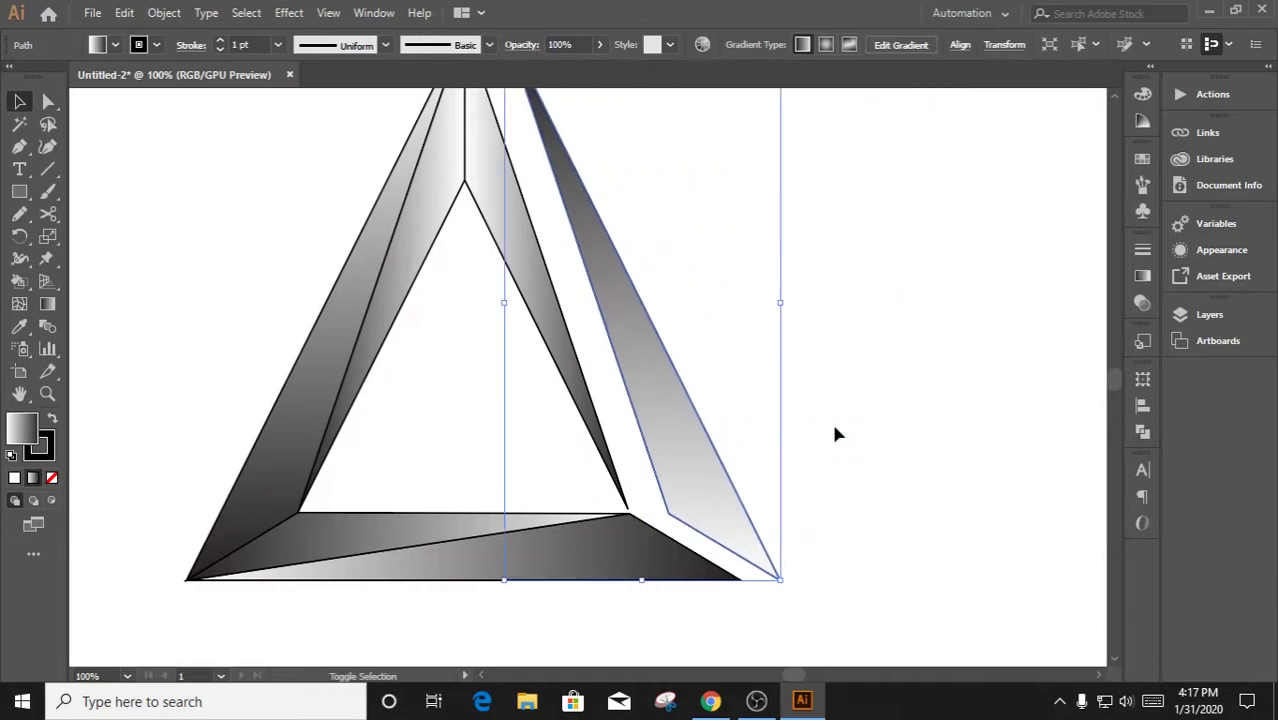
key(shift+Left)
key(shift+Left)
key(shift+Left)
key(Right)
key(Right)
key(Right)
key(Right)
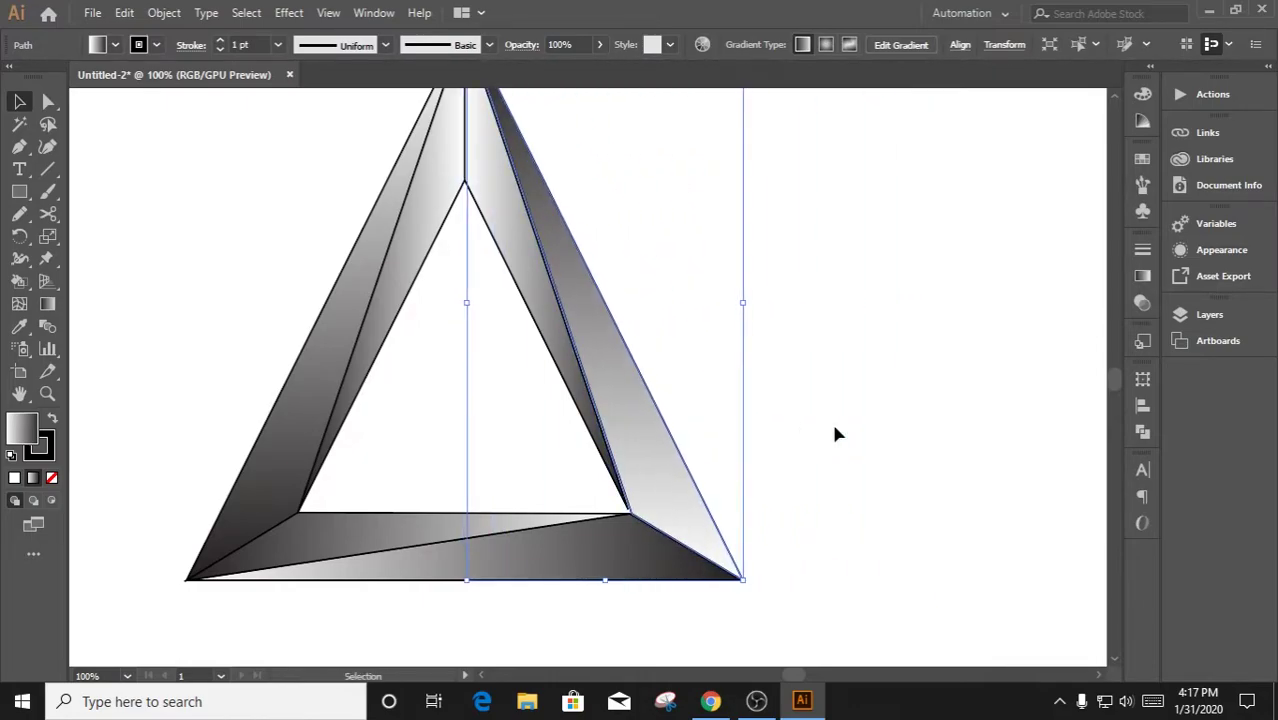
key(Right)
key(Right)
Deselect the right facet and scroll to view the whole triangle
scroll(719, 577, up, 2)
scroll(740, 565, up, 2)
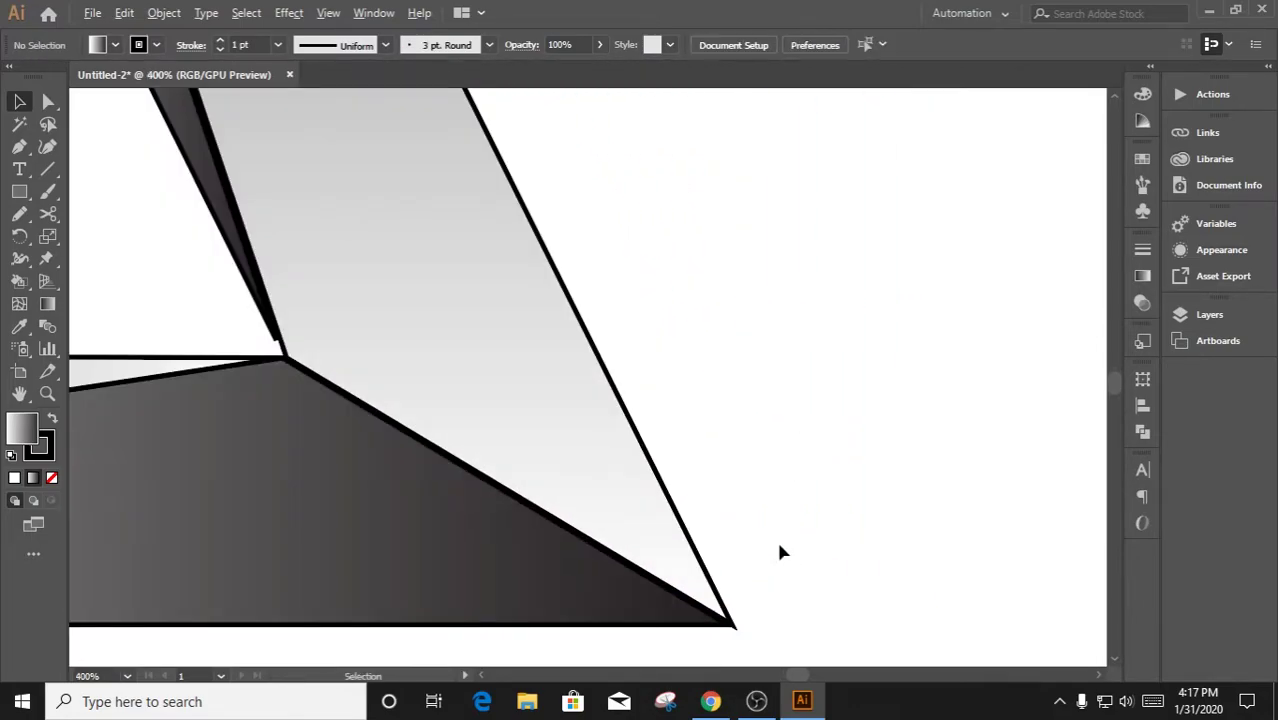
click(895, 524)
scroll(890, 520, down, 2)
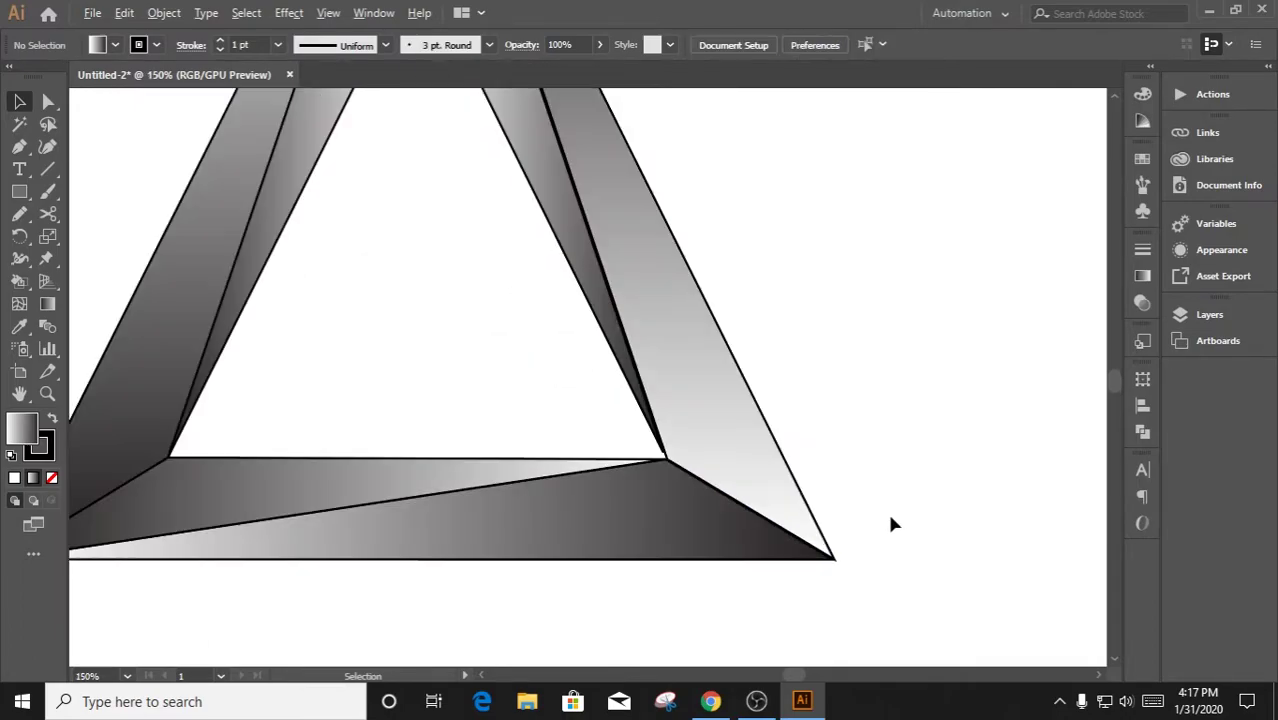
scroll(742, 459, down, 2)
Save the artwork as tri, then select the left inner gradient facet
key(ctrl+s)
text(tri)
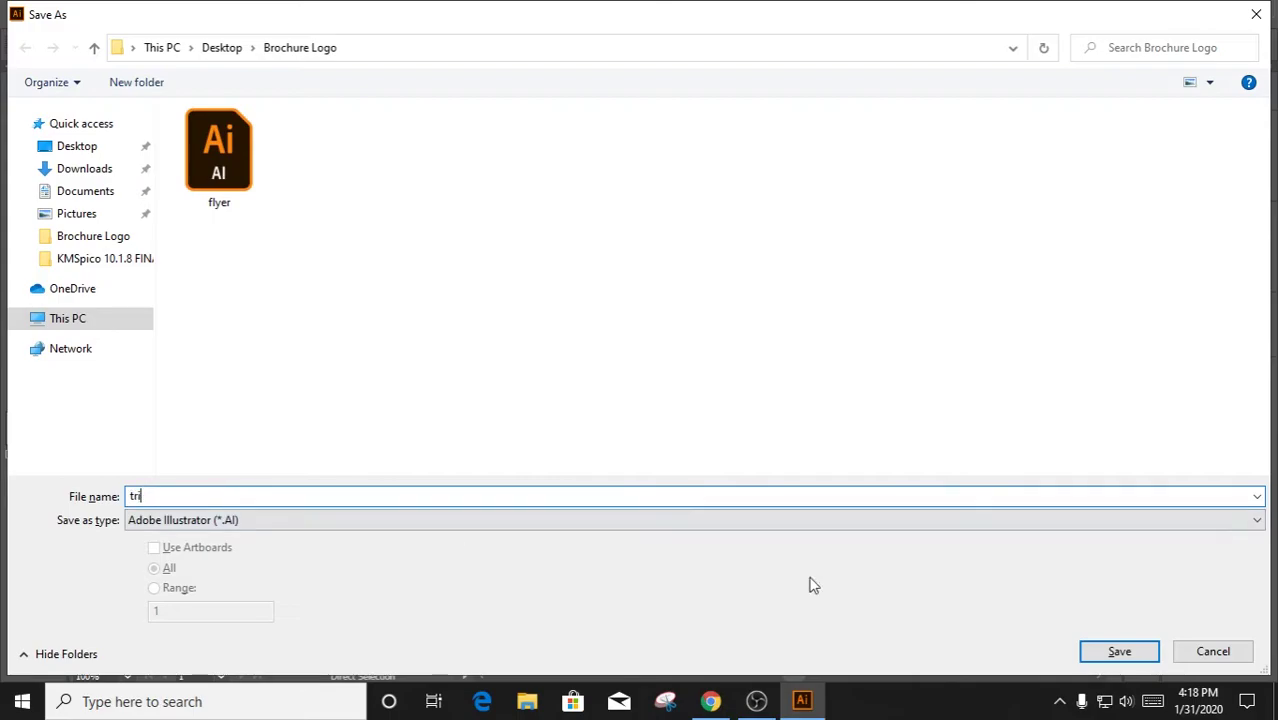
key(Return)
key(Return)
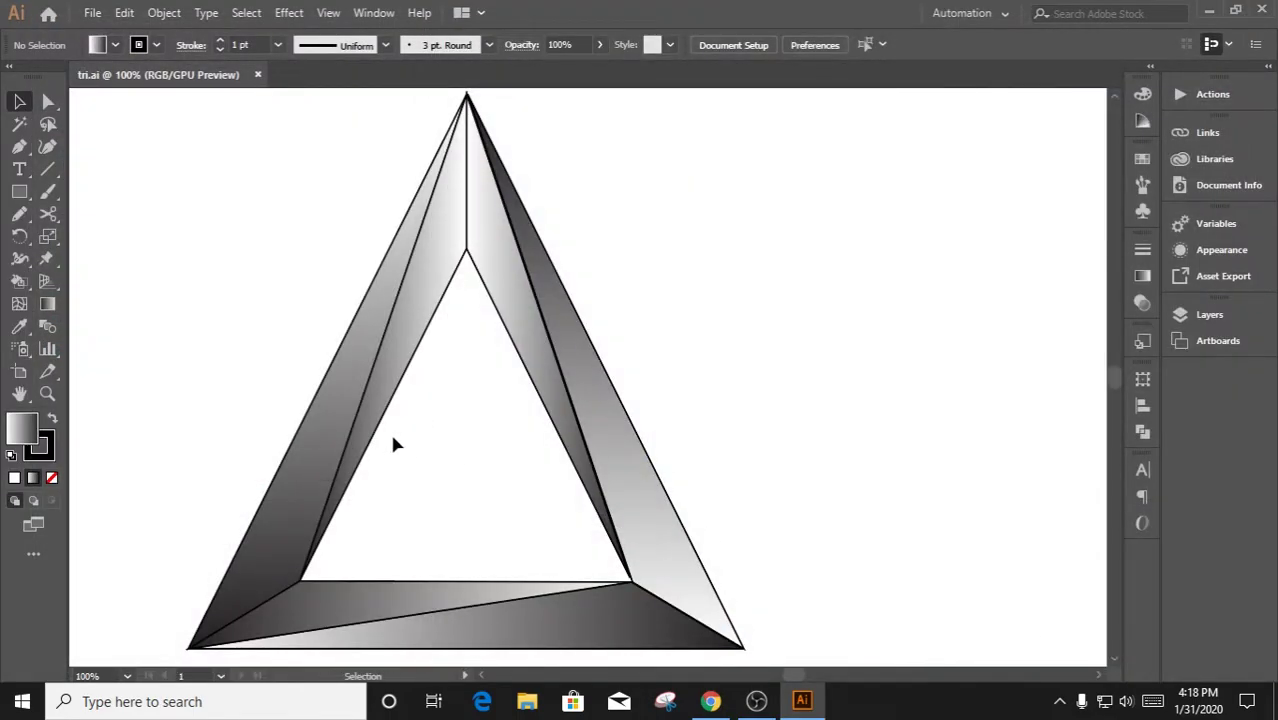
click(374, 430)
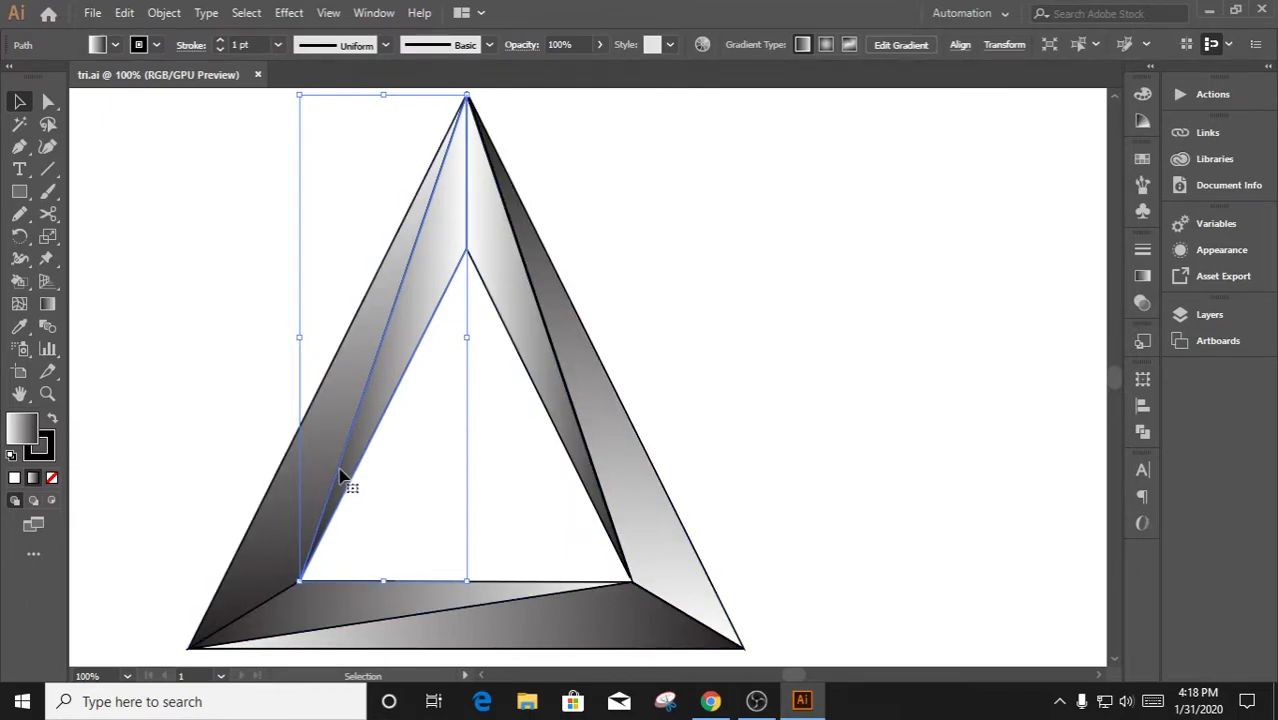
Set the right inner facet's gradient angle to 90°
click(517, 293)
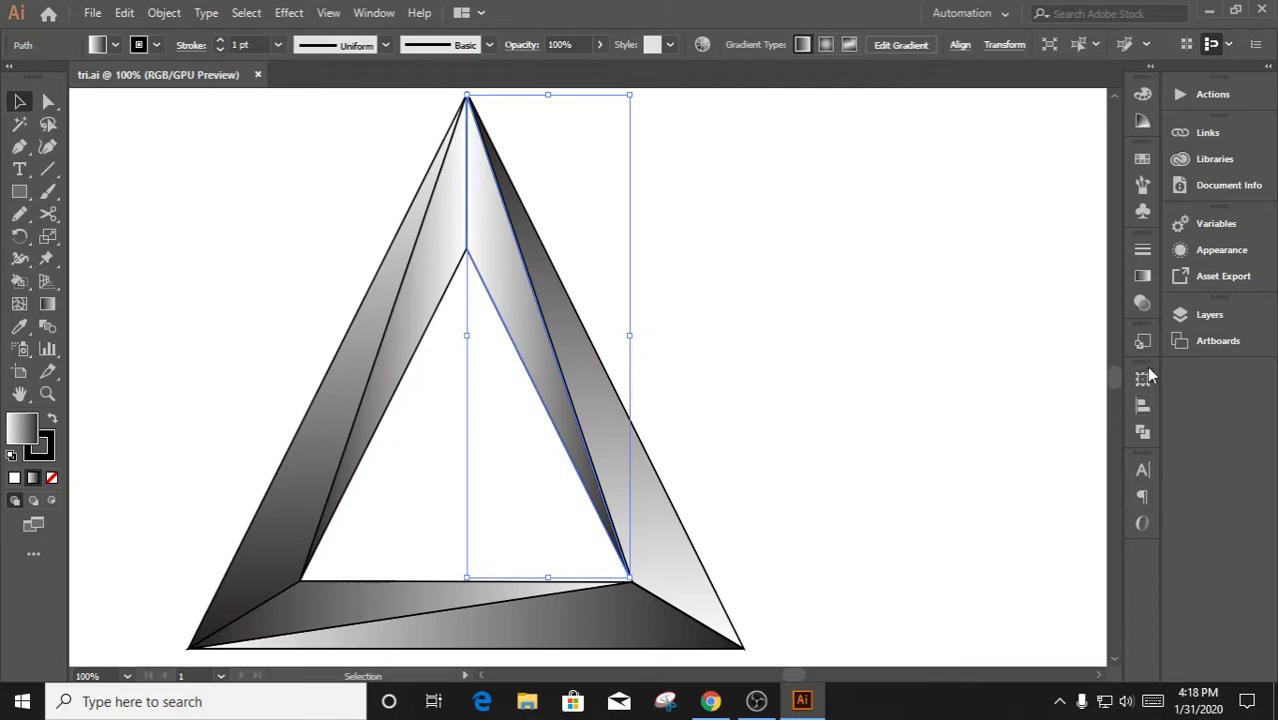
click(1142, 276)
click(1044, 343)
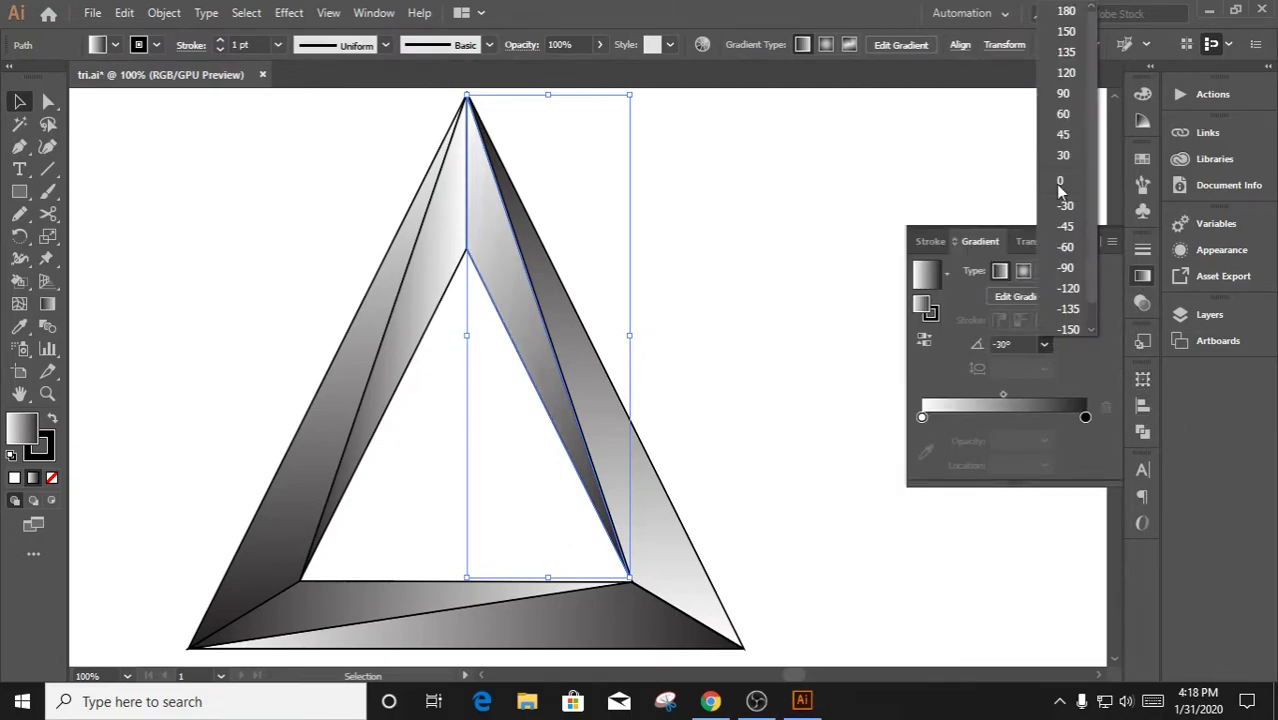
click(1050, 272)
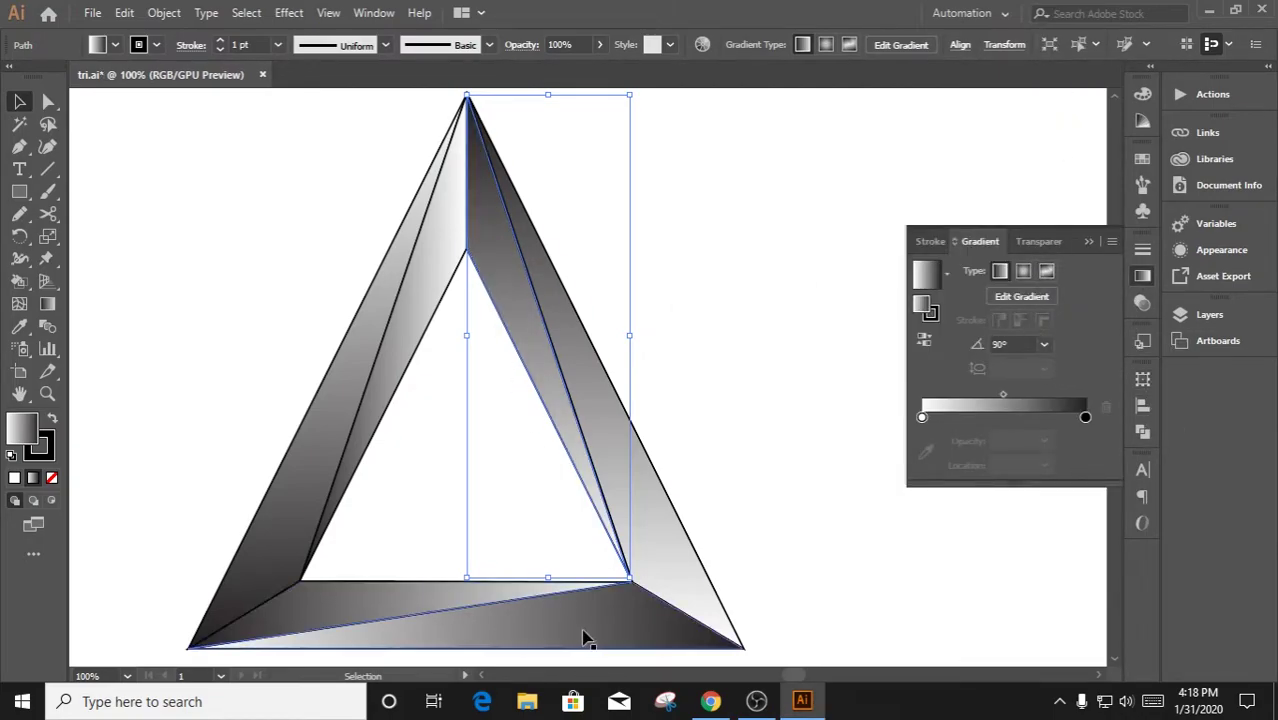
Set the outer bottom facet's gradient angle to 45°
click(585, 628)
click(1044, 343)
click(1070, 155)
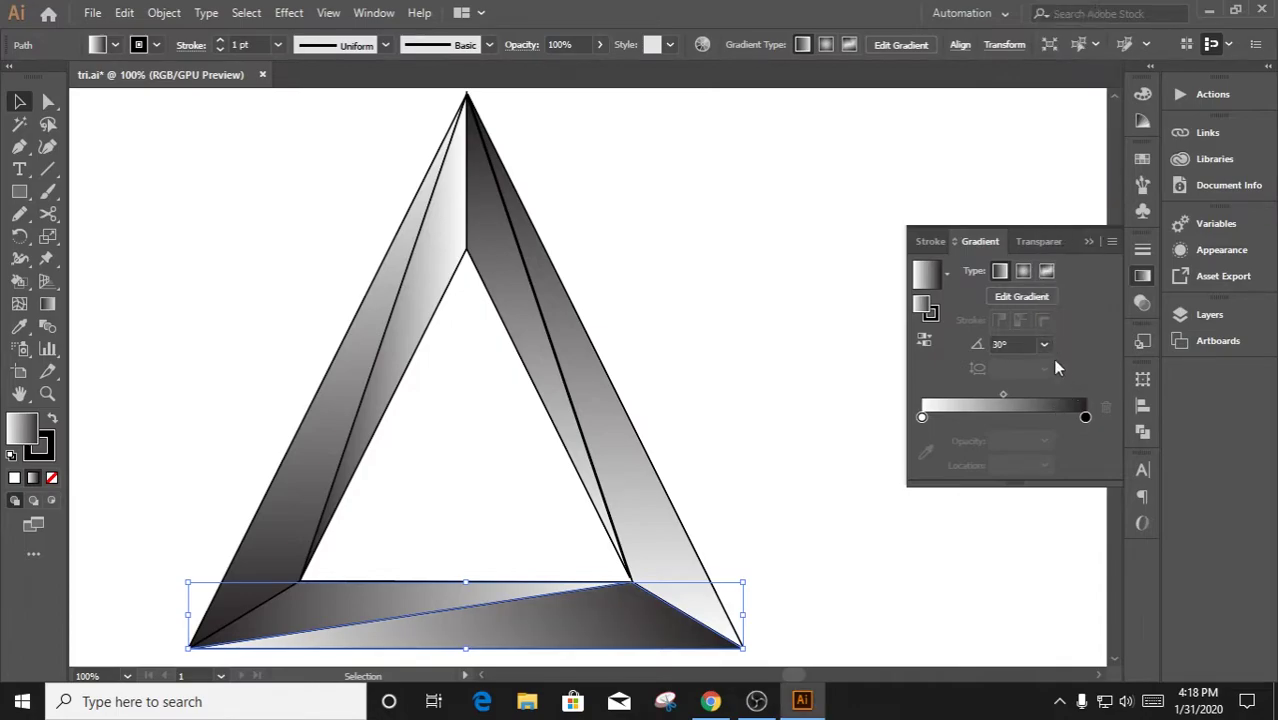
click(1044, 343)
click(1044, 343)
click(1052, 95)
click(1044, 343)
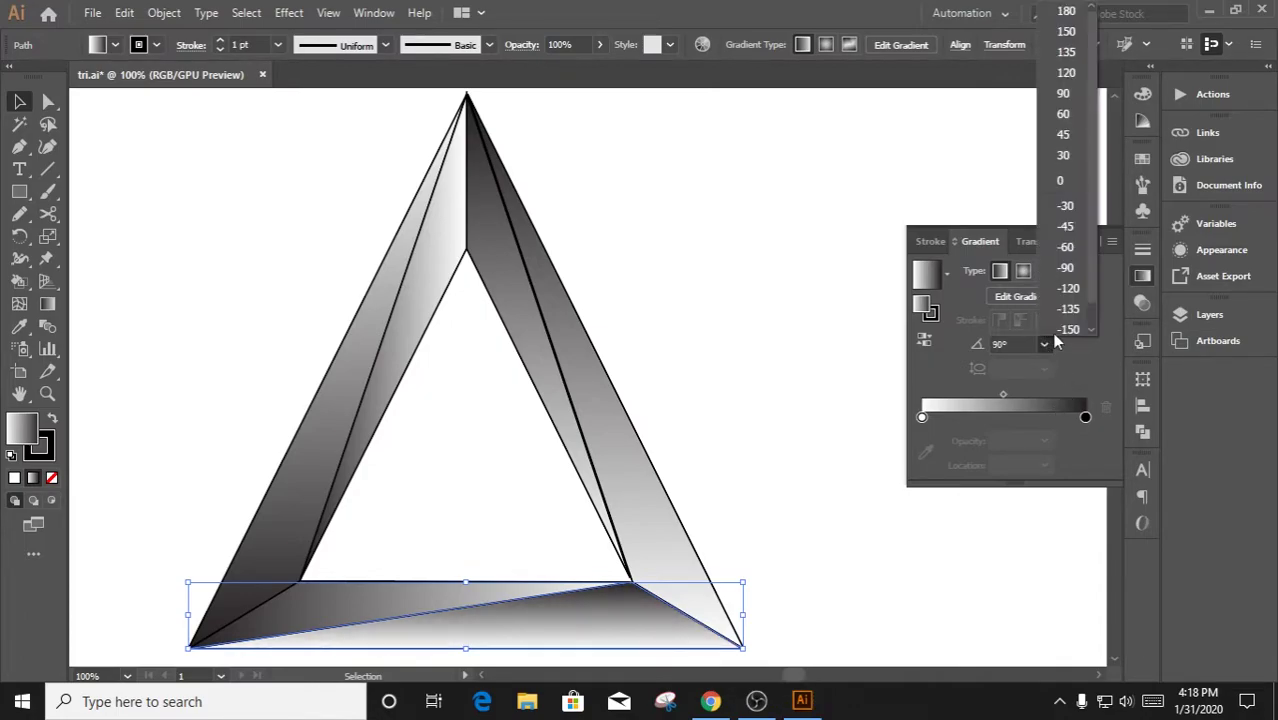
click(1061, 265)
click(833, 348)
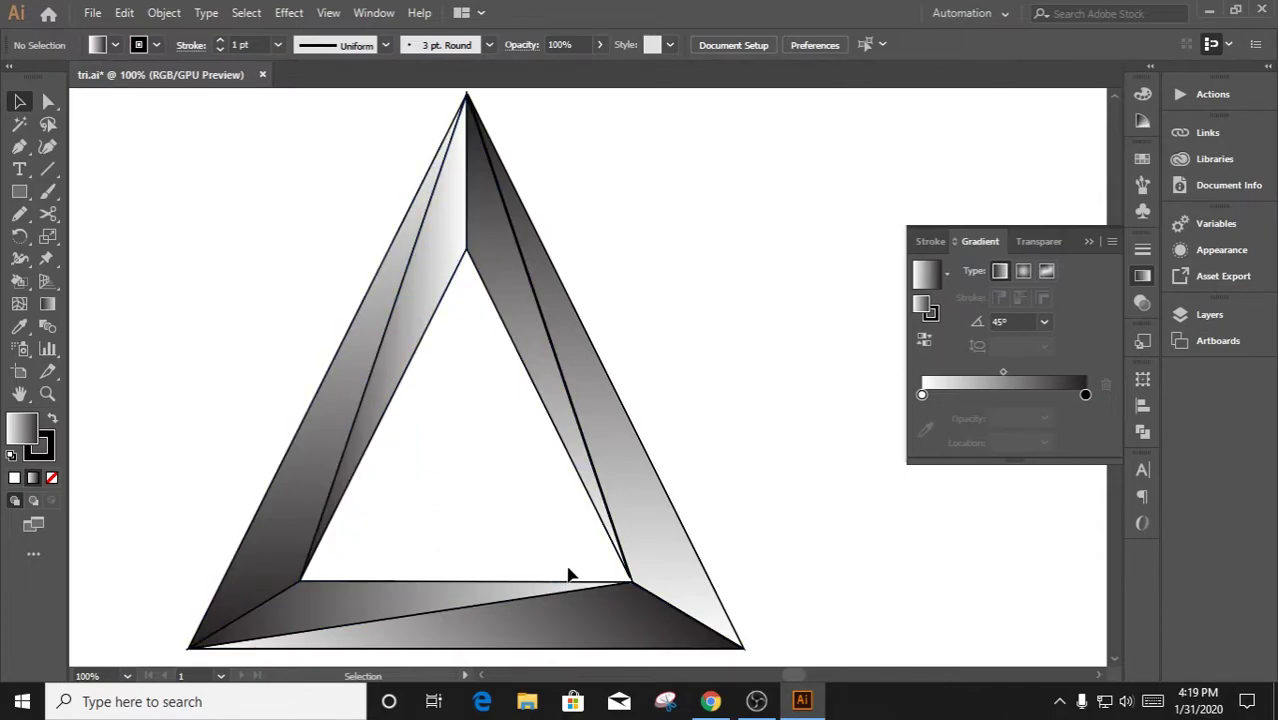
Try several angles on the bottom band's inner strip, ending at 90°
click(408, 608)
click(1044, 343)
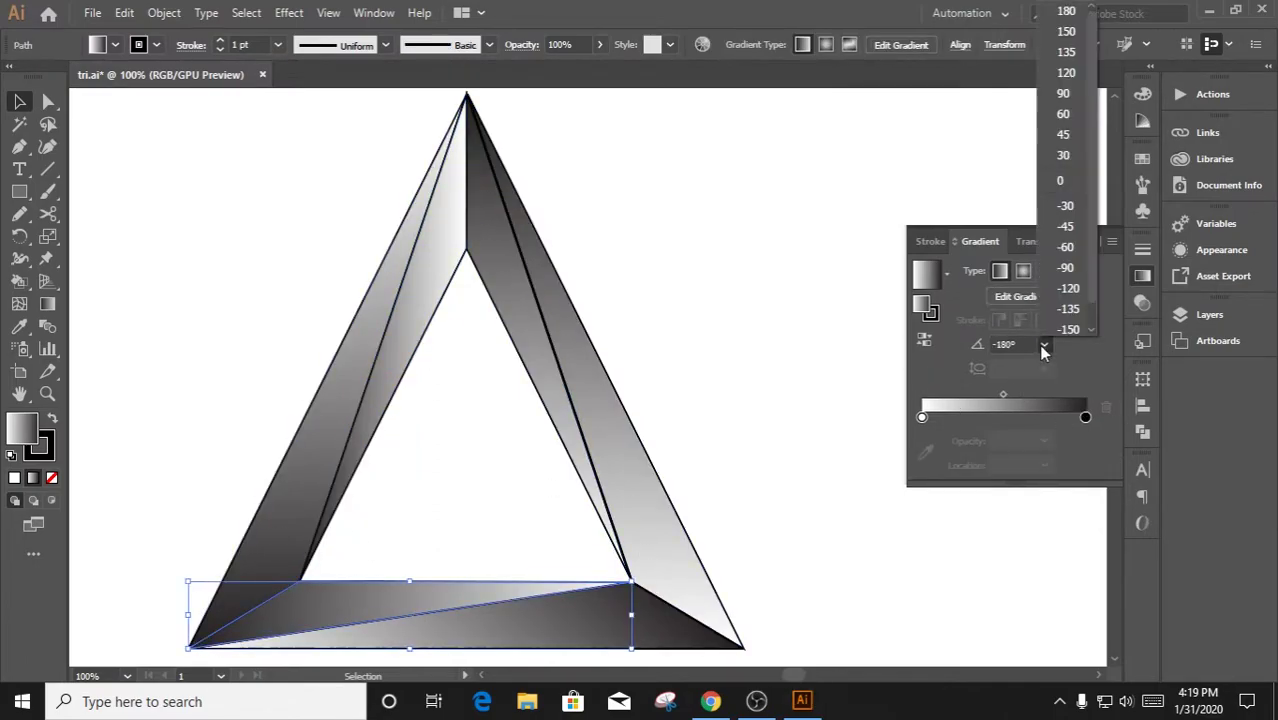
click(1061, 206)
click(1044, 343)
click(1071, 148)
click(1044, 343)
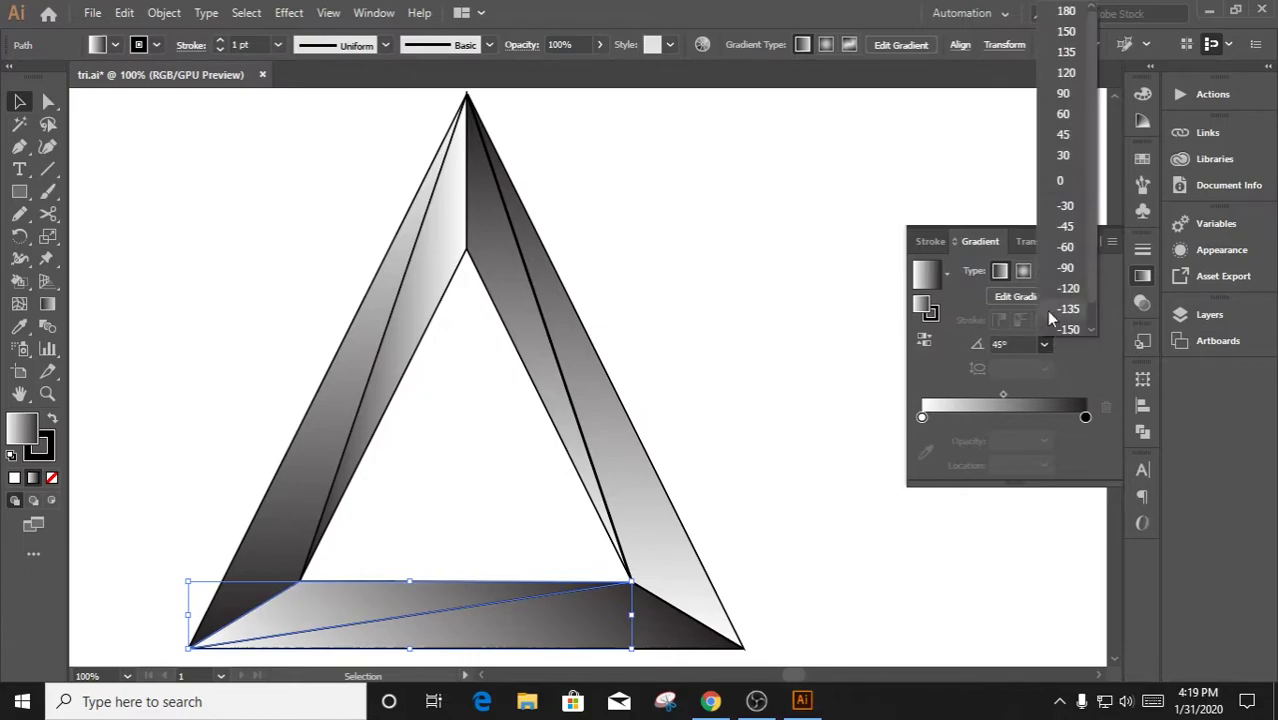
click(1046, 310)
click(1044, 343)
click(1044, 344)
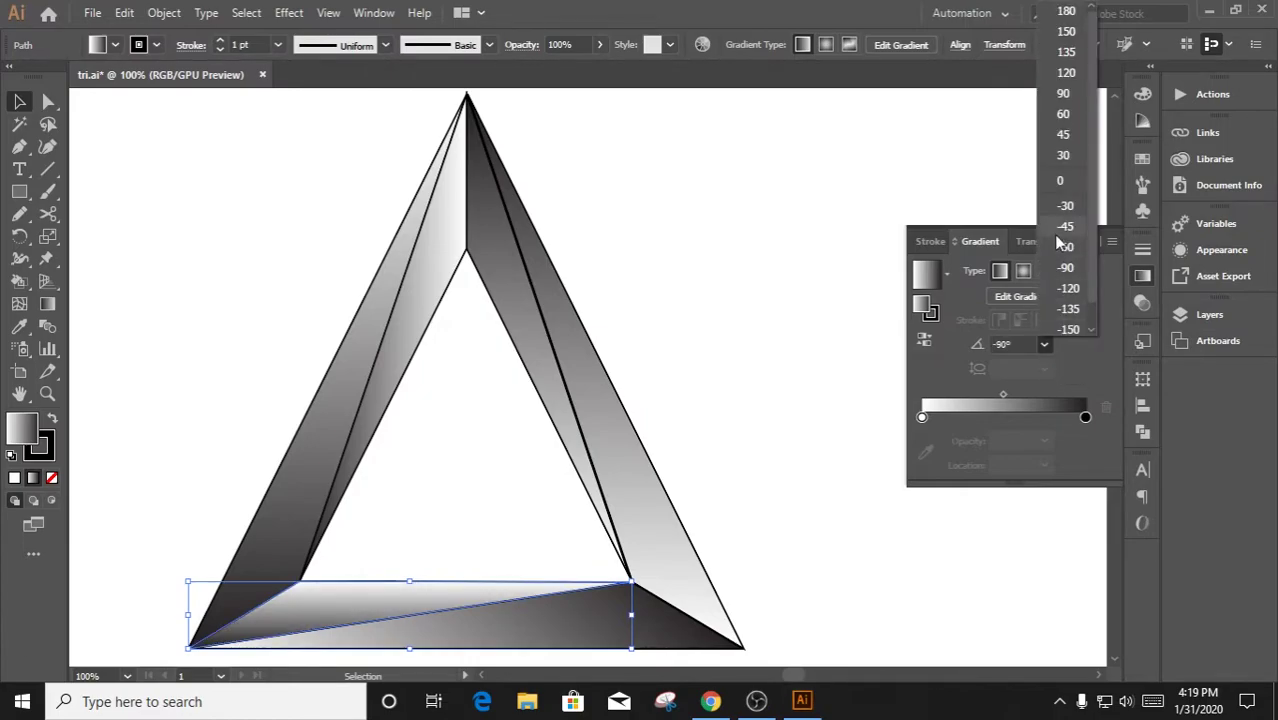
click(1060, 80)
Set the right outer facet's gradient angle to 45°
click(655, 540)
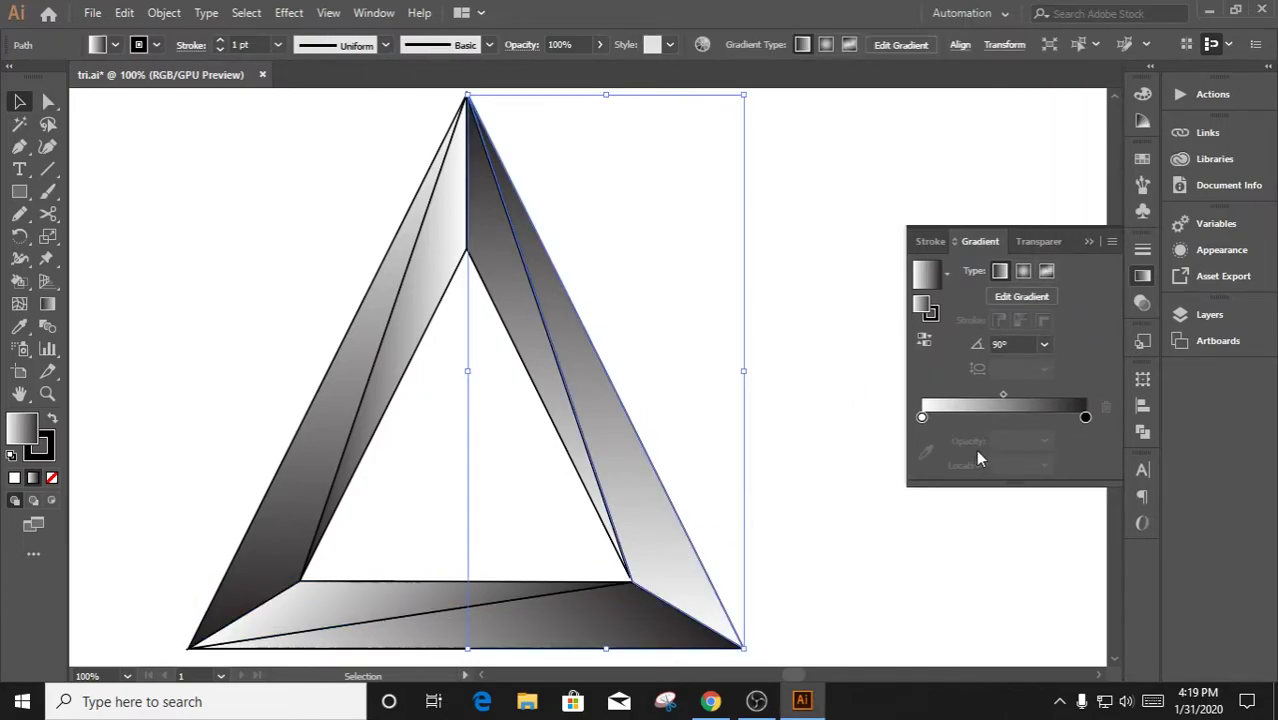
click(485, 597)
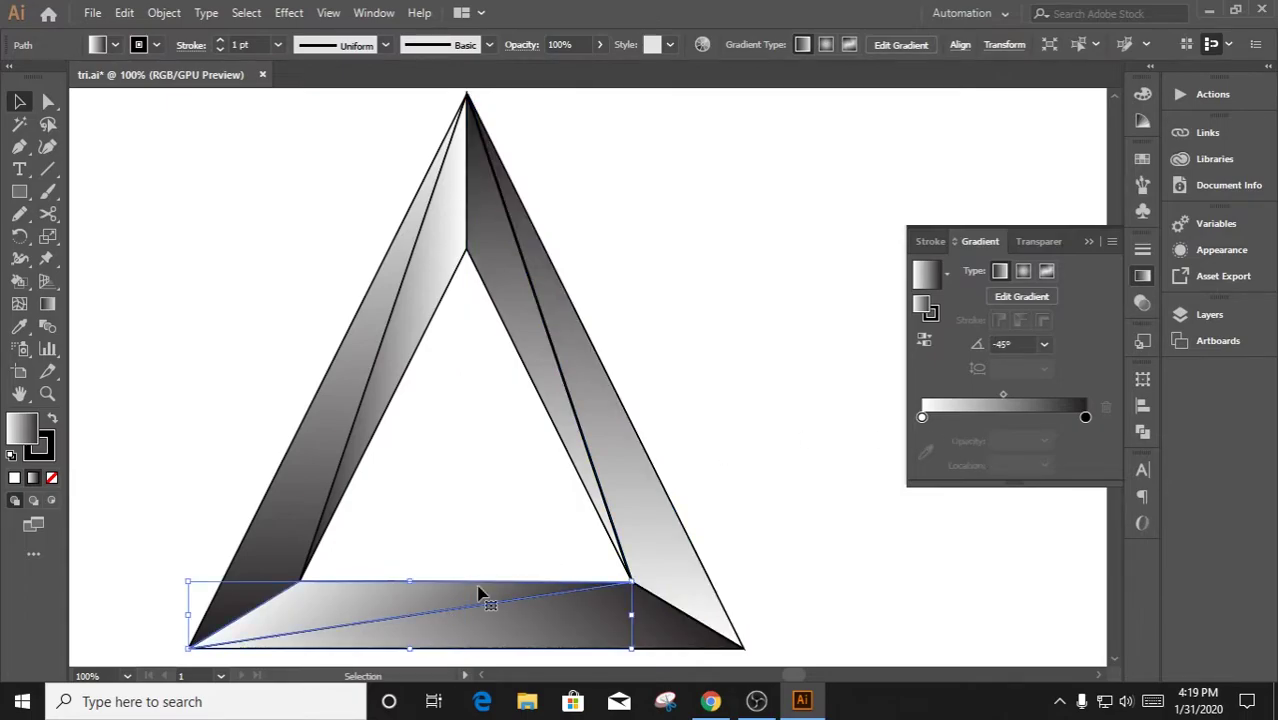
click(650, 531)
click(1044, 344)
click(1066, 267)
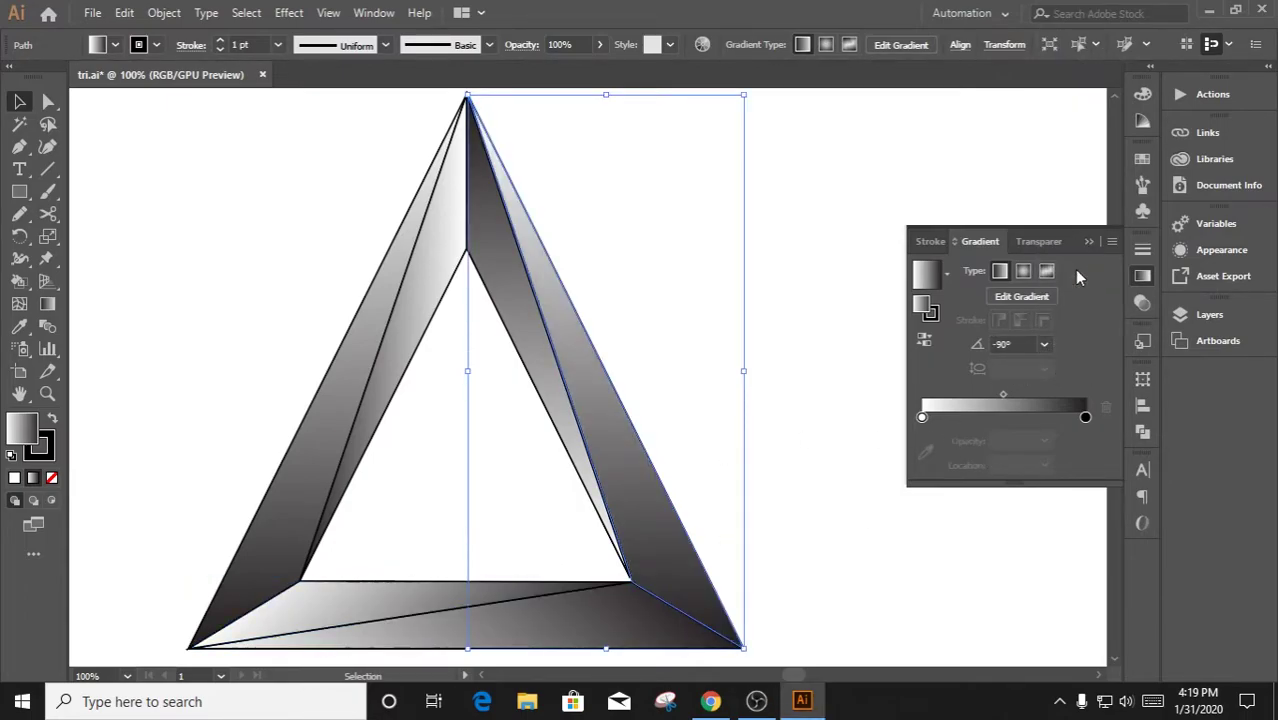
click(1043, 344)
click(1064, 134)
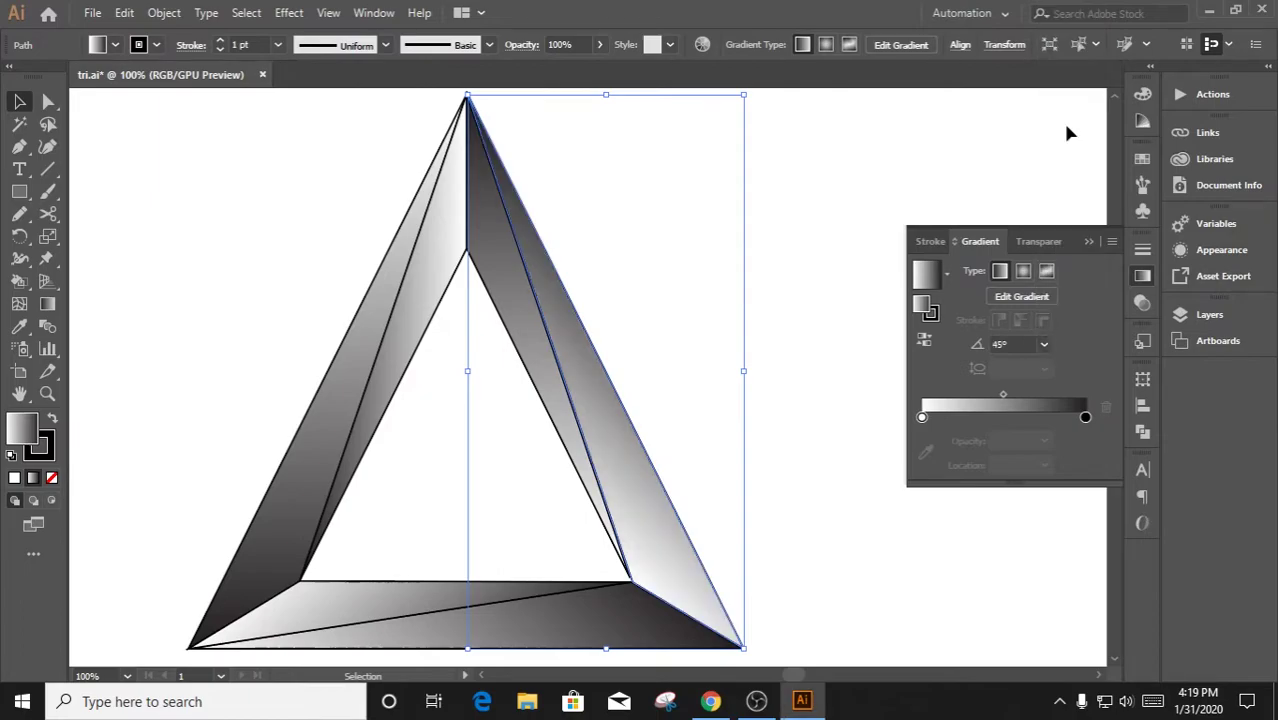
click(806, 270)
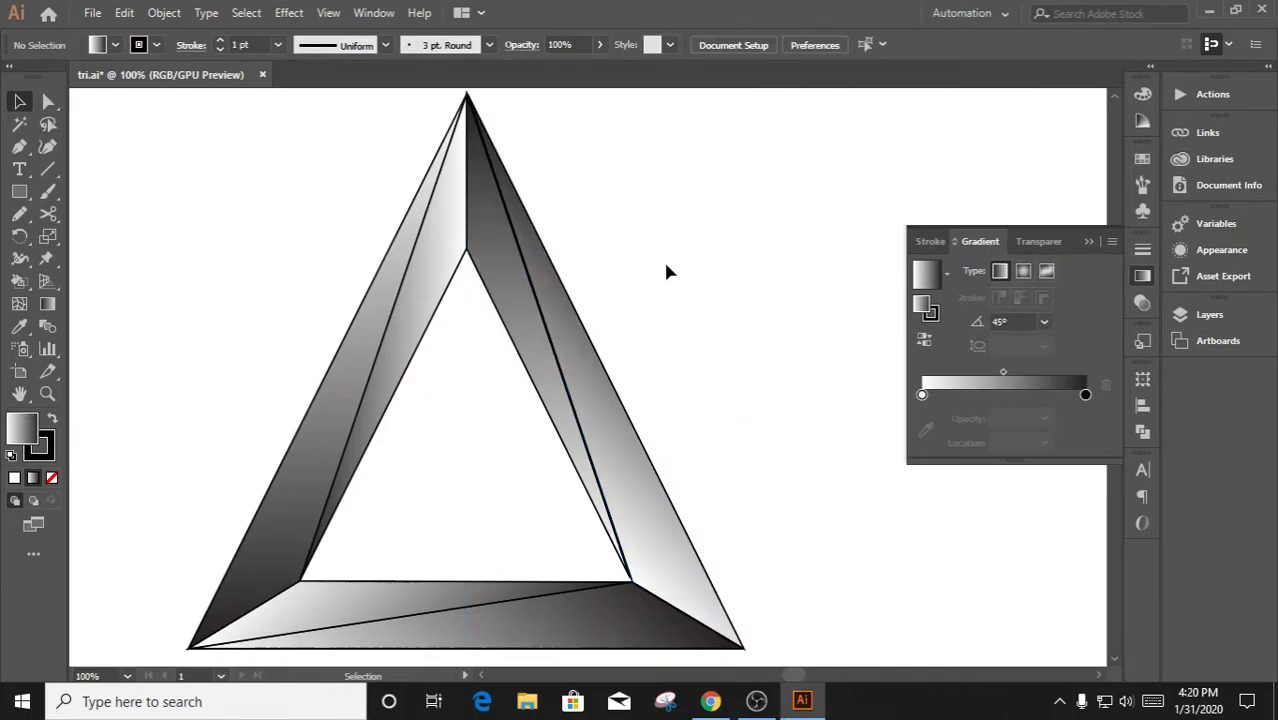
Try angles like 90° and 120° on the left outer facet's gradient before settling
click(422, 305)
click(1044, 343)
click(1063, 93)
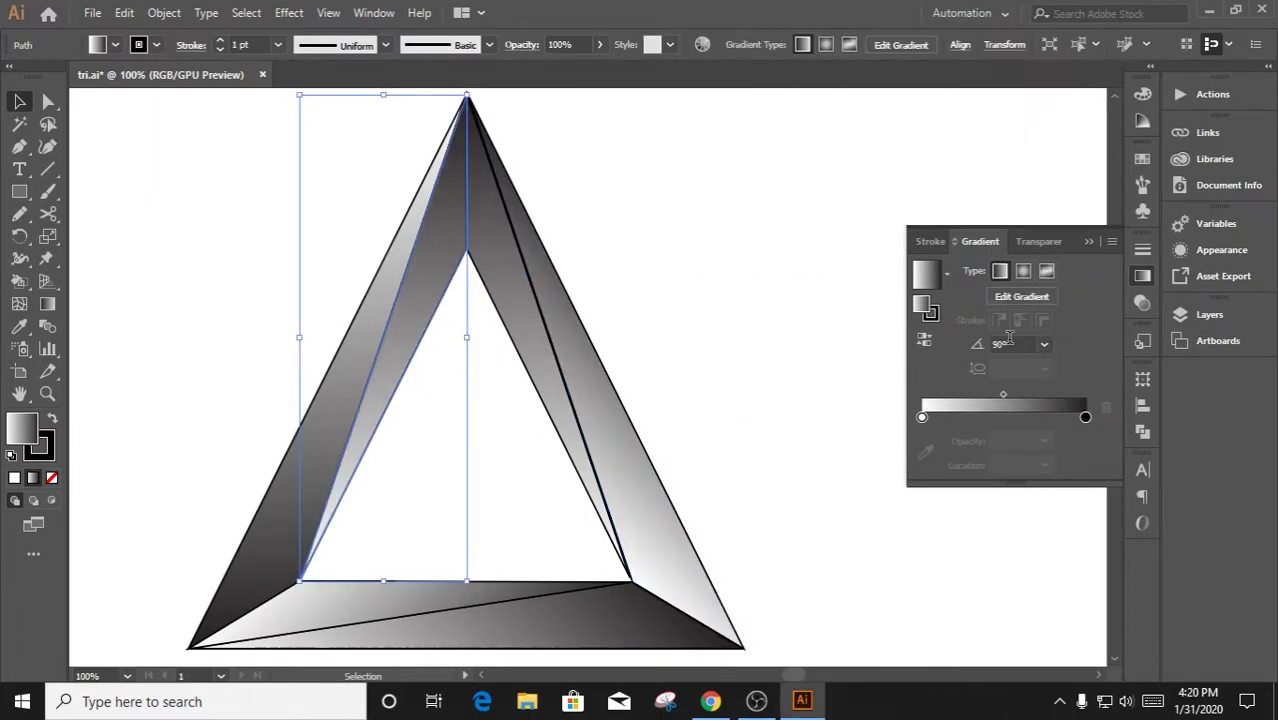
click(1044, 343)
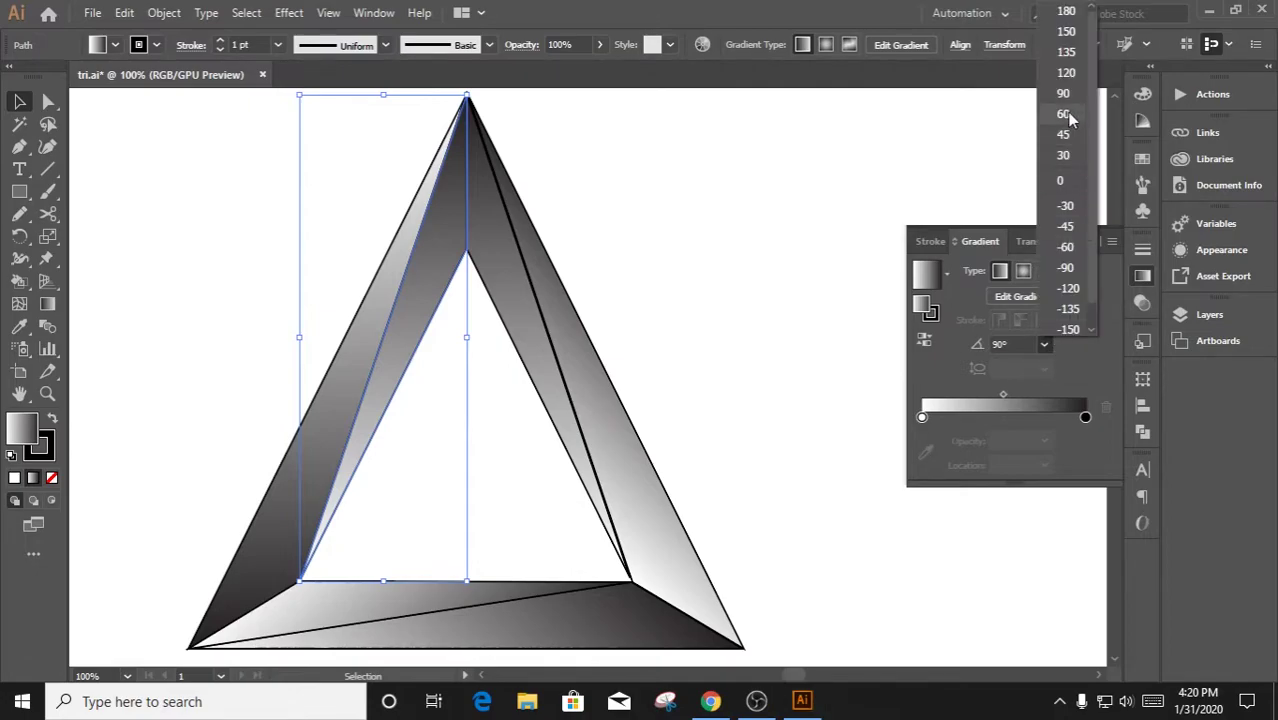
click(1063, 110)
click(1044, 343)
click(1063, 95)
click(1044, 343)
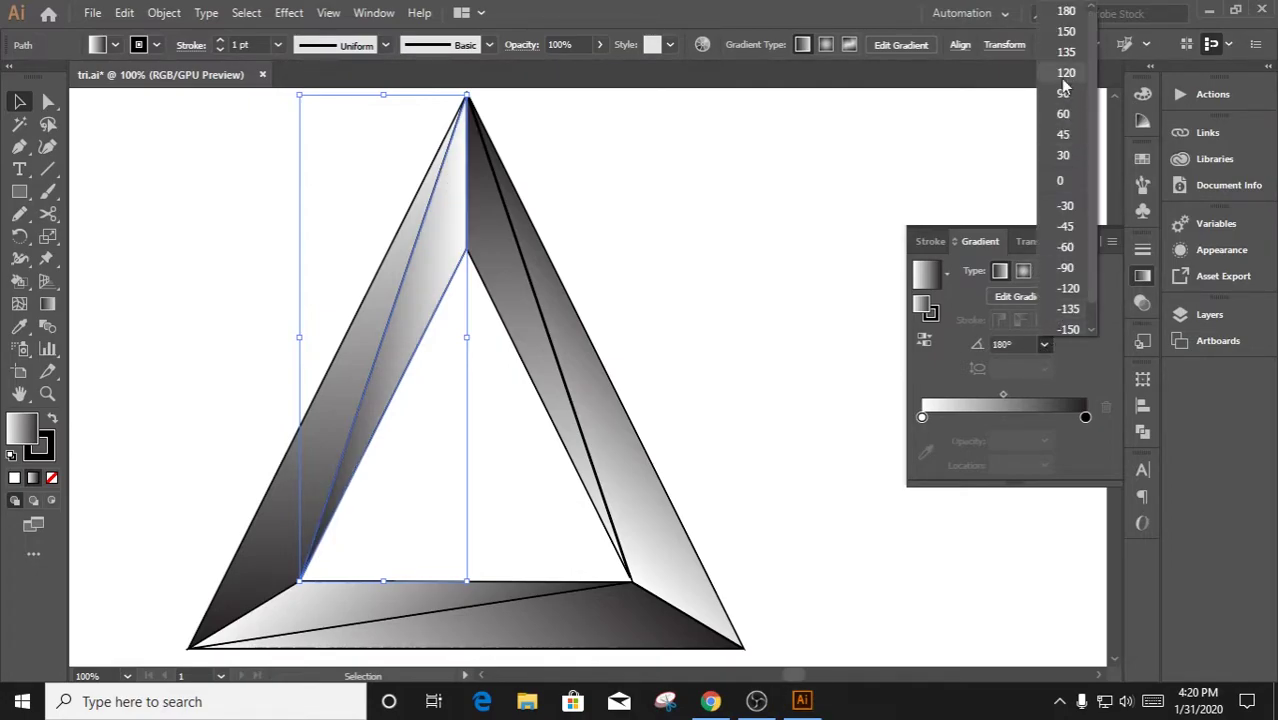
click(1063, 78)
click(1045, 345)
click(1063, 95)
click(1045, 345)
click(1073, 25)
click(885, 230)
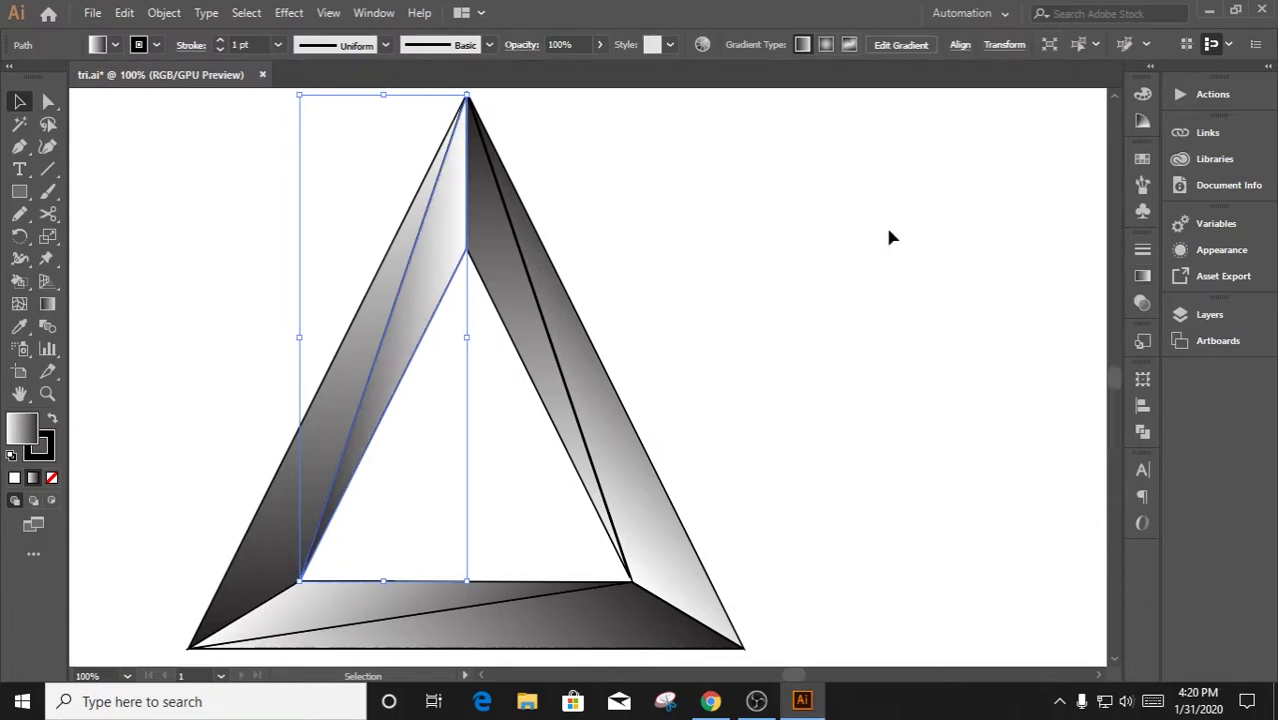
Marquee-select every facet of the triangle, then clear the selection
scroll(820, 290, down, 3)
scroll(765, 340, up, 4)
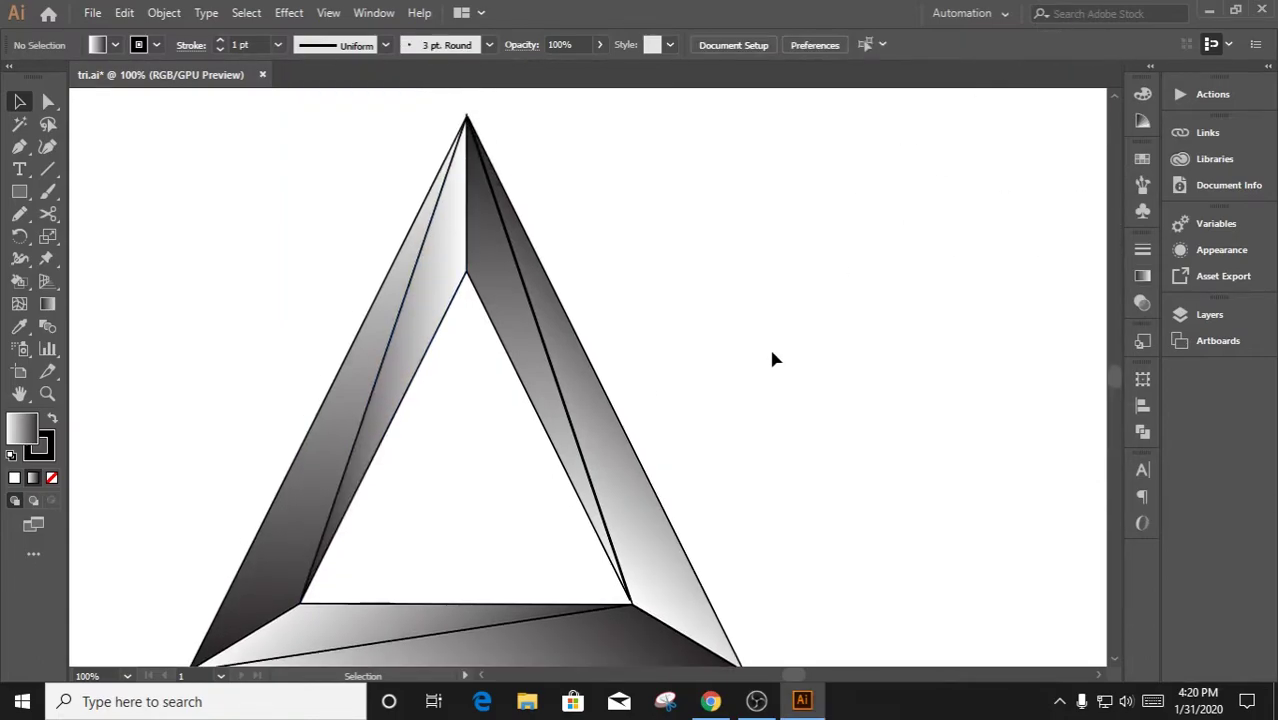
scroll(770, 315, down, 1)
drag(890, 606, 505, 375)
click(278, 45)
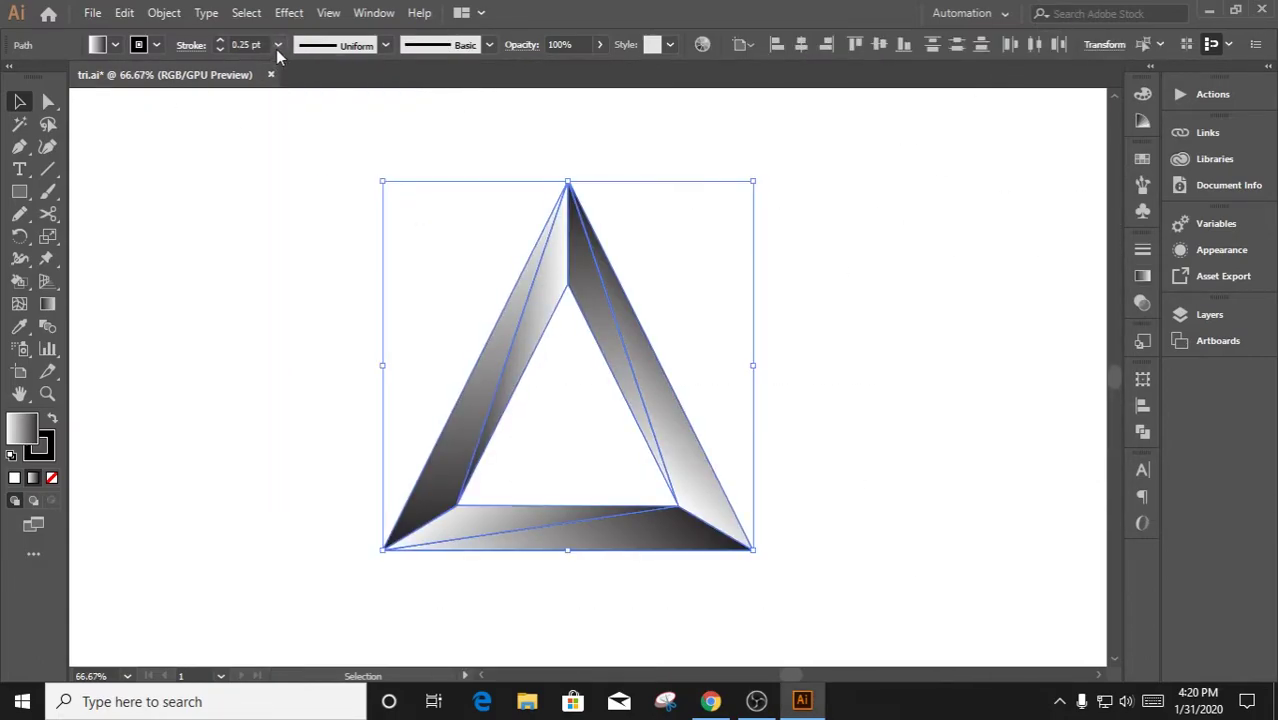
Select all facets and set their stroke to None
click(870, 385)
drag(870, 385, 354, 205)
click(1143, 94)
click(910, 211)
click(739, 390)
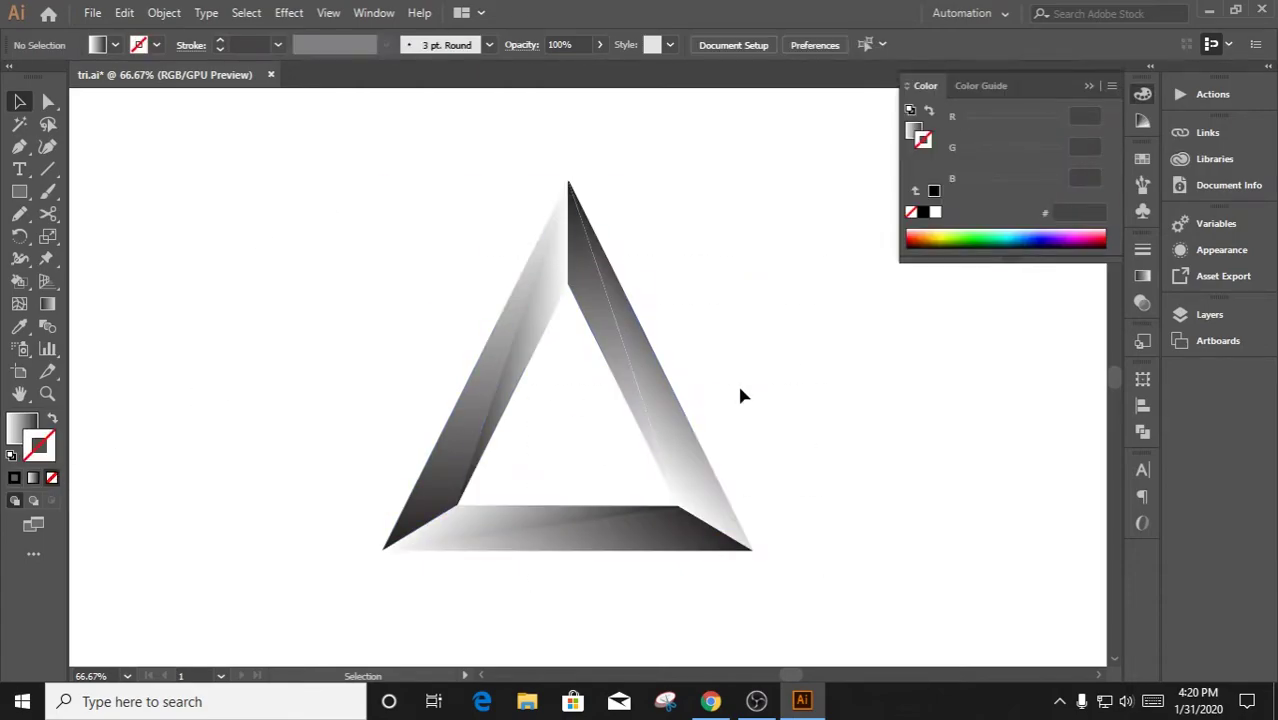
scroll(755, 400, up, 1)
Select the right face to inspect it, then deselect it
click(665, 432)
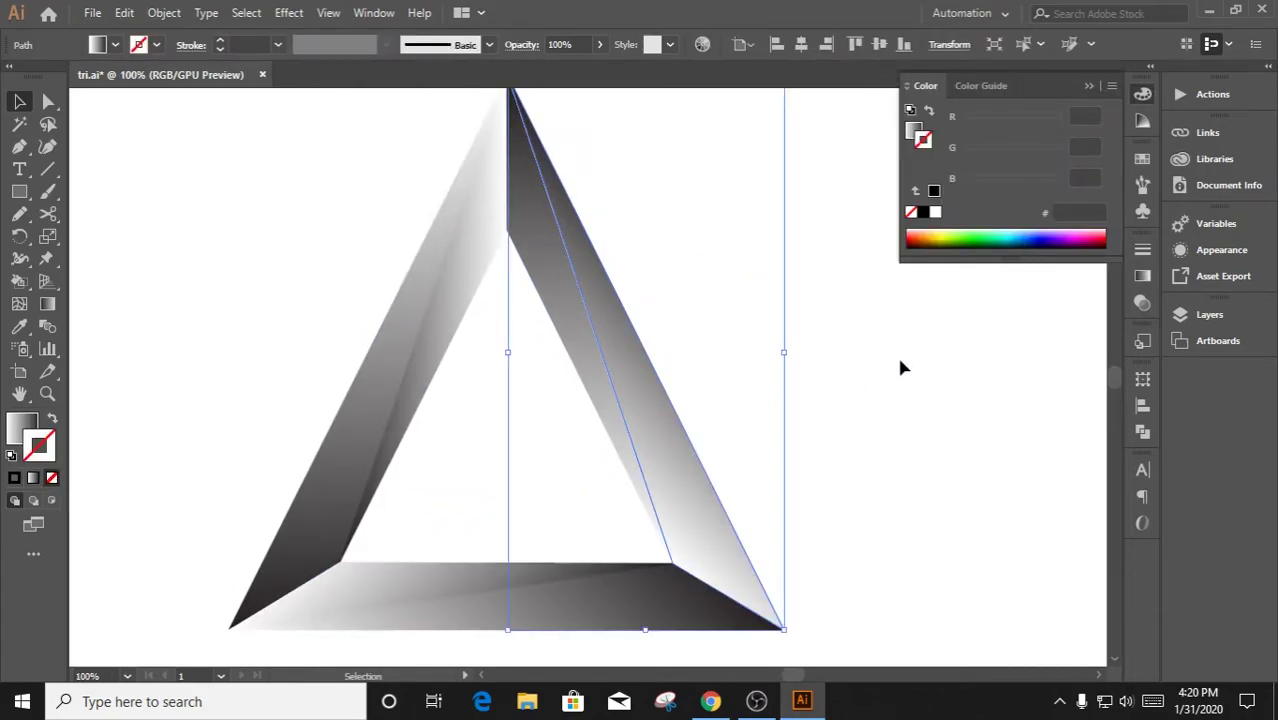
click(812, 366)
scroll(830, 437, up, 2)
scroll(462, 251, up, 1)
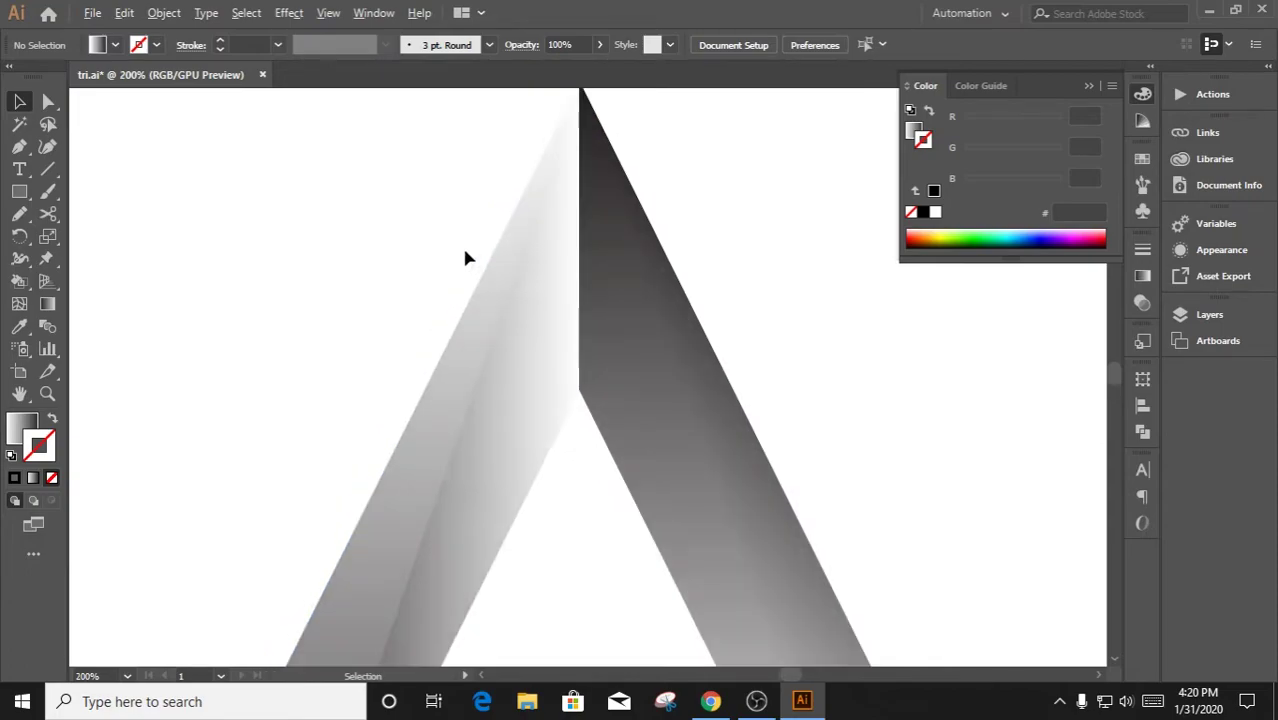
scroll(490, 310, up, 1)
scroll(505, 497, down, 2)
scroll(494, 262, down, 1)
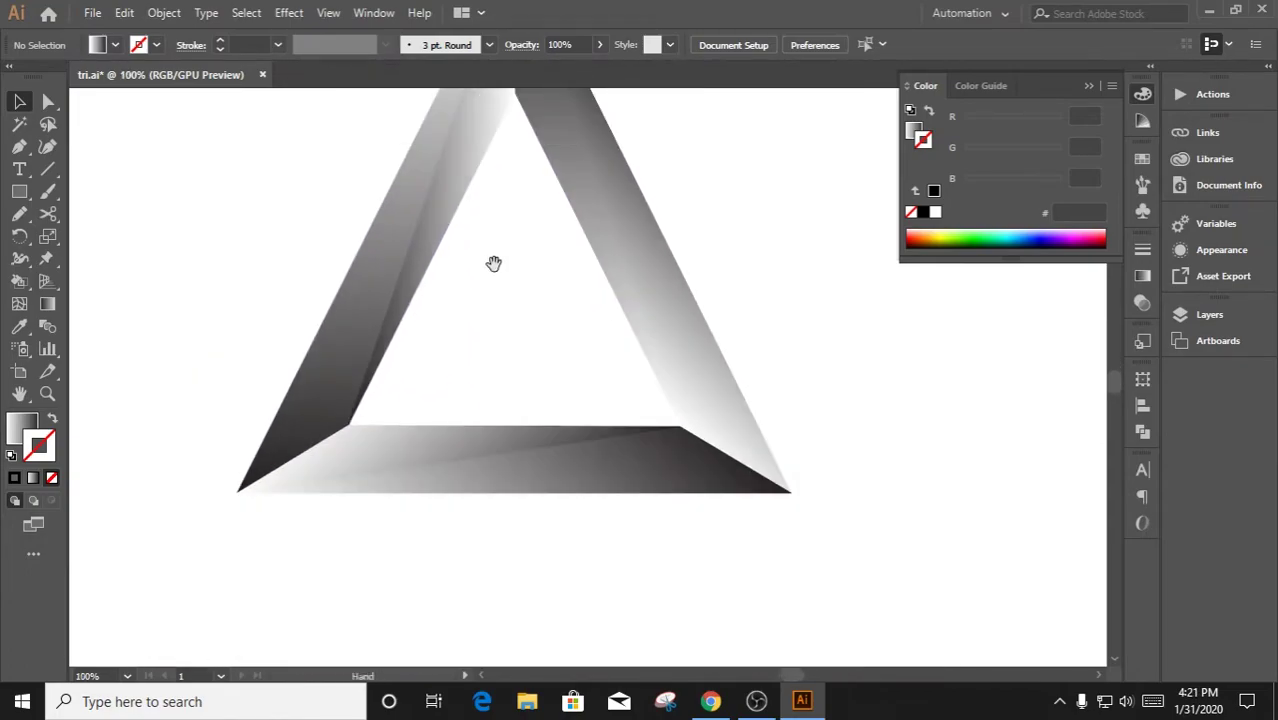
Select all the triangle's facets and group them into one object
key(ctrl+minus)
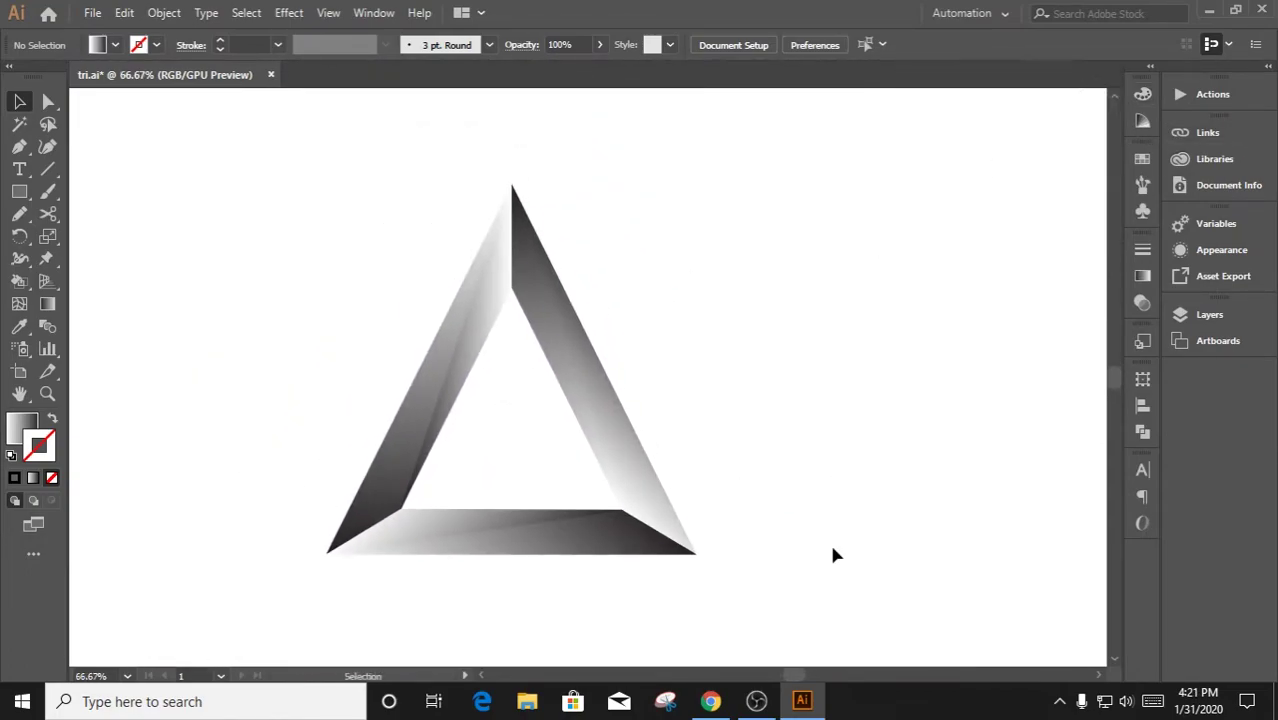
drag(829, 541, 300, 170)
right_click(585, 398)
click(629, 136)
click(782, 350)
Reselect the grouped triangle and bring up its context menu
click(547, 357)
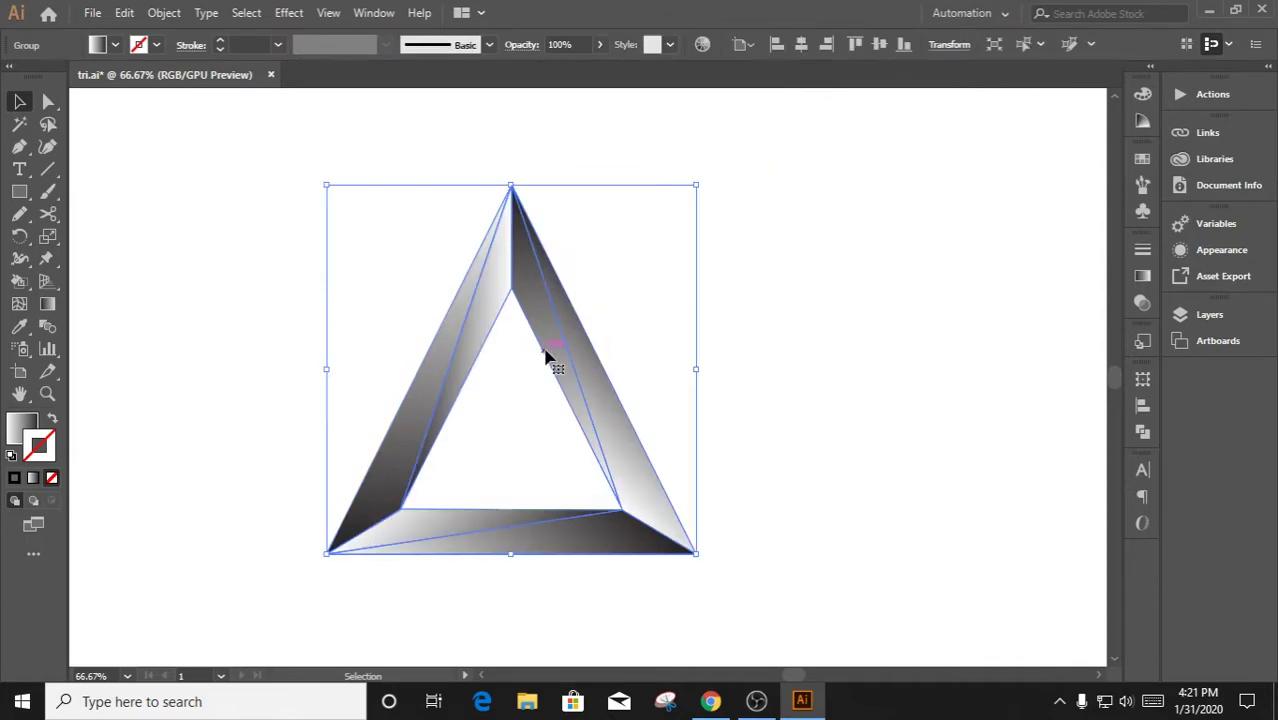
right_click(591, 360)
click(719, 605)
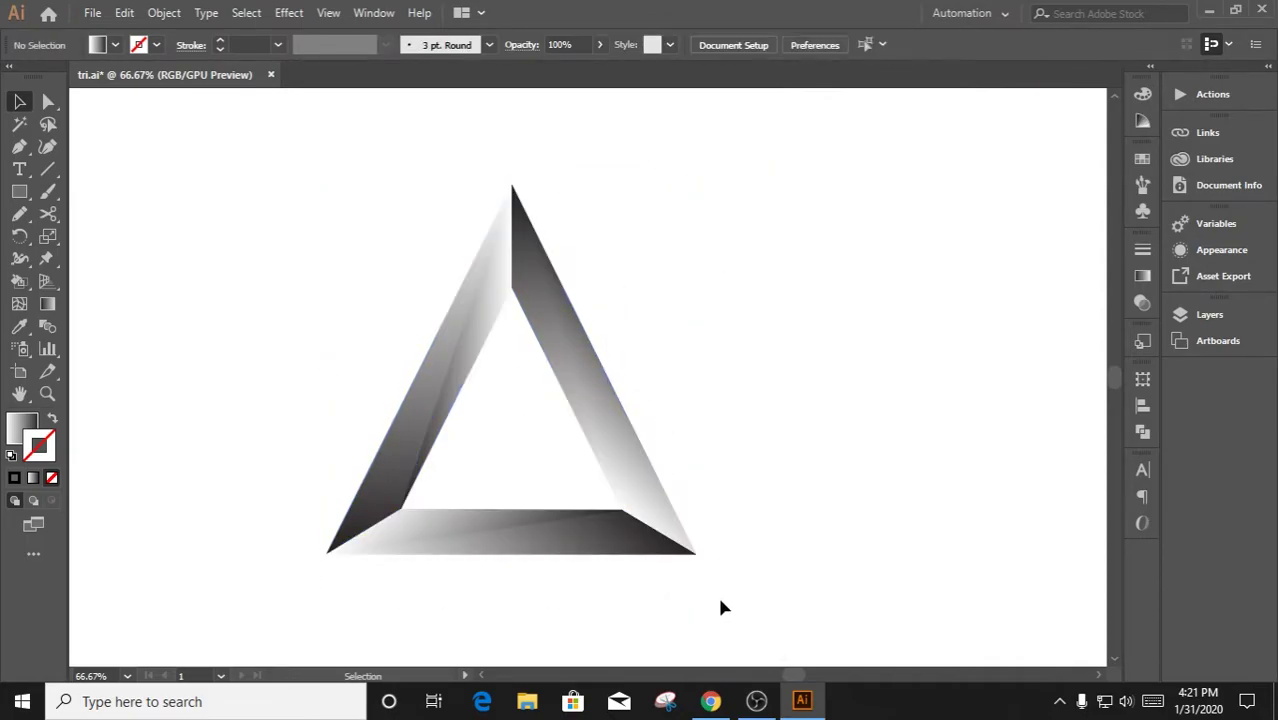
click(585, 405)
right_click(594, 392)
Reflect a copy of the triangle across the horizontal axis
click(830, 341)
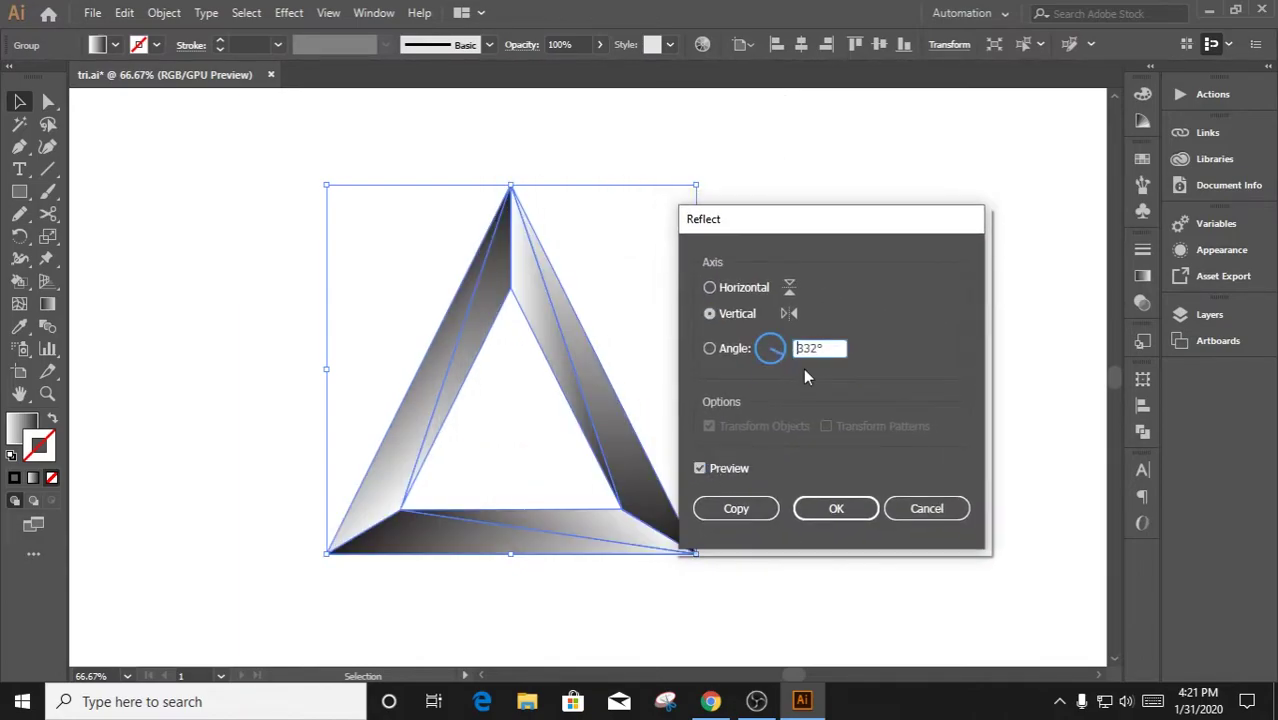
drag(771, 352, 770, 347)
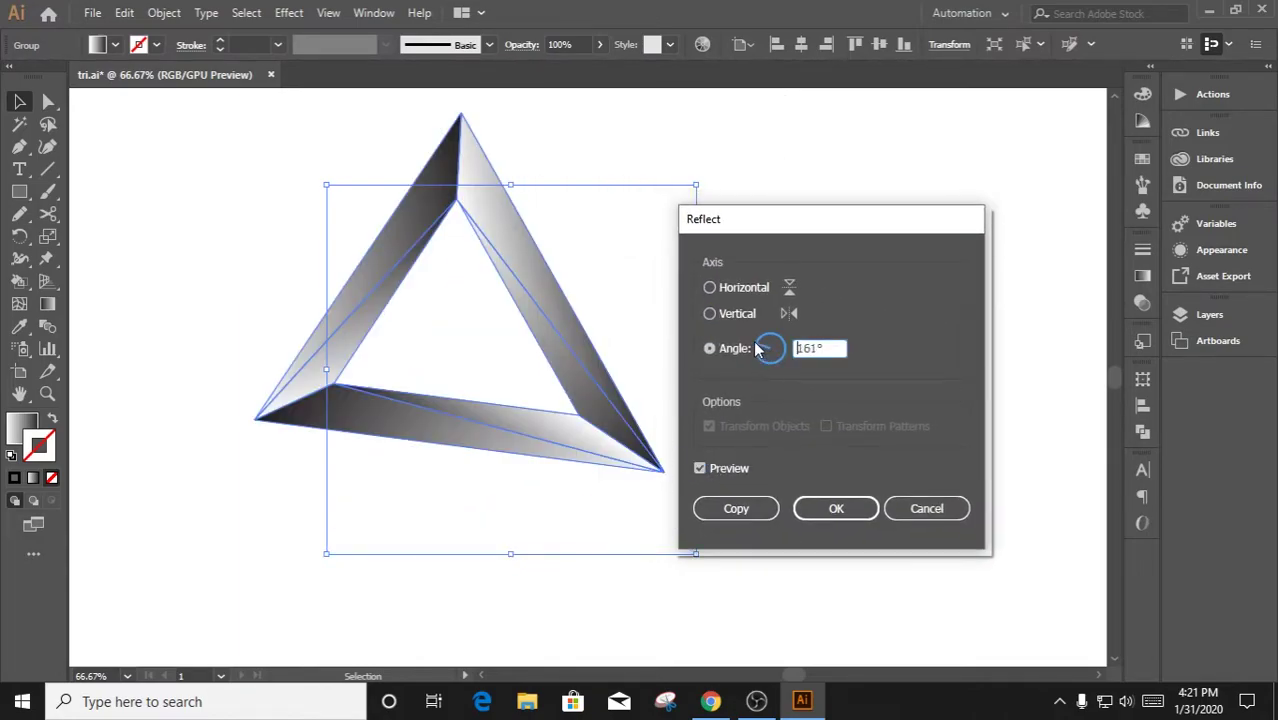
click(789, 288)
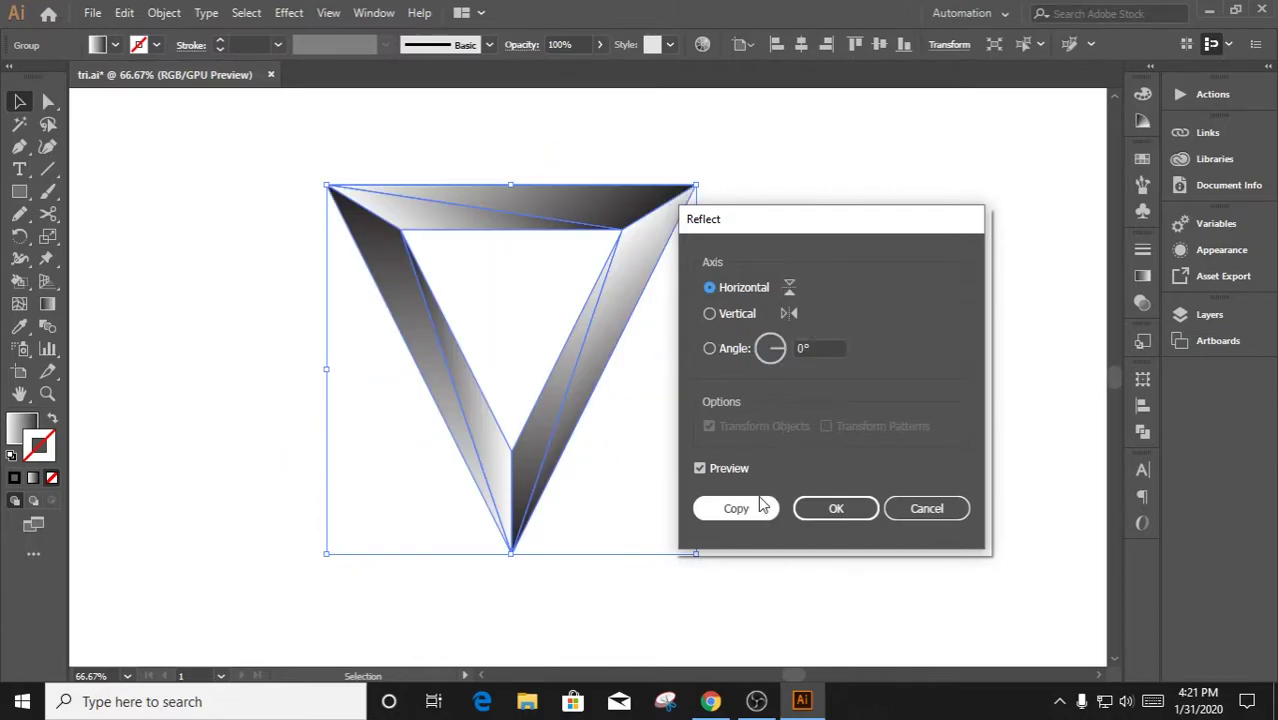
click(736, 508)
Nudge the flipped copy down so the two triangles form a star
click(760, 301)
key(ctrl+z)
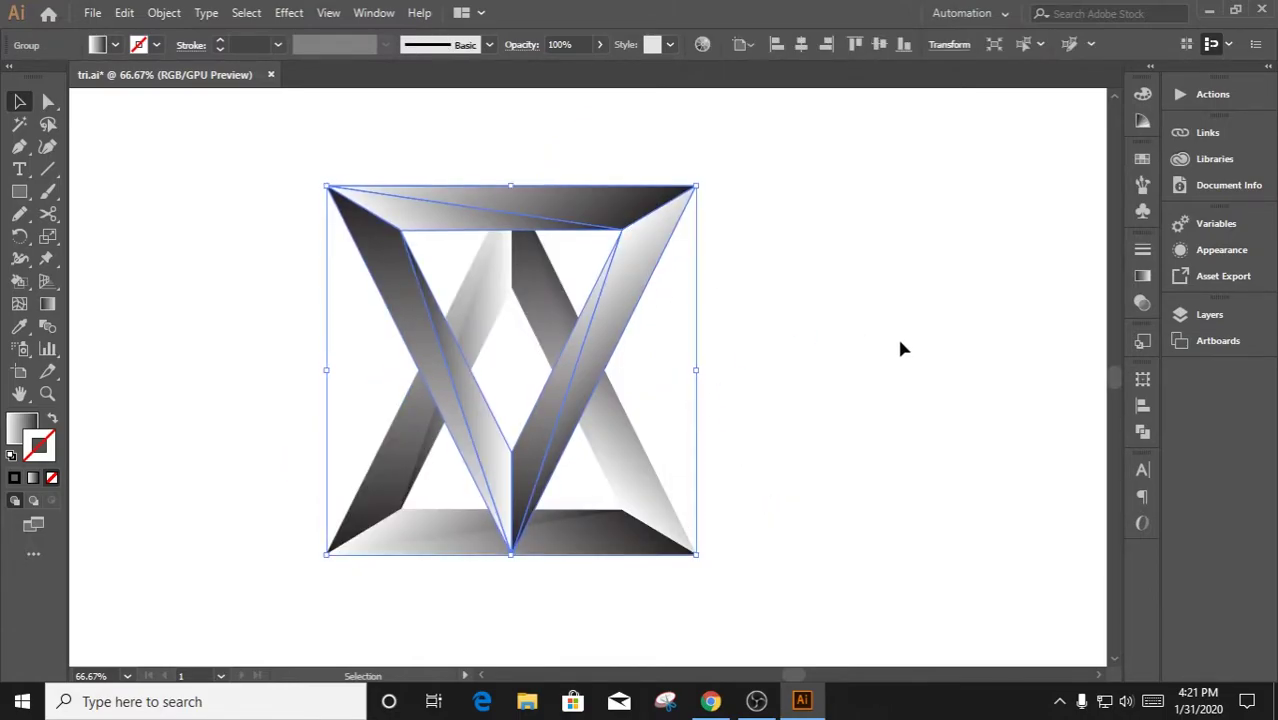
key(Down)
key(Down)
key(Down)
key(Down)
key(Down)
key(Down)
key(Down)
key(Down)
key(Down)
key(Down)
key(Down)
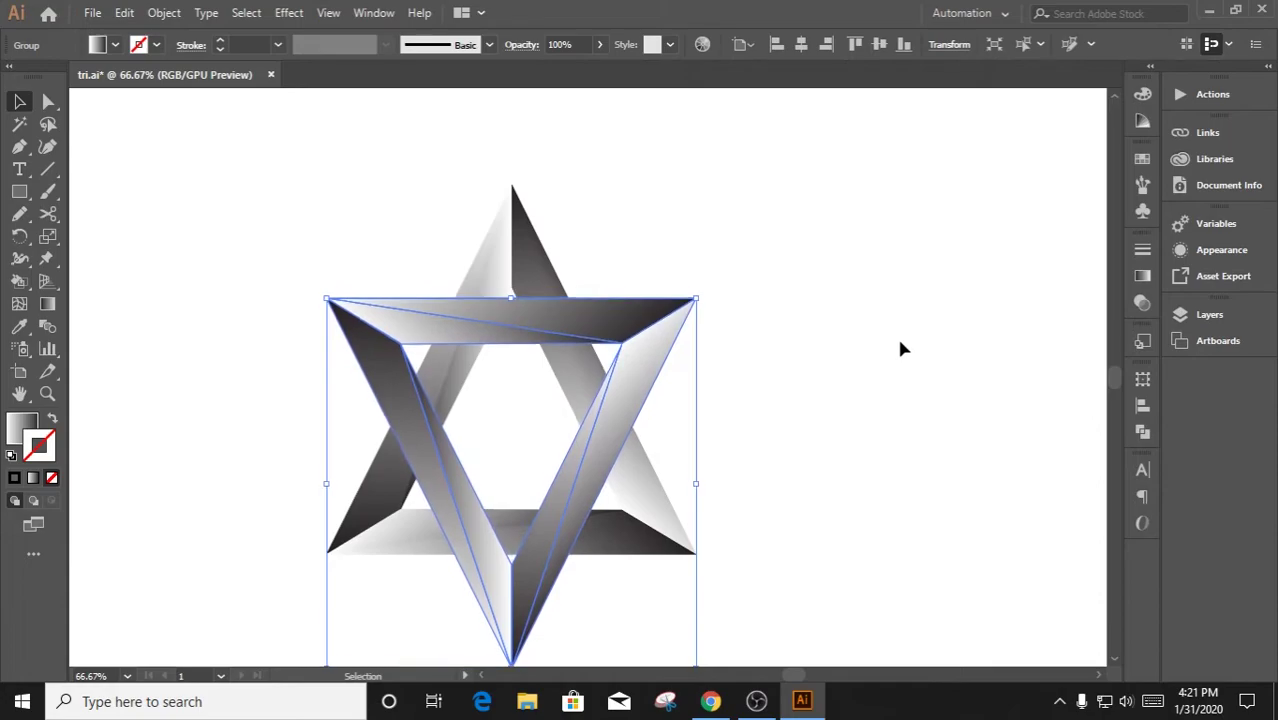
key(Down)
key(Down)
key(Down)
key(Down)
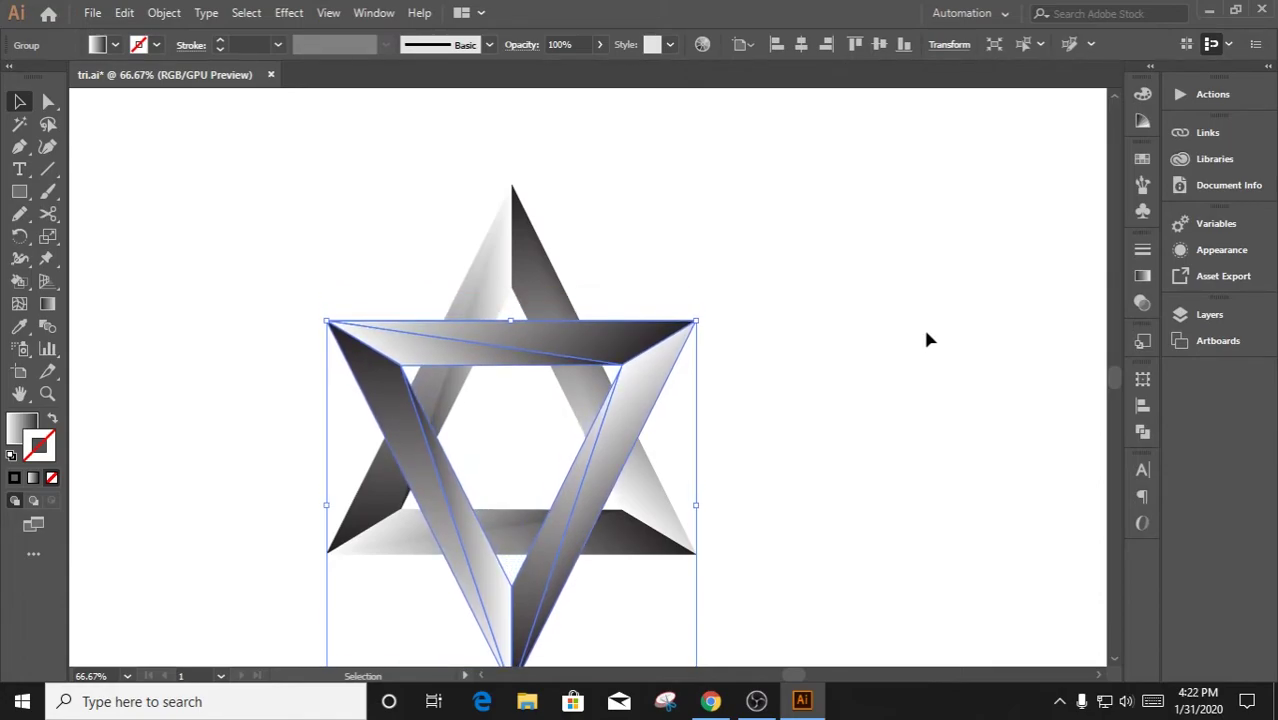
click(921, 337)
scroll(800, 275, down, 2)
scroll(757, 300, up, 1)
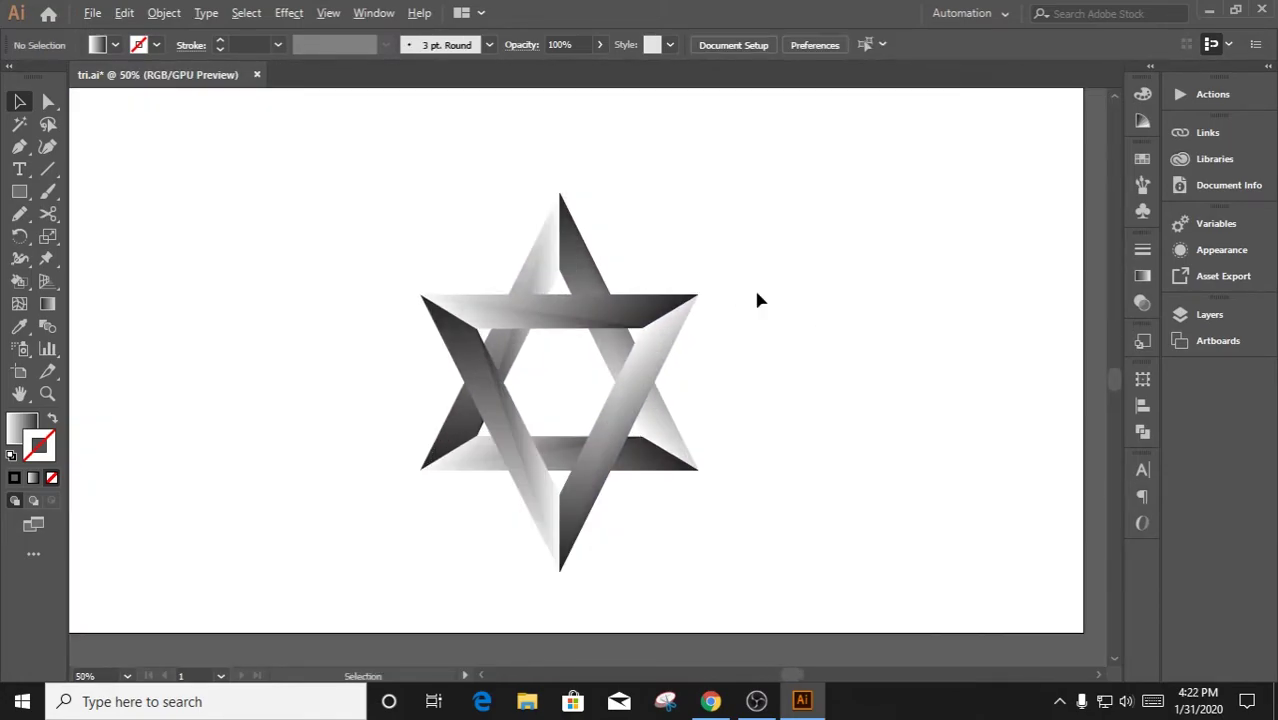
scroll(757, 300, up, 1)
scroll(775, 331, up, 1)
scroll(889, 396, left, 2)
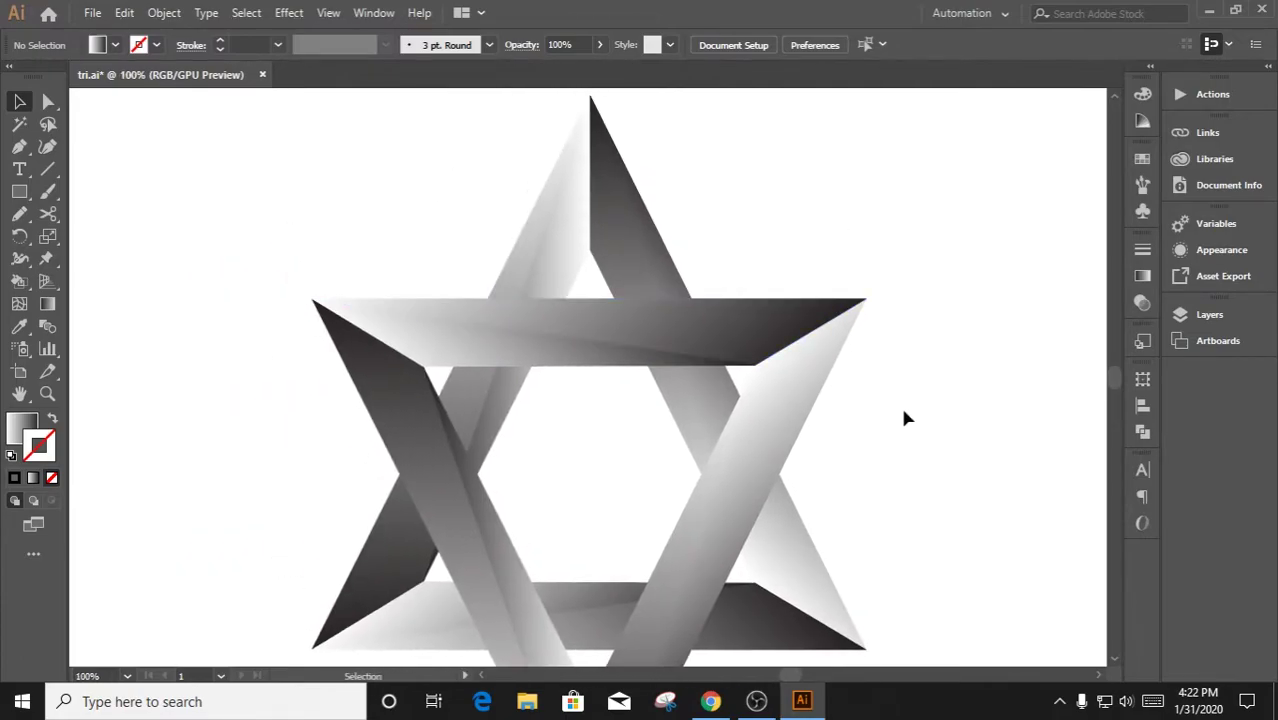
drag(900, 412, 879, 374)
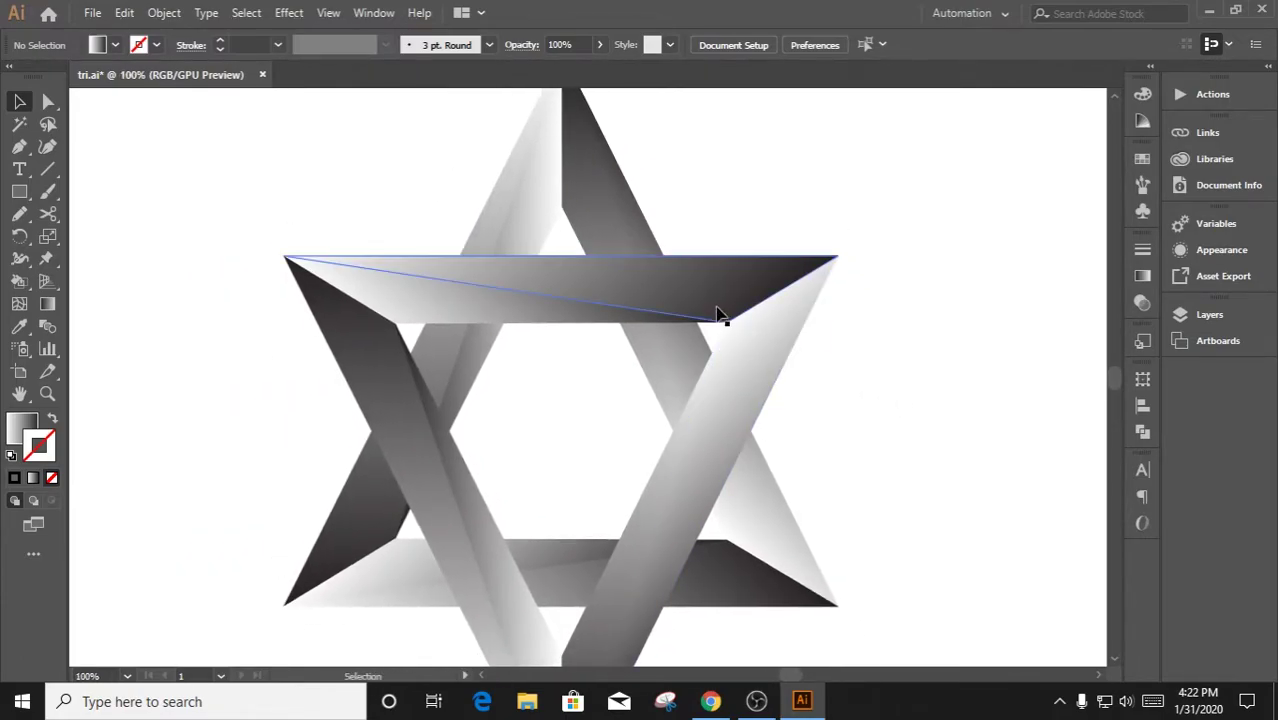
click(782, 286)
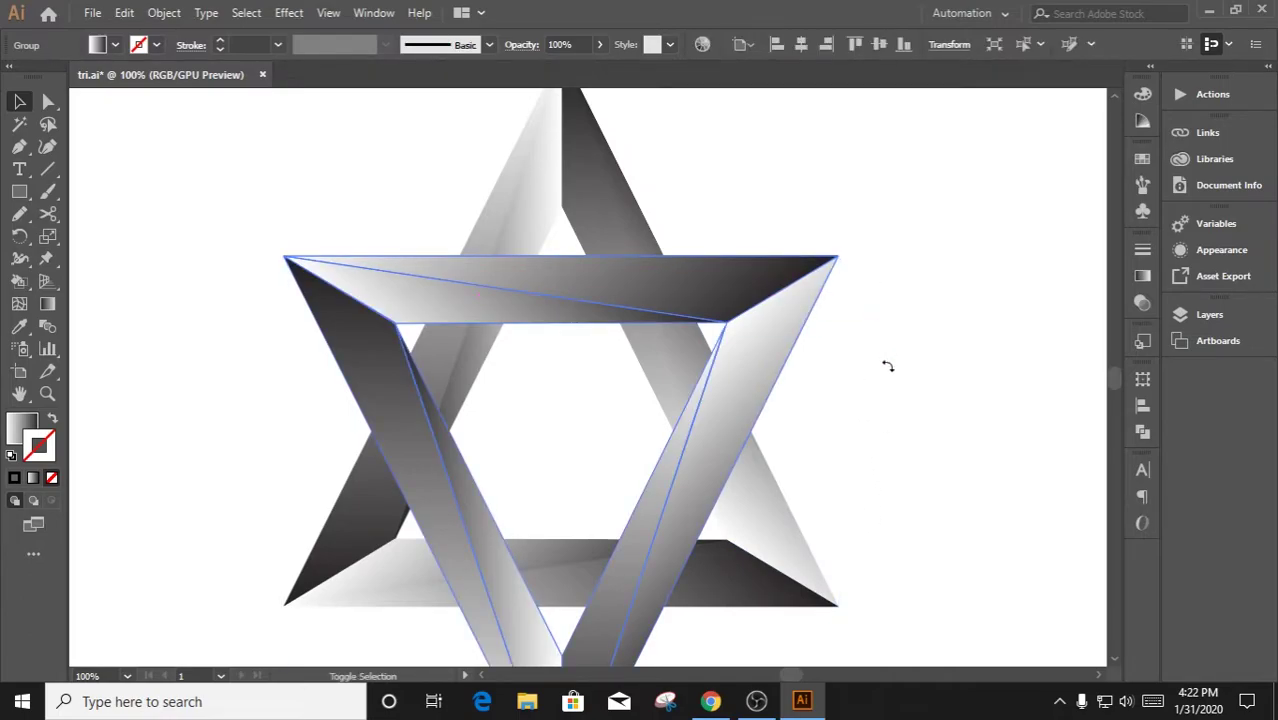
drag(846, 251, 956, 585)
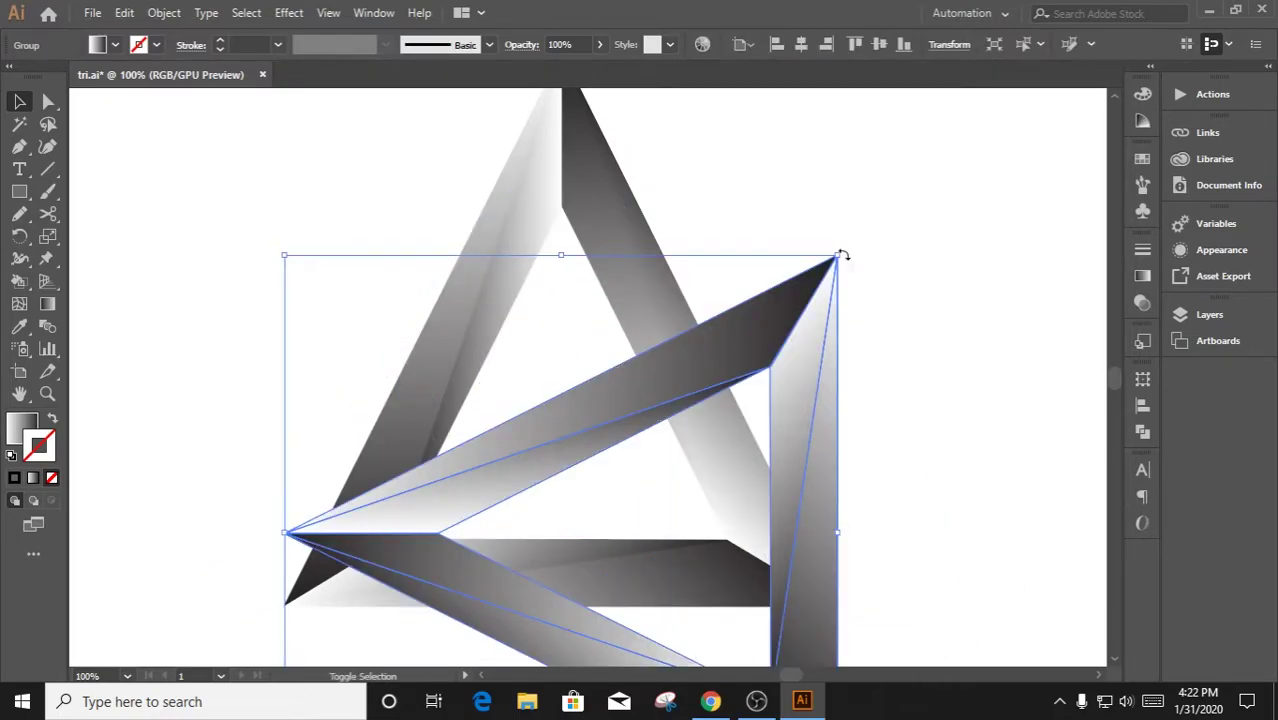
drag(843, 256, 899, 552)
key(ctrl+z)
key(ctrl+z)
click(998, 477)
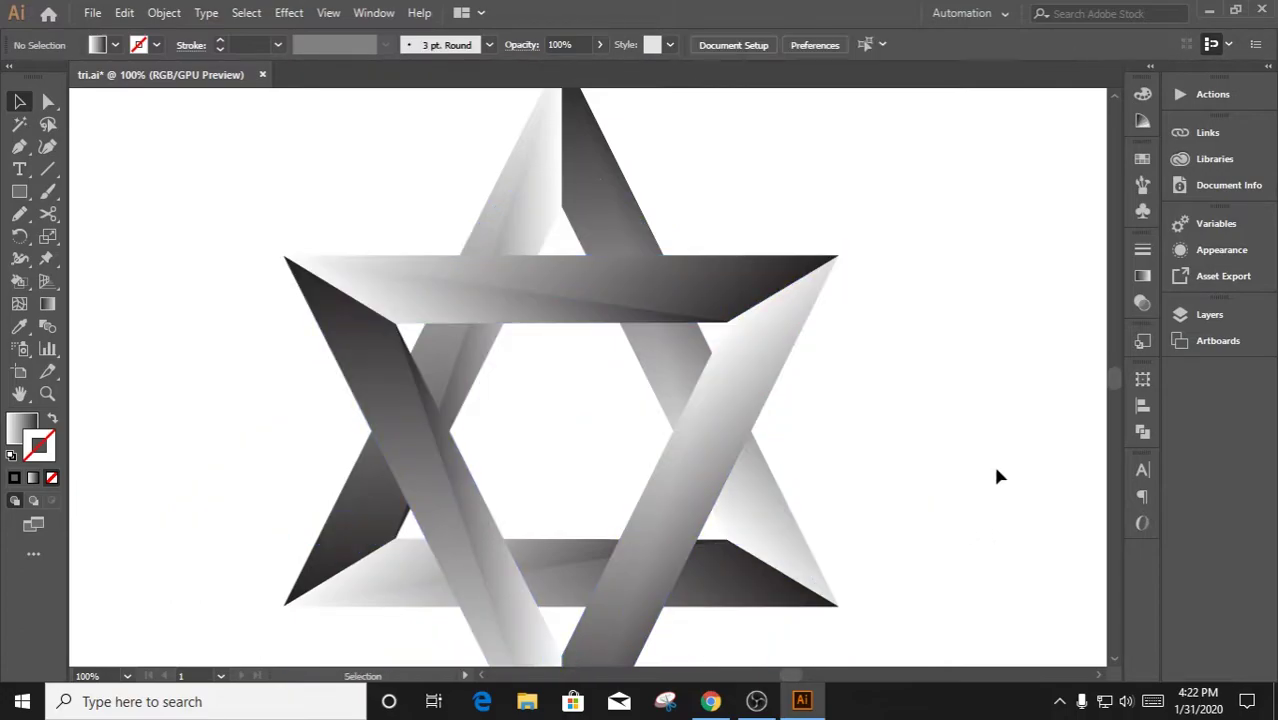
scroll(984, 459, up, 1)
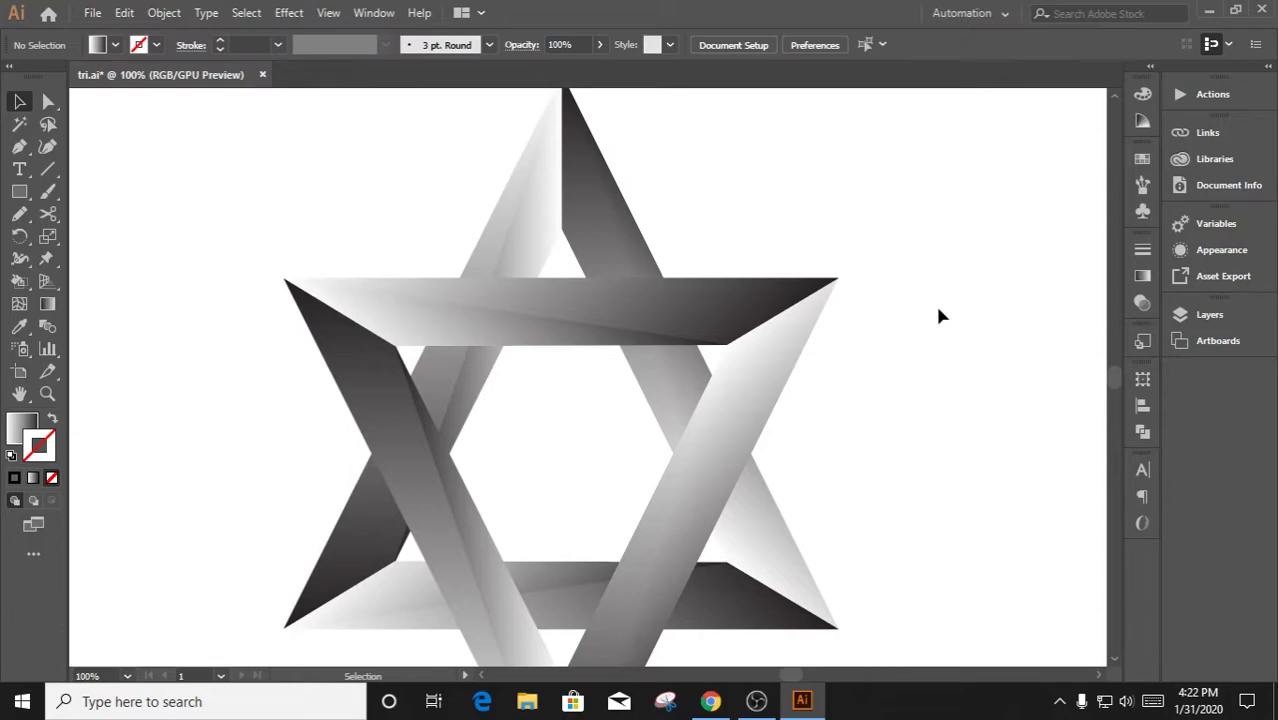
scroll(688, 355, up, 1)
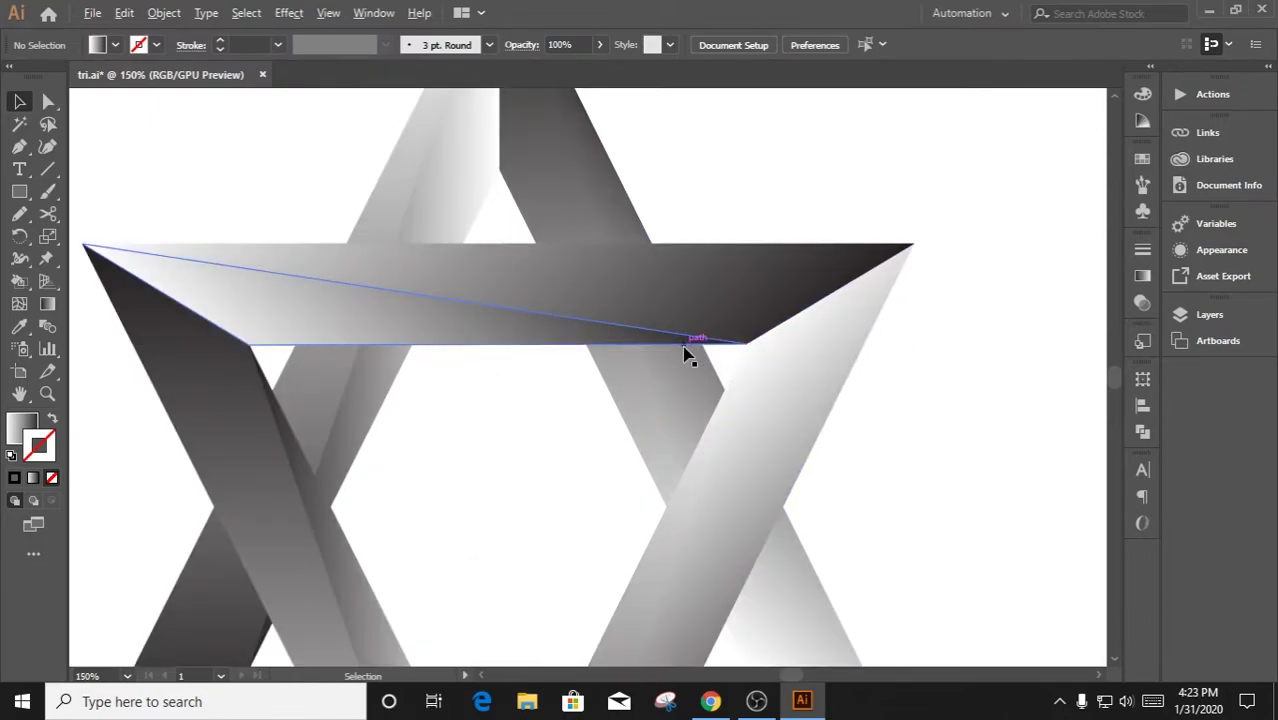
scroll(912, 365, down, 1)
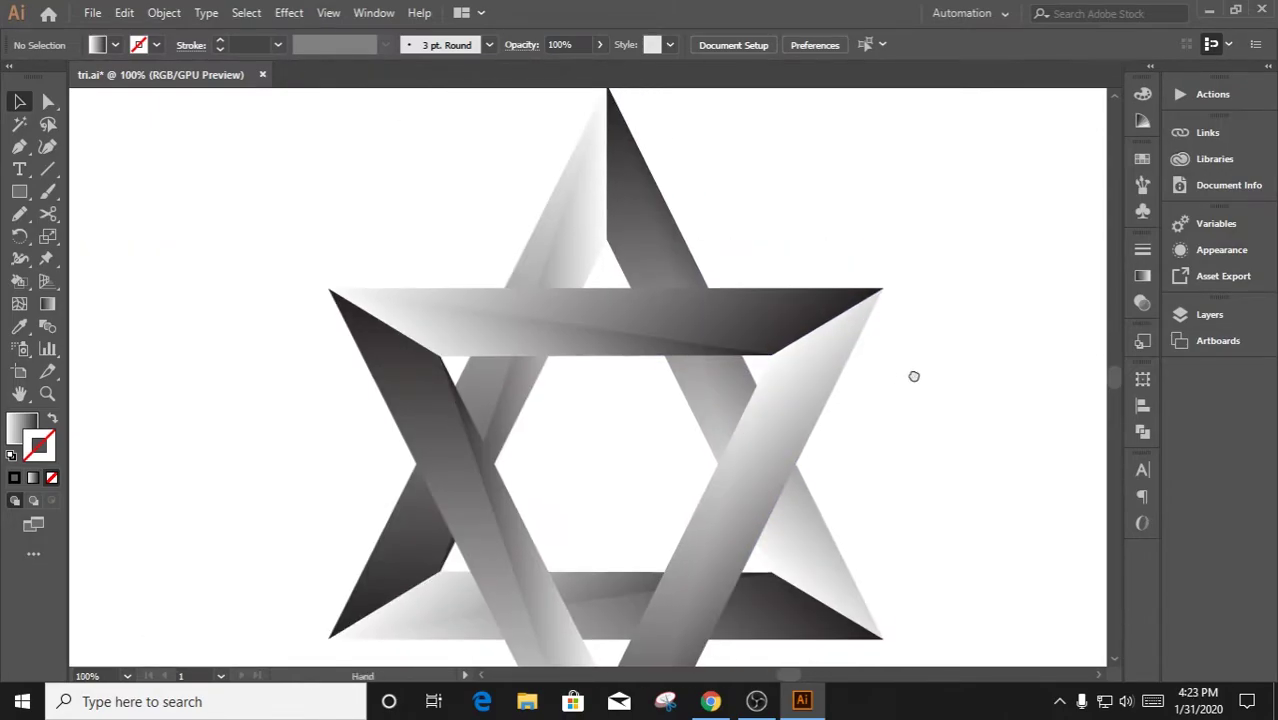
scroll(755, 285, up, 1)
scroll(741, 276, up, 1)
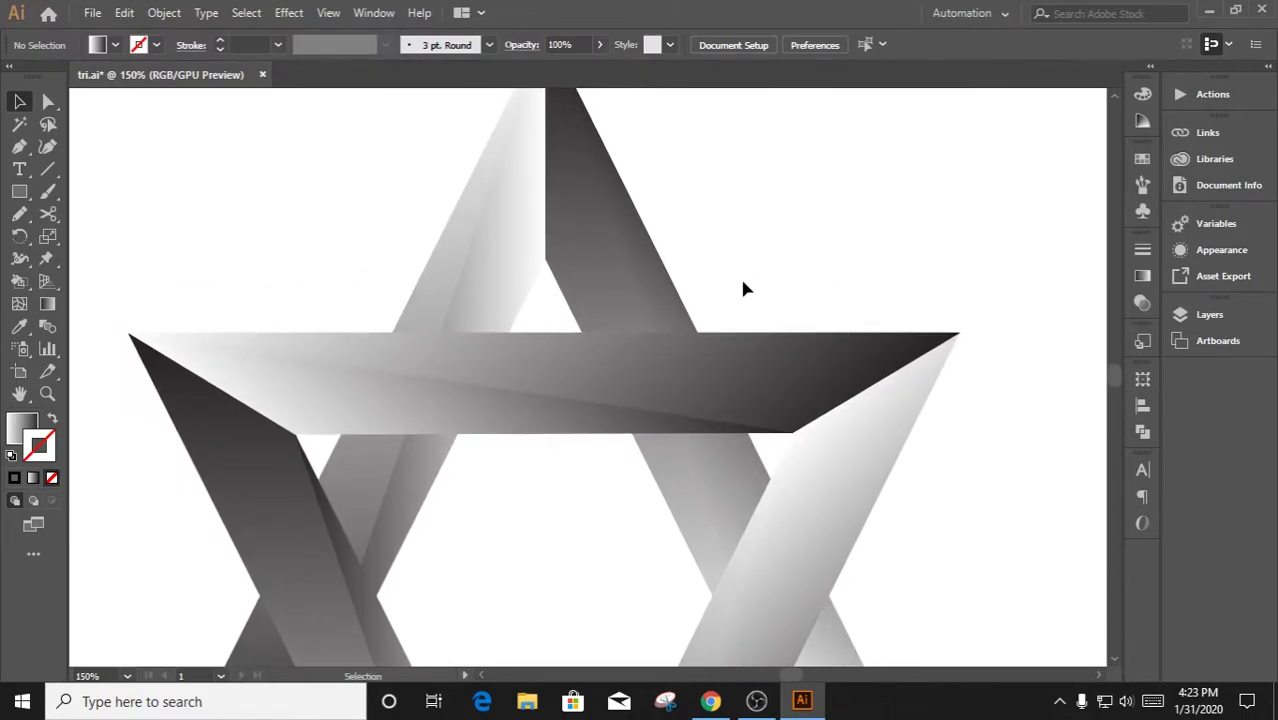
scroll(745, 285, down, 3)
scroll(746, 285, down, 2)
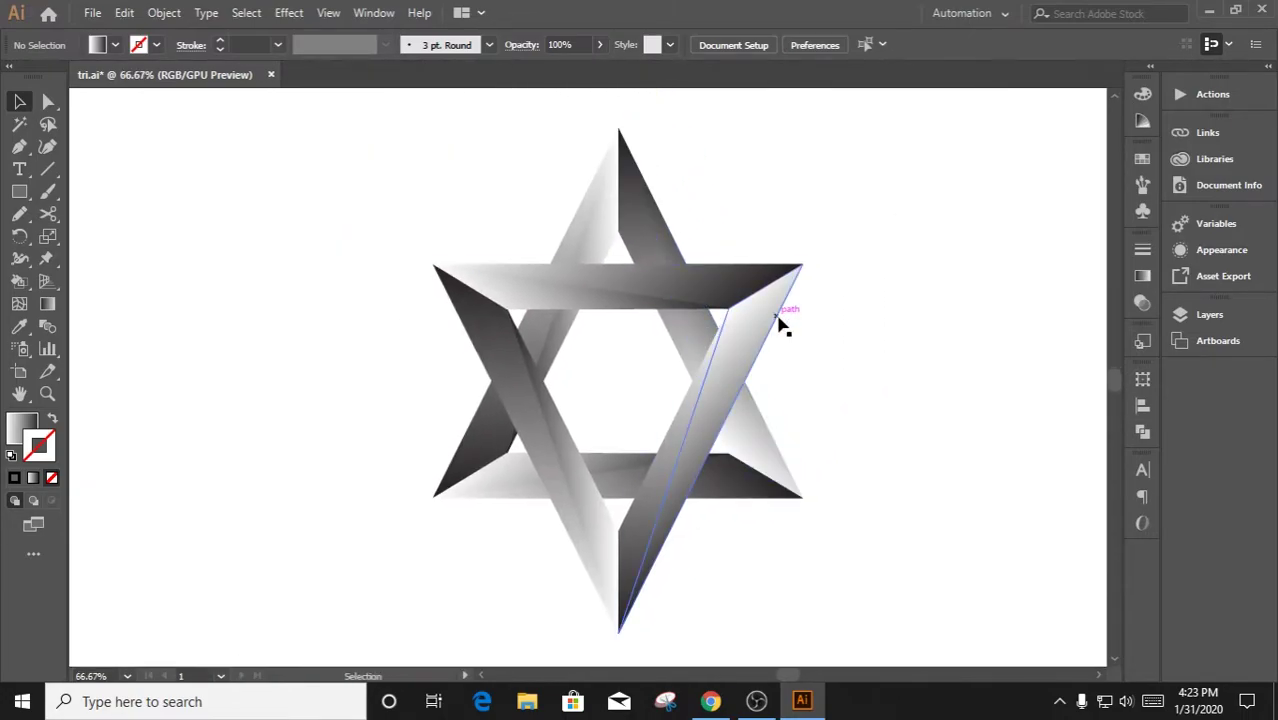
click(1200, 318)
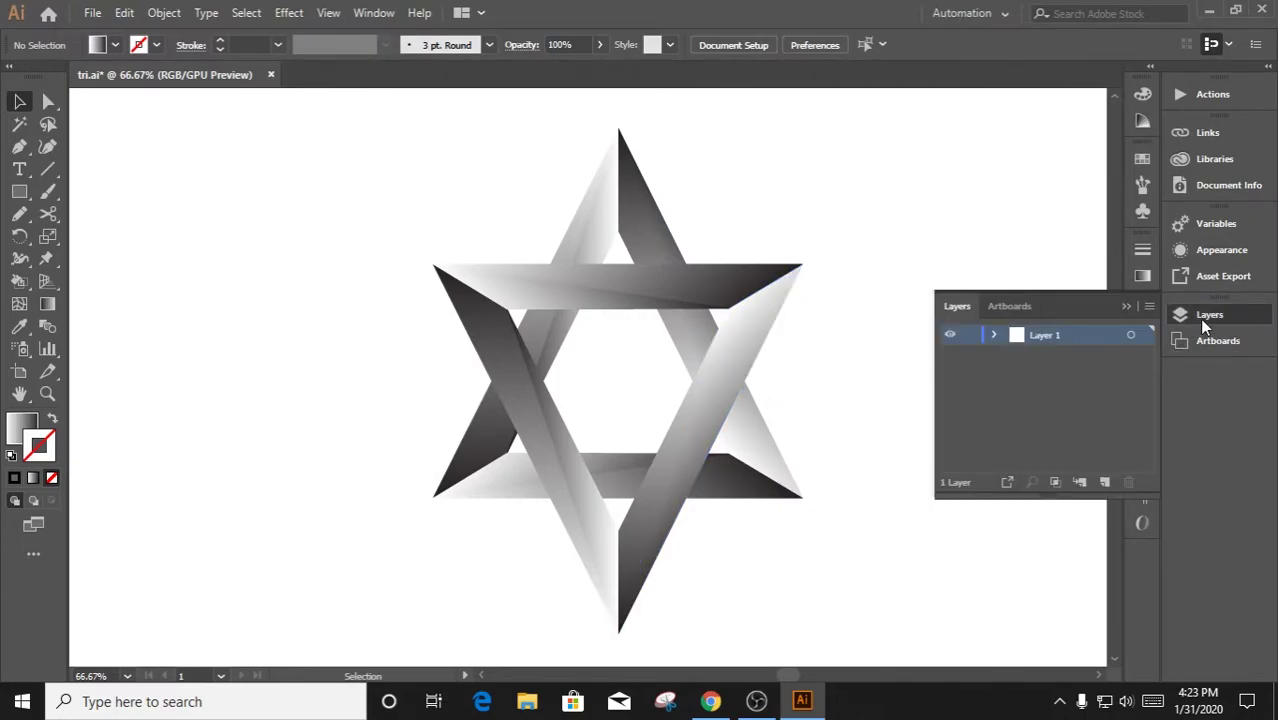
click(993, 334)
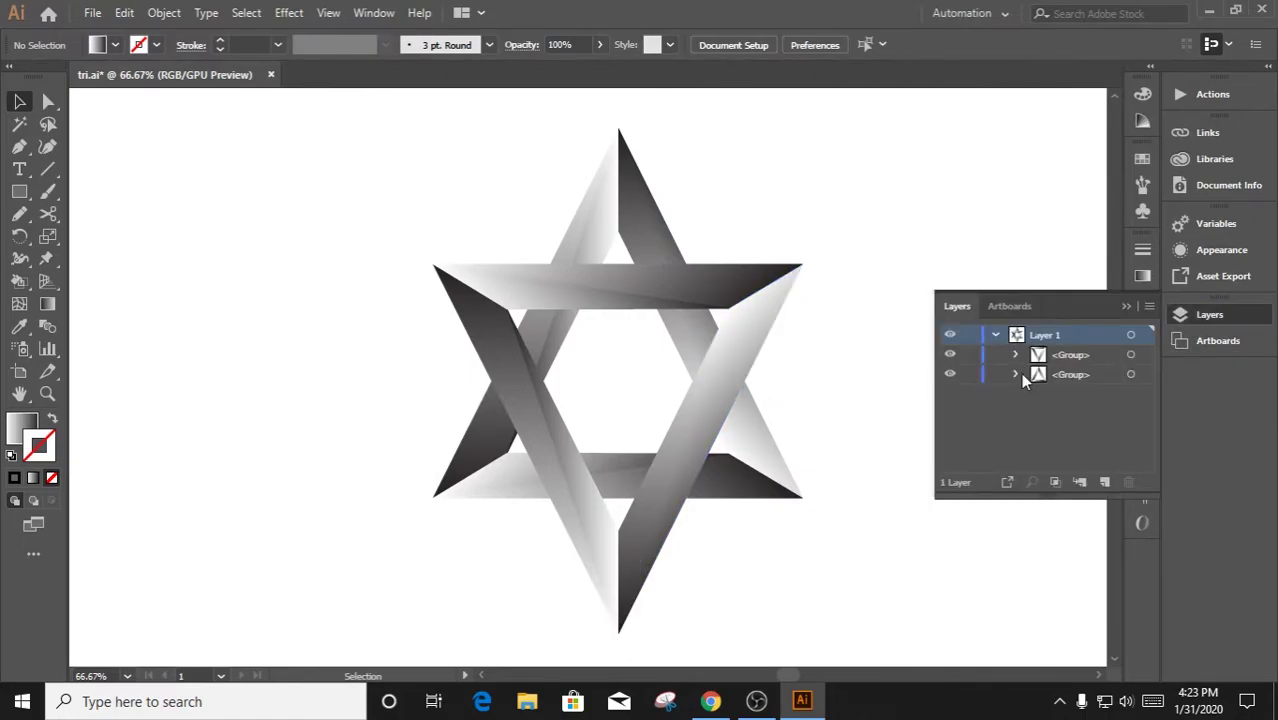
click(1126, 306)
key(ctrl+plus)
click(790, 302)
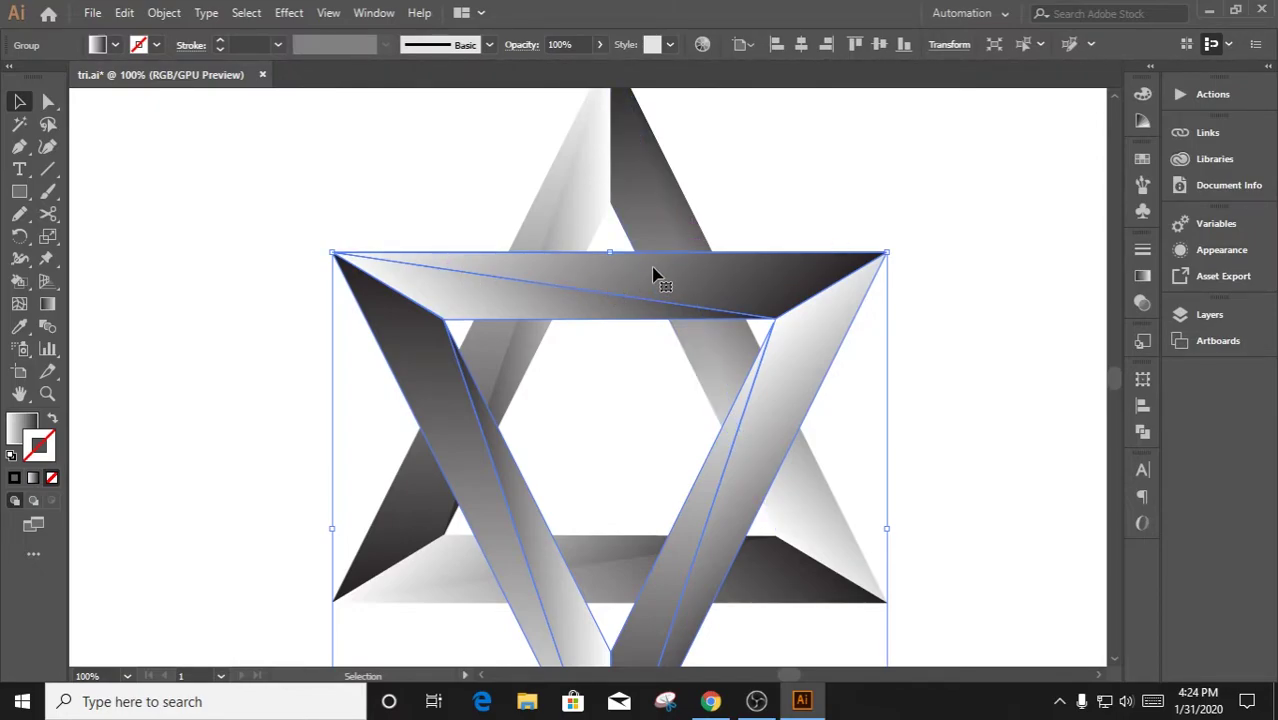
Zoom into the top band and pen a four-corner parallelogram over the crossing
scroll(652, 272, up, 1)
scroll(693, 265, up, 1)
scroll(670, 302, up, 1)
scroll(665, 305, up, 1)
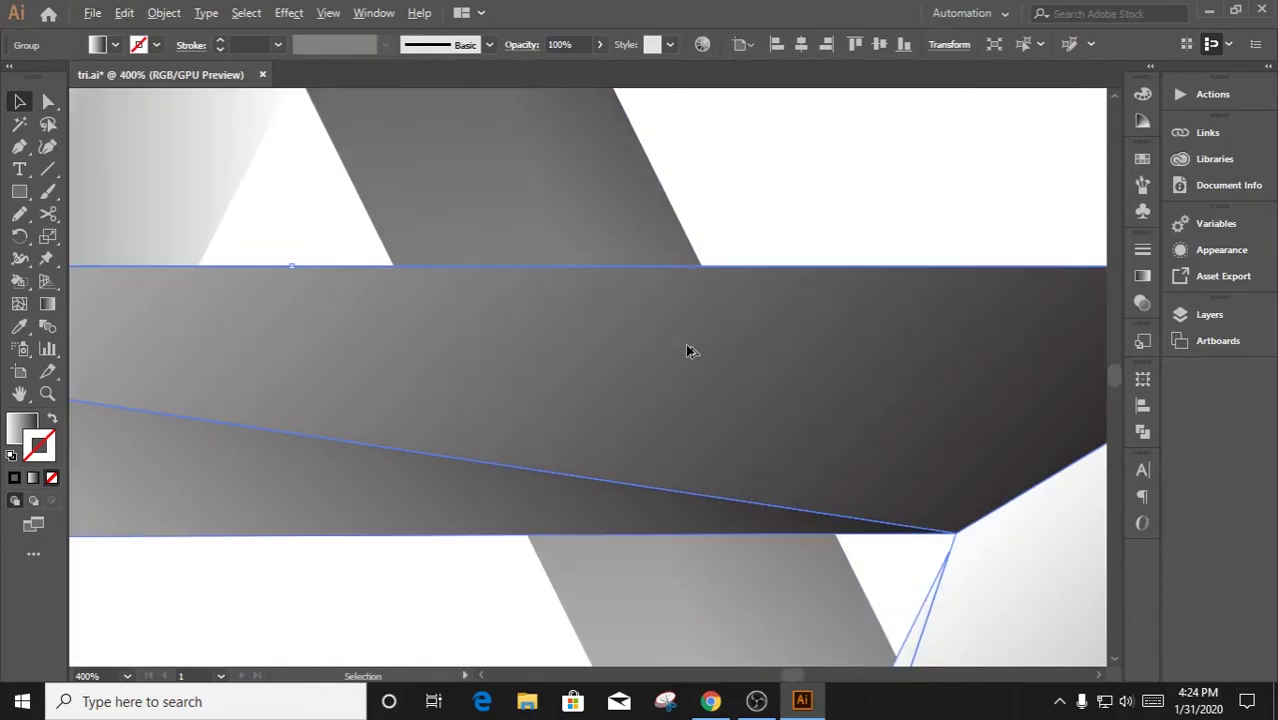
scroll(687, 350, down, 1)
click(18, 148)
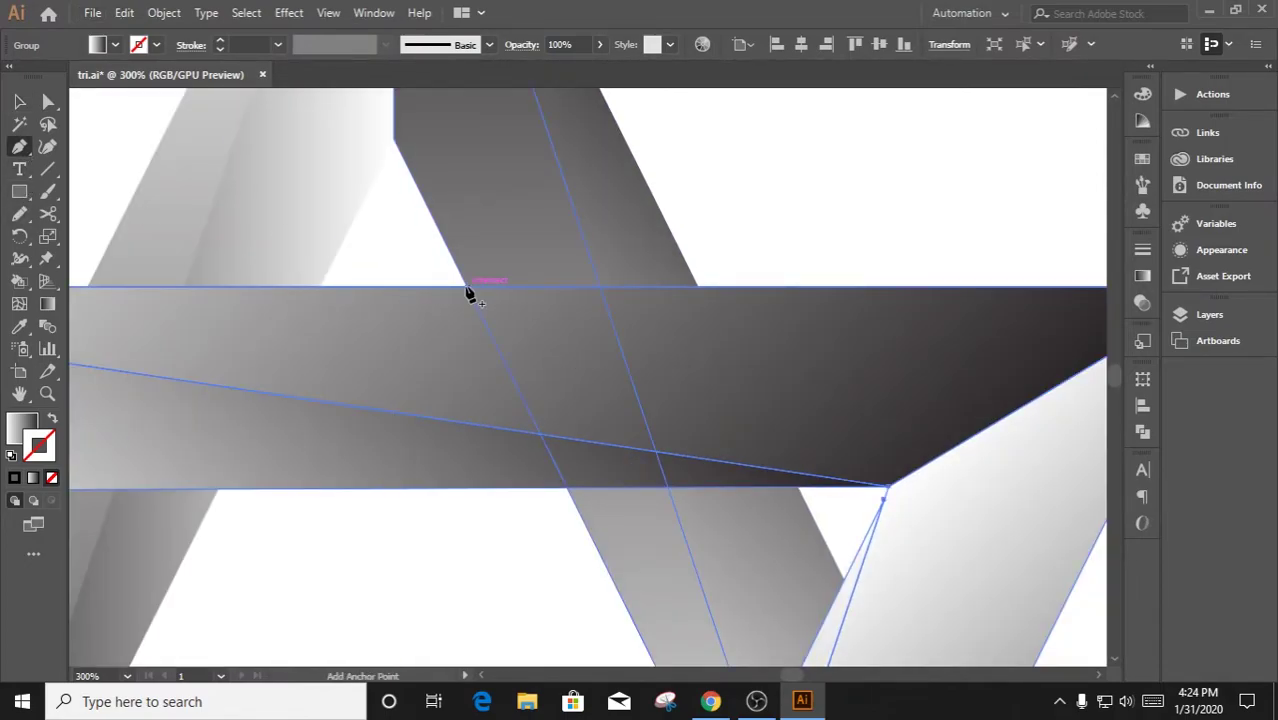
click(467, 288)
click(567, 489)
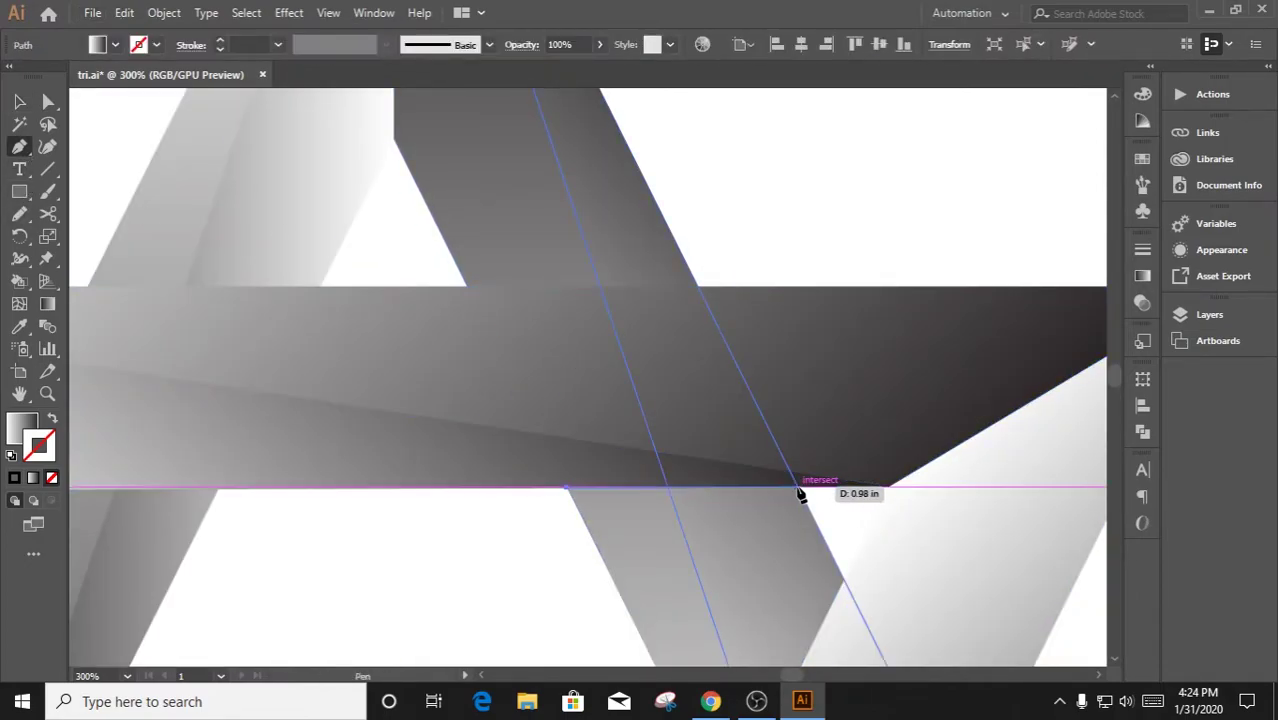
click(798, 488)
click(698, 288)
Close the patch at its starting corner, then return to Selection and deselect
click(467, 288)
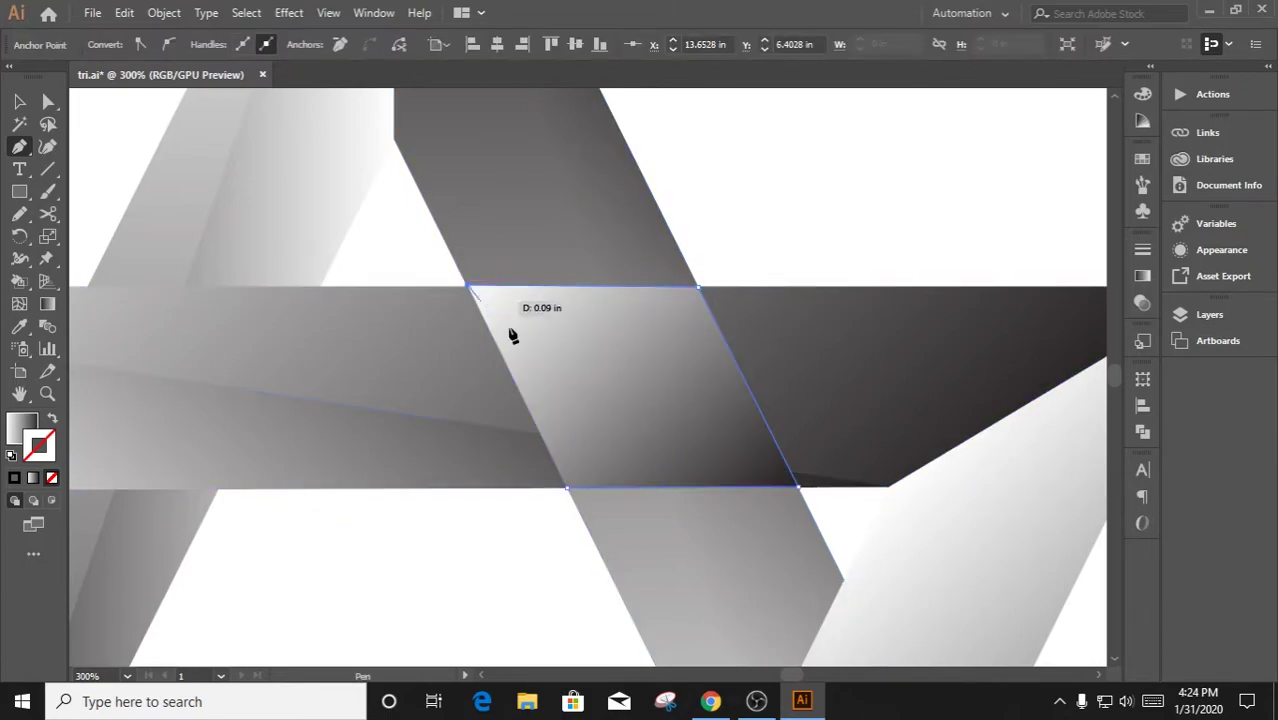
right_click(484, 258)
drag(467, 288, 407, 253)
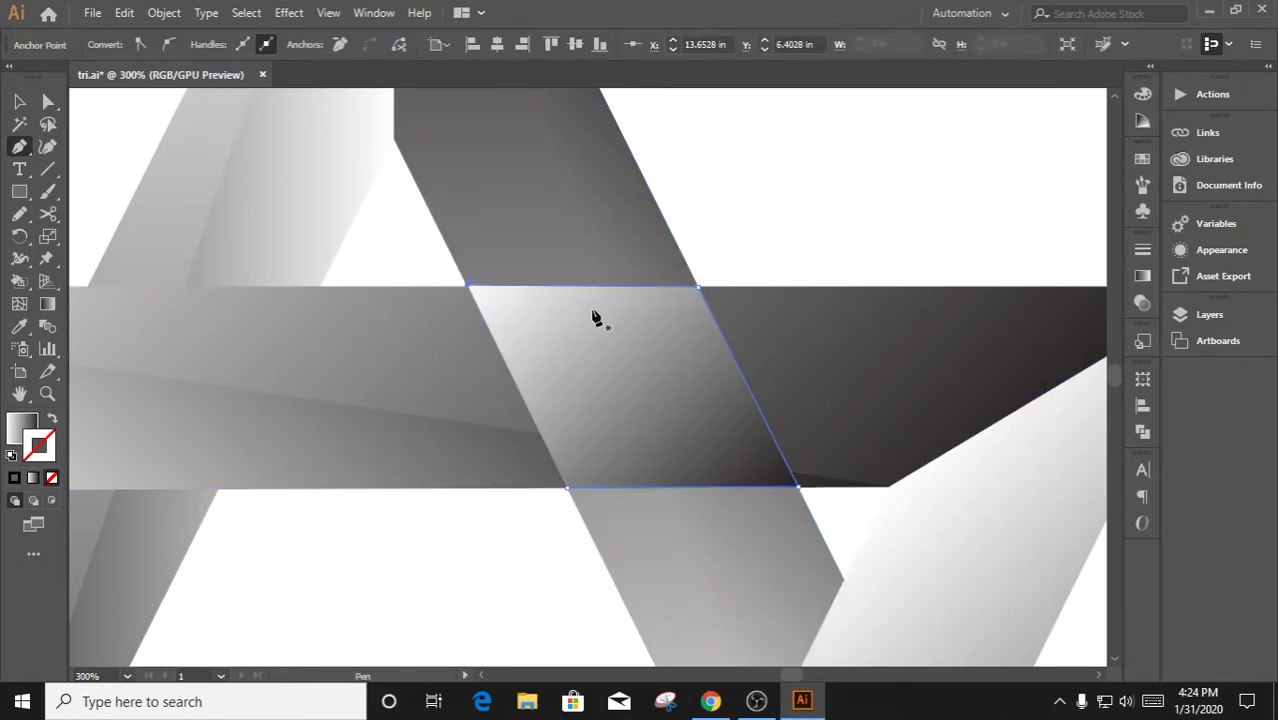
key(v)
click(398, 236)
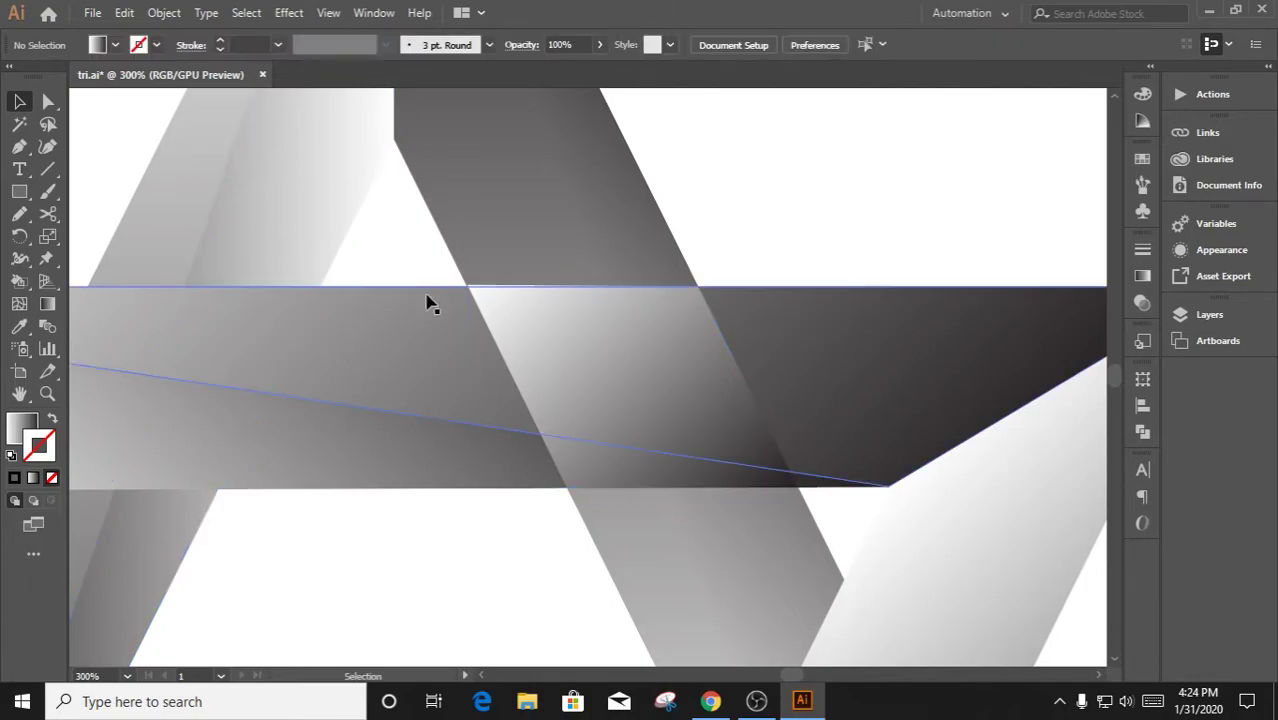
Zoom out and ungroup the star shapes
key(ctrl+minus)
key(ctrl+minus)
click(420, 363)
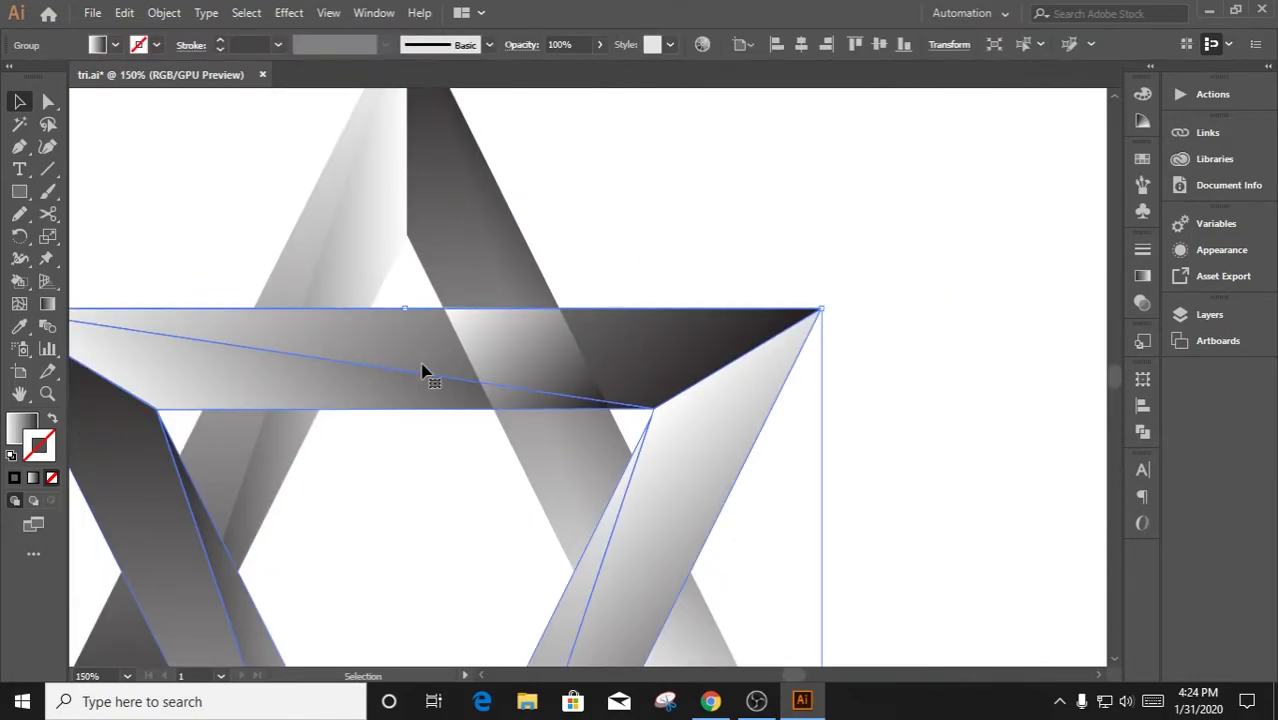
right_click(420, 345)
click(470, 499)
Select only the top band, combine its pieces, and add the crossing patch to the selection
click(593, 258)
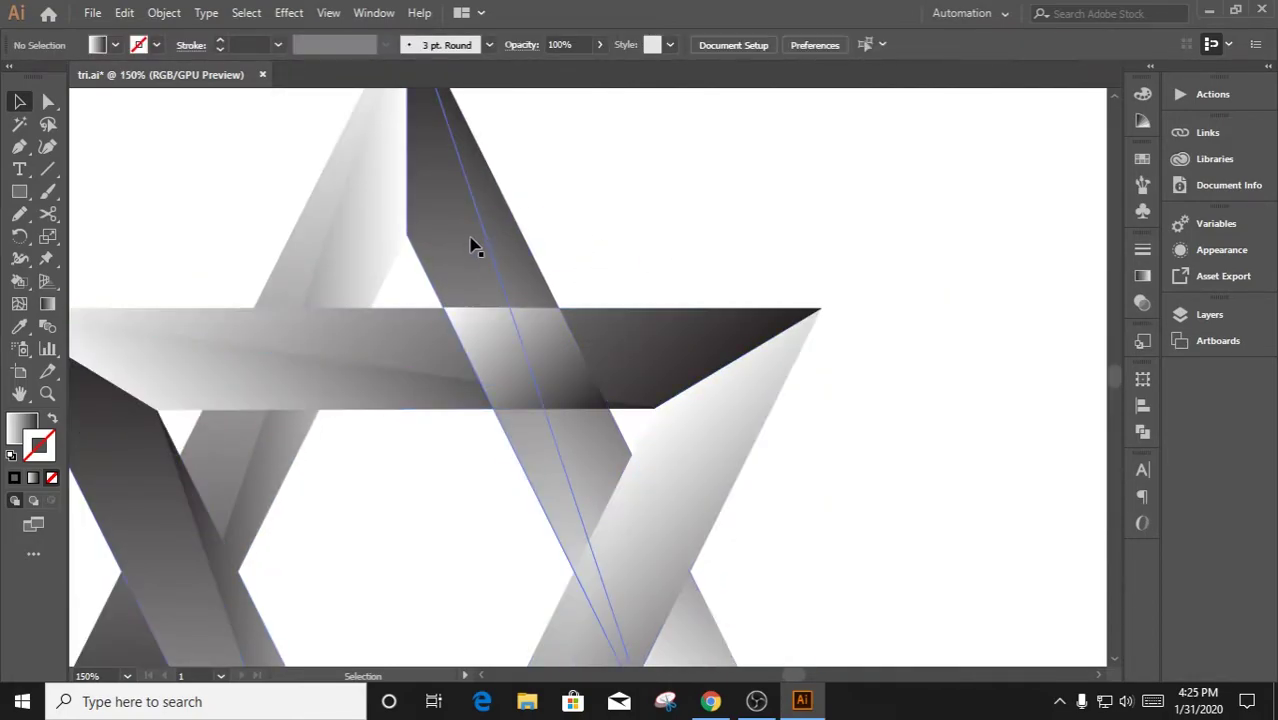
click(390, 362)
right_click(381, 393)
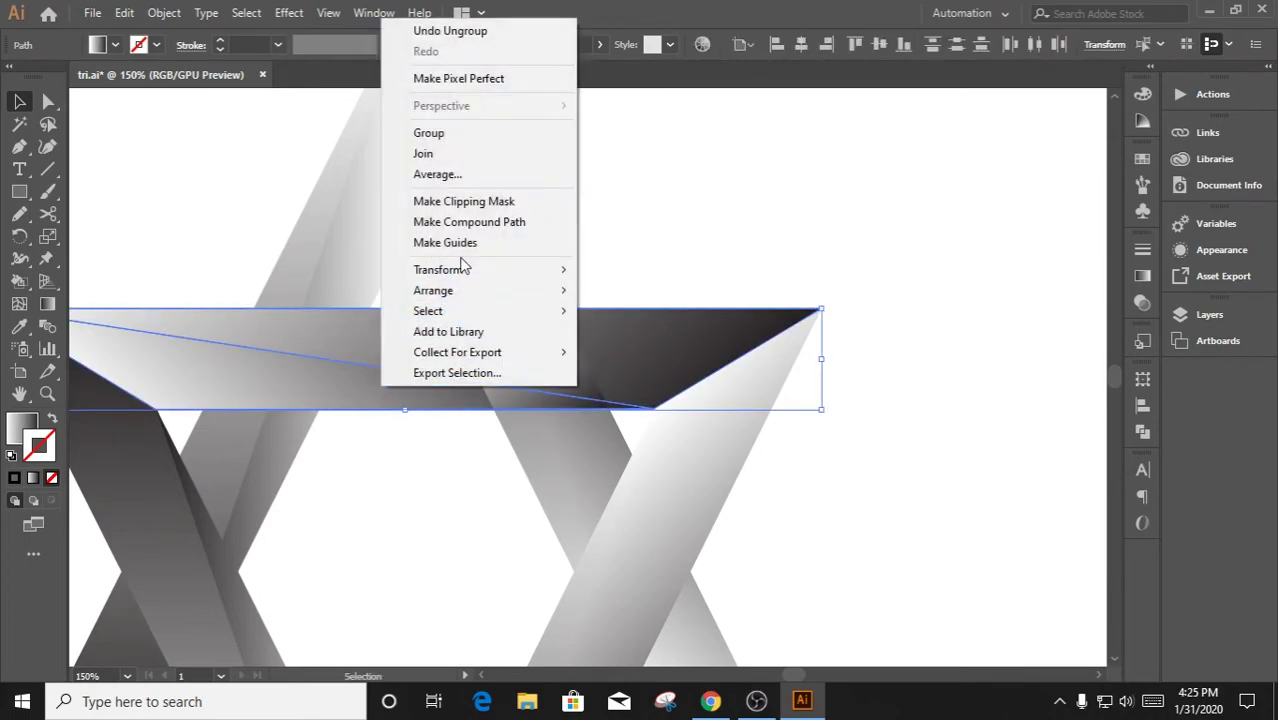
click(462, 151)
click(548, 360)
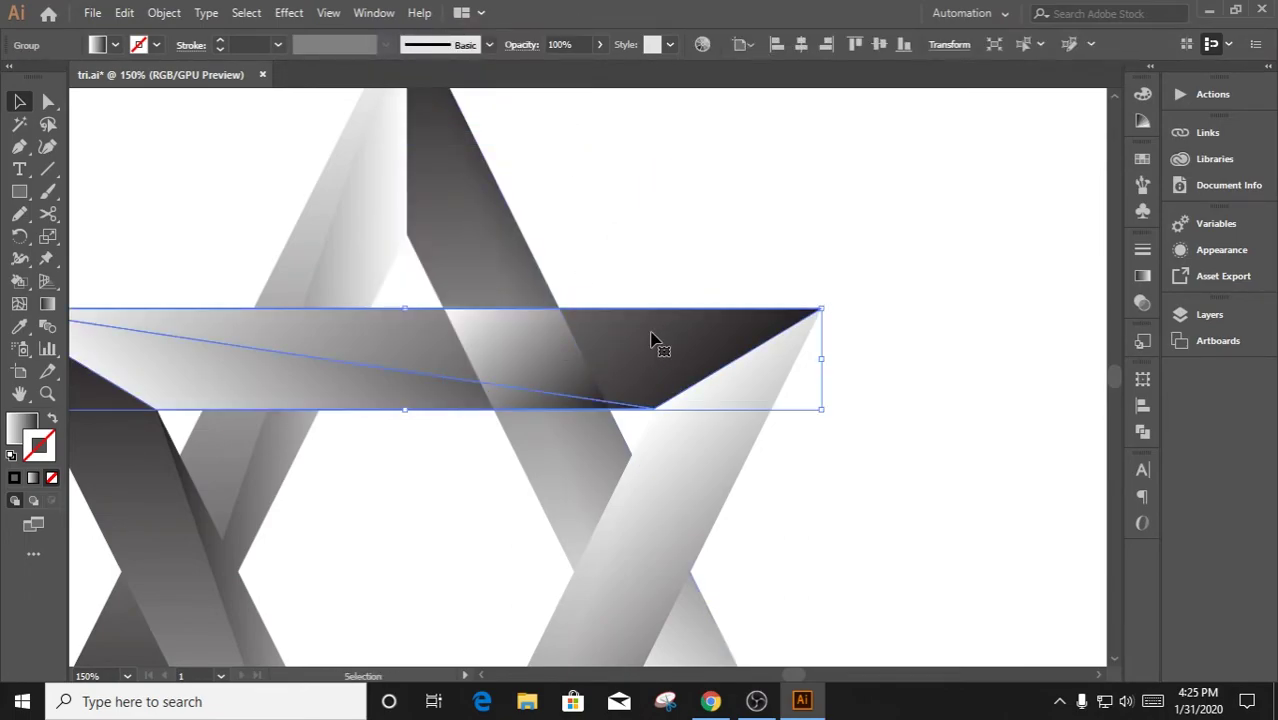
click(1143, 466)
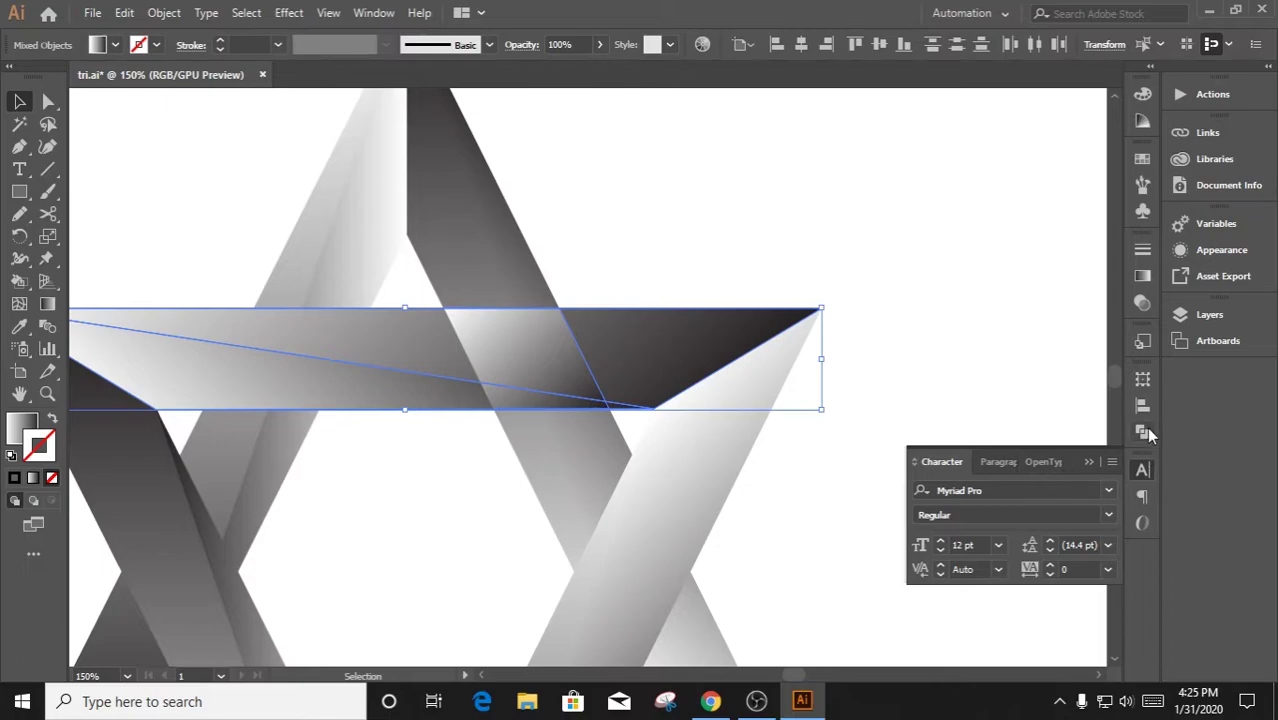
Try Pathfinder Minus Front (undone) and Intersect, dismissing the no-results warning
click(1143, 434)
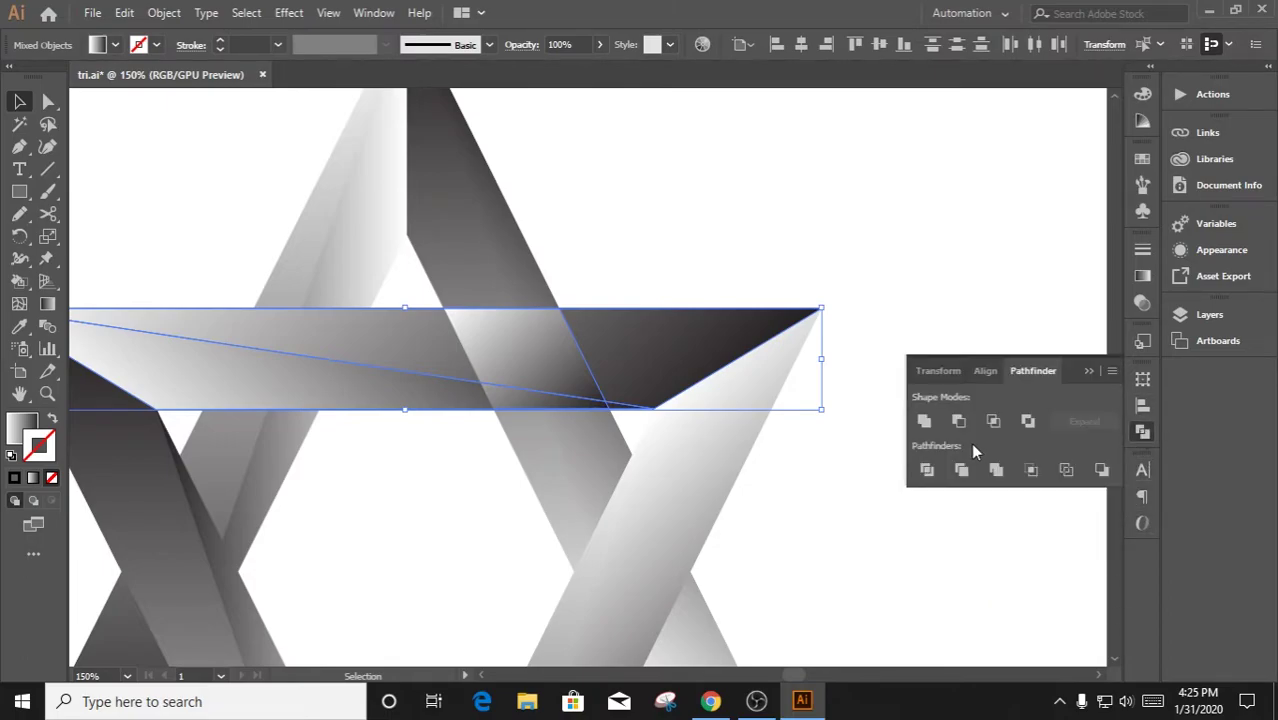
click(960, 423)
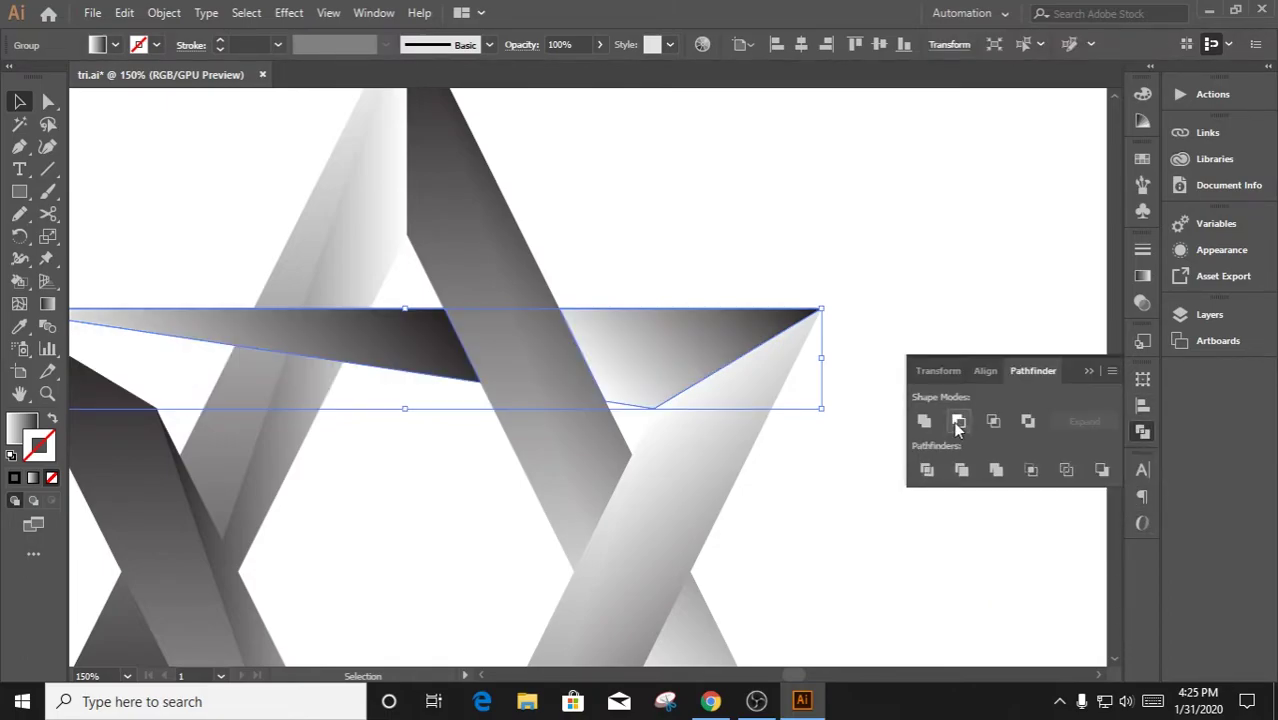
key(ctrl+z)
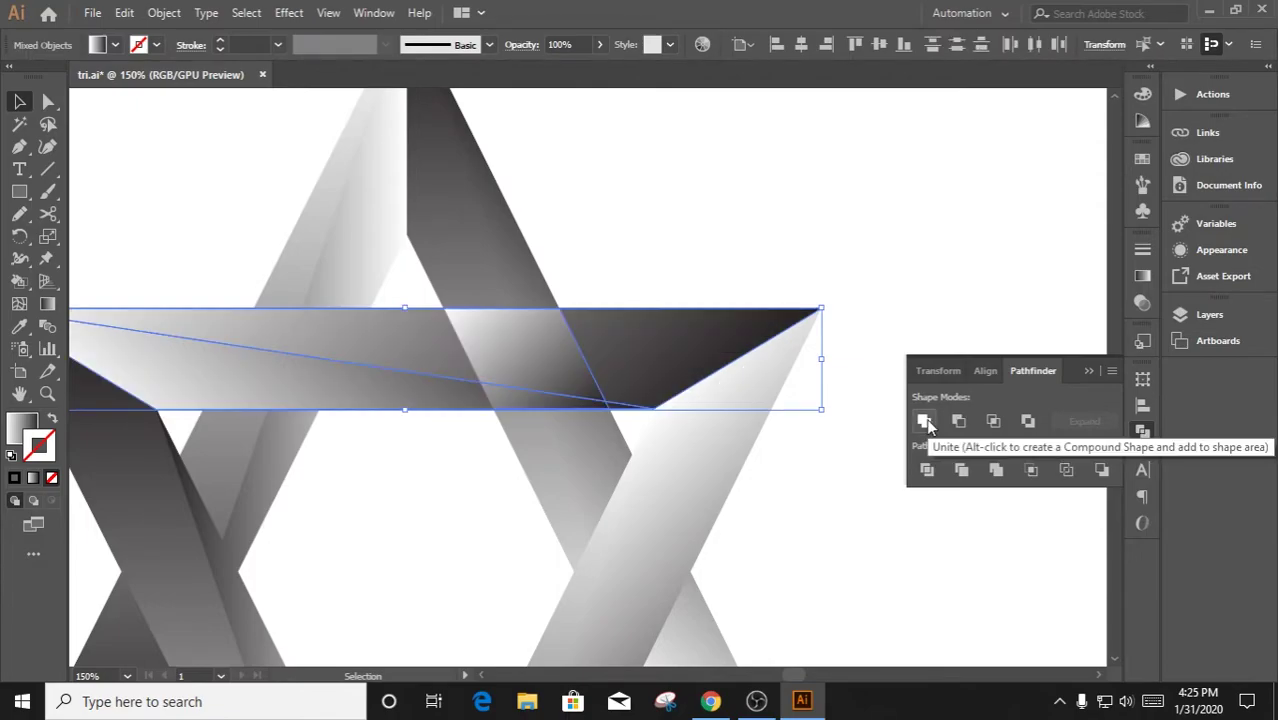
click(995, 421)
click(802, 372)
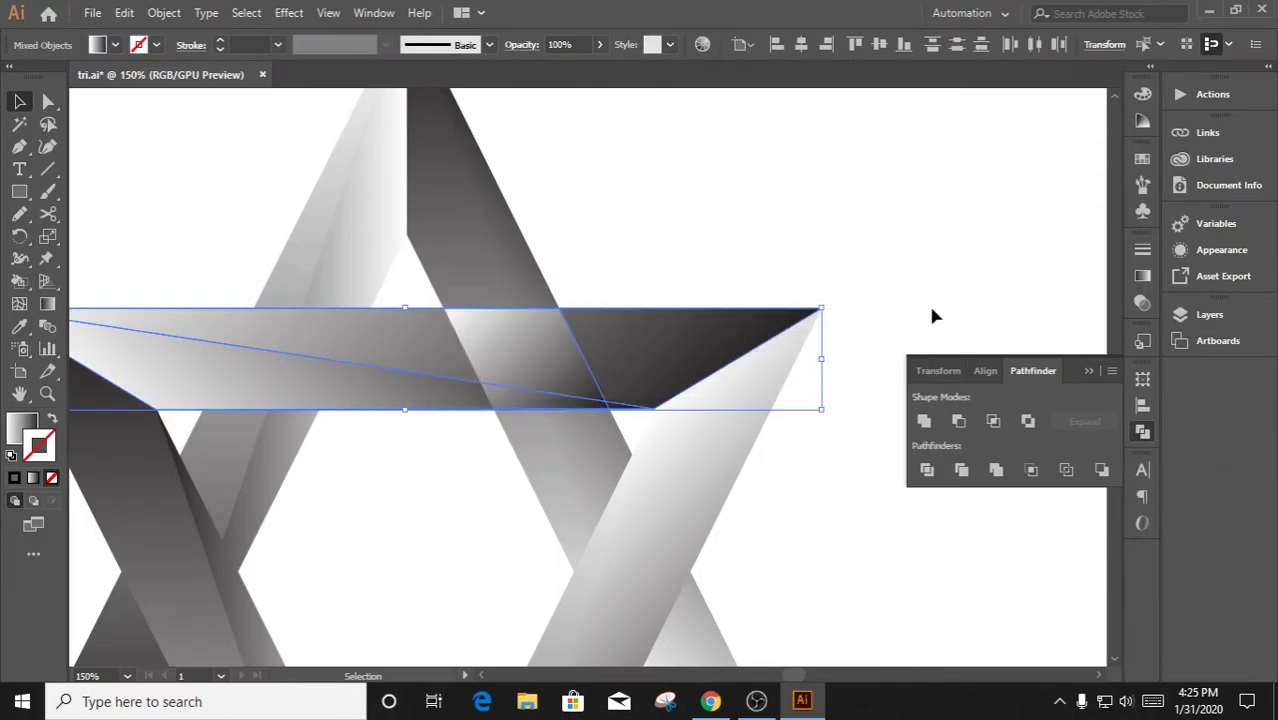
Apply Pathfinder Exclude to the band shapes and zoom in to inspect the result
click(1027, 421)
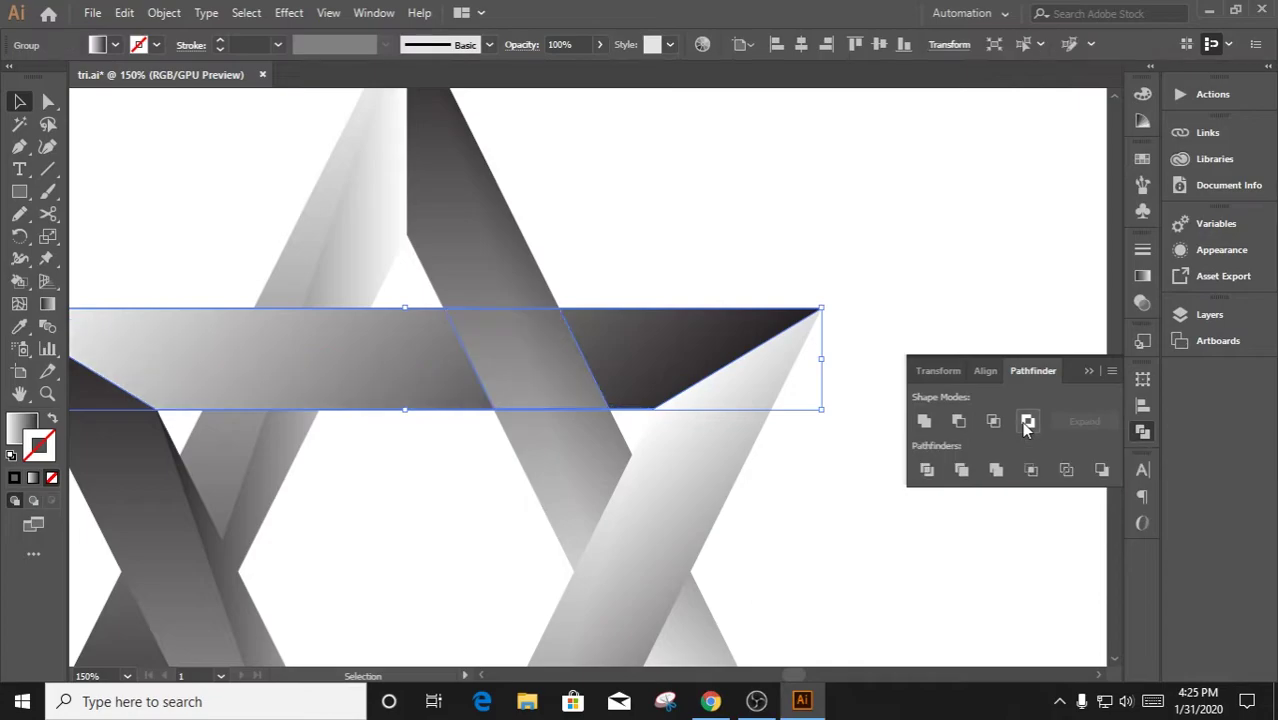
click(770, 256)
scroll(482, 280, up, 3)
scroll(510, 290, up, 2)
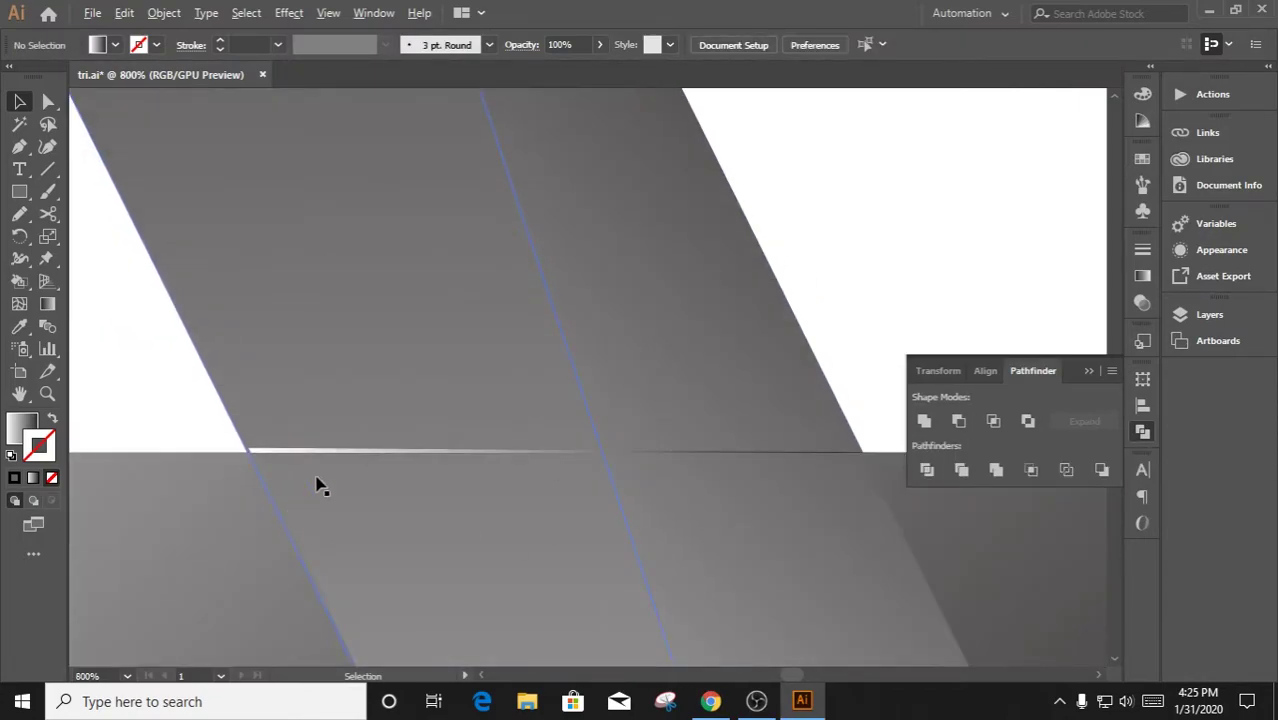
scroll(402, 220, down, 3)
scroll(539, 151, down, 2)
scroll(616, 260, up, 1)
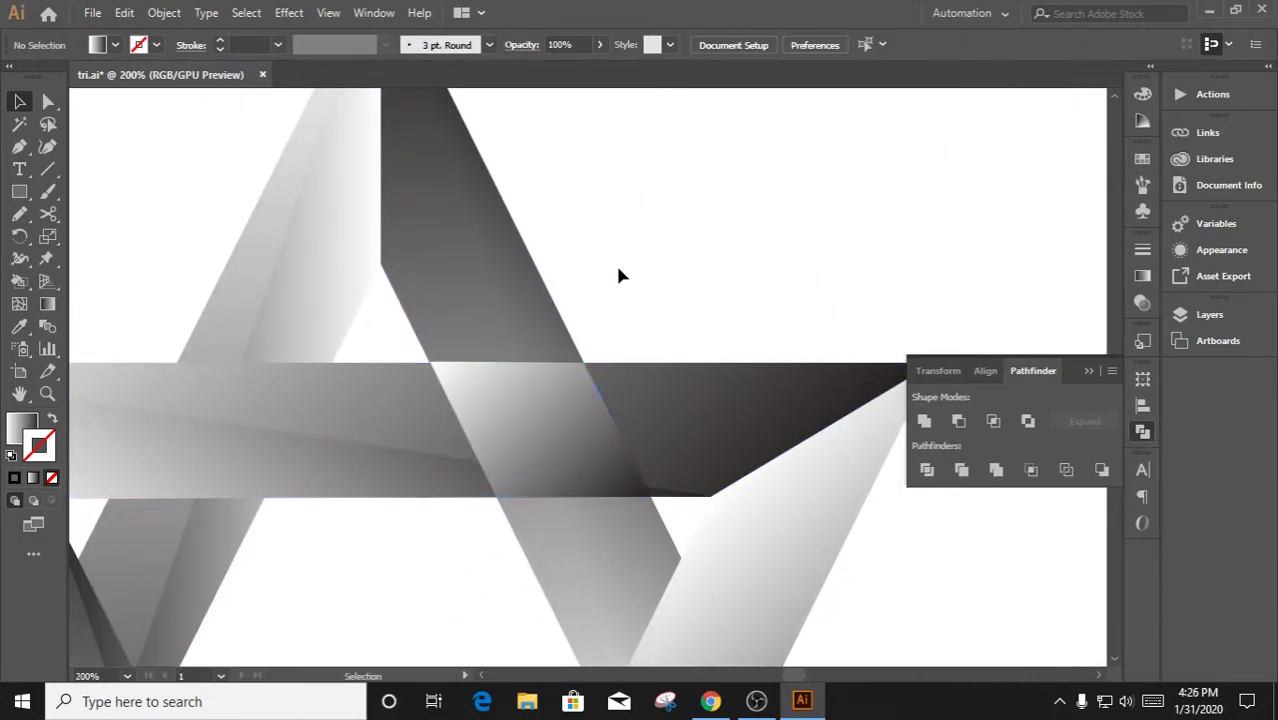
scroll(516, 414, up, 2)
click(522, 425)
scroll(422, 351, up, 1)
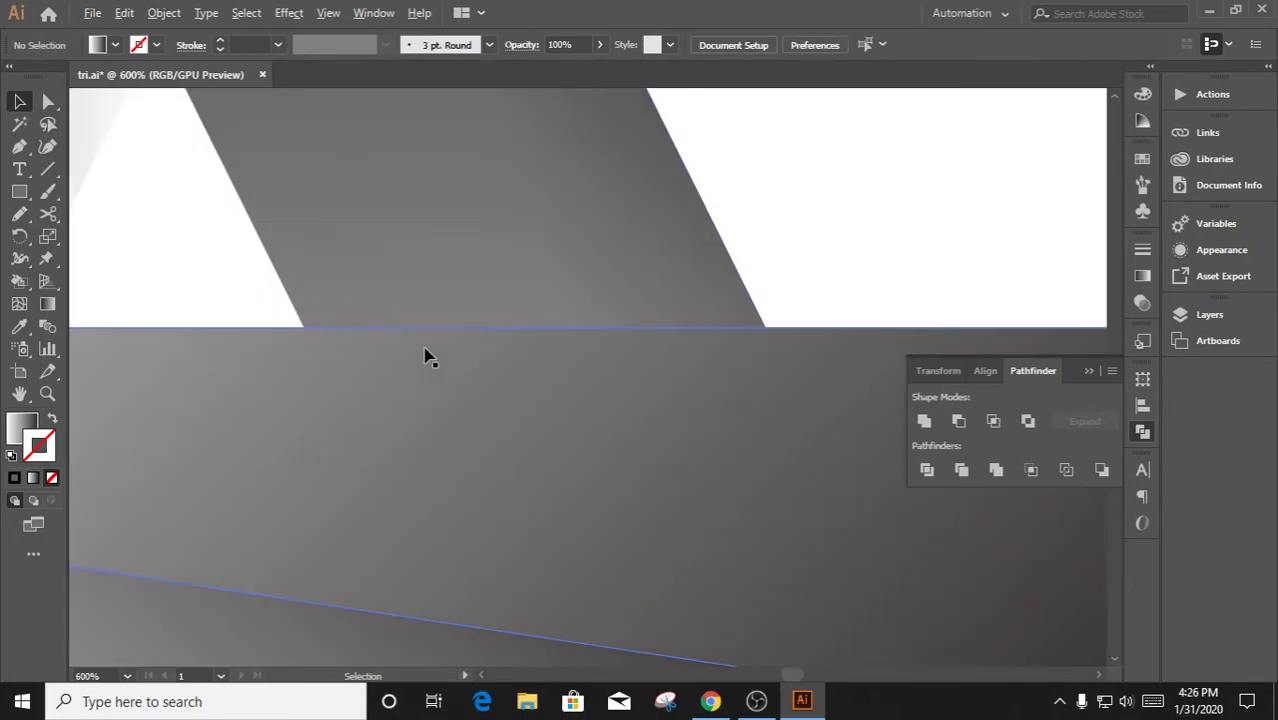
Zoom out to the whole band, ungroup and regroup the artwork, and delete the stray light parallelogram
drag(425, 355, 361, 382)
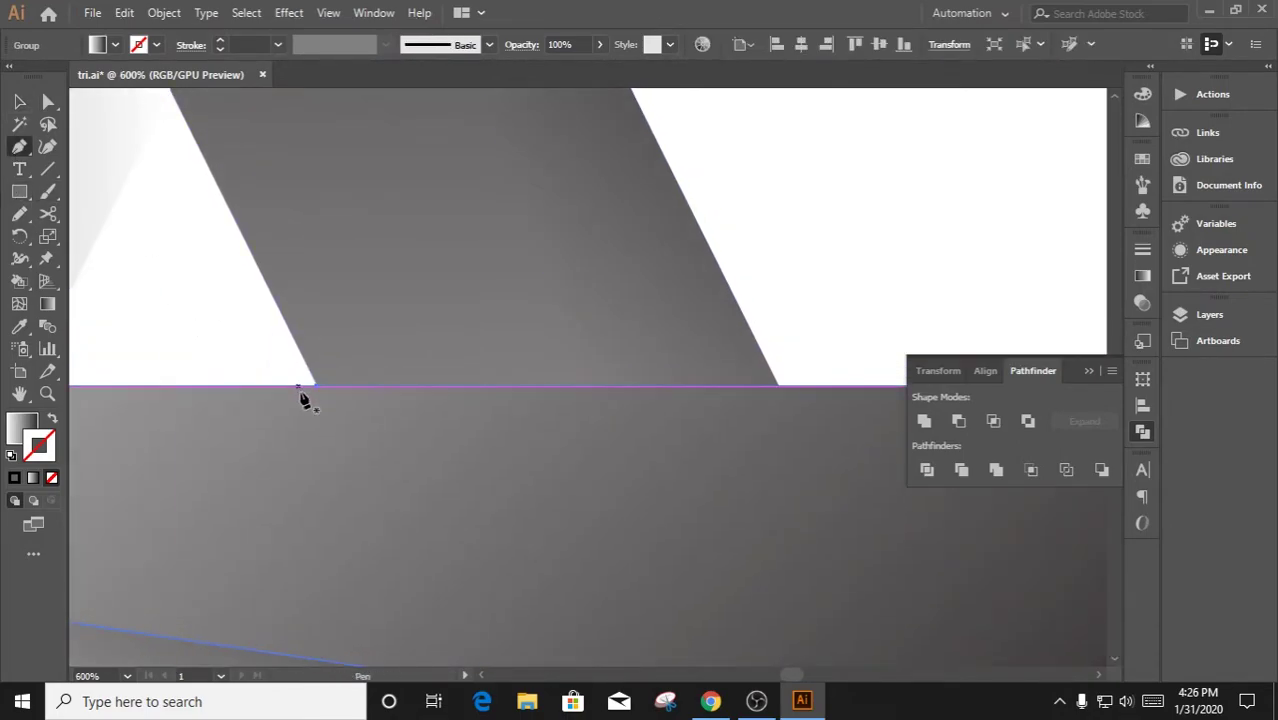
key(ctrl+z)
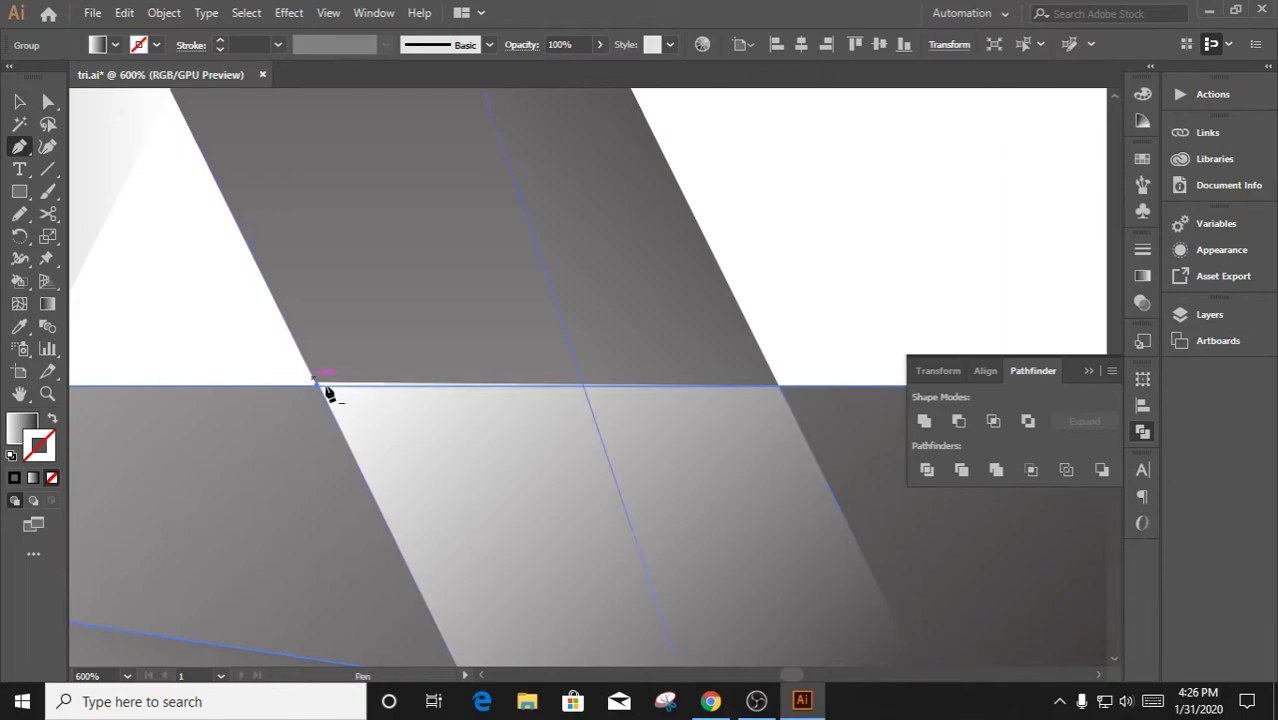
key(v)
key(ctrl+minus)
key(ctrl+minus)
key(ctrl+minus)
right_click(642, 434)
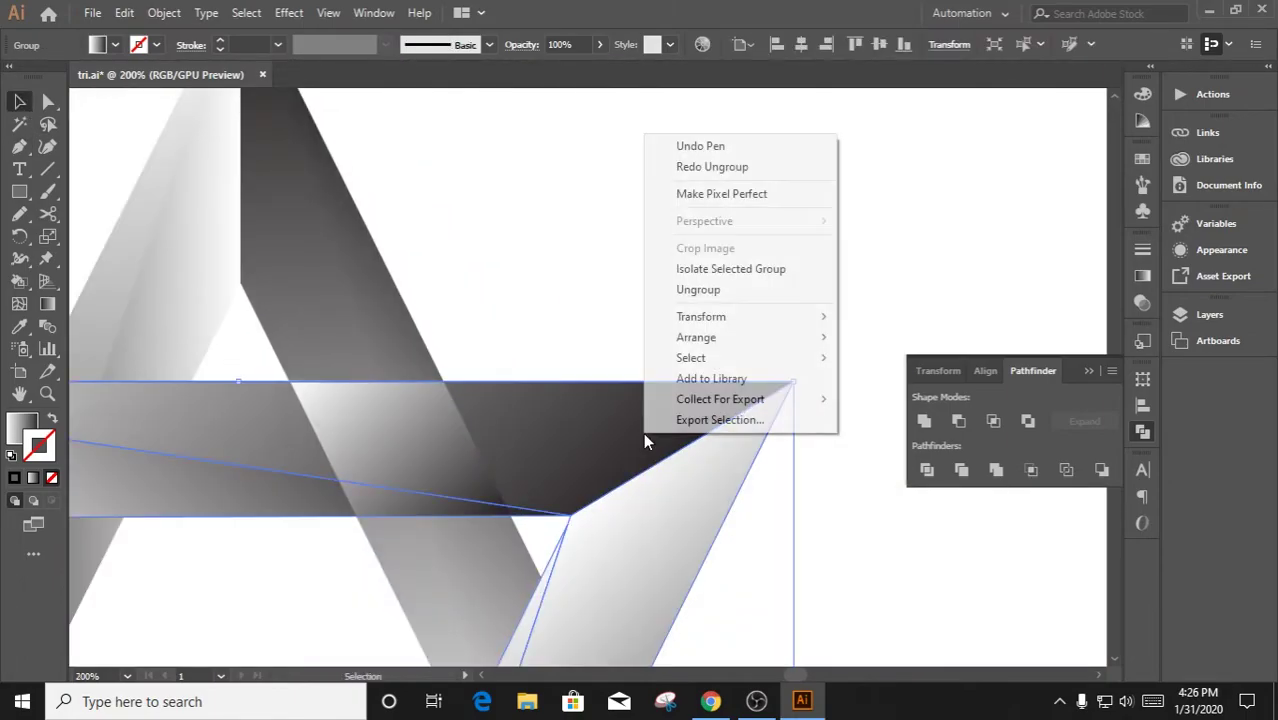
click(740, 167)
right_click(668, 327)
click(715, 78)
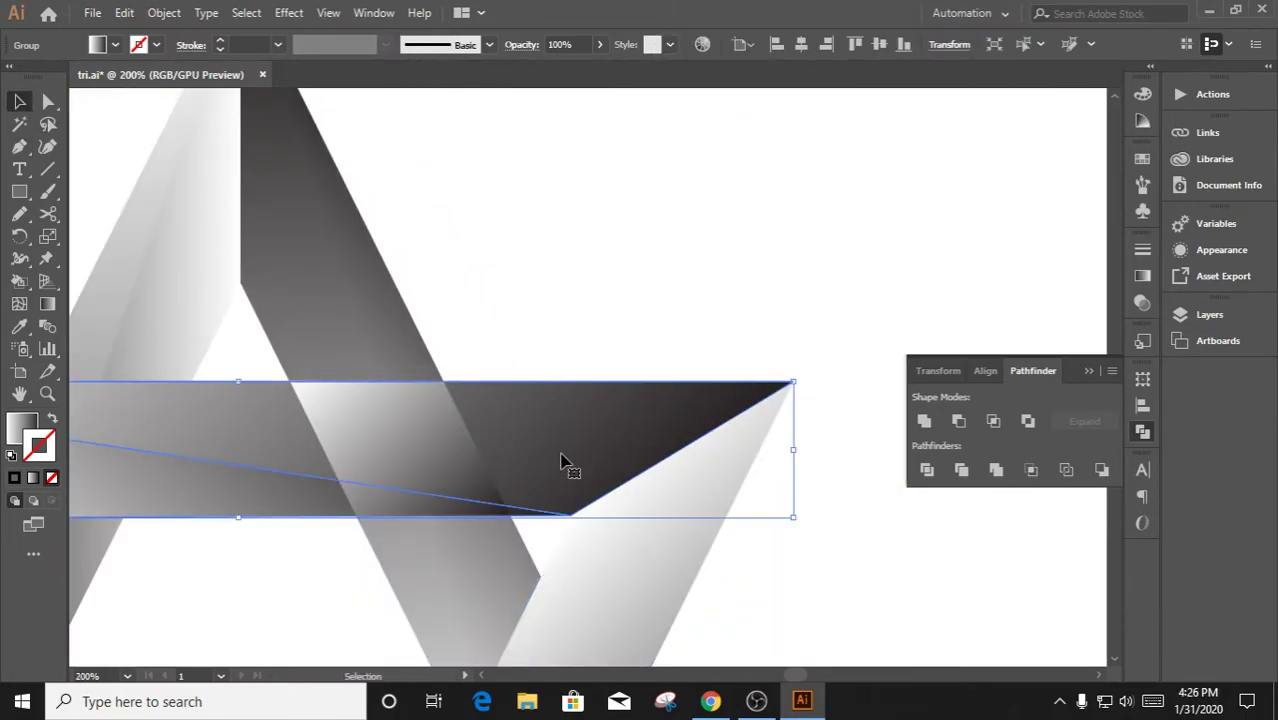
scroll(345, 440, up, 3)
click(602, 348)
key(Delete)
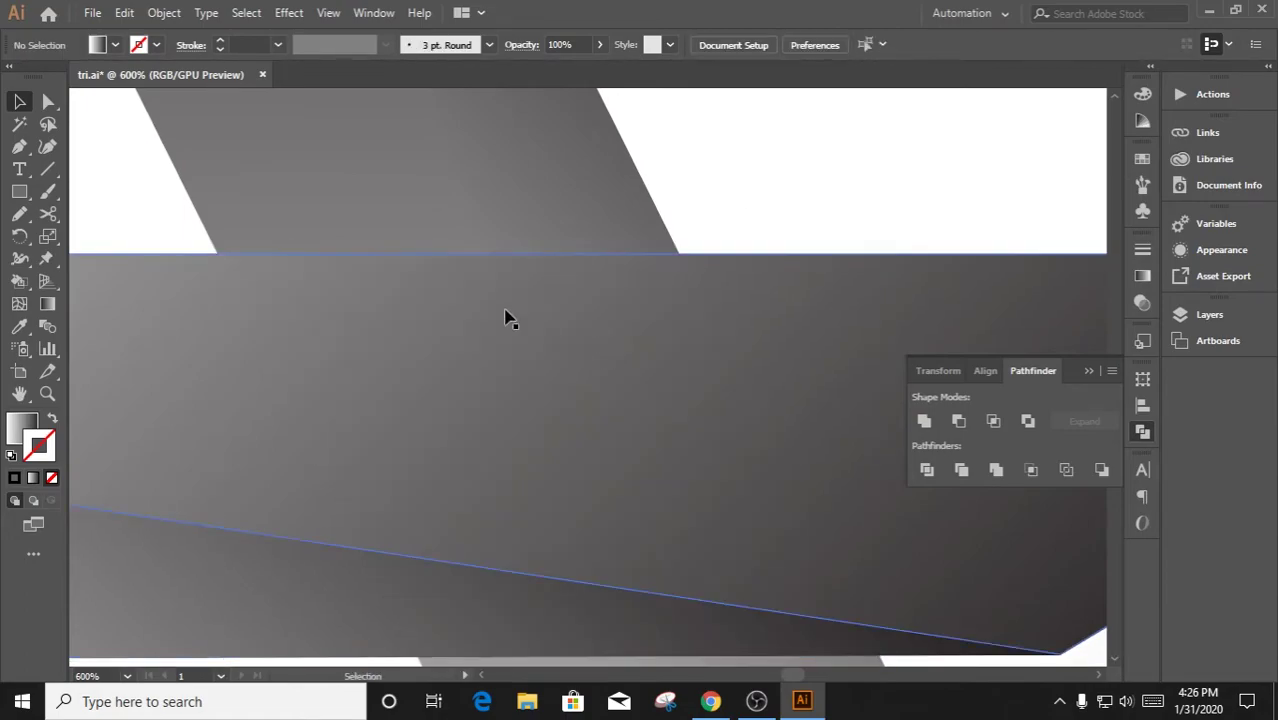
With the Pen tool, add anchors on the band's edge and close the white shape's path at its corner
click(19, 146)
scroll(190, 250, up, 3)
click(247, 277)
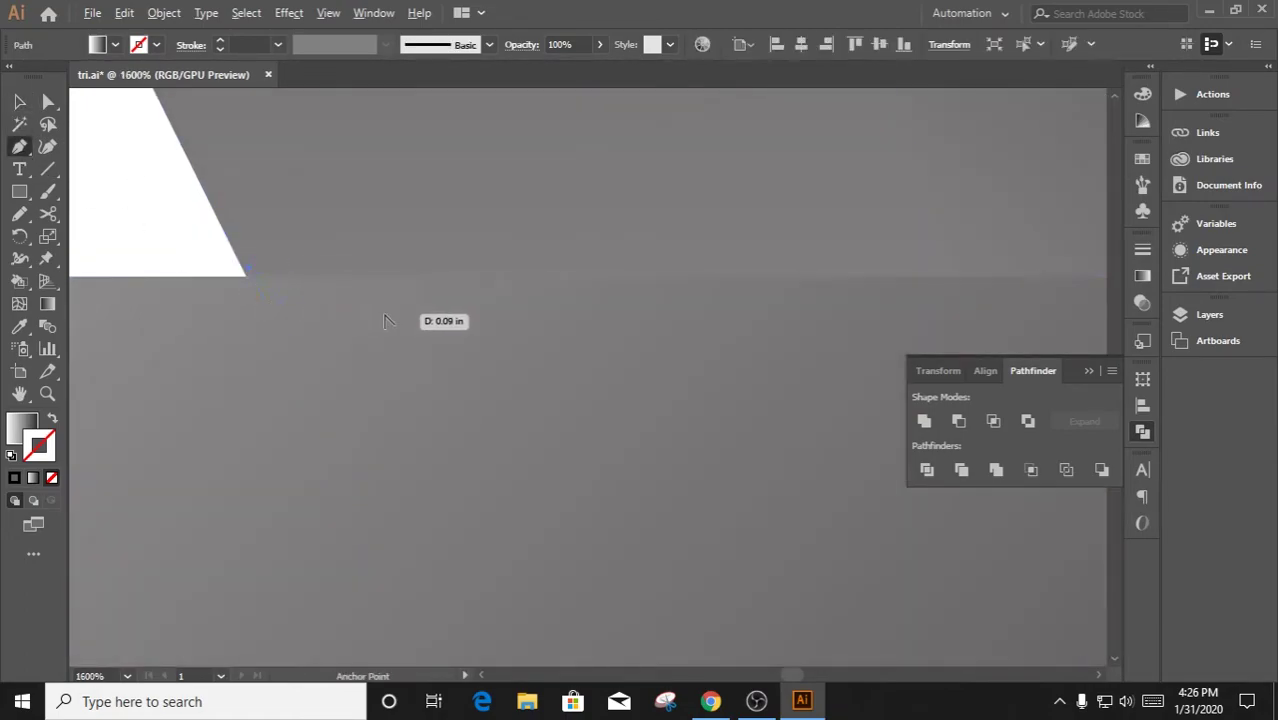
click(718, 303)
scroll(770, 420, down, 2)
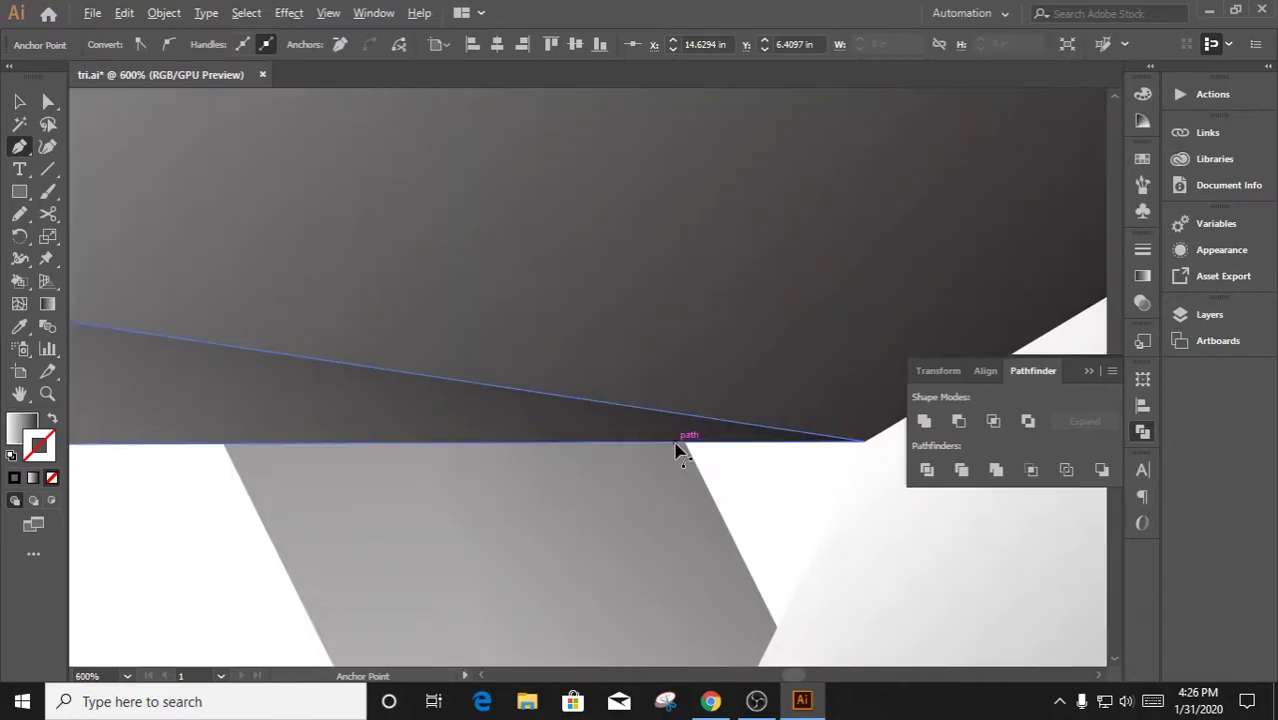
scroll(670, 425, left, 5)
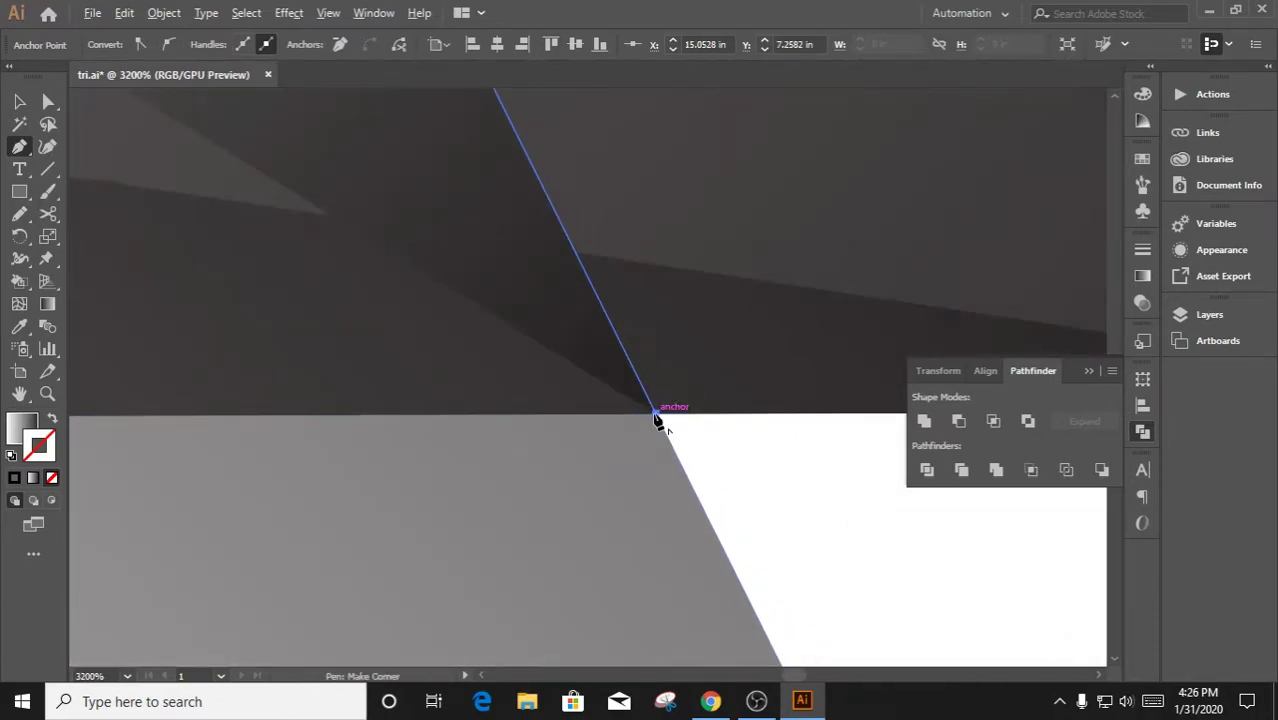
scroll(640, 420, left, 2)
scroll(560, 420, up, 5)
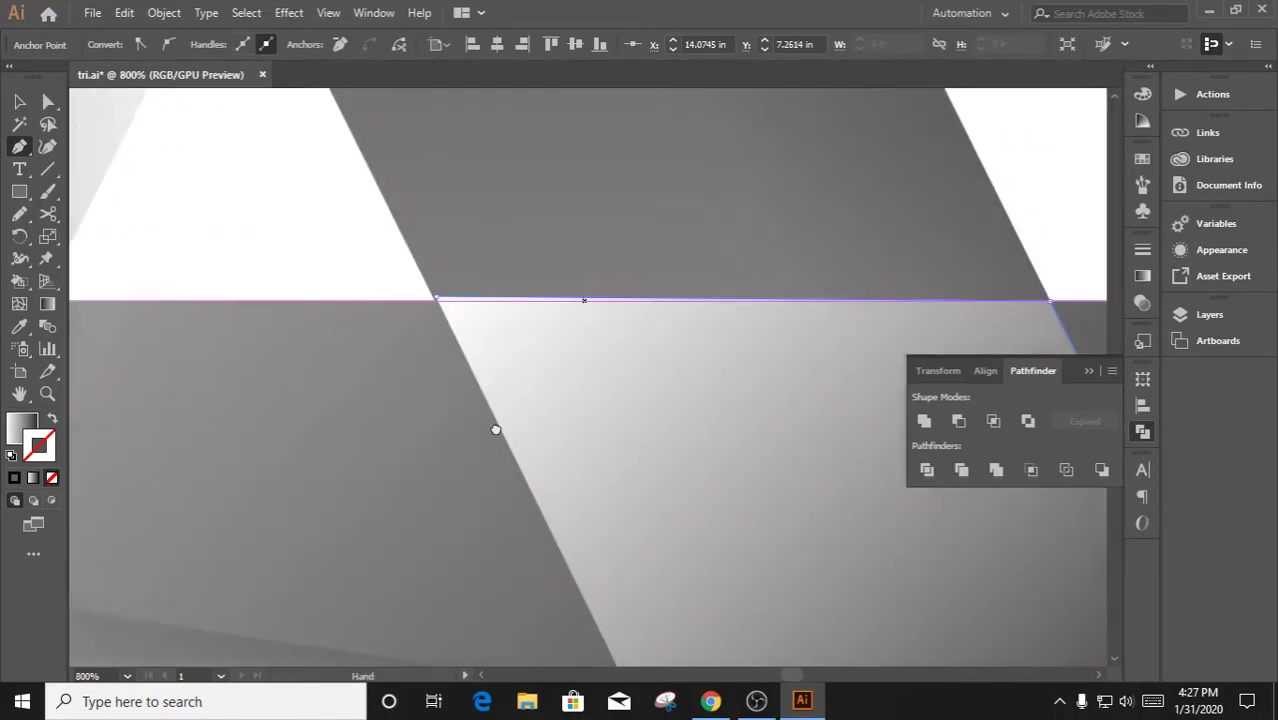
scroll(546, 557, down, 2)
click(537, 451)
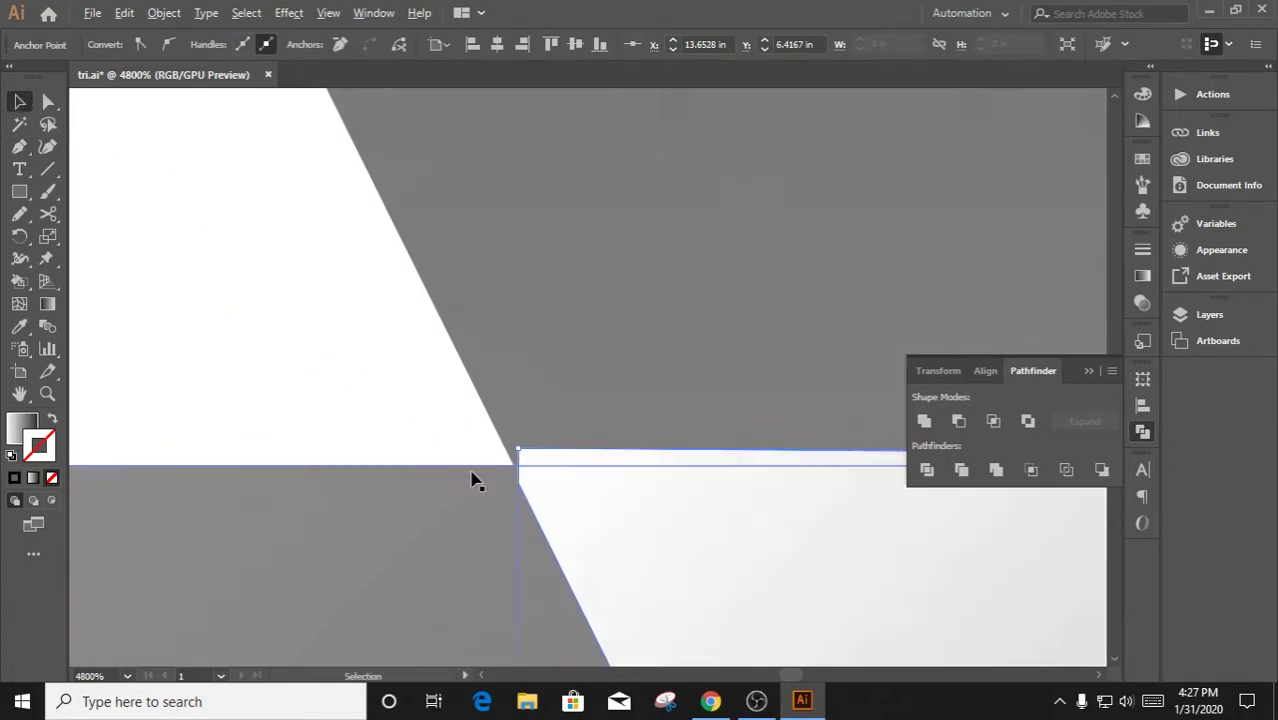
scroll(474, 480, down, 2)
scroll(622, 539, up, 1)
drag(494, 562, 213, 416)
scroll(727, 433, up, 5)
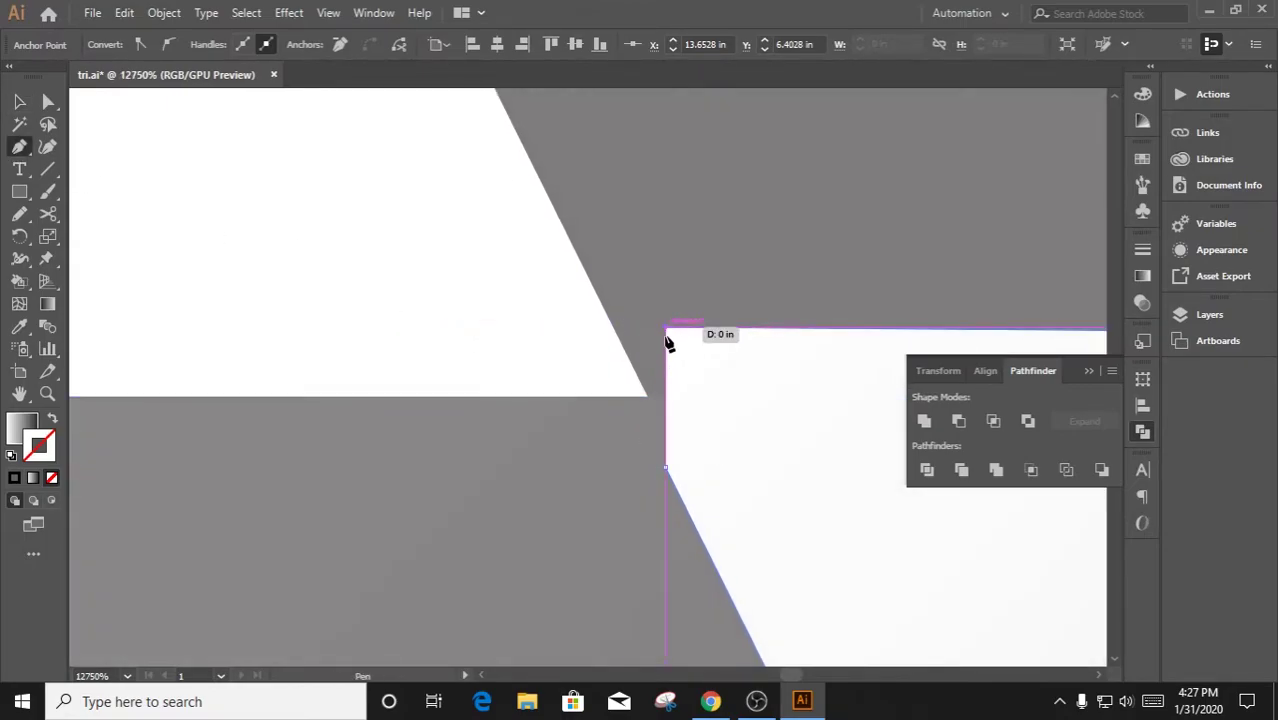
Attempt new pen segments from the white shape's corner, cancelling the unwanted ones with Escape
click(668, 342)
right_click(296, 189)
key(Escape)
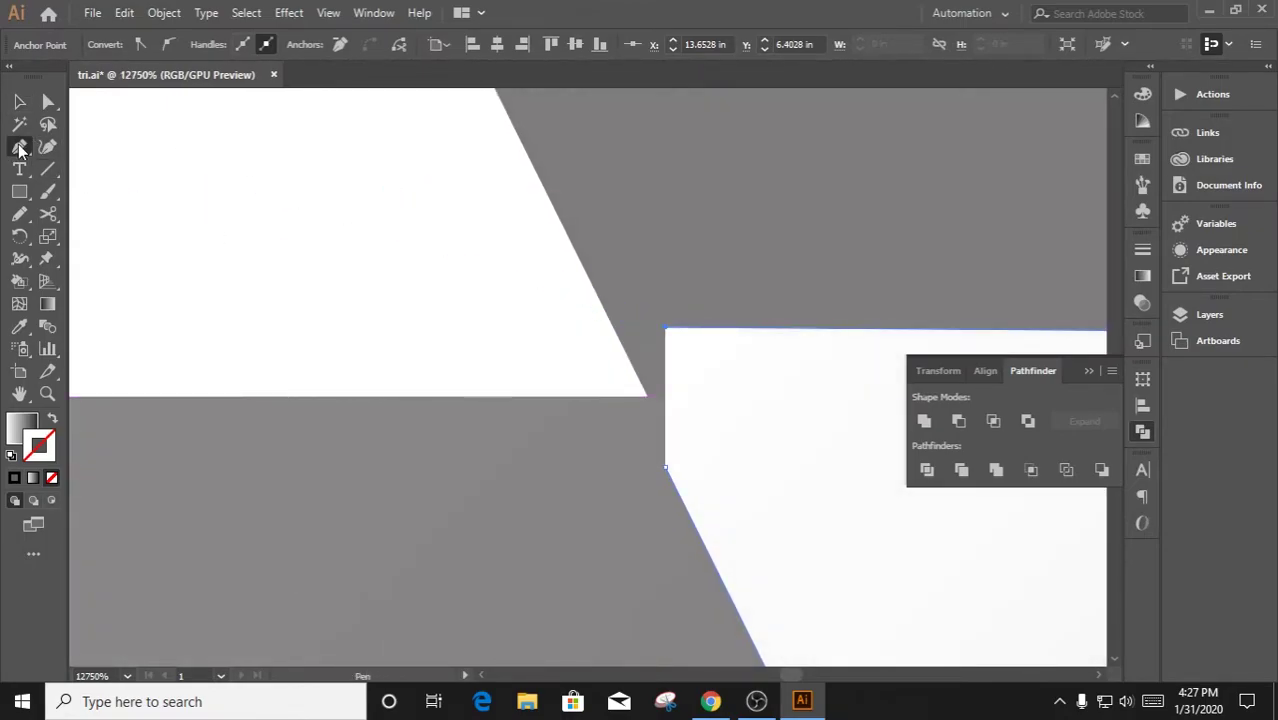
click(19, 148)
click(666, 329)
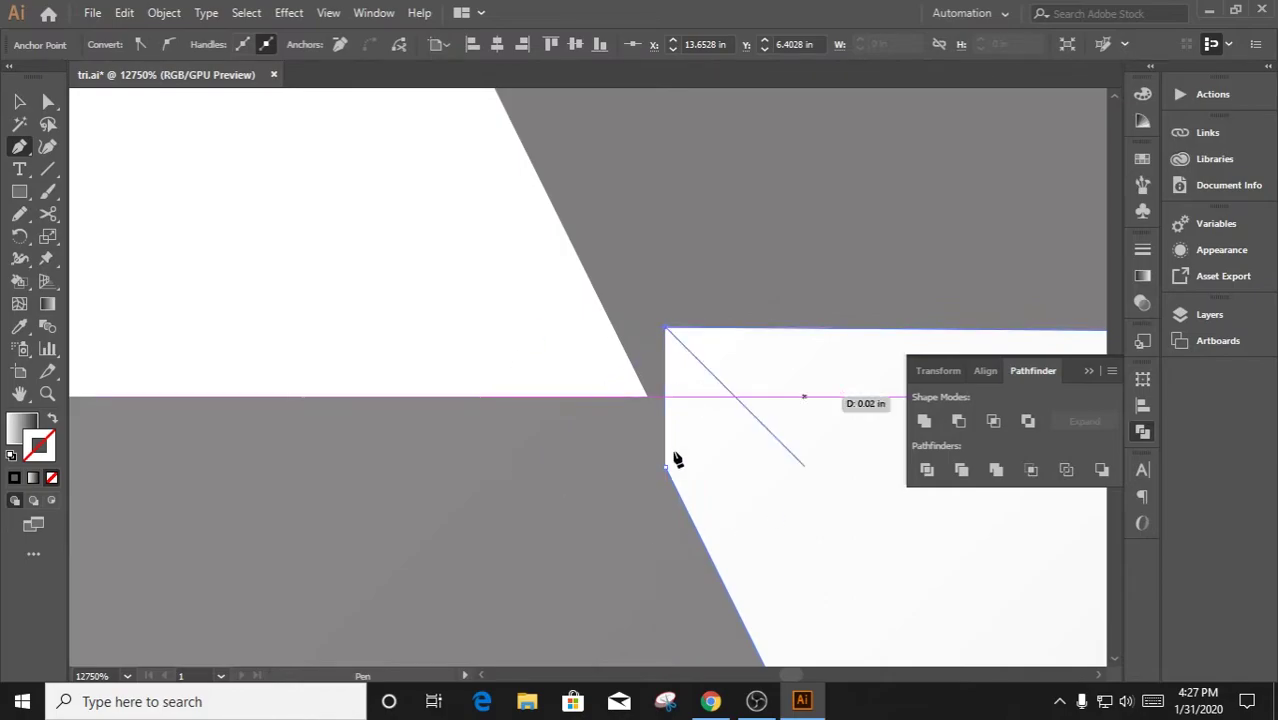
right_click(336, 270)
key(Escape)
Browse the Edit, Object and Select menus for a suitable command
click(126, 14)
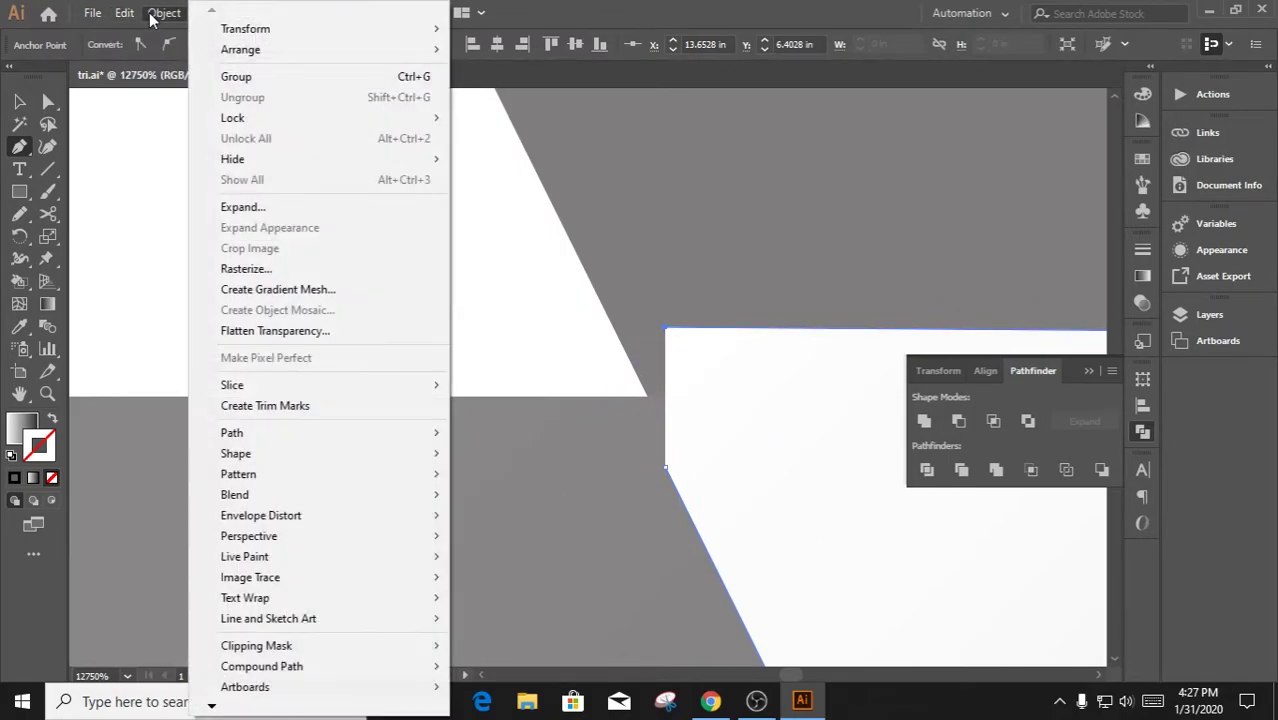
click(594, 8)
click(246, 13)
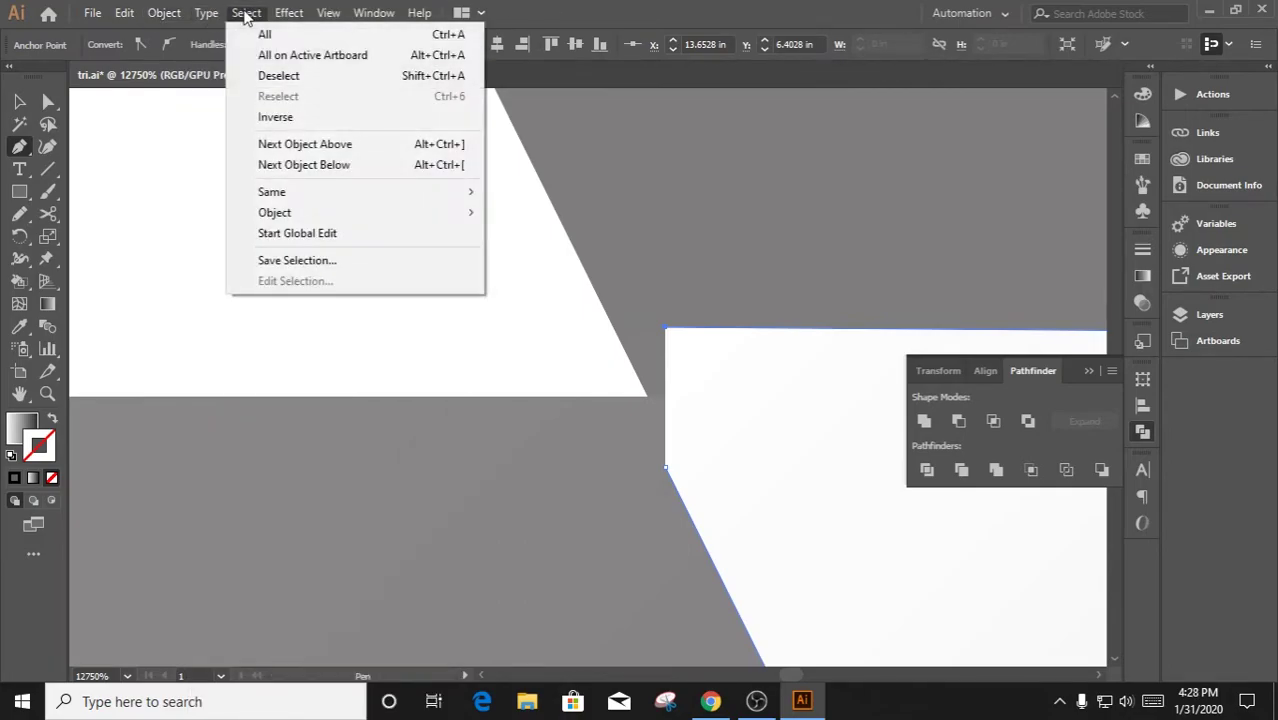
click(528, 701)
Search the web for "snap to grid illustrator" in a new browser tab
click(710, 701)
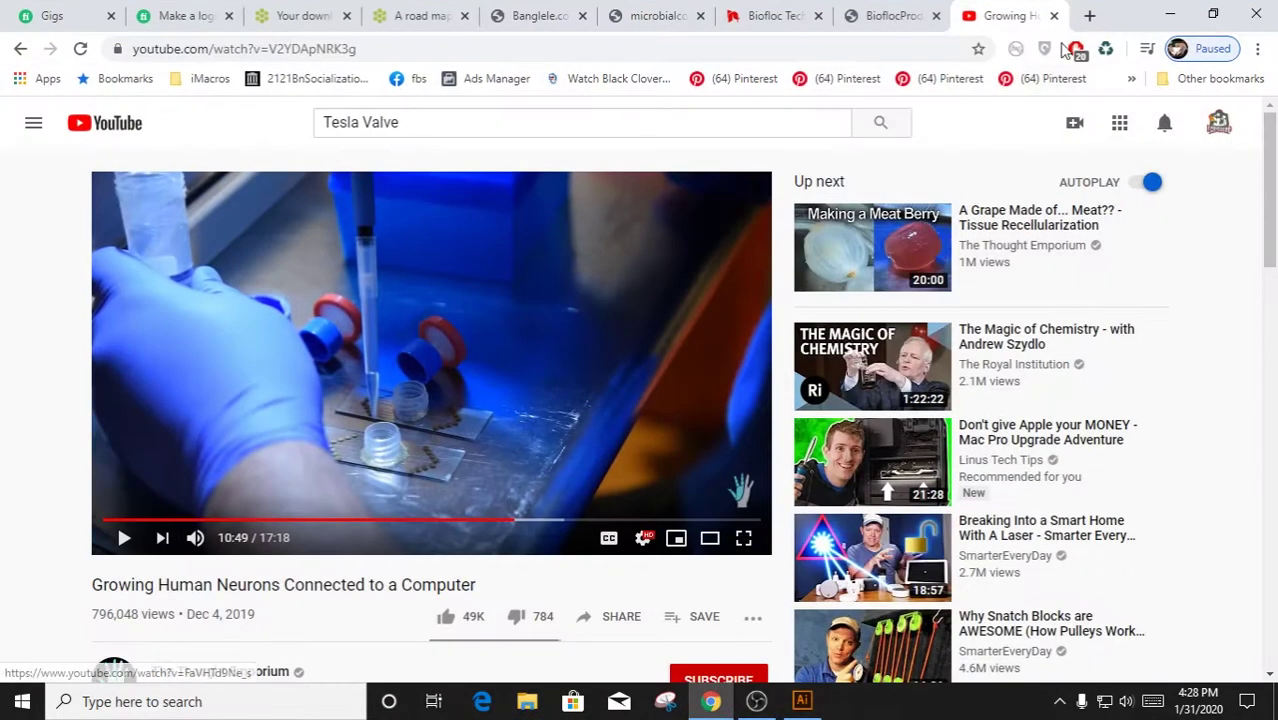
key(ctrl+t)
text(sm)
key(BackSpace)
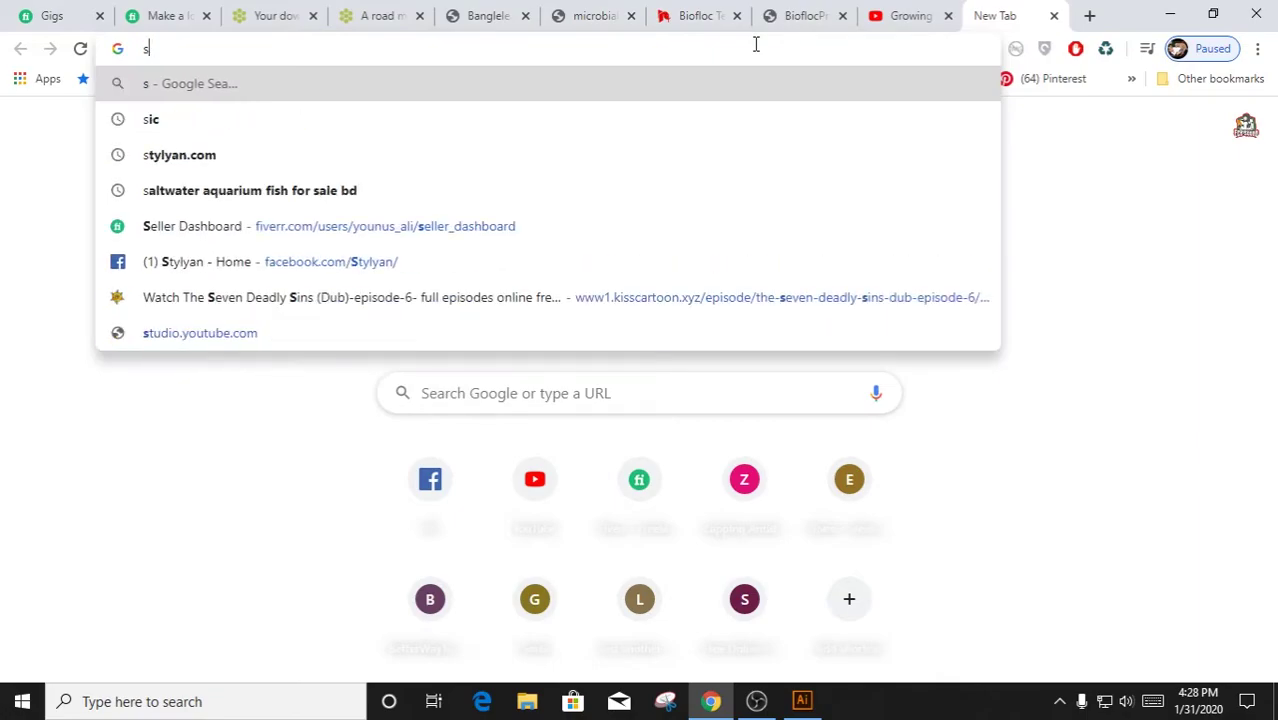
text(nip to g)
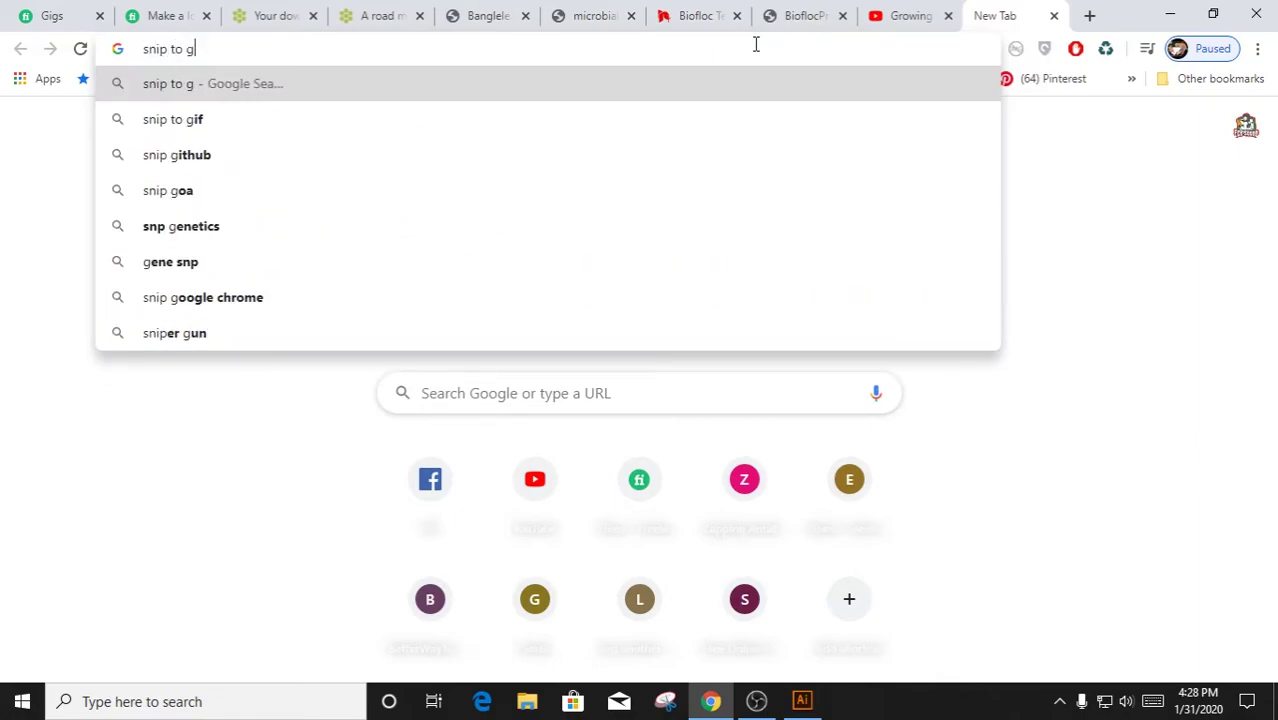
text(ru)
key(BackSpace)
text(i)
key(Down)
key(Down)
key(Down)
key(Return)
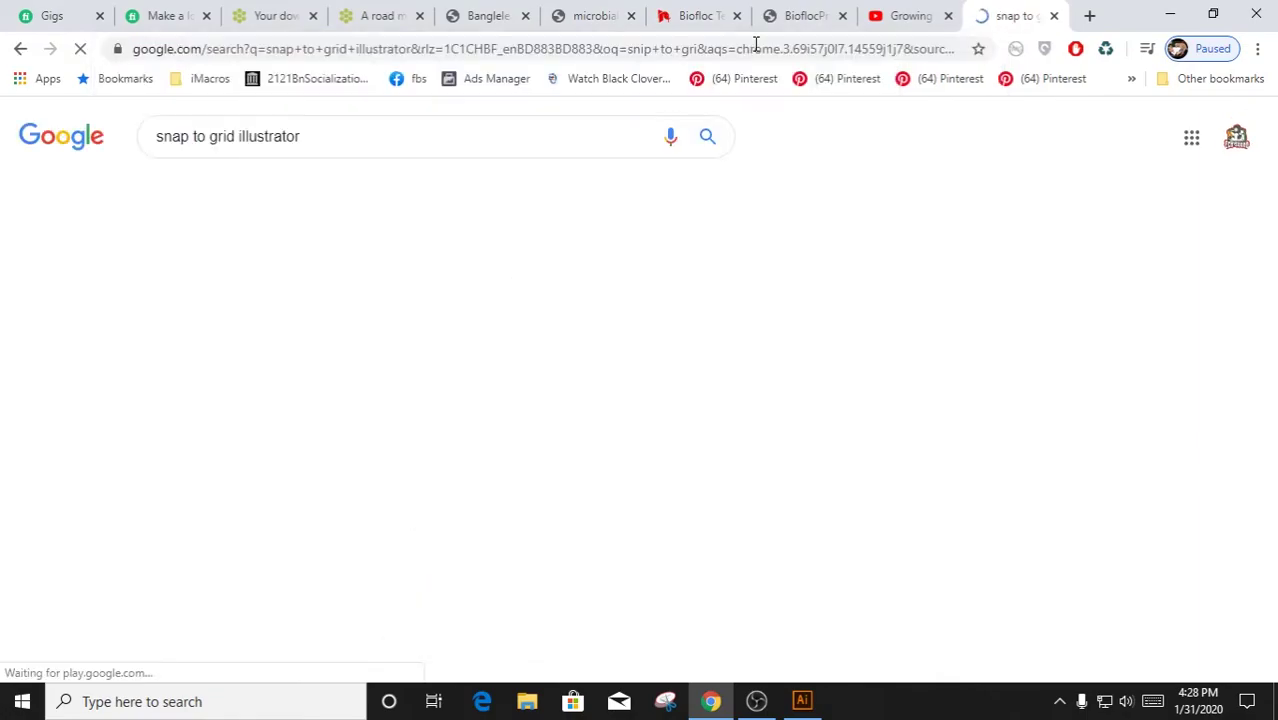
Watch the snap-to-grid YouTube tutorial full screen, then return to Illustrator's View menu
click(421, 438)
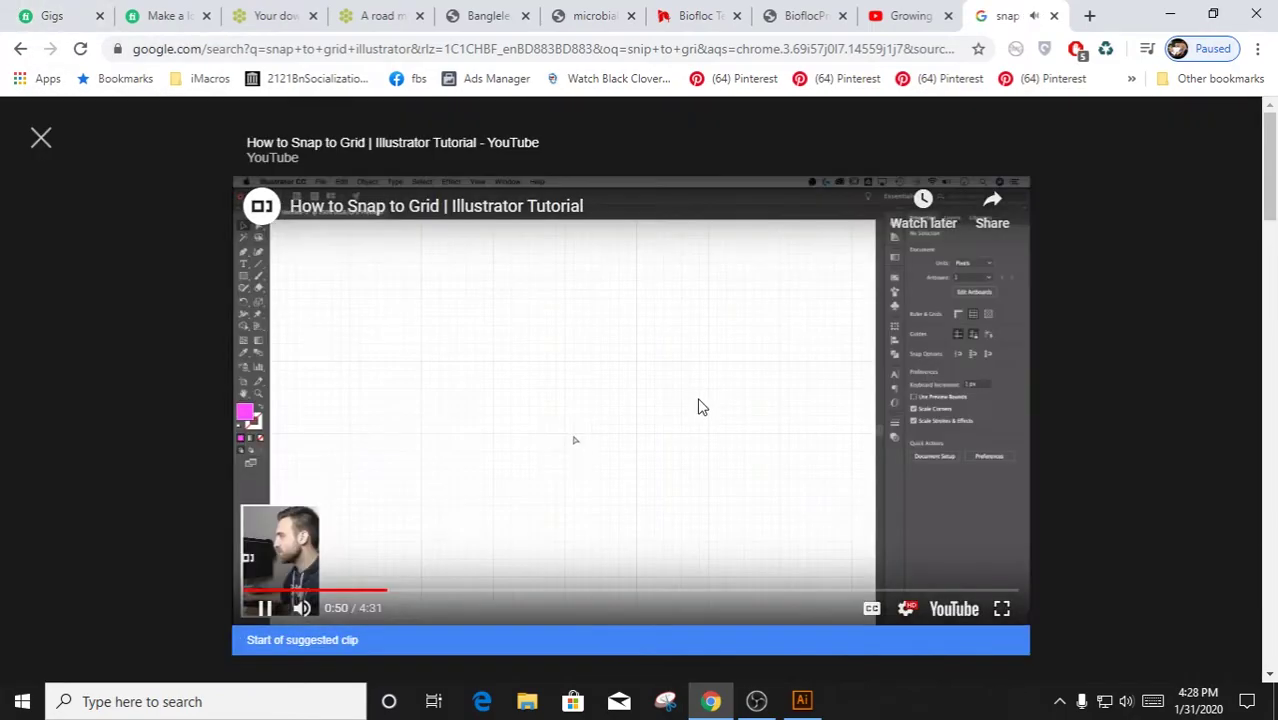
click(1002, 610)
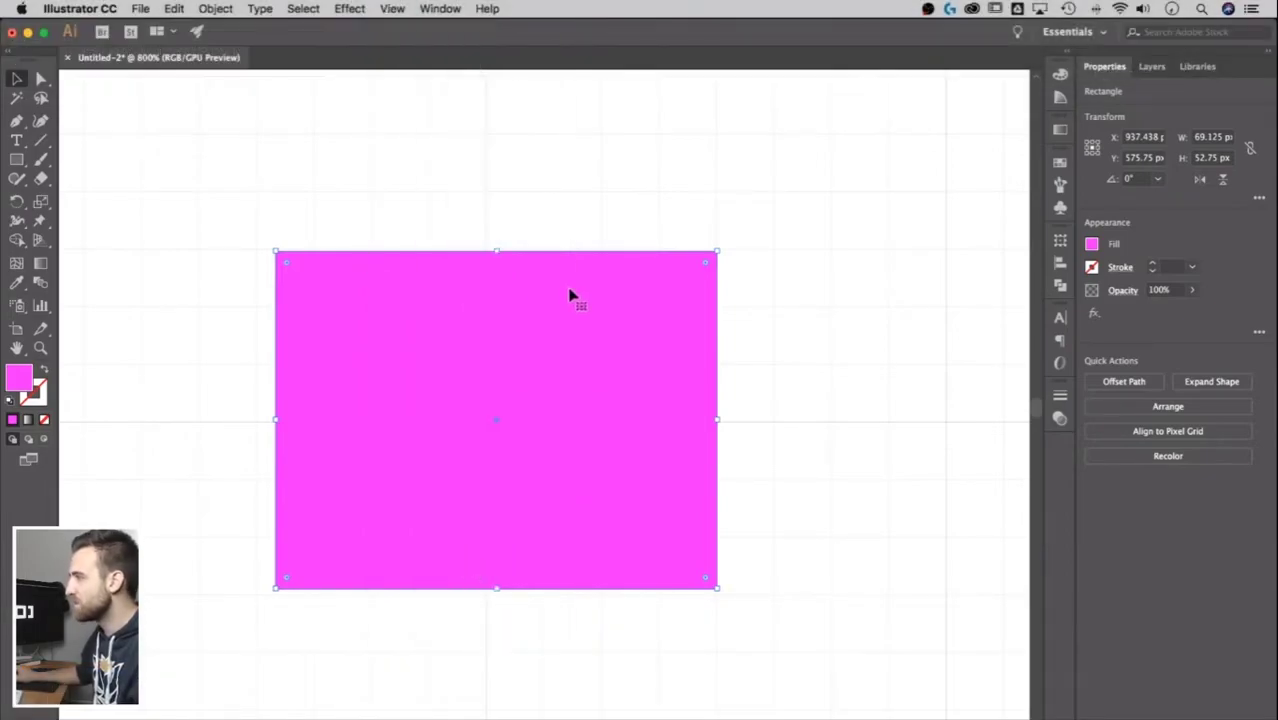
click(773, 152)
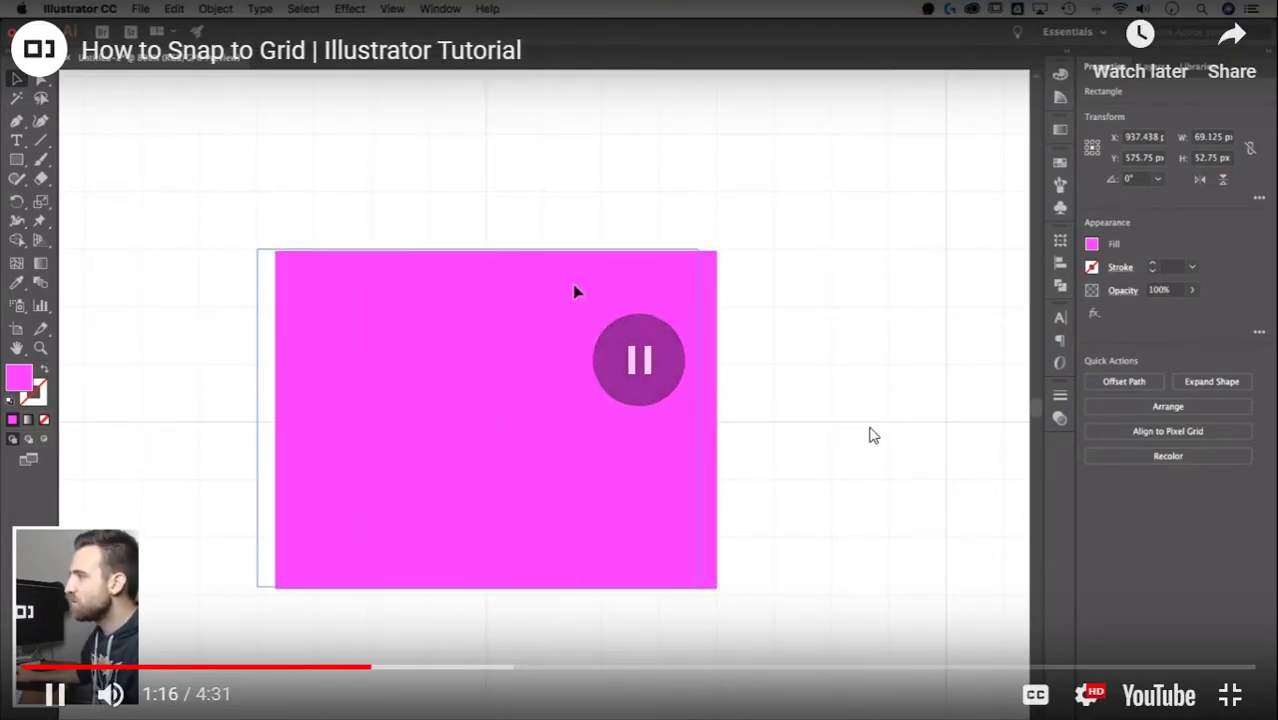
key(Escape)
key(alt+Tab)
click(329, 13)
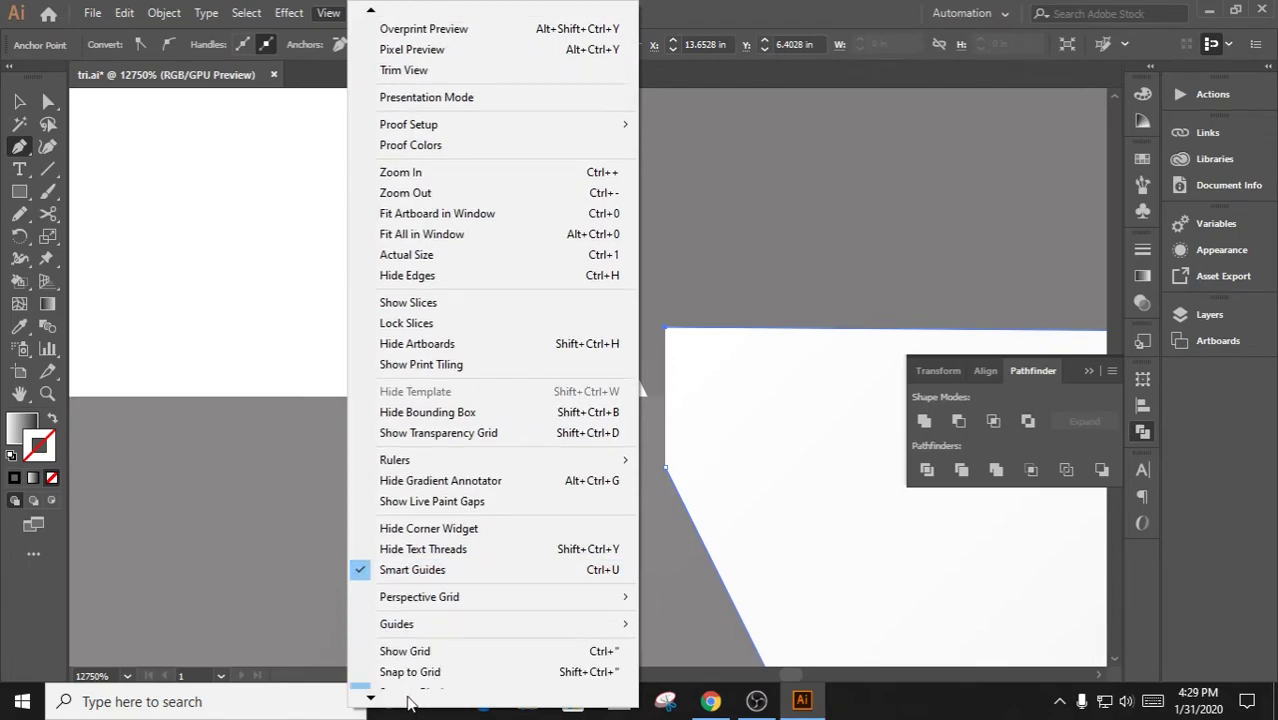
mouse_move(370, 698)
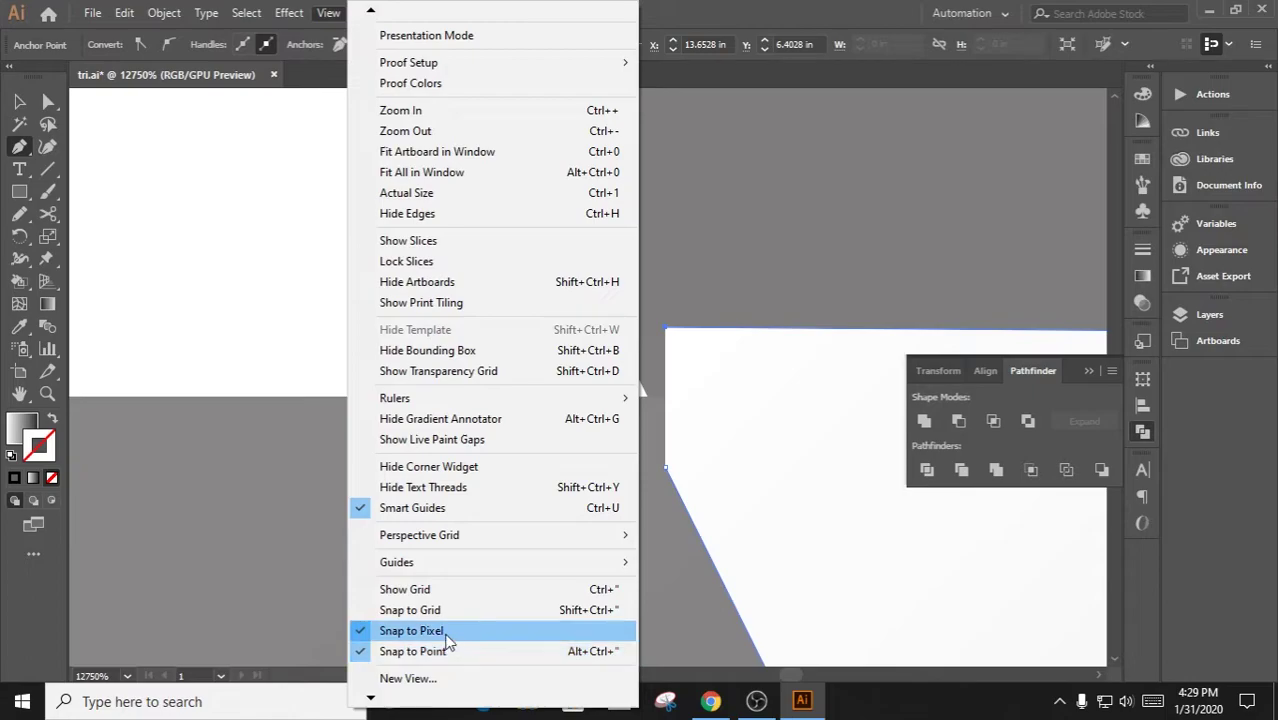
Delete the white shape's top-left corner anchor and move its remaining corner anchor up
click(445, 634)
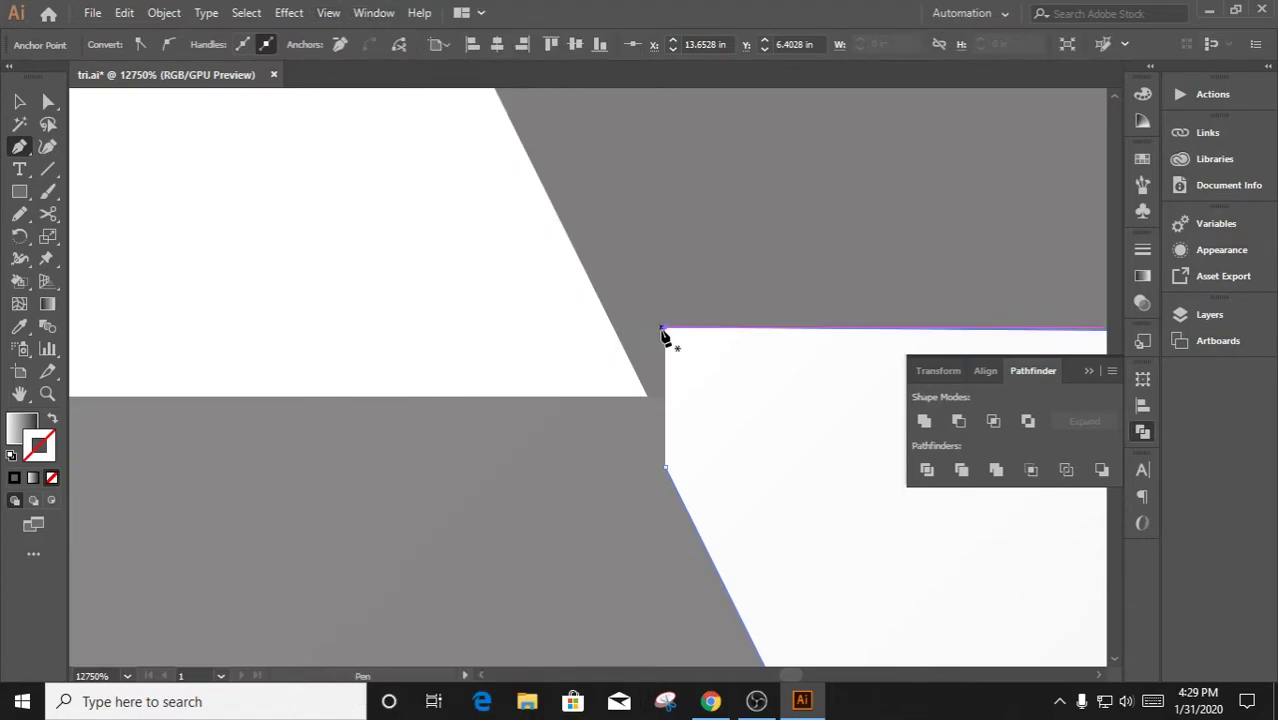
right_click(371, 222)
click(410, 226)
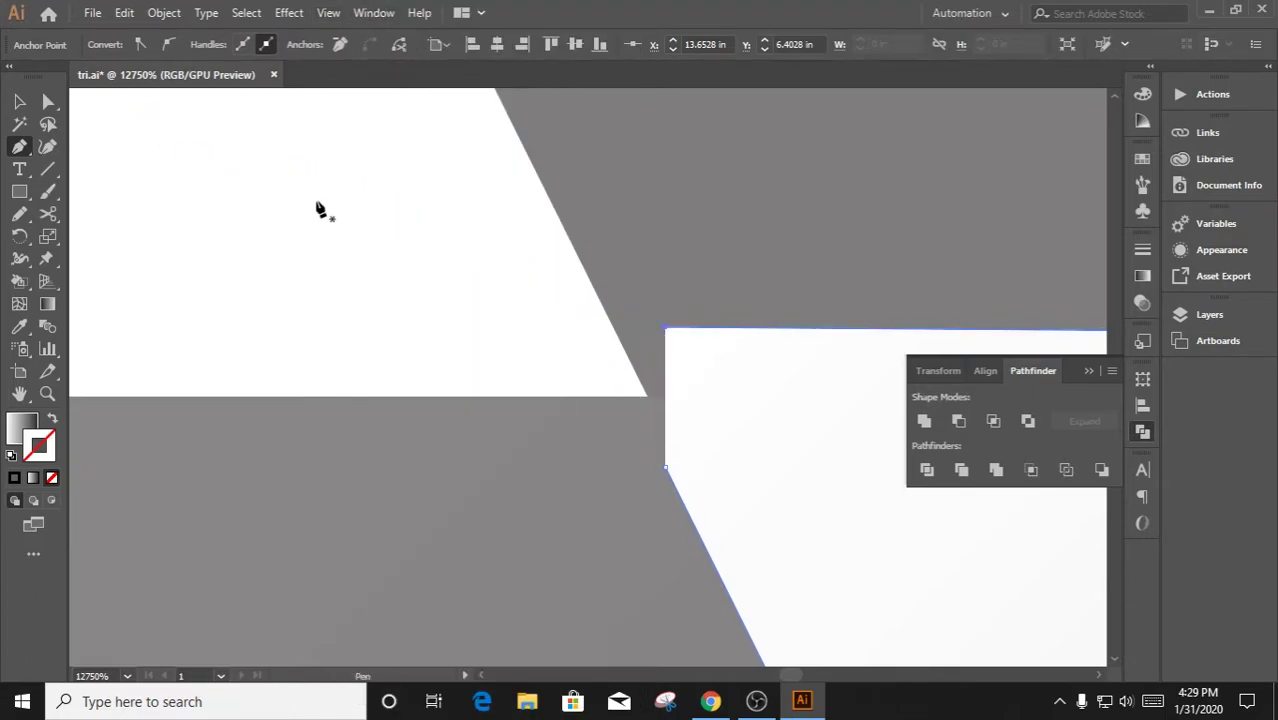
drag(38, 147, 110, 191)
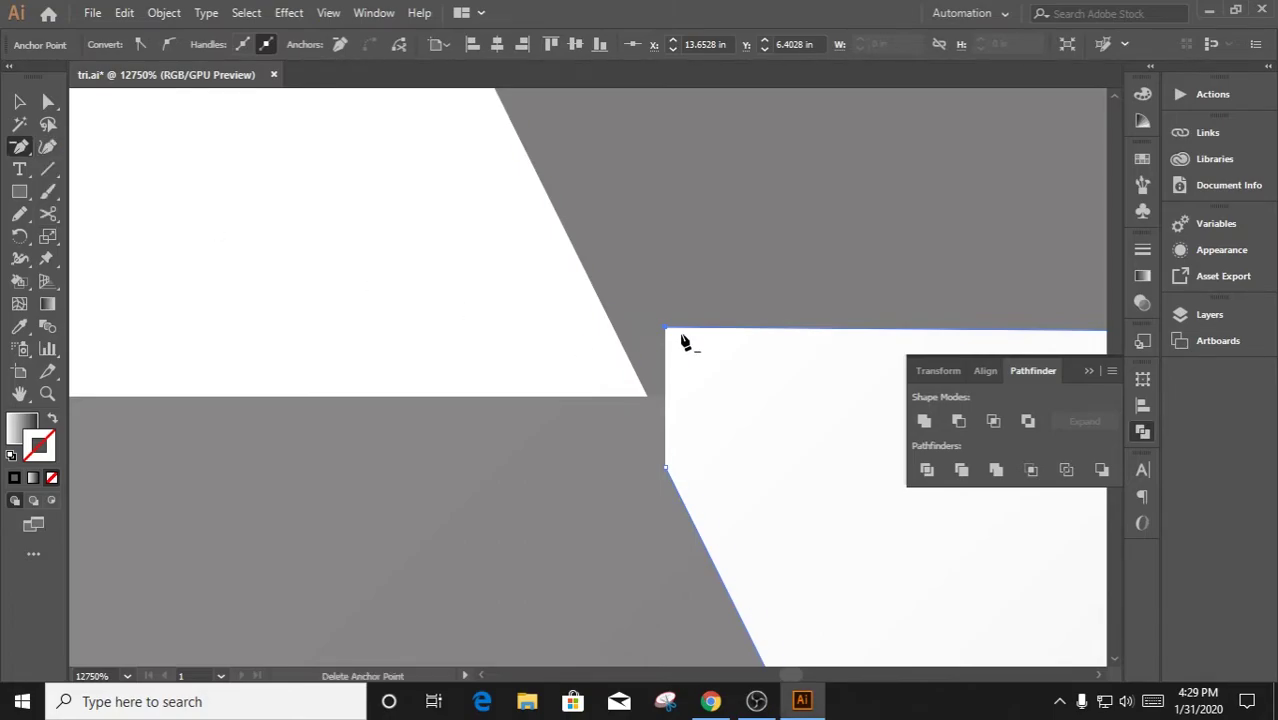
click(666, 329)
key(v)
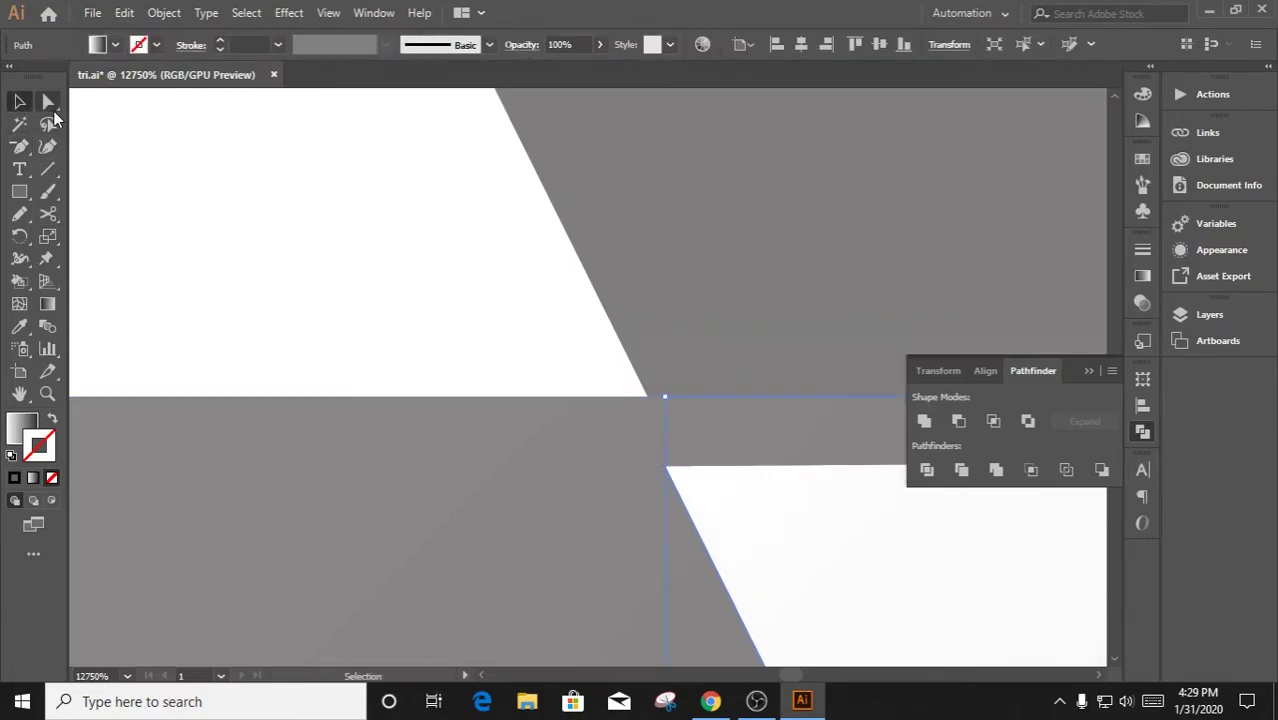
click(48, 101)
drag(665, 467, 657, 433)
Cut the front overlapping shape out of the band behind it with Pathfinder Minus Front
key(plus)
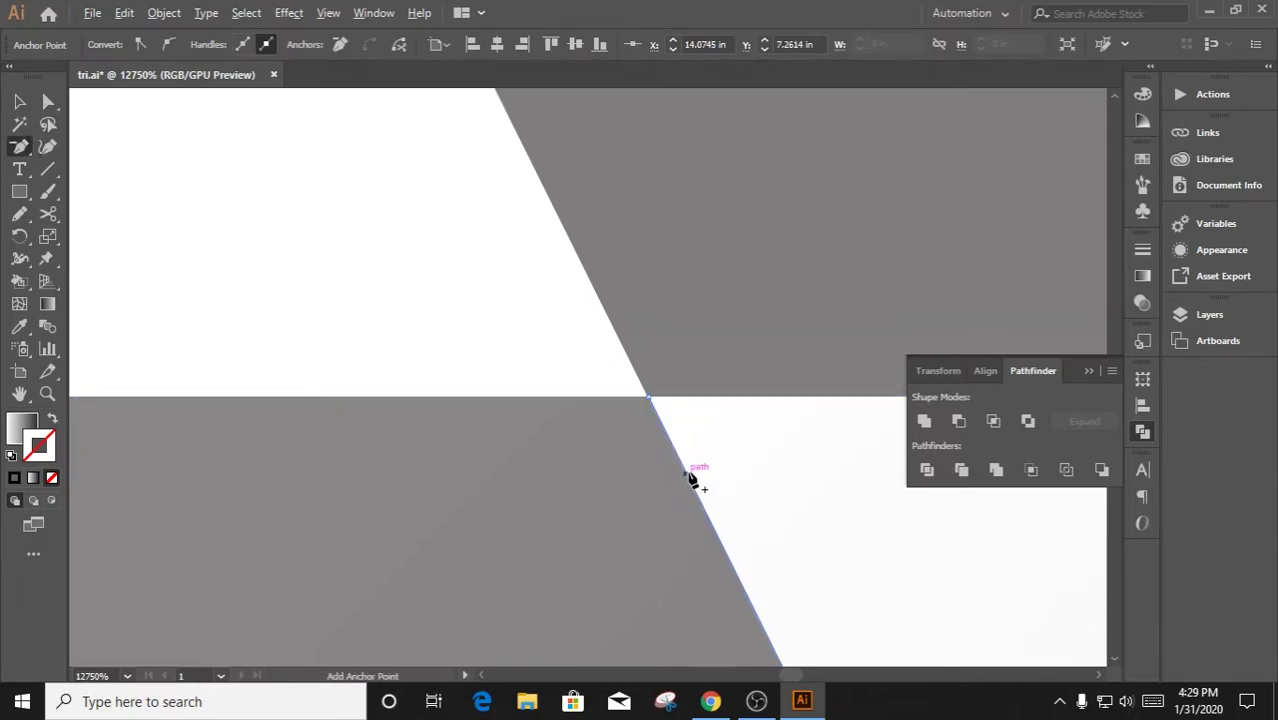
scroll(519, 257, down, 3)
scroll(510, 514, up, 1)
scroll(510, 514, down, 10)
key(v)
click(496, 317)
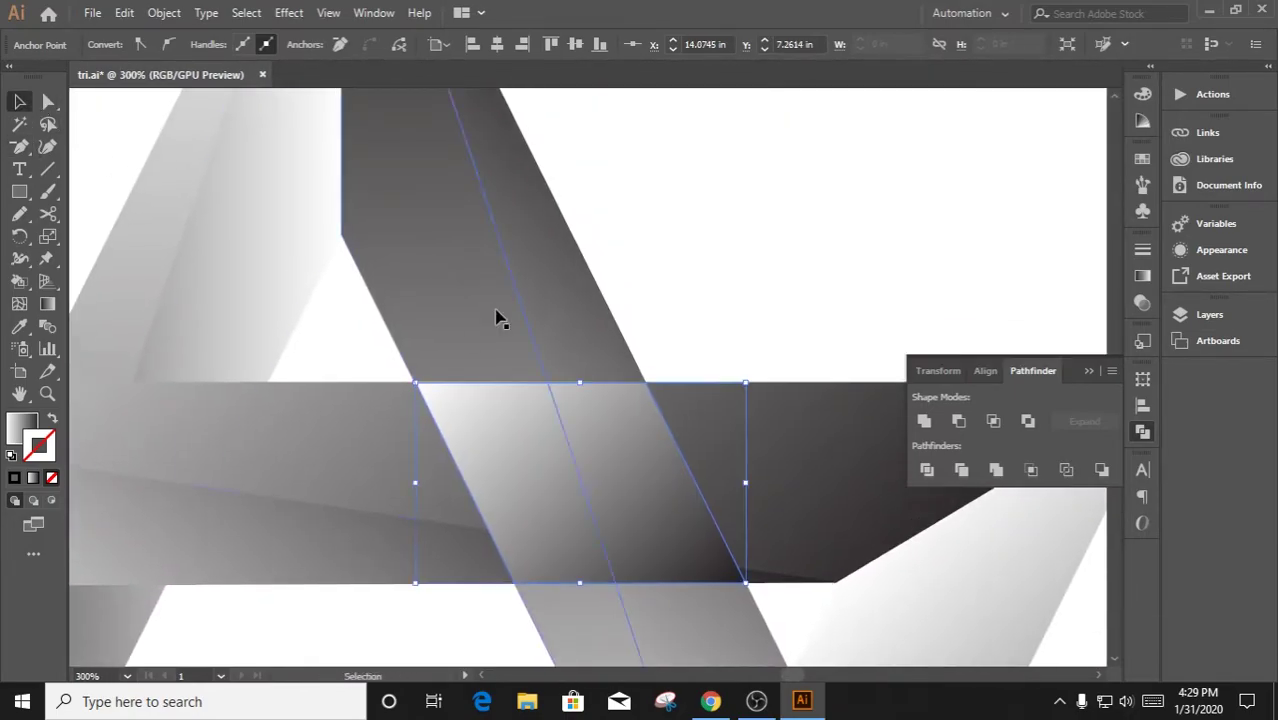
shift+click(599, 480)
click(959, 421)
click(720, 310)
Start a Pen diamond at the left band crossing, placing its first corners on the triangle edge
scroll(720, 310, down, 4)
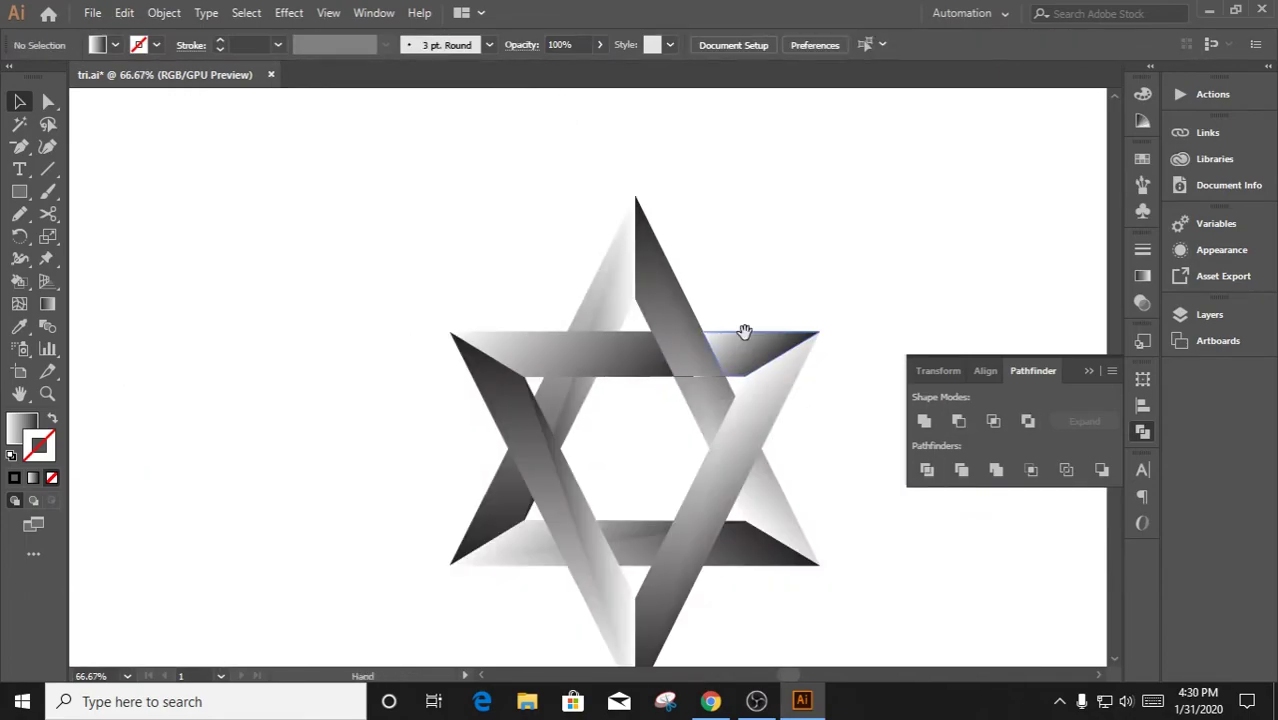
scroll(519, 421, up, 3)
scroll(505, 345, up, 2)
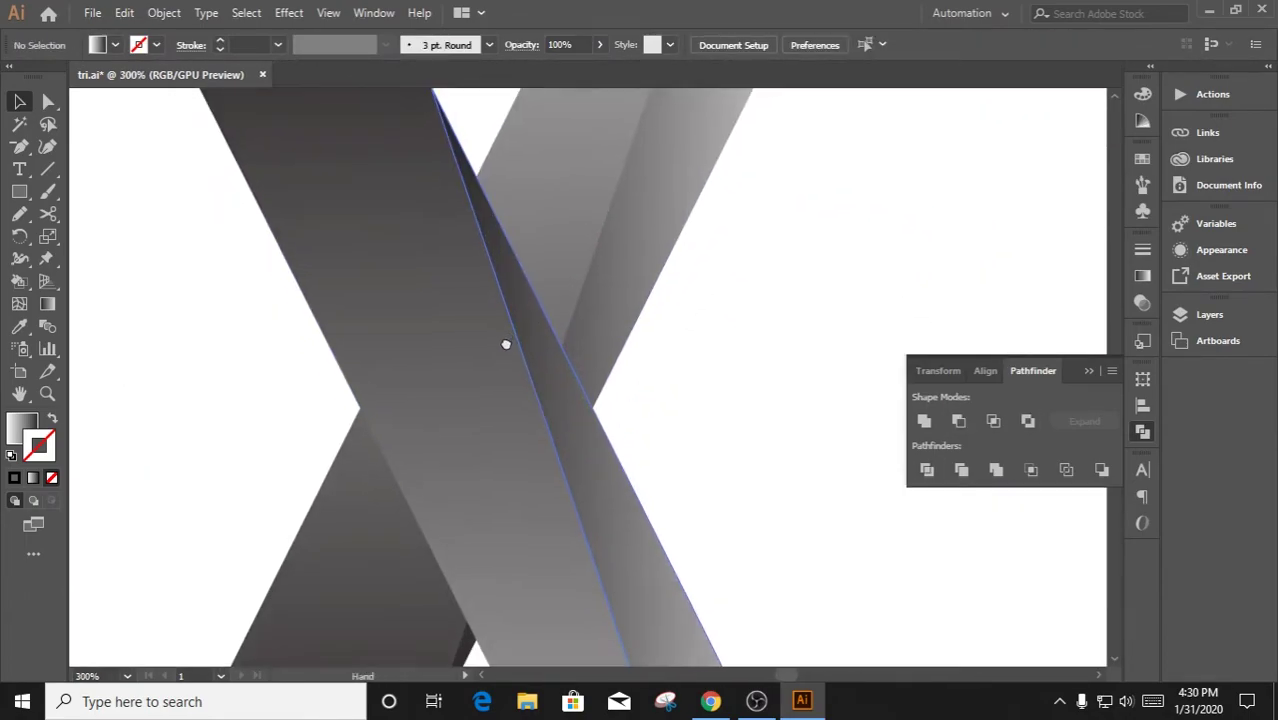
drag(19, 146, 100, 214)
scroll(485, 203, up, 1)
scroll(484, 322, up, 6)
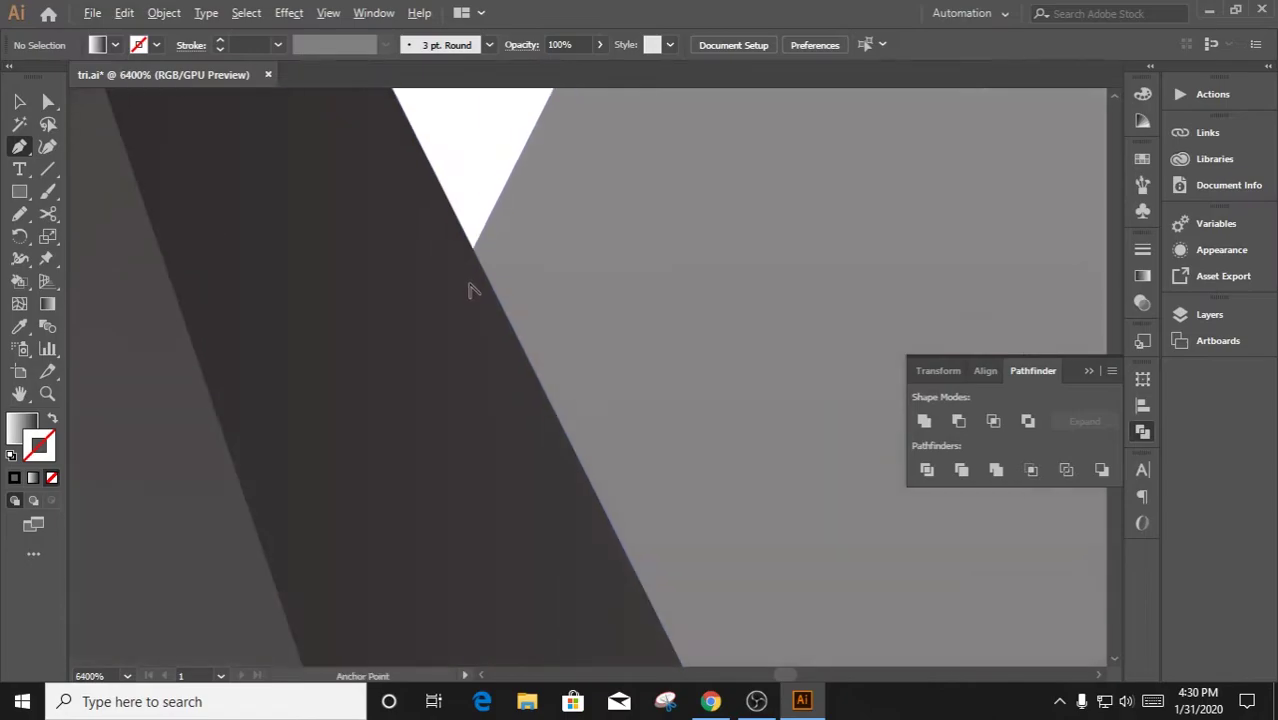
click(474, 254)
scroll(490, 260, down, 8)
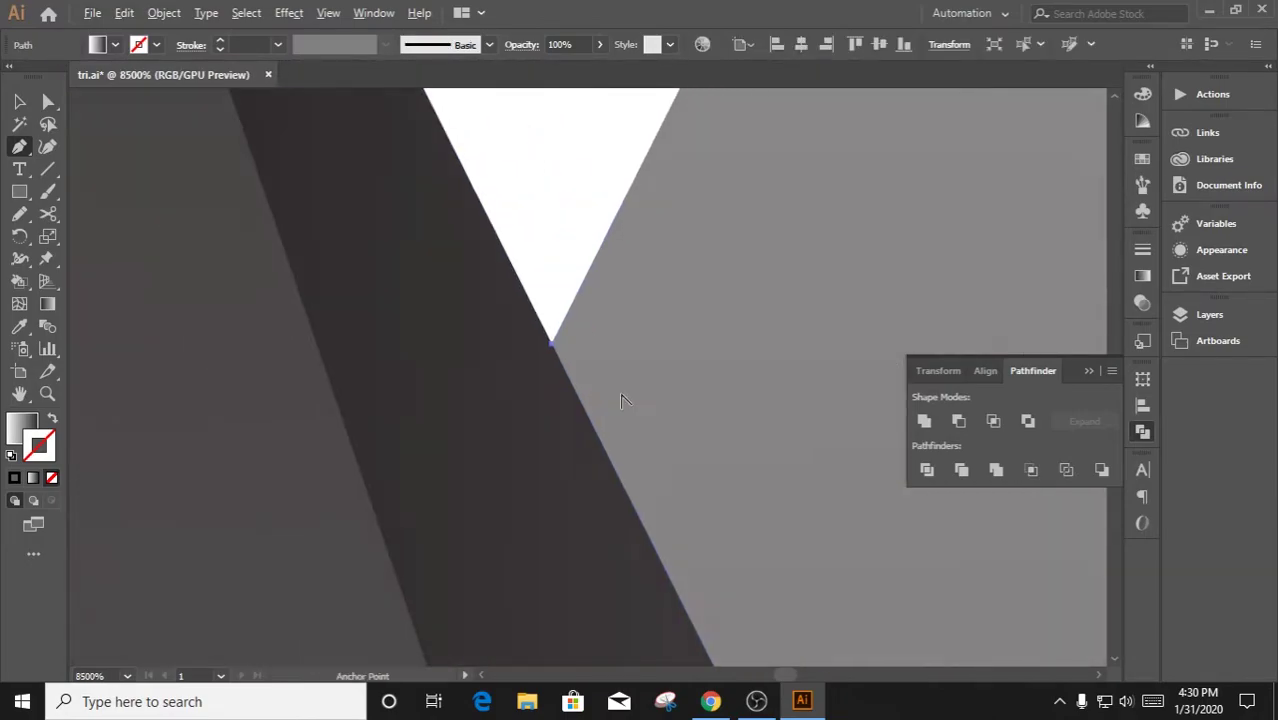
scroll(492, 262, up, 5)
scroll(600, 460, up, 3)
click(562, 557)
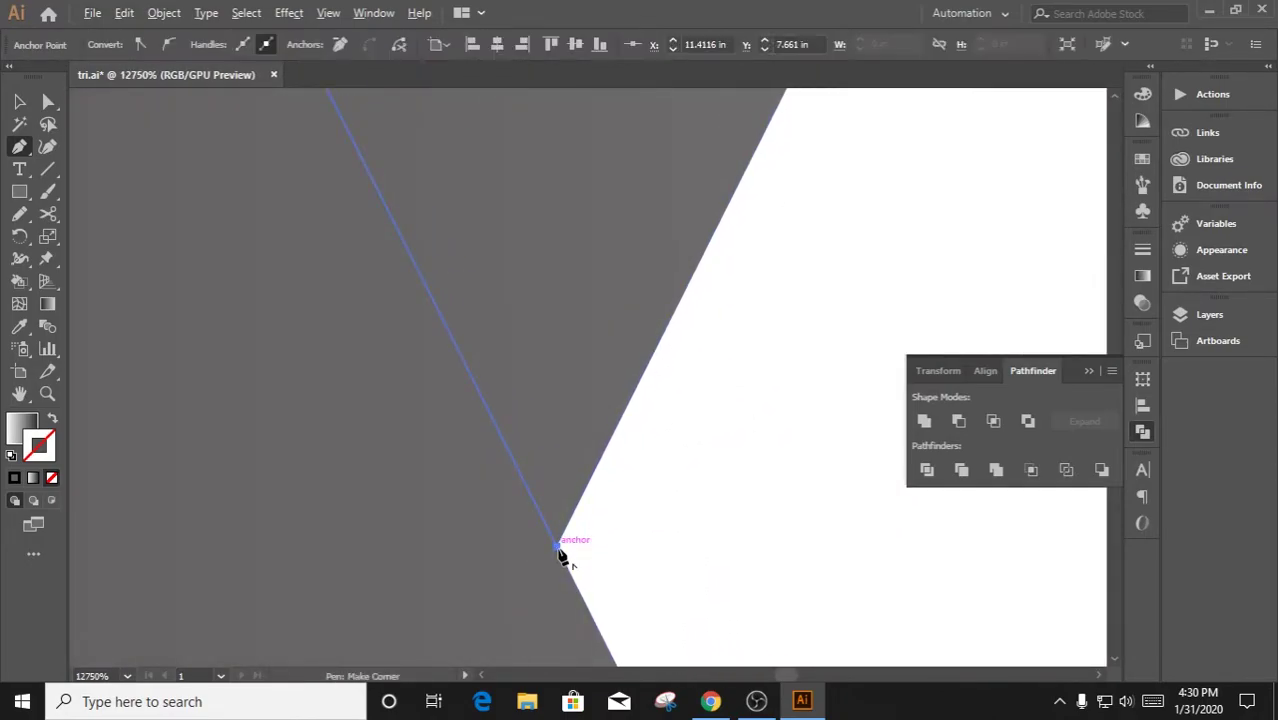
Add the diamond's corner at the triangles' vertex and close the path at the crossing
scroll(562, 557, down, 8)
scroll(585, 465, up, 2)
click(508, 537)
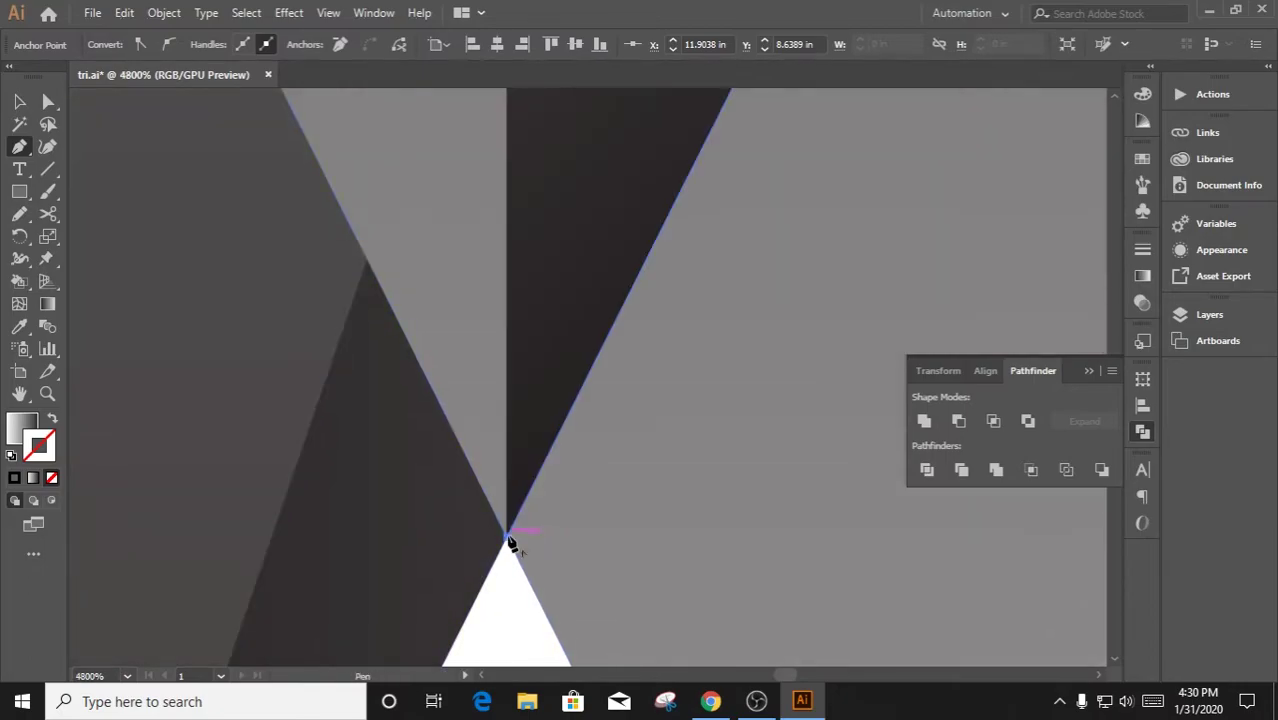
scroll(508, 537, down, 3)
scroll(434, 427, up, 10)
scroll(422, 400, up, 2)
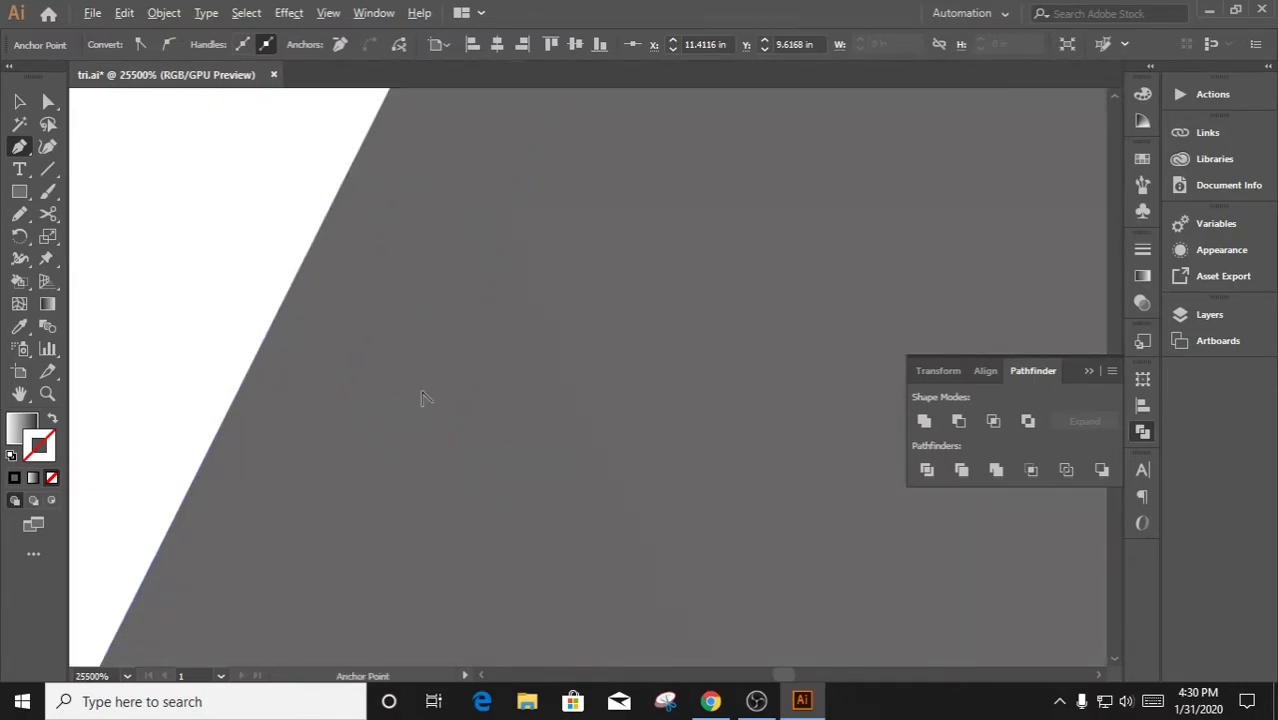
scroll(435, 395, down, 2)
scroll(564, 285, up, 2)
drag(633, 507, 690, 422)
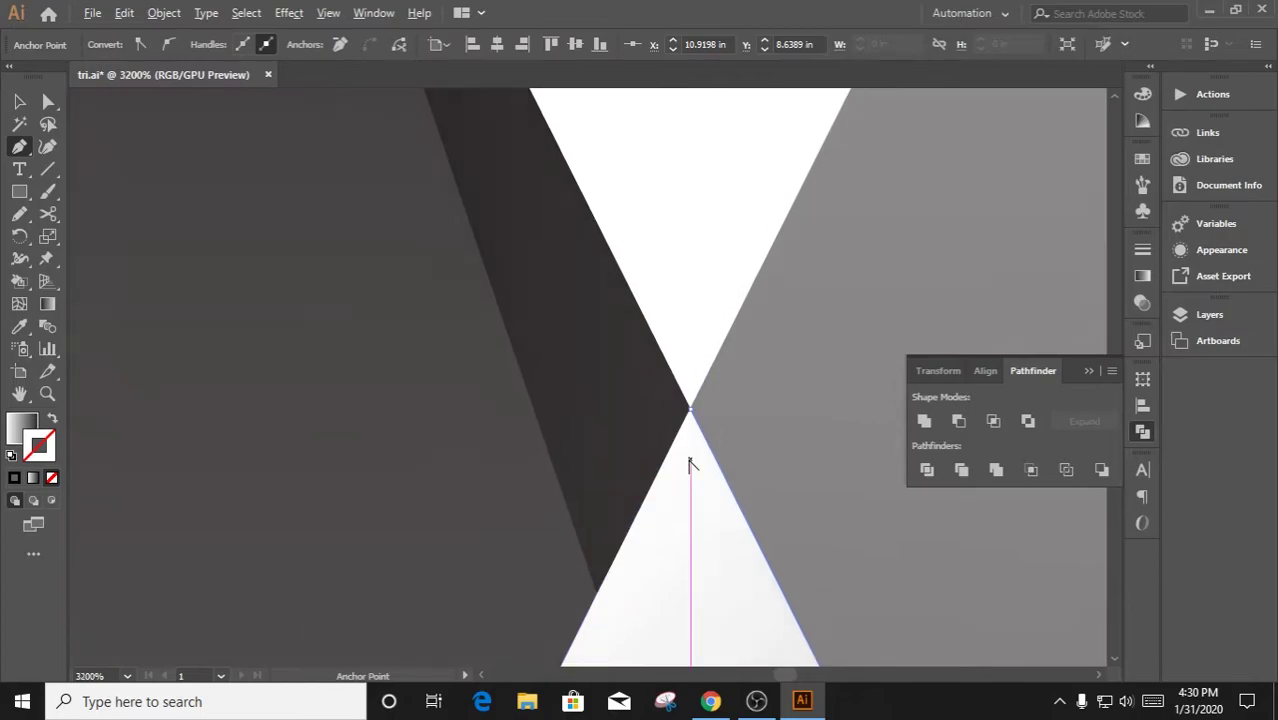
scroll(500, 543, up, 1)
click(500, 543)
scroll(500, 543, down, 10)
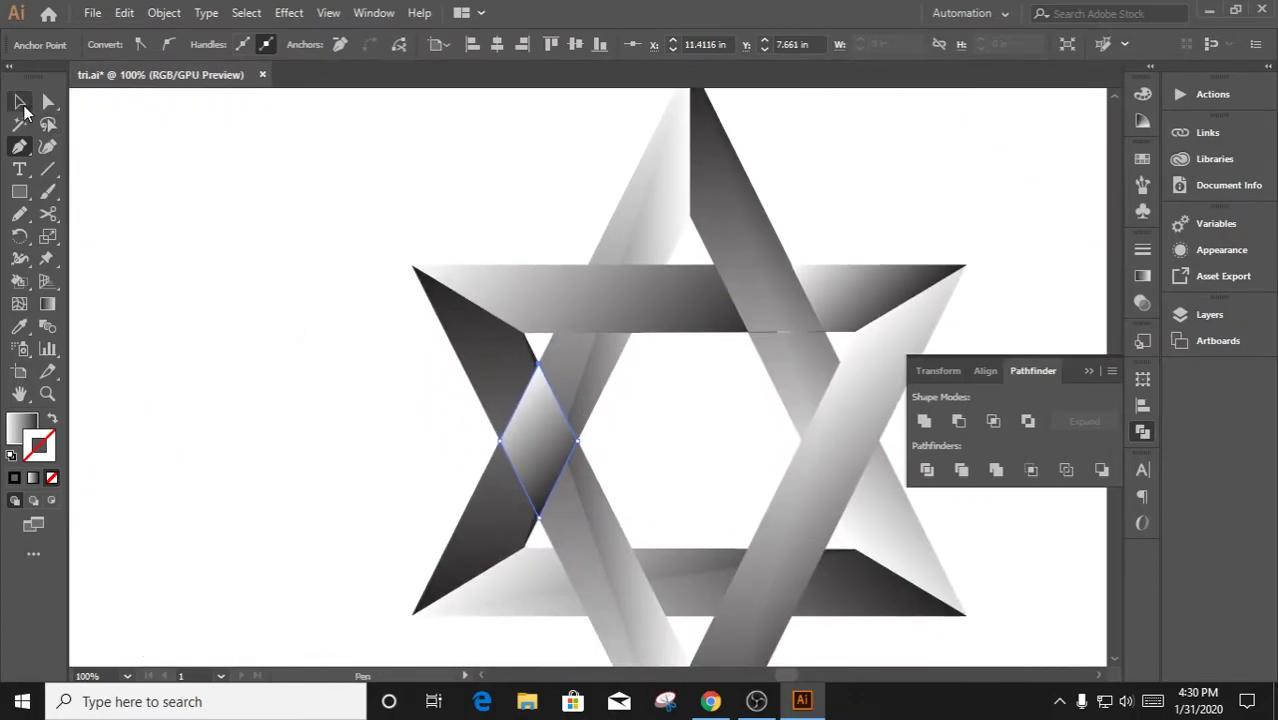
Select the star group and ungroup its pieces
click(21, 103)
click(626, 411)
click(603, 458)
scroll(573, 357, up, 1)
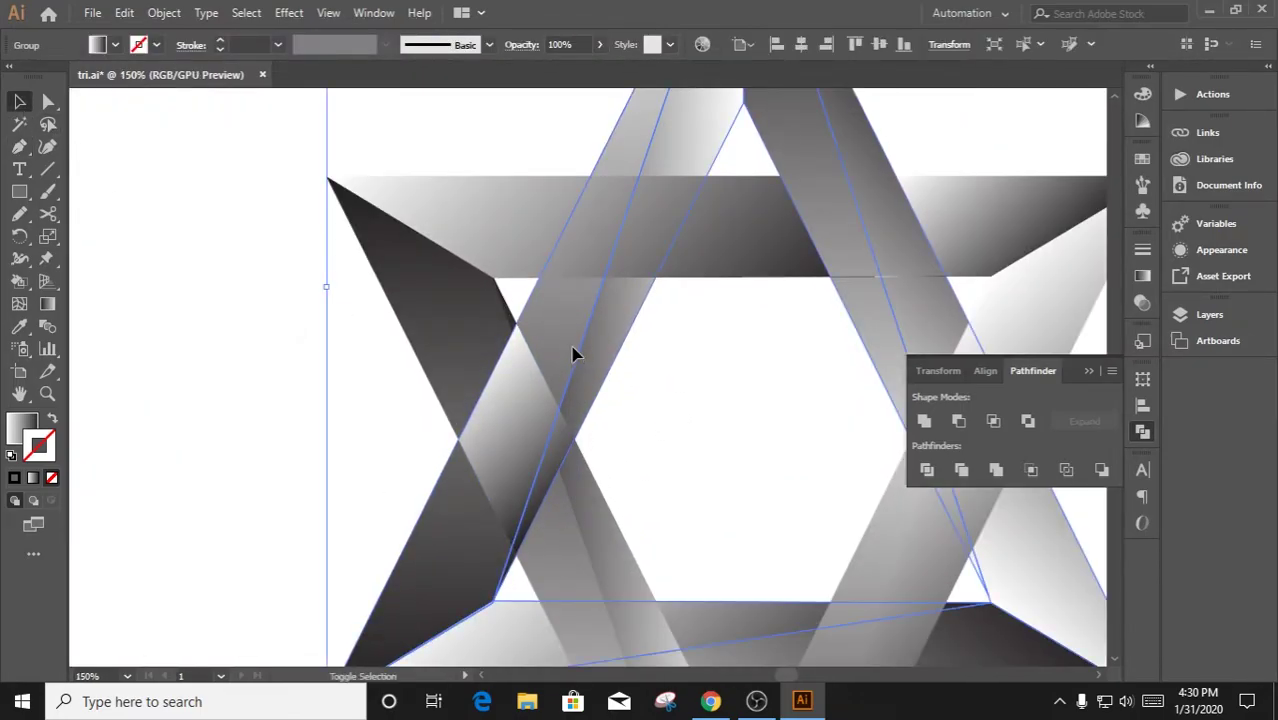
right_click(584, 356)
click(640, 511)
Try selecting the diamond together with the band beneath it, then clear the selection
right_click(594, 316)
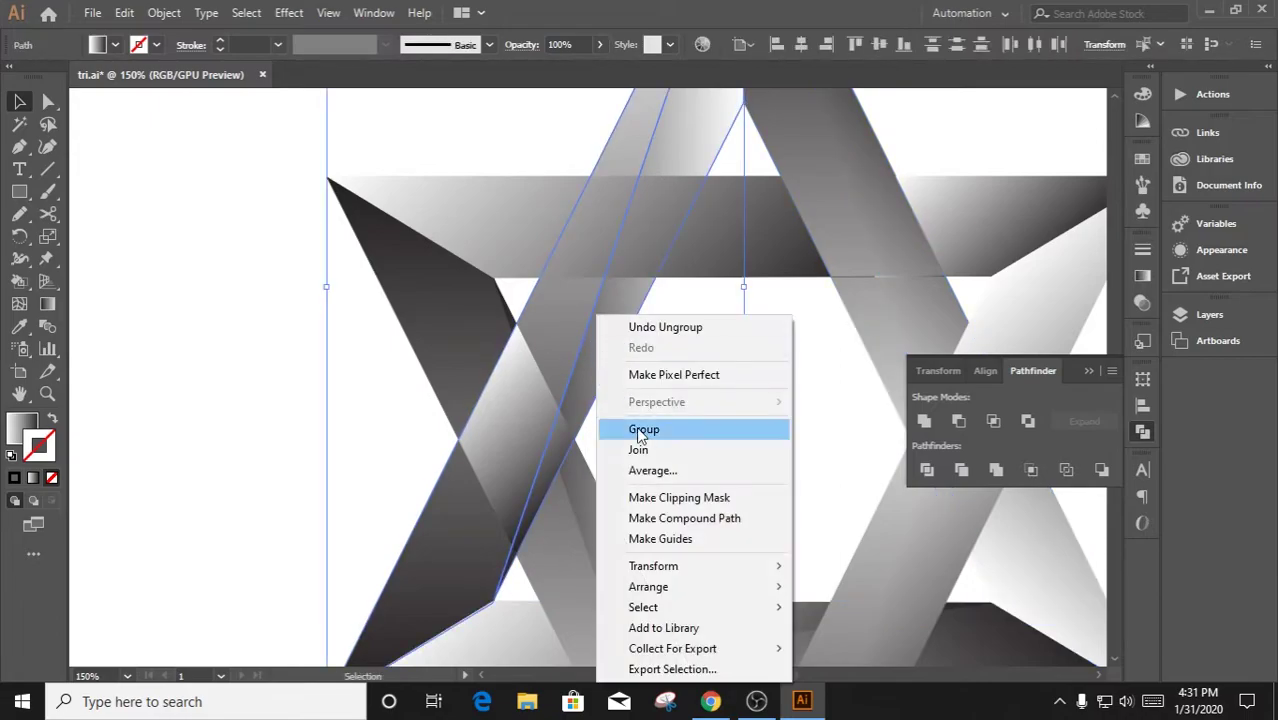
click(586, 432)
click(528, 442)
click(571, 340)
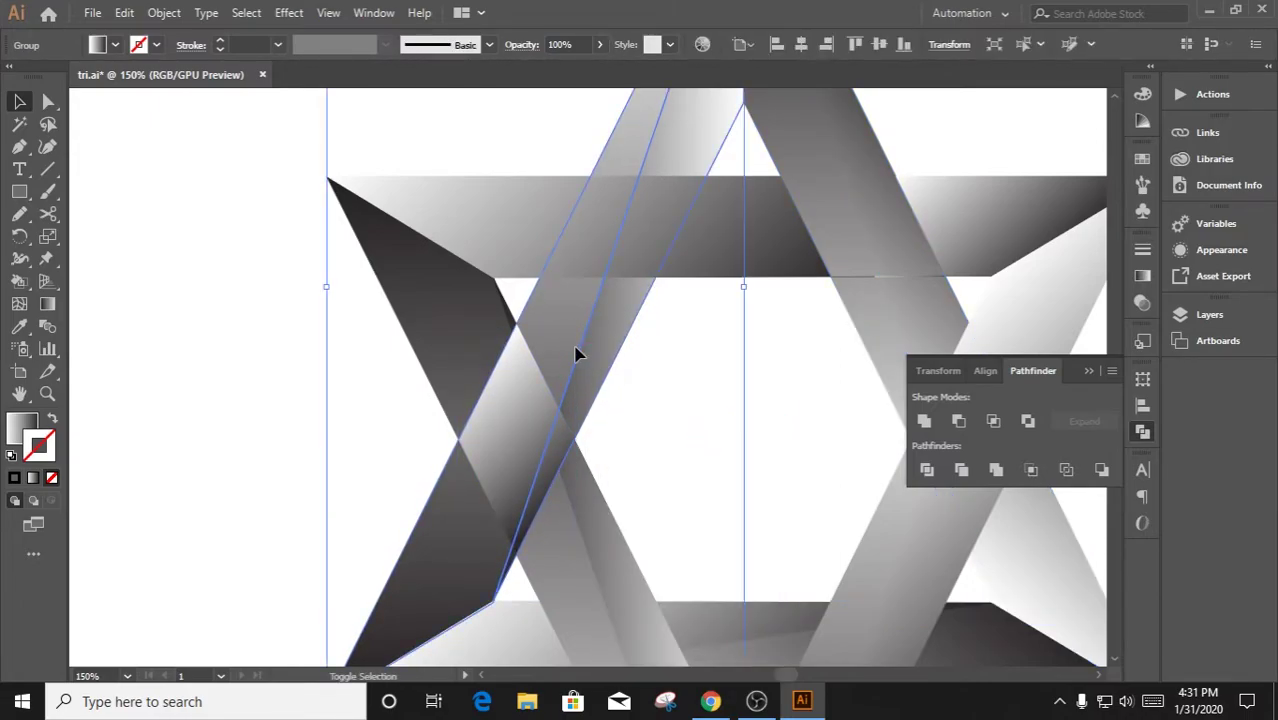
right_click(579, 357)
click(585, 362)
click(1033, 421)
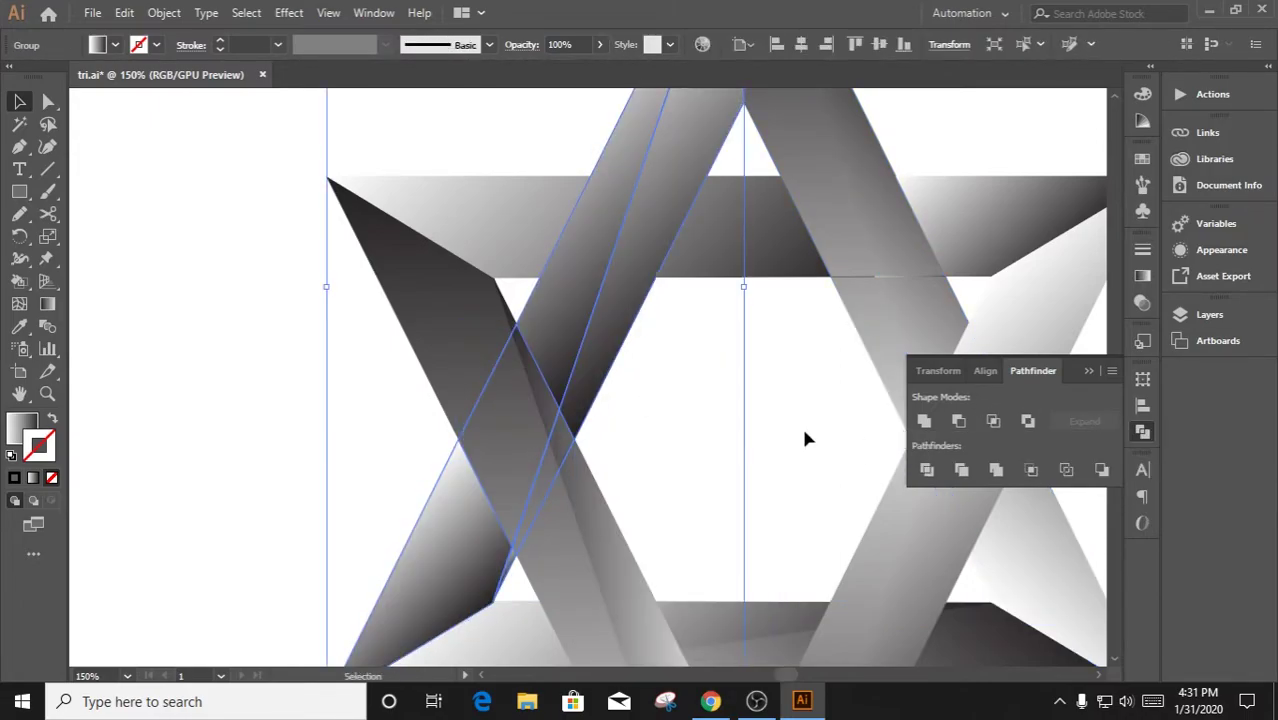
click(675, 495)
Select the diamond with the left diagonal band and subtract it using Pathfinder Minus Front
scroll(620, 435, up, 1)
scroll(623, 324, up, 1)
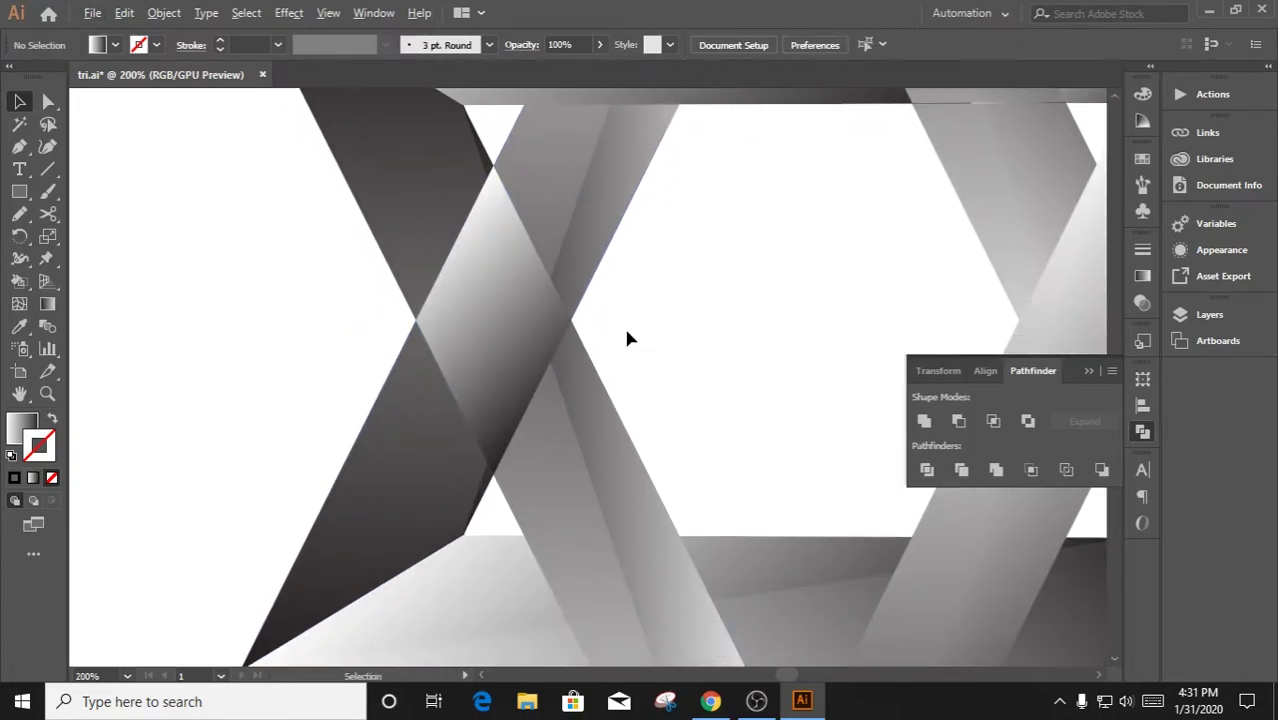
click(565, 308)
click(518, 250)
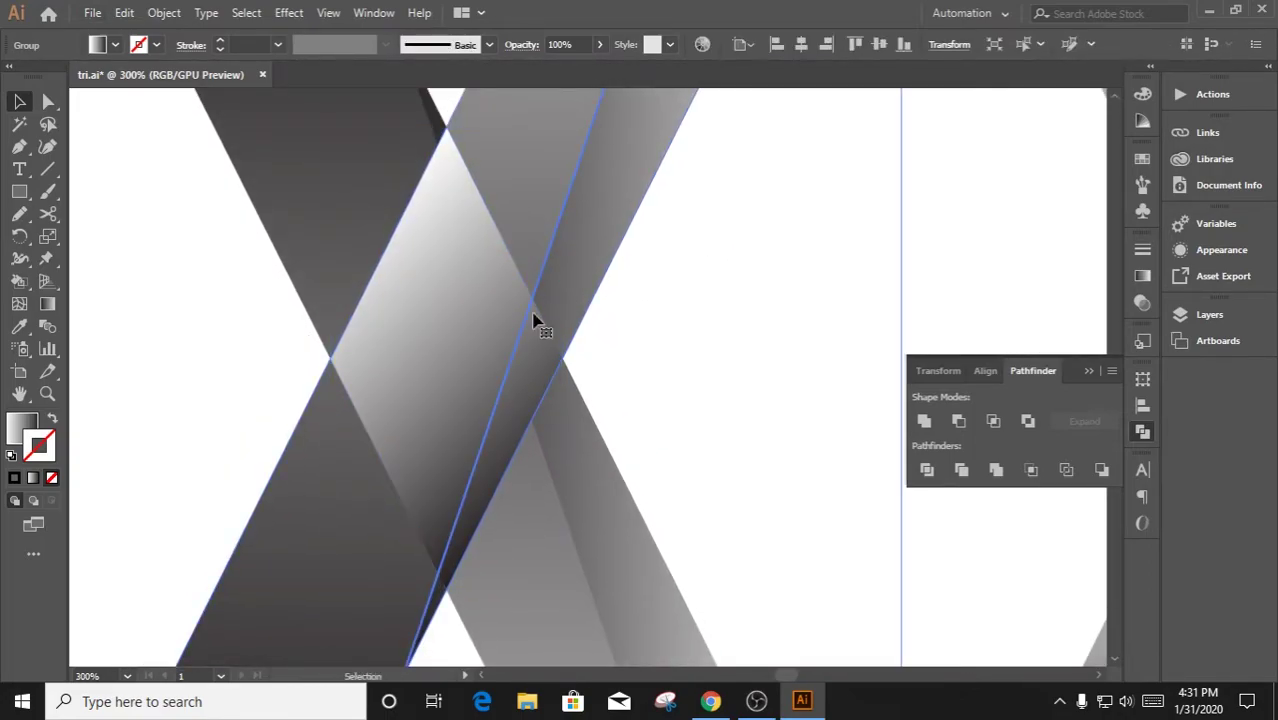
scroll(533, 321, down, 3)
scroll(540, 392, down, 1)
scroll(540, 392, up, 1)
click(622, 388)
click(476, 345)
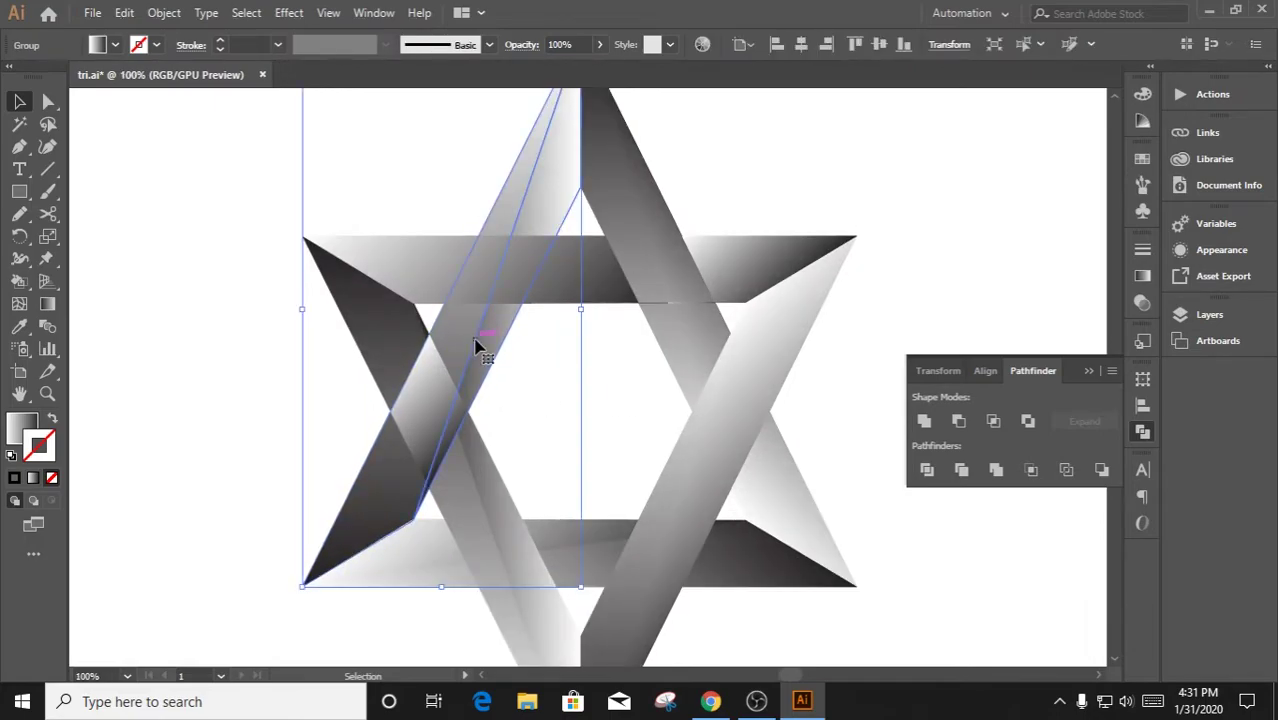
click(962, 430)
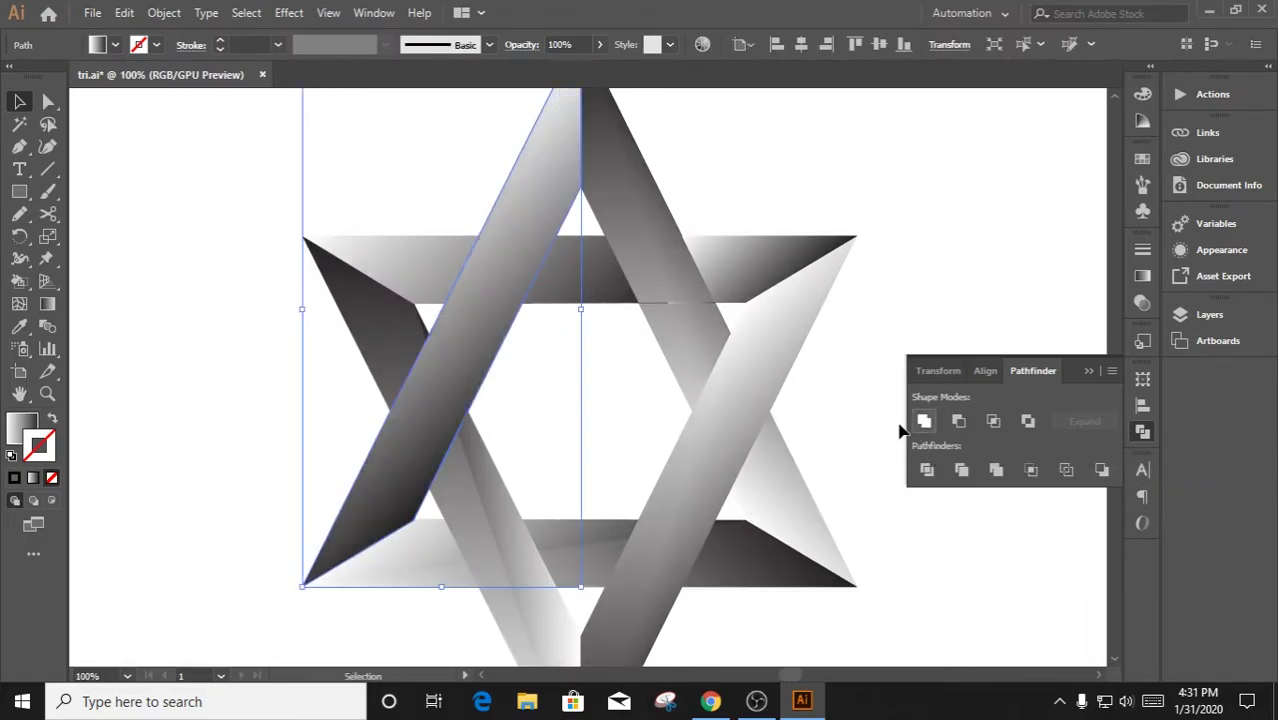
click(593, 416)
scroll(569, 507, up, 1)
drag(569, 507, 588, 569)
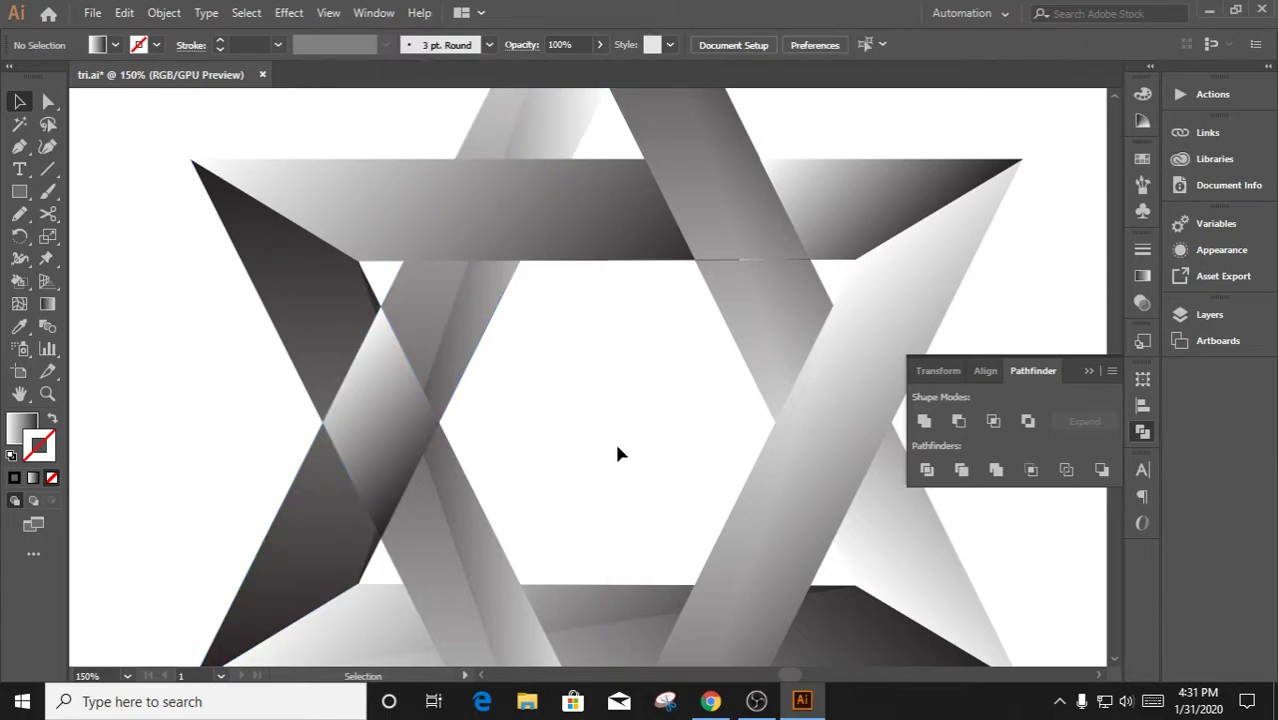
scroll(362, 420, up, 1)
click(317, 334)
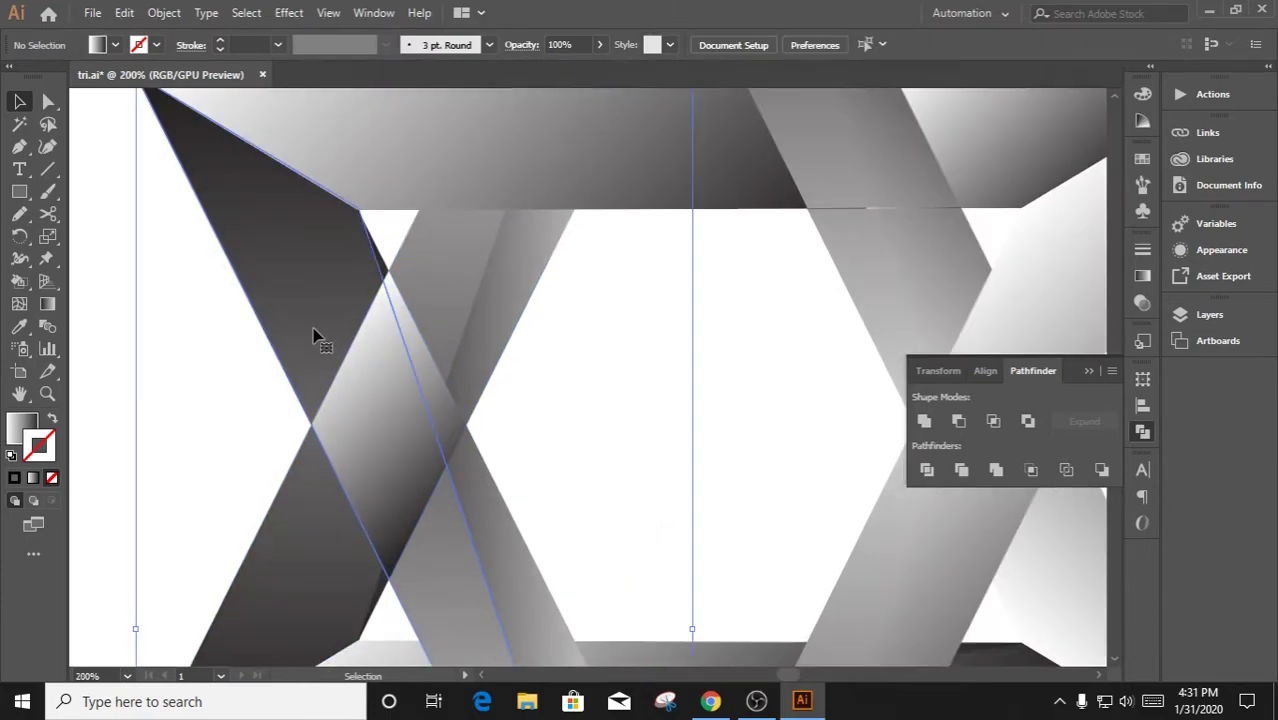
right_click(505, 566)
click(567, 436)
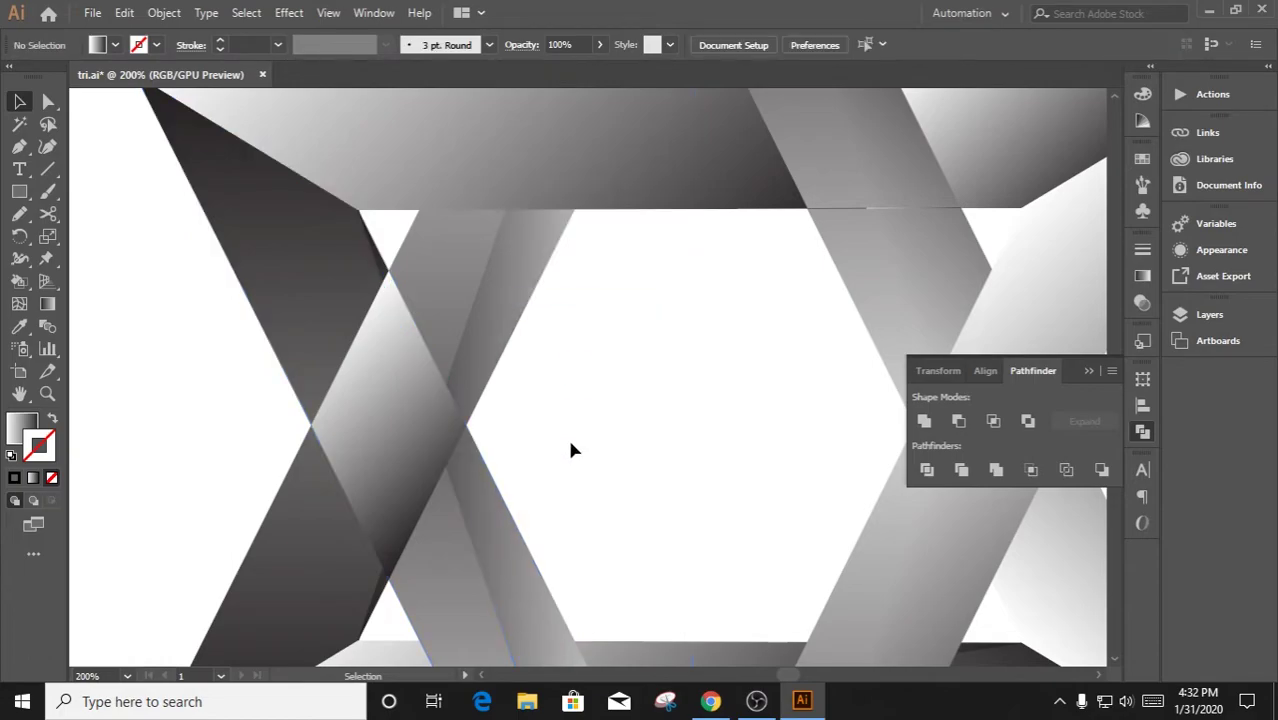
click(419, 437)
shift+click(489, 570)
click(571, 414)
scroll(354, 371, up, 1)
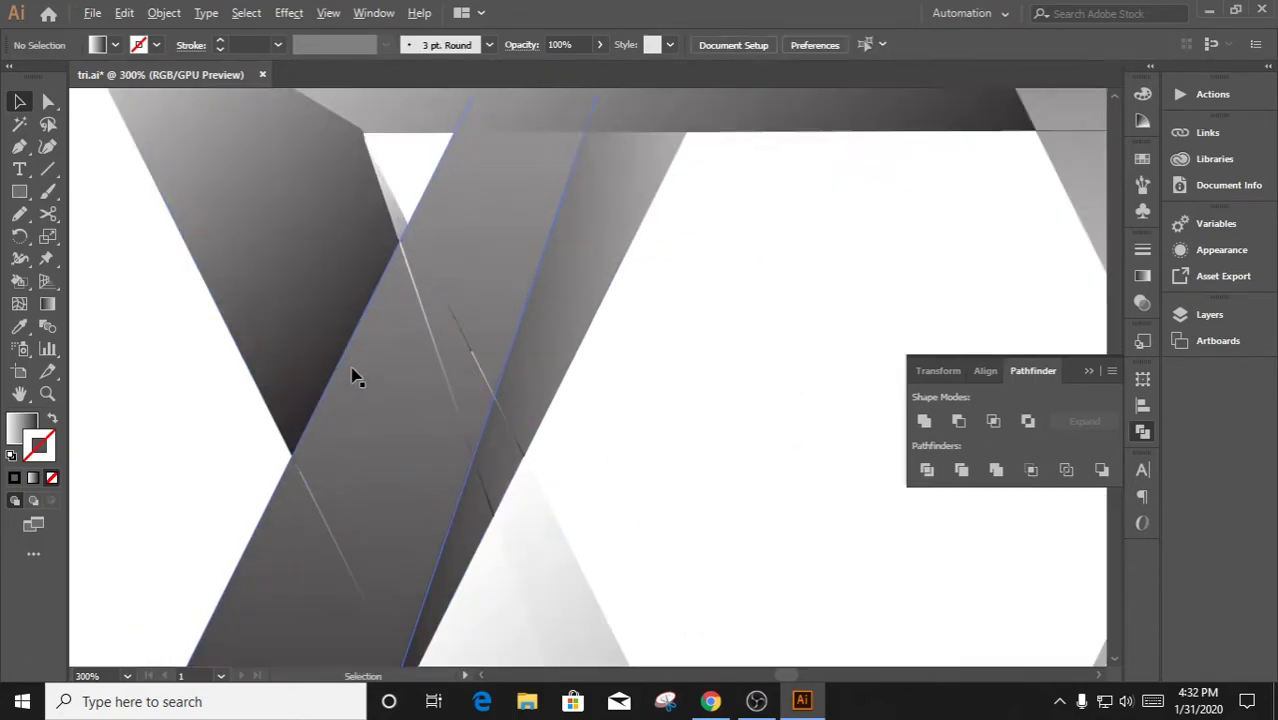
scroll(399, 331, up, 1)
scroll(500, 318, up, 1)
scroll(505, 320, down, 1)
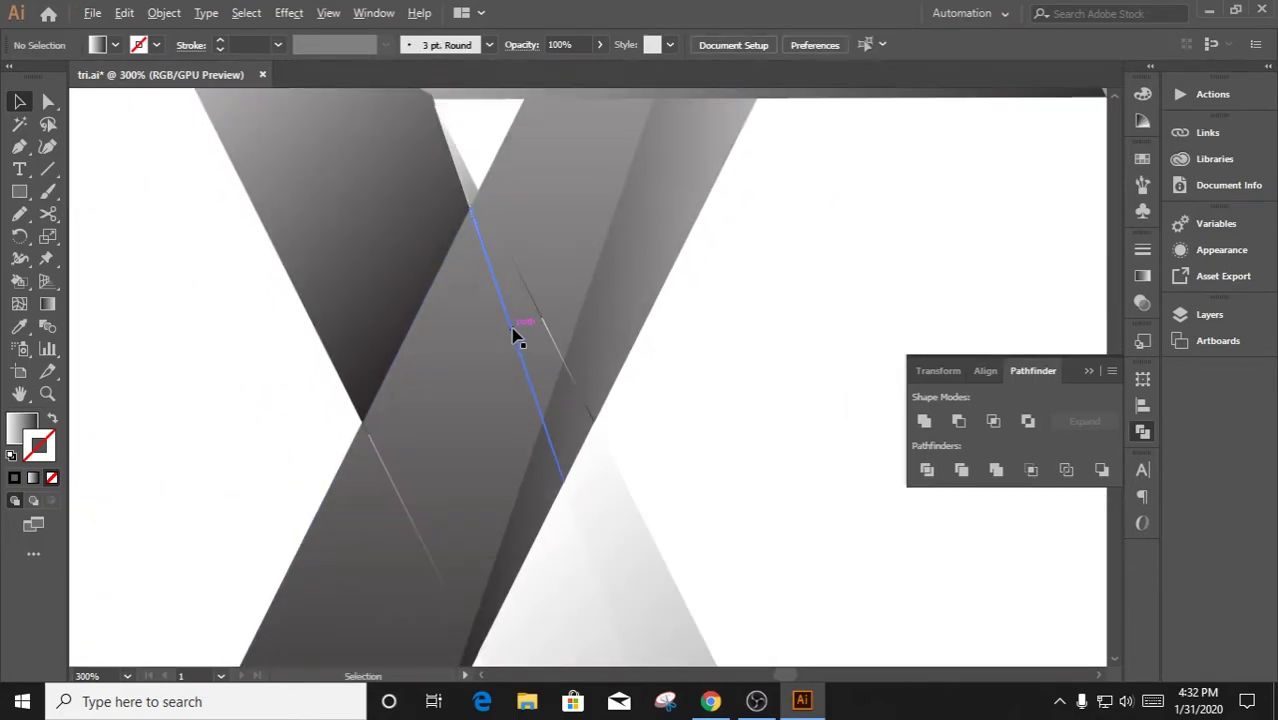
scroll(513, 334, down, 2)
scroll(507, 422, up, 1)
scroll(597, 337, down, 1)
scroll(516, 548, down, 1)
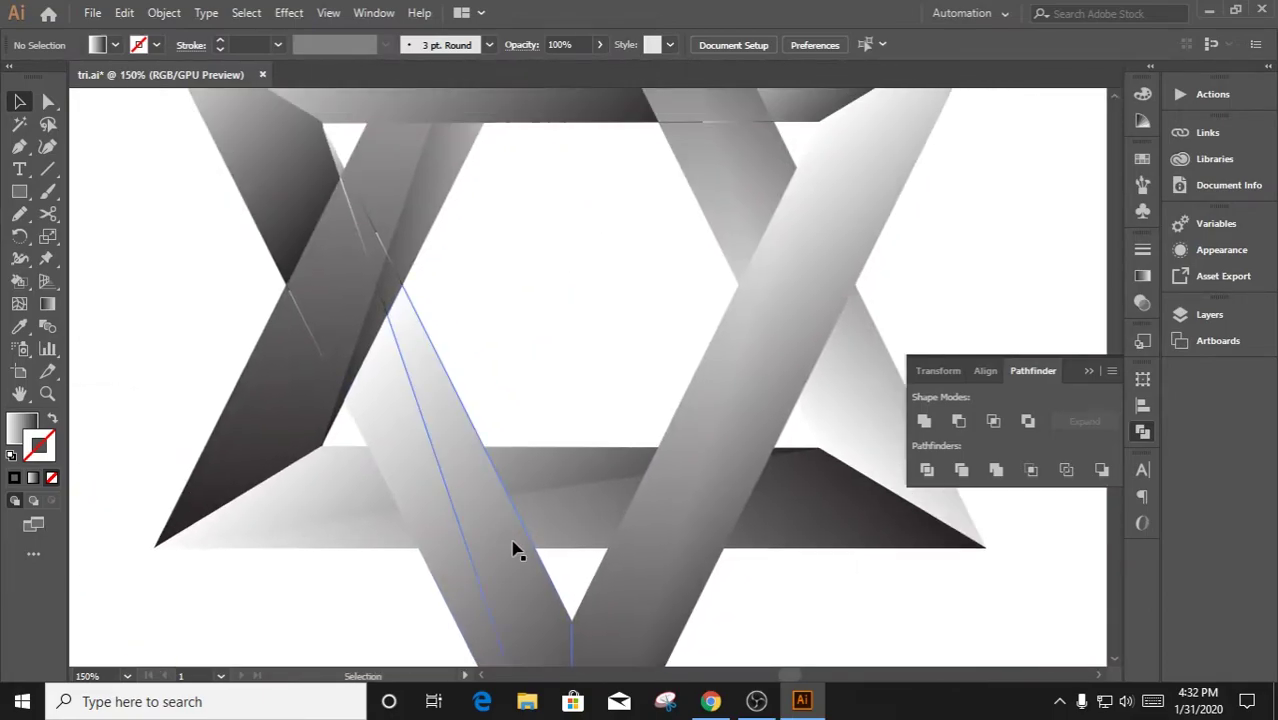
scroll(565, 402, down, 1)
drag(514, 413, 507, 488)
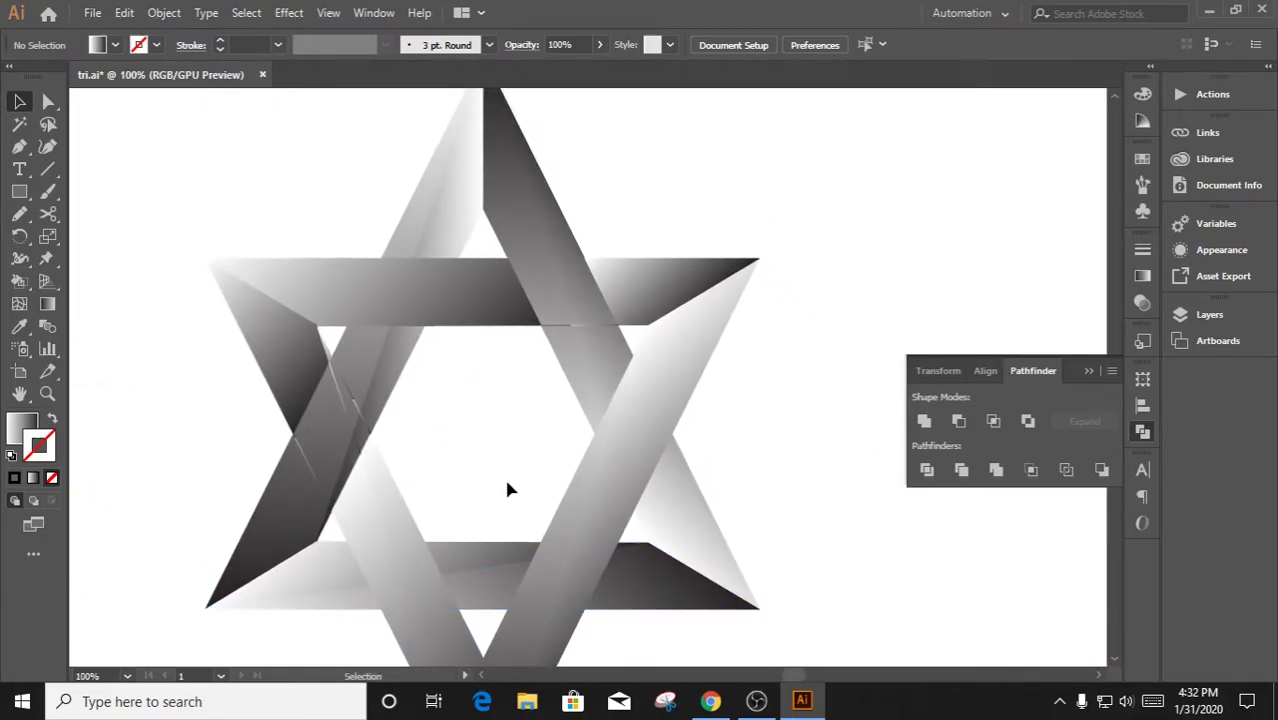
scroll(446, 576, up, 1)
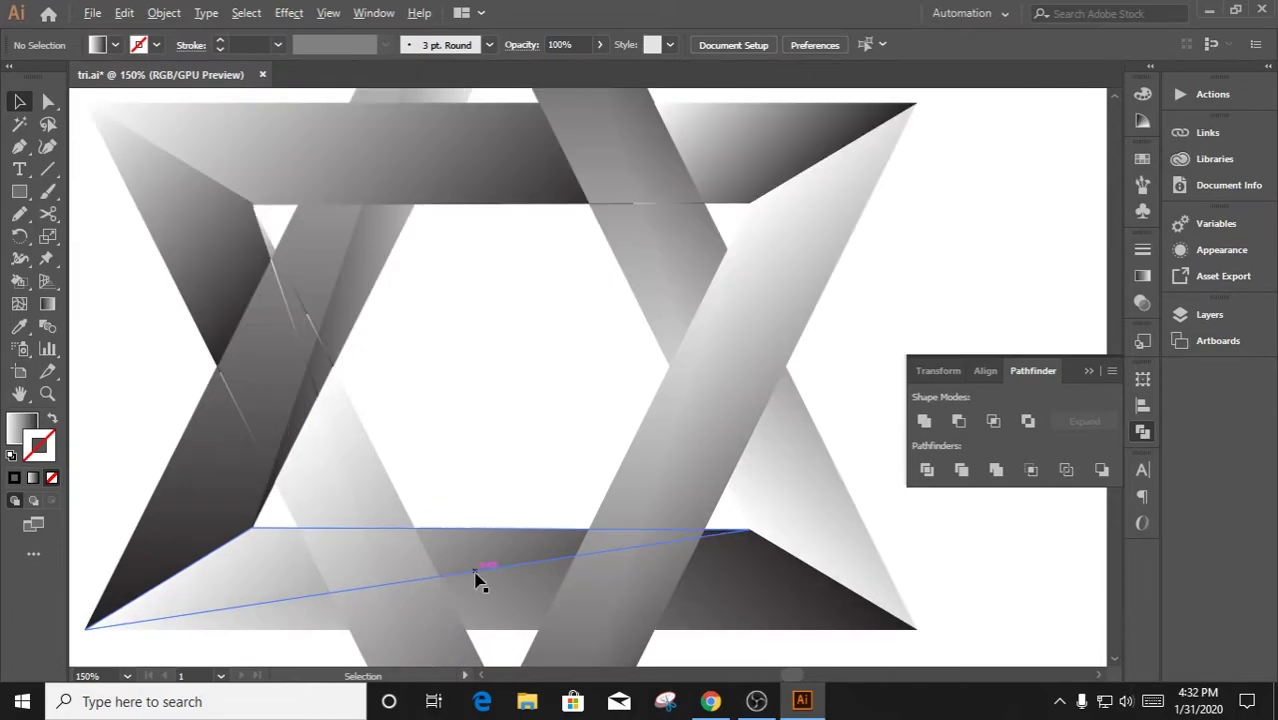
scroll(476, 580, up, 1)
mouse_move(471, 576)
mouse_down()
mouse_move(471, 394)
mouse_move(535, 413)
mouse_up()
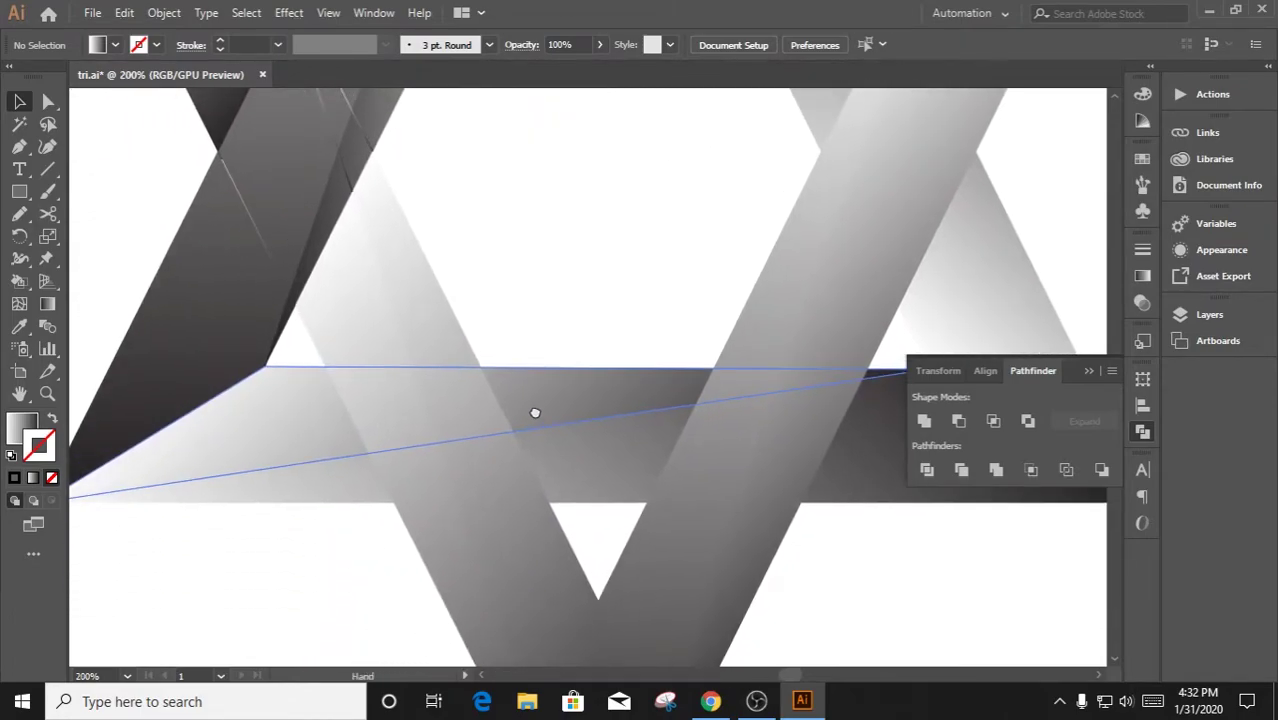
scroll(542, 416, down, 2)
scroll(624, 476, up, 1)
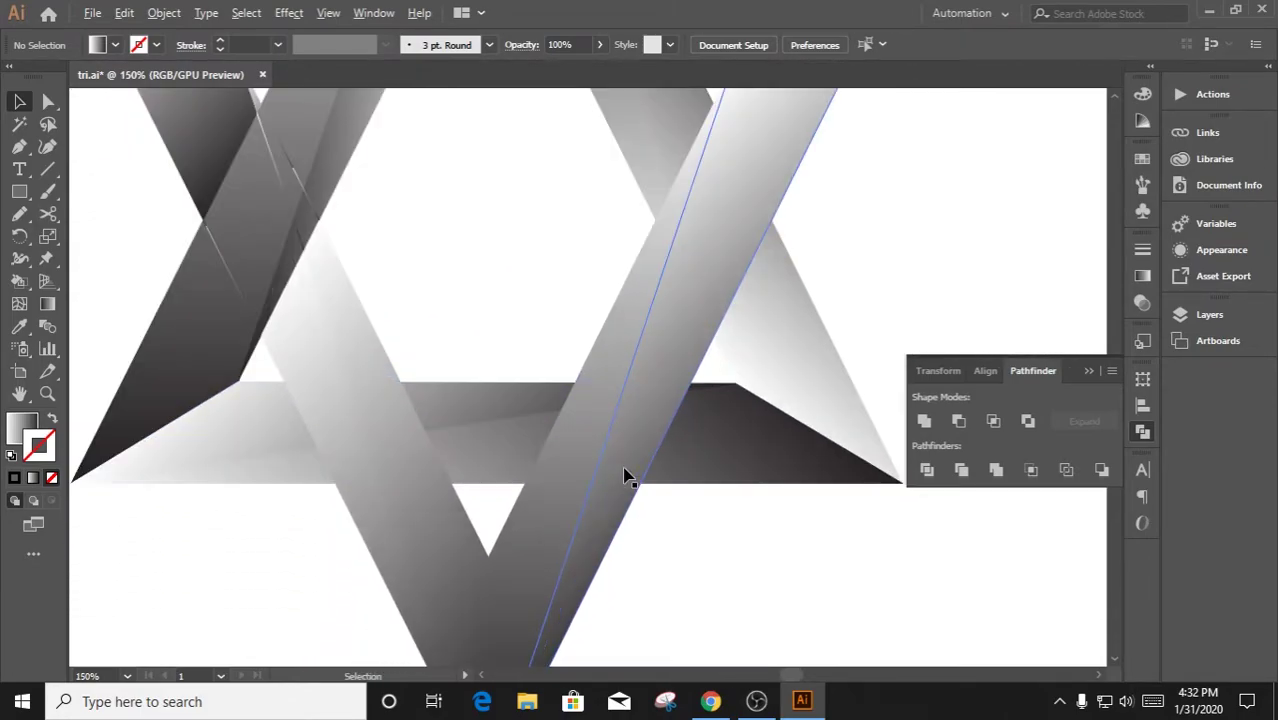
click(645, 400)
right_click(668, 320)
scroll(590, 388, up, 1)
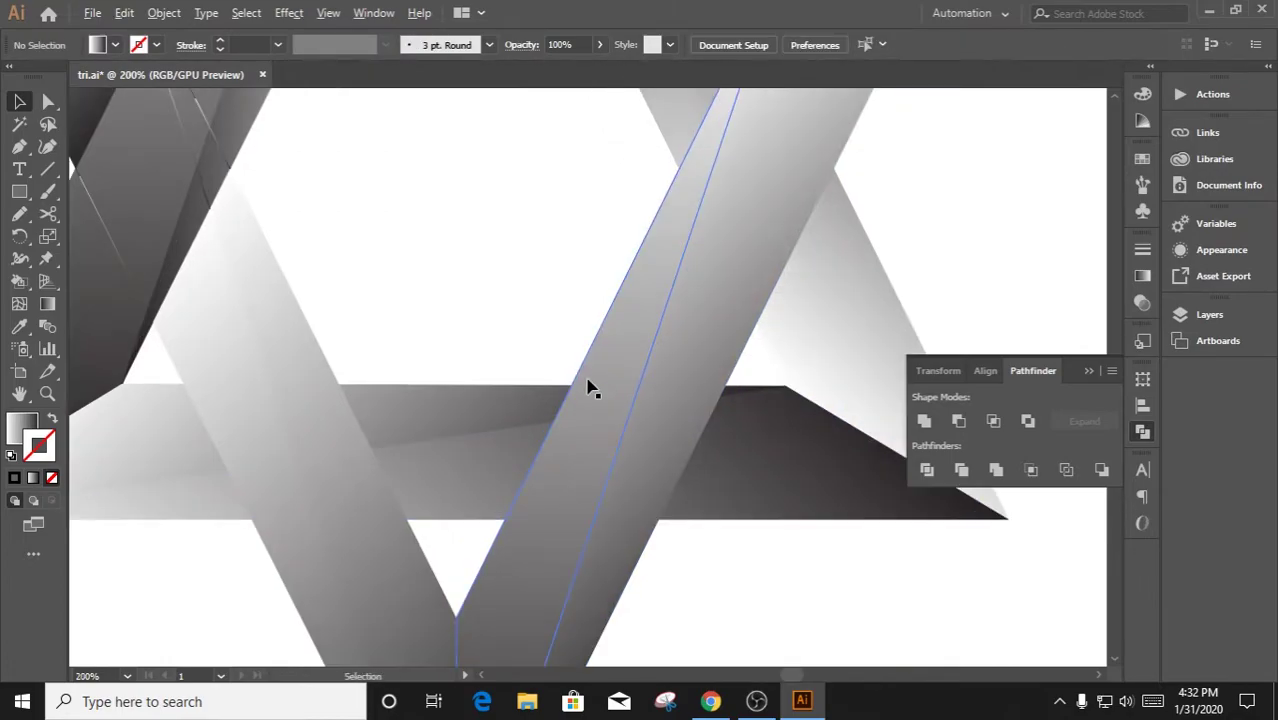
scroll(612, 424, down, 2)
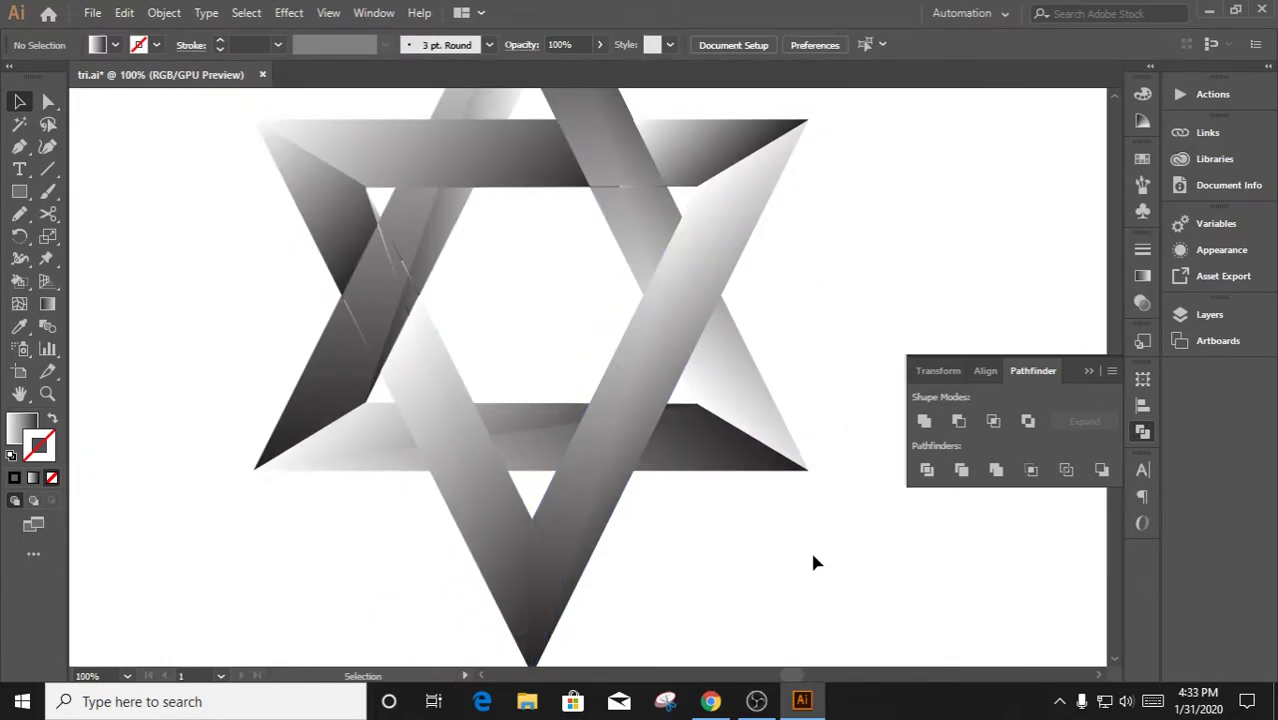
scroll(545, 327, up, 1)
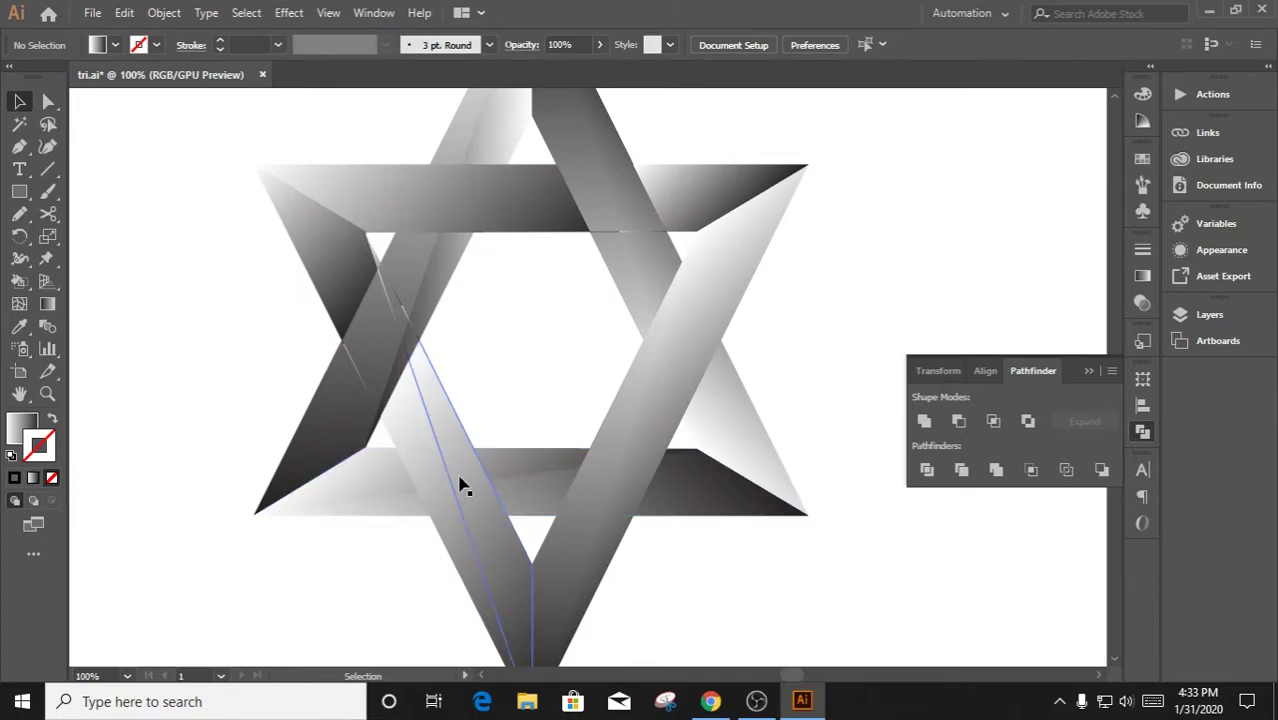
scroll(460, 486, up, 3)
Draw a closed four-corner parallelogram with the Pen tool over the diagonal and lower band crossing
key(p)
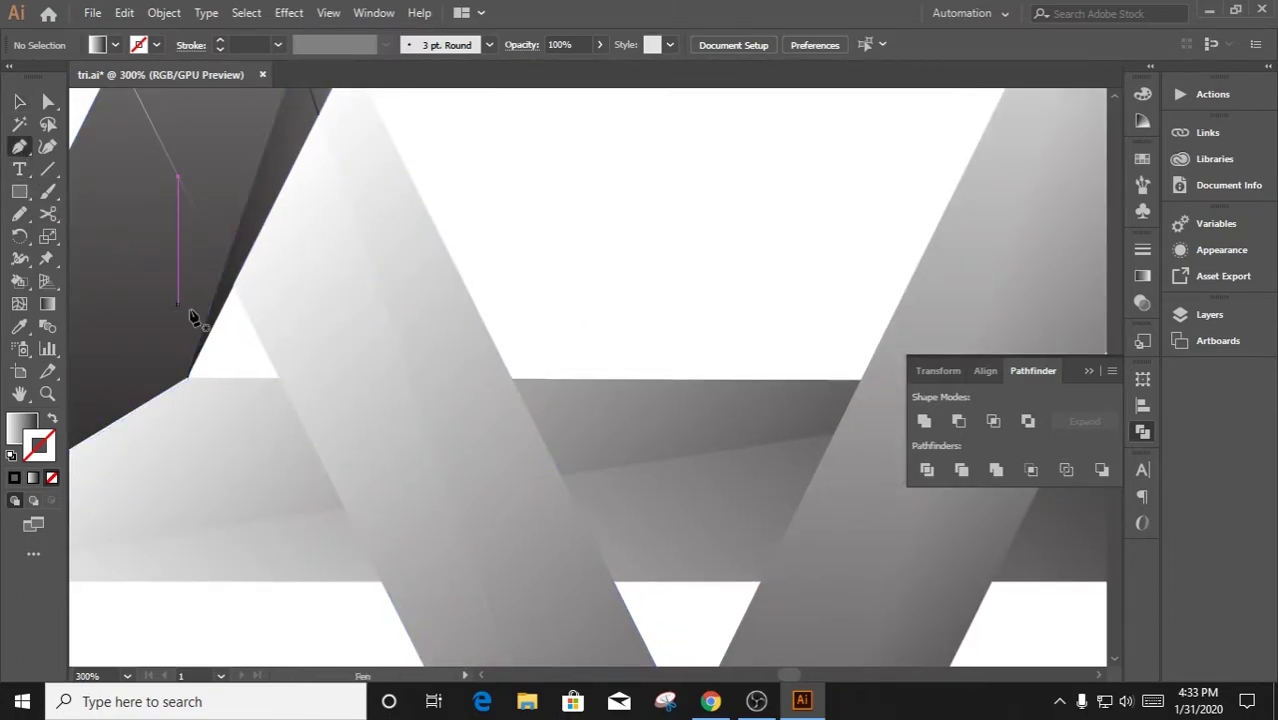
scroll(268, 396, up, 3)
scroll(290, 410, up, 2)
scroll(280, 412, up, 2)
click(280, 412)
scroll(500, 458, down, 5)
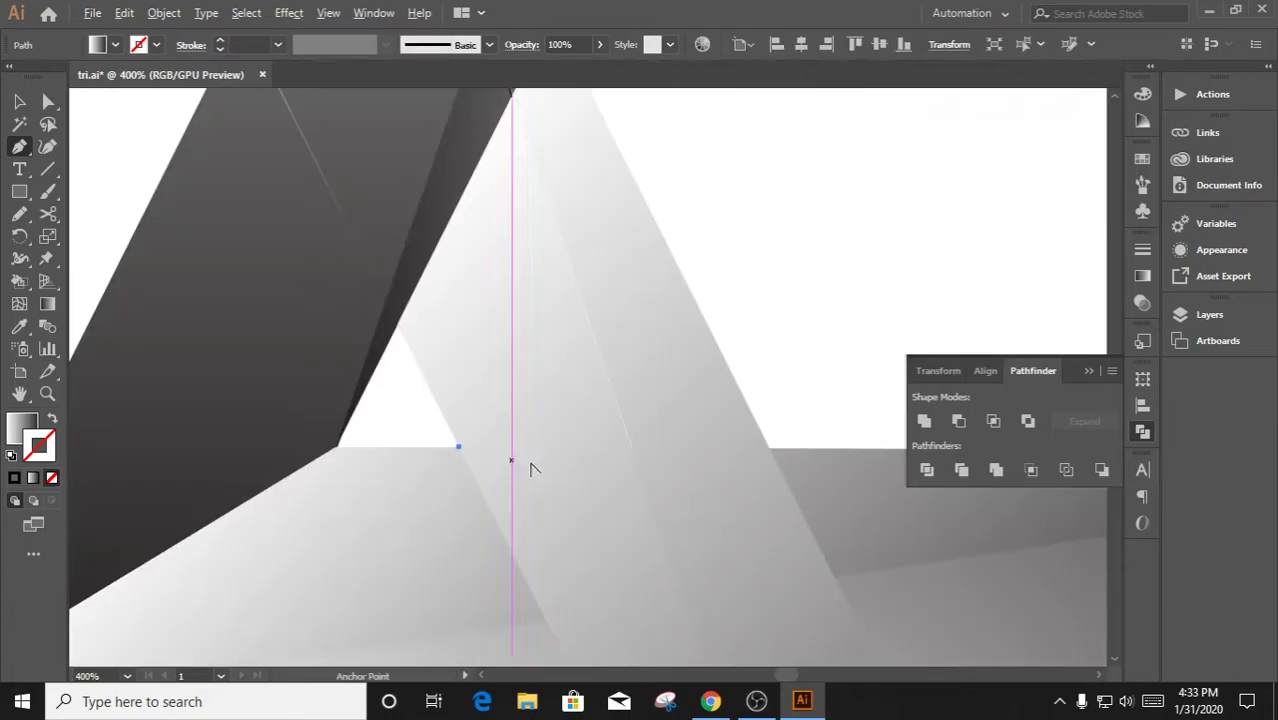
scroll(783, 458, up, 4)
click(713, 502)
scroll(790, 571, down, 4)
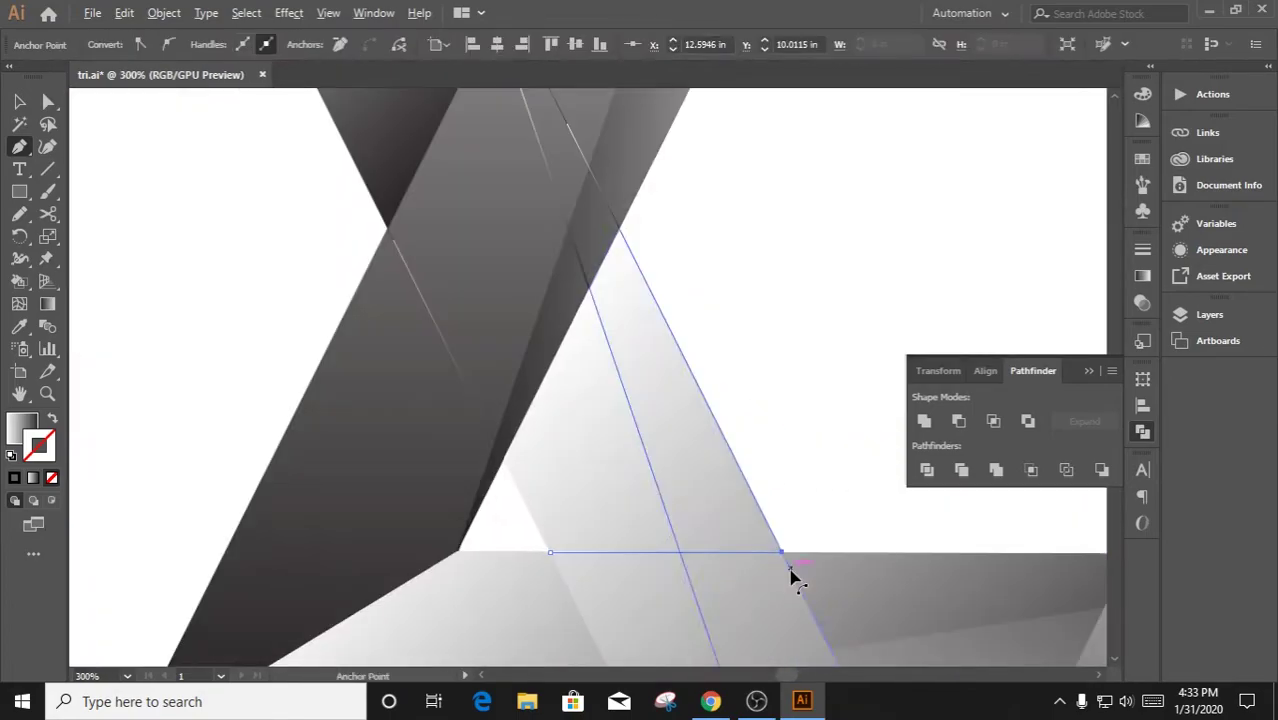
scroll(790, 571, down, 1)
scroll(614, 388, up, 4)
click(613, 357)
scroll(600, 365, down, 4)
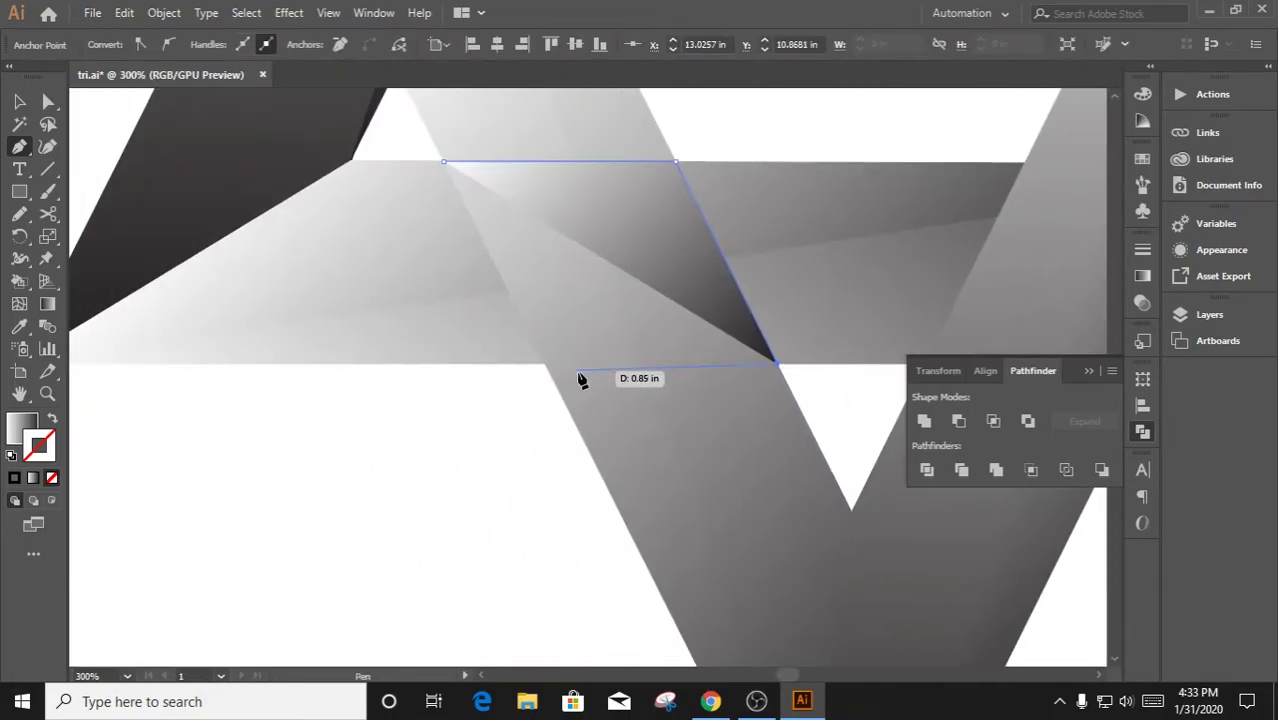
scroll(581, 413, up, 4)
click(580, 411)
scroll(570, 408, down, 4)
scroll(545, 573, up, 5)
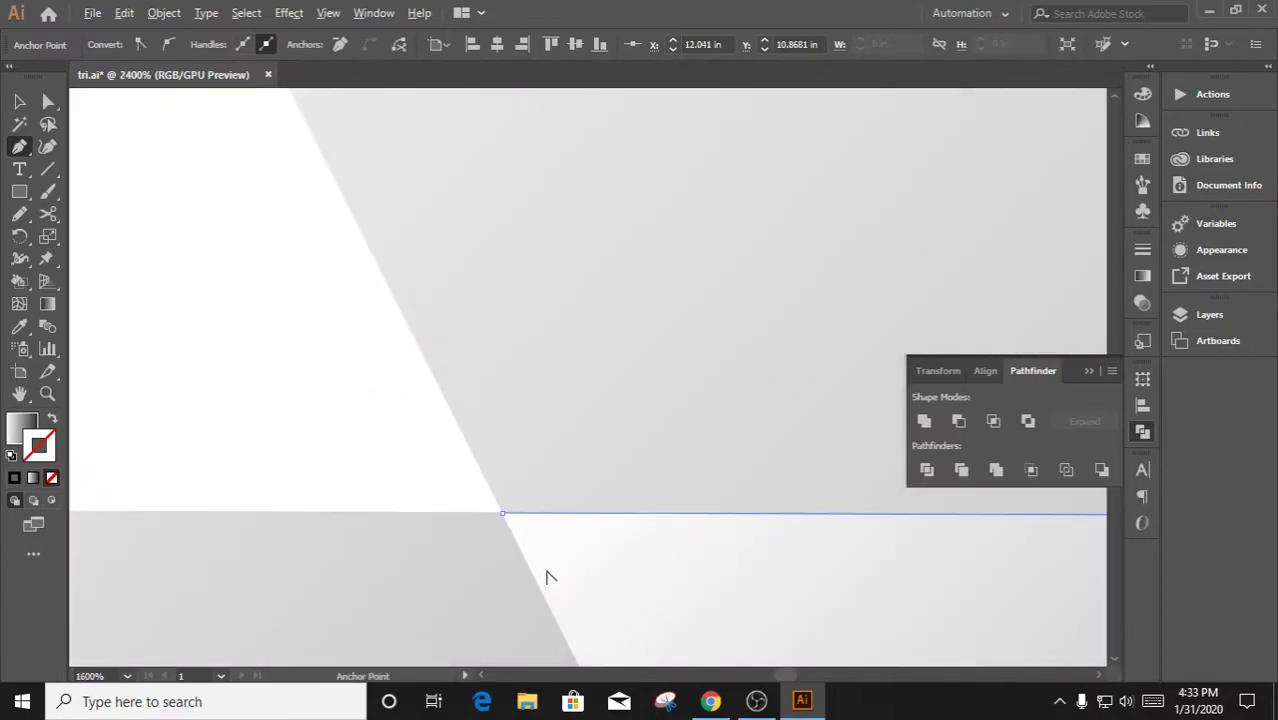
scroll(503, 458, up, 2)
scroll(614, 381, down, 8)
scroll(590, 440, down, 2)
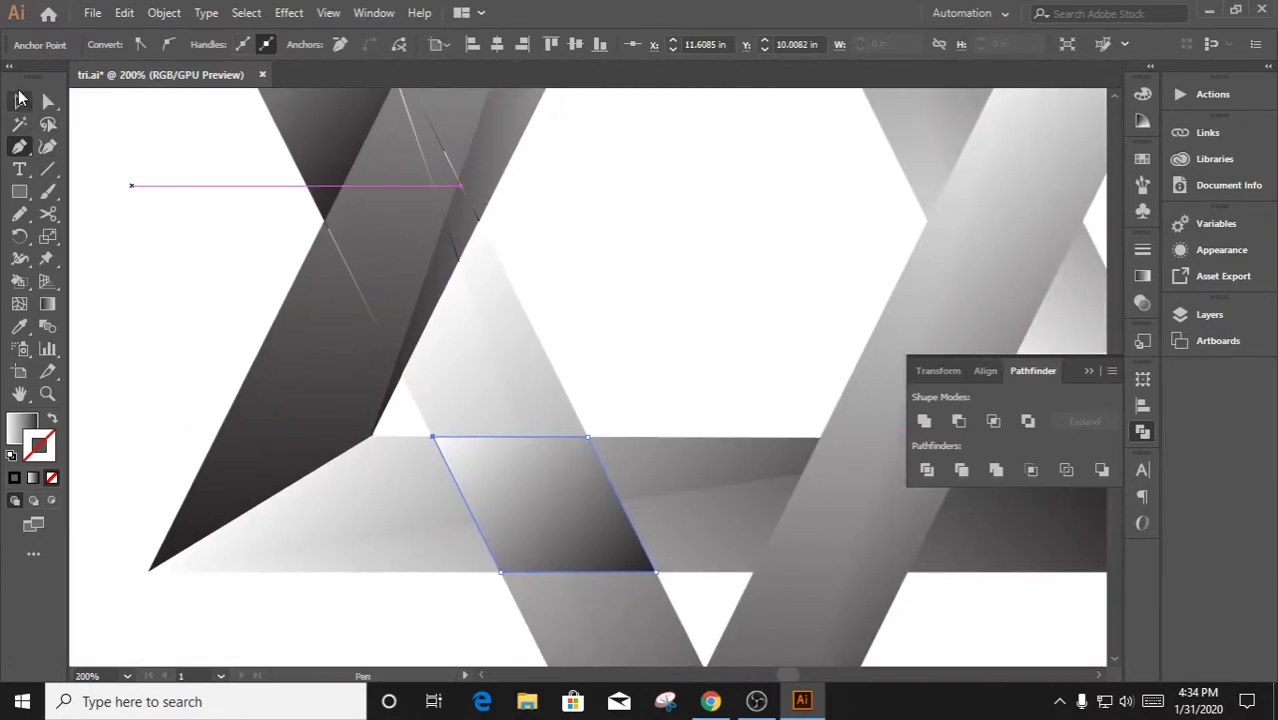
Select the patch together with the lower band and unite them in Pathfinder
shift+click(676, 499)
right_click(676, 499)
click(731, 242)
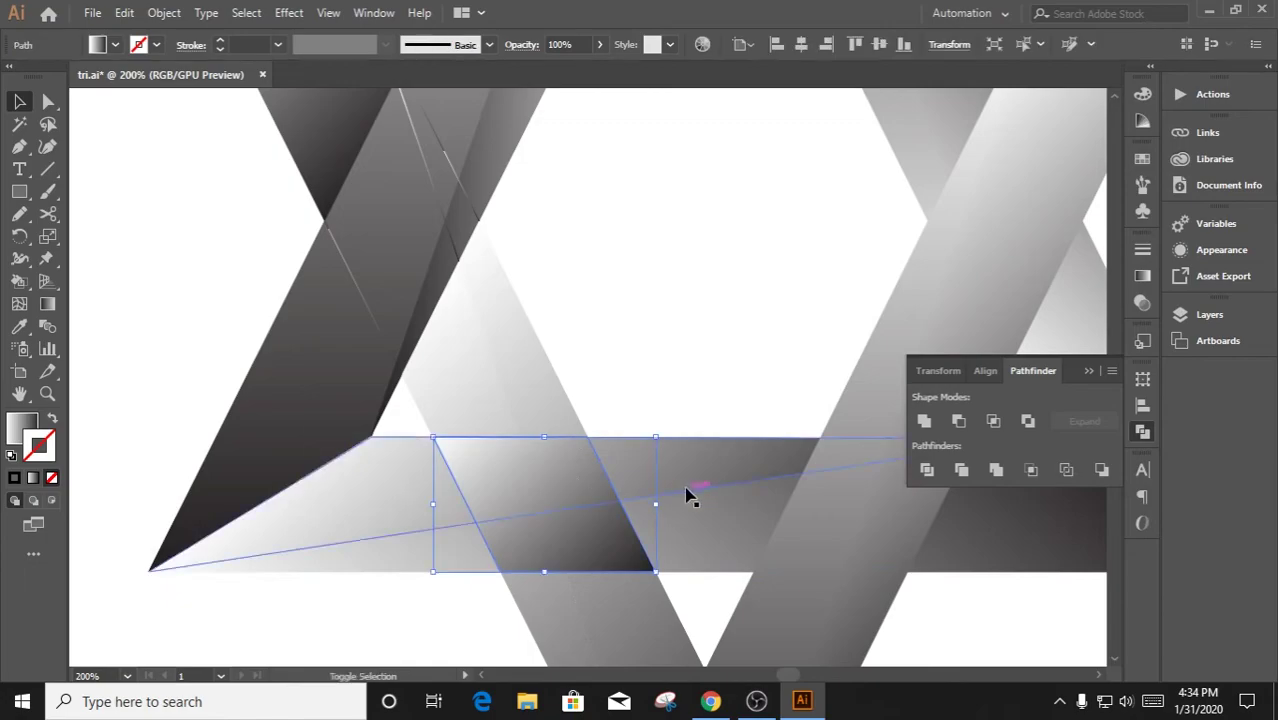
click(1028, 421)
click(686, 405)
scroll(686, 405, down, 4)
Zoom in and inspect the dark band paths and the thin sliver at the crossing
scroll(530, 371, up, 2)
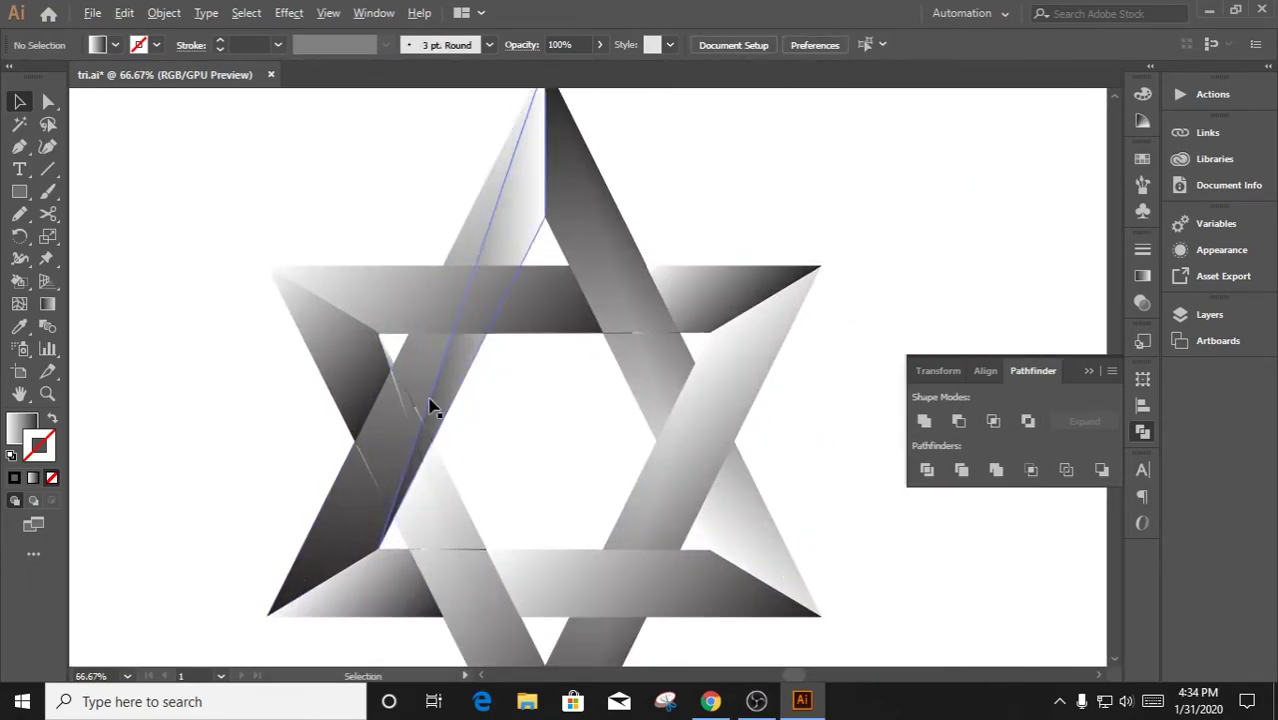
scroll(449, 556, up, 2)
scroll(449, 556, up, 2)
scroll(456, 451, up, 1)
click(362, 365)
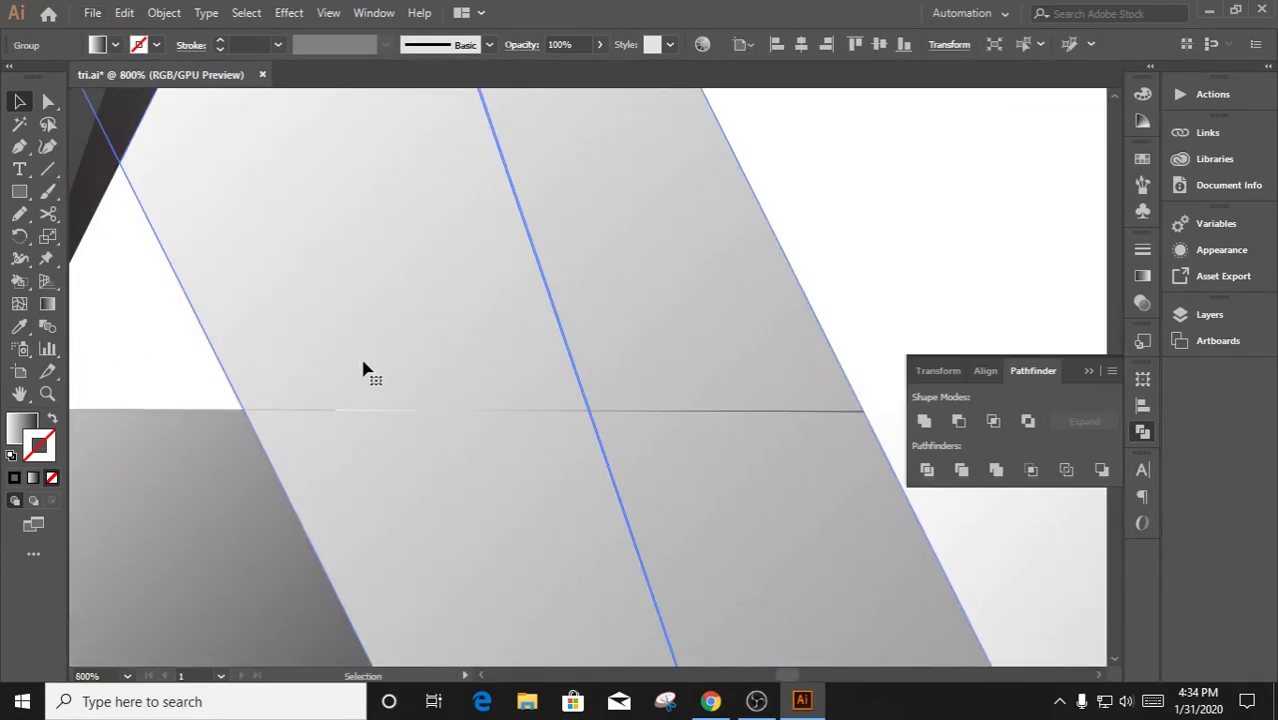
click(50, 104)
scroll(340, 415, up, 1)
scroll(339, 405, down, 2)
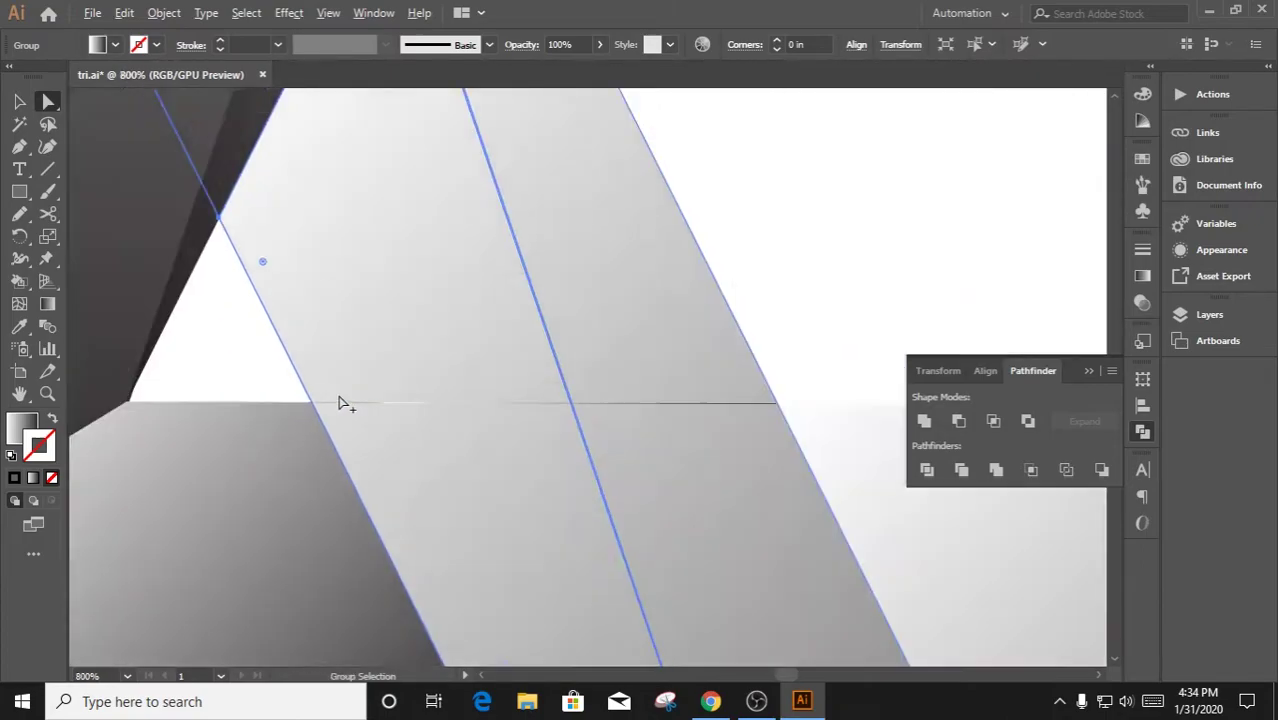
scroll(339, 405, down, 2)
click(492, 365)
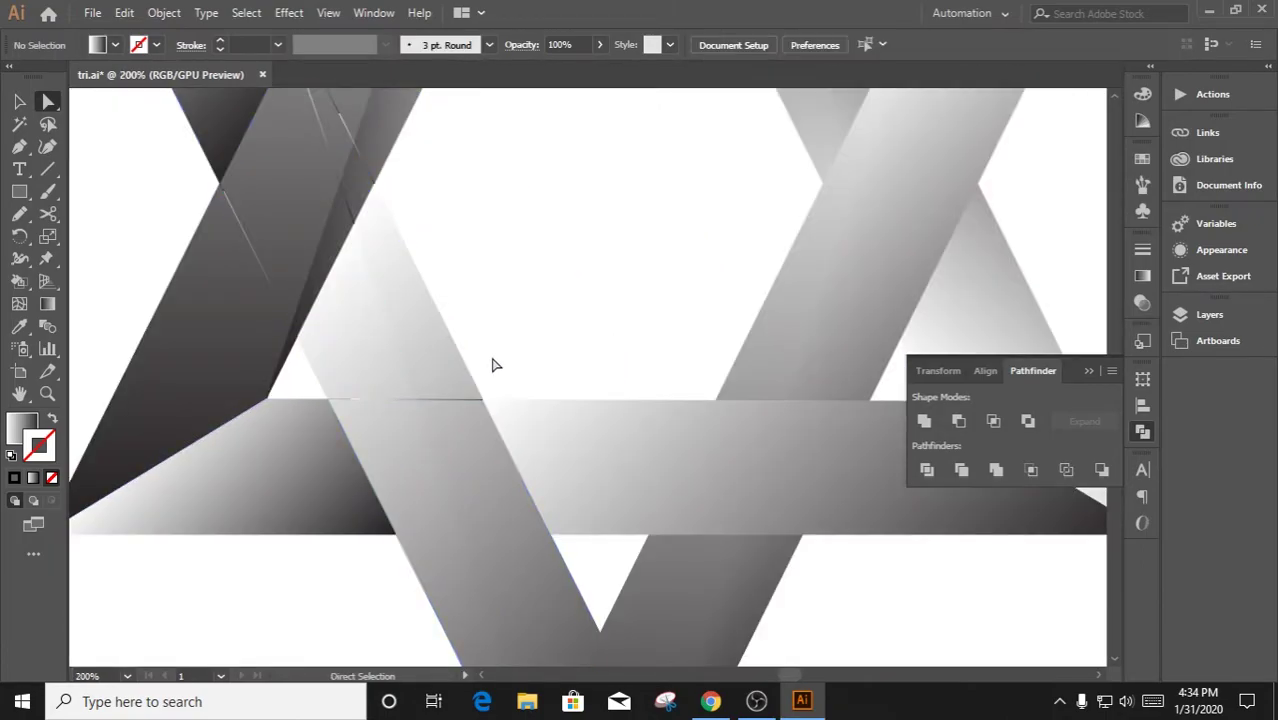
click(418, 370)
scroll(385, 414, up, 1)
scroll(305, 255, up, 2)
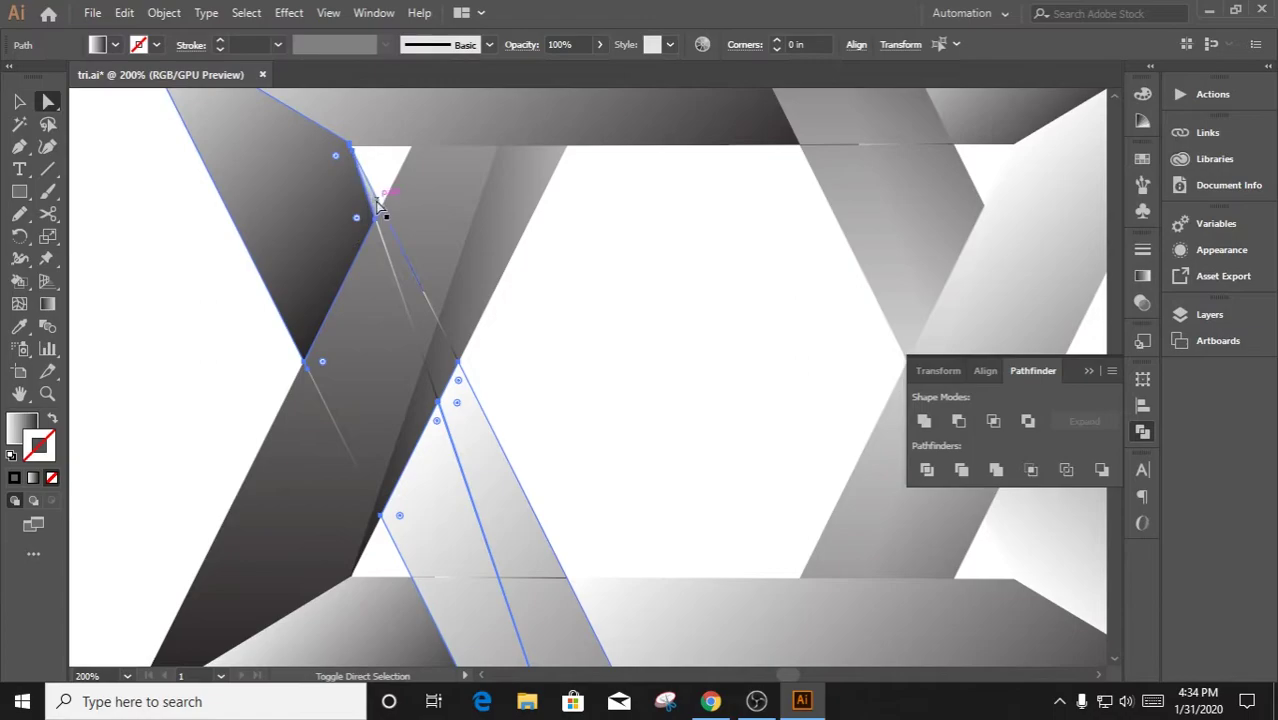
click(428, 372)
scroll(324, 400, up, 3)
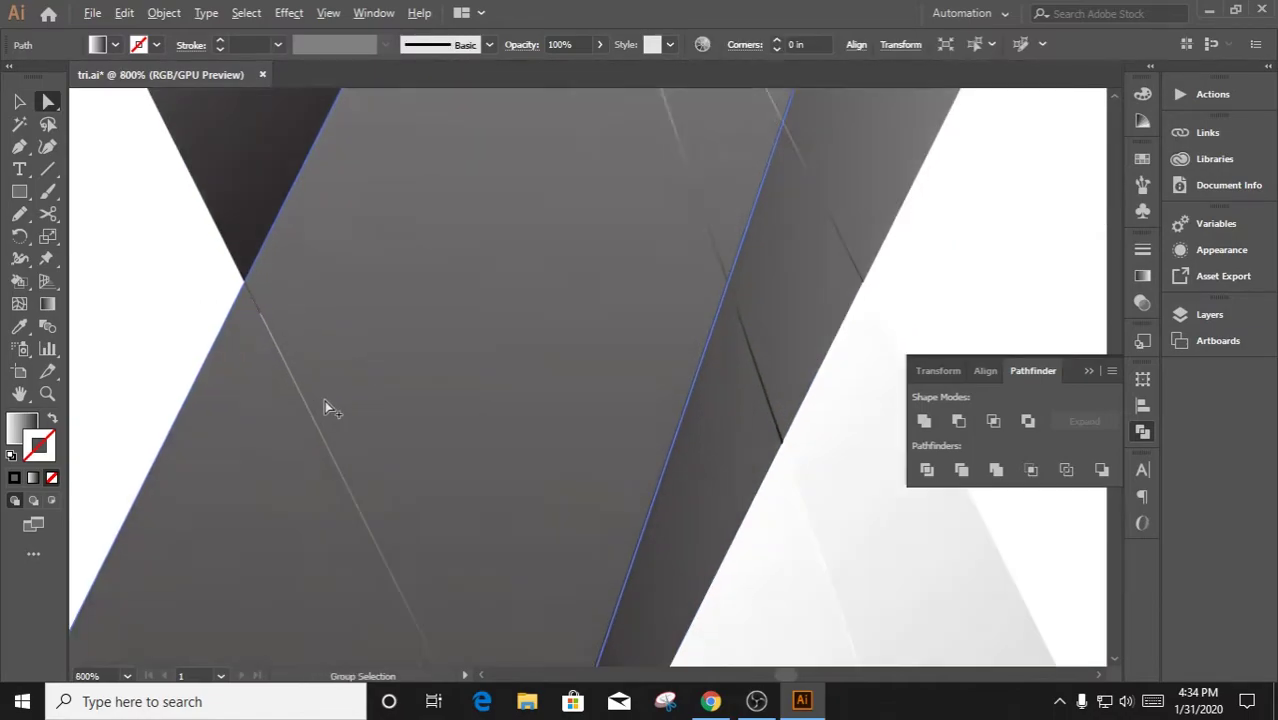
scroll(324, 400, up, 2)
click(260, 350)
click(436, 407)
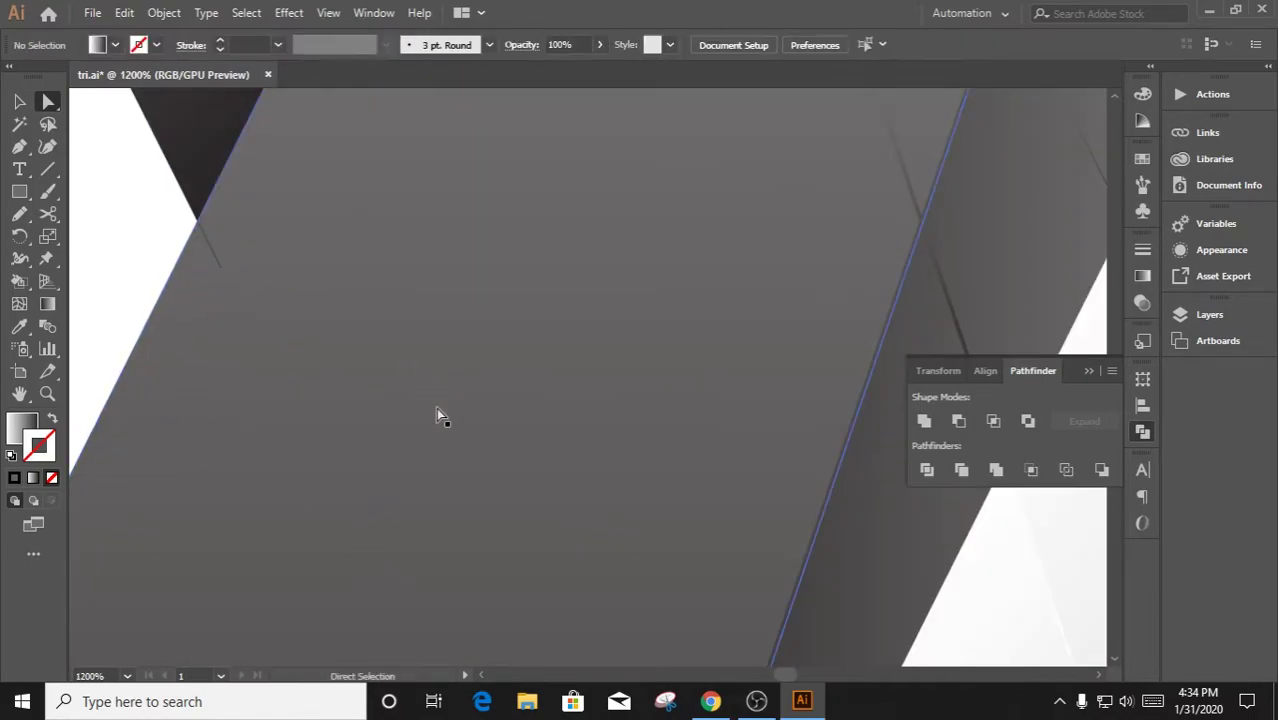
scroll(436, 407, down, 1)
scroll(435, 382, down, 2)
click(399, 451)
click(512, 364)
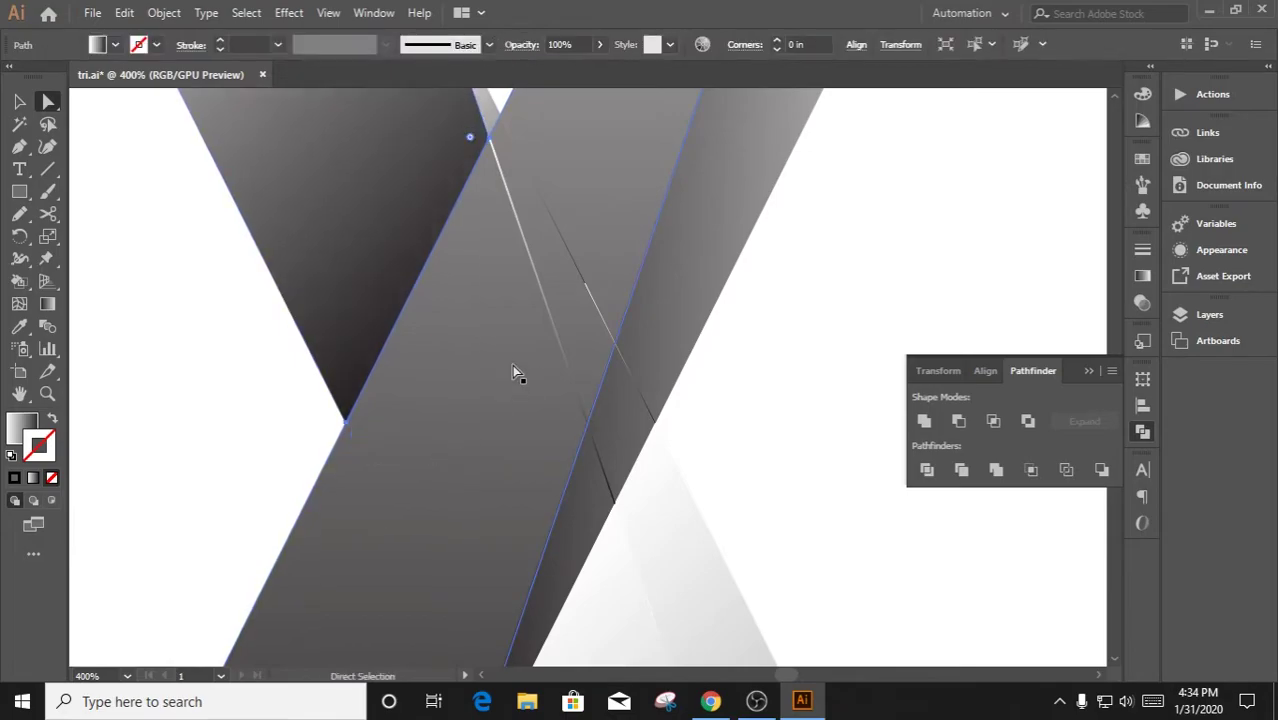
click(555, 330)
click(598, 322)
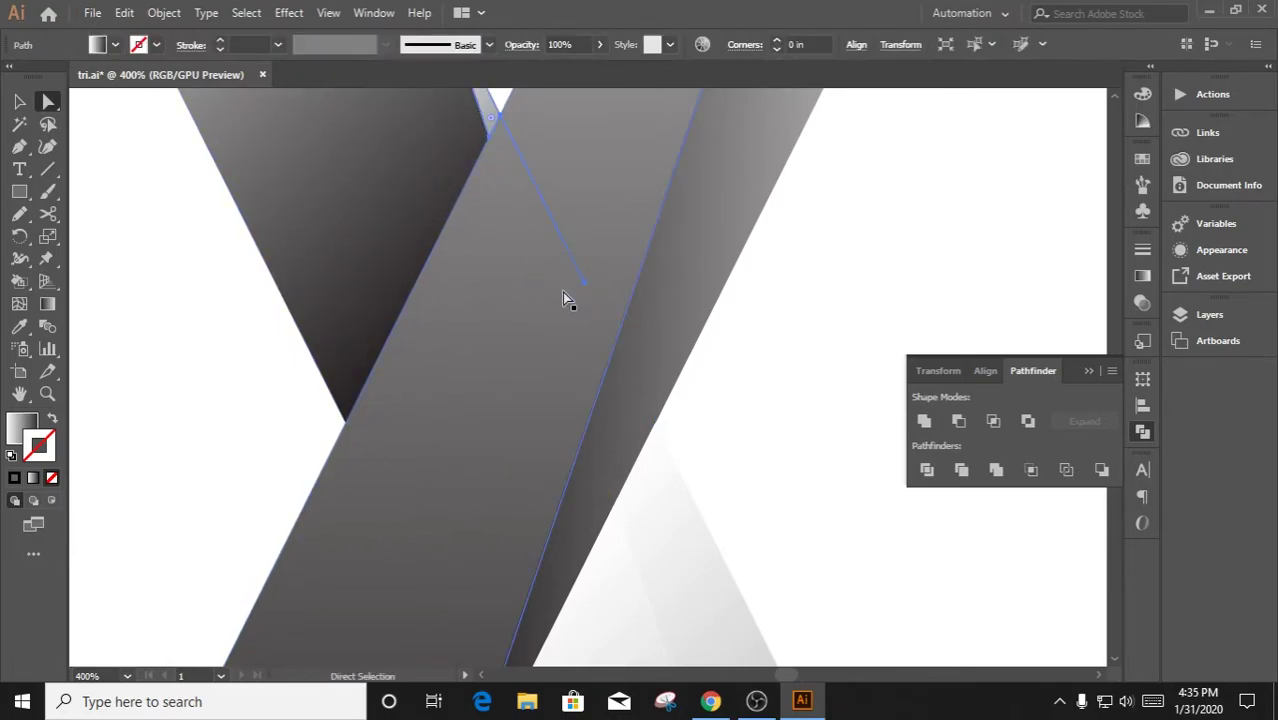
click(560, 310)
scroll(553, 300, down, 1)
Reshape the thin sliver: delete its long tail anchor and snap its anchor into the corner
click(547, 240)
scroll(582, 369, up, 2)
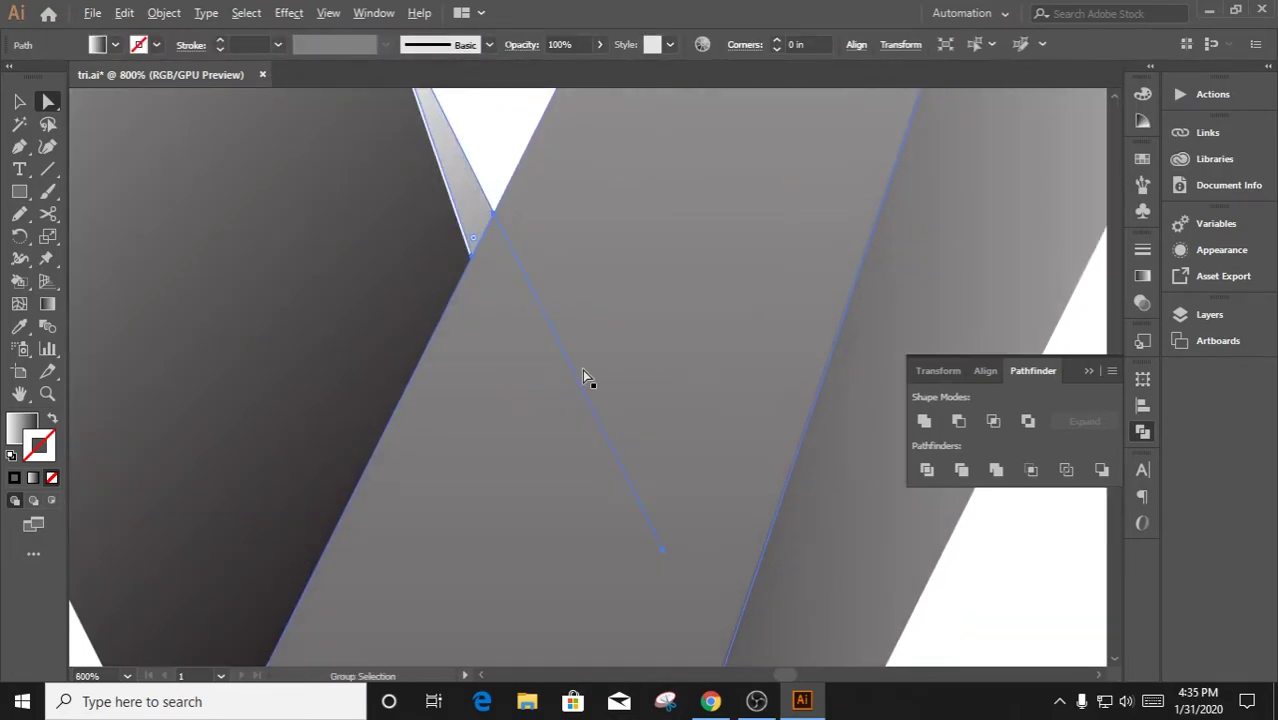
drag(20, 150, 114, 191)
click(662, 549)
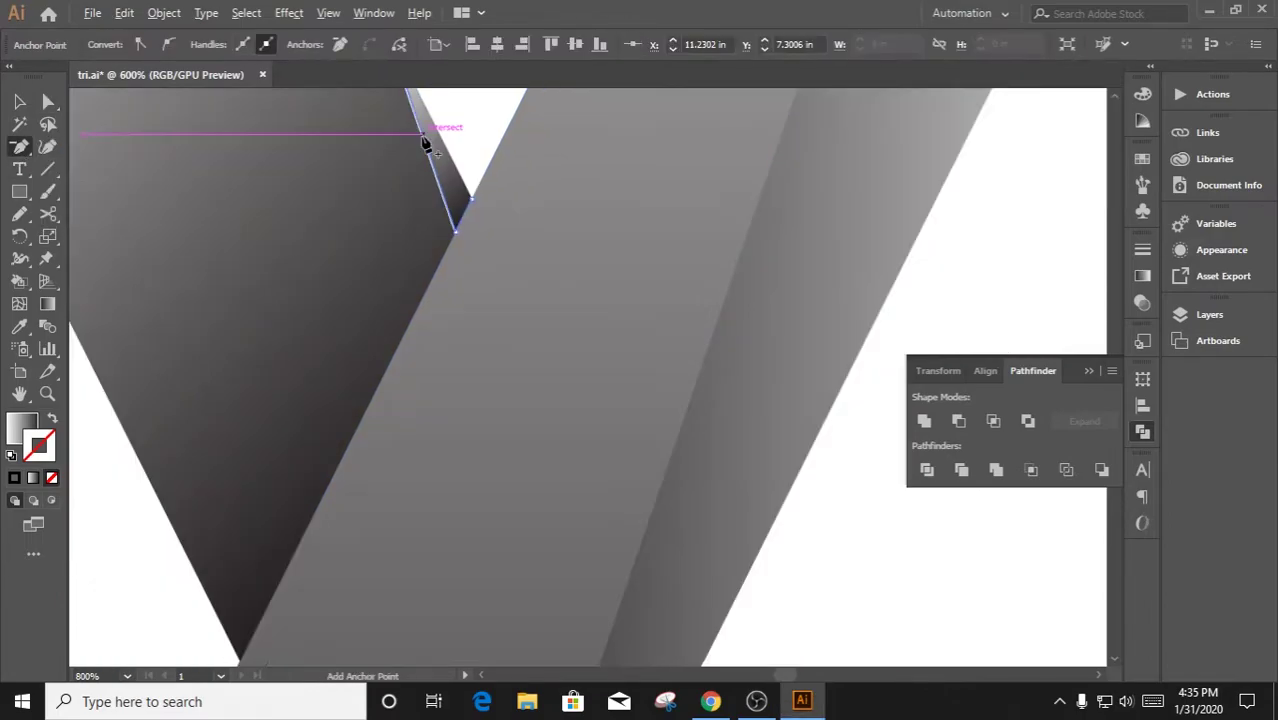
drag(430, 128, 445, 373)
scroll(445, 373, up, 2)
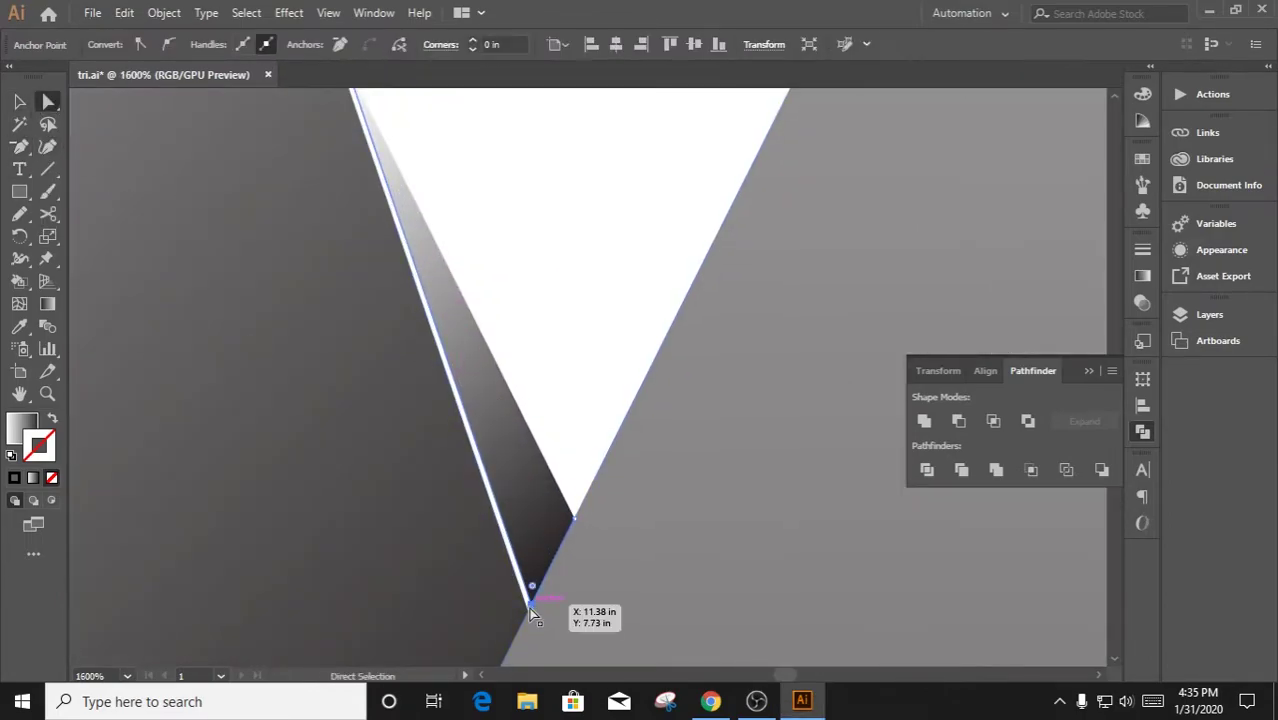
drag(531, 603, 531, 606)
scroll(472, 385, up, 1)
scroll(472, 385, down, 1)
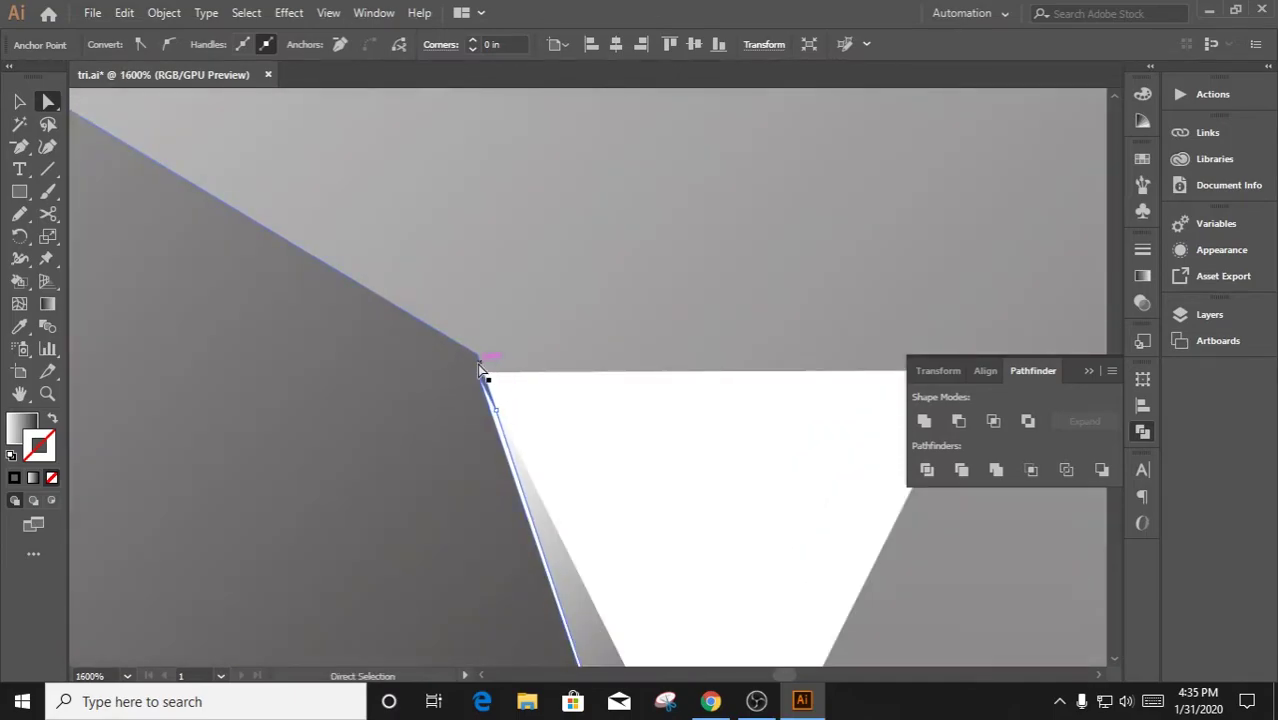
click(513, 422)
drag(480, 356, 485, 370)
click(507, 453)
click(557, 528)
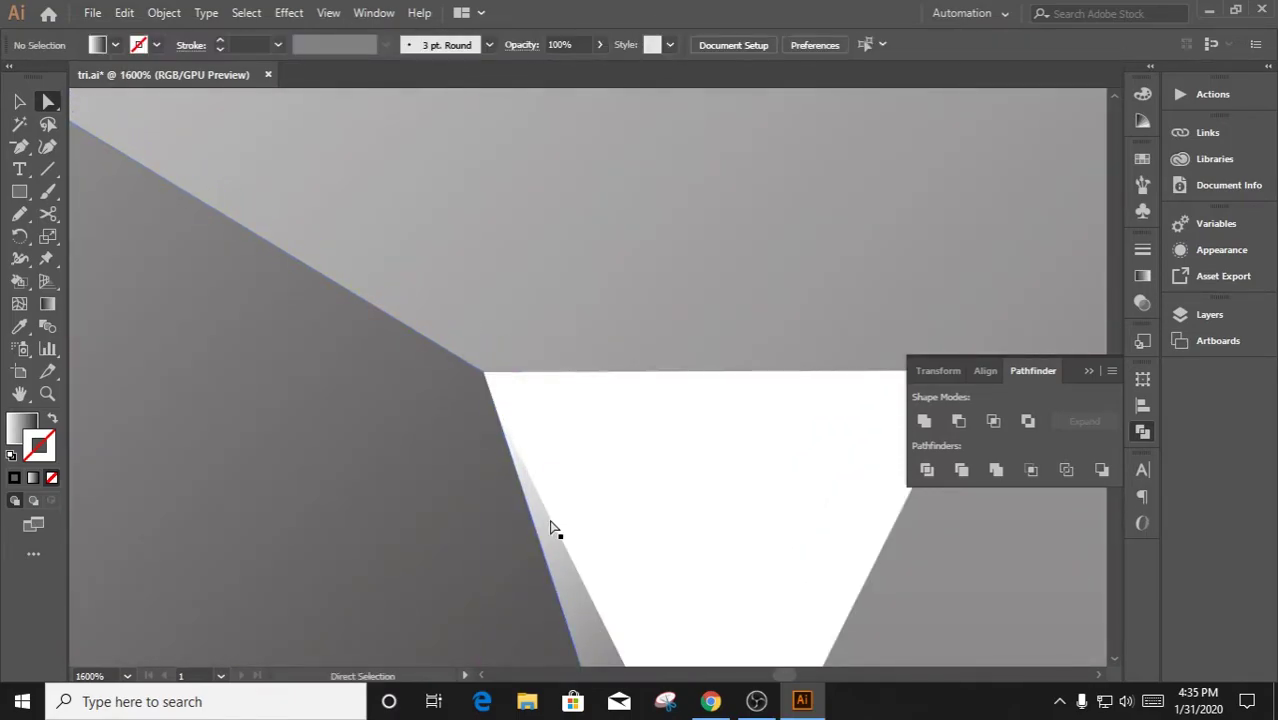
scroll(557, 528, down, 5)
click(598, 487)
scroll(600, 480, up, 5)
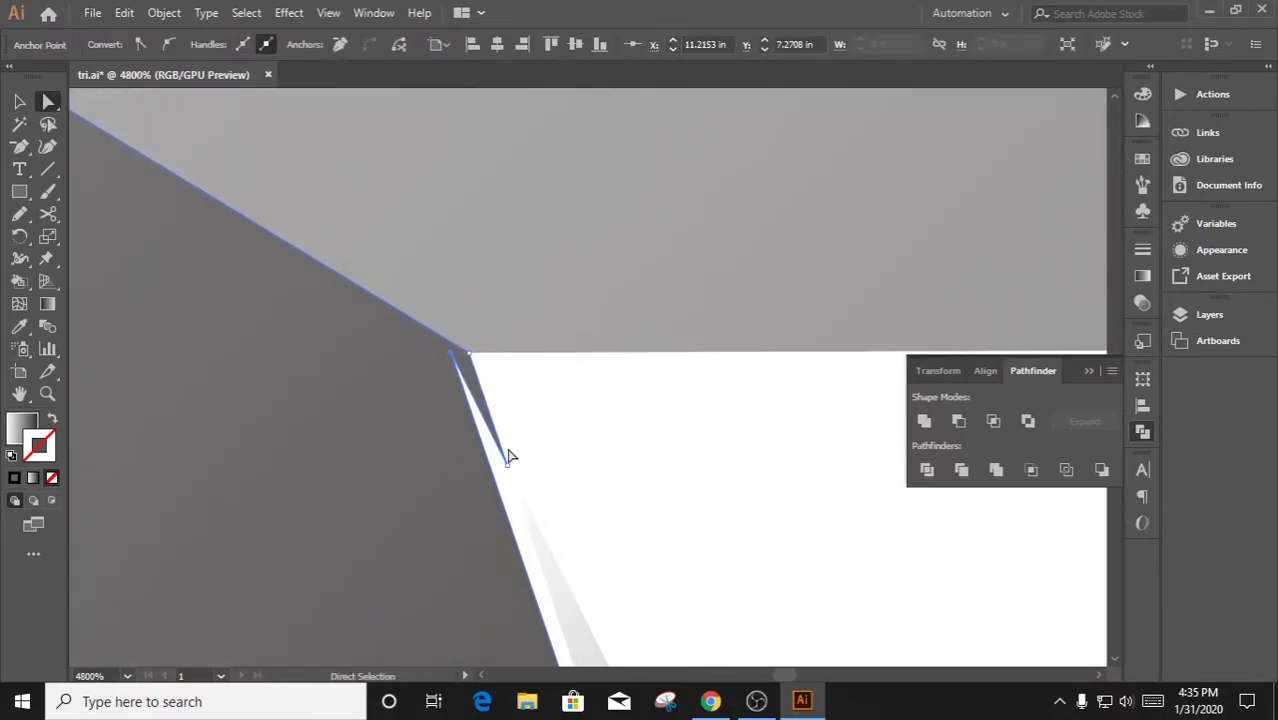
scroll(480, 400, down, 3)
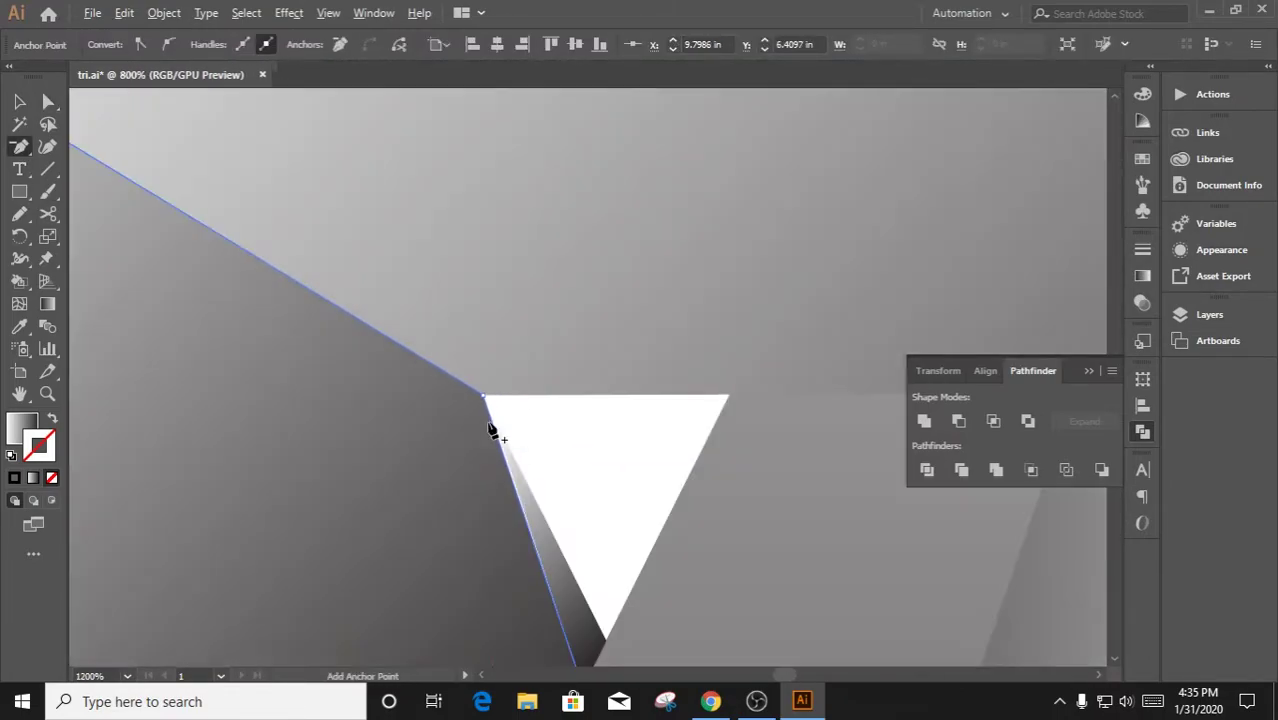
scroll(434, 394, down, 2)
scroll(300, 300, down, 3)
scroll(368, 349, down, 3)
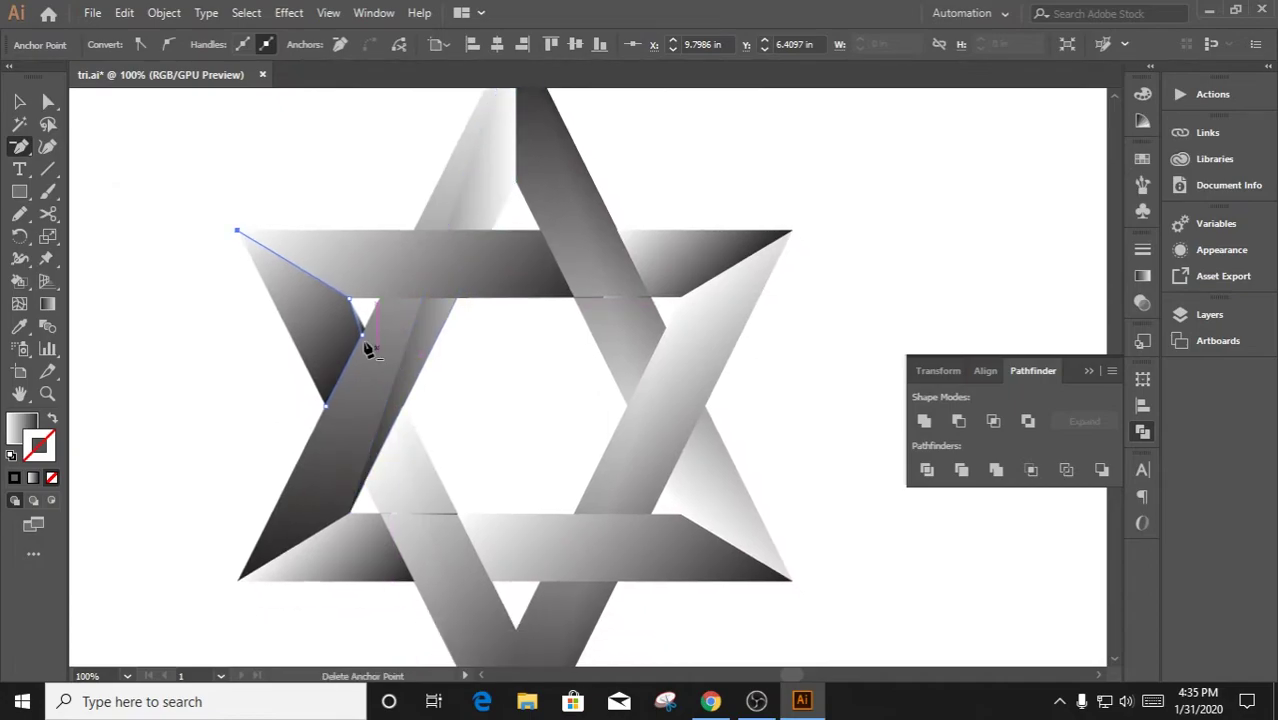
Remove the stray horizontal tail from the path at the white triangle's corner
key(v)
click(485, 434)
scroll(474, 443, up, 5)
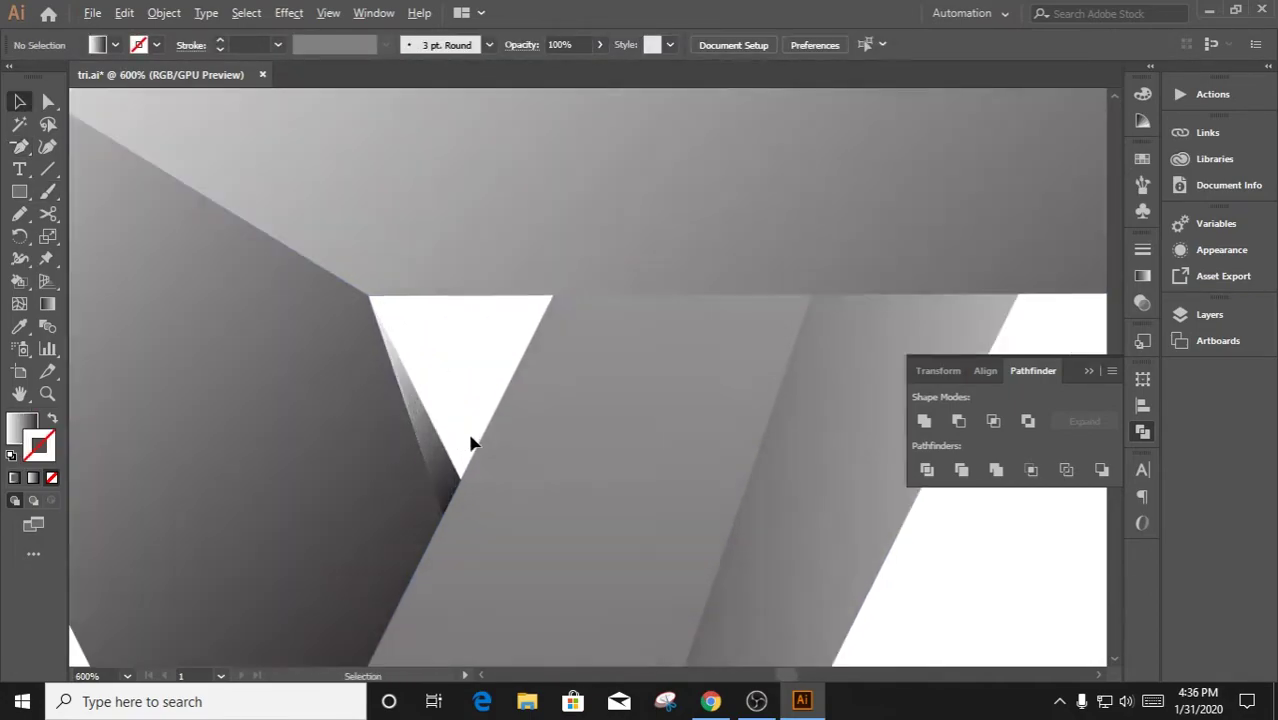
scroll(472, 443, up, 3)
click(374, 385)
click(48, 101)
mouse_move(286, 187)
mouse_down()
mouse_move(277, 170)
mouse_move(287, 183)
mouse_up()
click(290, 185)
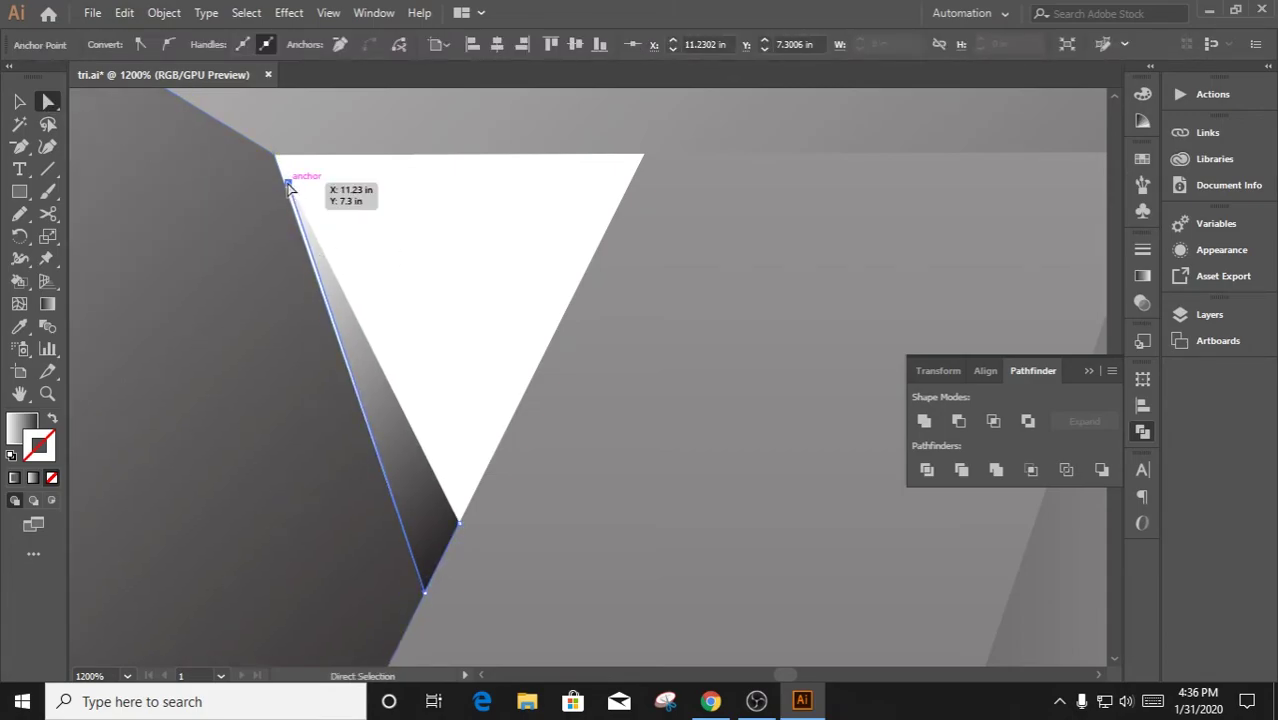
click(430, 318)
alt+scroll(430, 318, down, 1)
alt+scroll(578, 450, down, 2)
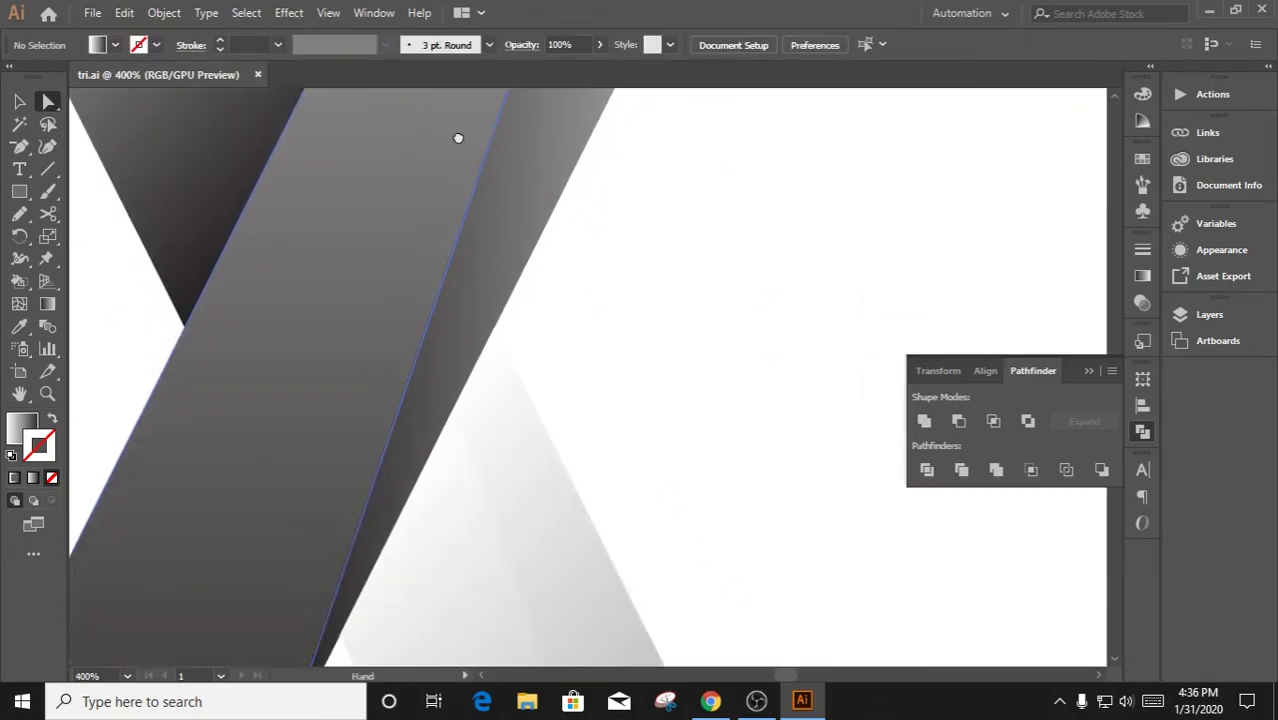
alt+scroll(513, 385, down, 2)
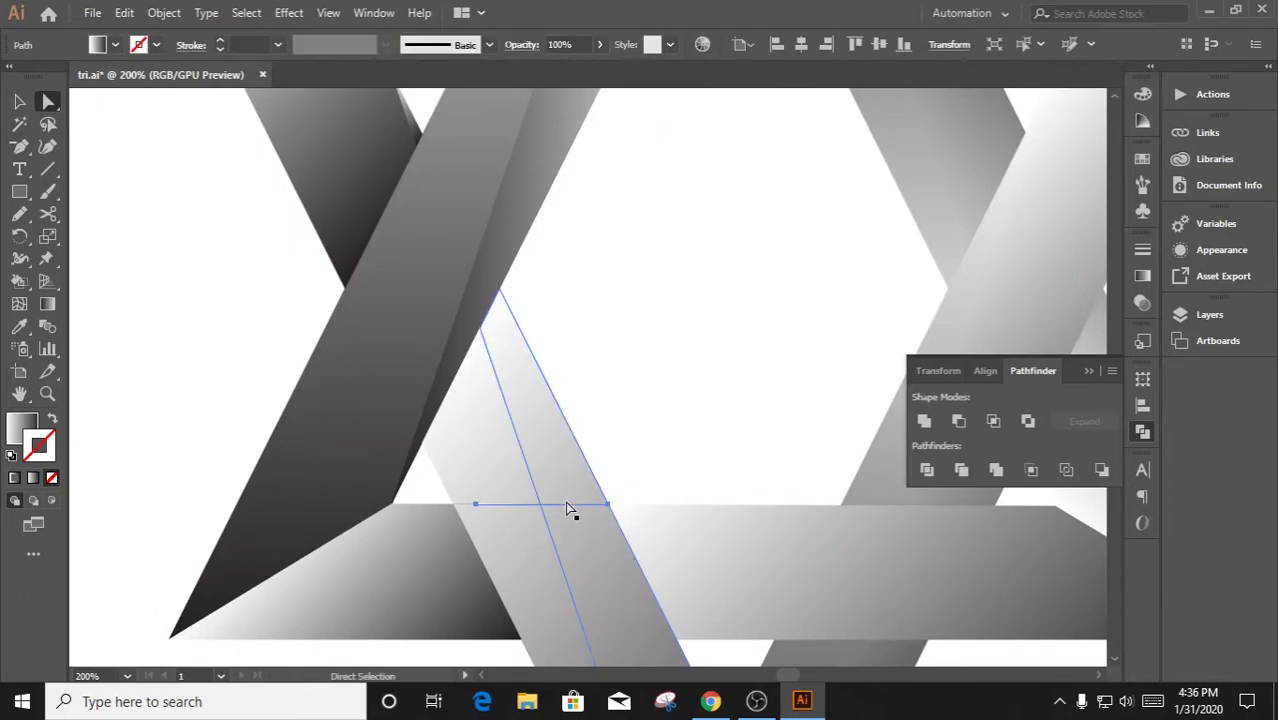
click(466, 513)
alt+scroll(466, 513, up, 6)
alt+scroll(470, 503, up, 1)
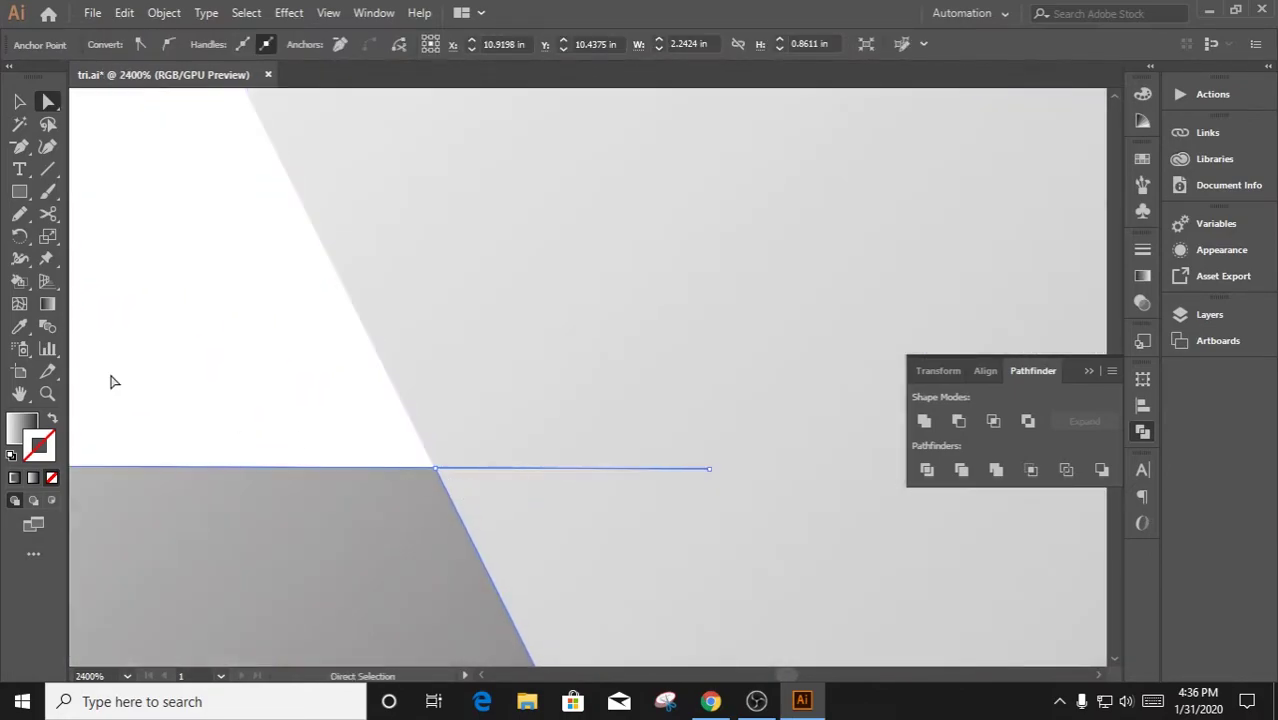
click(709, 468)
key(v)
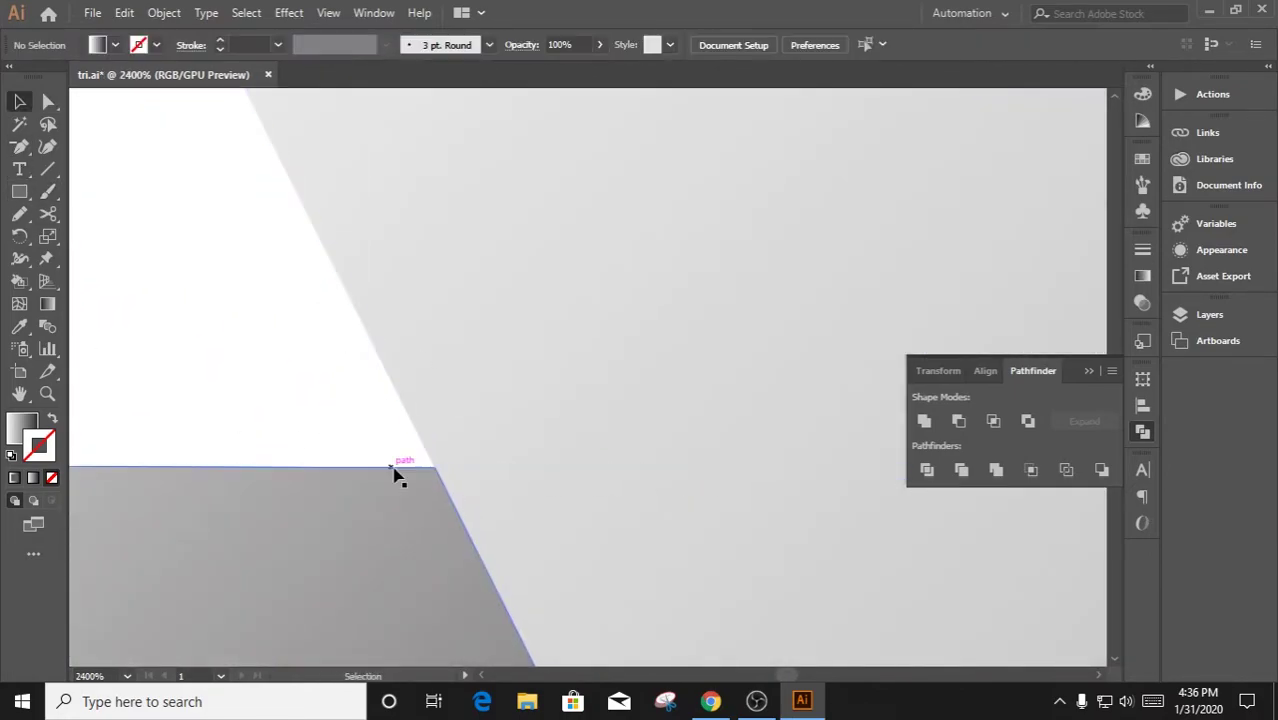
Move the light diagonal band's junction corner onto the neighbouring band edge, then undo it
scroll(622, 579, down, 7)
scroll(593, 508, up, 1)
scroll(727, 352, down, 2)
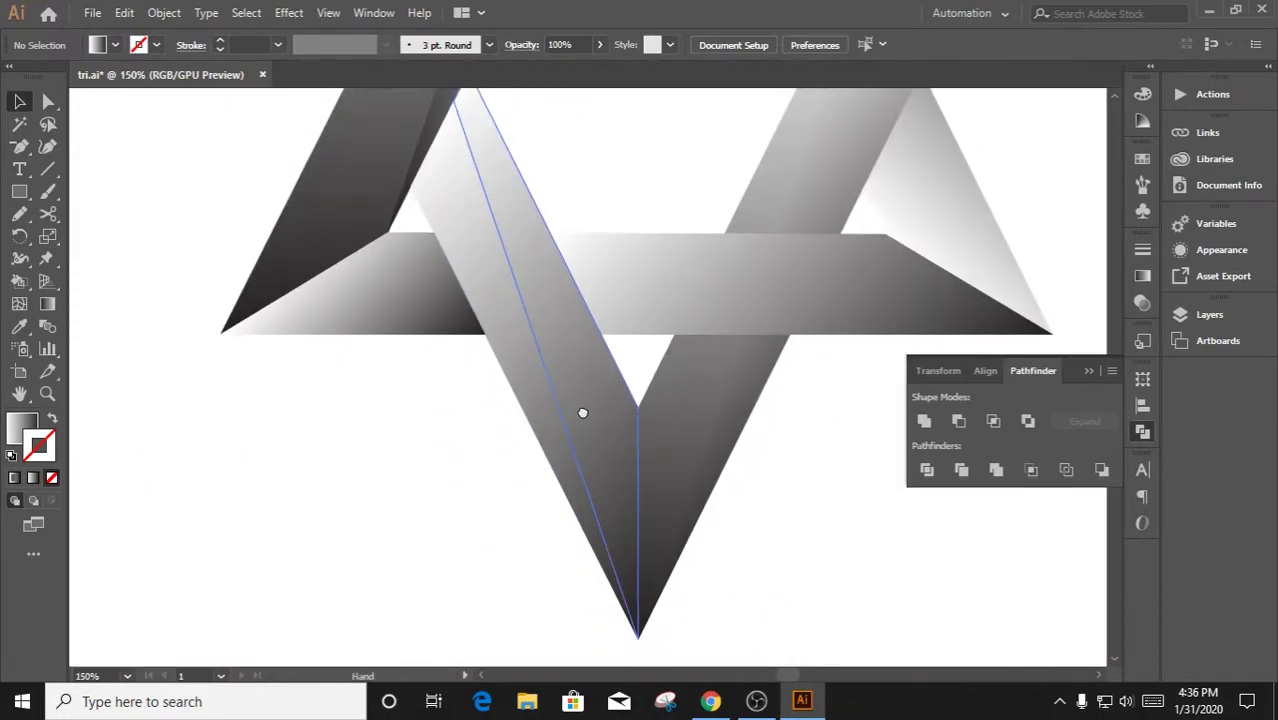
scroll(582, 411, up, 3)
scroll(653, 376, down, 2)
scroll(488, 337, up, 2)
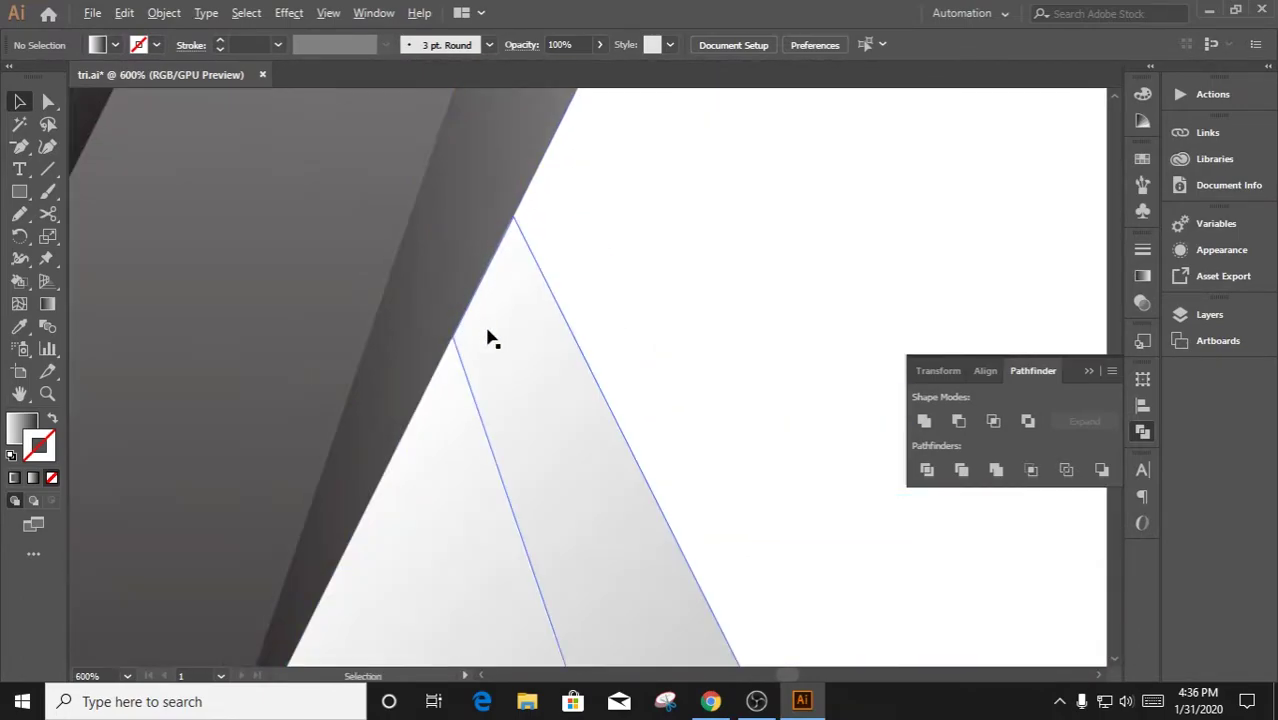
scroll(445, 379, down, 2)
scroll(680, 237, down, 2)
scroll(742, 607, up, 2)
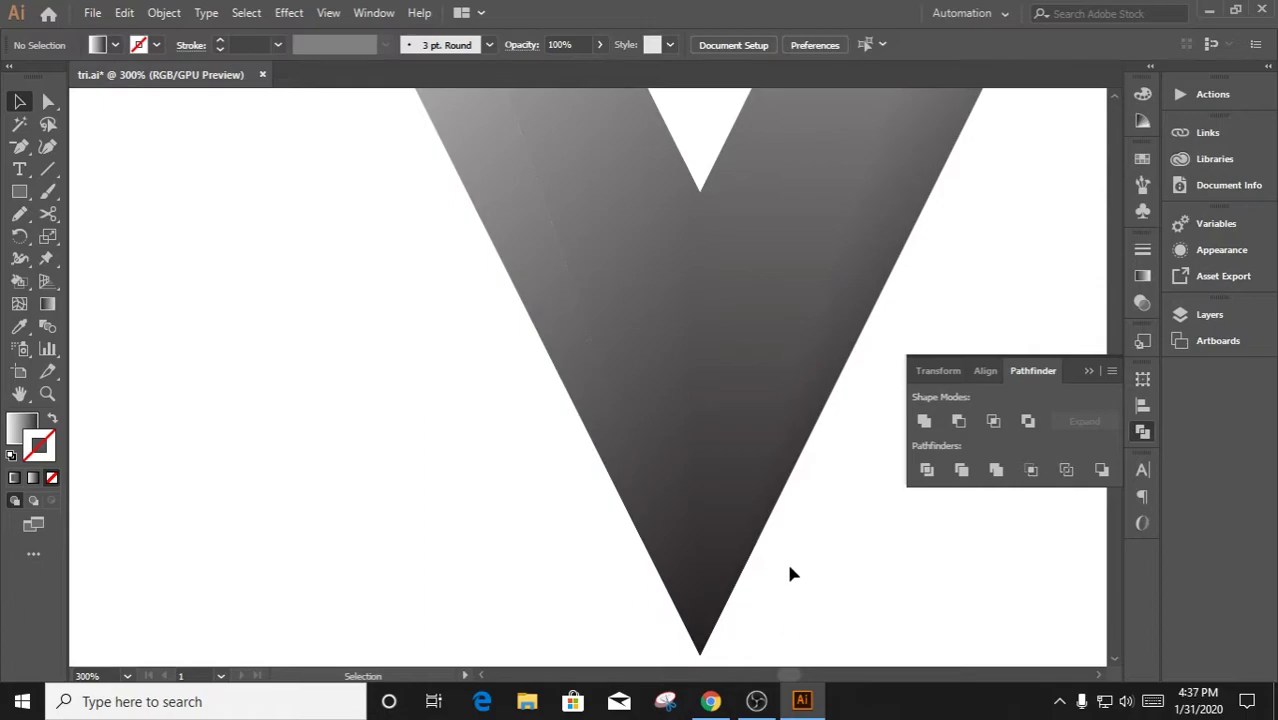
scroll(790, 573, down, 2)
click(531, 328)
scroll(531, 399, up, 3)
scroll(531, 399, up, 2)
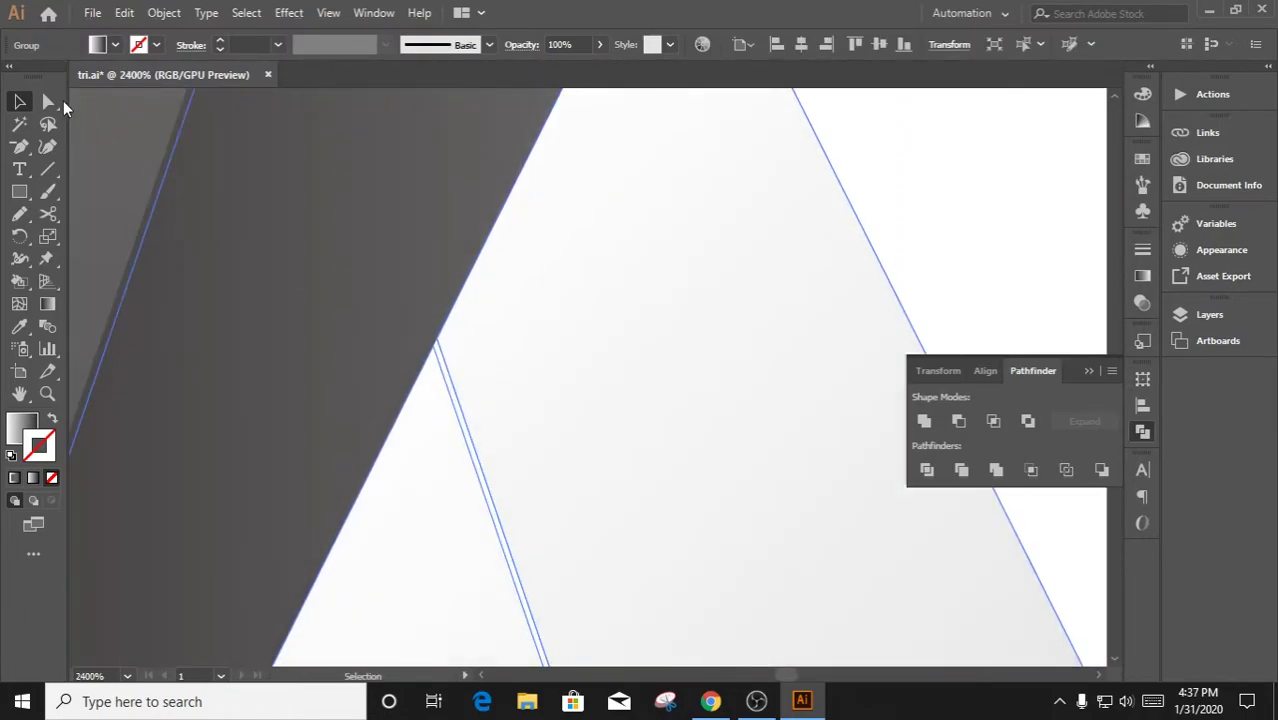
click(49, 102)
click(433, 350)
drag(436, 346, 437, 348)
scroll(807, 383, down, 5)
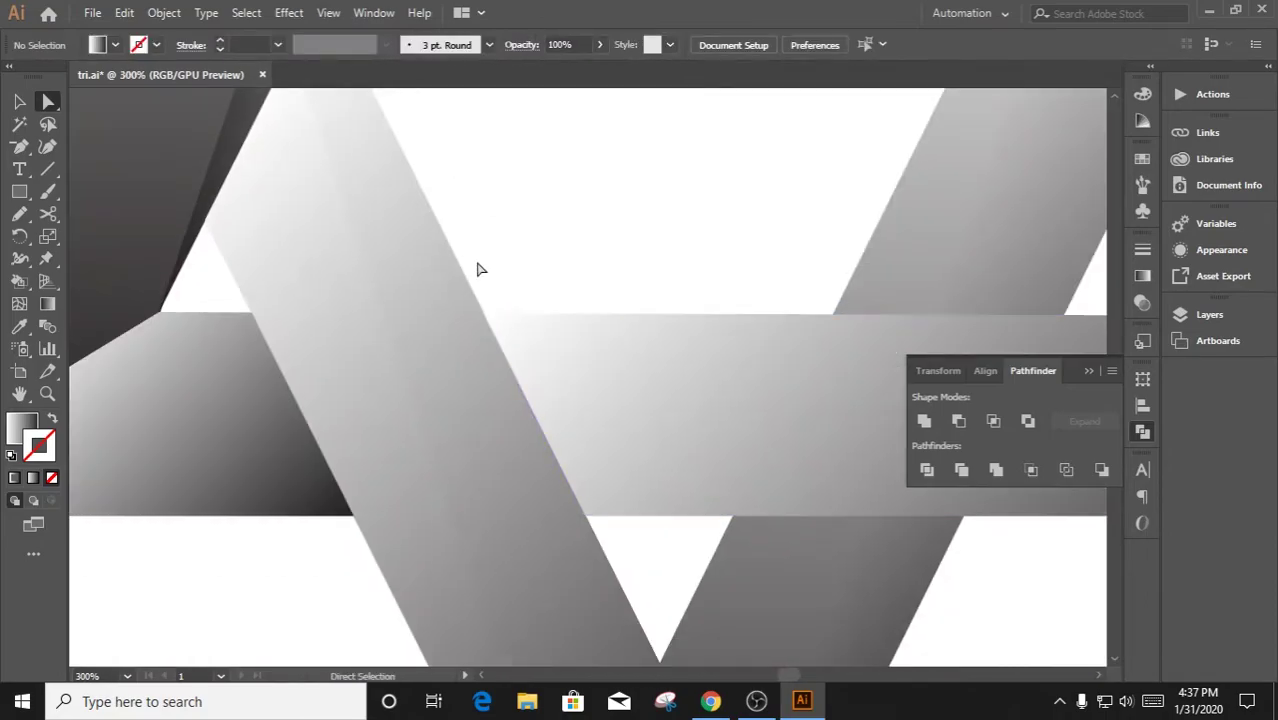
key(ctrl+z)
Pan to the band's slanted edge and check the anchor on its edge path
scroll(405, 287, up, 3)
scroll(405, 287, up, 3)
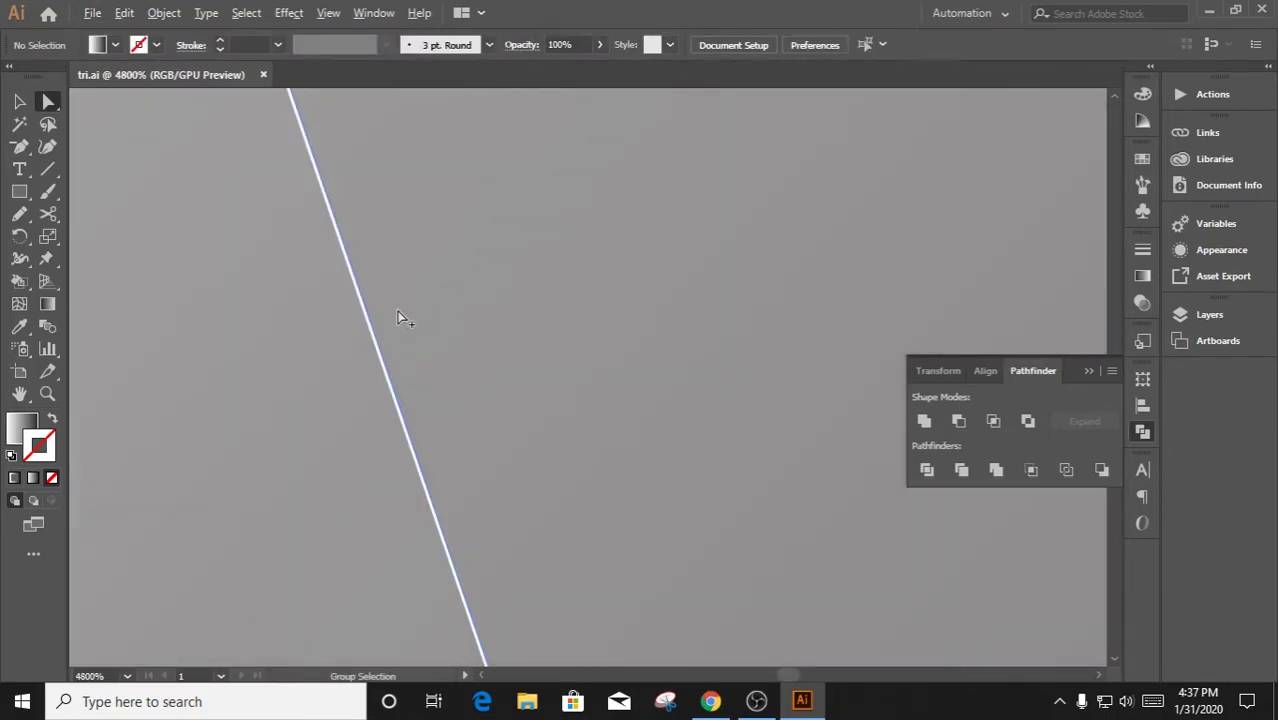
drag(590, 508, 444, 264)
scroll(599, 590, down, 3)
scroll(490, 365, up, 2)
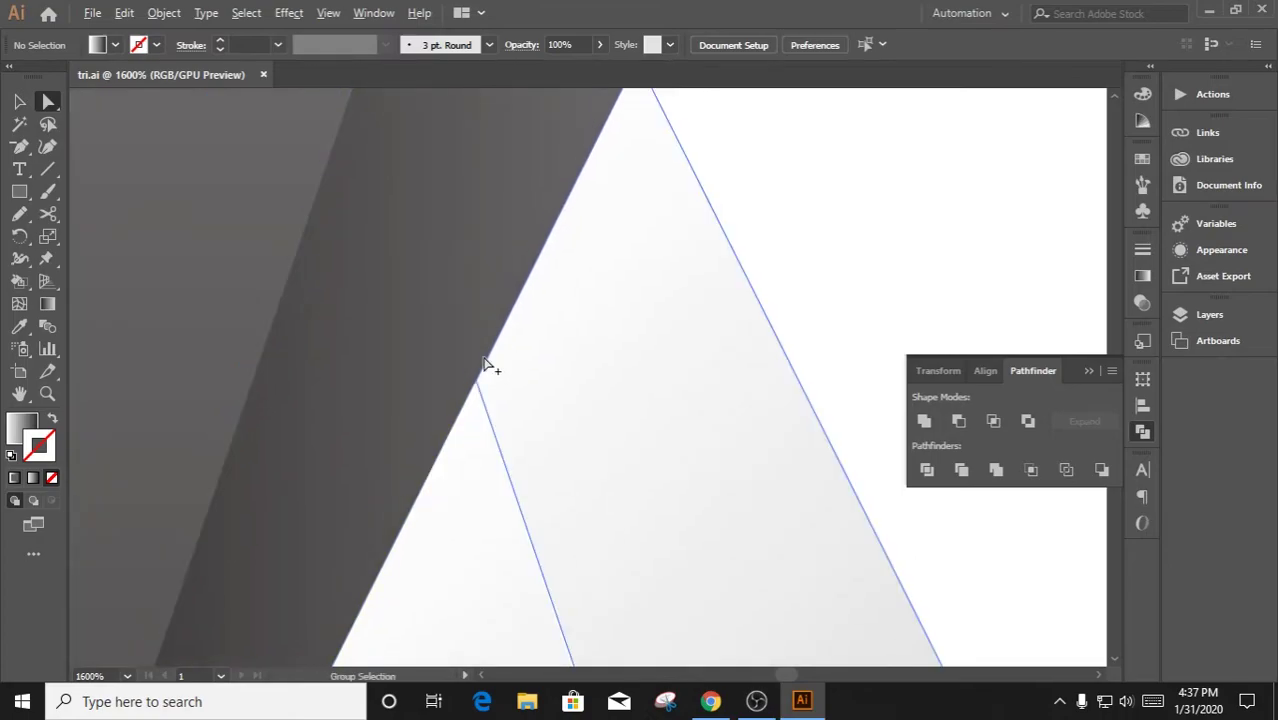
scroll(350, 436, up, 3)
scroll(348, 428, up, 3)
click(348, 428)
scroll(397, 451, down, 5)
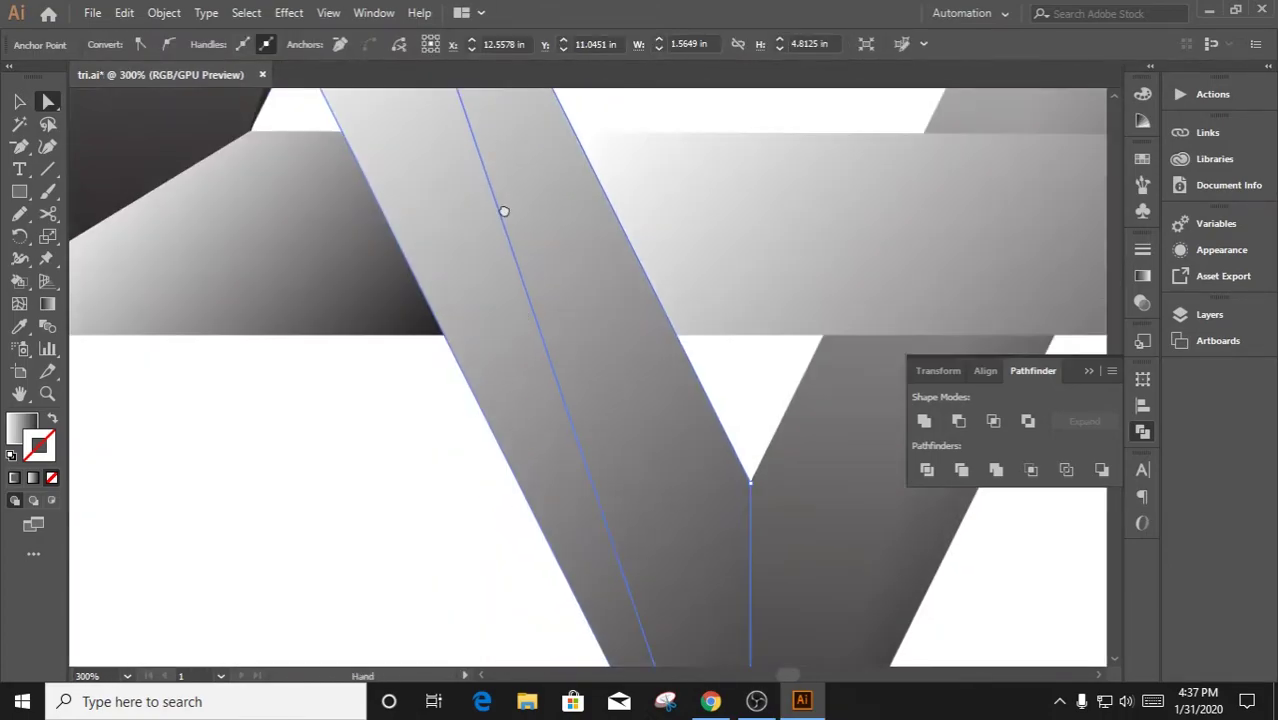
click(341, 464)
scroll(399, 171, down, 2)
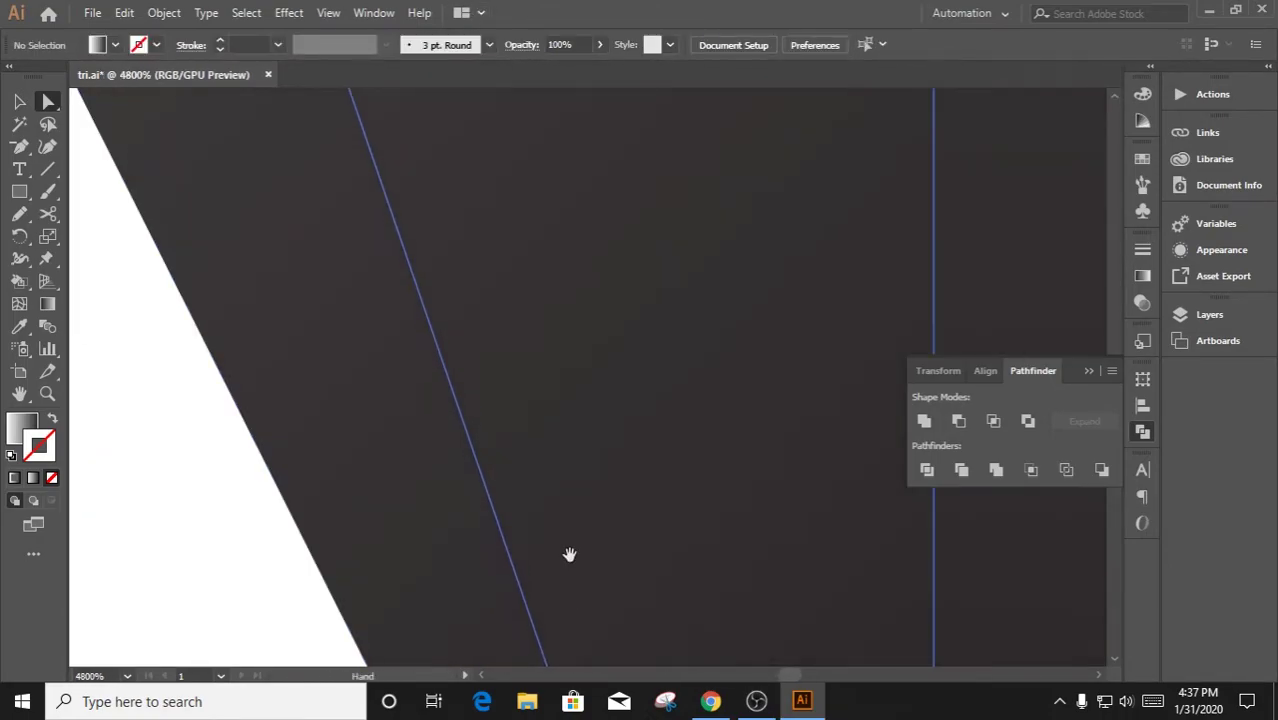
scroll(533, 502, down, 3)
scroll(340, 437, down, 6)
scroll(340, 437, up, 3)
Delete the stray horizontal line segment inside the diagonal band using Direct Selection
scroll(505, 300, down, 2)
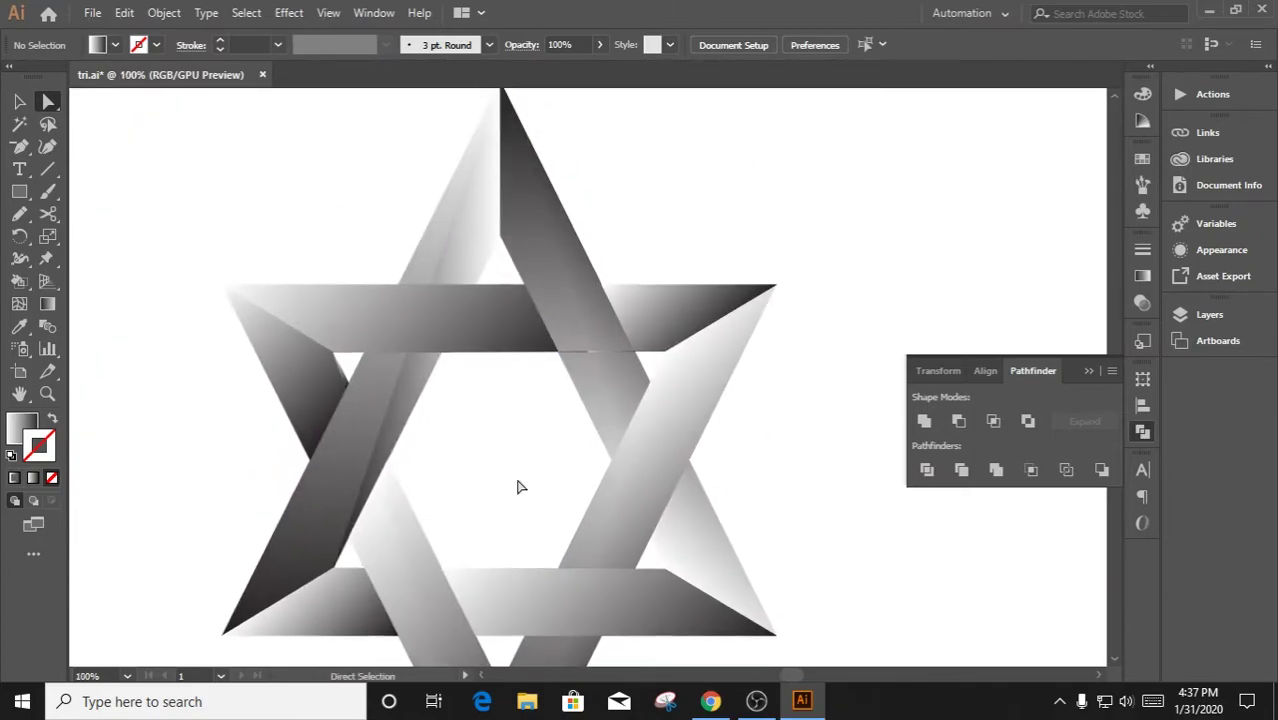
scroll(519, 486, up, 4)
scroll(585, 508, up, 3)
key(a)
click(499, 358)
key(Delete)
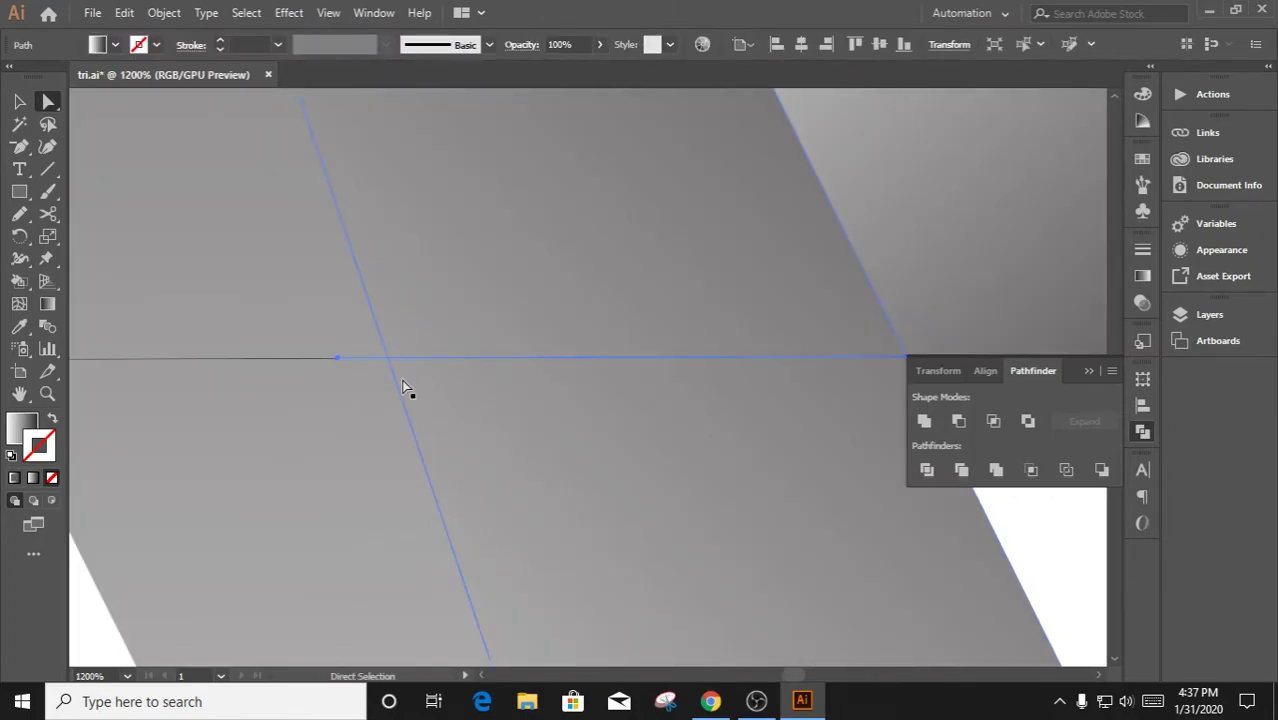
click(319, 374)
scroll(312, 402, down, 1)
Remove the leftover stray anchor points on the band edge with the Delete Anchor Point tool
click(347, 403)
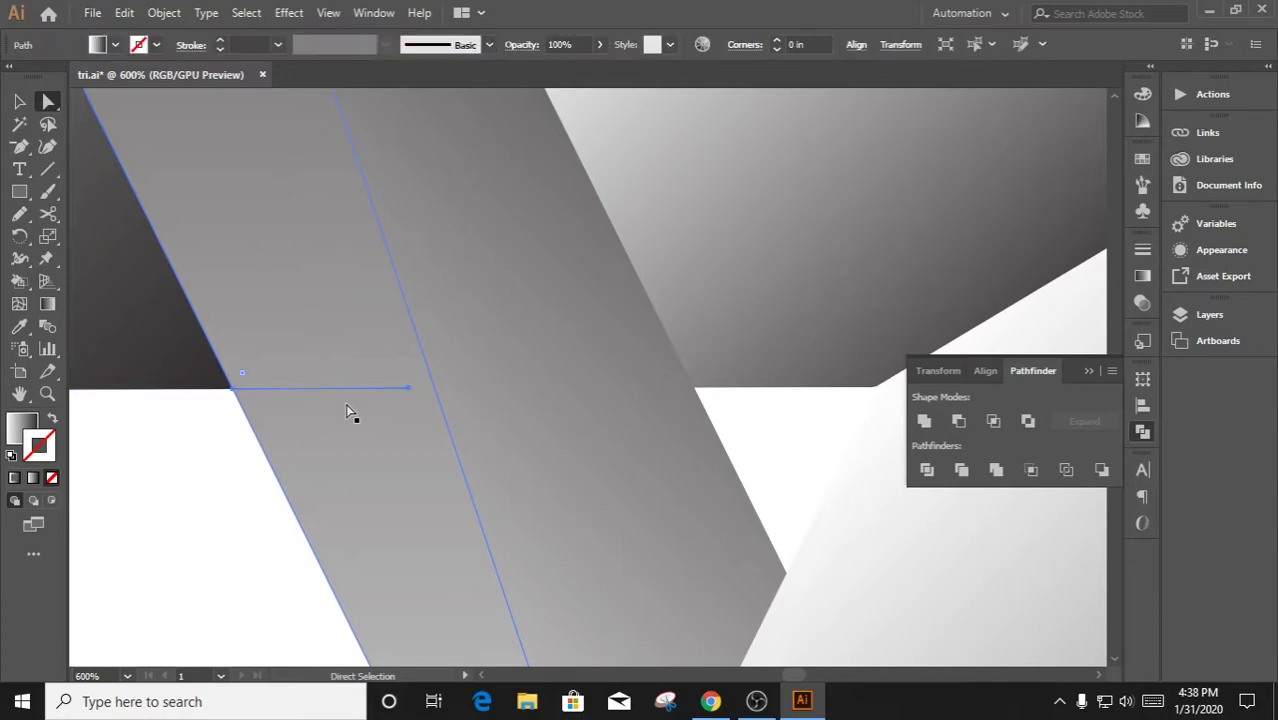
click(20, 163)
click(408, 387)
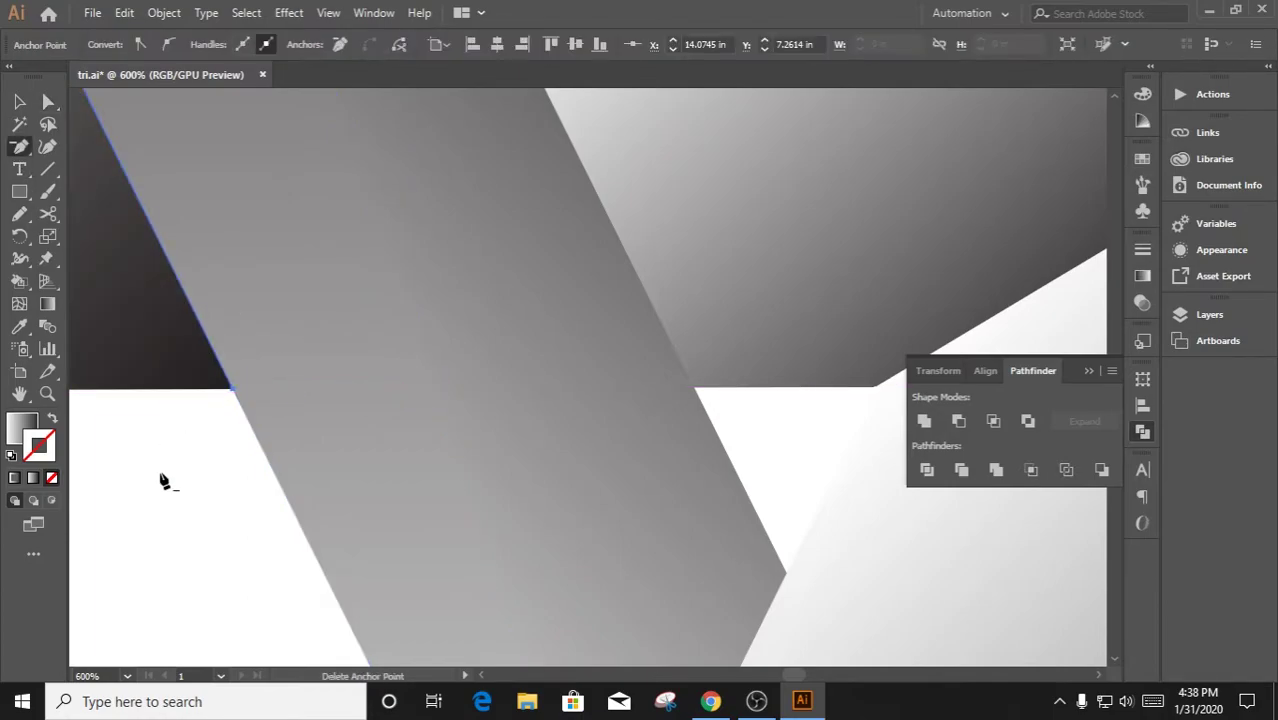
key(v)
scroll(189, 467, down, 3)
scroll(682, 279, down, 1)
scroll(681, 279, down, 2)
scroll(692, 388, up, 1)
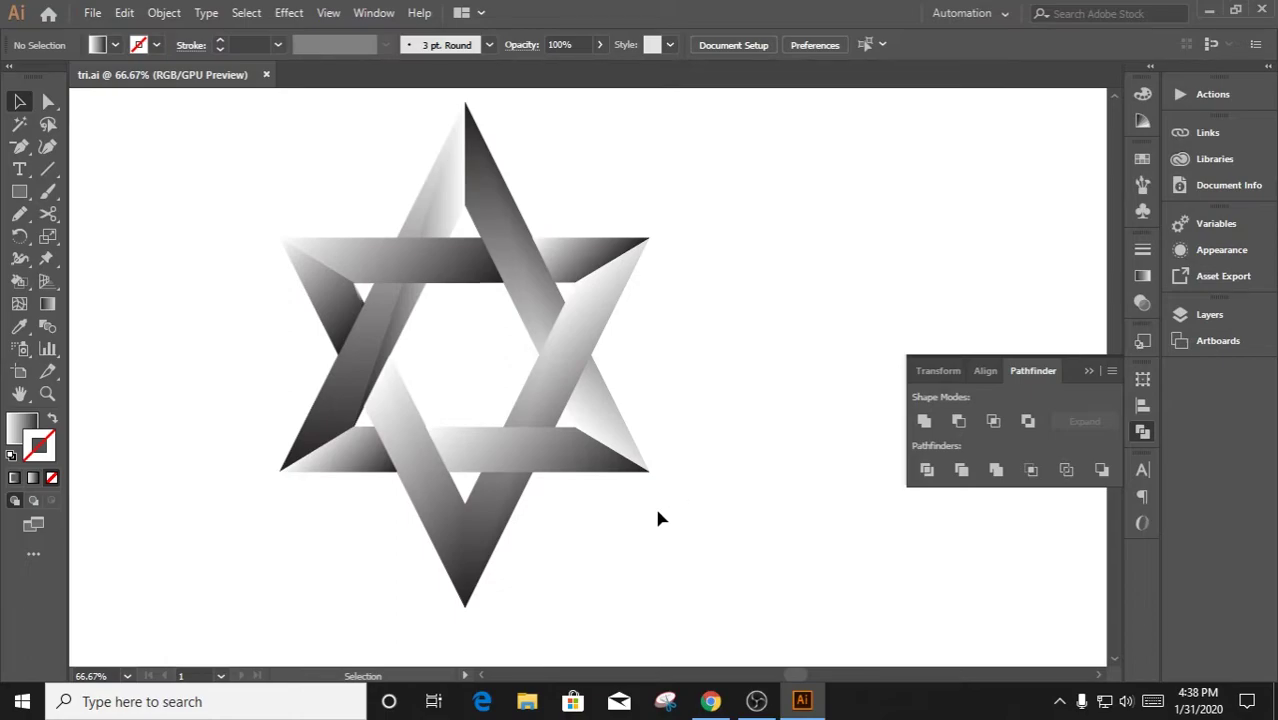
scroll(505, 535, up, 1)
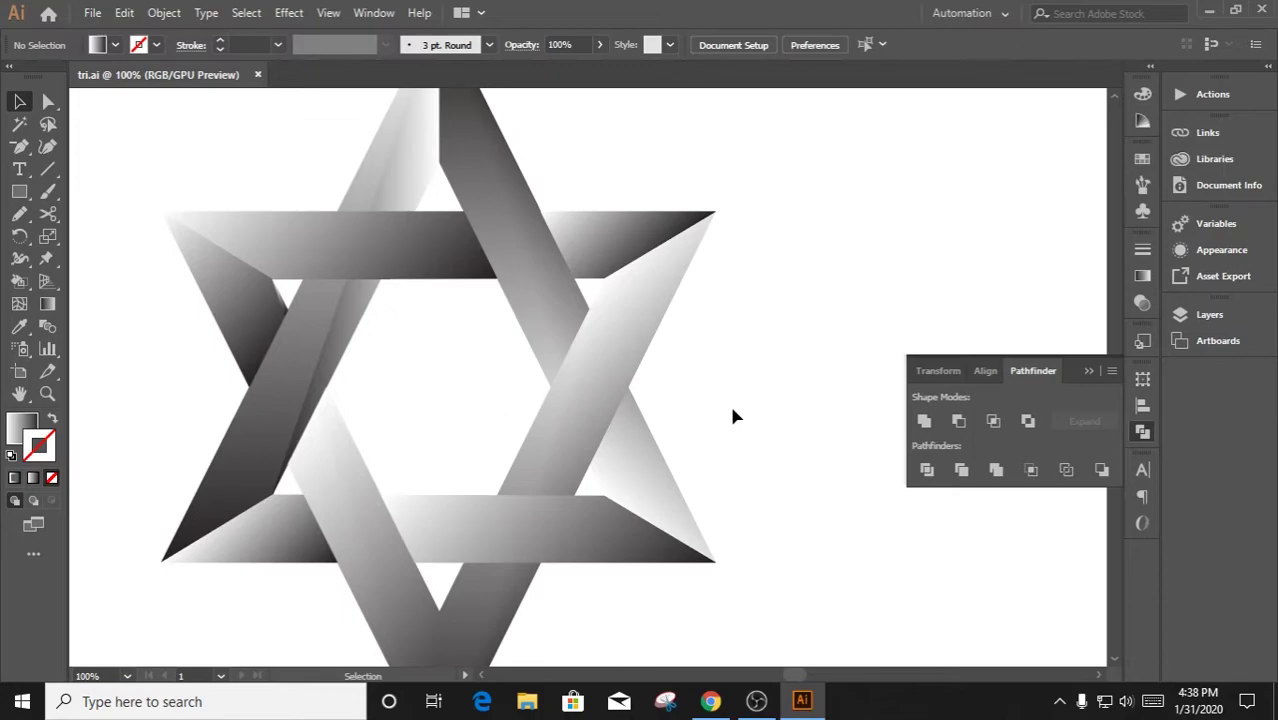
scroll(733, 413, up, 1)
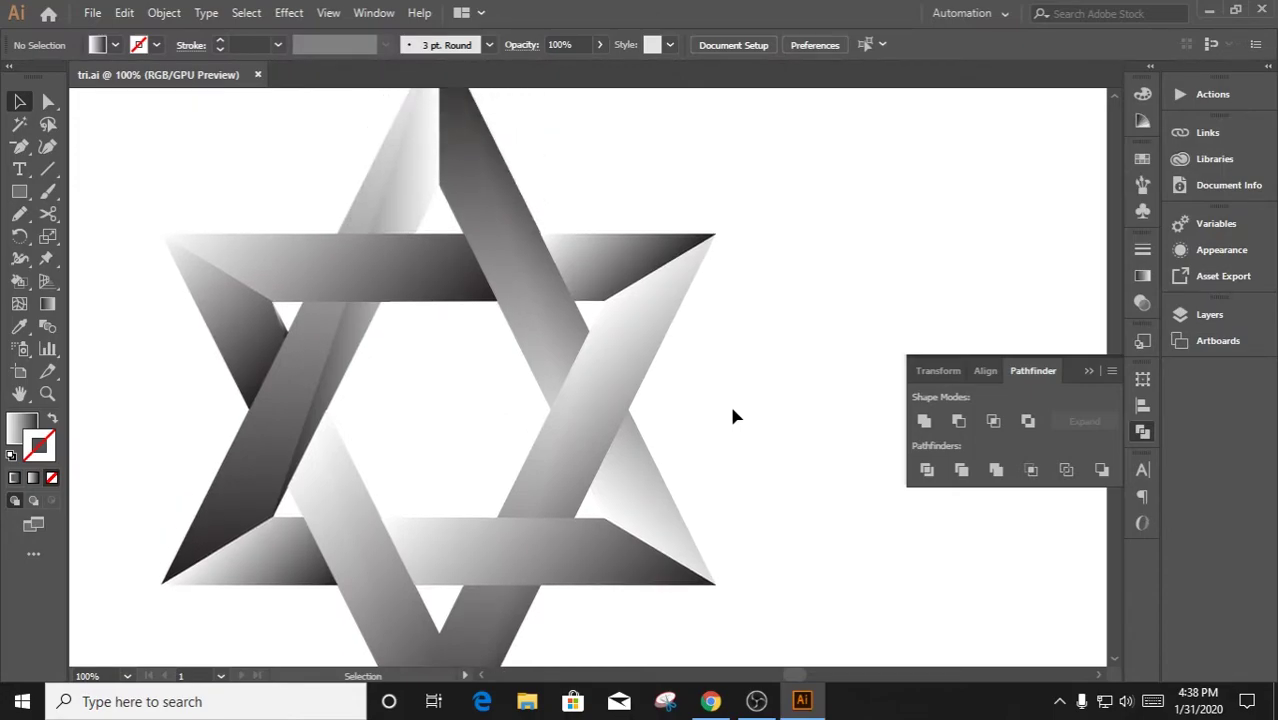
Select the star's top horizontal band and bring up its gradient settings
click(393, 273)
click(47, 304)
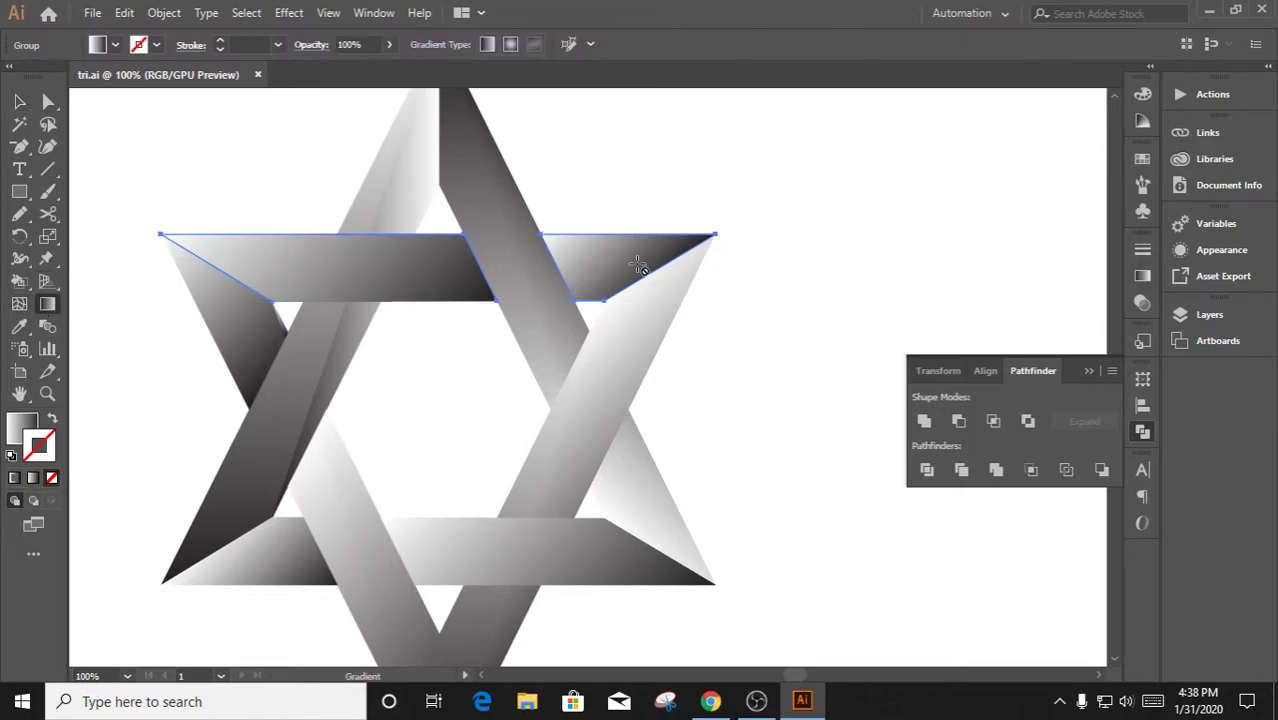
click(1141, 277)
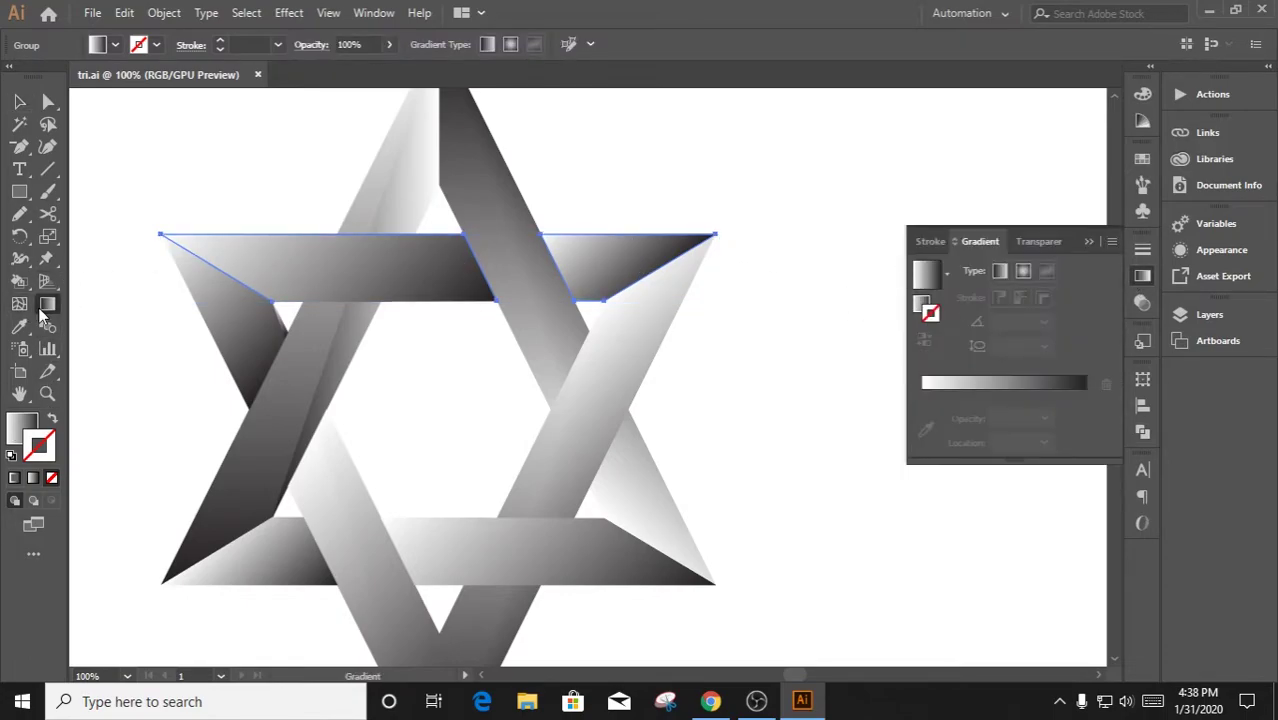
key(v)
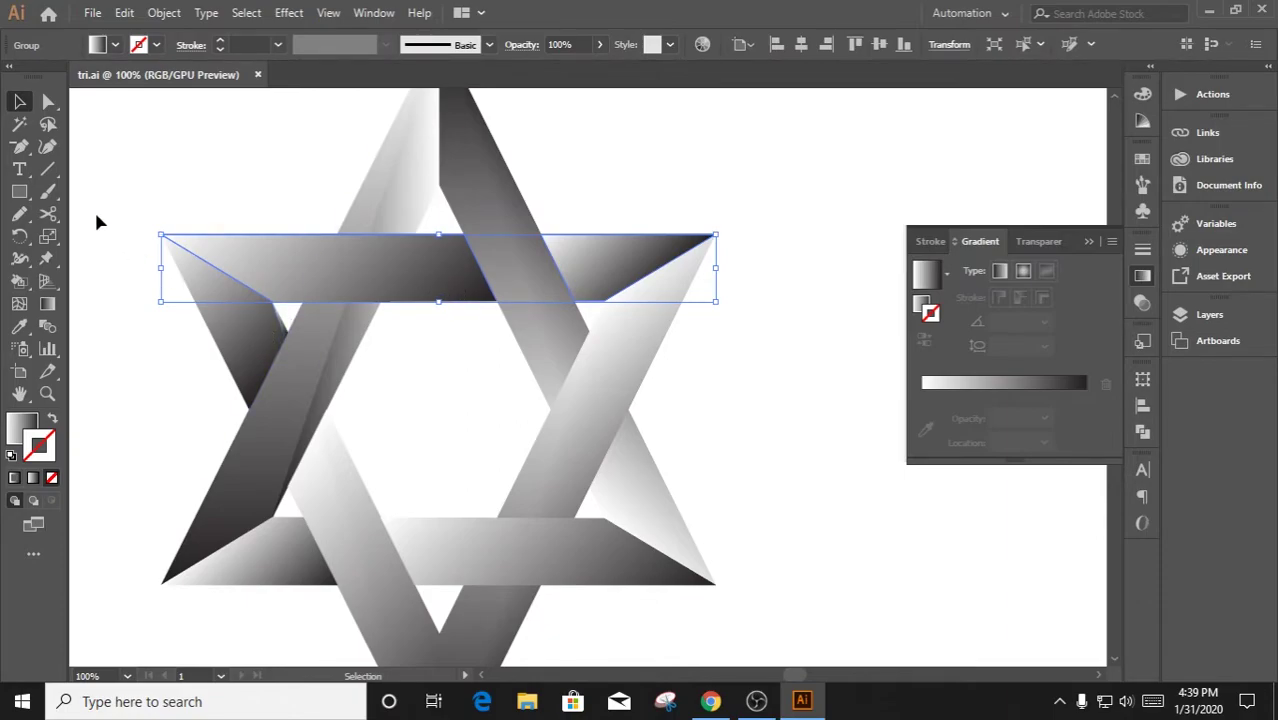
click(622, 224)
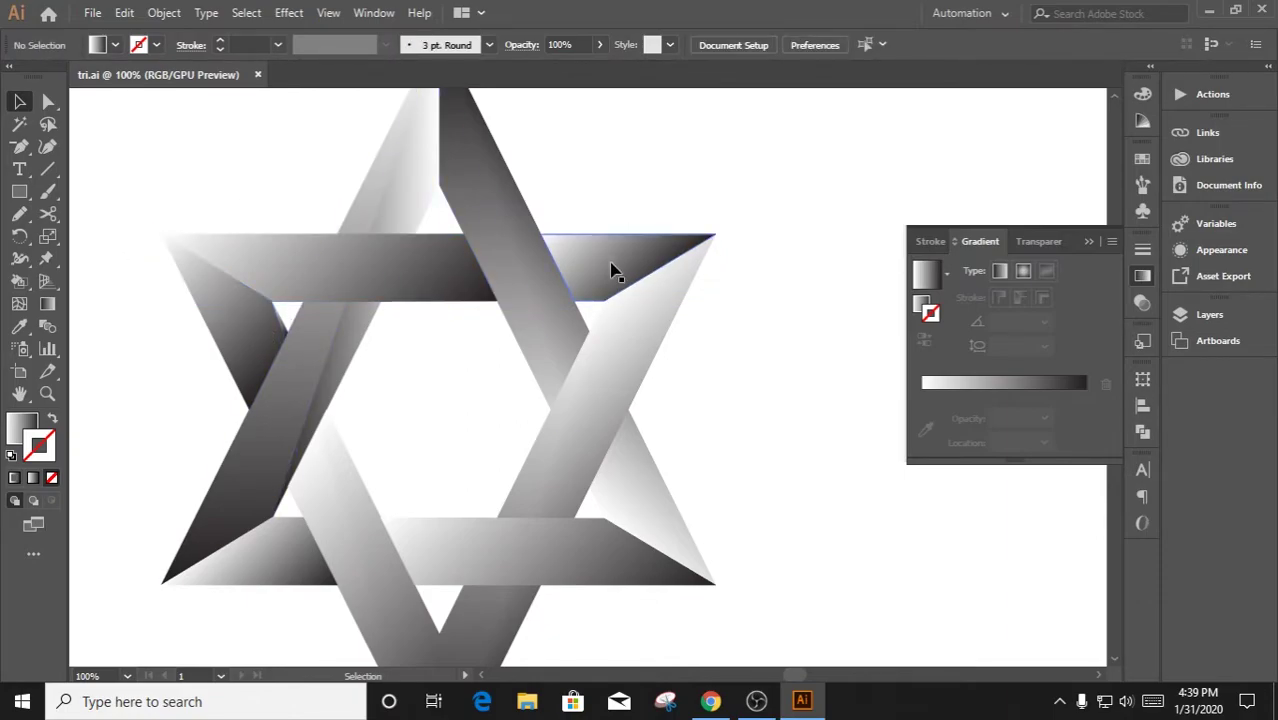
click(614, 272)
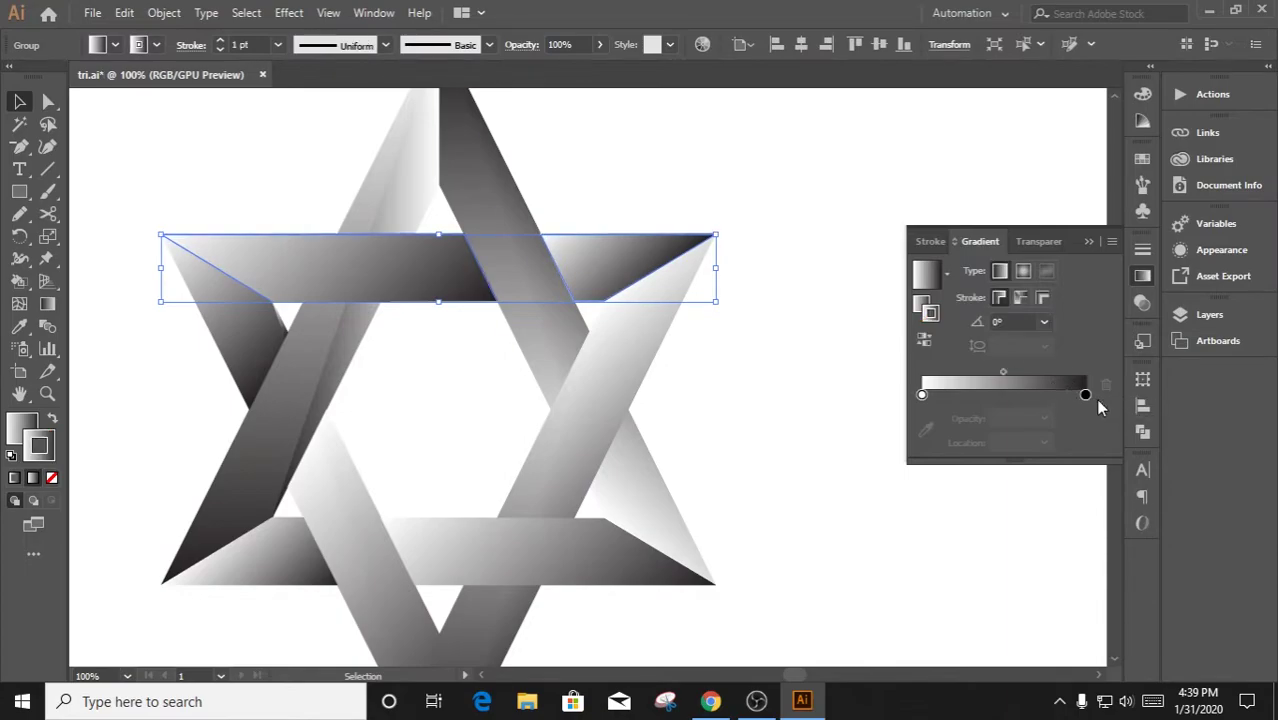
Keep the band's end gradient stop at full opacity and add an extra stop partway along
click(1044, 418)
click(1044, 418)
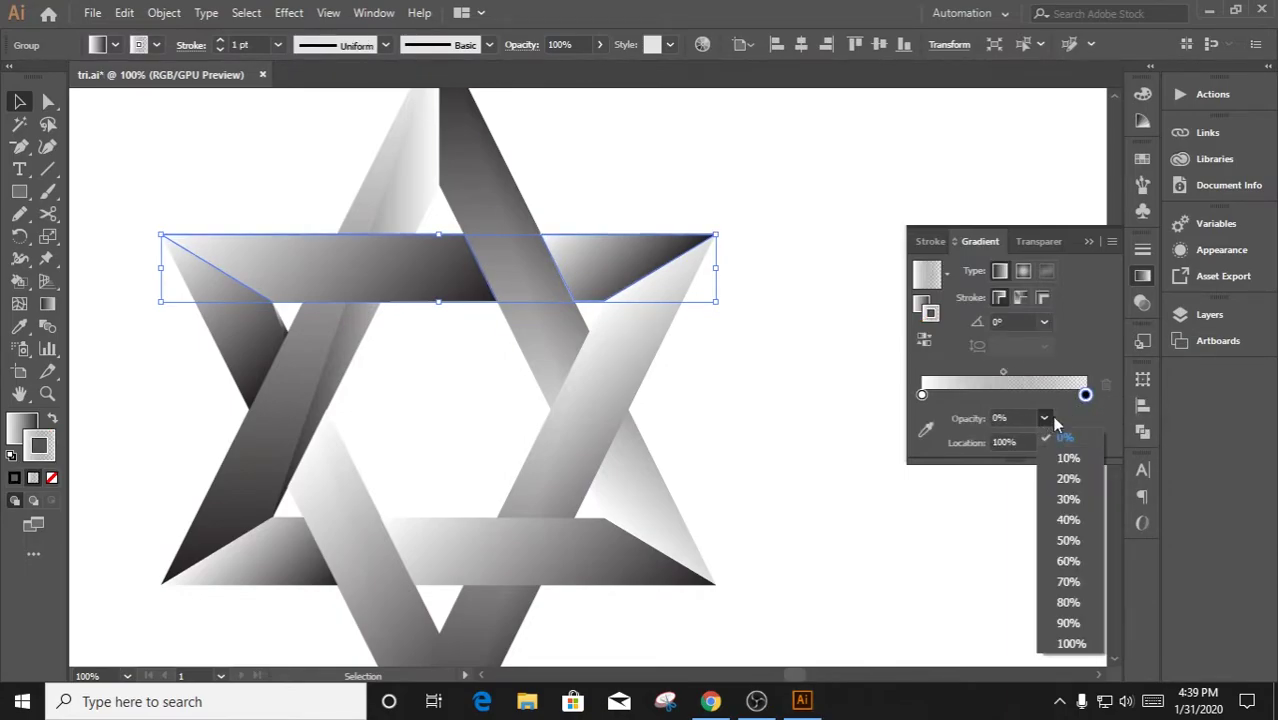
click(1070, 643)
click(1016, 395)
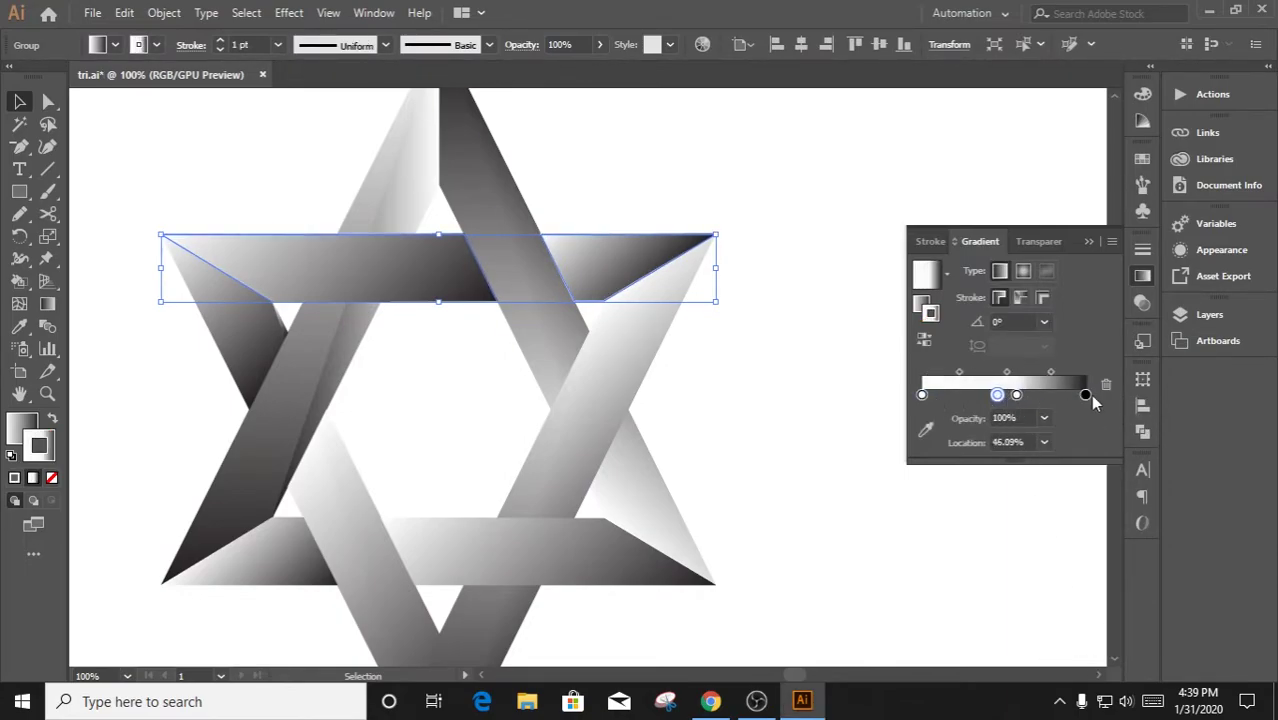
click(799, 379)
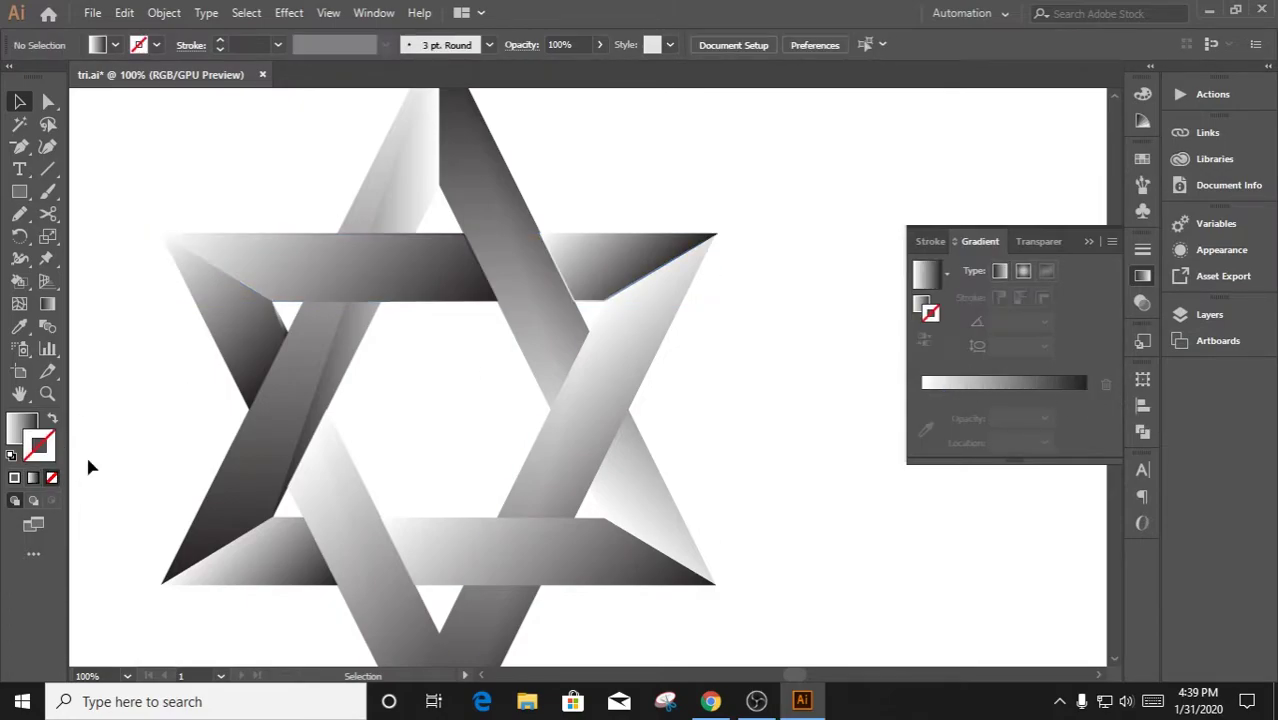
click(628, 280)
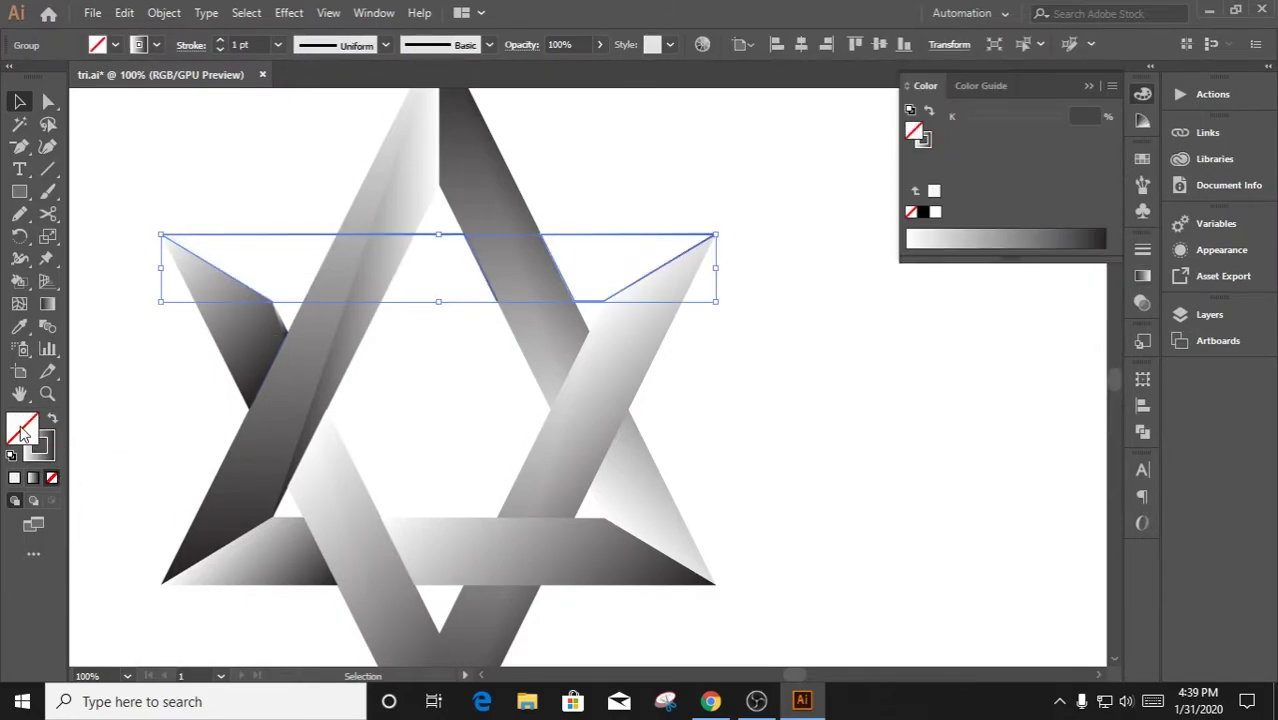
Remove the top band's stroke and redraw its gradient dark at left to light at right
click(50, 477)
key(g)
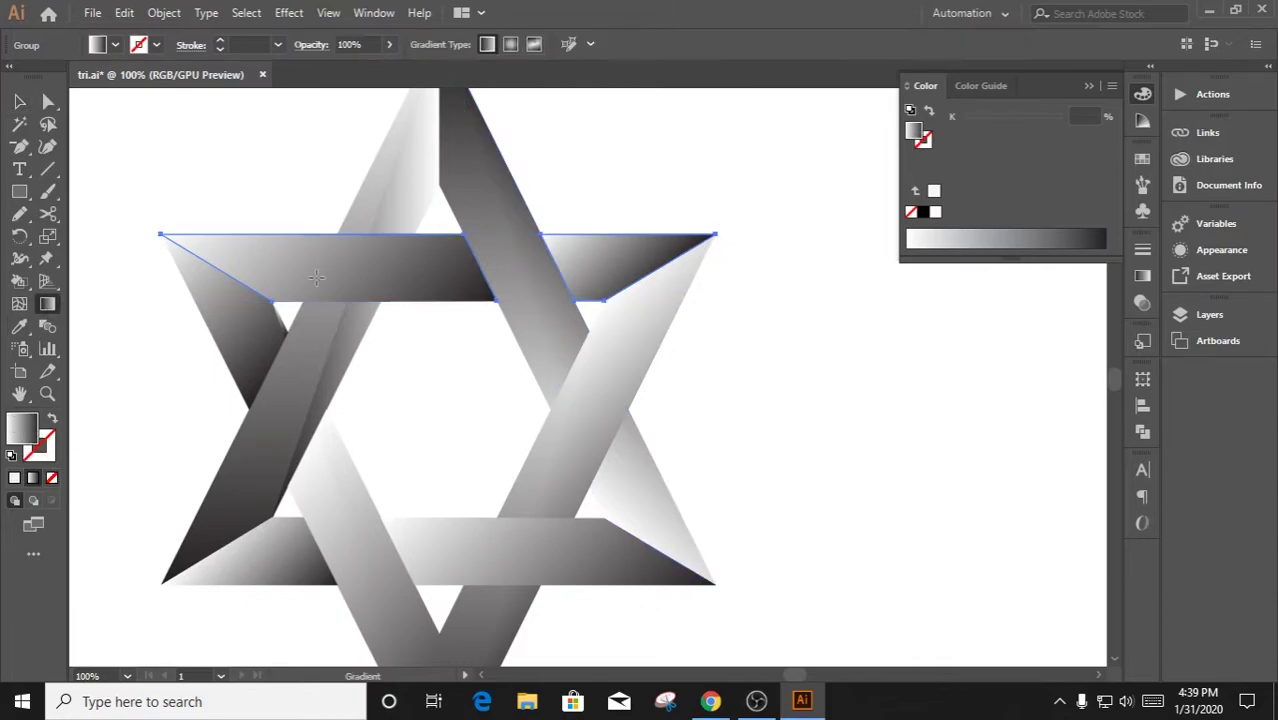
mouse_move(643, 273)
mouse_down()
mouse_move(651, 280)
mouse_move(248, 277)
mouse_move(116, 258)
mouse_up()
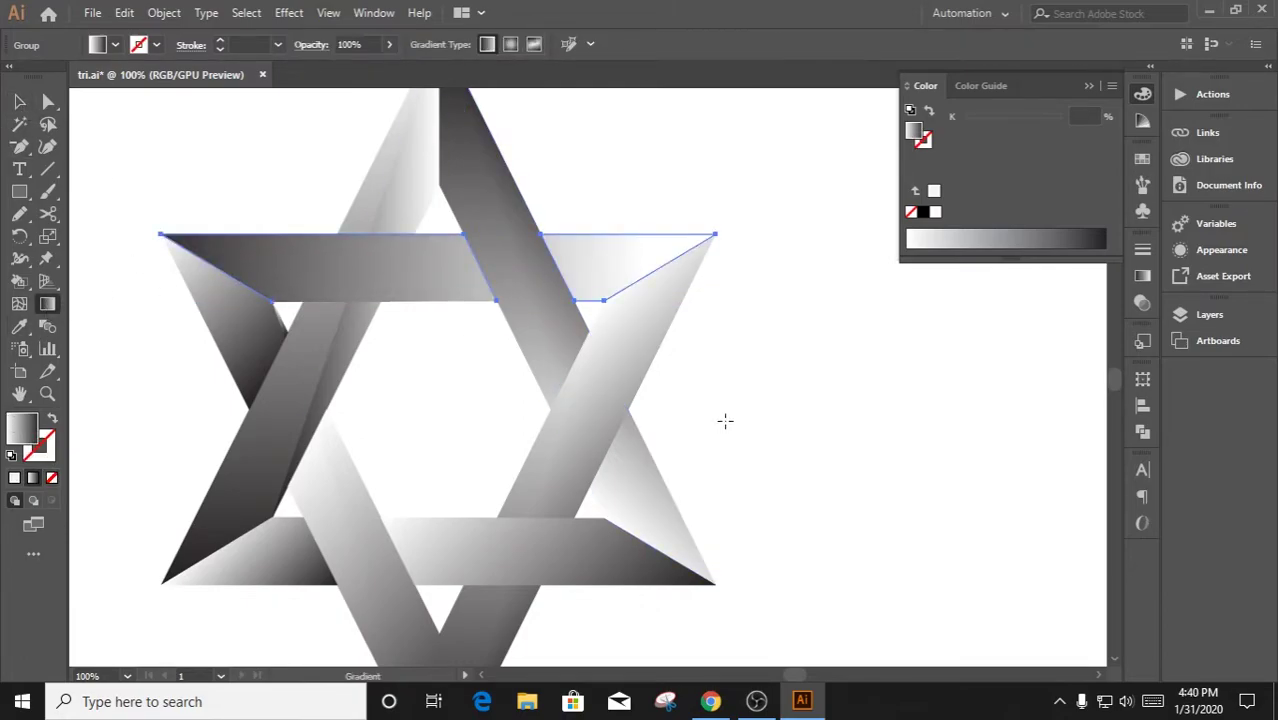
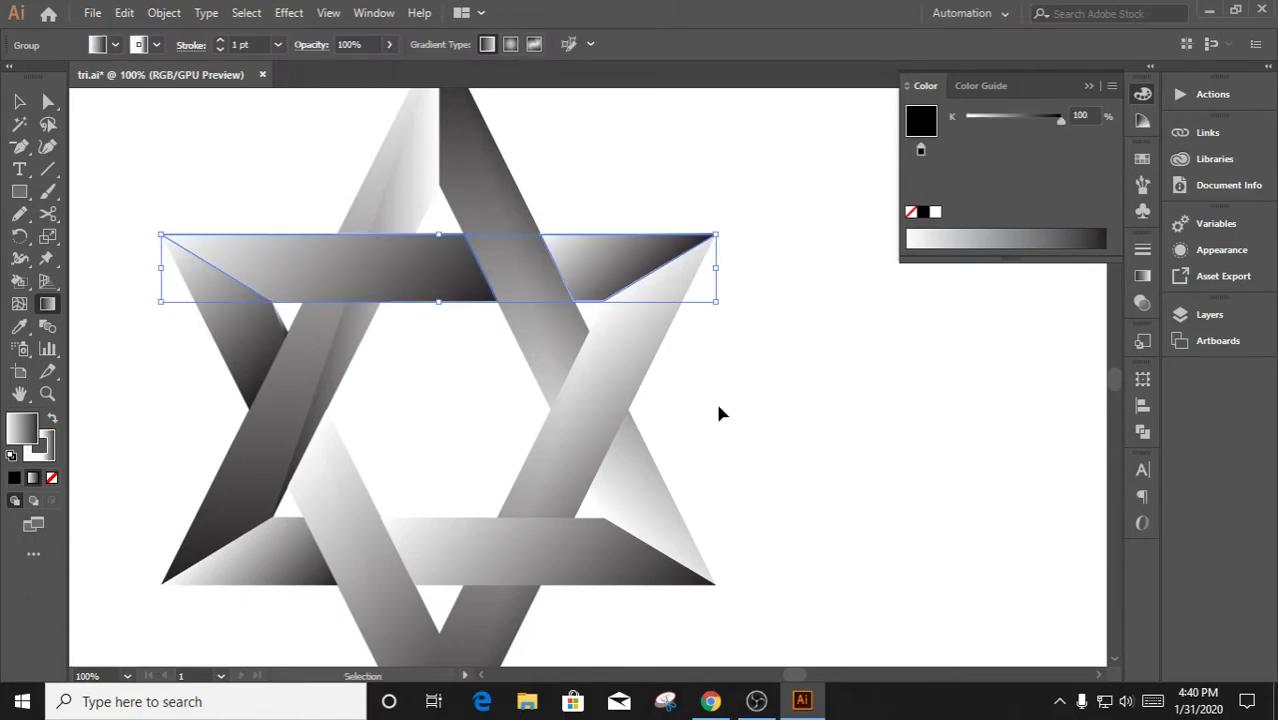
Undo the last two gradient edits and clear the selection
key(ctrl+z)
key(ctrl+z)
key(ctrl+z)
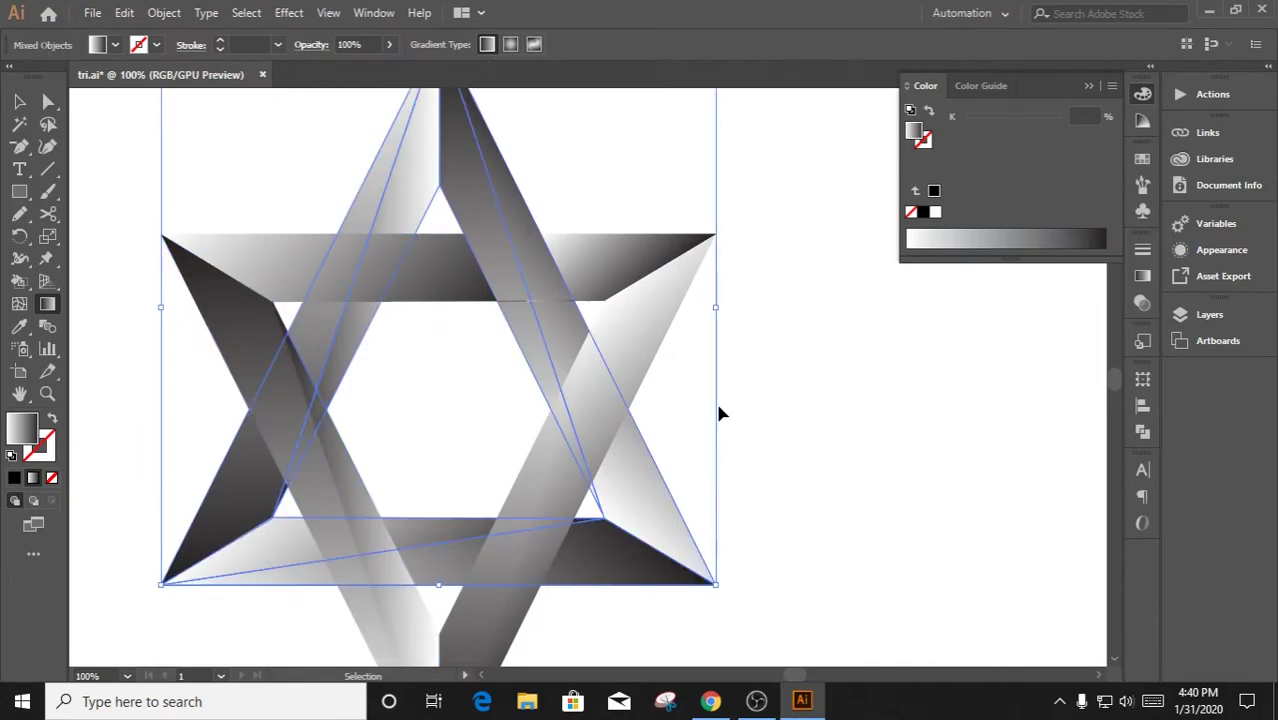
key(ctrl+z)
click(720, 413)
key(g)
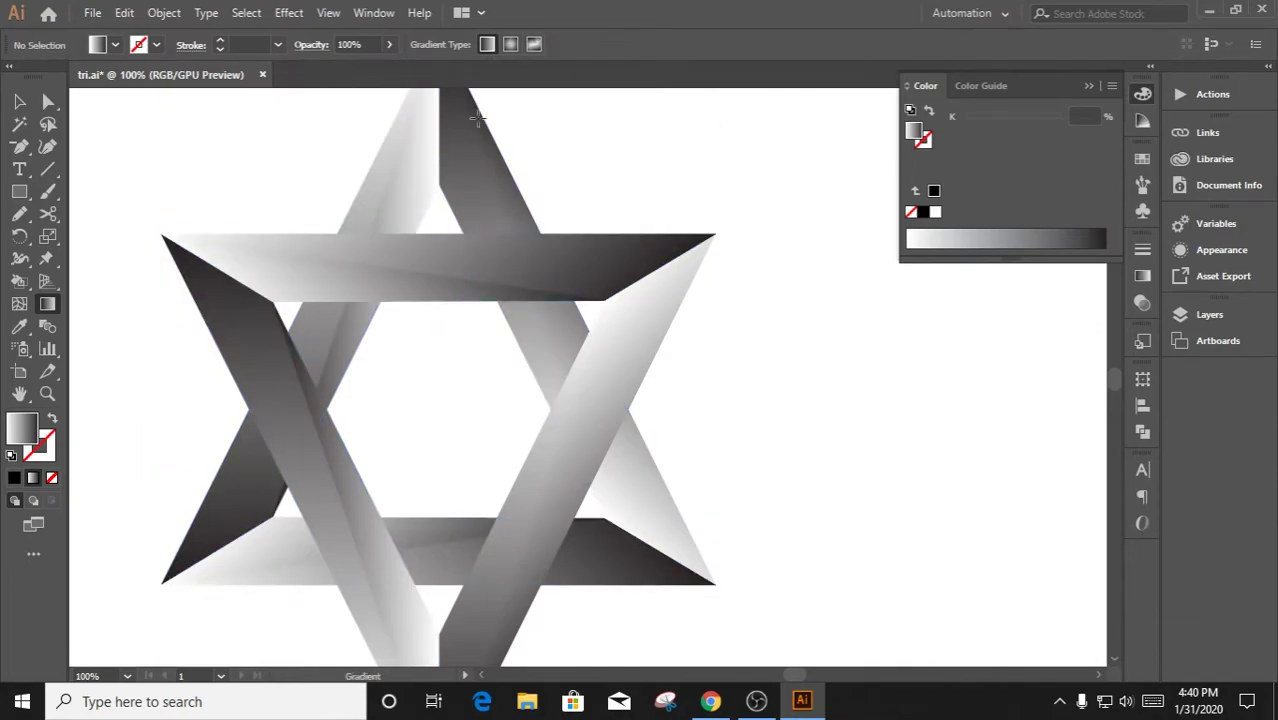
click(328, 12)
click(562, 466)
Zoom in closely on where the top band crosses the right diagonal
key(ctrl+equal)
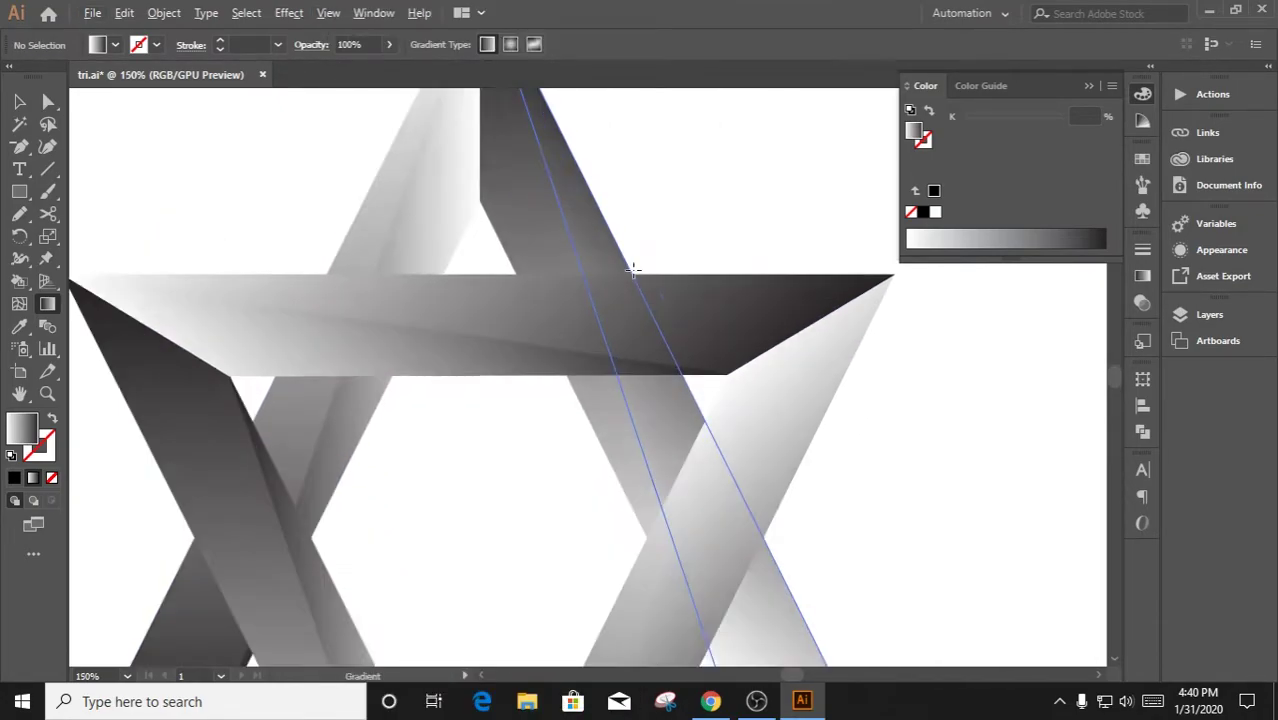
drag(547, 268, 633, 268)
mouse_move(490, 262)
mouse_down()
mouse_move(619, 334)
mouse_move(476, 287)
mouse_up()
key(v)
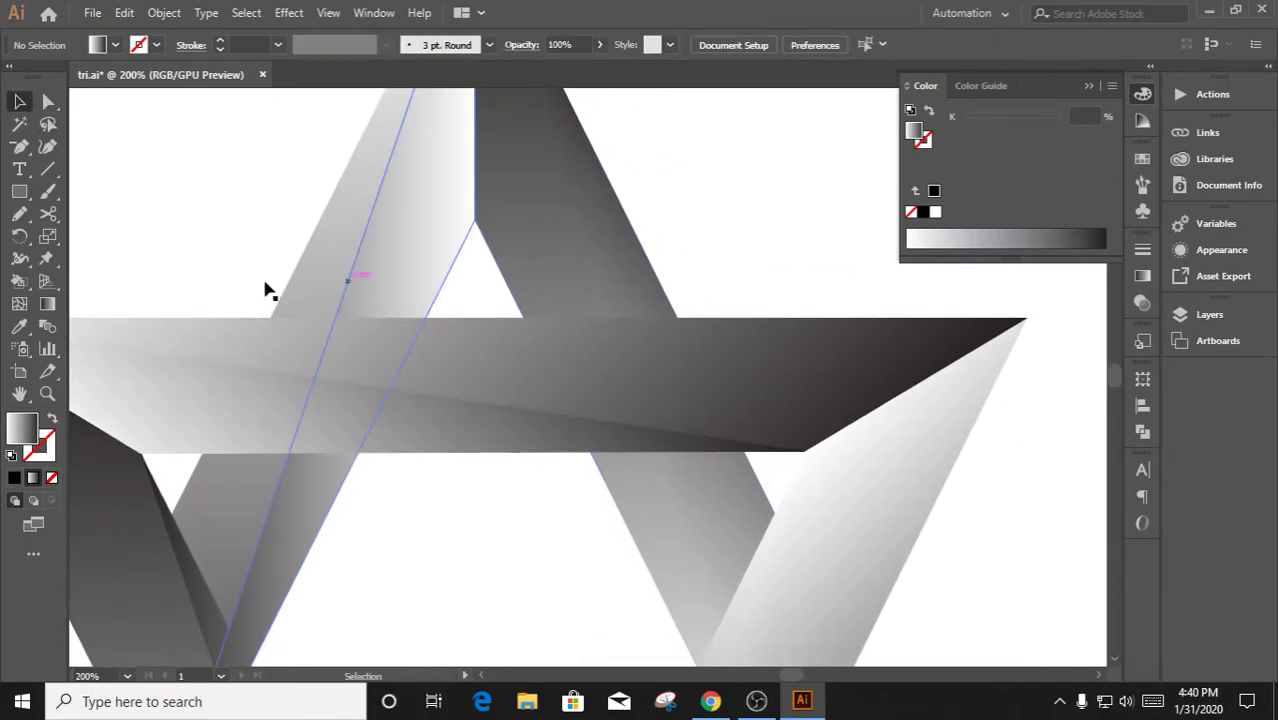
key(ctrl+equal)
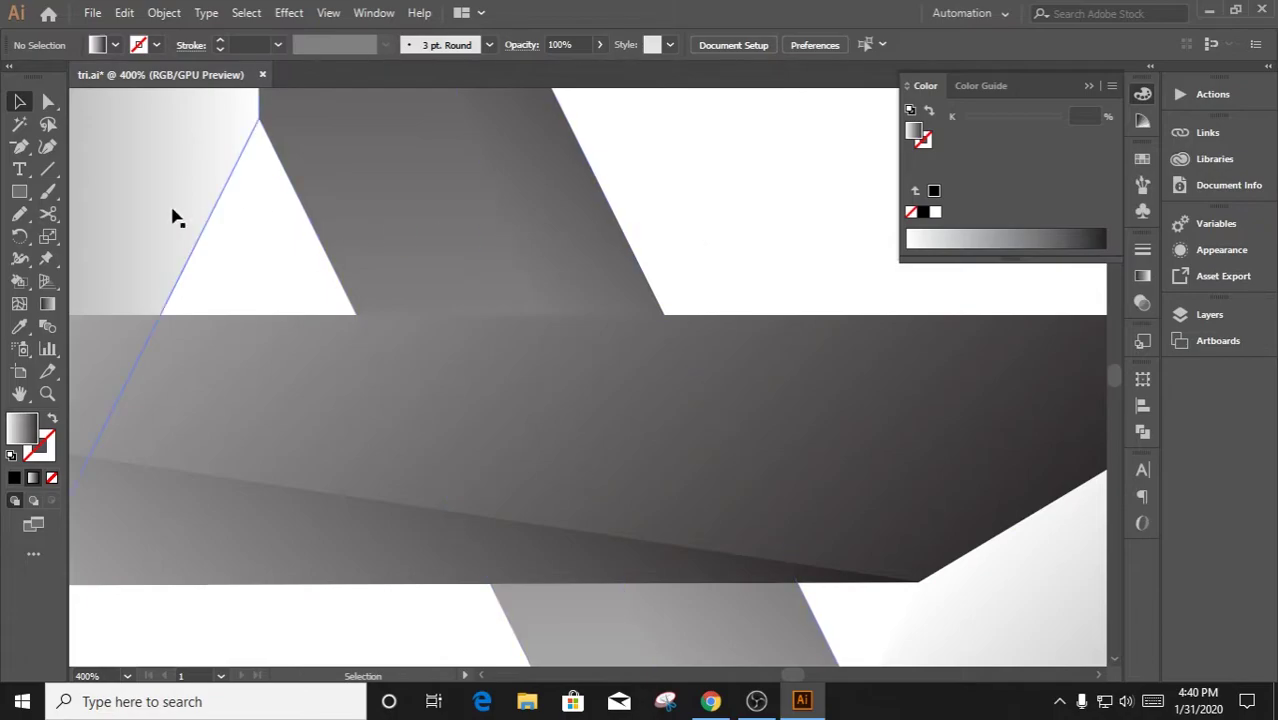
drag(18, 146, 95, 188)
key(ctrl+equal)
key(ctrl+equal)
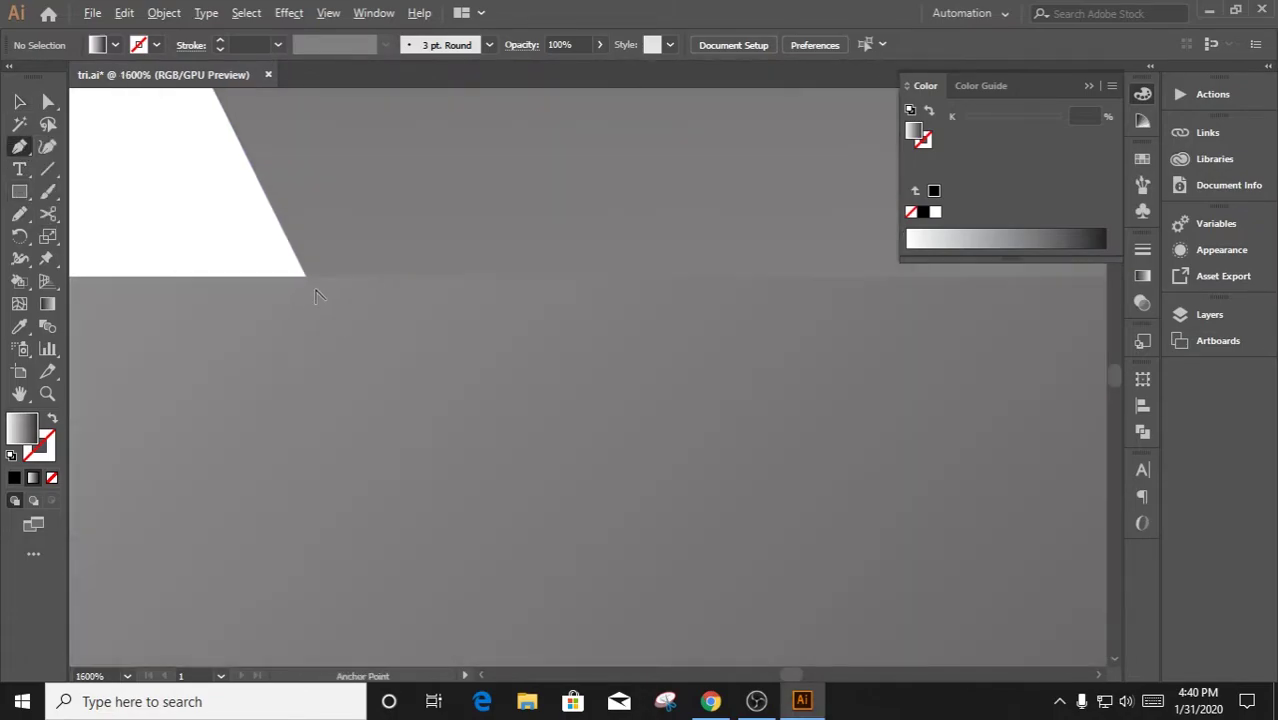
alt+scroll(309, 288, down, 5)
alt+scroll(410, 360, up, 2)
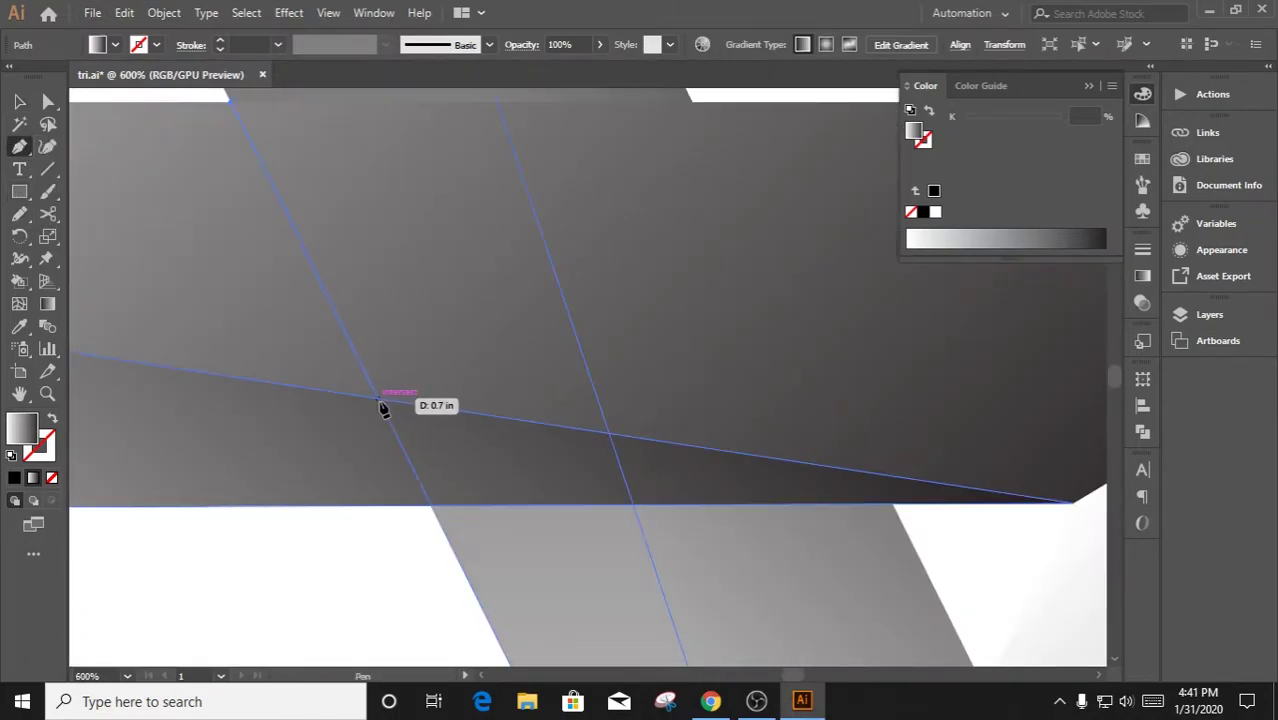
Pen-trace the corners of the overlap piece at that crossing
click(795, 497)
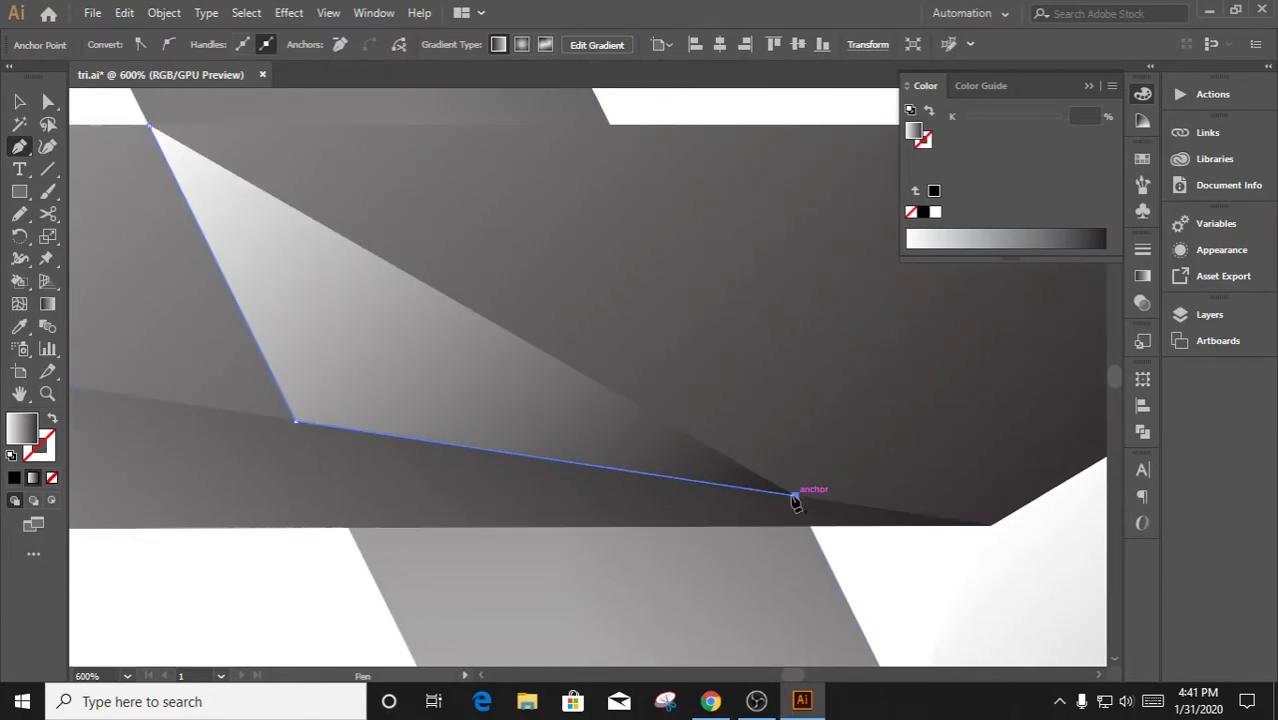
click(611, 127)
alt+scroll(432, 349, down, 2)
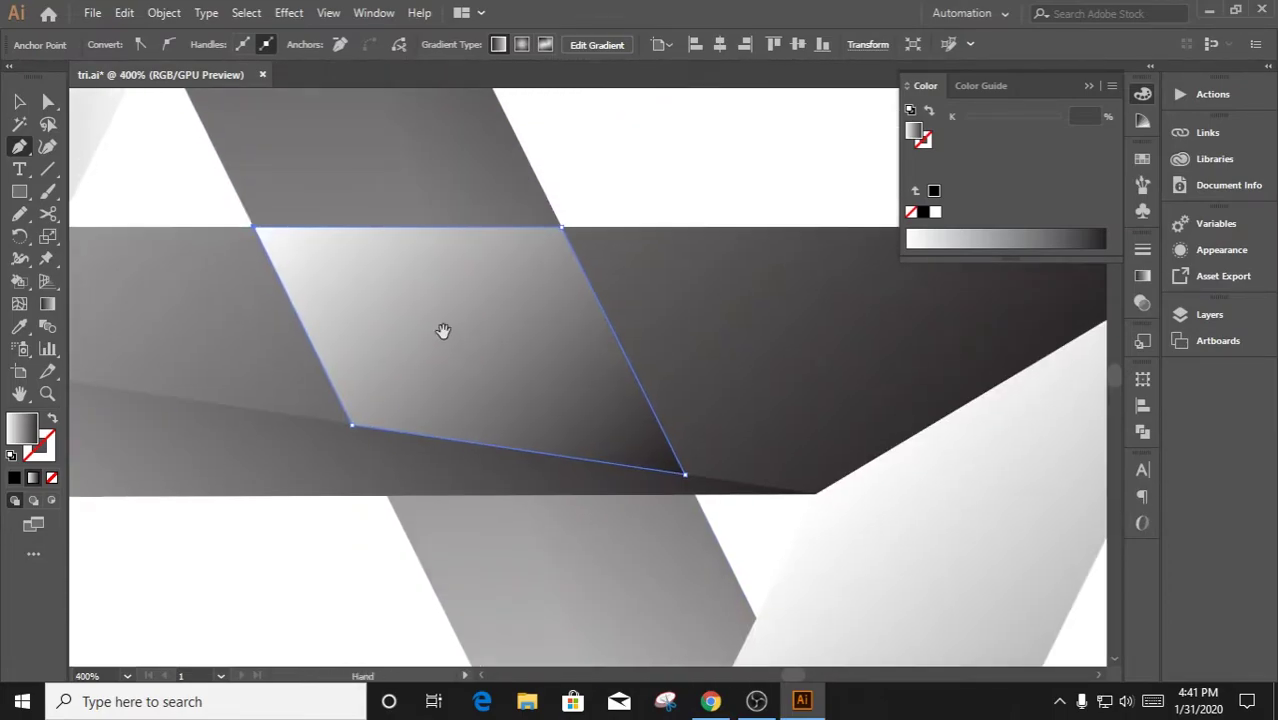
key(v)
Ungroup the star's bands and select a single band path
click(1100, 448)
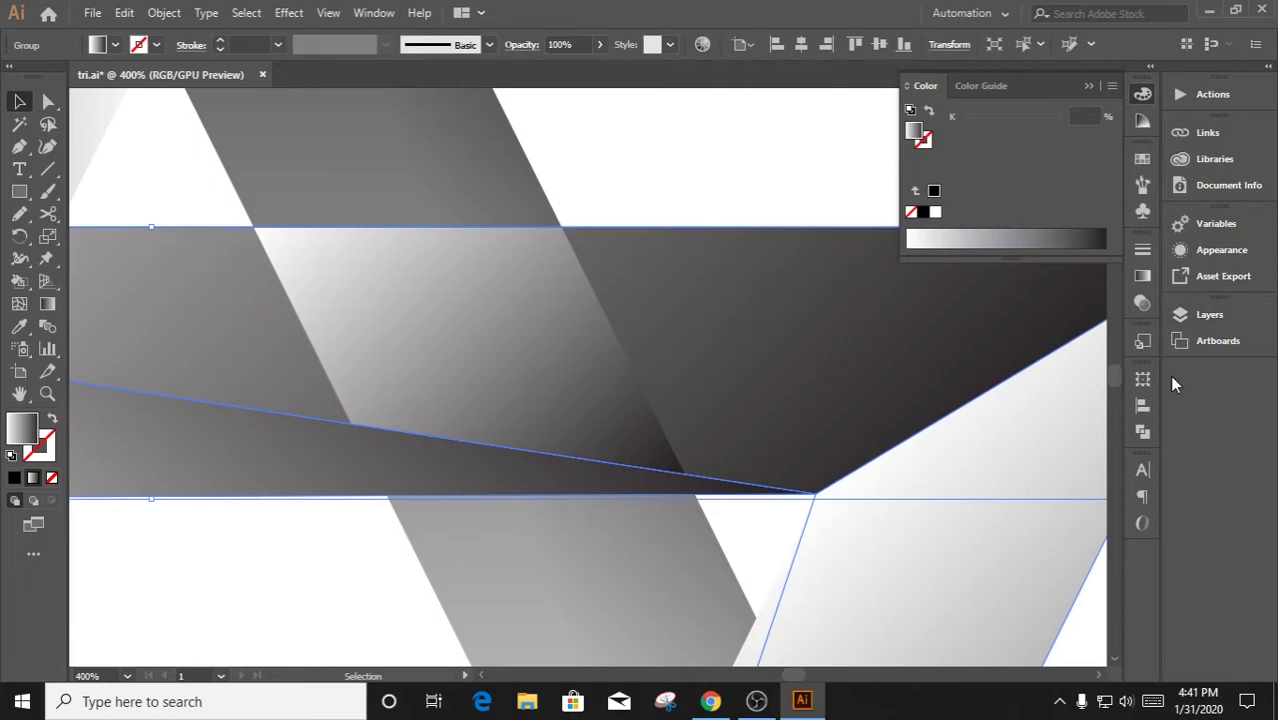
alt+scroll(842, 390, down, 4)
right_click(580, 360)
click(650, 520)
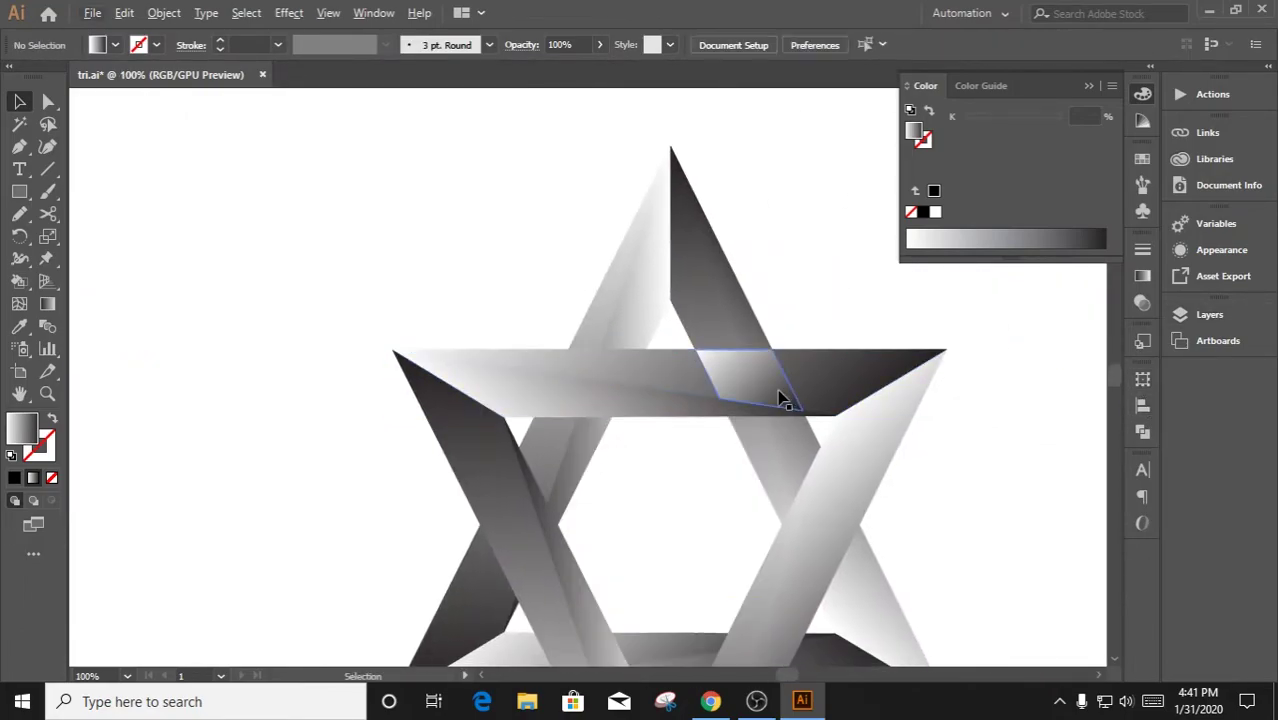
click(776, 394)
Bring up the Pathfinder panel and clear the selection
click(1143, 300)
click(1143, 405)
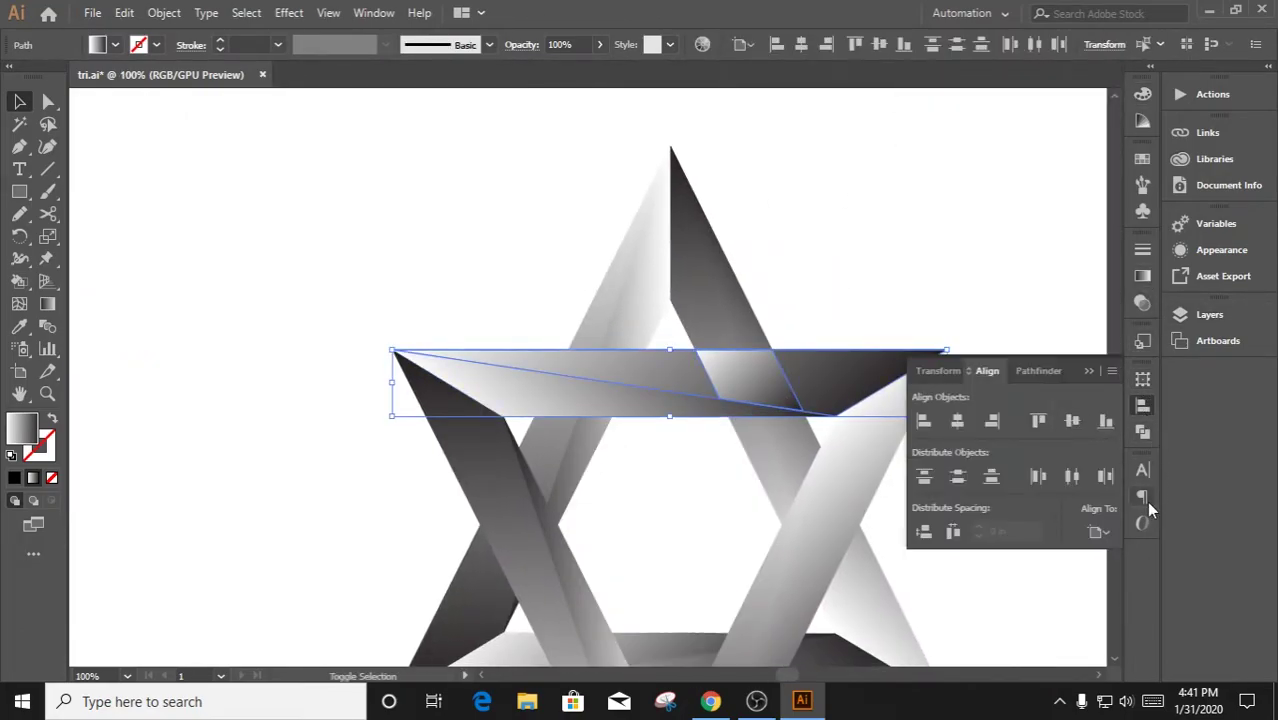
click(1143, 432)
click(880, 300)
Pen-trace a thin closed sliver along the top band's lower edge at the crossing
alt+scroll(798, 296, up, 2)
alt+scroll(663, 372, up, 2)
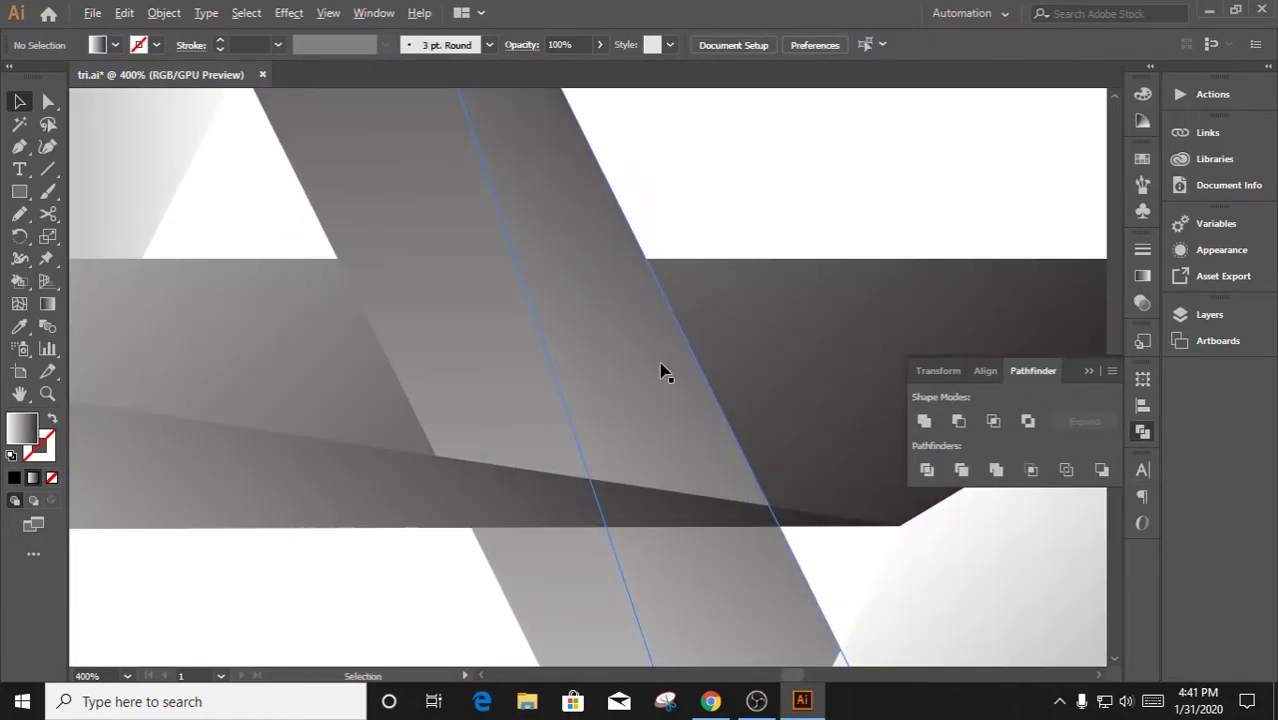
alt+scroll(660, 372, up, 2)
key(p)
alt+scroll(300, 340, up, 3)
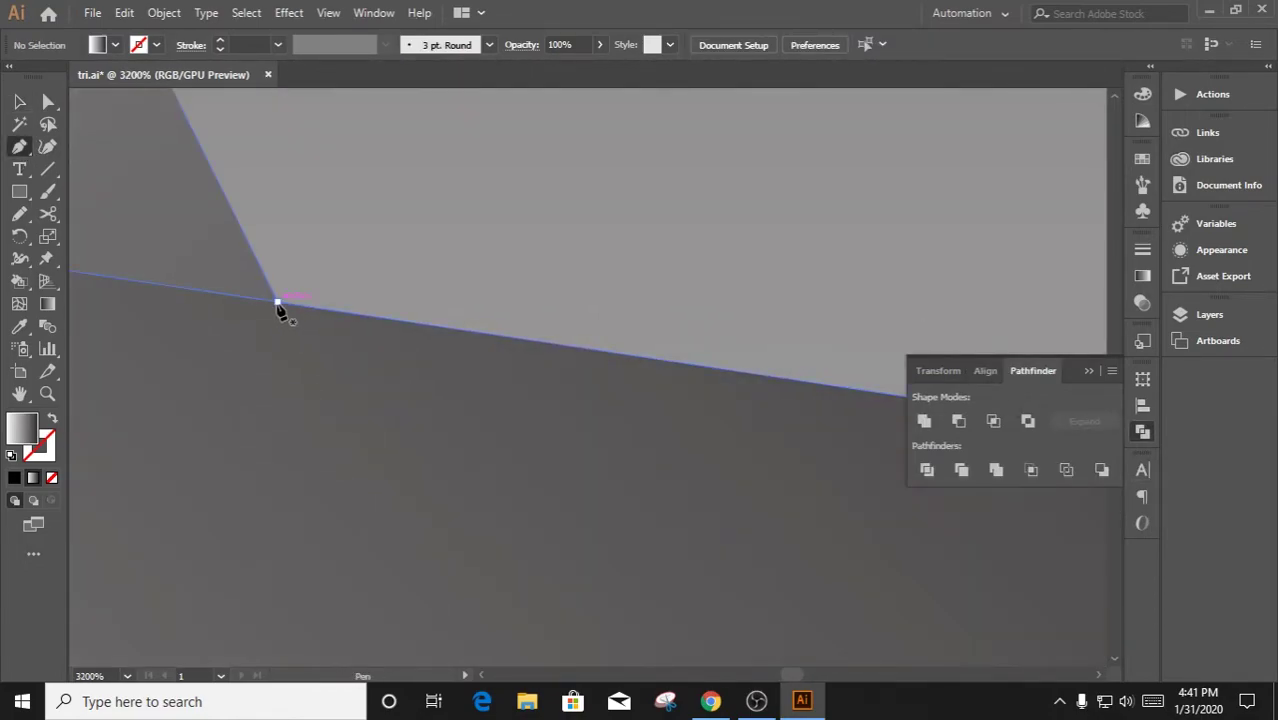
click(278, 302)
alt+scroll(394, 457, down, 5)
alt+scroll(371, 440, up, 2)
alt+scroll(492, 420, down, 1)
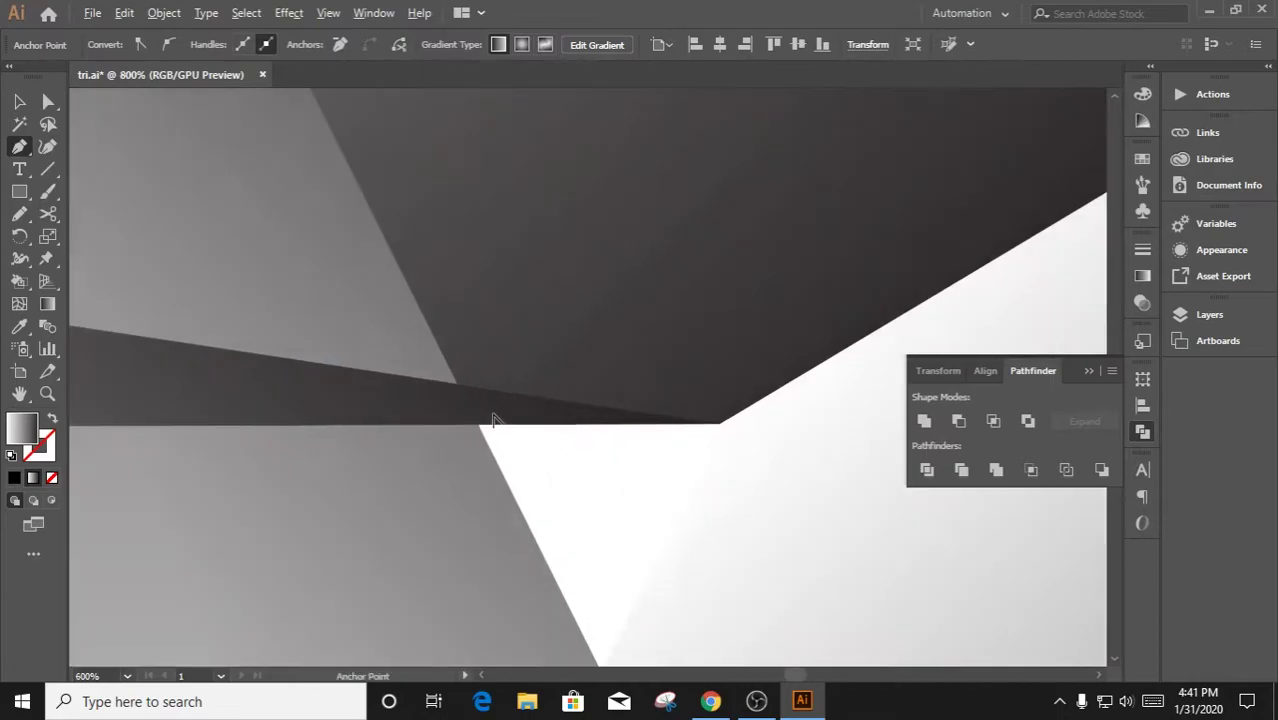
alt+scroll(470, 430, up, 1)
alt+scroll(331, 274, up, 2)
alt+scroll(680, 484, down, 1)
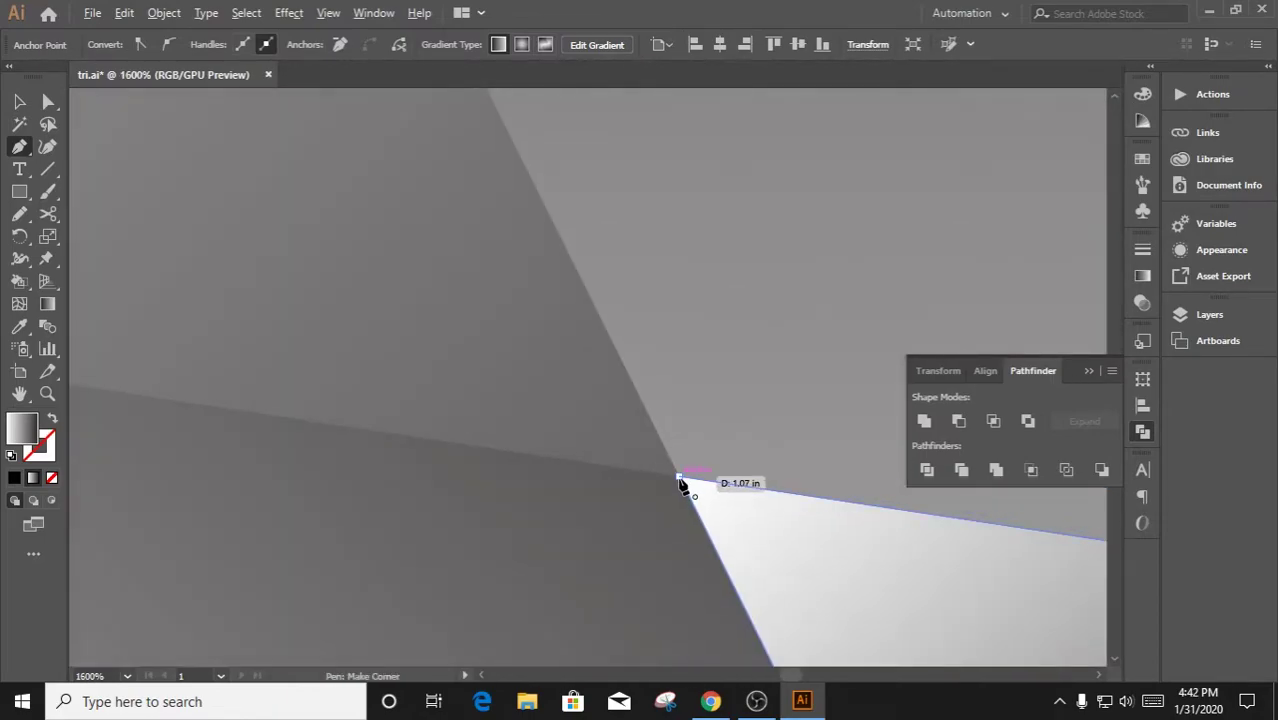
click(680, 484)
alt+scroll(836, 519, down, 1)
alt+scroll(600, 420, down, 2)
alt+scroll(502, 371, down, 1)
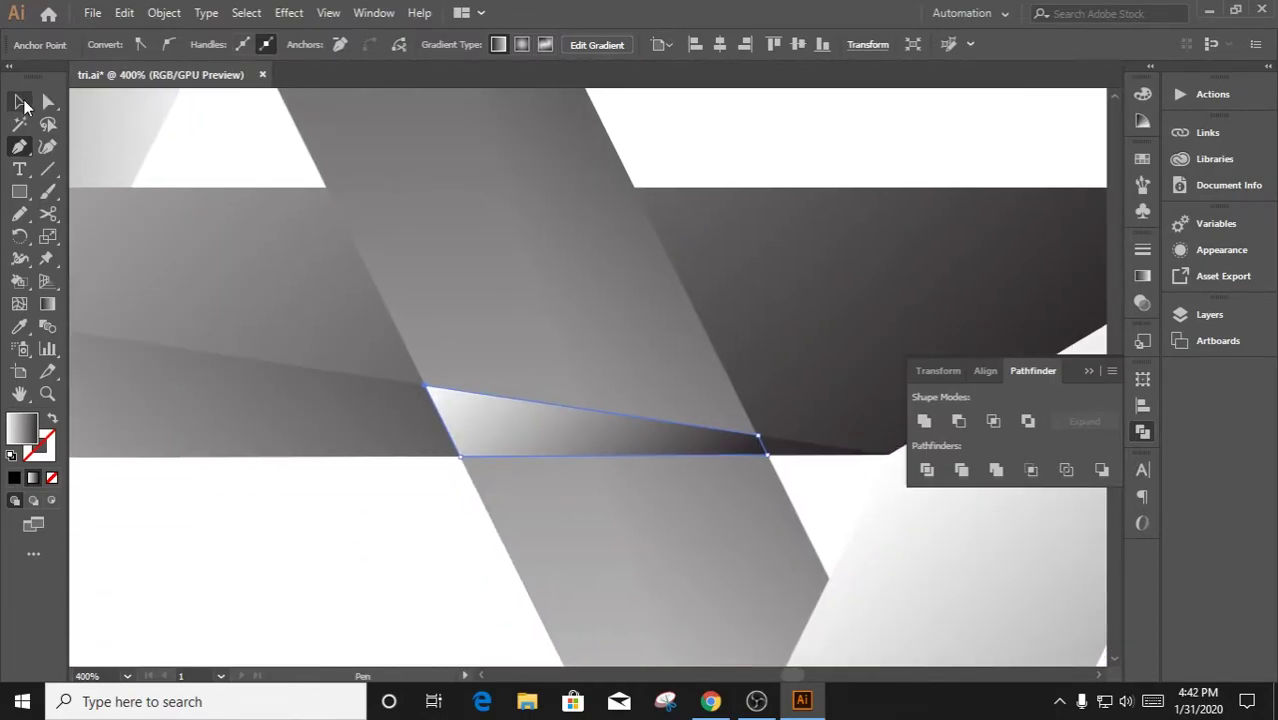
Select the new sliver and the nearby diagonal bands to check them
click(18, 104)
click(827, 428)
click(579, 583)
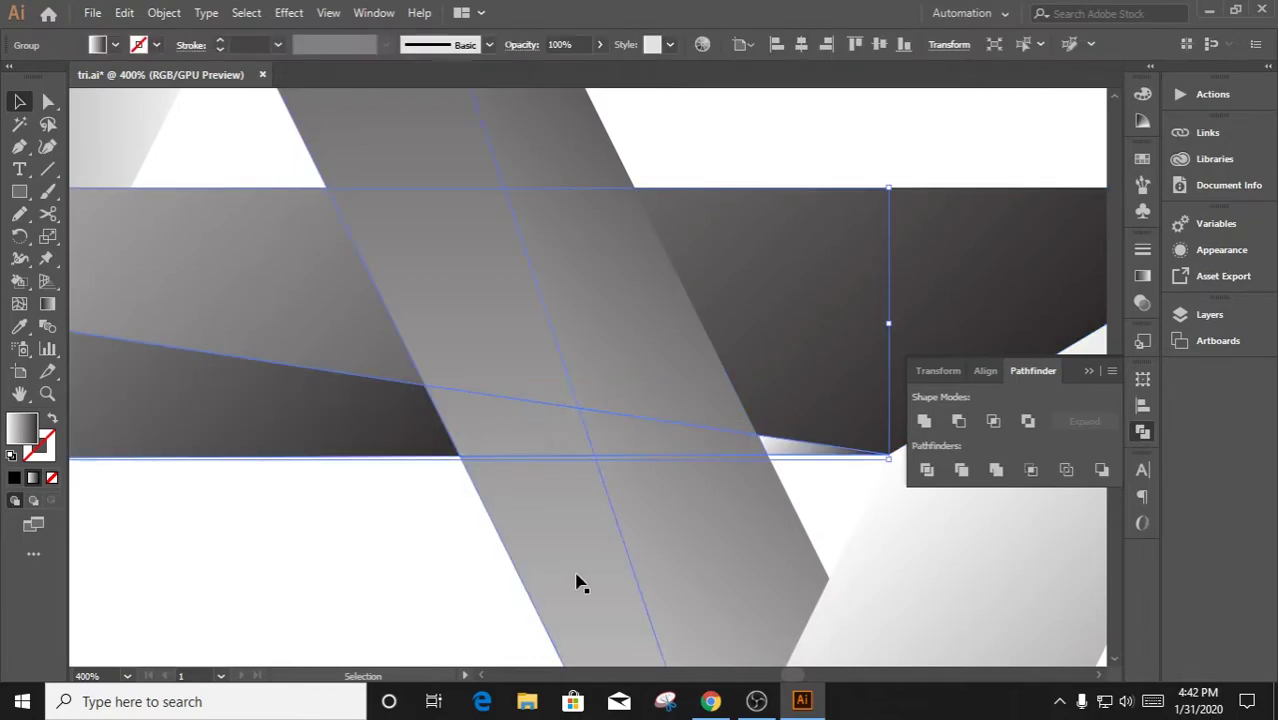
click(370, 535)
click(593, 461)
click(593, 461)
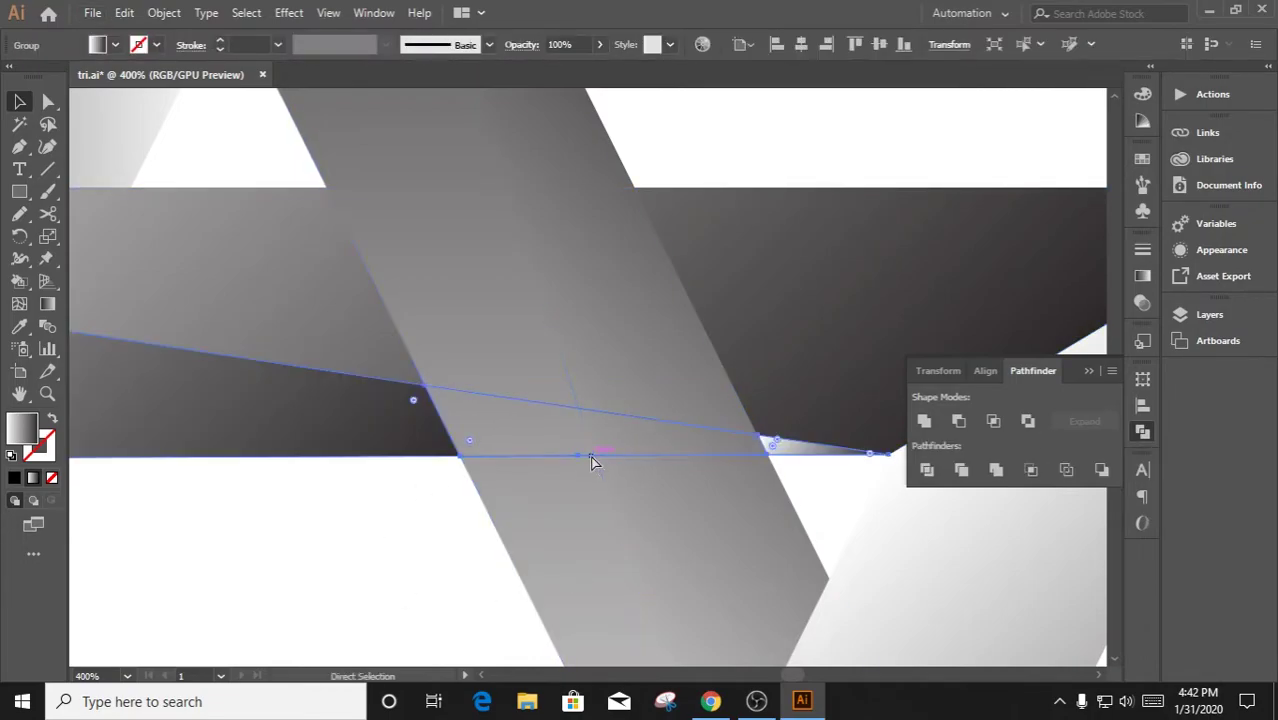
click(575, 415)
Select the thin sliver path and check its context menu options
right_click(573, 413)
click(531, 457)
click(551, 408)
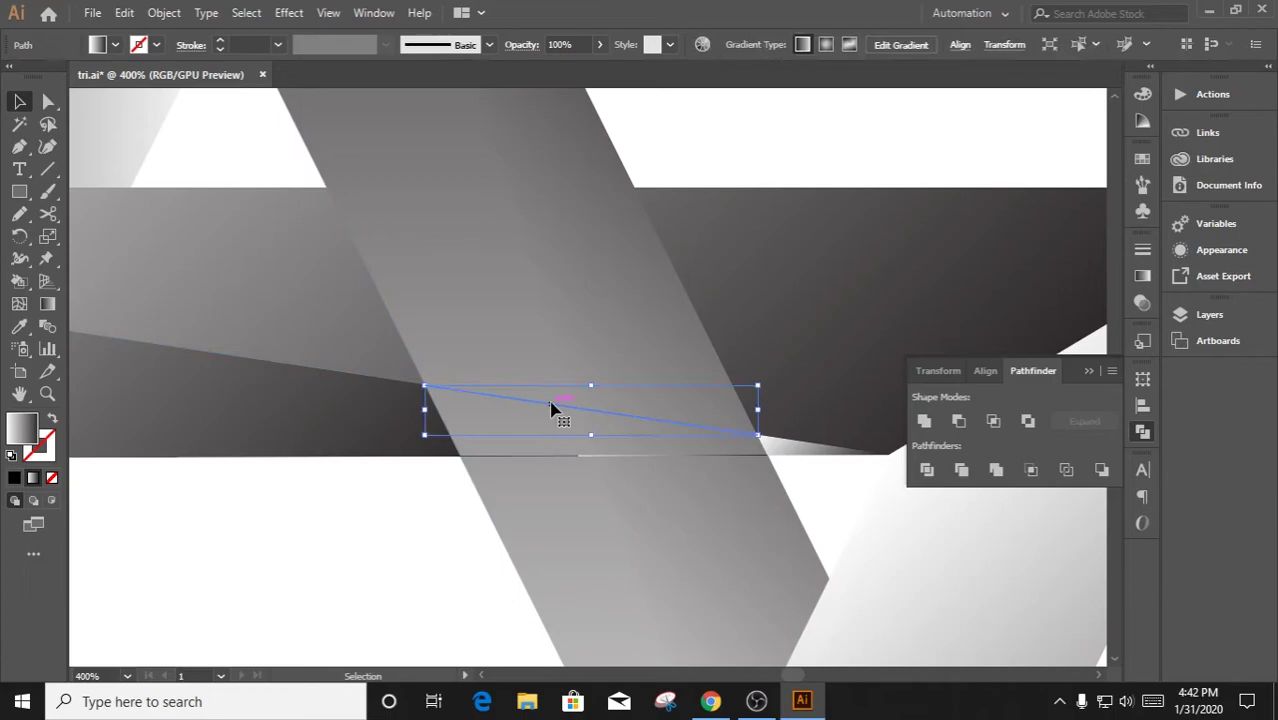
right_click(549, 409)
click(568, 457)
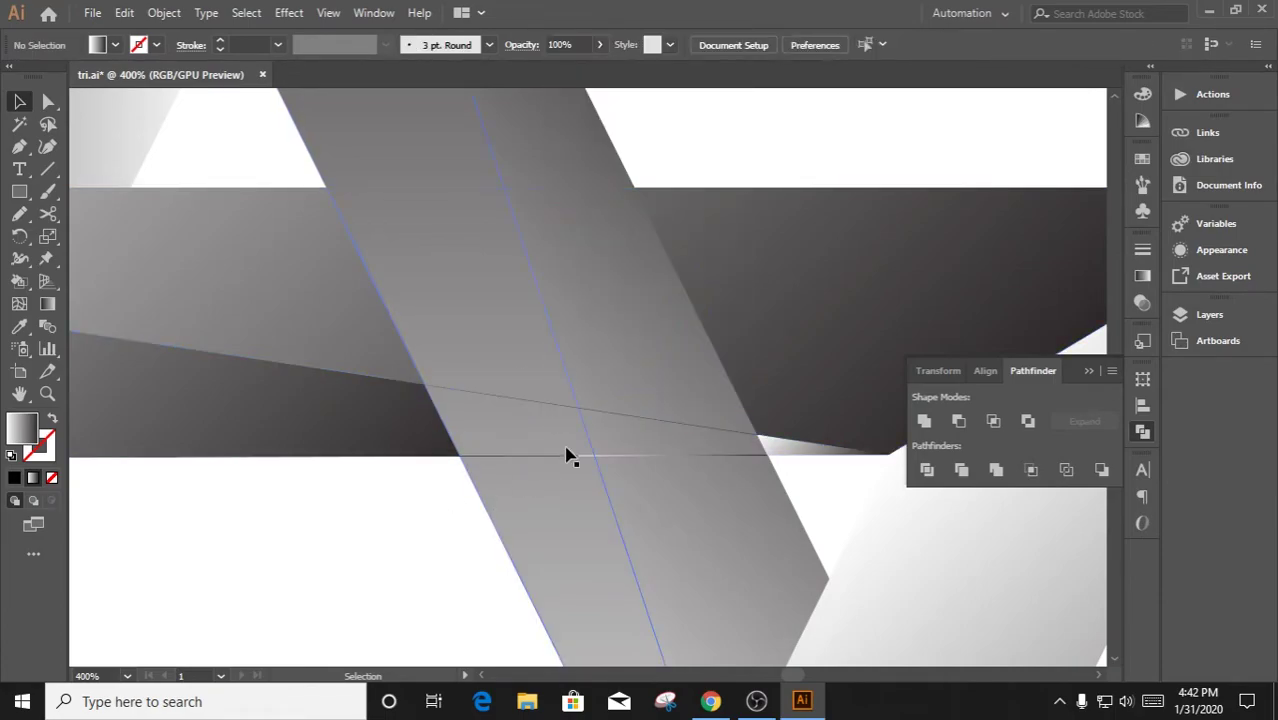
scroll(565, 462, up, 3)
click(548, 440)
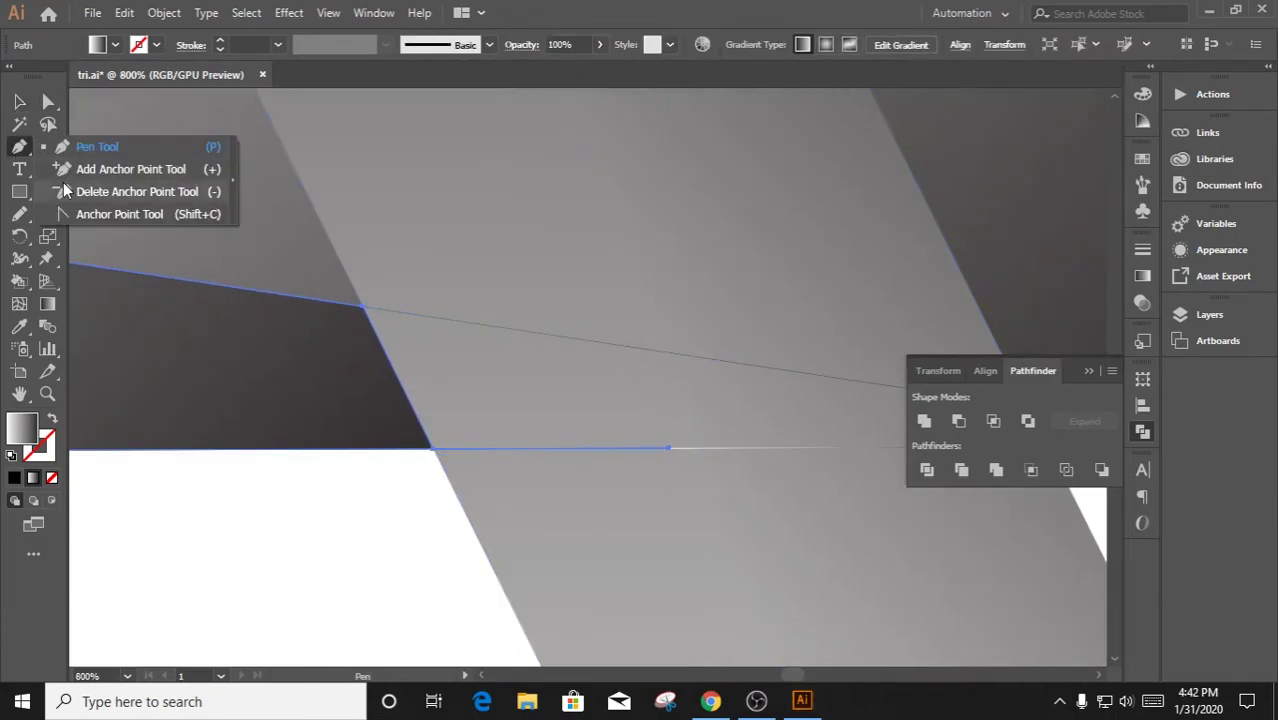
Remove a stray anchor at the sliver's end with the Delete Anchor Point tool
drag(19, 146, 100, 191)
drag(687, 381, 612, 499)
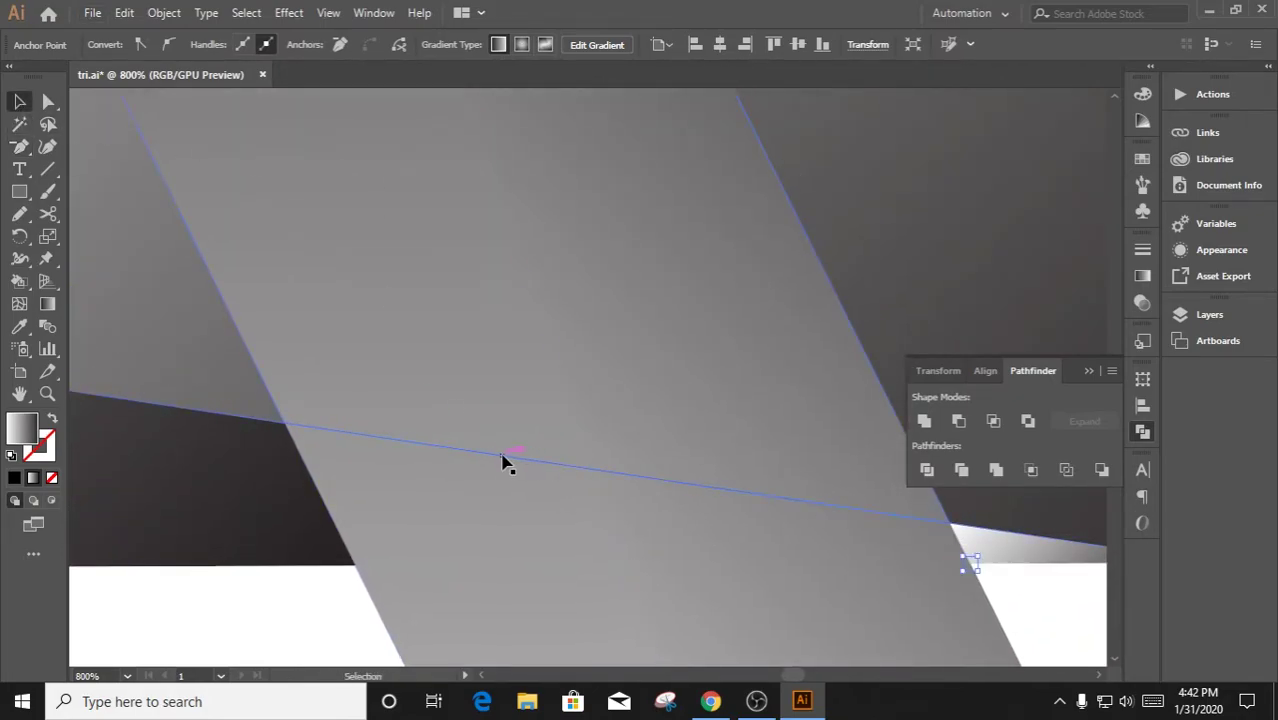
scroll(503, 462, down, 3)
click(702, 251)
Select the horizontal and diagonal bands at the crossing
scroll(700, 240, down, 2)
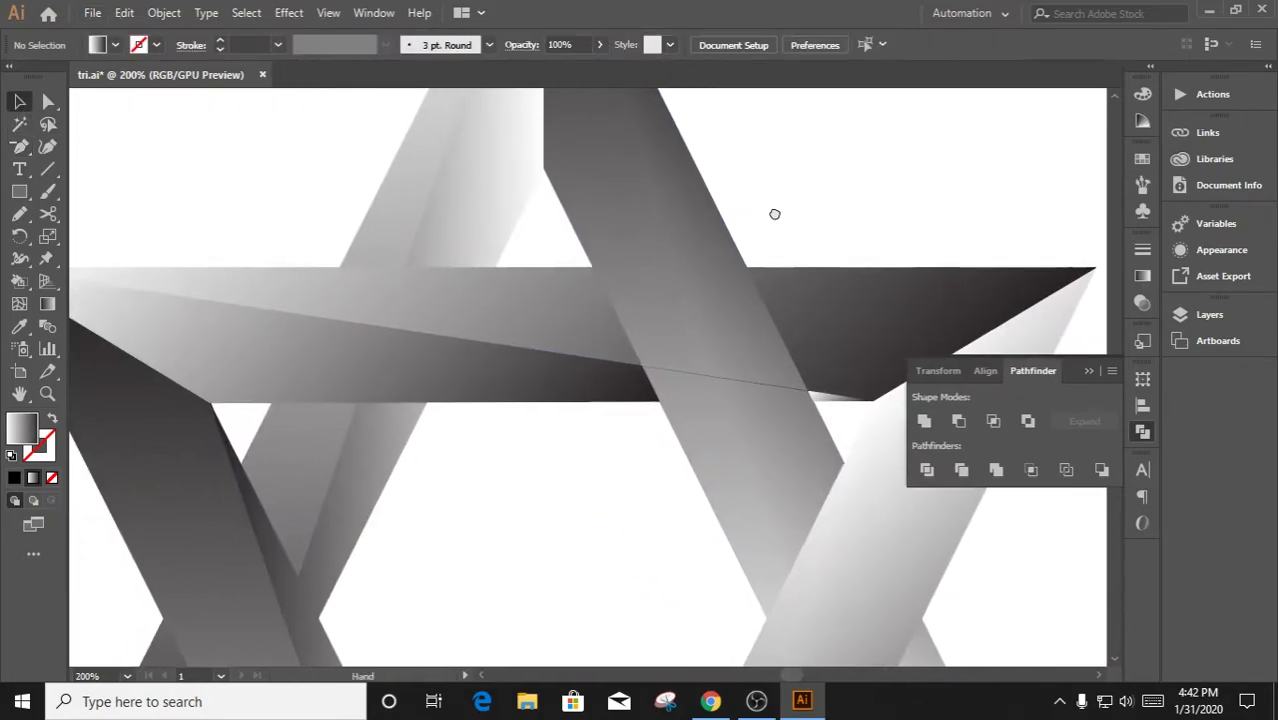
drag(774, 214, 752, 251)
click(690, 426)
shift+click(700, 424)
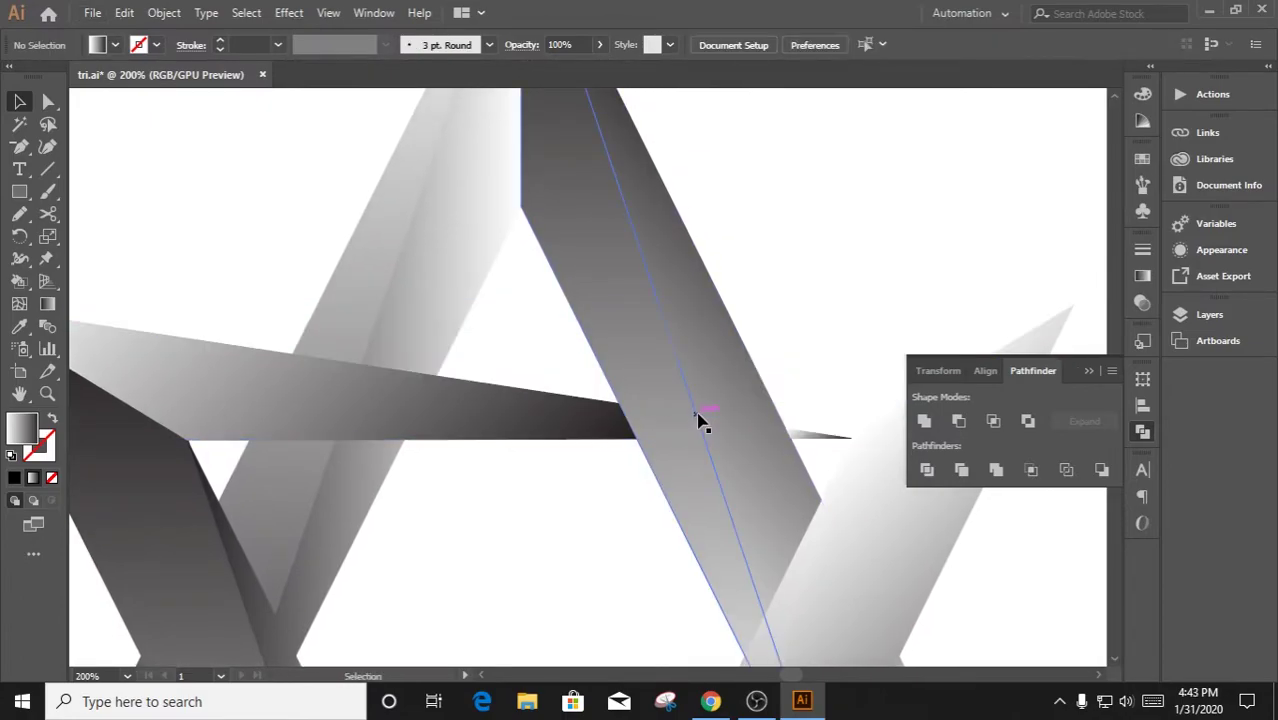
click(778, 232)
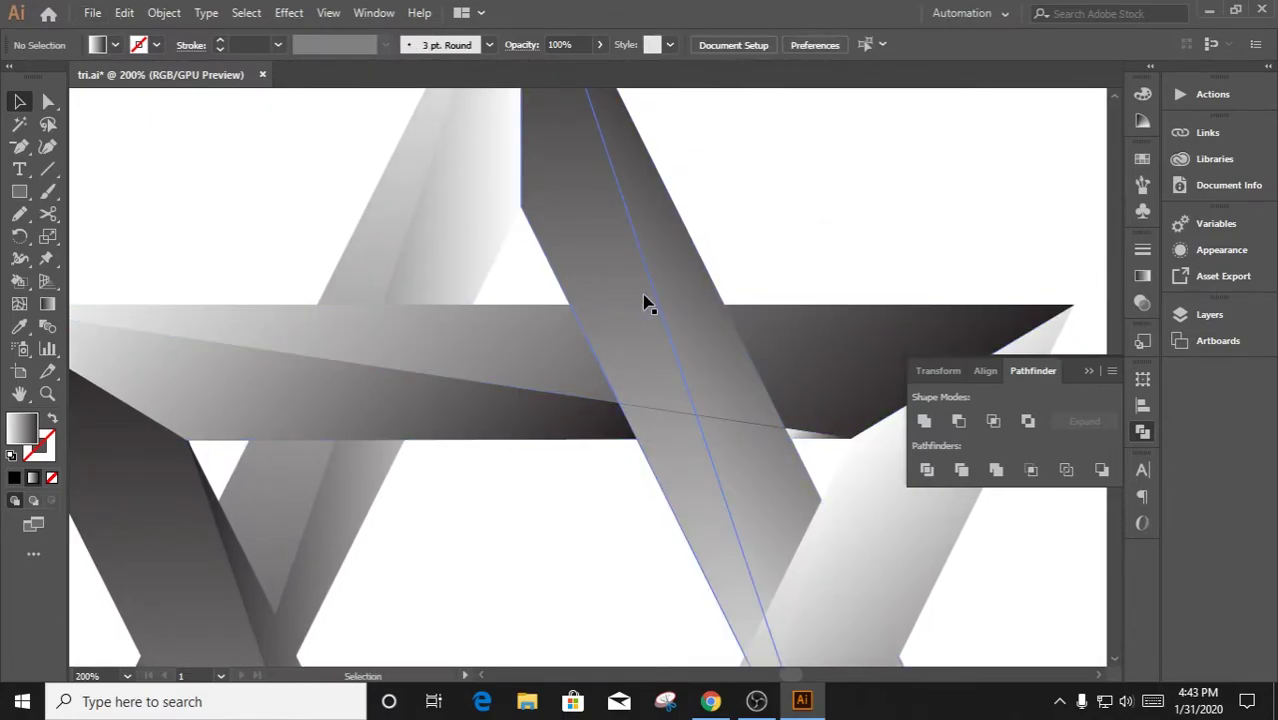
click(707, 424)
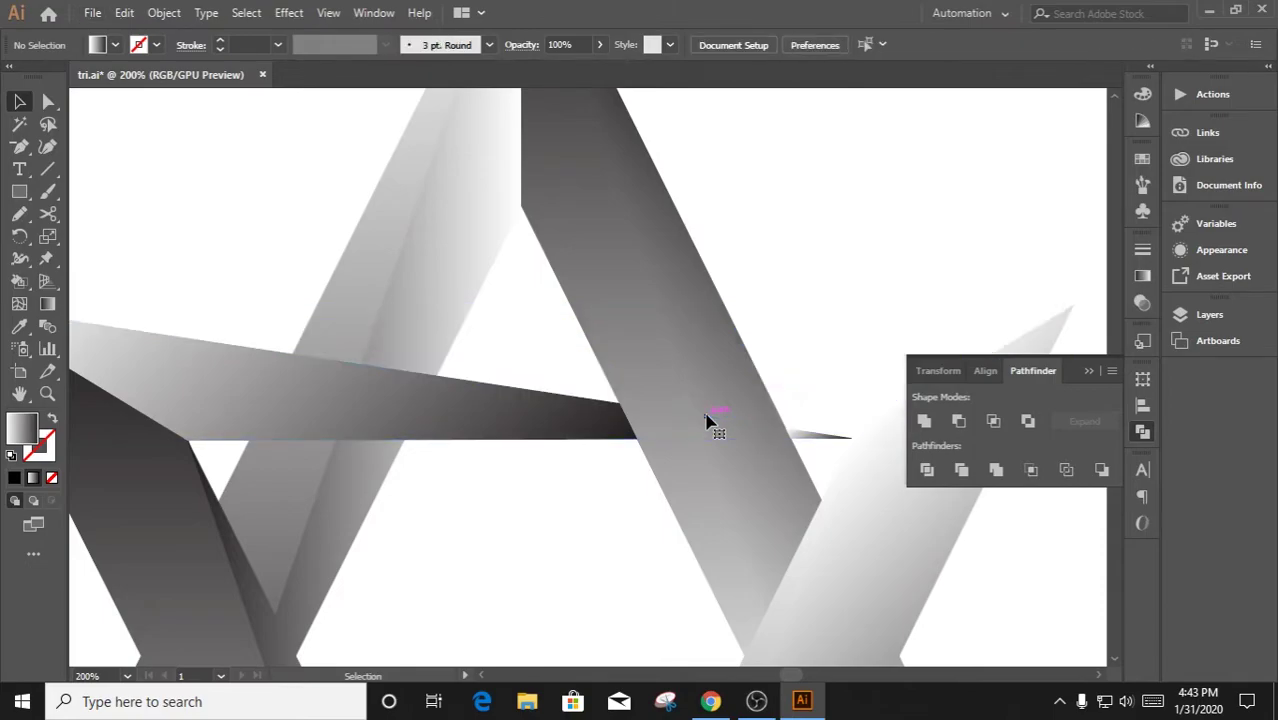
shift+click(707, 424)
scroll(600, 410, up, 5)
scroll(563, 400, down, 1)
Remove the extra anchor on the band edge using Direct Selection
key(a)
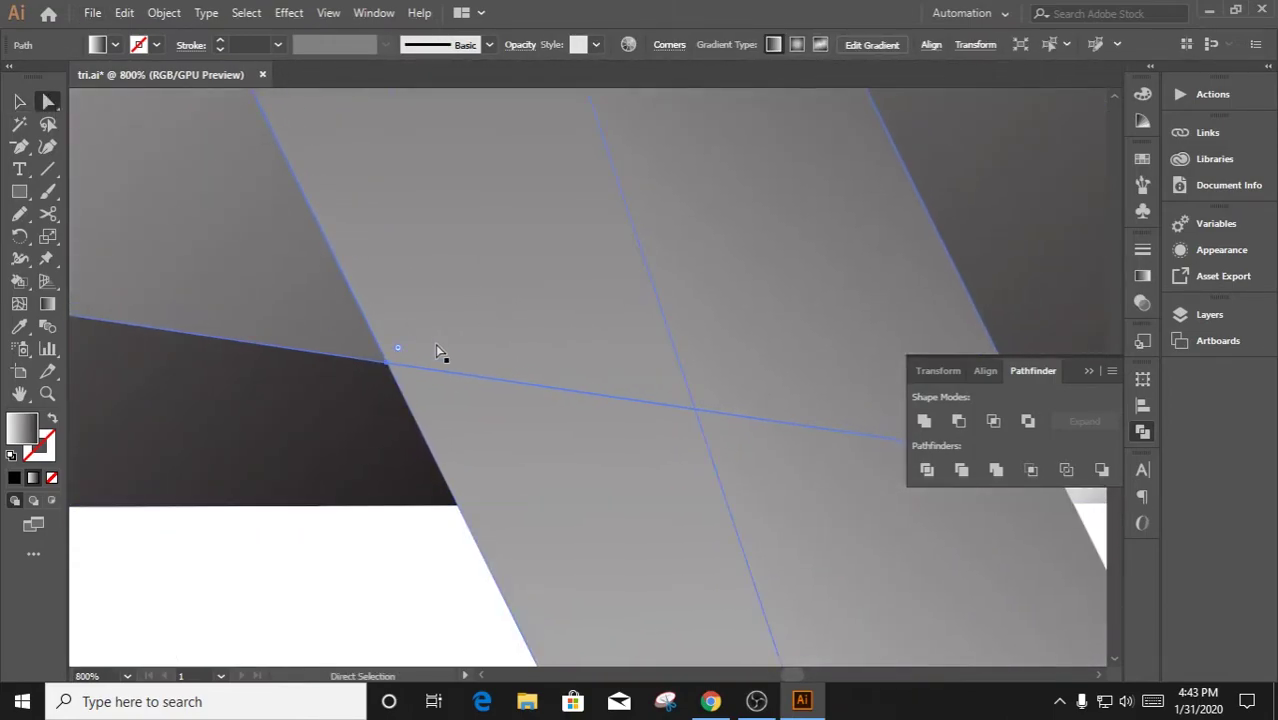
click(450, 375)
drag(651, 386, 391, 295)
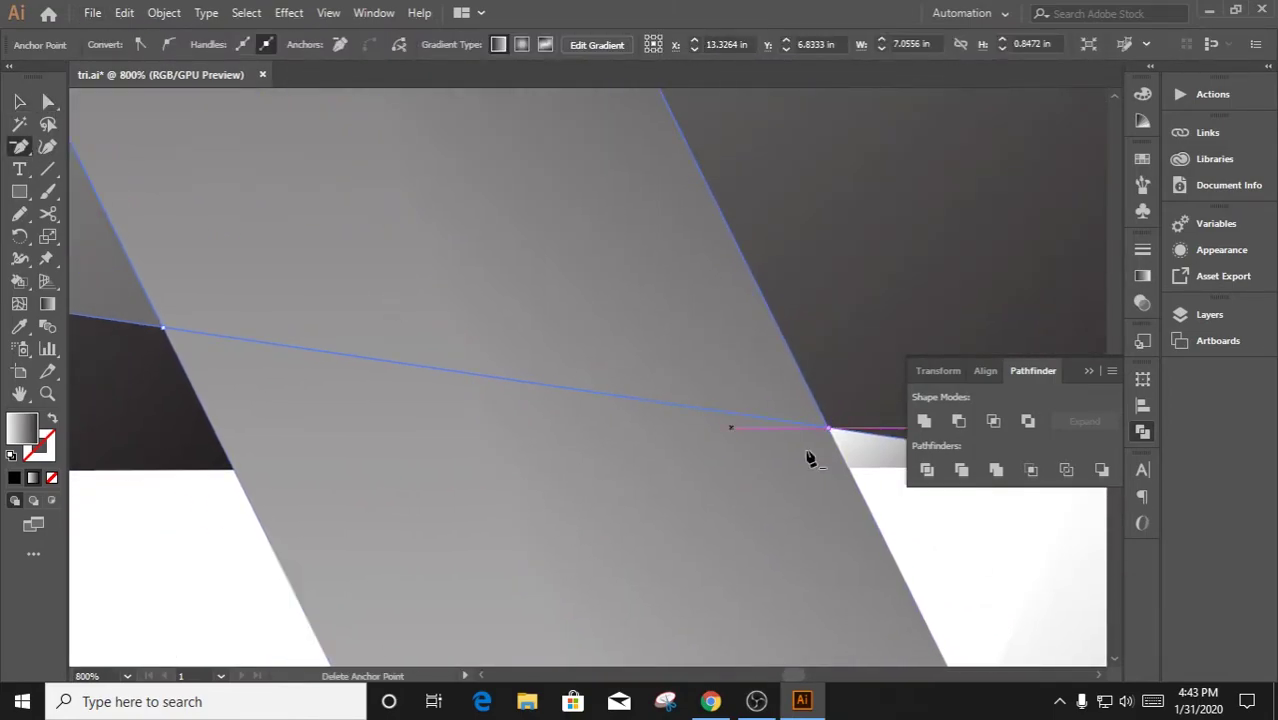
click(827, 428)
scroll(585, 394, down, 3)
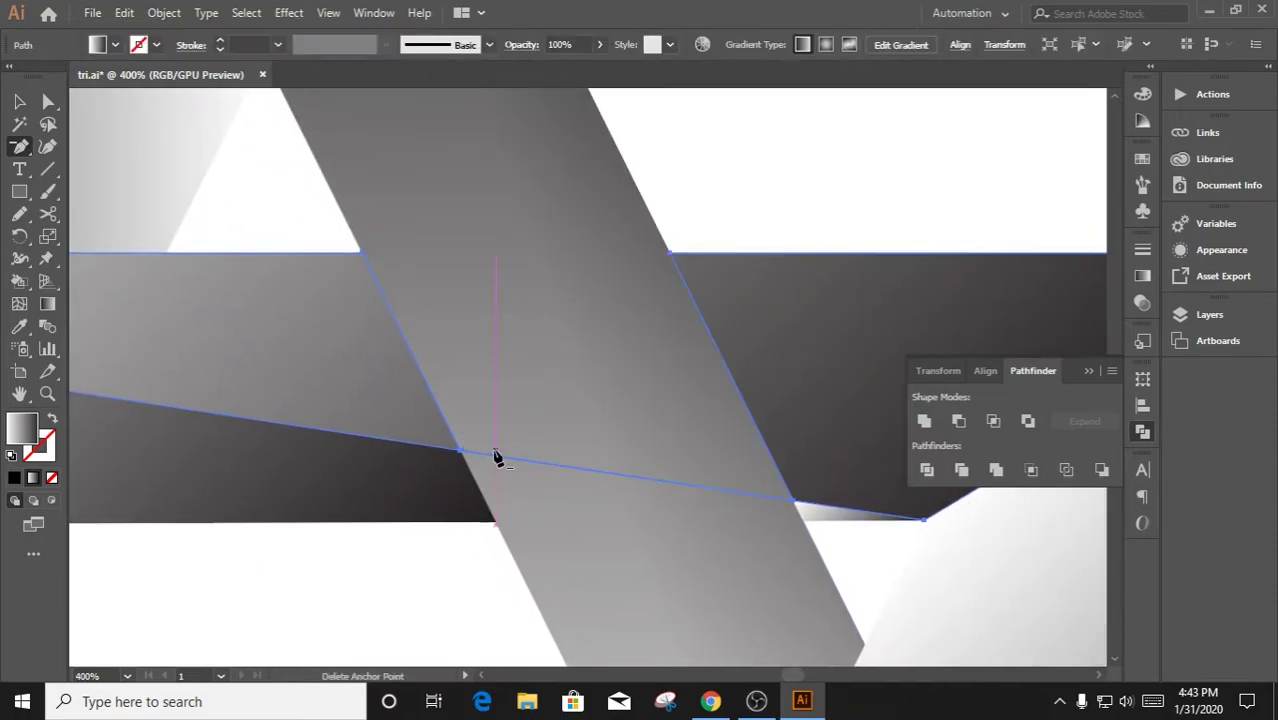
Delete the leftover diamond pieces inside the band
ctrl+click(517, 448)
ctrl+click(519, 446)
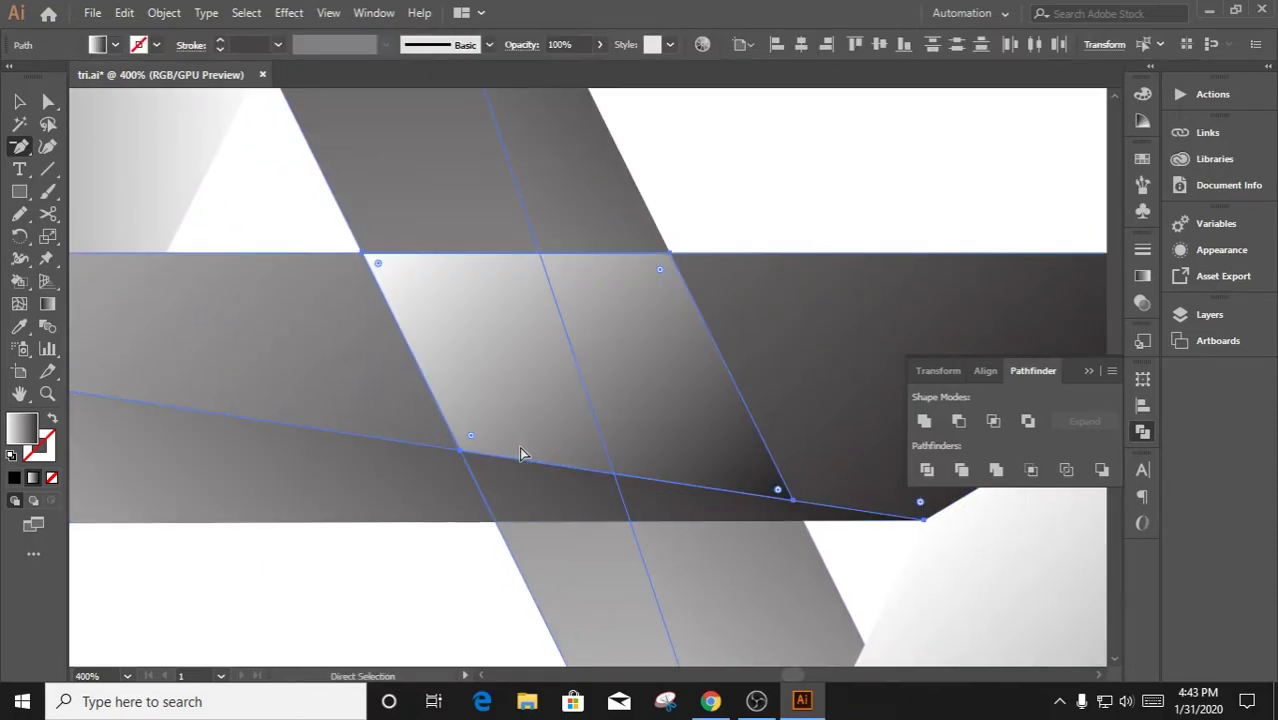
key(Delete)
key(Delete)
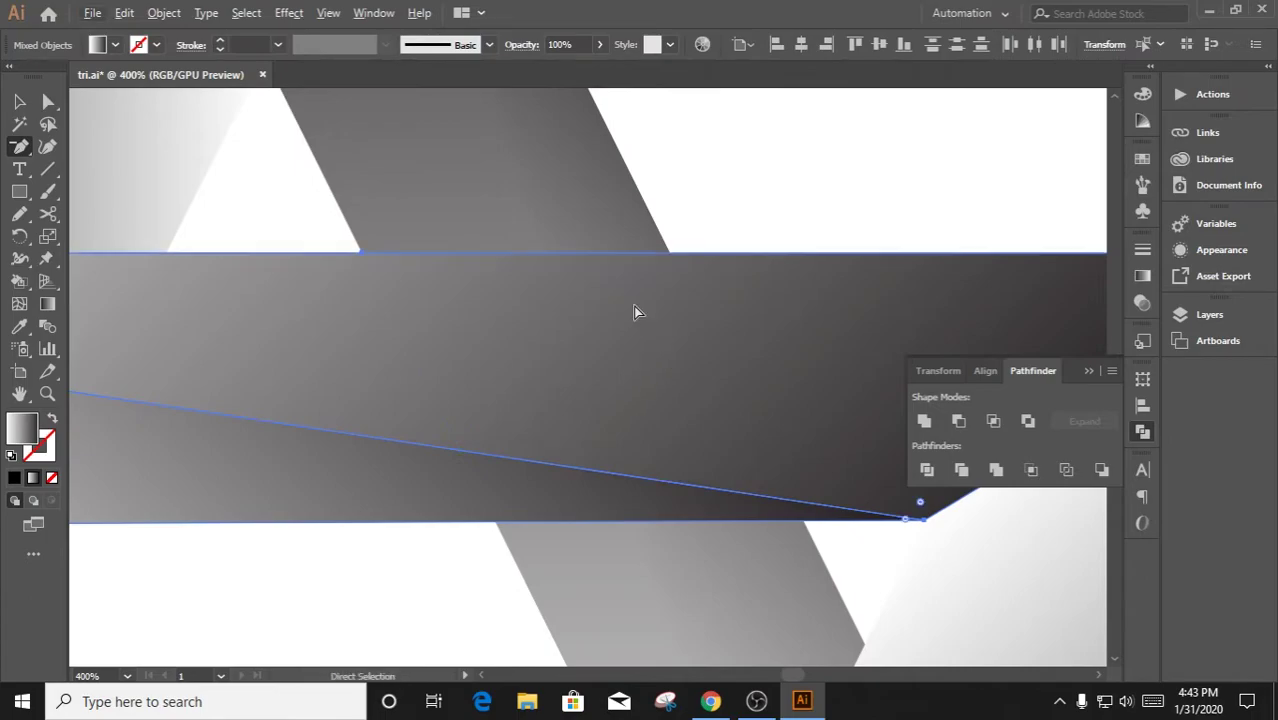
key(ctrl+z)
key(v)
key(ctrl+shift+z)
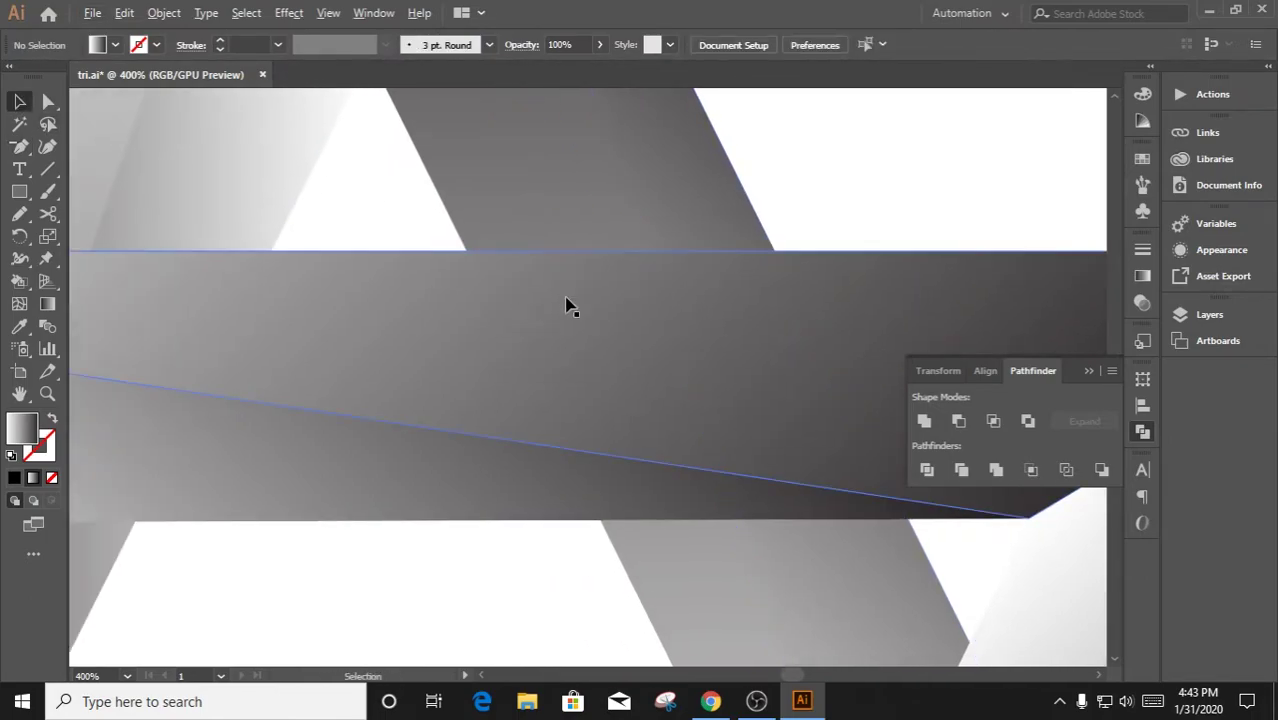
scroll(596, 305, up, 2)
scroll(629, 295, up, 2)
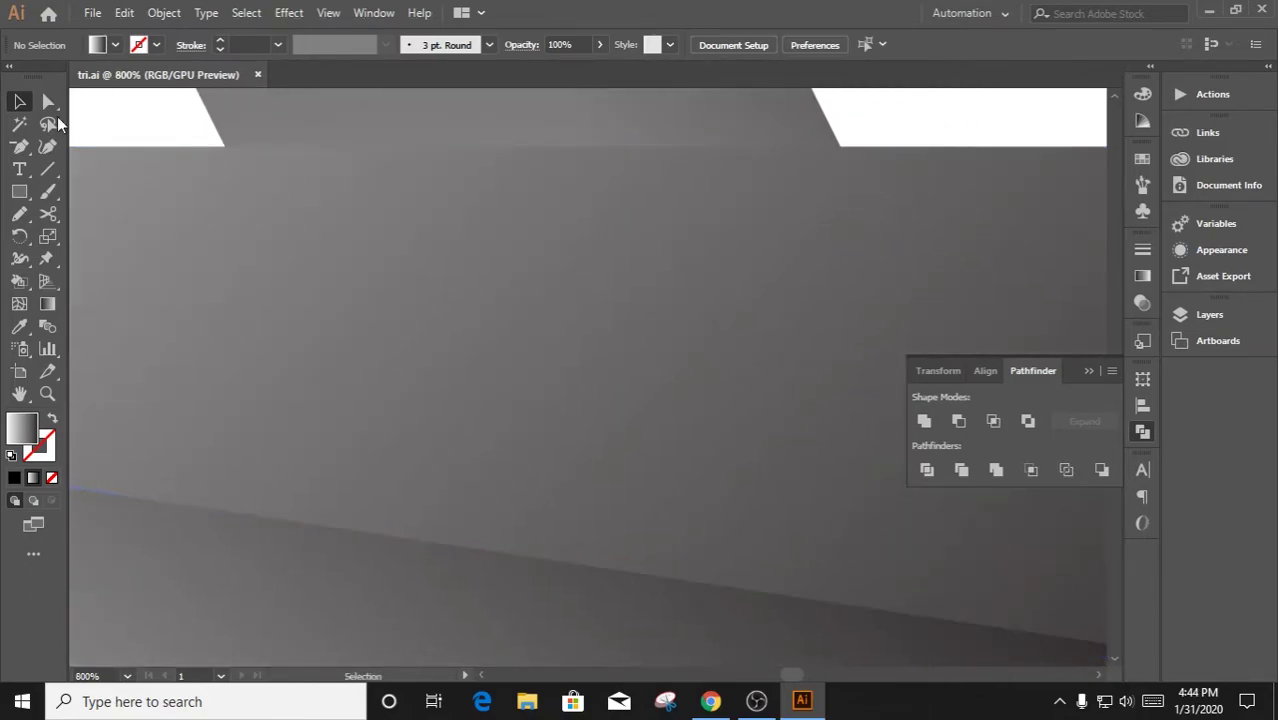
Pen-trace a piece from the band's top-edge crossing along the lower line
click(19, 146)
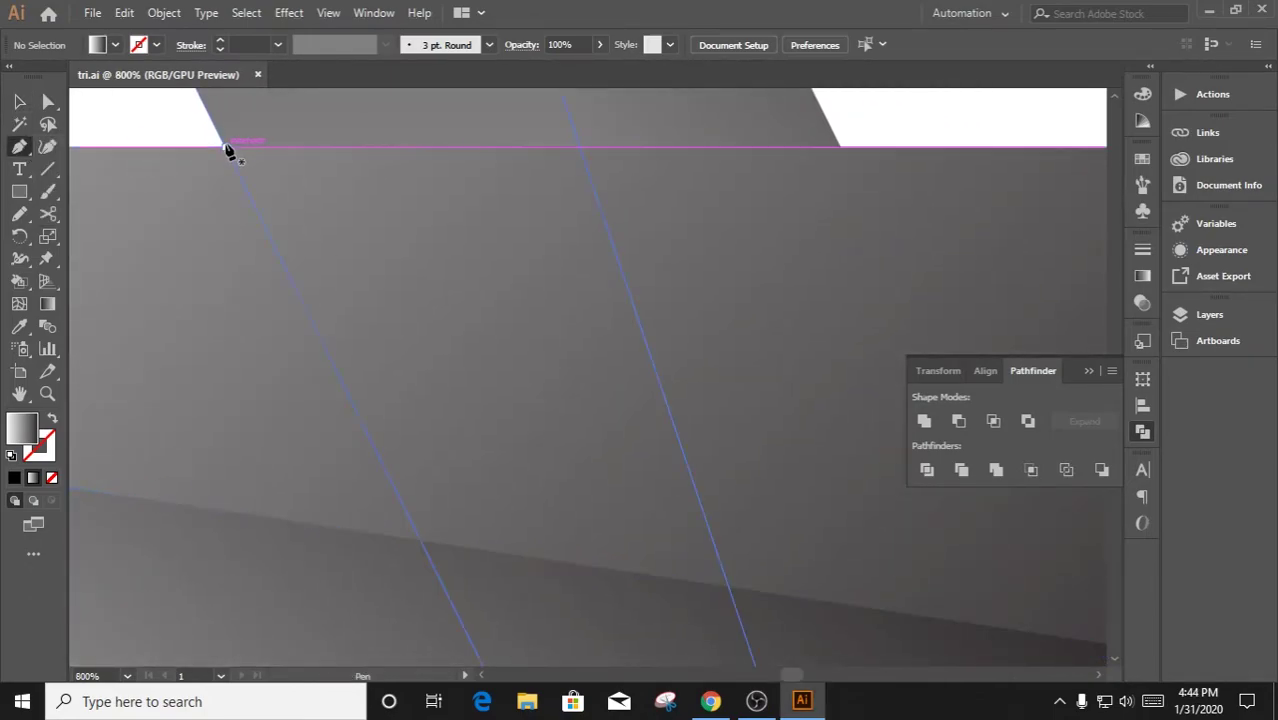
click(225, 148)
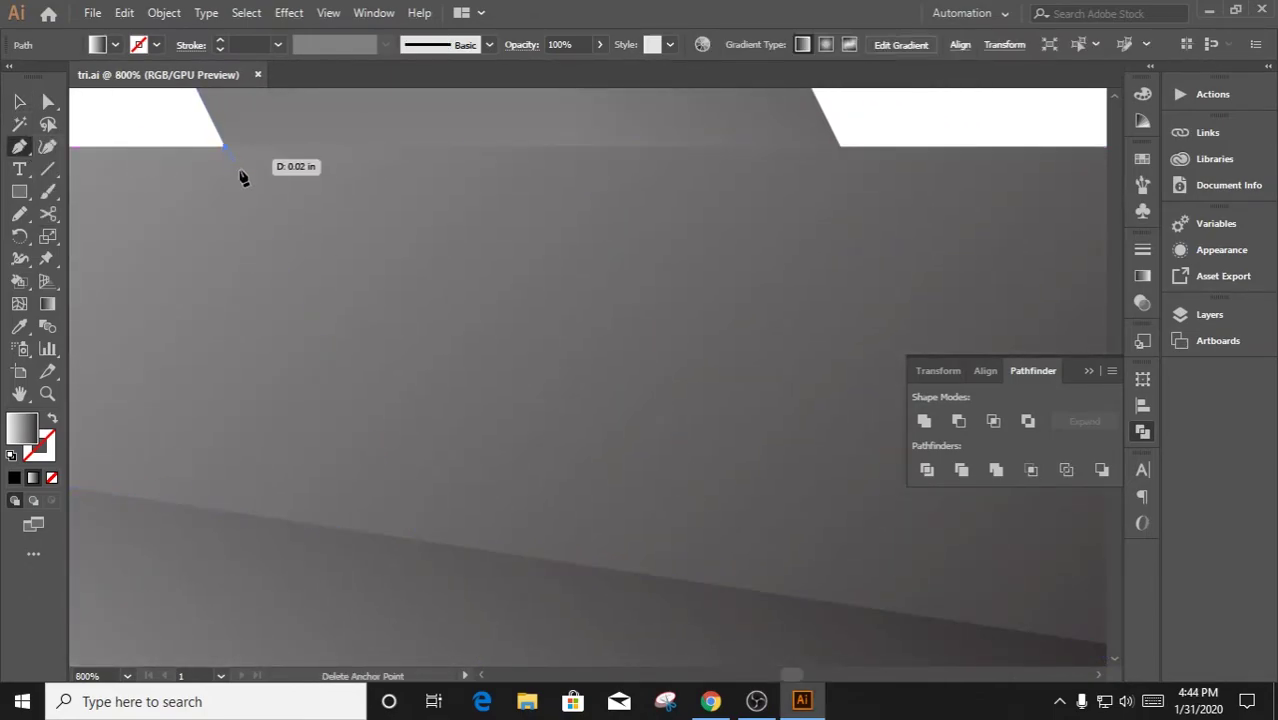
click(421, 541)
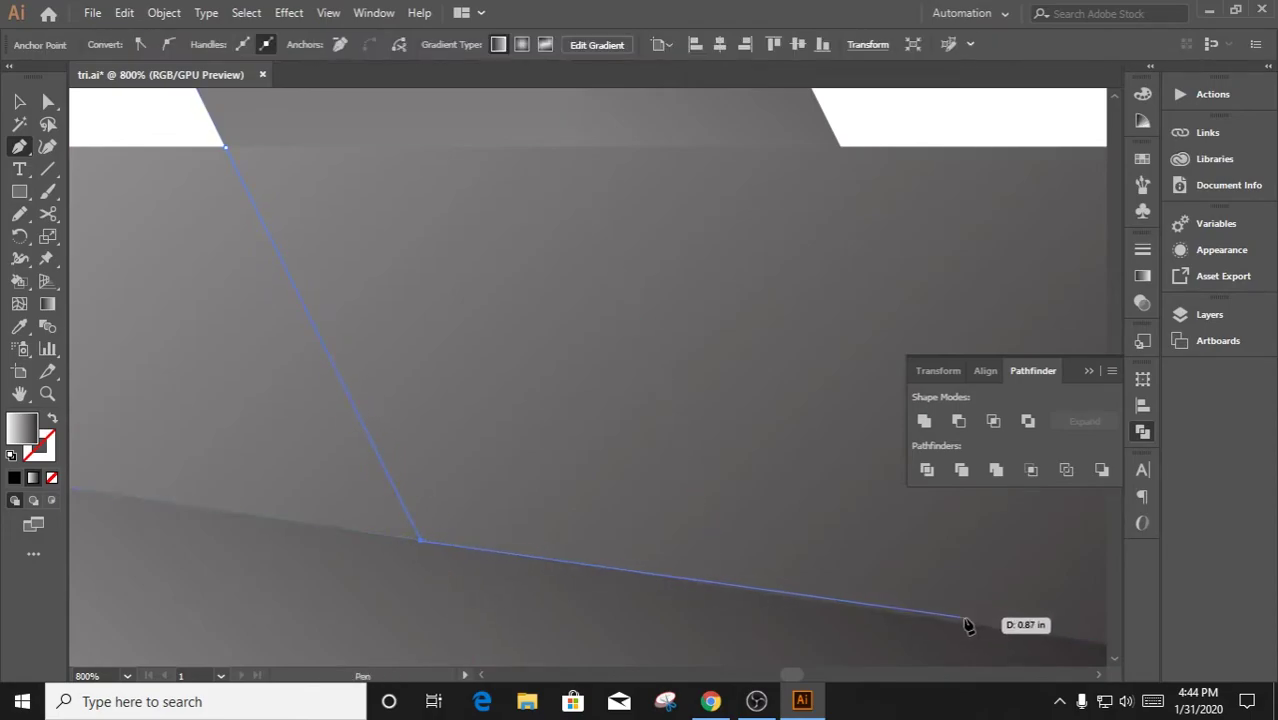
click(1033, 626)
click(783, 548)
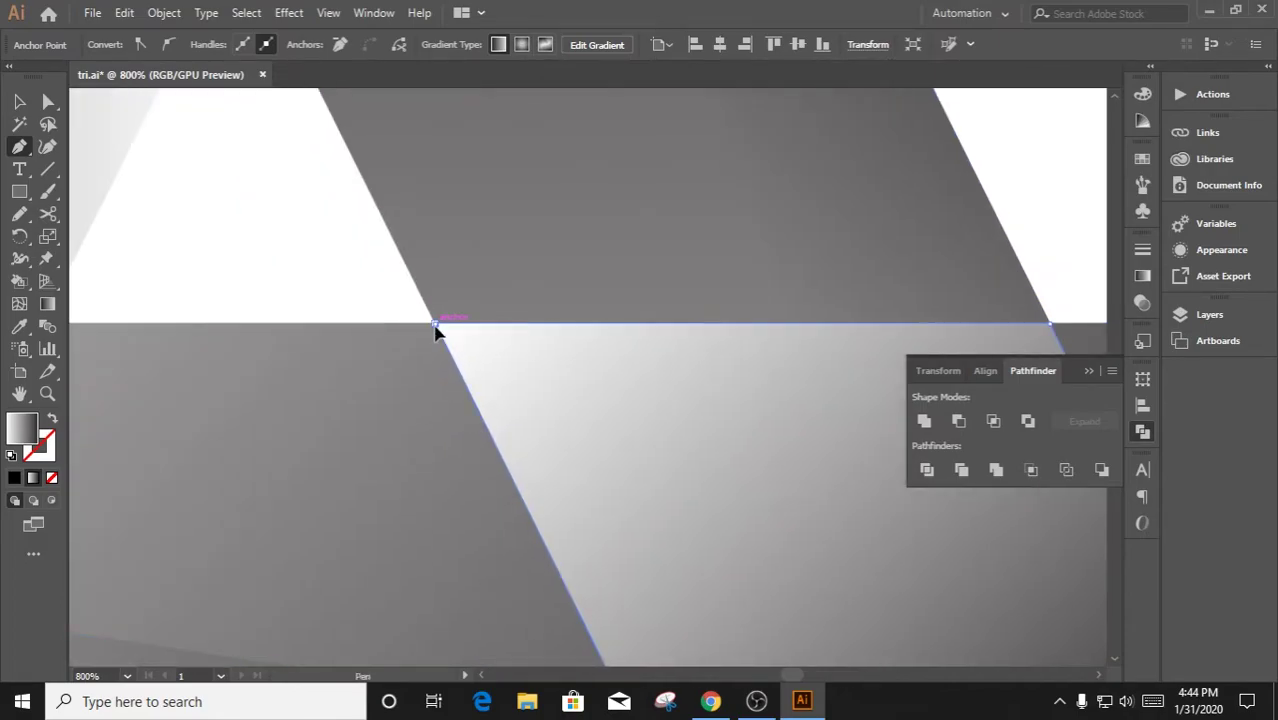
click(435, 330)
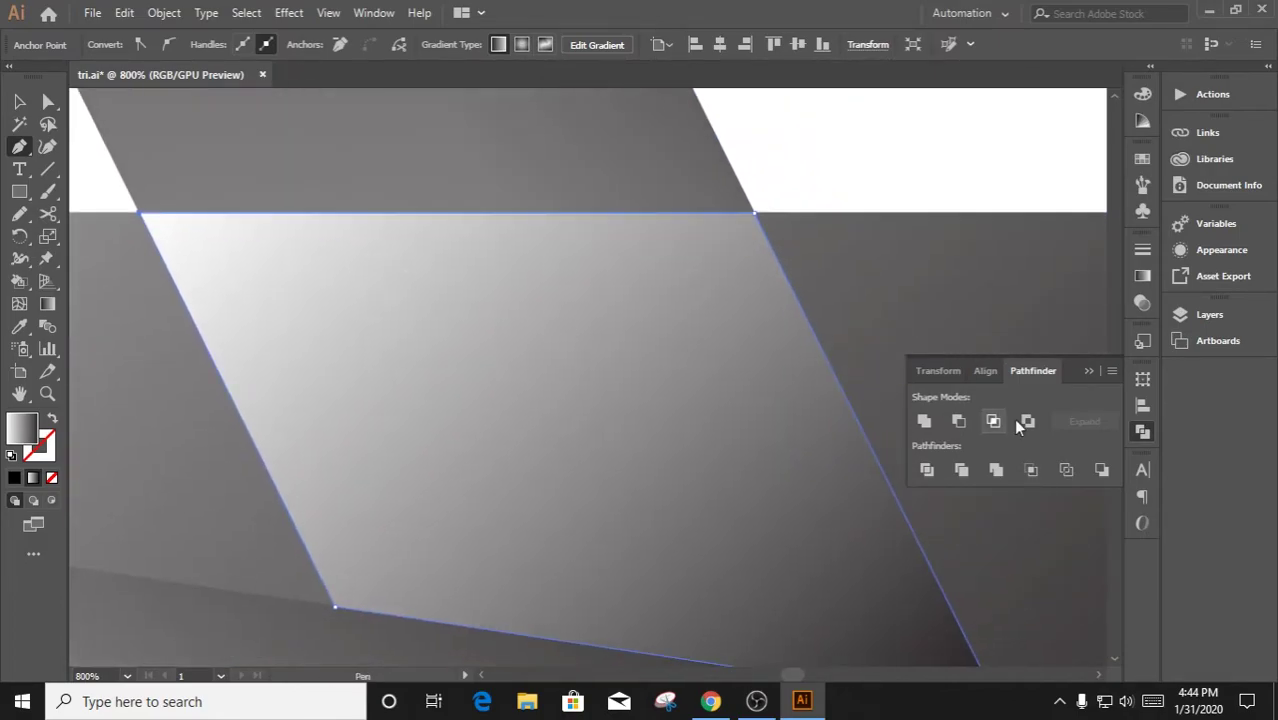
Try combining everything in Pathfinder, then ungroup the band shapes after the no-results warning
key(ctrl+a)
click(1066, 470)
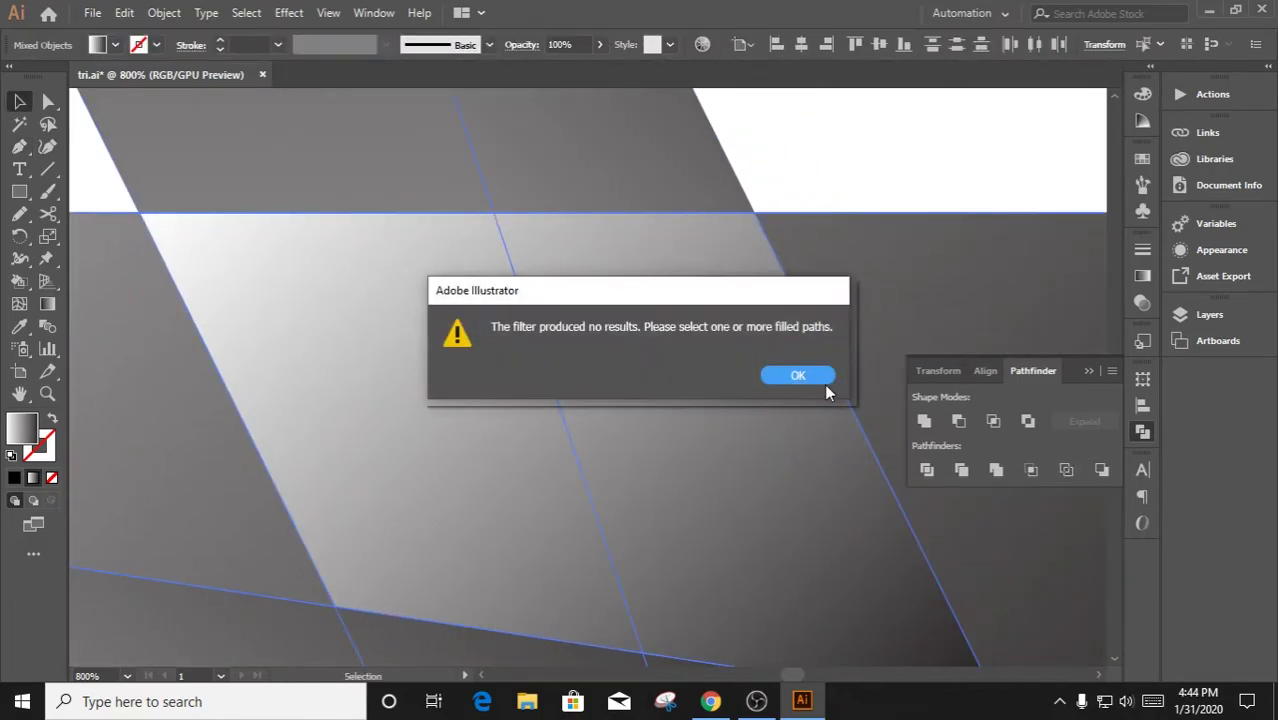
click(815, 378)
scroll(613, 337, down, 2)
right_click(702, 96)
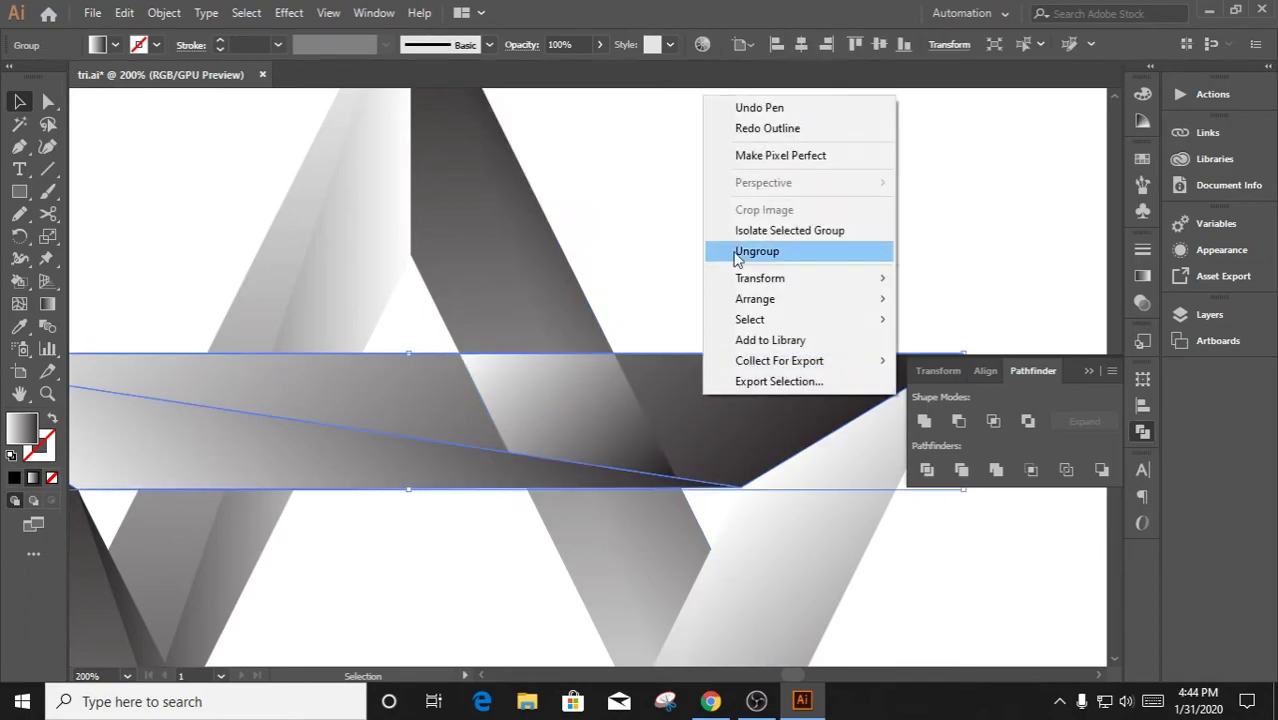
click(670, 320)
Try Pathfinder Minus Front, Trim and Intersect on the band pieces, undoing Intersect
scroll(670, 320, up, 1)
click(558, 447)
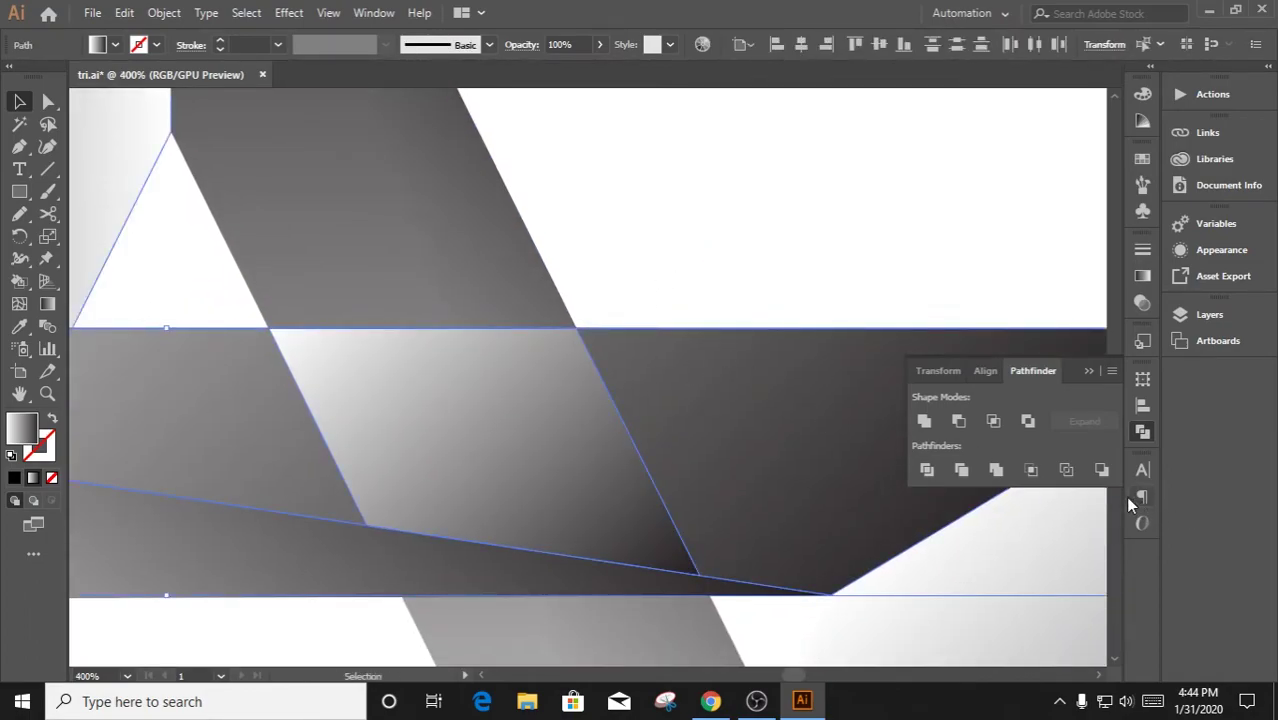
click(1100, 486)
key(Return)
click(559, 443)
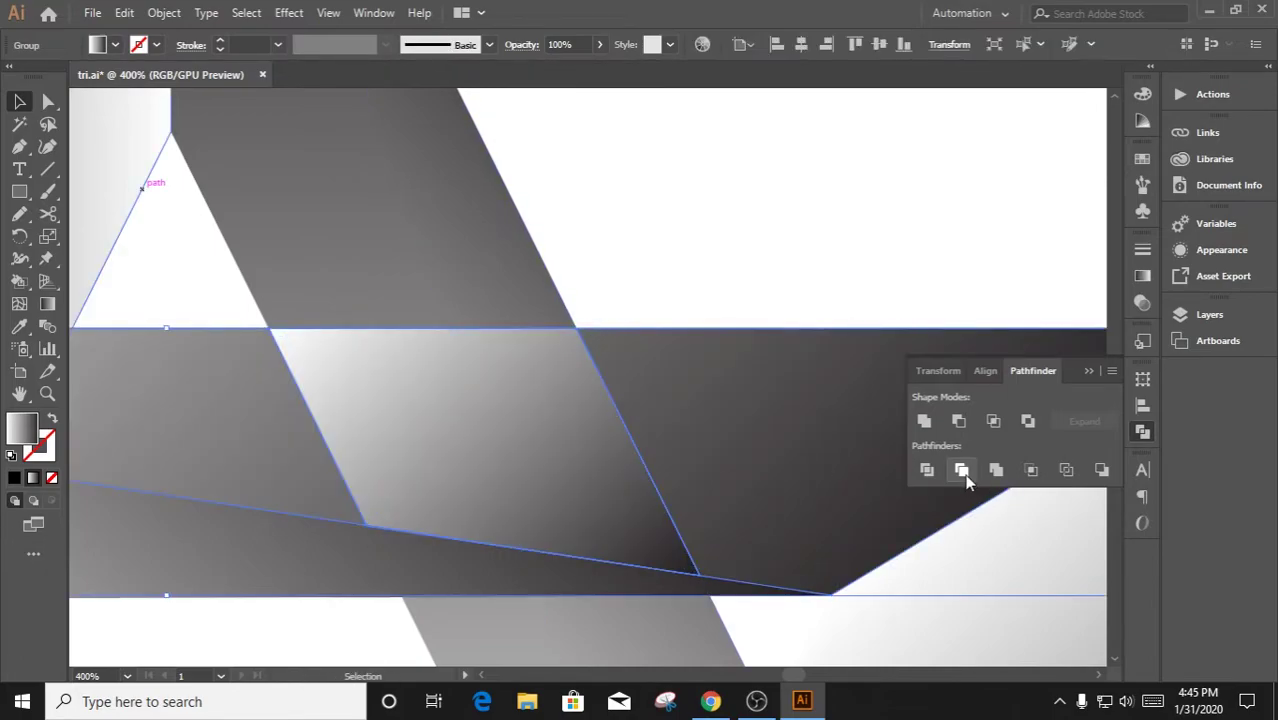
click(927, 470)
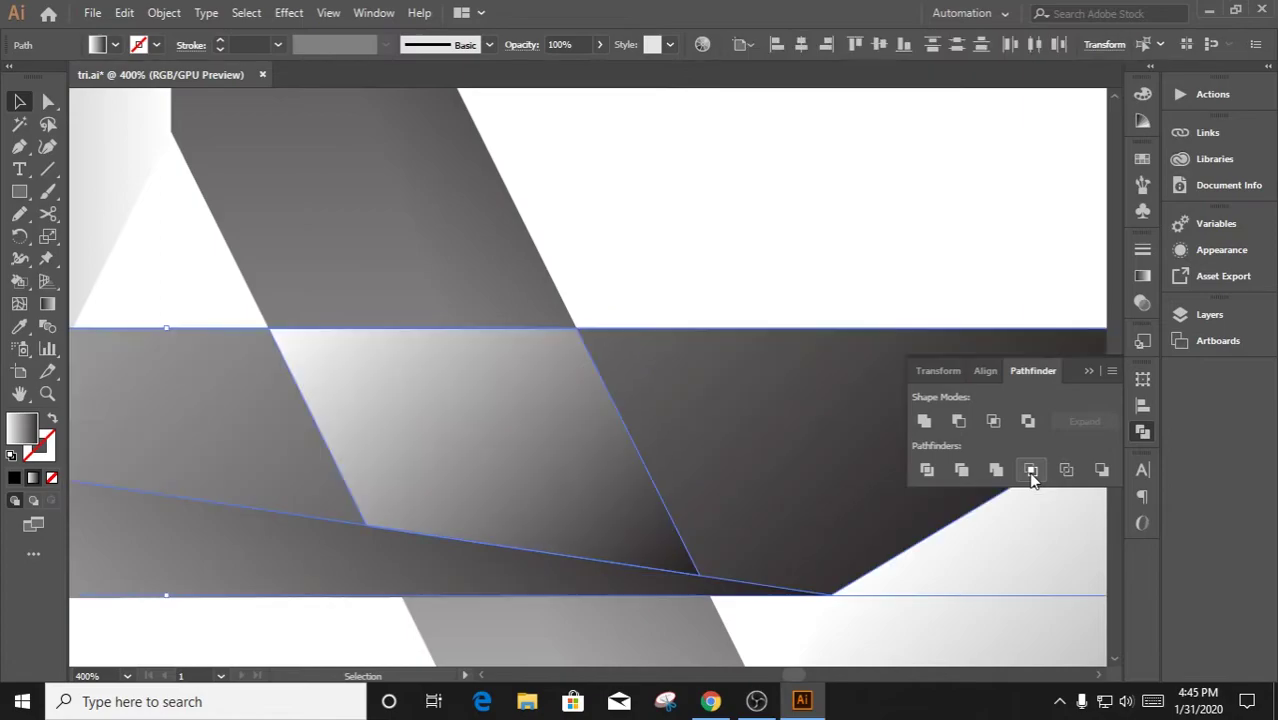
click(1104, 470)
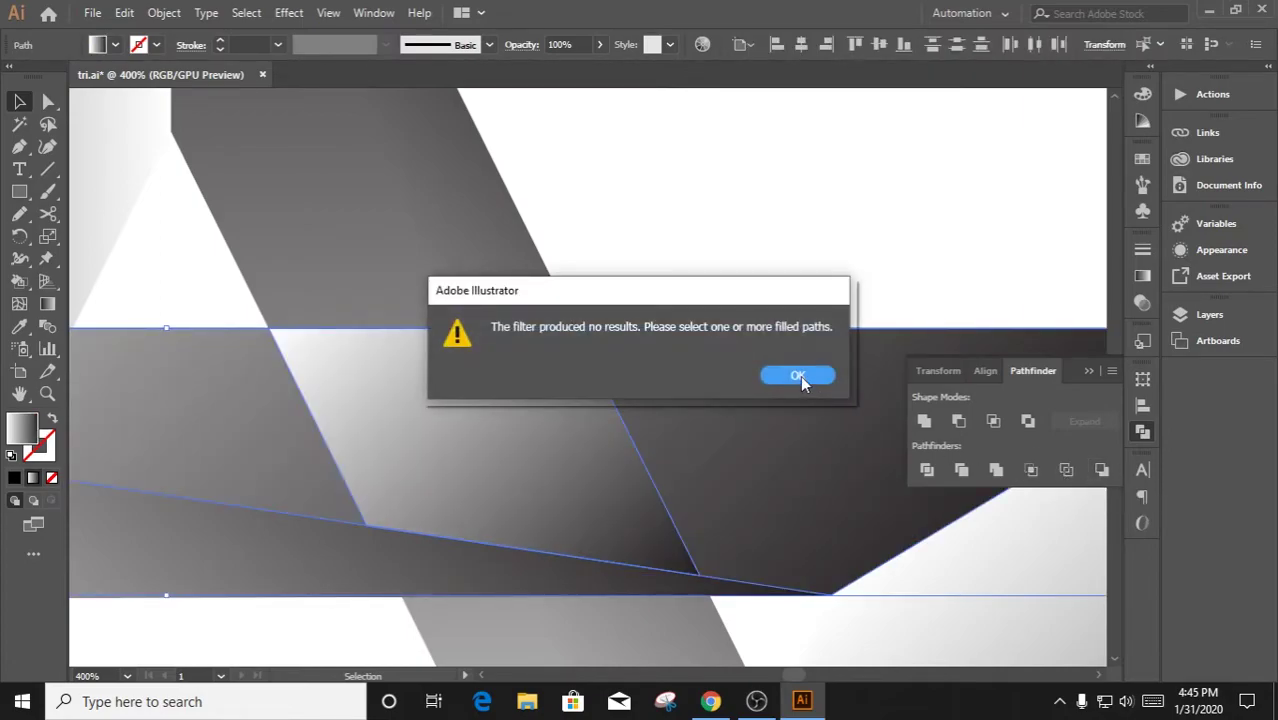
click(802, 380)
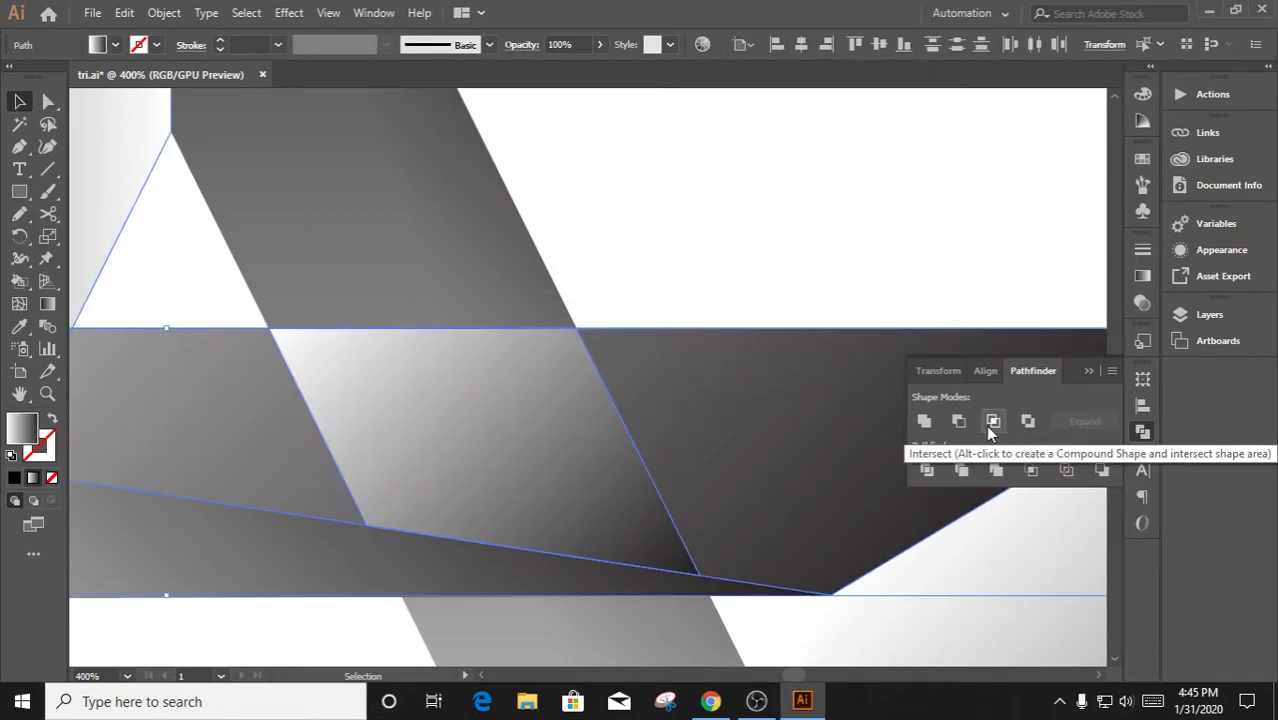
click(993, 421)
key(ctrl+z)
Pen-trace a closed piece at the lower crossing of the diagonal and dark strip
click(678, 328)
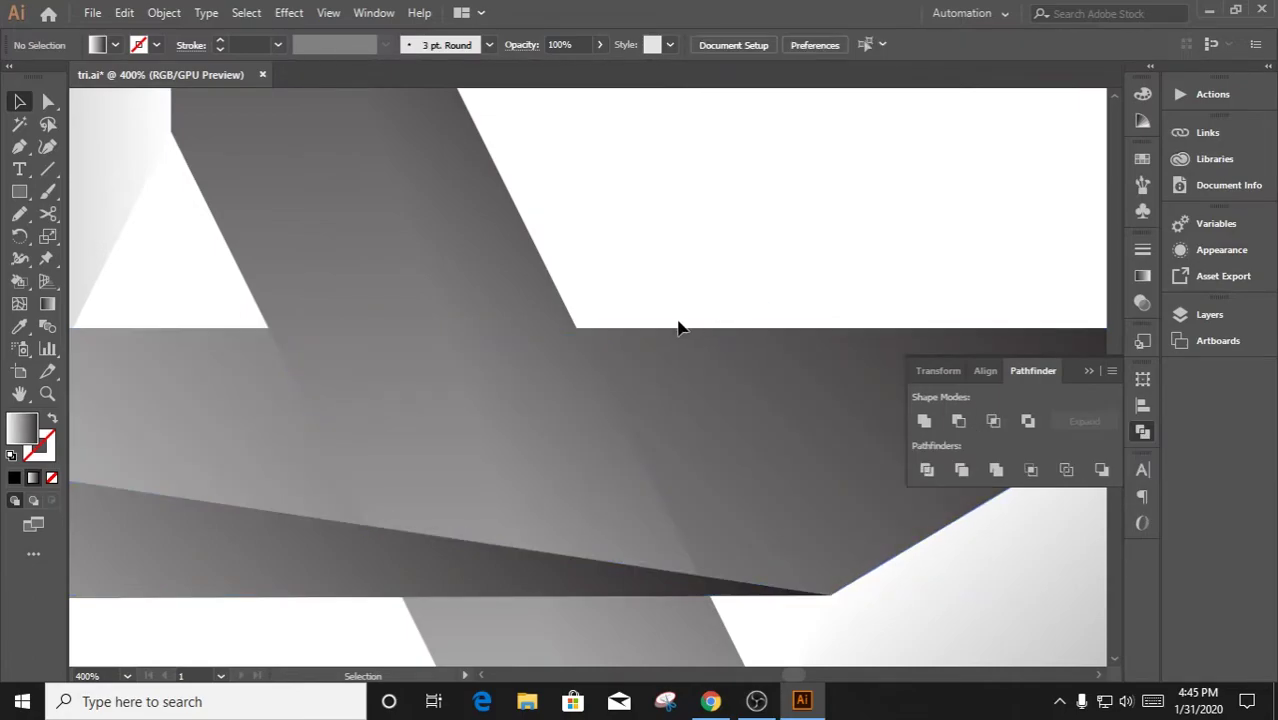
drag(505, 462, 555, 361)
scroll(471, 478, up, 1)
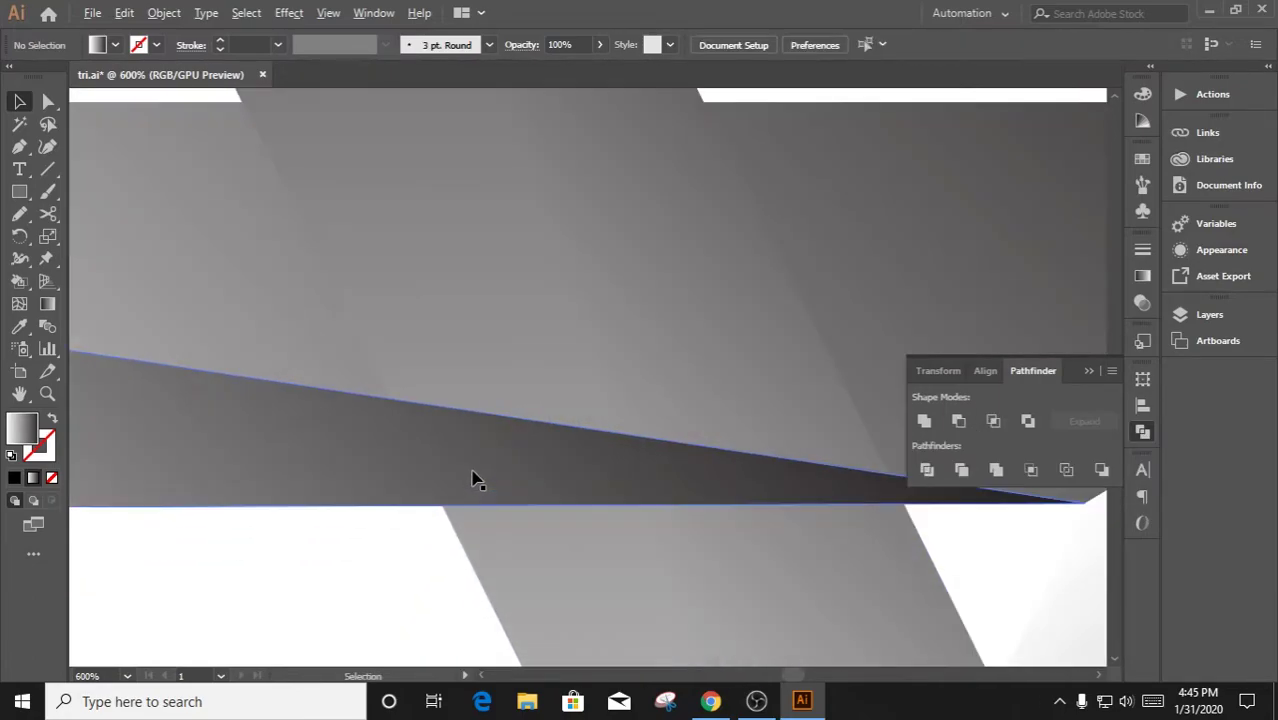
scroll(383, 398, up, 2)
click(382, 396)
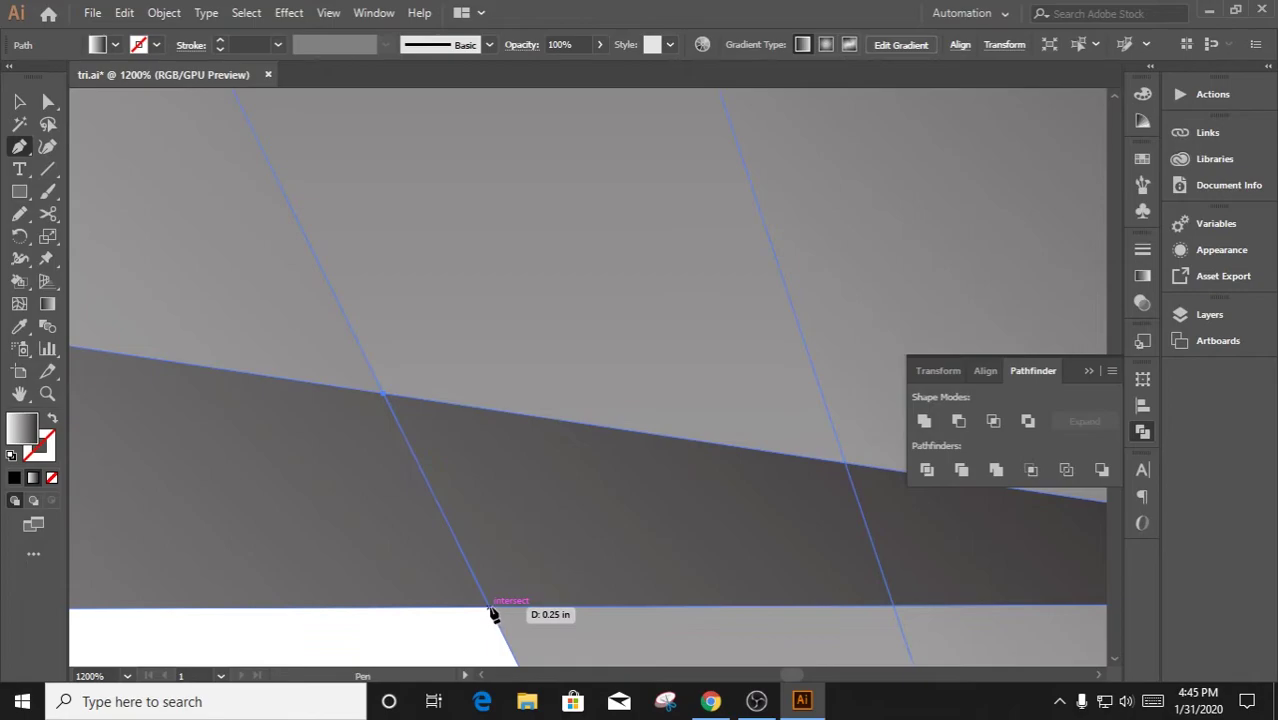
scroll(485, 600, down, 1)
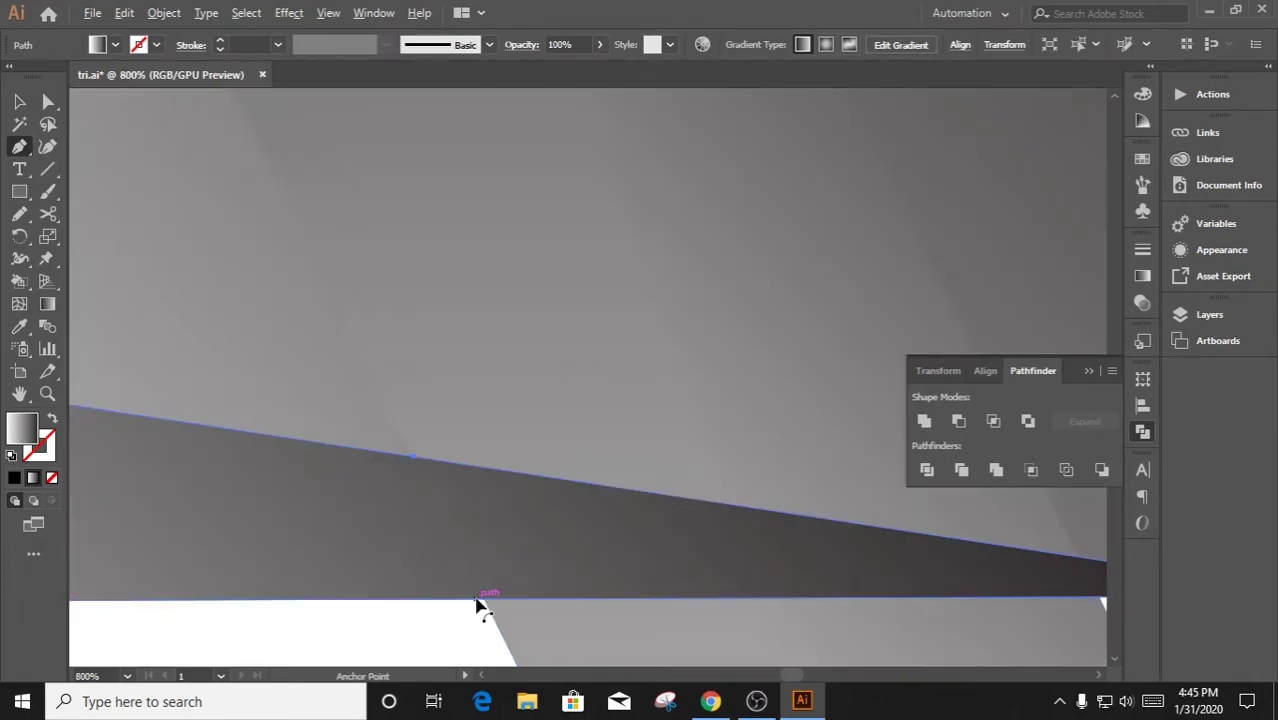
scroll(478, 598, down, 1)
scroll(476, 597, up, 1)
click(513, 590)
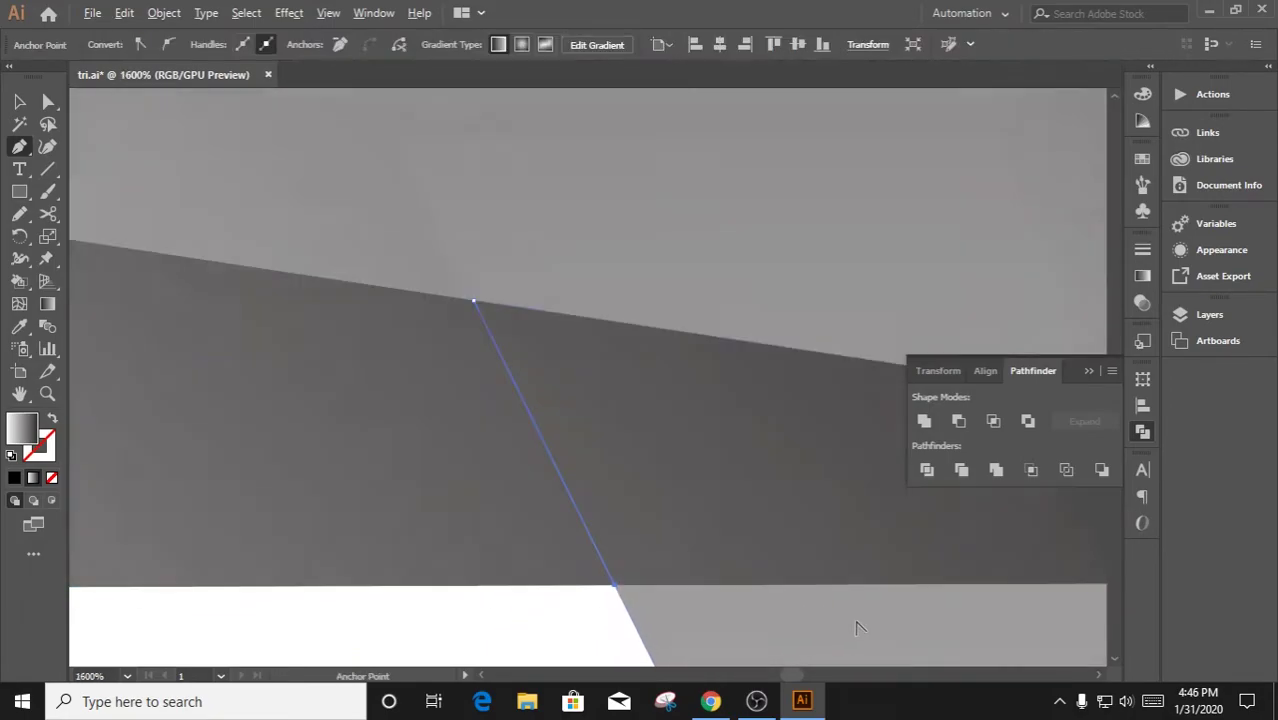
scroll(844, 570, up, 2)
scroll(844, 570, up, 3)
click(866, 564)
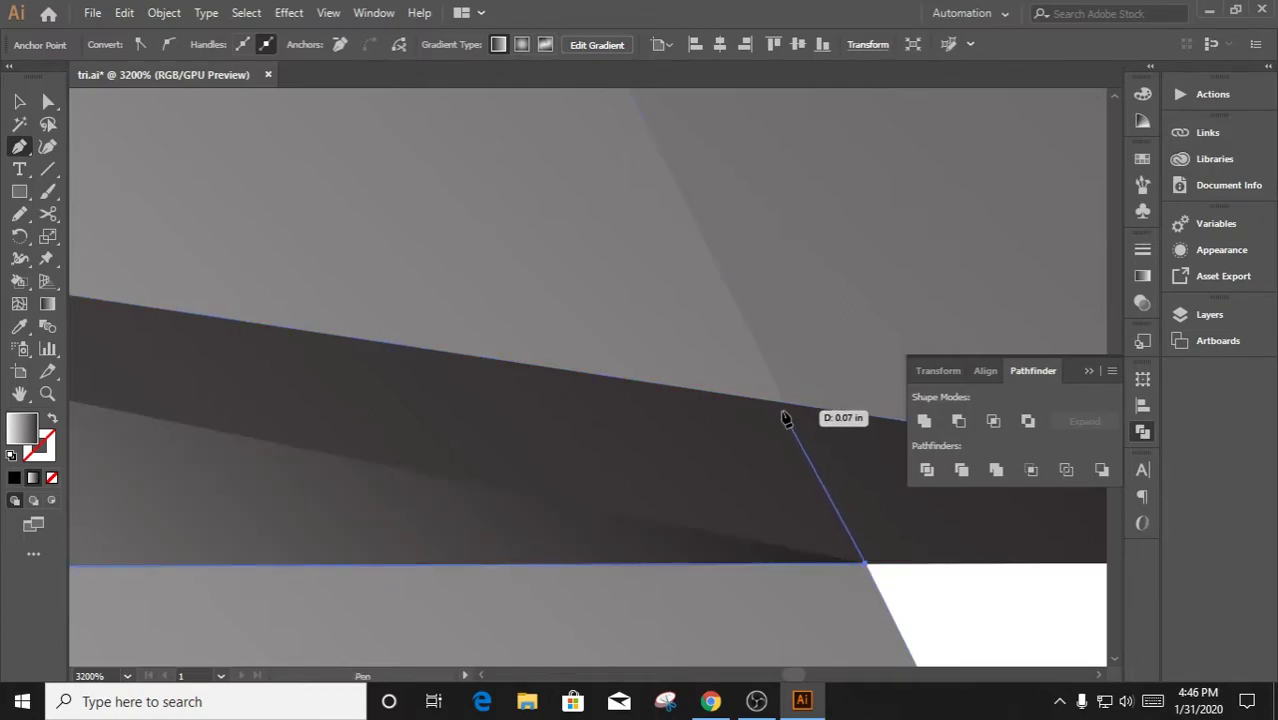
click(797, 410)
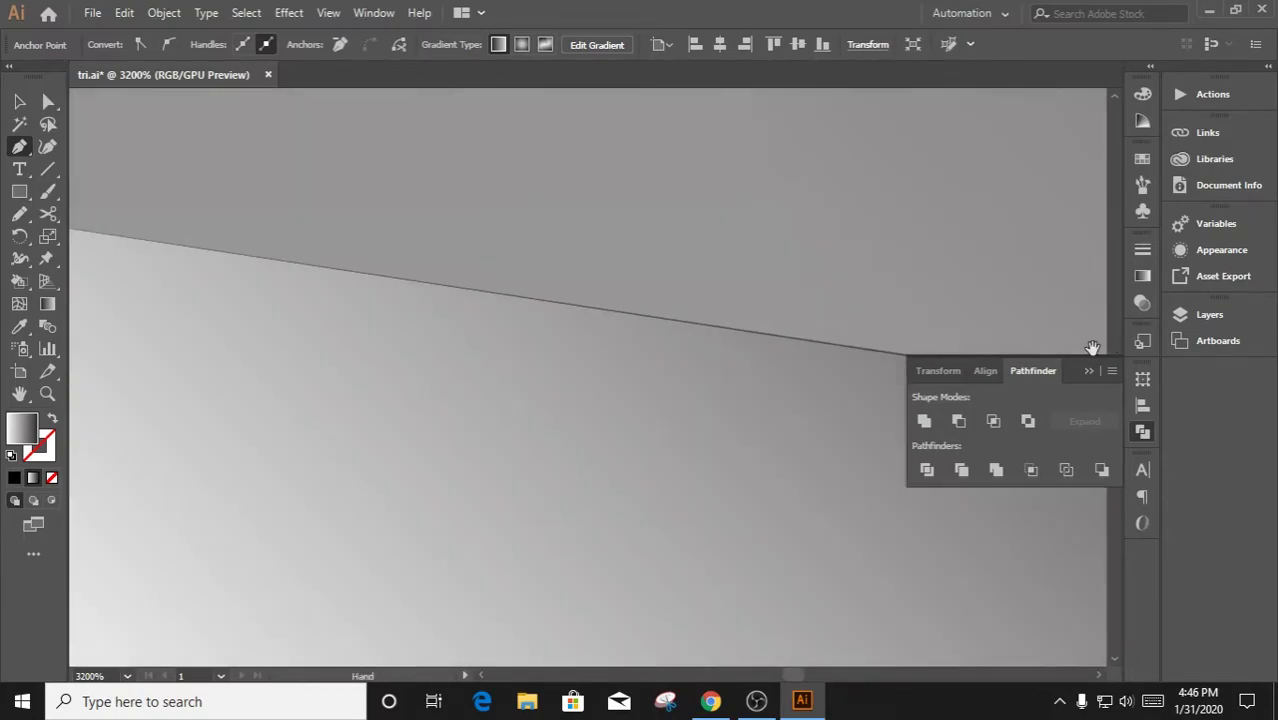
drag(1088, 345, 440, 410)
click(224, 356)
scroll(428, 479, up, 1)
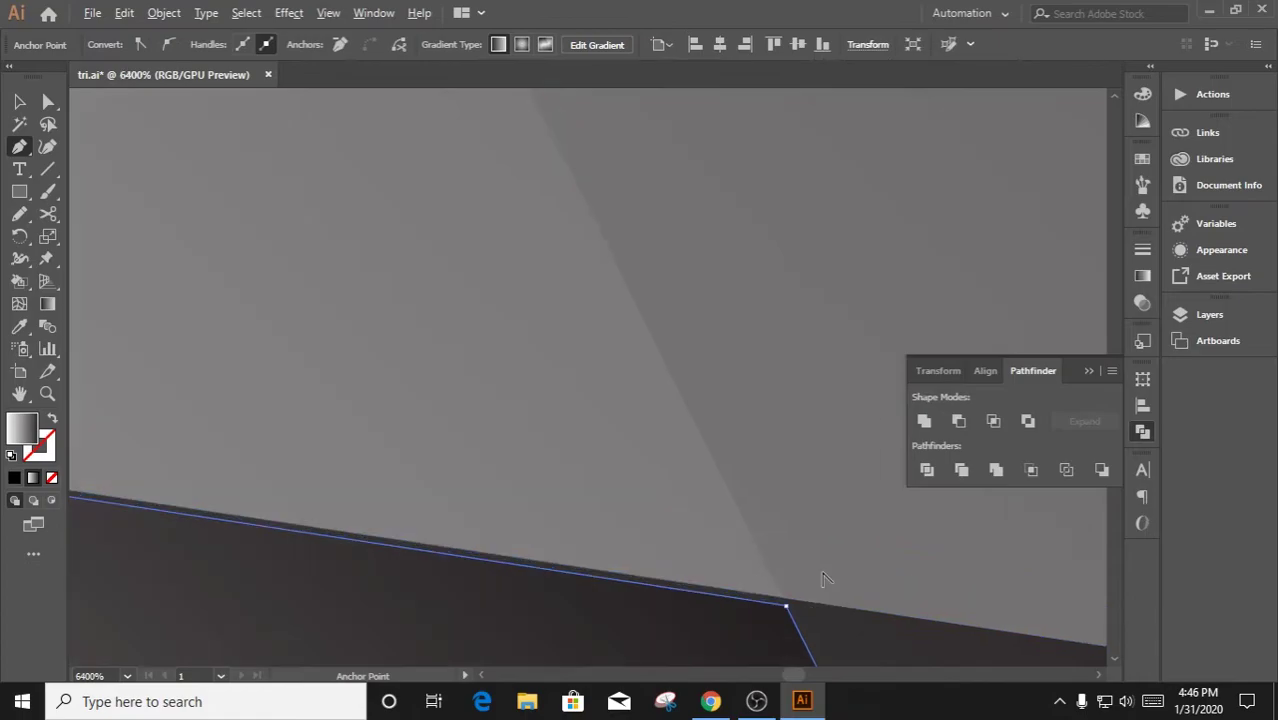
Snap a corner onto the exact crossing, then delete the gradient triangle
click(48, 101)
drag(752, 489, 746, 480)
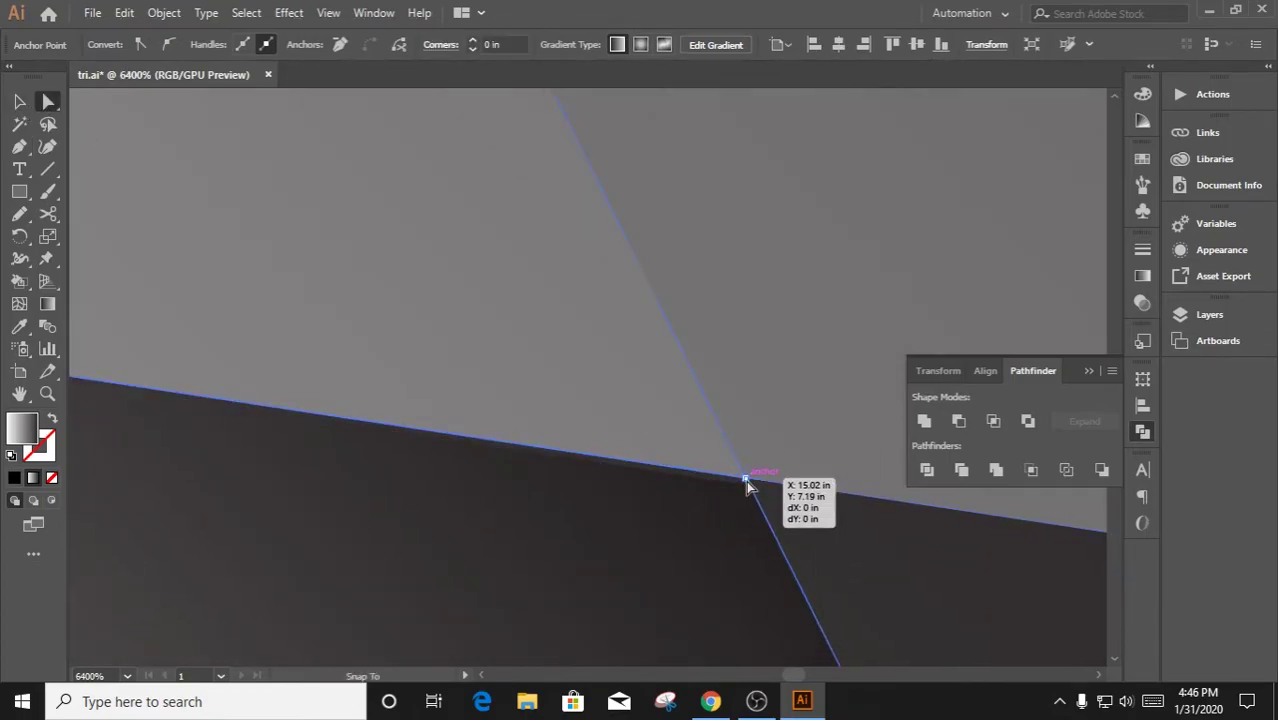
scroll(764, 516, down, 5)
click(238, 400)
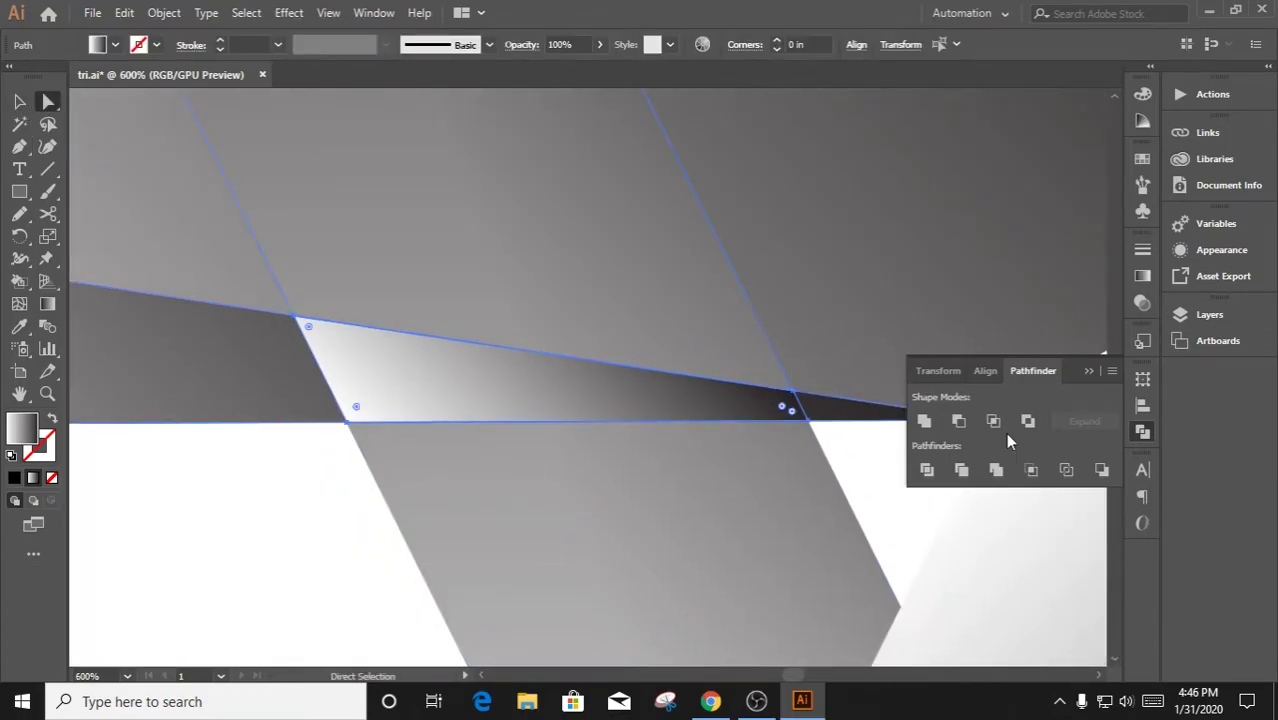
key(Delete)
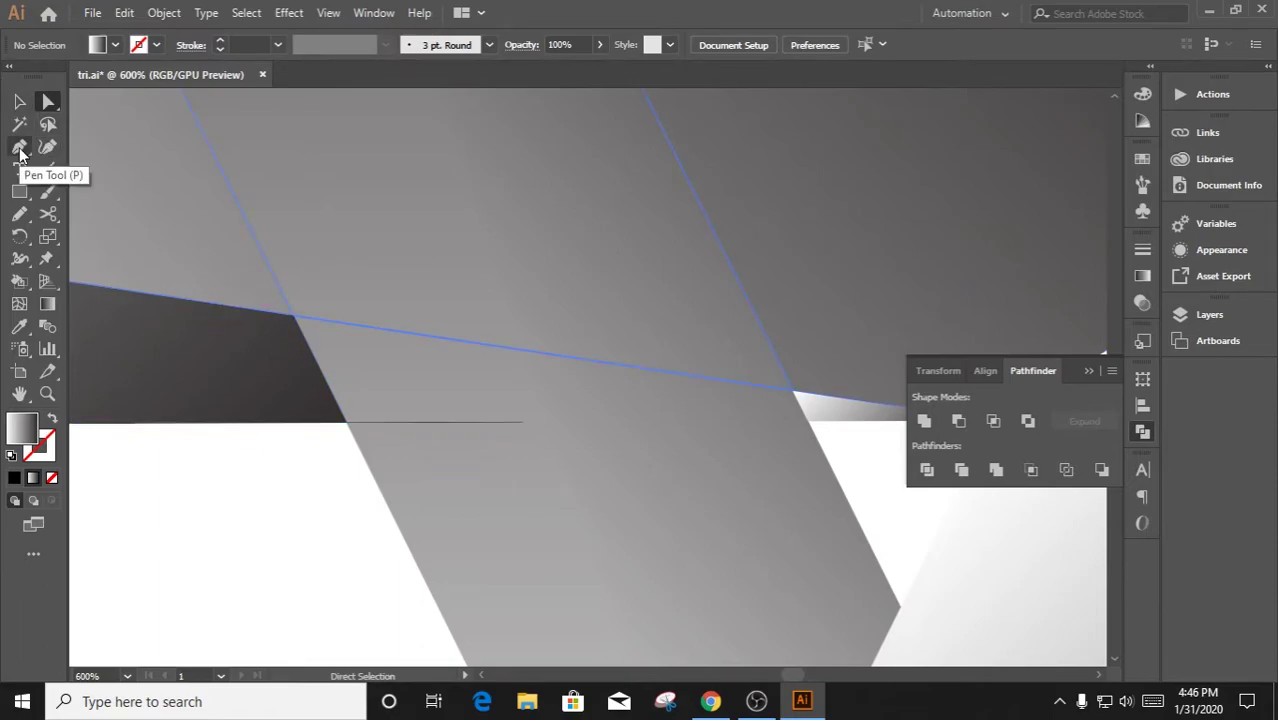
Delete the extra corner anchor to shorten the dark strip under the diagonal
drag(20, 150, 100, 191)
click(522, 422)
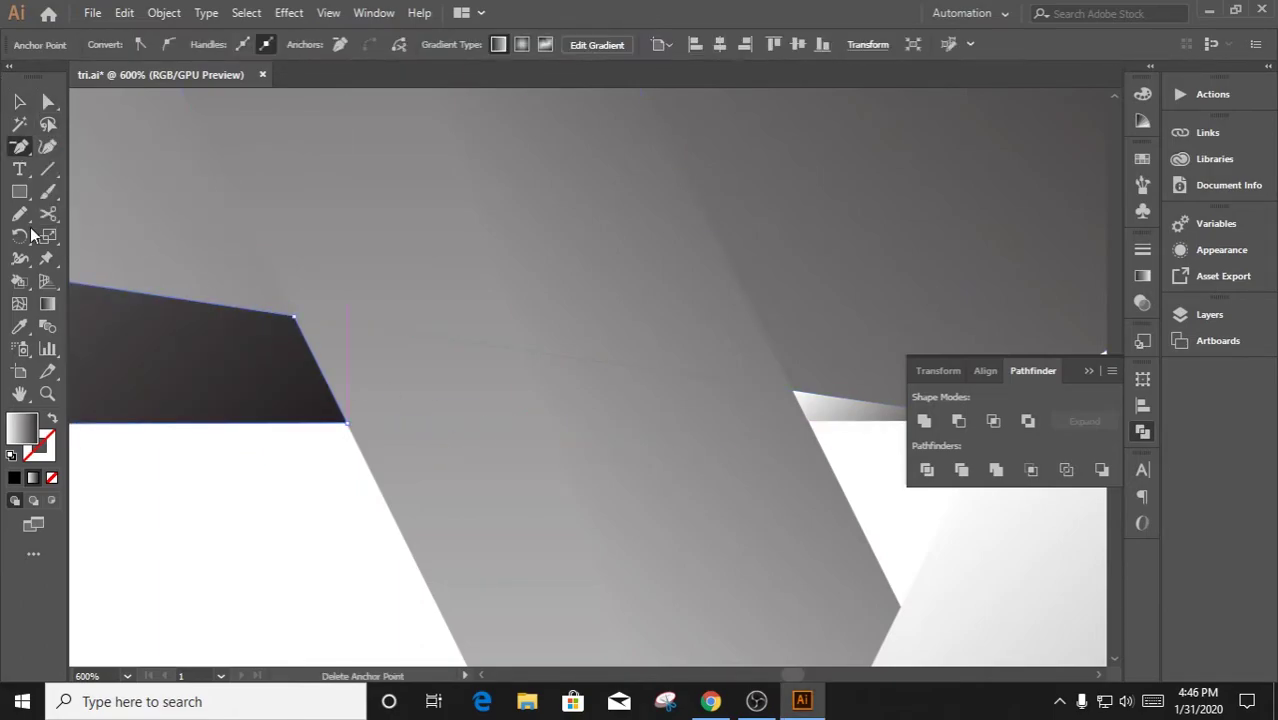
click(182, 507)
scroll(579, 360, down, 2)
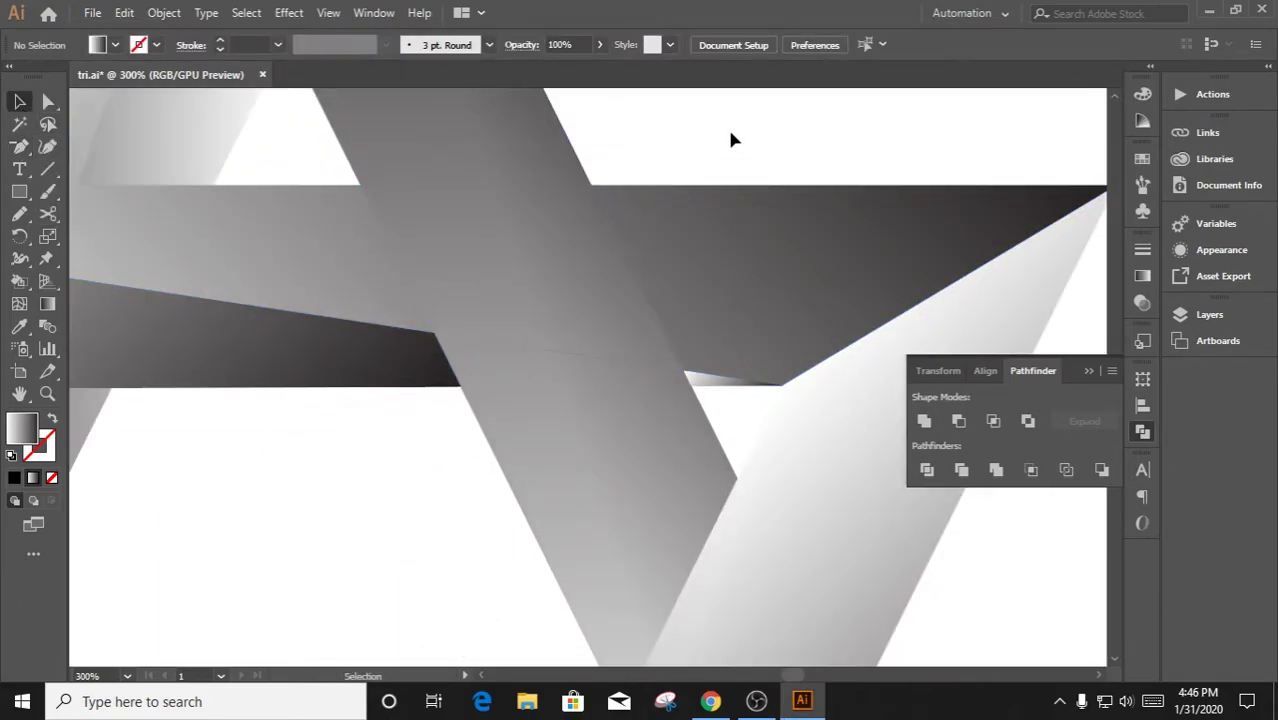
scroll(440, 330, up, 2)
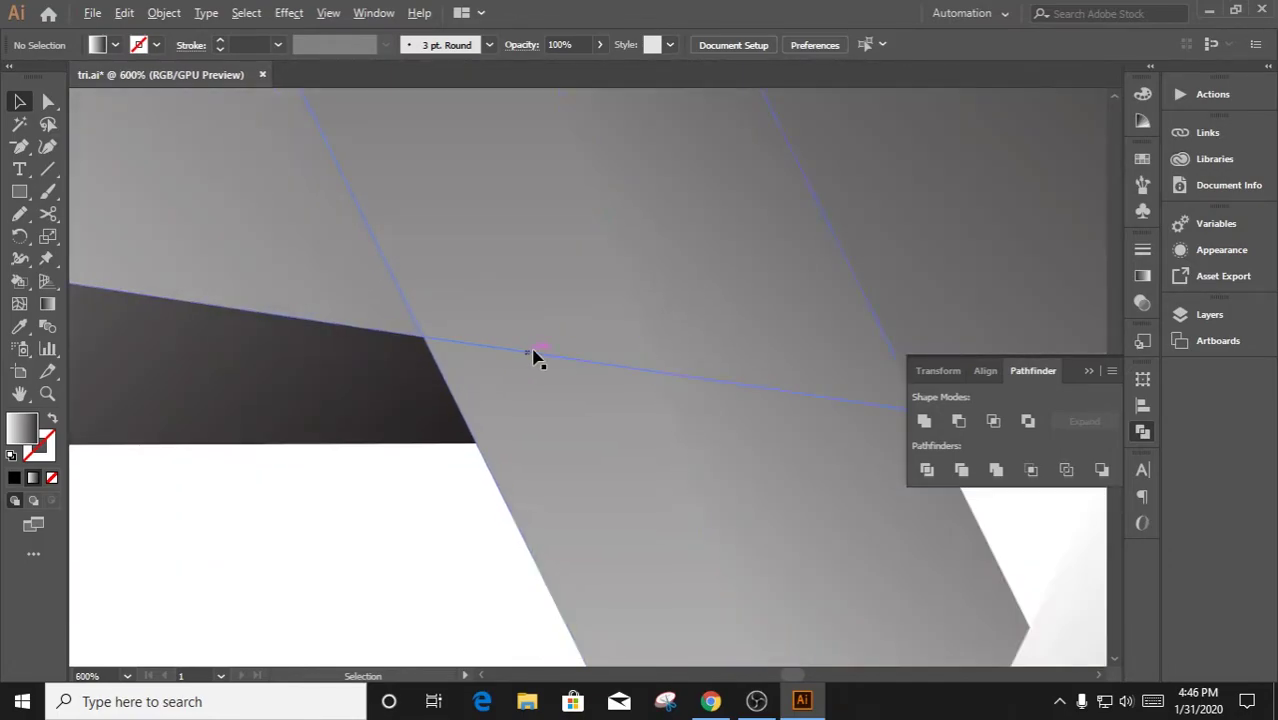
scroll(535, 357, down, 2)
click(556, 403)
click(385, 556)
scroll(737, 232, down, 2)
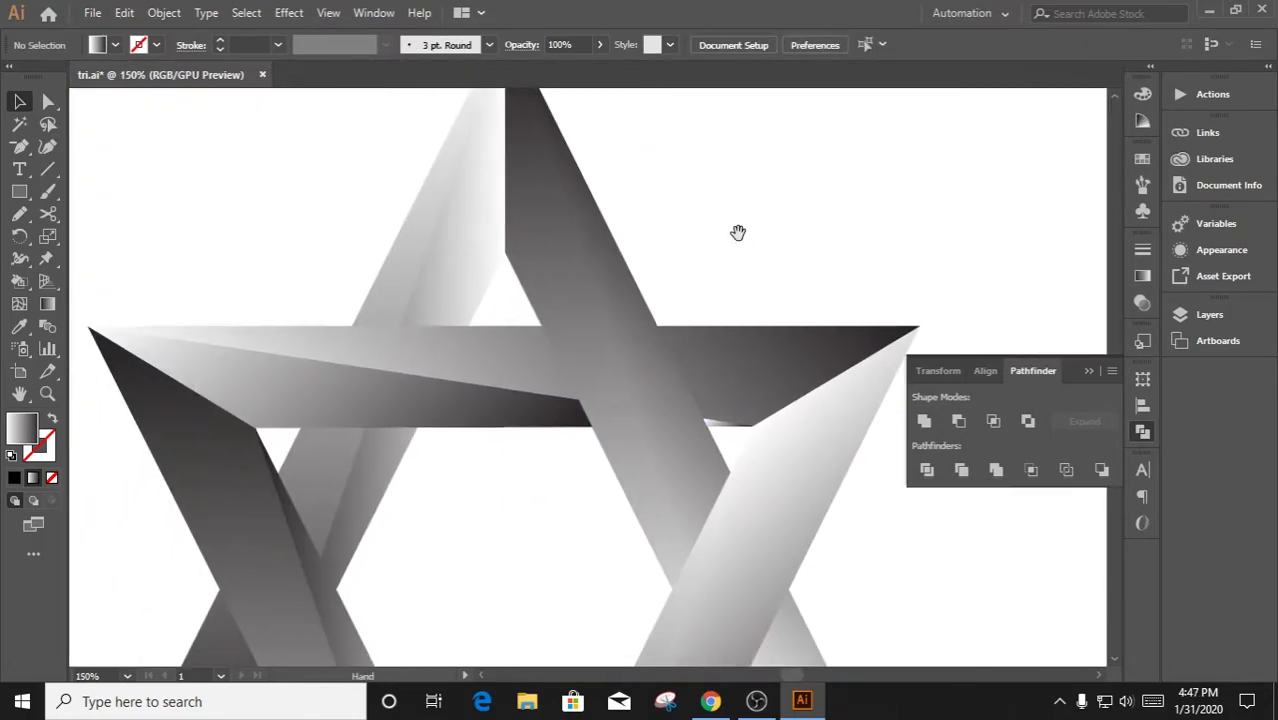
scroll(699, 394, up, 3)
scroll(690, 342, up, 3)
scroll(414, 445, up, 3)
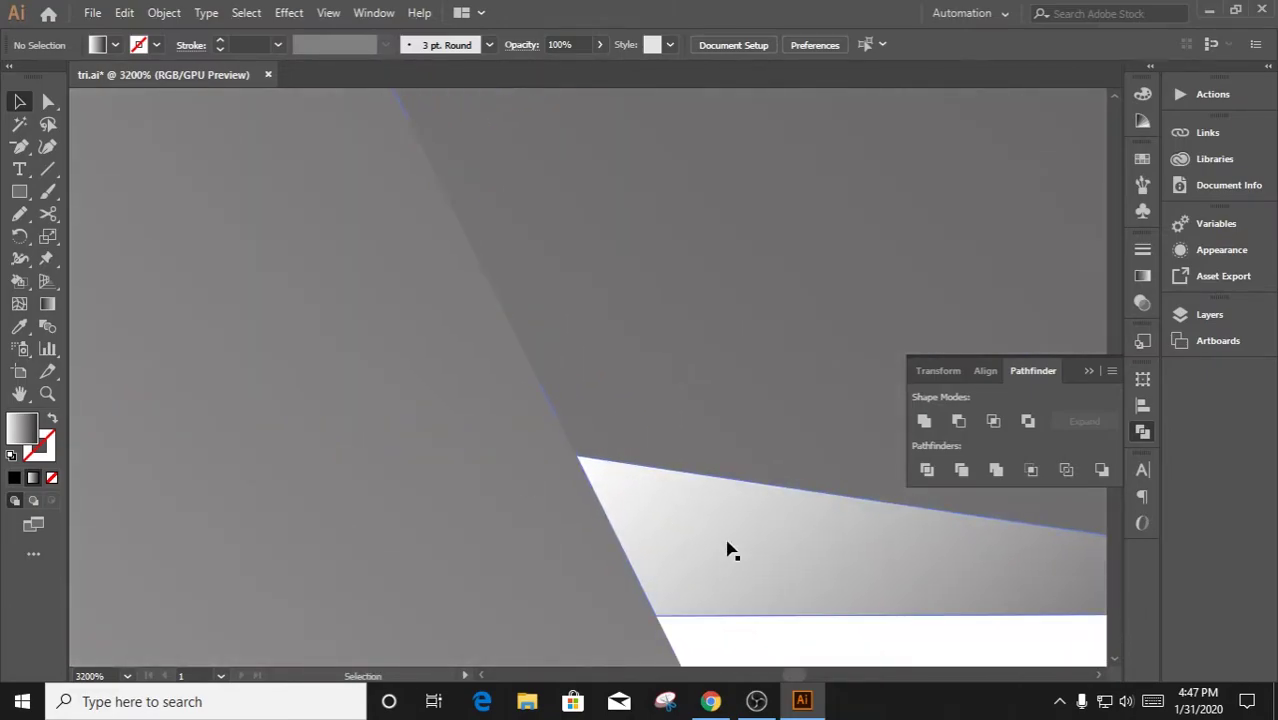
click(252, 352)
scroll(257, 345, down, 2)
scroll(379, 246, down, 2)
scroll(551, 623, down, 2)
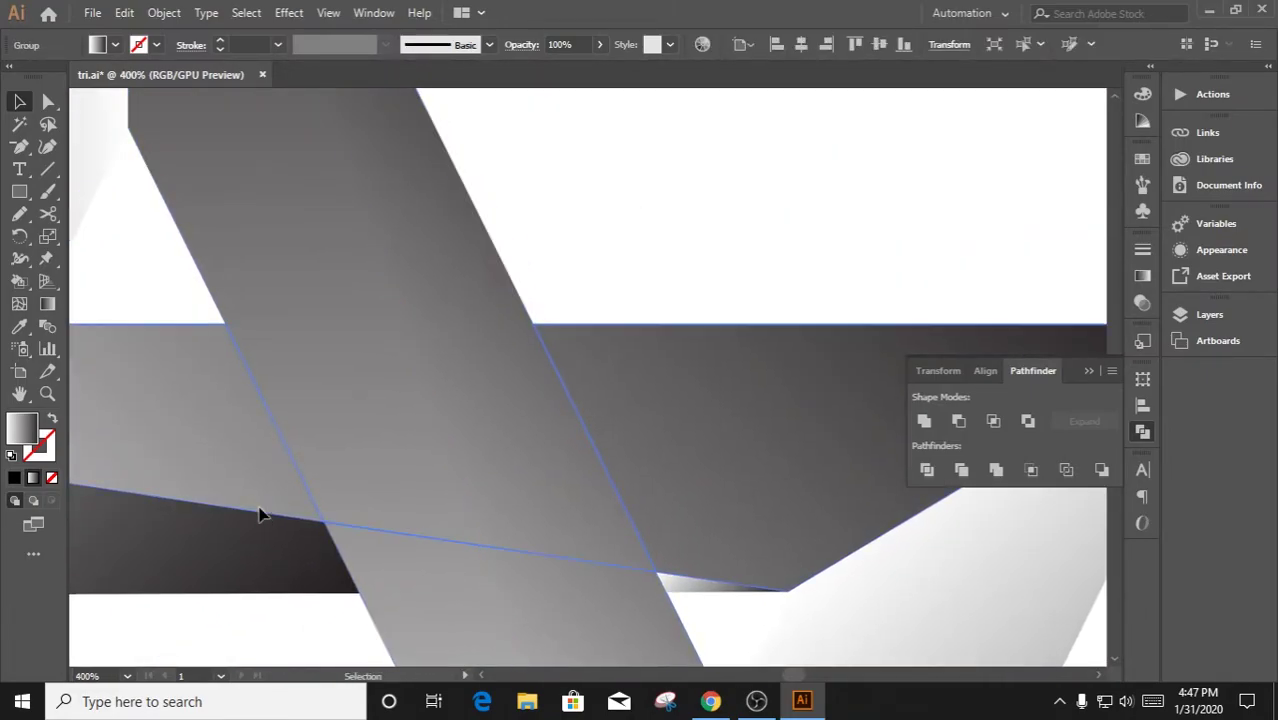
click(400, 468)
click(583, 214)
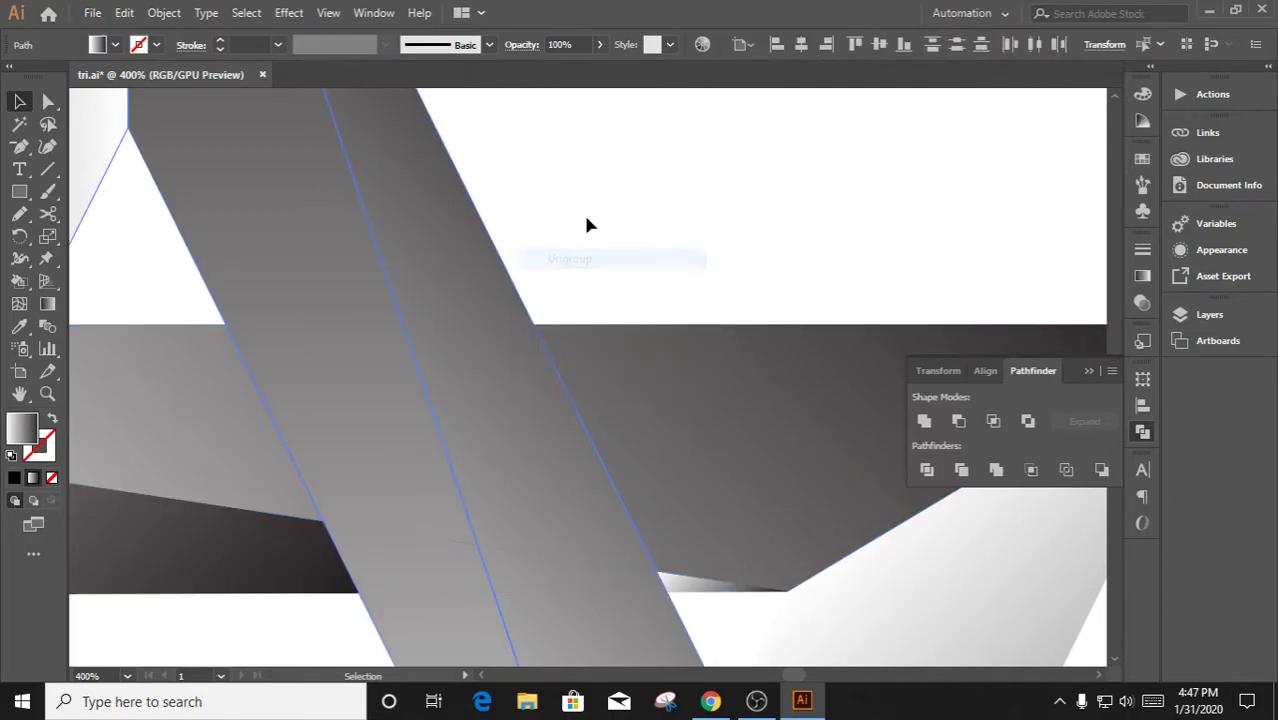
click(398, 540)
click(48, 101)
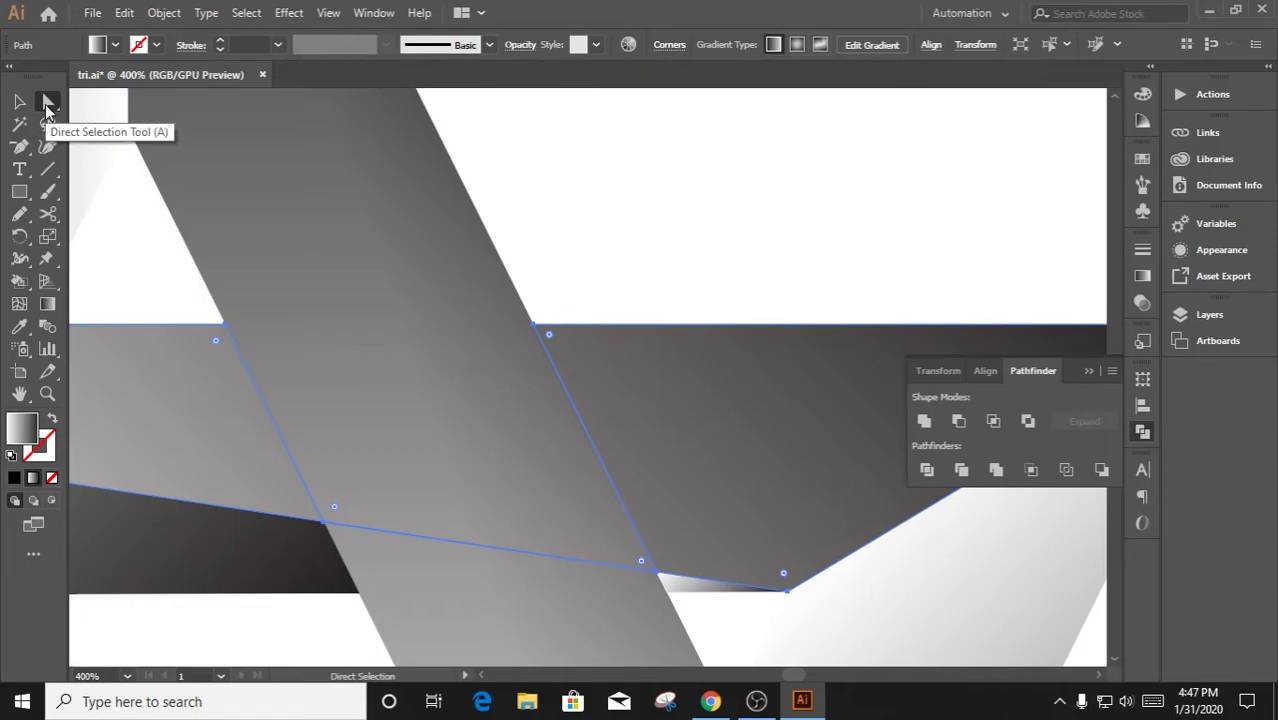
click(20, 148)
click(328, 530)
click(806, 374)
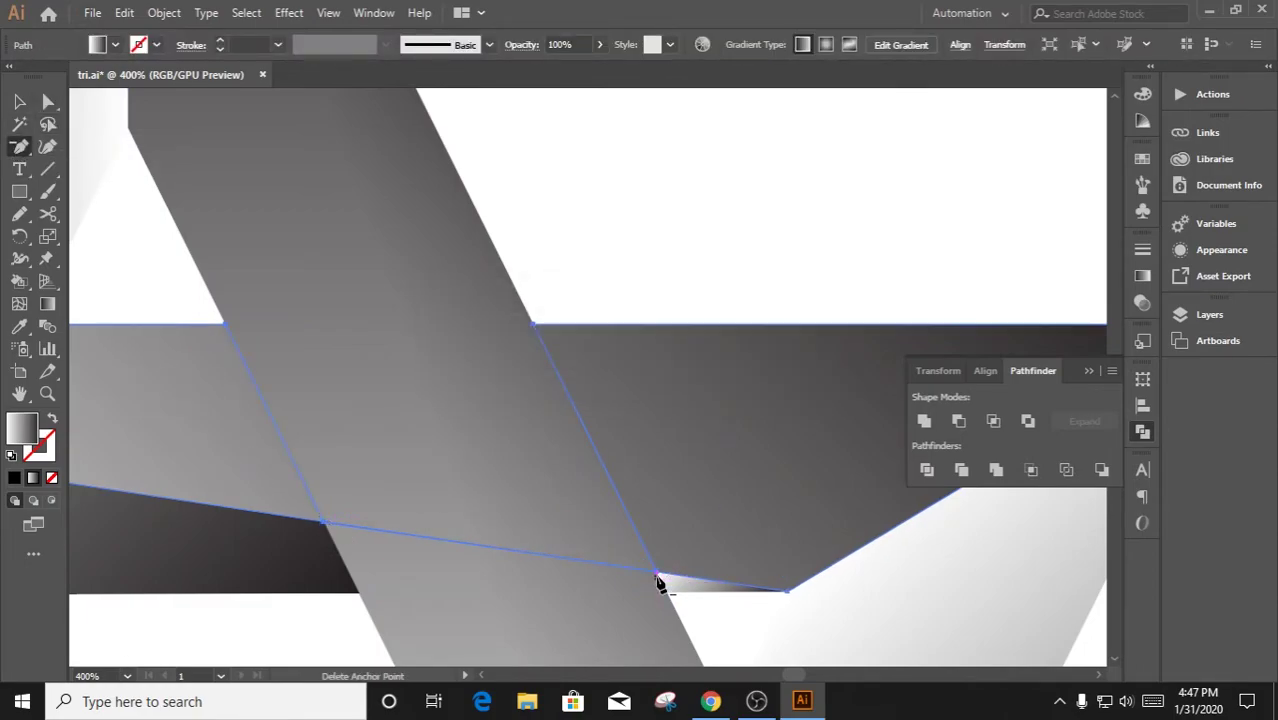
click(449, 537)
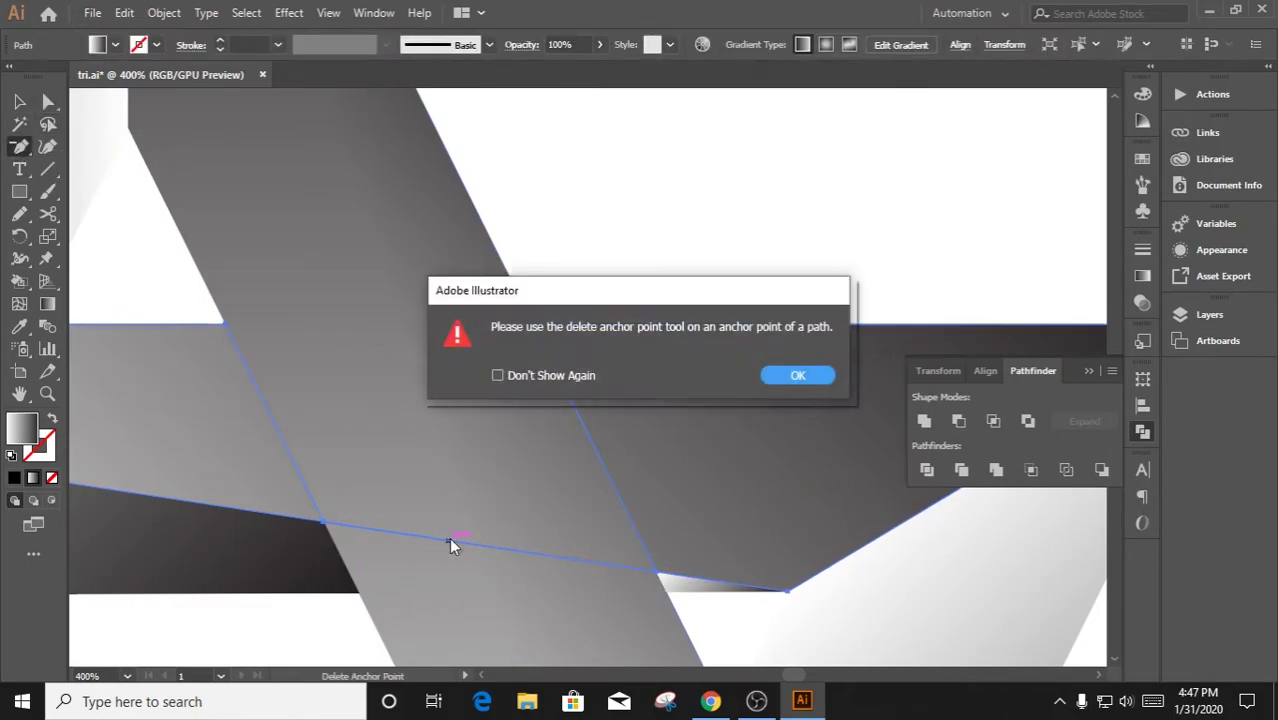
key(Return)
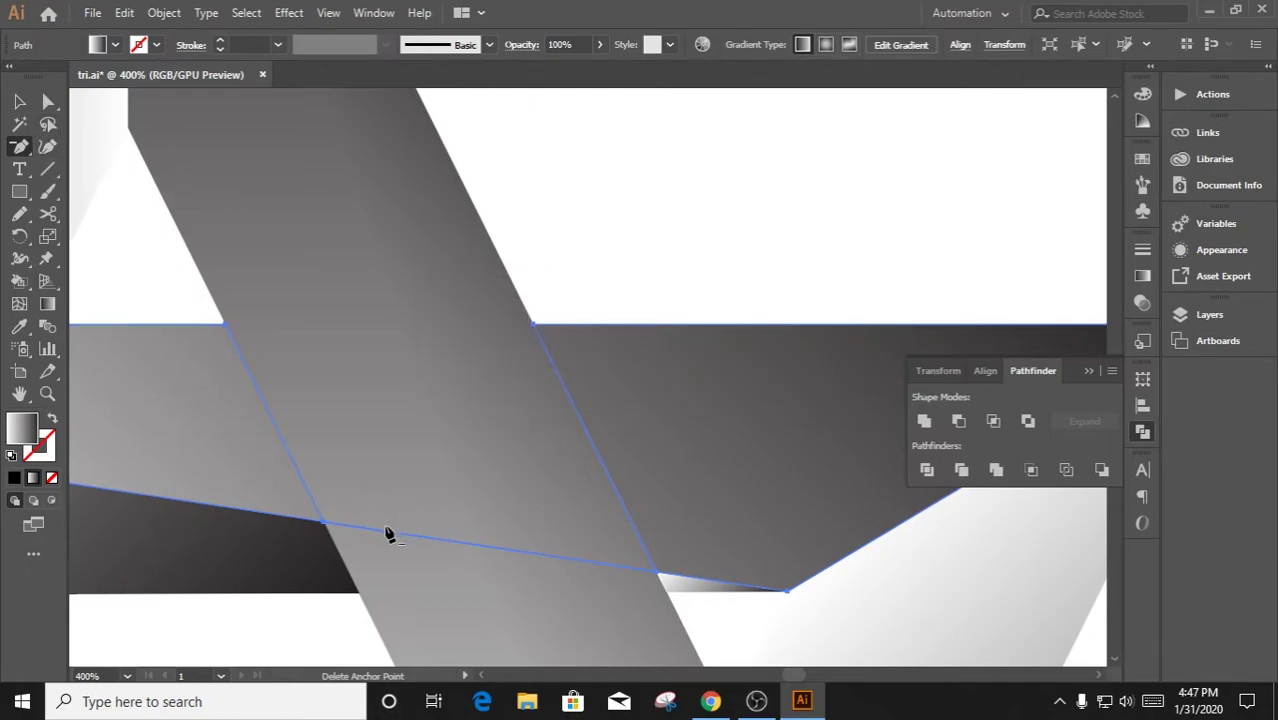
scroll(220, 331, up, 5)
scroll(414, 465, up, 5)
scroll(455, 416, up, 3)
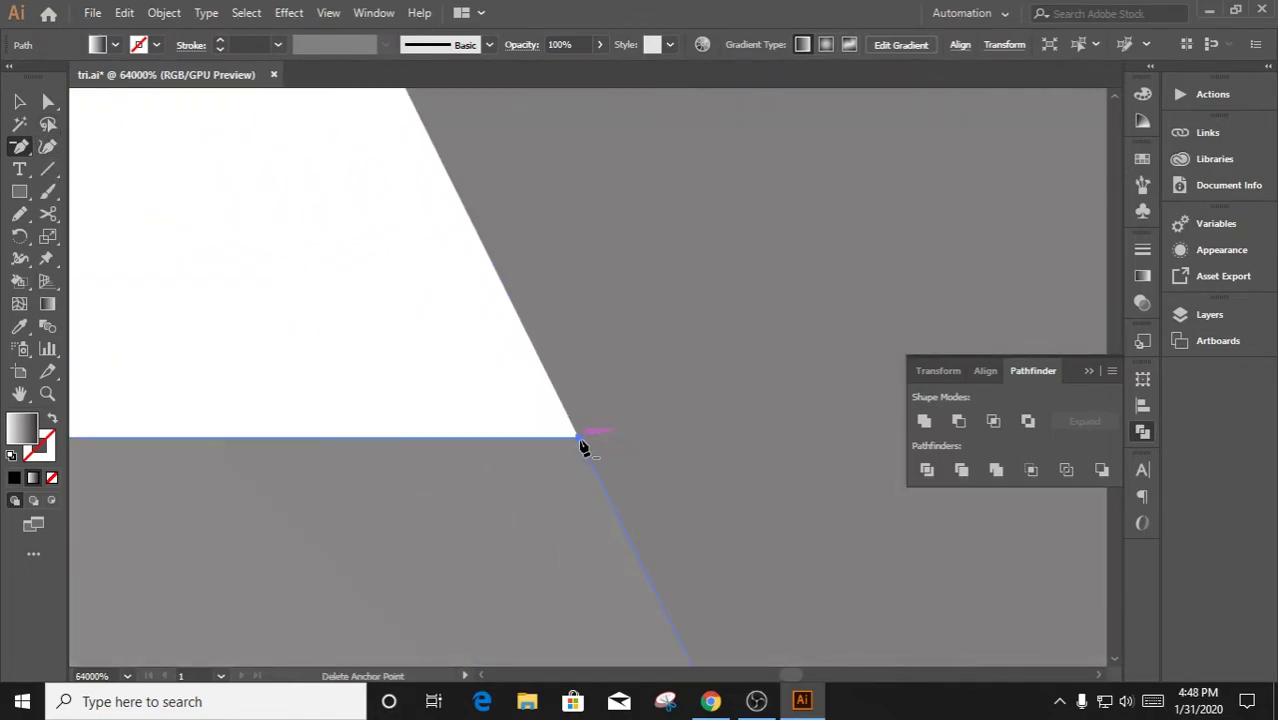
scroll(633, 537, down, 3)
scroll(377, 200, down, 1)
scroll(555, 470, down, 1)
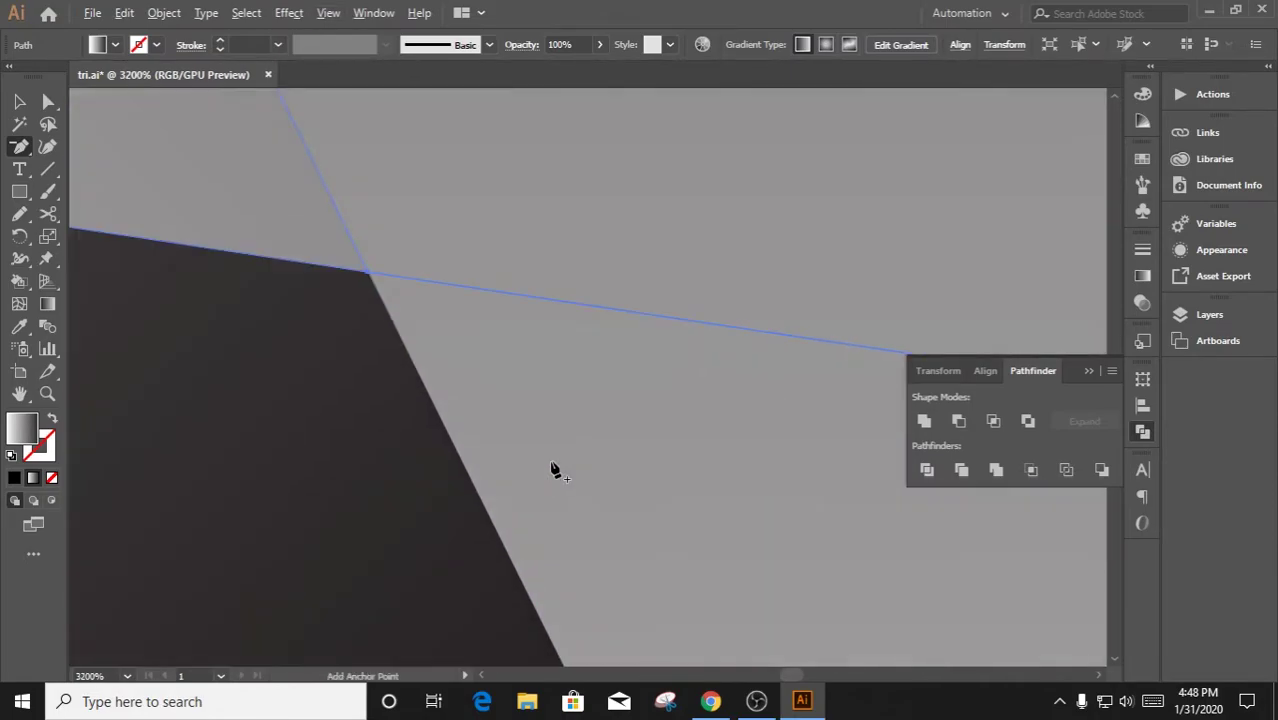
scroll(414, 394, up, 2)
scroll(371, 277, up, 2)
mouse_move(160, 74)
mouse_down()
mouse_move(670, 512)
mouse_move(197, 66)
mouse_up()
scroll(422, 403, down, 3)
scroll(485, 442, down, 8)
key(alt+v)
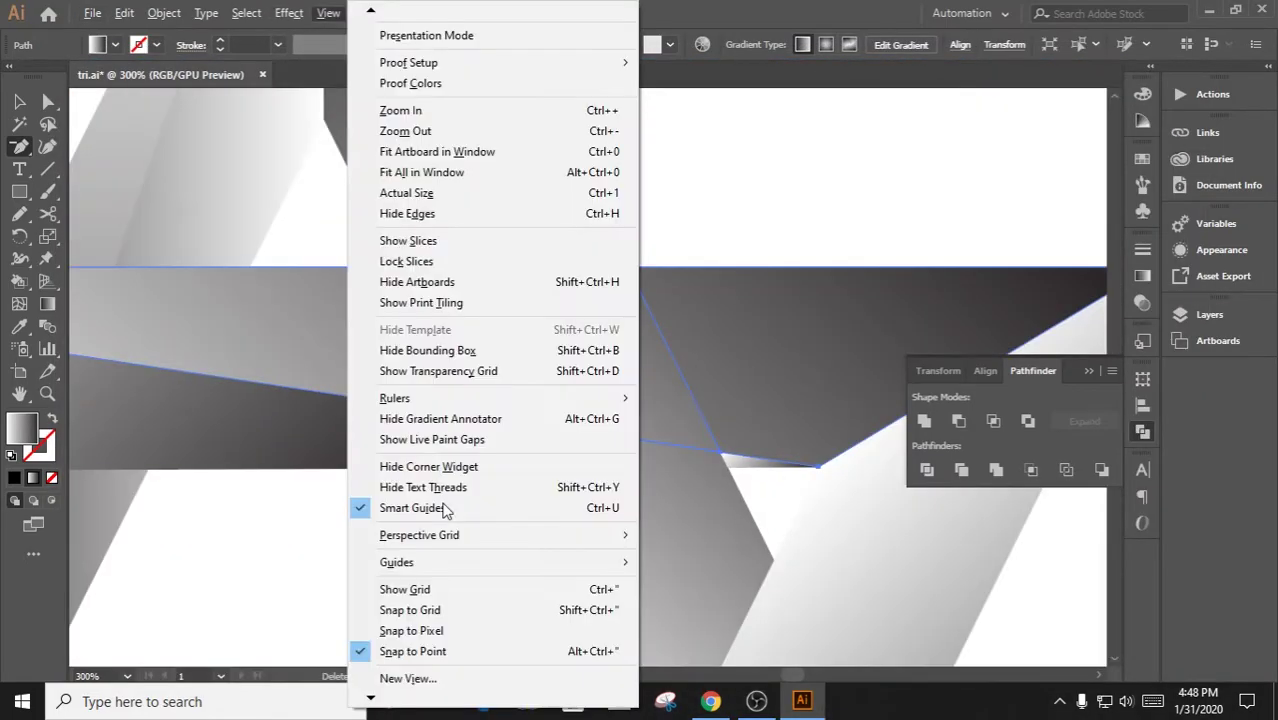
click(445, 511)
key(Return)
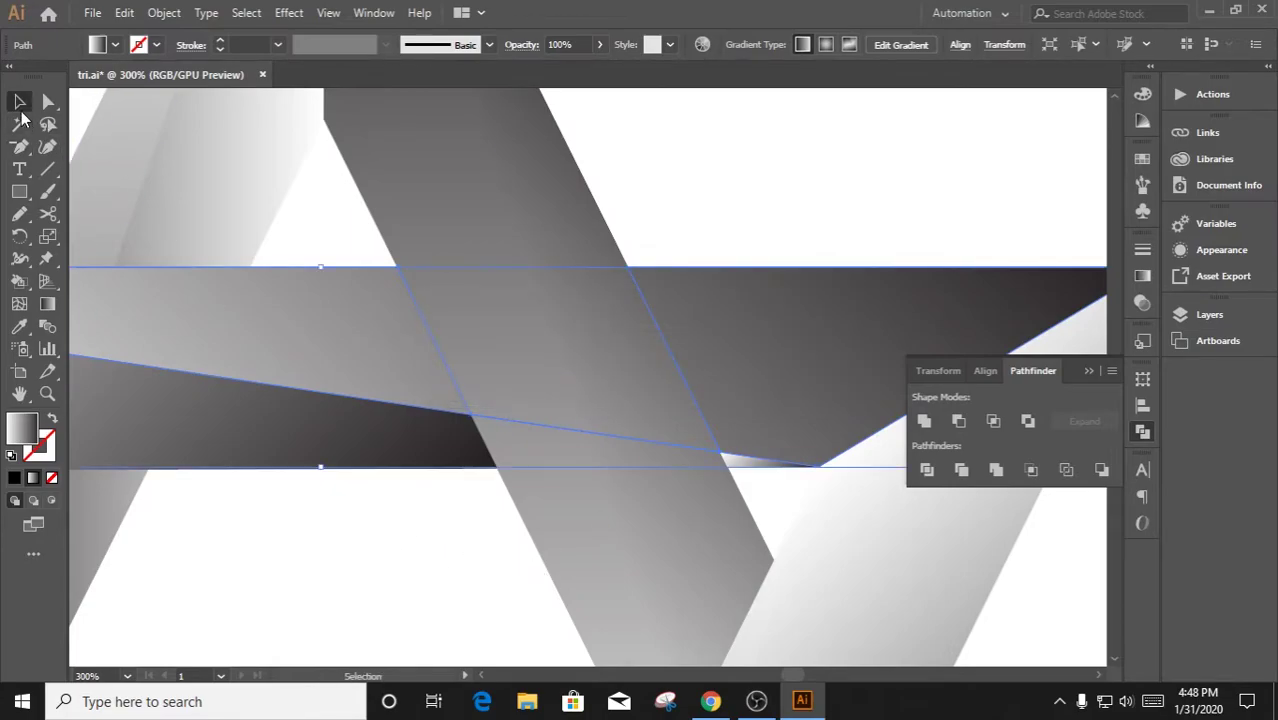
Subtract the front shape from the band group using Pathfinder Minus Front
click(418, 500)
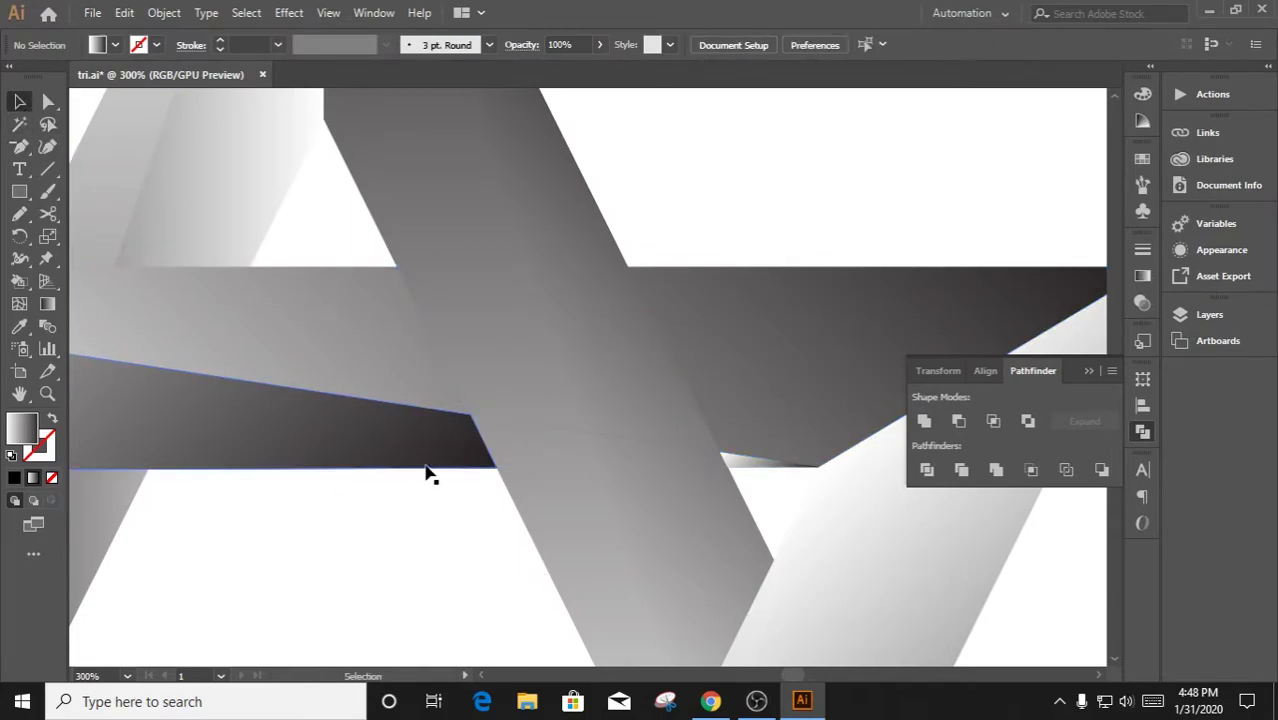
click(545, 490)
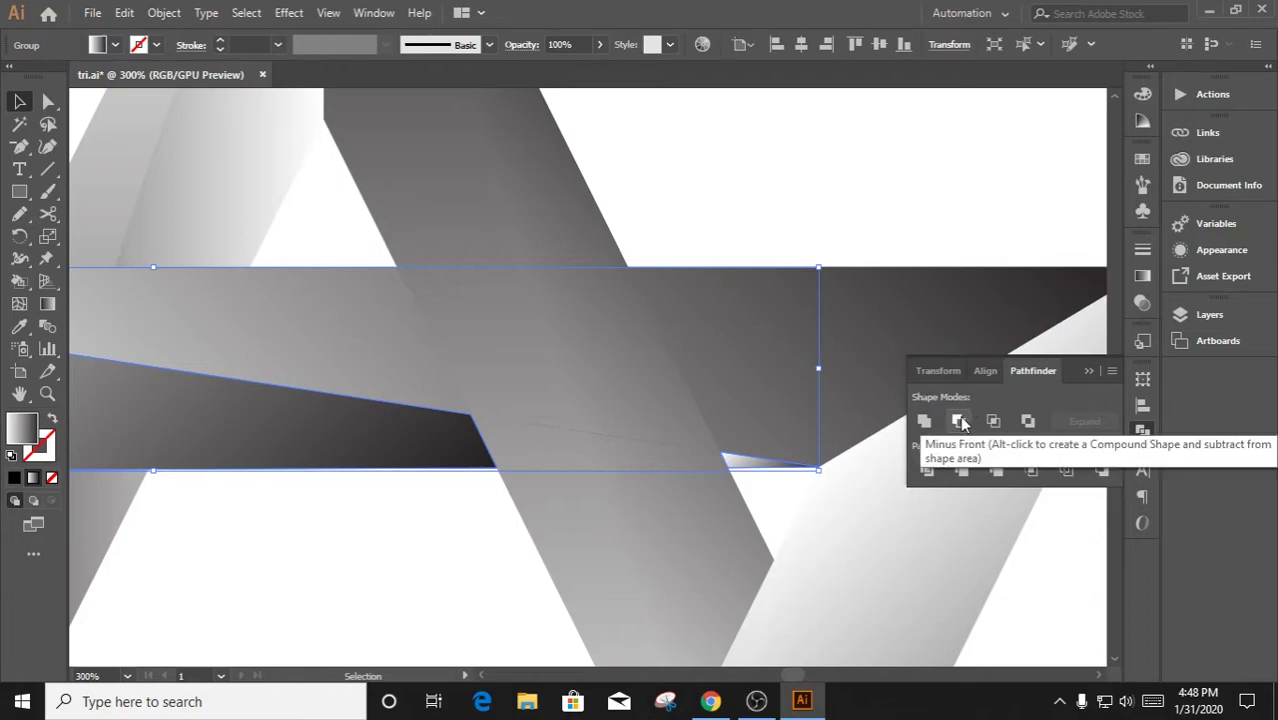
click(958, 421)
Delete four extra corner anchor points from the band outline
click(19, 148)
click(395, 270)
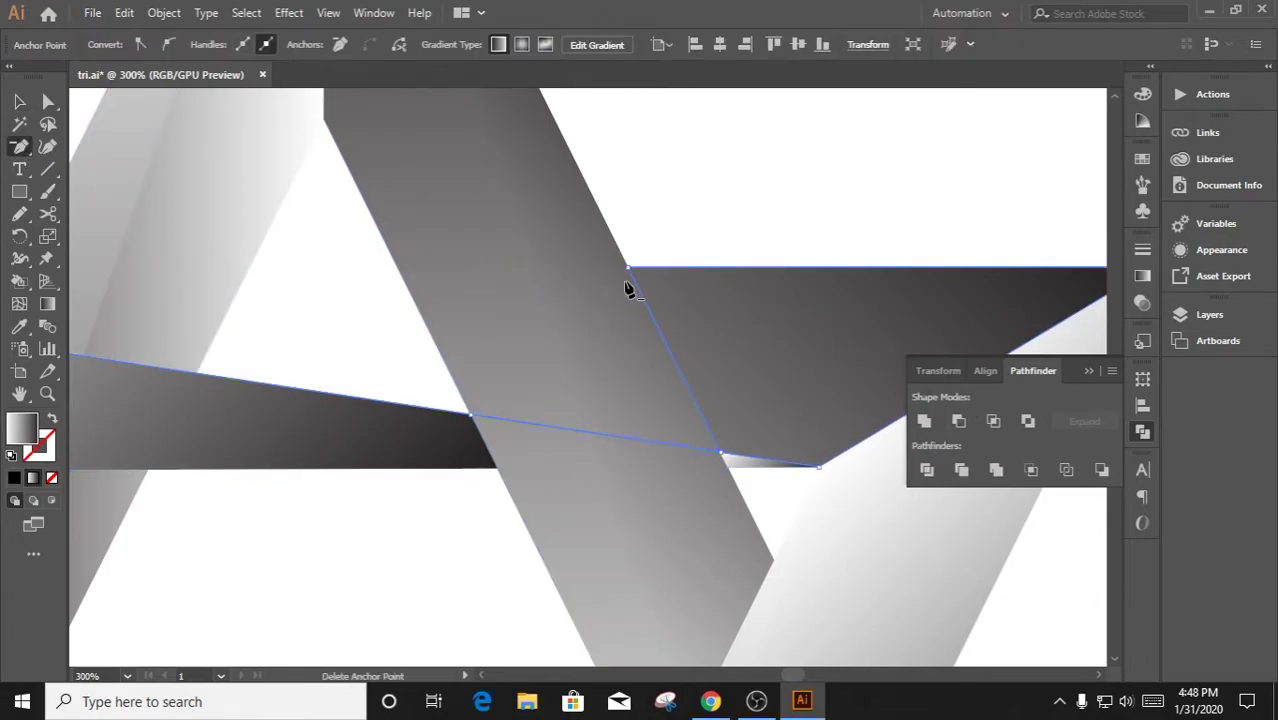
click(625, 270)
click(716, 457)
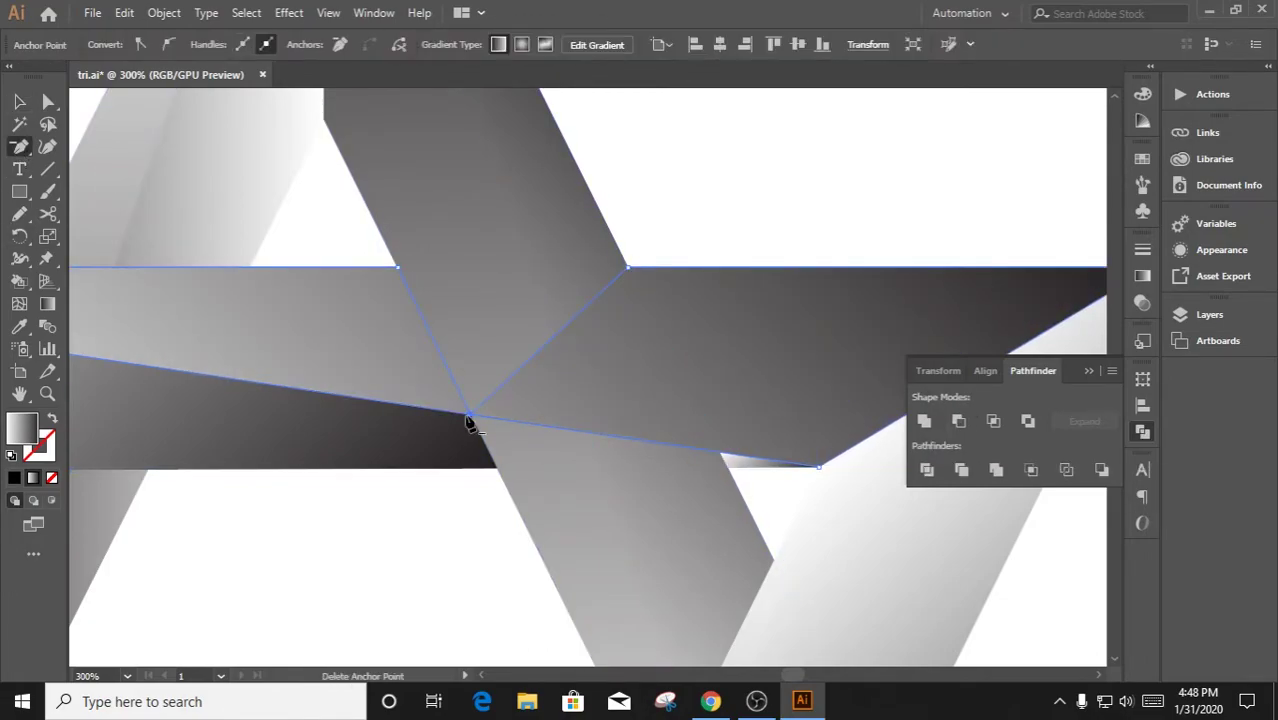
click(470, 415)
key(v)
Pen-trace a first path from the horizontal band's top corner across the crossing
click(263, 238)
click(577, 377)
scroll(577, 377, up, 1)
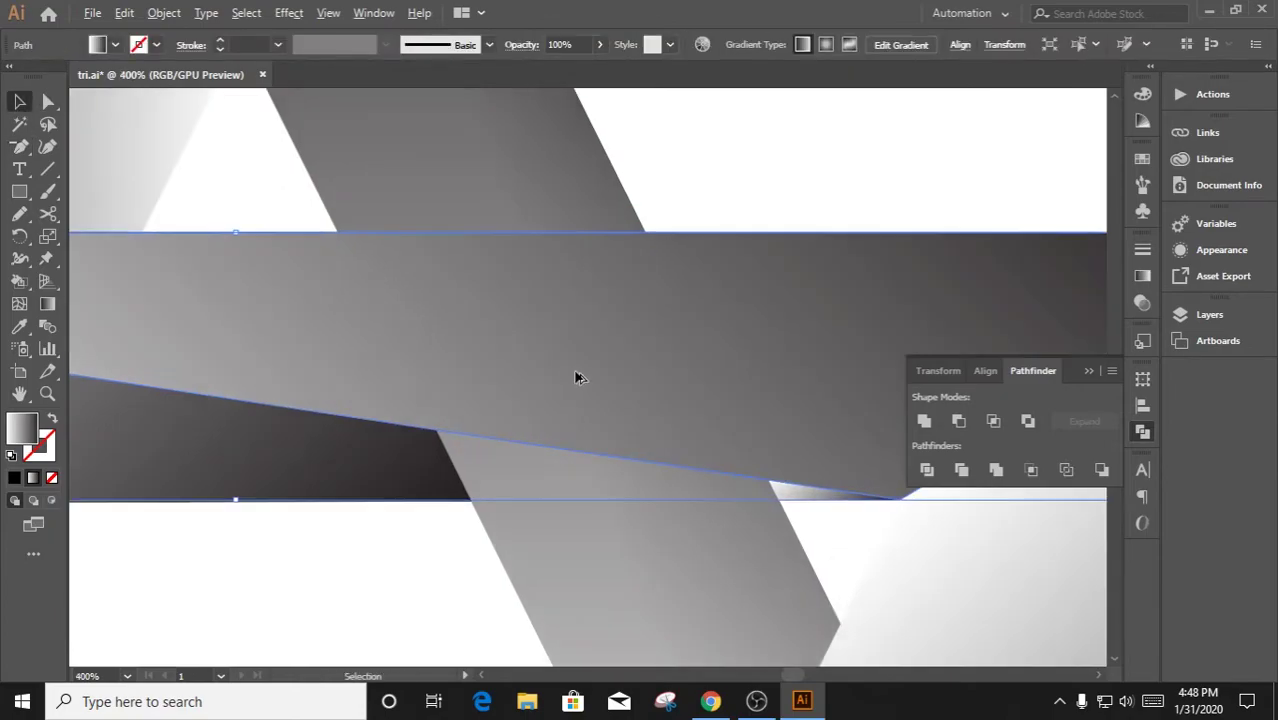
scroll(393, 345, up, 2)
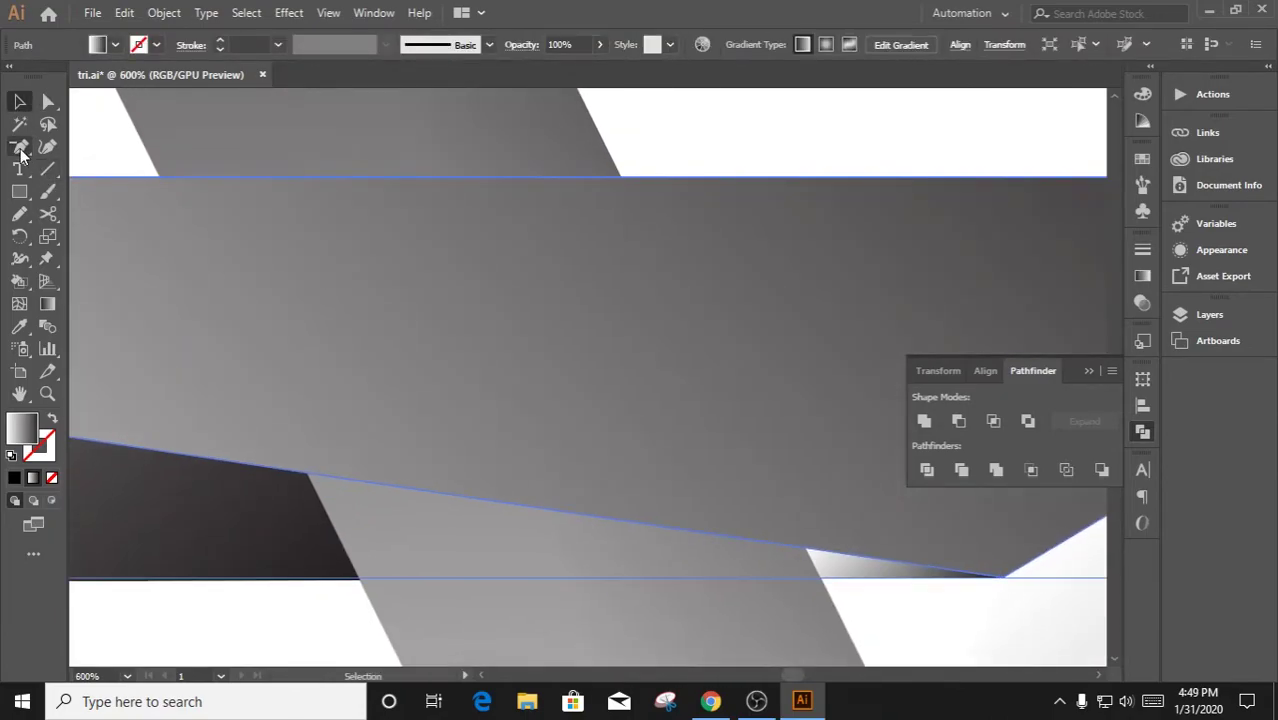
click(20, 148)
click(95, 147)
scroll(171, 191, up, 2)
scroll(160, 203, up, 1)
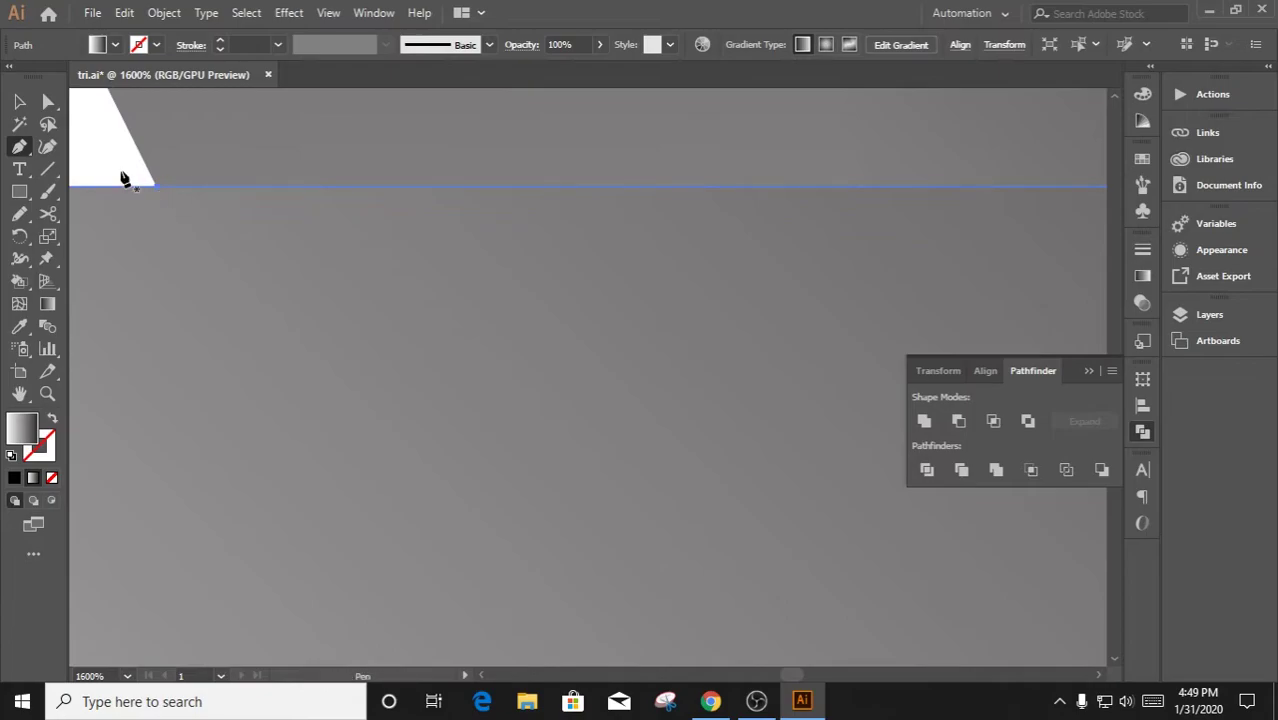
click(160, 193)
scroll(271, 340, down, 4)
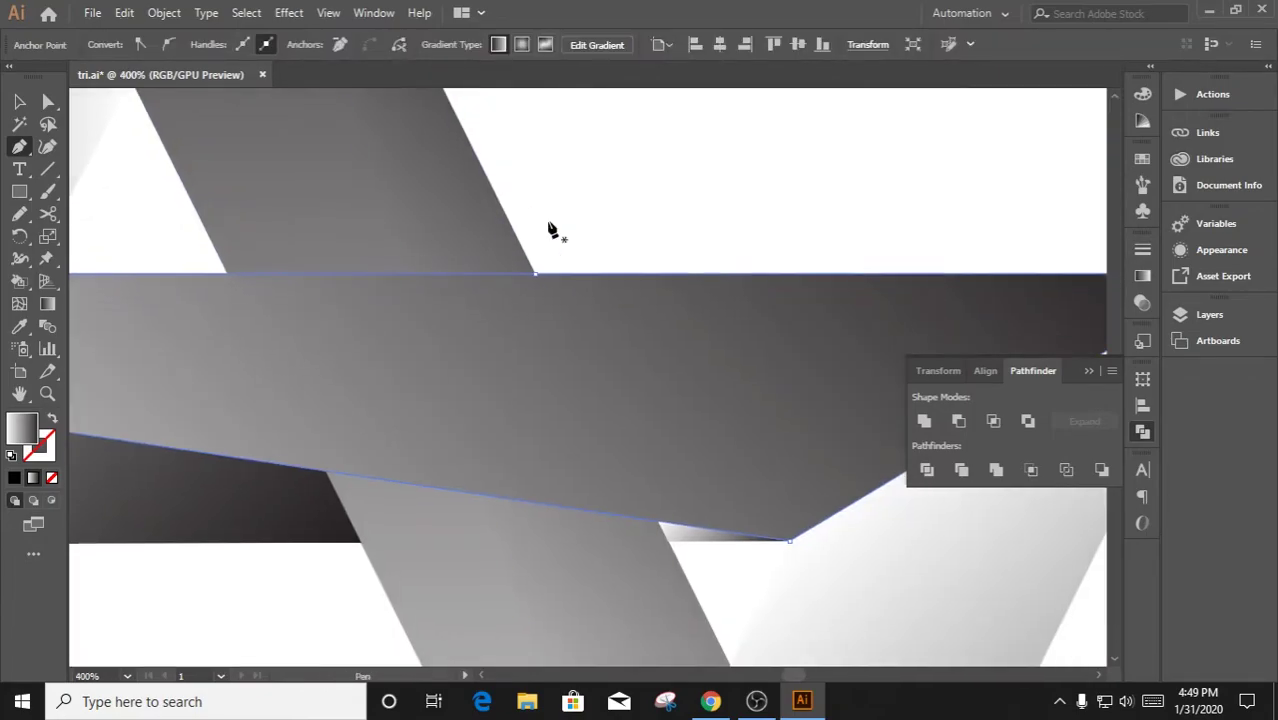
click(616, 220)
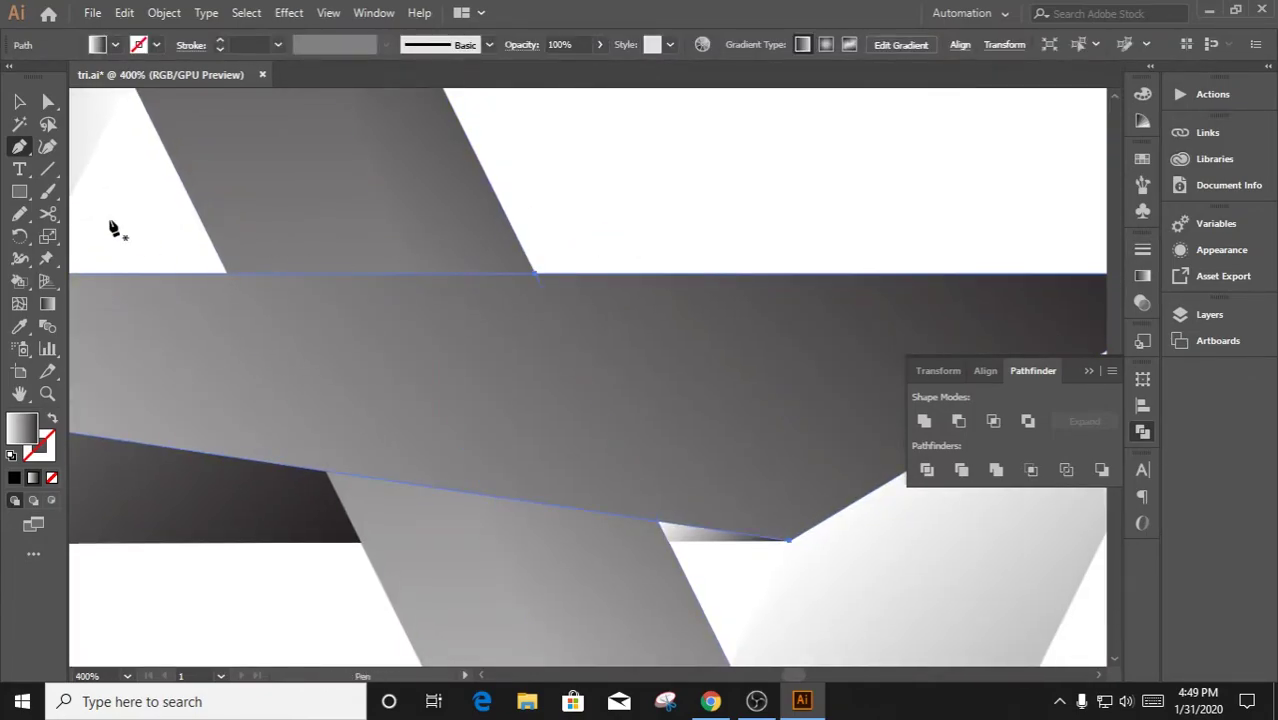
click(20, 102)
Pen-trace a second crossing piece from the dark shape's corner to the crossing's top-right corner
right_click(583, 292)
click(594, 262)
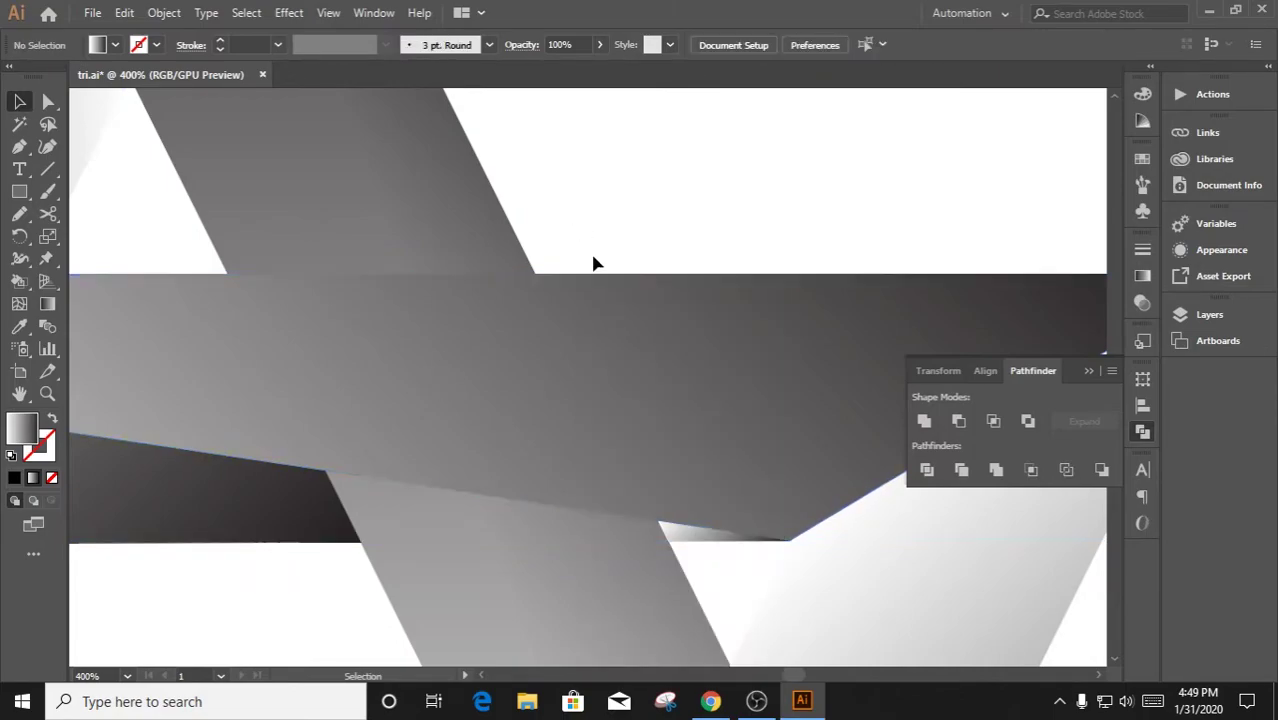
click(257, 316)
scroll(255, 316, up, 3)
scroll(200, 243, up, 2)
scroll(288, 303, up, 2)
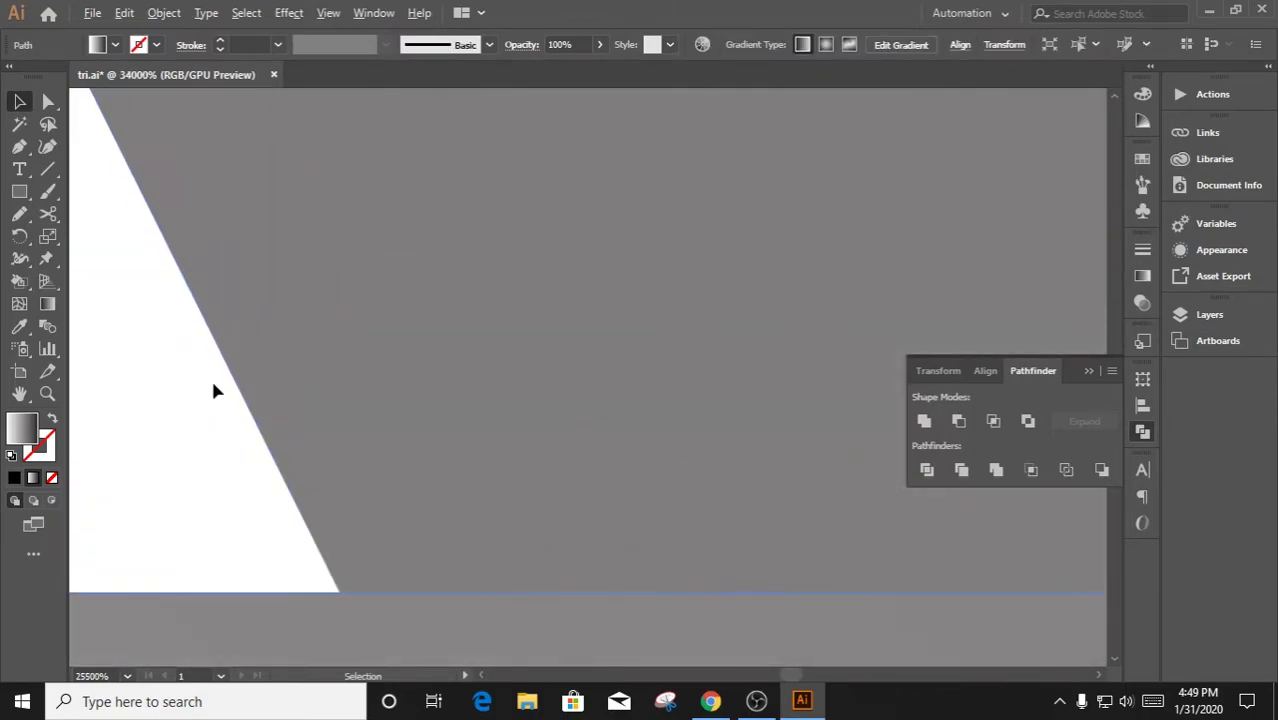
scroll(214, 388, up, 2)
scroll(300, 240, down, 3)
click(20, 147)
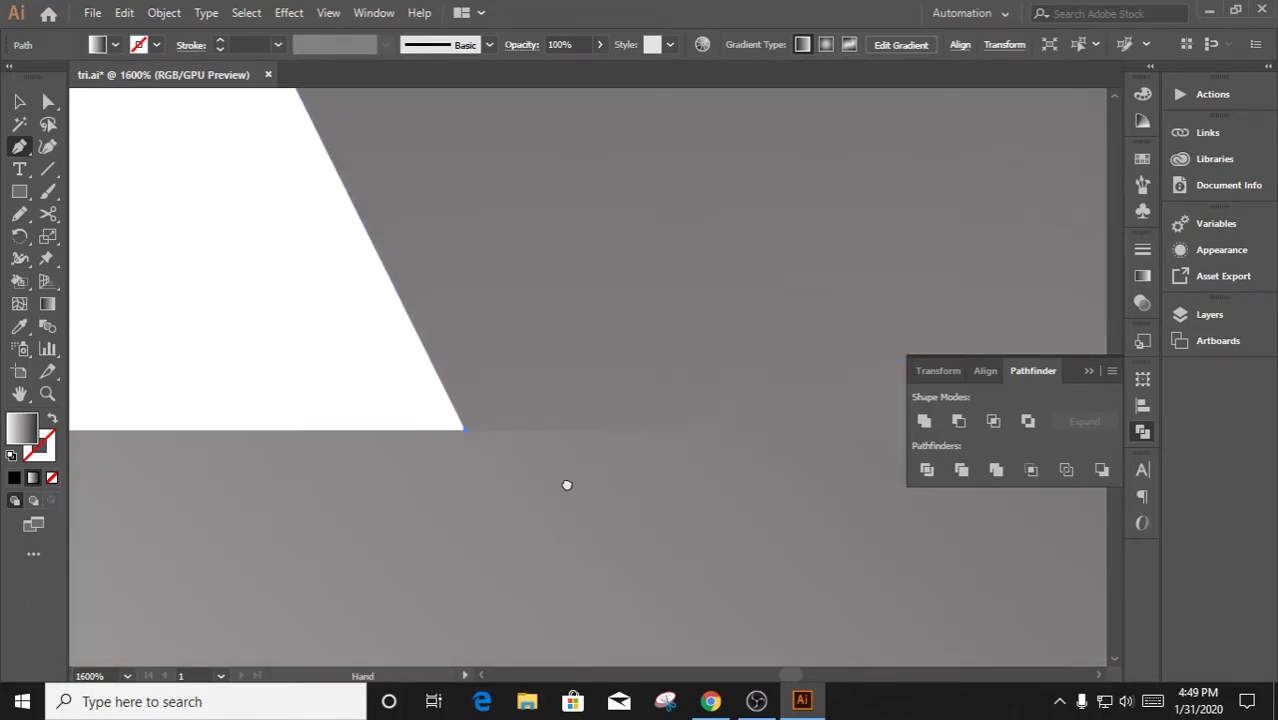
scroll(567, 486, down, 3)
scroll(356, 272, down, 2)
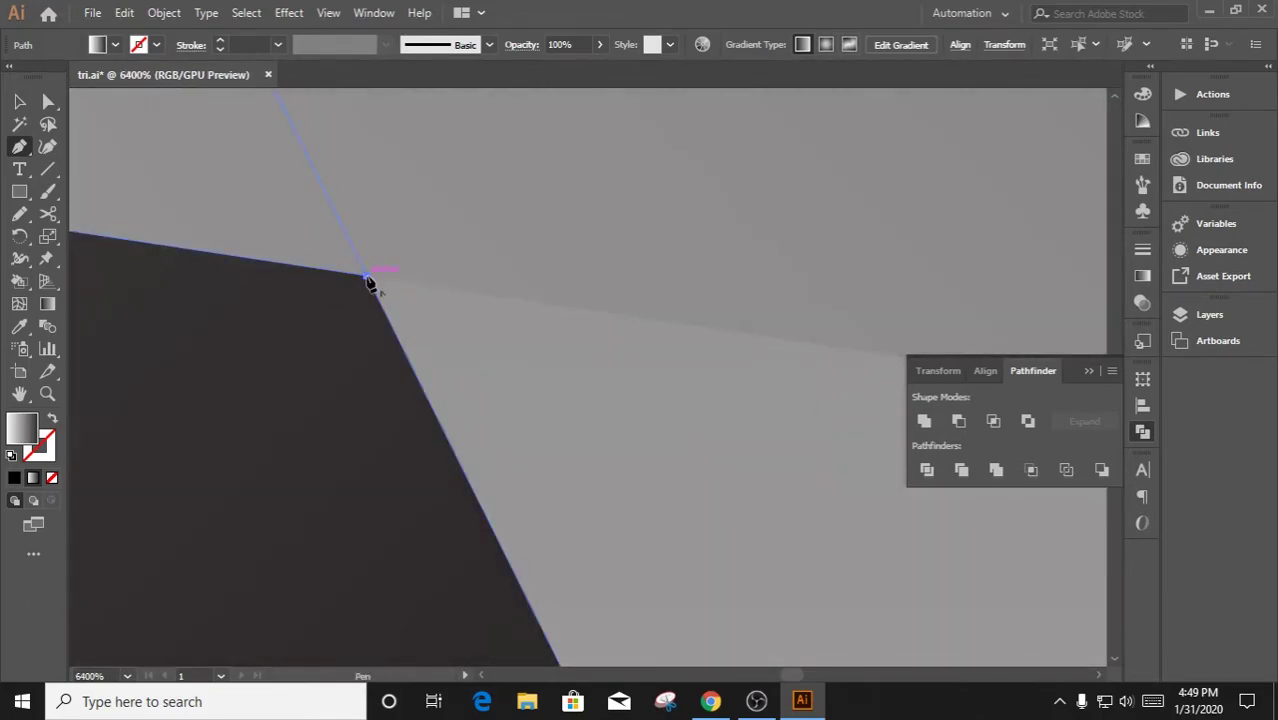
click(368, 283)
scroll(470, 350, down, 3)
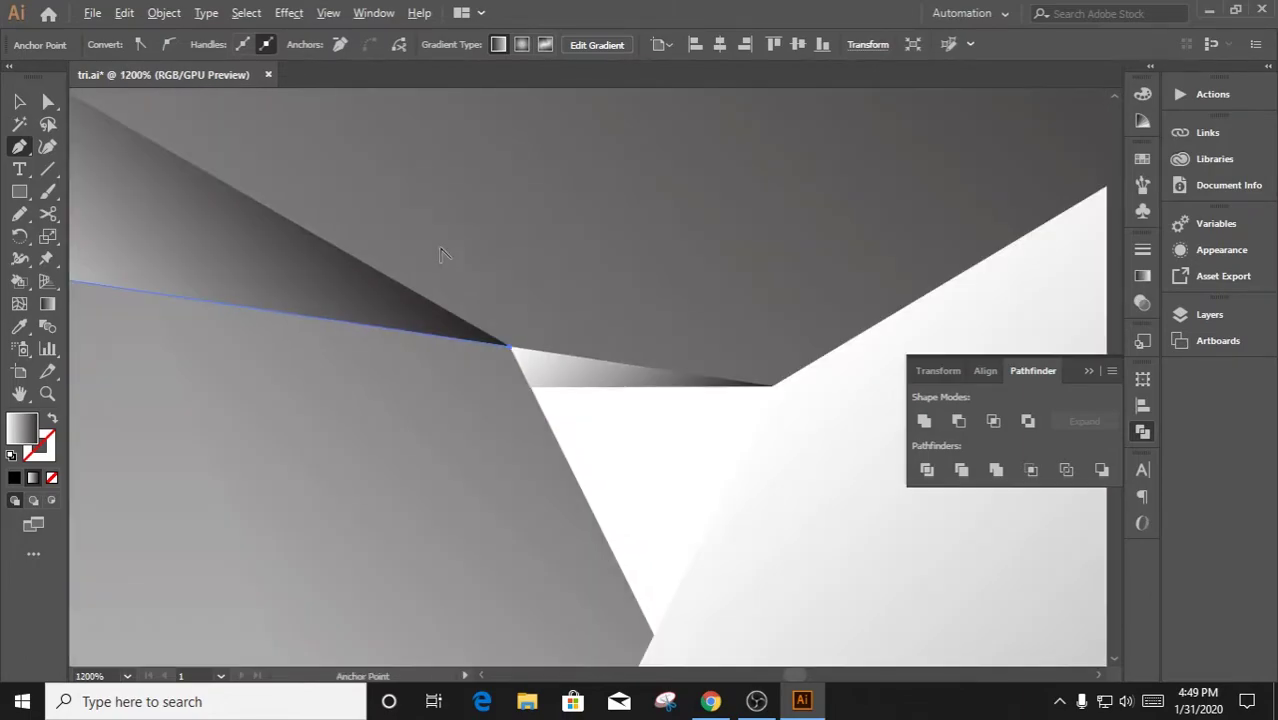
scroll(440, 253, down, 2)
click(725, 280)
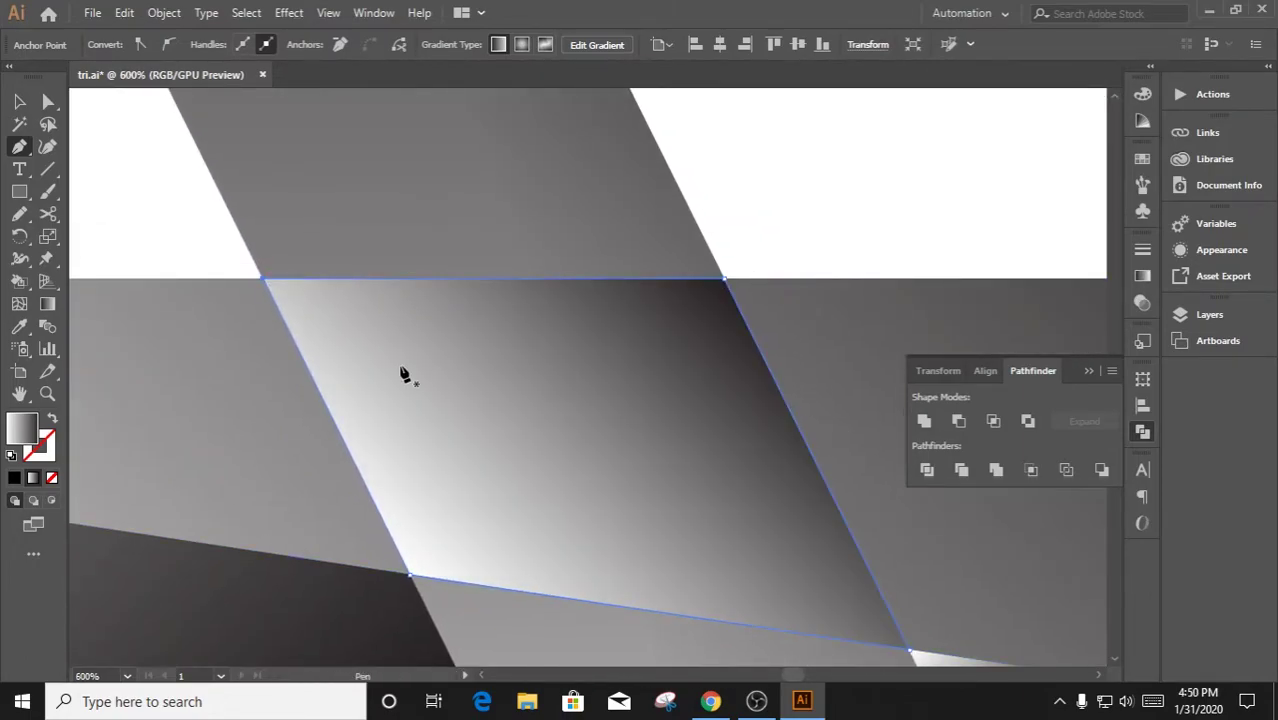
key(v)
Remove the stray line segment from the traced path and bring the whole star into view
scroll(749, 316, down, 3)
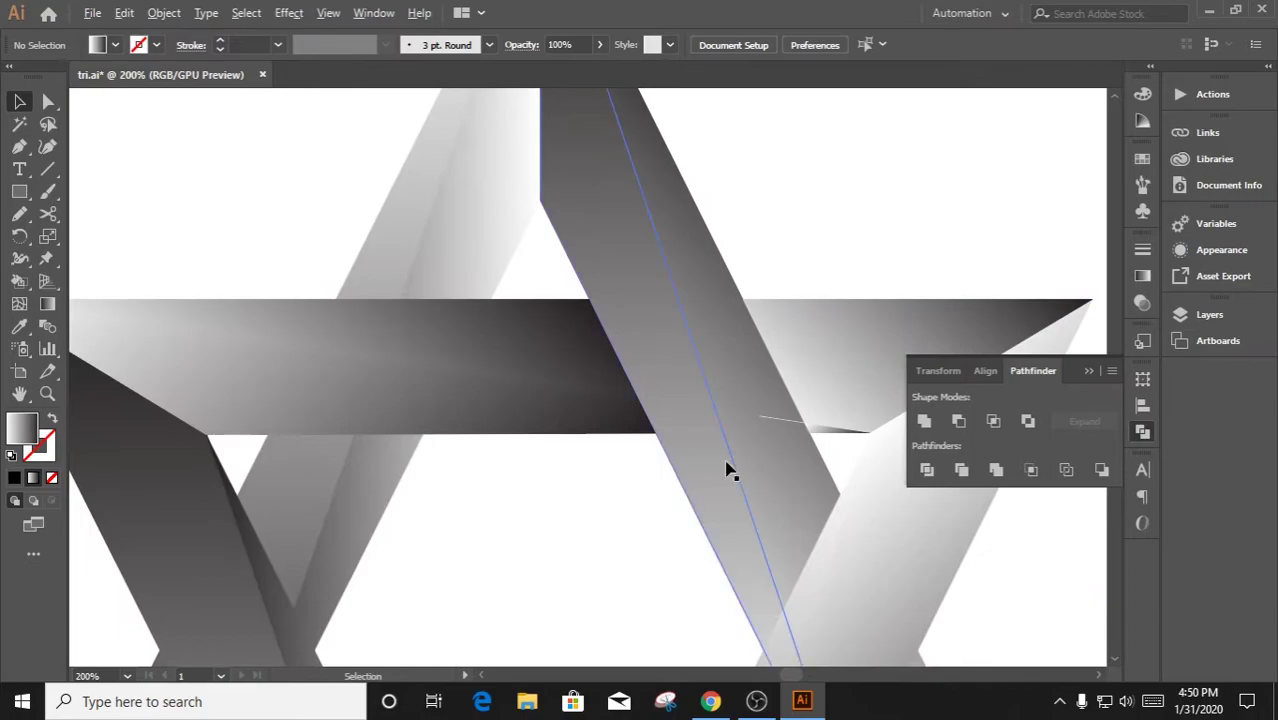
scroll(728, 471, up, 3)
scroll(531, 309, up, 1)
drag(19, 146, 120, 191)
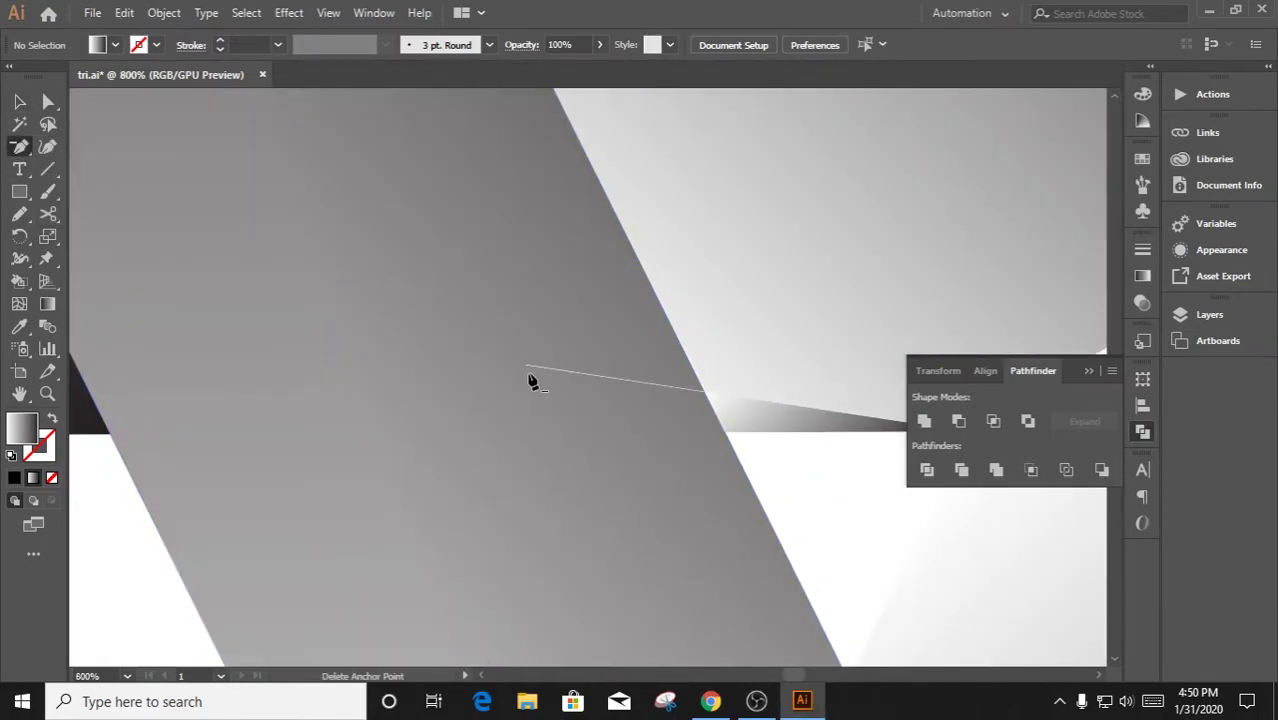
click(528, 370)
key(v)
scroll(834, 515, down, 3)
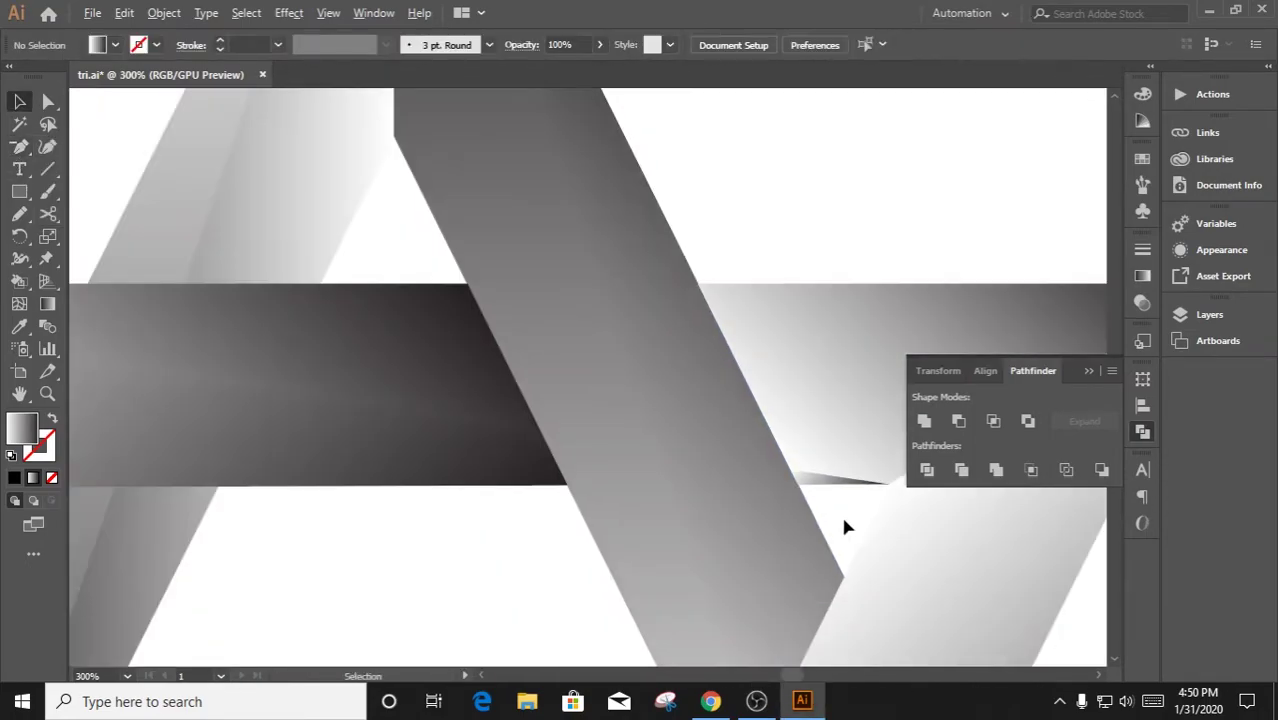
scroll(840, 513, down, 2)
scroll(450, 530, down, 1)
drag(435, 468, 428, 457)
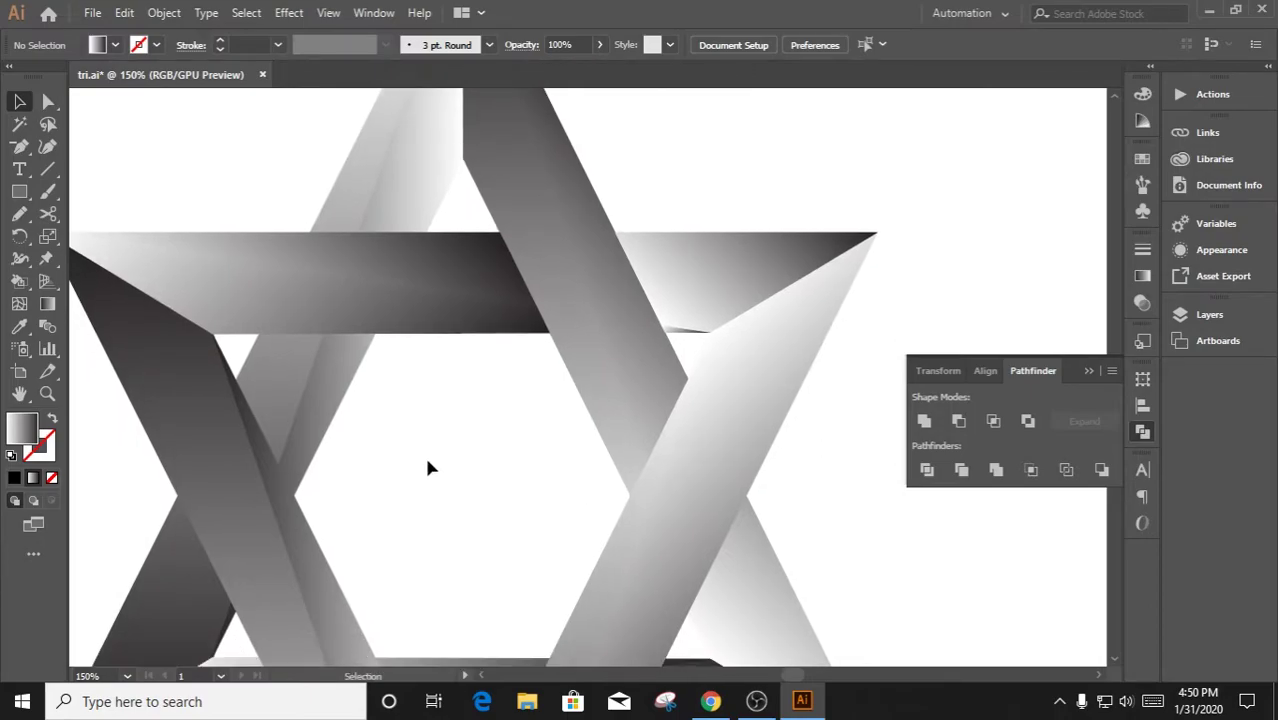
scroll(440, 472, down, 2)
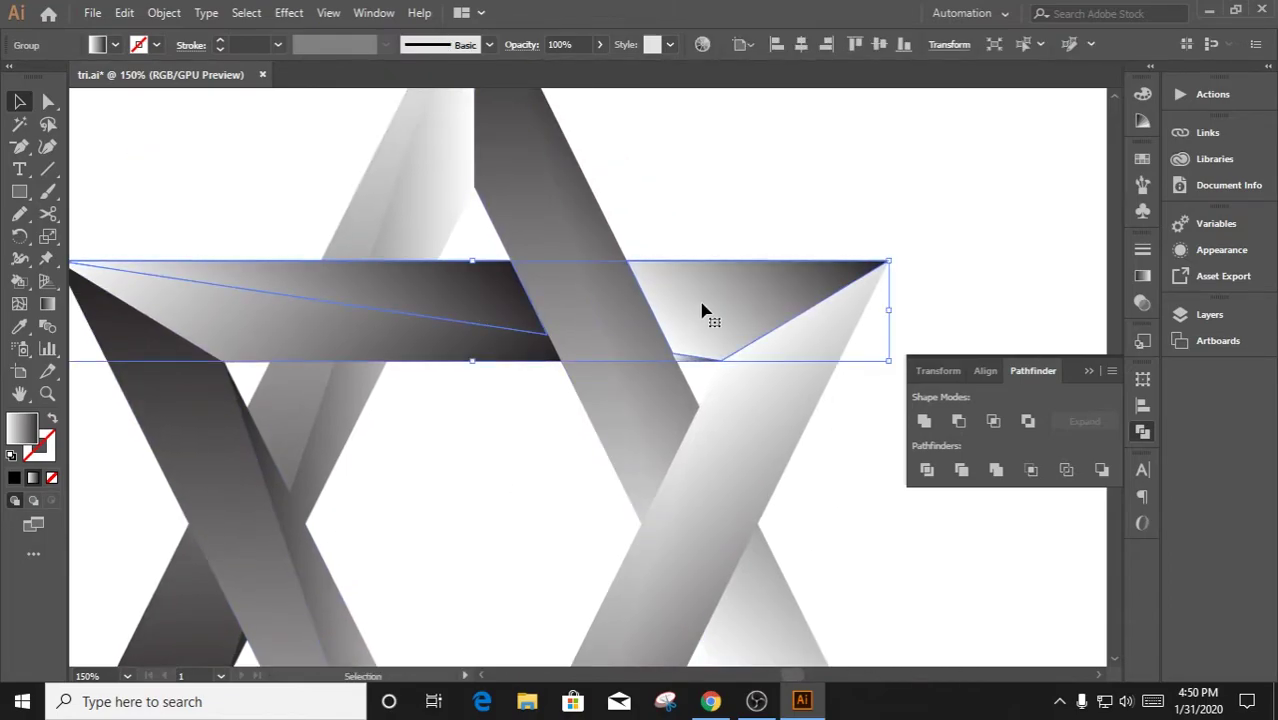
Redraw the gradient across the band's crossing piece and shift the horizontal band's midpoint to darken it
click(1143, 276)
key(g)
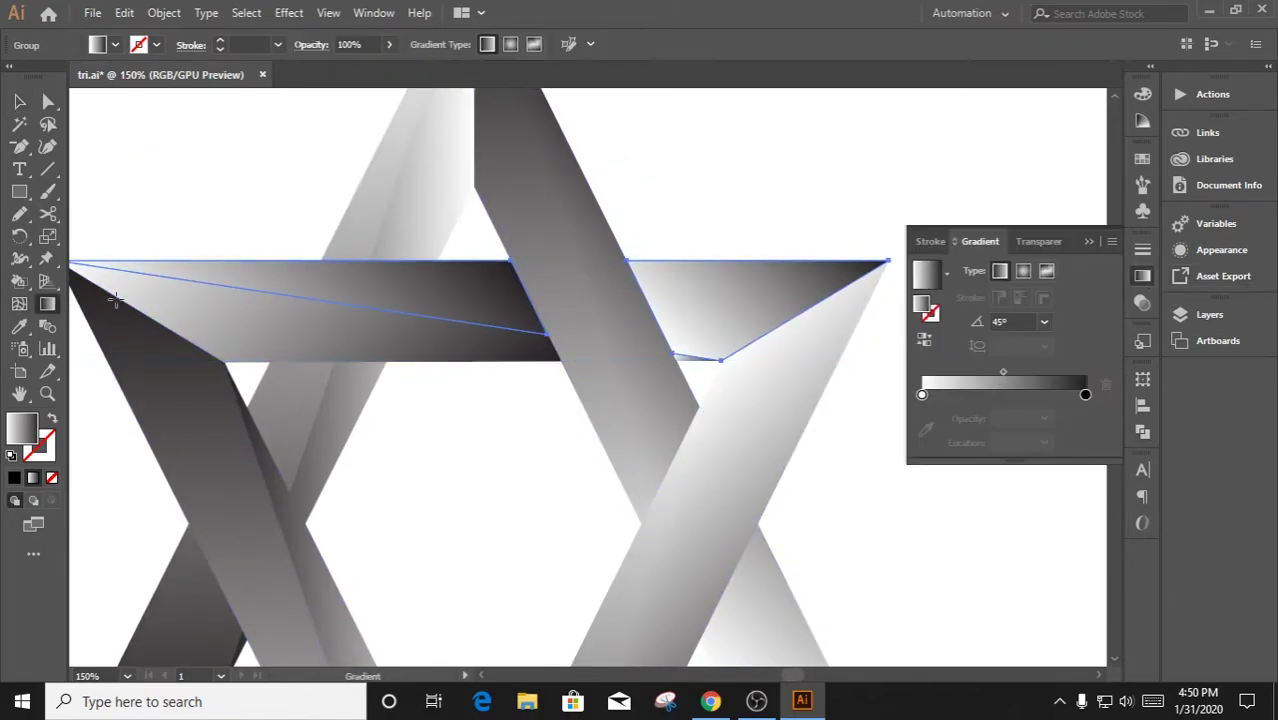
mouse_move(408, 294)
mouse_down()
mouse_move(488, 294)
mouse_move(256, 273)
mouse_up()
key(ctrl+minus)
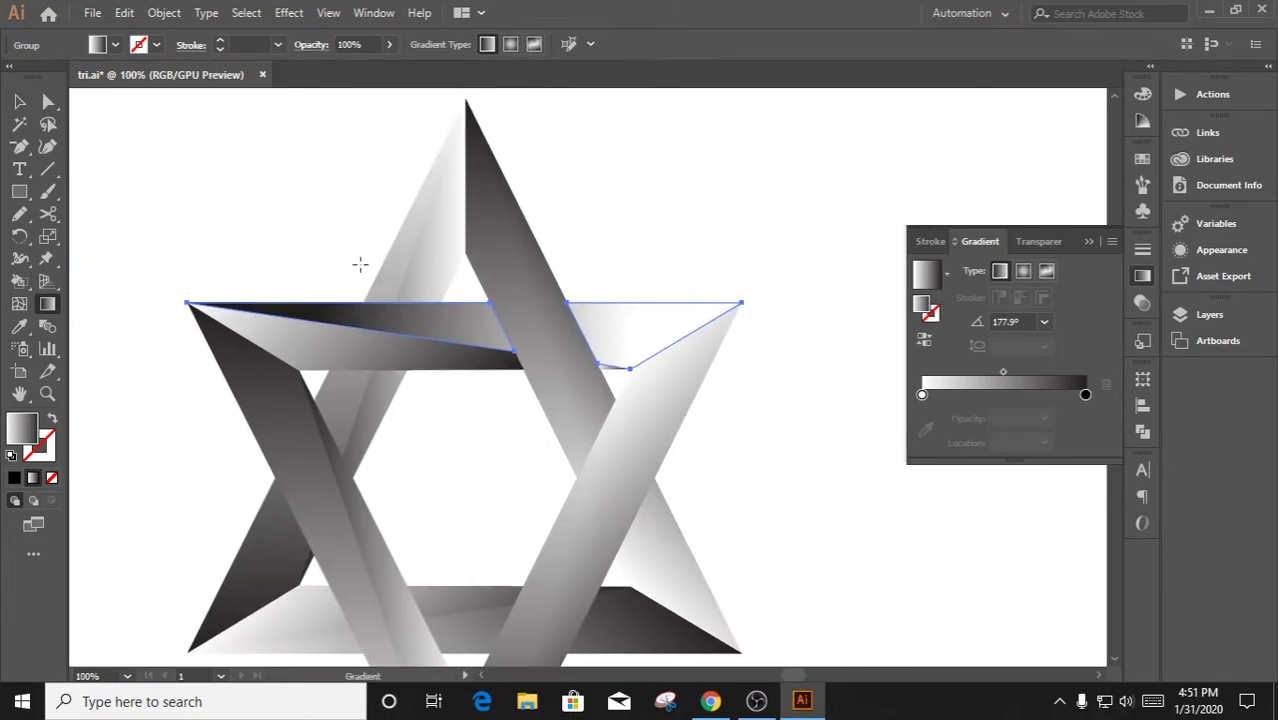
key(v)
key(ctrl+shift+a)
click(590, 330)
mouse_move(1003, 373)
mouse_down()
mouse_move(952, 378)
mouse_move(1021, 373)
mouse_up()
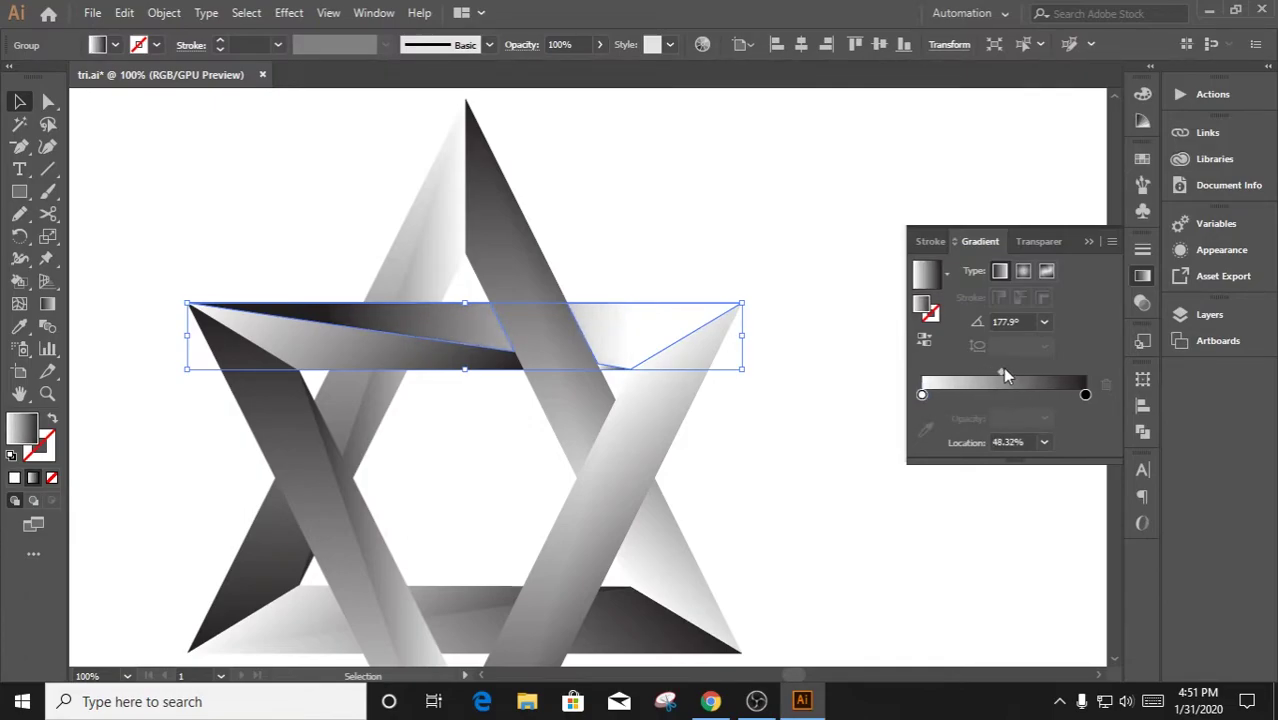
Redraw the top band's gradient nearly horizontally at about -1.1° and nudge its midpoint right
click(830, 399)
scroll(782, 342, down, 2)
scroll(700, 380, down, 1)
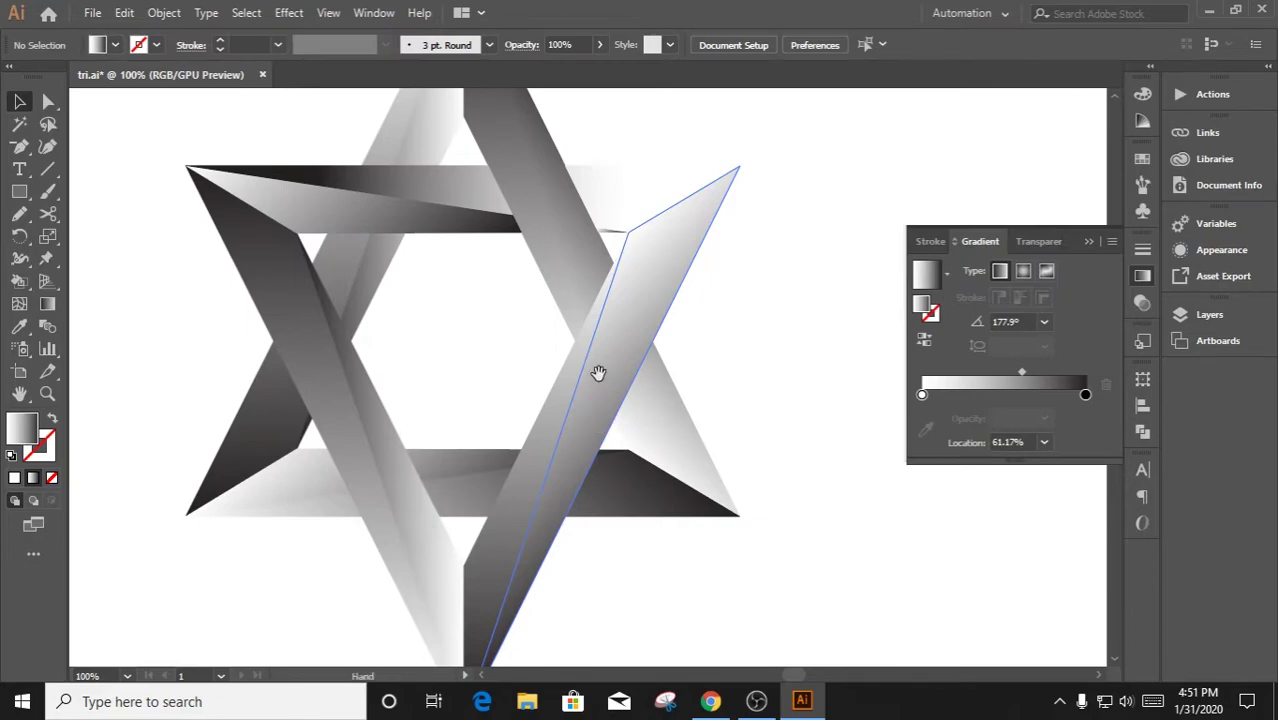
click(473, 230)
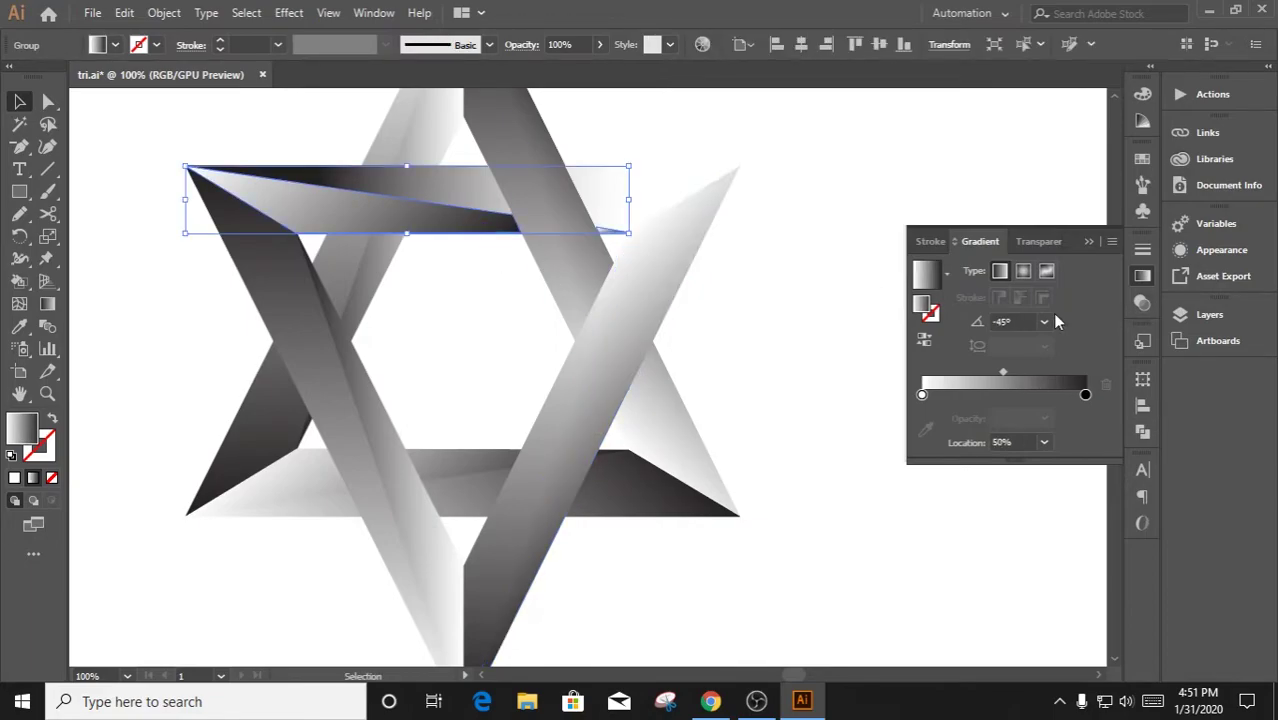
click(48, 303)
drag(157, 180, 850, 247)
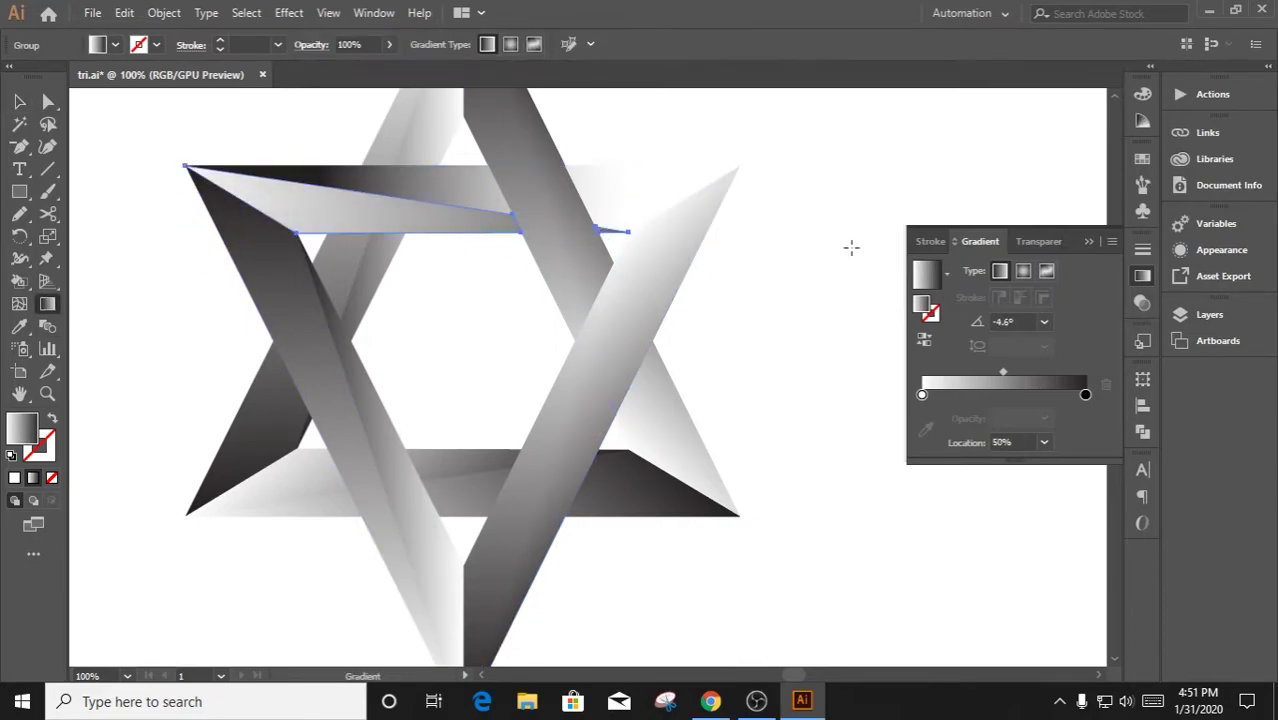
drag(428, 216, 480, 217)
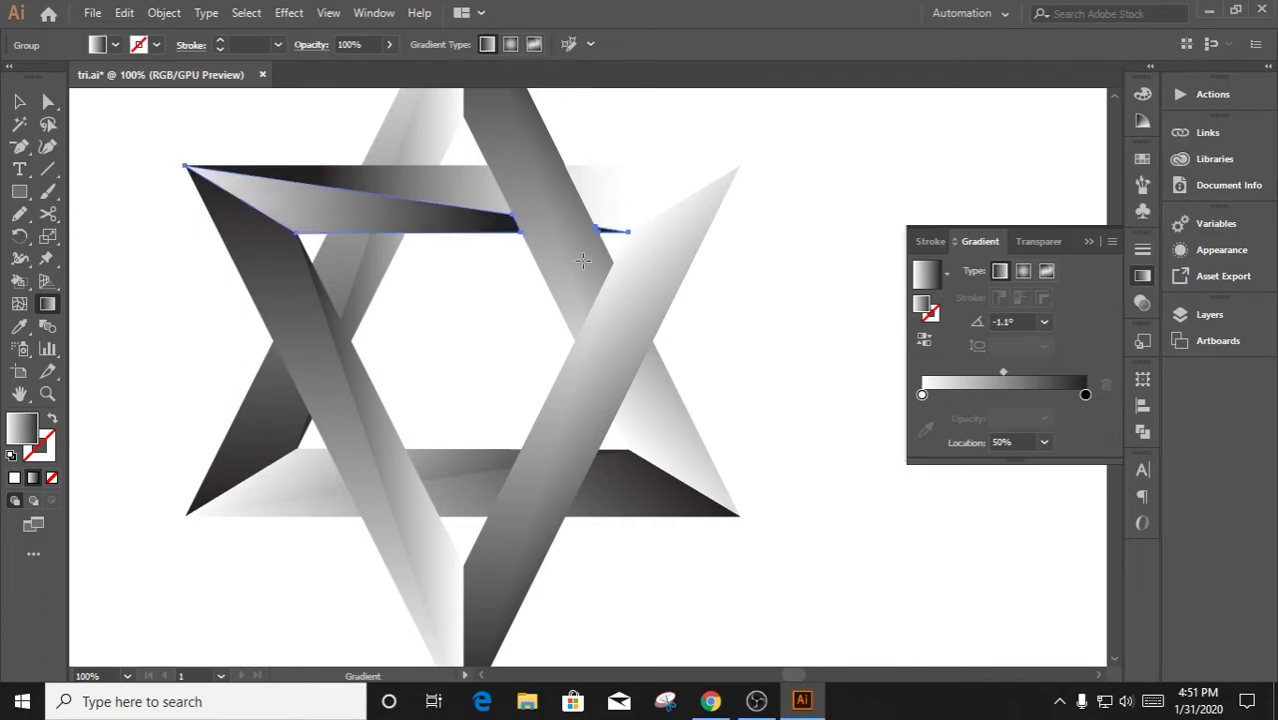
drag(1004, 374, 1009, 374)
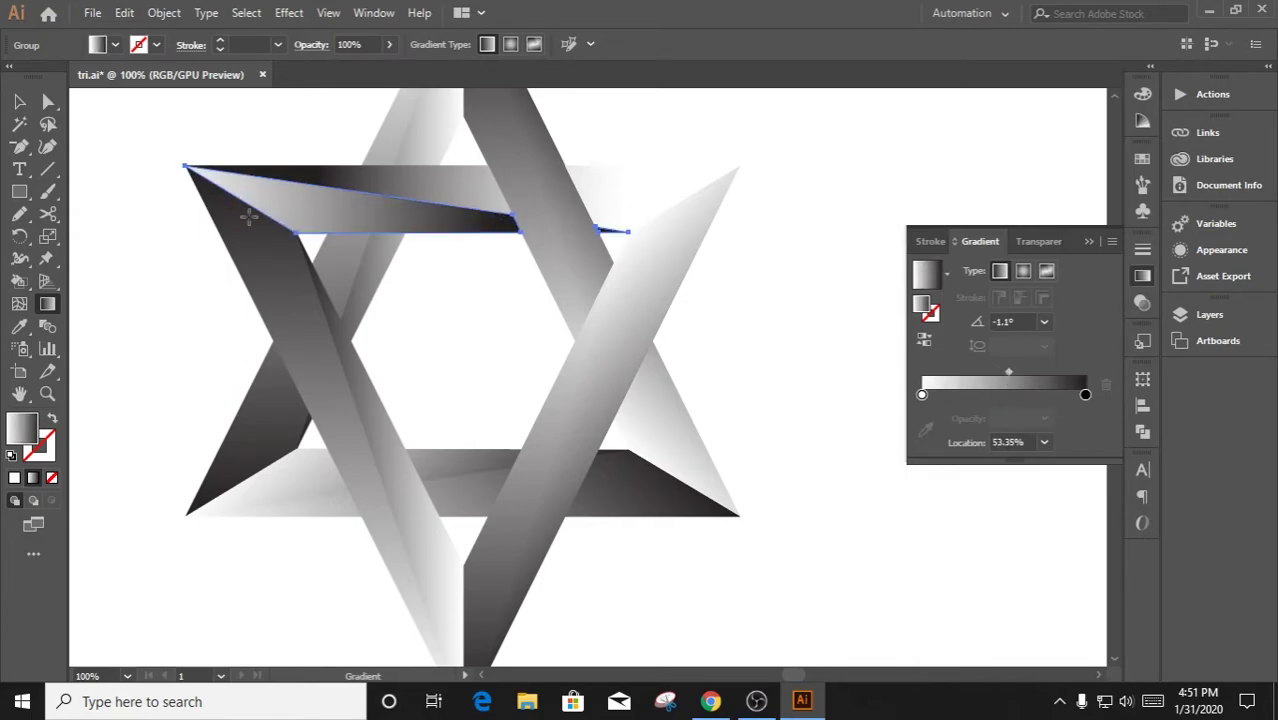
key(v)
click(213, 279)
scroll(400, 300, down, 1)
click(578, 371)
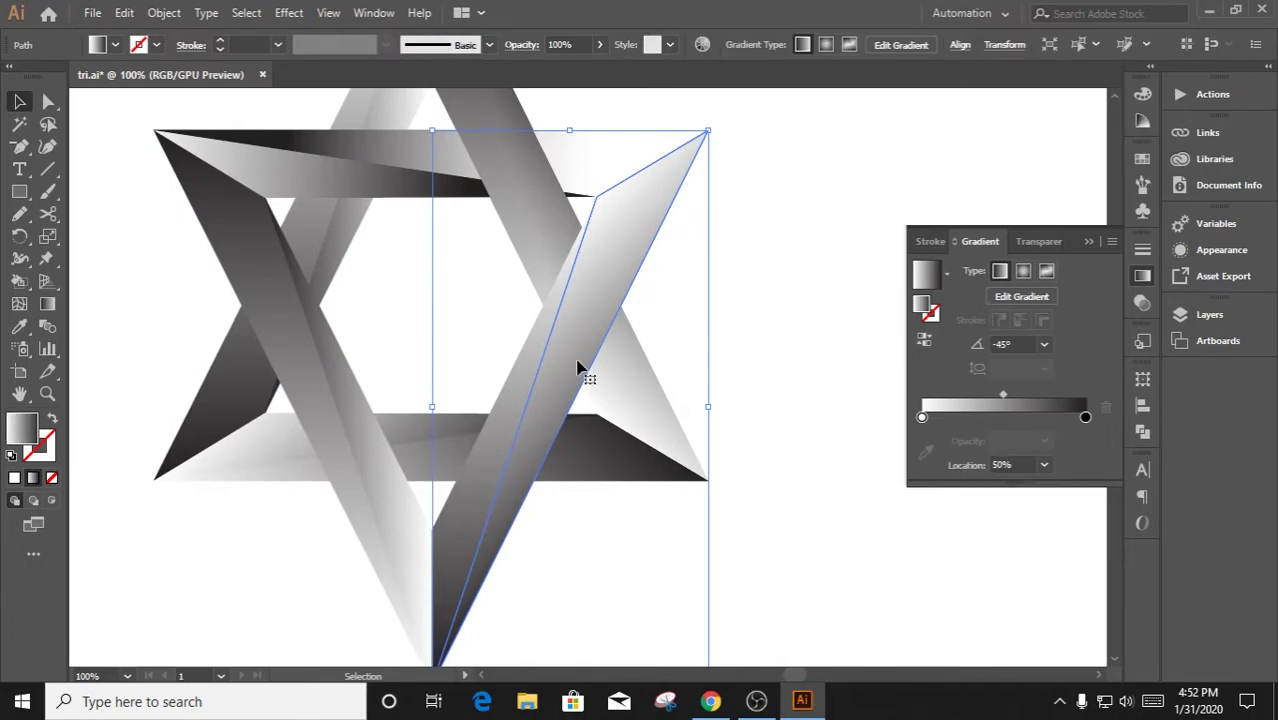
Redraw the right band's gradient lengthwise, stretching its ends to the bottom tip and top
click(47, 303)
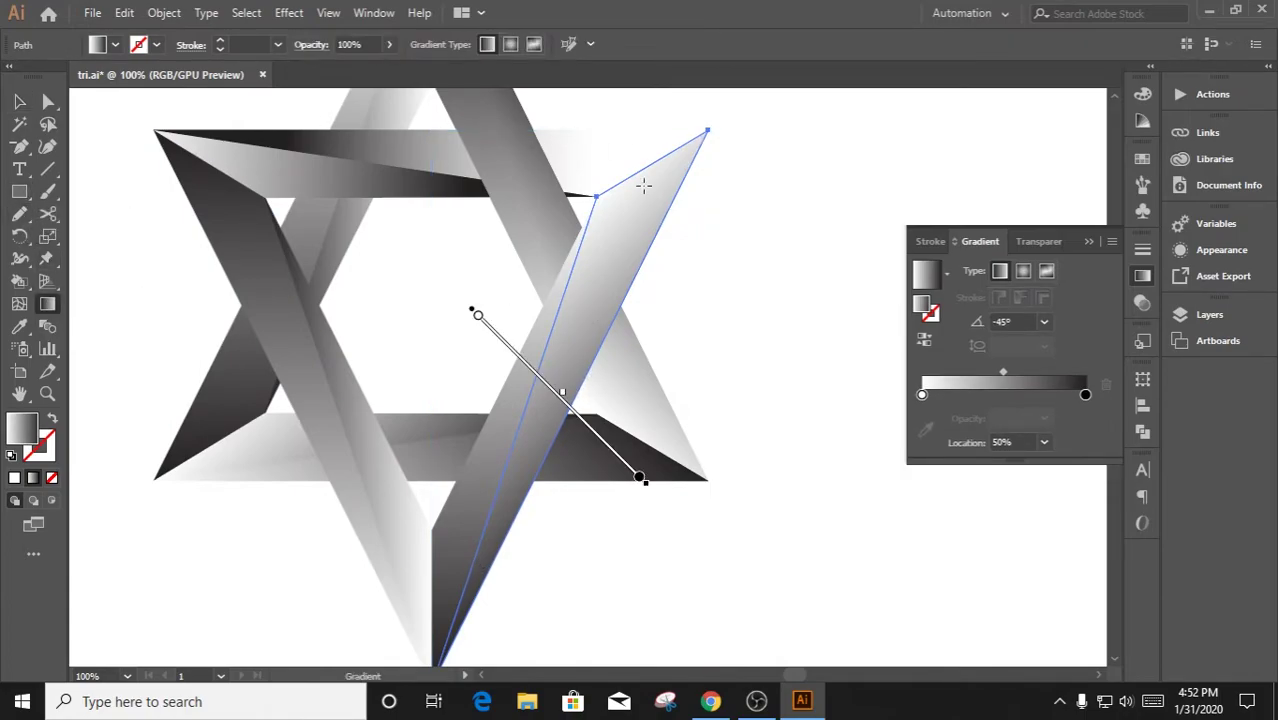
mouse_move(643, 185)
mouse_down()
mouse_move(470, 585)
mouse_move(660, 122)
mouse_move(470, 585)
mouse_up()
click(470, 584)
scroll(490, 527, down, 1)
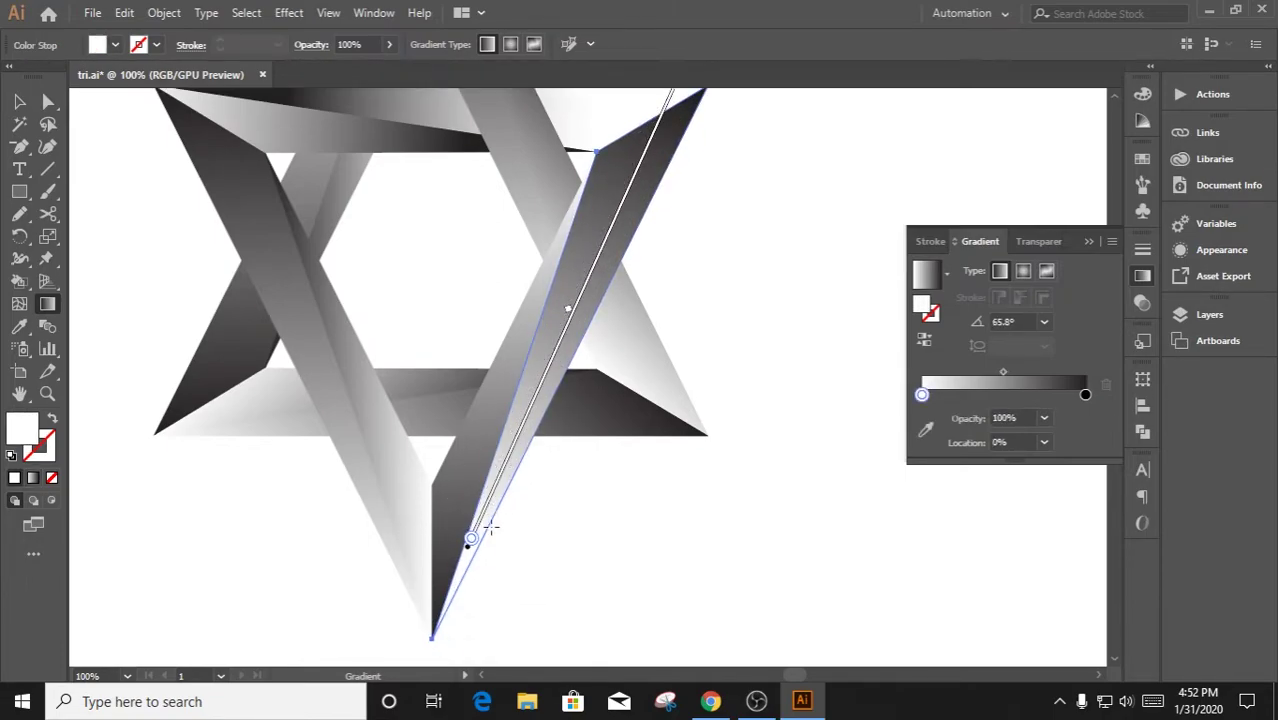
drag(470, 540, 425, 623)
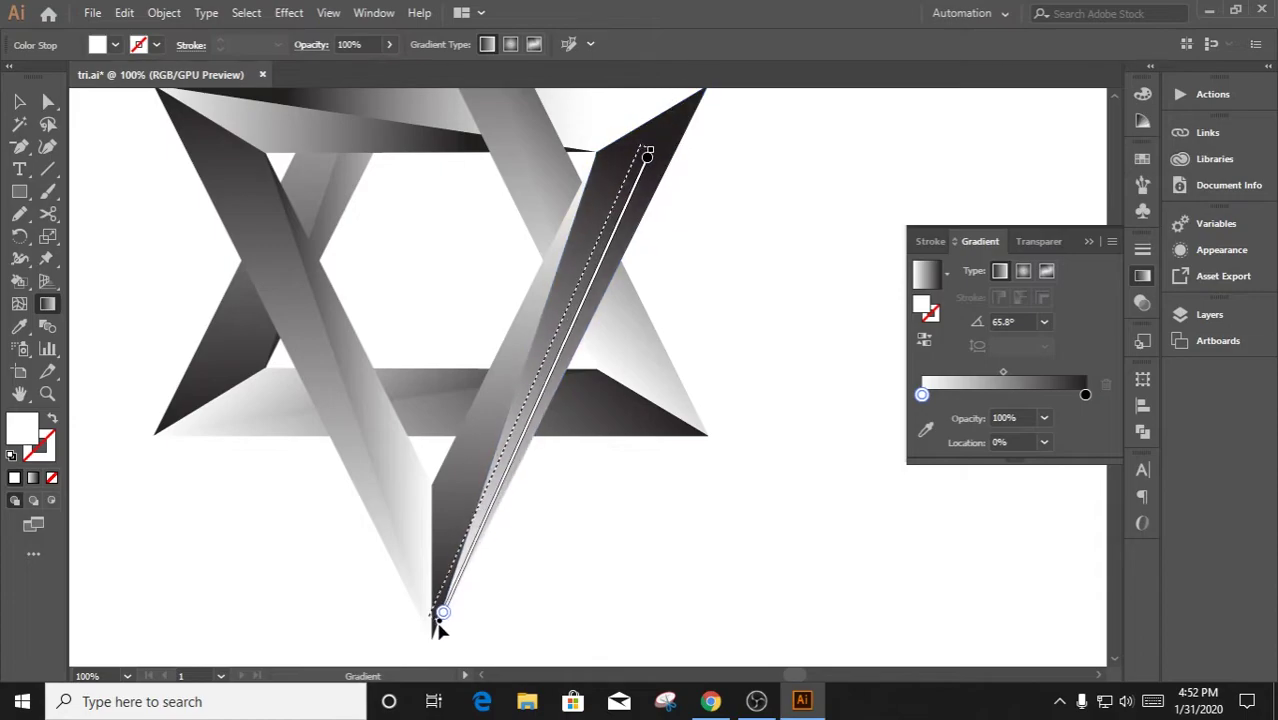
click(630, 165)
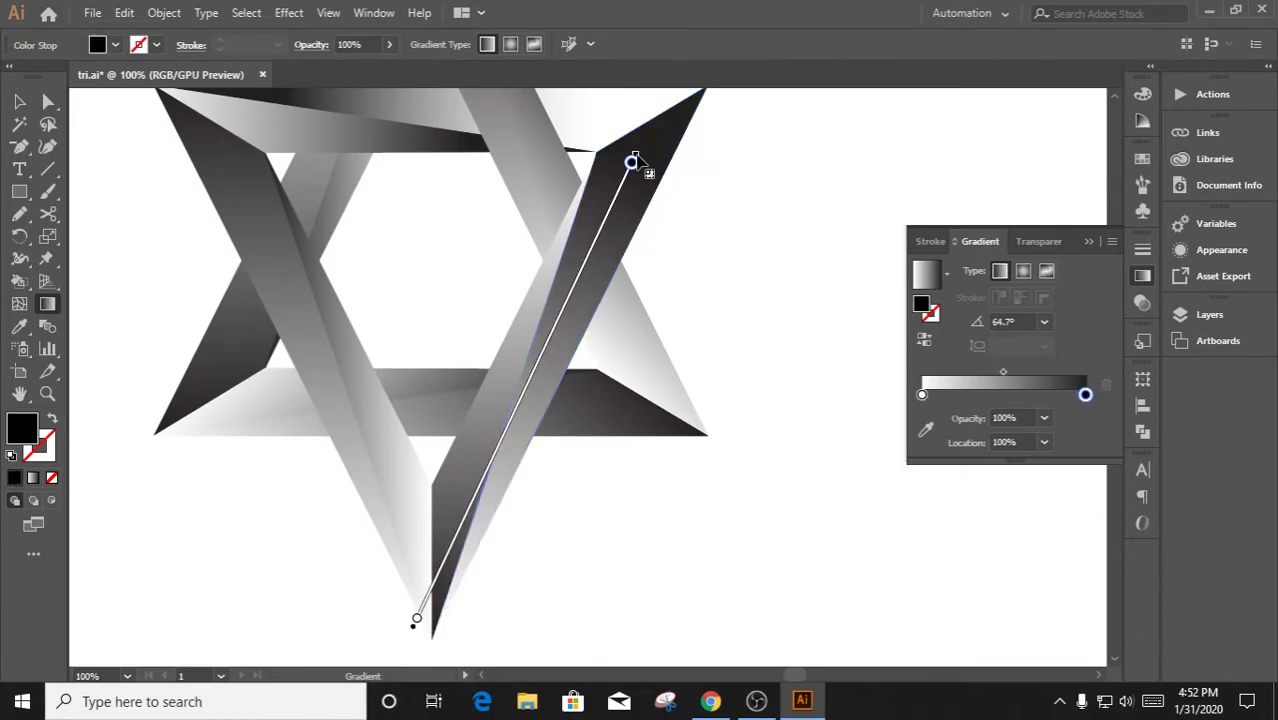
drag(630, 165, 659, 104)
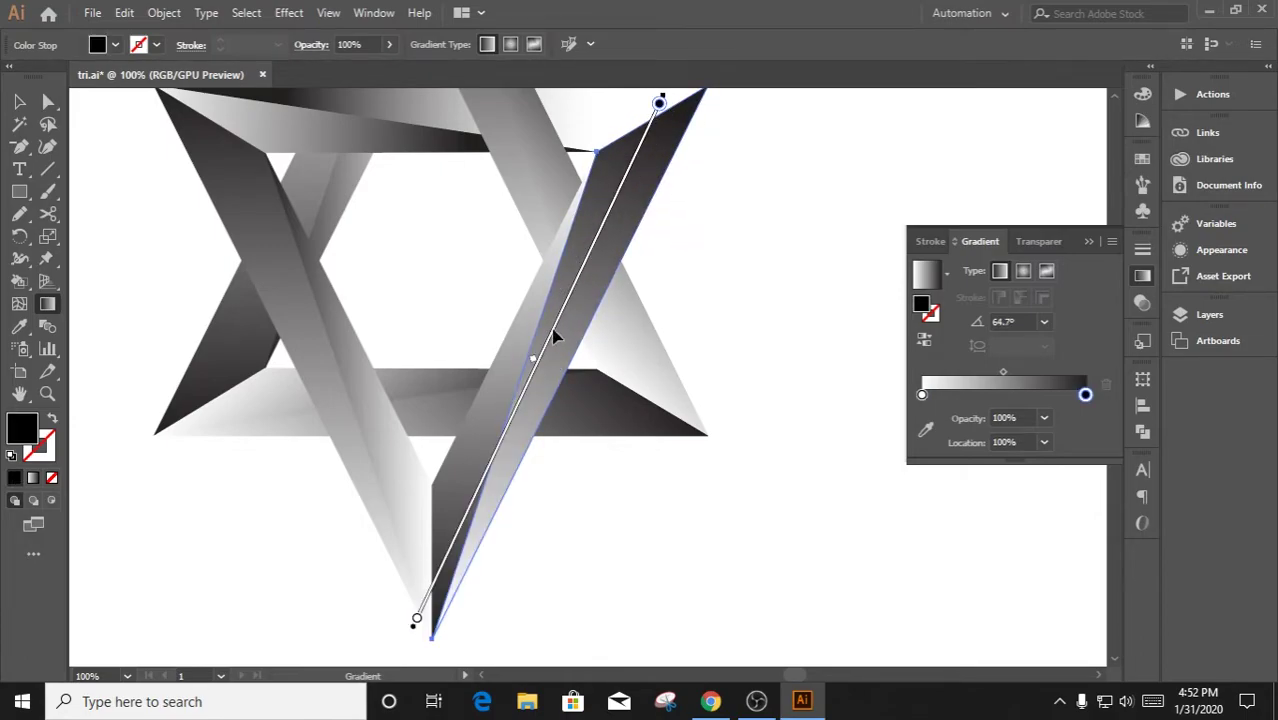
drag(556, 337, 559, 316)
drag(1016, 395, 1020, 440)
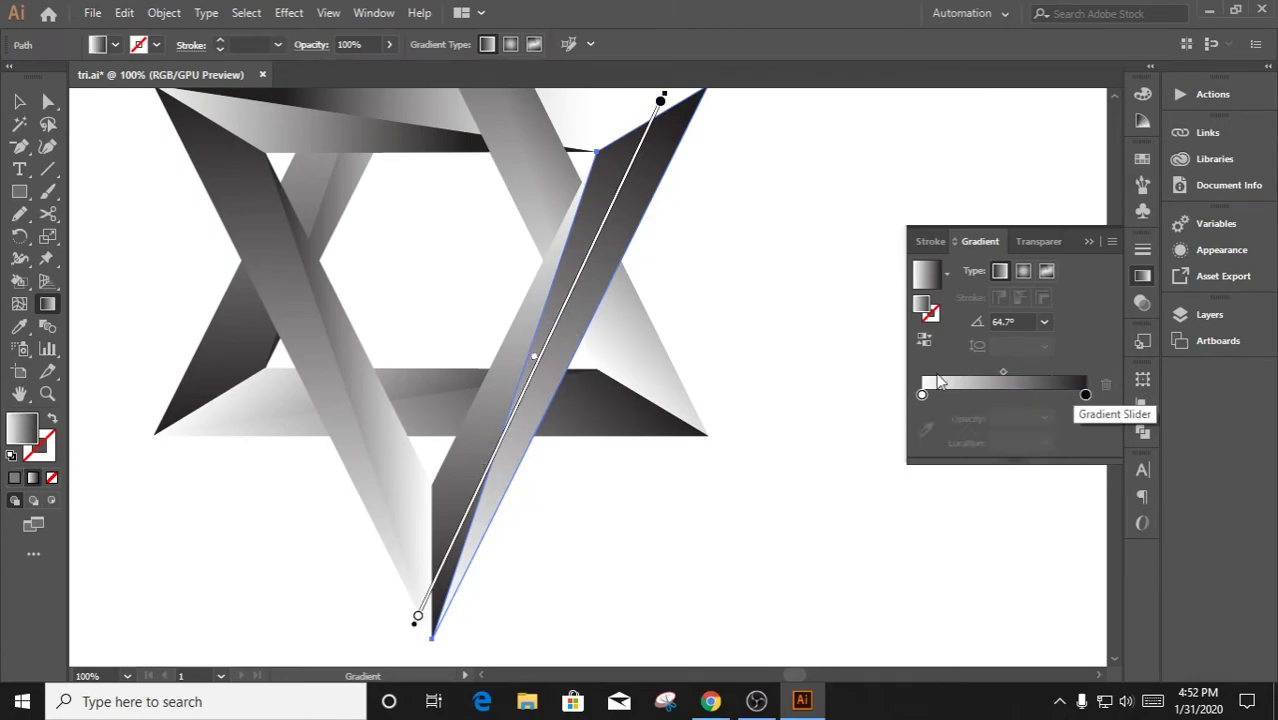
Redo the right diagonal strip's gradient from its bottom tip upward, reading about -115°
key(v)
click(765, 283)
scroll(765, 283, down, 1)
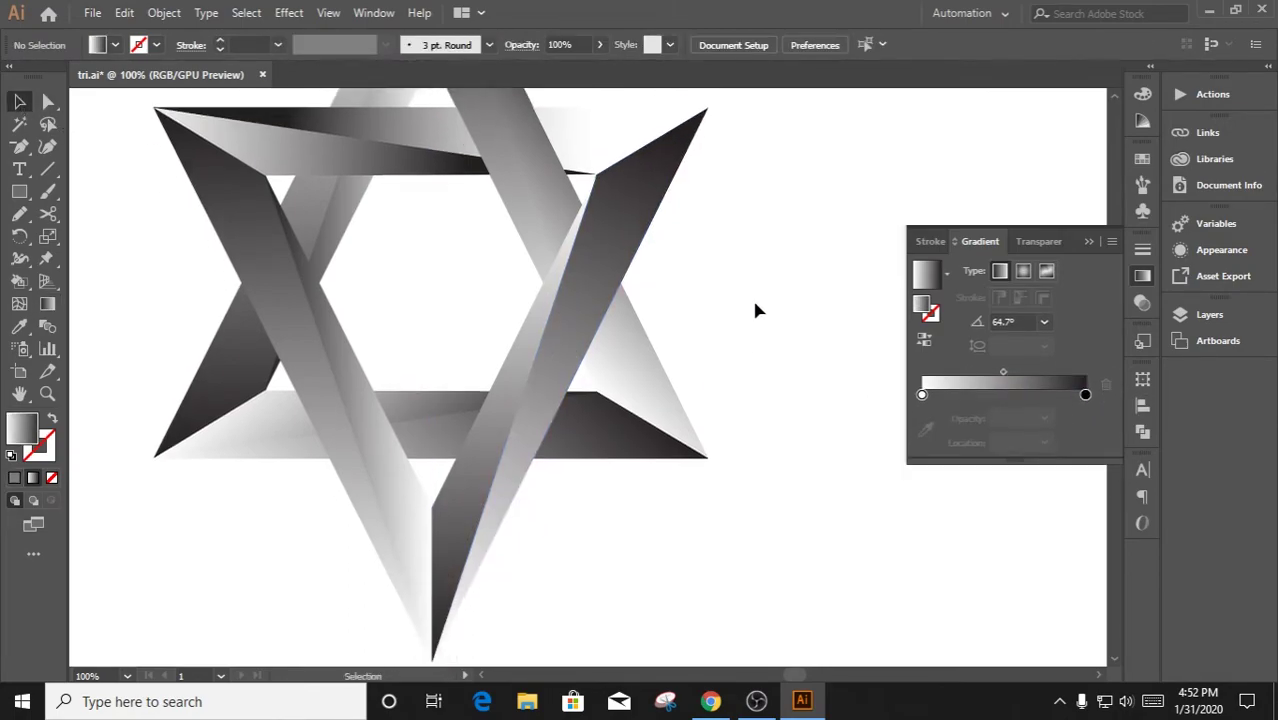
click(448, 488)
key(g)
mouse_move(420, 586)
mouse_down()
mouse_move(585, 166)
mouse_move(426, 540)
mouse_up()
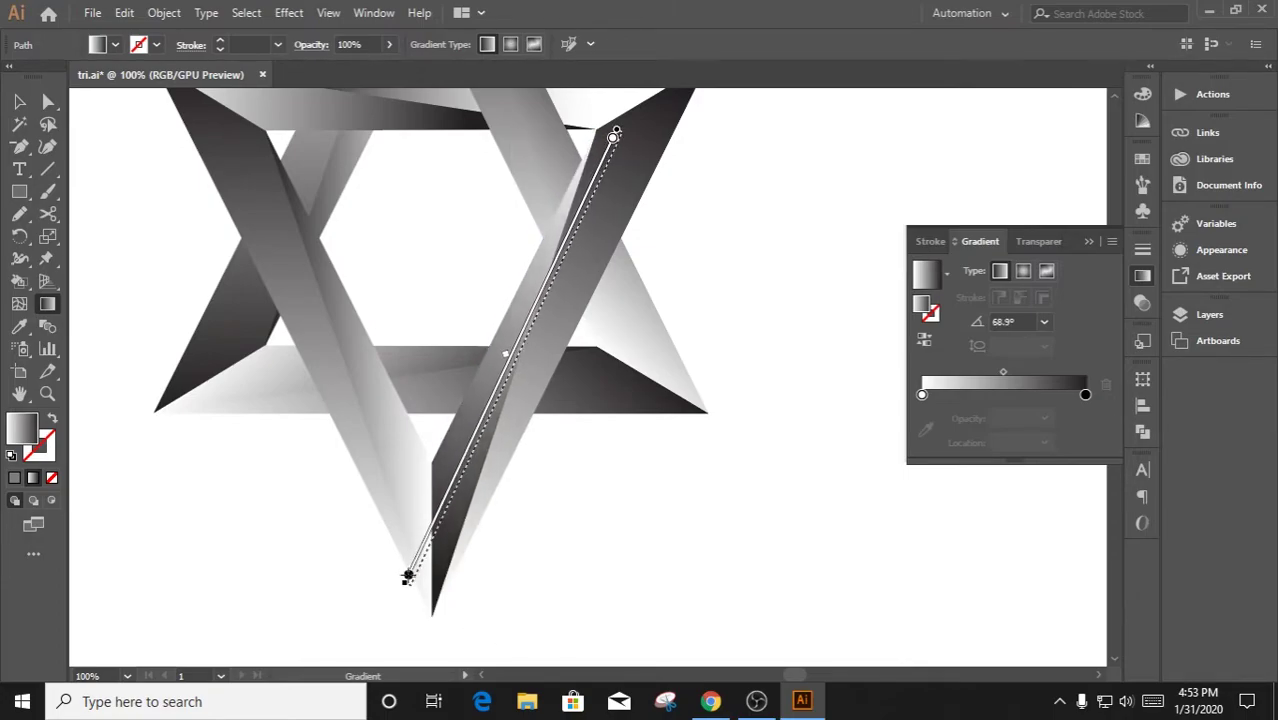
key(v)
click(250, 560)
scroll(258, 577, up, 1)
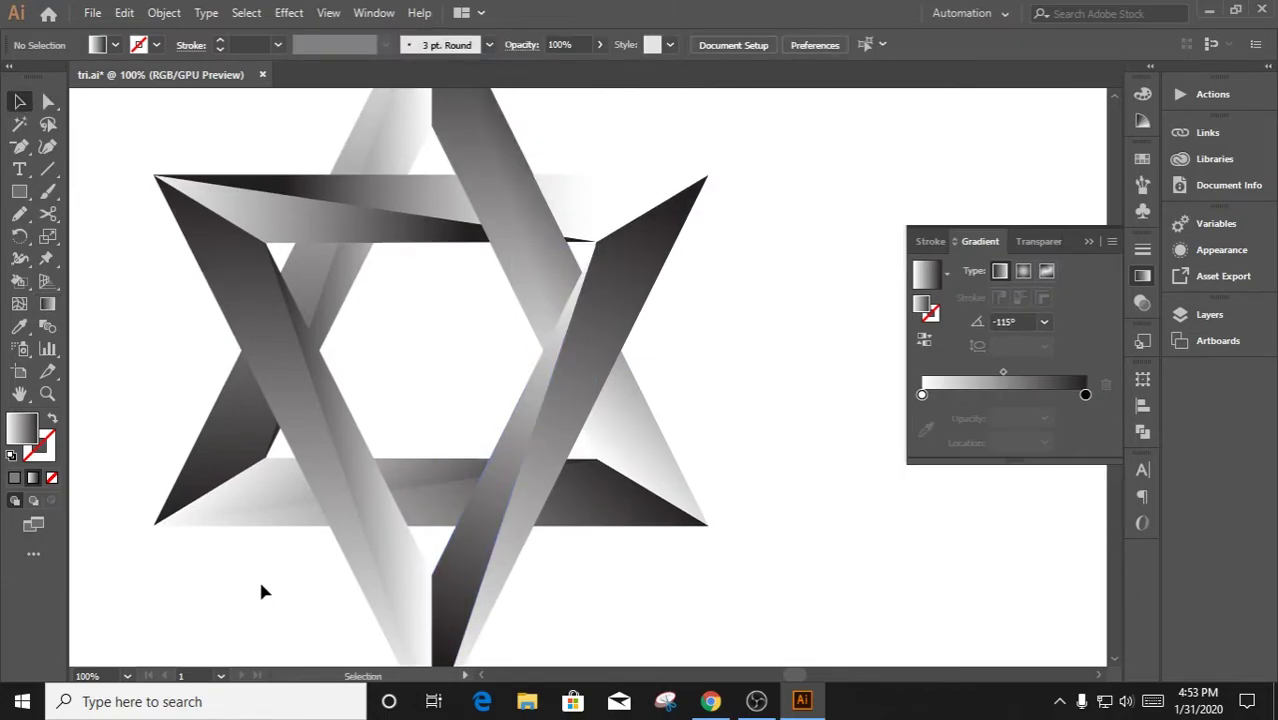
scroll(259, 575, up, 2)
scroll(266, 575, down, 2)
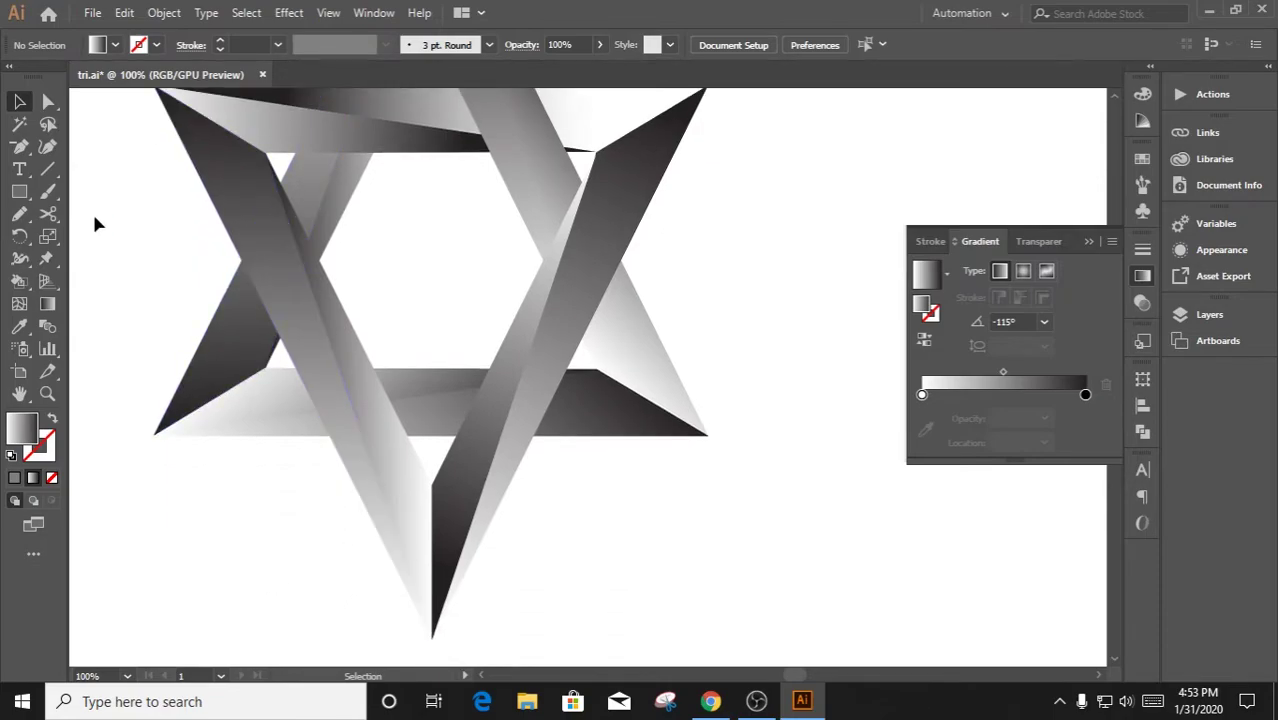
Redraw gradients on the left diagonal strip (about 71°) and its triangle piece, making the triangle mostly white
key(g)
click(221, 146)
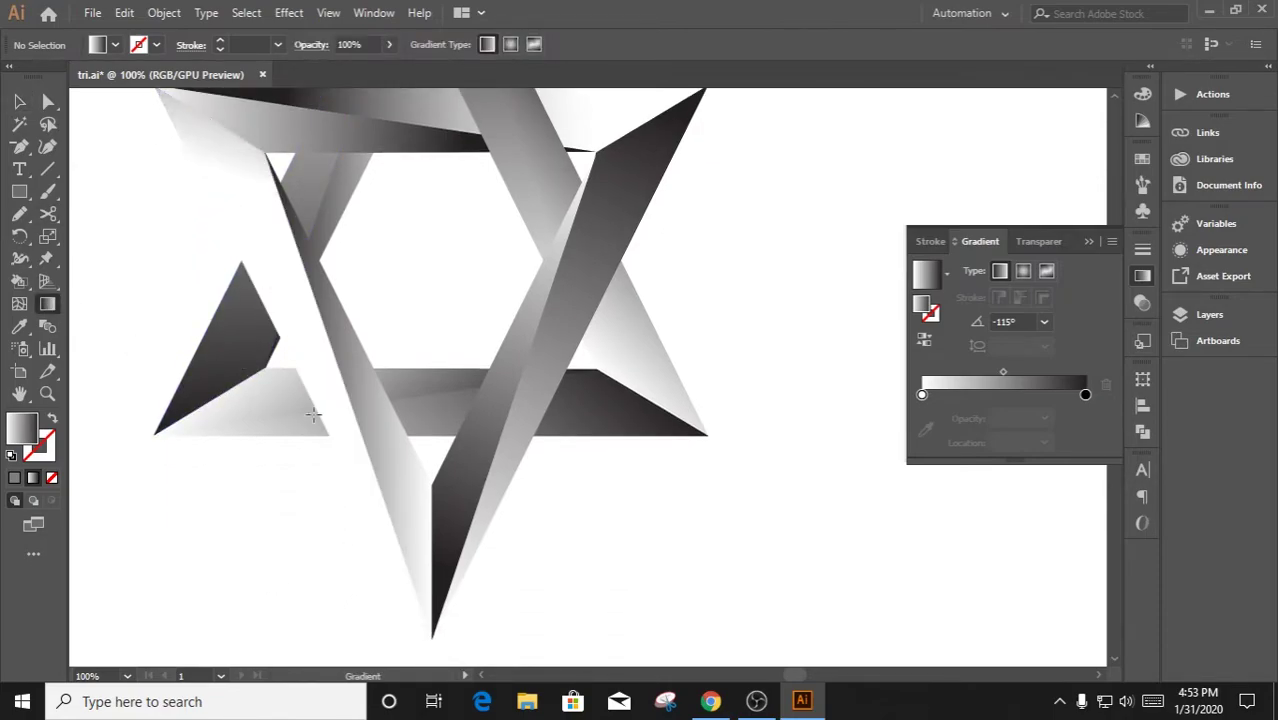
drag(343, 215, 385, 90)
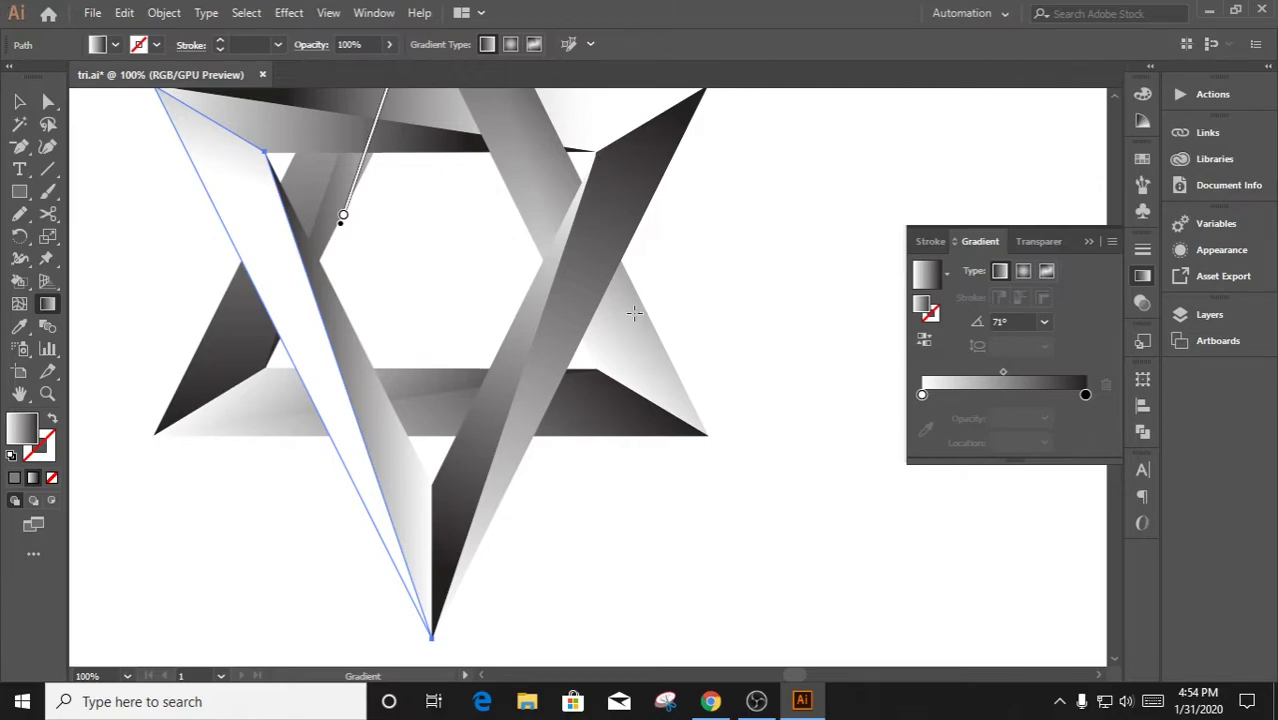
drag(812, 262, 870, 254)
drag(278, 147, 470, 620)
click(278, 147)
mouse_move(277, 148)
mouse_down()
mouse_move(248, 110)
mouse_move(205, 143)
mouse_up()
drag(310, 100, 541, 660)
Redraw the top bar's gradient from right to left, about 179.6°
mouse_move(473, 593)
mouse_down()
mouse_move(538, 547)
mouse_move(477, 715)
mouse_up()
click(422, 268)
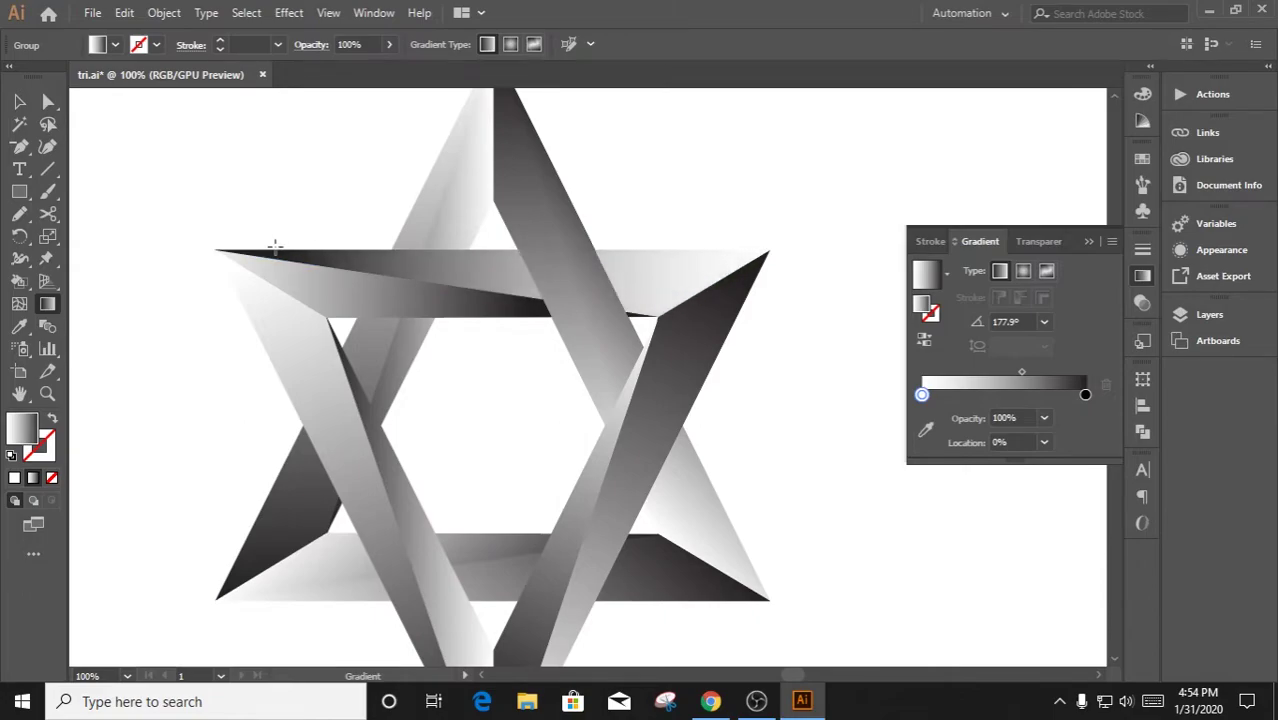
drag(762, 258, 208, 250)
click(20, 101)
click(211, 291)
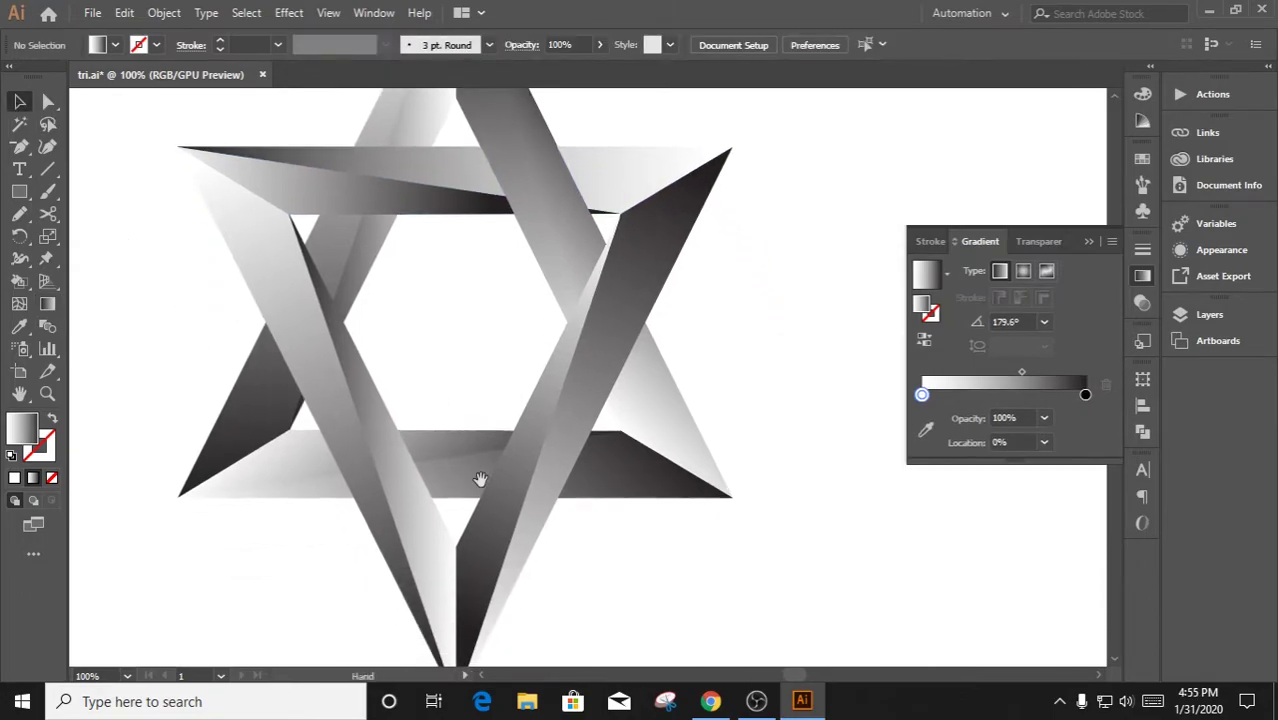
Zoom in closely on the lower crossing where the traced piece meets the band corner
scroll(408, 434, down, 2)
key(ctrl+minus)
drag(392, 375, 471, 337)
key(ctrl+plus)
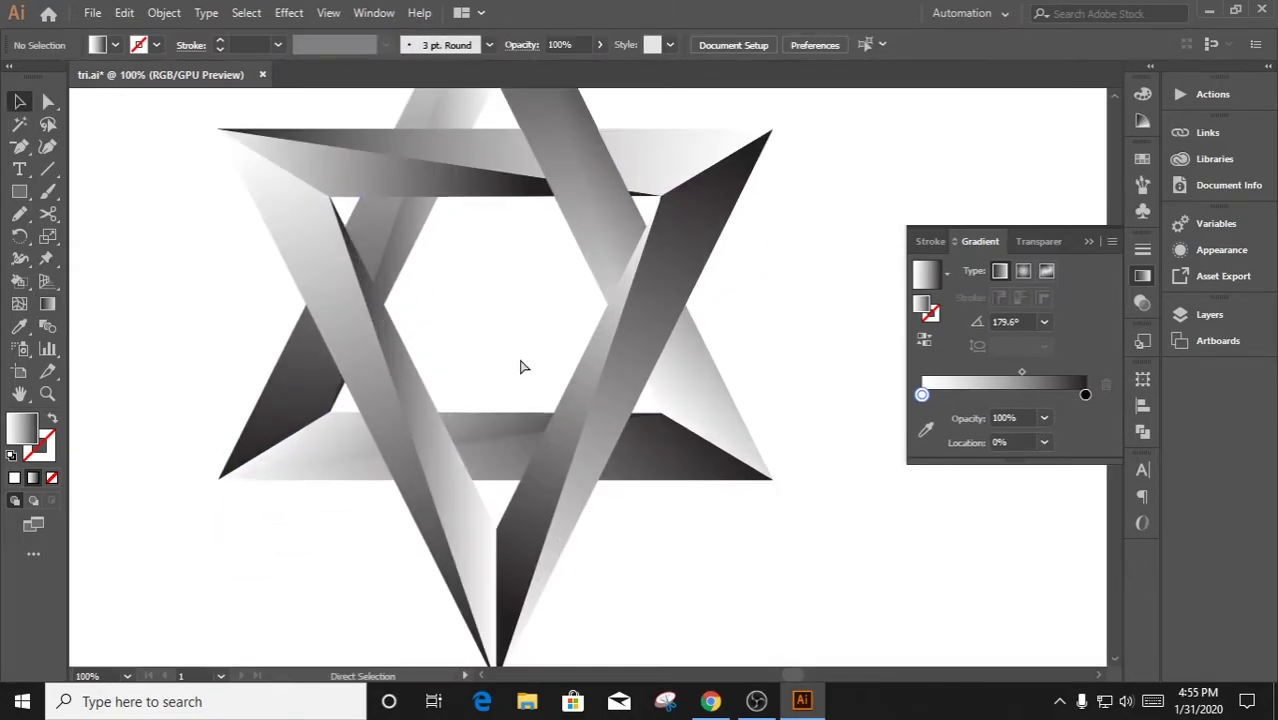
scroll(522, 365, down, 1)
key(ctrl+plus)
scroll(560, 305, down, 1)
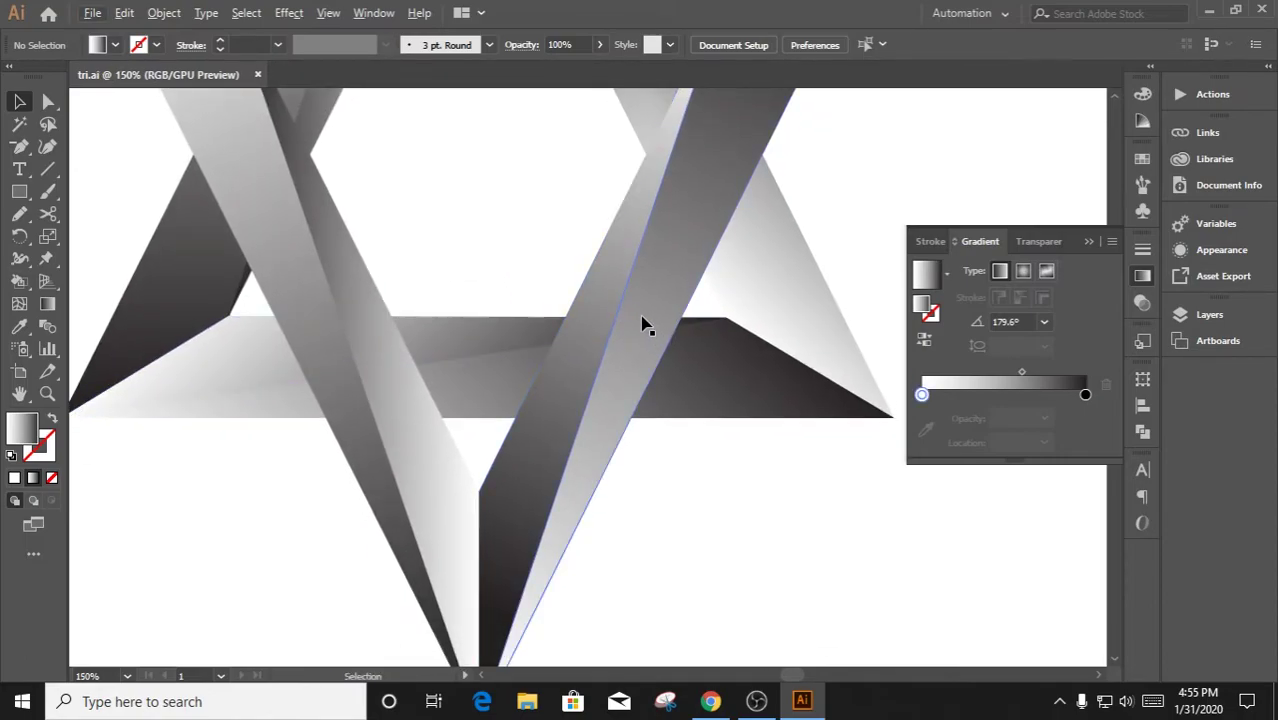
key(ctrl+plus)
key(ctrl+plus)
drag(19, 146, 114, 208)
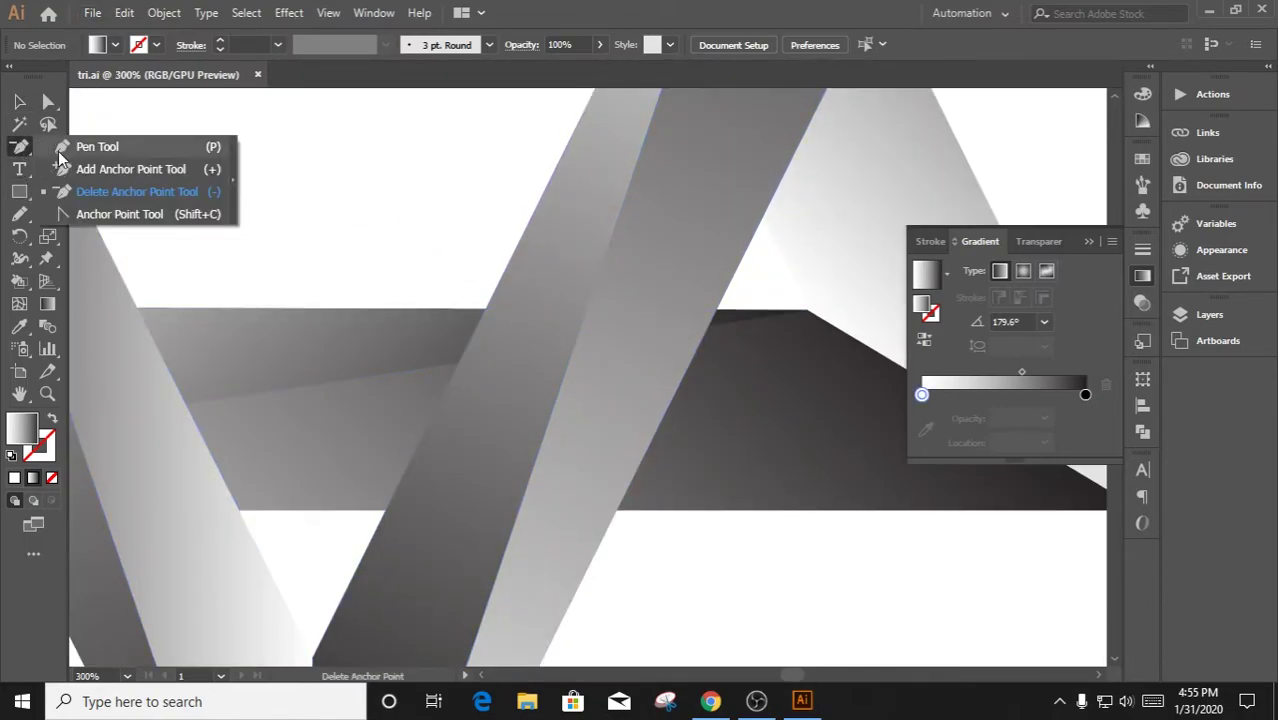
key(p)
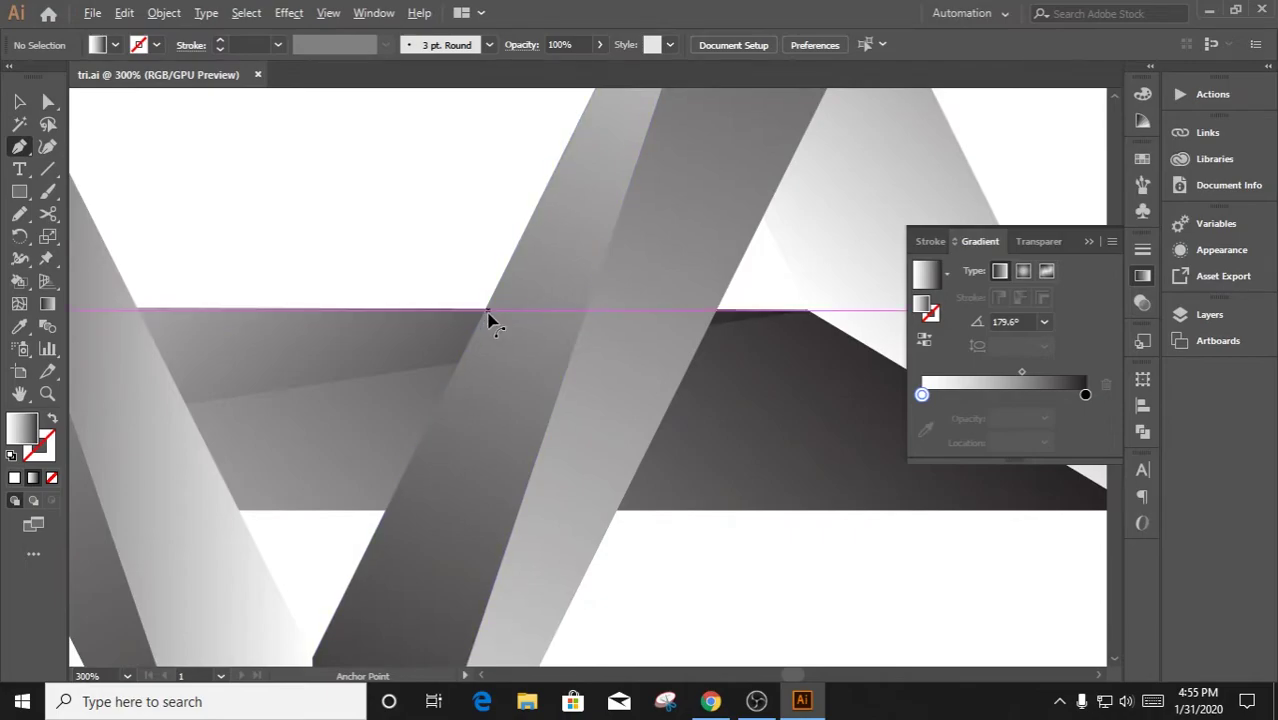
scroll(490, 312, up, 8)
scroll(447, 298, down, 2)
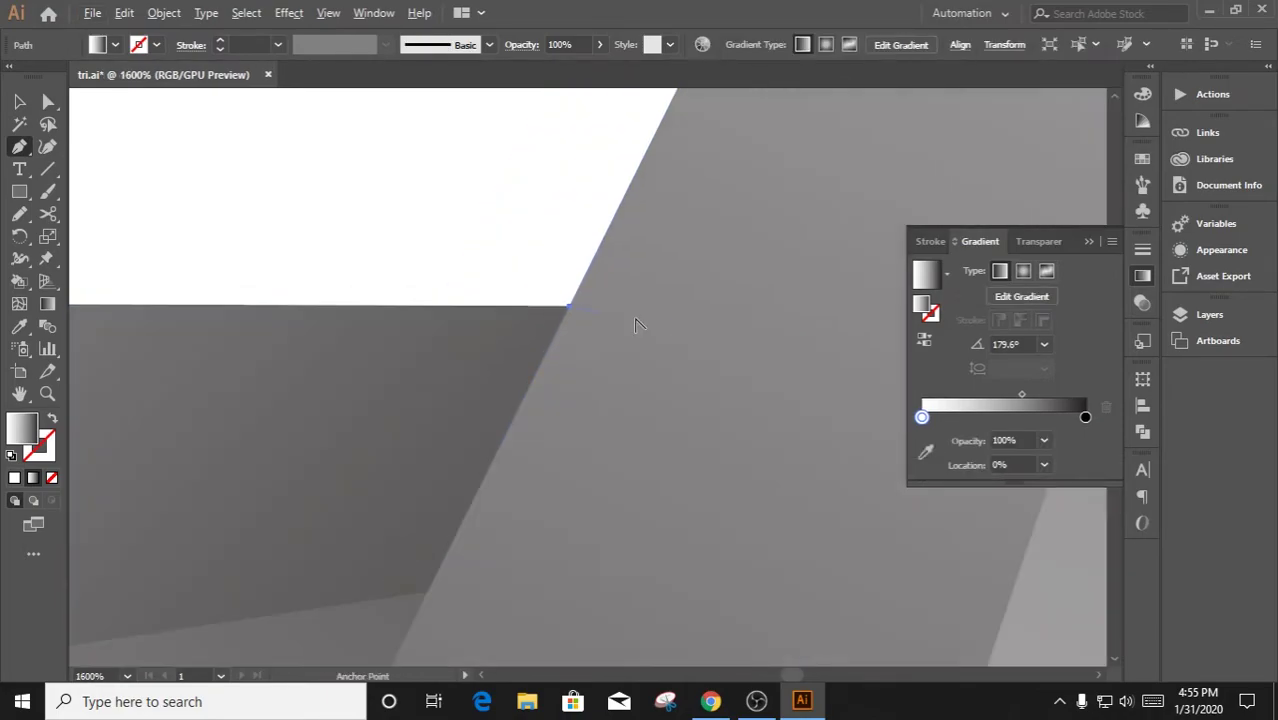
scroll(573, 317, down, 2)
scroll(502, 337, down, 1)
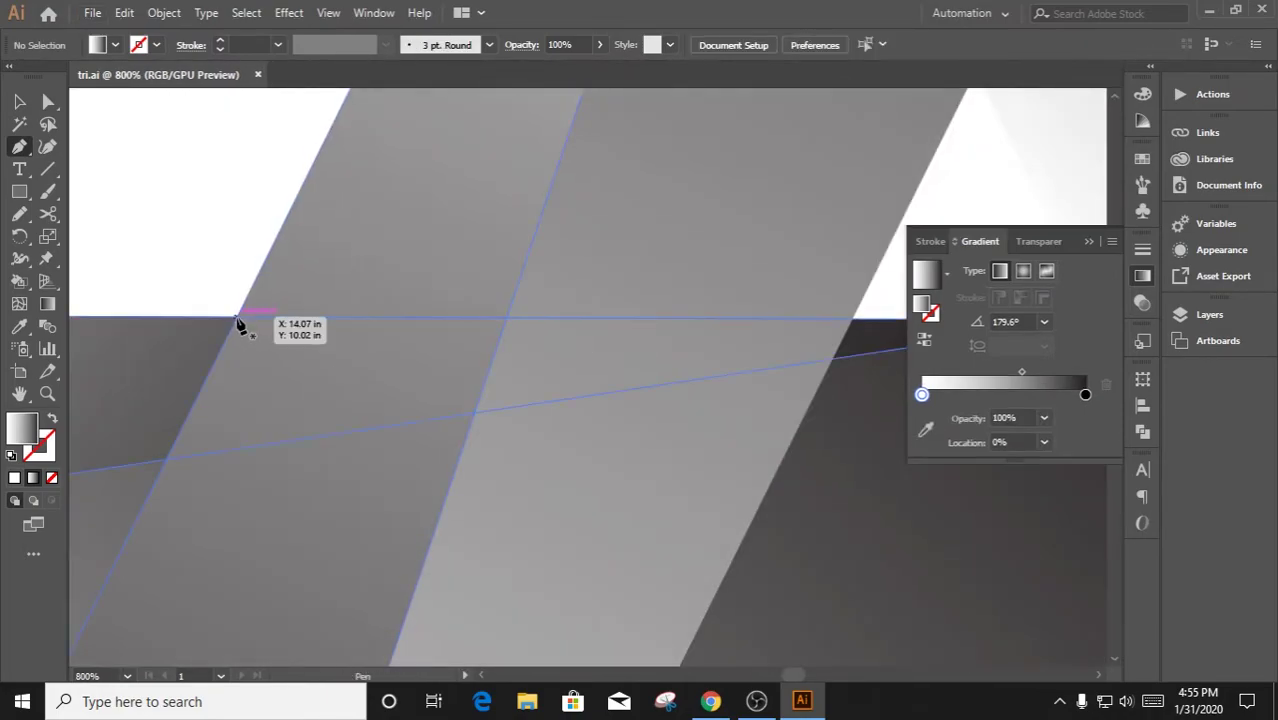
Drag the traced piece's corner anchor exactly onto the band edges' intersection
click(850, 320)
scroll(752, 320, up, 6)
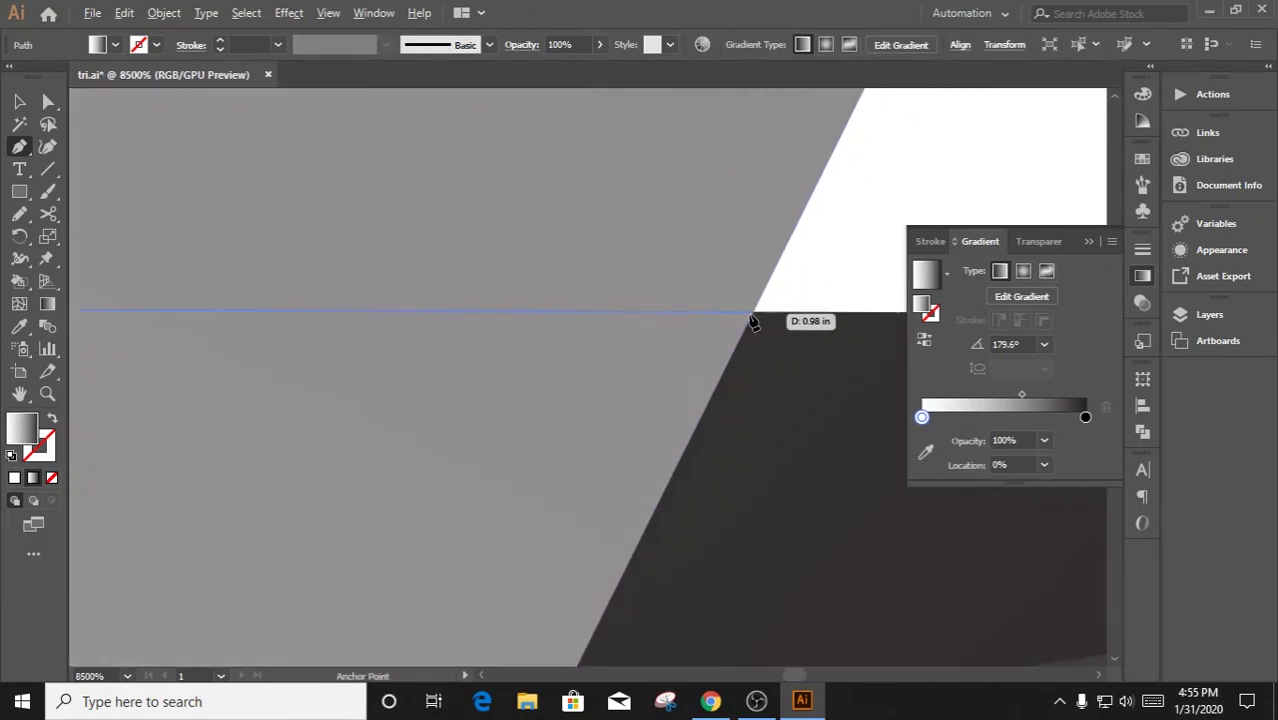
click(752, 320)
scroll(788, 197, down, 1)
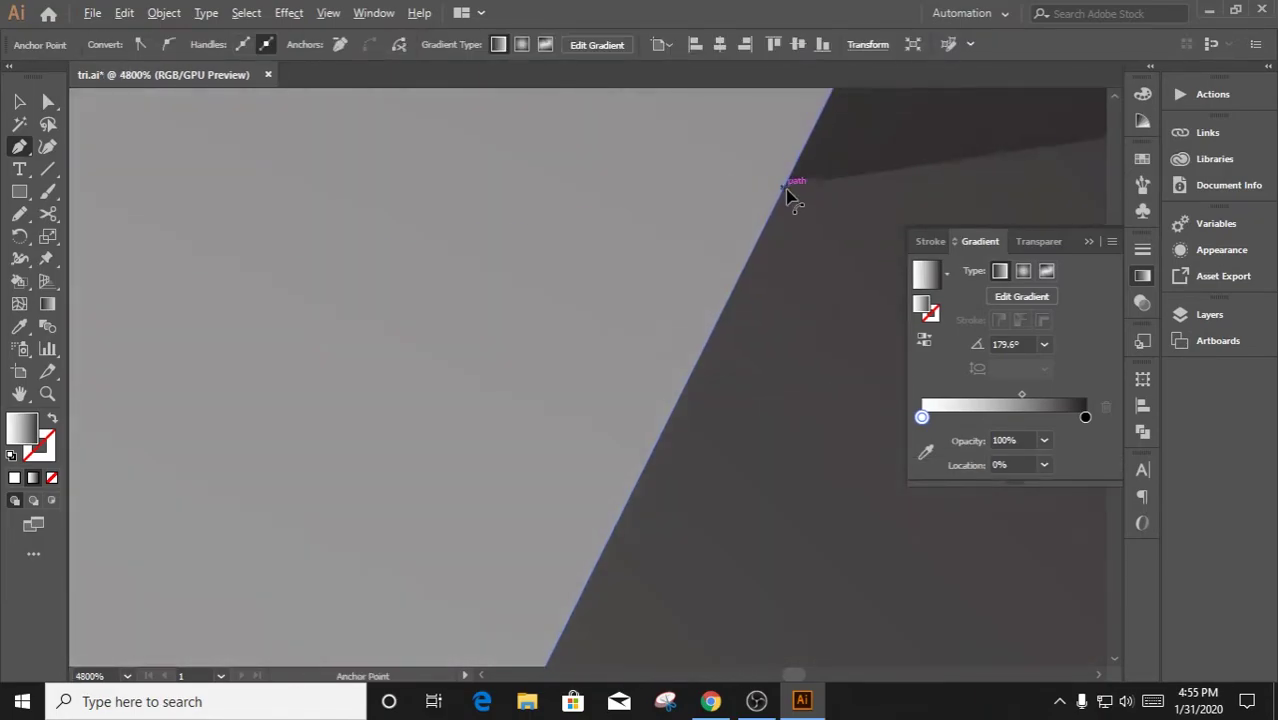
scroll(785, 191, up, 1)
scroll(385, 237, up, 1)
scroll(337, 328, up, 1)
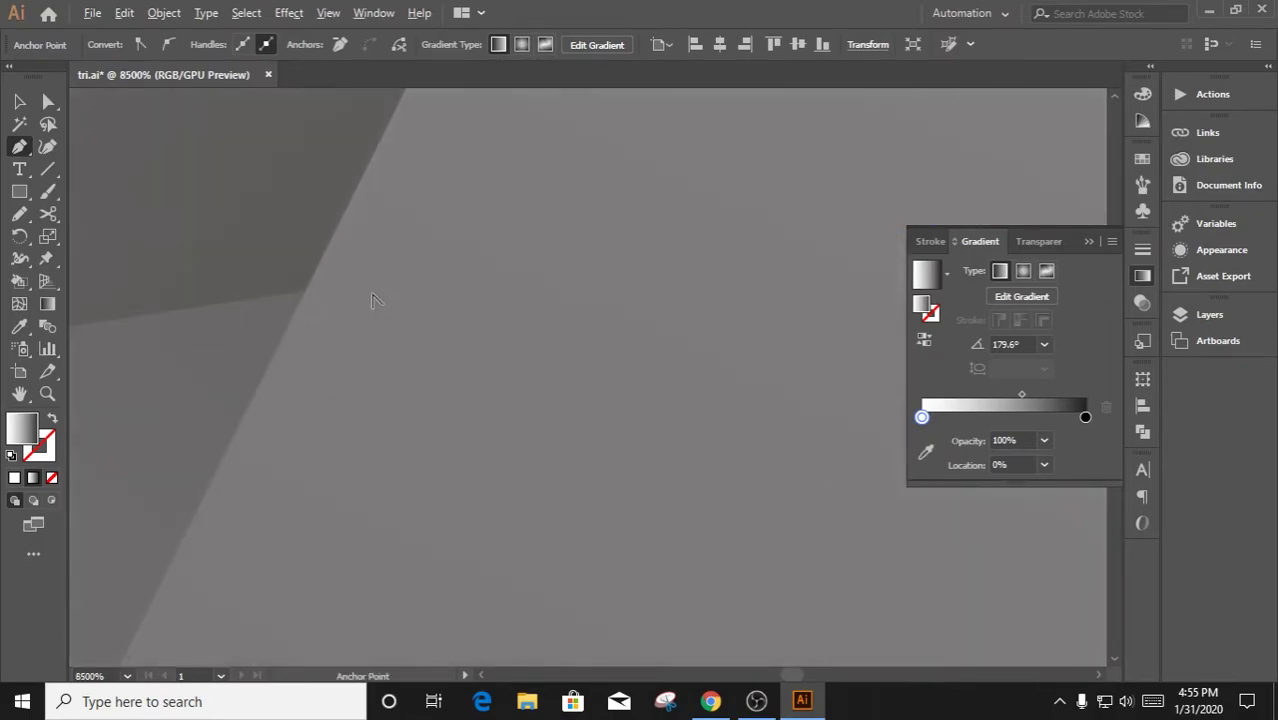
mouse_move(371, 300)
mouse_down()
mouse_move(687, 289)
mouse_move(673, 257)
mouse_up()
scroll(519, 362, down, 2)
scroll(639, 340, down, 2)
scroll(559, 320, up, 2)
scroll(650, 274, up, 2)
scroll(557, 273, up, 2)
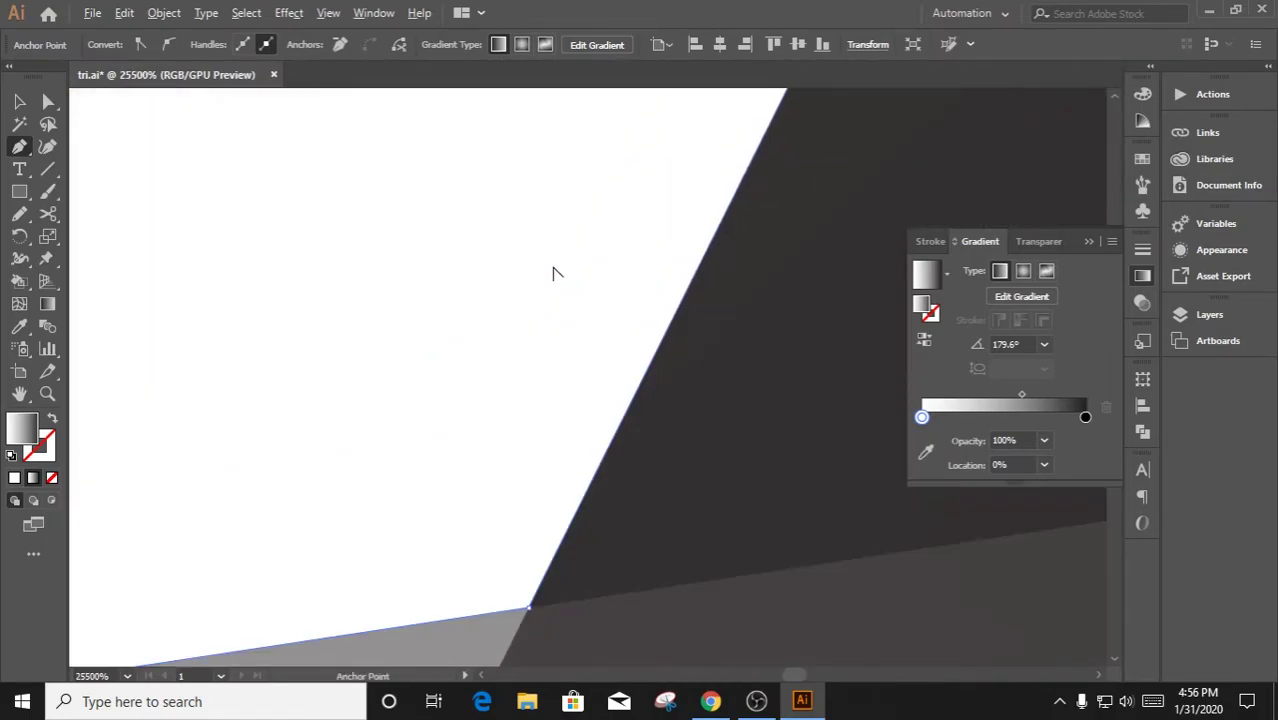
scroll(557, 273, down, 5)
scroll(471, 271, down, 1)
Check the band group at the crossing, then delete a stray anchor from the band path
key(v)
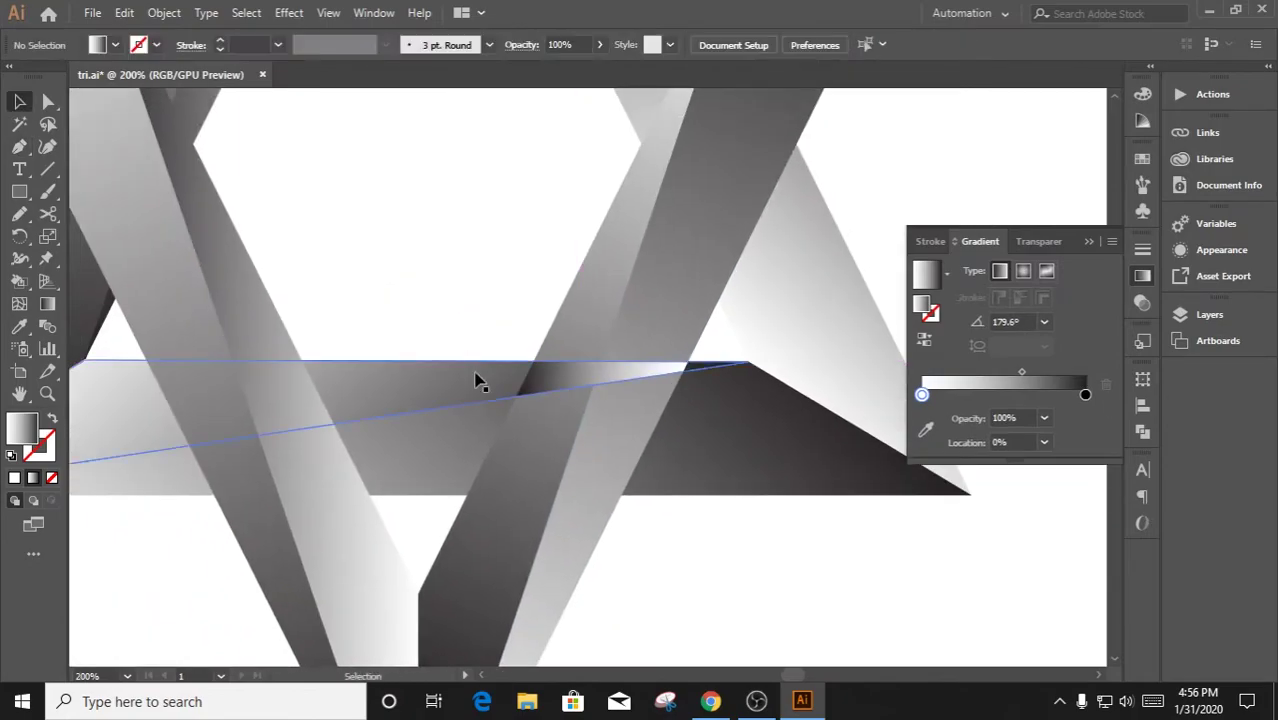
click(862, 405)
click(1143, 430)
click(420, 270)
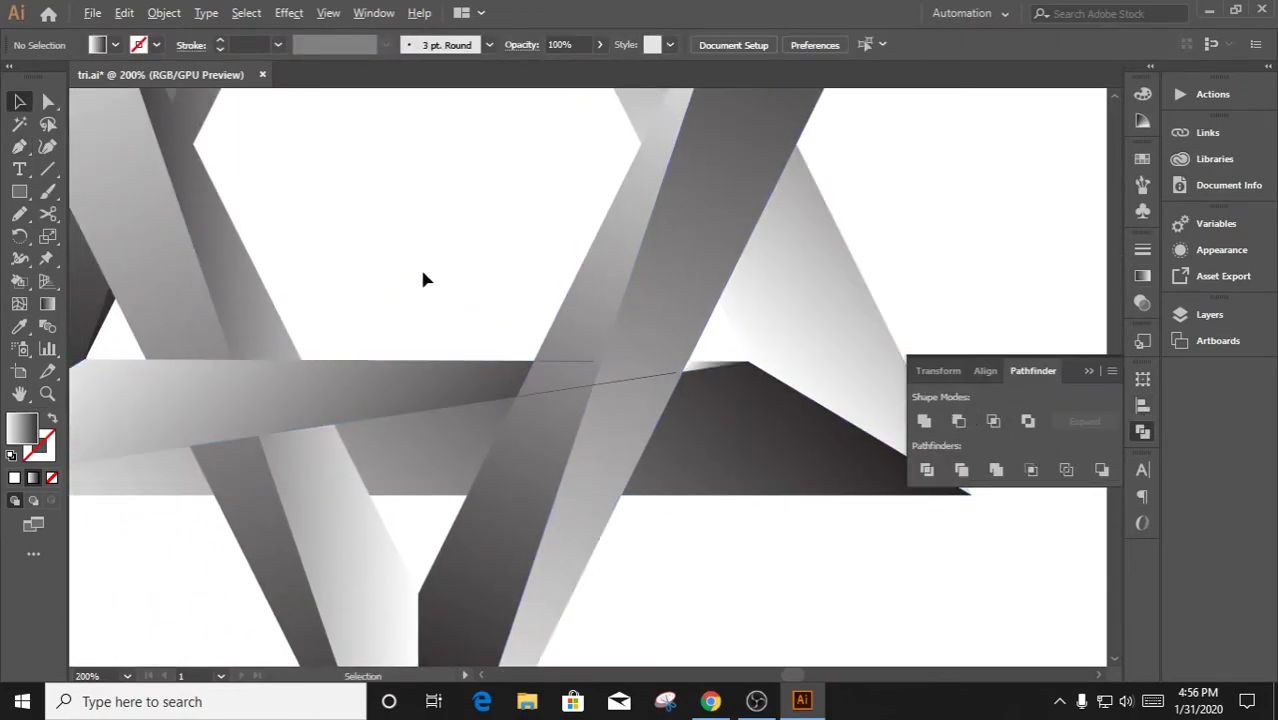
scroll(420, 270, up, 3)
click(19, 146)
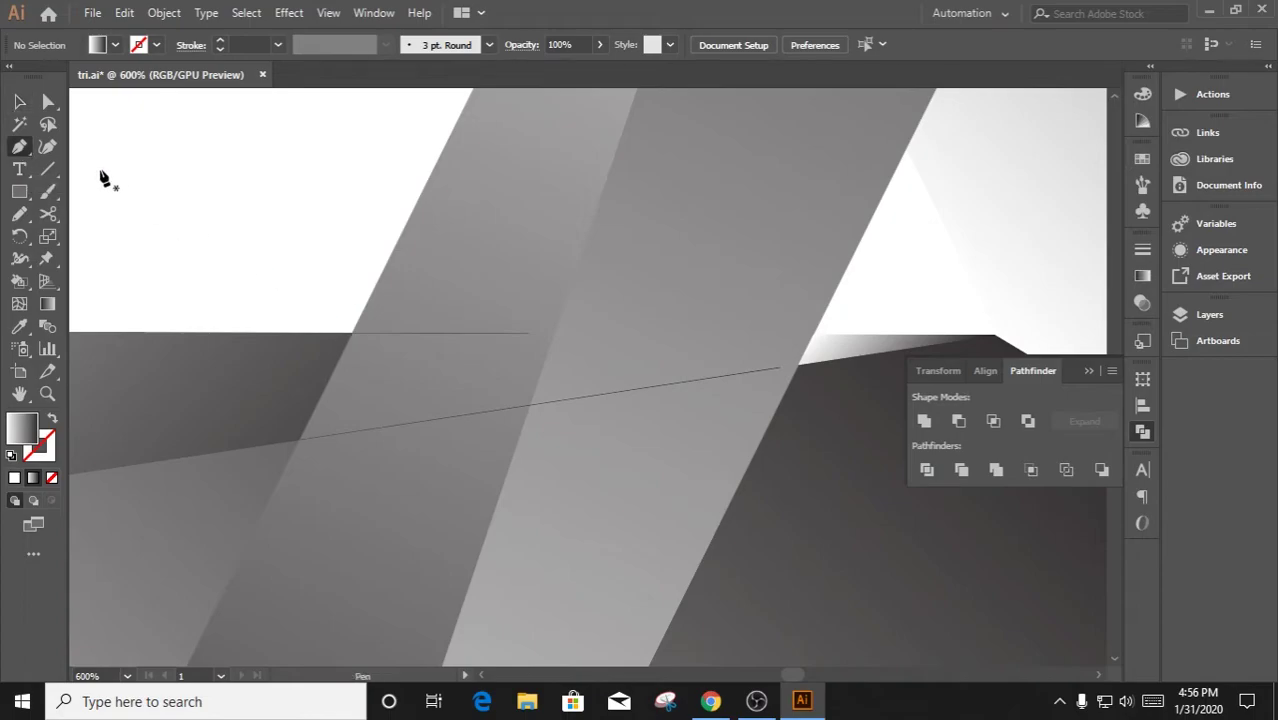
click(528, 334)
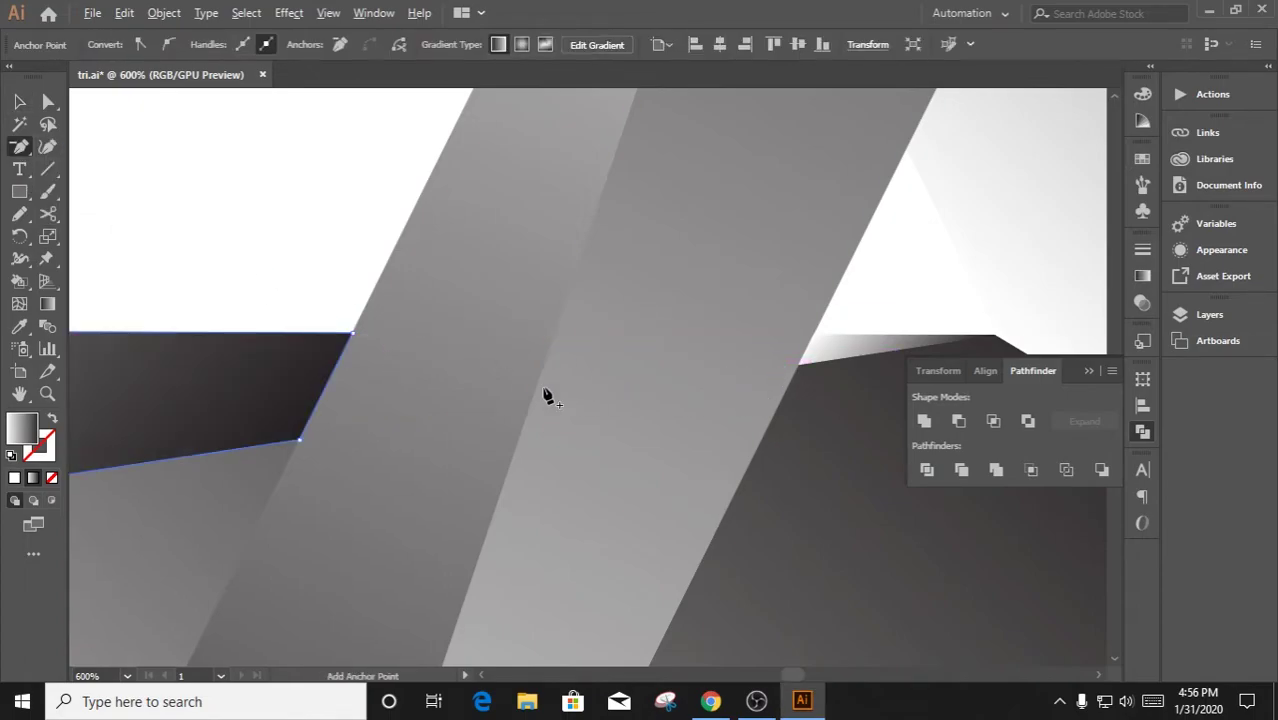
scroll(542, 394, down, 2)
scroll(474, 357, down, 2)
Redraw the lower band group's gradient so it runs left to right
key(v)
click(630, 391)
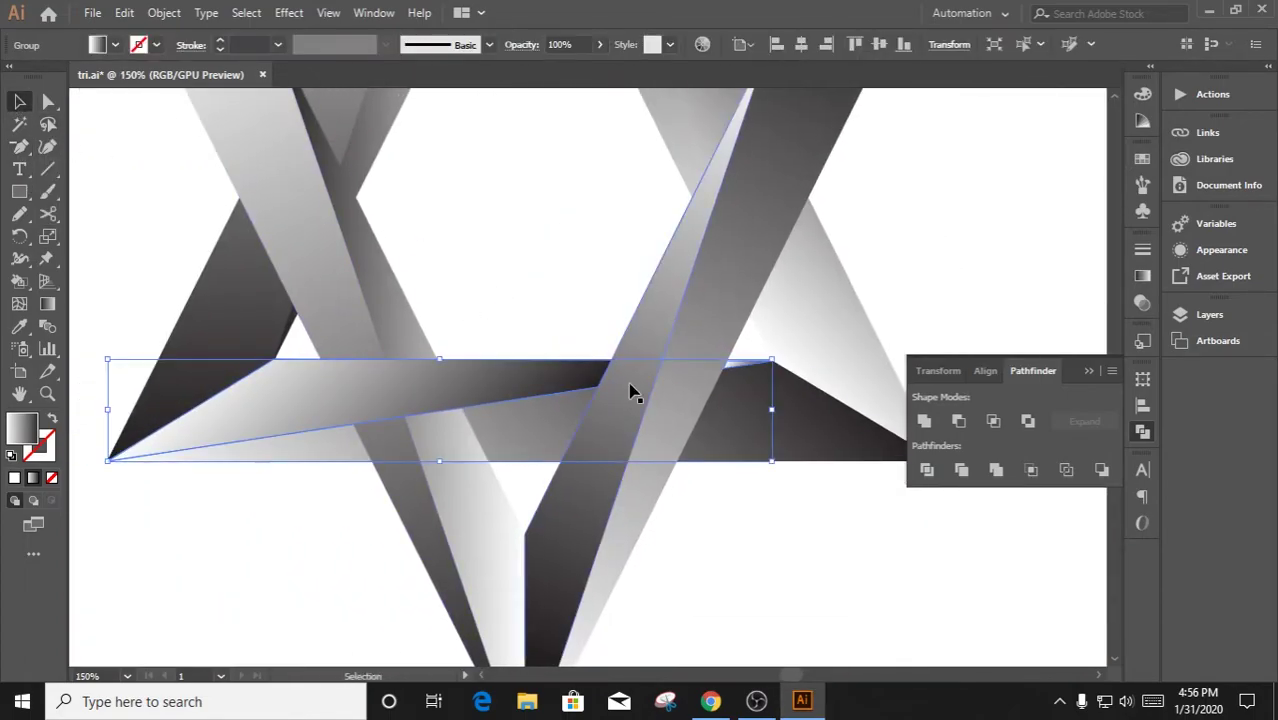
click(1143, 275)
click(47, 305)
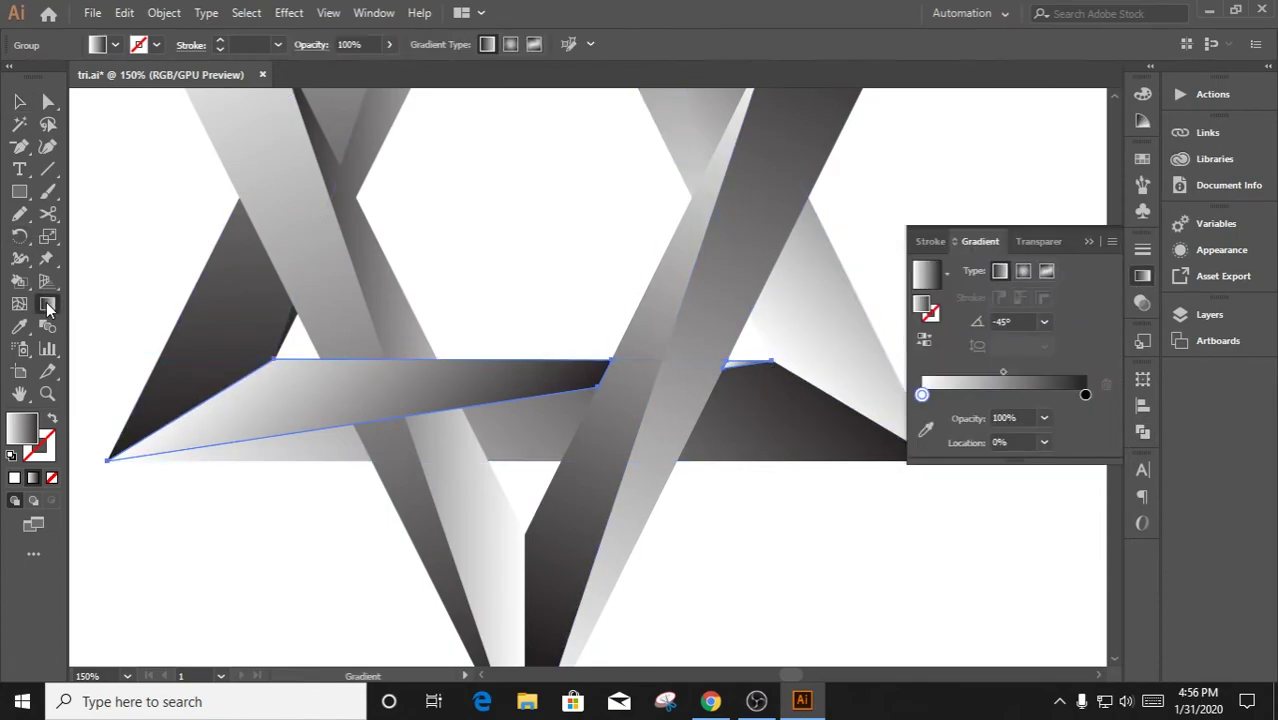
mouse_move(205, 402)
mouse_down()
mouse_move(379, 365)
mouse_move(125, 444)
mouse_up()
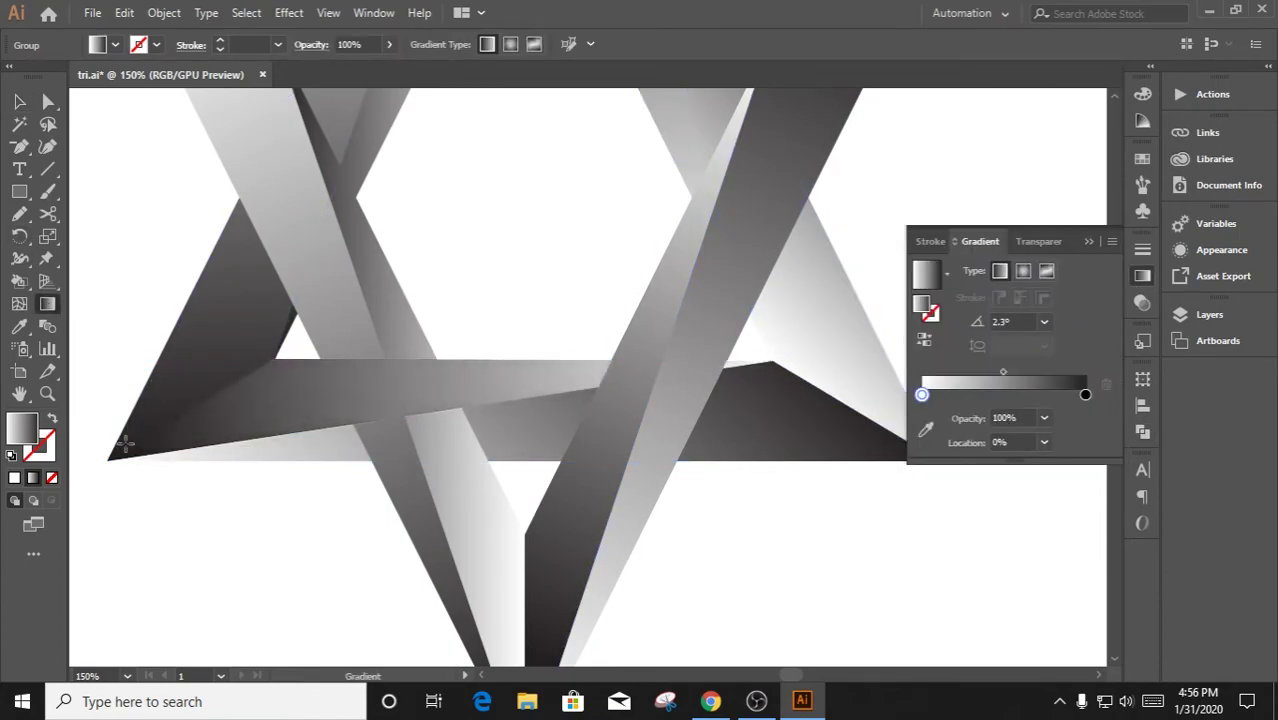
click(20, 102)
scroll(510, 395, down, 2)
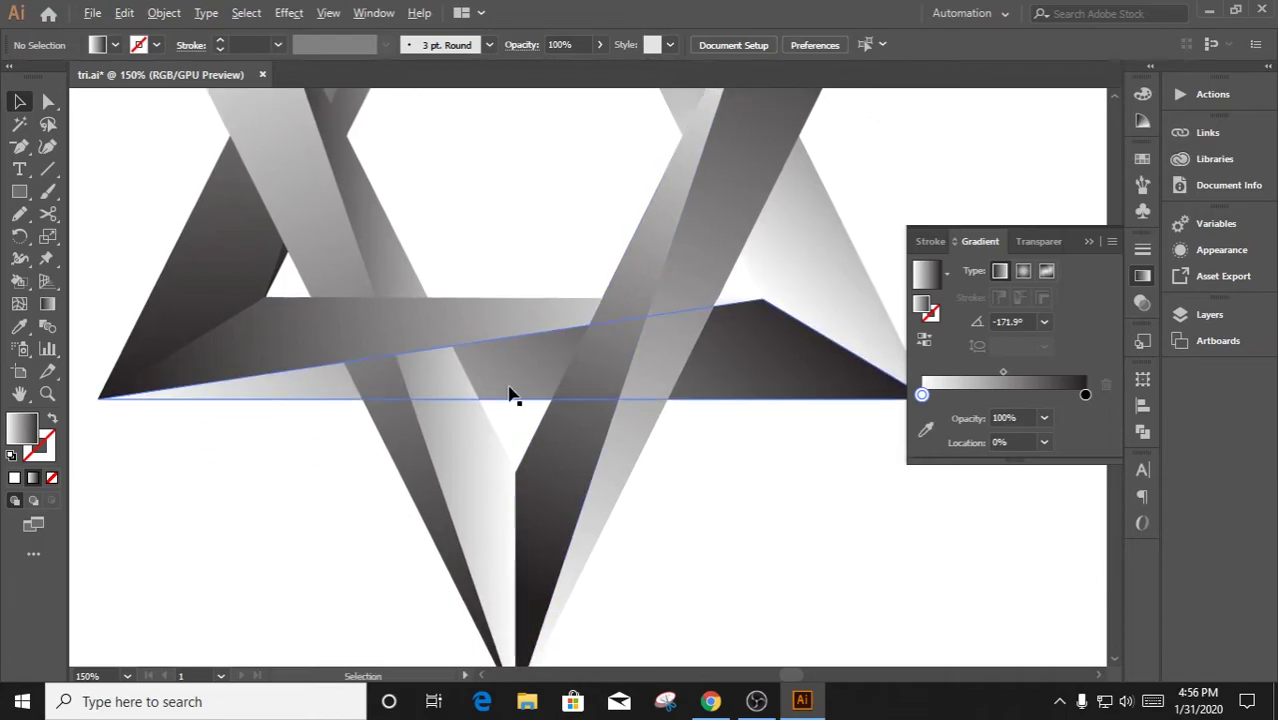
scroll(359, 363, up, 4)
Trace a closed Pen piece where the middle diagonal stripe crosses the band edge
key(minus)
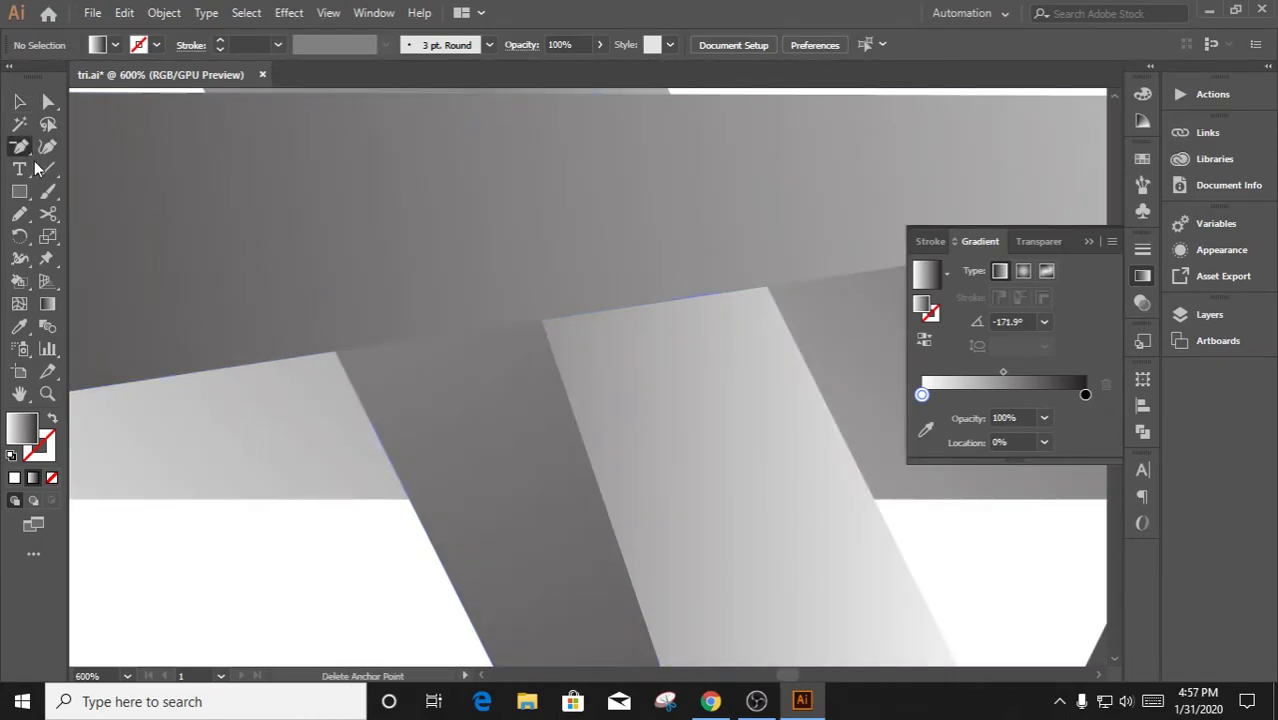
scroll(338, 358, up, 3)
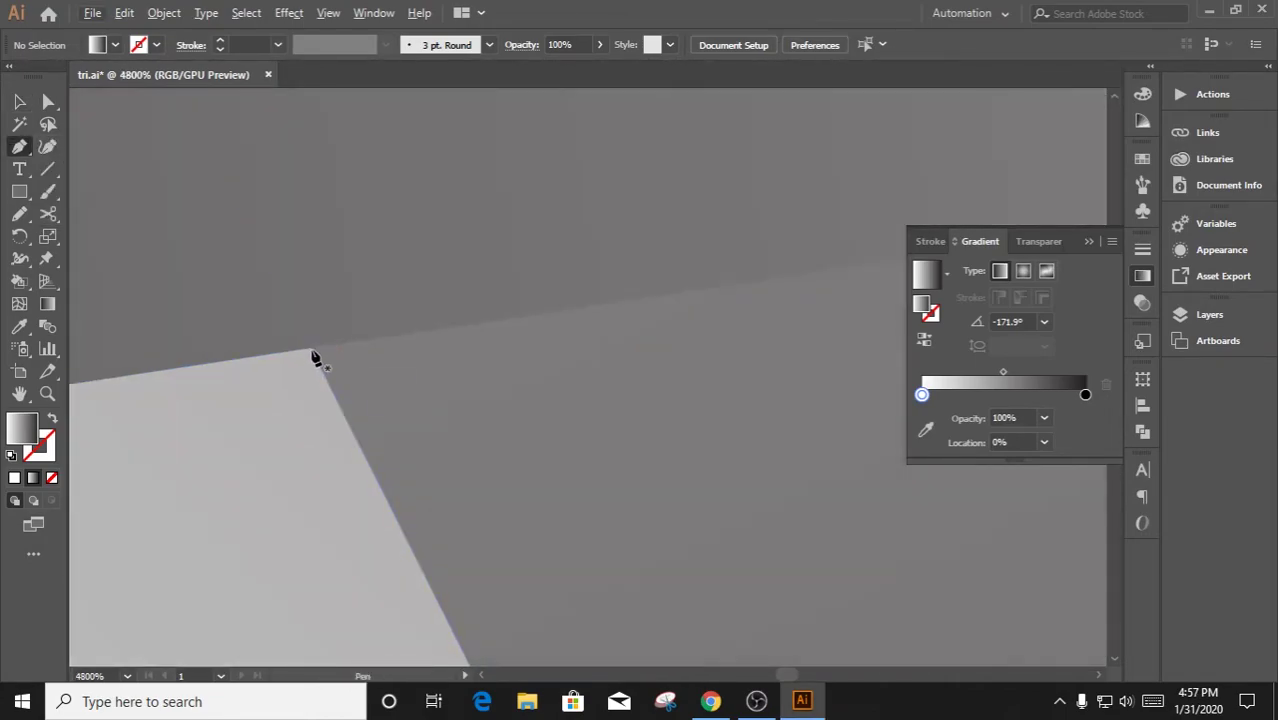
click(313, 352)
scroll(325, 370, up, 2)
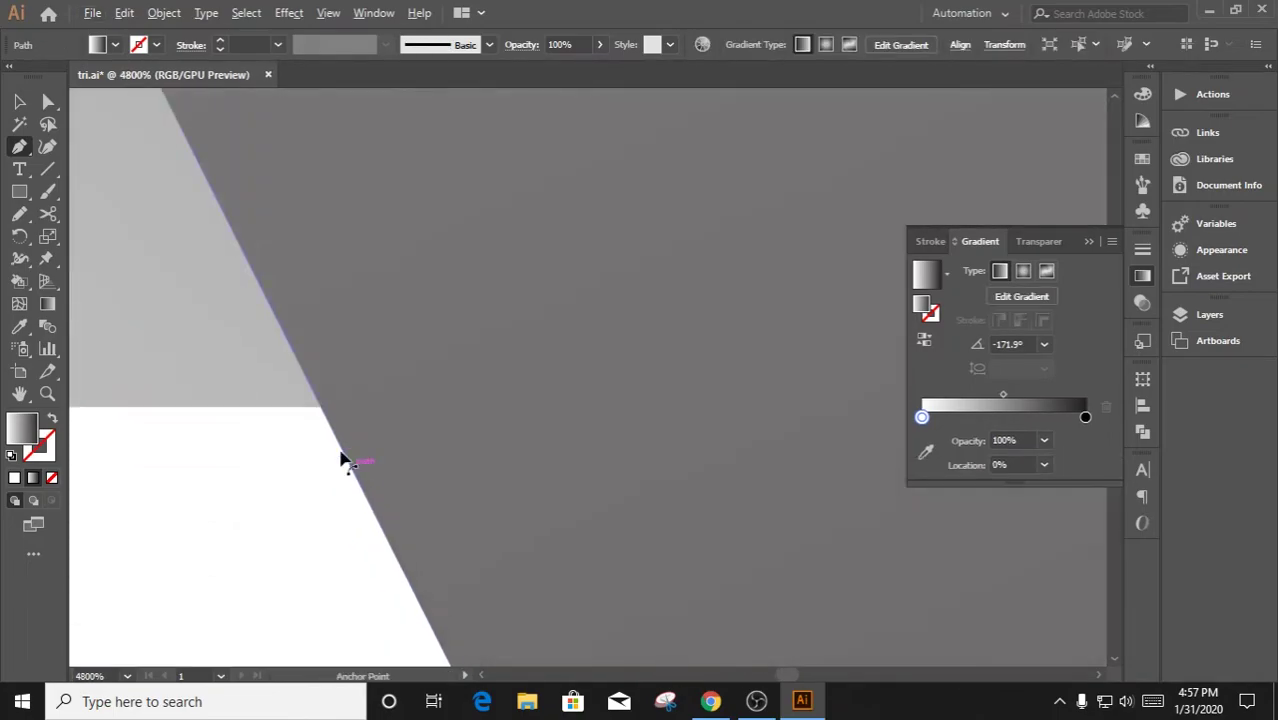
click(359, 420)
scroll(385, 380, down, 4)
scroll(514, 437, up, 2)
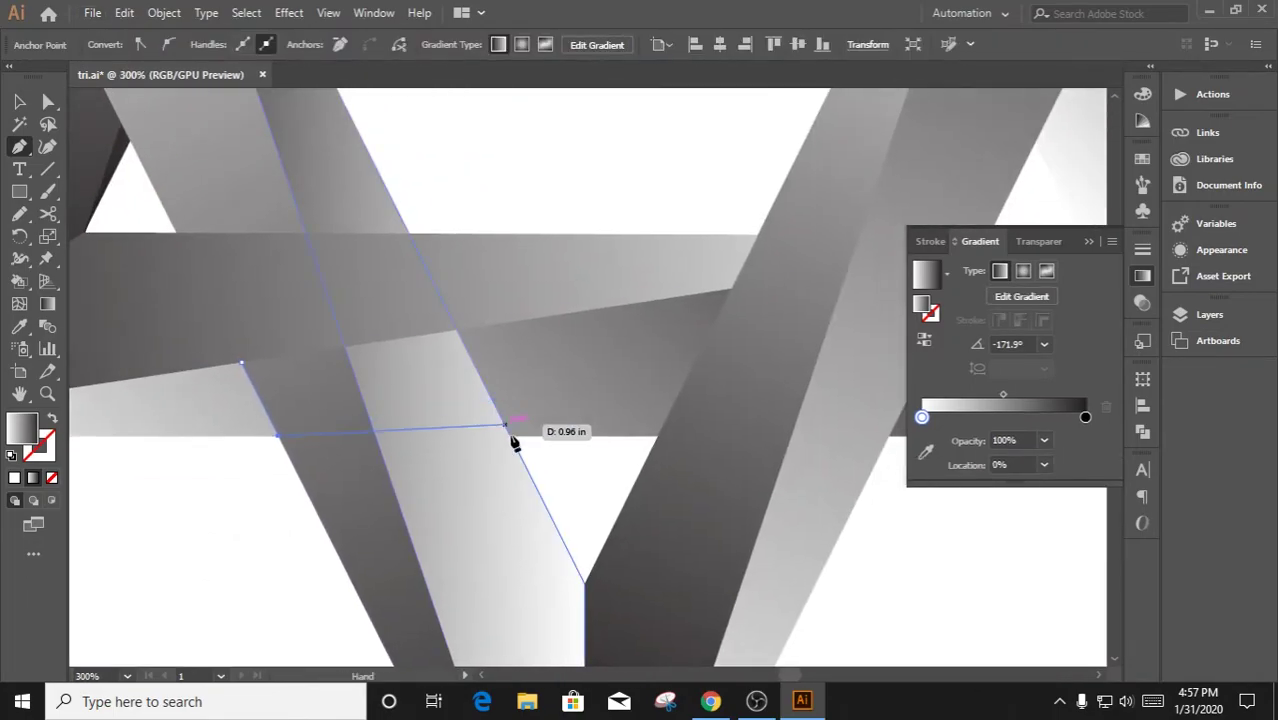
scroll(479, 469, up, 2)
scroll(442, 502, down, 3)
scroll(499, 357, up, 2)
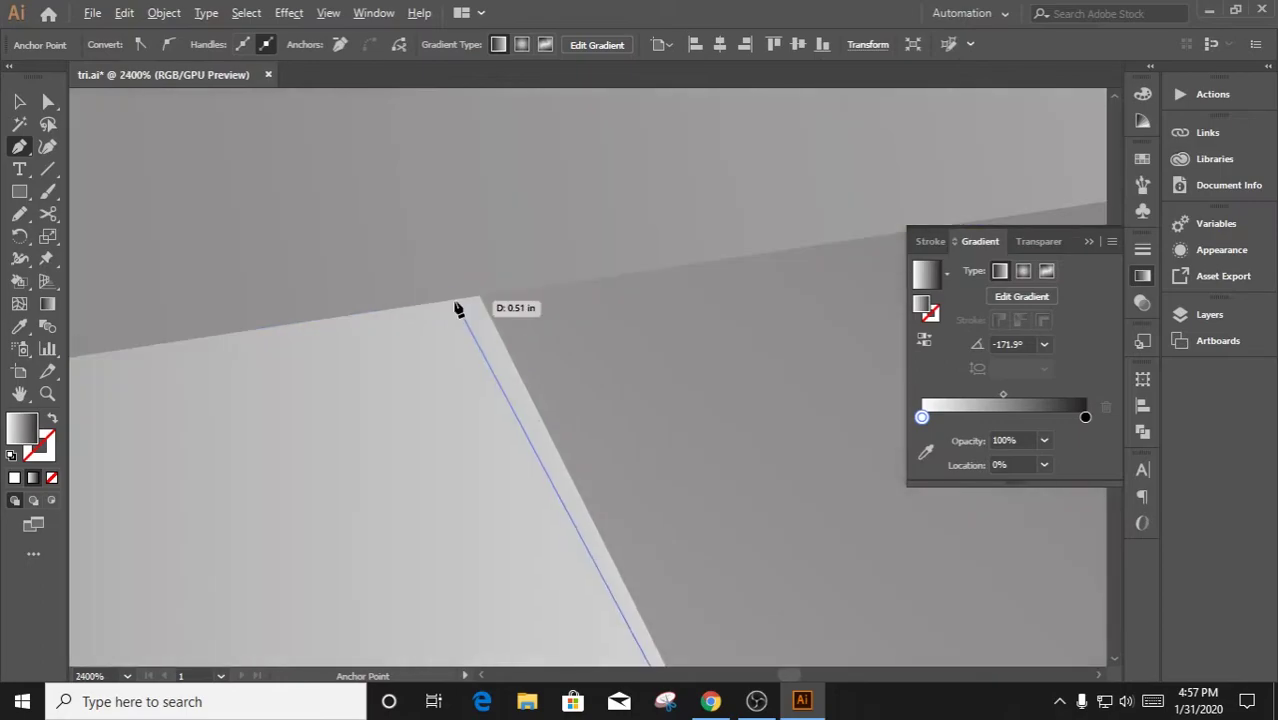
click(480, 300)
scroll(640, 365, down, 3)
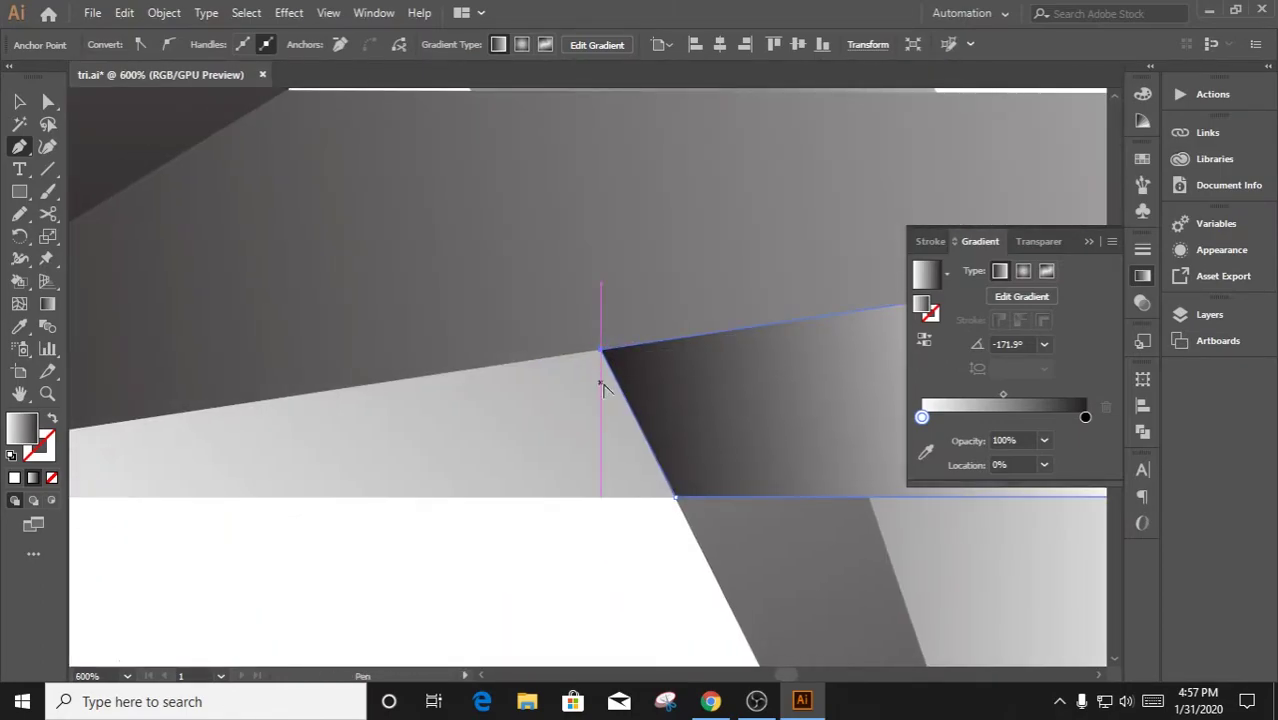
scroll(603, 388, down, 3)
Divide the band along the traced piece with Pathfinder and delete the unwanted pieces
key(v)
click(1140, 430)
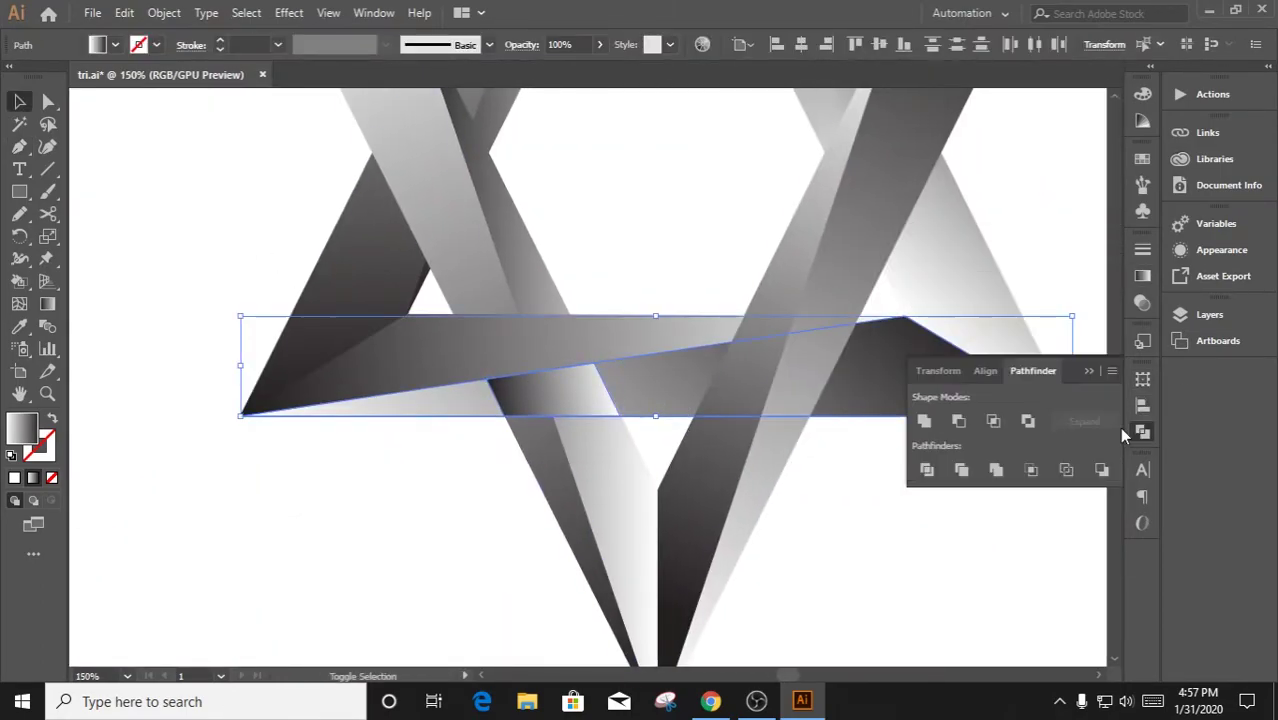
click(926, 469)
key(a)
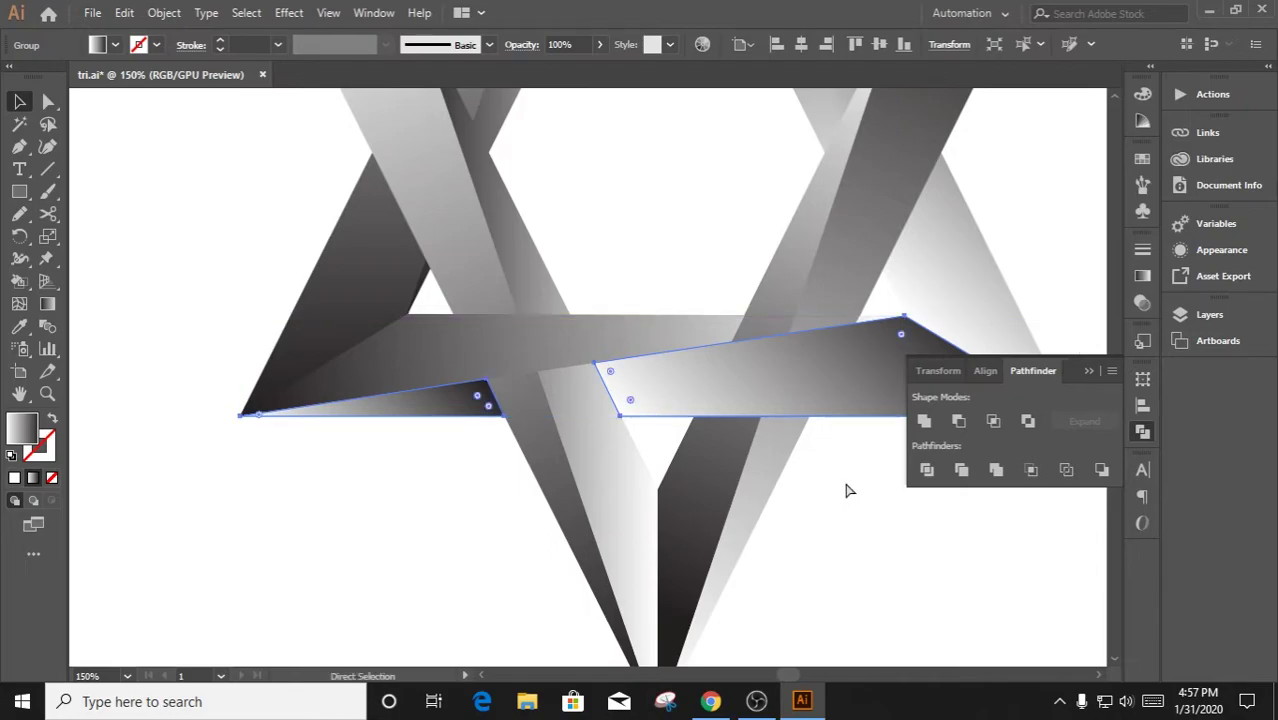
key(Delete)
click(958, 421)
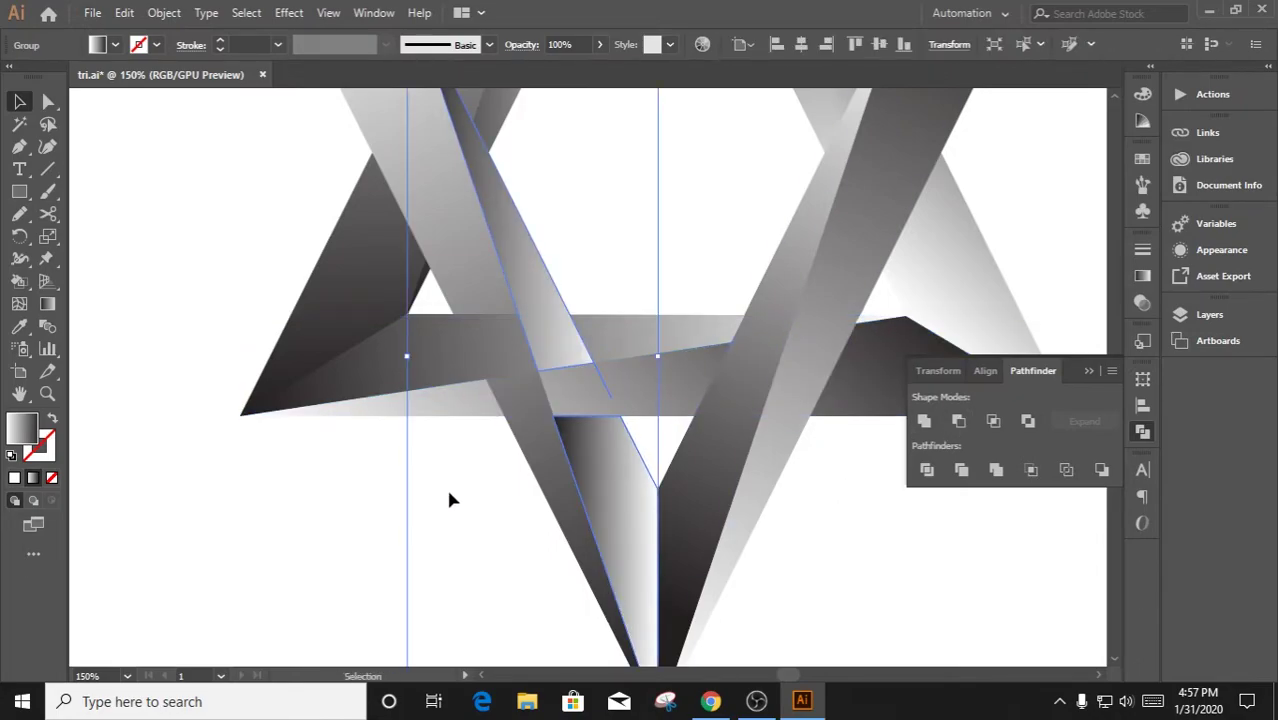
Inspect the diagonal stripe and horizontal band at the crossing by selecting each
click(460, 500)
click(573, 413)
scroll(573, 413, up, 2)
key(v)
click(573, 413)
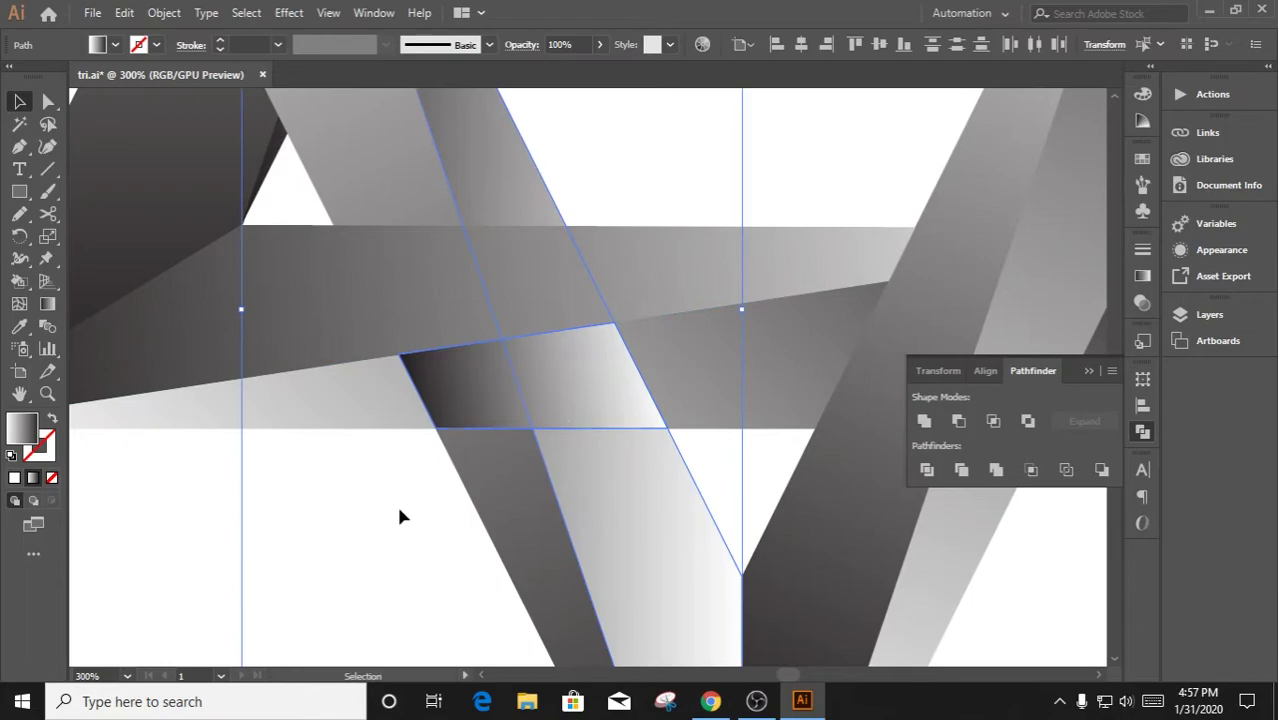
click(362, 513)
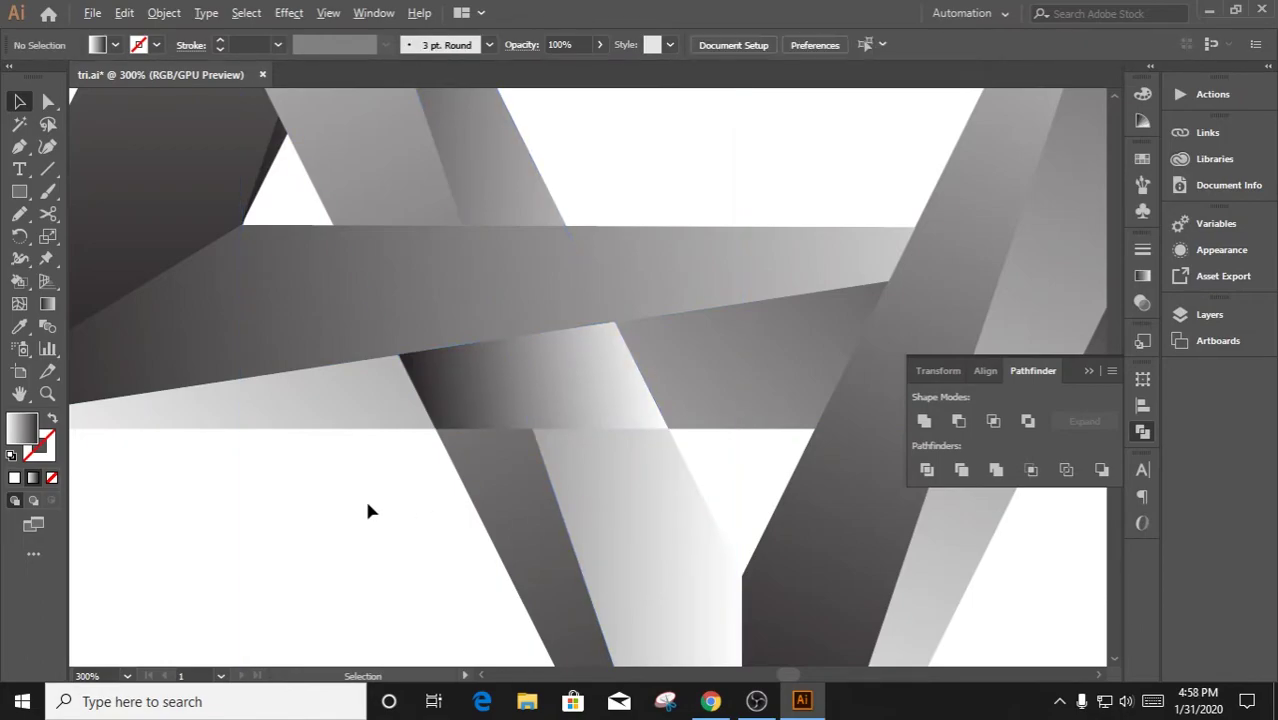
scroll(367, 504, down, 1)
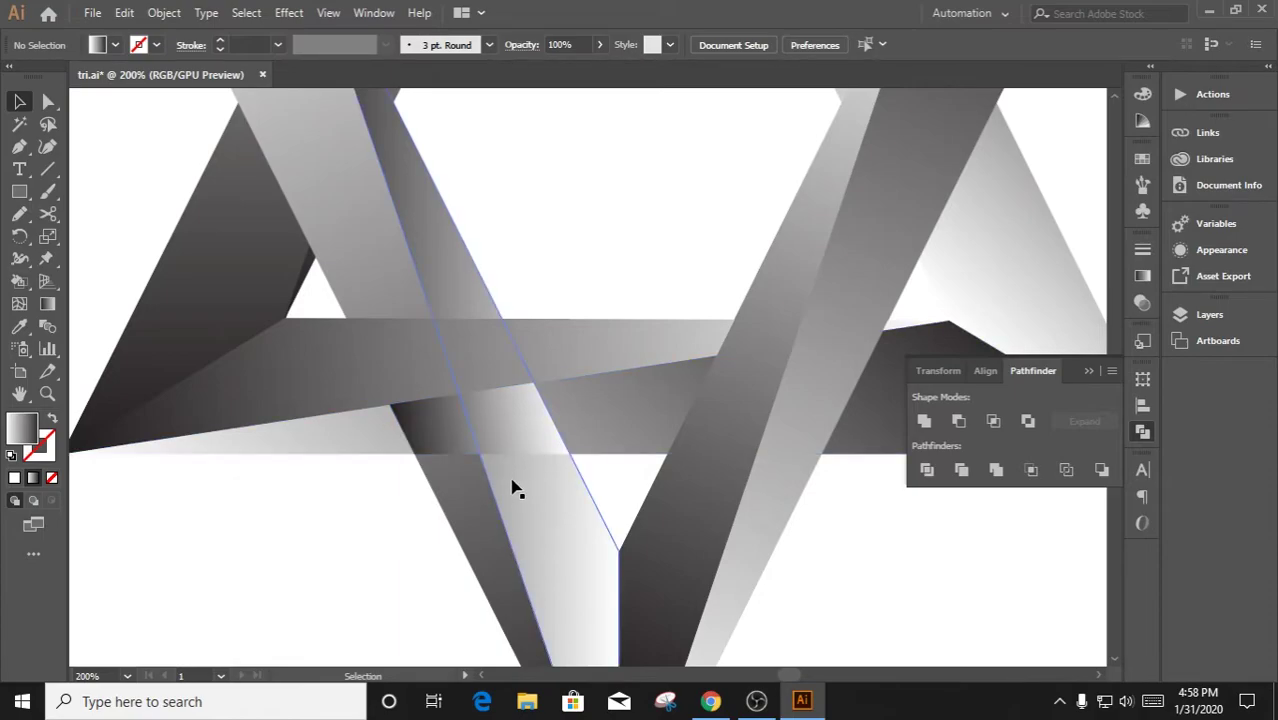
scroll(452, 414, up, 2)
Merge the small dark gradient piece into the shapes beneath it
click(430, 486)
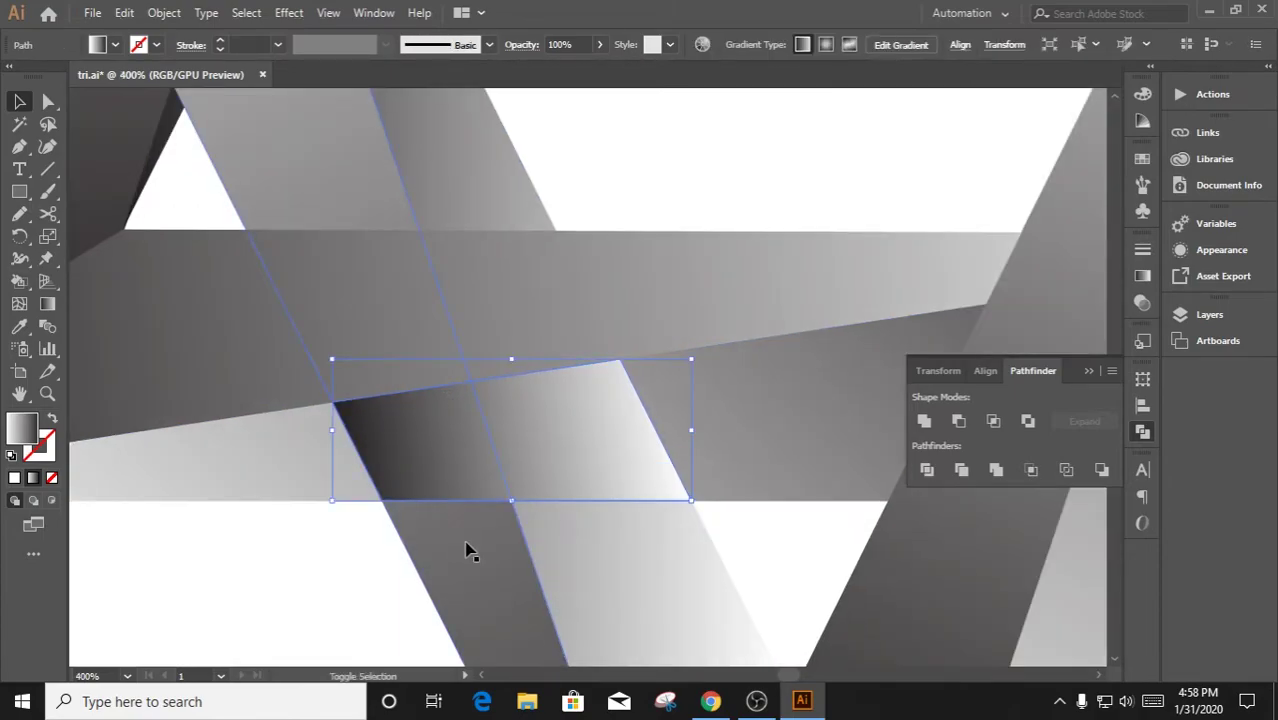
click(958, 420)
scroll(642, 444, up, 1)
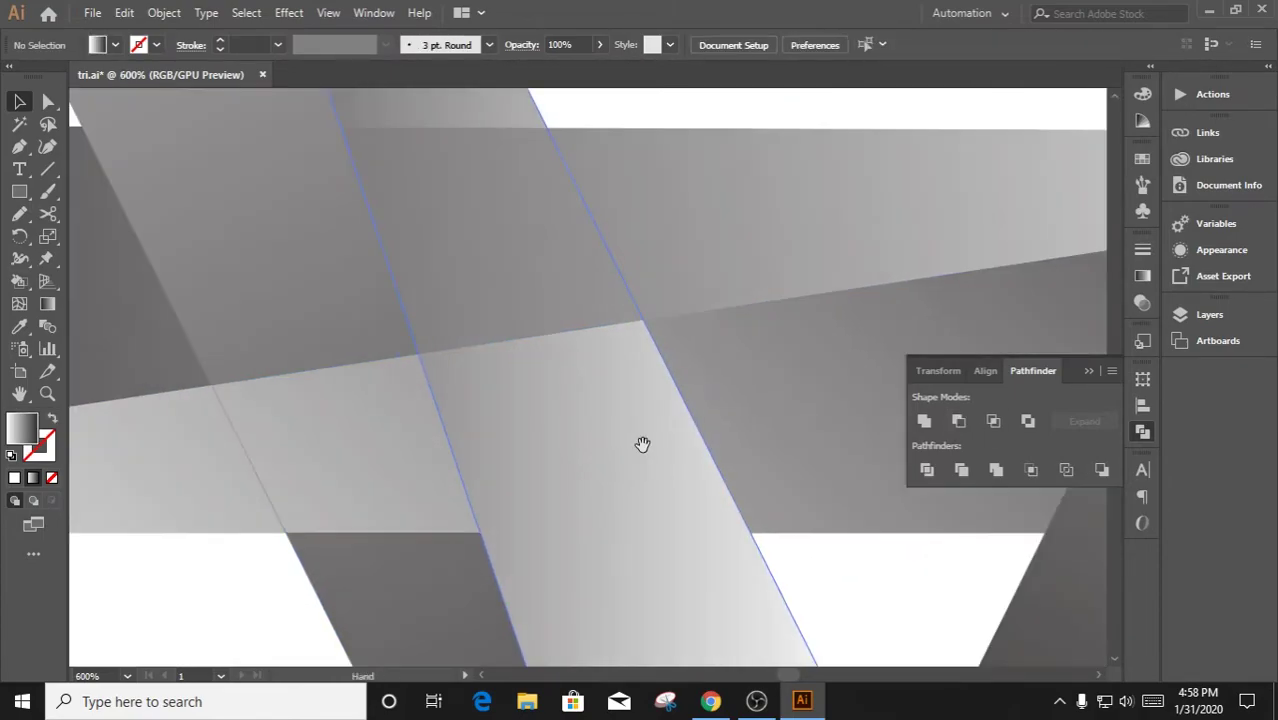
scroll(590, 449, down, 2)
Select the horizontal gradient band and undo three band edits with Ctrl+Z
click(590, 450)
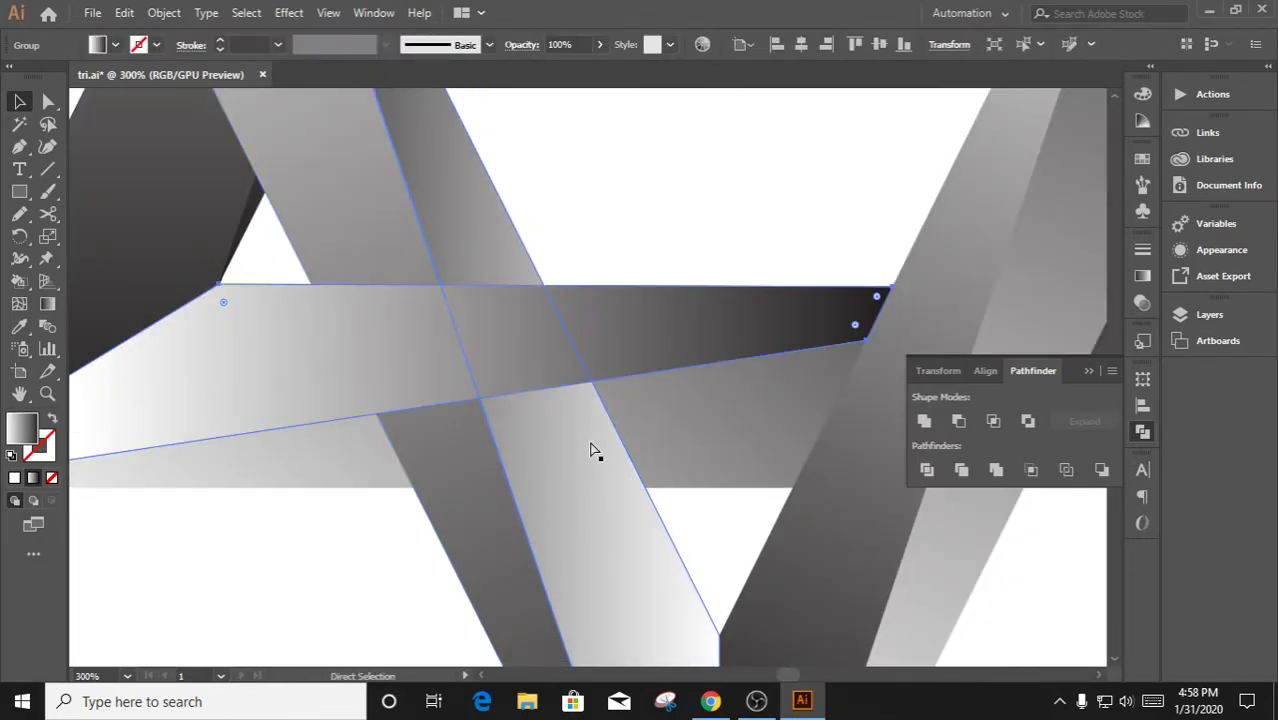
key(ctrl+z)
key(ctrl+z)
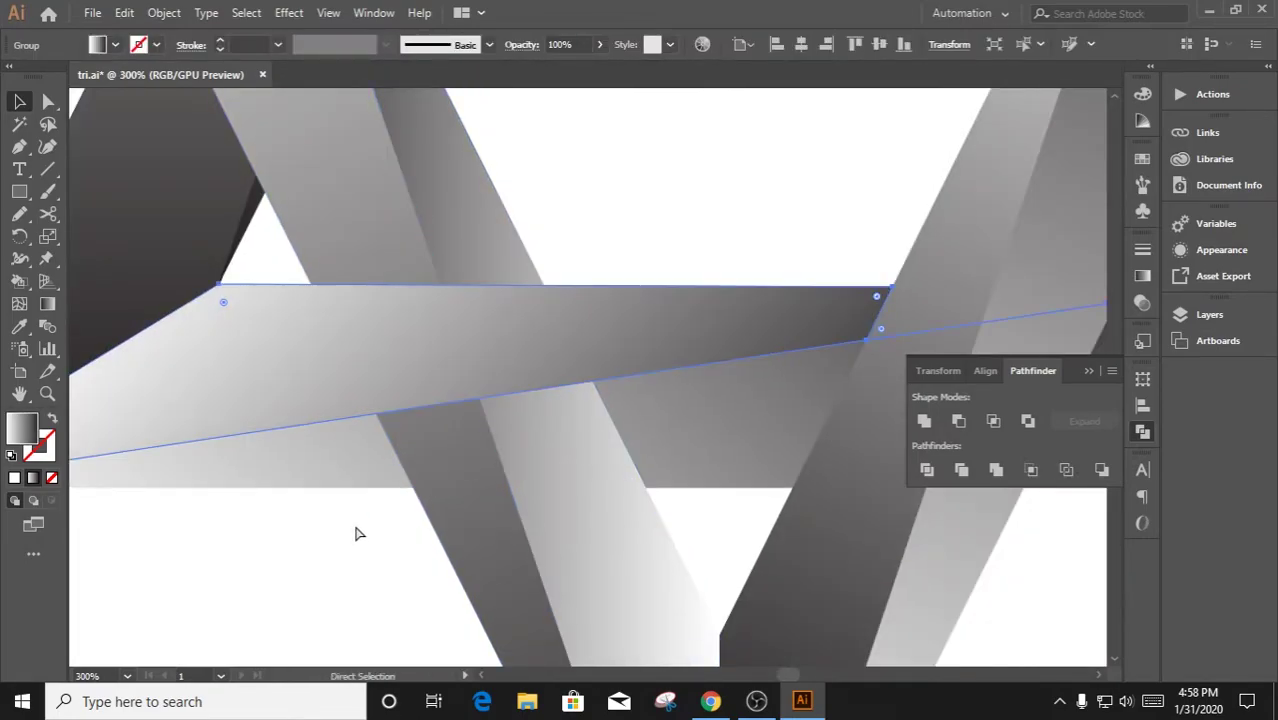
key(ctrl+z)
key(ctrl+z)
key(ctrl+z)
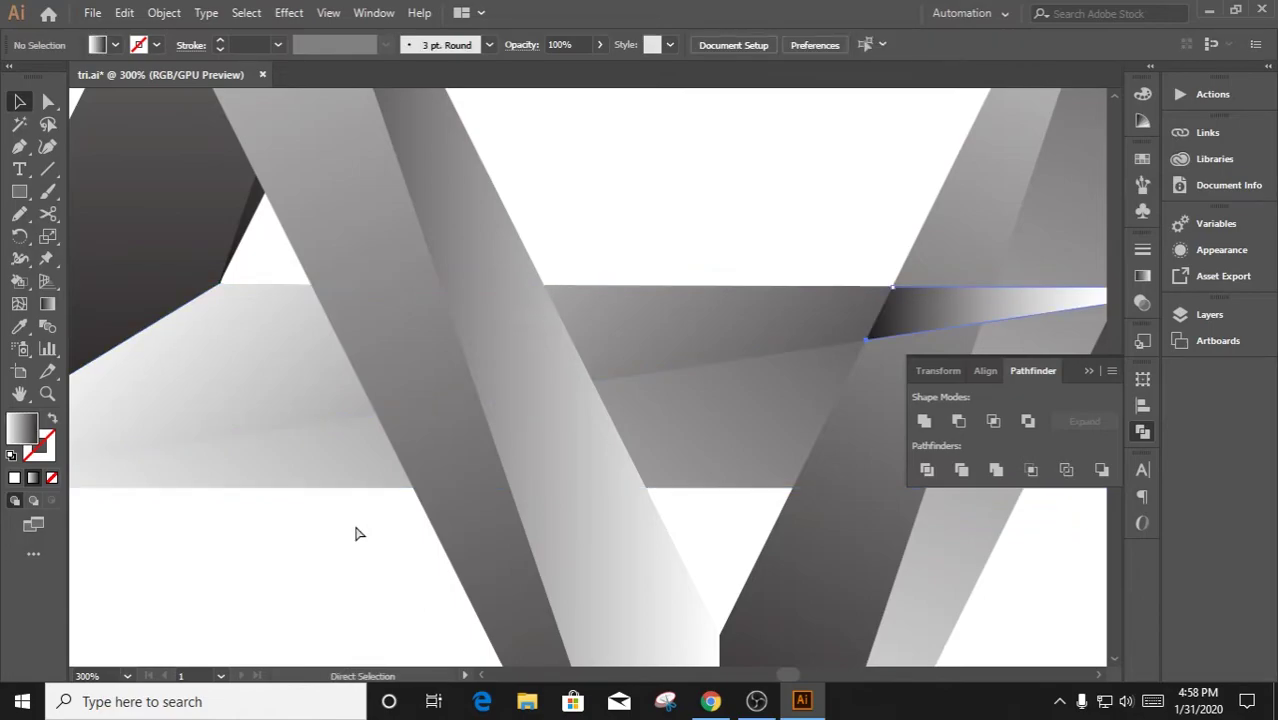
key(ctrl+z)
scroll(358, 532, down, 2)
scroll(362, 530, down, 1)
Undo three more pen edits through the right-click context menu
right_click(310, 84)
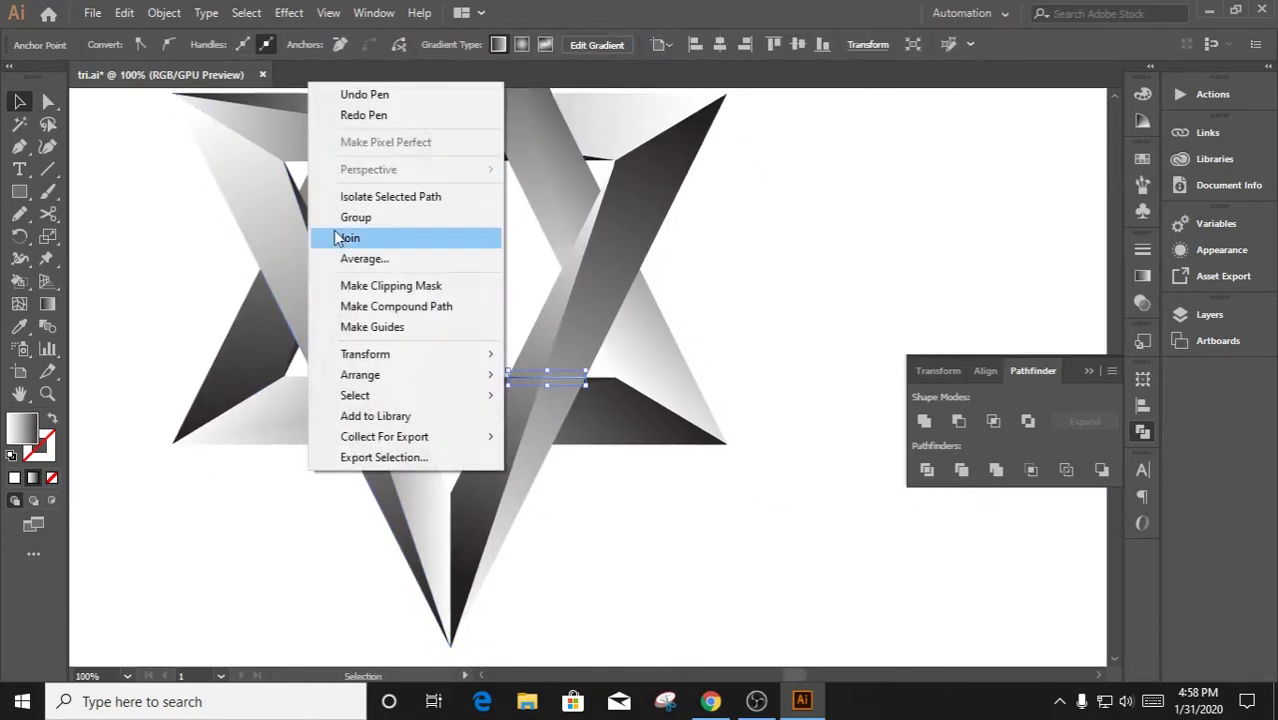
click(340, 91)
right_click(431, 245)
click(436, 252)
right_click(436, 251)
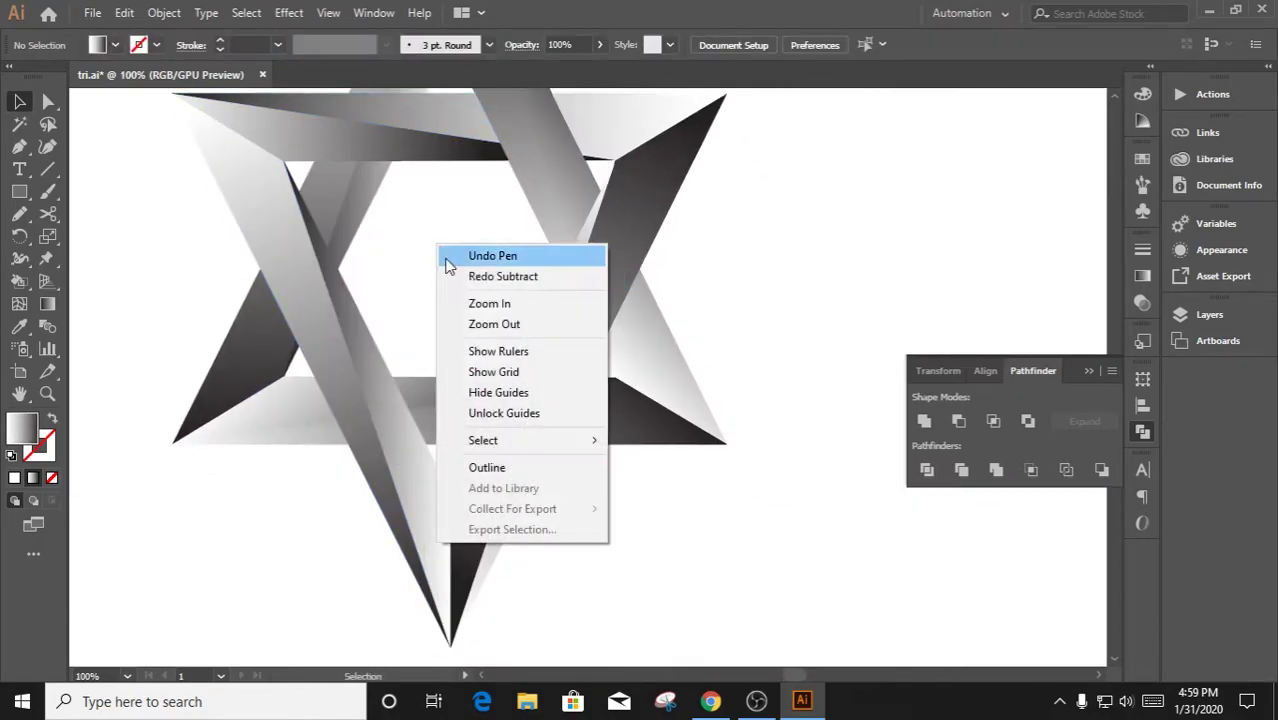
click(438, 254)
scroll(560, 400, up, 1)
right_click(465, 284)
Redo the anchor deletion, then trace a four-cornered gradient piece at the band crossing
click(530, 317)
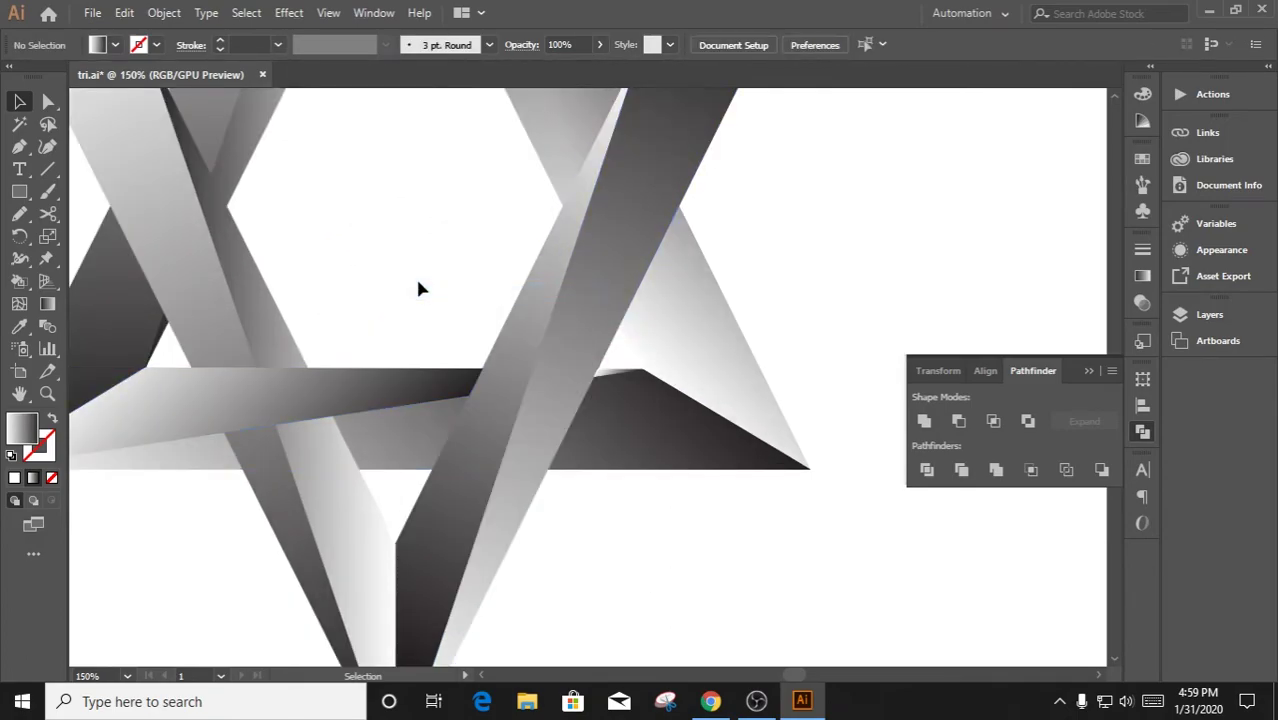
scroll(550, 447, up, 2)
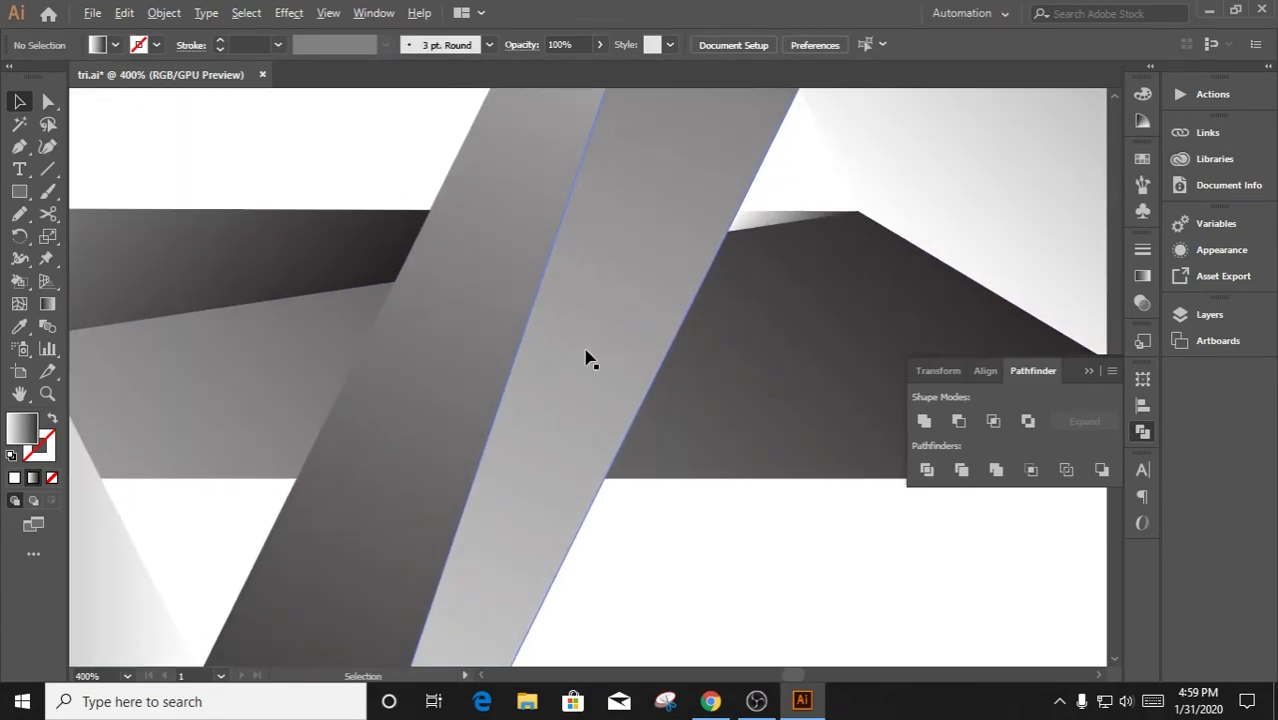
key(p)
scroll(449, 258, up, 6)
scroll(449, 258, up, 3)
click(449, 258)
scroll(449, 258, down, 5)
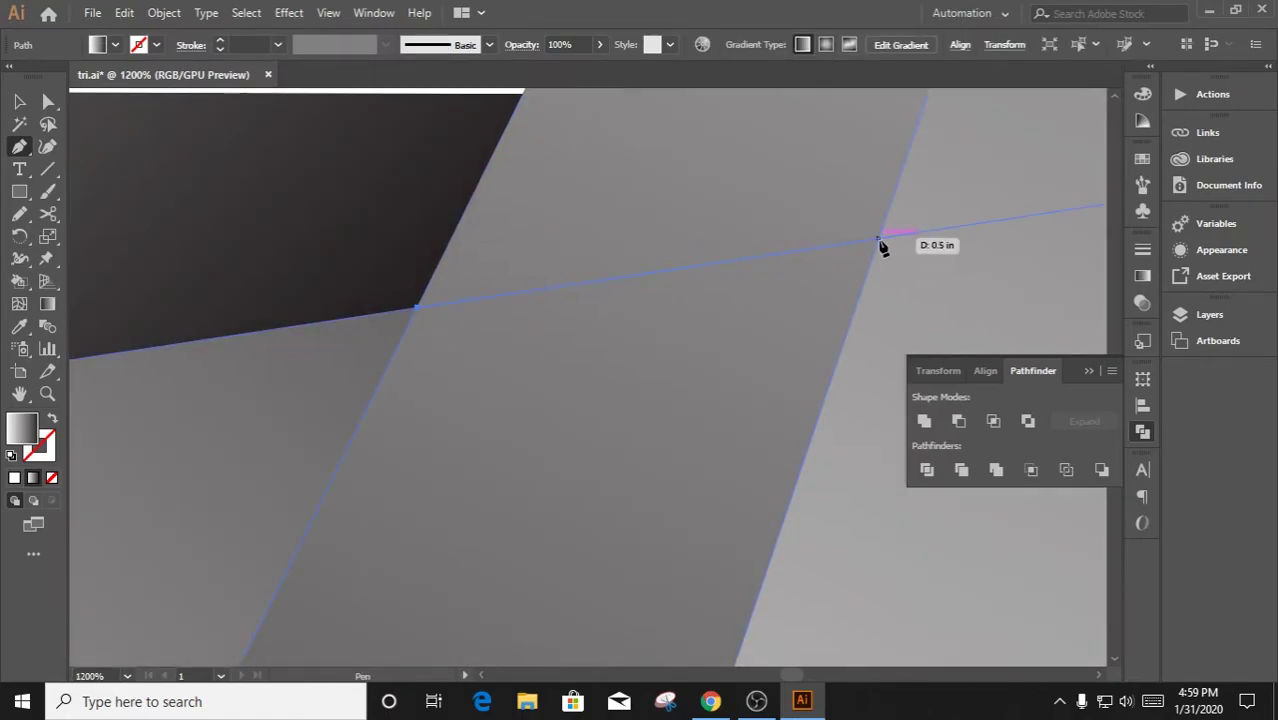
click(877, 248)
drag(799, 449, 804, 185)
scroll(804, 185, down, 4)
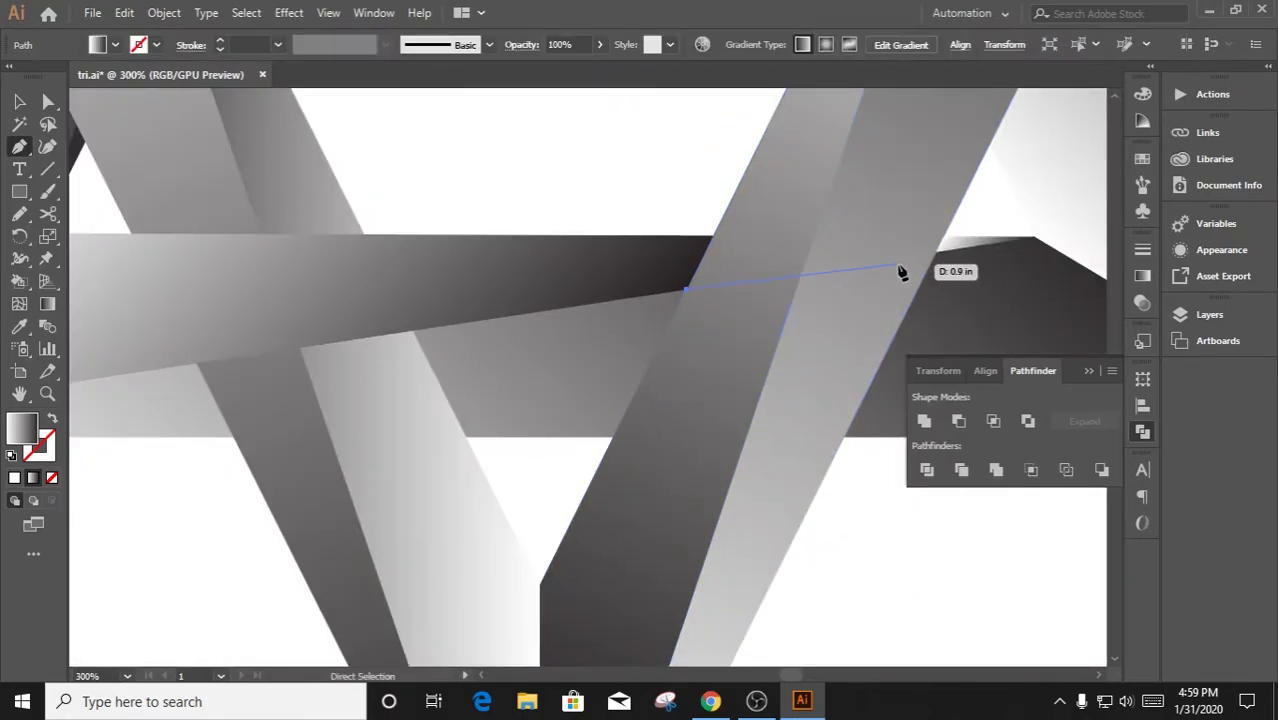
scroll(940, 258, up, 7)
click(970, 275)
scroll(970, 275, down, 5)
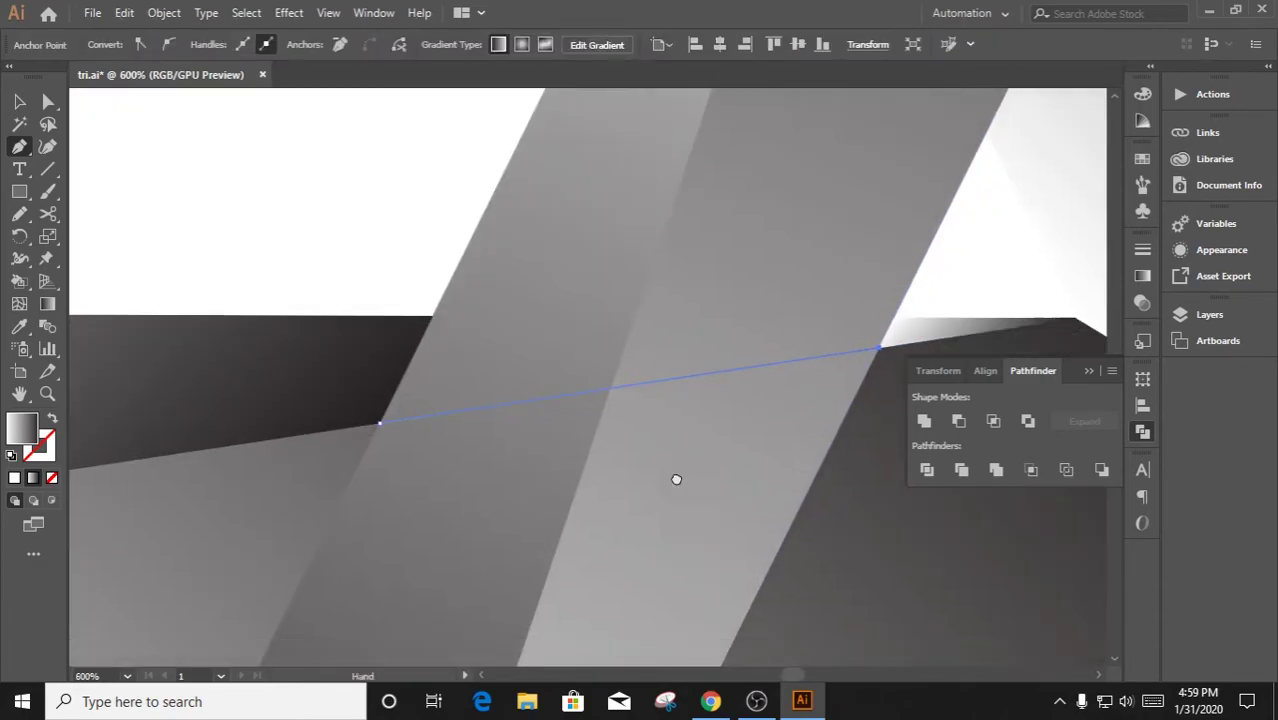
click(265, 385)
scroll(392, 429, up, 3)
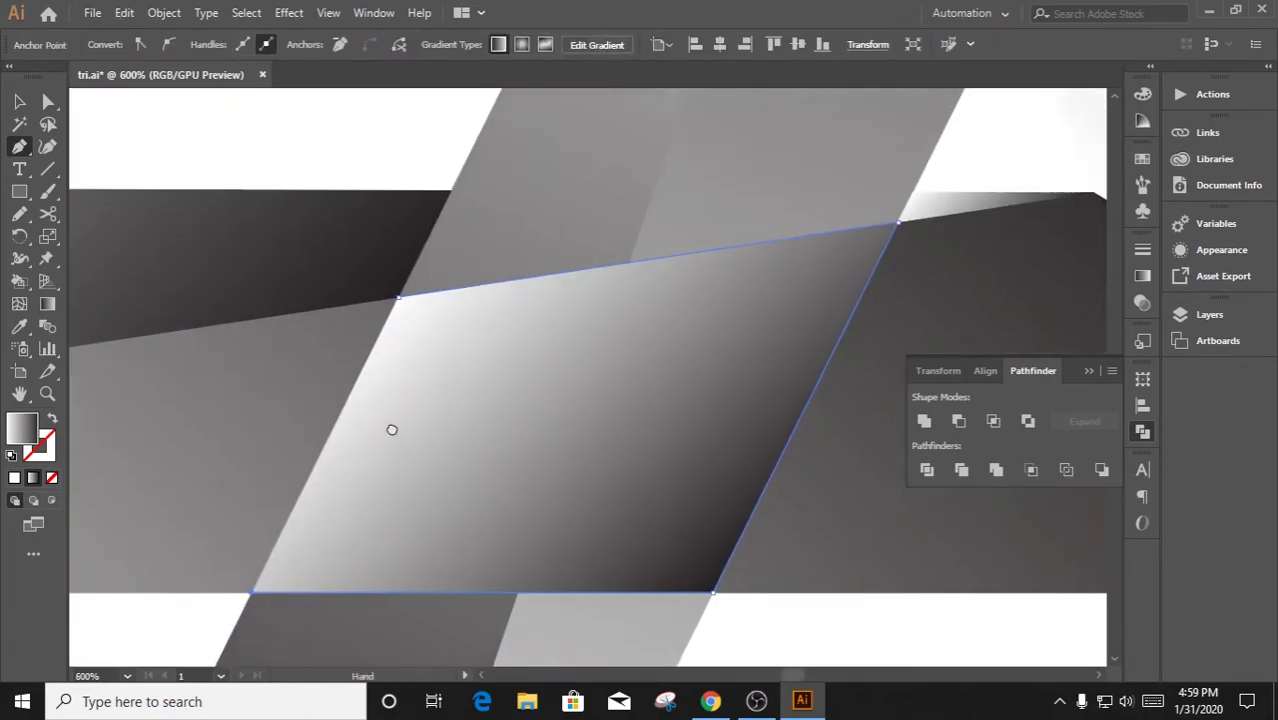
Select the bottom band group, then return to the Pen tool
key(v)
click(225, 517)
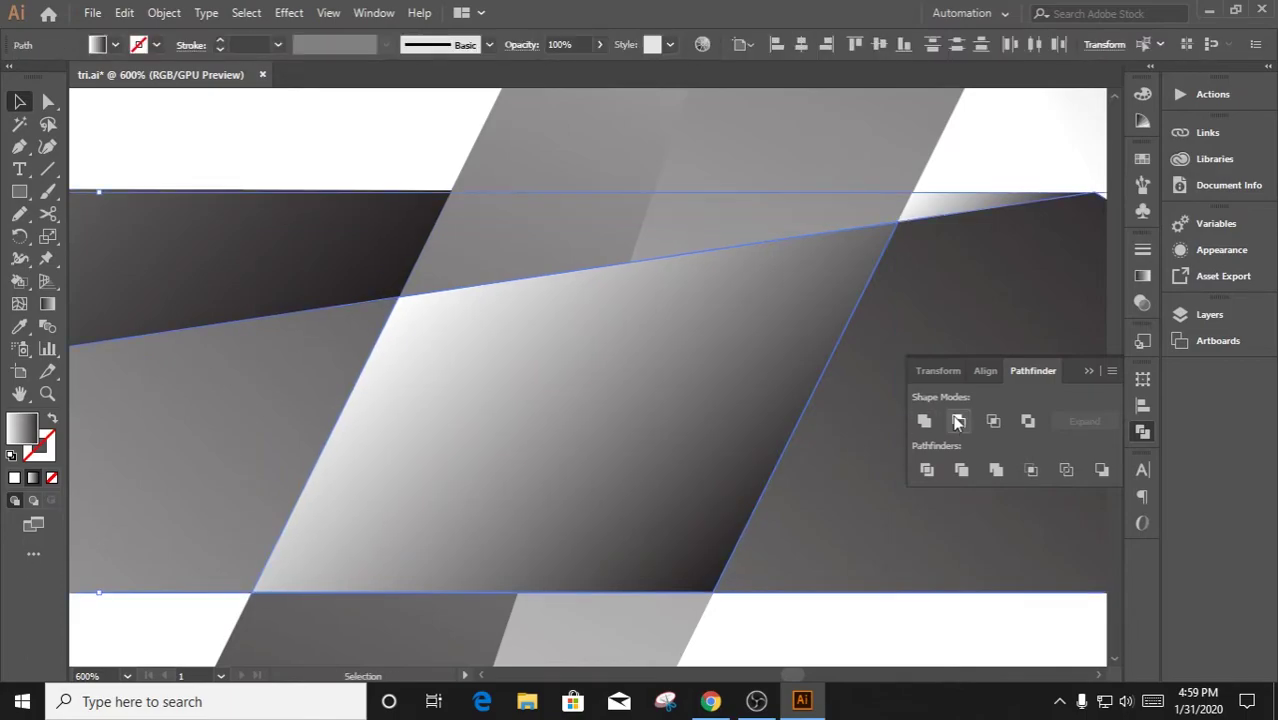
scroll(733, 568, down, 4)
key(p)
scroll(614, 414, up, 2)
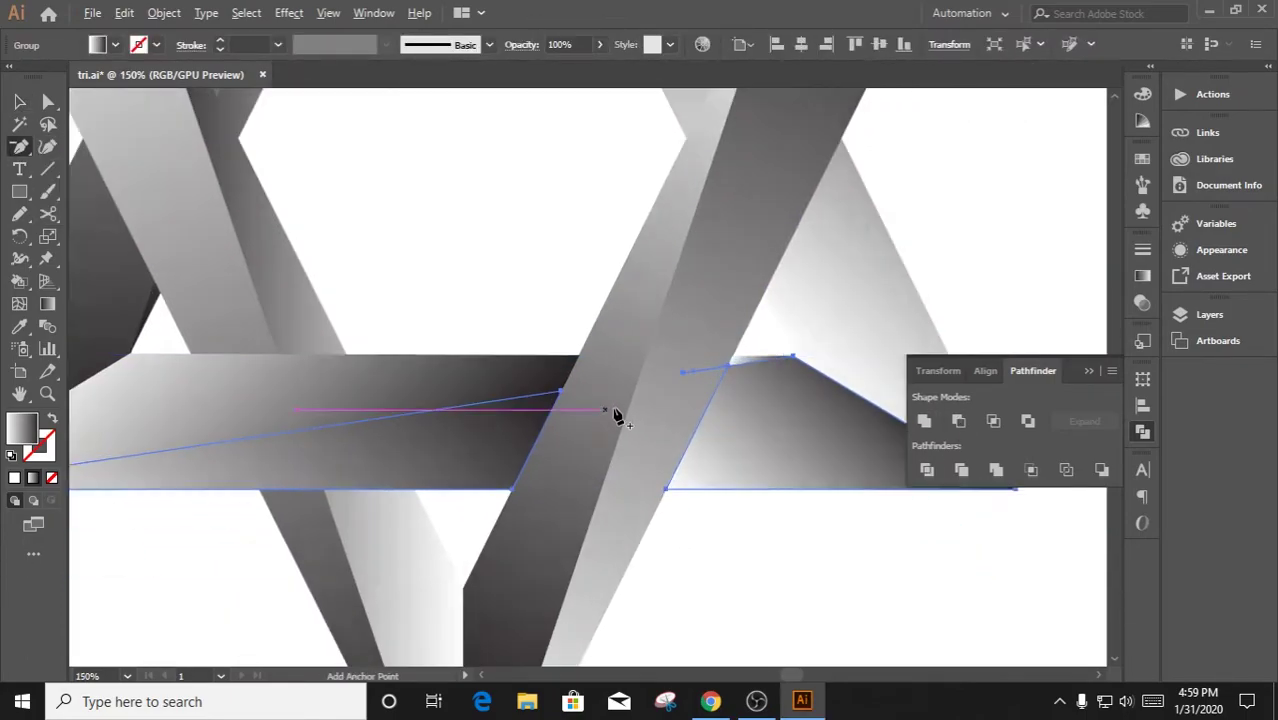
scroll(785, 306, up, 2)
scroll(766, 462, down, 1)
scroll(766, 462, down, 2)
Redraw the bottom band group's gradient dark to light, then zoom out to view the star
key(v)
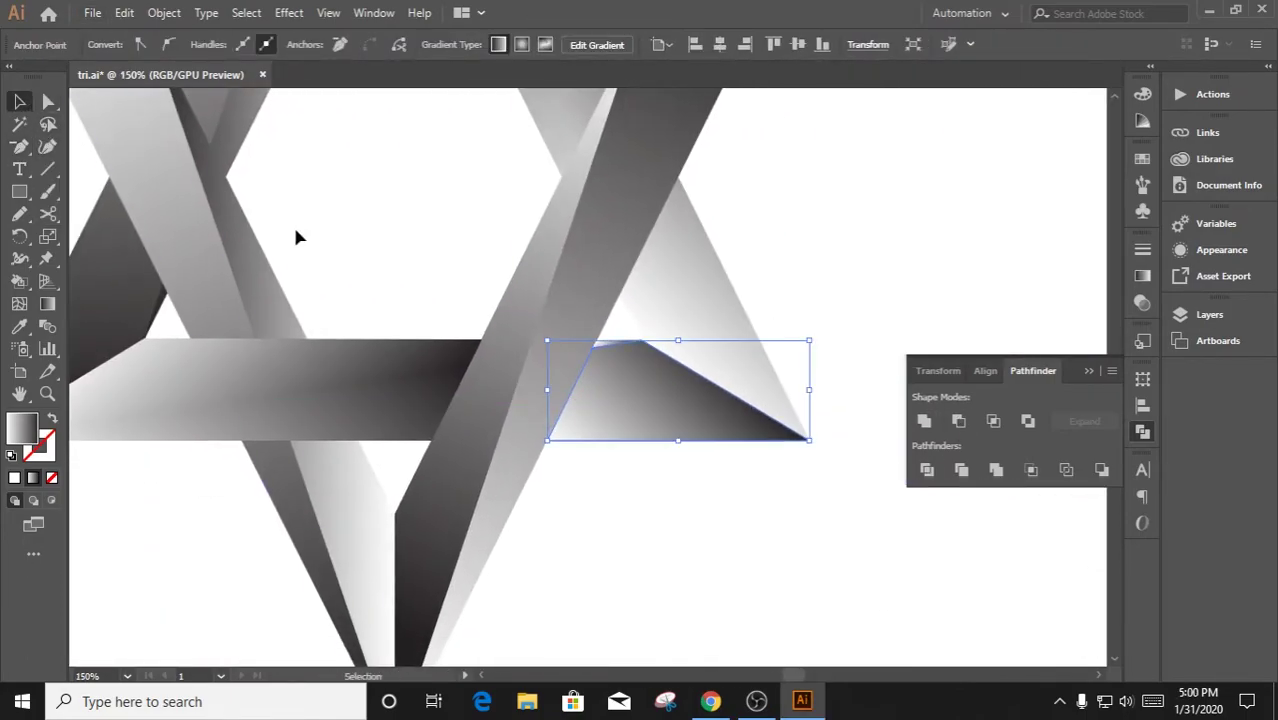
click(297, 240)
click(635, 412)
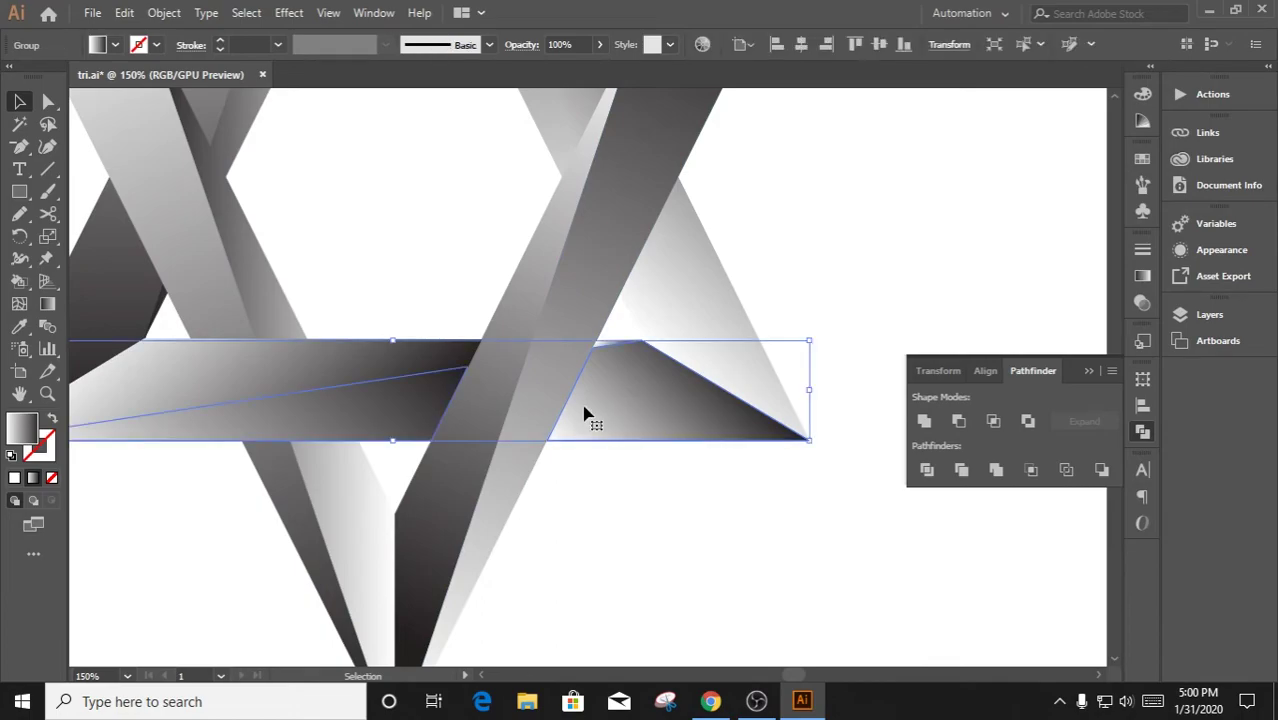
click(47, 304)
drag(790, 430, 678, 430)
key(ctrl+minus)
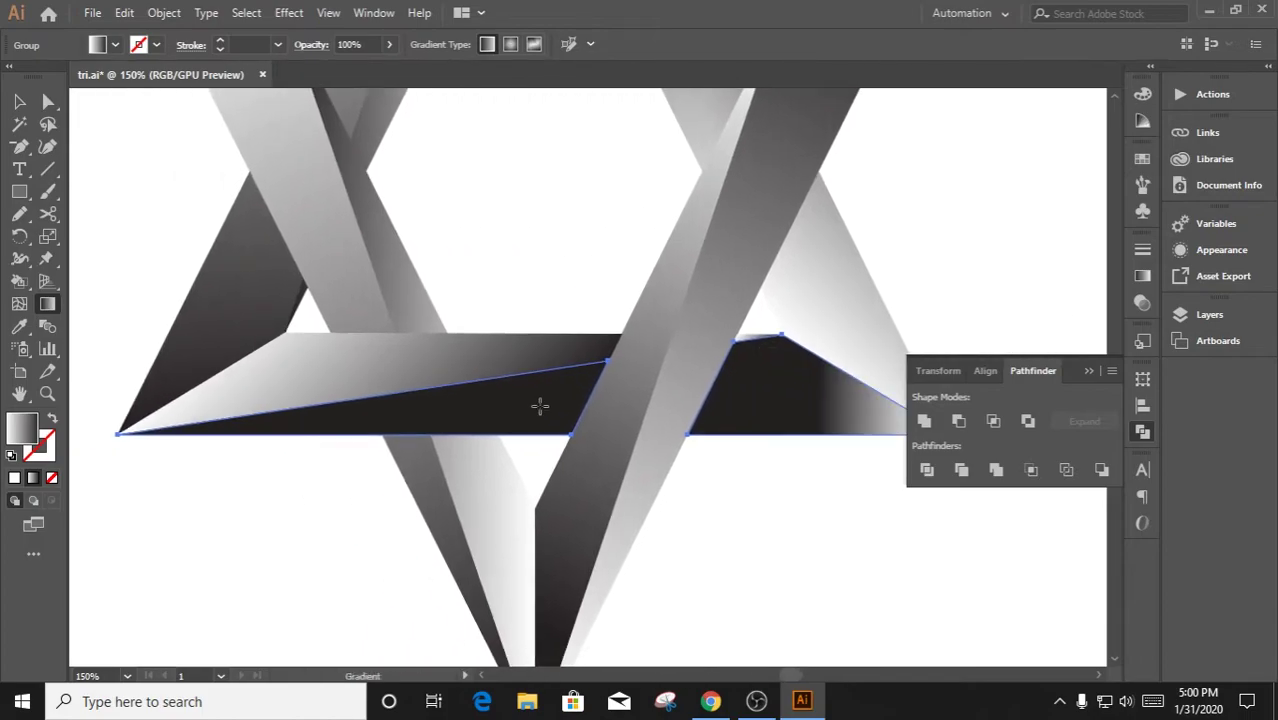
key(ctrl+minus)
key(ctrl+minus)
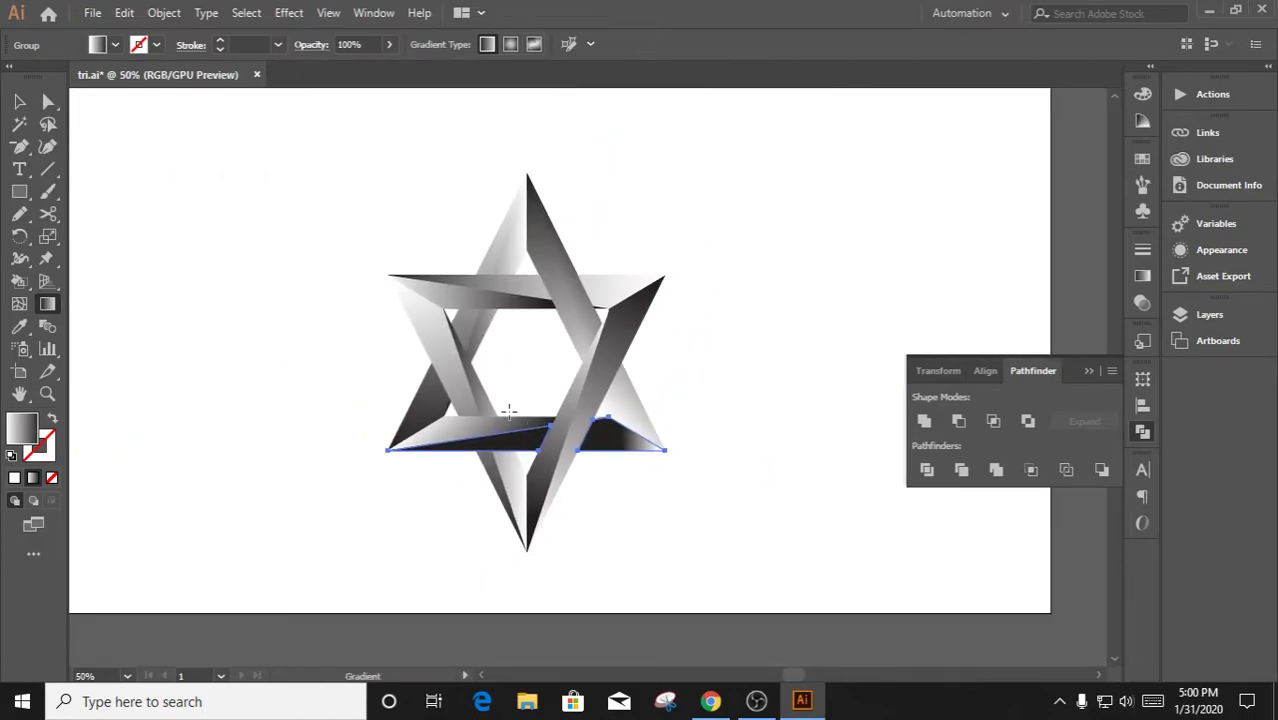
key(ctrl+plus)
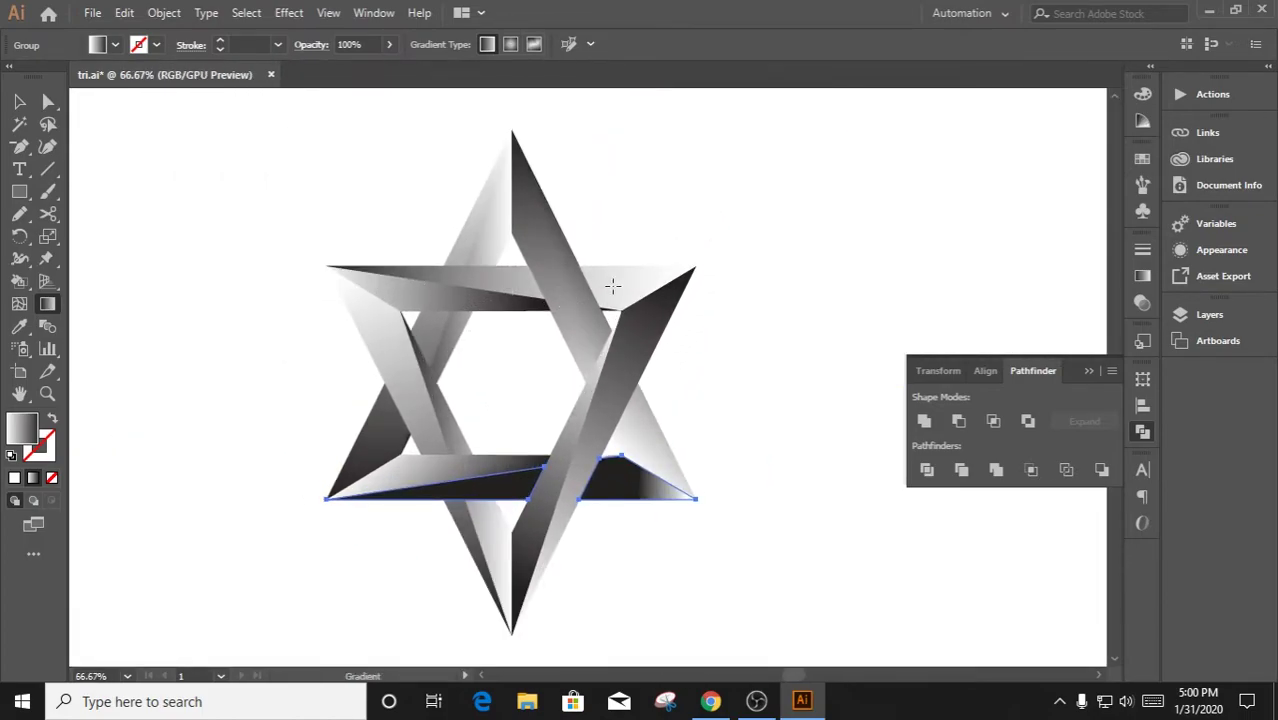
Select the bottom band's pieces and apply the gradient fill to them
key(v)
click(565, 530)
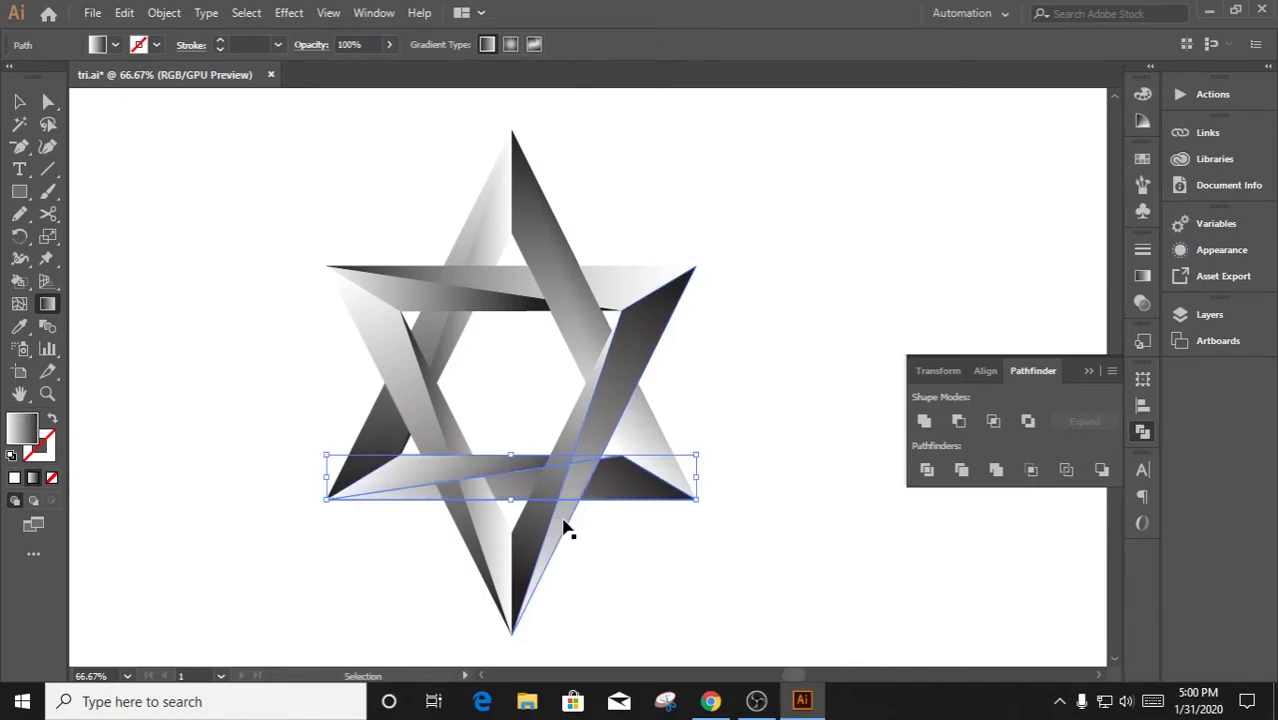
click(565, 530)
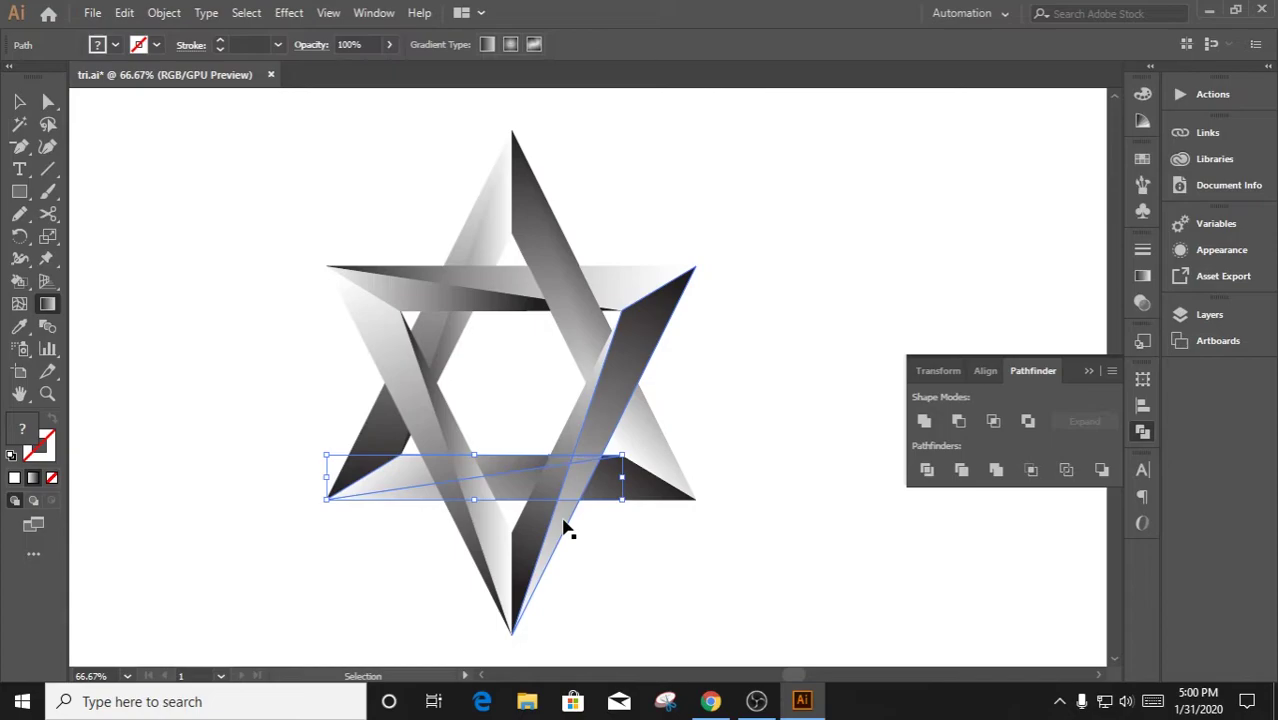
click(565, 530)
click(20, 103)
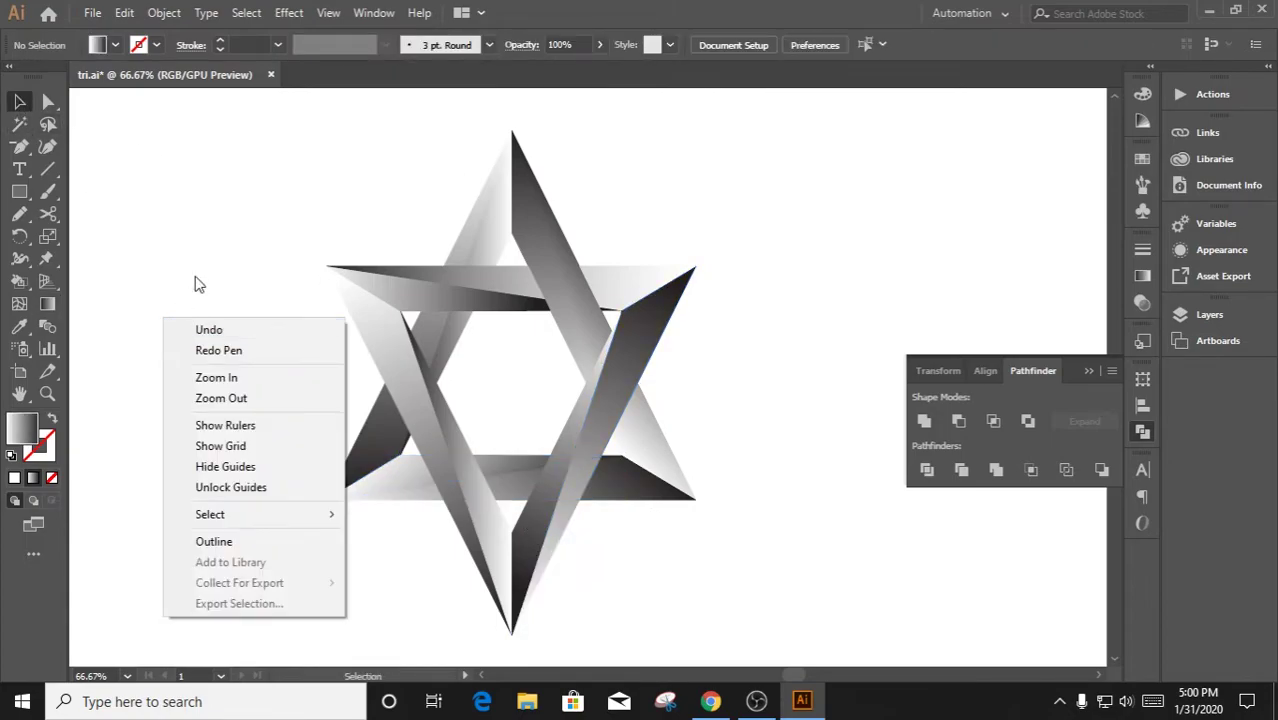
Undo the last gradient change from the canvas context menu
click(205, 330)
right_click(208, 334)
click(222, 338)
scroll(590, 473, up, 2)
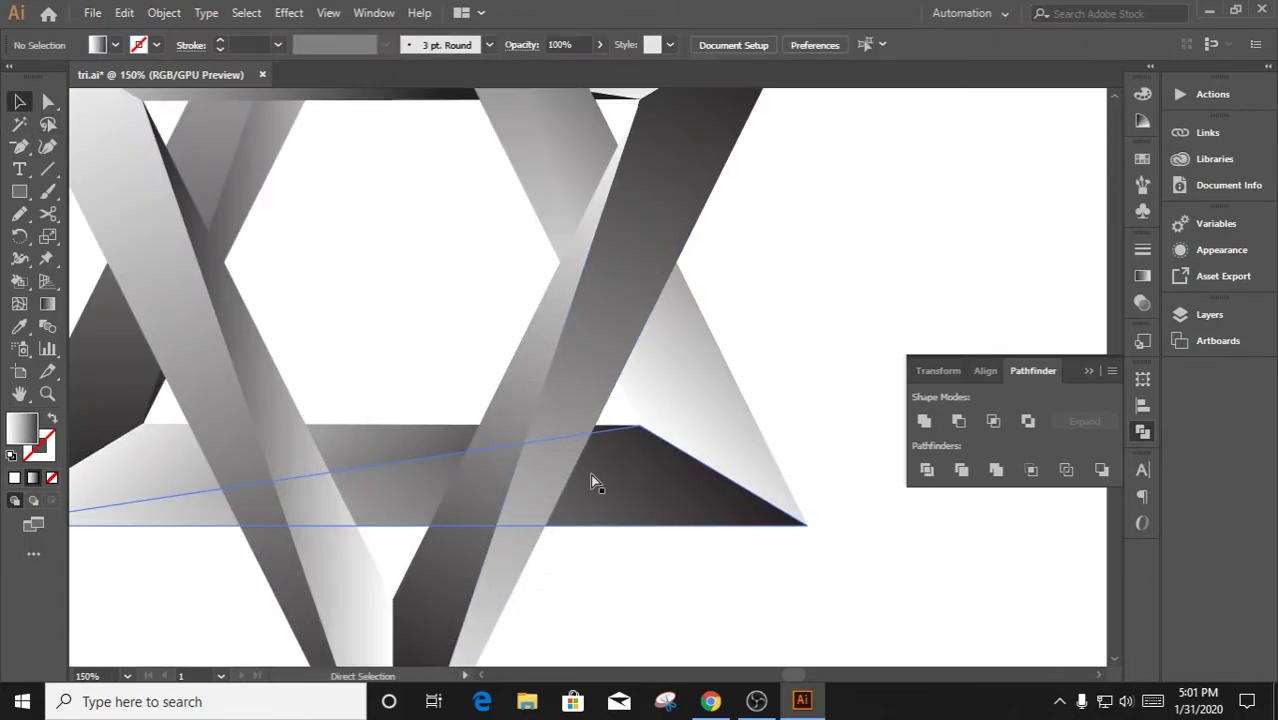
scroll(553, 449, down, 2)
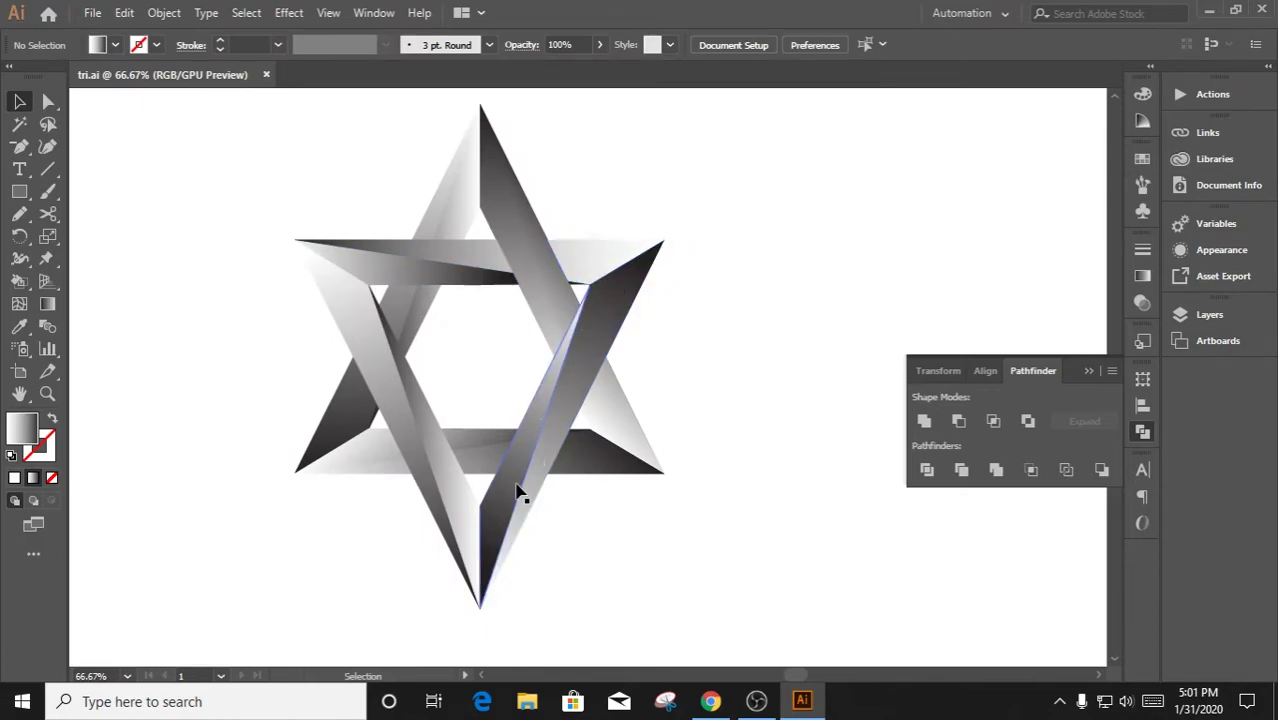
scroll(517, 477, up, 3)
scroll(553, 450, up, 2)
Trace a closed three-corner gradient piece at the band's corner
click(19, 147)
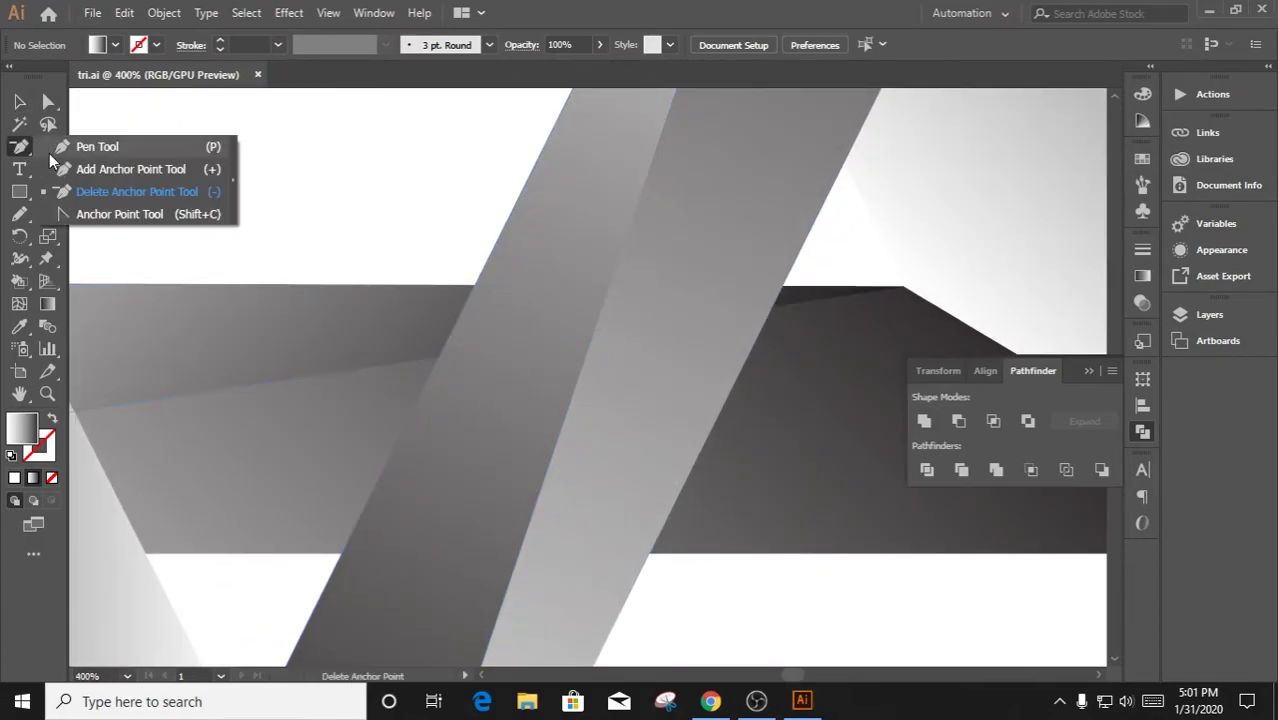
scroll(476, 290, up, 3)
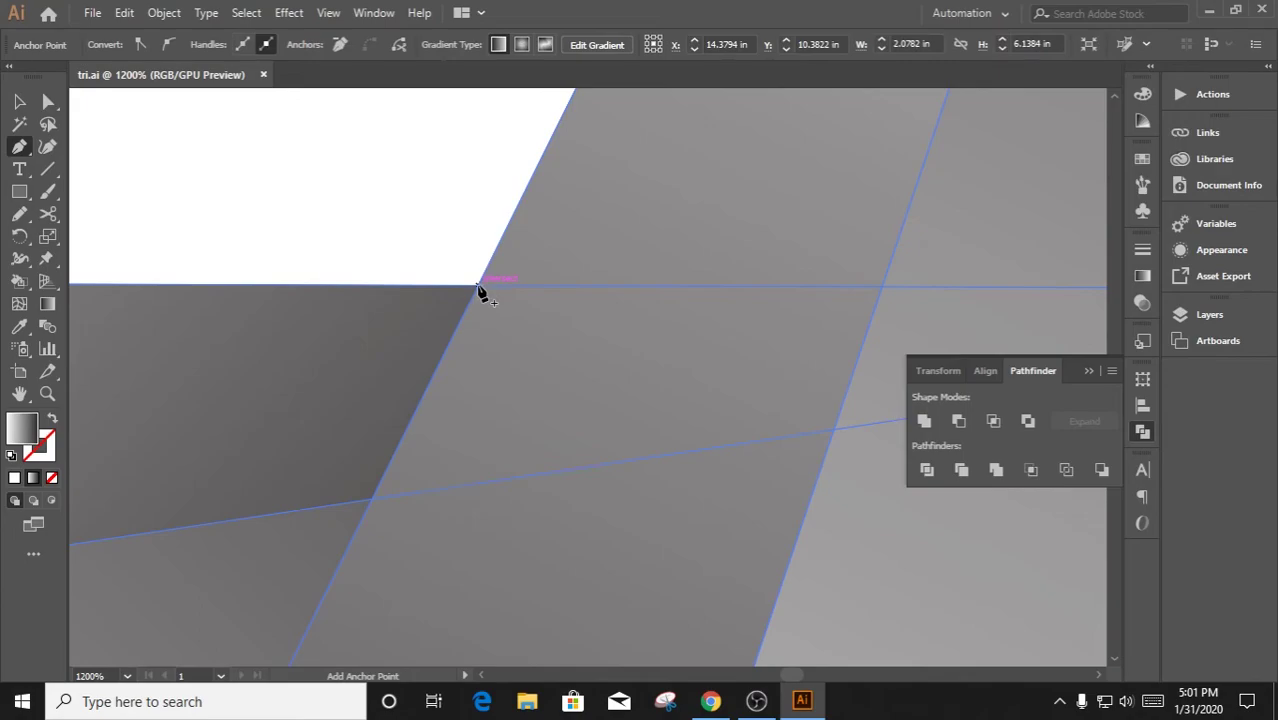
click(882, 290)
scroll(776, 411, down, 3)
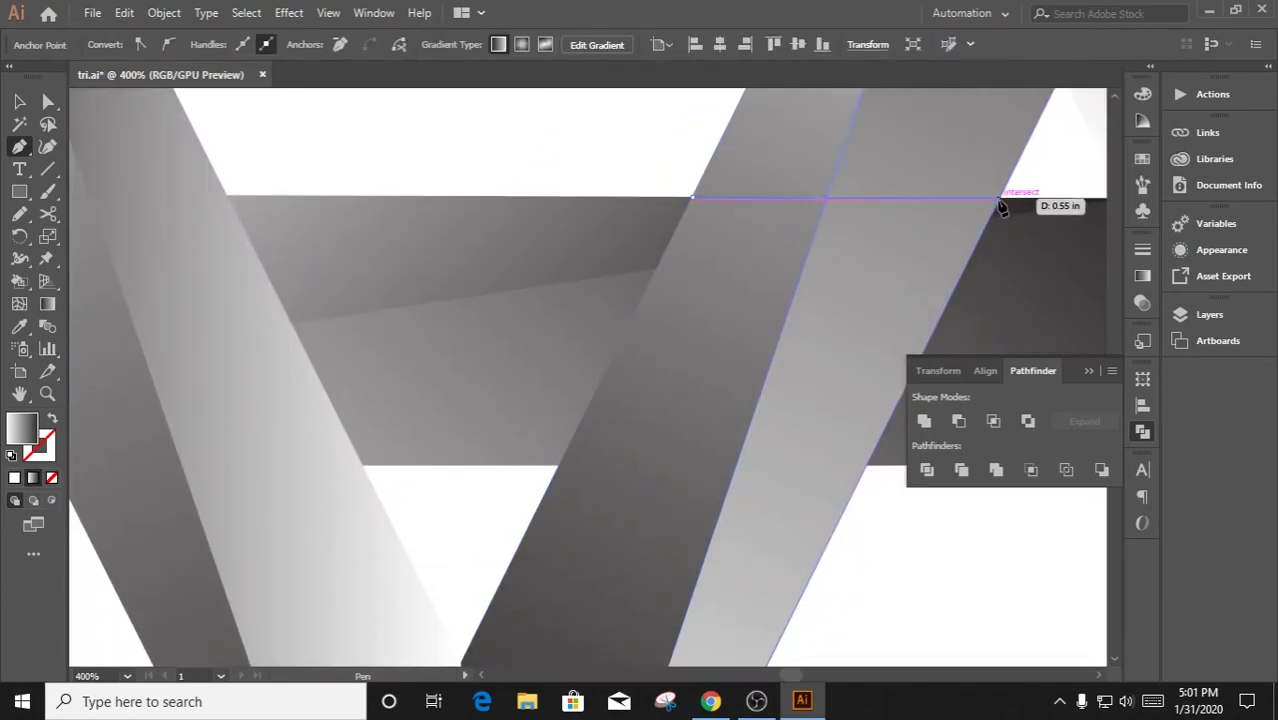
click(737, 465)
click(561, 476)
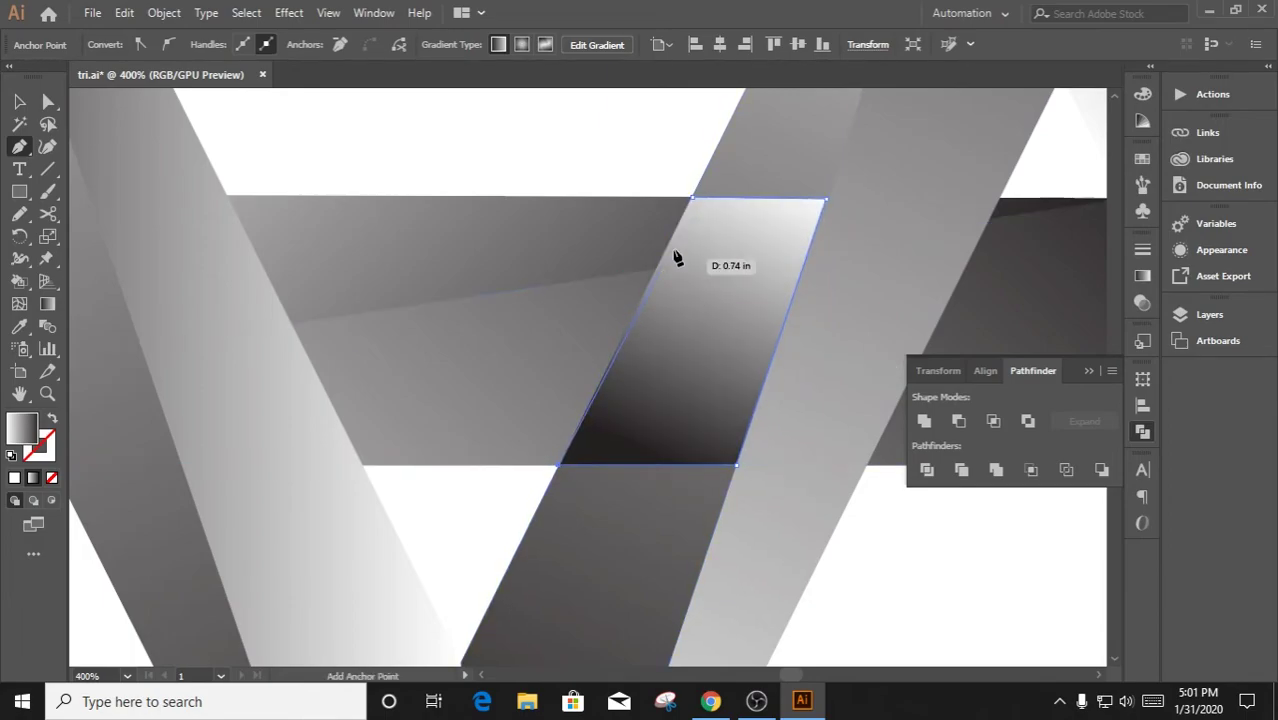
scroll(688, 250, down, 2)
Restack the new gradient piece relative to the diagonal bar, then deselect
key(v)
scroll(688, 276, up, 1)
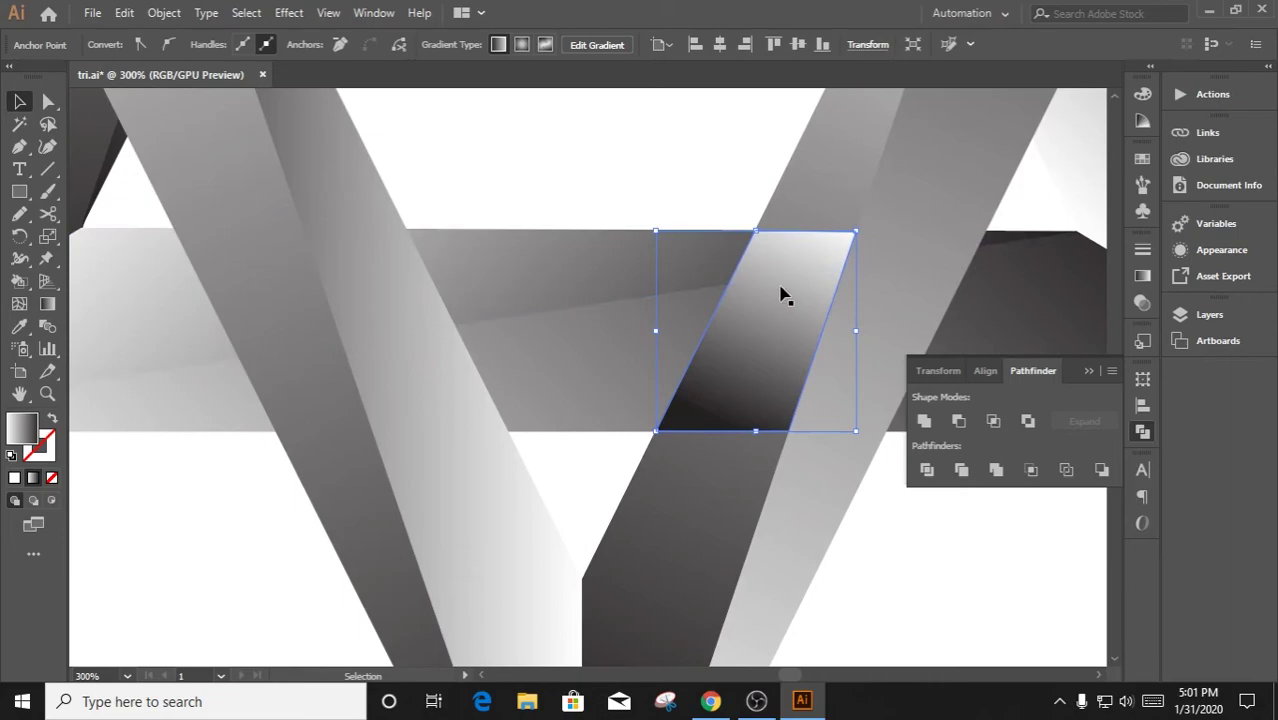
click(870, 330)
key(ctrl+shift+bracketright)
click(891, 528)
scroll(891, 528, right, 2)
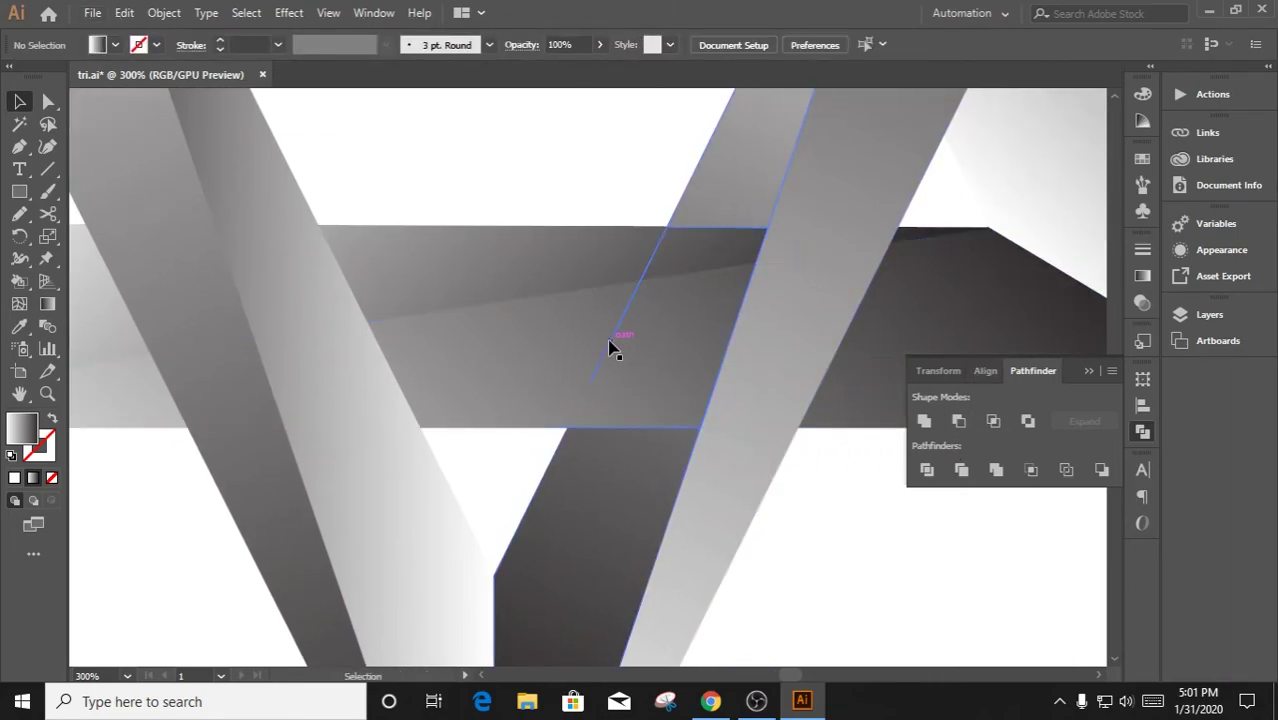
Remove an extra anchor from the traced parallelogram piece and clear the selection
click(611, 348)
click(19, 147)
click(589, 389)
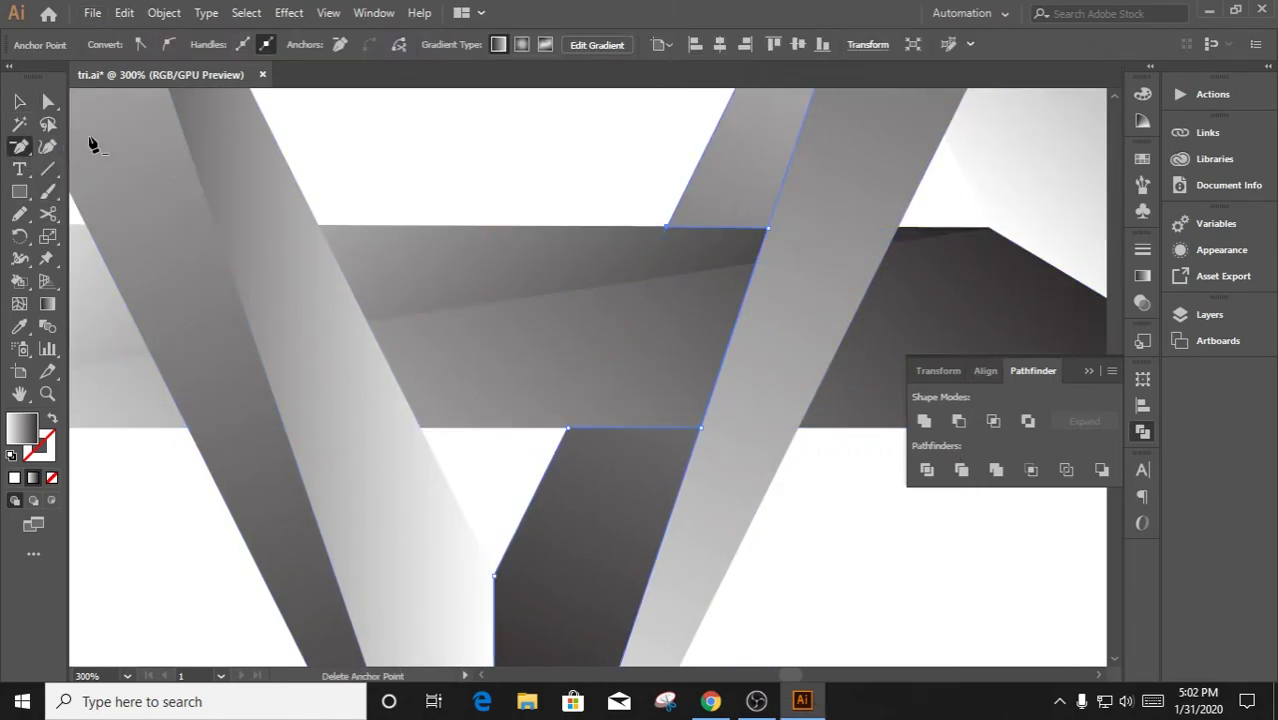
key(v)
key(ctrl+shift+a)
scroll(630, 236, up, 1)
Trace a four-corner gradient quadrilateral at the crossing and send it behind the bands
key(p)
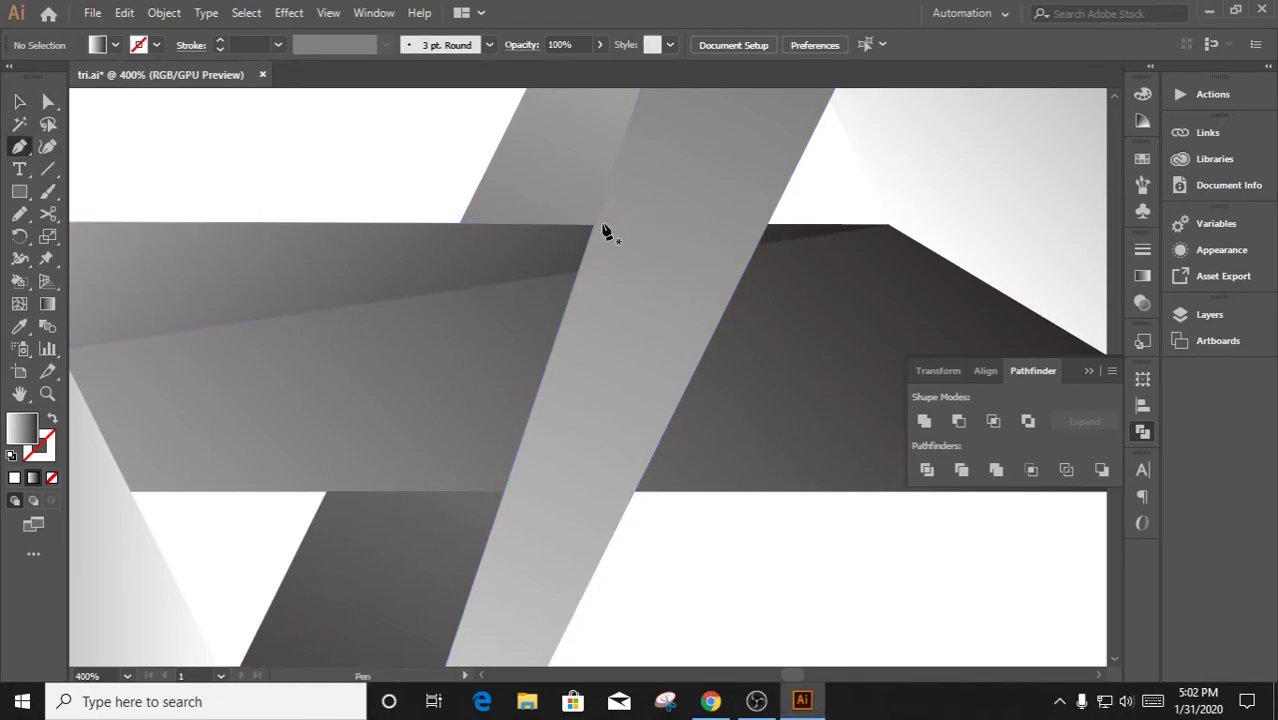
click(594, 225)
click(766, 226)
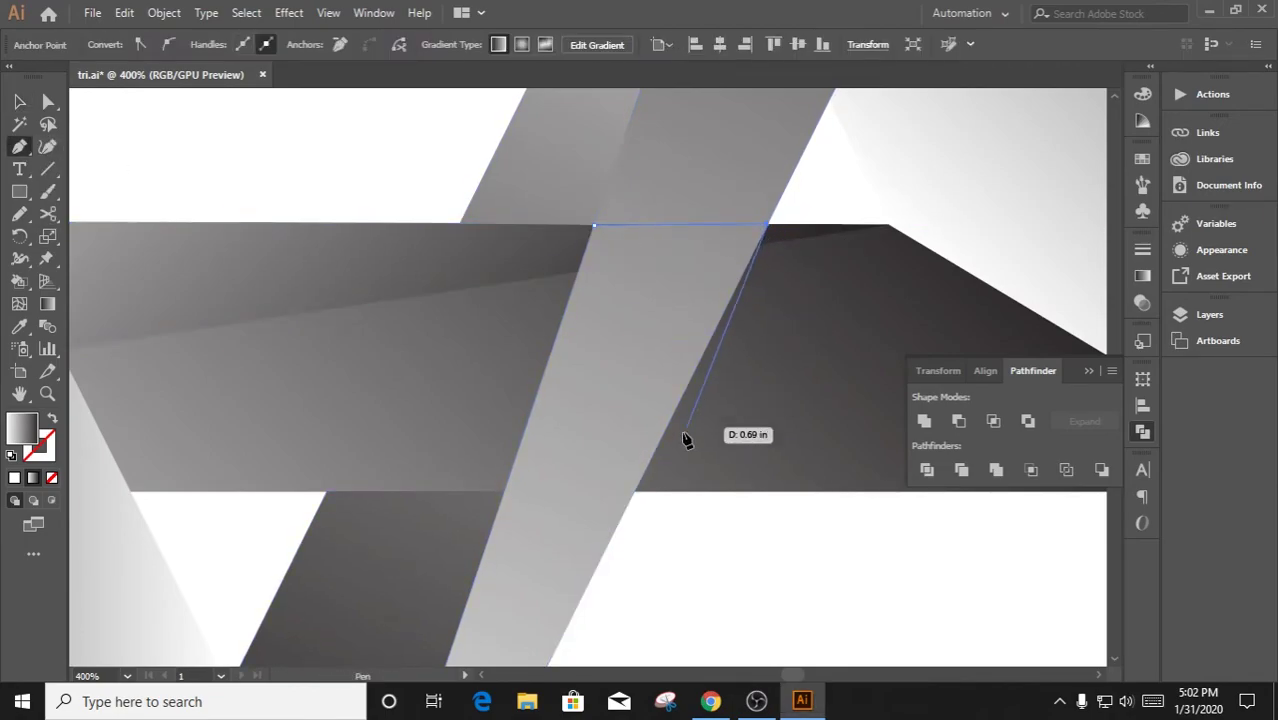
click(633, 488)
click(506, 488)
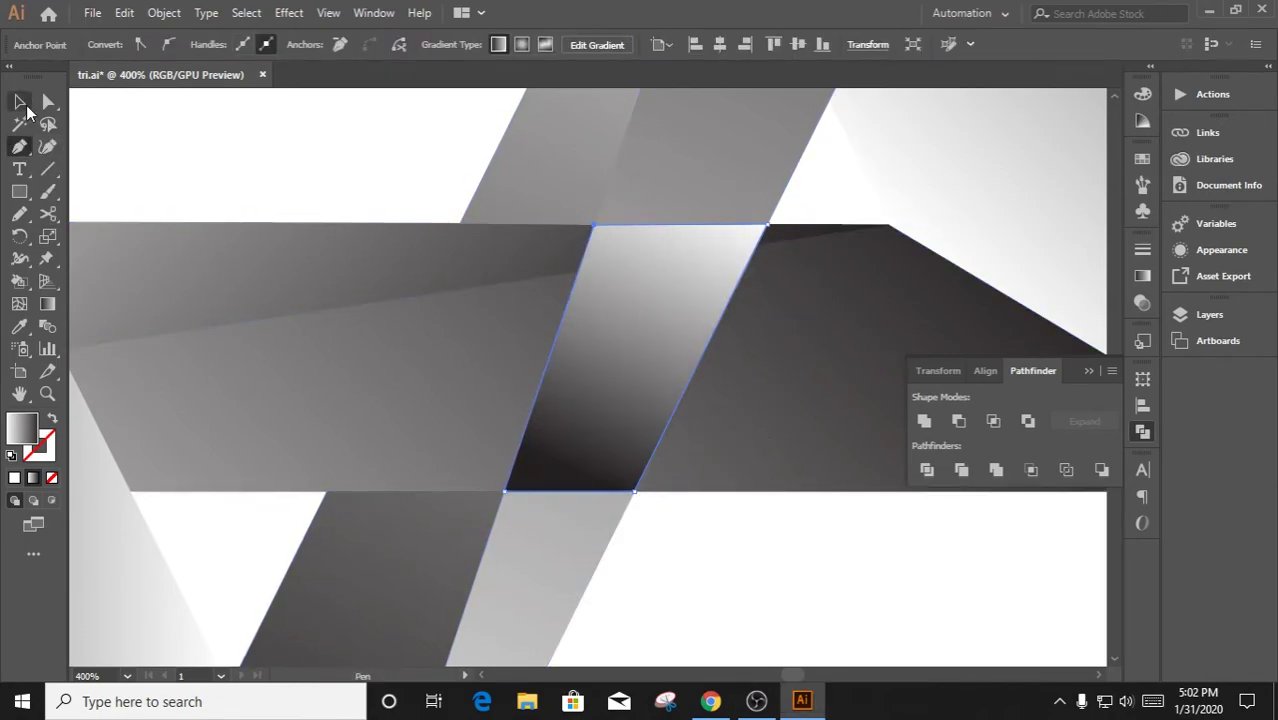
click(20, 101)
key(ctrl+shift+bracketleft)
click(768, 557)
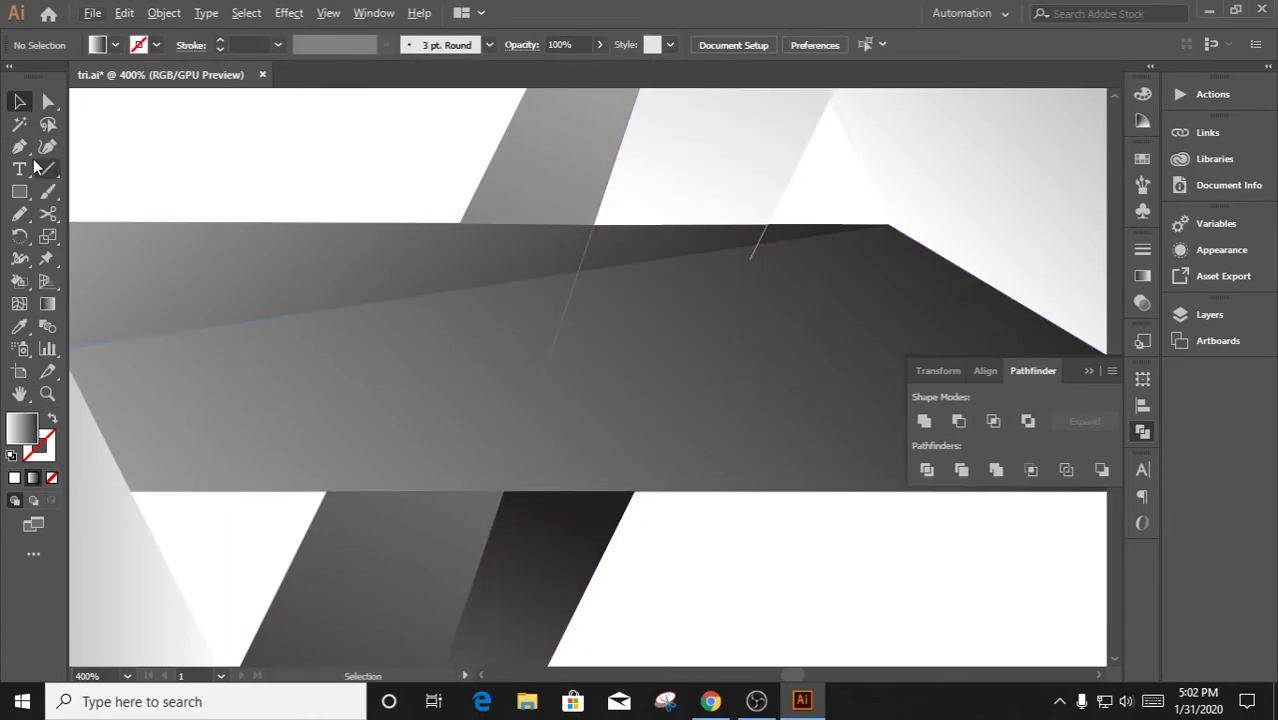
Try deleting an anchor from the light piece behind the dark band, dismissing the warning
click(19, 146)
ctrl+click(758, 270)
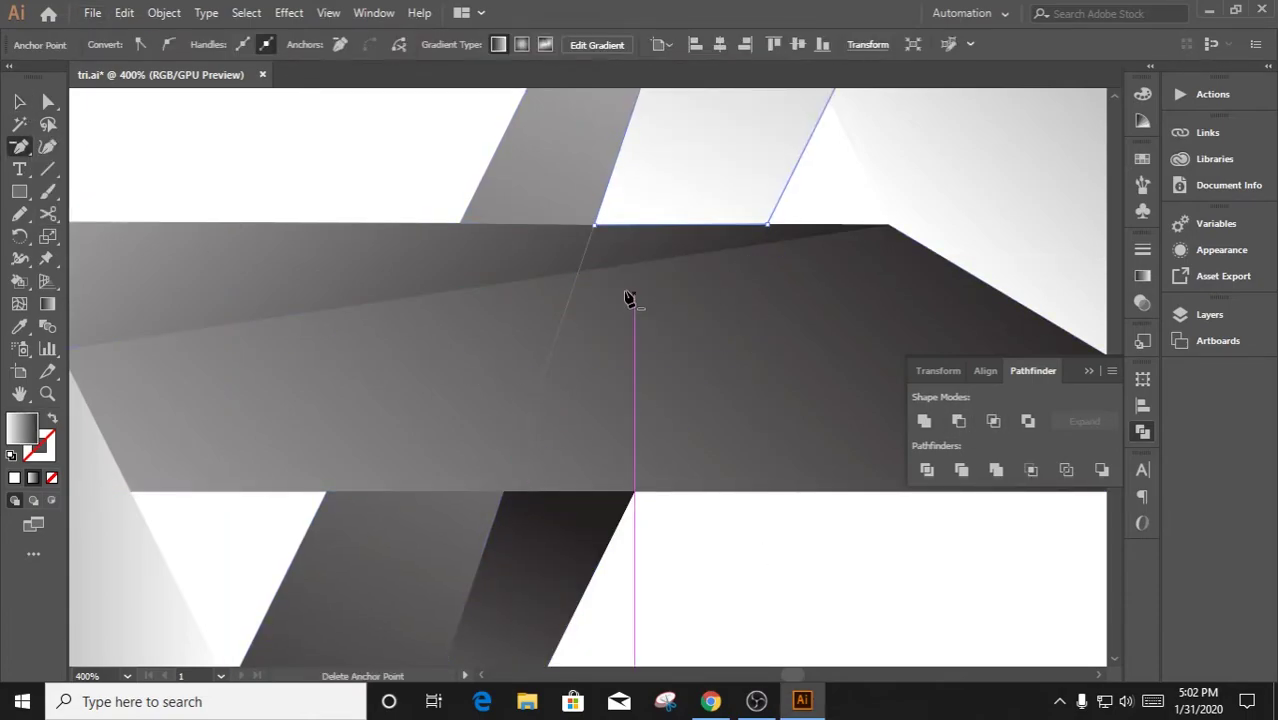
click(570, 301)
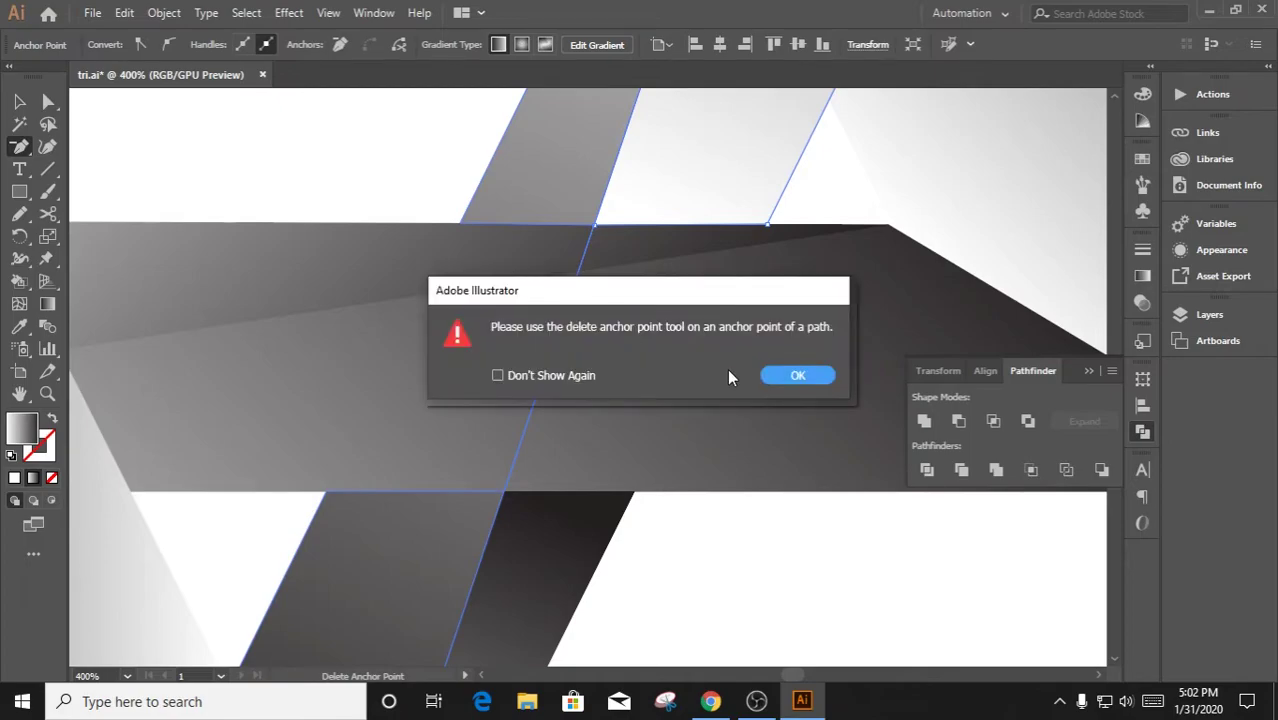
click(797, 375)
scroll(540, 440, down, 2)
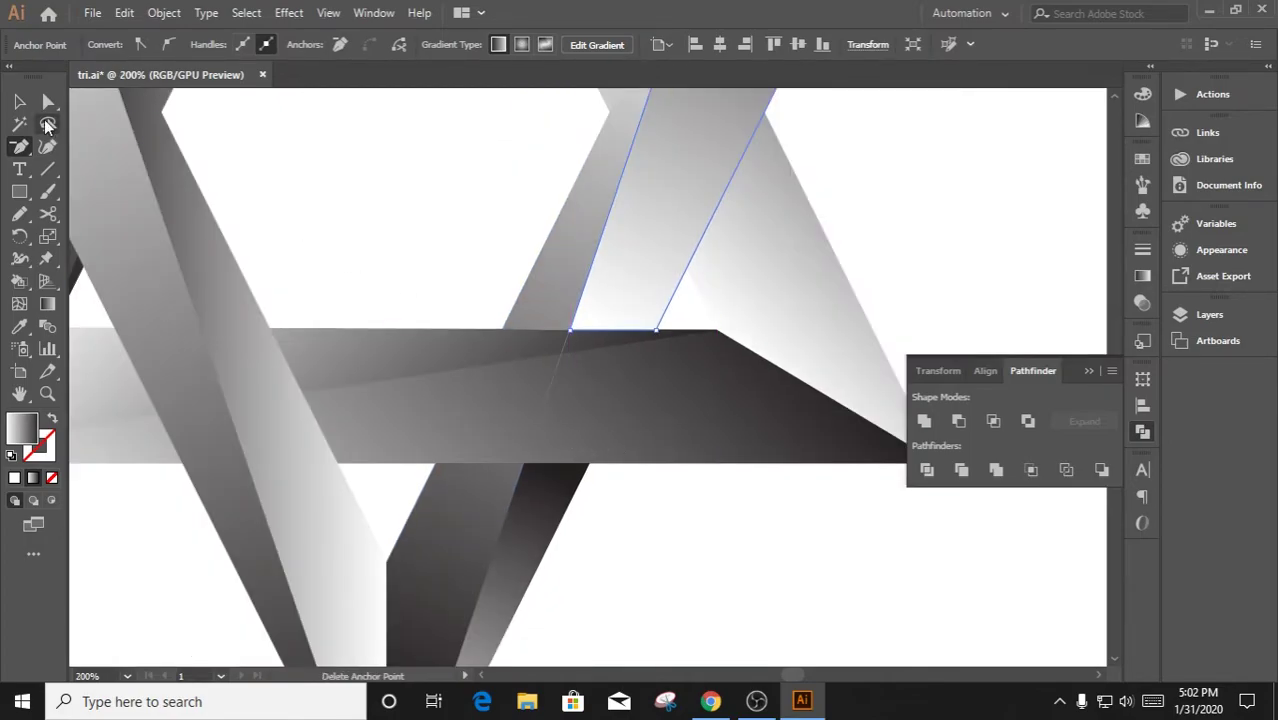
Inspect the pieces at the crossing and select the band whose outline needs fixing
key(v)
click(532, 448)
scroll(533, 450, up, 5)
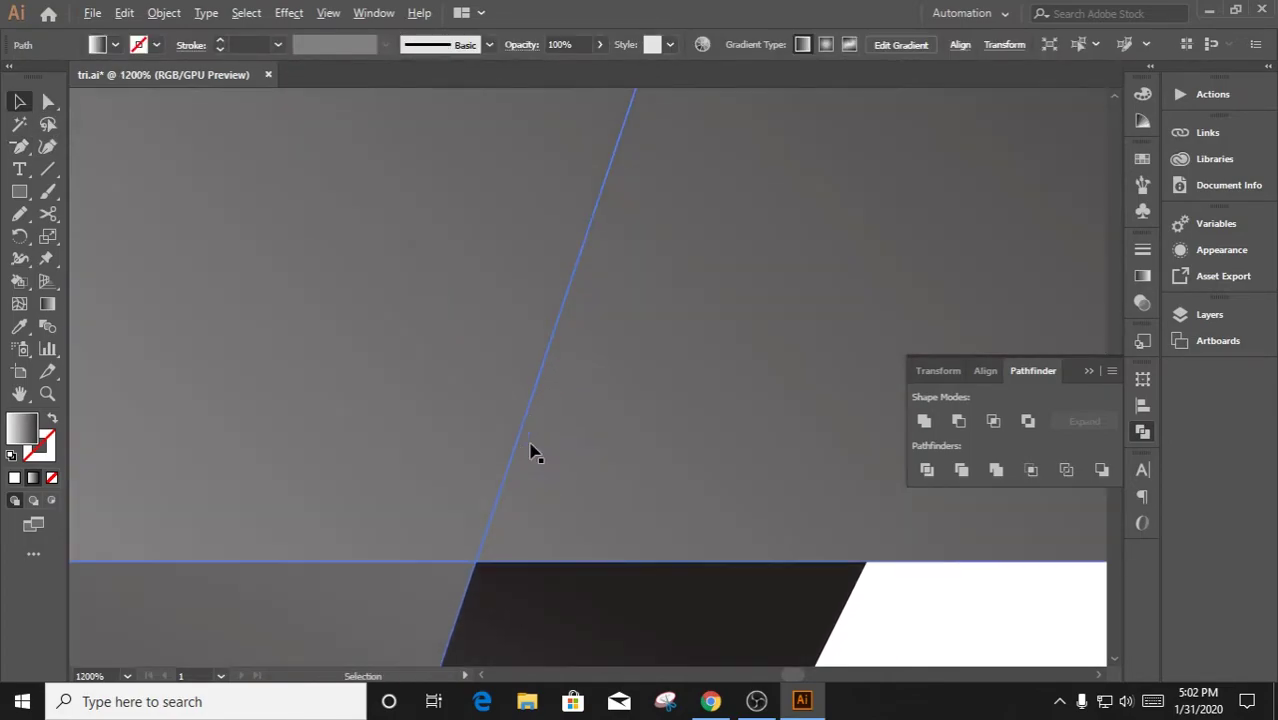
scroll(535, 453, up, 3)
click(420, 480)
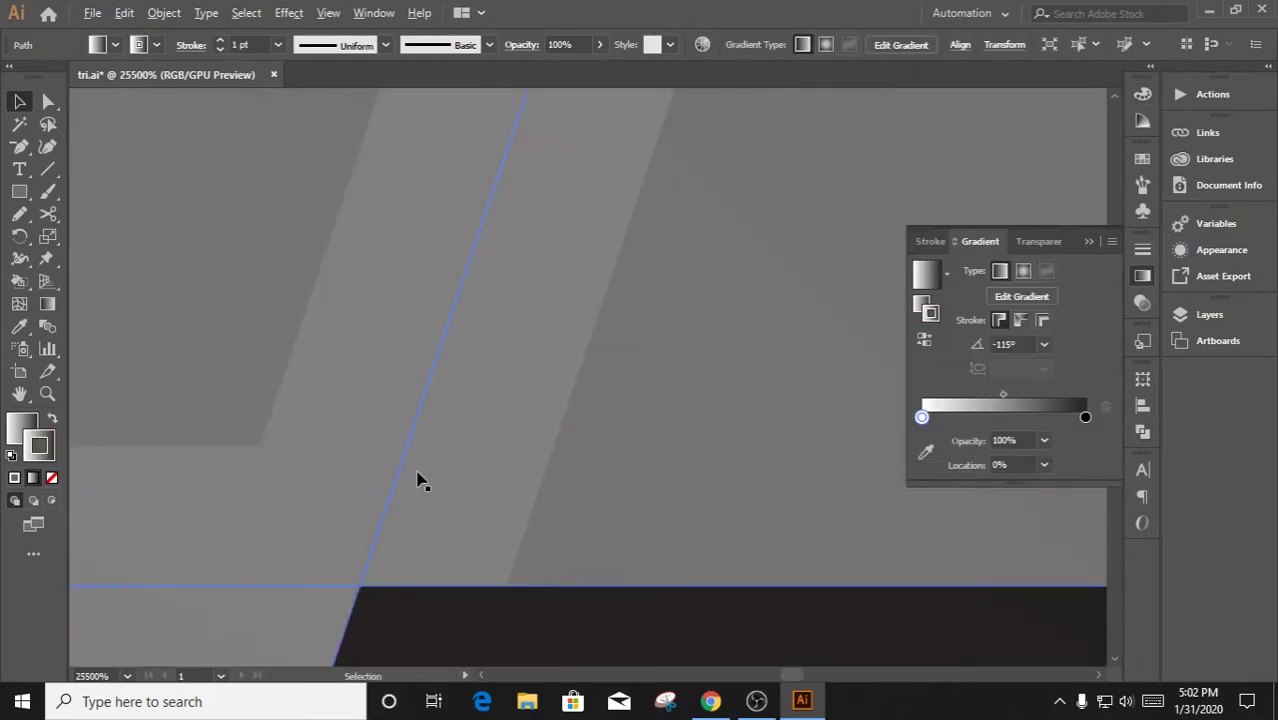
scroll(420, 480, down, 2)
click(434, 465)
scroll(379, 368, down, 2)
scroll(416, 320, down, 3)
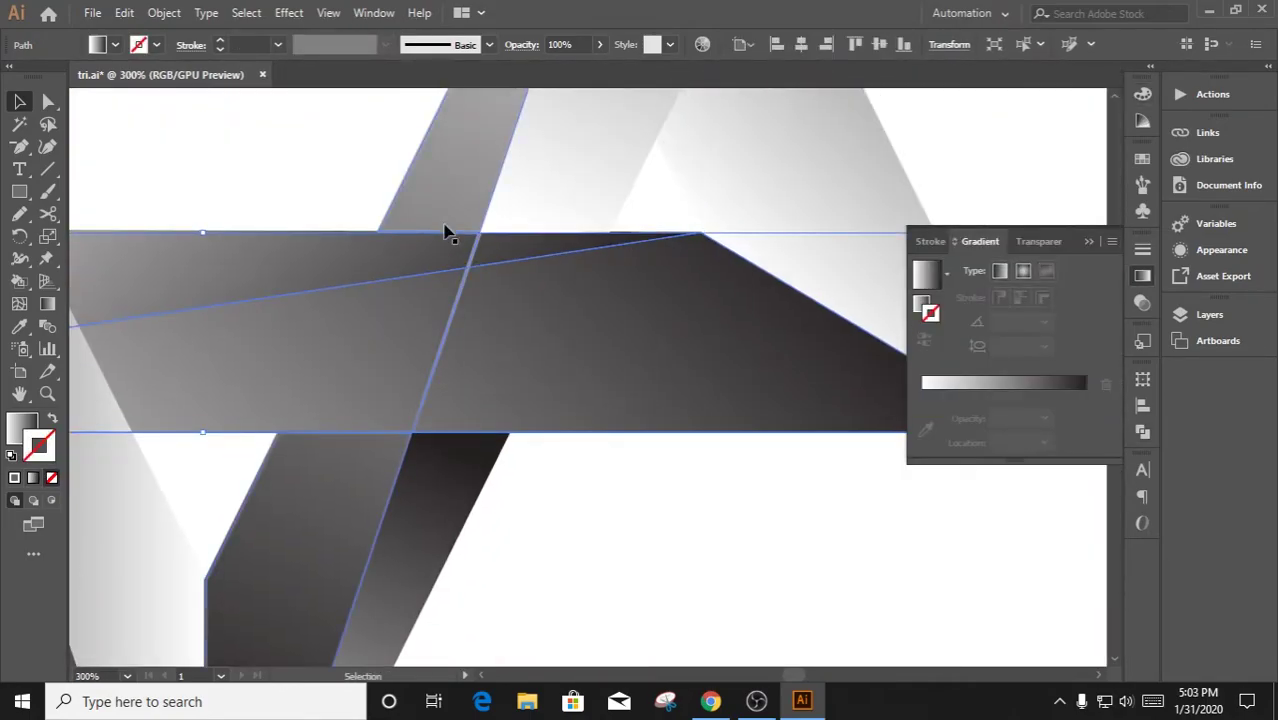
click(417, 347)
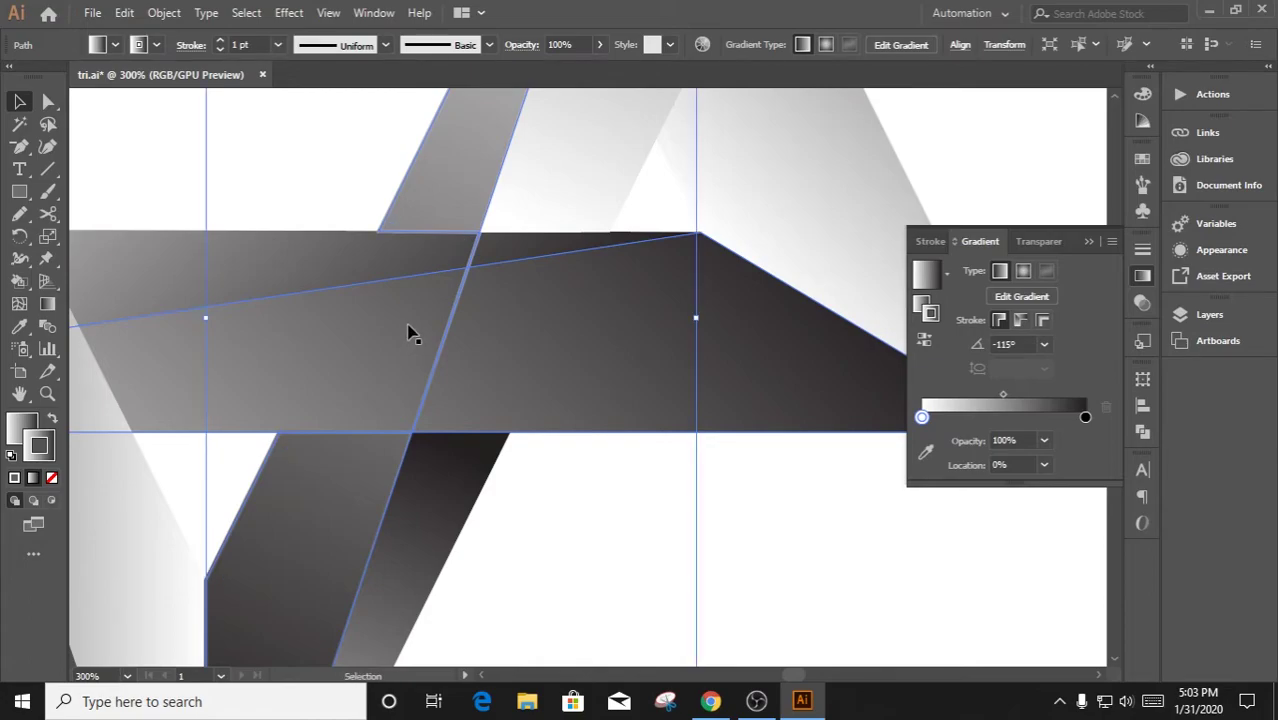
Delete the two crossing anchors so the light diagonal band becomes one straight piece
key(p)
click(481, 233)
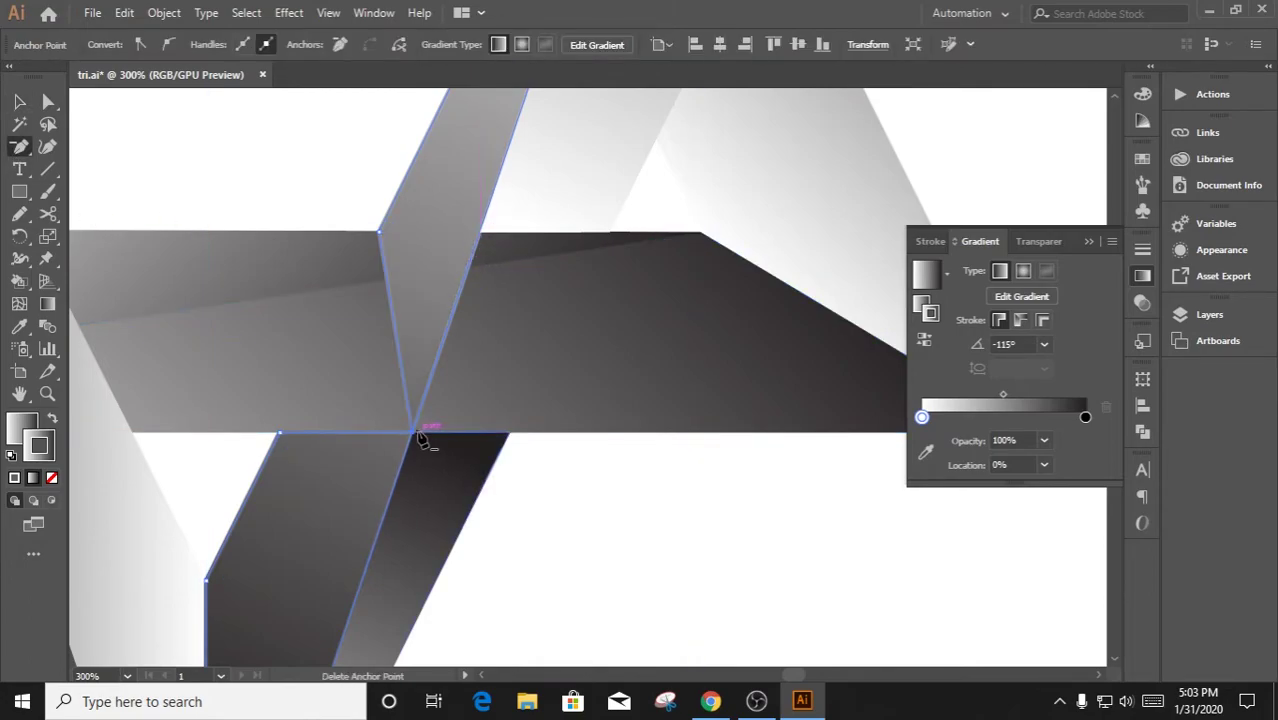
click(411, 432)
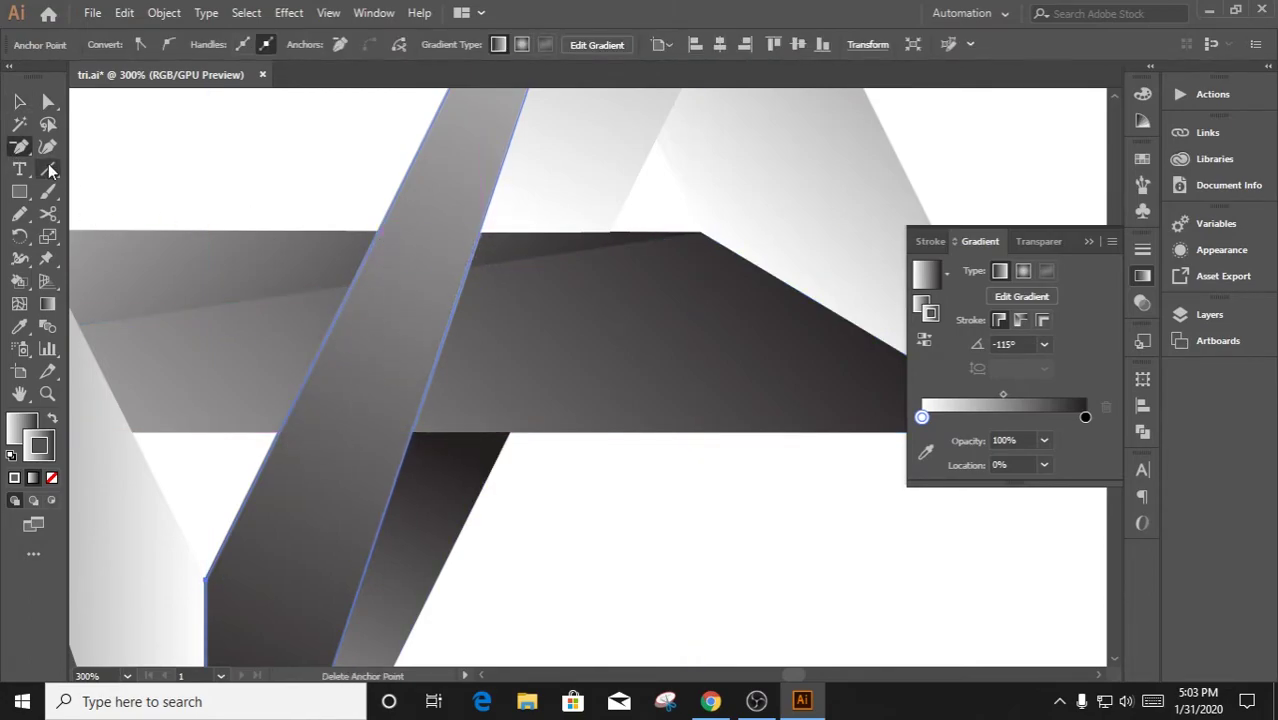
key(v)
Pen-trace a four-corner patch over the diagonal band's crossing with the horizontal band
click(22, 148)
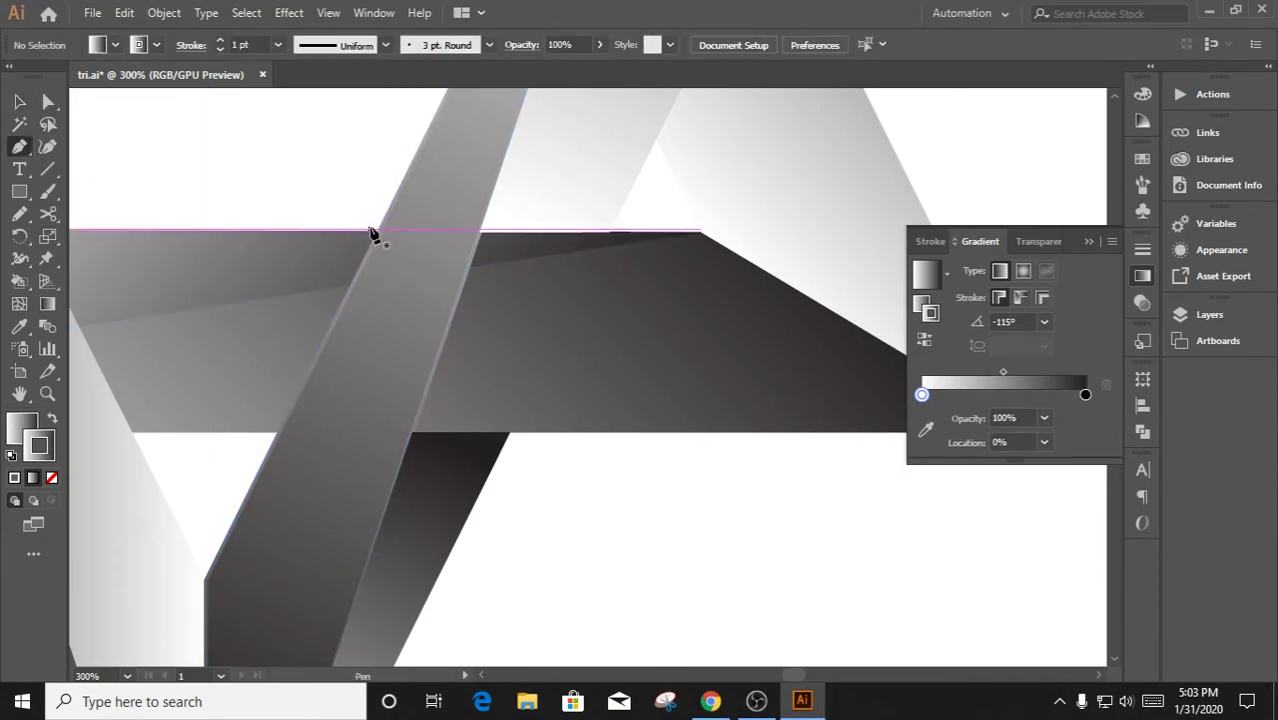
scroll(390, 222, up, 4)
scroll(392, 210, up, 1)
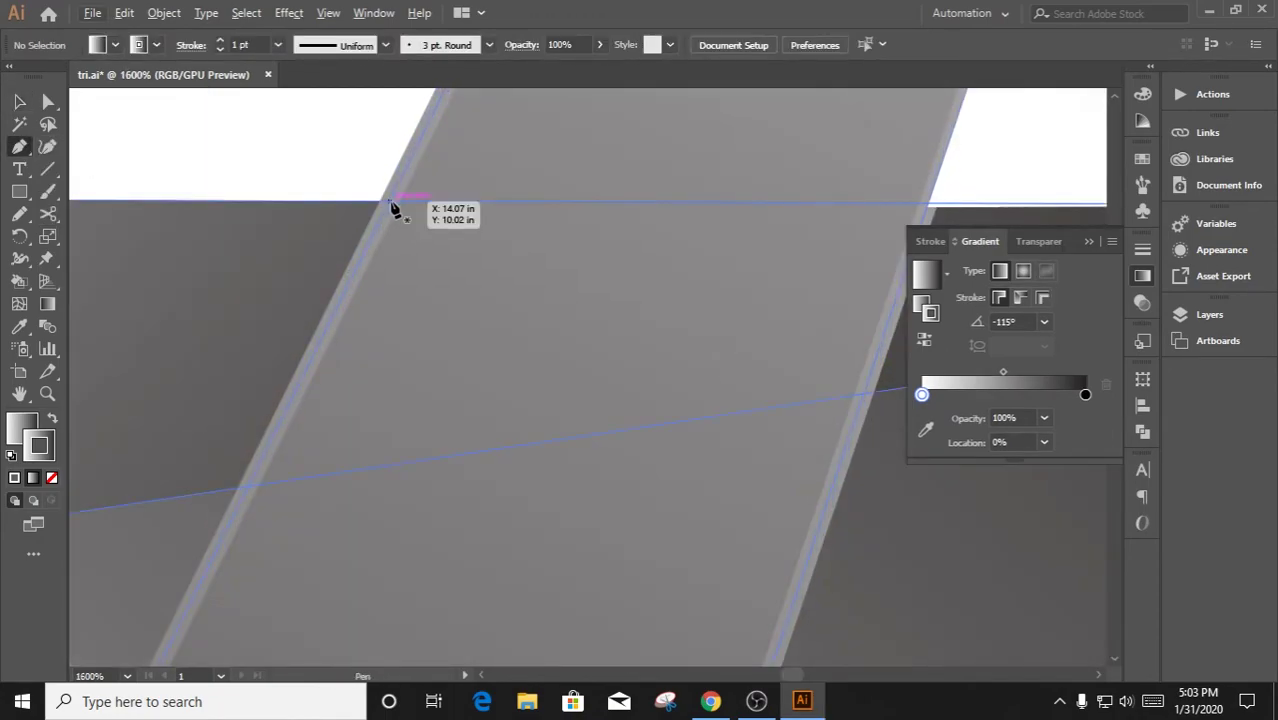
click(392, 208)
click(922, 206)
scroll(776, 277, down, 1)
scroll(752, 402, down, 1)
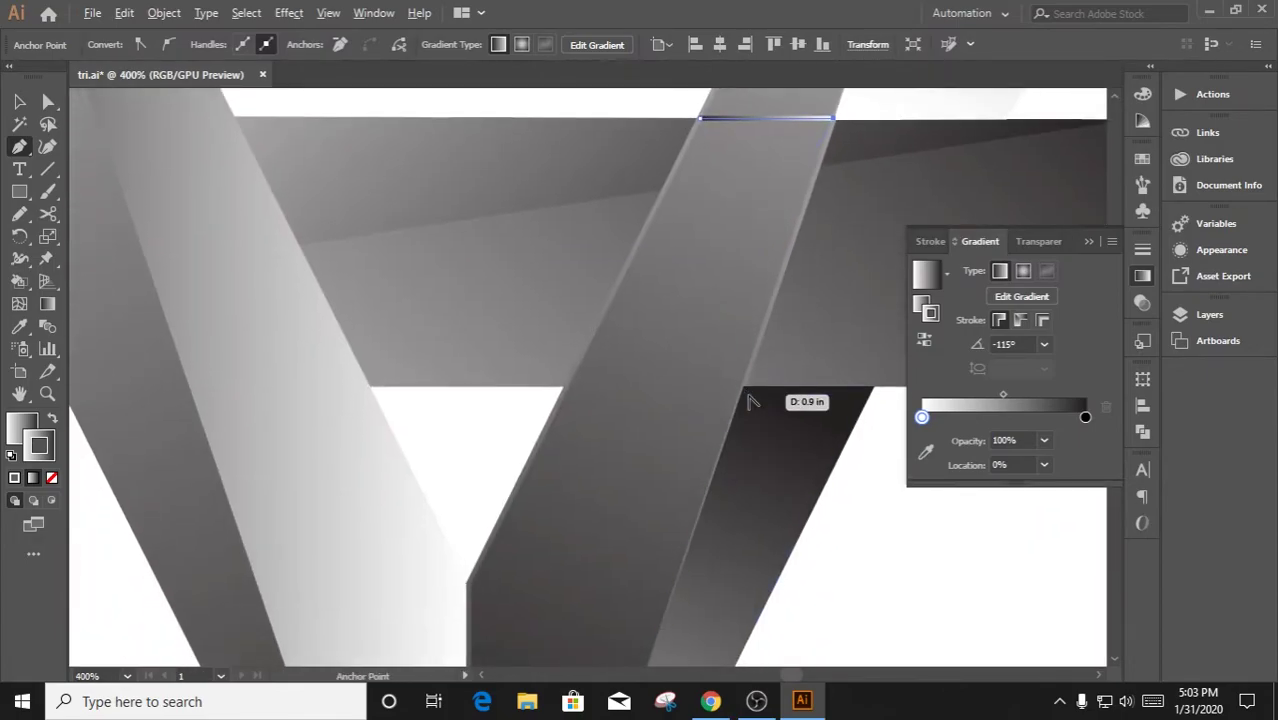
scroll(752, 402, up, 3)
click(733, 371)
click(205, 378)
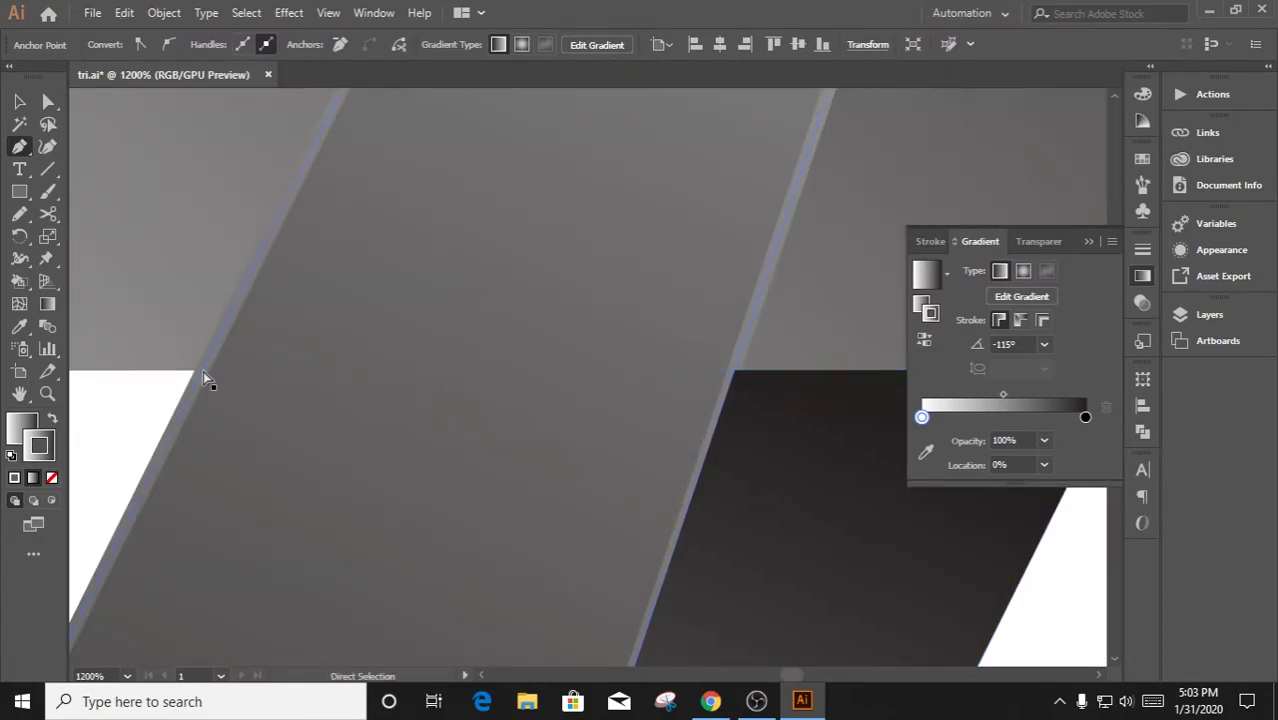
click(733, 371)
click(203, 372)
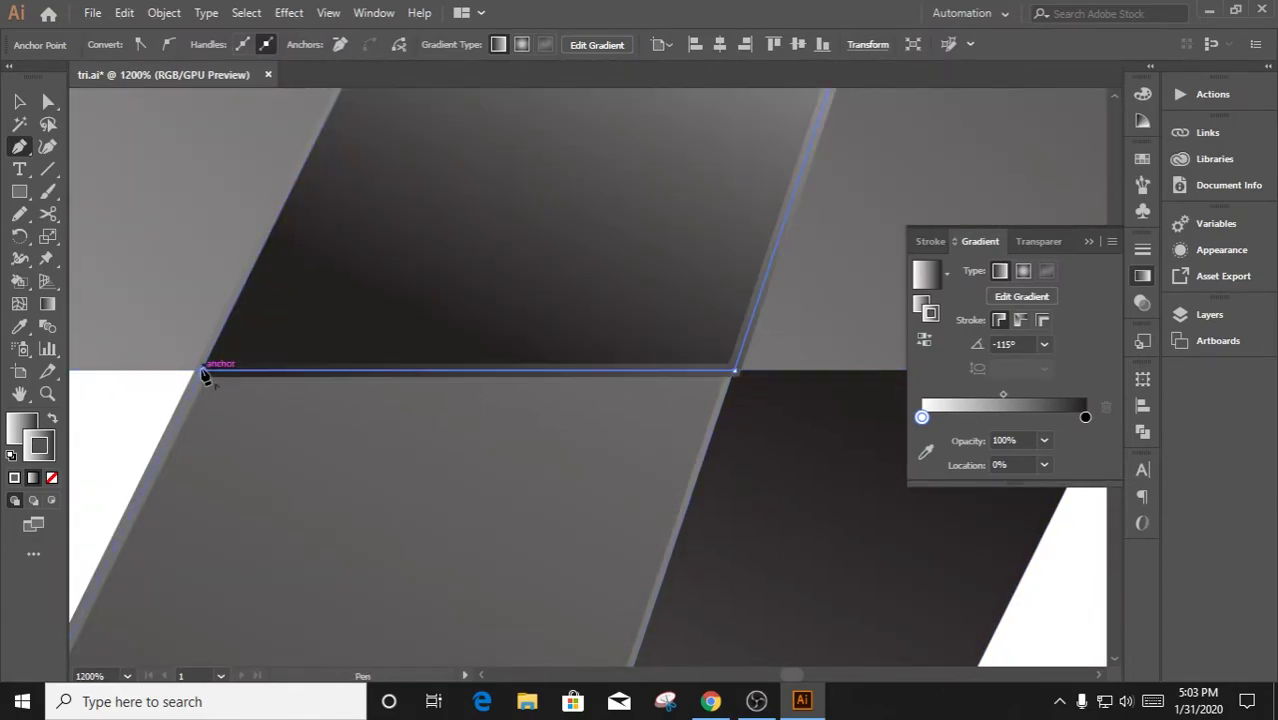
Select the long light diagonal band
scroll(203, 372, down, 3)
scroll(357, 399, up, 8)
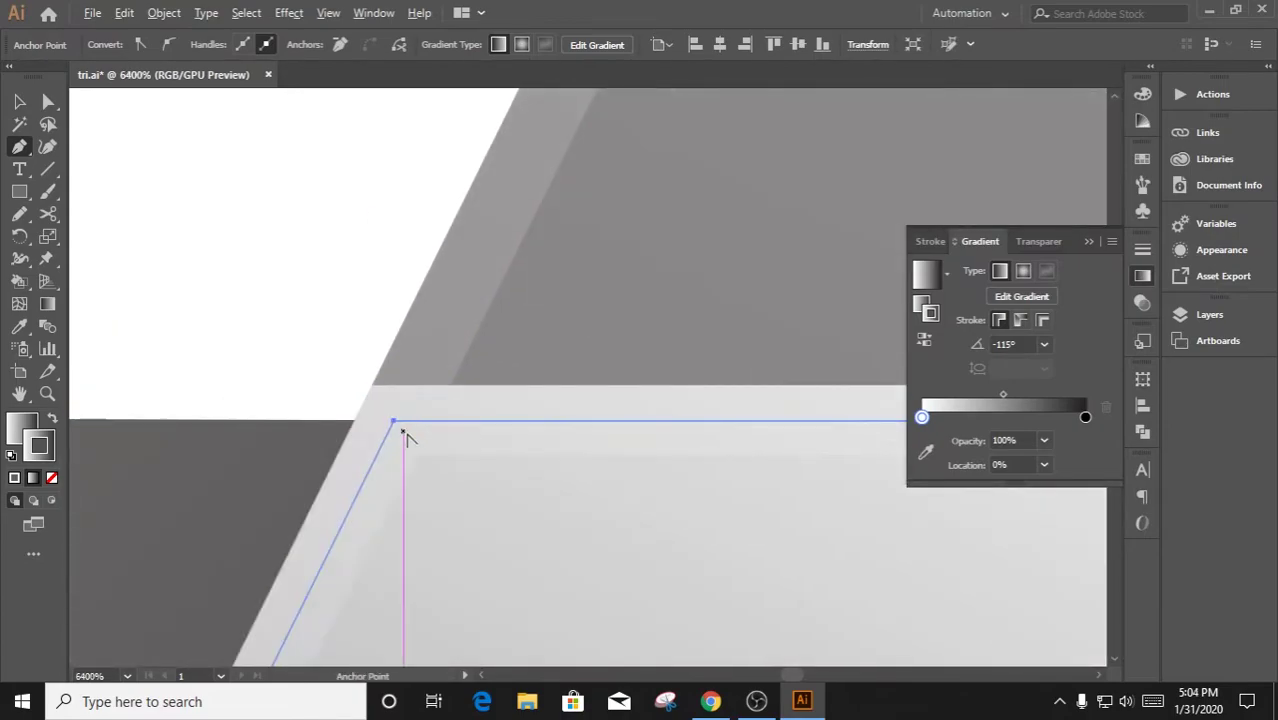
scroll(404, 437, down, 10)
click(530, 280)
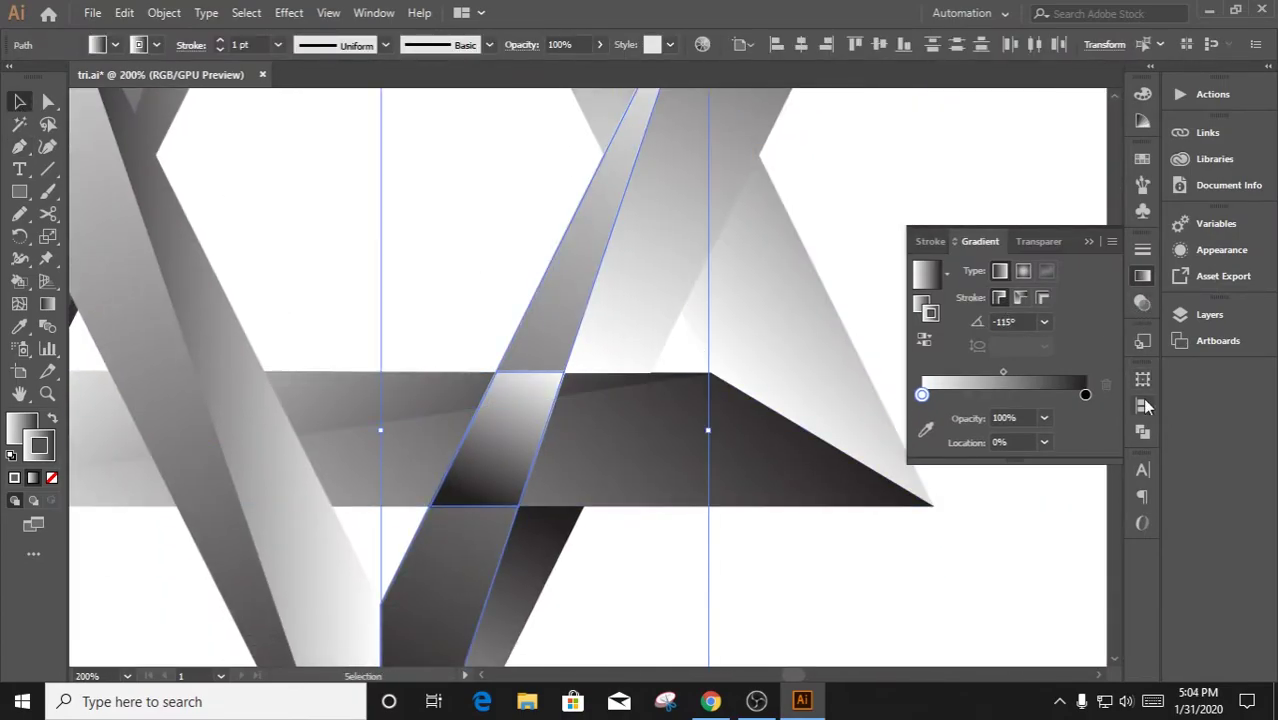
Remove the stroke from the horizontal and left diagonal bands
click(1143, 432)
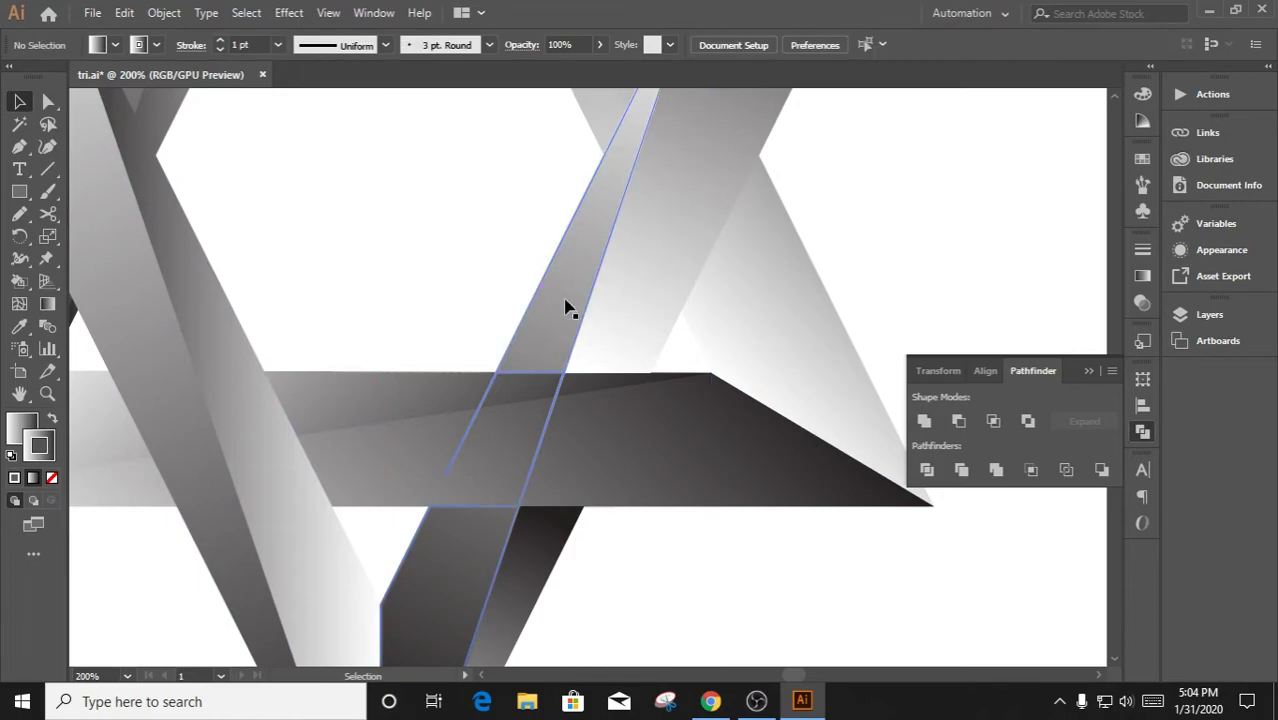
shift+click(403, 378)
shift+click(190, 278)
click(52, 478)
key(ctrl+shift+a)
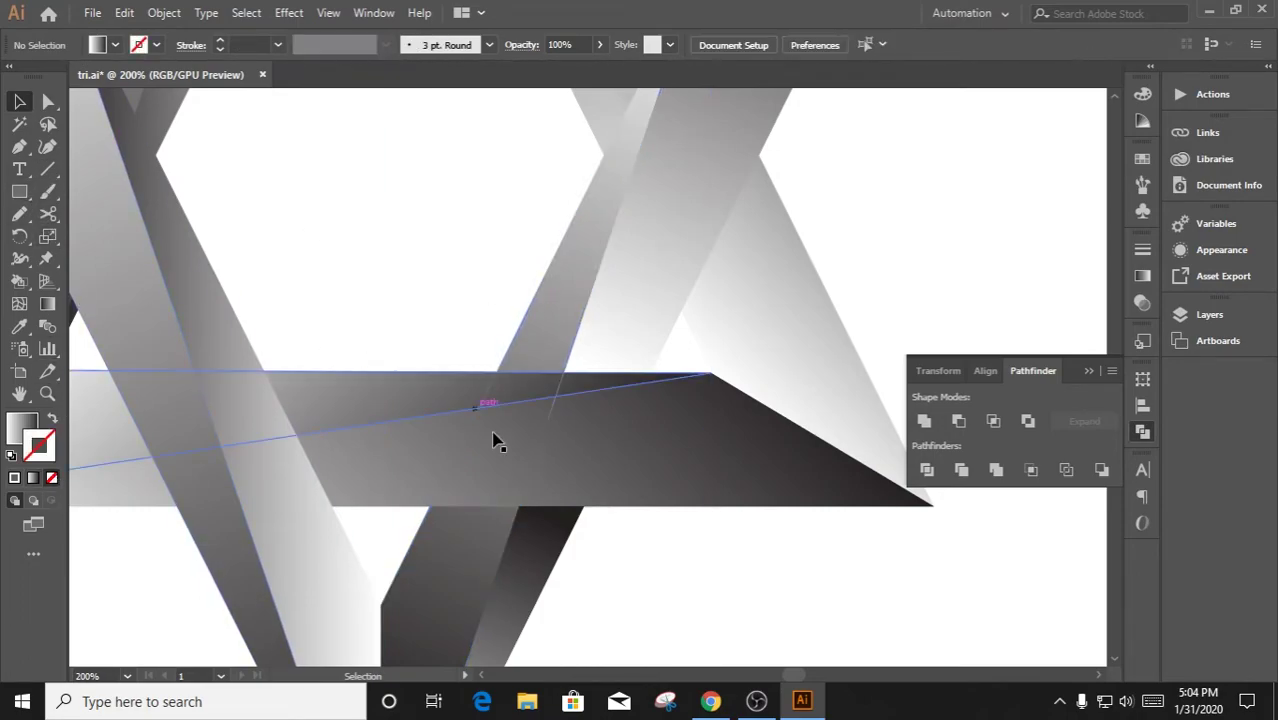
Attempt to delete the diagonal path's corner anchor and dismiss the warning
scroll(556, 408, up, 3)
scroll(545, 378, up, 3)
scroll(545, 378, down, 1)
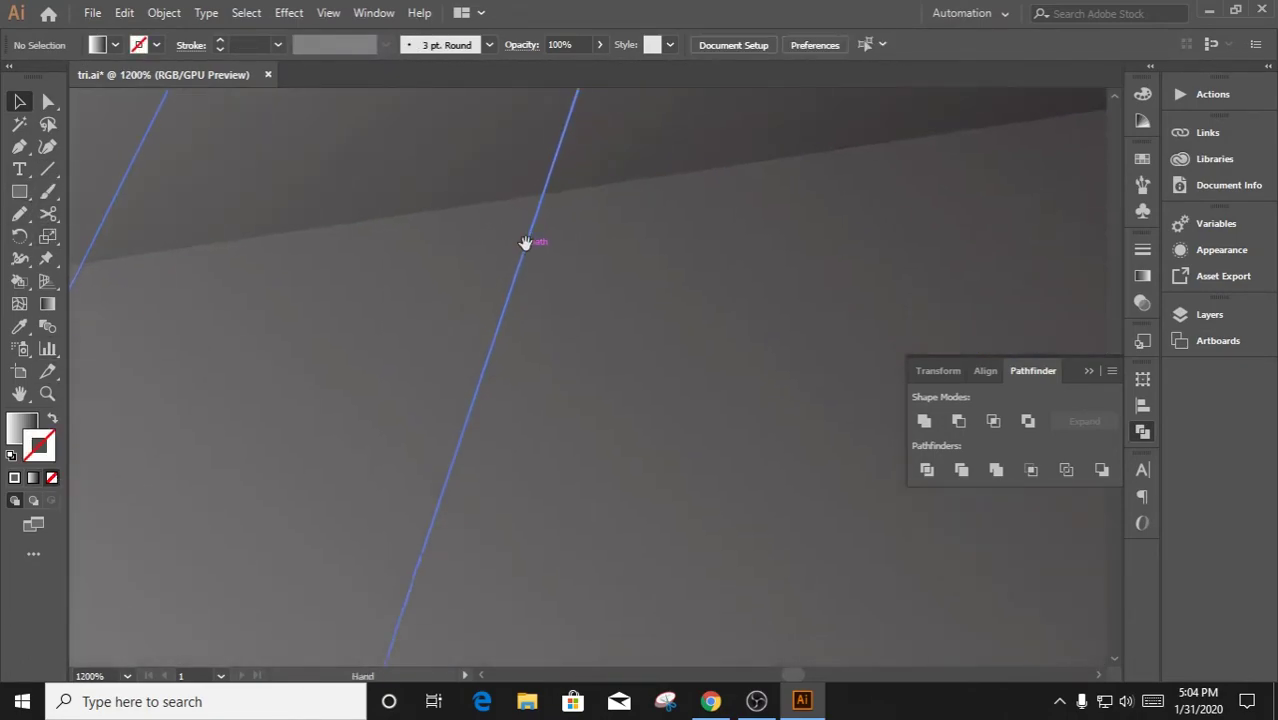
scroll(430, 478, up, 5)
click(430, 488)
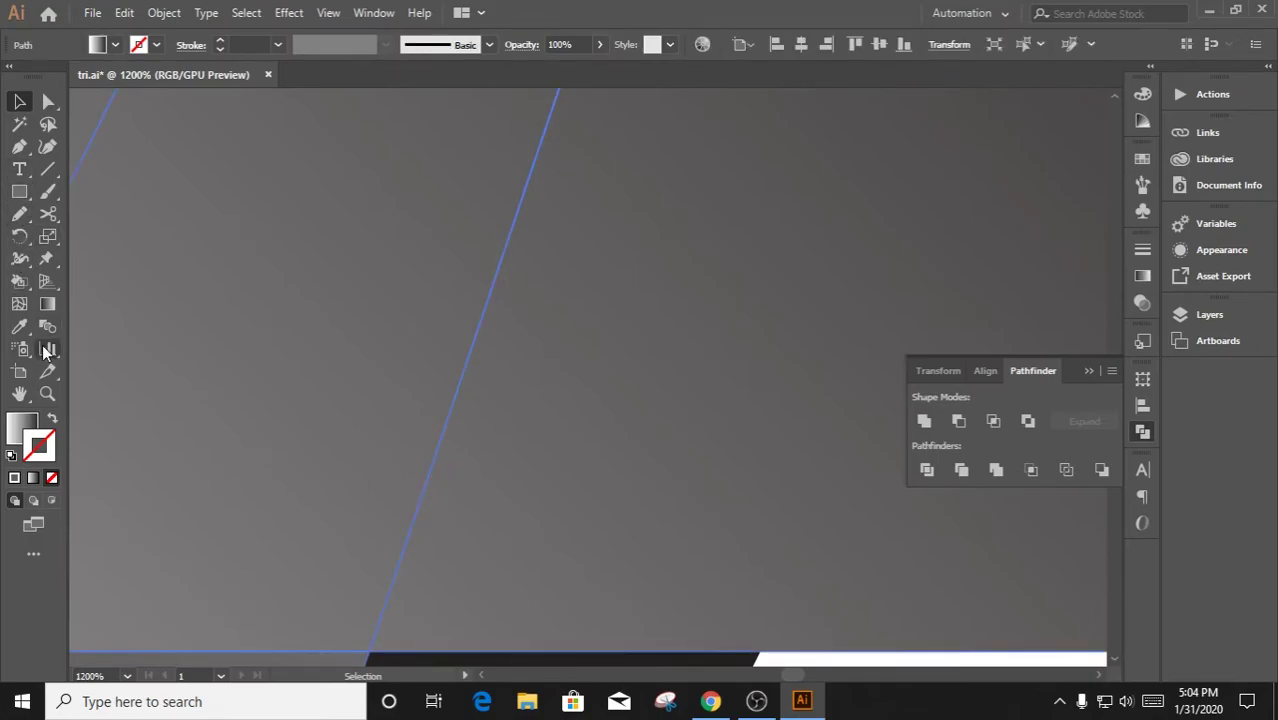
drag(15, 152, 100, 192)
scroll(365, 430, up, 3)
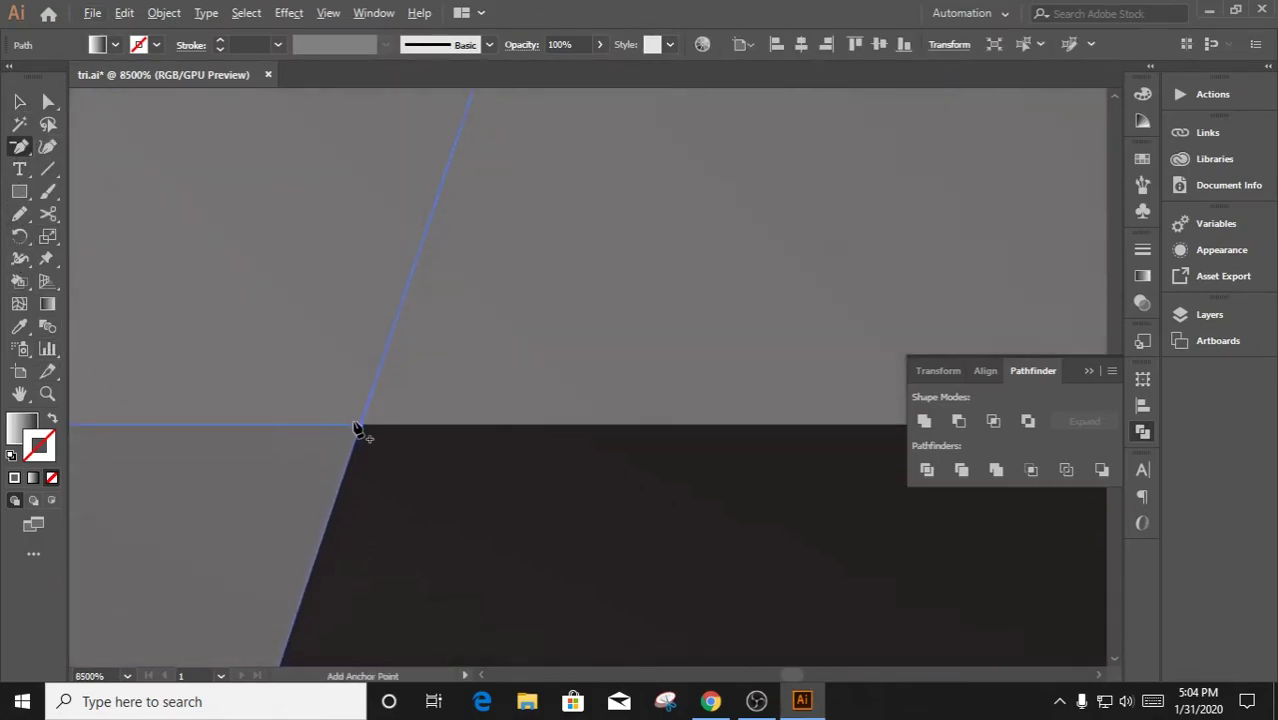
scroll(385, 305, up, 3)
scroll(320, 290, up, 3)
scroll(390, 325, up, 2)
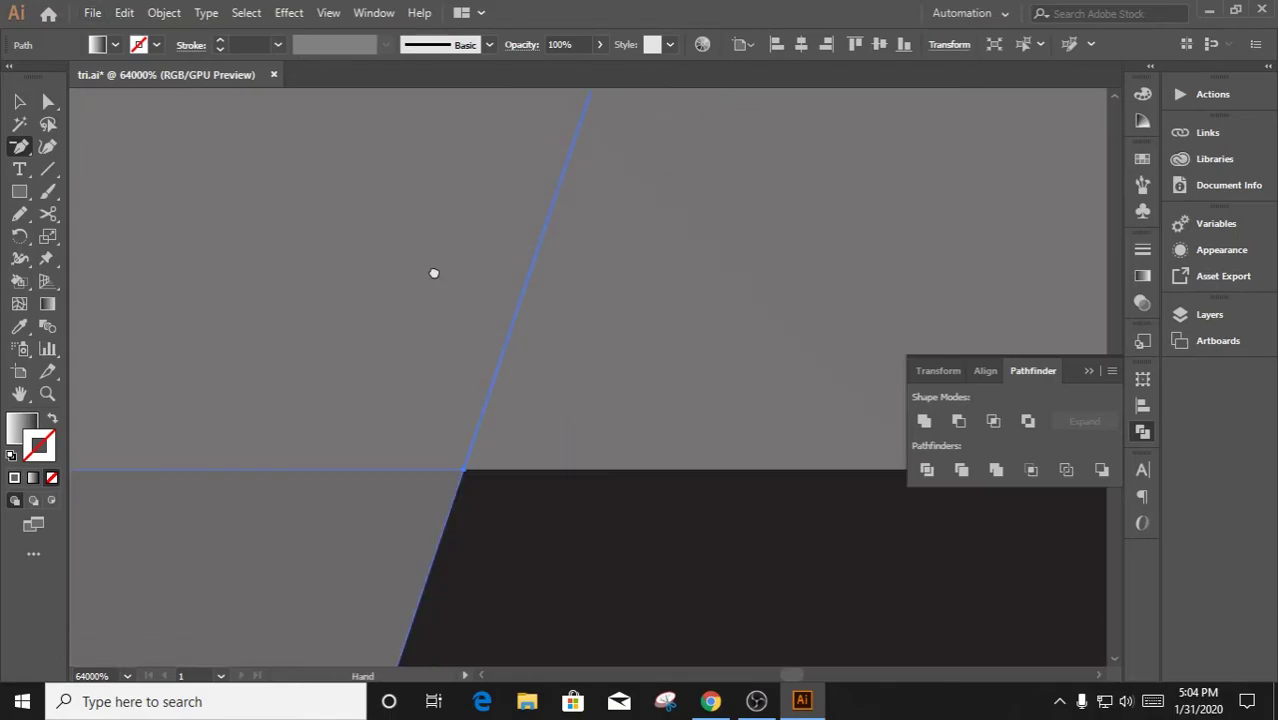
drag(519, 342, 188, 143)
click(188, 140)
key(Return)
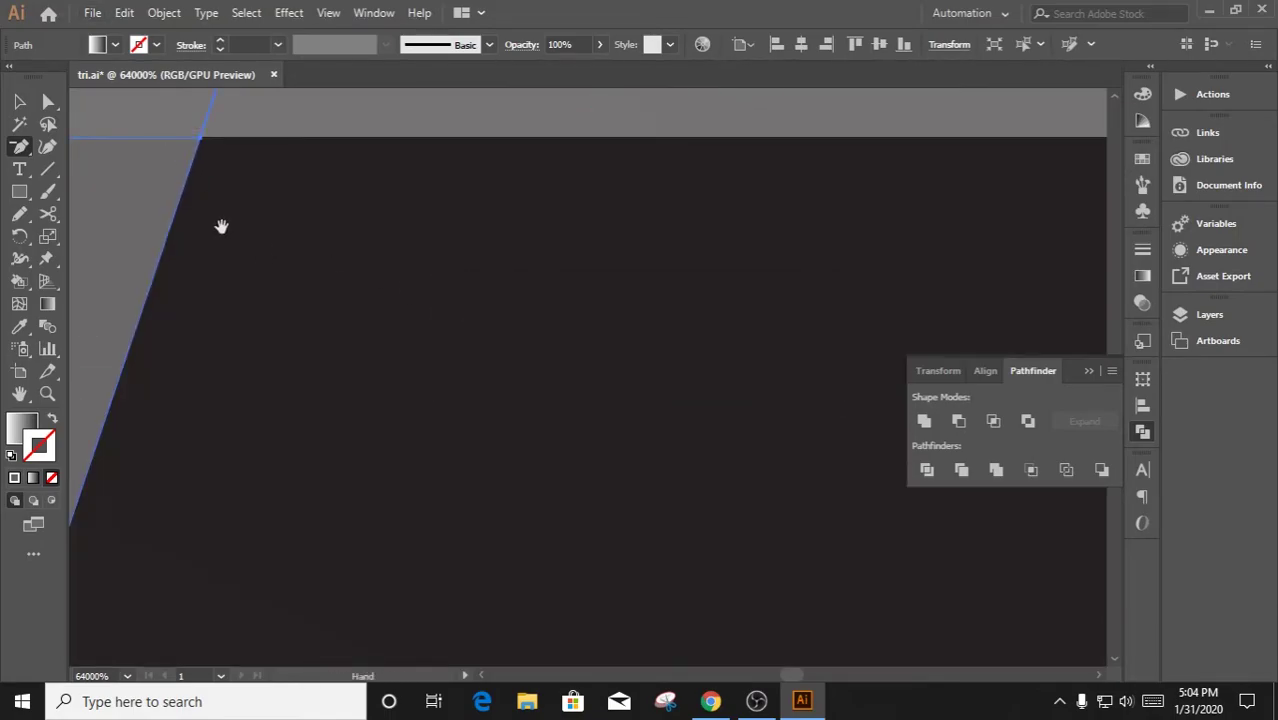
Delete the anchor at the diagonal path's corner
scroll(331, 313, down, 1)
scroll(339, 325, up, 1)
scroll(467, 330, up, 1)
scroll(570, 383, up, 1)
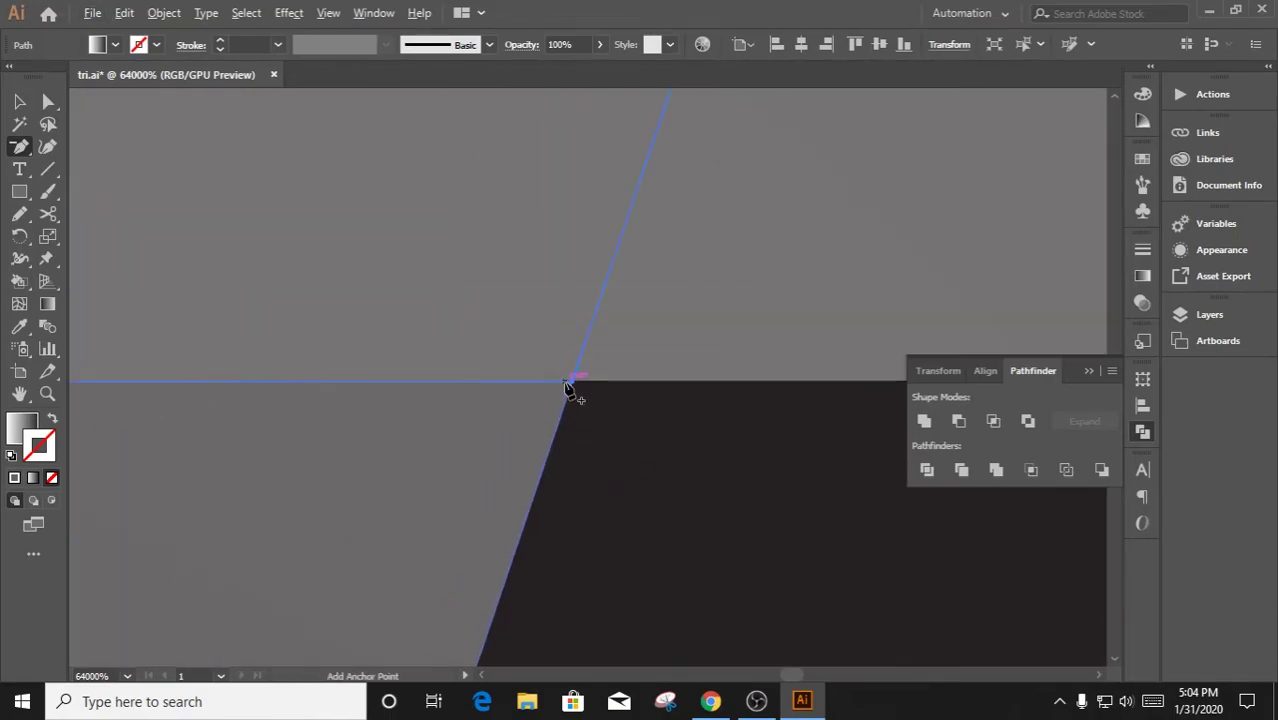
scroll(354, 300, down, 1)
scroll(488, 370, up, 1)
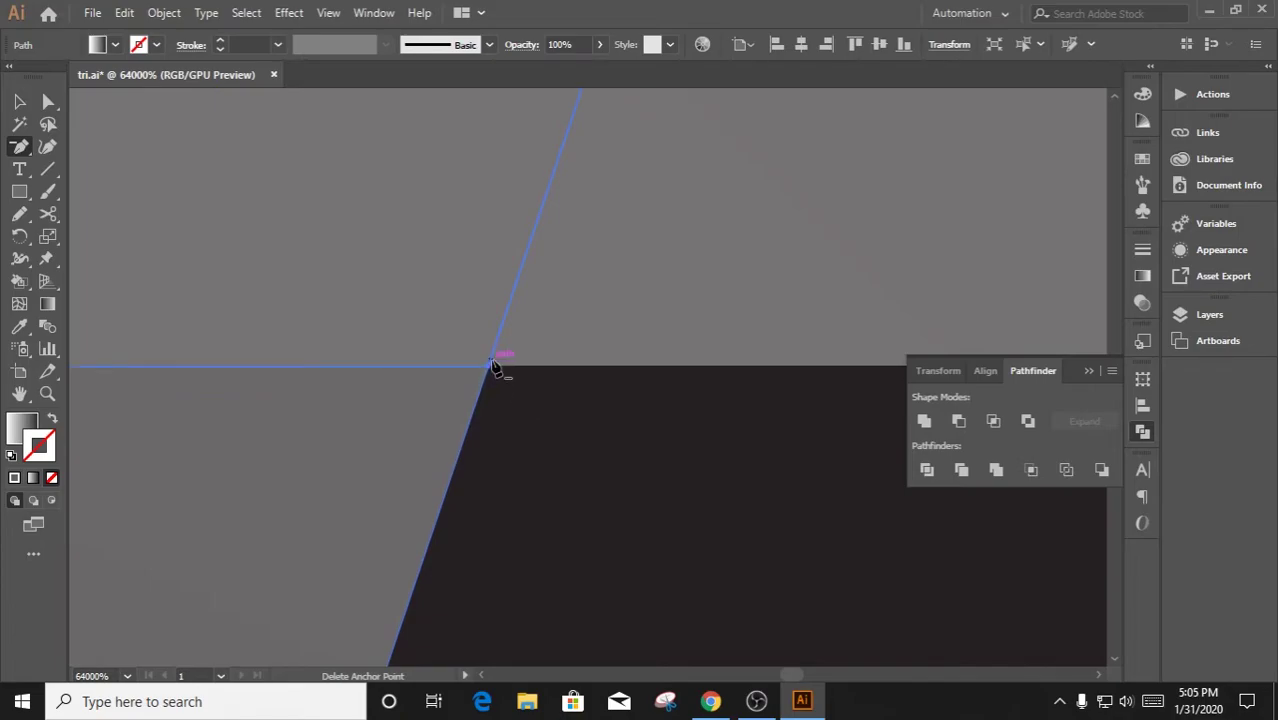
click(494, 366)
scroll(508, 462, down, 2)
scroll(465, 428, down, 2)
scroll(714, 372, down, 2)
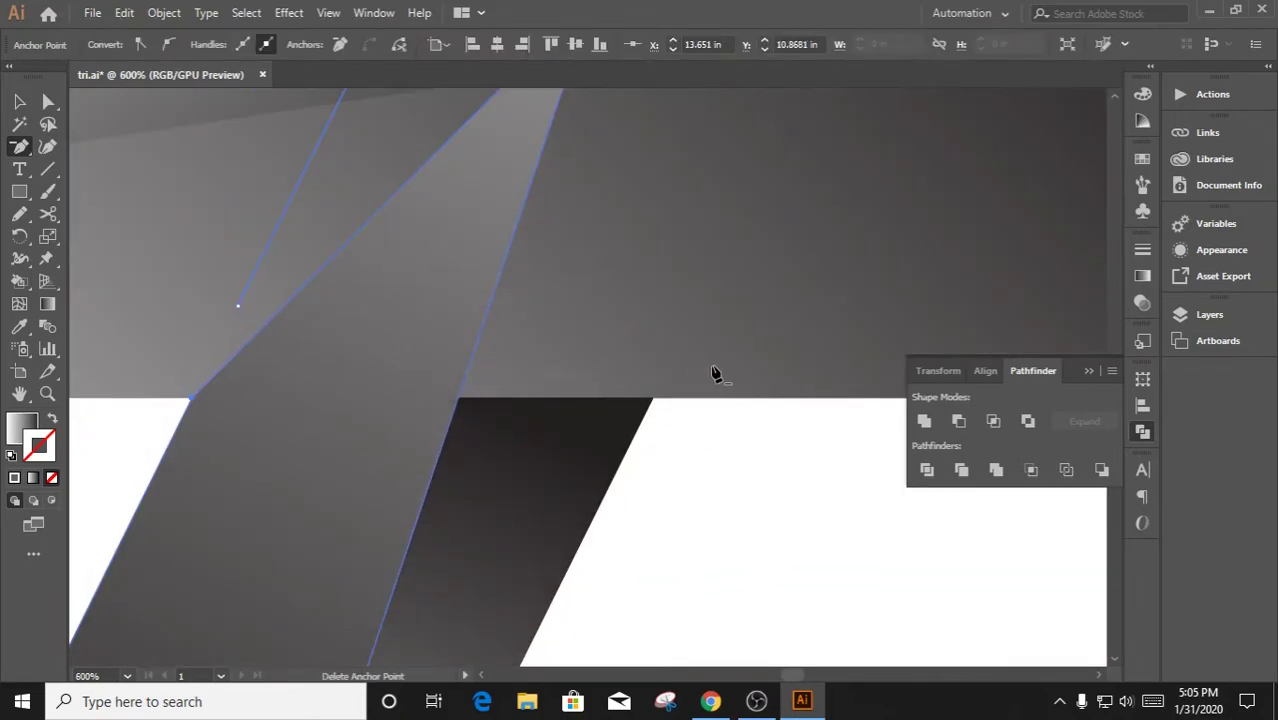
scroll(399, 399, down, 1)
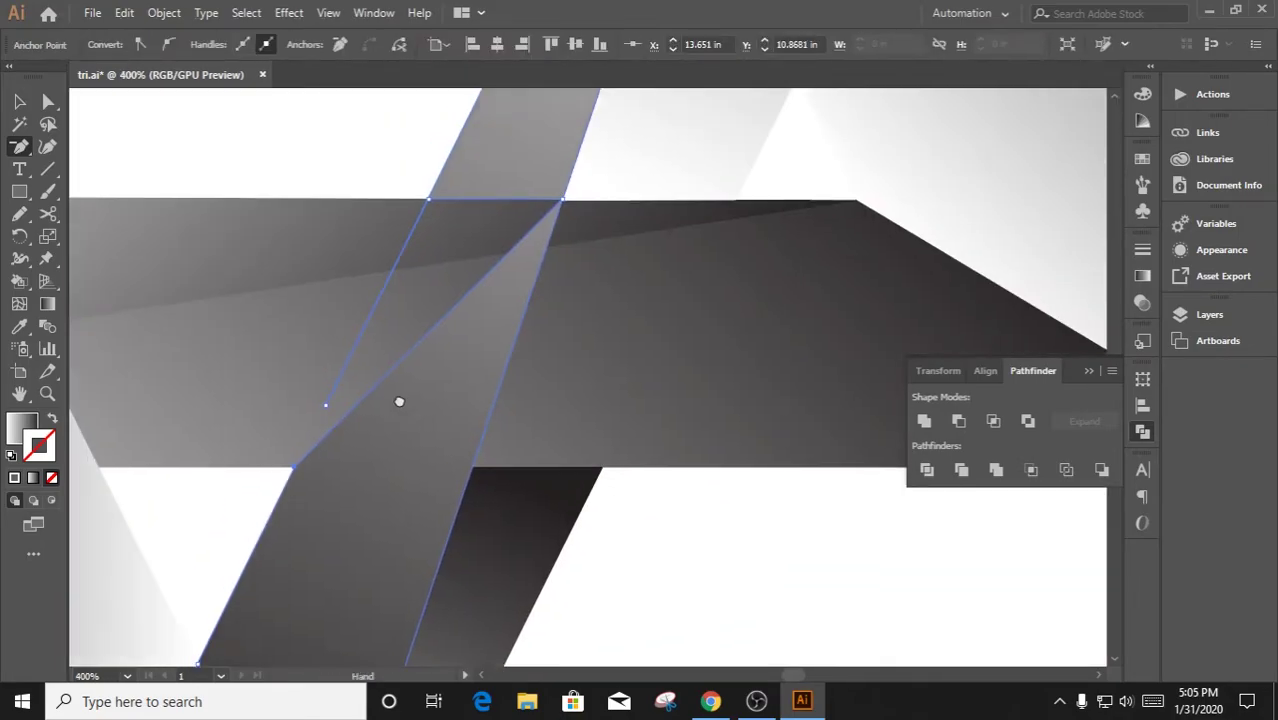
Snap the gradient patch's lower-right corner onto the dark shape's corner
ctrl+click(340, 426)
click(485, 480)
key(v)
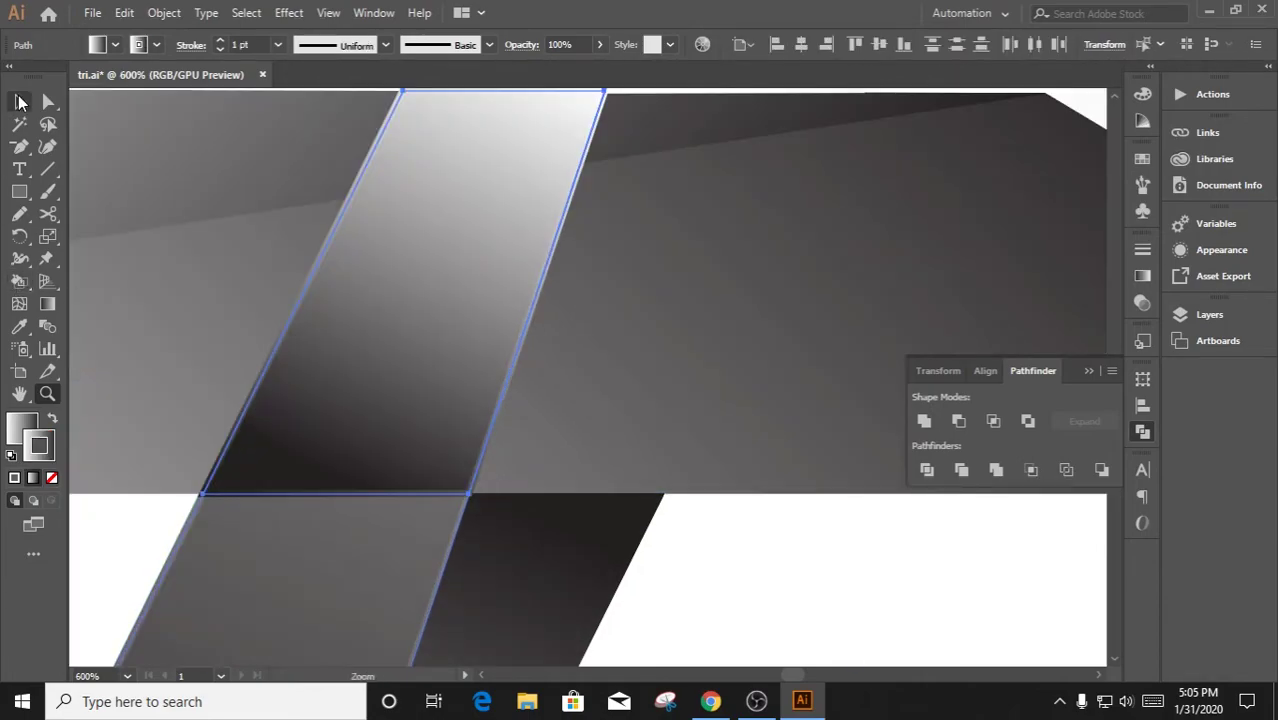
click(180, 546)
click(251, 468)
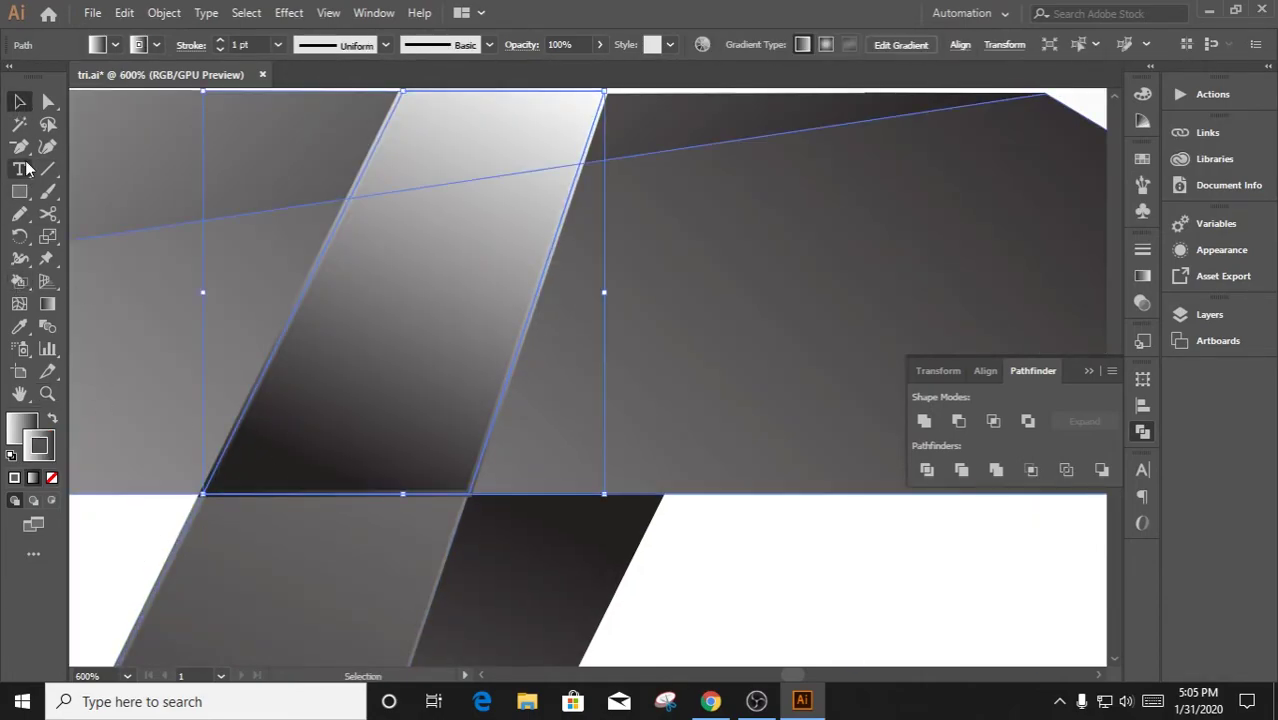
click(48, 102)
click(502, 479)
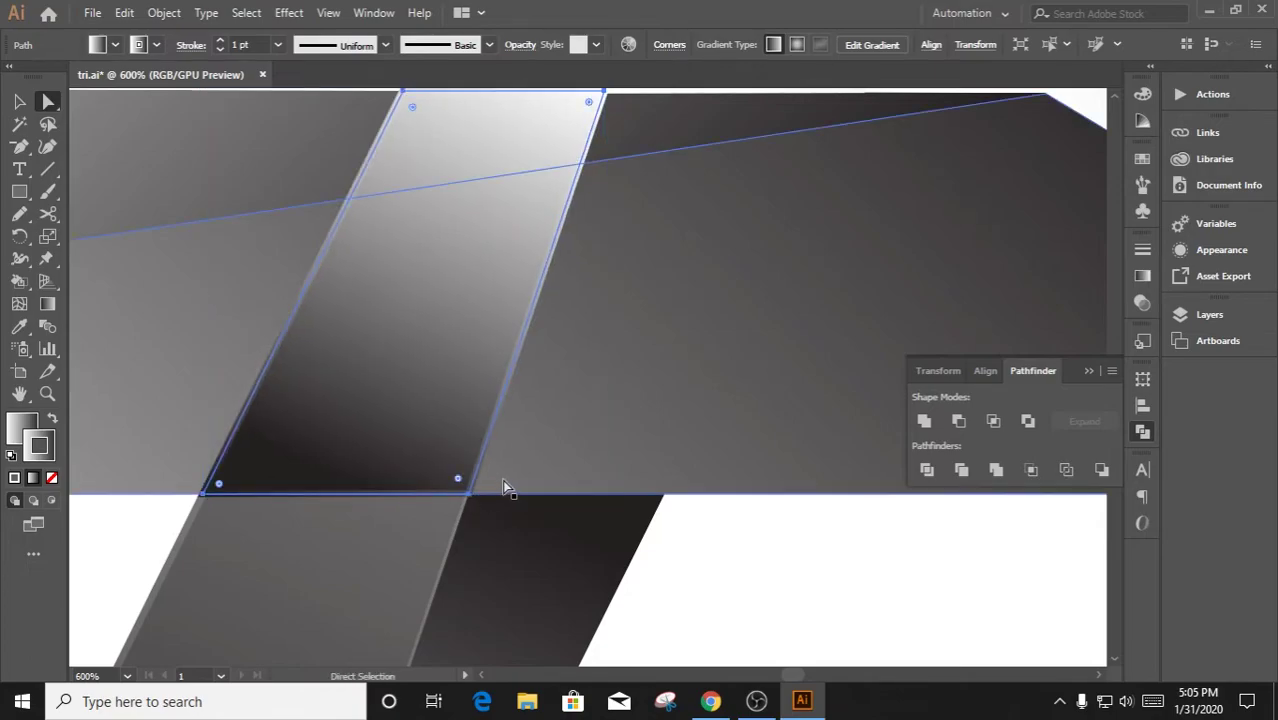
click(469, 496)
drag(472, 486, 474, 495)
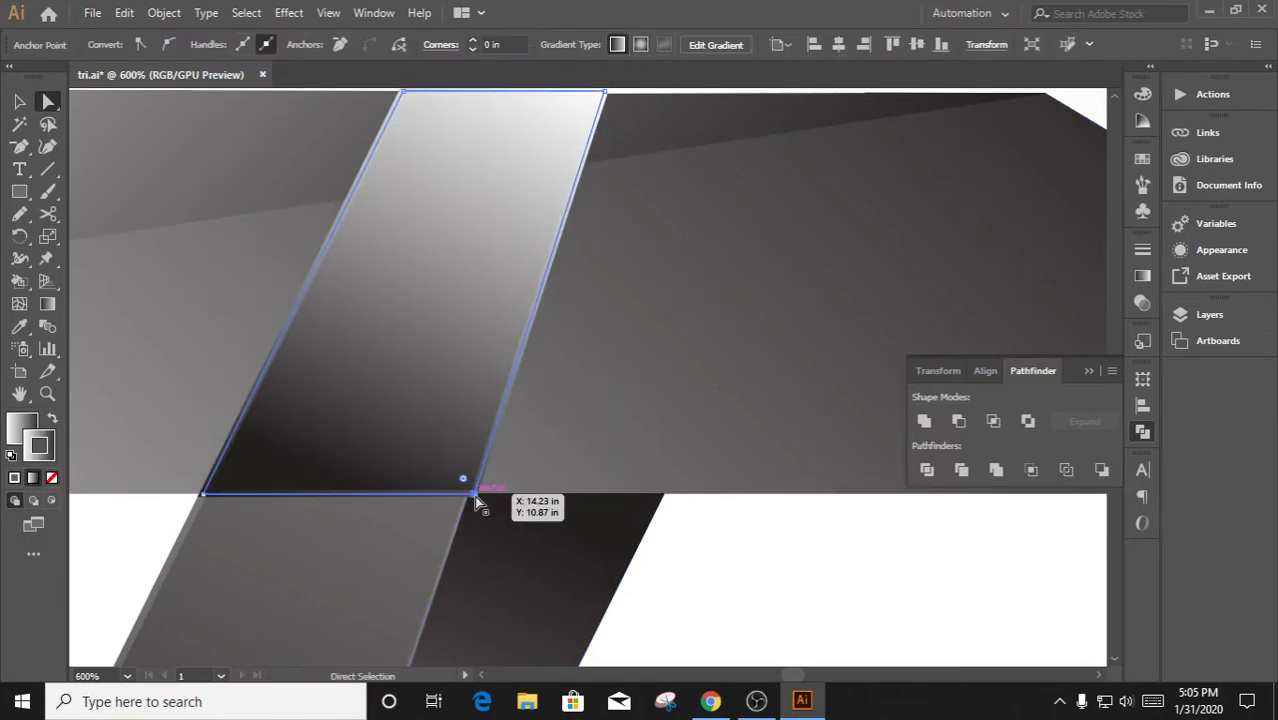
Merge the patch with the lower dark shape and remove its lower-left anchor
shift+click(271, 568)
click(958, 421)
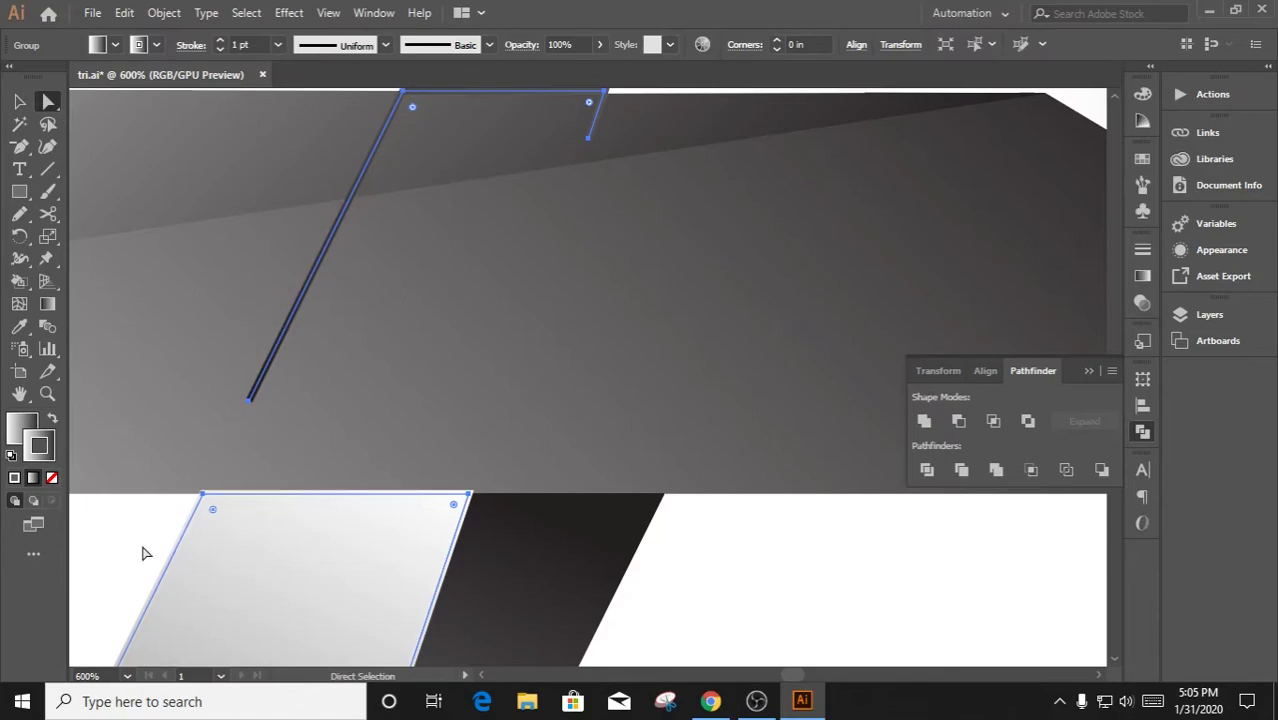
click(143, 551)
key(ctrl+minus)
click(258, 510)
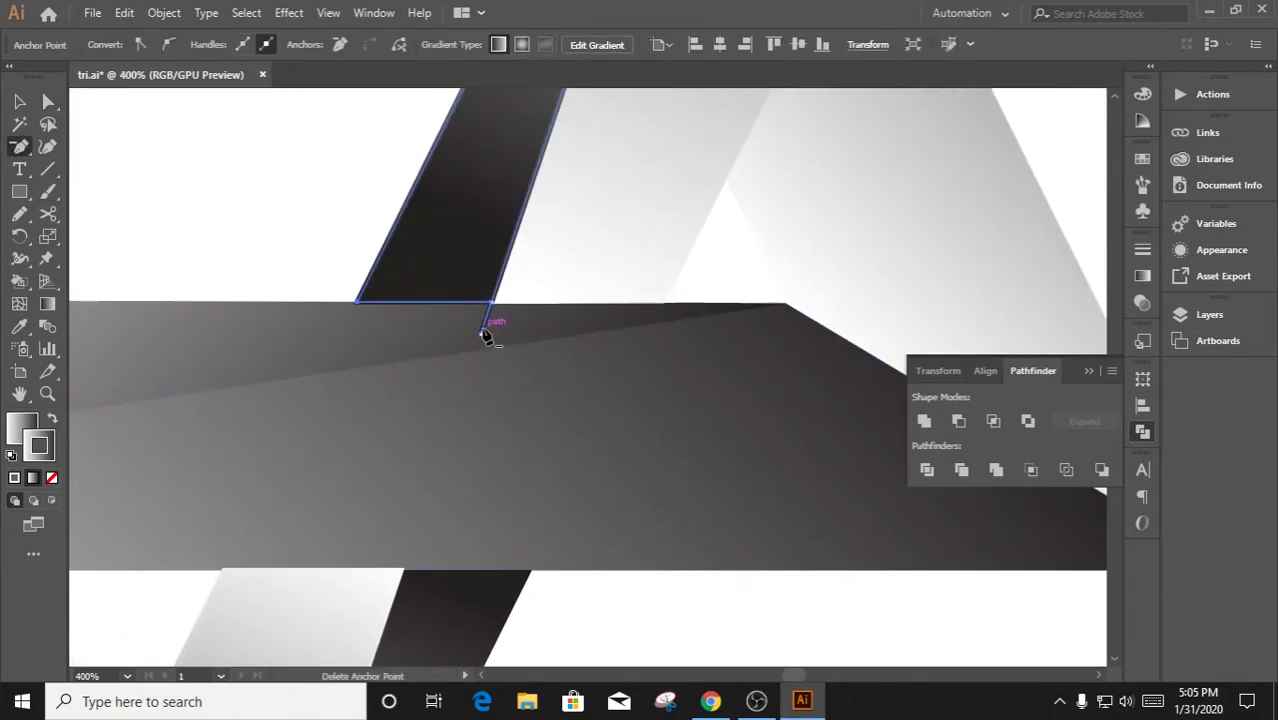
Zoom back out to review the whole interwoven gradient star
click(19, 101)
key(ctrl+minus)
click(471, 471)
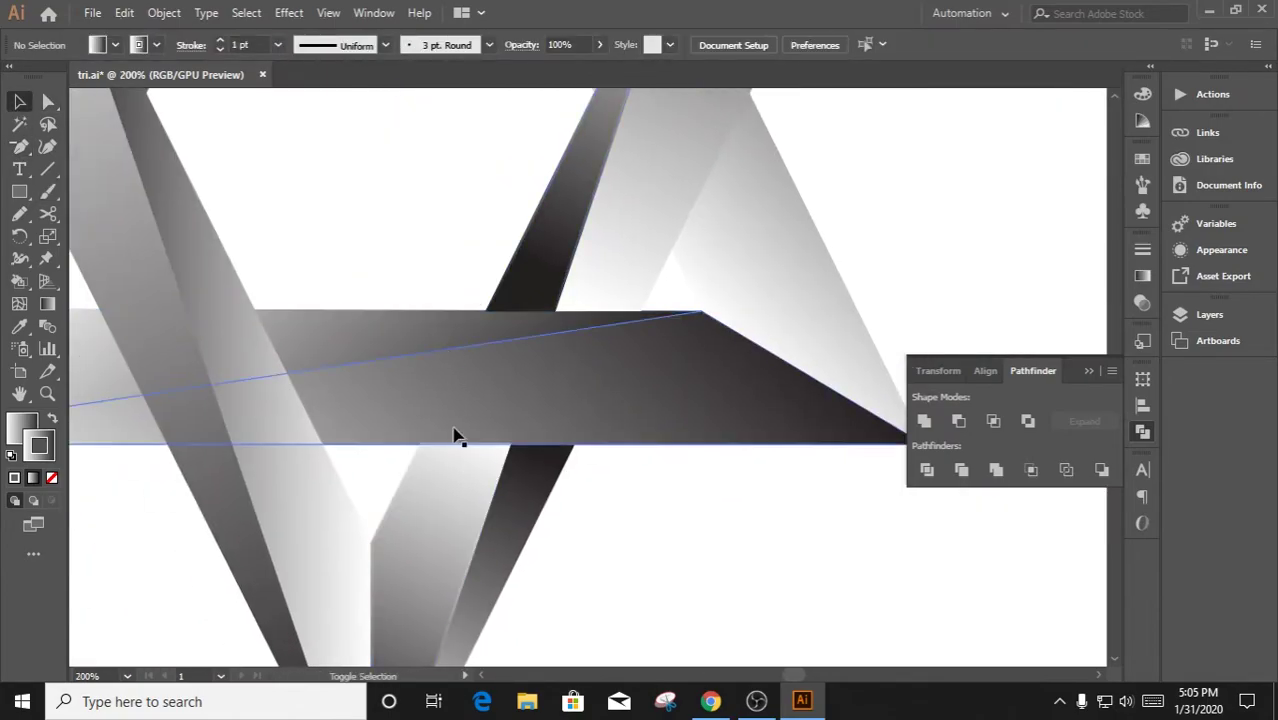
click(330, 272)
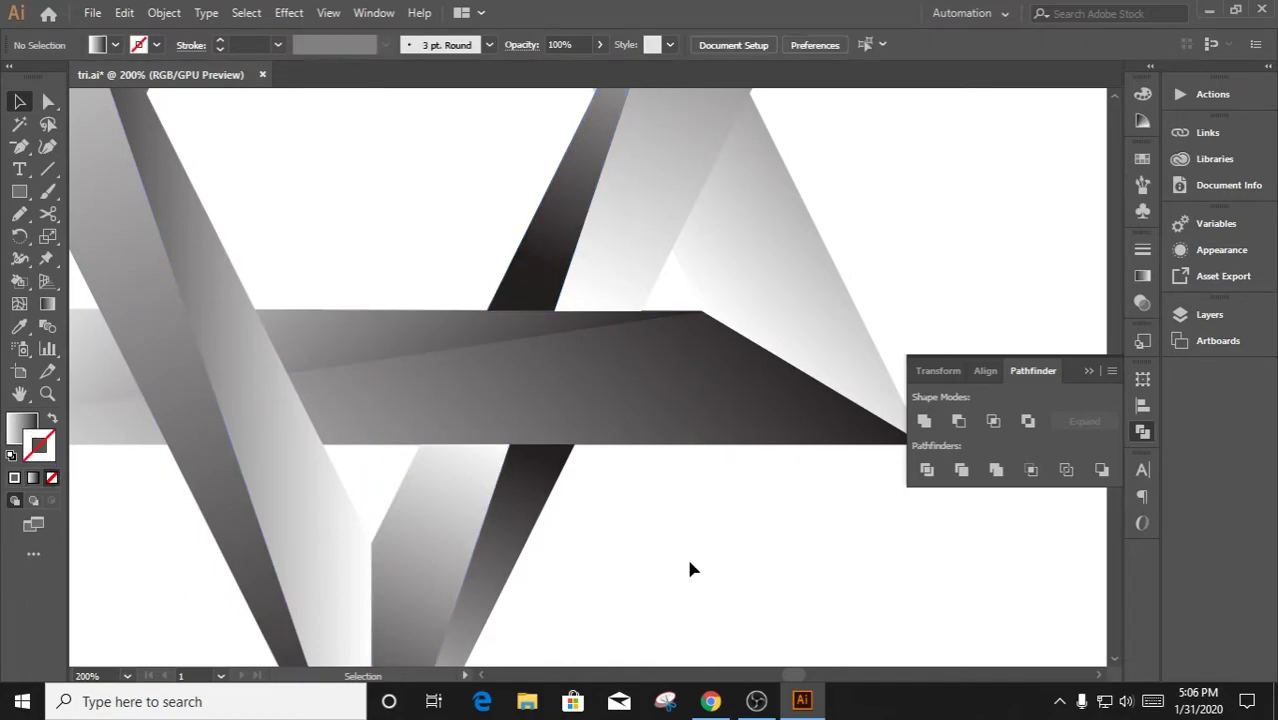
key(ctrl+minus)
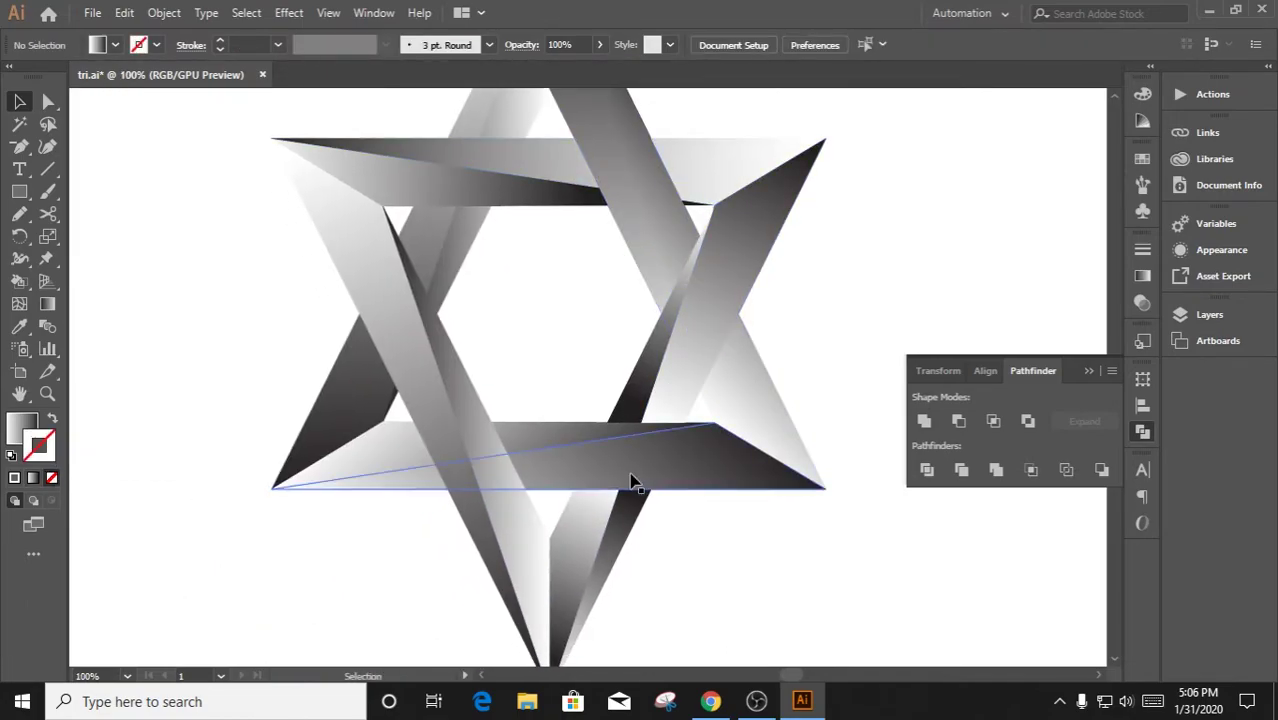
Zoom to the star's left crossing and pen-trace a diamond-shaped crossing piece
key(ctrl+plus)
drag(405, 294, 413, 356)
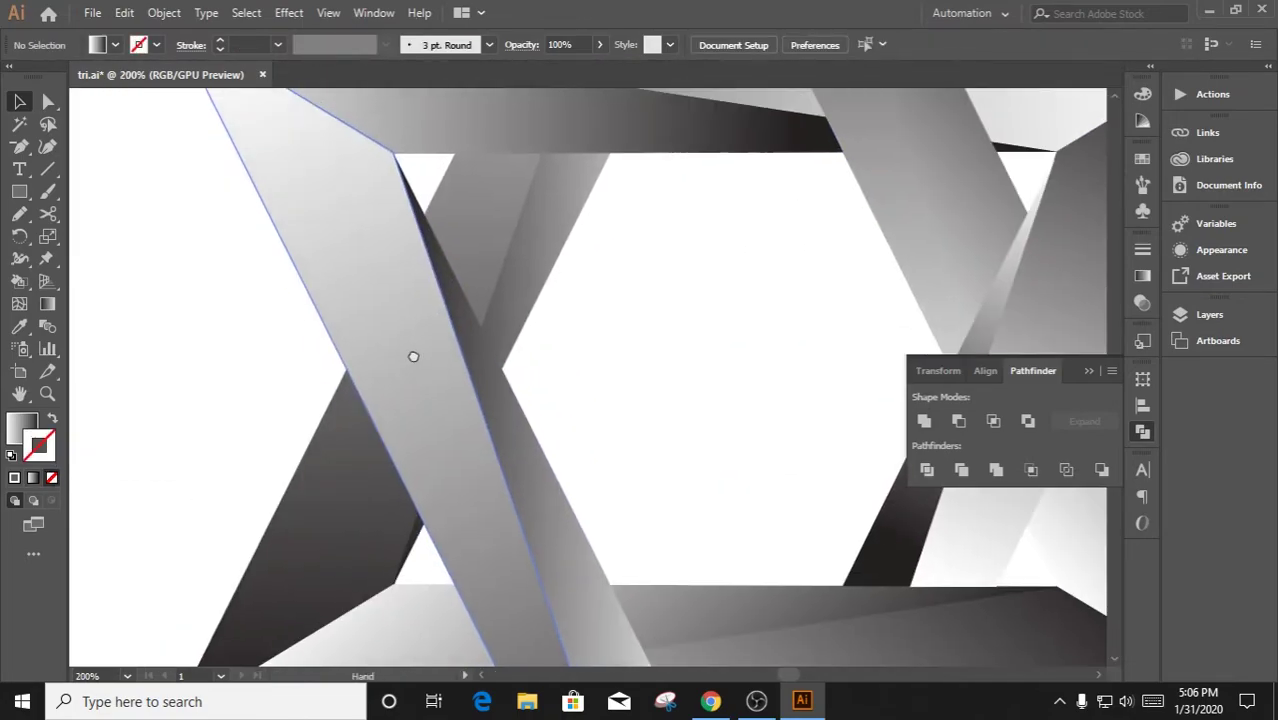
scroll(465, 456, up, 1)
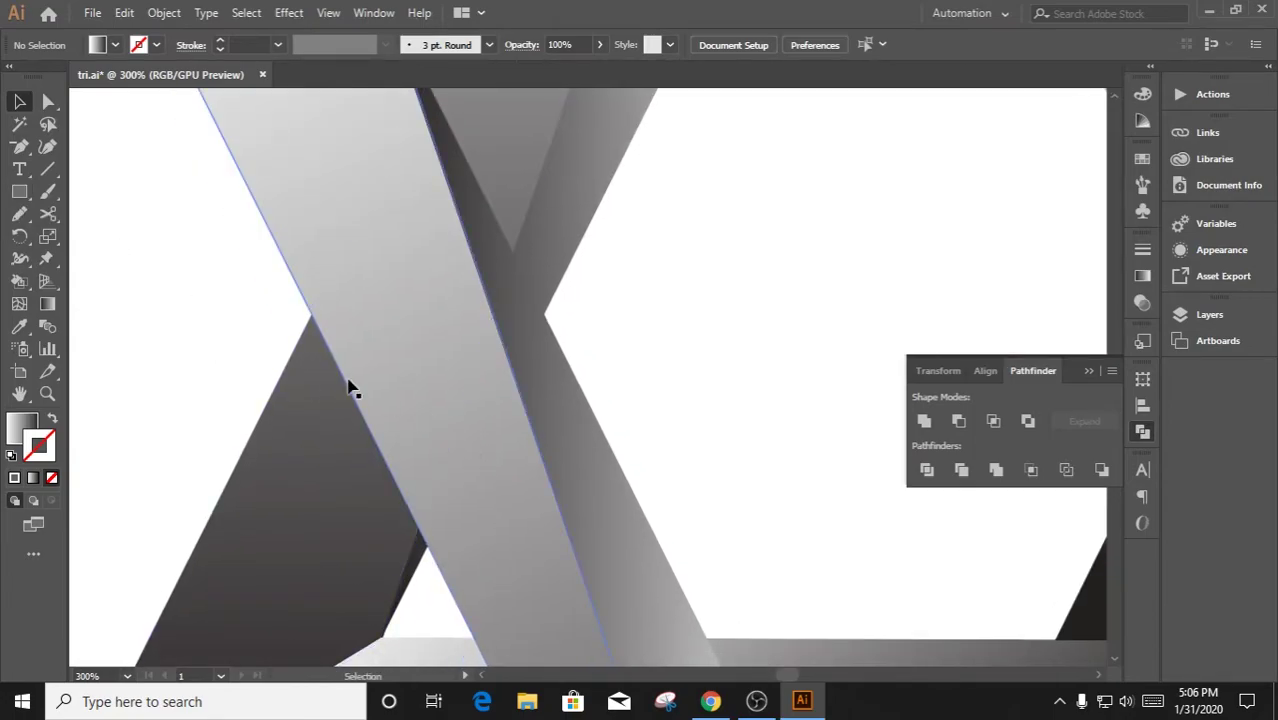
drag(19, 146, 80, 143)
scroll(300, 322, up, 7)
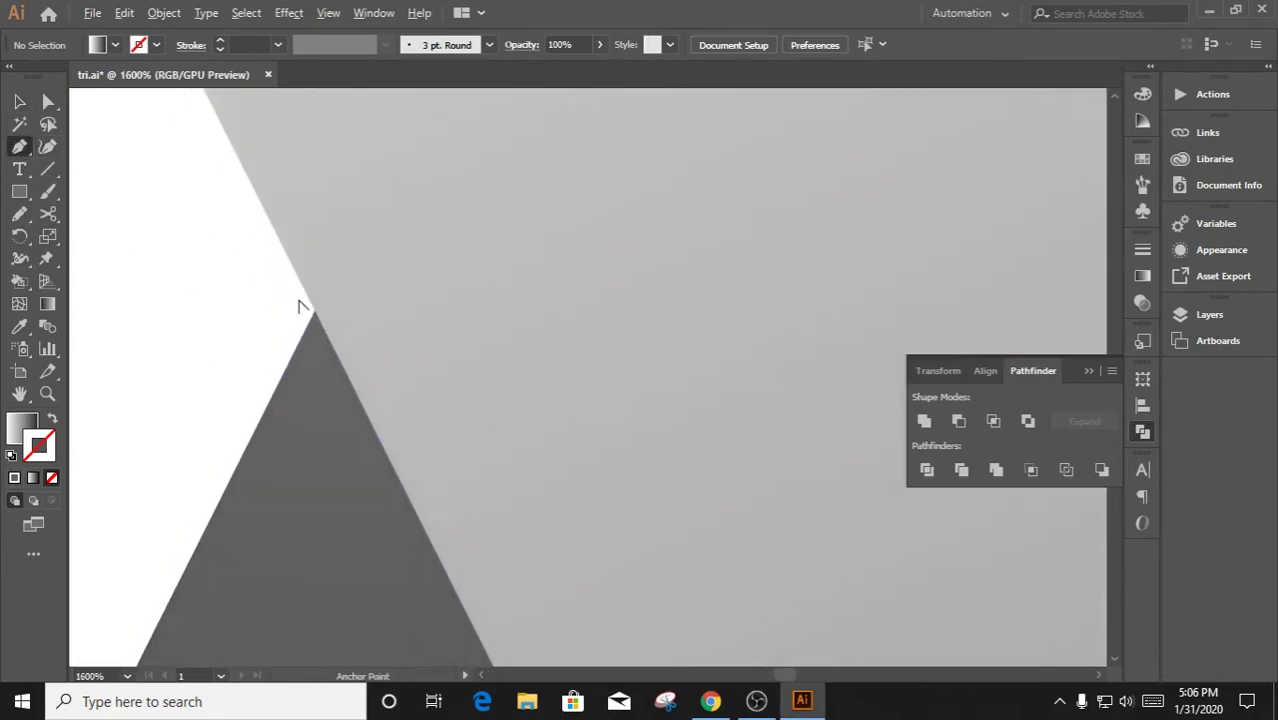
click(292, 330)
scroll(442, 257, down, 6)
scroll(445, 347, up, 3)
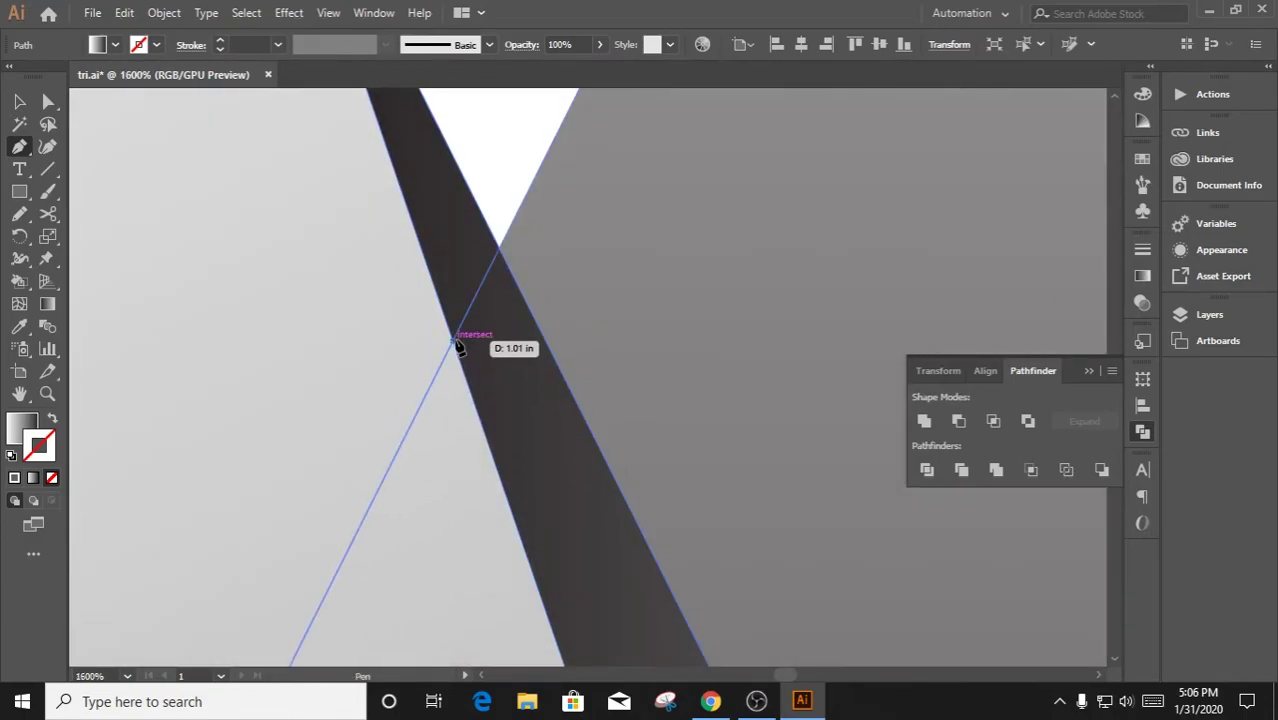
click(456, 337)
scroll(466, 172, down, 3)
scroll(500, 260, up, 1)
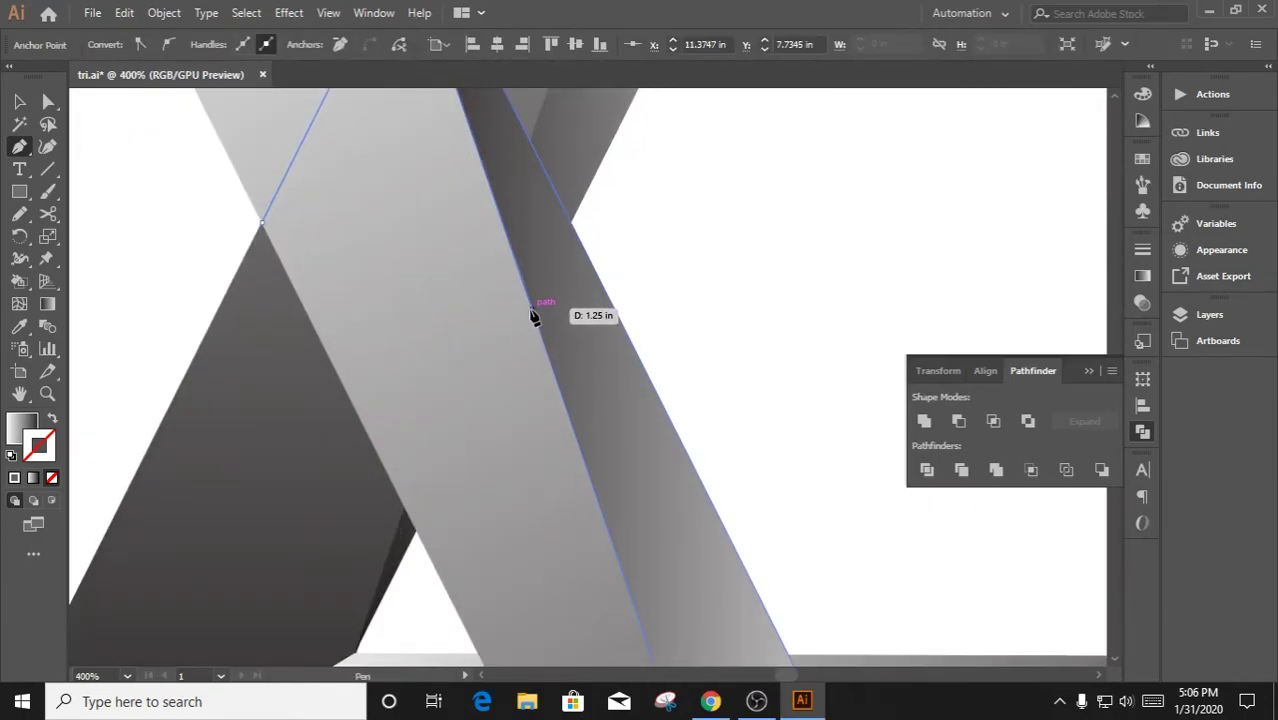
click(530, 302)
click(420, 525)
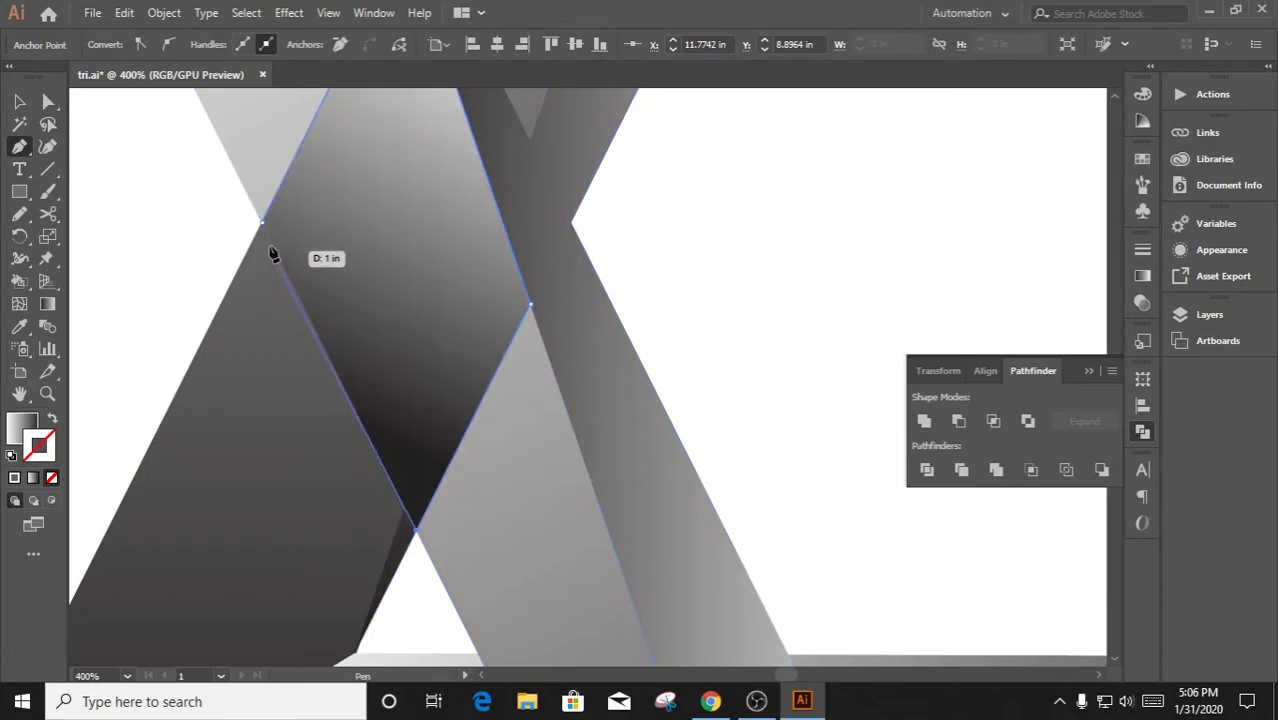
click(274, 251)
scroll(300, 270, down, 1)
scroll(143, 197, down, 1)
Bring the large band under the diamond to the front
key(v)
click(485, 486)
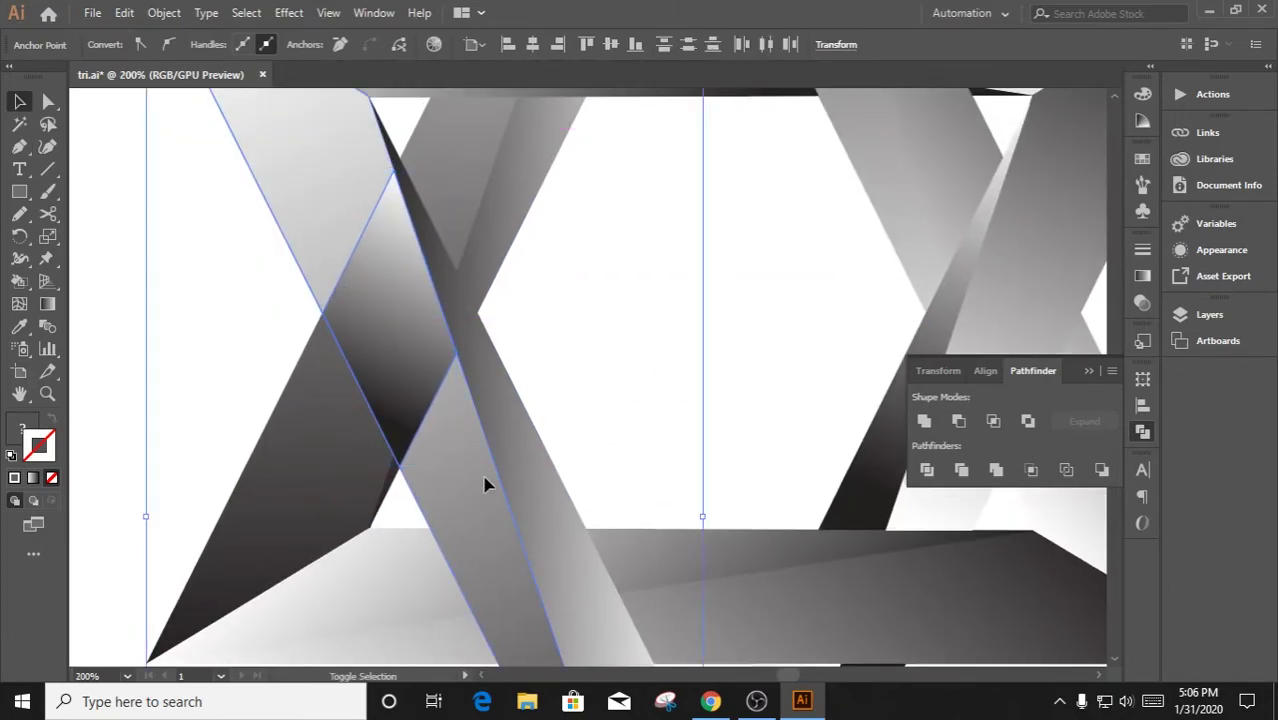
key(ctrl+shift+])
click(629, 357)
Select the diamond's right corner point with Direct Selection, then undo the change
scroll(449, 255, up, 1)
click(482, 445)
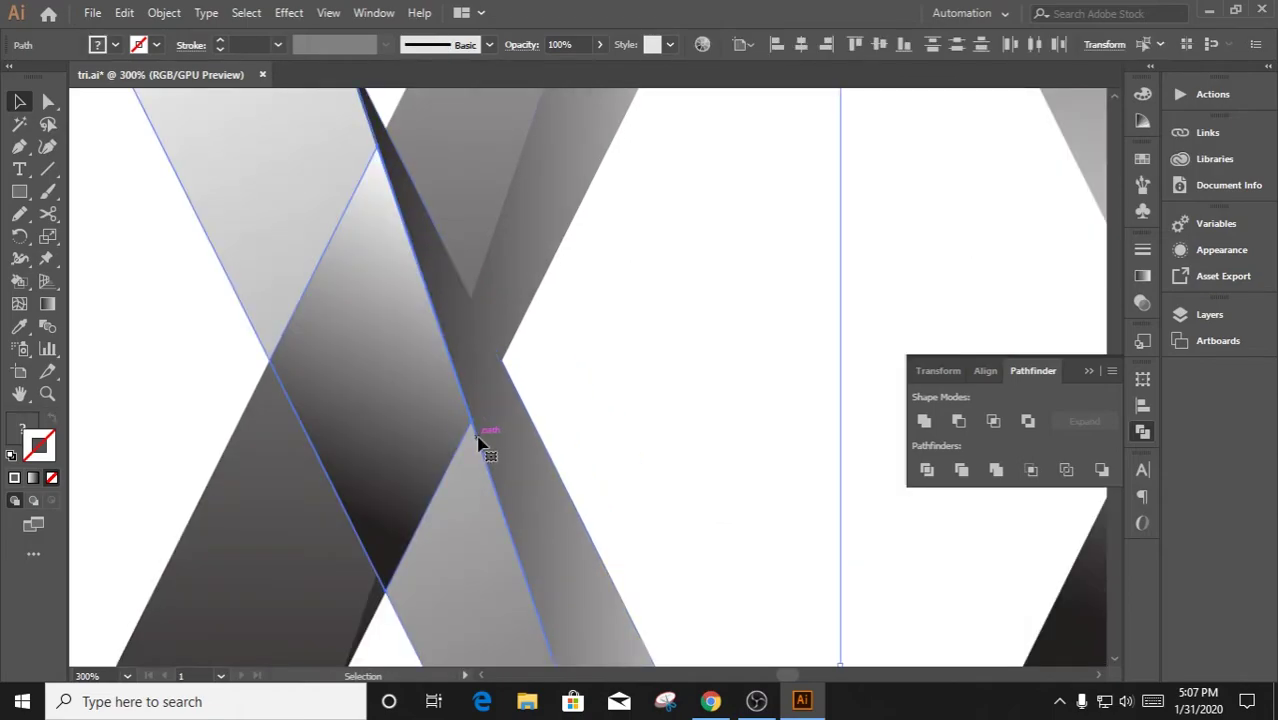
click(48, 101)
click(474, 420)
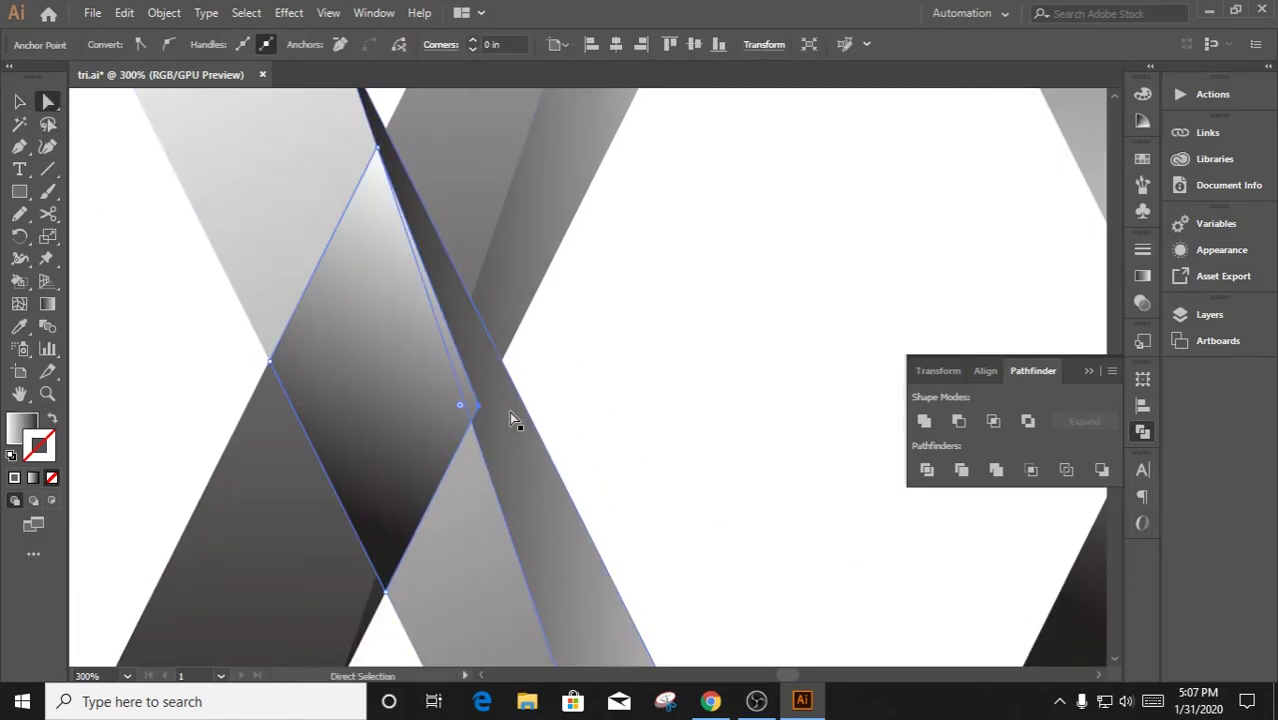
key(ctrl+z)
key(ctrl+z)
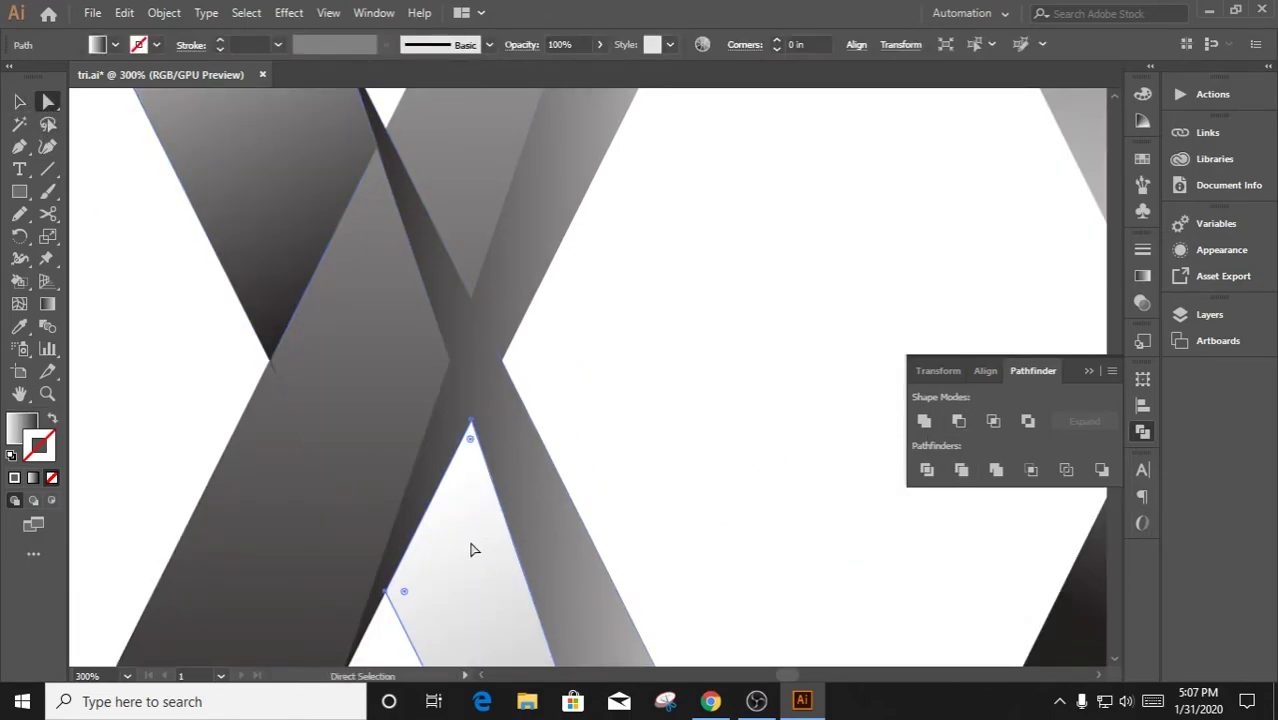
Cycle through the anchor point tools and select the band group at the crossing
click(19, 146)
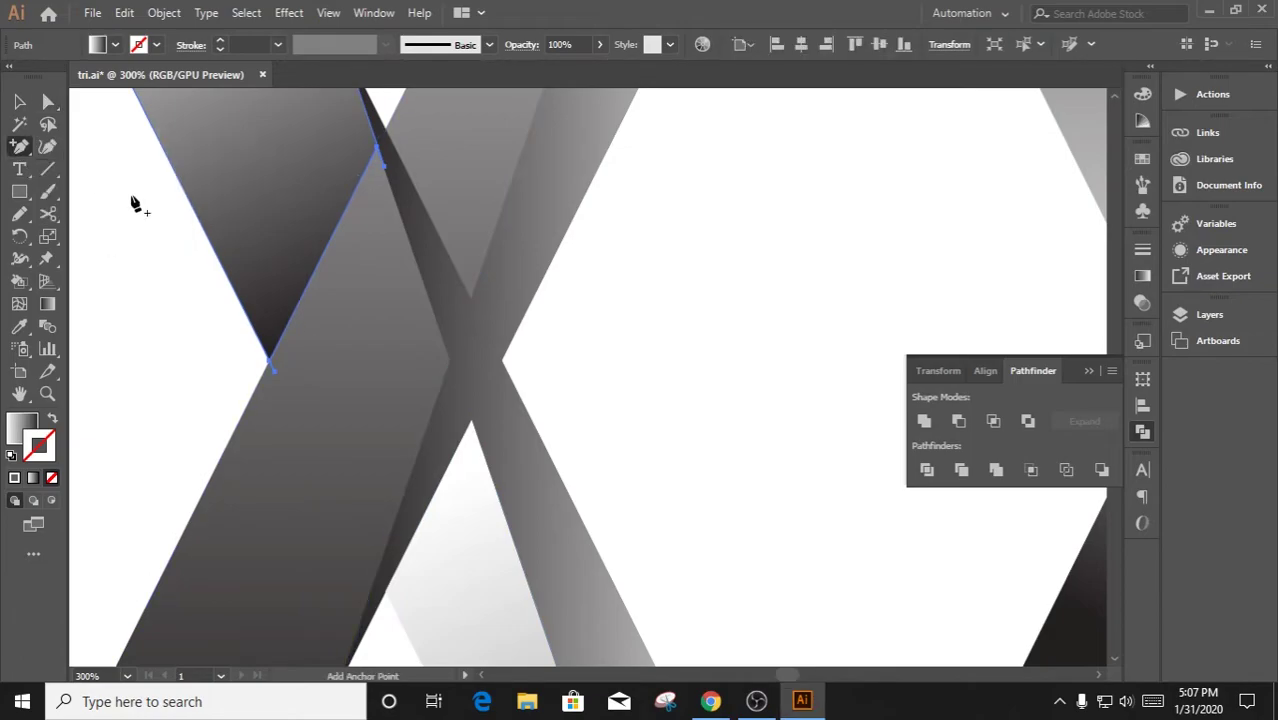
drag(22, 150, 110, 189)
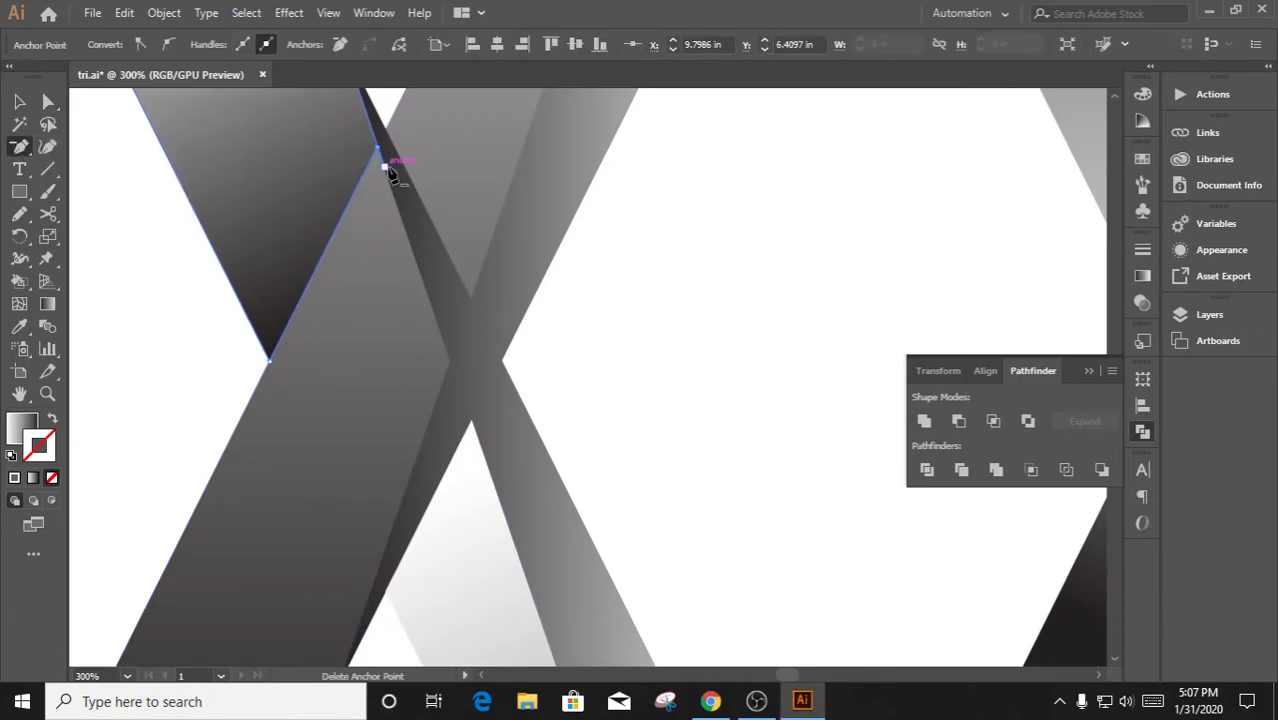
click(24, 108)
click(277, 320)
scroll(377, 297, up, 1)
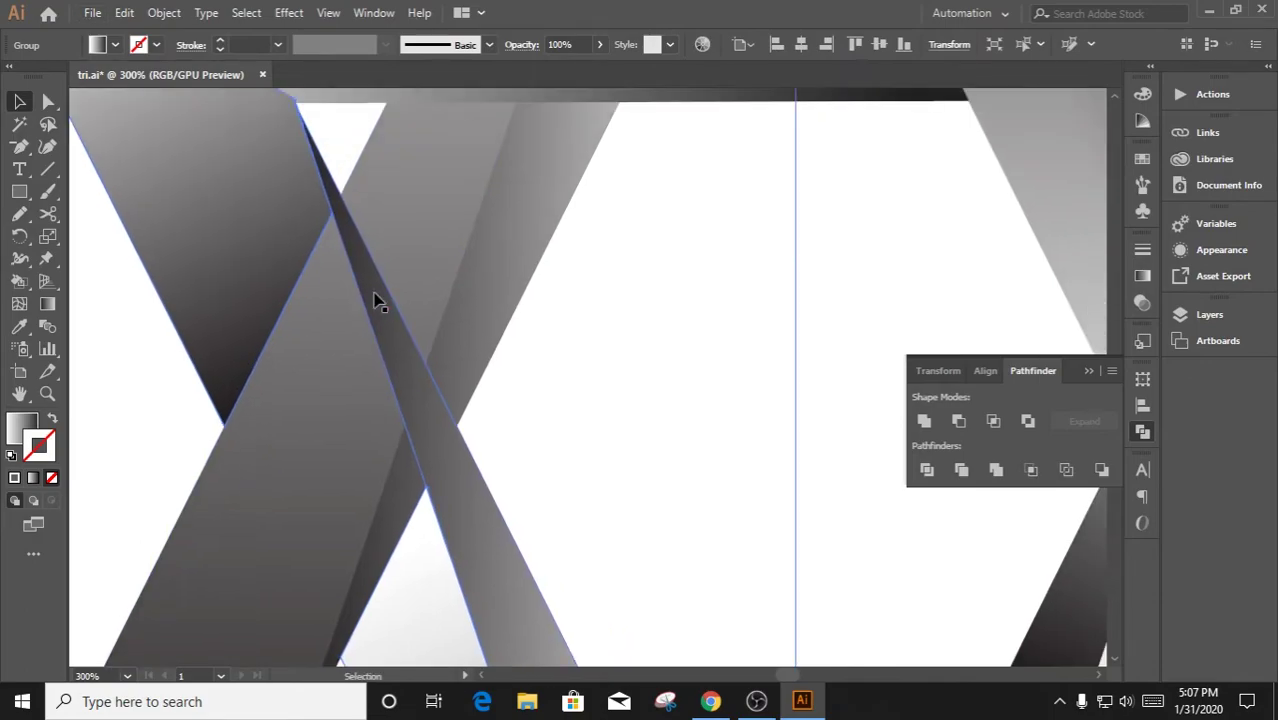
Trace a new crossing piece along the narrow band, cornered at the lower band intersection
drag(19, 146, 100, 186)
scroll(291, 220, up, 2)
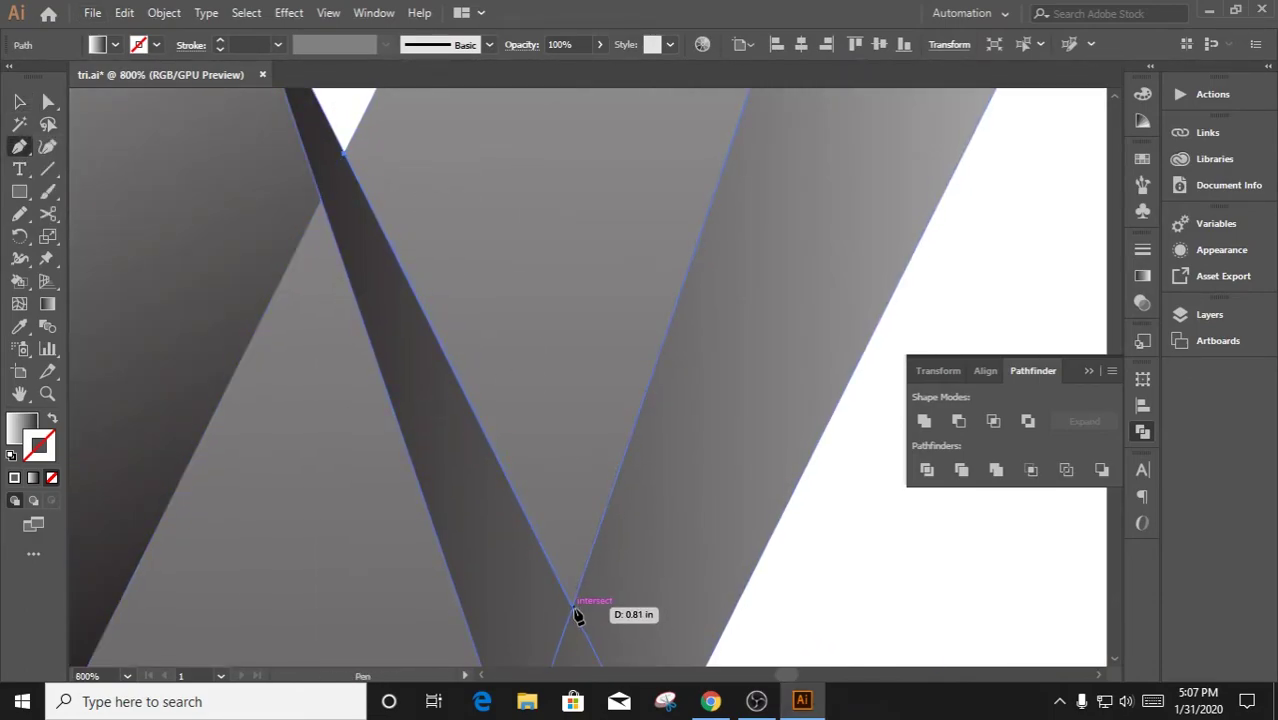
mouse_move(579, 607)
mouse_down()
mouse_move(602, 323)
mouse_move(570, 490)
mouse_up()
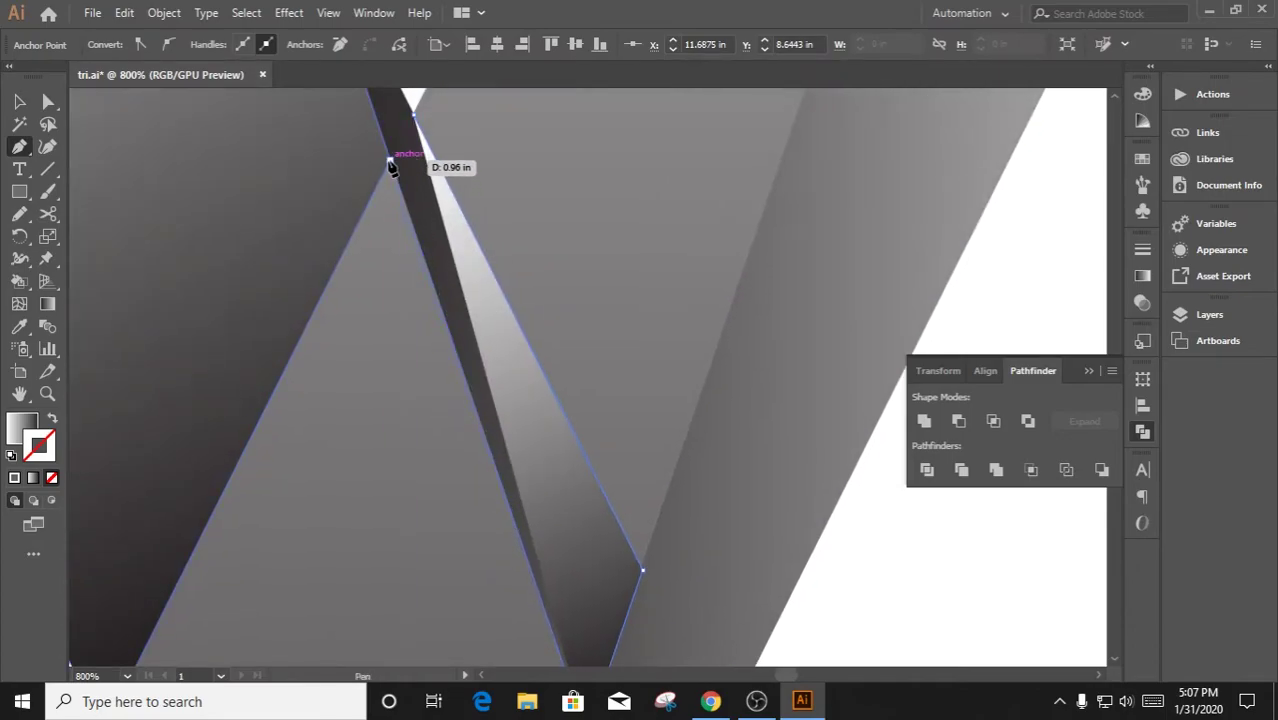
mouse_move(422, 305)
mouse_down()
mouse_move(418, 120)
mouse_move(510, 425)
mouse_move(353, 112)
mouse_up()
scroll(418, 120, down, 2)
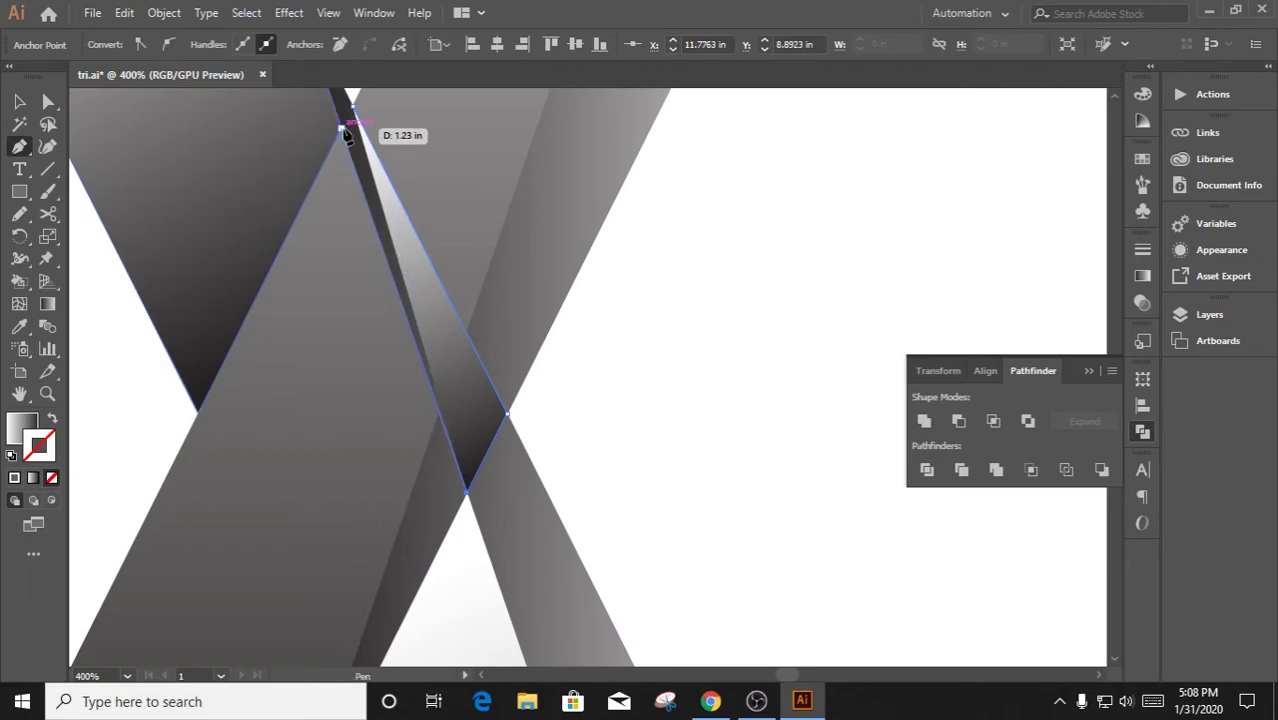
scroll(534, 559, down, 2)
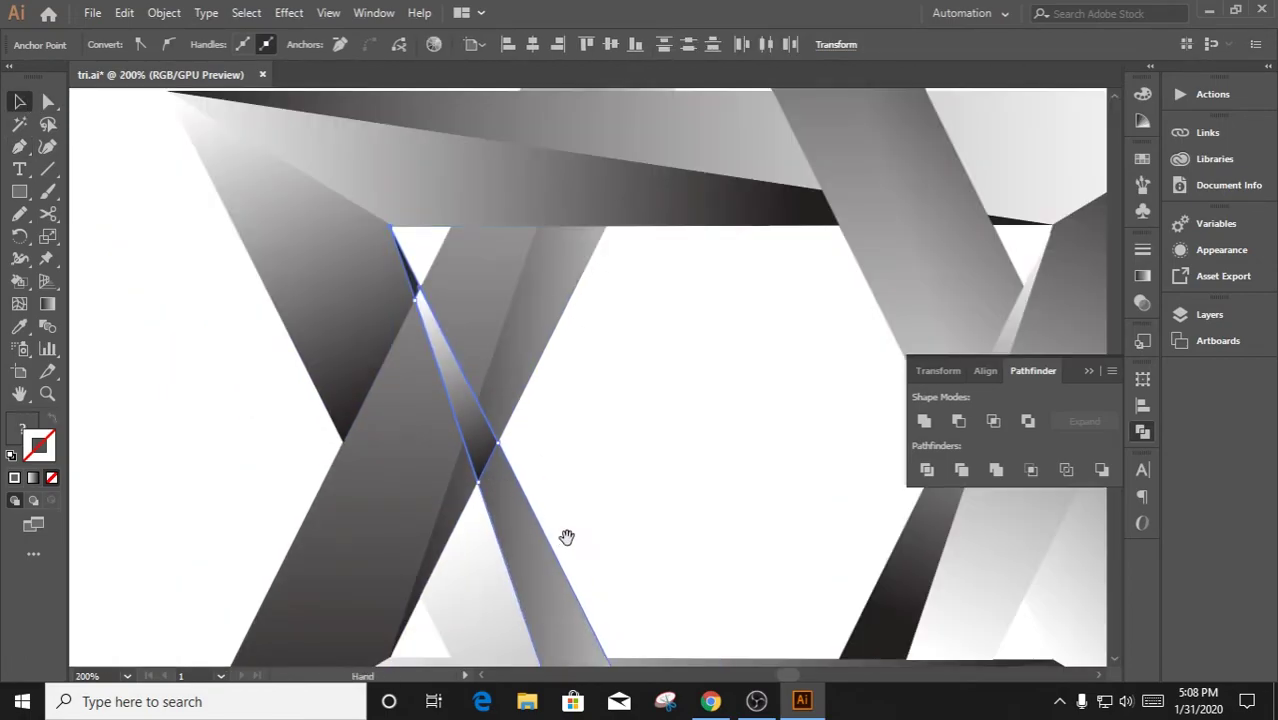
click(595, 252)
scroll(443, 206, up, 1)
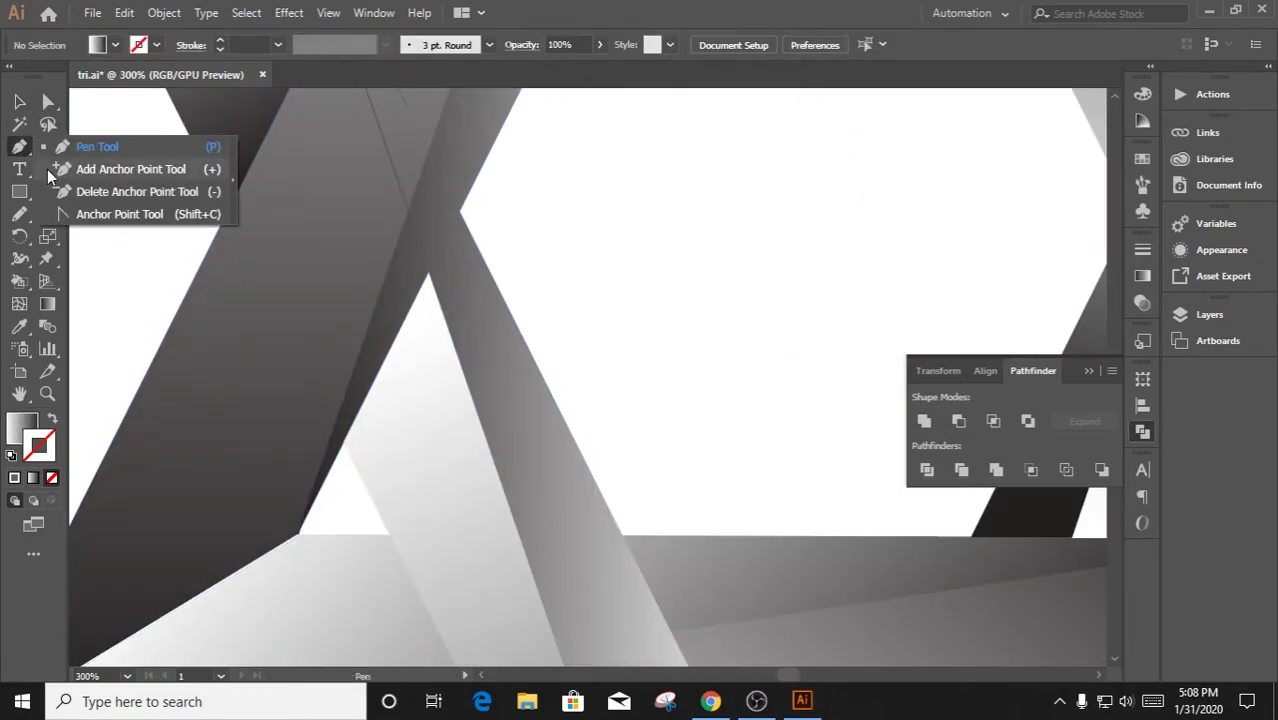
Remove an extra anchor point from the band outline with Delete Anchor Point
drag(19, 146, 100, 191)
scroll(457, 274, up, 2)
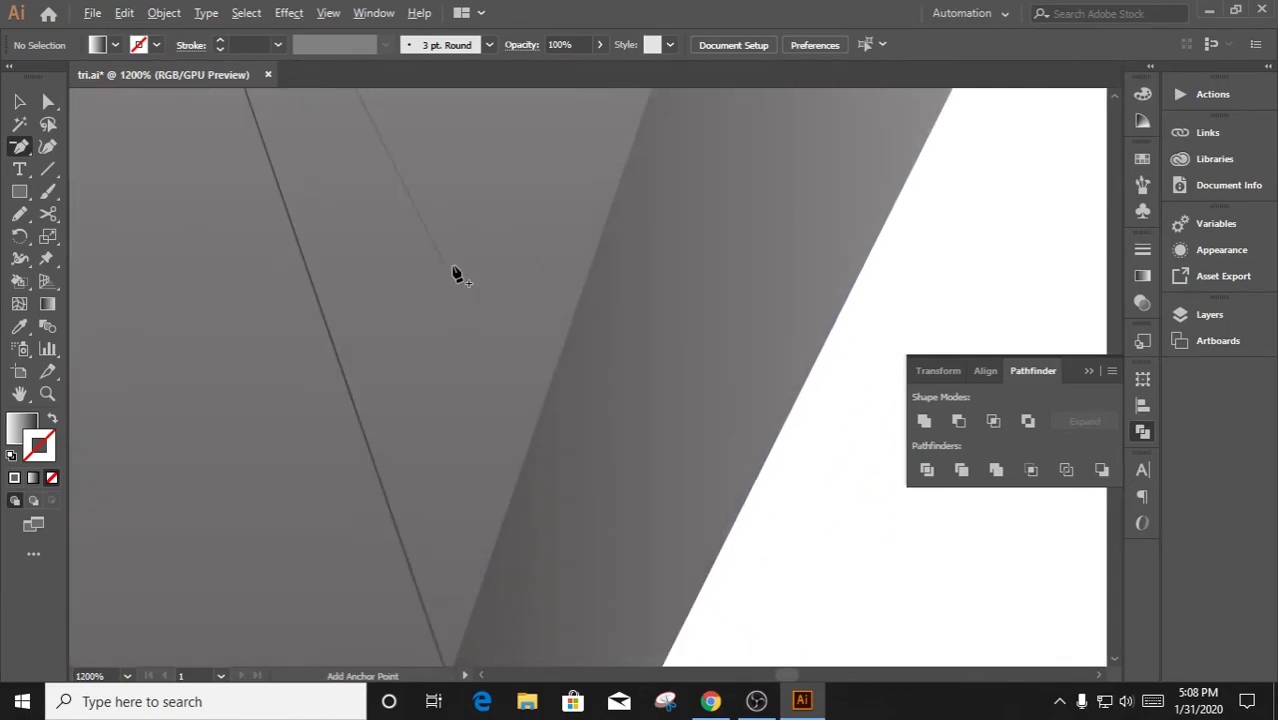
scroll(463, 271, up, 2)
click(526, 493)
scroll(630, 280, down, 3)
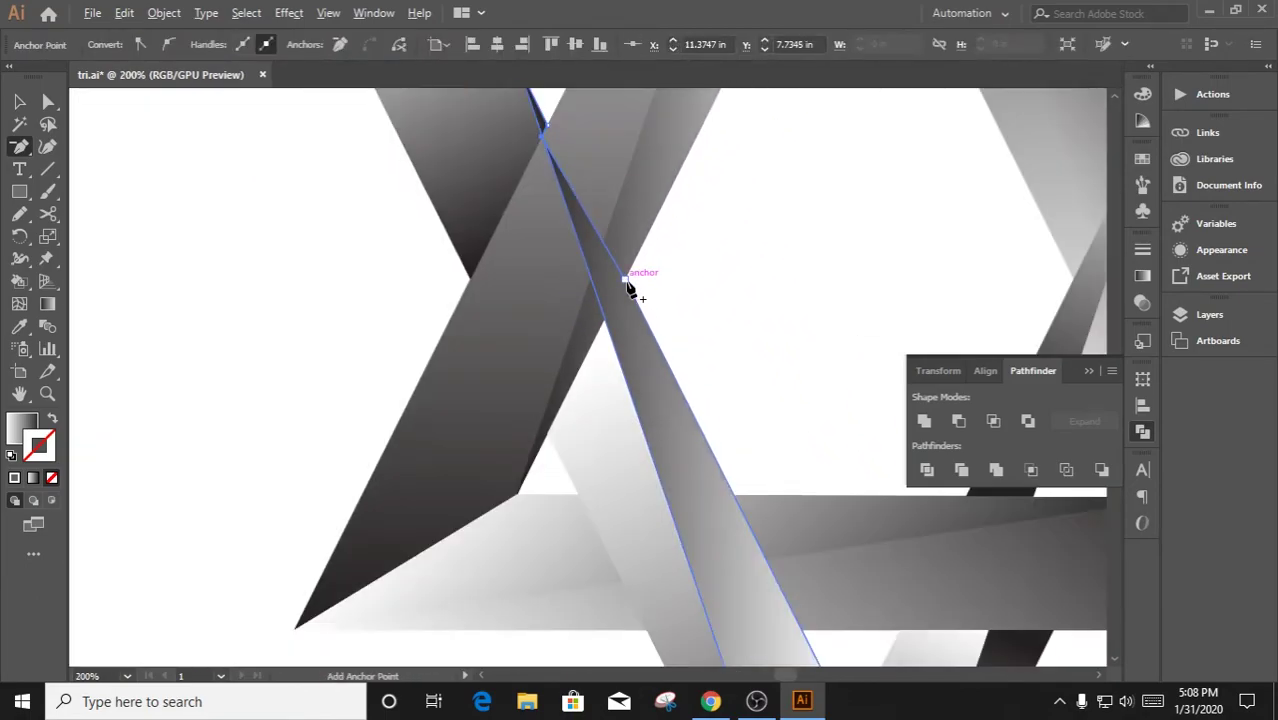
scroll(627, 320, down, 1)
Drag the crossing piece's bottom anchor so it sits exactly on the band intersection
key(v)
click(627, 377)
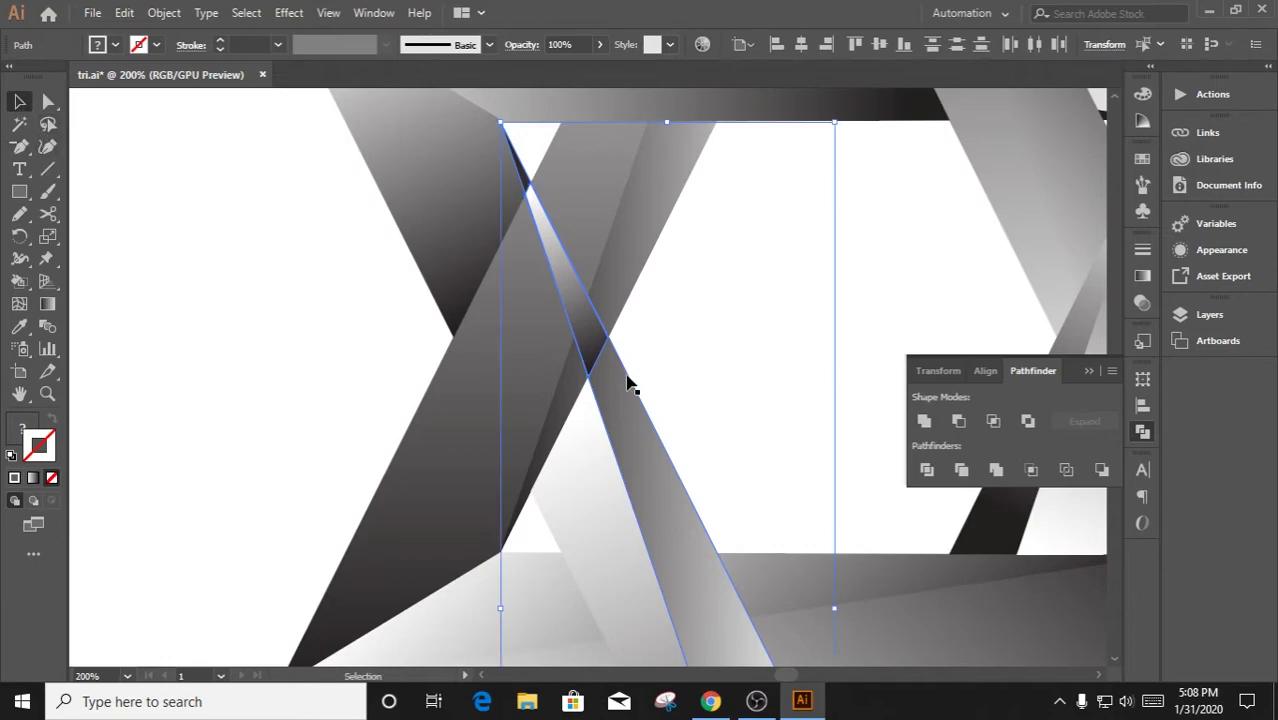
key(a)
scroll(589, 445, up, 3)
scroll(590, 439, up, 1)
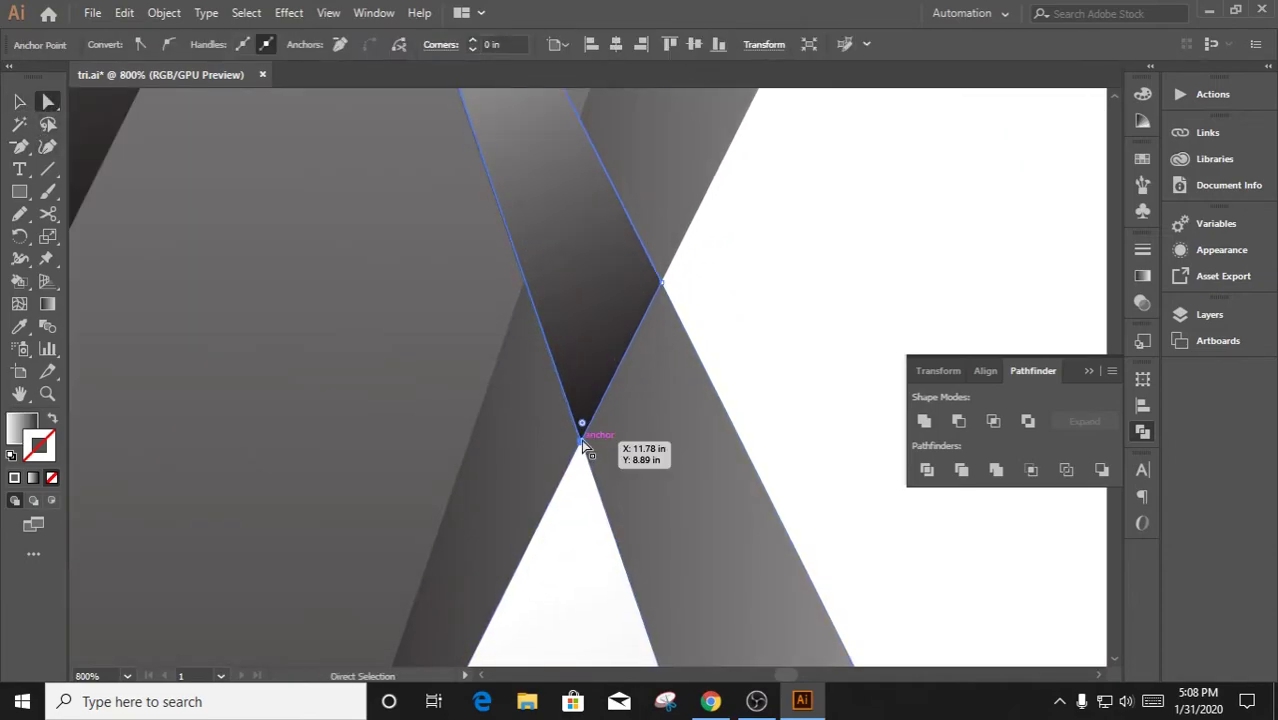
mouse_move(581, 437)
mouse_down()
mouse_move(579, 448)
mouse_move(593, 314)
mouse_move(566, 436)
mouse_up()
scroll(567, 530, up, 4)
drag(590, 494, 581, 513)
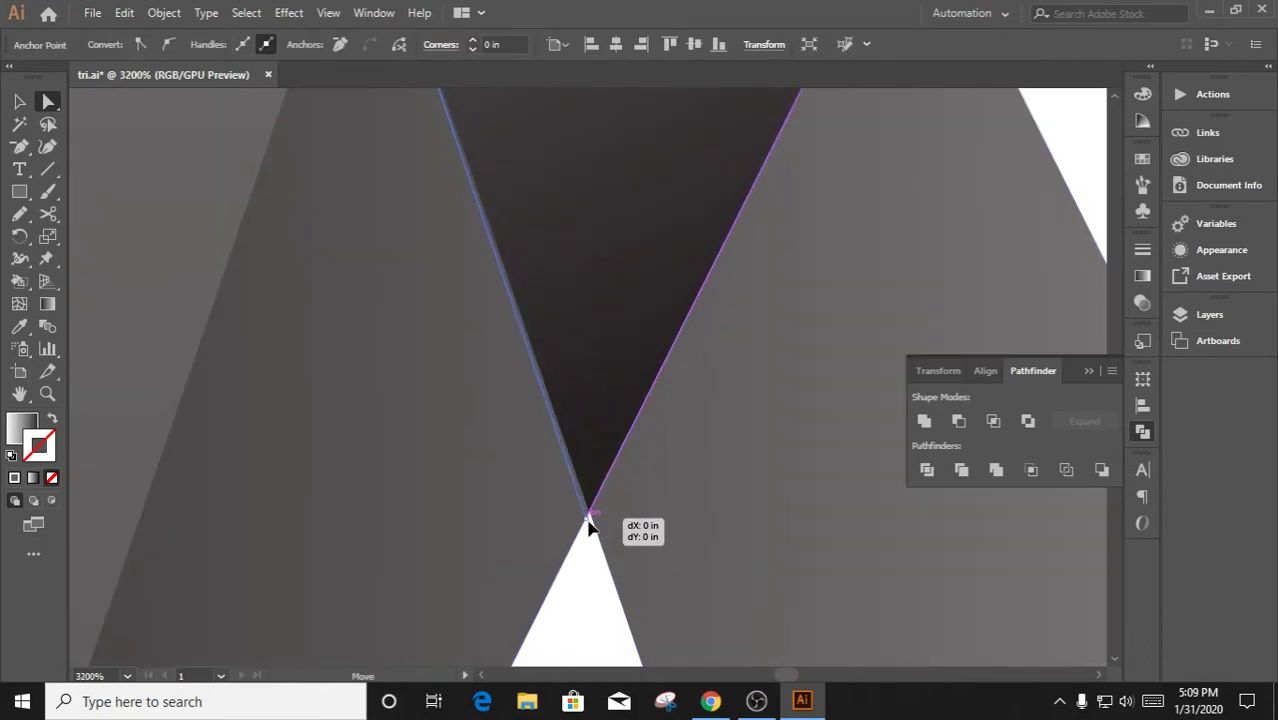
scroll(760, 330, down, 3)
scroll(720, 420, down, 2)
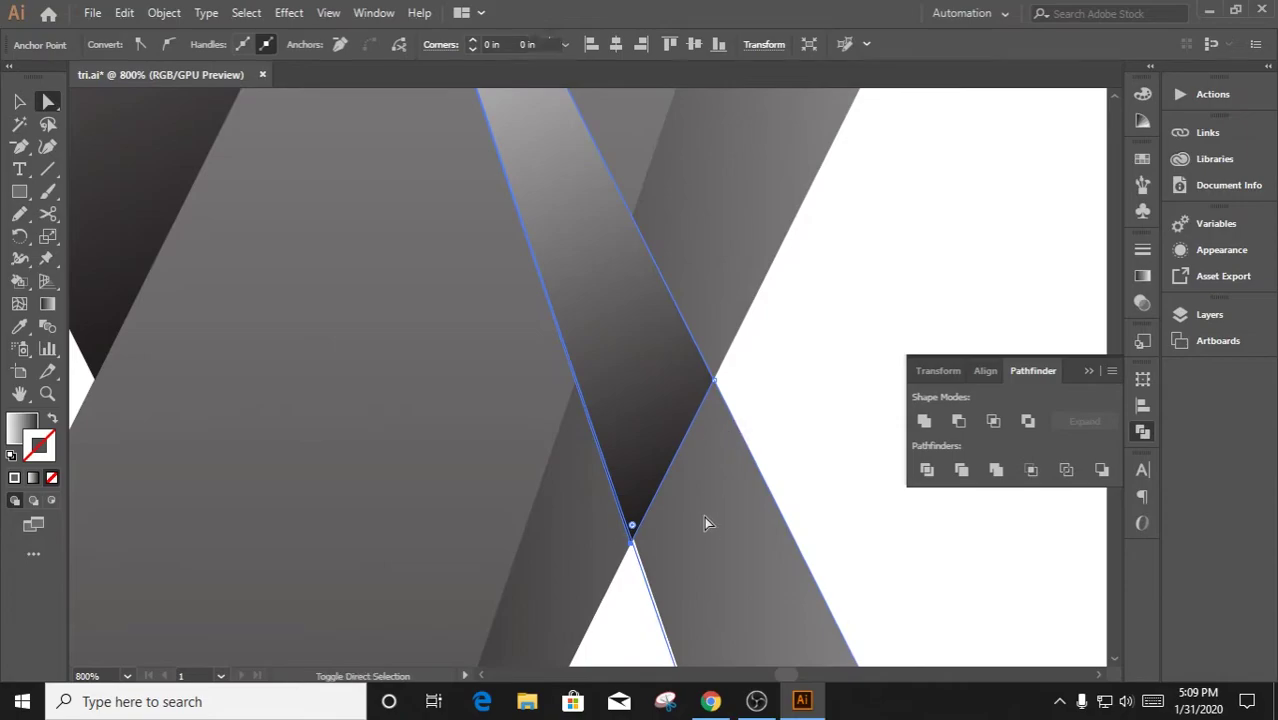
Deselect the crossing piece and zoom out to see the whole woven star
click(707, 520)
scroll(775, 455, down, 1)
scroll(773, 460, down, 1)
key(p)
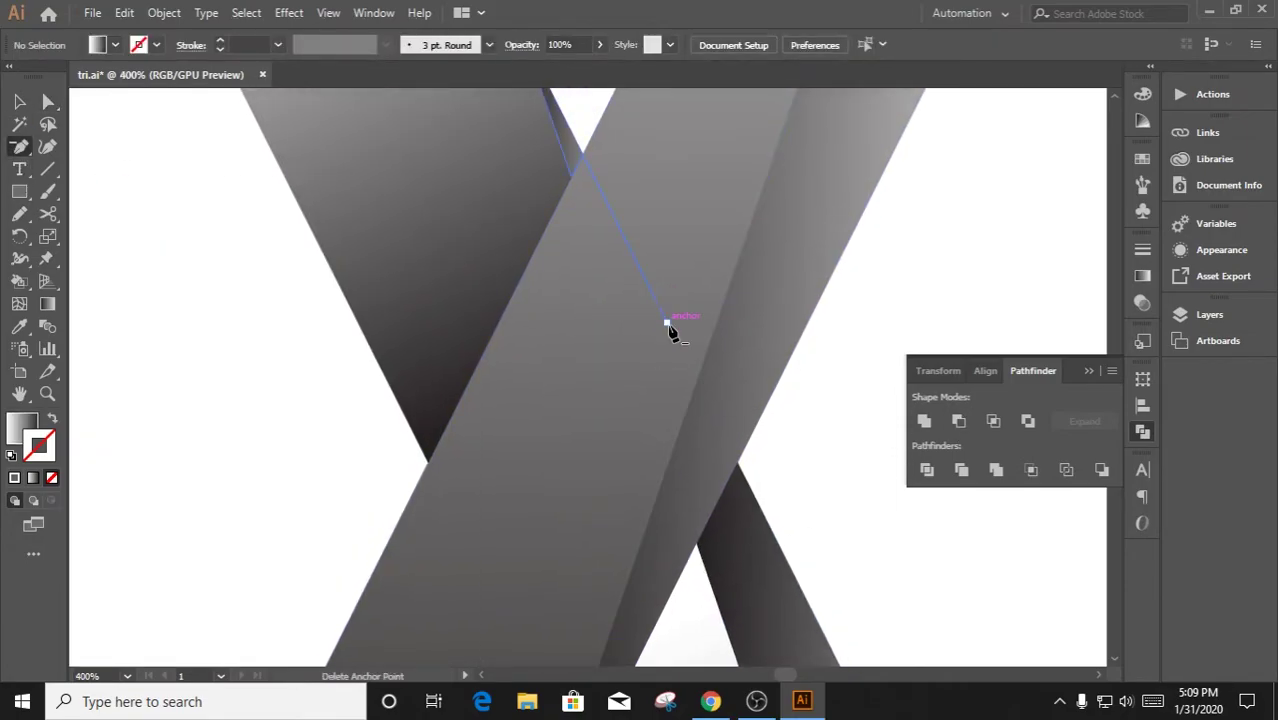
scroll(668, 326, down, 2)
Recentre the star, select its upper-left diagonal strip, and show that strip's Gradient panel settings
scroll(666, 340, down, 2)
drag(666, 340, 559, 327)
key(v)
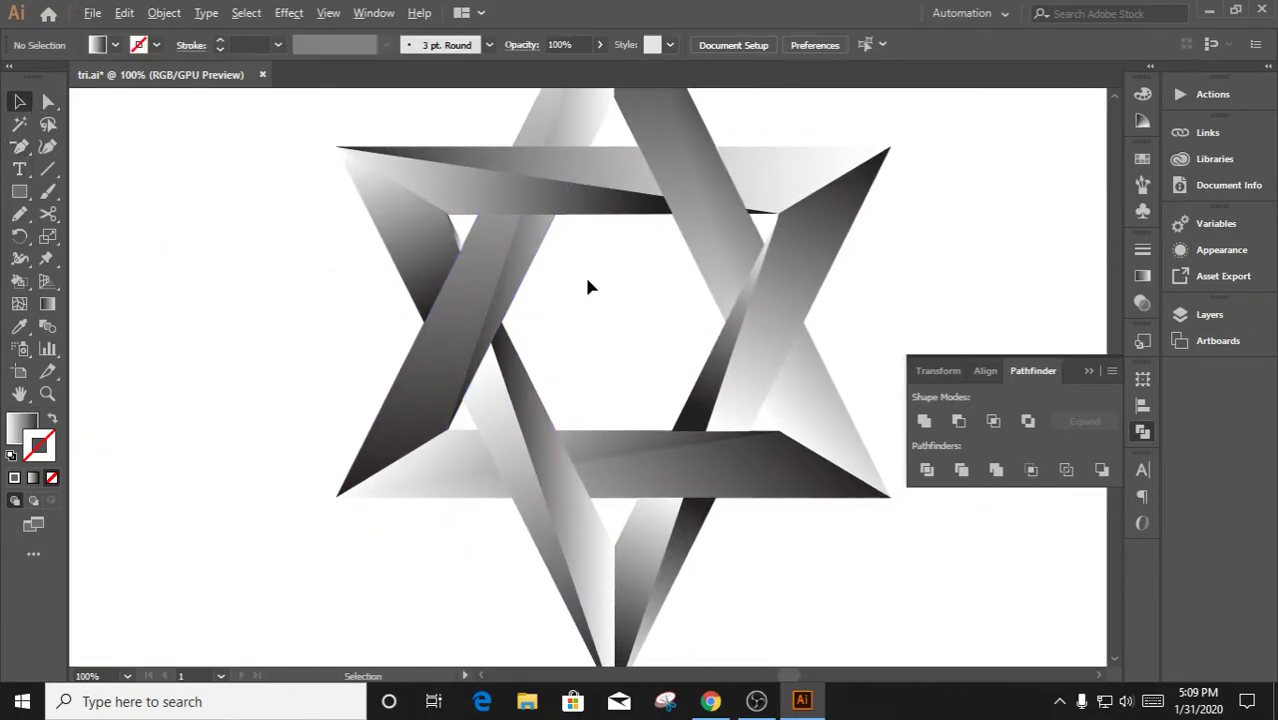
drag(647, 300, 593, 291)
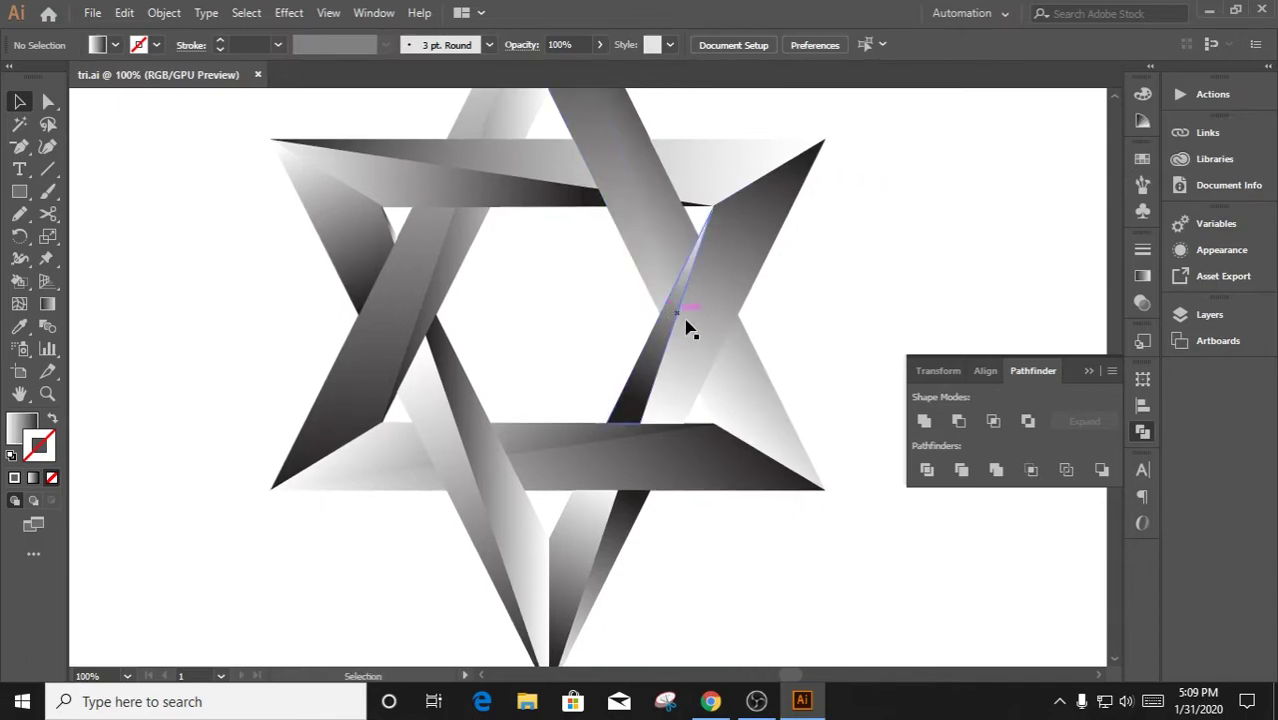
drag(589, 196, 549, 298)
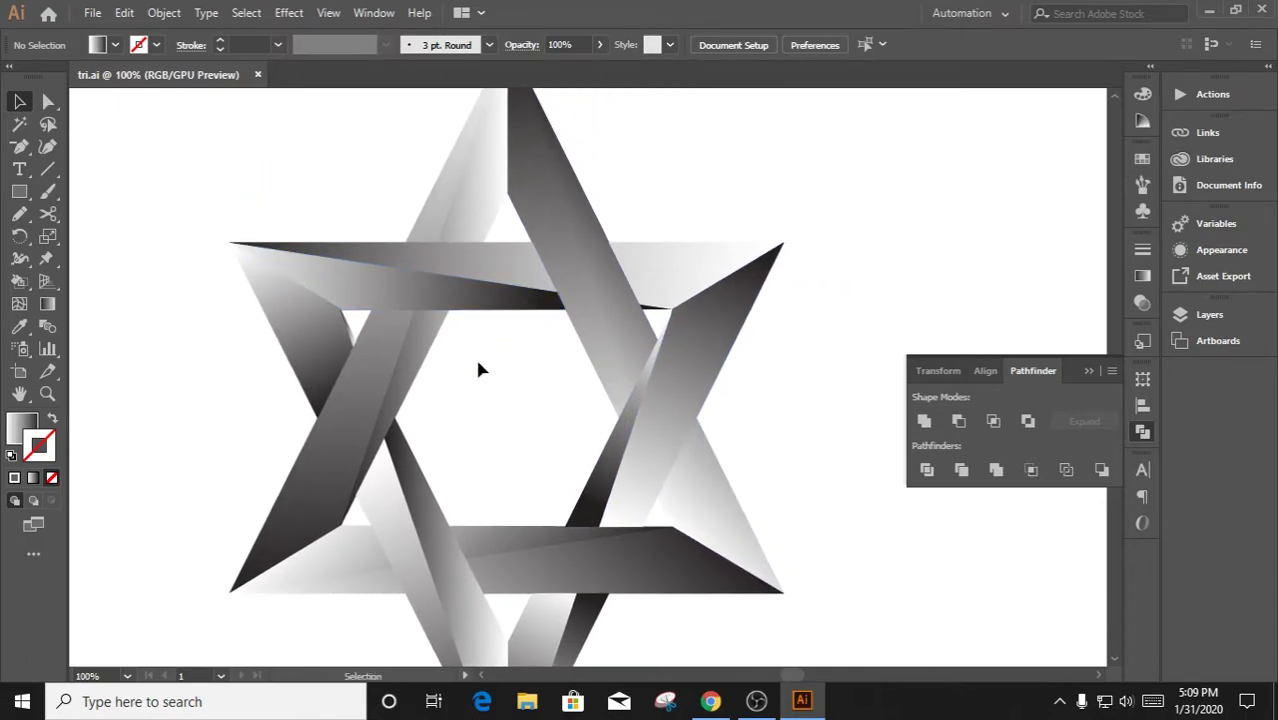
click(340, 462)
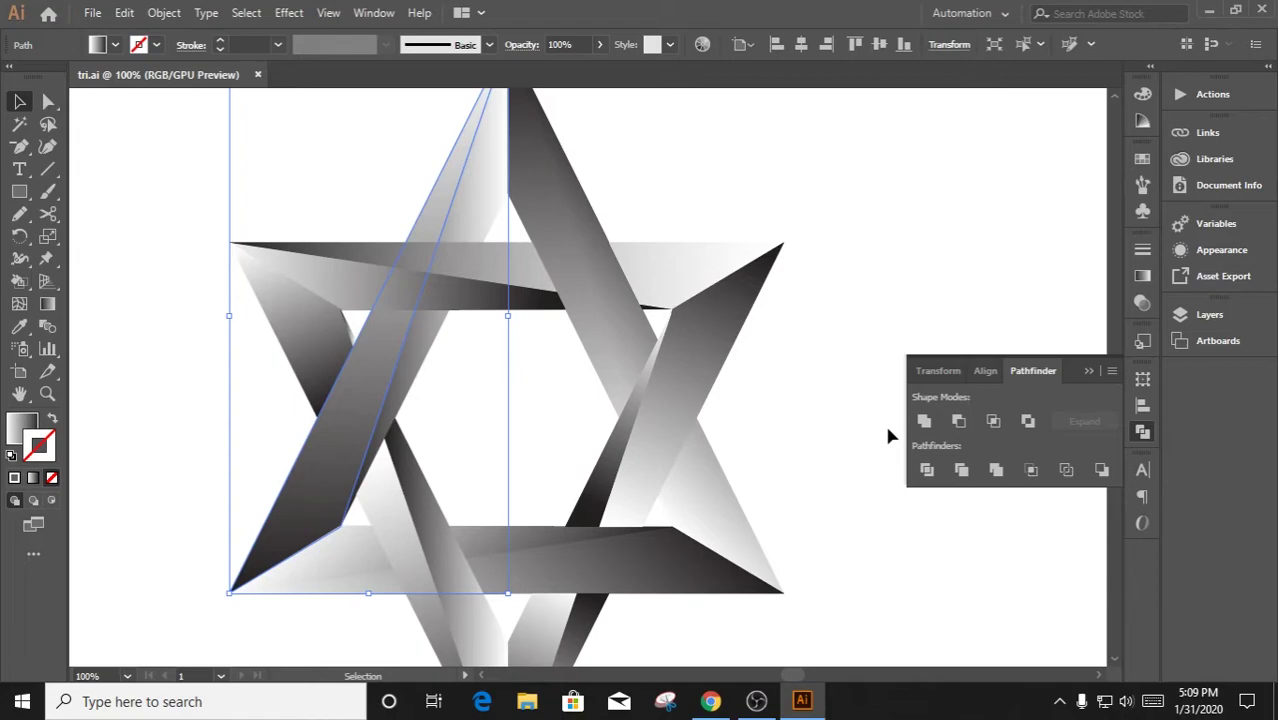
click(1143, 277)
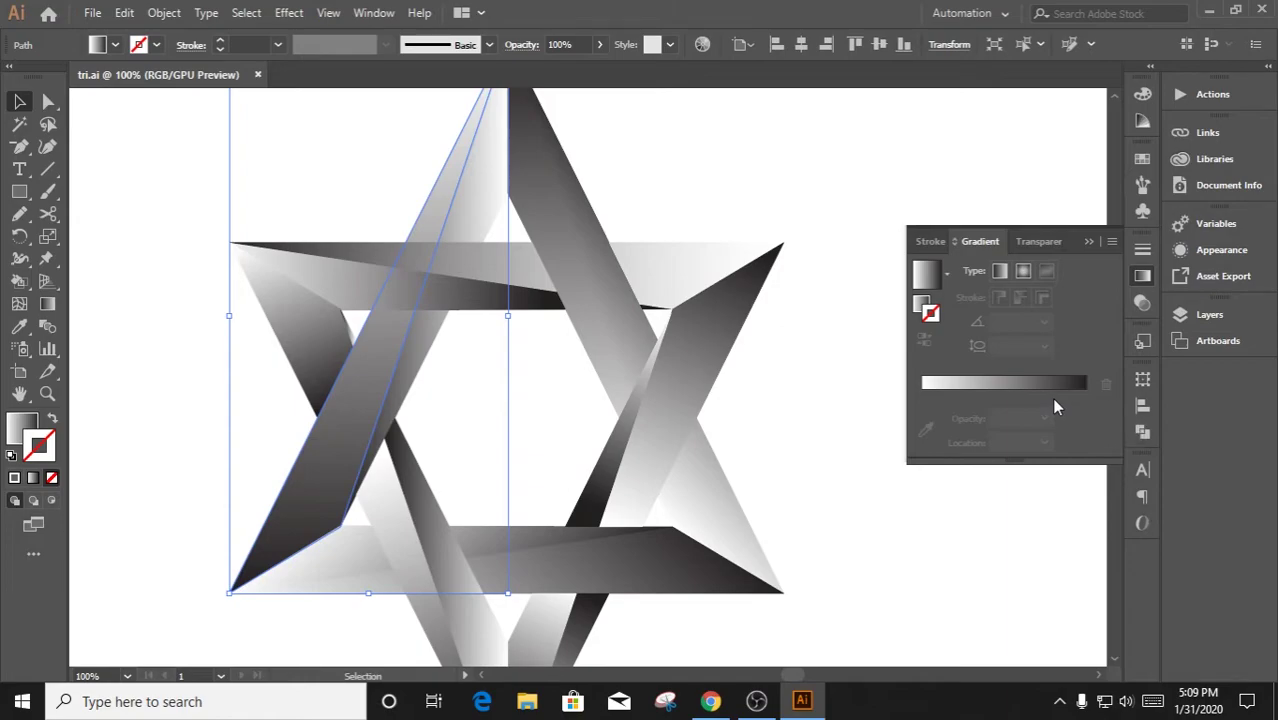
Fill the long left strip with the grey gradient, remove its stroke, and zoom out to the whole star
click(946, 274)
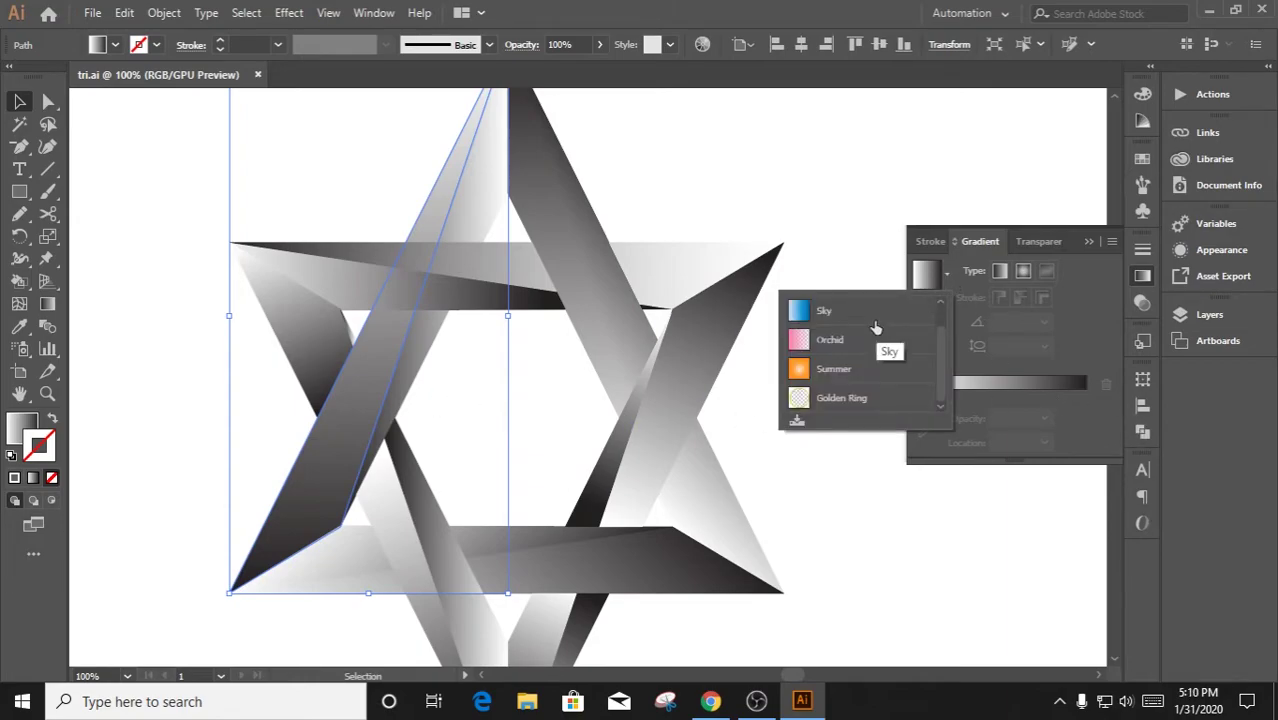
click(959, 285)
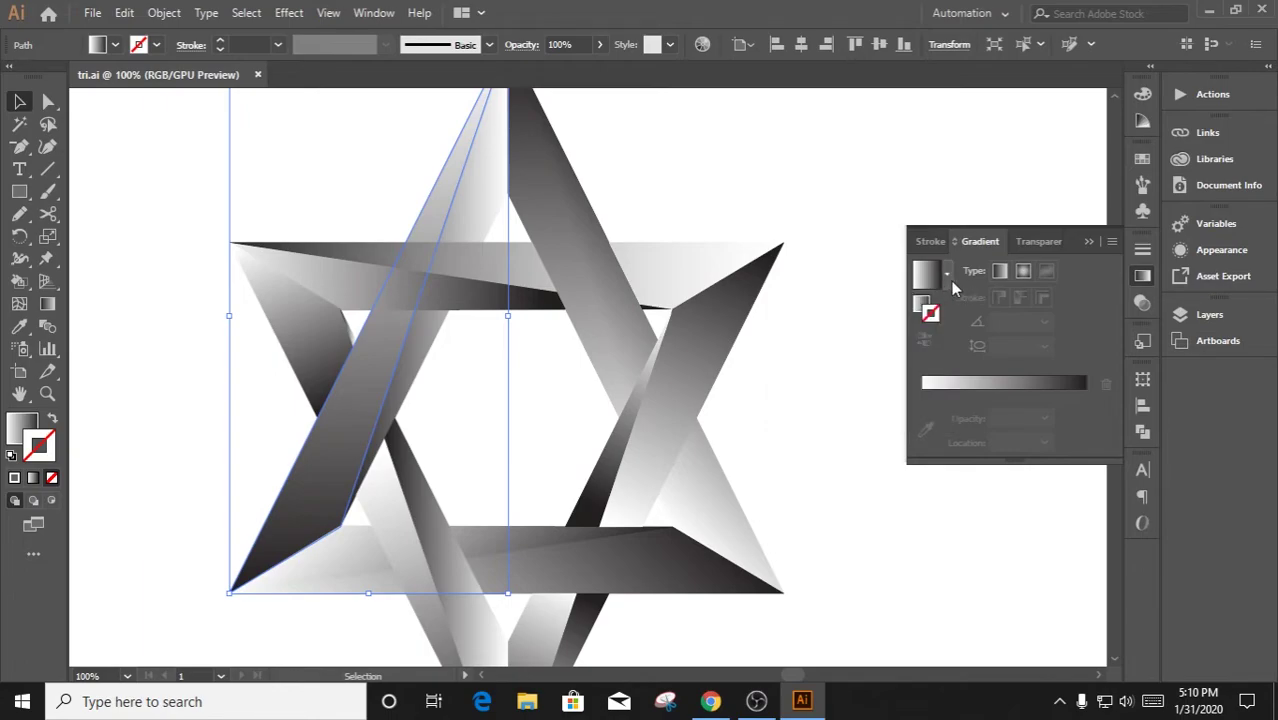
click(947, 276)
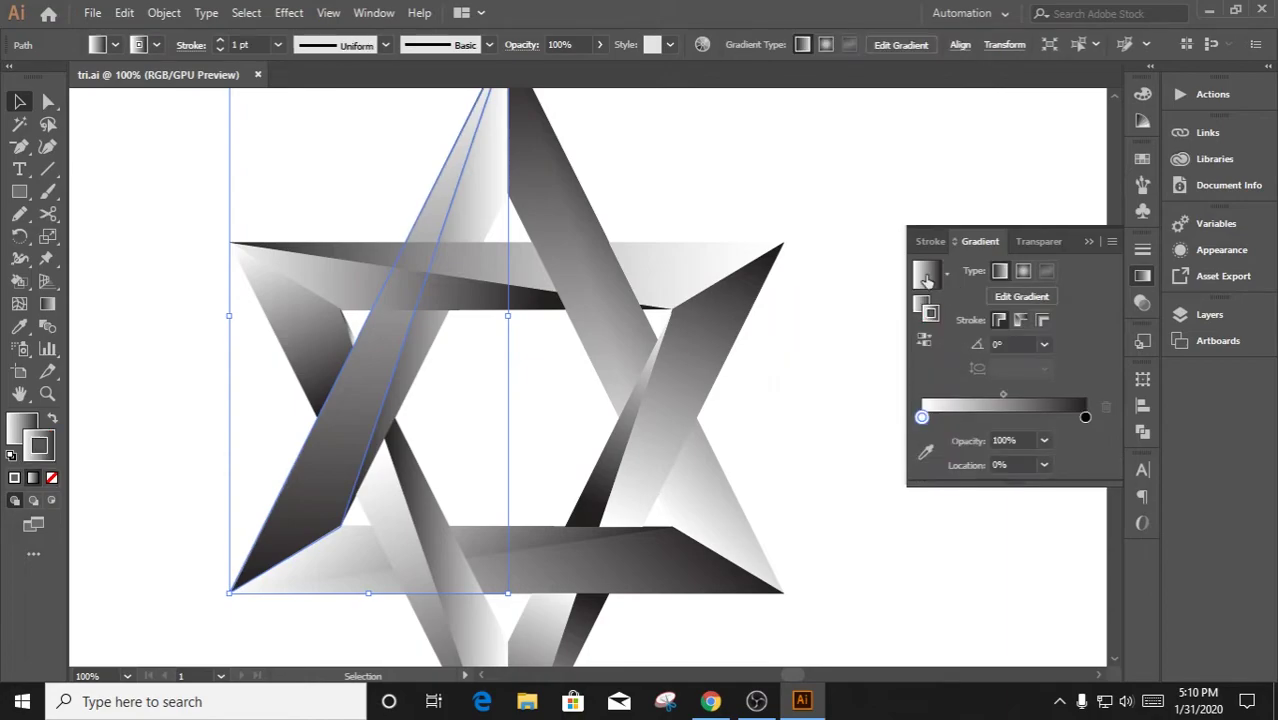
click(52, 479)
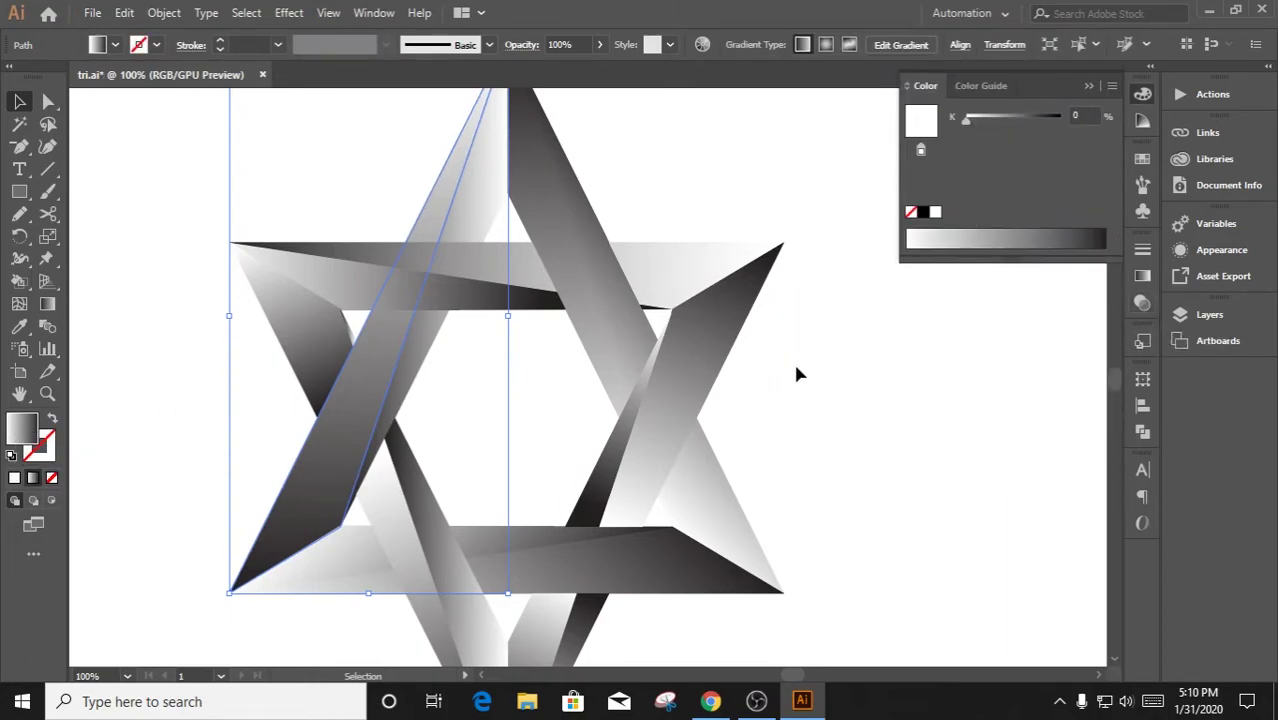
scroll(797, 374, up, 1)
drag(884, 343, 688, 287)
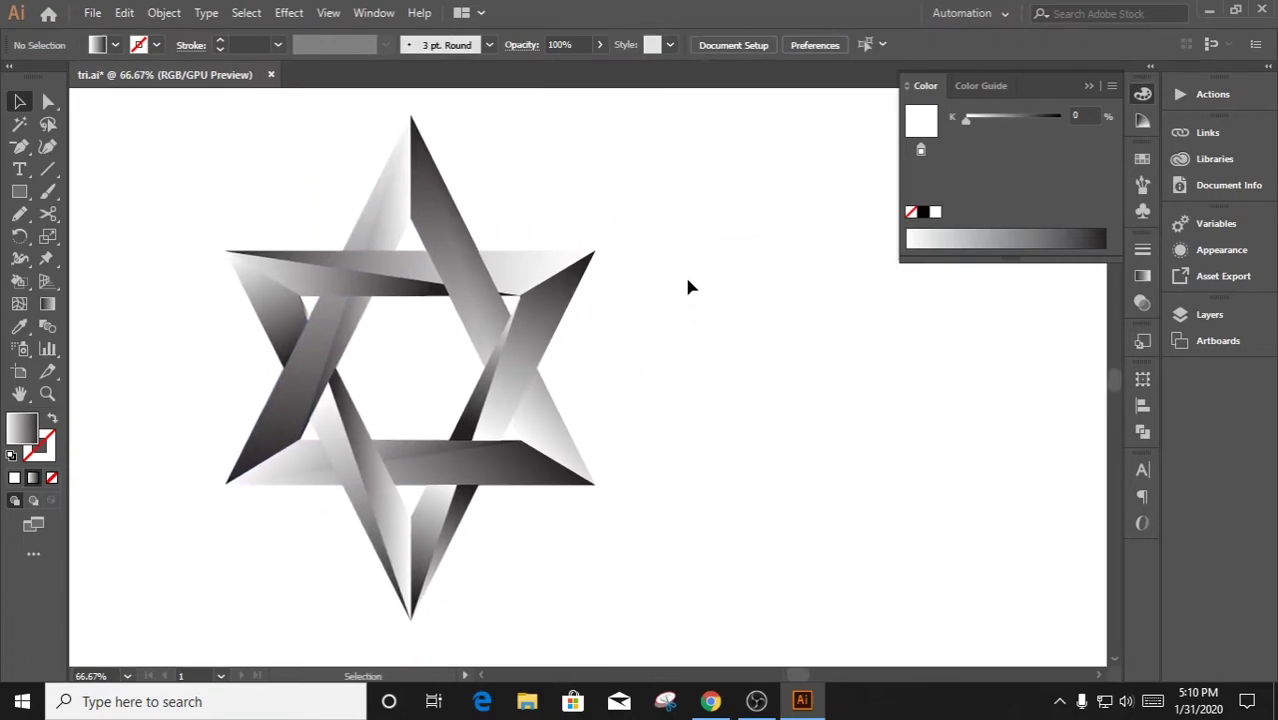
Draw a small square beside the star and place a copy directly below it
click(19, 191)
mouse_move(731, 347)
mouse_down()
mouse_move(774, 388)
mouse_move(753, 430)
mouse_up()
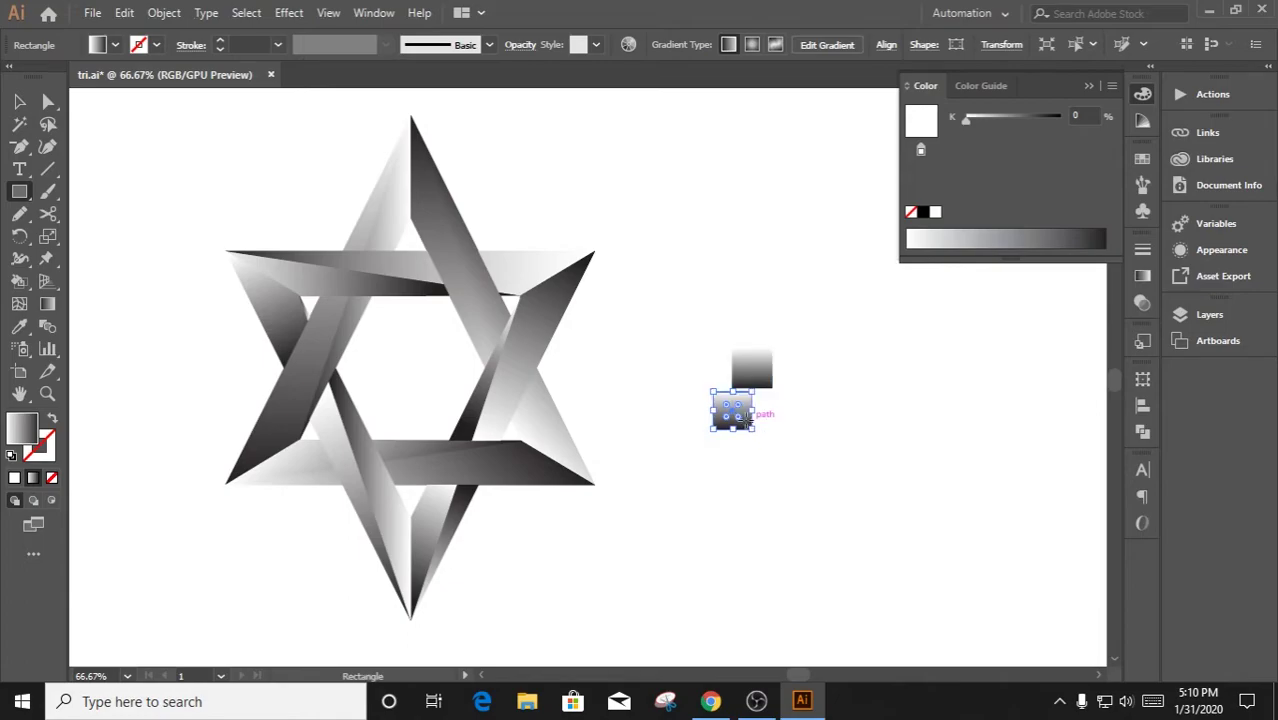
key(v)
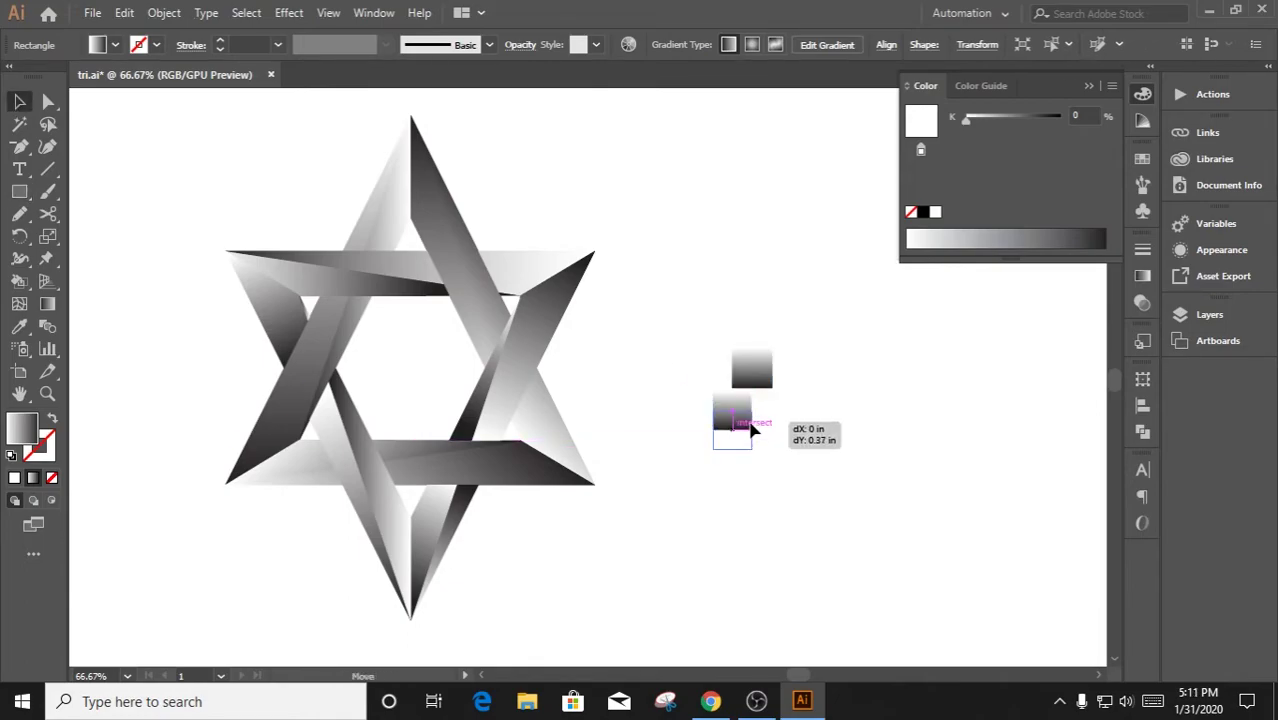
drag(753, 428, 765, 417)
drag(766, 410, 766, 410)
click(800, 435)
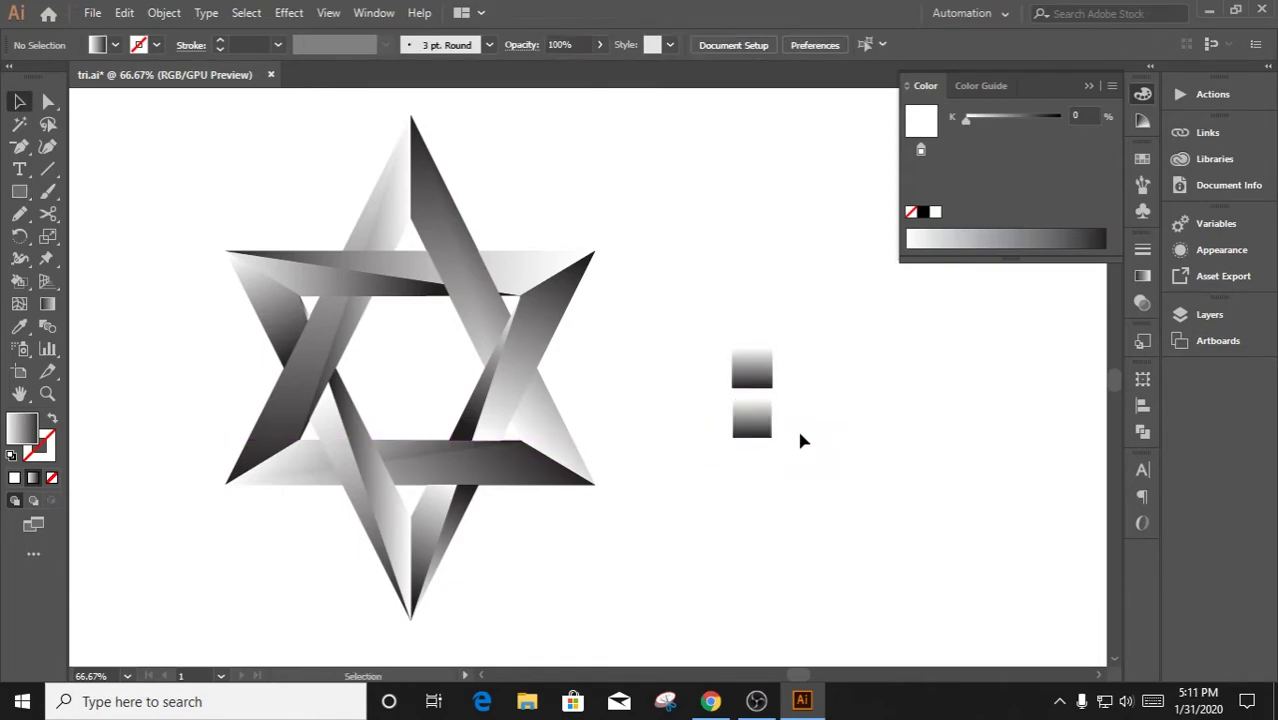
Select the top square and bring up its gradient settings
click(744, 366)
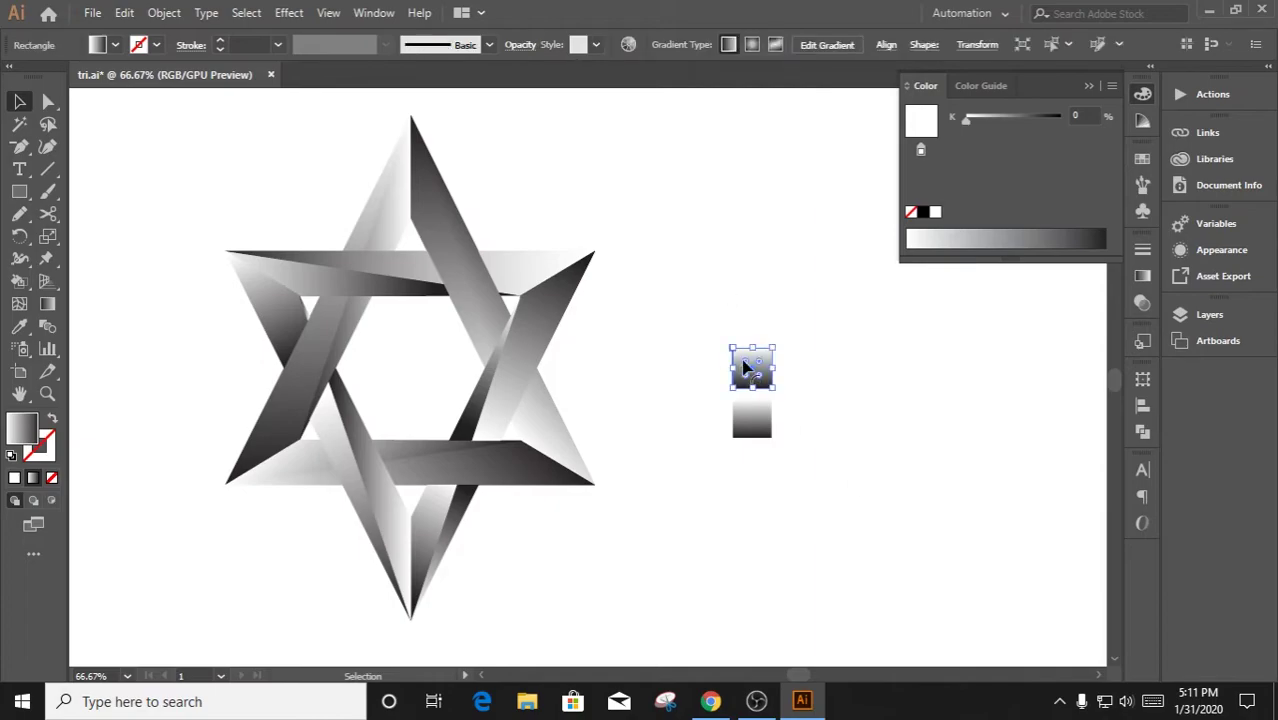
double_click(34, 456)
key(Escape)
click(858, 377)
click(752, 368)
click(1143, 276)
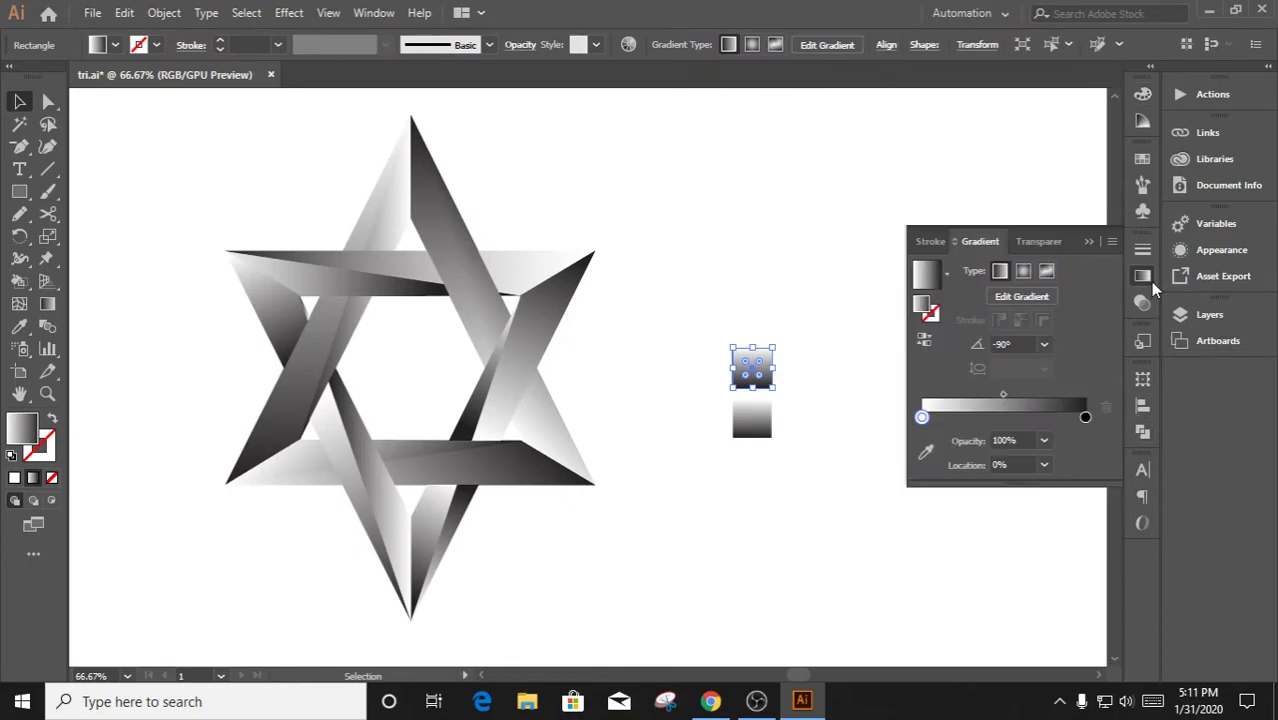
Set both of the top square's gradient stops to teal
double_click(1085, 417)
click(964, 487)
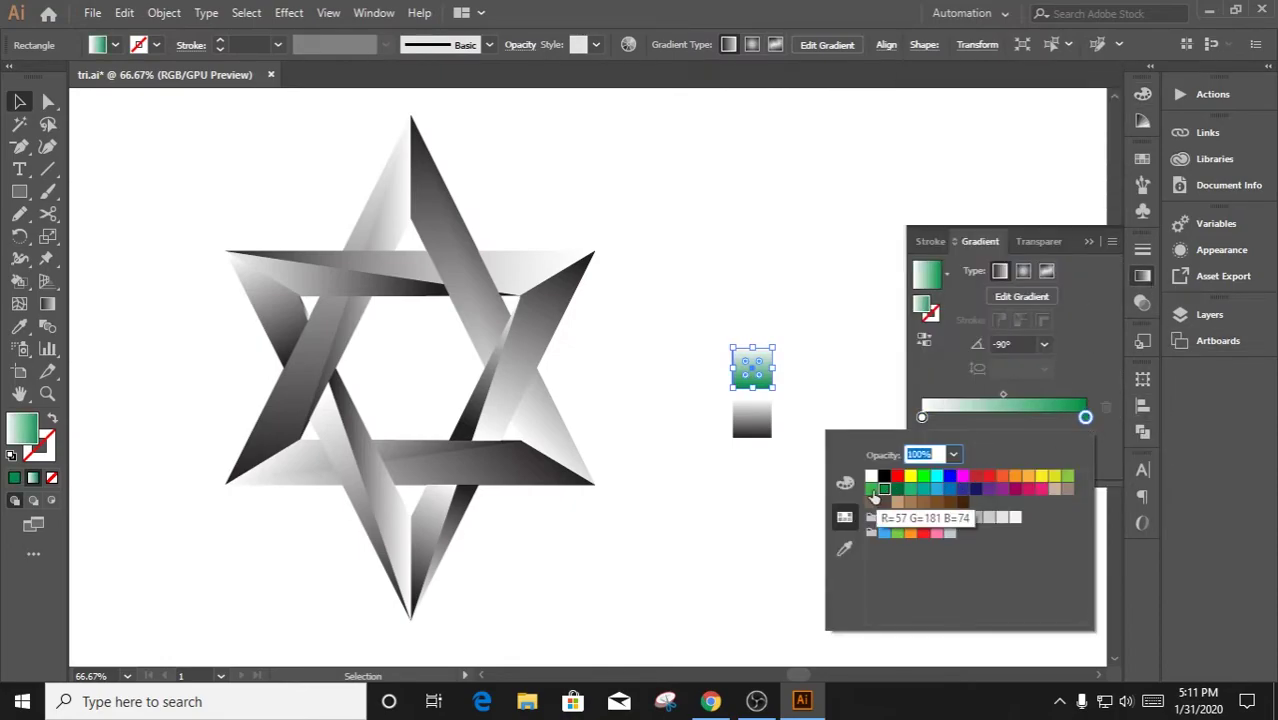
click(936, 490)
click(936, 489)
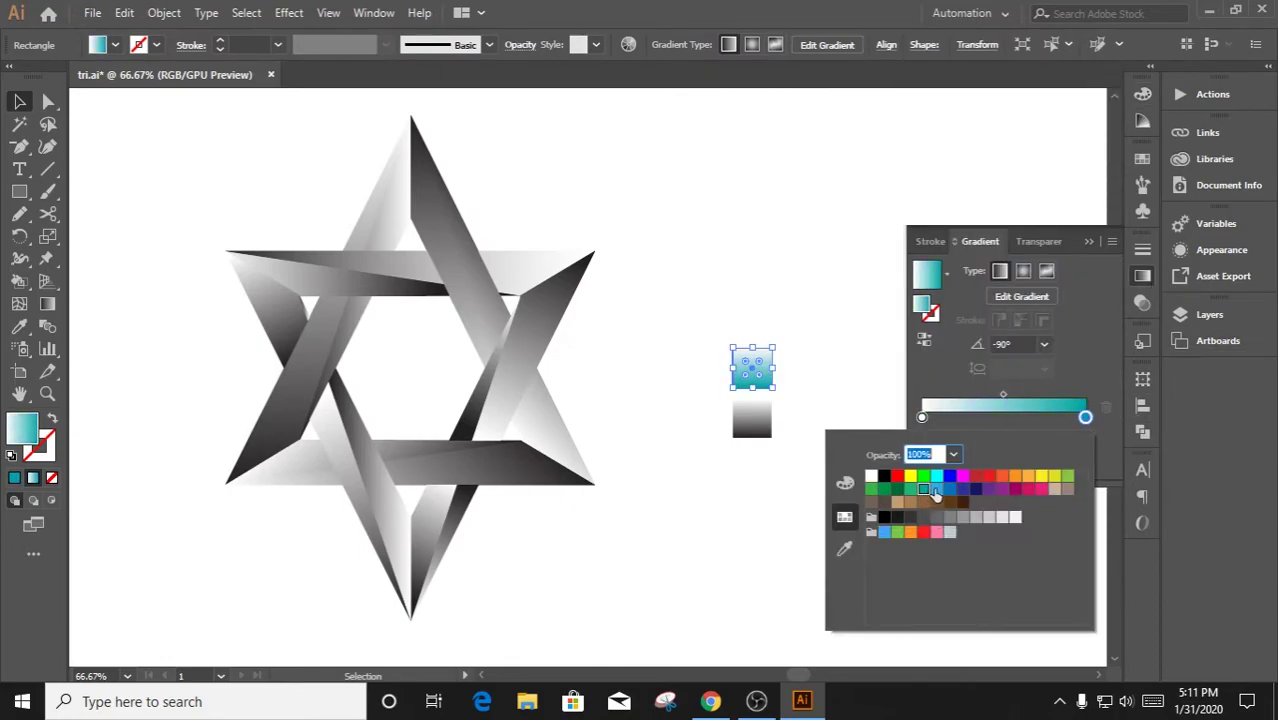
double_click(921, 417)
click(936, 489)
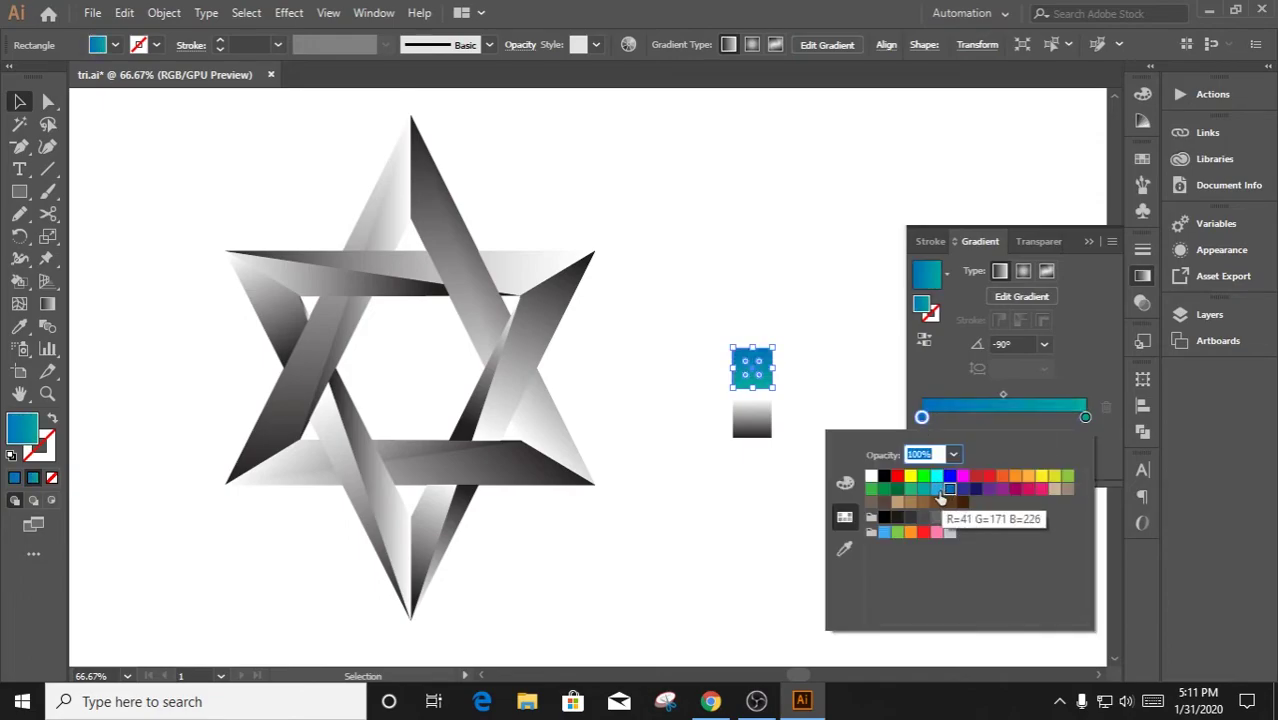
click(912, 489)
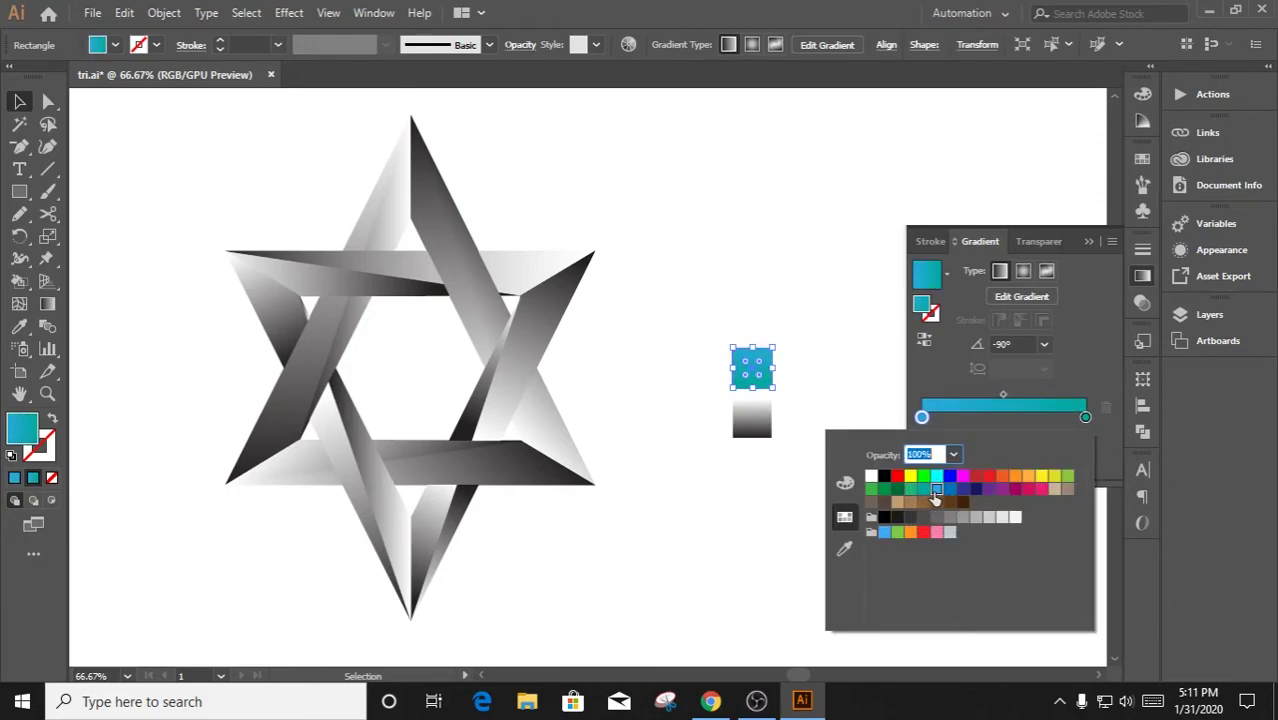
Change the bottom square's gradient start colour to light blue
click(752, 418)
double_click(921, 417)
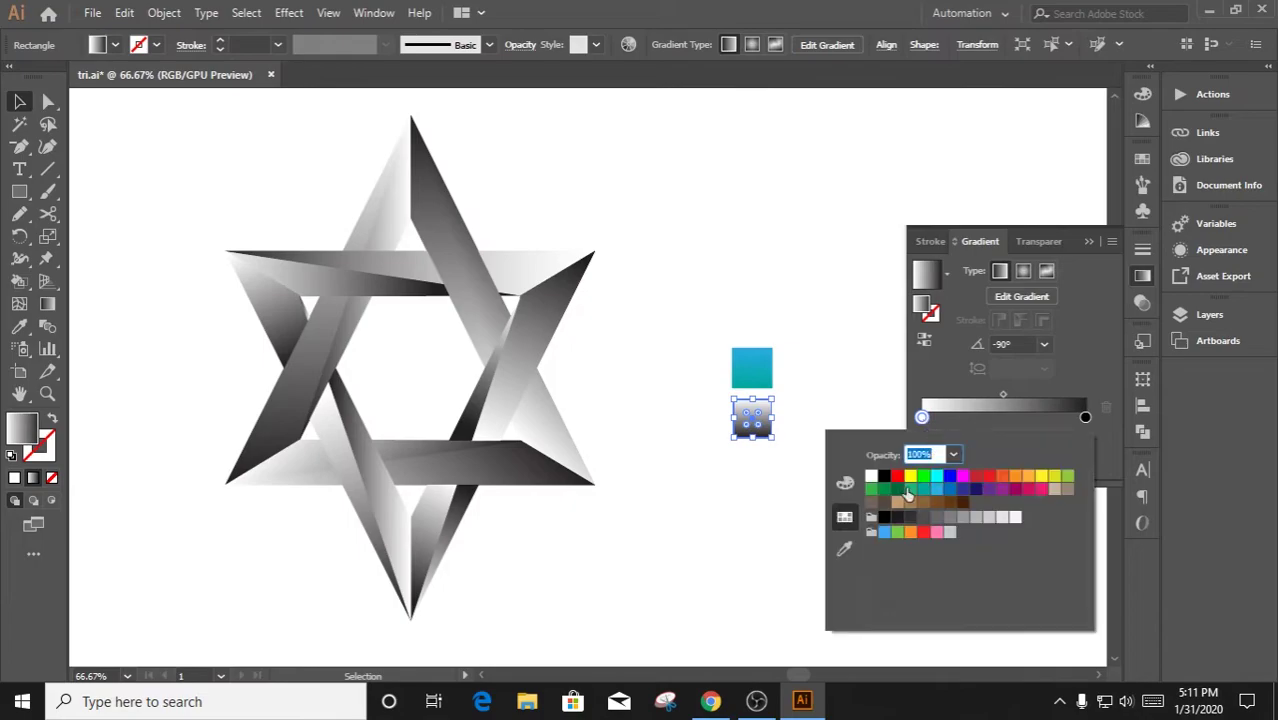
click(923, 489)
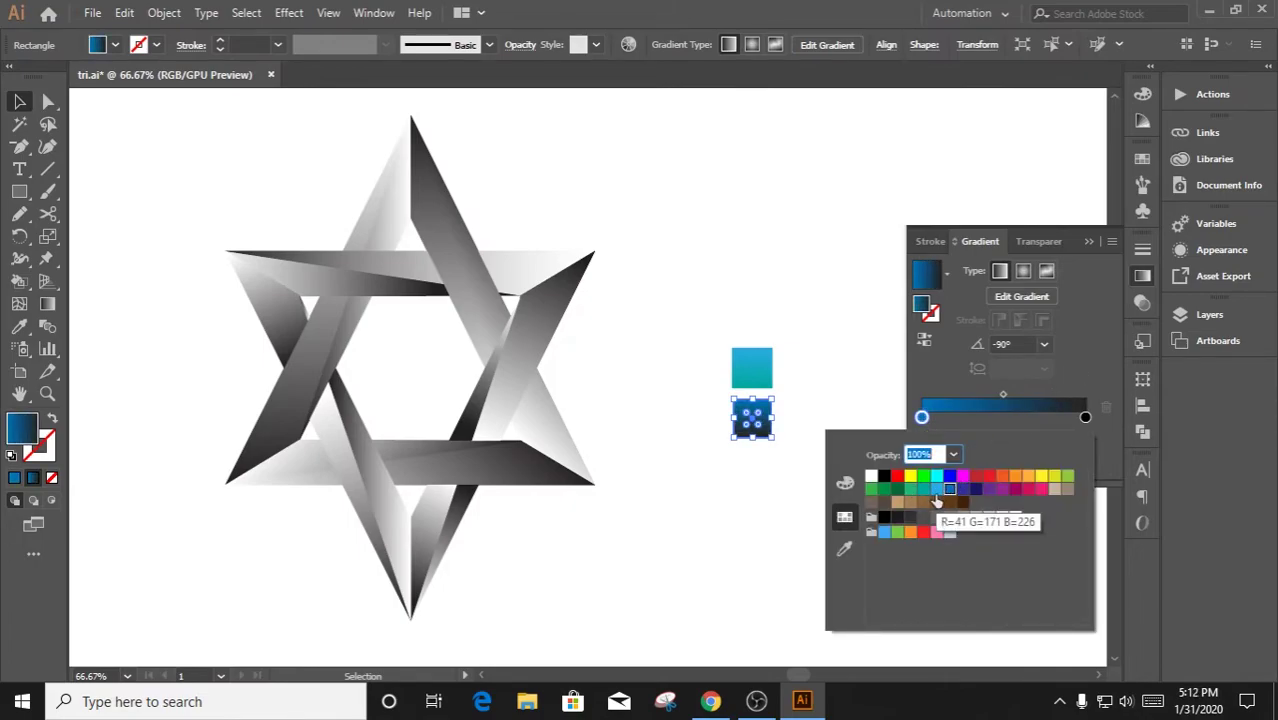
click(936, 489)
Recolour the top square's gradient so its left stop is green, then deselect
click(752, 368)
double_click(1085, 417)
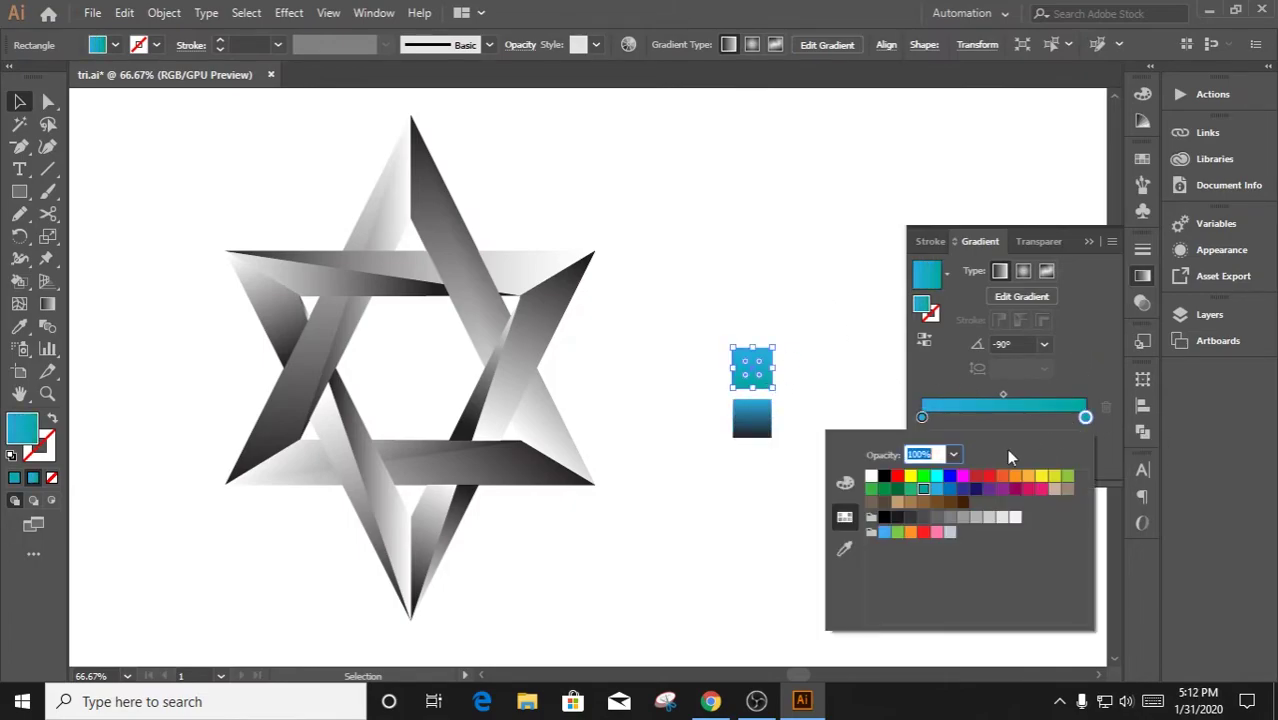
click(928, 490)
double_click(921, 417)
click(916, 489)
click(836, 374)
click(1018, 220)
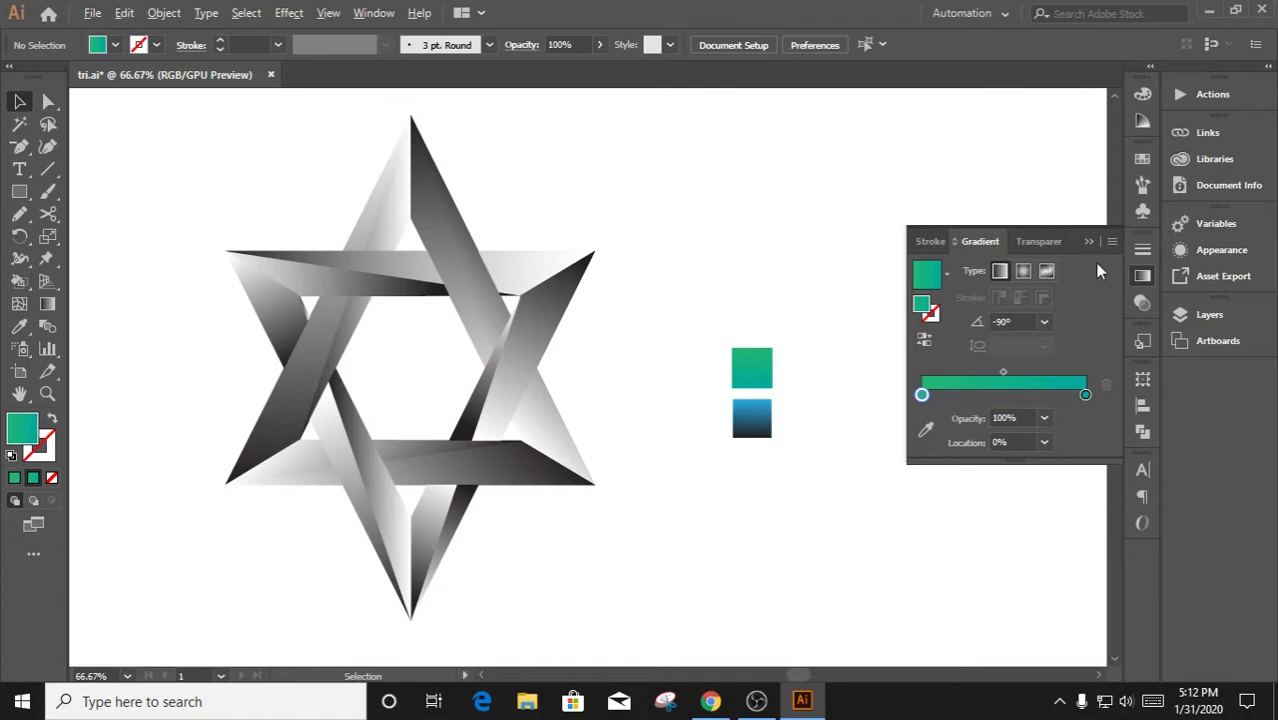
scroll(750, 383, up, 4)
Nudge the top square down to close the gap above the bottom square
click(665, 297)
key(Down)
key(Down)
key(Down)
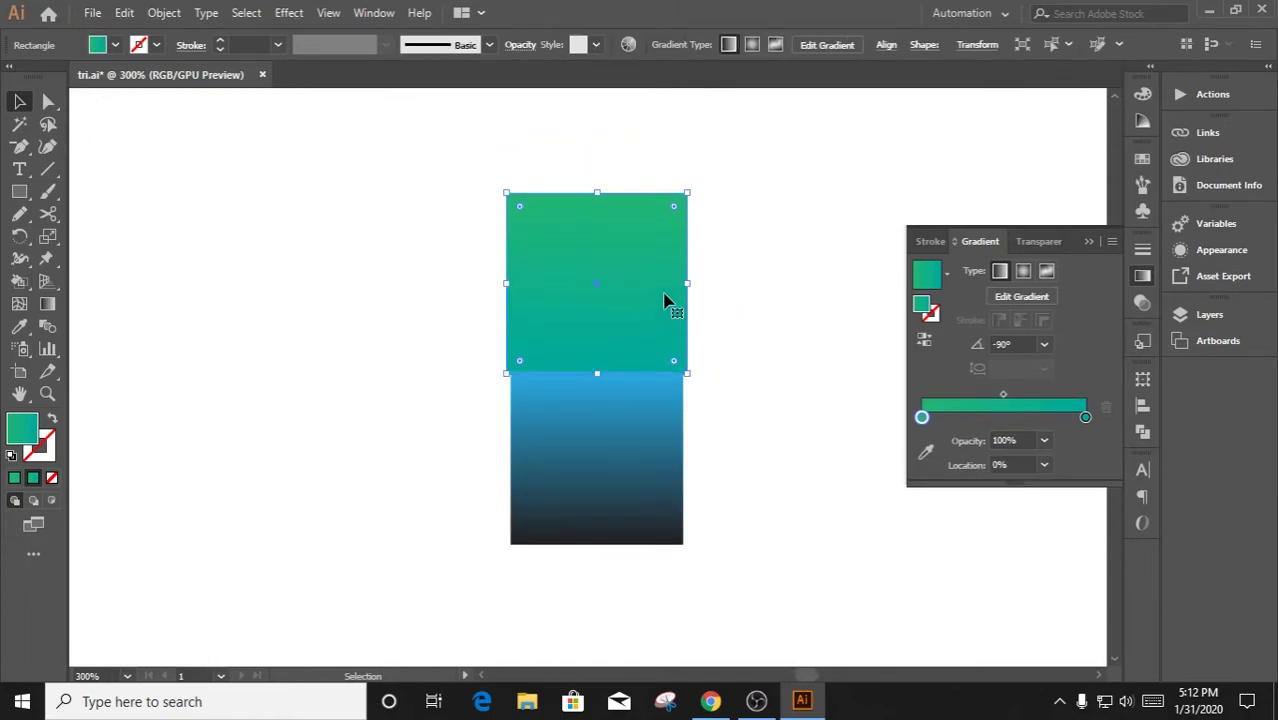
key(Up)
key(Down)
click(762, 451)
Give the bottom square a teal-to-dark-blue gradient
click(652, 424)
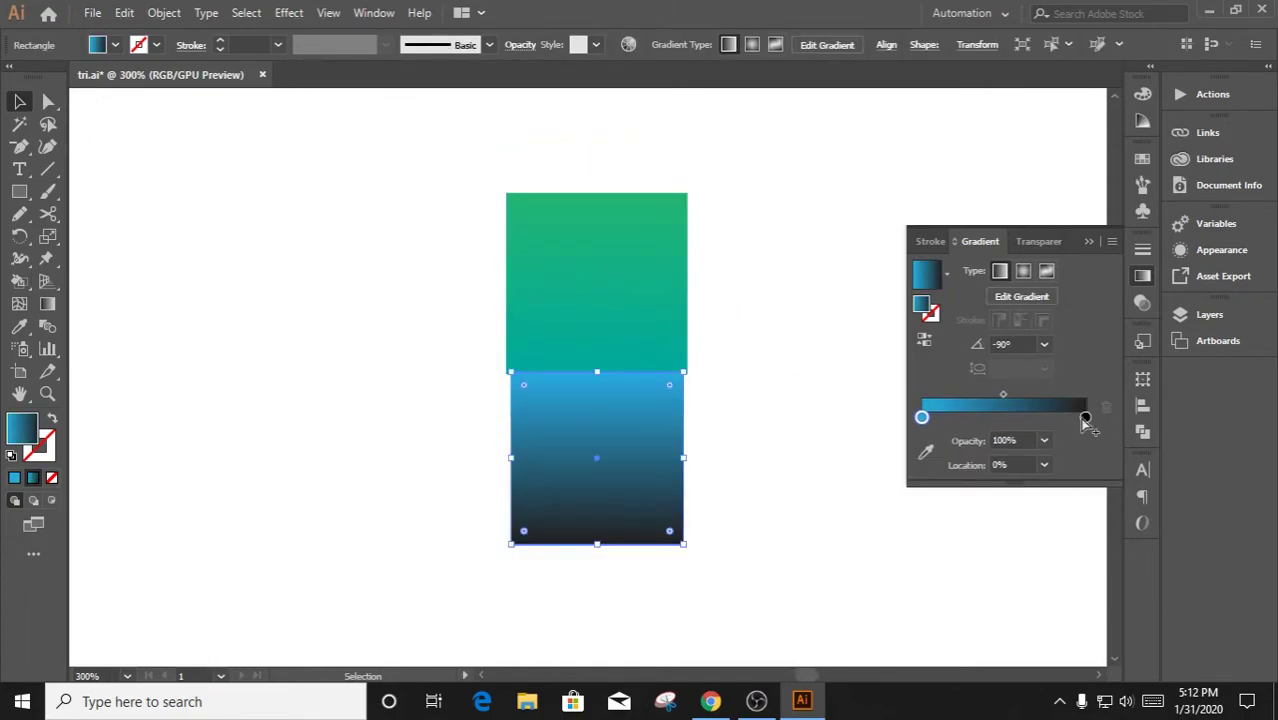
double_click(1085, 417)
click(949, 489)
click(922, 417)
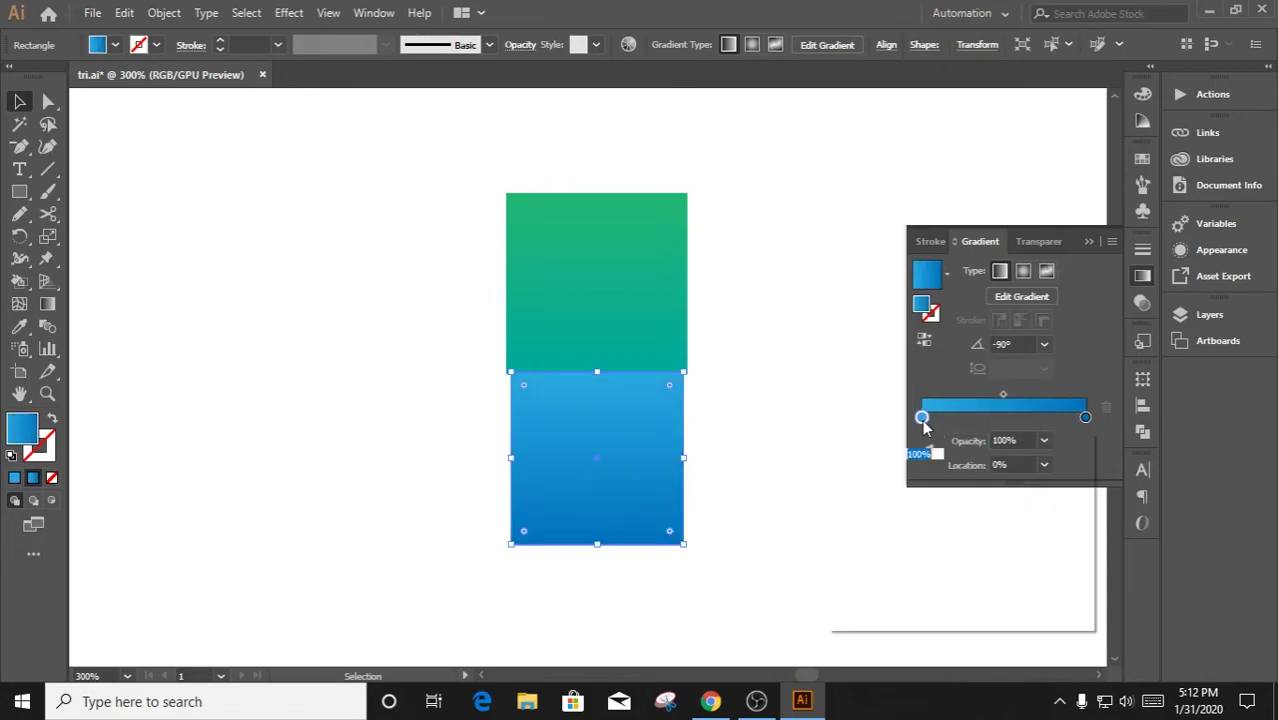
double_click(922, 417)
click(923, 489)
Change the bottom square's gradient to light blue fading into indigo
click(950, 377)
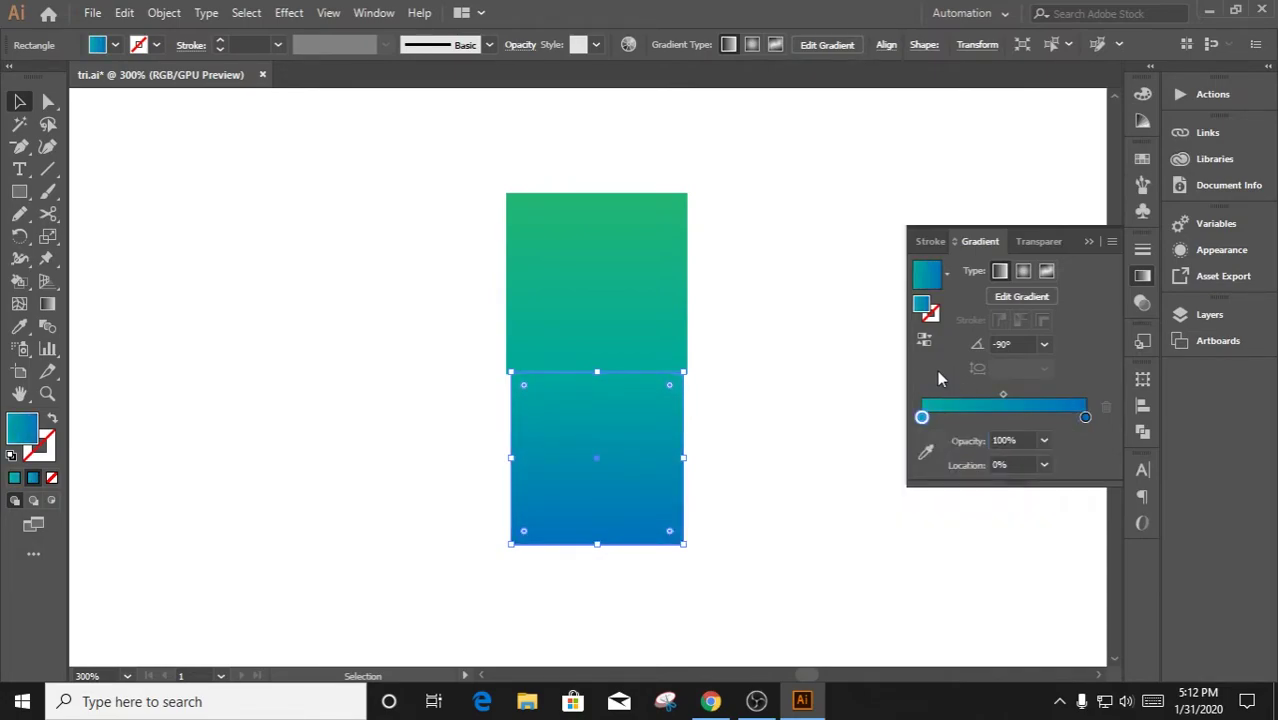
double_click(1085, 417)
click(962, 489)
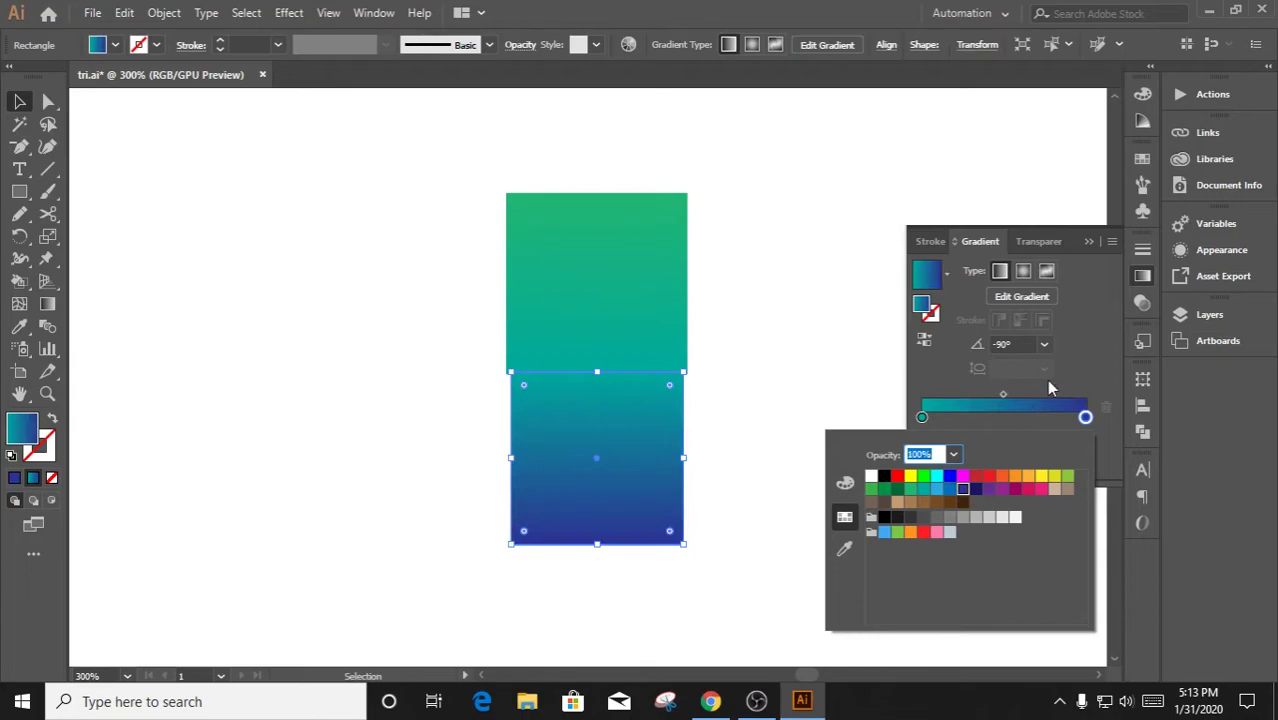
click(922, 417)
double_click(922, 417)
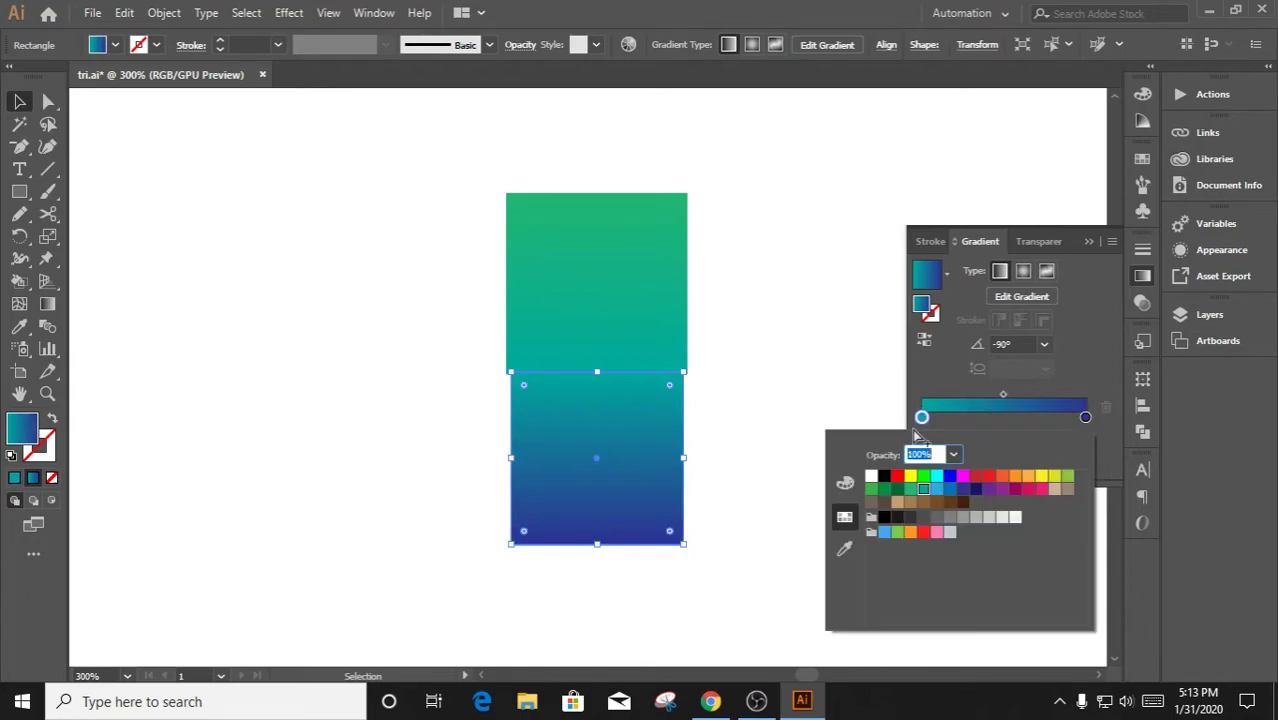
click(936, 489)
Set the top square's gradient stops to cyan and teal
click(639, 323)
double_click(1085, 417)
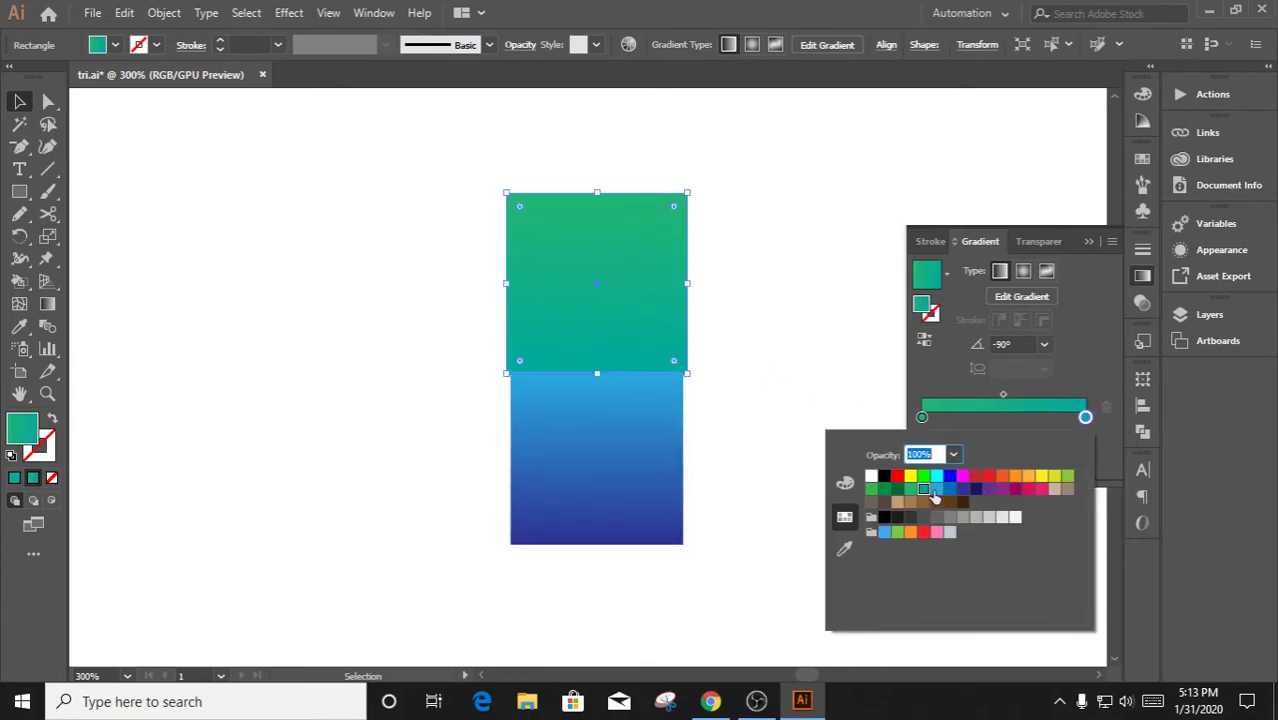
click(937, 477)
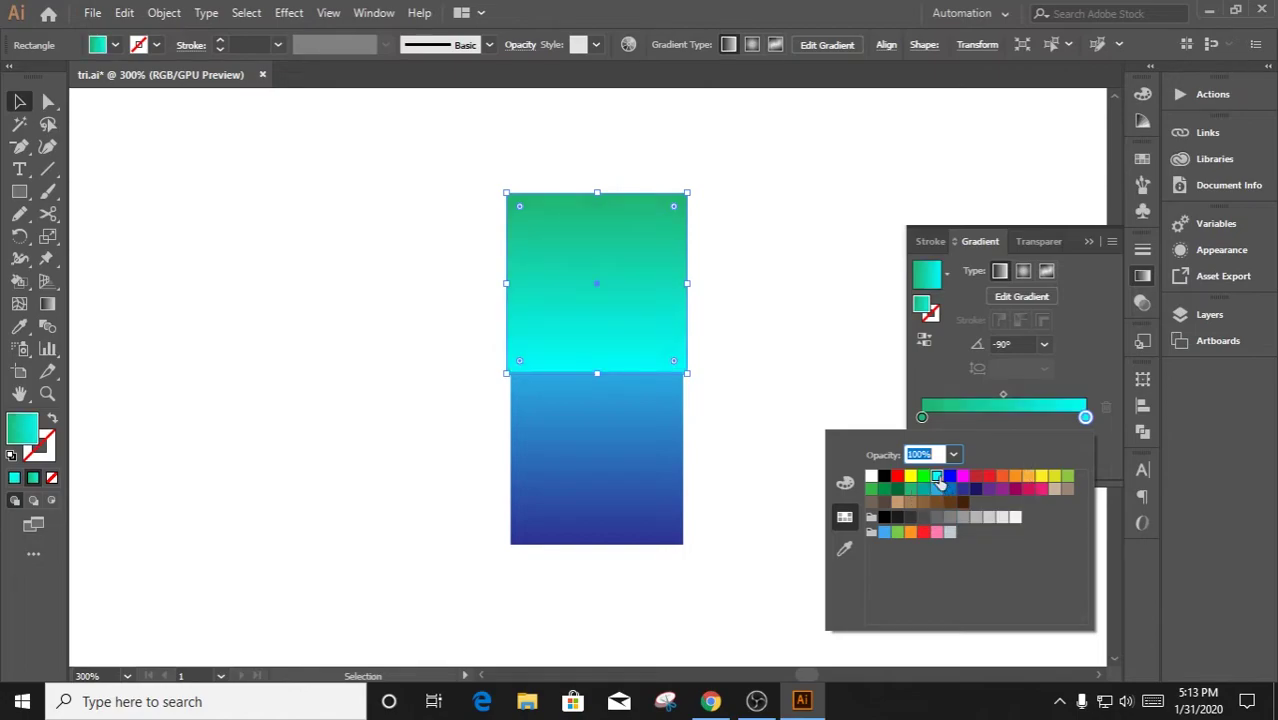
click(923, 492)
double_click(922, 417)
click(937, 477)
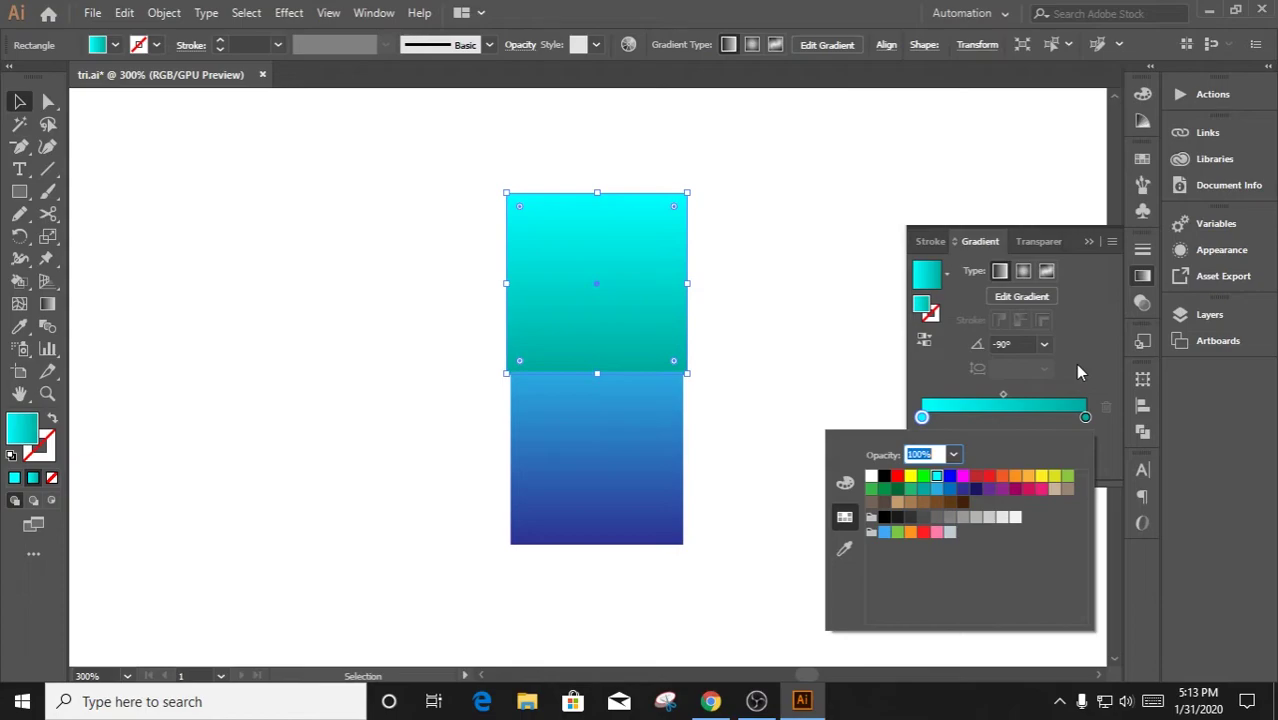
click(845, 483)
click(844, 546)
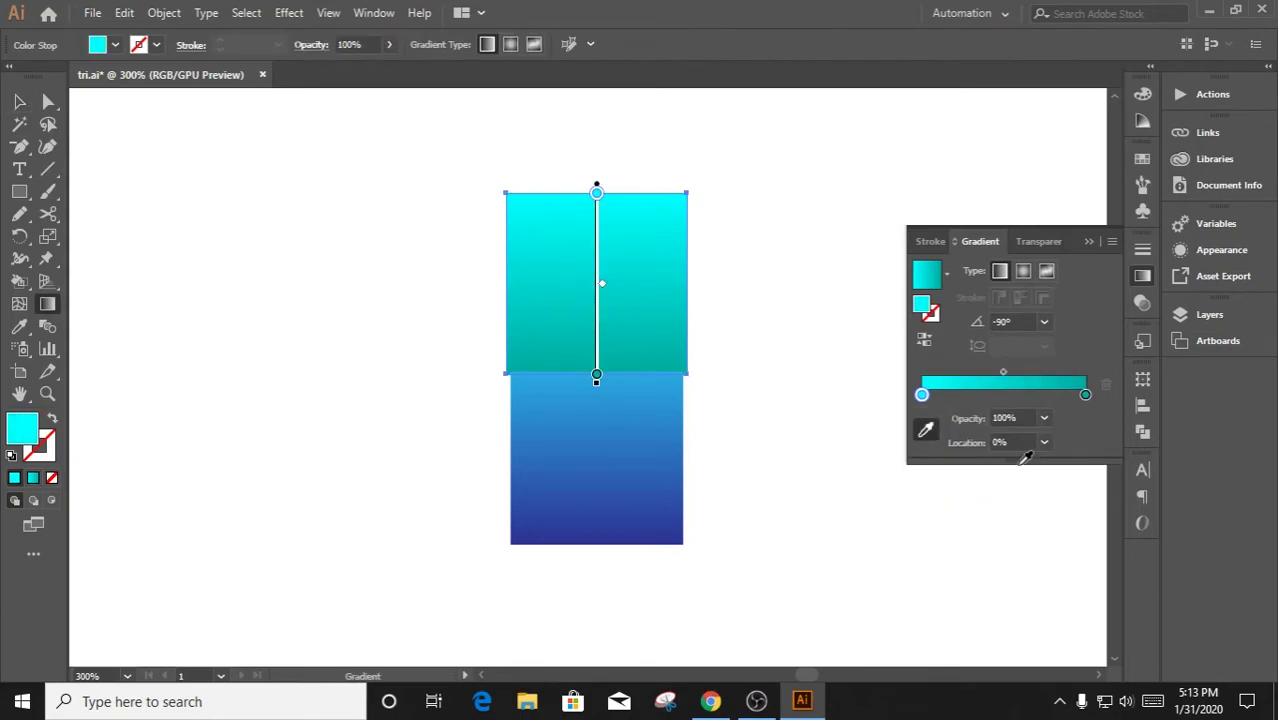
key(v)
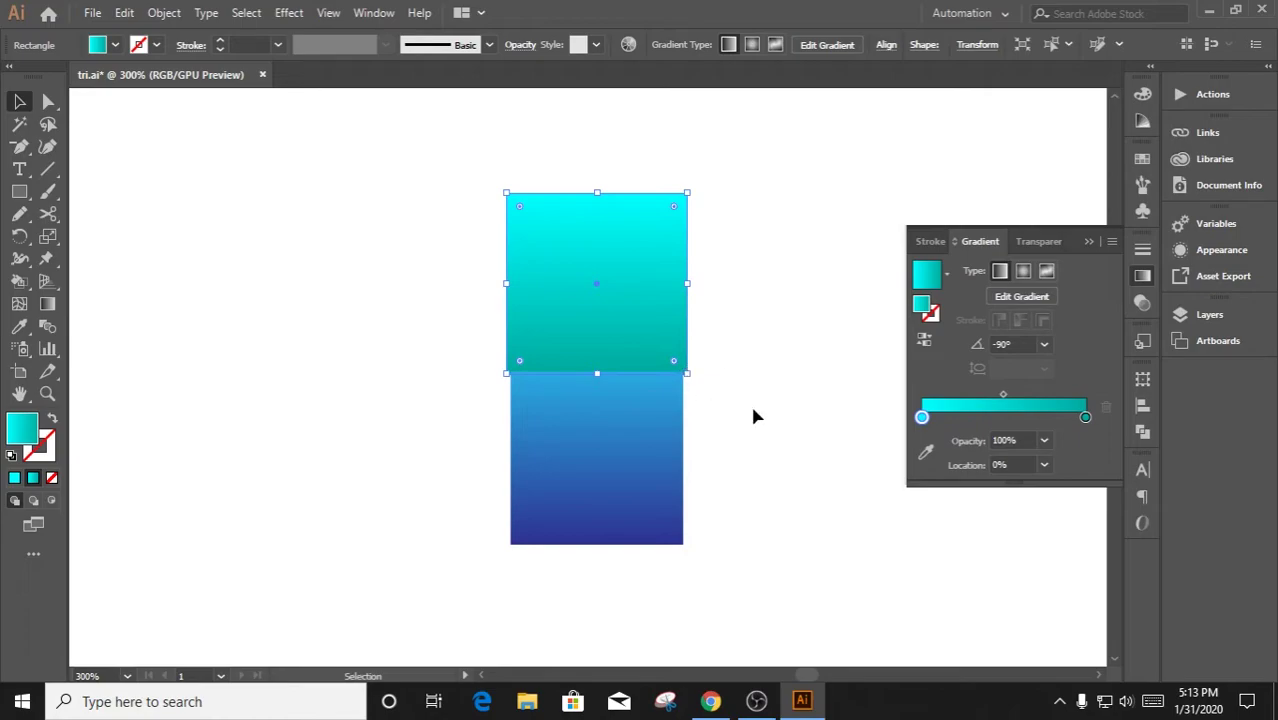
End the top gradient in light blue and make the bottom run mid-blue to bright blue
double_click(922, 417)
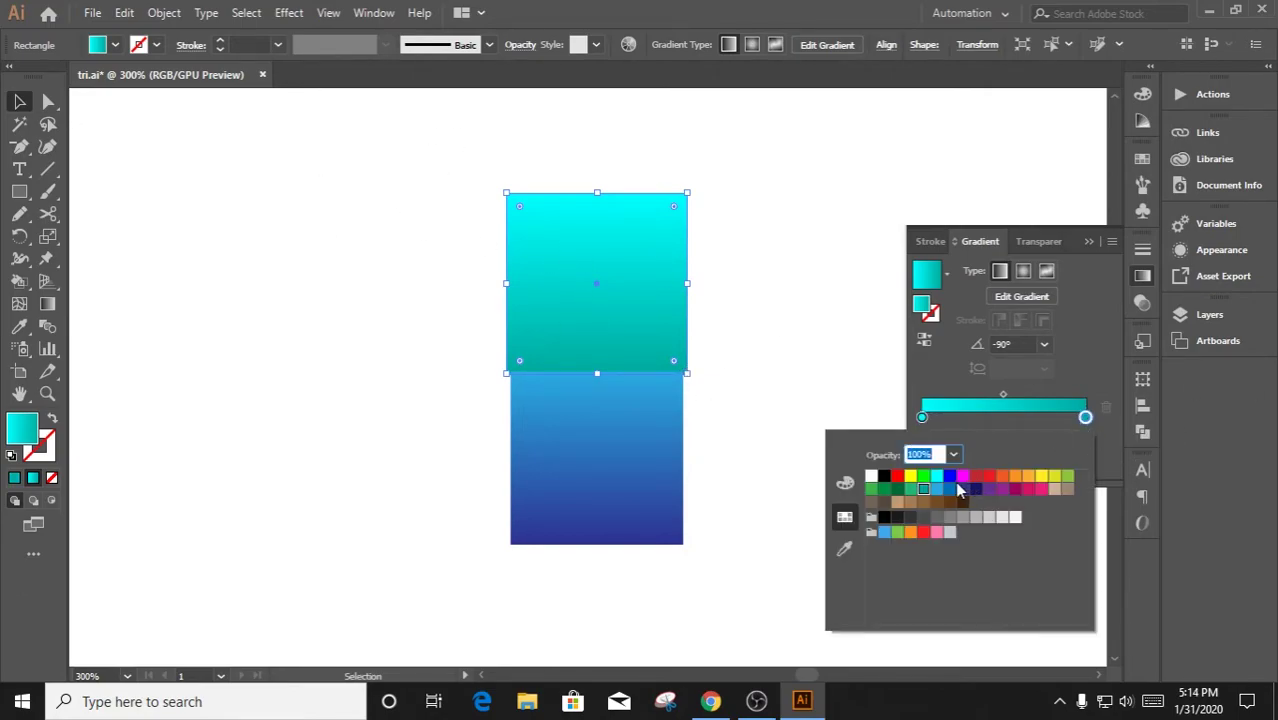
click(950, 487)
double_click(922, 417)
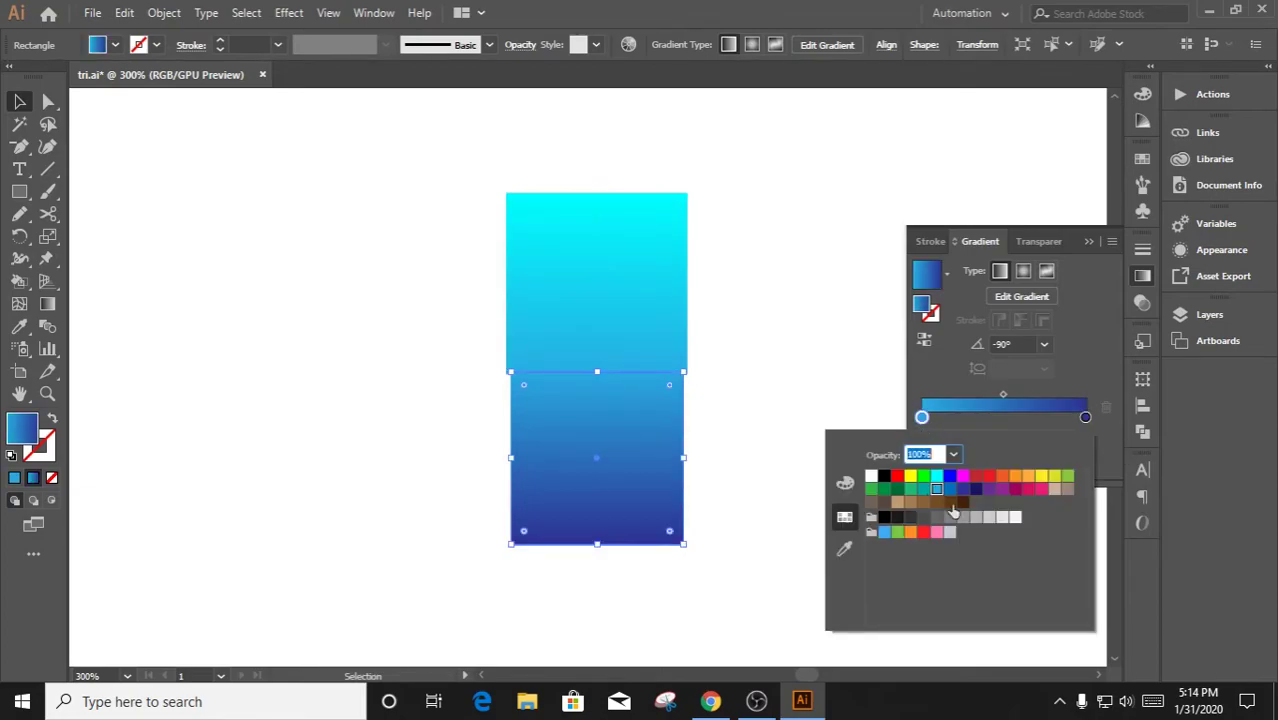
click(949, 488)
double_click(1085, 417)
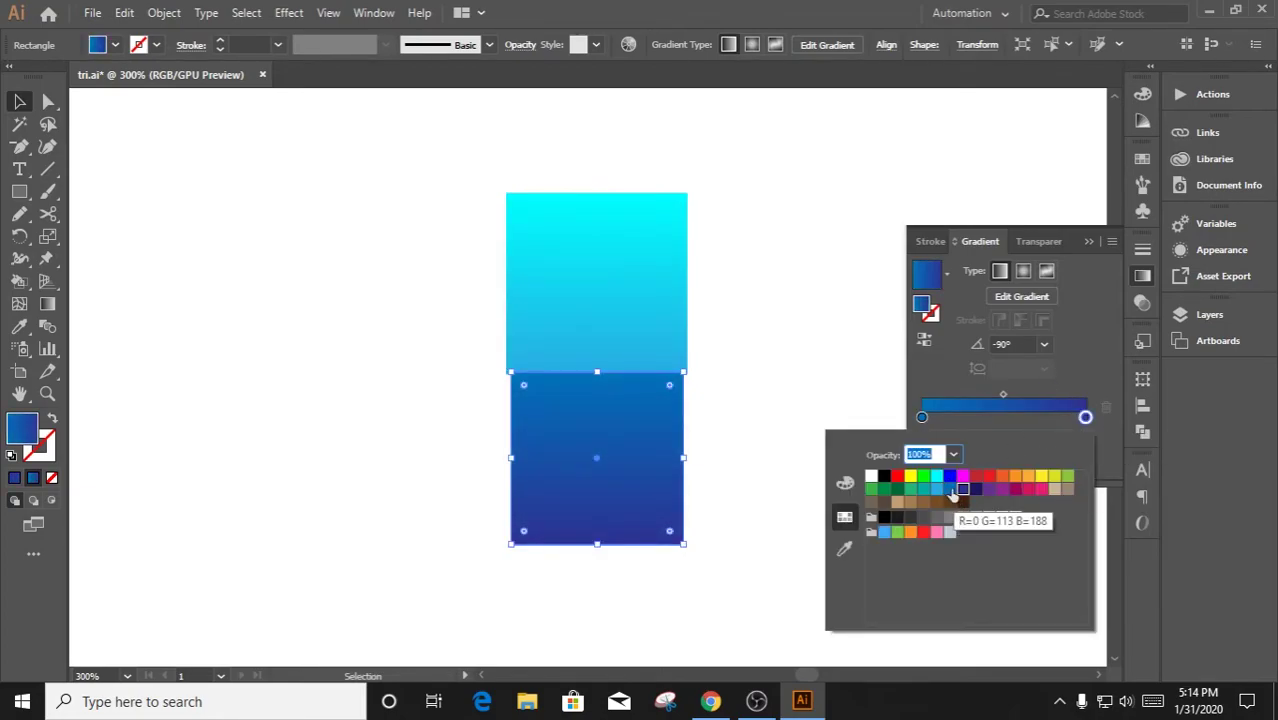
click(950, 488)
double_click(922, 417)
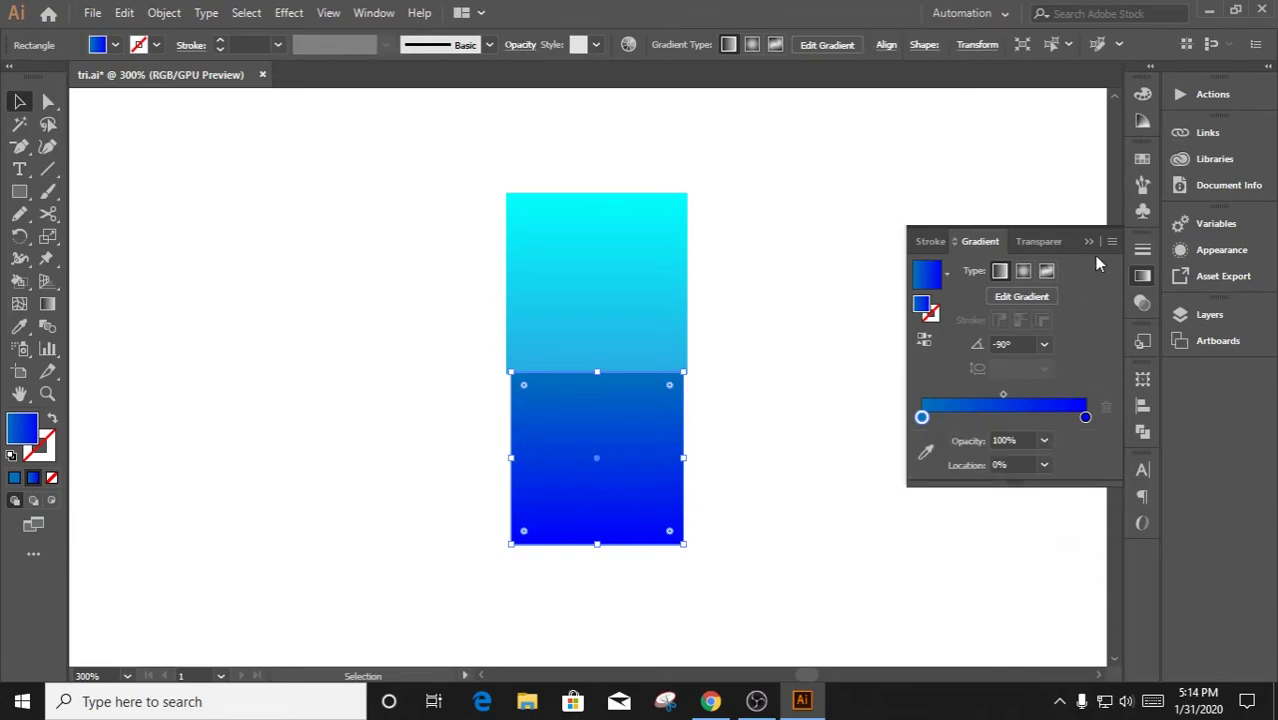
click(918, 238)
click(636, 283)
Nudge the top rectangle up and inspect its gradient stop colour options
drag(636, 283, 636, 281)
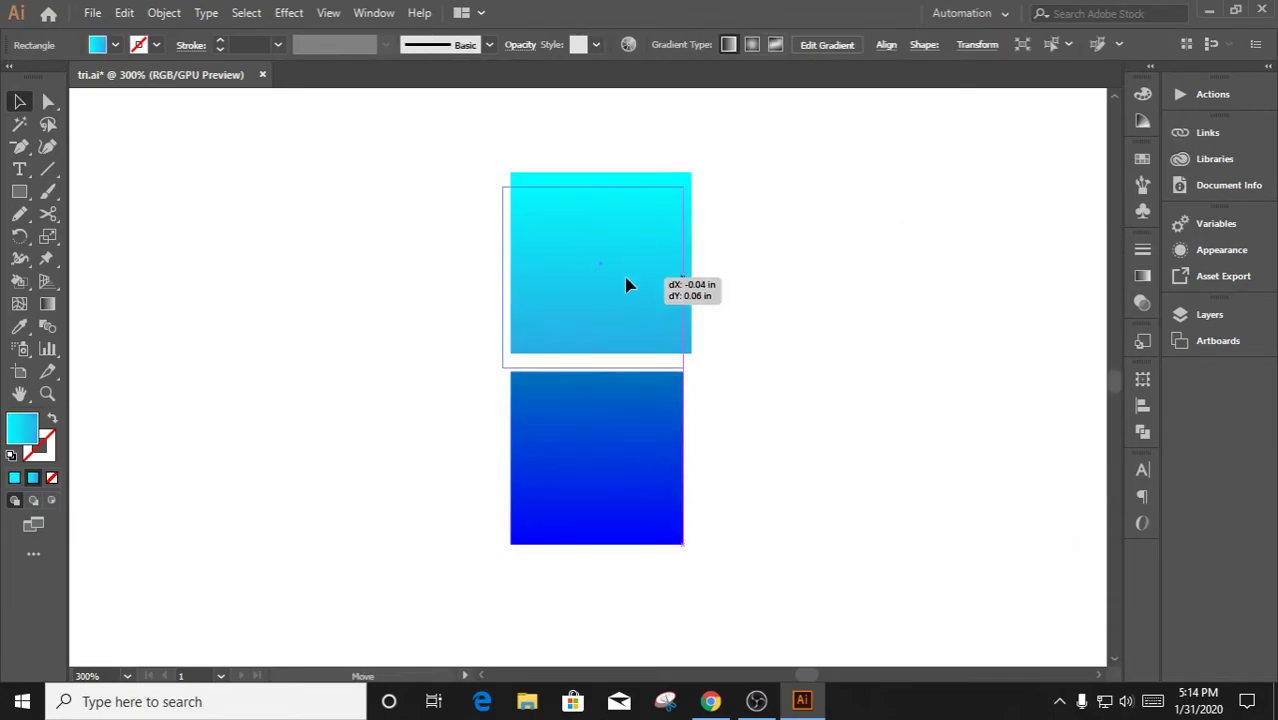
click(793, 311)
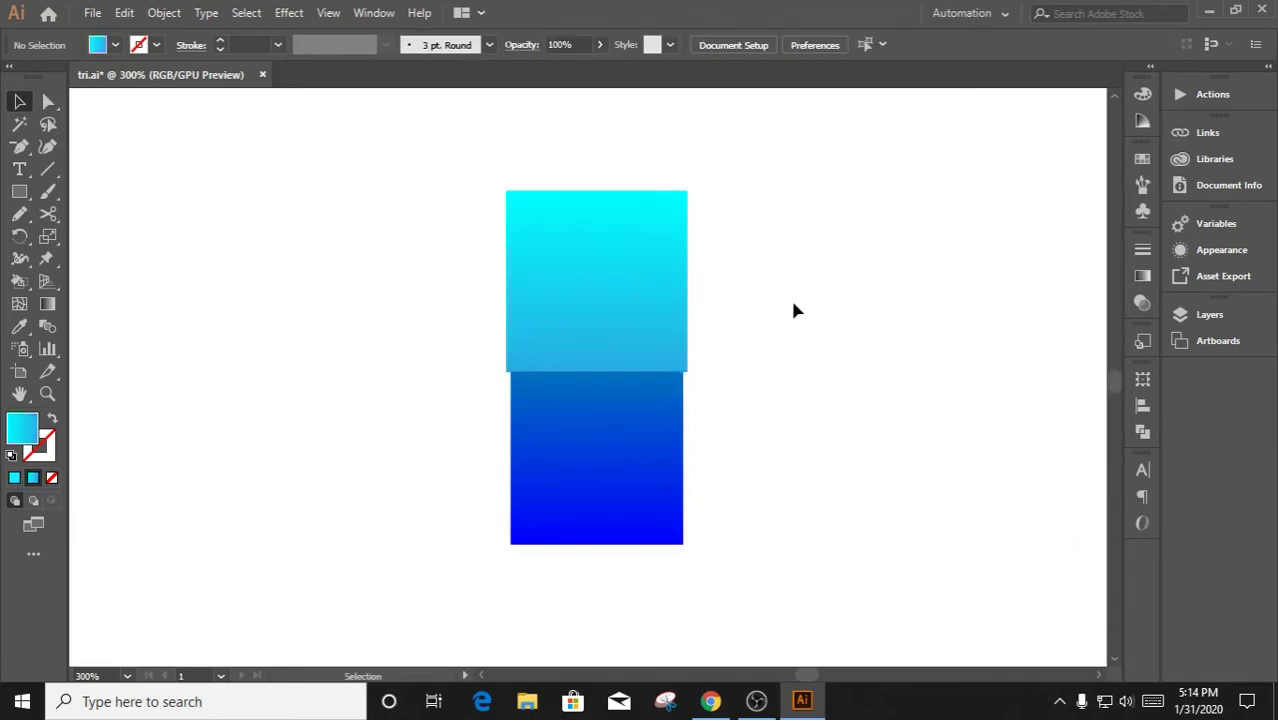
click(1142, 276)
double_click(922, 395)
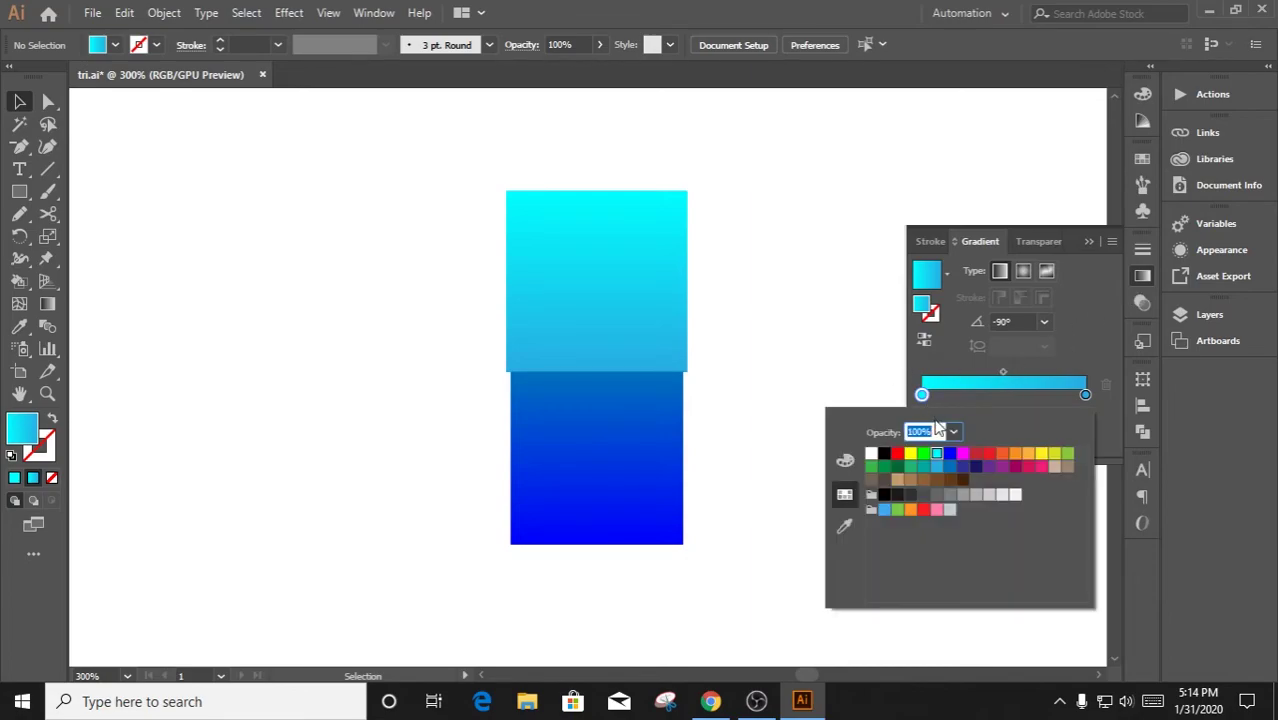
click(844, 460)
click(844, 494)
click(844, 526)
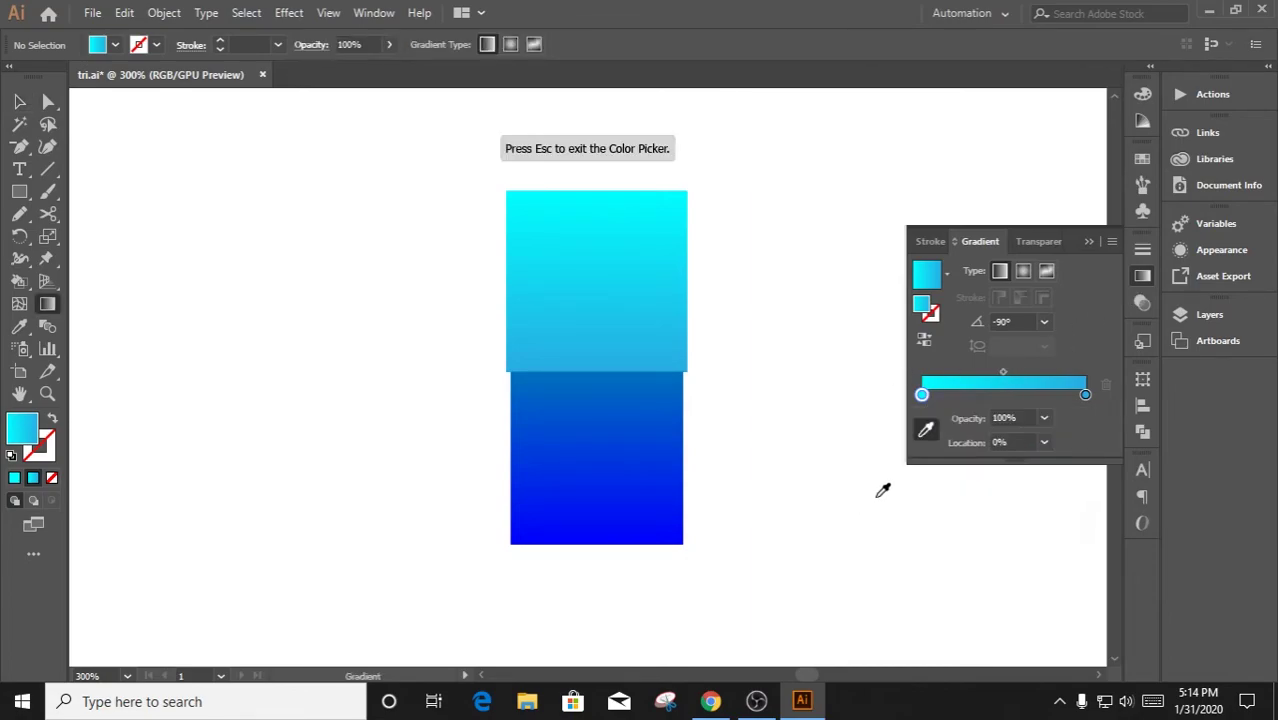
key(Escape)
key(Escape)
click(1085, 394)
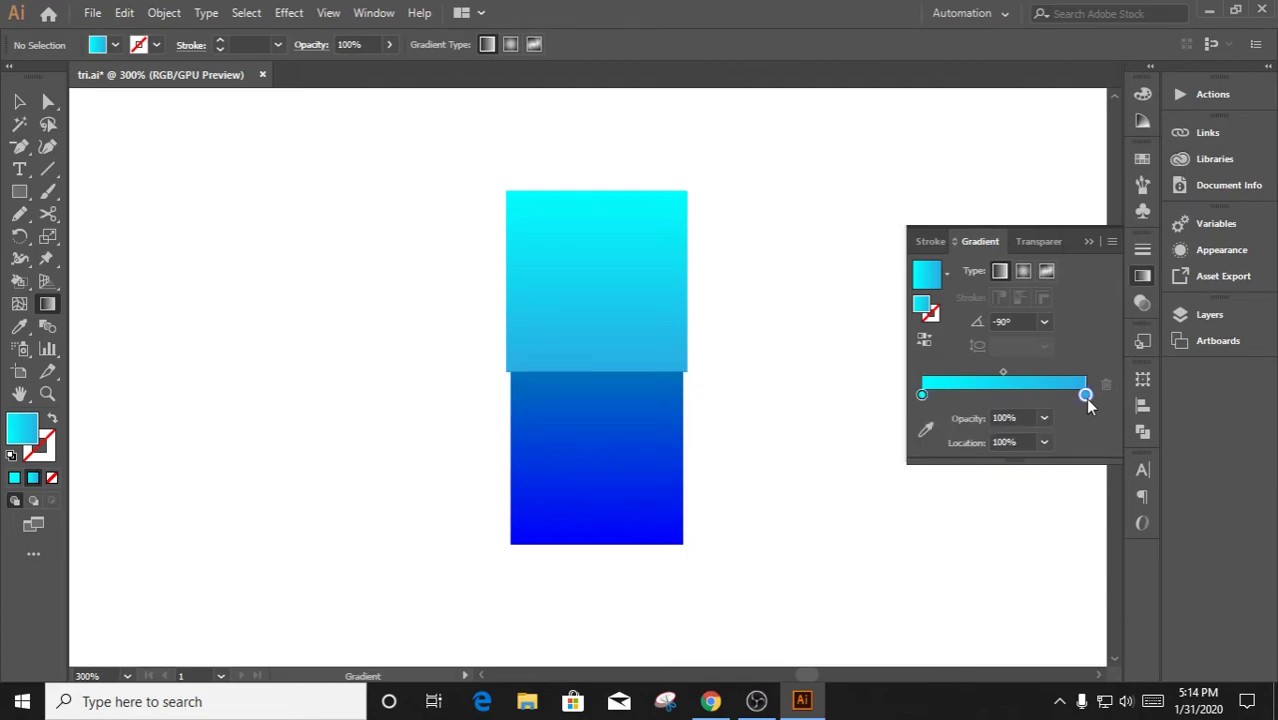
click(922, 395)
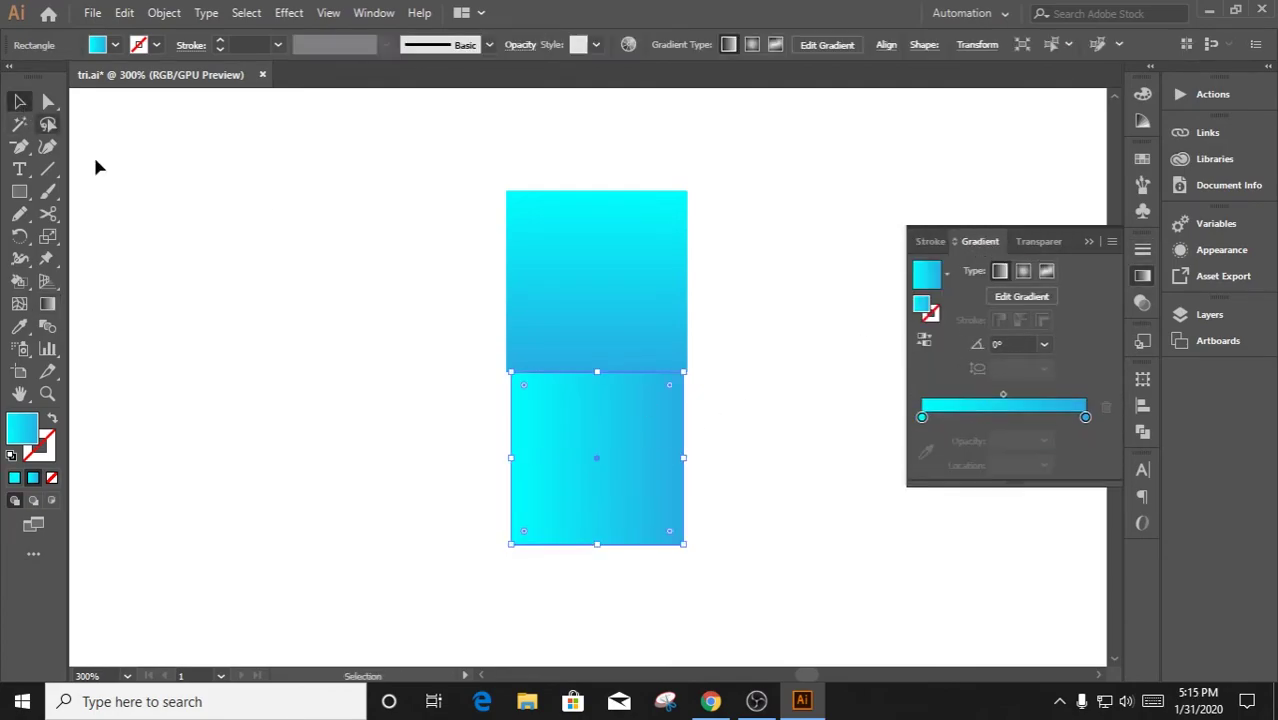
Set the gradient angle to 0° and move the top square left of the lower one
click(1043, 344)
click(1050, 181)
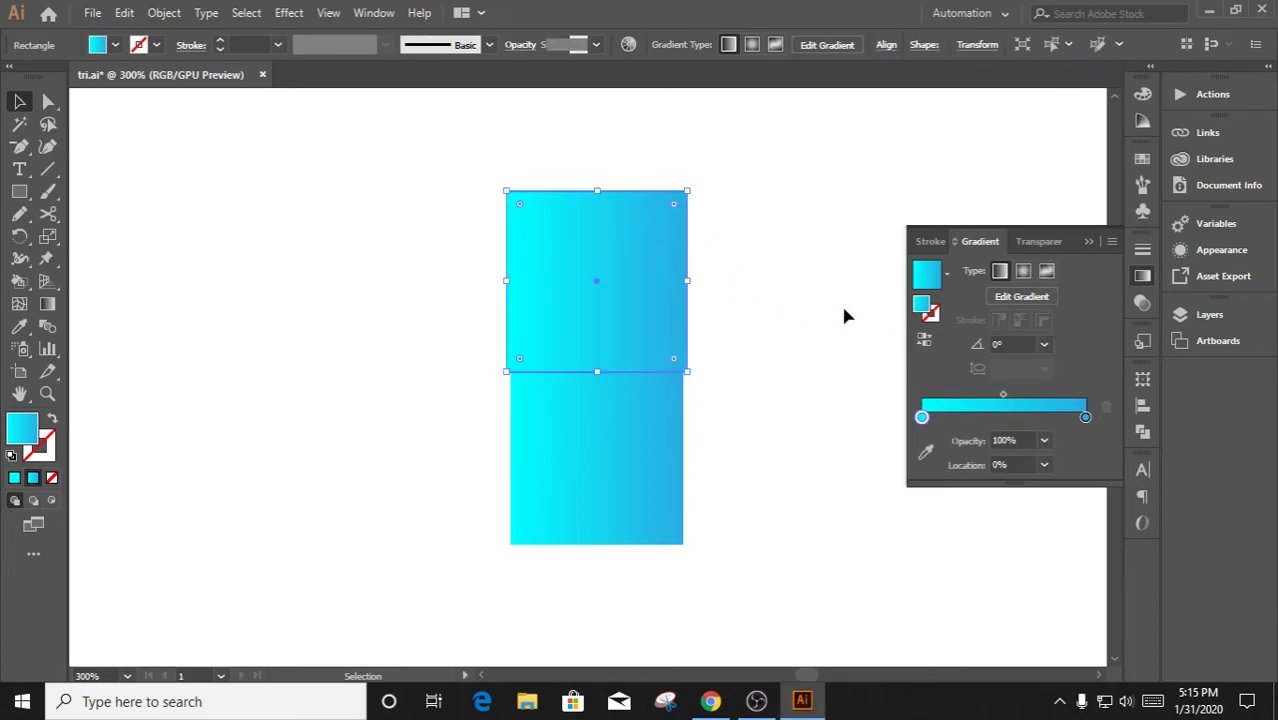
drag(657, 305, 481, 487)
click(640, 460)
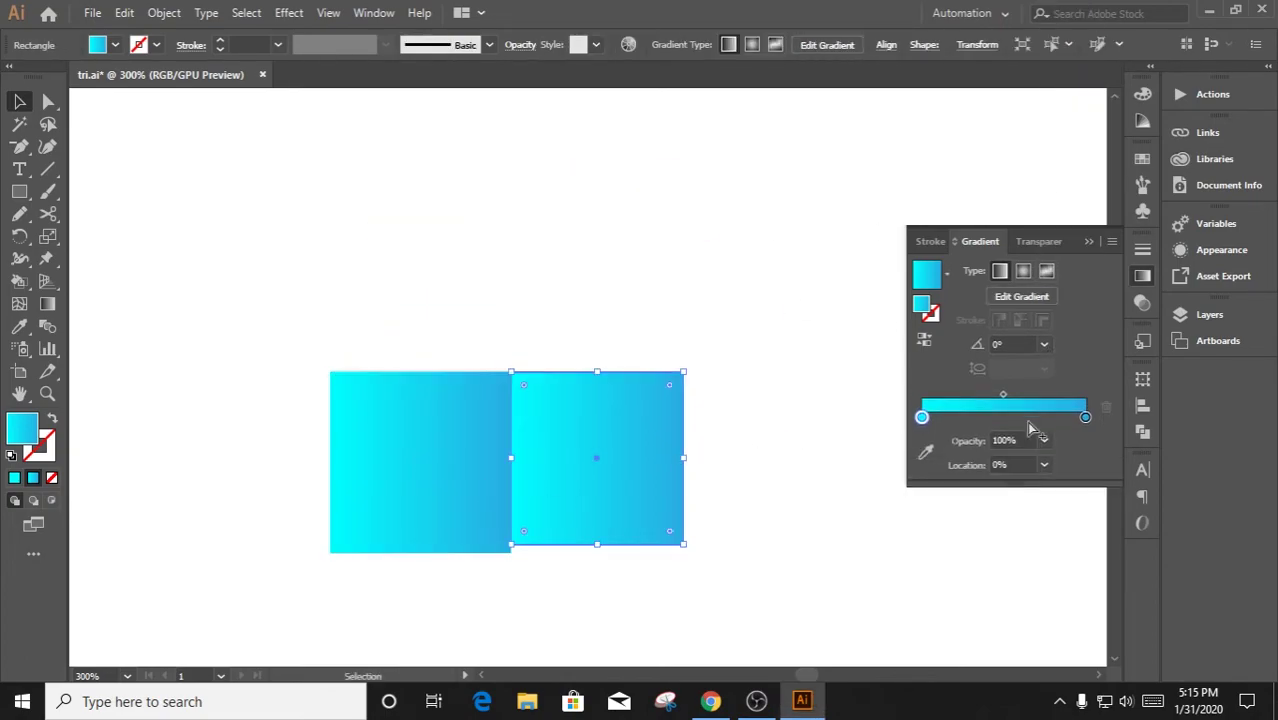
double_click(1085, 418)
click(955, 457)
click(978, 434)
click(955, 457)
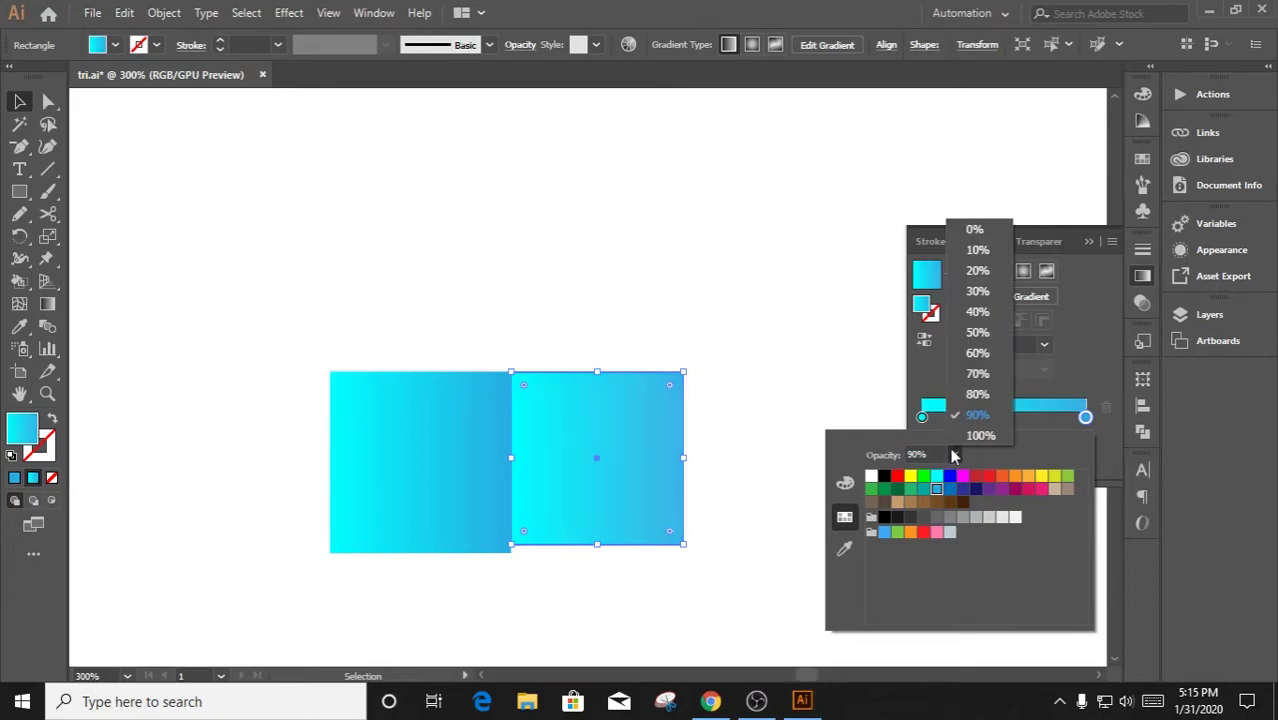
click(978, 434)
click(1088, 246)
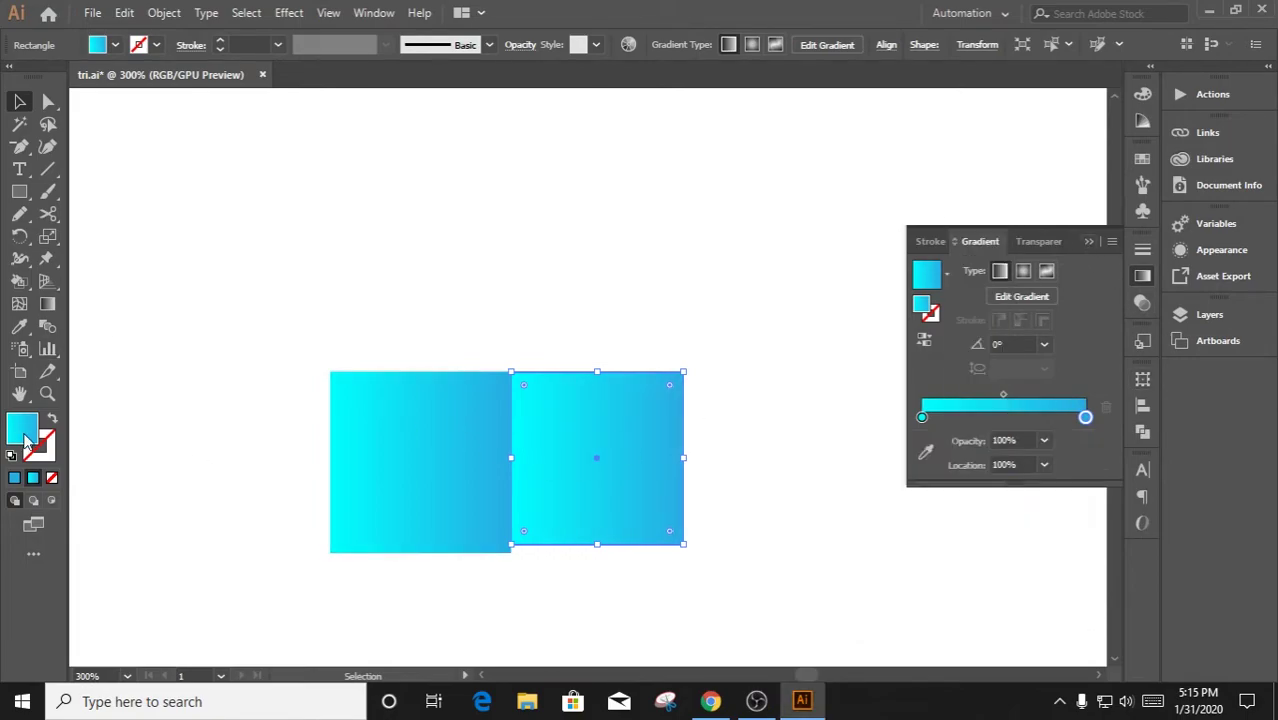
Extend the squares into a row of four and show the first square's colour swatches
key(Delete)
key(ctrl+minus)
mouse_move(506, 416)
mouse_down()
mouse_move(736, 414)
mouse_move(392, 405)
mouse_up()
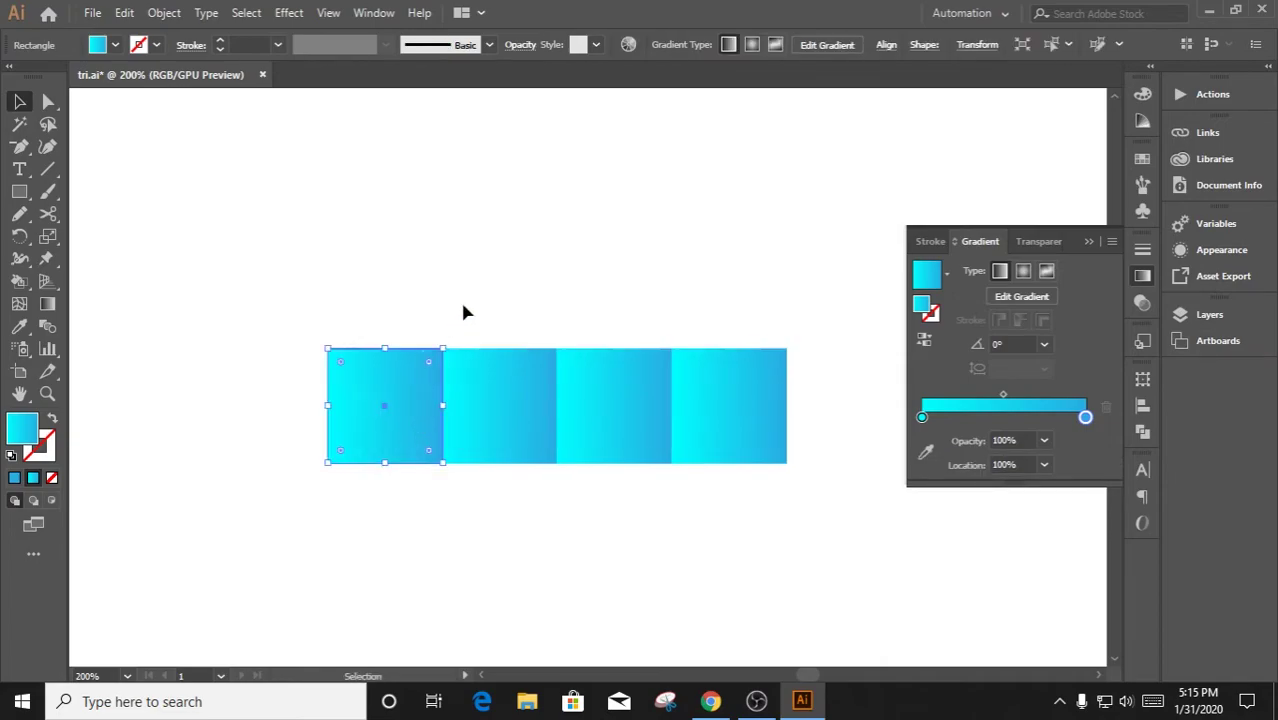
double_click(22, 429)
click(1093, 311)
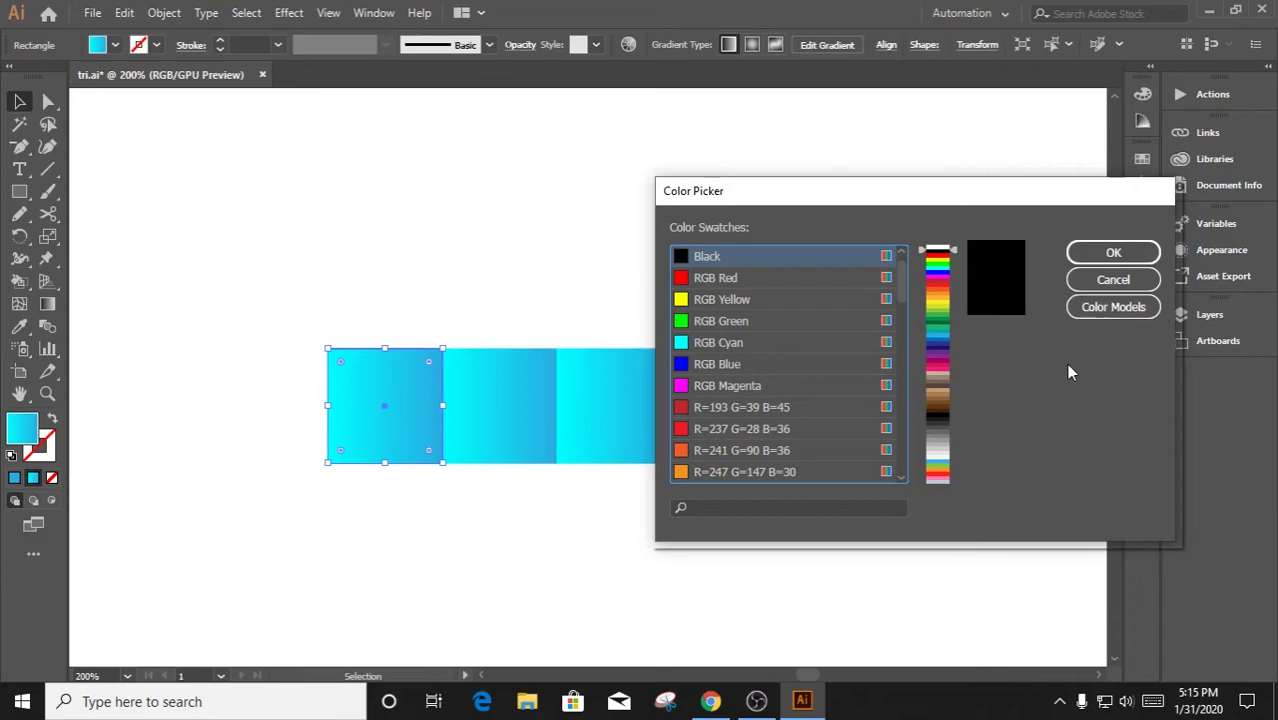
Fill the first square with blue 0/113/188 and the second with light blue
click(941, 343)
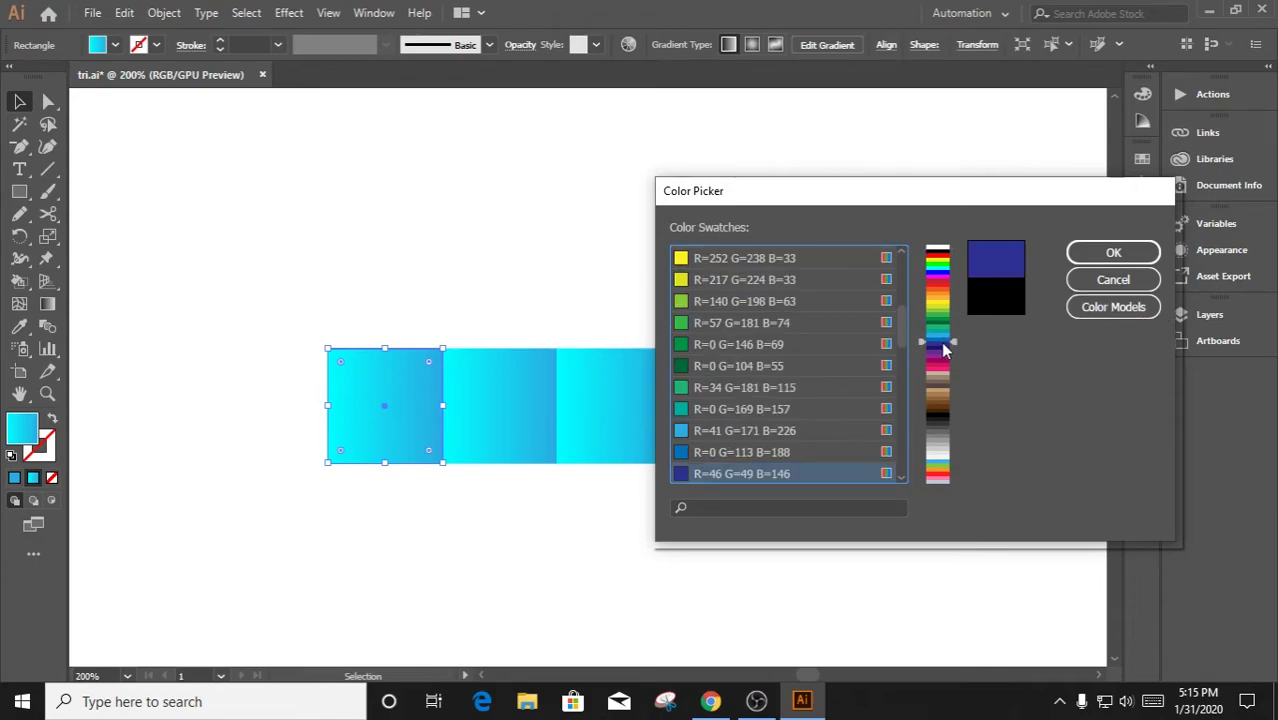
click(942, 342)
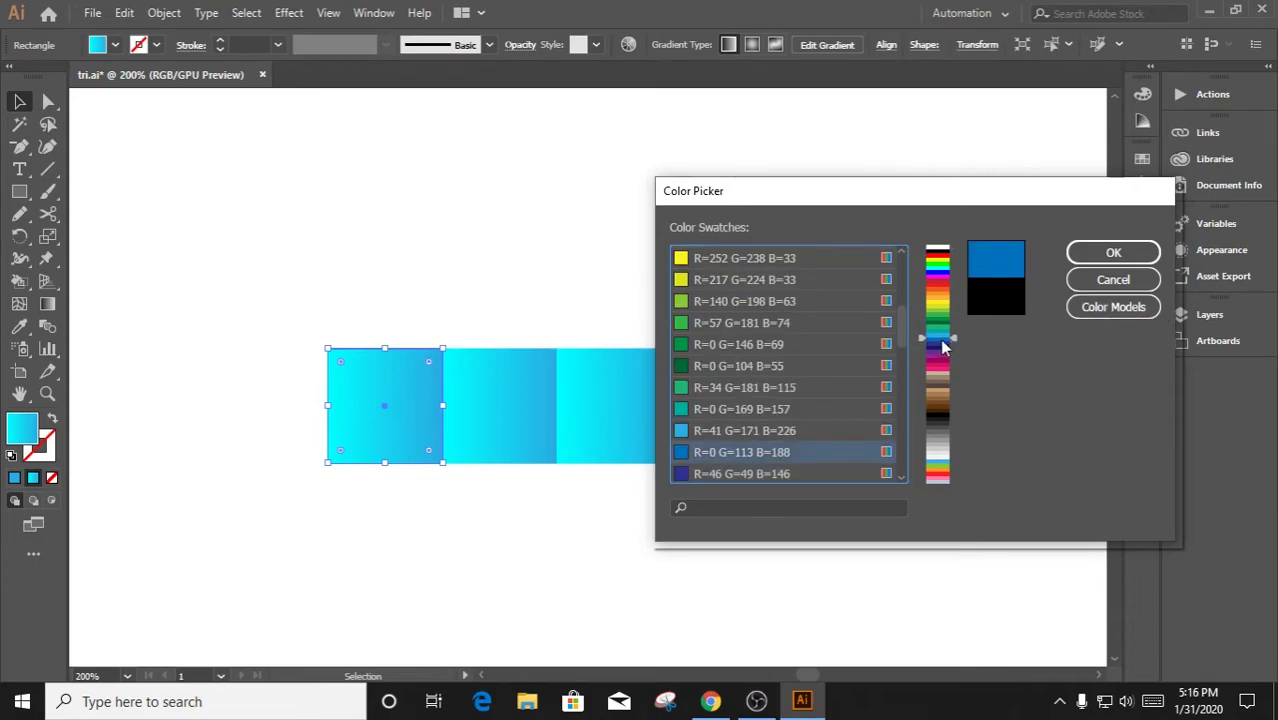
click(1089, 254)
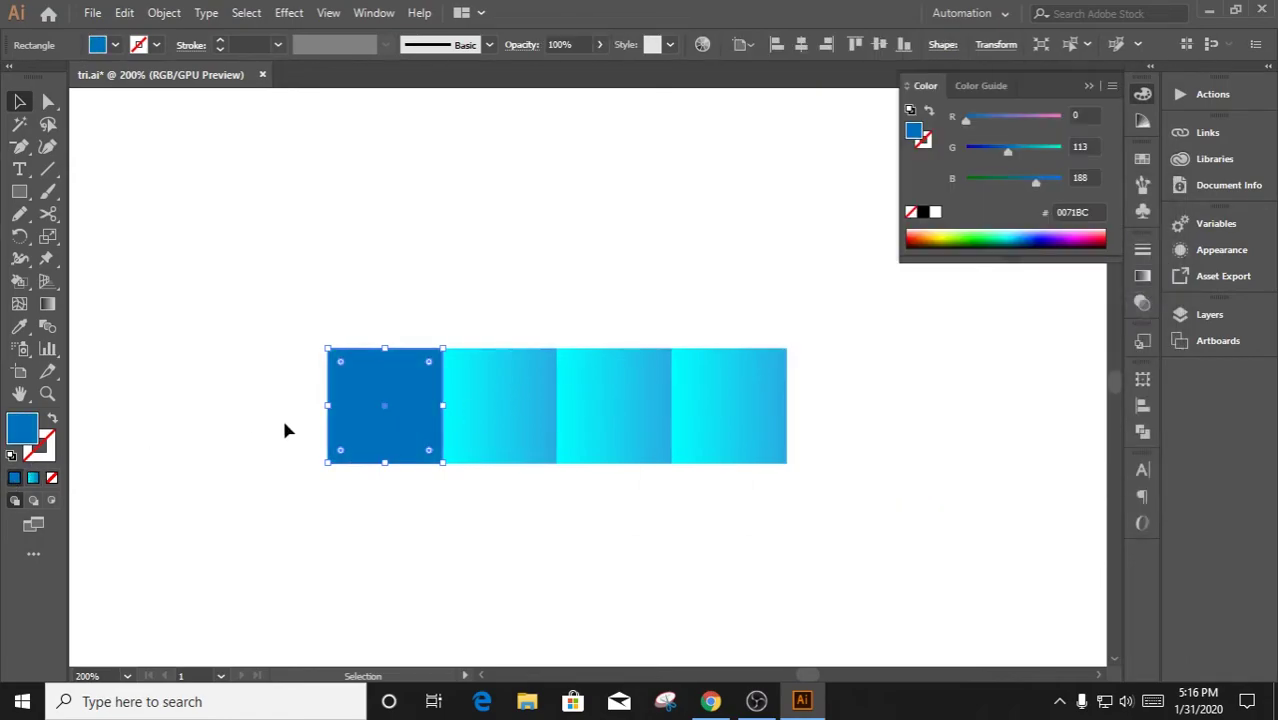
double_click(22, 428)
click(1113, 307)
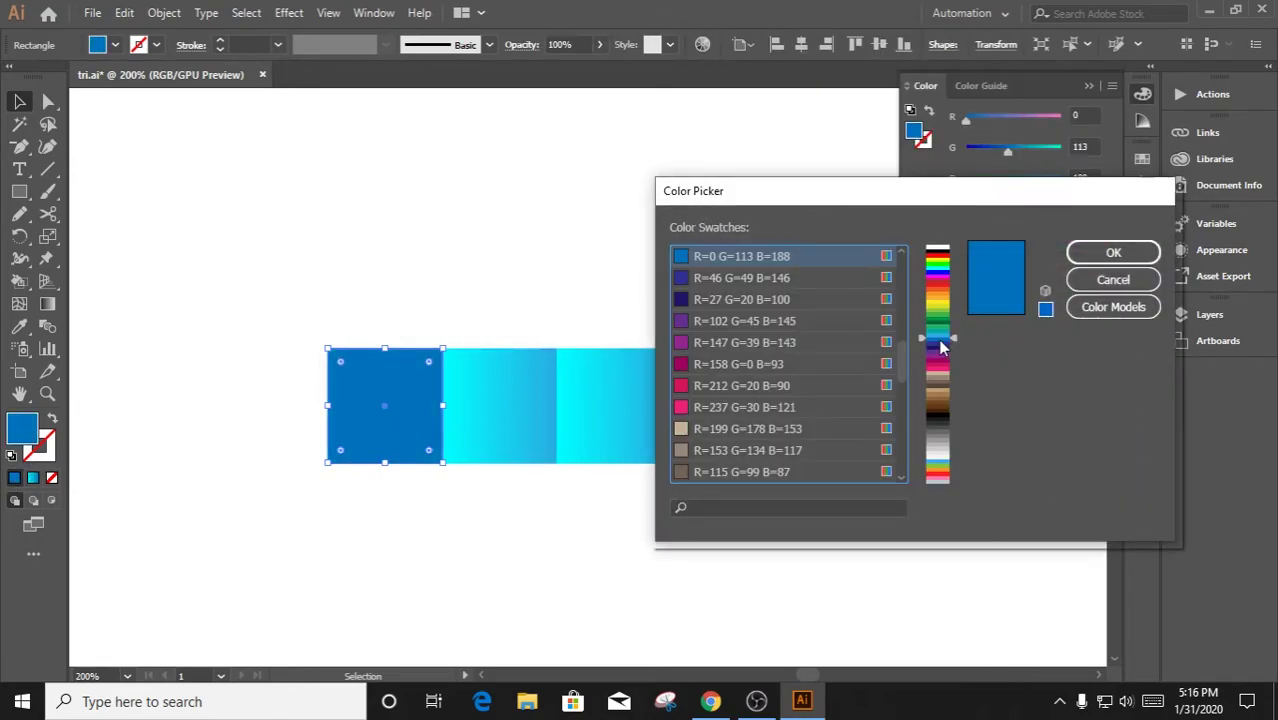
click(1110, 253)
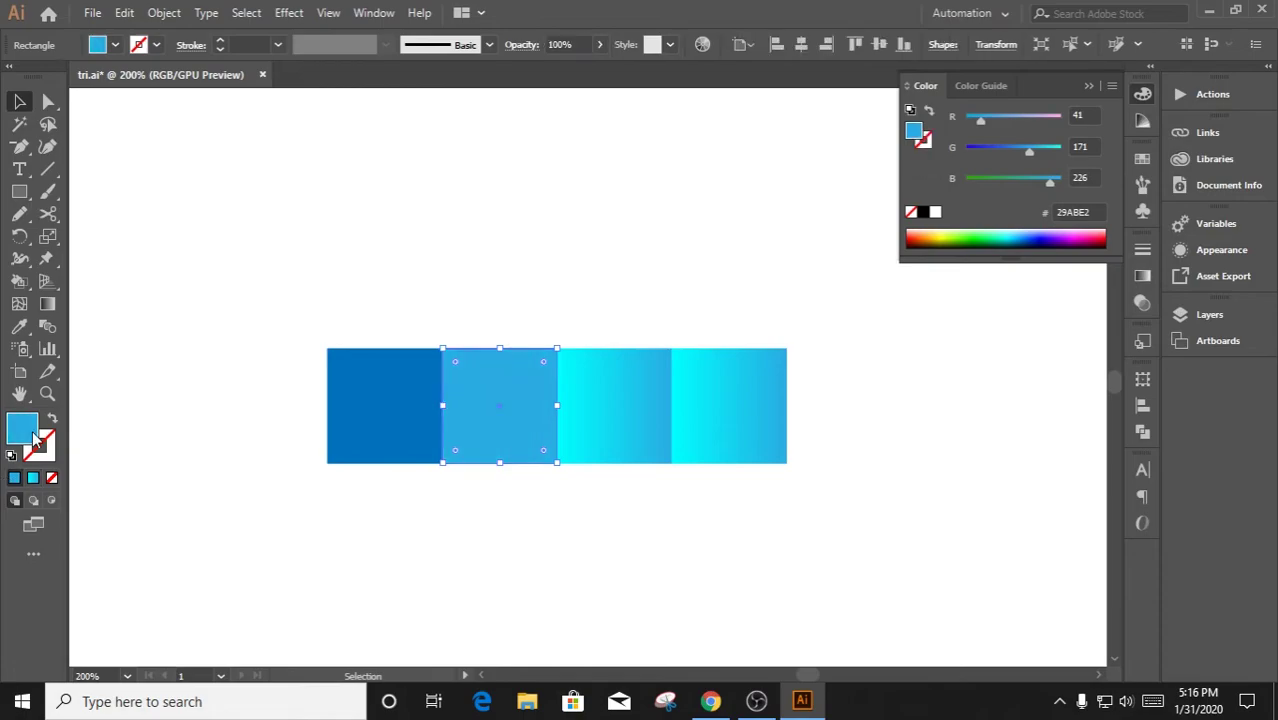
Give the third square a solid teal fill
double_click(30, 432)
click(1110, 302)
click(1110, 252)
click(625, 411)
click(14, 479)
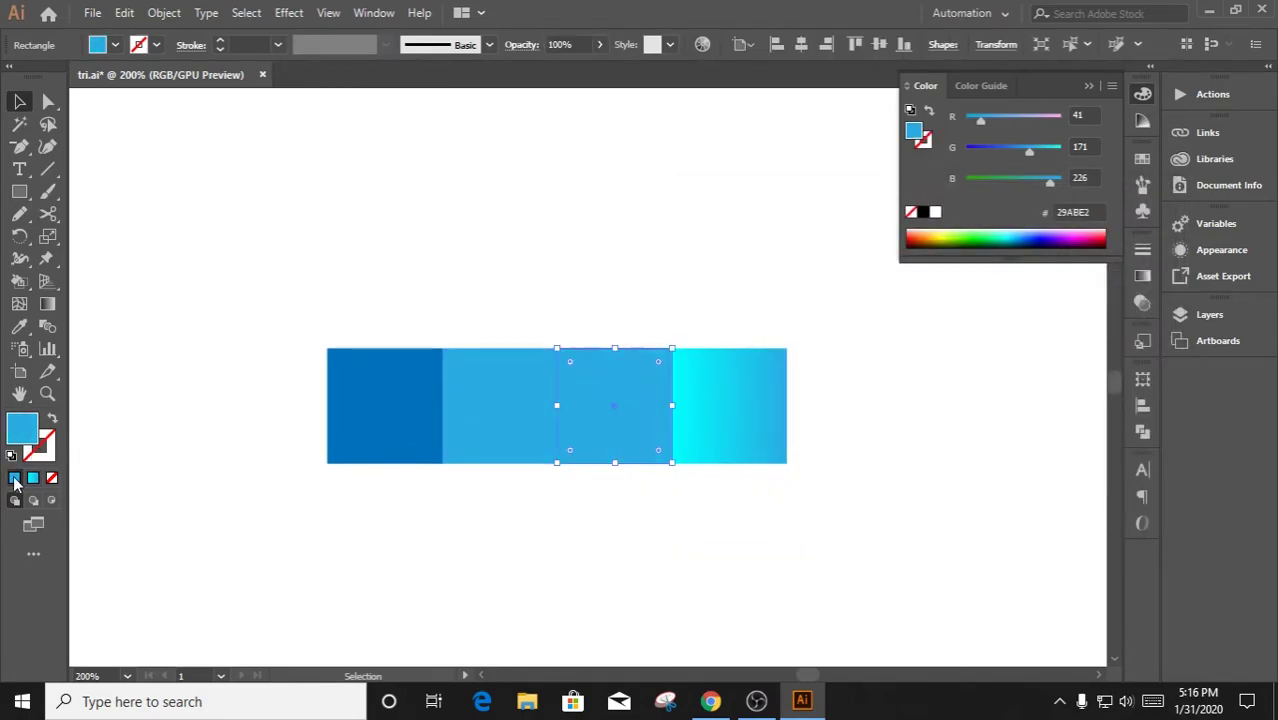
double_click(614, 405)
click(870, 437)
click(614, 405)
double_click(24, 440)
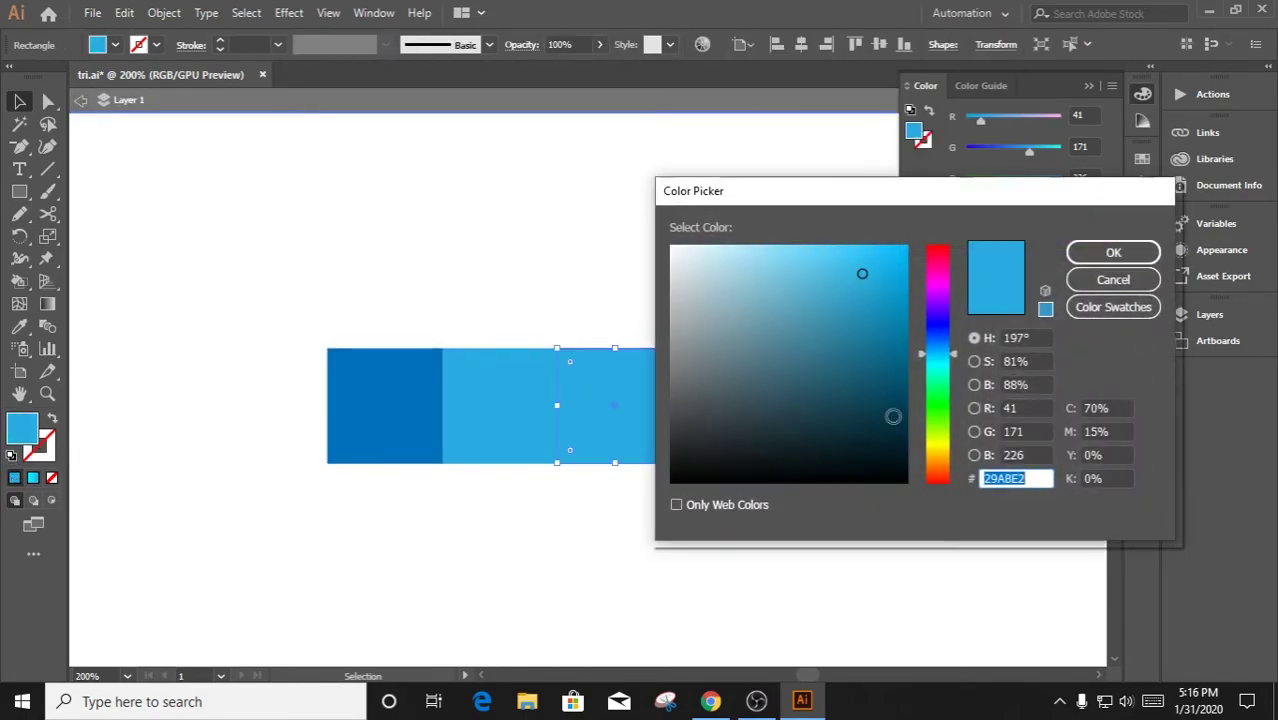
click(1113, 307)
click(943, 336)
click(1113, 252)
Give the fourth square a solid green fill, then deselect
click(686, 413)
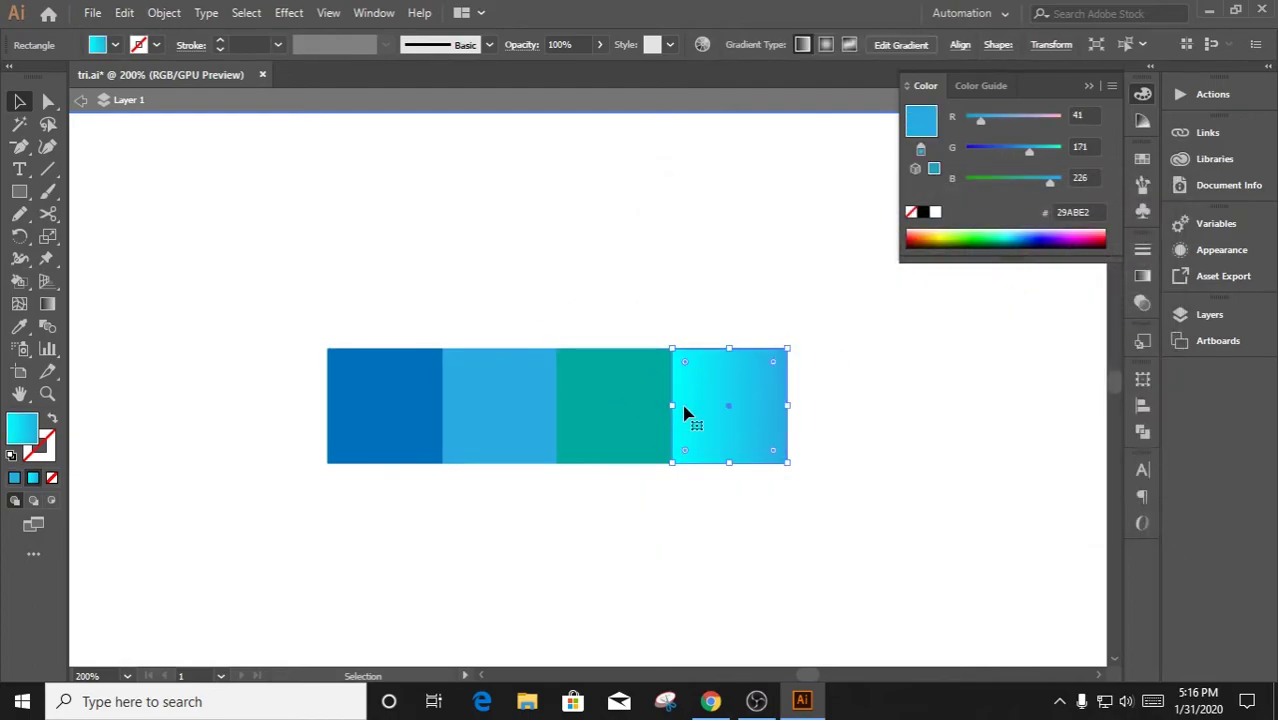
click(14, 479)
double_click(24, 430)
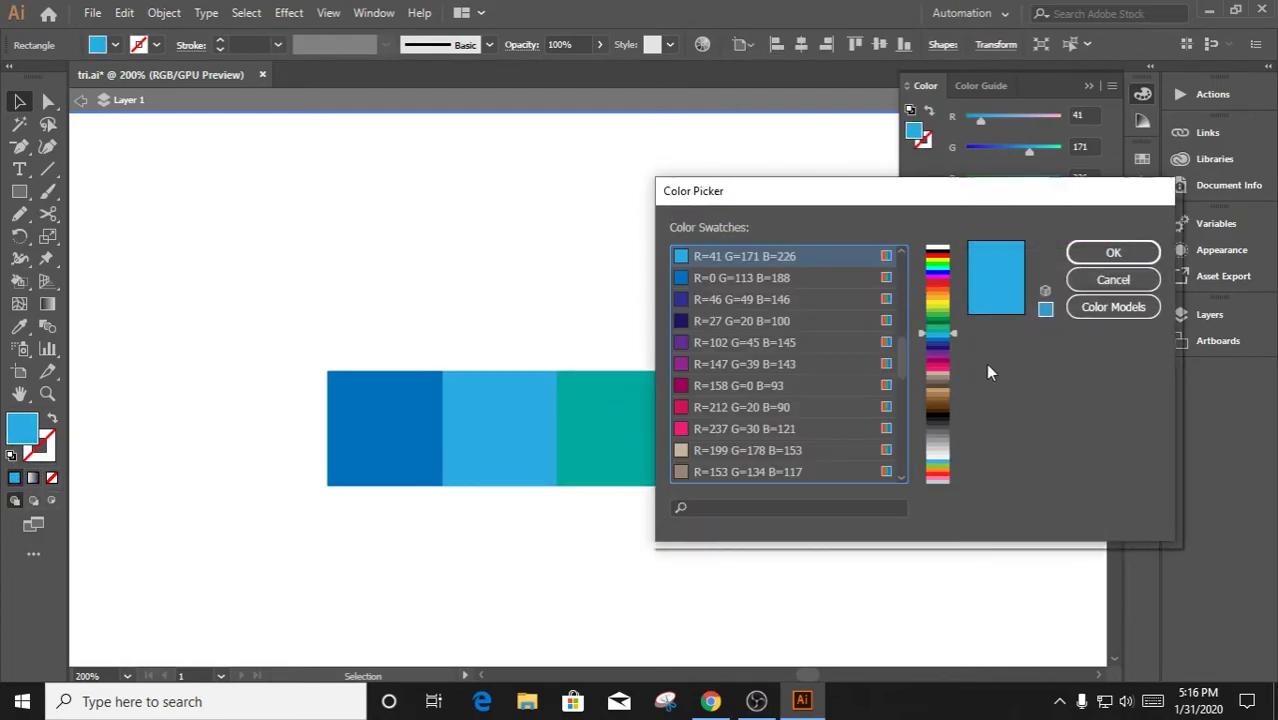
click(940, 337)
click(1113, 252)
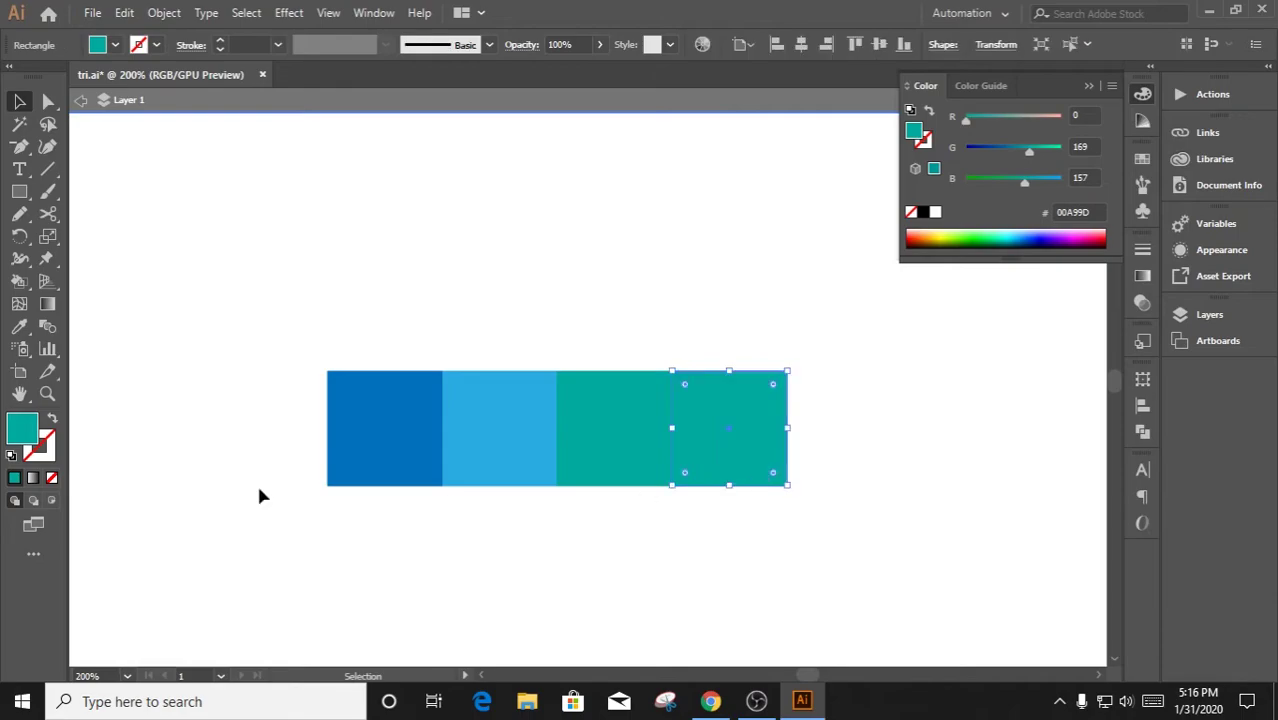
double_click(22, 440)
click(1113, 303)
click(945, 382)
click(1113, 252)
click(830, 458)
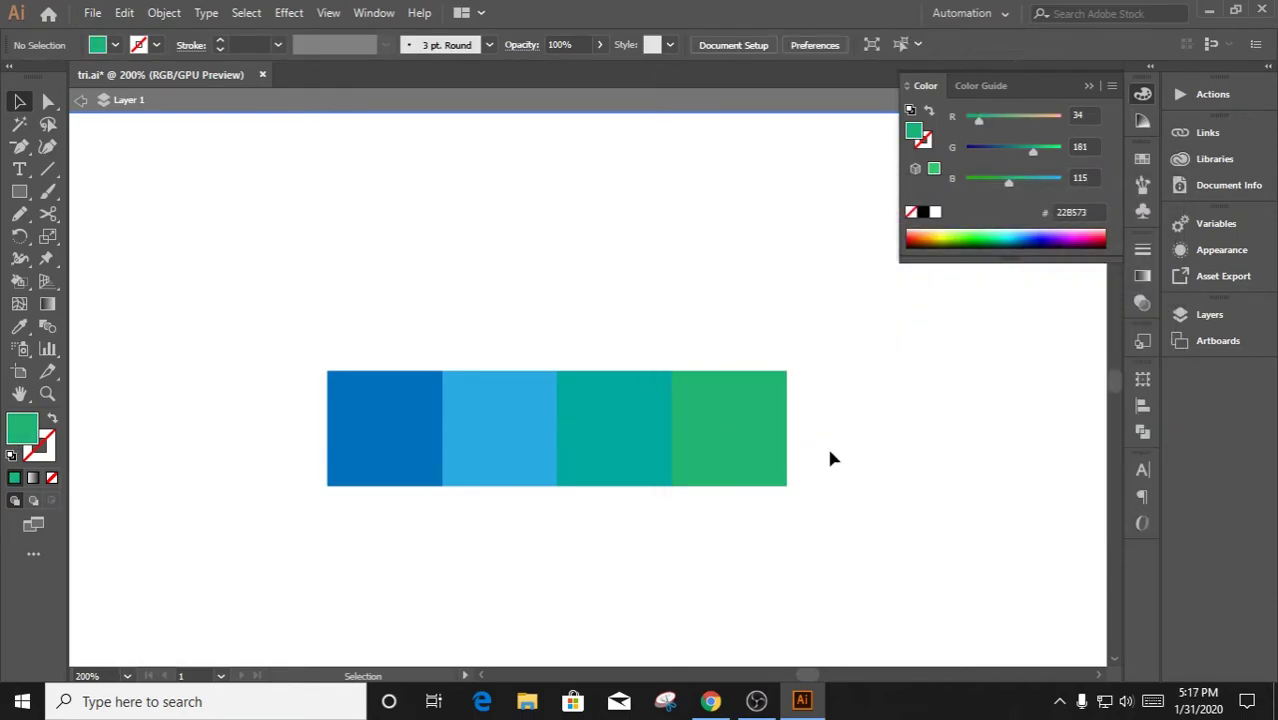
Duplicate the four-colour bar directly beneath the original
scroll(908, 540, down, 1)
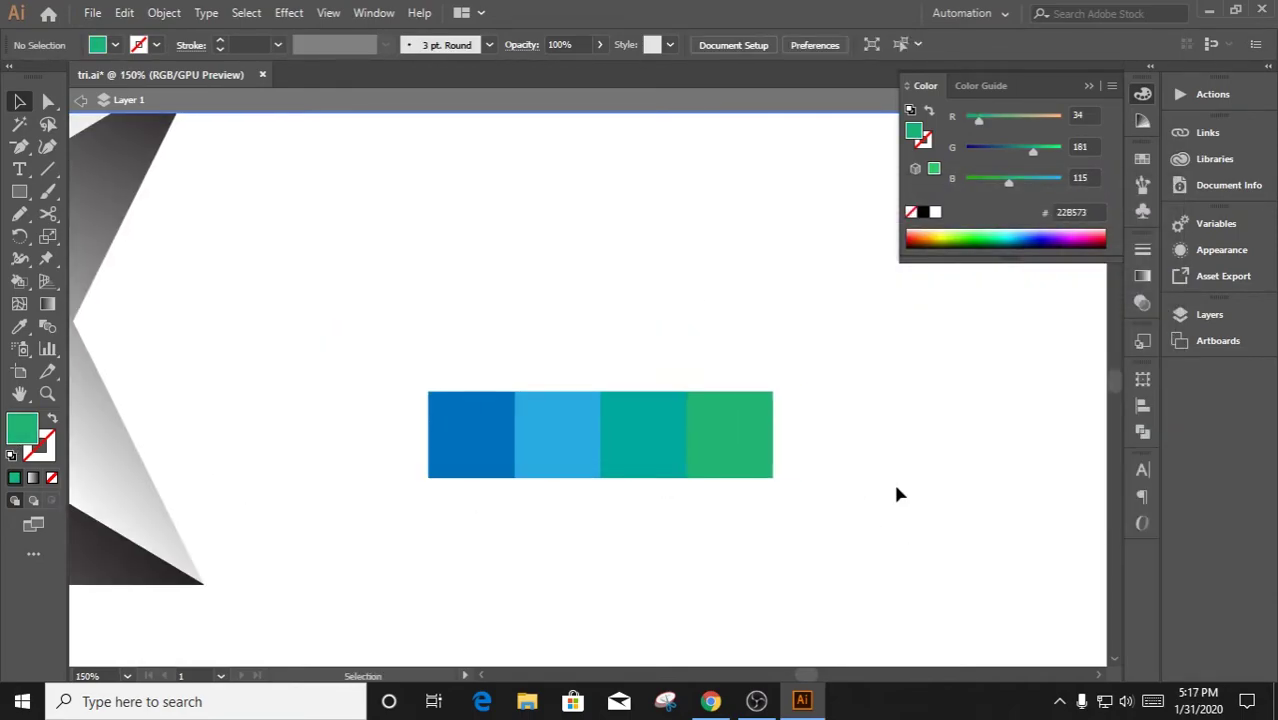
key(ctrl+a)
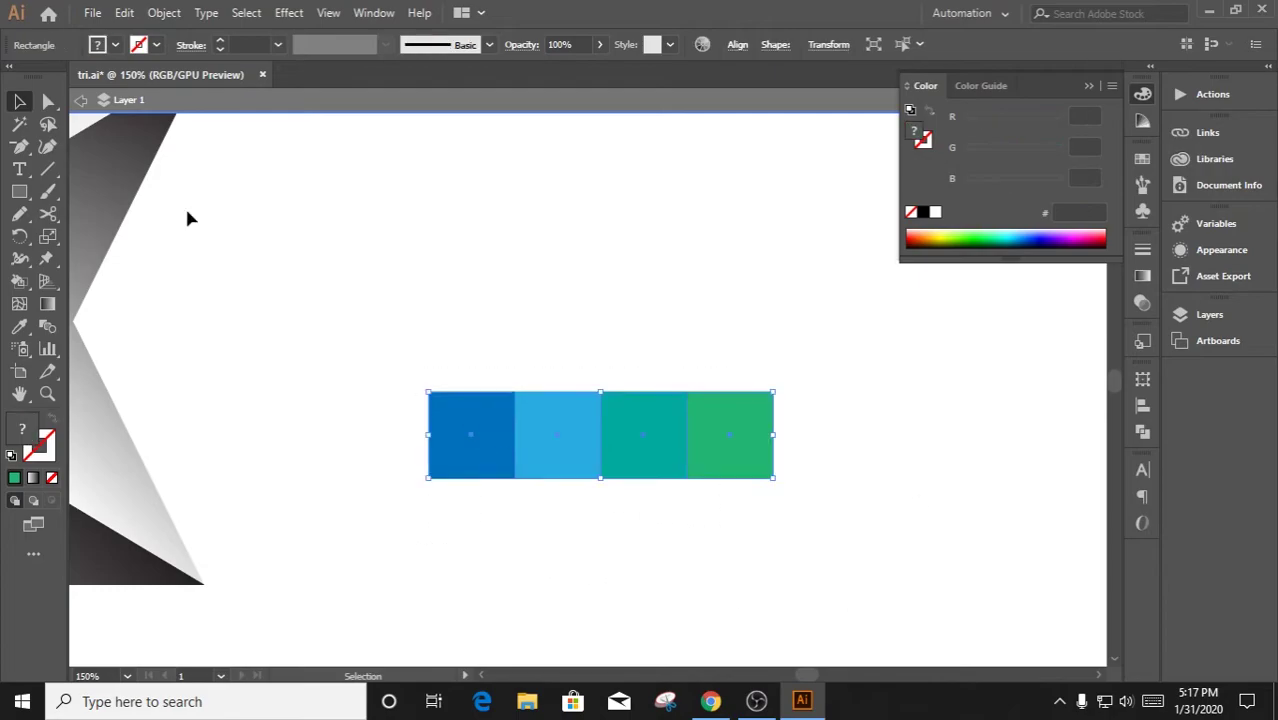
double_click(185, 214)
drag(780, 570, 485, 434)
right_click(485, 434)
click(593, 419)
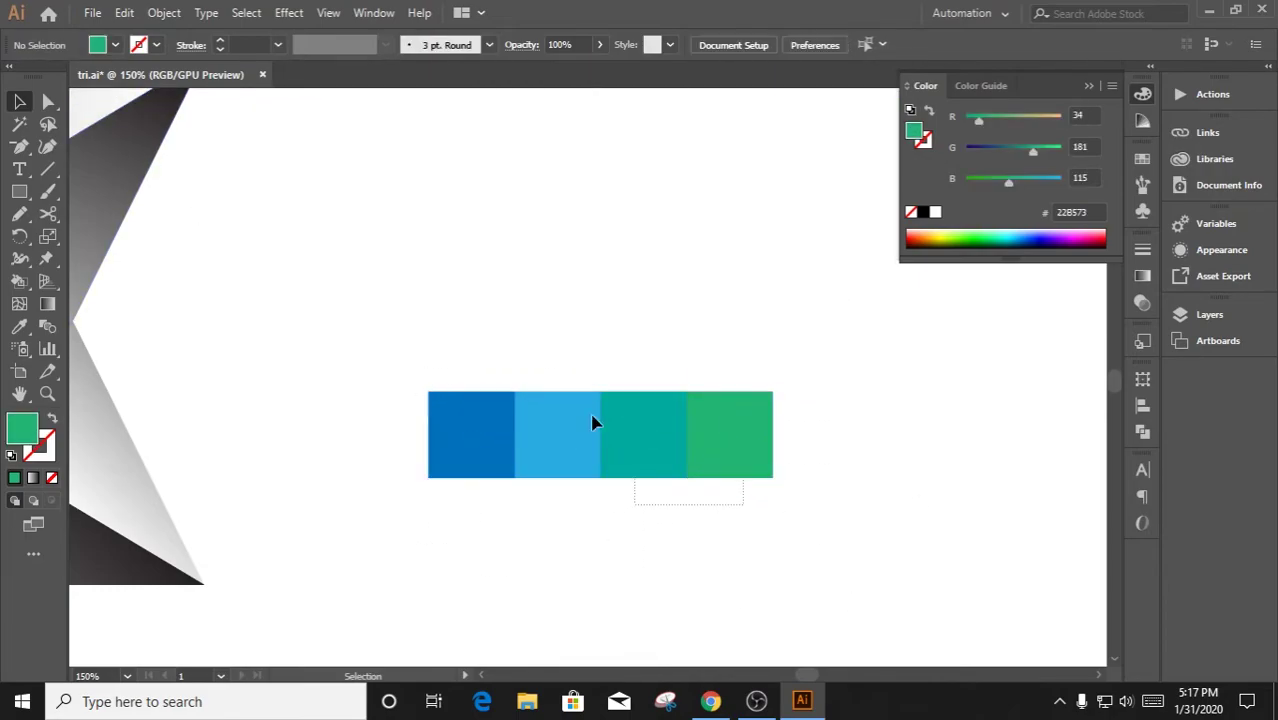
click(736, 451)
drag(736, 451, 736, 537)
click(650, 298)
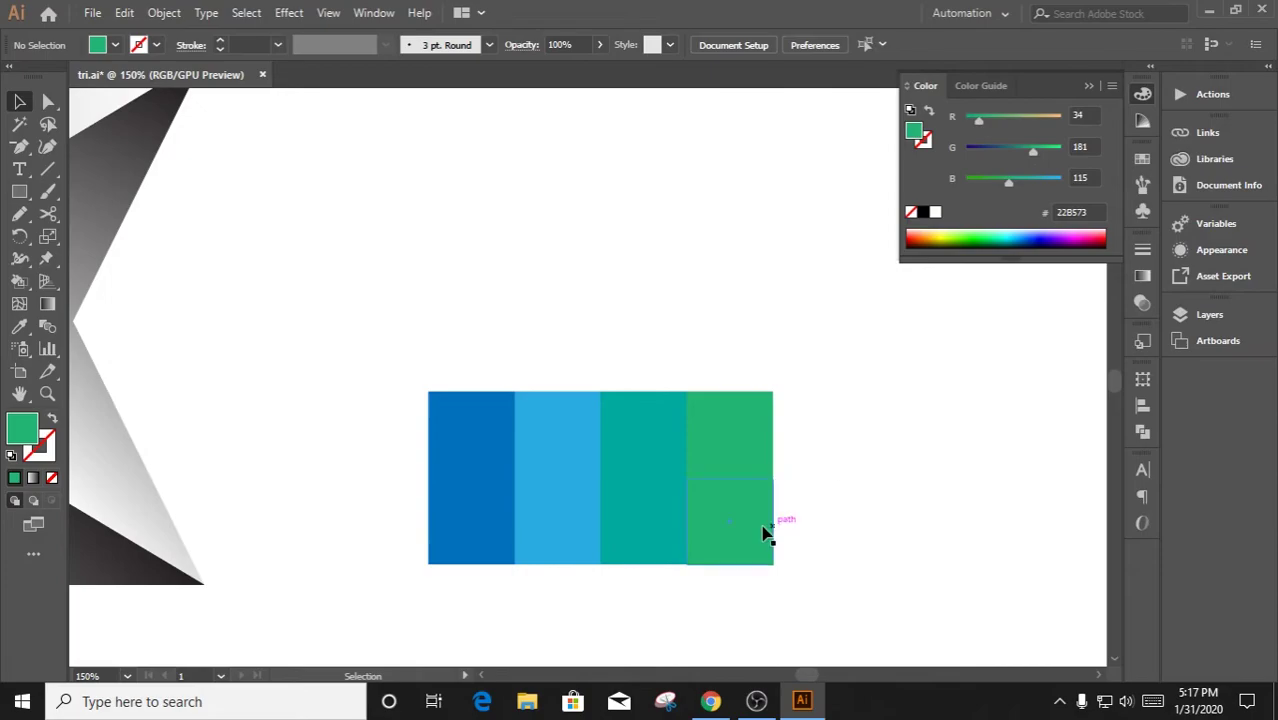
Shift the copy's light-blue square to a slightly different blue in the Color Picker
click(764, 531)
click(470, 520)
click(590, 543)
double_click(22, 428)
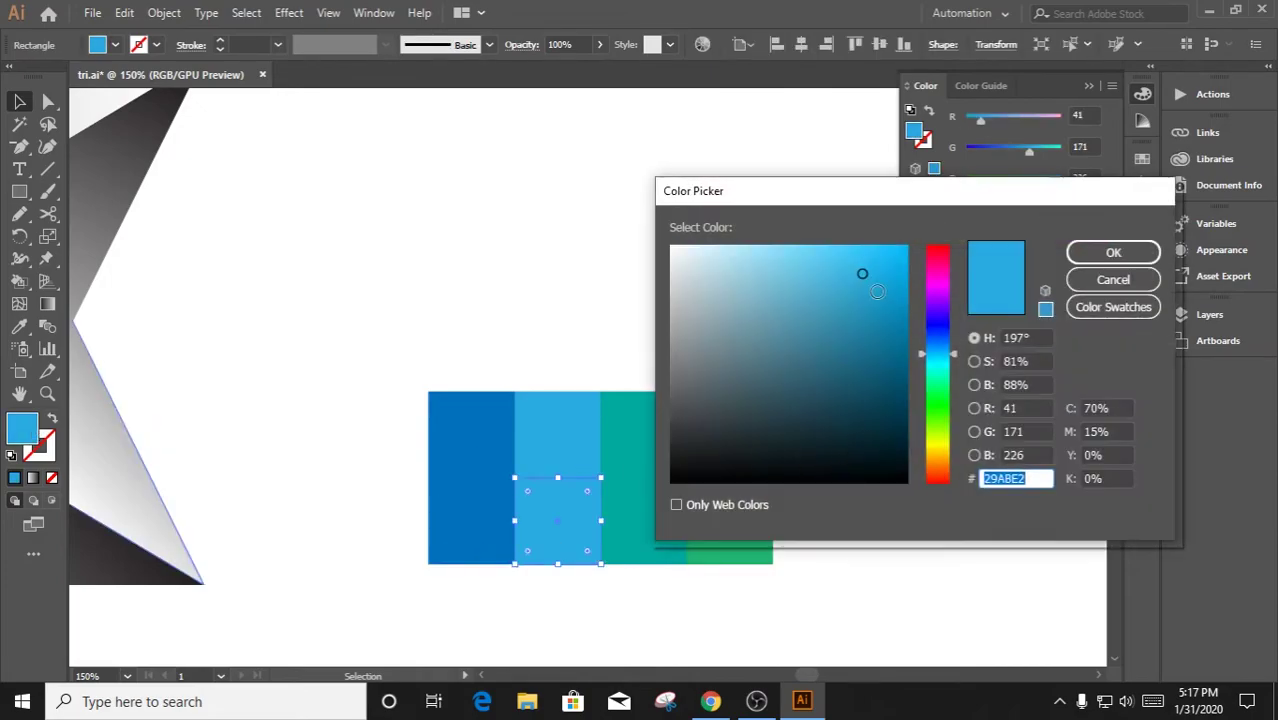
drag(864, 274, 846, 273)
click(1113, 252)
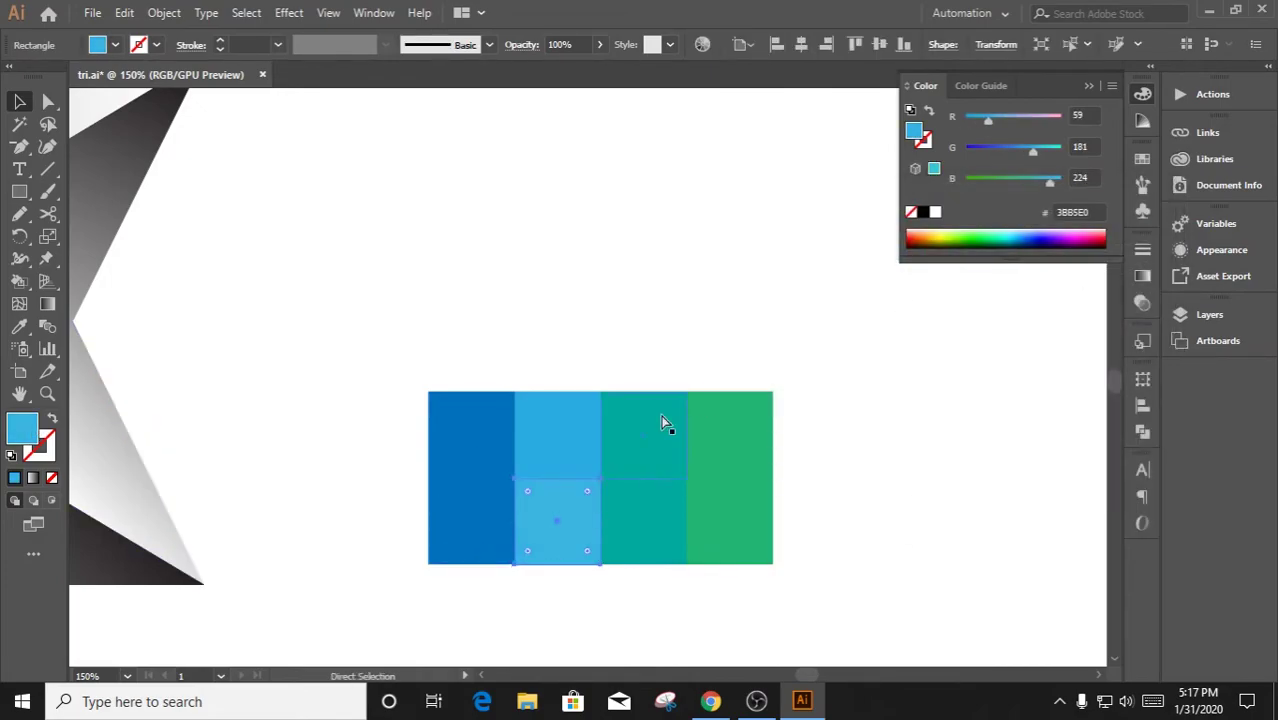
Eyedropper the dark blue onto the lower row's right, teal and light-blue squares
click(462, 531)
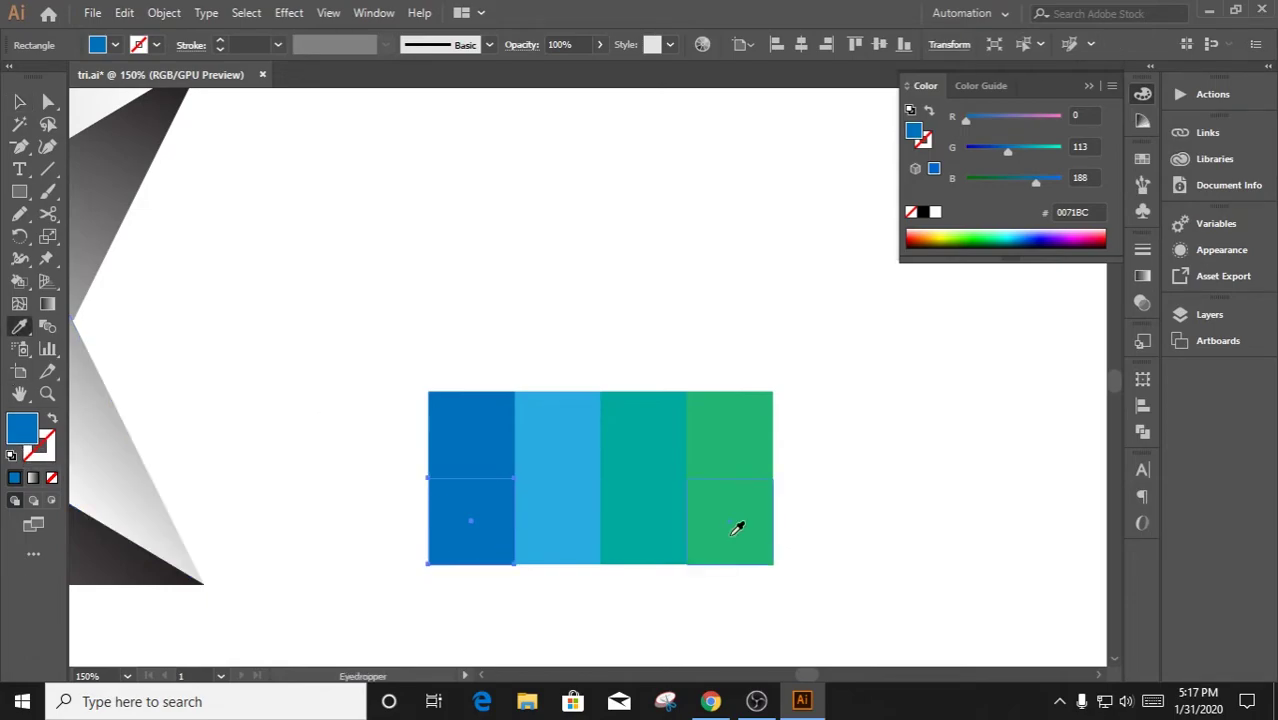
click(718, 545)
key(i)
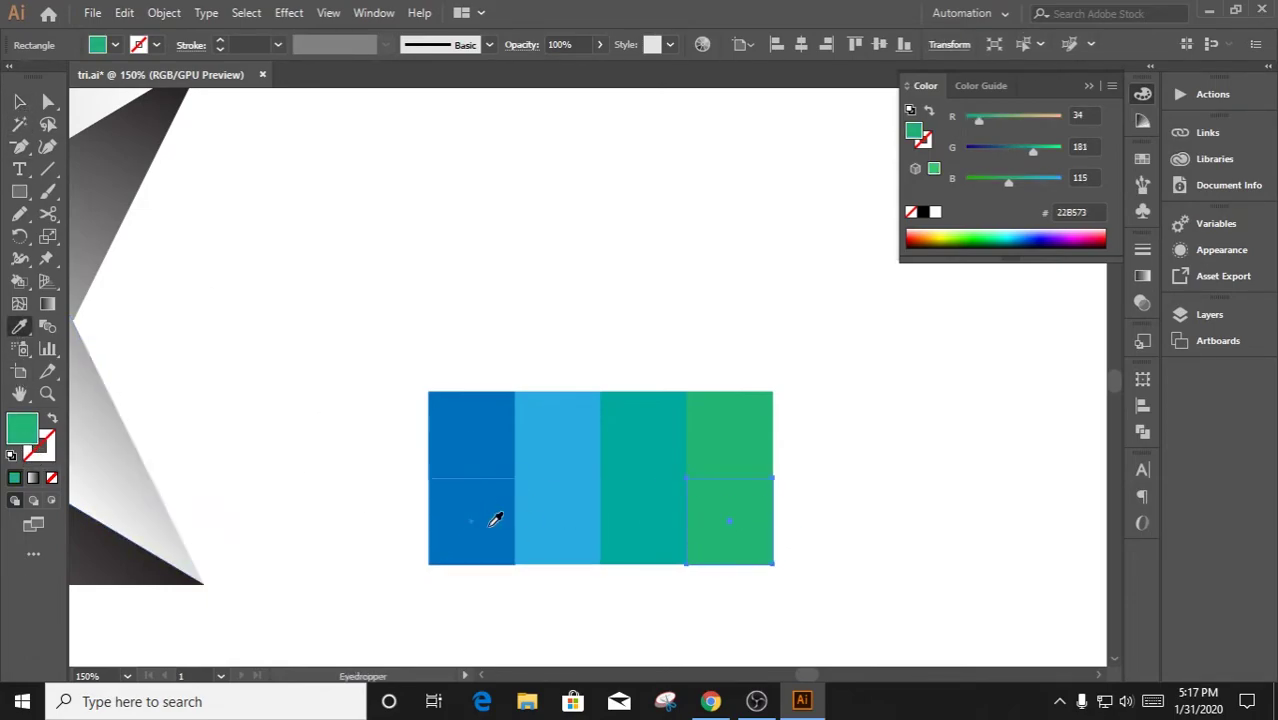
click(494, 516)
key(v)
click(640, 548)
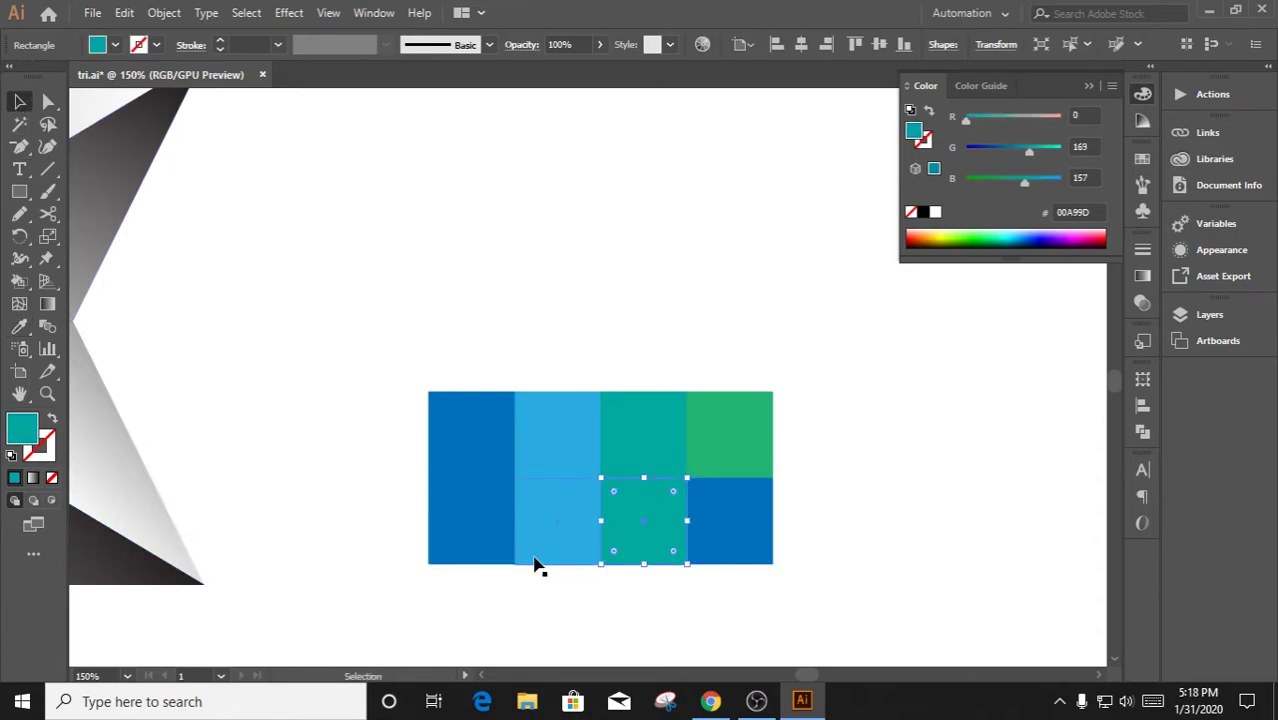
key(i)
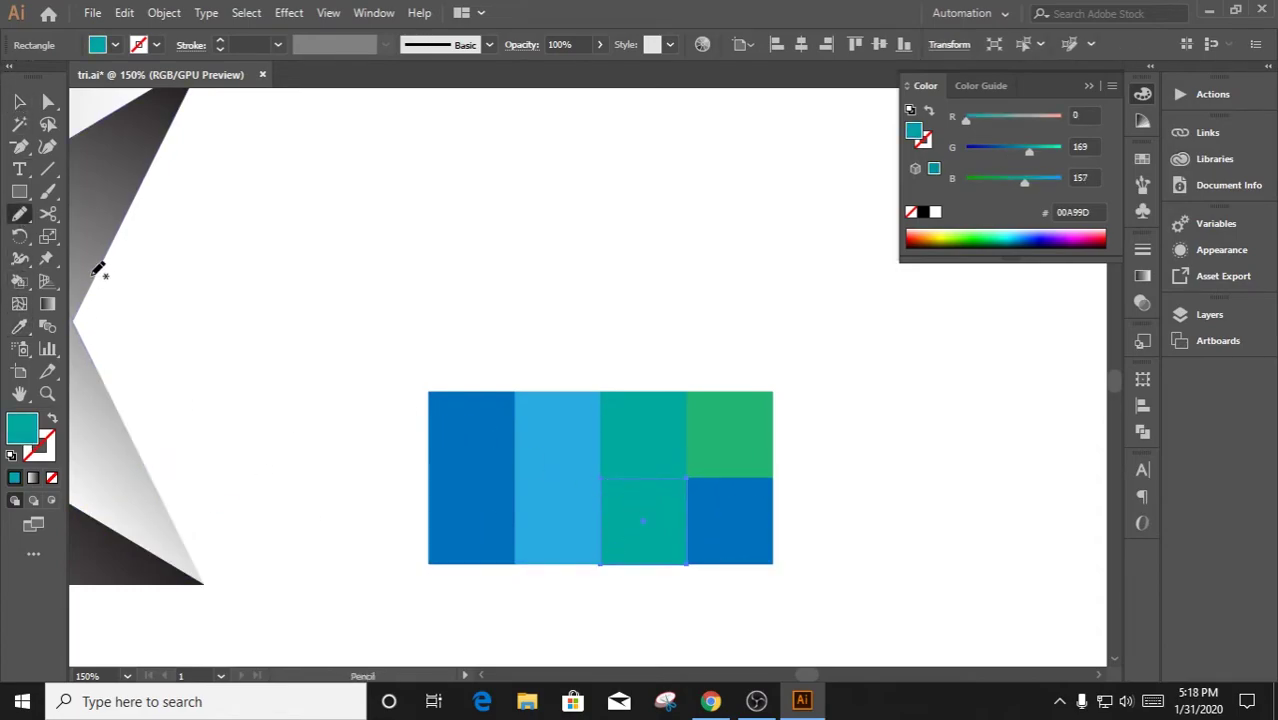
click(512, 510)
key(v)
click(557, 520)
key(i)
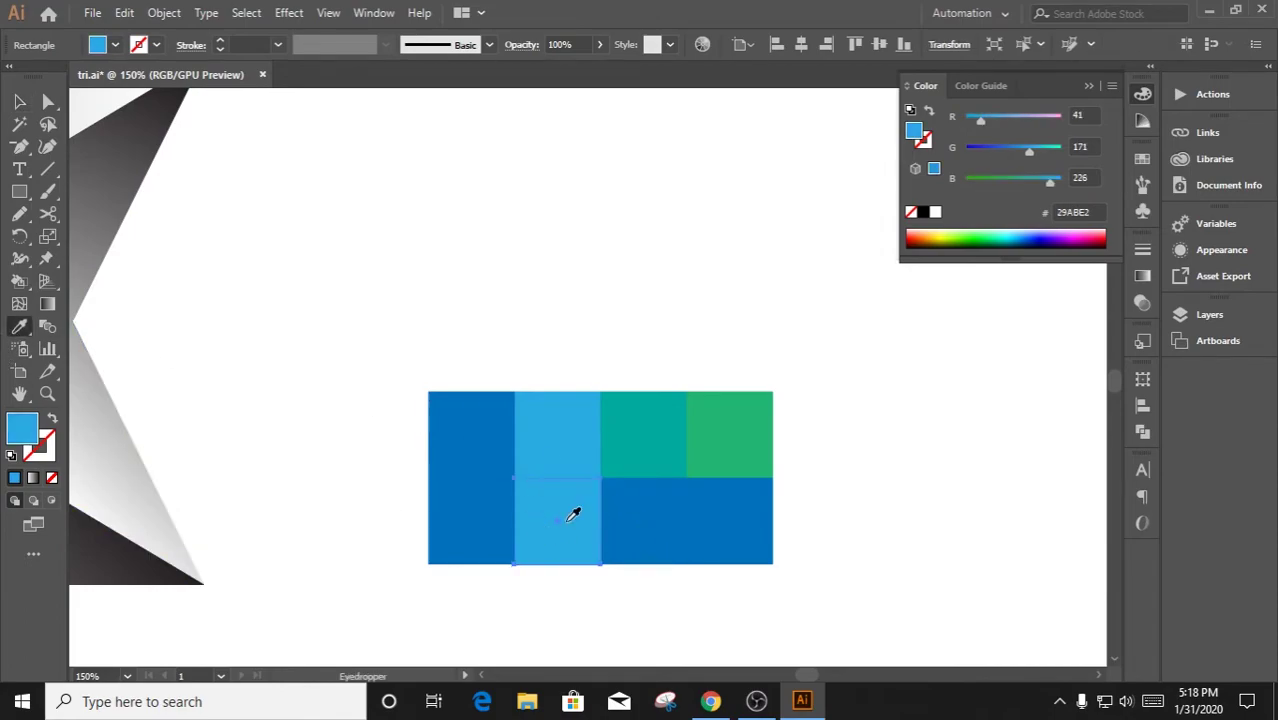
click(449, 488)
key(v)
Give the third, second and lower-left squares new, lighter blues from the Color Picker
click(642, 525)
double_click(22, 428)
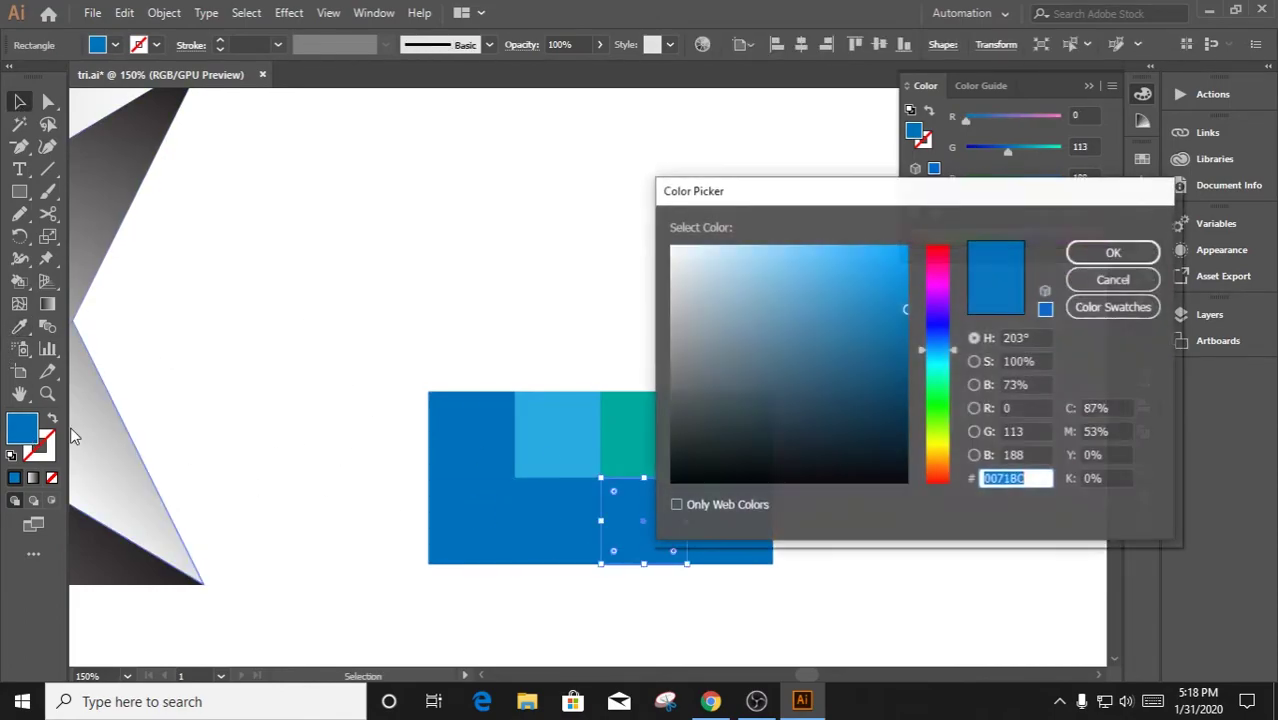
drag(905, 313, 857, 307)
click(1113, 252)
click(556, 530)
double_click(22, 428)
click(900, 307)
click(1113, 252)
click(485, 502)
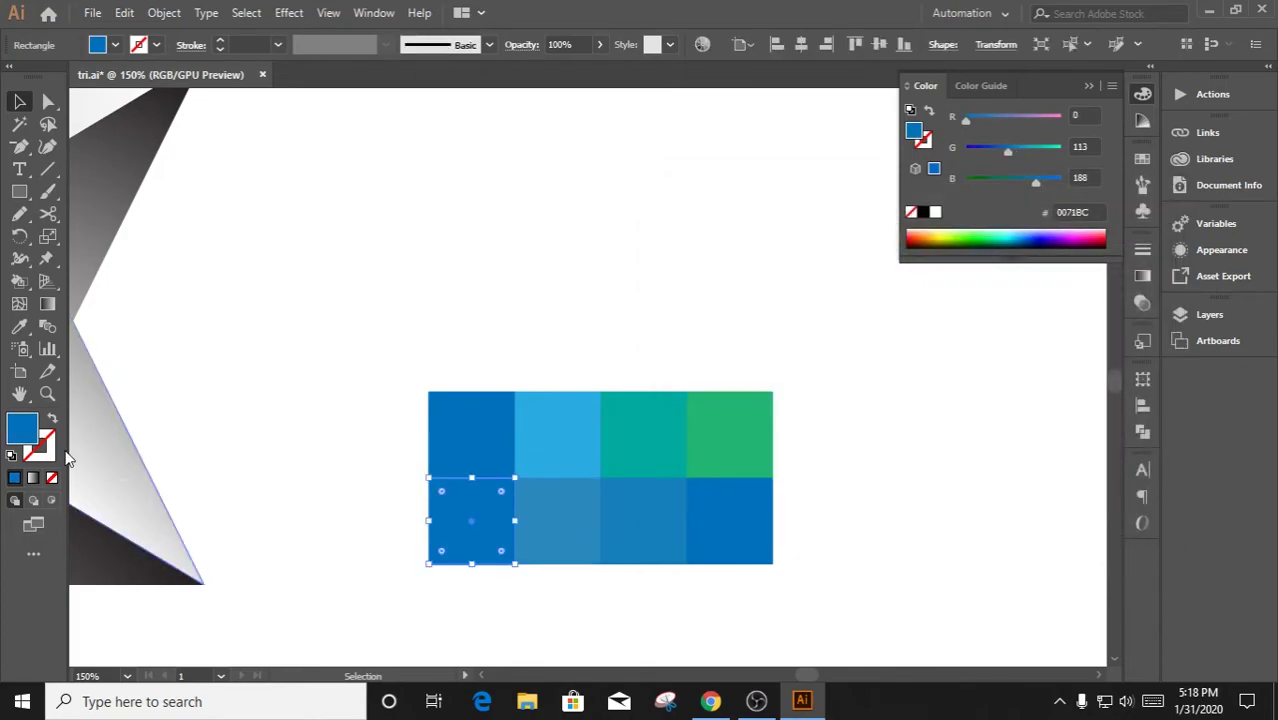
double_click(22, 428)
click(807, 308)
key(Return)
Recolour the lower-left square to 44A0C1
click(905, 463)
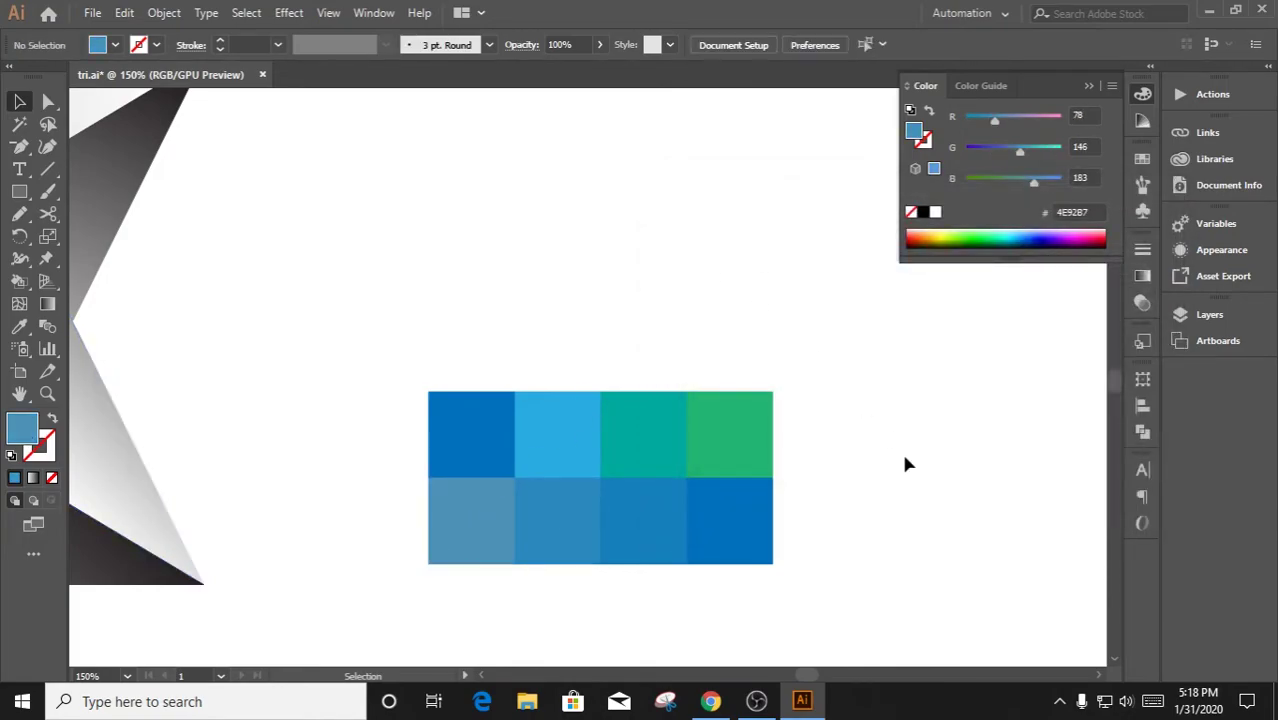
double_click(458, 560)
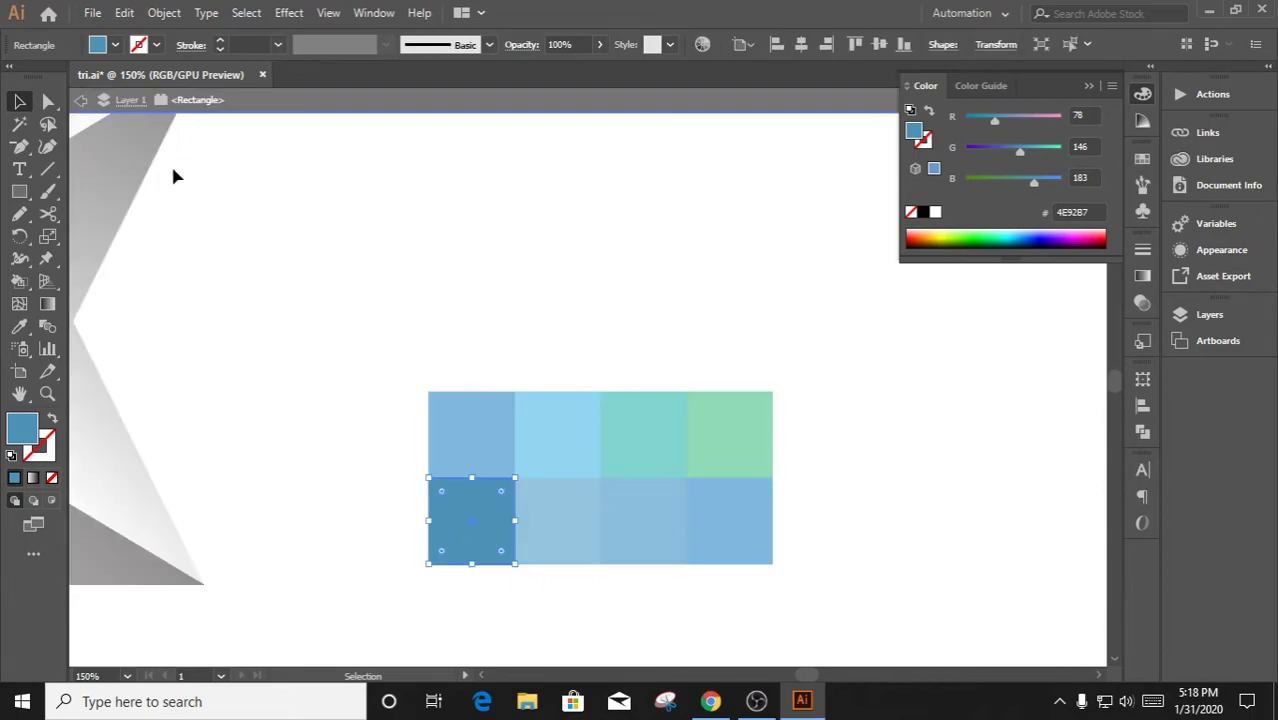
click(387, 463)
click(470, 520)
double_click(22, 428)
click(815, 316)
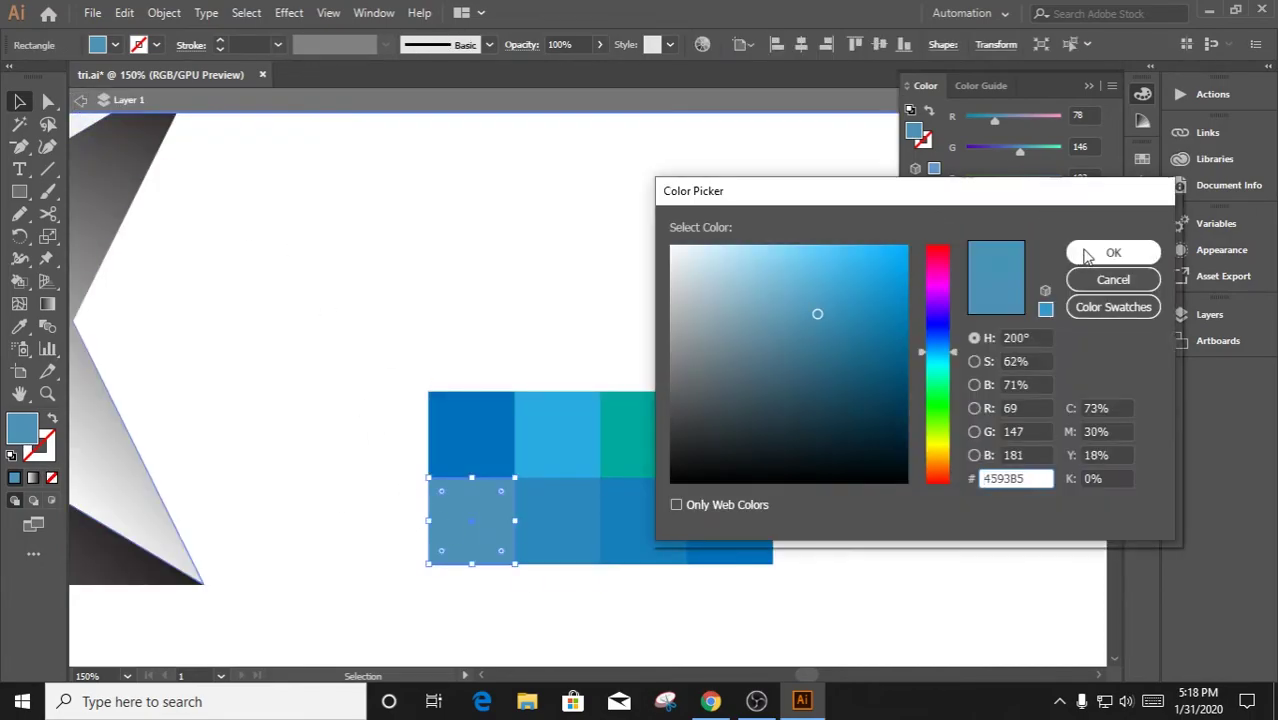
click(1113, 252)
double_click(22, 430)
click(1100, 254)
Leave isolation mode and confirm an adjusted blue for the second lower square
click(720, 341)
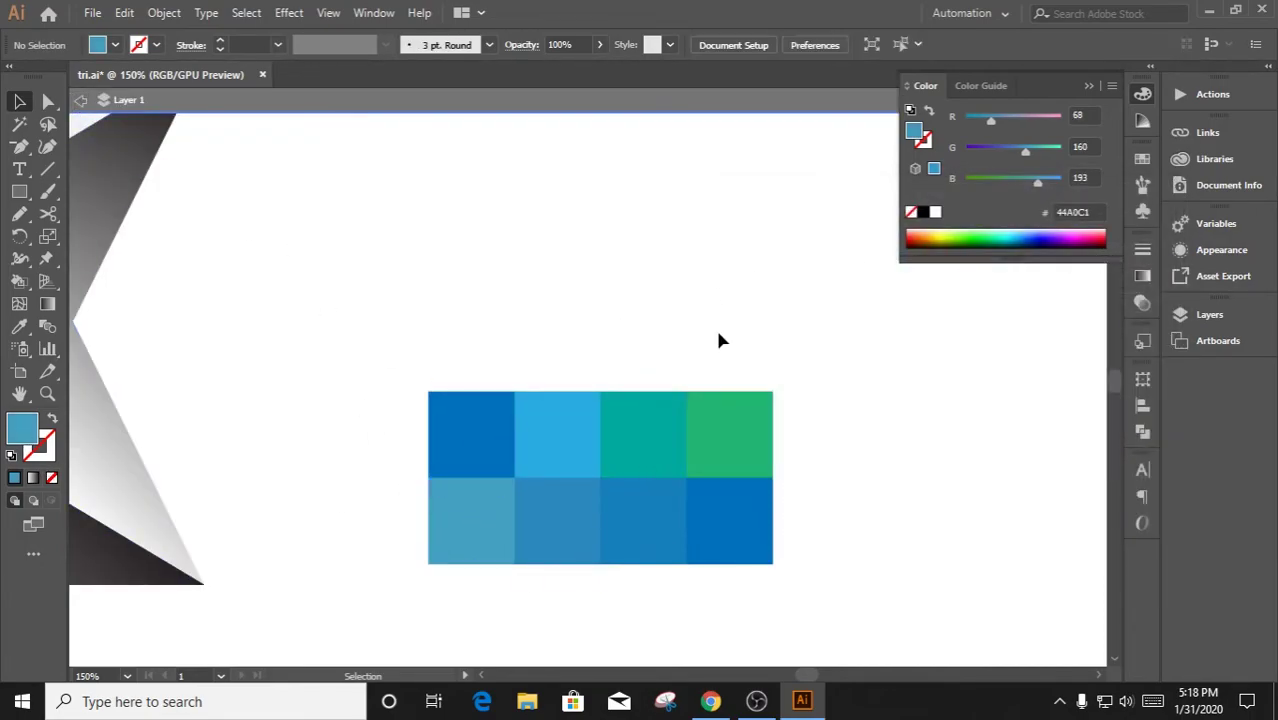
double_click(582, 531)
key(Escape)
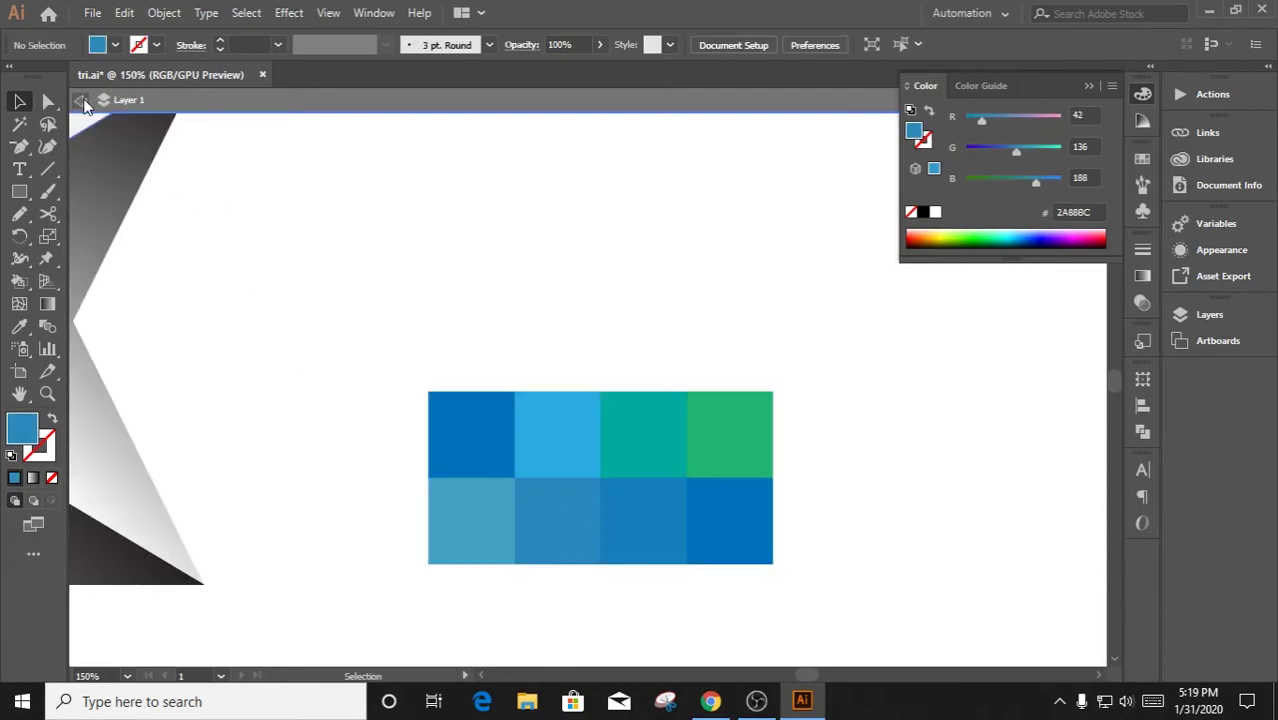
key(Escape)
double_click(22, 430)
click(1113, 252)
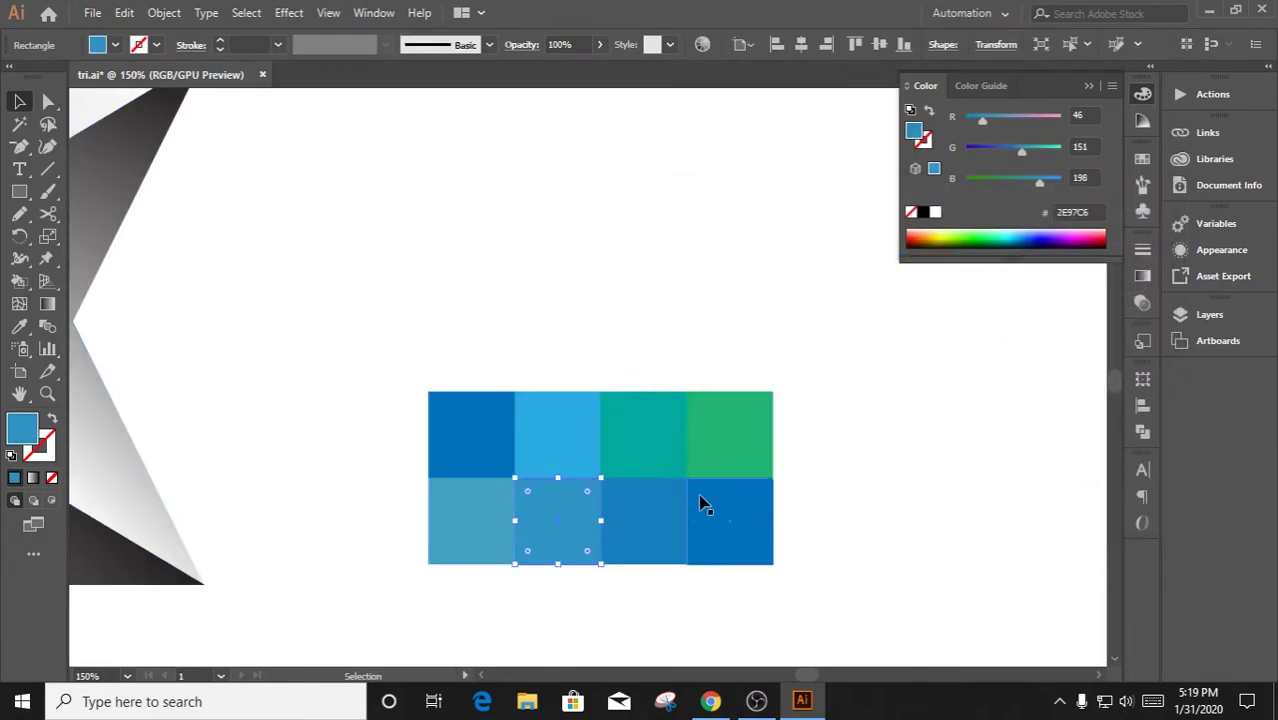
Set the third lower square to 0071BC and the fourth to 0083CC
click(660, 515)
double_click(20, 430)
text(0071BC)
click(1113, 251)
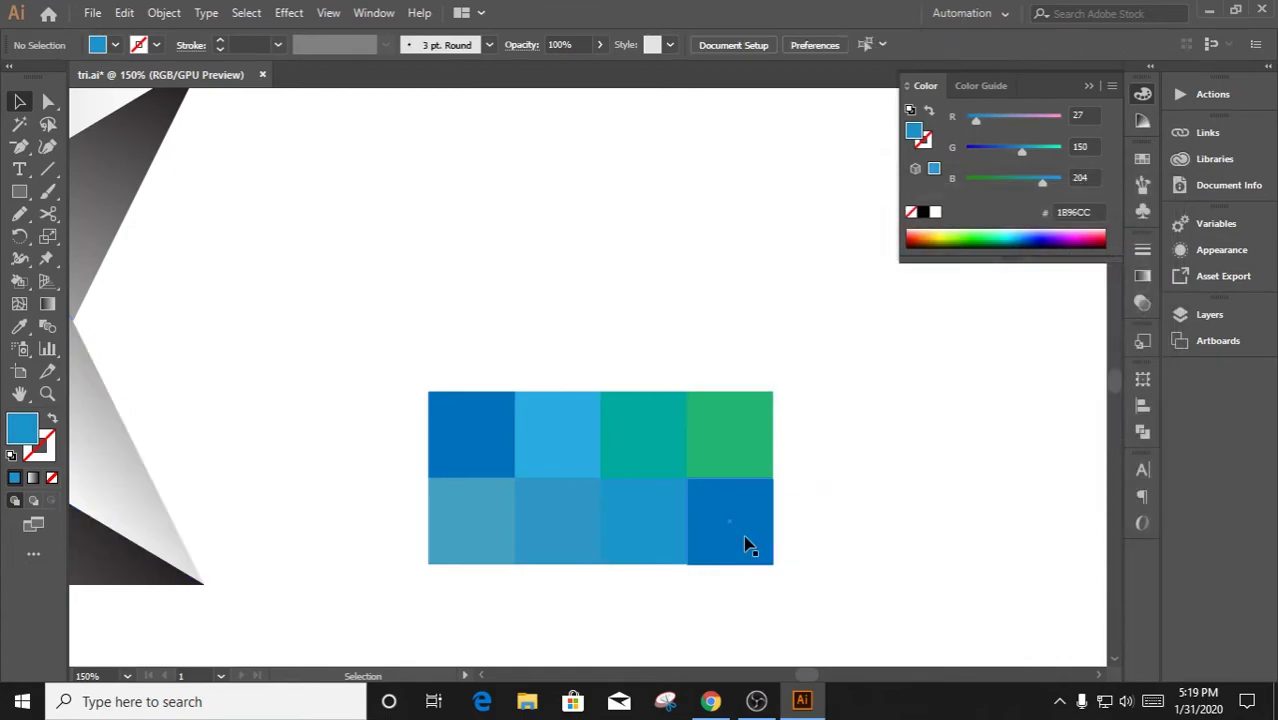
click(747, 540)
double_click(22, 430)
text(0083CC)
click(1115, 251)
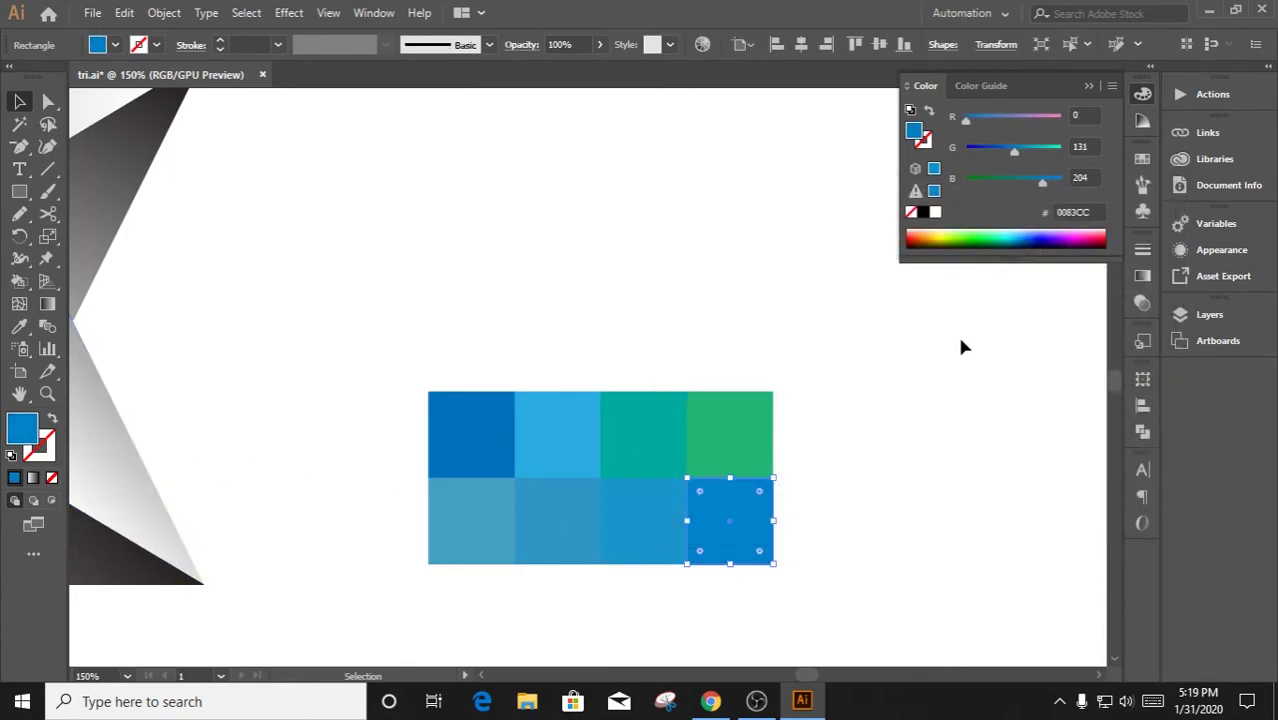
Change the third square to 179FCE and brighten the fourth square's blue
click(570, 385)
click(618, 533)
double_click(22, 430)
text(179FCE)
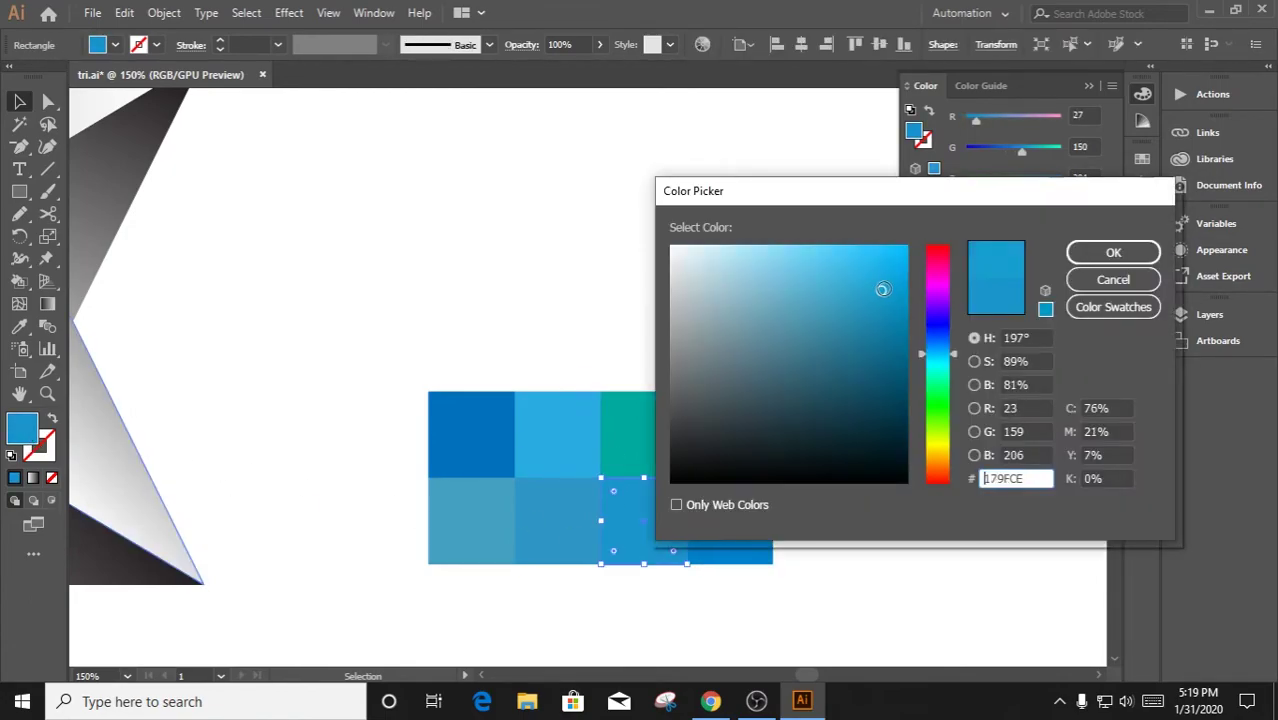
click(1075, 251)
click(662, 263)
click(730, 555)
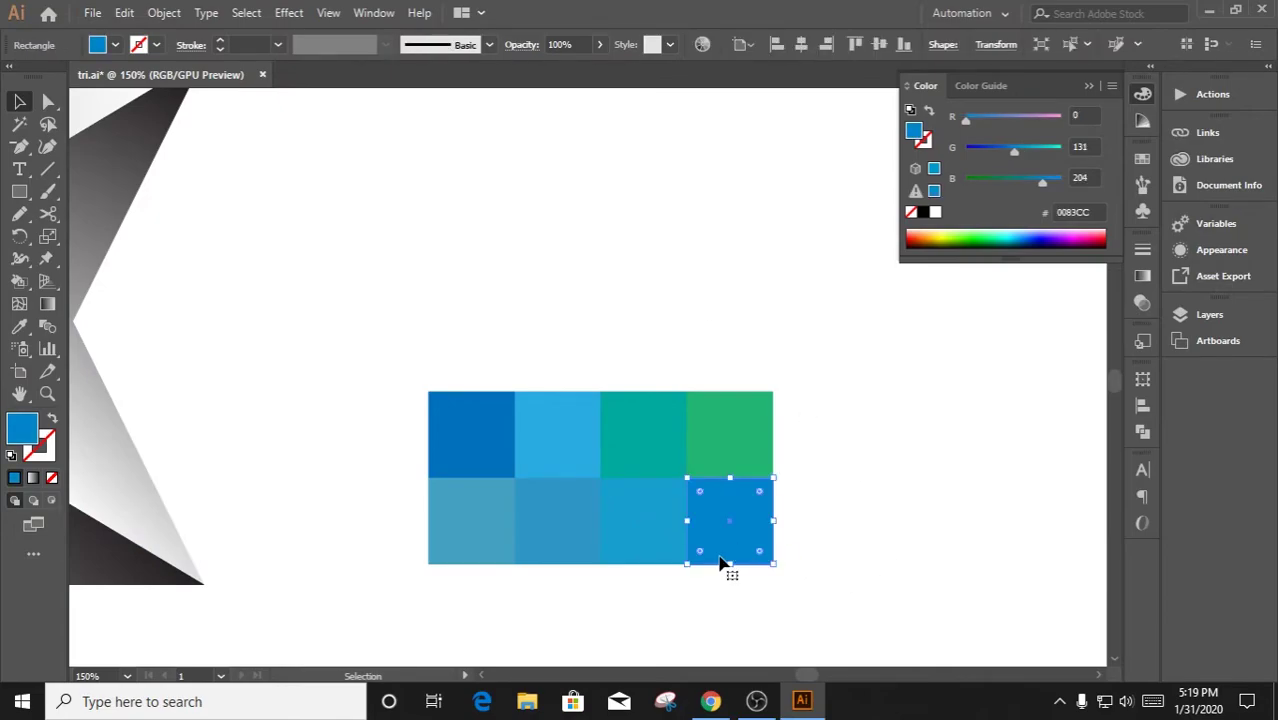
double_click(22, 430)
mouse_move(908, 292)
mouse_down()
mouse_move(909, 268)
mouse_move(916, 316)
mouse_move(908, 245)
mouse_up()
Apply the brighter blue, then set the third square to 15CDFF and the second to 33CAFF
click(1113, 252)
double_click(659, 494)
click(200, 227)
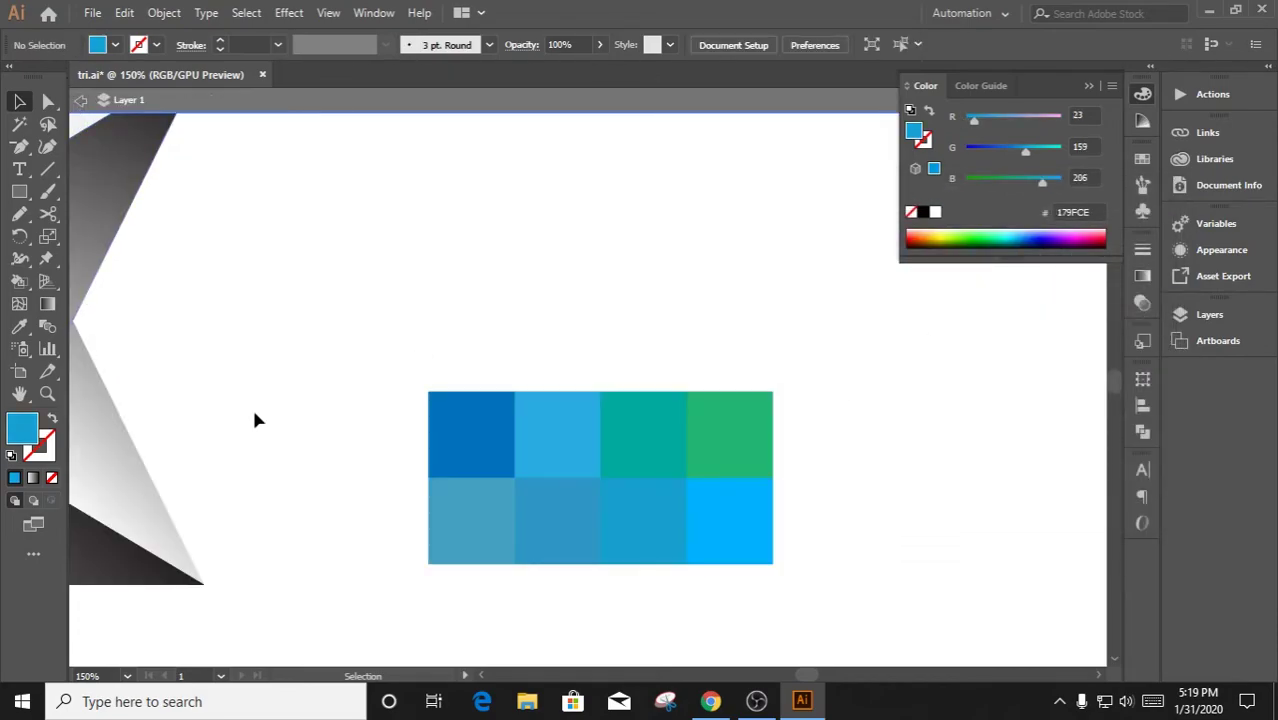
click(643, 520)
double_click(22, 428)
text(15CDFF)
click(1092, 251)
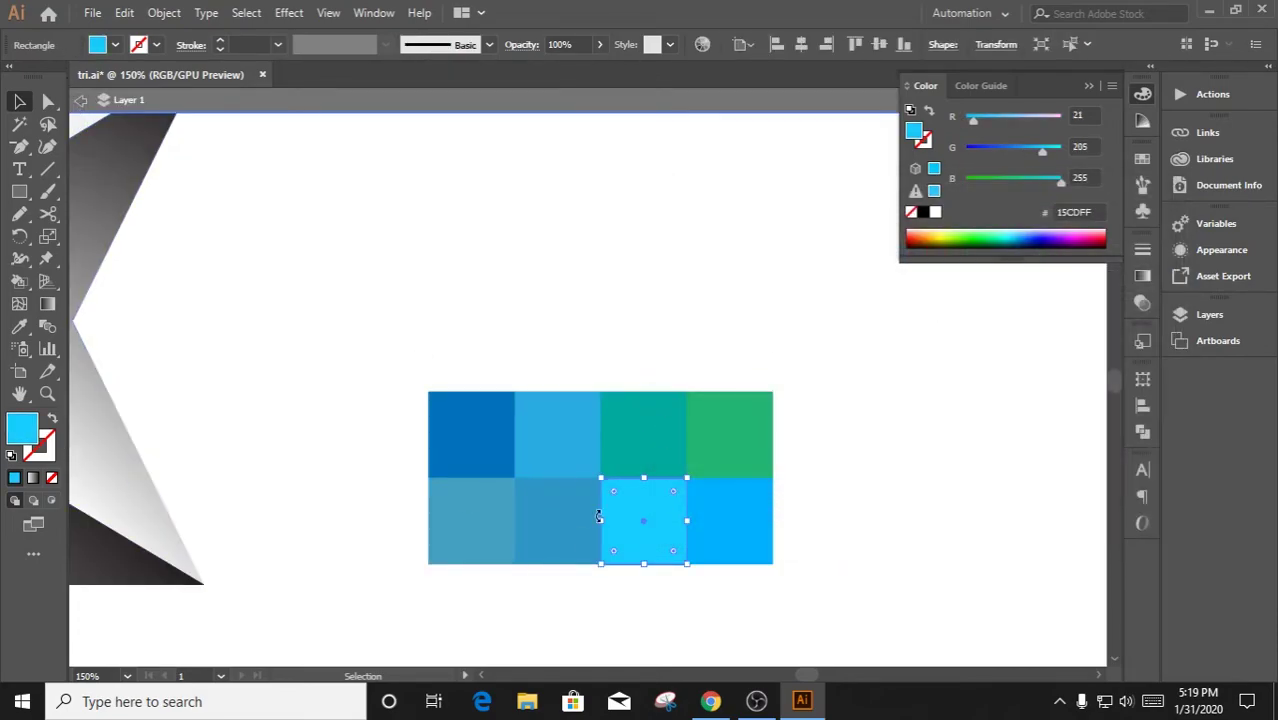
click(592, 518)
double_click(22, 428)
text(33CAFF)
click(1092, 251)
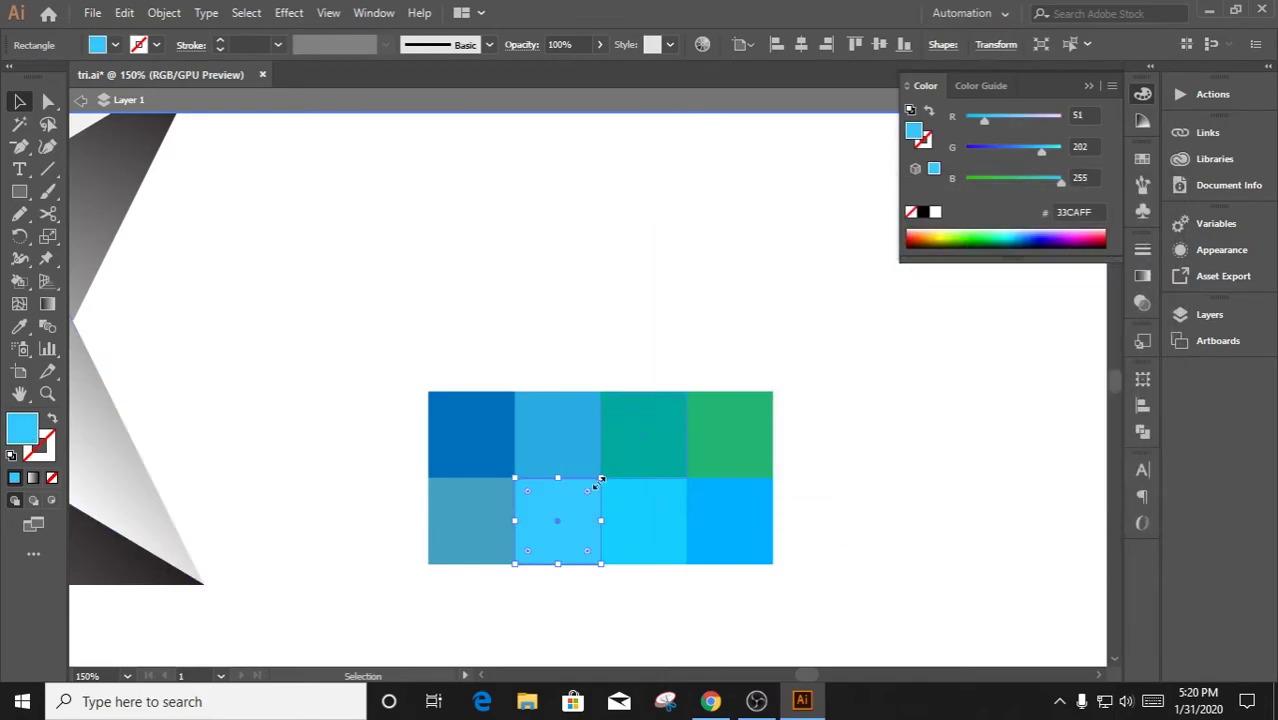
Set the first bottom square to 48D8FF and the fourth to 00BDFF
click(470, 520)
double_click(22, 428)
text(48D8FF)
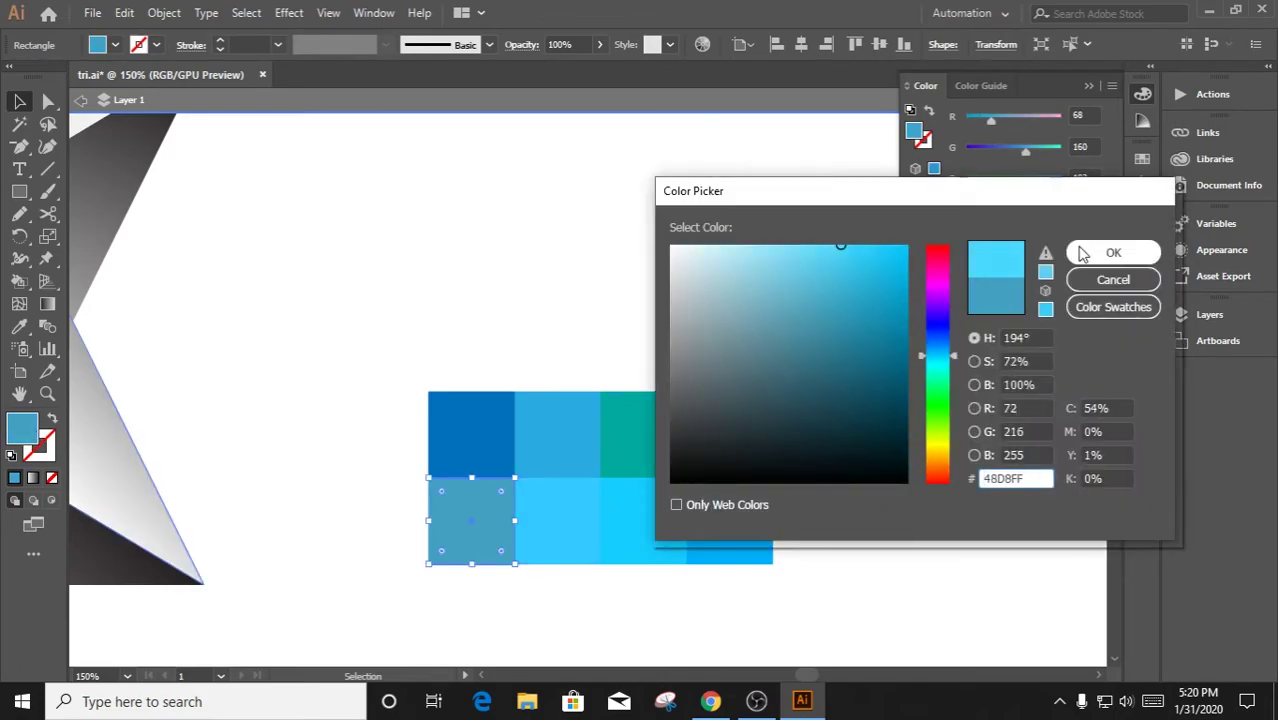
click(1085, 253)
click(730, 520)
double_click(22, 428)
text(00BDFF)
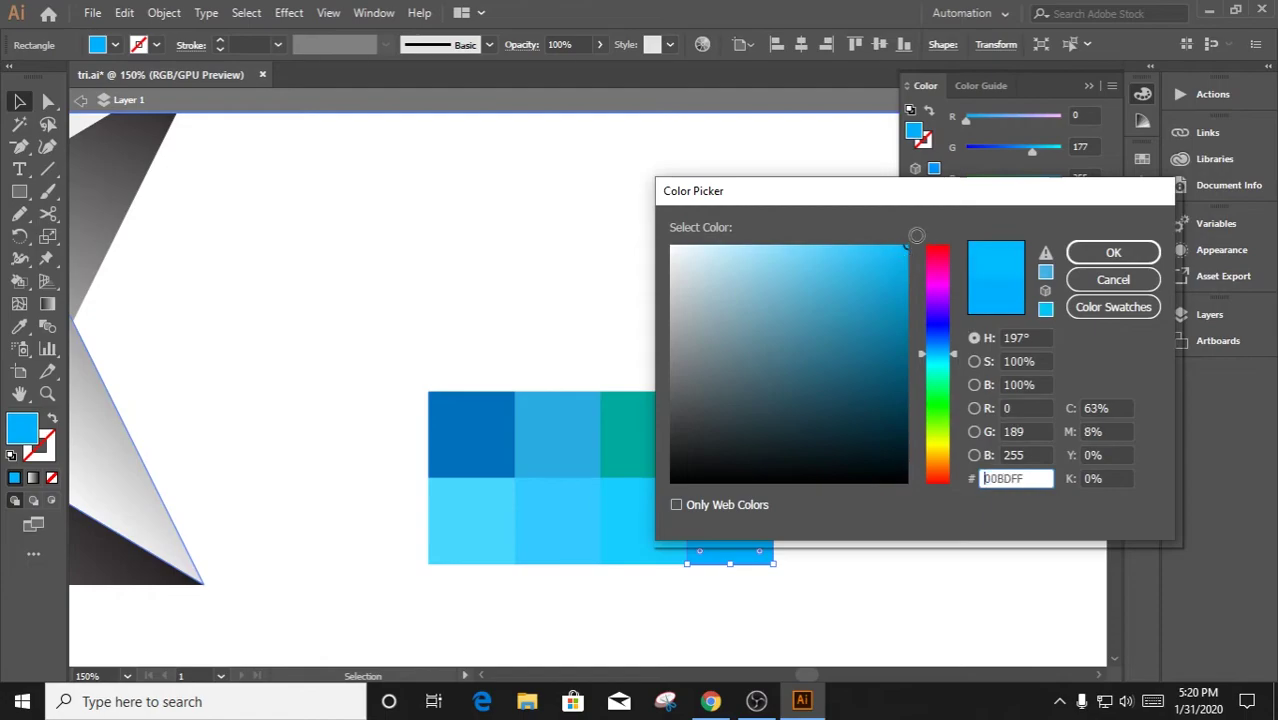
click(1131, 261)
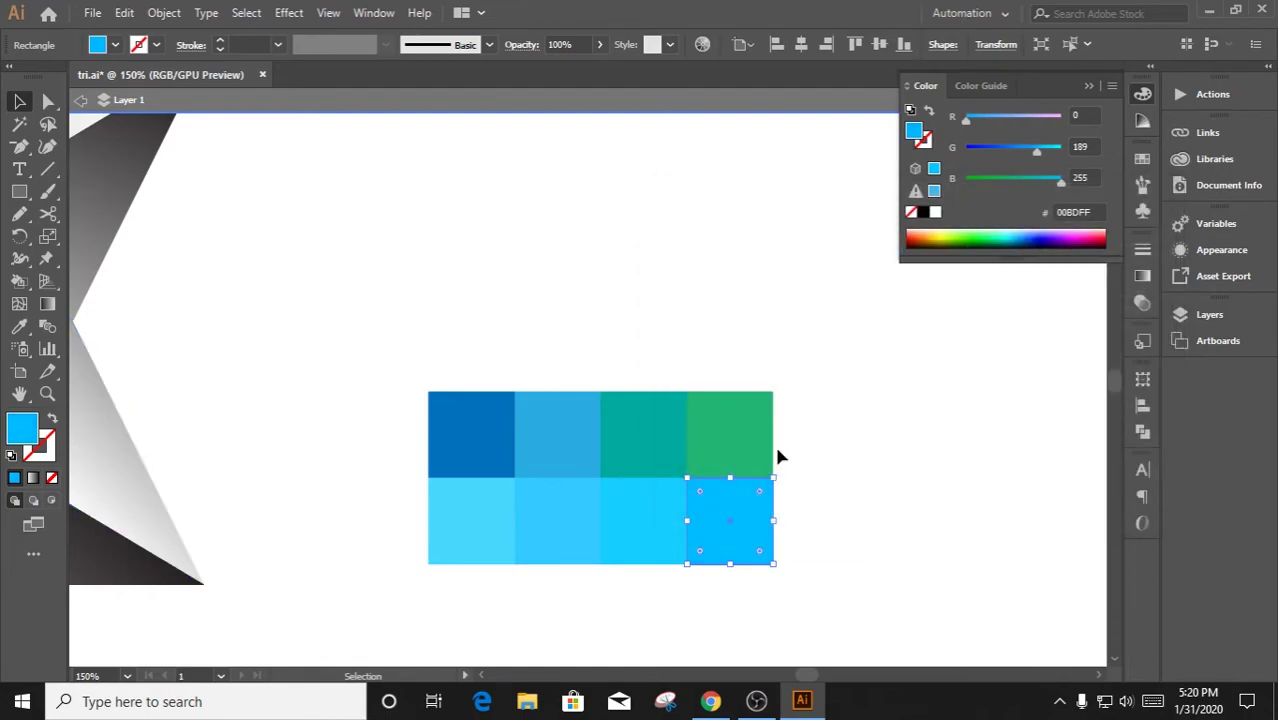
Set saturation to 80% on the third square, 90% on the second, 70% on the bottom-left
click(643, 520)
double_click(22, 428)
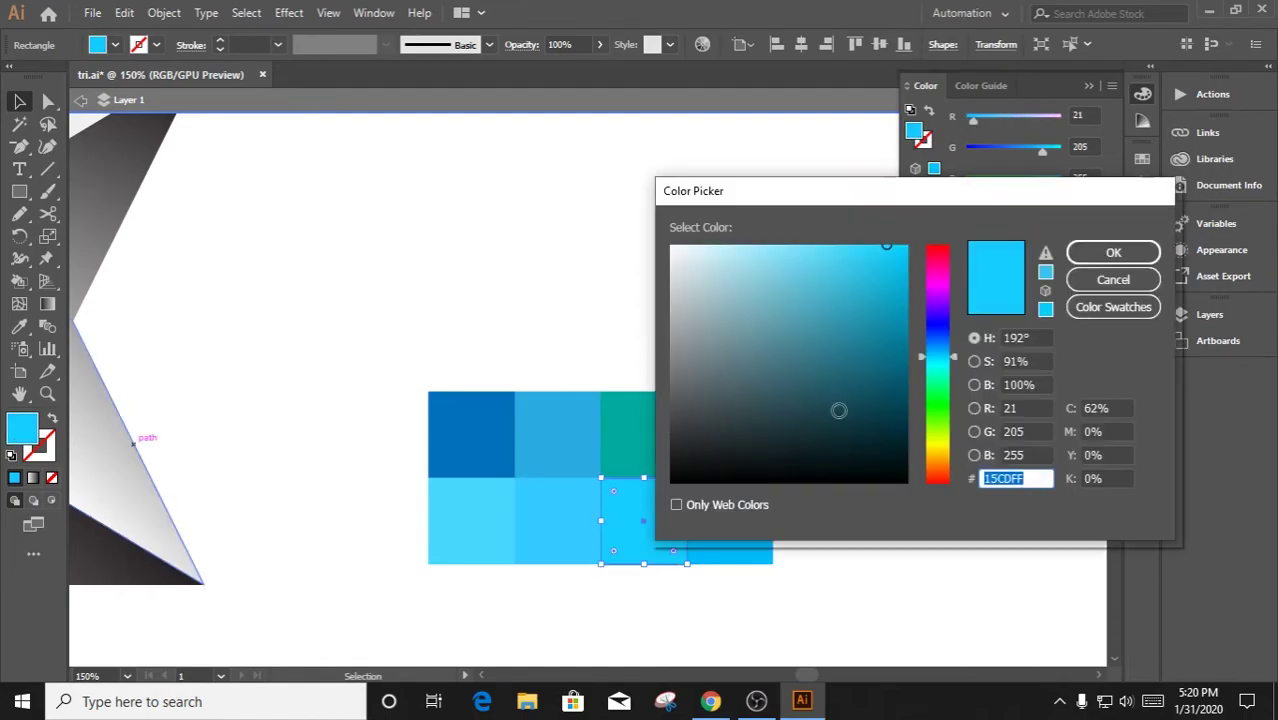
click(1016, 363)
text(80)
click(1113, 252)
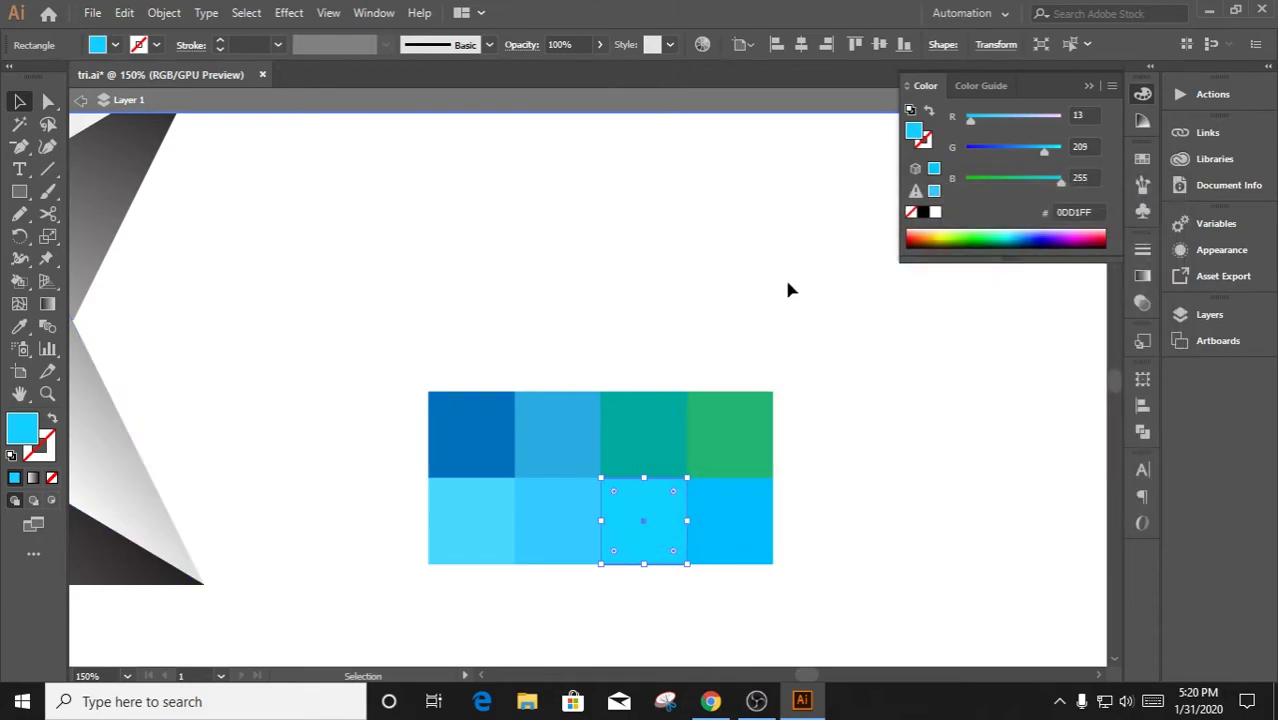
click(562, 531)
double_click(21, 437)
click(1001, 361)
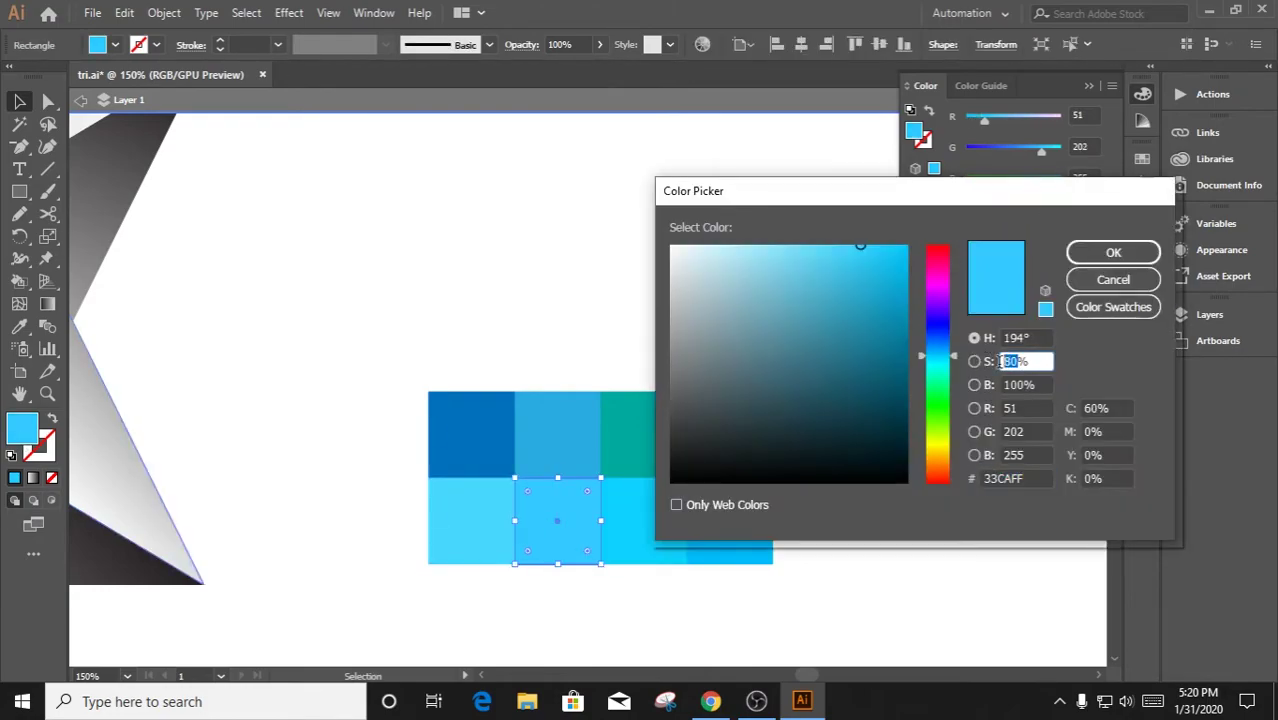
click(1113, 252)
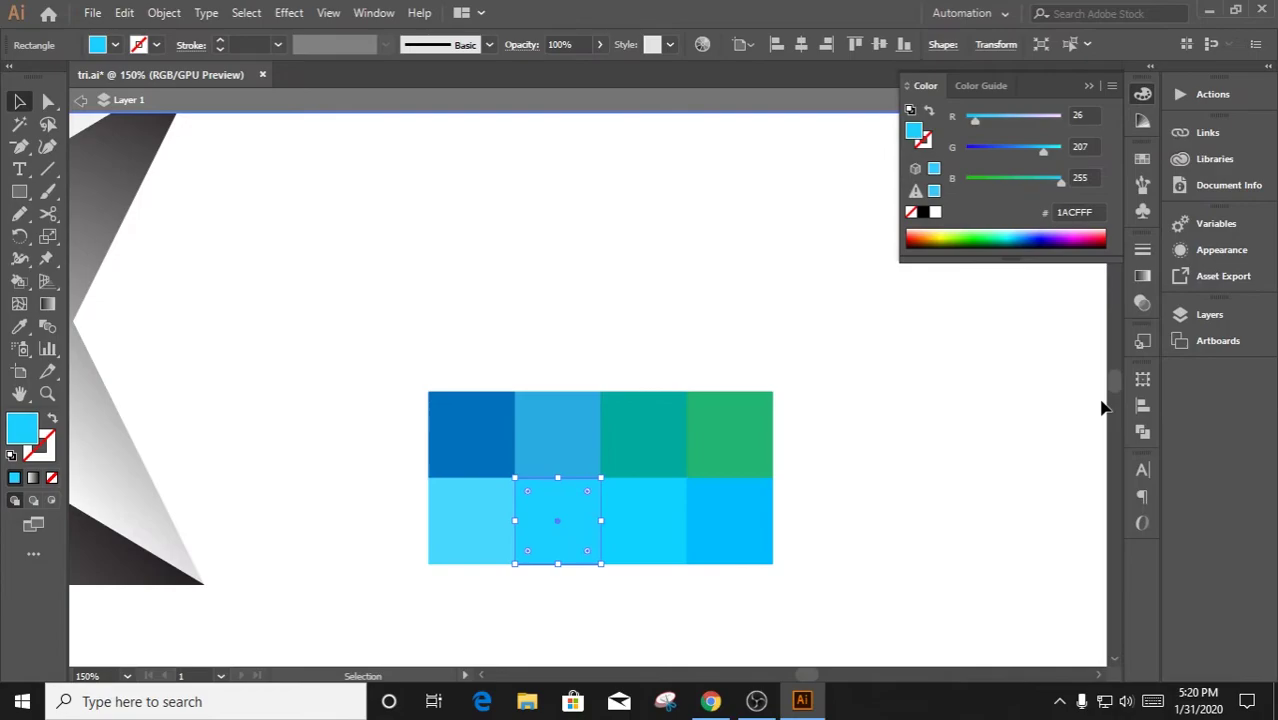
click(850, 405)
click(462, 531)
double_click(21, 430)
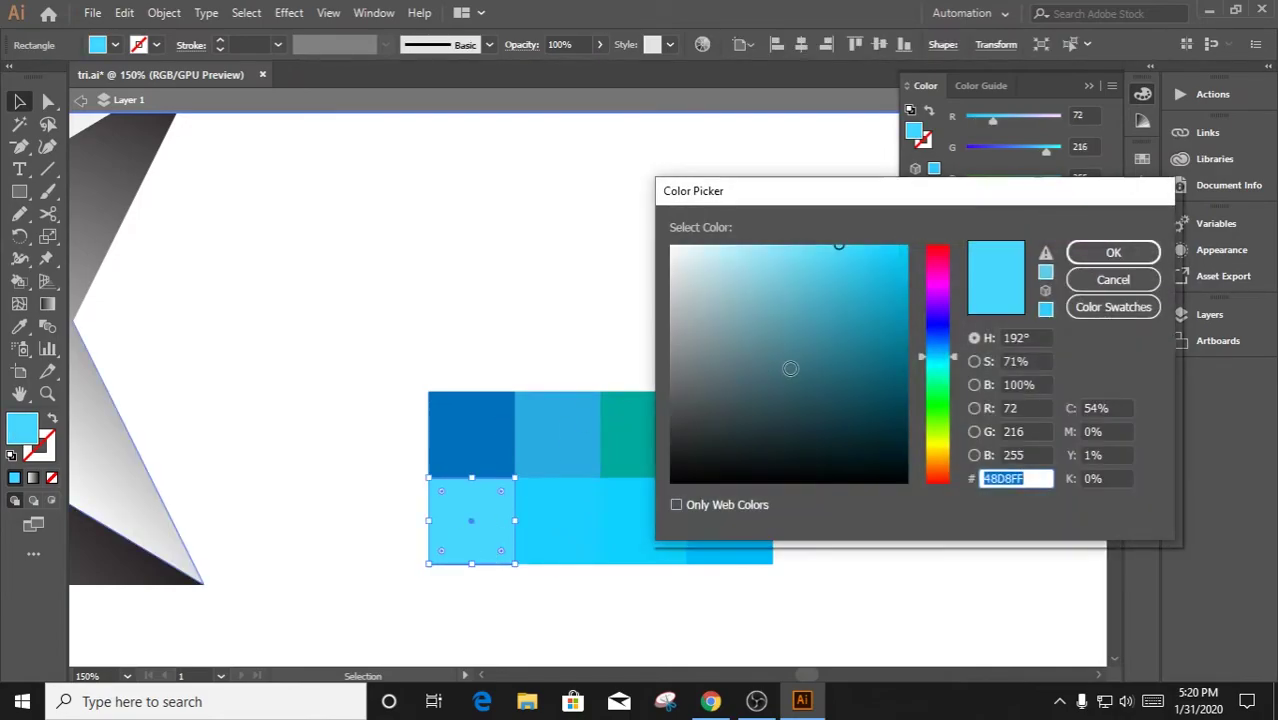
click(1016, 361)
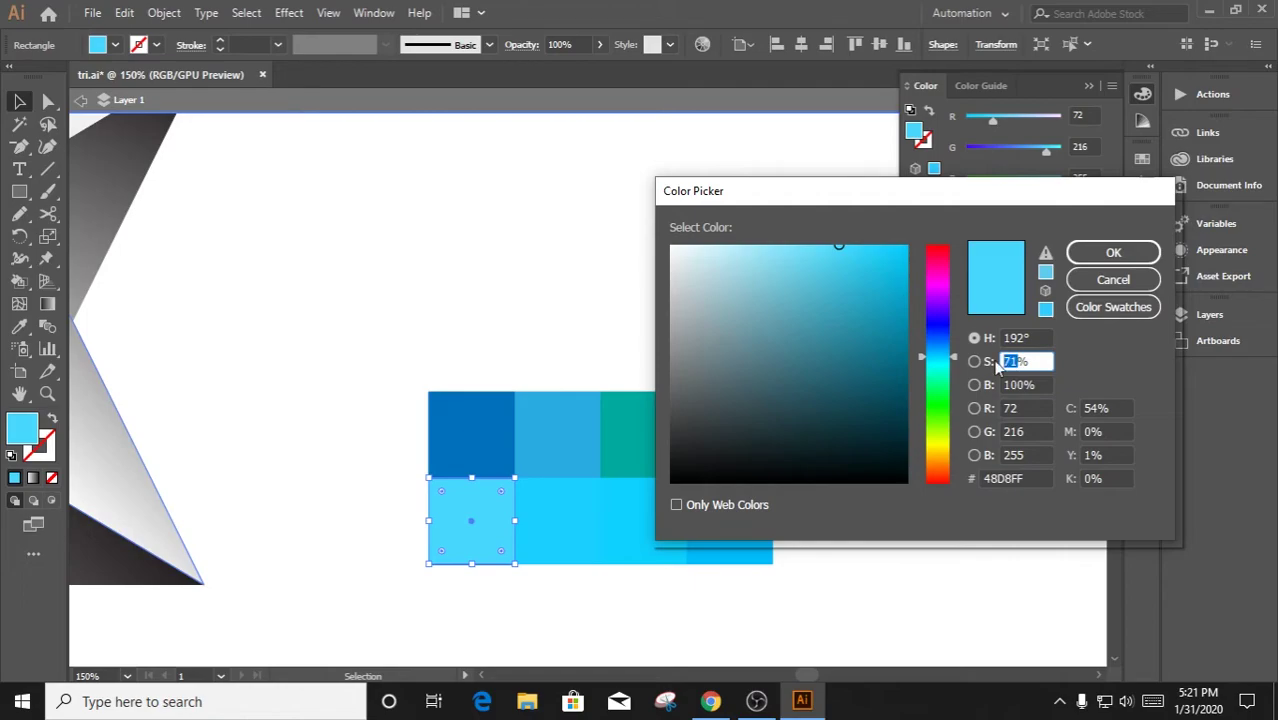
text(70)
key(Return)
Re-edit the saturation of the second and third bottom squares
click(557, 540)
double_click(21, 430)
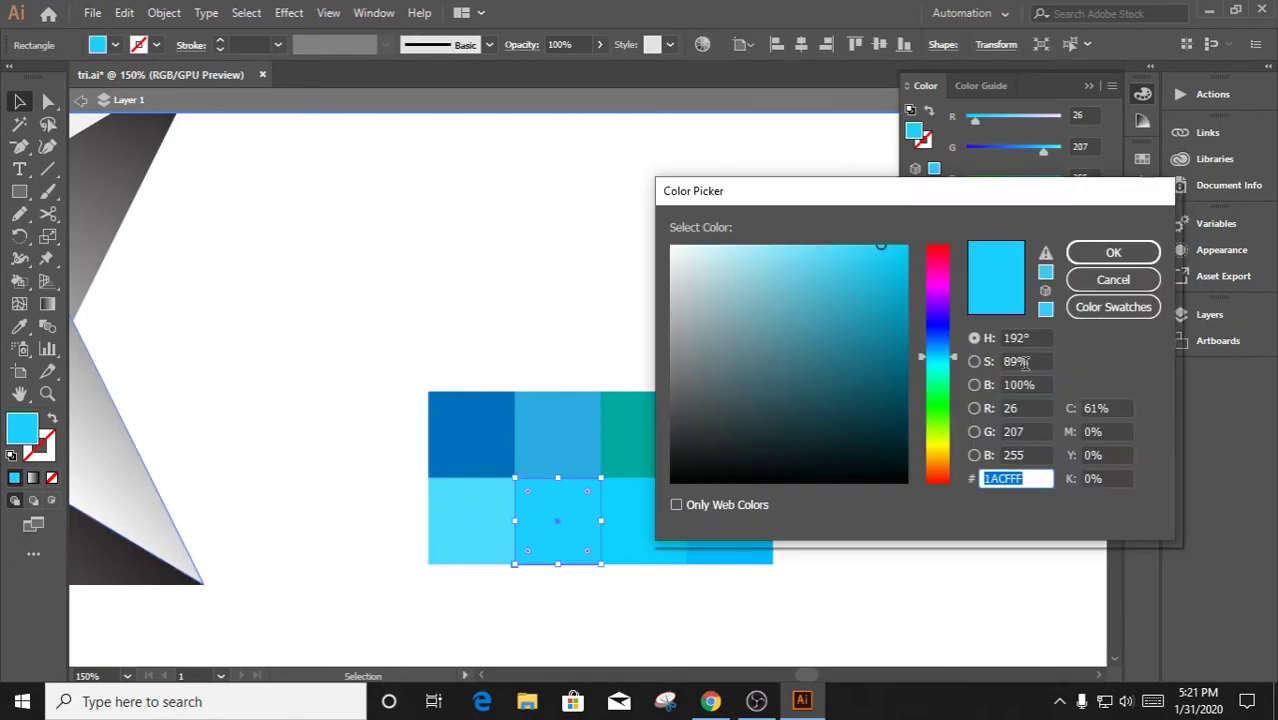
click(1012, 361)
key(Return)
click(643, 520)
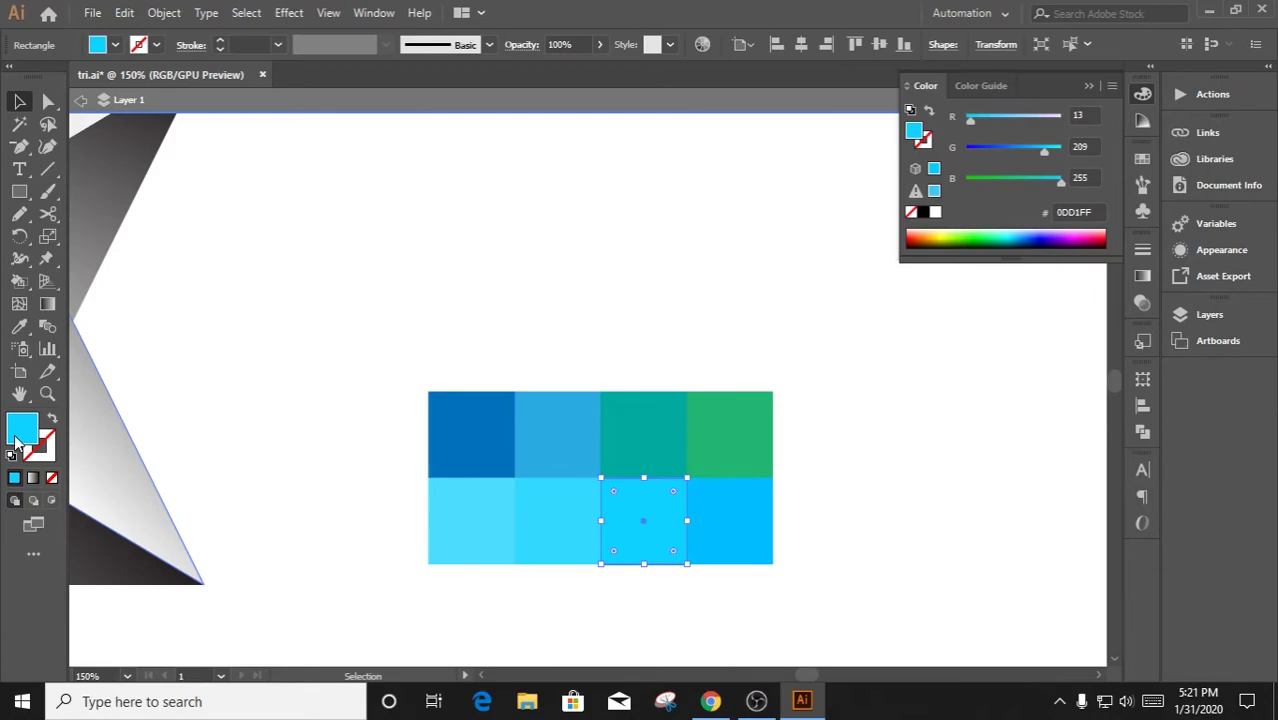
double_click(21, 430)
double_click(1012, 361)
Confirm the bottom-right square's colour and recentre the view on the colour grid
click(779, 505)
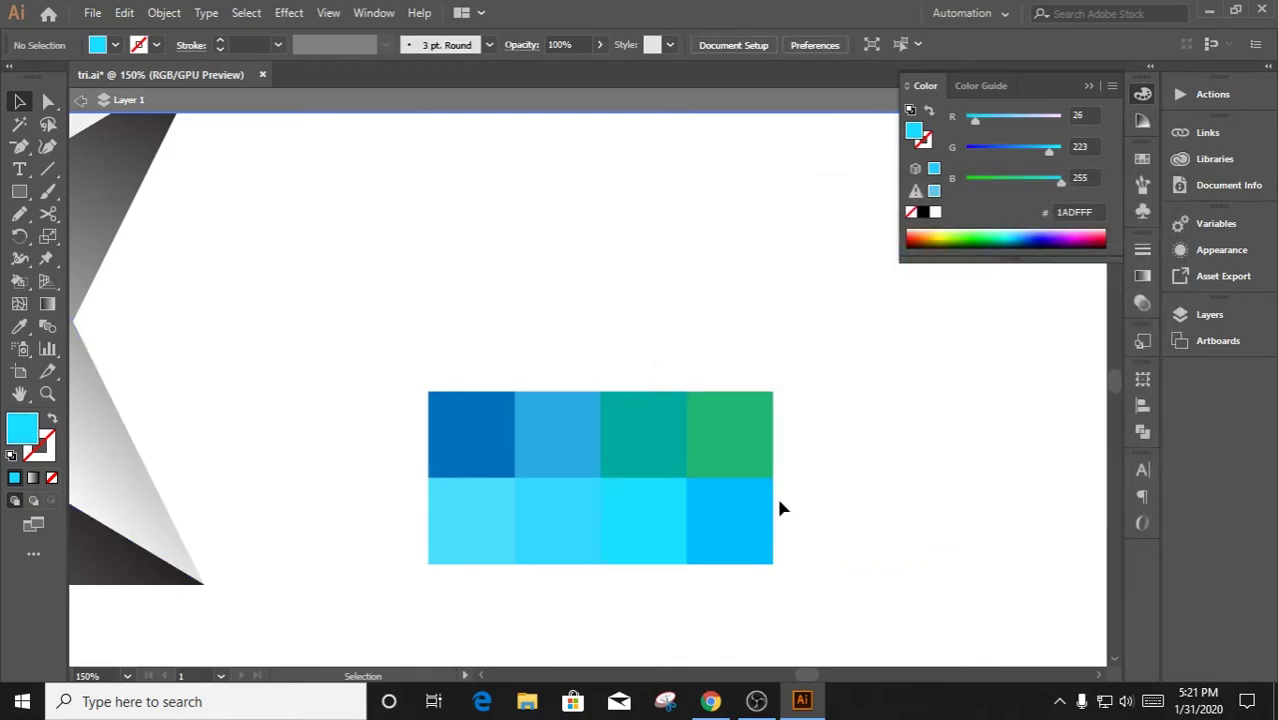
click(730, 520)
double_click(913, 131)
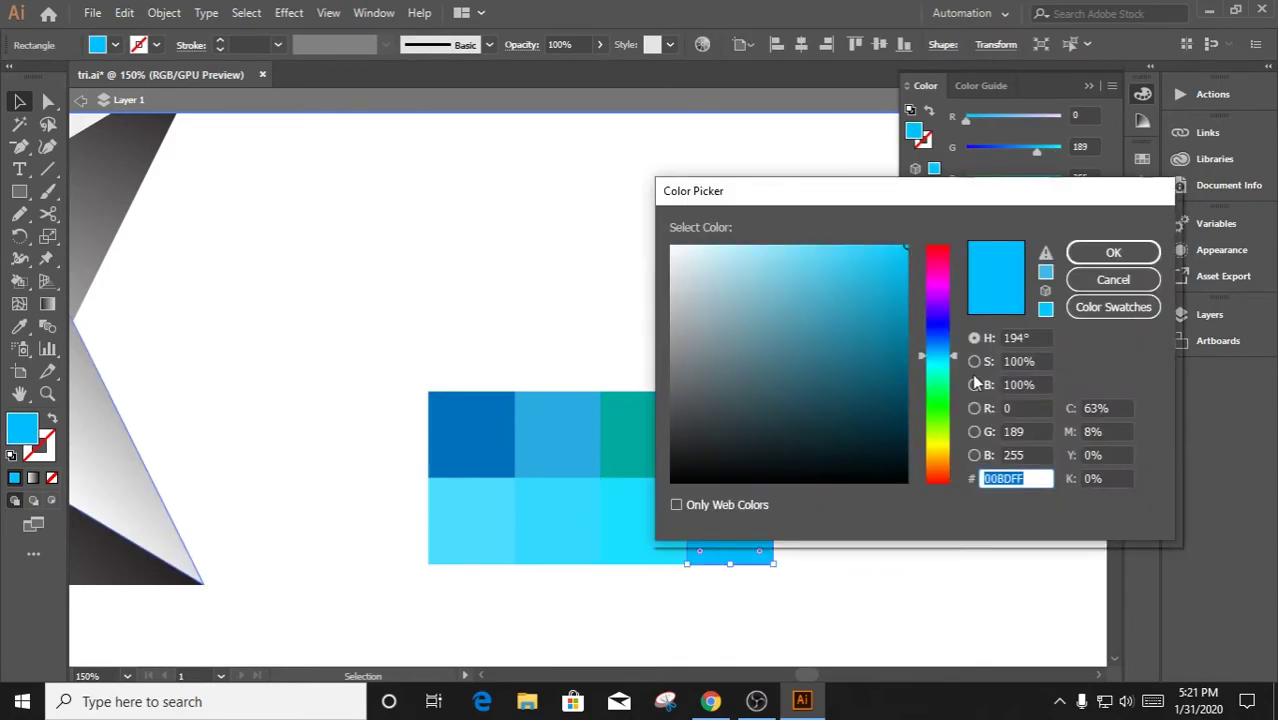
click(1100, 252)
click(966, 542)
scroll(924, 512, down, 2)
scroll(823, 515, up, 4)
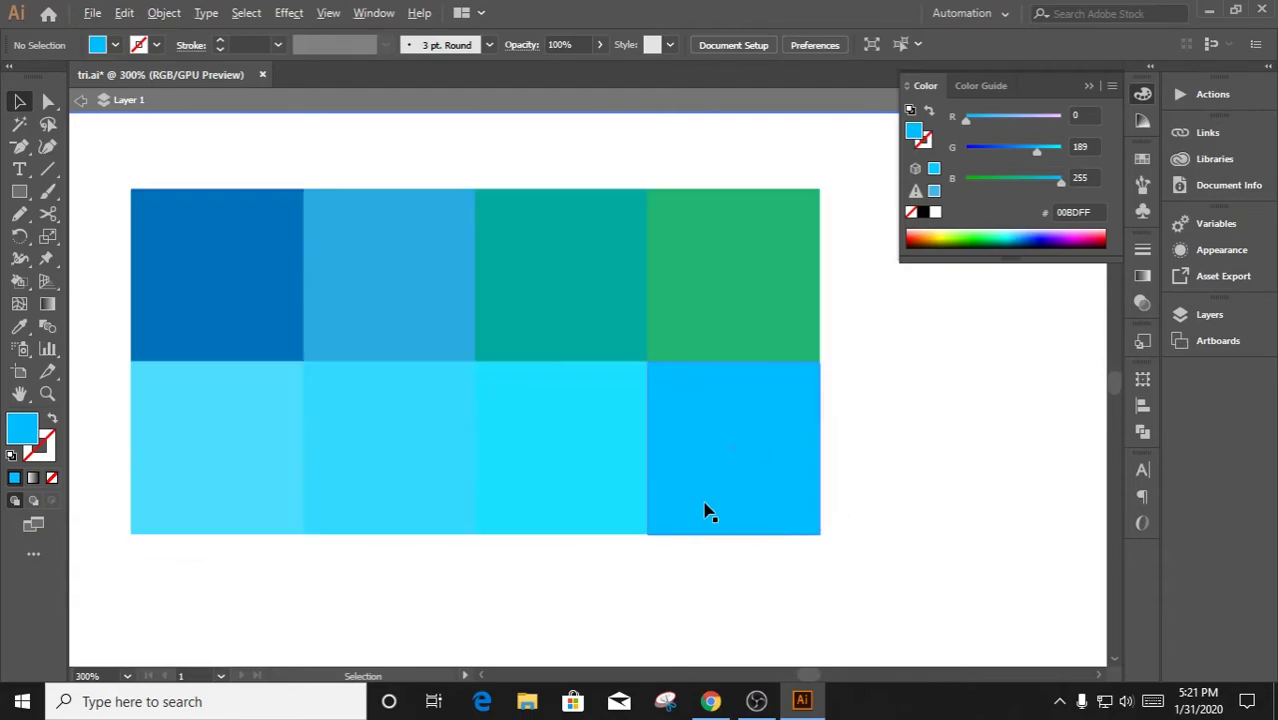
drag(935, 563, 944, 568)
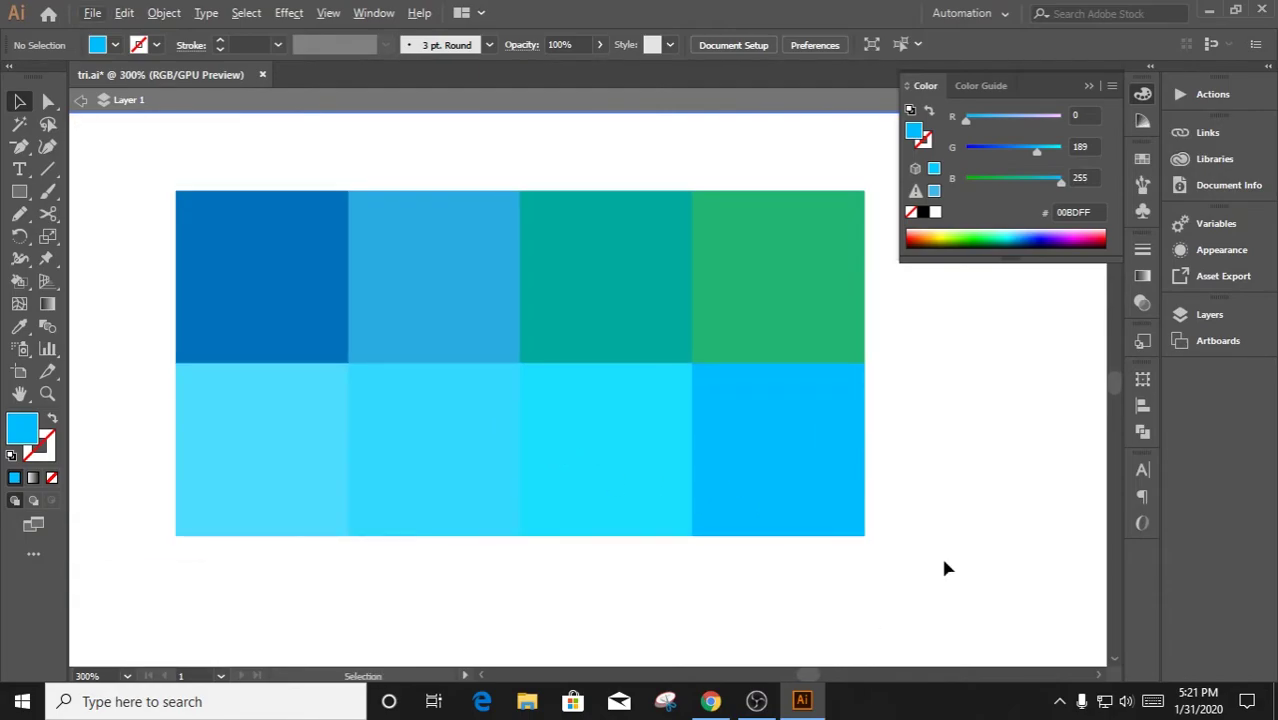
scroll(940, 554, down, 1)
scroll(922, 556, down, 3)
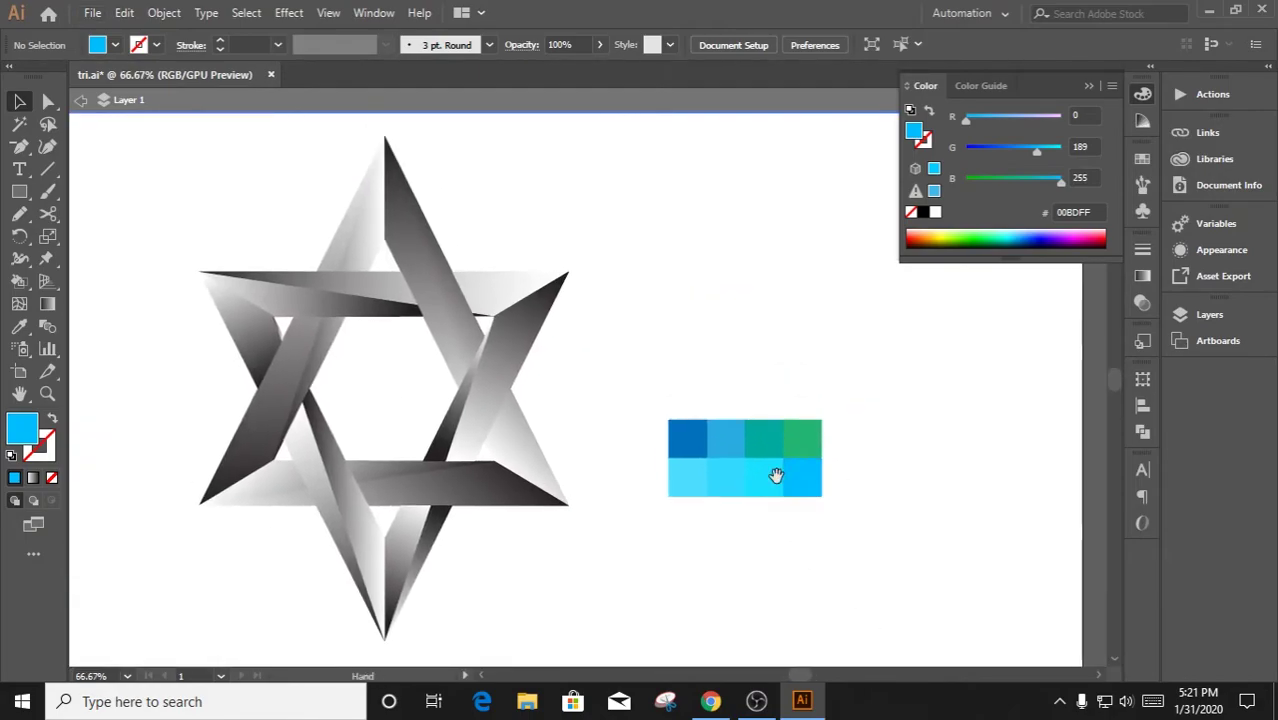
Exit isolation mode and save the grid's colours as a new colour group in Swatches
right_click(724, 439)
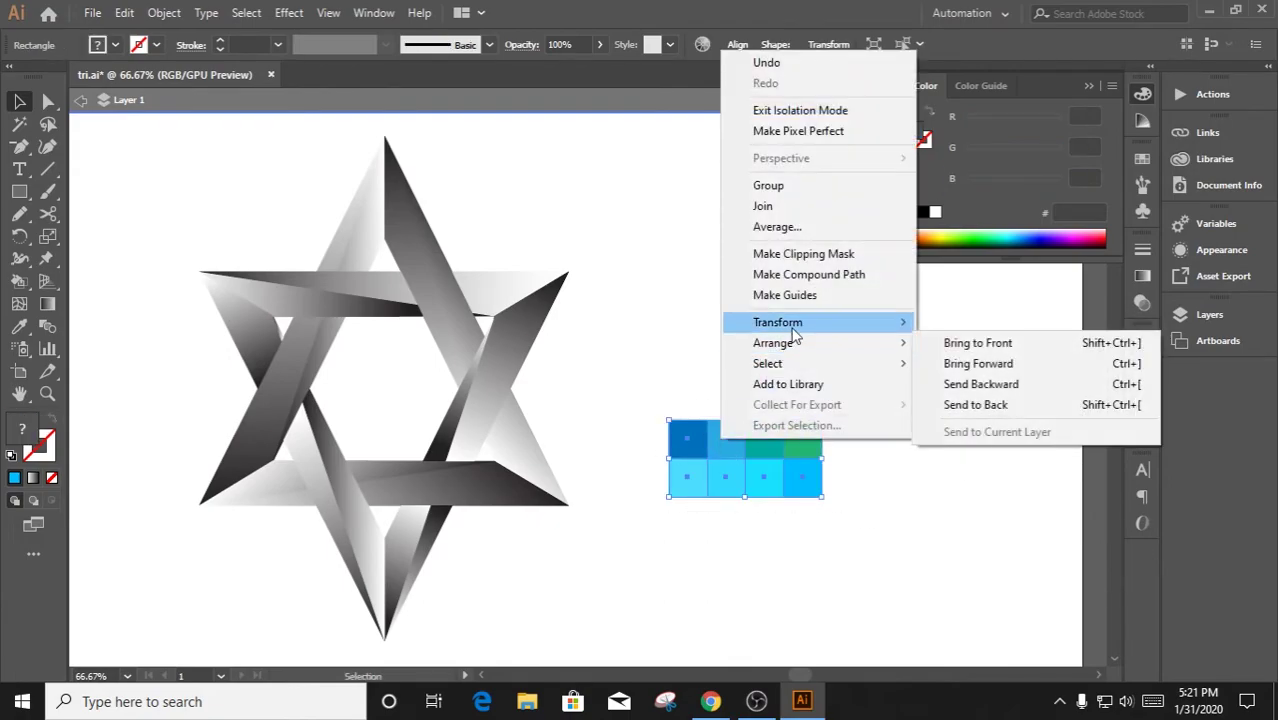
click(95, 93)
right_click(786, 459)
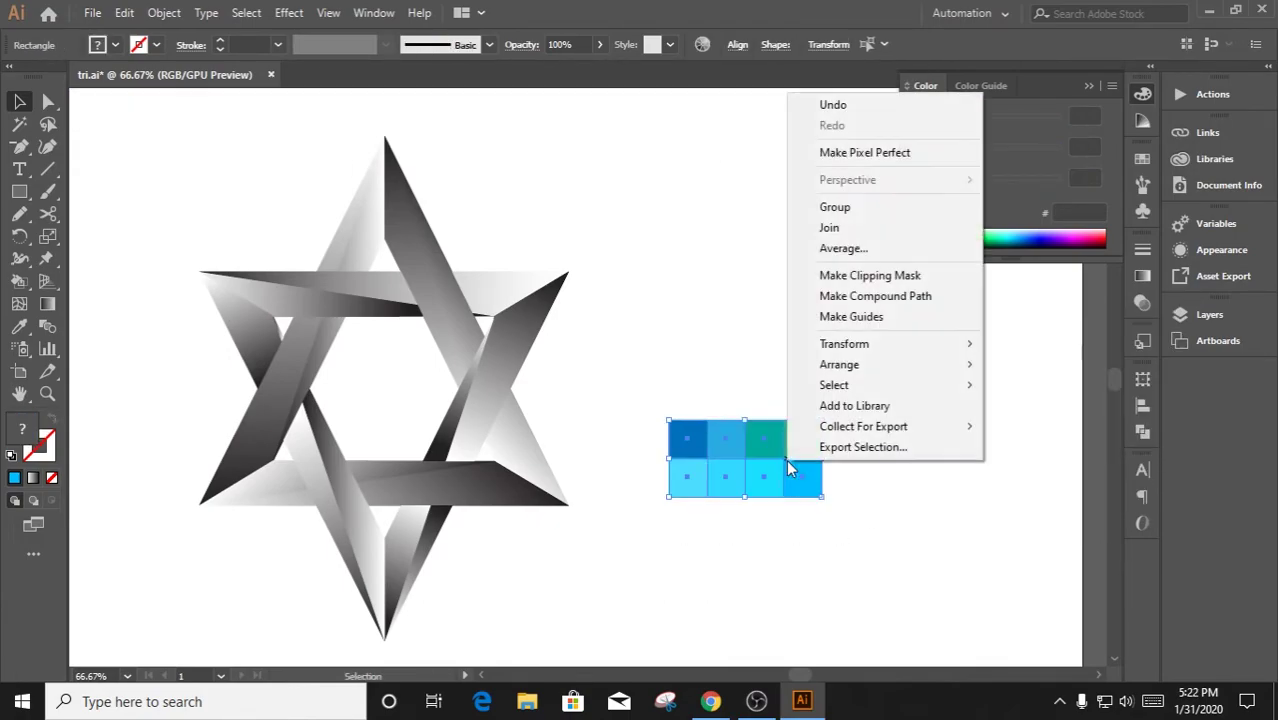
click(1142, 158)
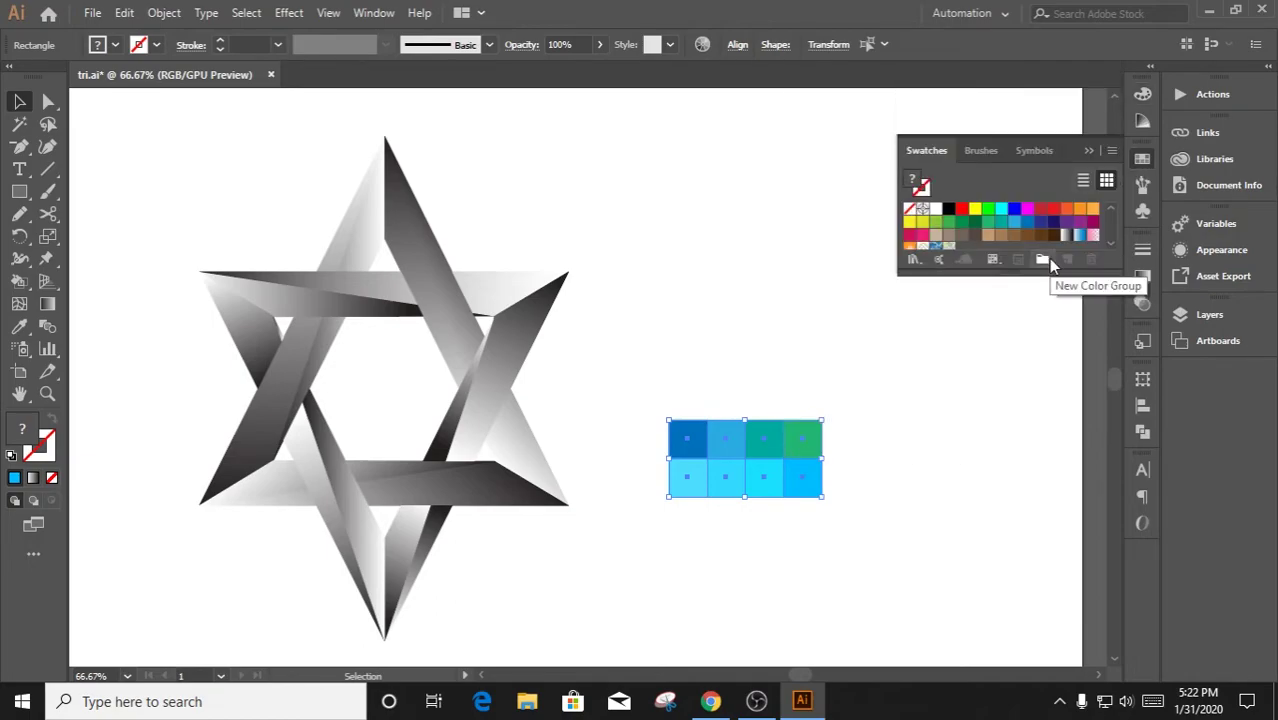
click(1048, 258)
click(650, 414)
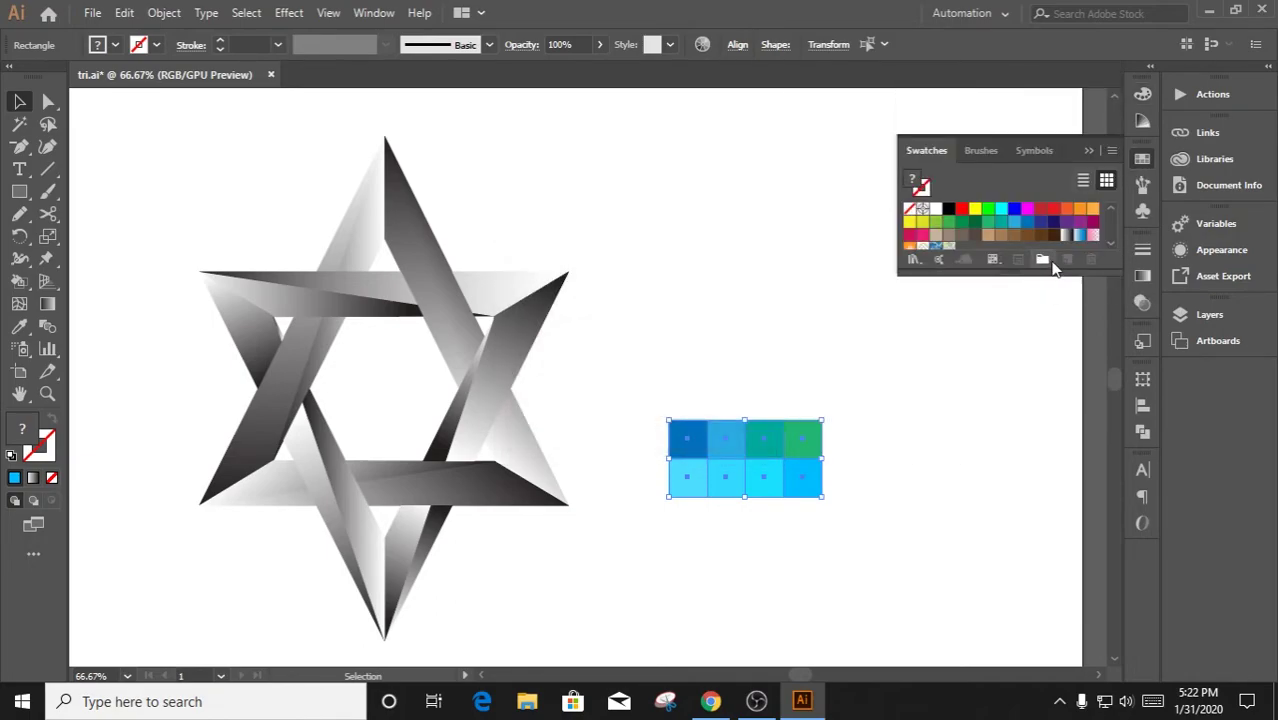
click(1000, 330)
click(1142, 158)
Give a star band a gradient fill, sampling bright blue and bright cyan stops from the palette
click(1143, 277)
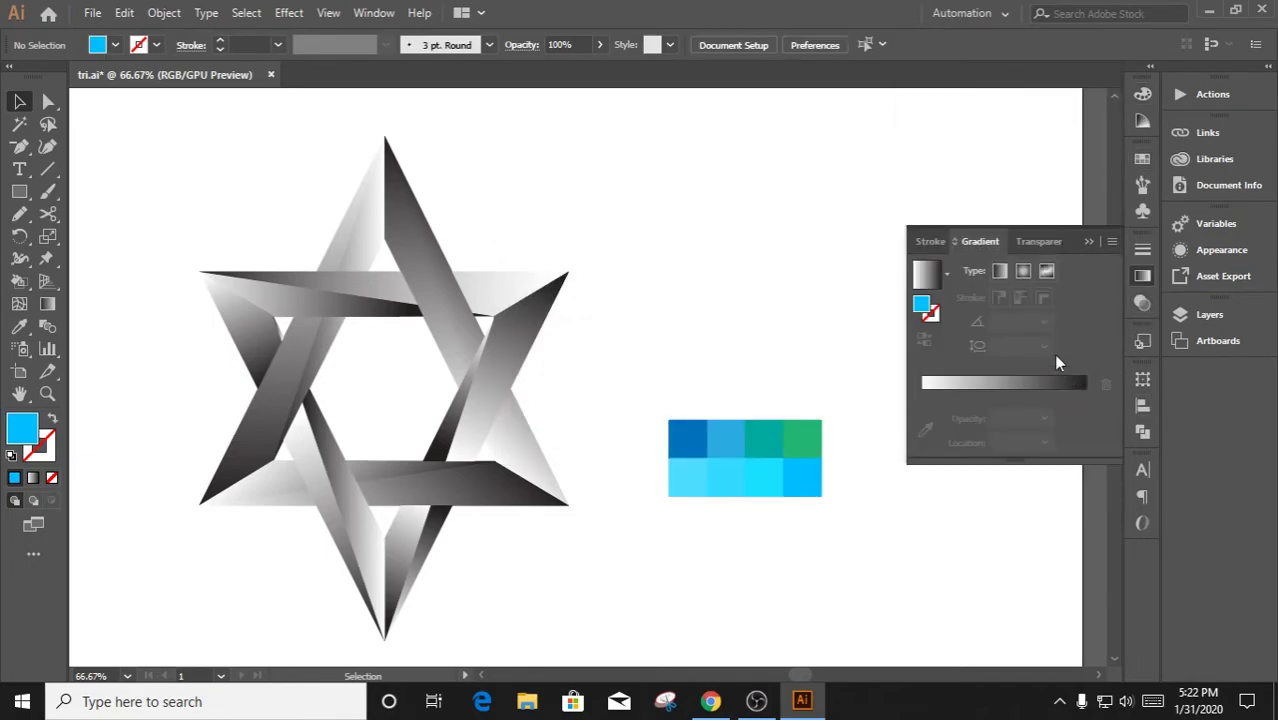
click(930, 279)
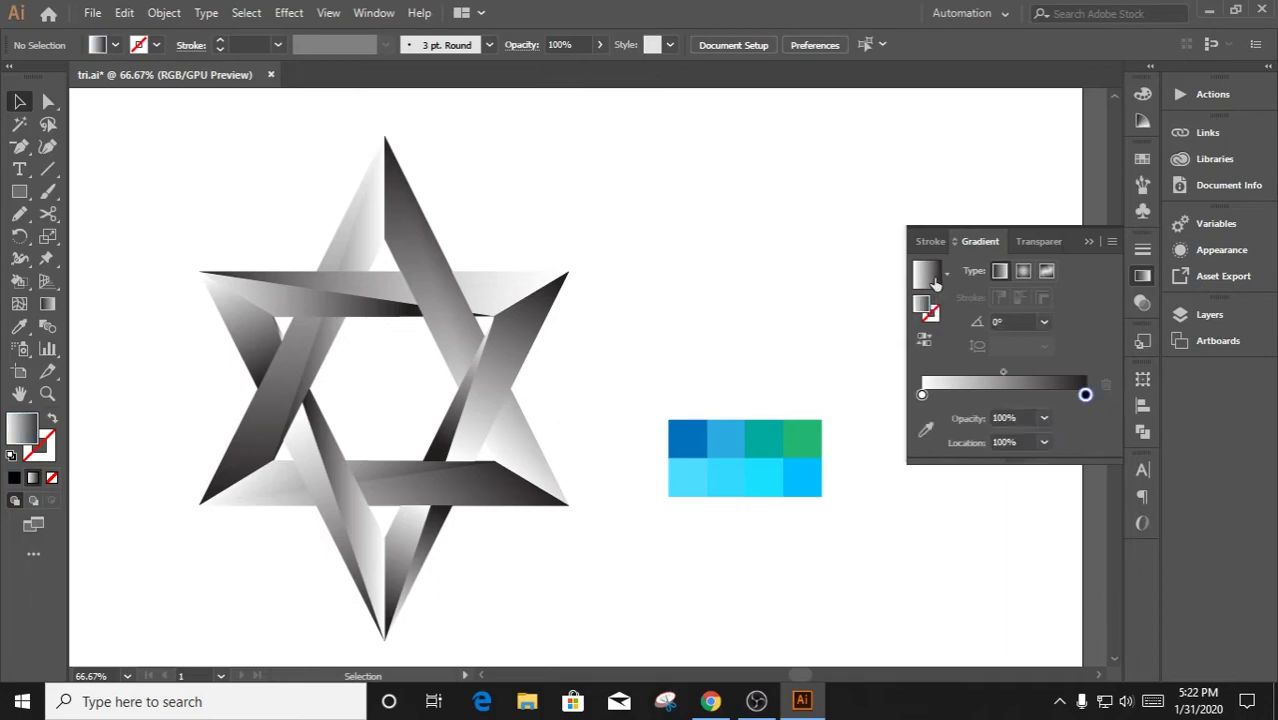
double_click(1085, 395)
click(845, 511)
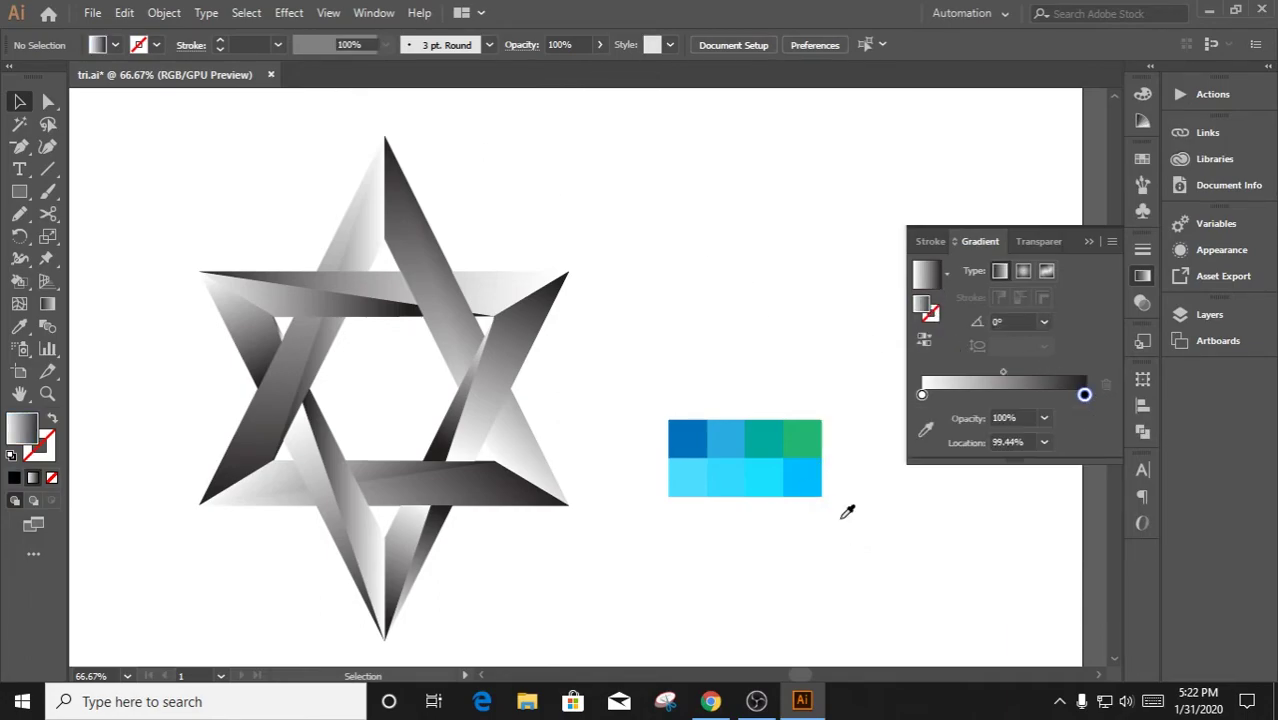
click(803, 478)
double_click(922, 395)
click(845, 525)
click(782, 471)
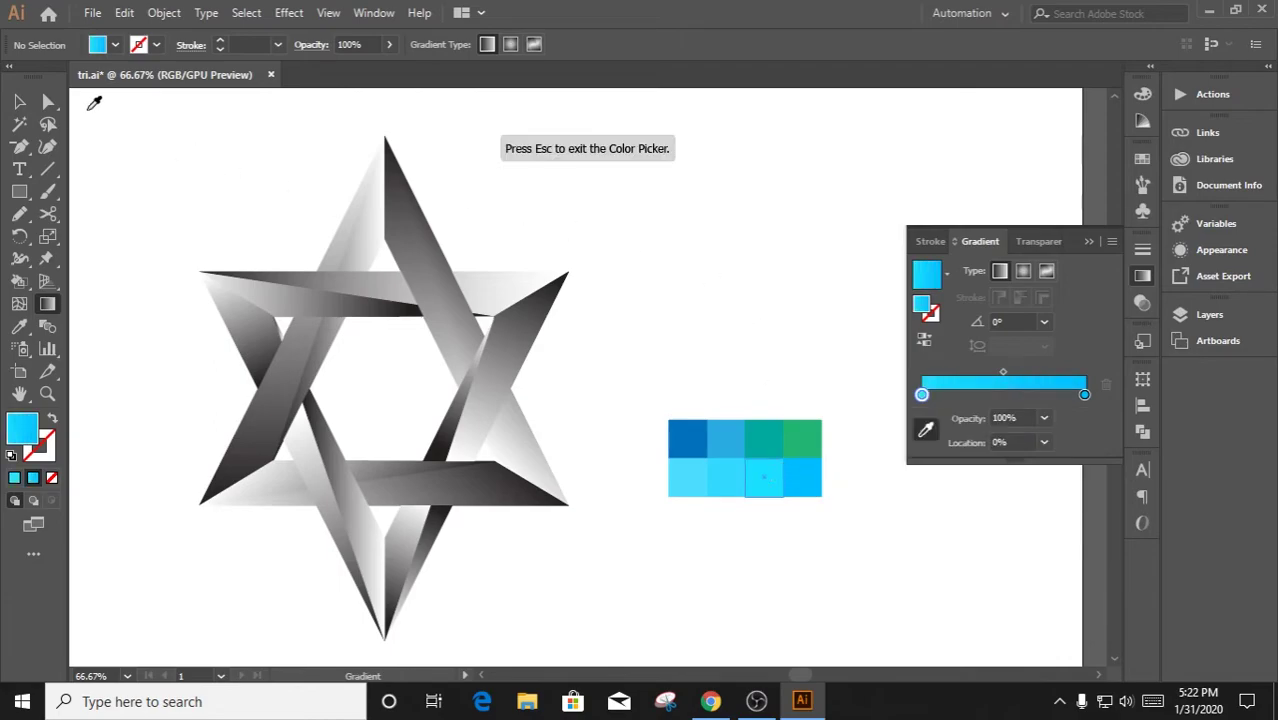
key(Escape)
Sample a palette colour onto the star's upper-right diagonal strip
key(v)
click(421, 248)
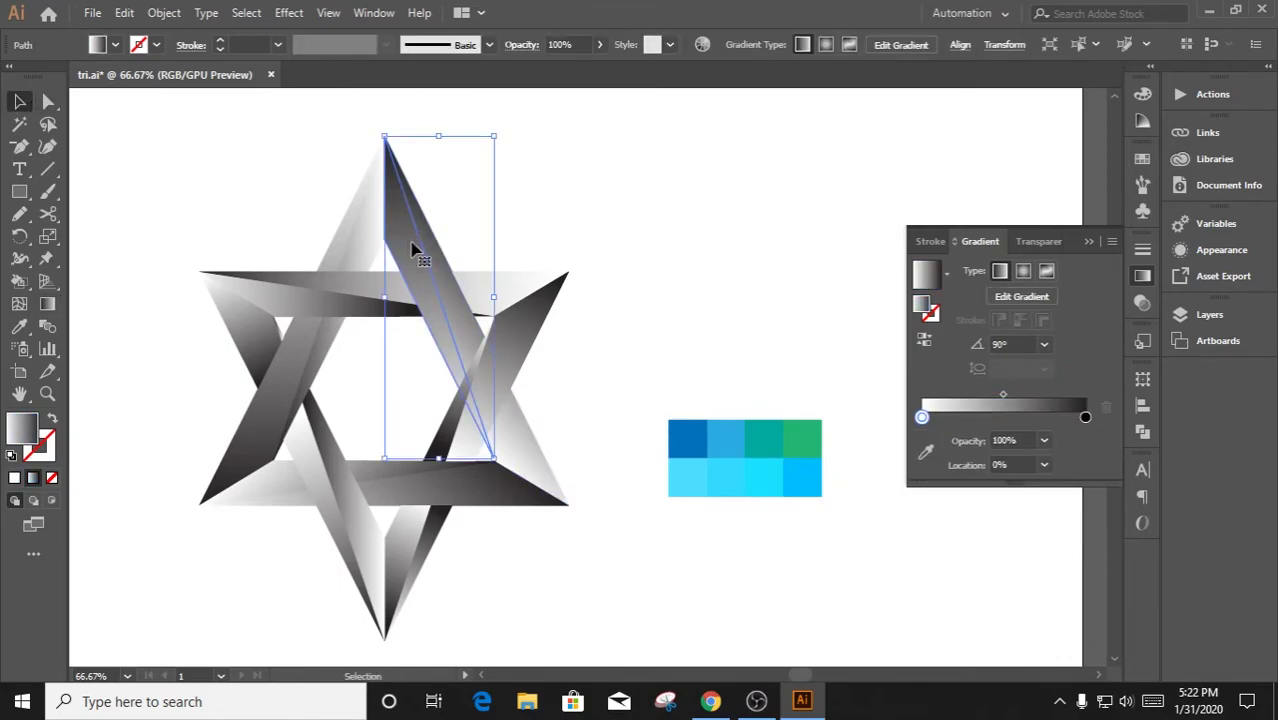
click(19, 330)
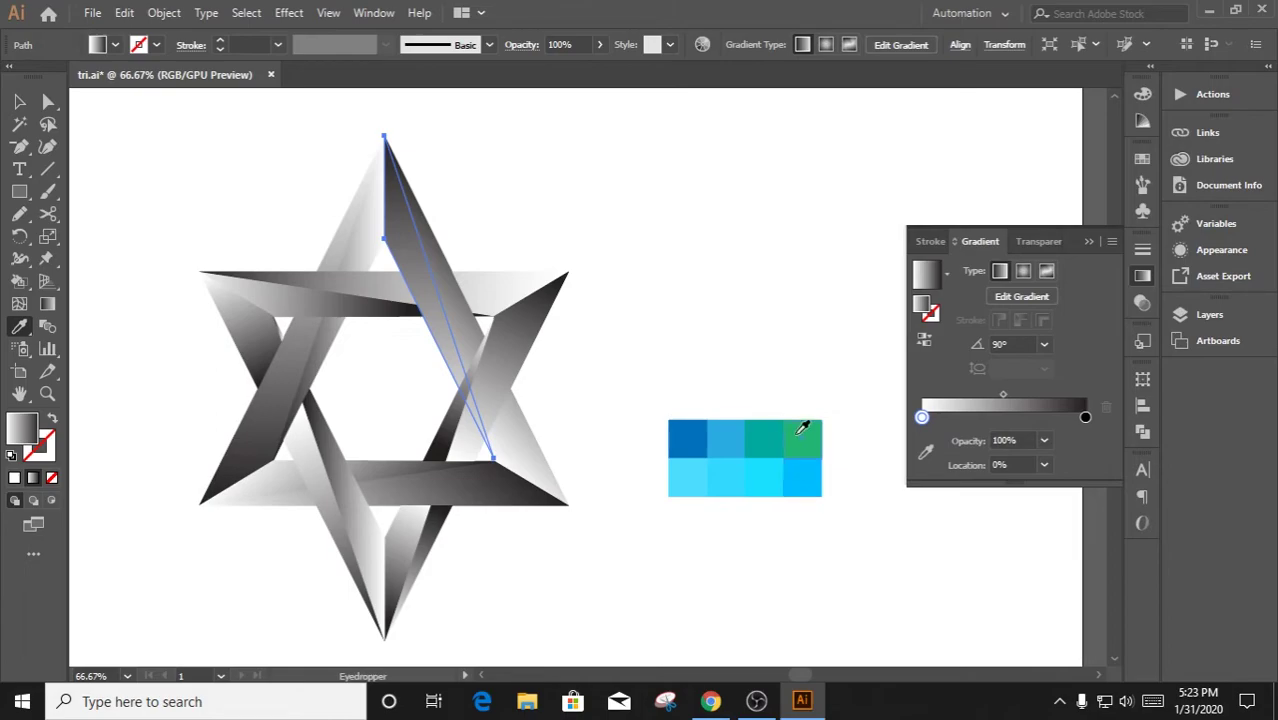
key(v)
click(722, 299)
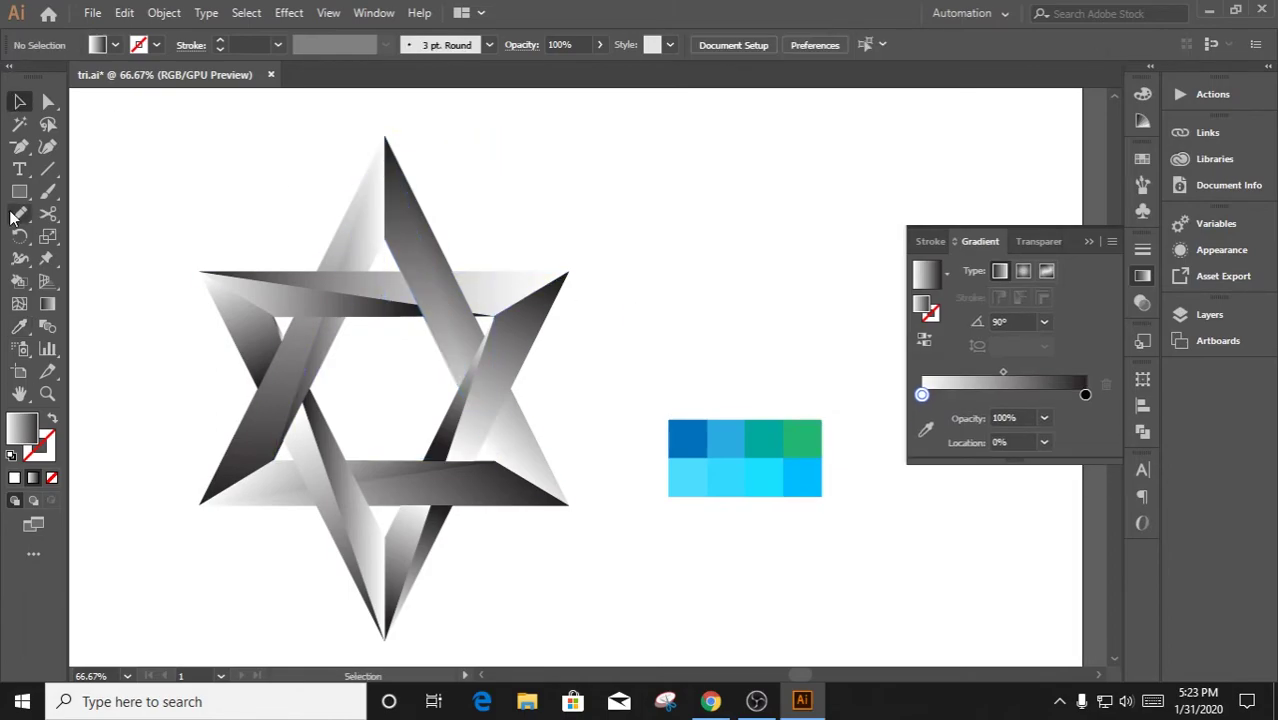
Delete a stray small rectangle, then Alt-drag a copy of the bottom-right square below the palette
key(m)
drag(669, 375, 696, 402)
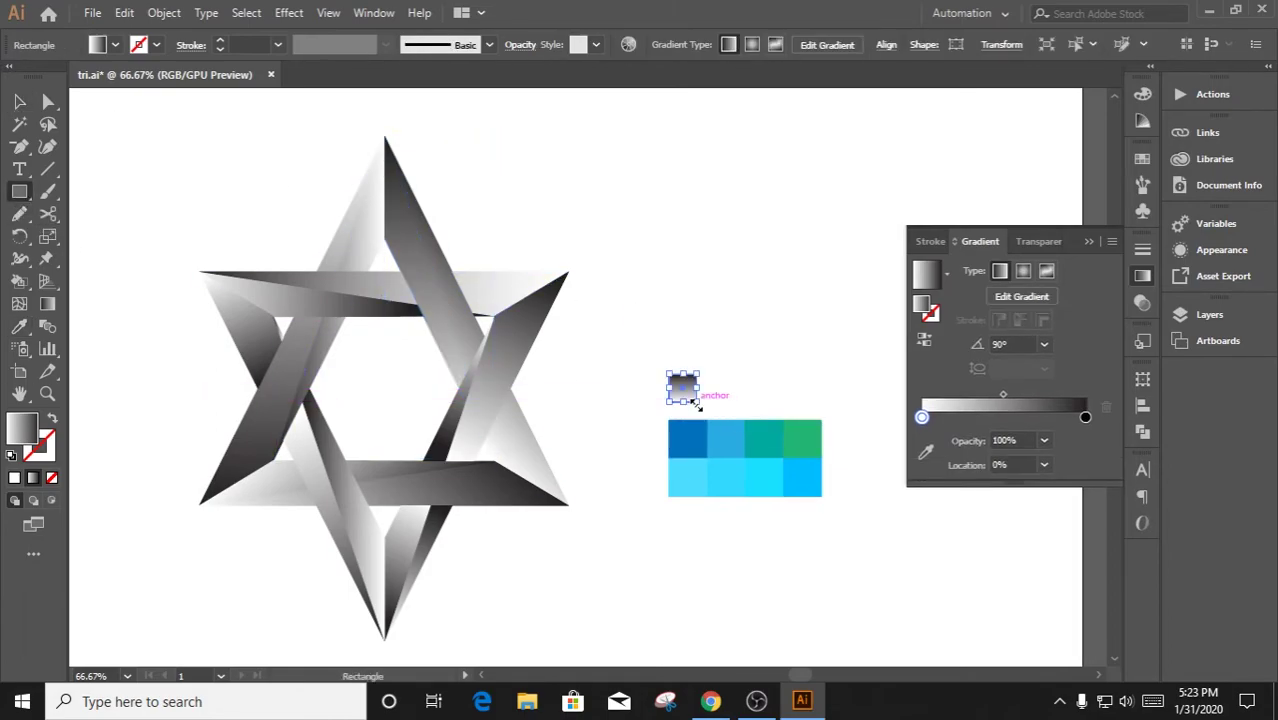
key(Delete)
key(v)
click(687, 438)
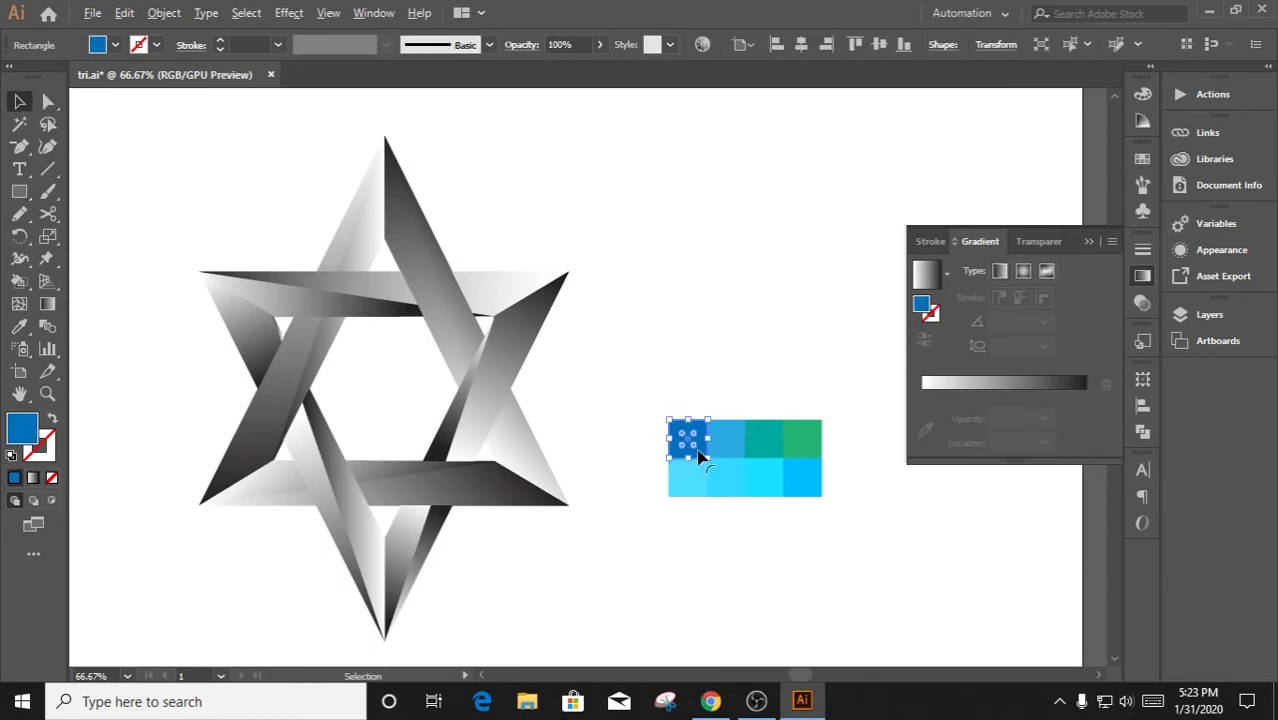
click(713, 386)
mouse_move(812, 492)
mouse_down()
mouse_move(823, 537)
mouse_move(705, 530)
mouse_up()
Give the copied square a gradient with both stops sampled cyan from the palette
scroll(807, 544, up, 2)
click(1005, 385)
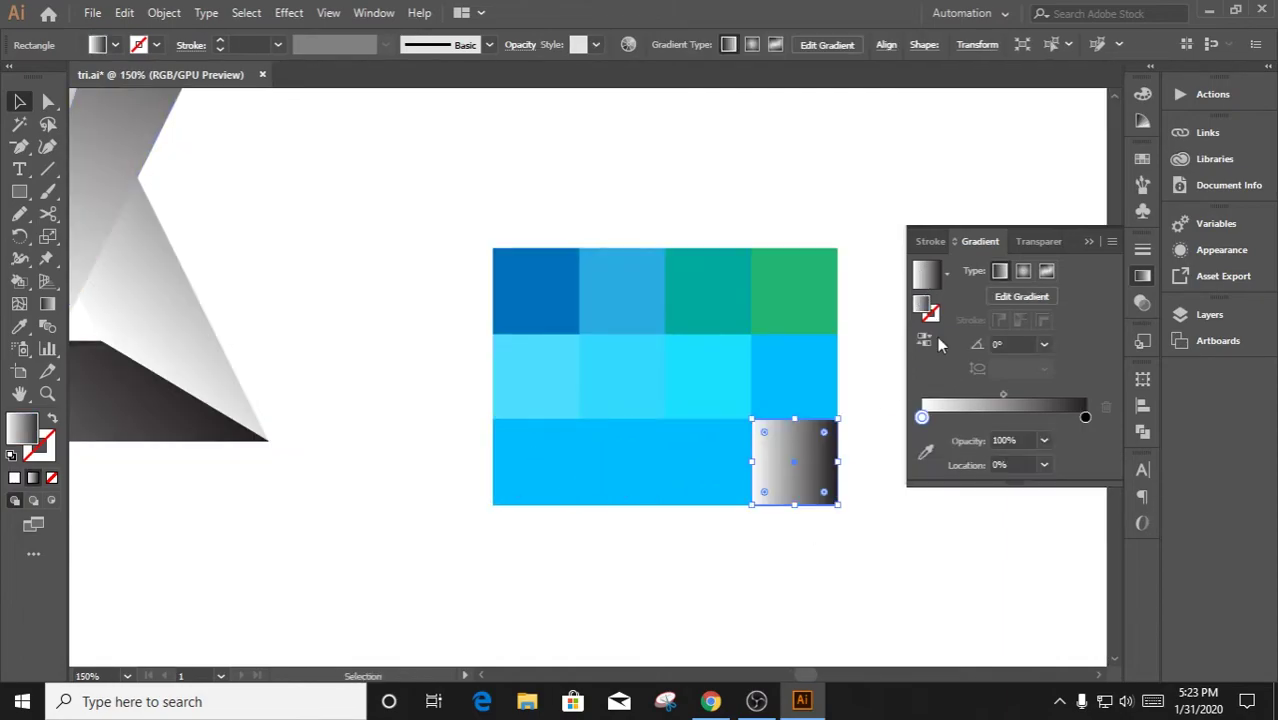
click(928, 430)
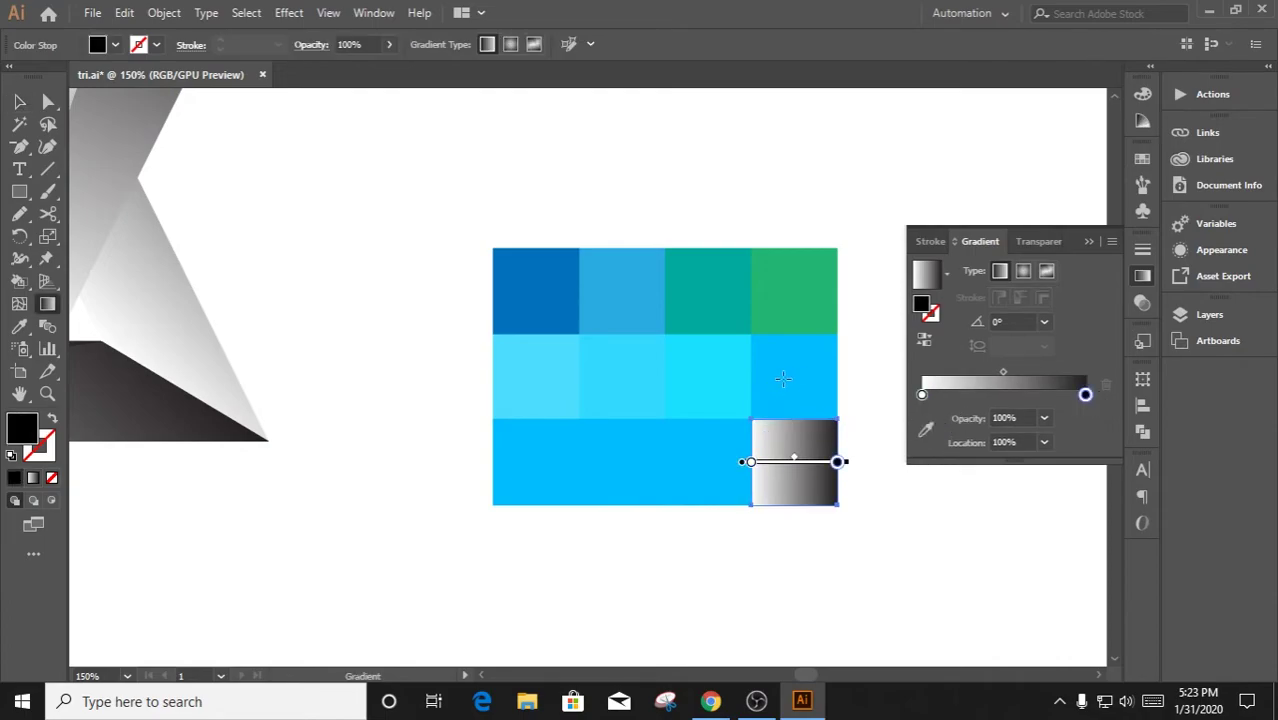
double_click(1085, 394)
click(843, 525)
click(797, 372)
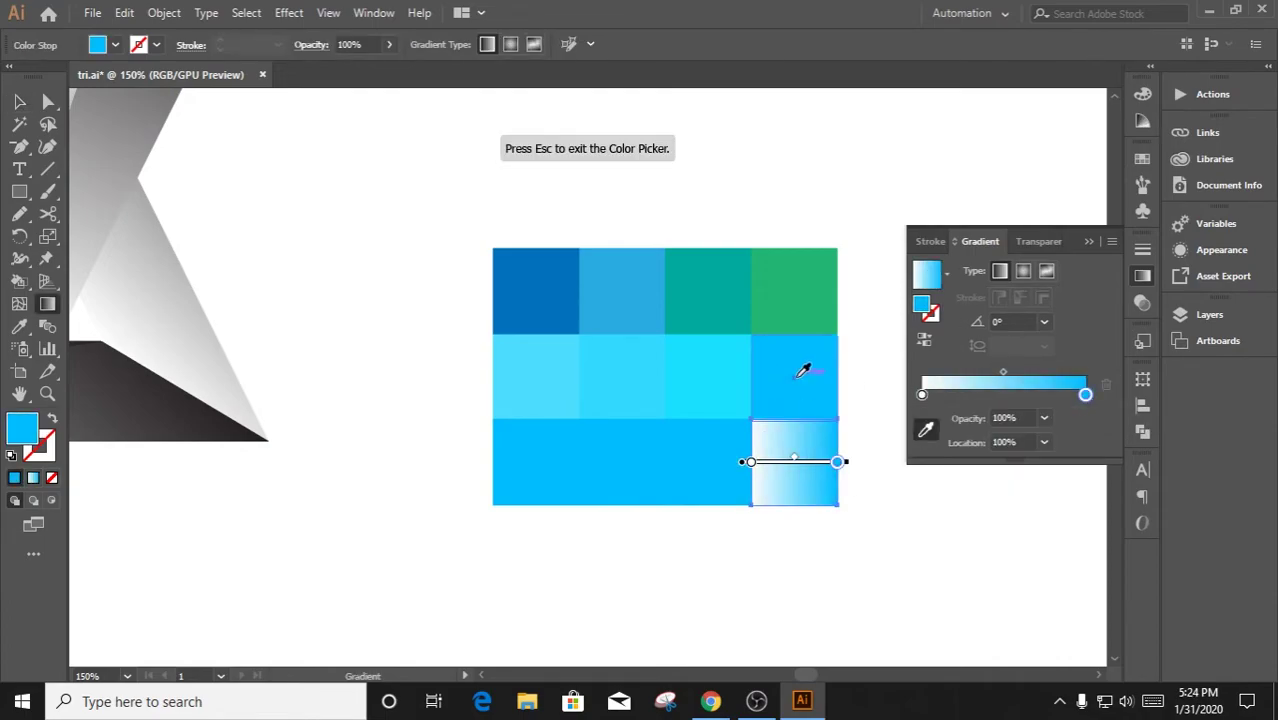
double_click(921, 394)
click(843, 525)
click(708, 376)
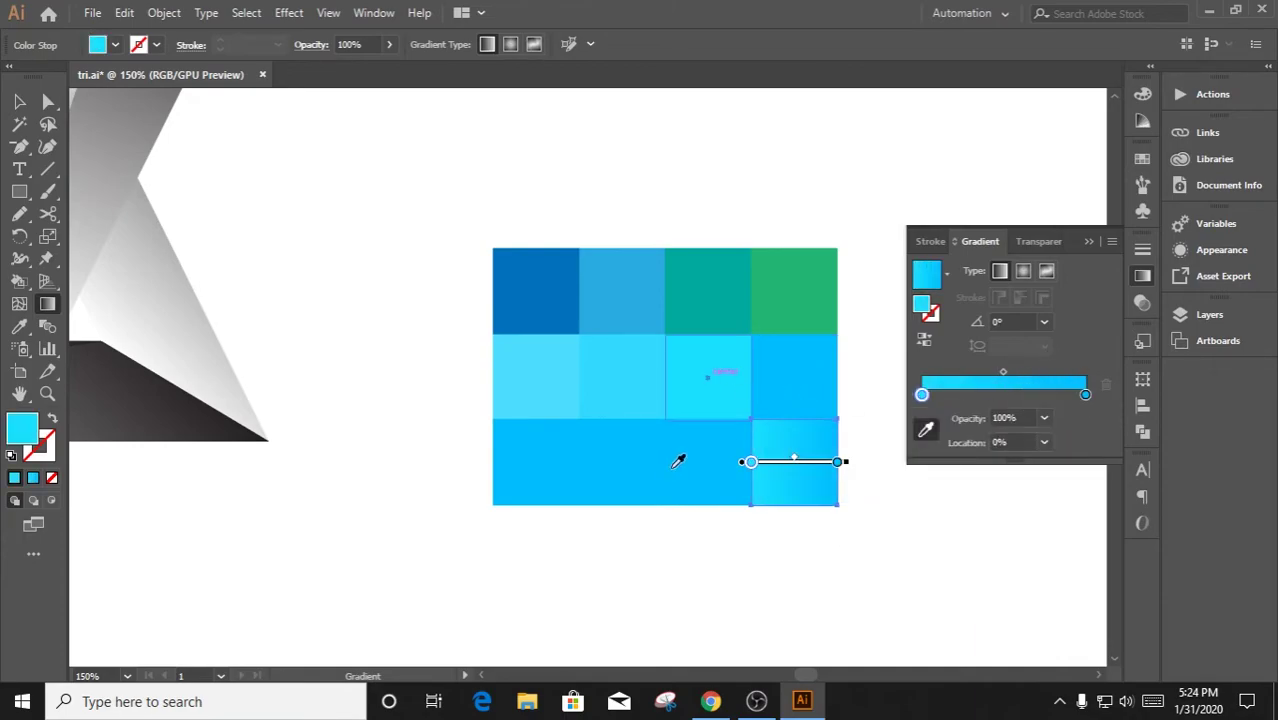
key(v)
Apply a gradient to the bottom-middle square, sampling palette colours for both stops
click(736, 463)
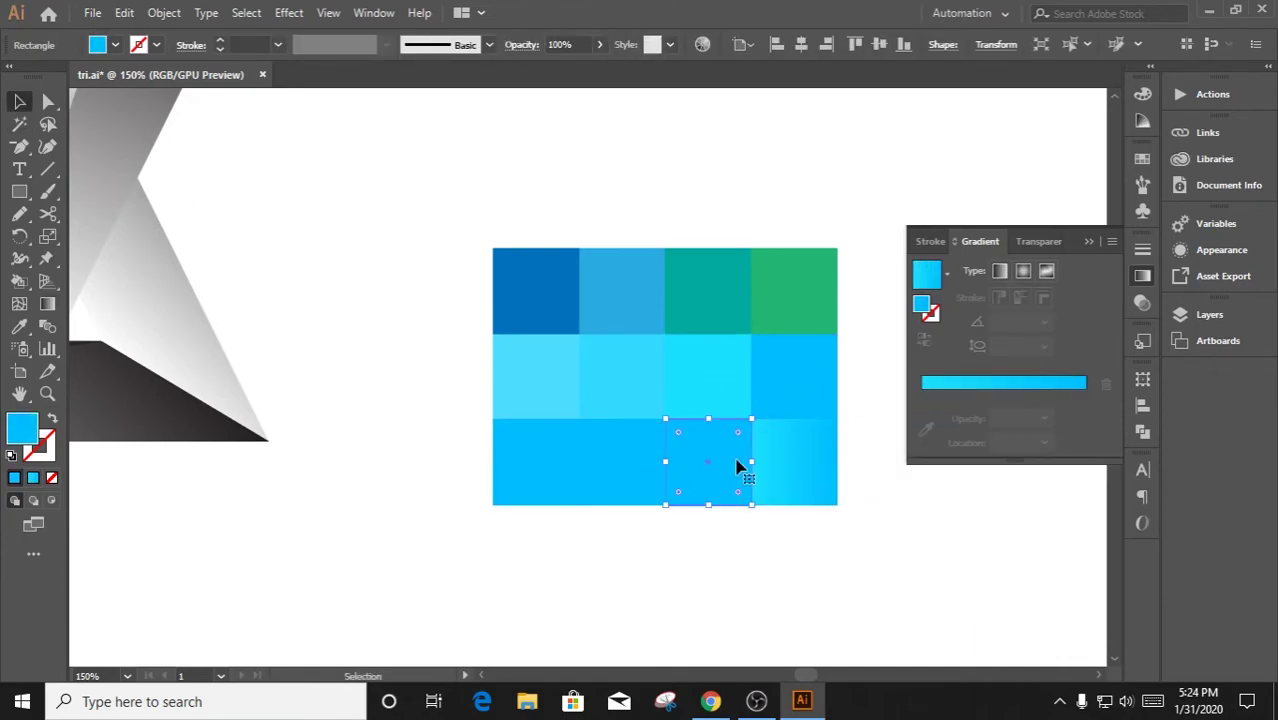
click(47, 304)
double_click(1085, 394)
click(844, 546)
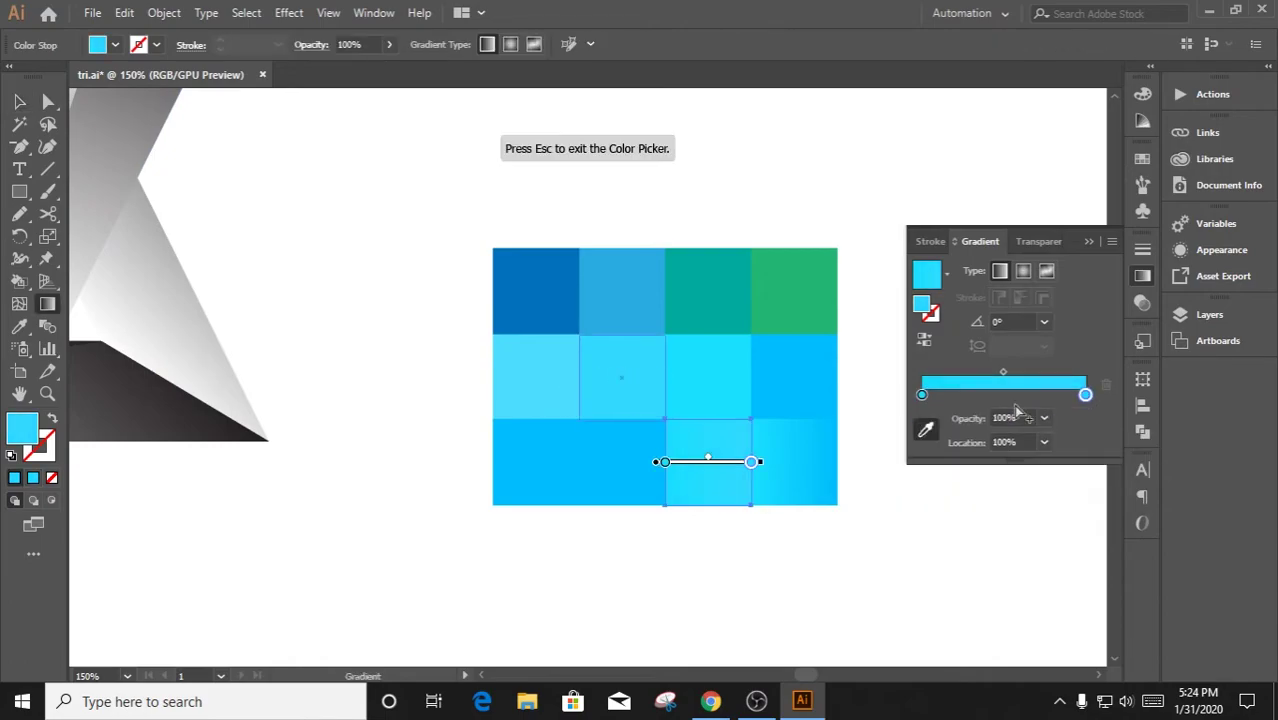
key(Escape)
double_click(922, 394)
click(844, 526)
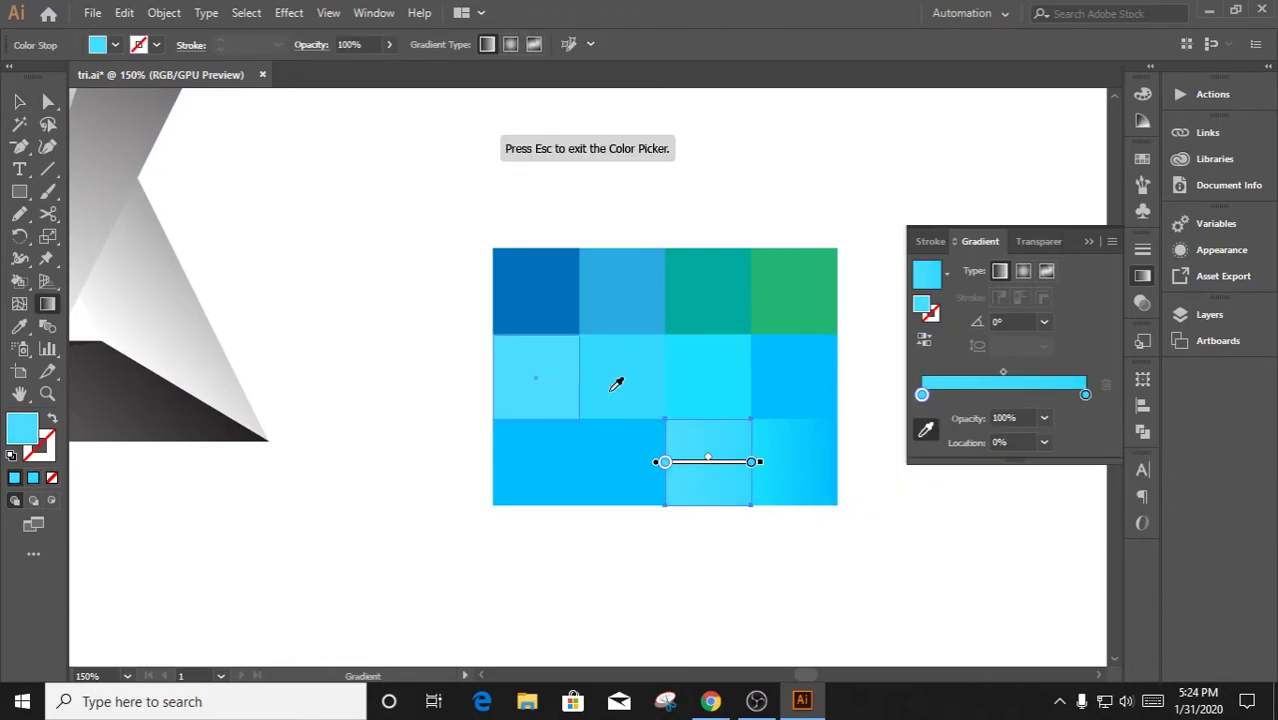
click(616, 379)
Move the two bottom squares under the rightmost and first columns
key(v)
click(302, 288)
drag(700, 497, 797, 560)
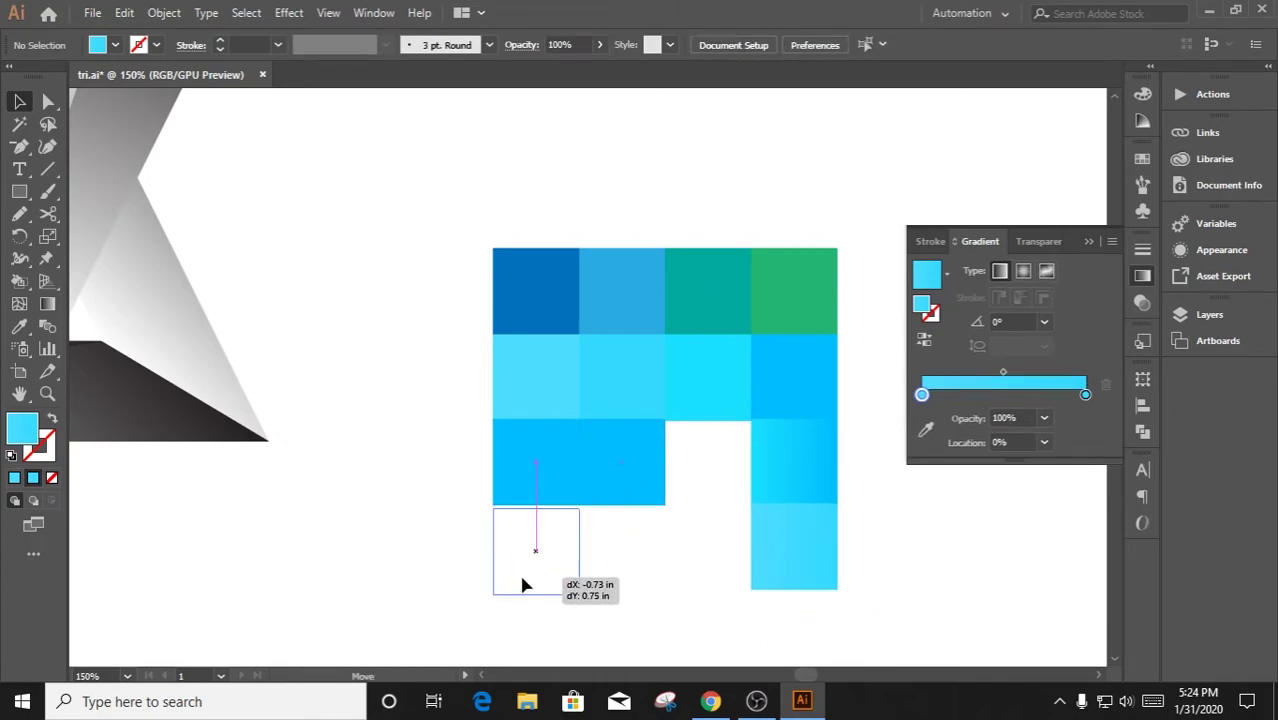
drag(607, 497, 521, 581)
Give the left leg's upper square a medium-blue to dark-blue gradient
click(536, 462)
click(927, 273)
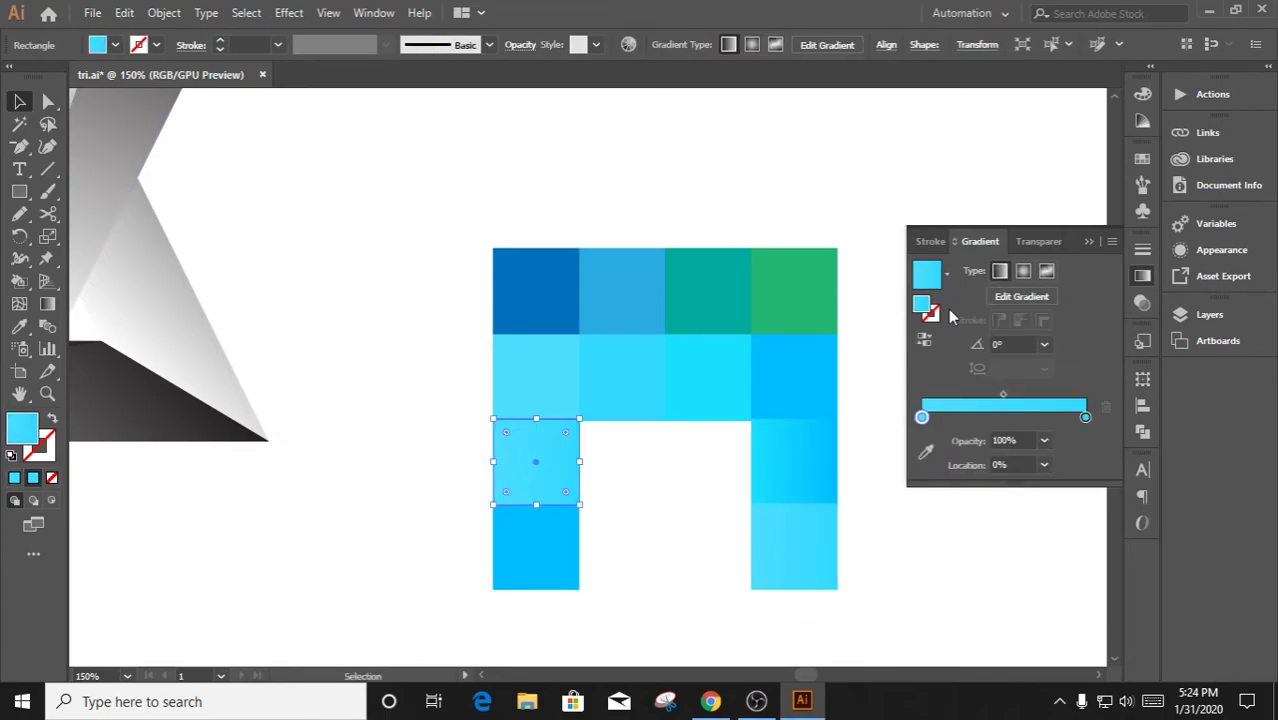
double_click(1085, 417)
click(1085, 417)
double_click(1085, 417)
click(844, 548)
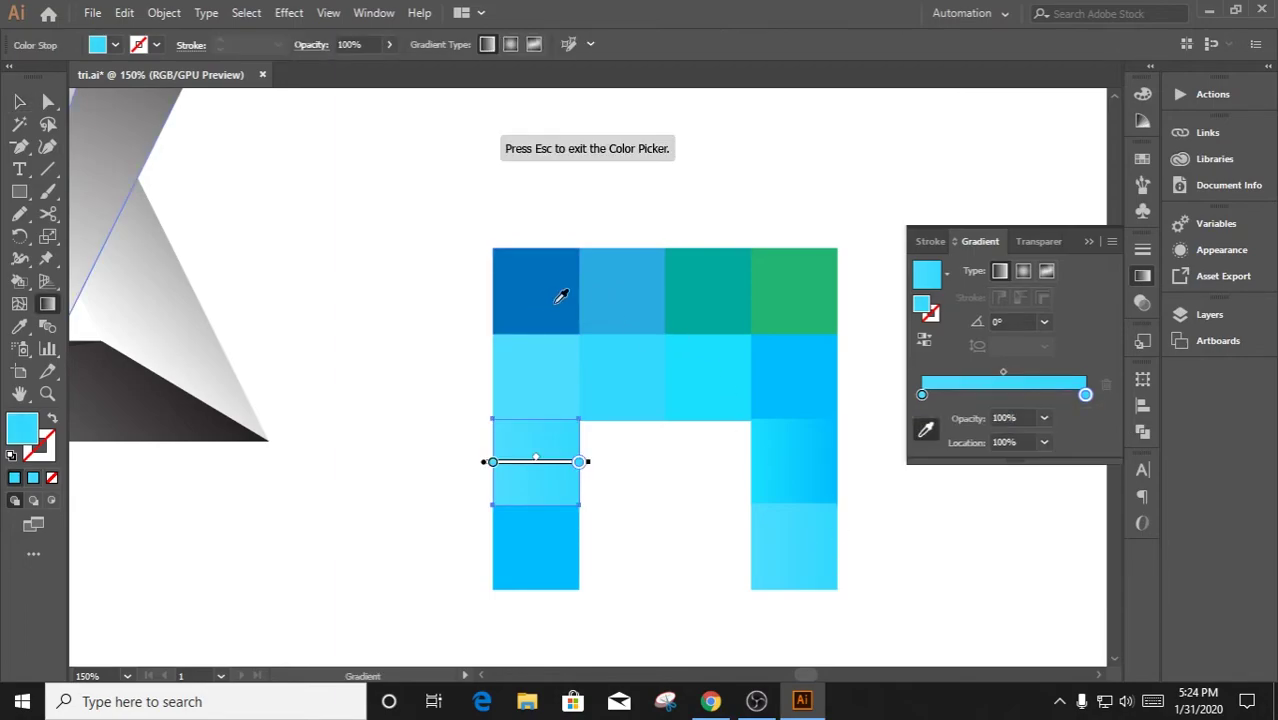
click(560, 291)
double_click(1085, 394)
click(845, 526)
click(626, 299)
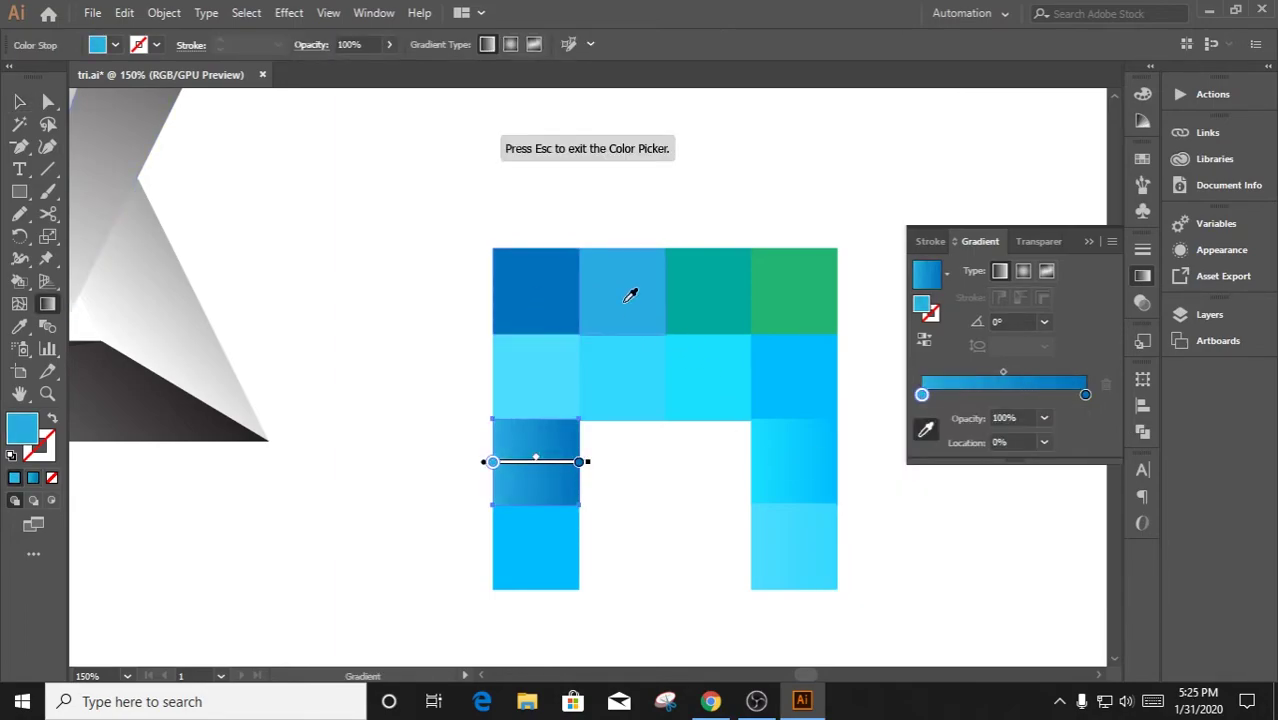
Give the bottom-left square a green-to-teal gradient sampled from the top row
click(19, 101)
click(507, 543)
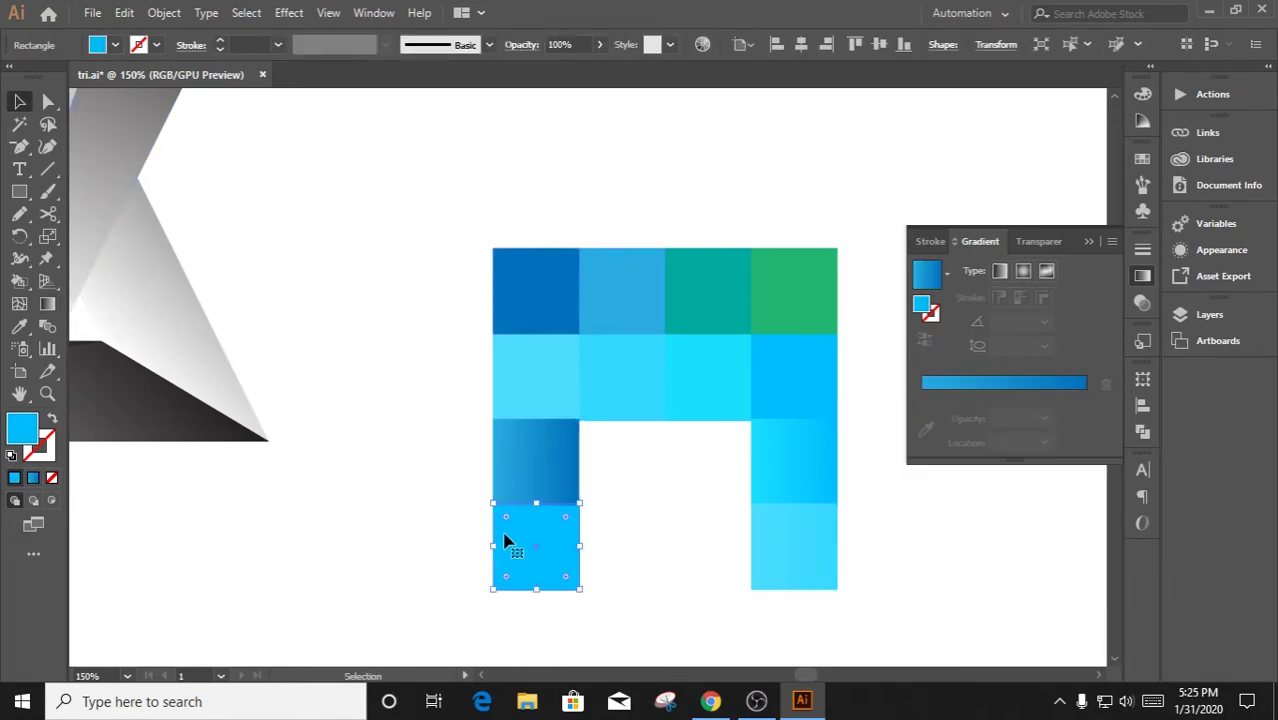
click(950, 275)
click(830, 308)
double_click(1085, 394)
click(845, 527)
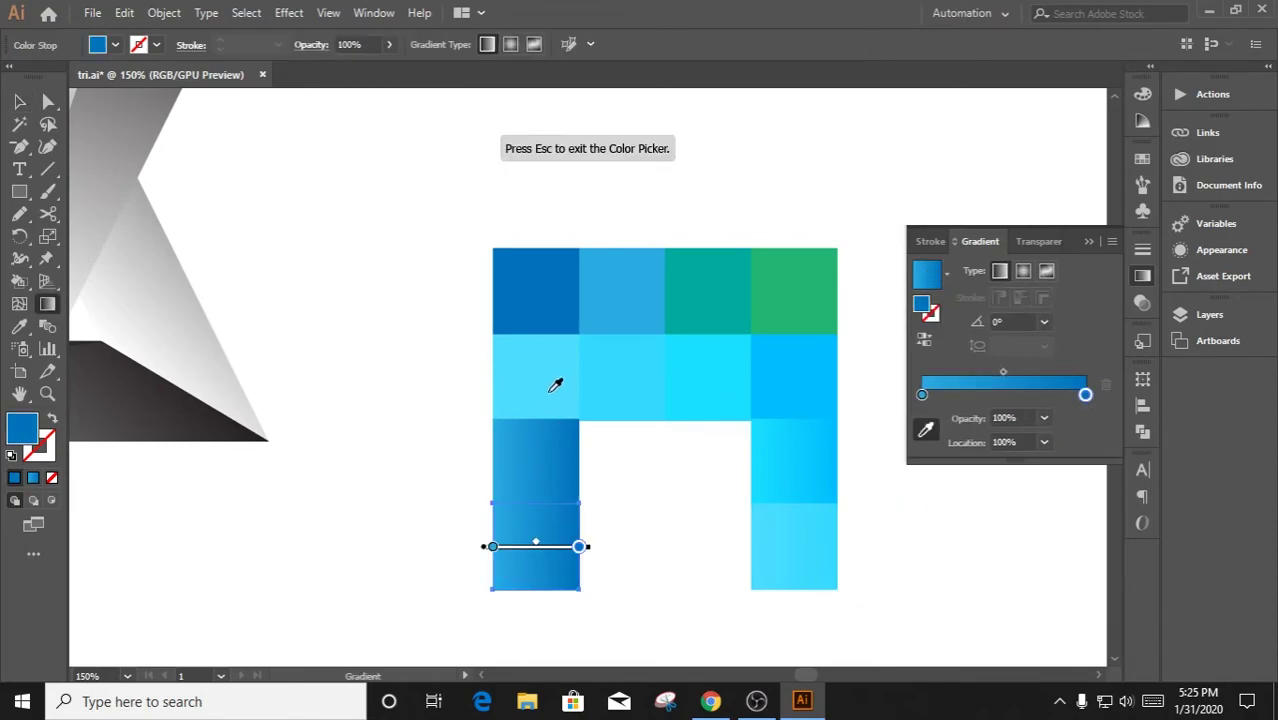
click(738, 282)
double_click(922, 395)
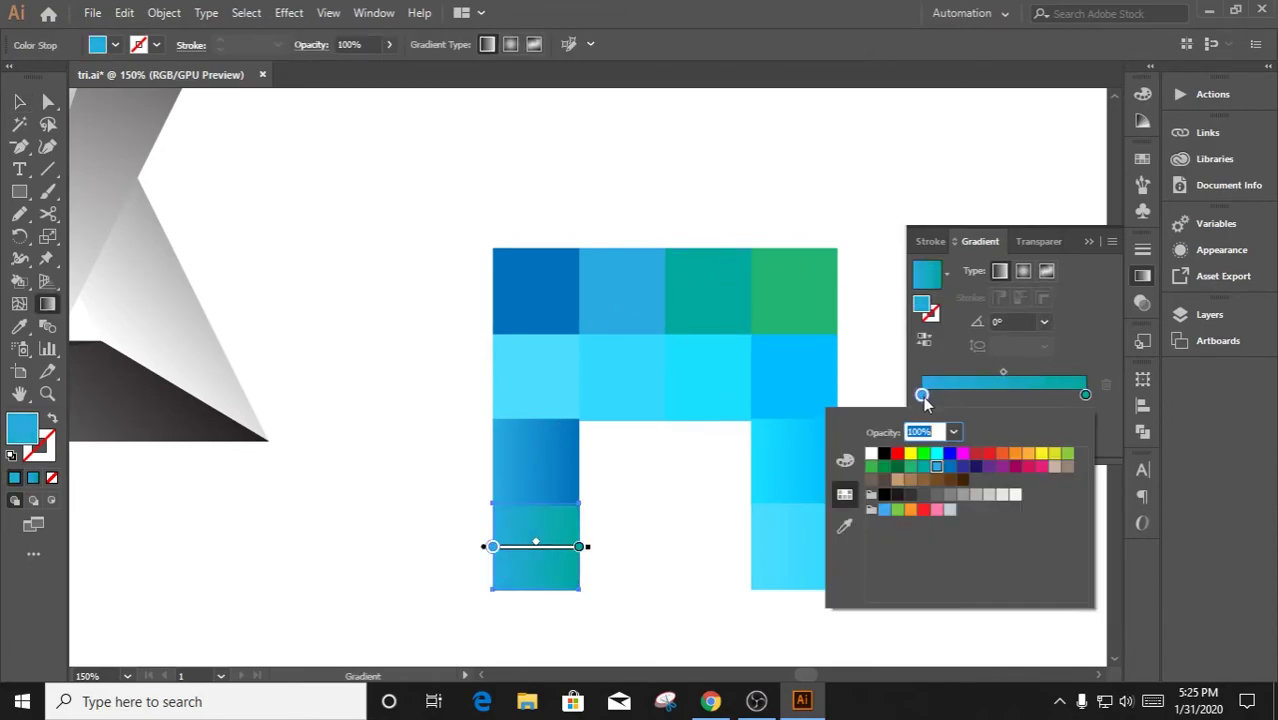
click(845, 527)
click(787, 295)
click(1089, 241)
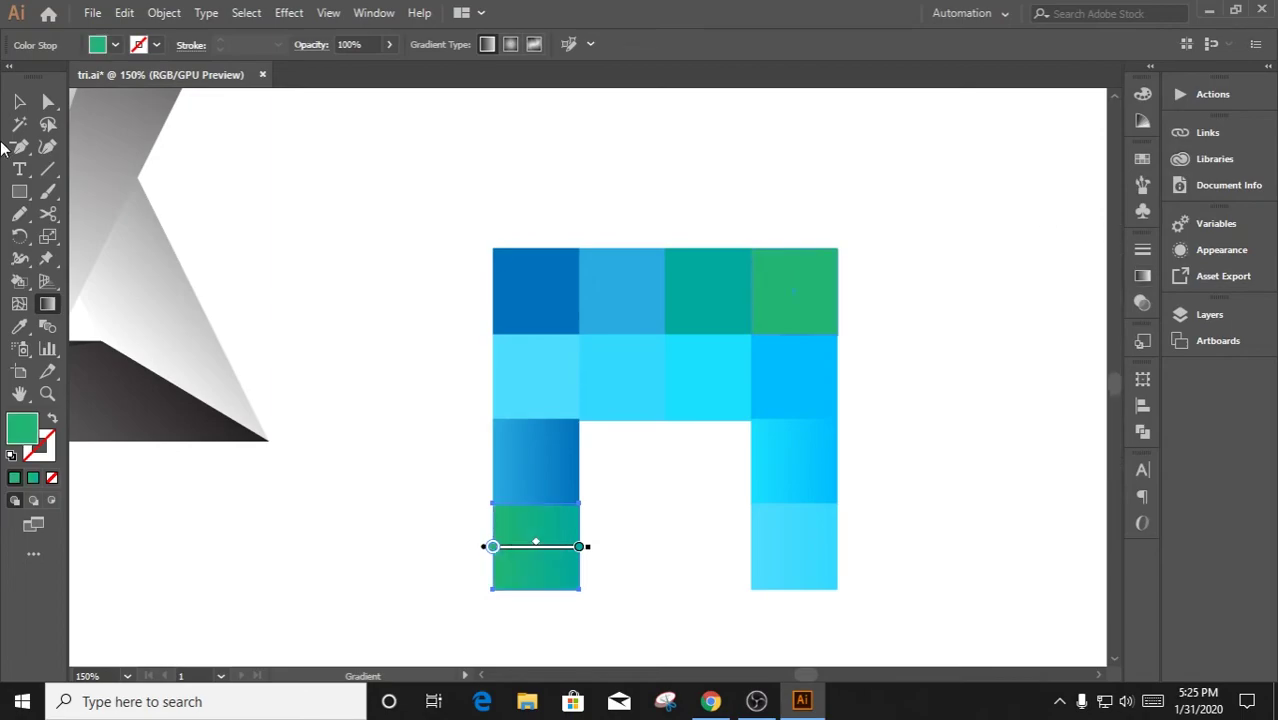
Deselect, save the document, and zoom out to view the whole artwork
key(v)
click(414, 277)
key(ctrl+s)
key(ctrl+minus)
key(ctrl+minus)
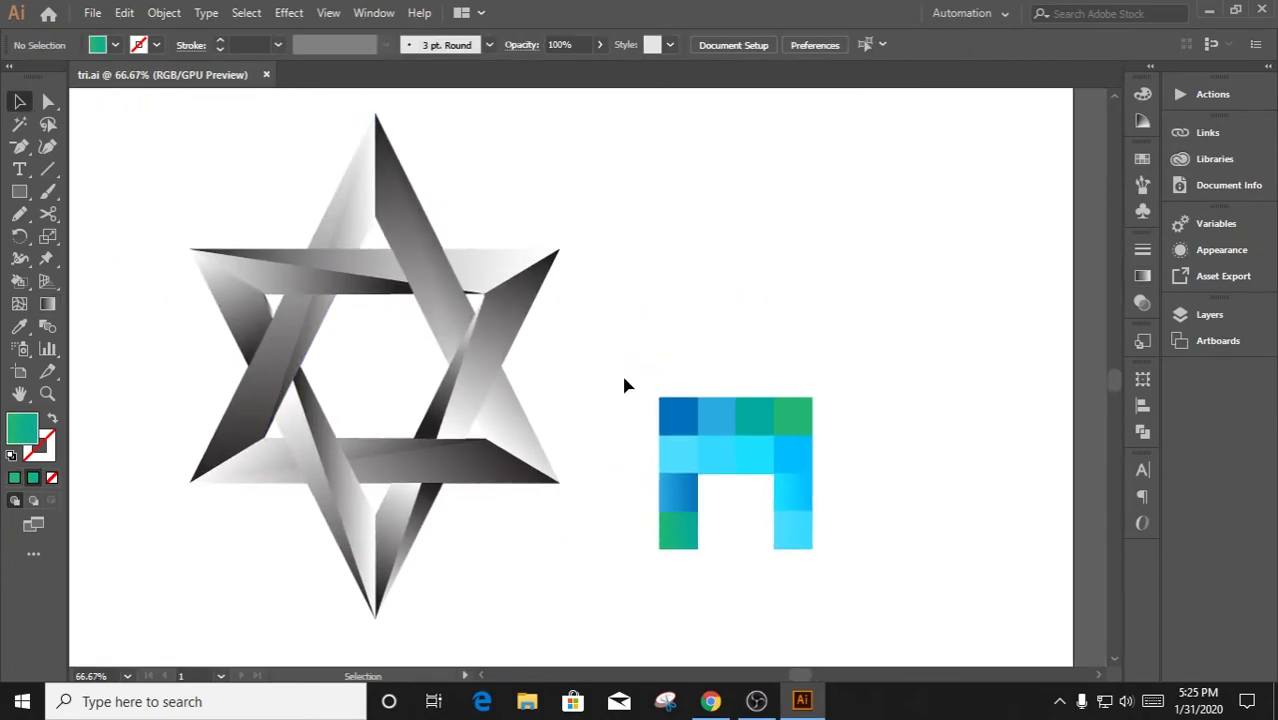
Fill the star's upper band and right outer band with cyan sampled from the palette
click(408, 250)
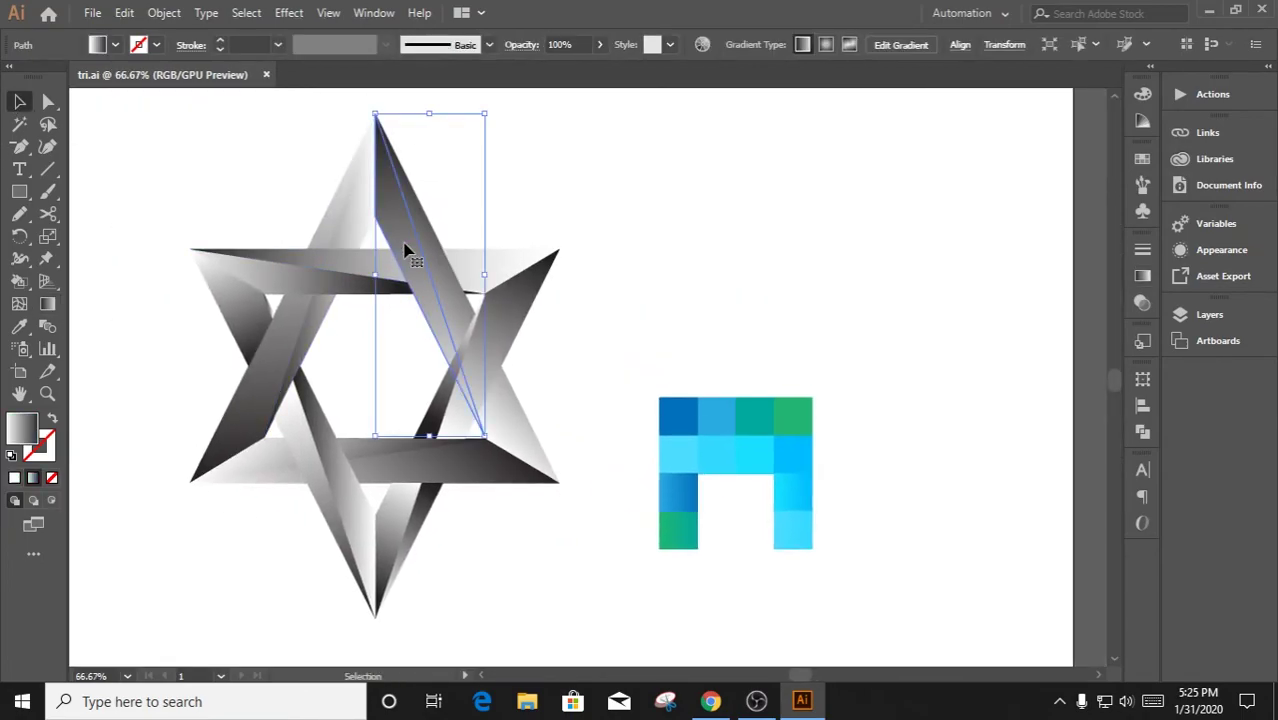
click(47, 304)
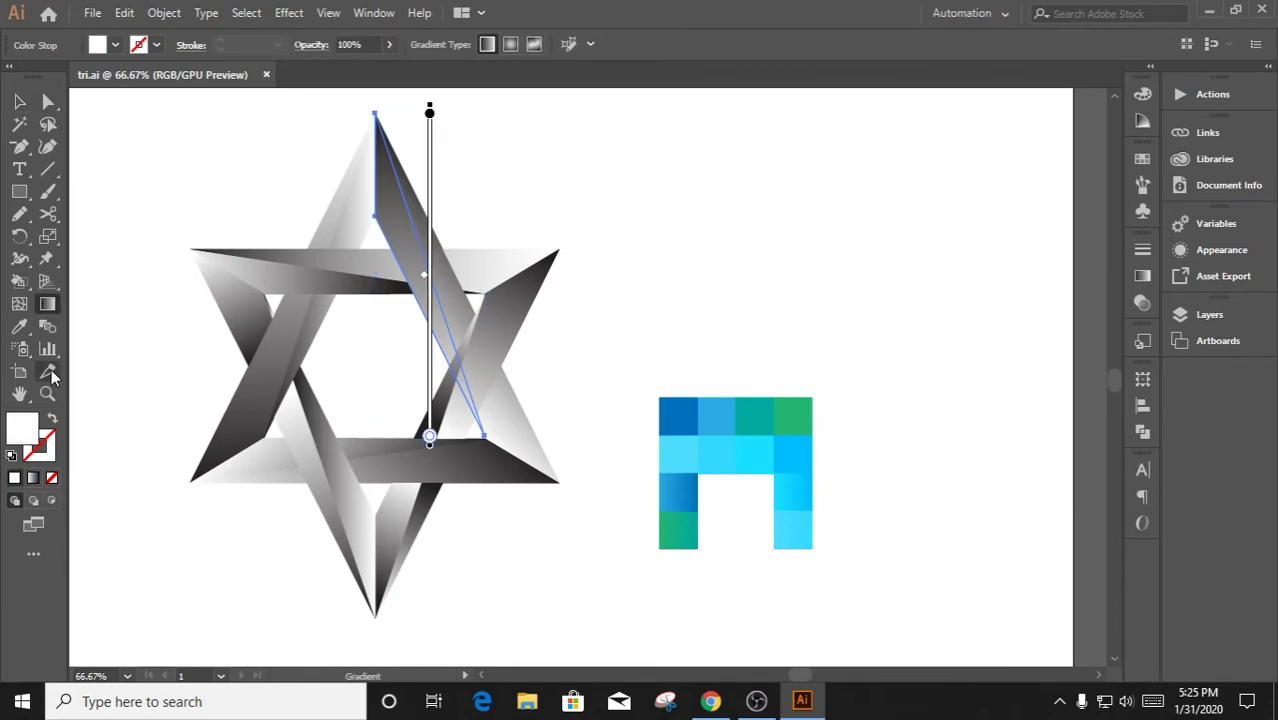
key(i)
click(792, 490)
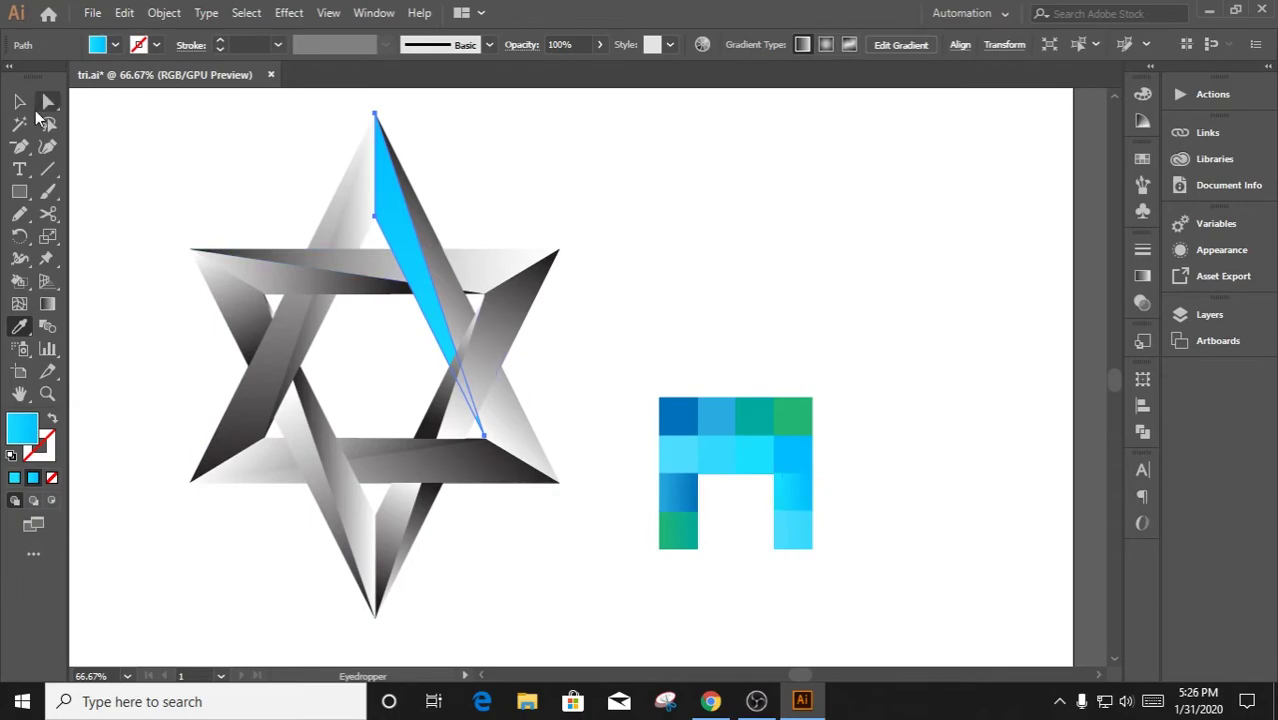
key(v)
click(442, 210)
key(i)
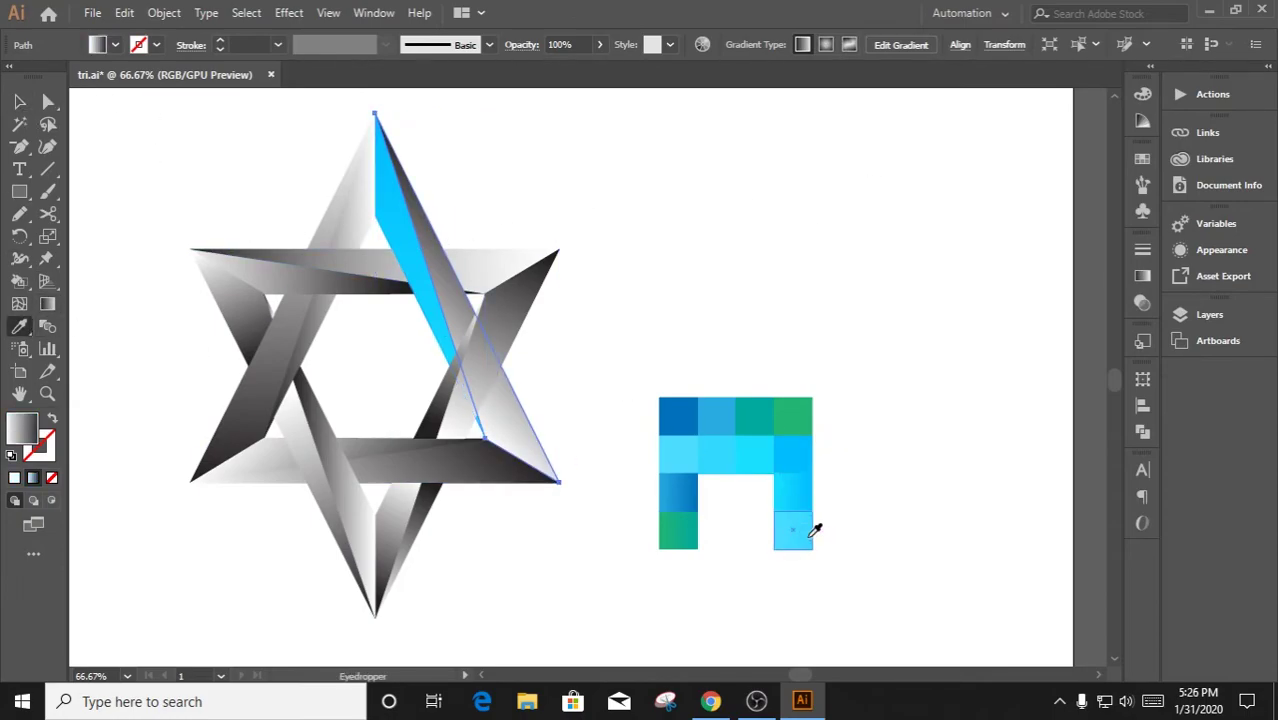
click(795, 525)
key(v)
click(718, 272)
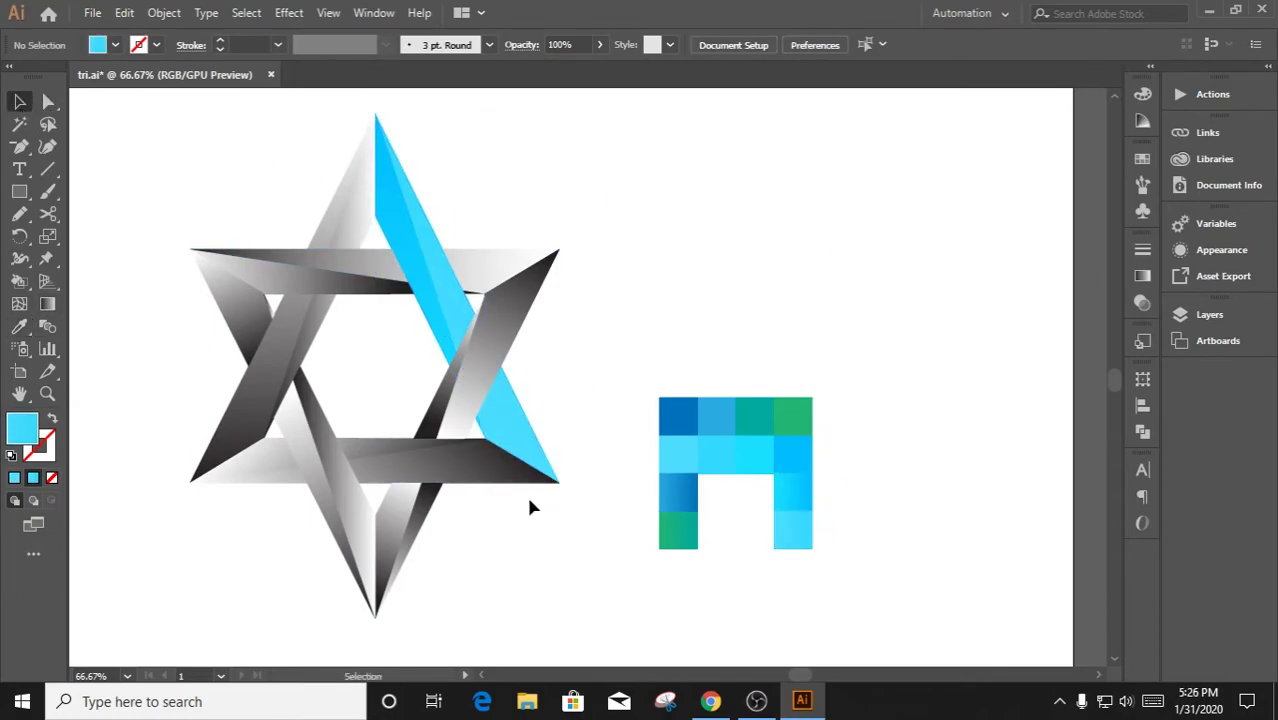
Fill the star's bottom band and grey lower band with palette cyan
click(371, 452)
key(i)
click(792, 528)
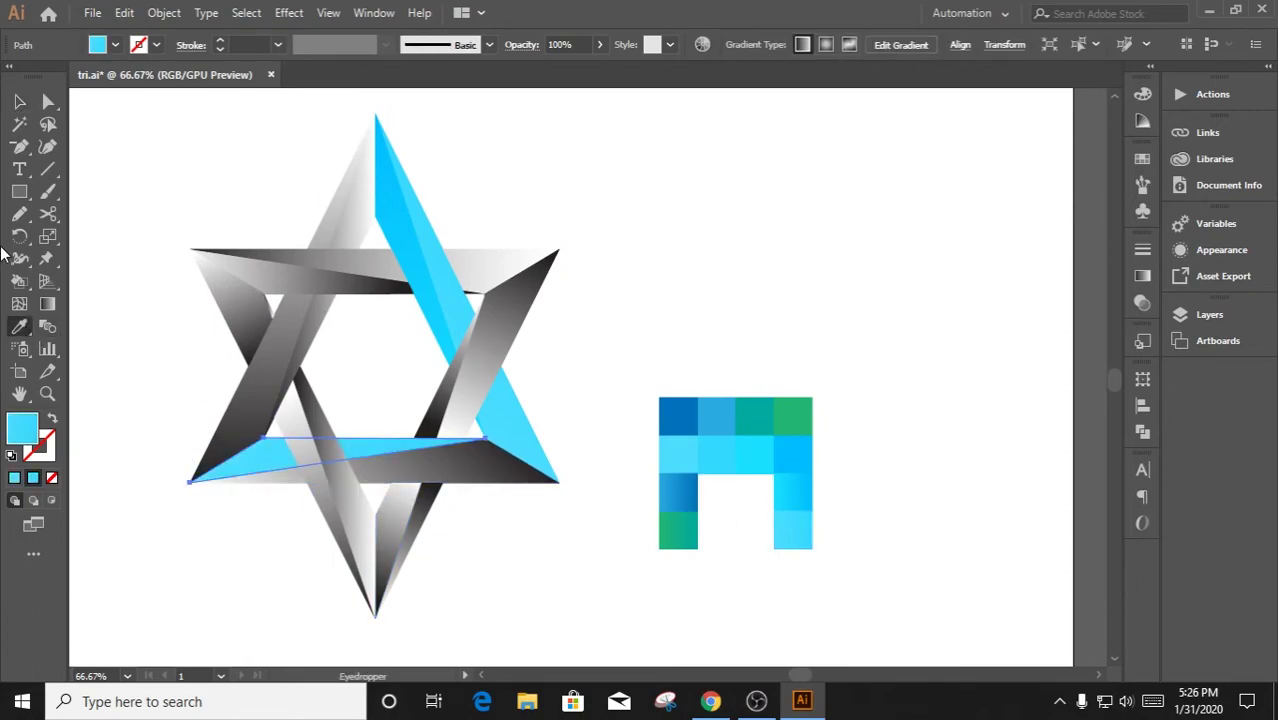
click(19, 213)
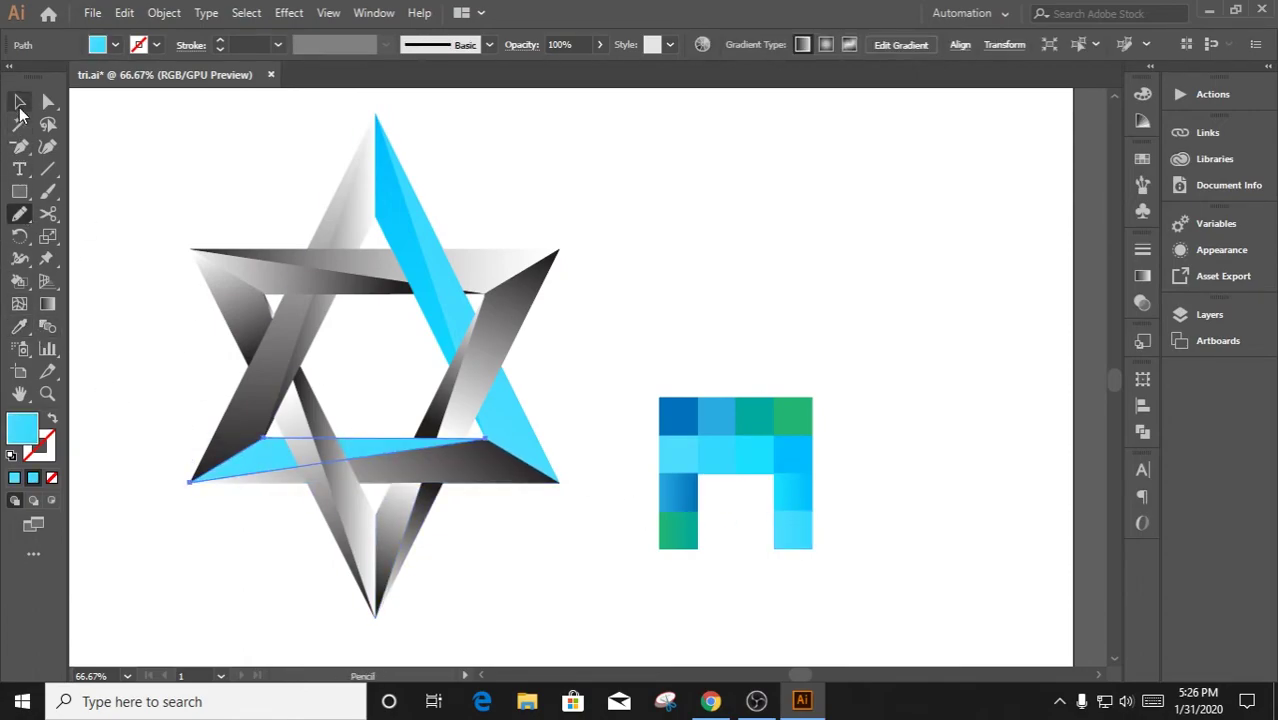
click(19, 102)
click(485, 457)
click(19, 326)
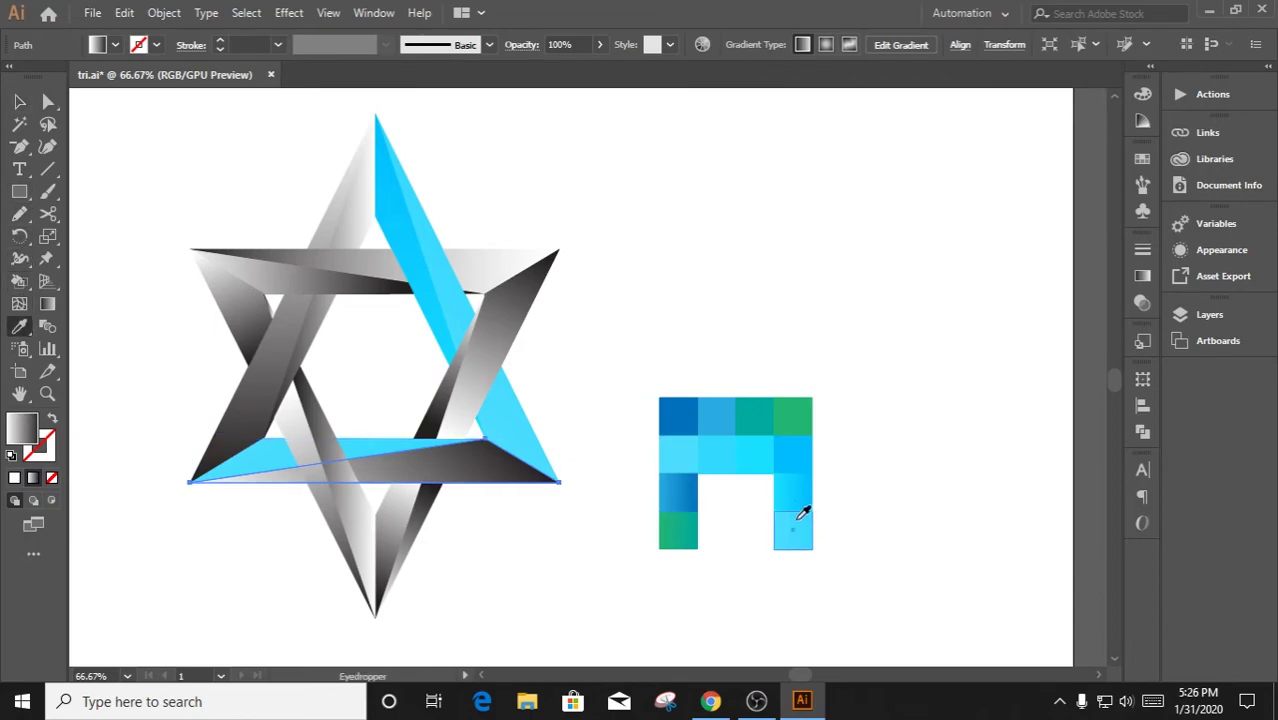
click(797, 518)
key(v)
click(258, 170)
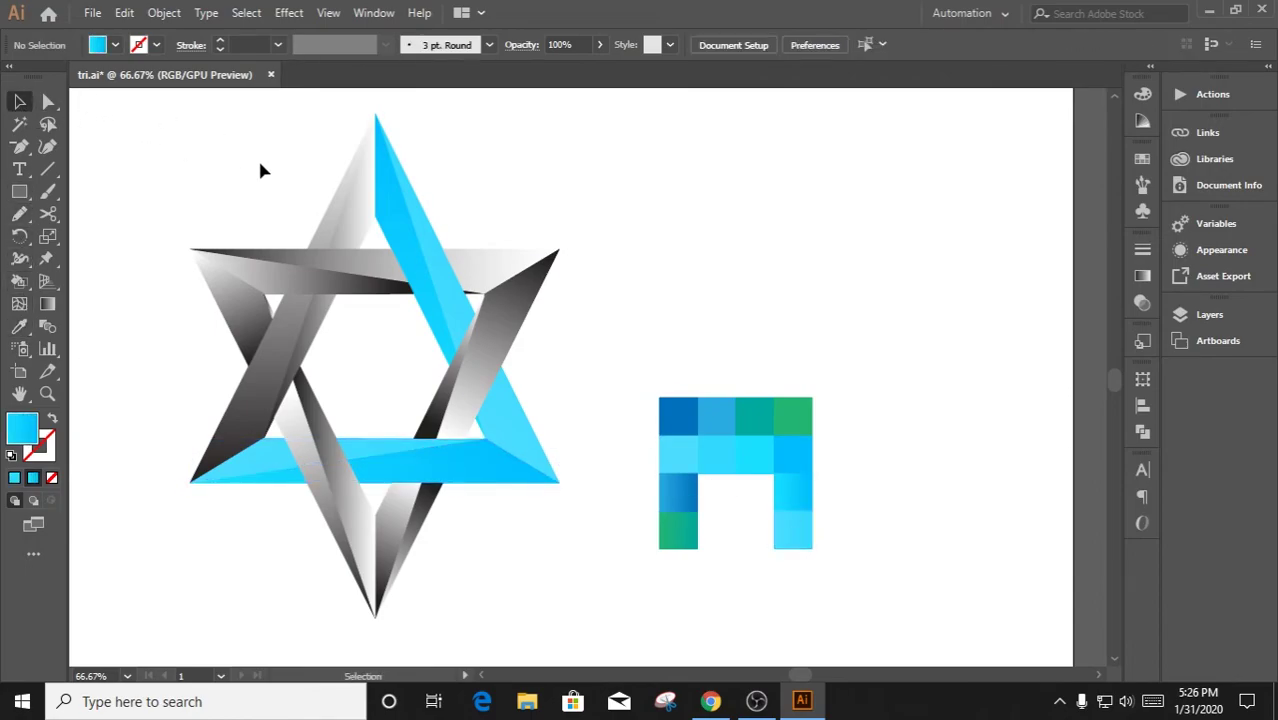
Fill the star's upper-left and inner left bands with palette cyan
click(362, 242)
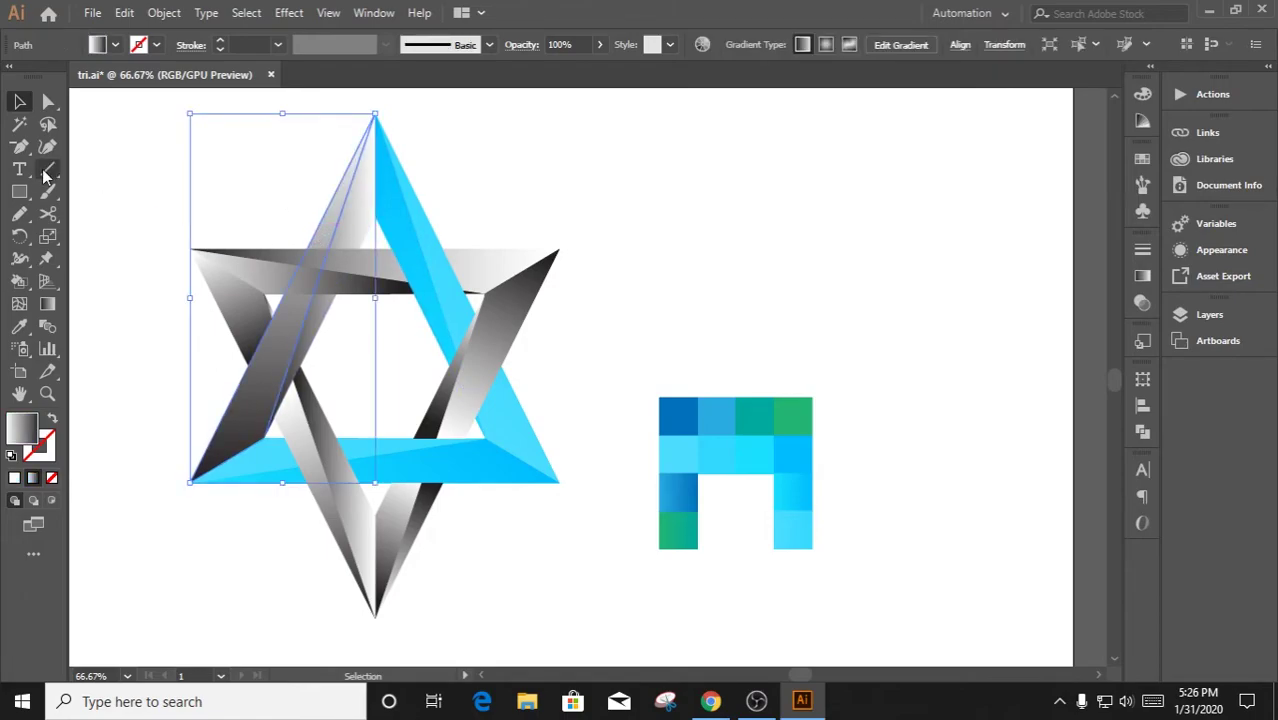
click(19, 326)
click(799, 479)
key(v)
click(352, 228)
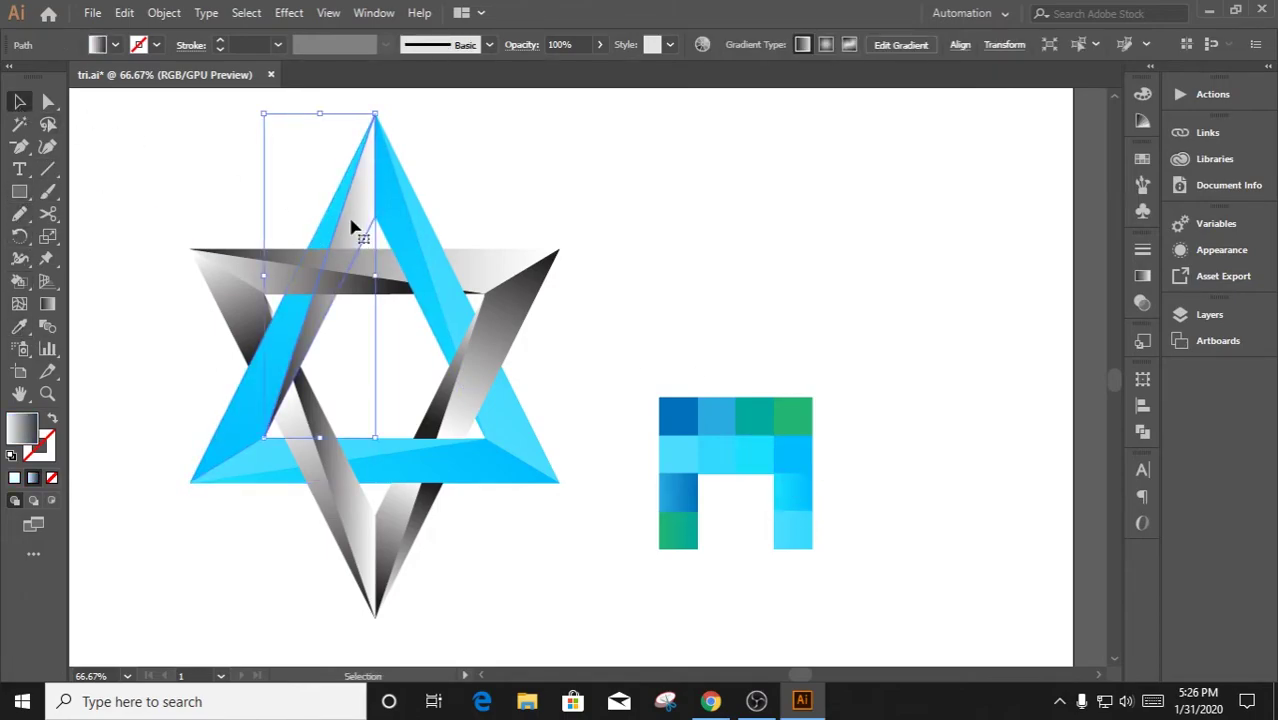
click(19, 326)
click(791, 483)
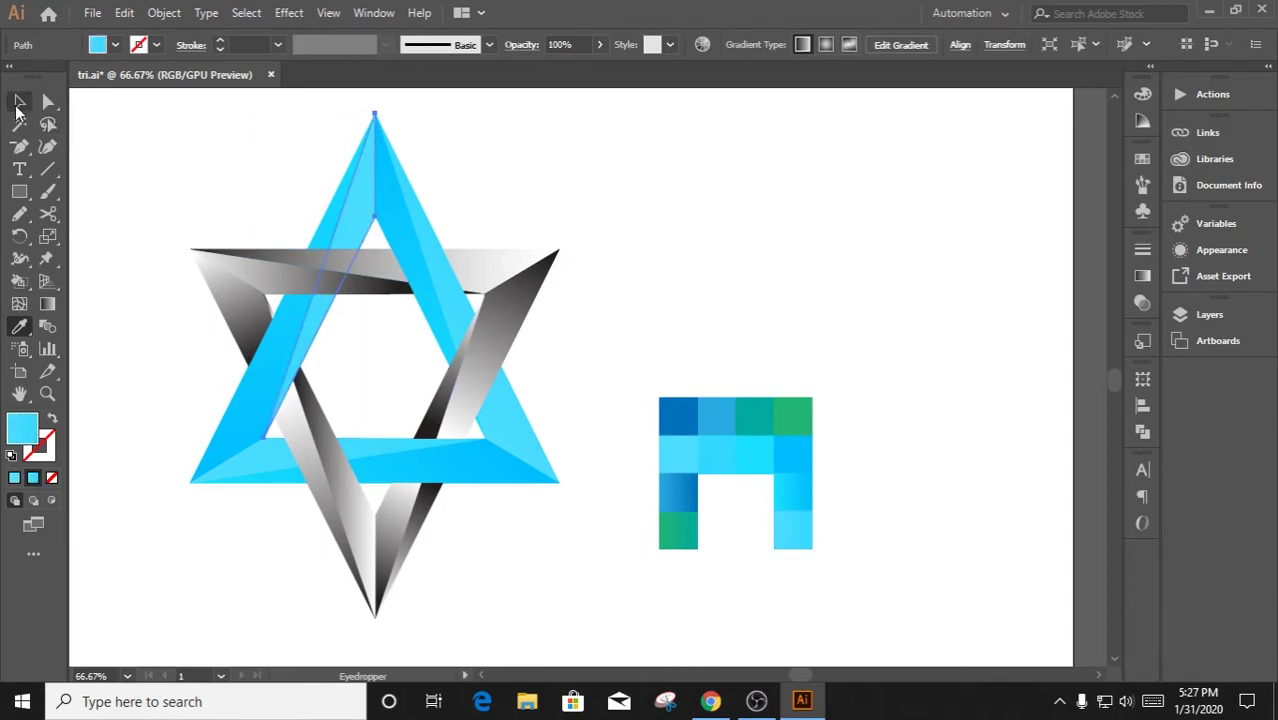
click(19, 102)
click(735, 305)
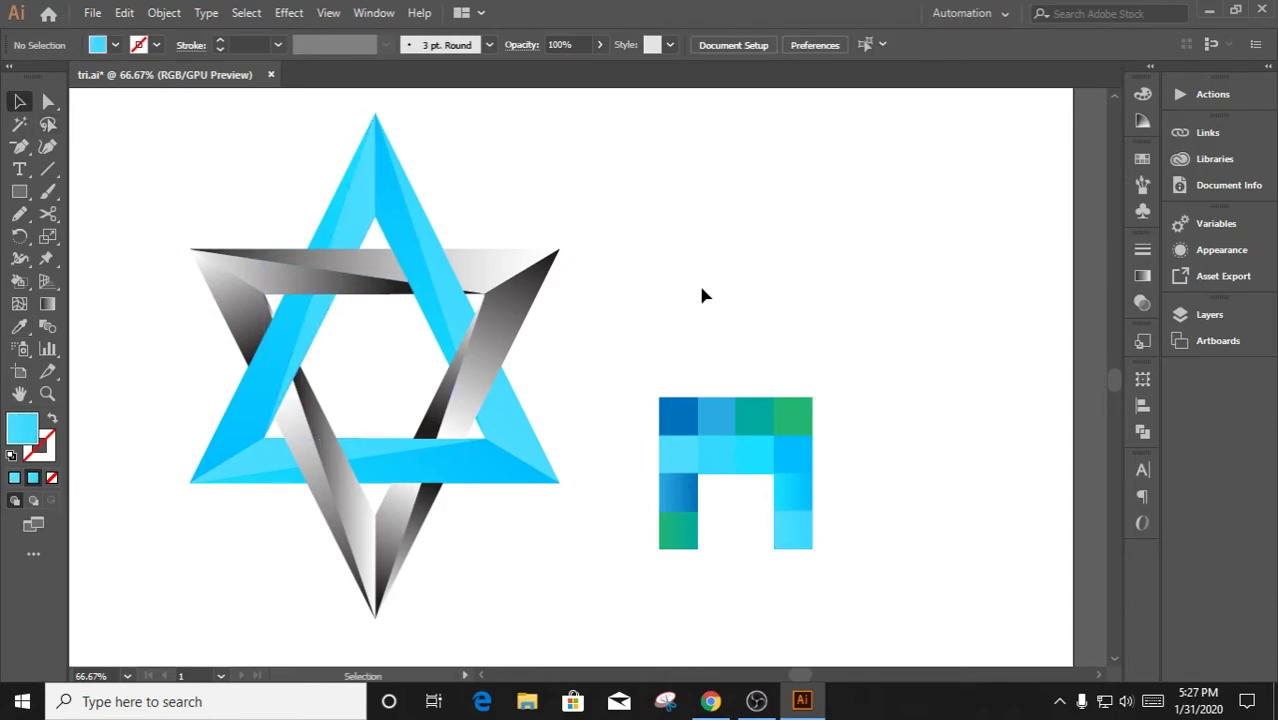
Redraw the right cyan band's gradient diagonally from the top apex downward
click(456, 294)
key(g)
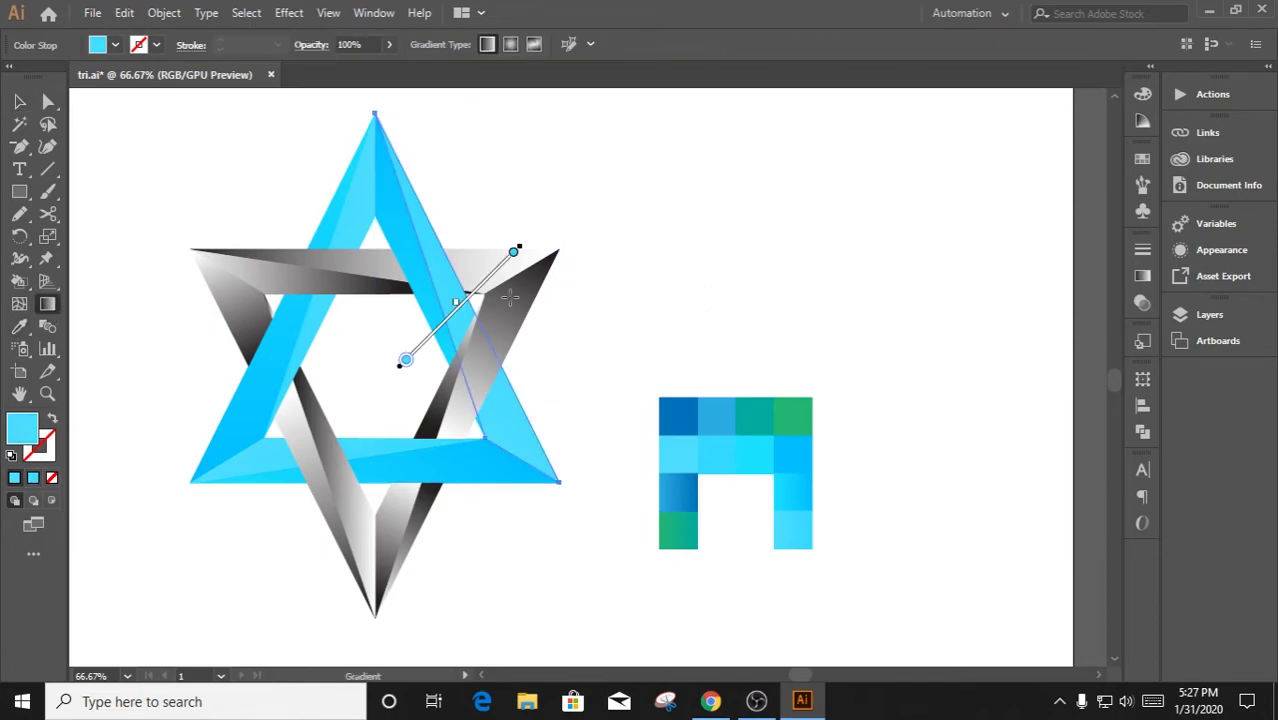
mouse_move(531, 466)
mouse_down()
mouse_move(441, 203)
mouse_move(391, 119)
mouse_up()
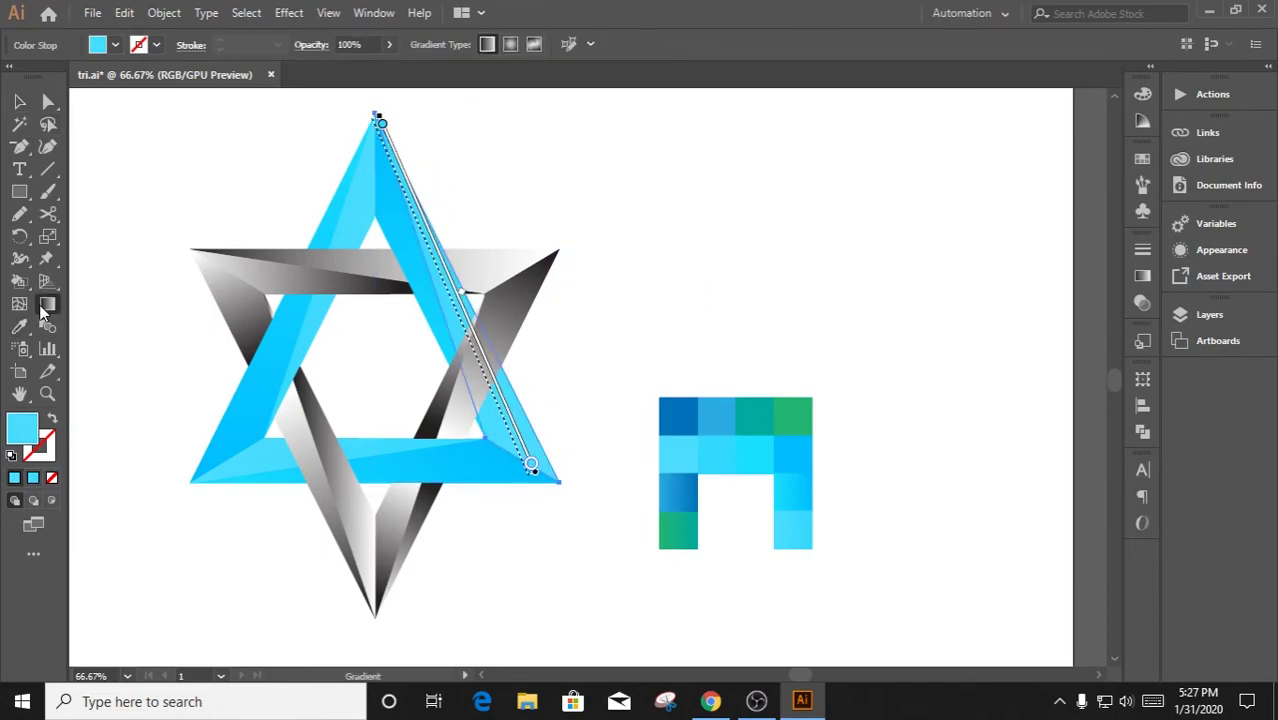
drag(369, 102, 551, 493)
key(v)
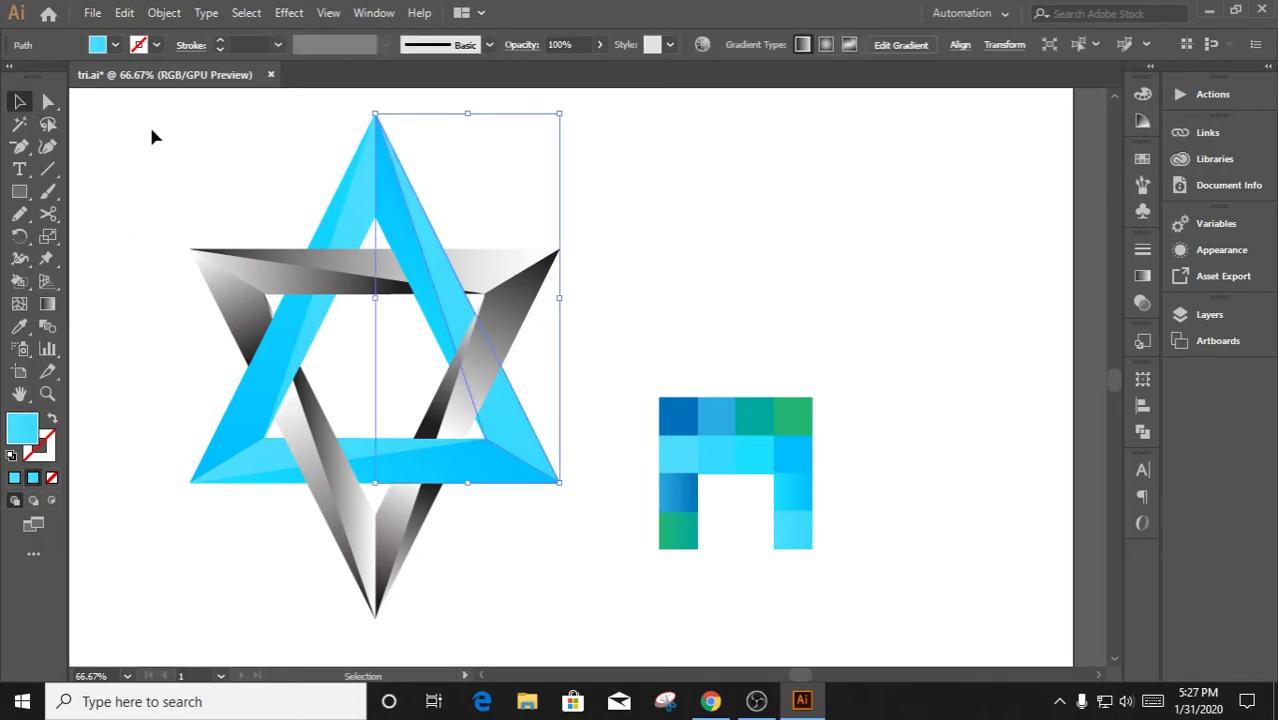
click(165, 145)
Make the bottom blue band's gradient run horizontally
click(515, 418)
click(270, 453)
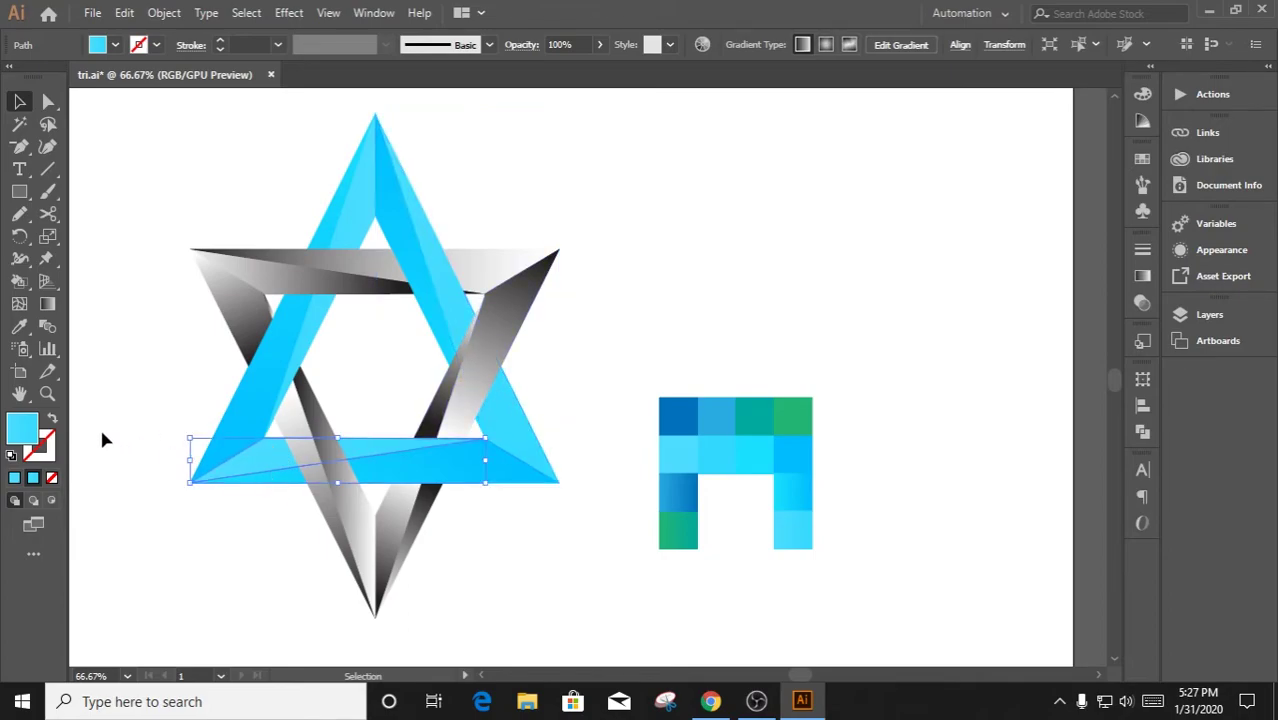
key(g)
mouse_move(222, 454)
mouse_down()
mouse_move(479, 446)
mouse_move(455, 449)
mouse_up()
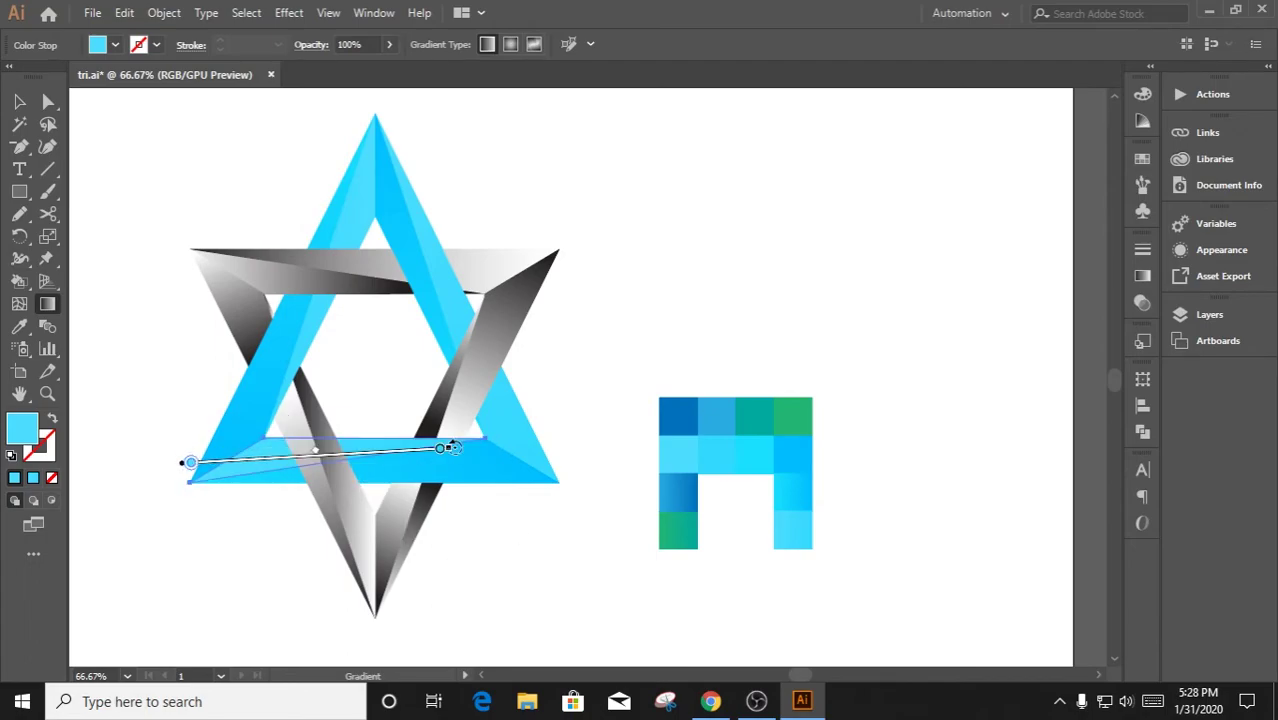
click(19, 101)
click(334, 660)
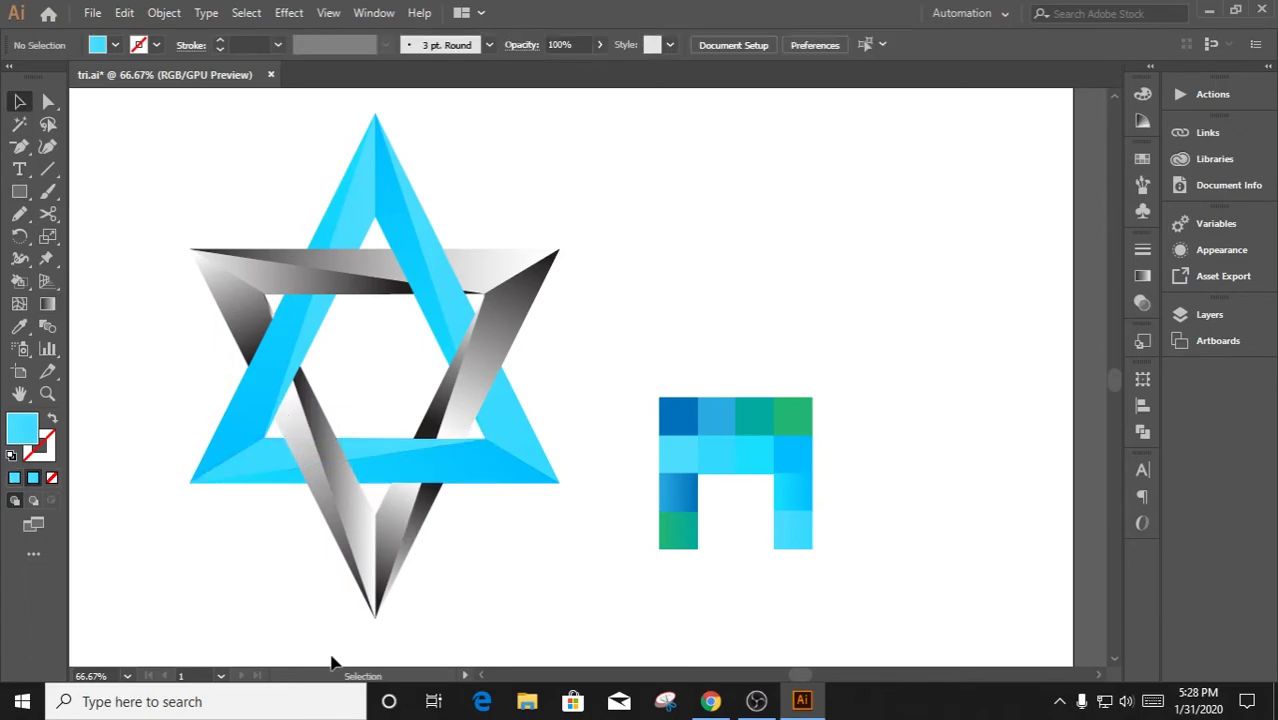
click(538, 460)
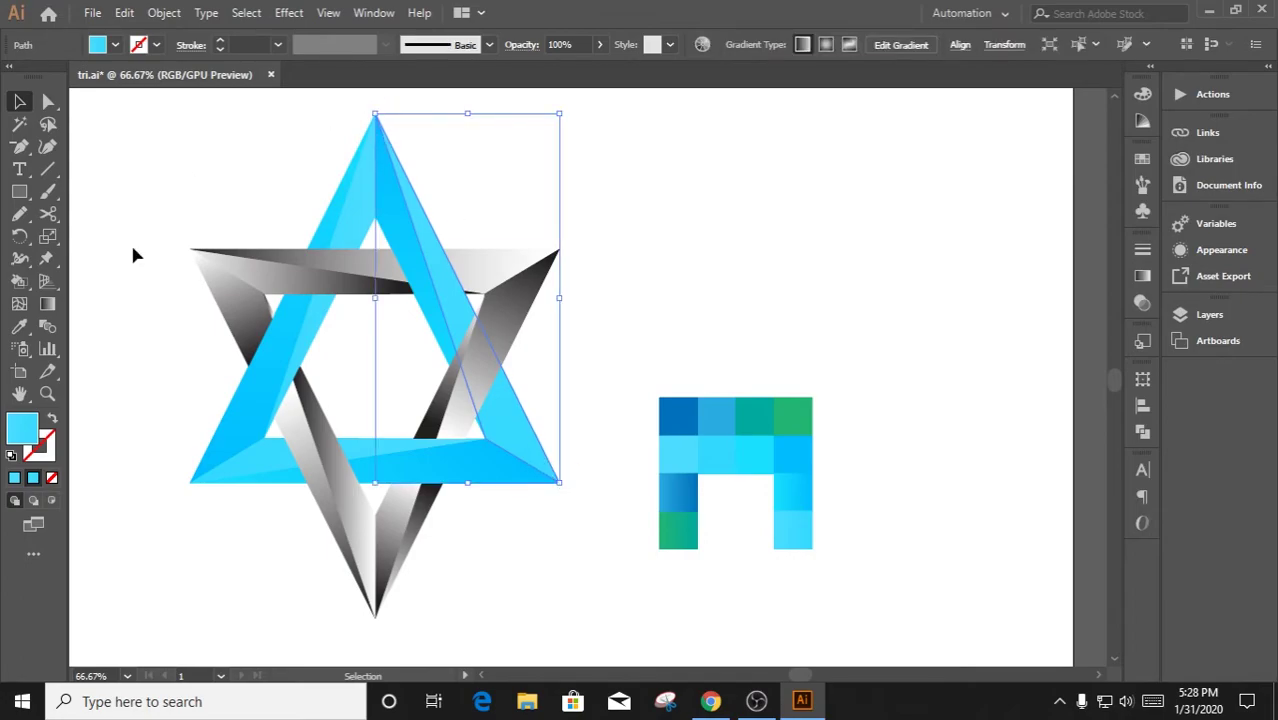
Turn off perspective grid snapping and undo the last two gradient changes
key(g)
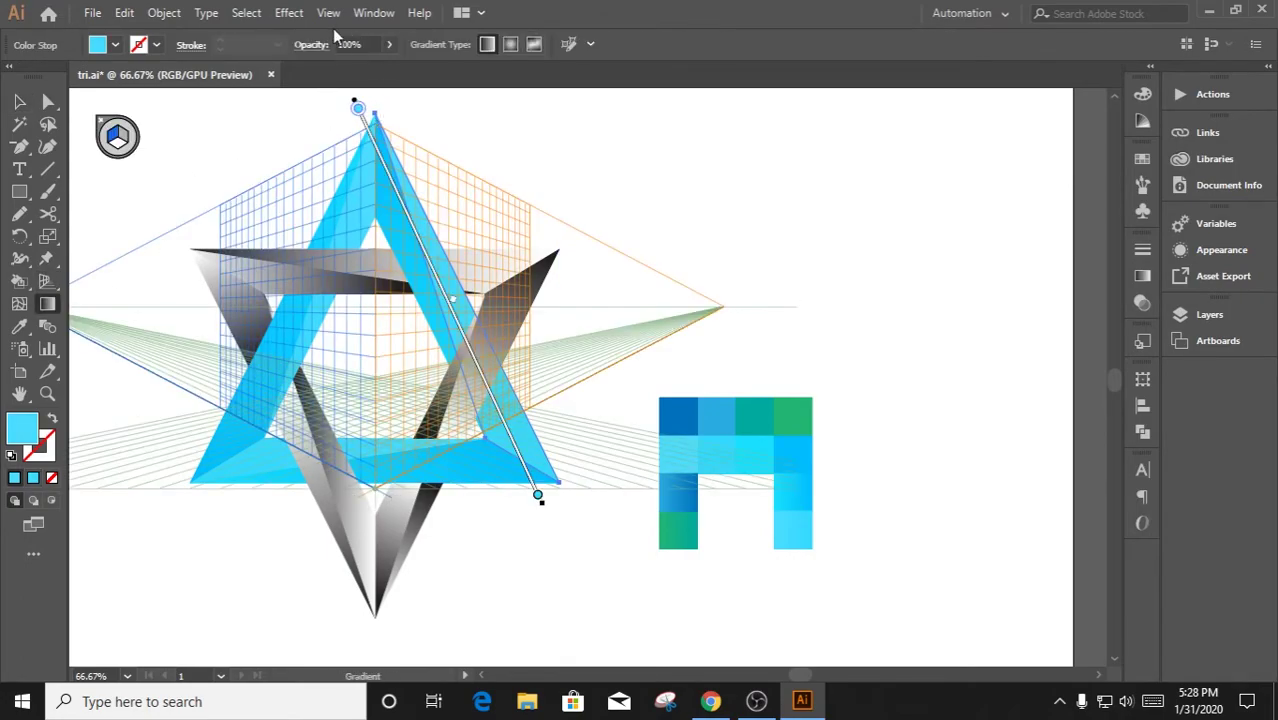
click(328, 12)
mouse_move(419, 535)
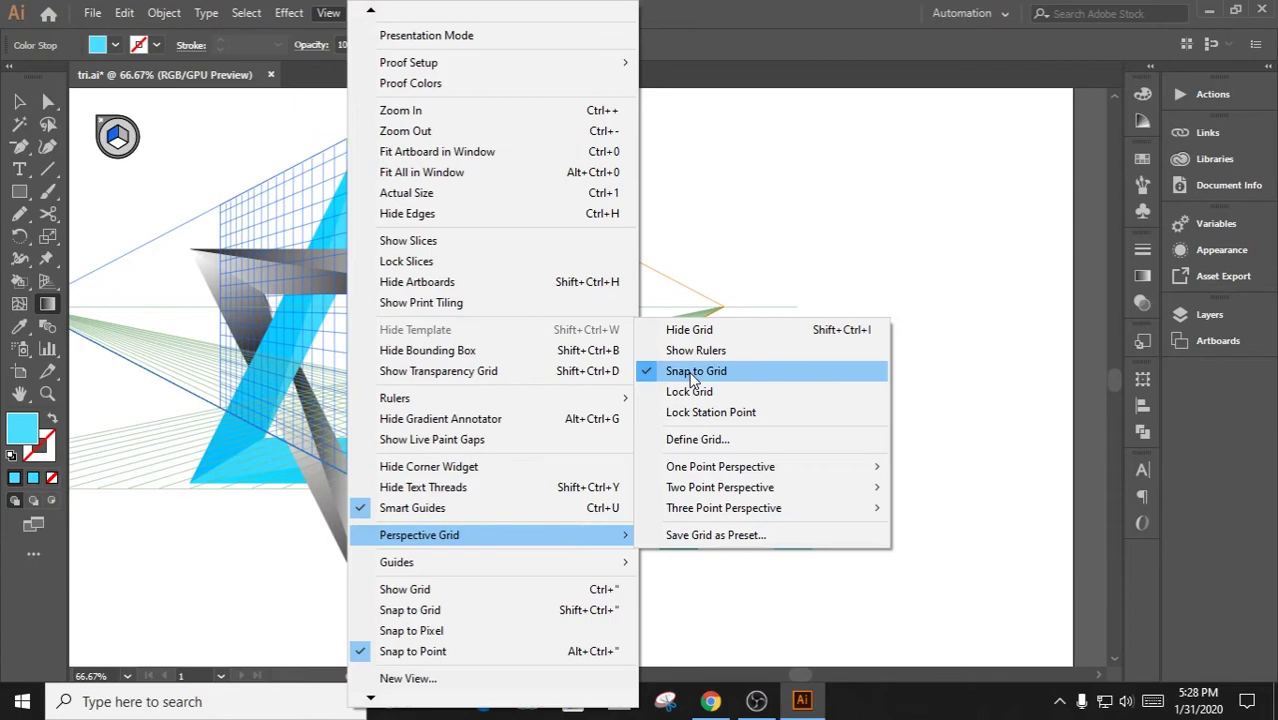
click(690, 371)
right_click(712, 240)
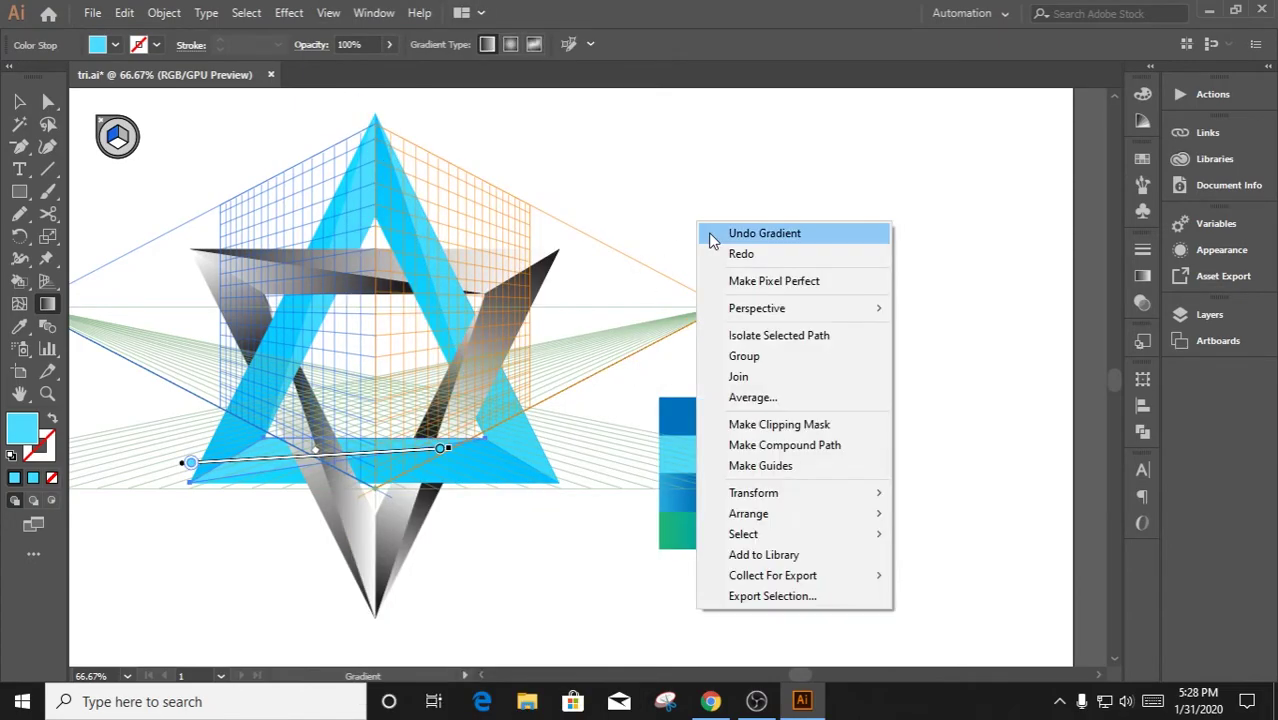
click(712, 240)
right_click(718, 186)
click(730, 197)
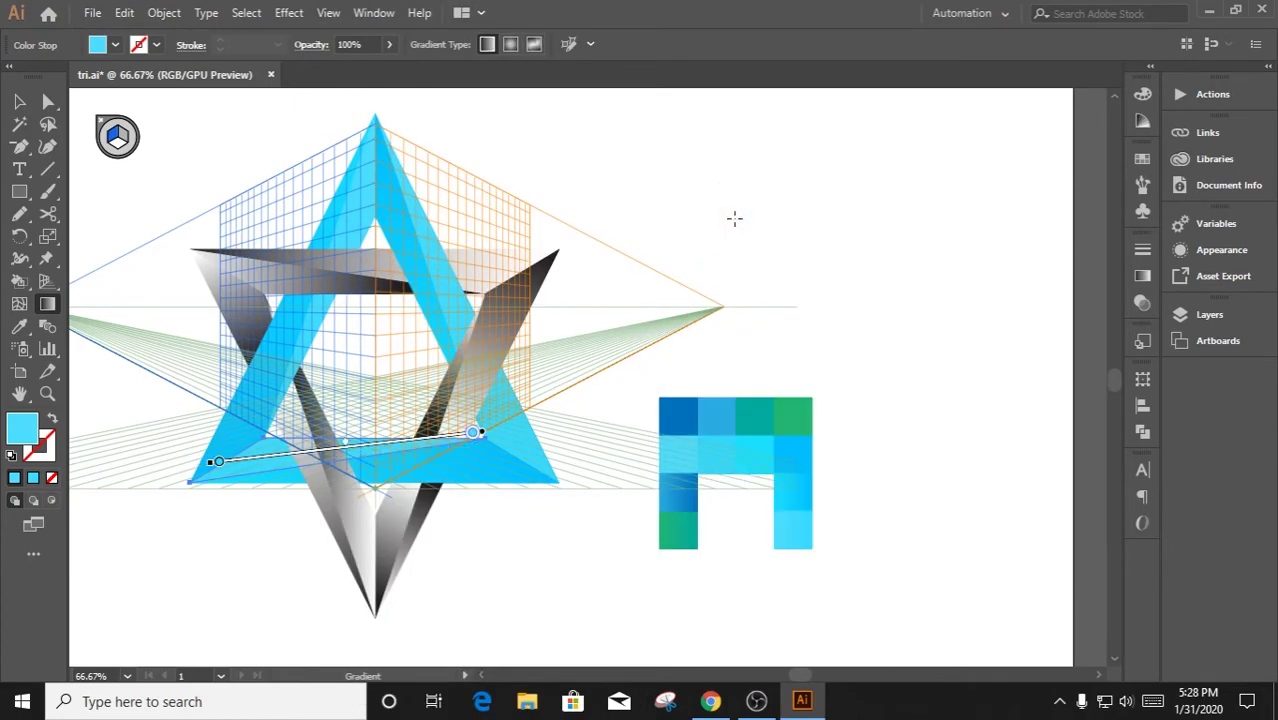
Search the View menu and grid context menu for a hide option, then save tri.ai
key(v)
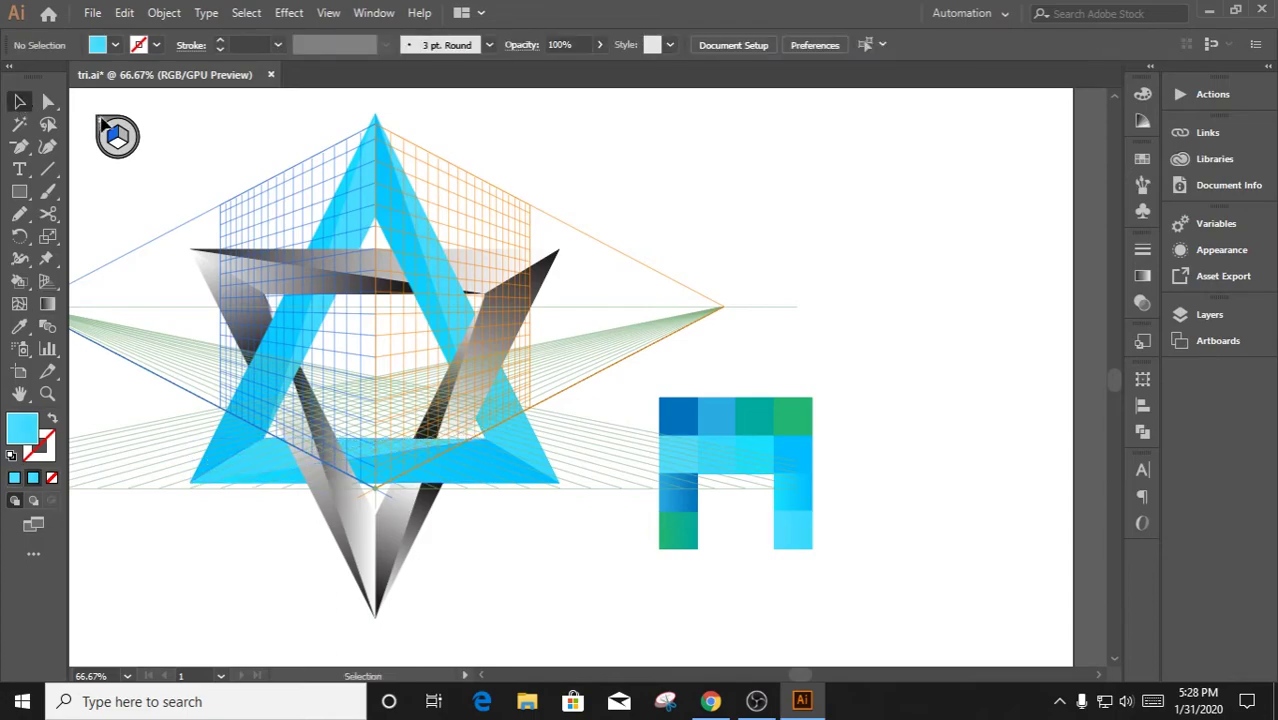
click(328, 13)
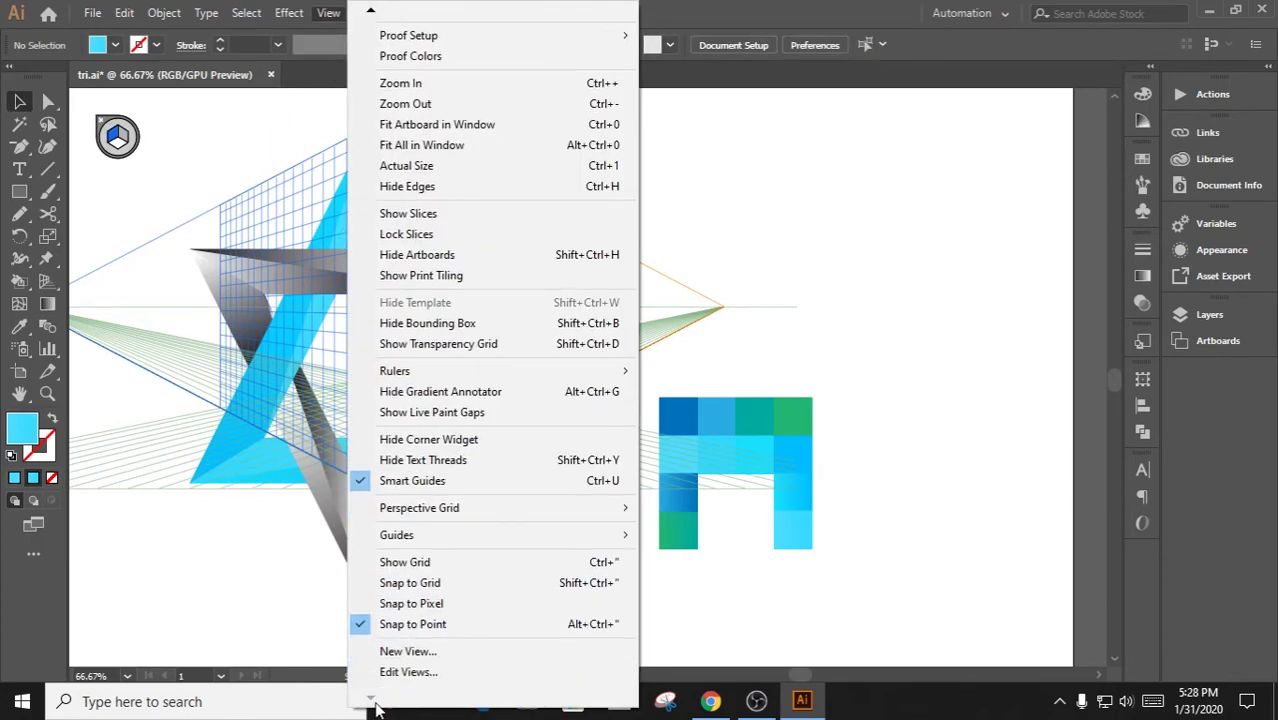
click(983, 432)
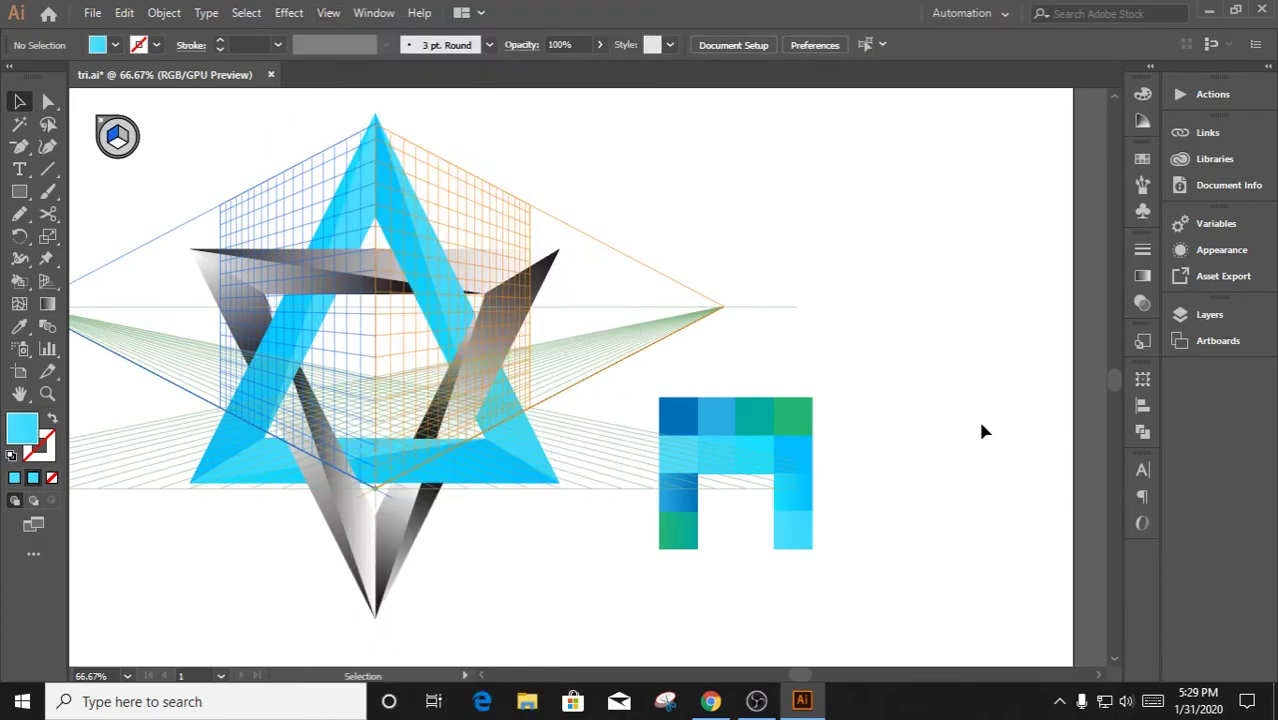
click(44, 303)
right_click(374, 495)
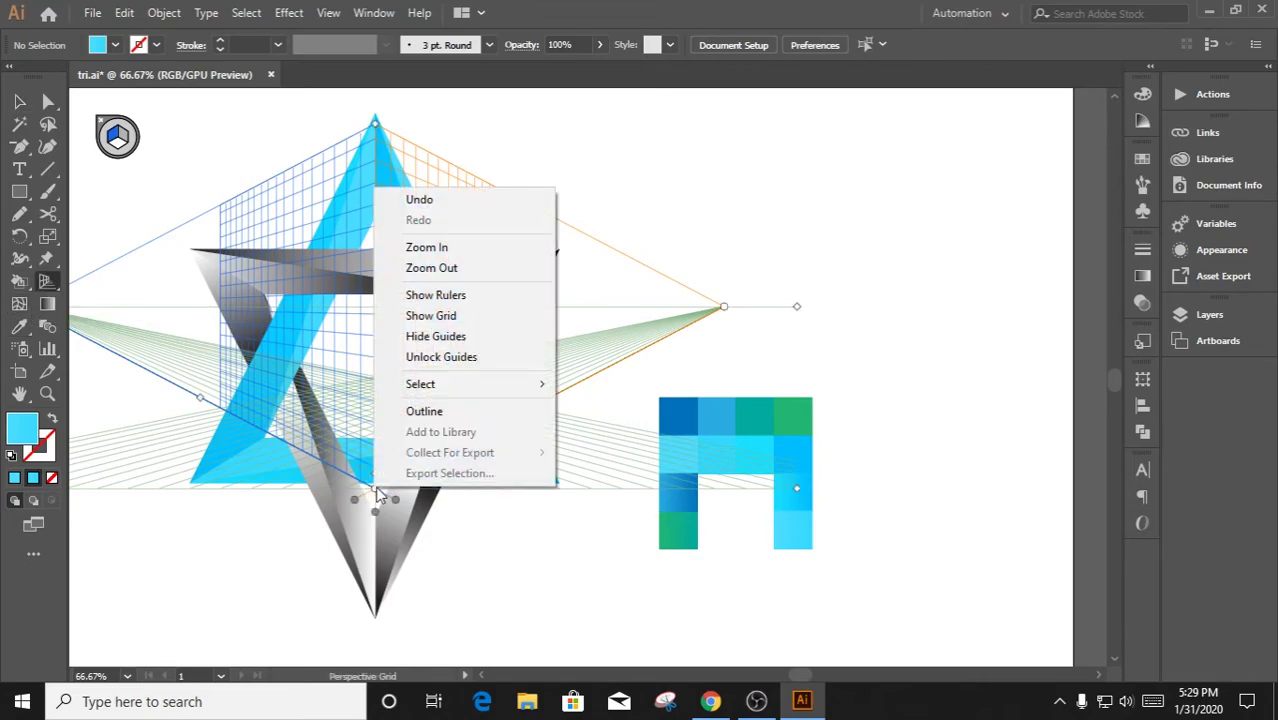
click(392, 138)
key(ctrl+s)
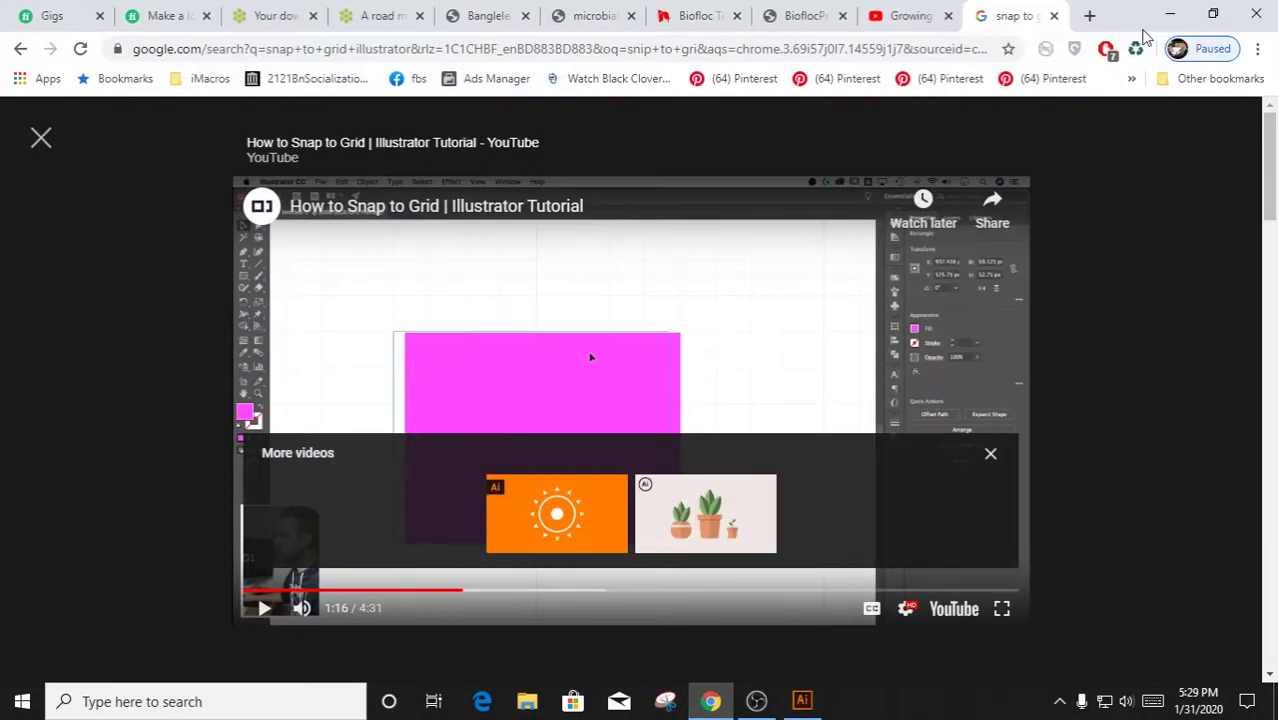
click(1054, 15)
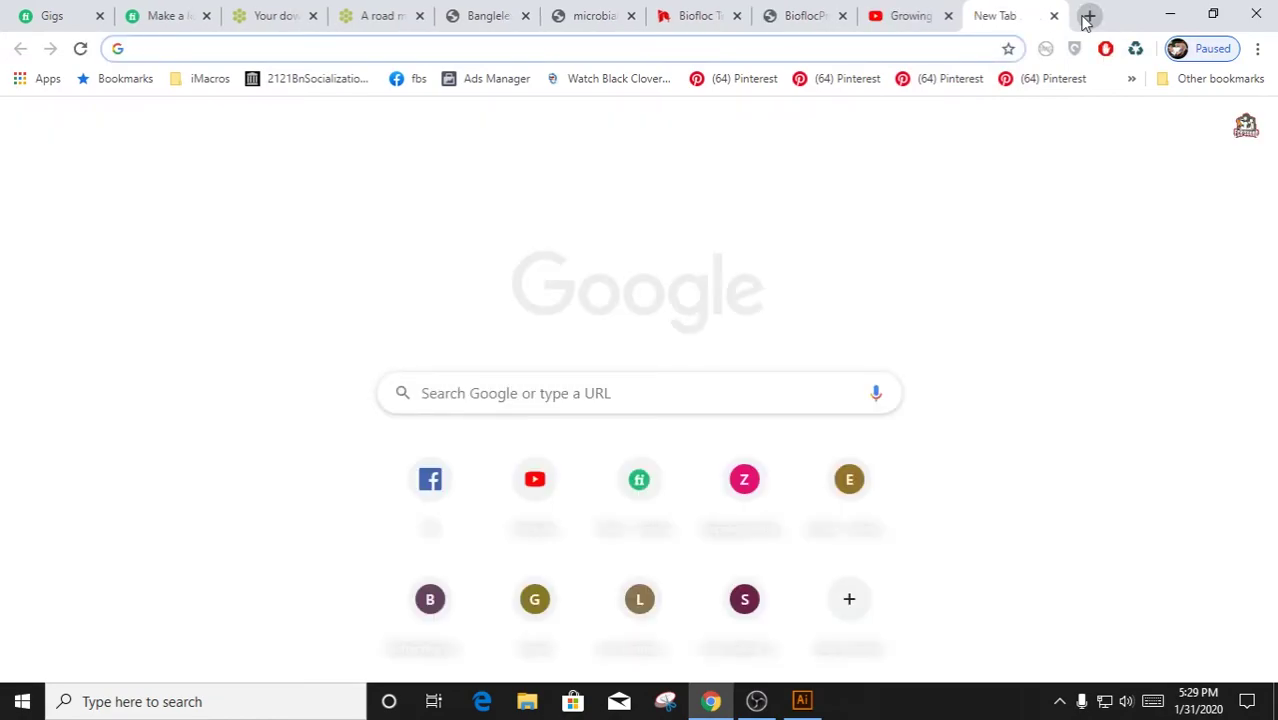
Search Google for 'illustrator perspective grid off'
text(illustrato)
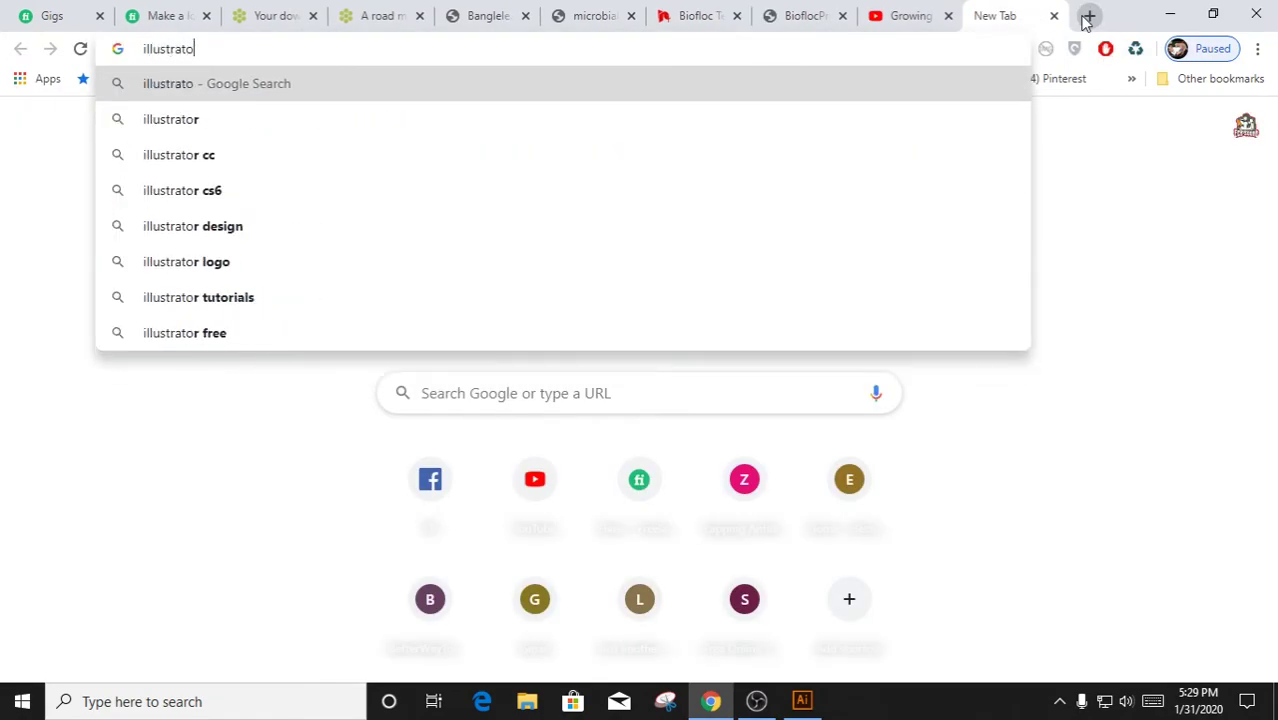
text(r presp)
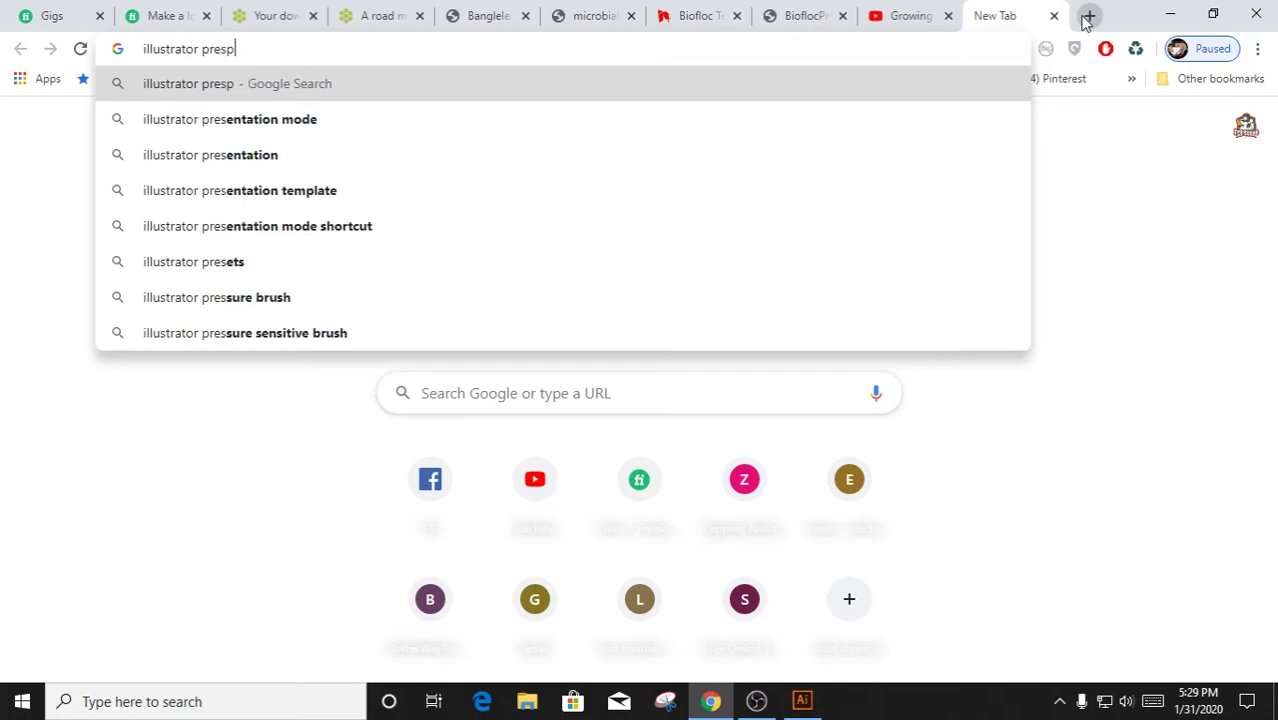
text(e)
key(Down)
key(Down)
text(off)
key(Return)
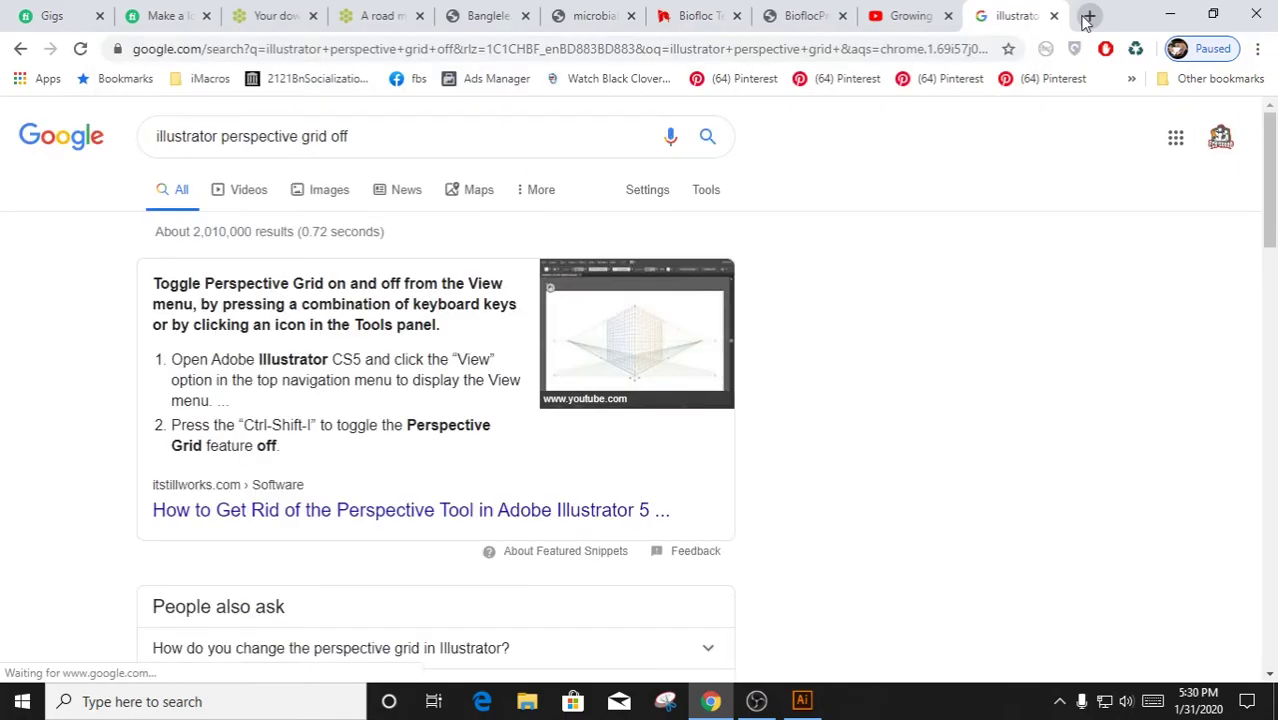
Hide the perspective grid with Ctrl+Shift+I and redraw the right blue side's gradient top to bottom
click(1168, 14)
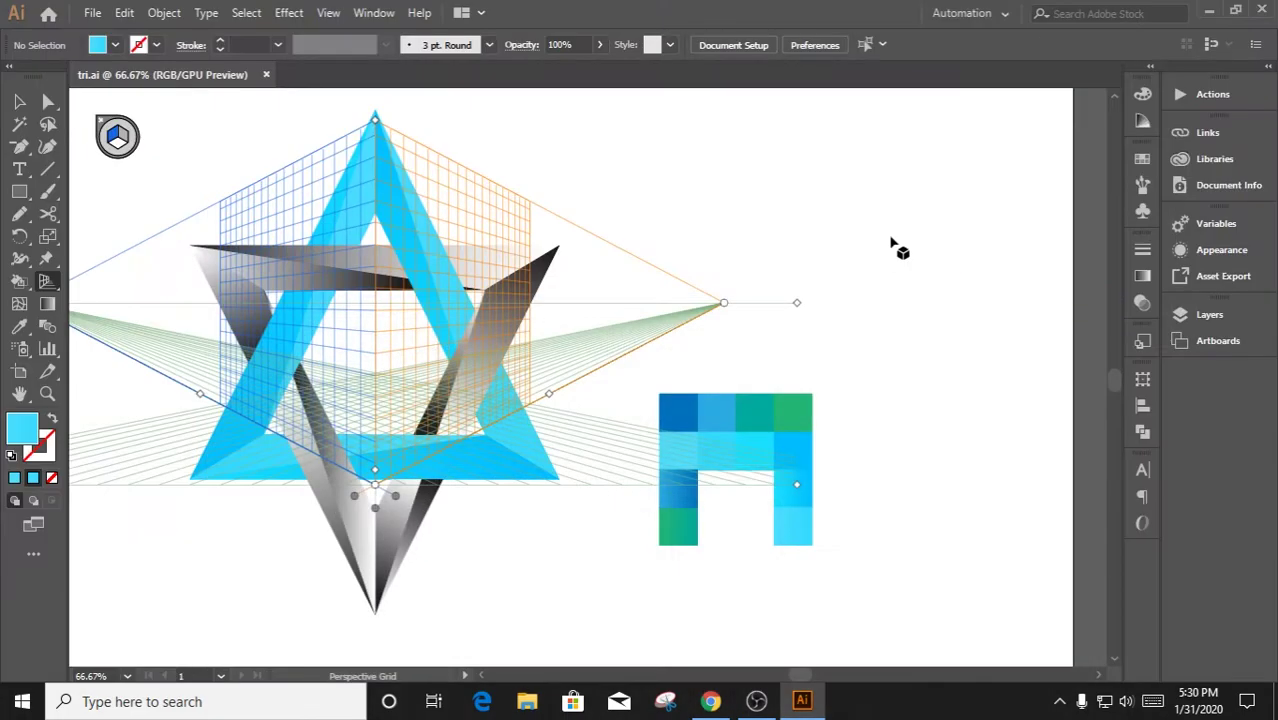
key(ctrl+shift+i)
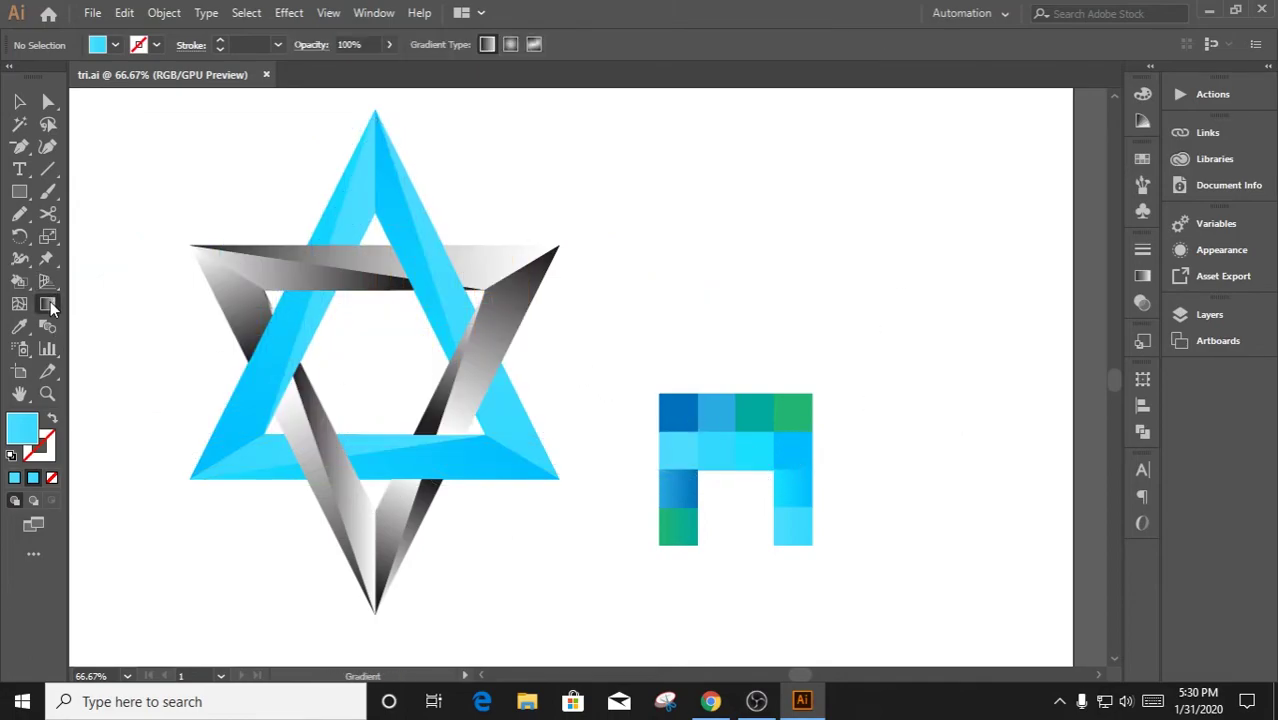
click(19, 101)
click(47, 303)
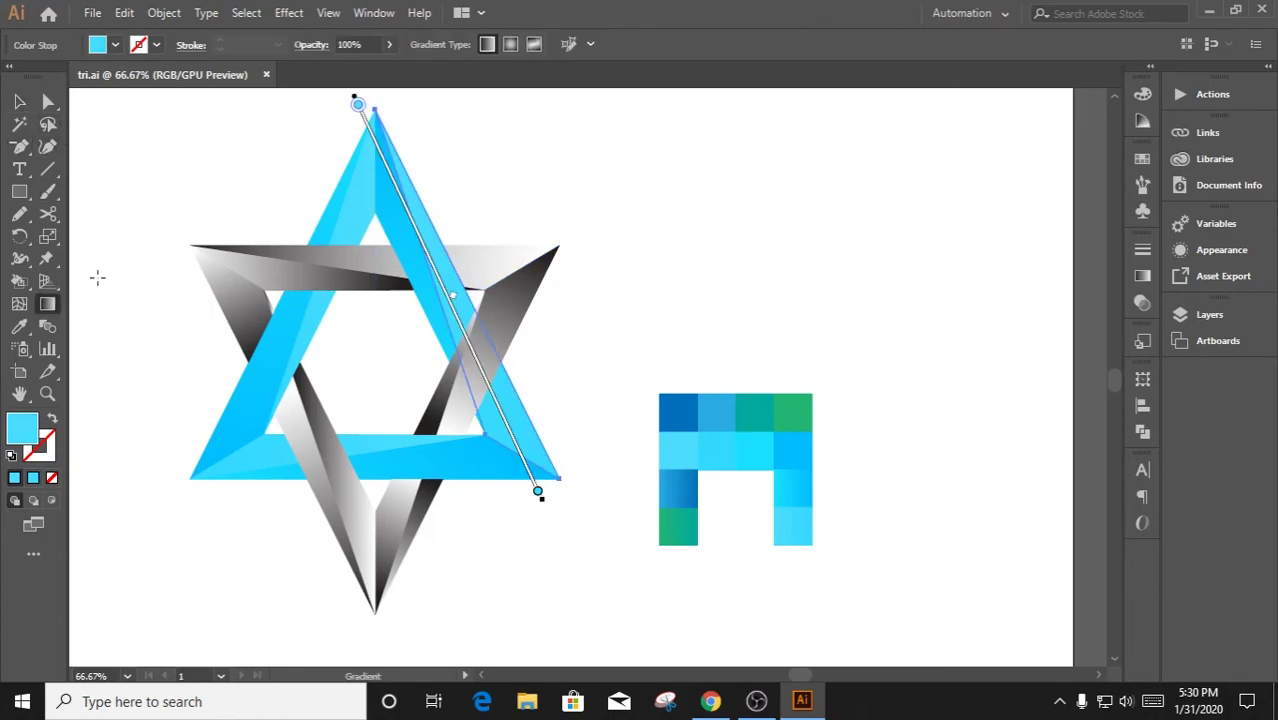
drag(372, 100, 541, 479)
key(v)
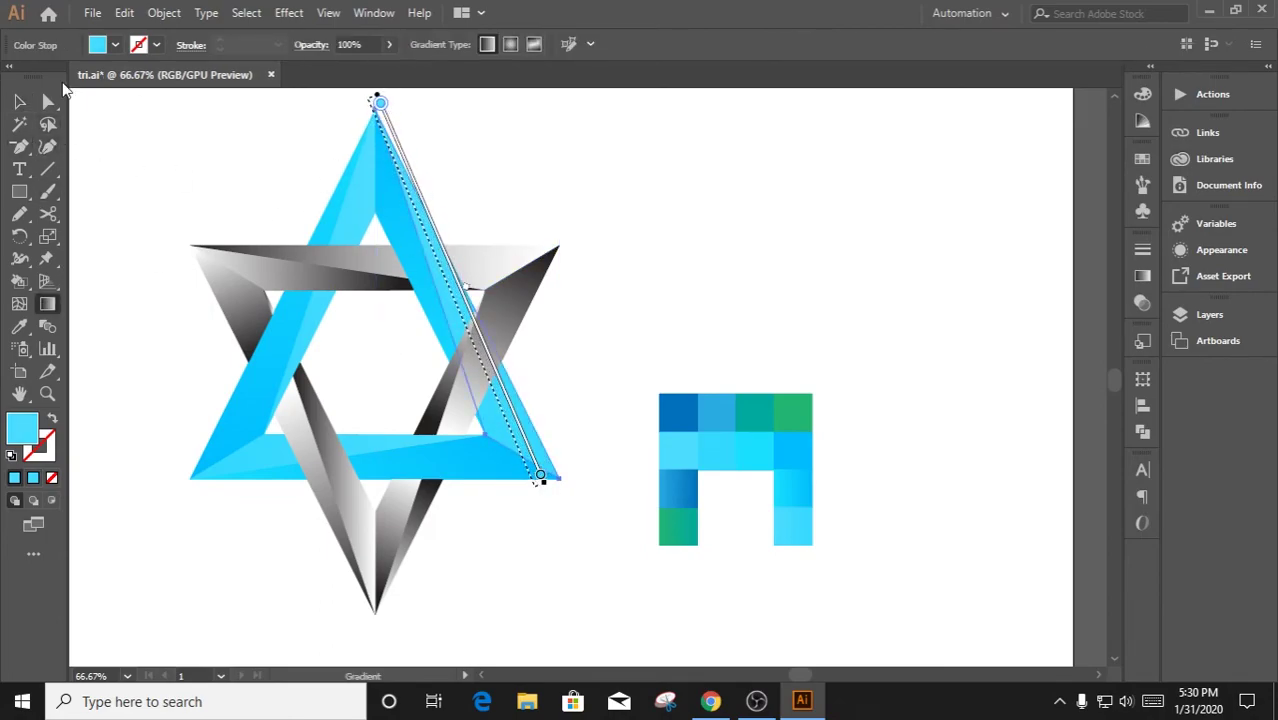
click(208, 184)
Redraw the left inner blue strip's gradient on a diagonal
click(350, 200)
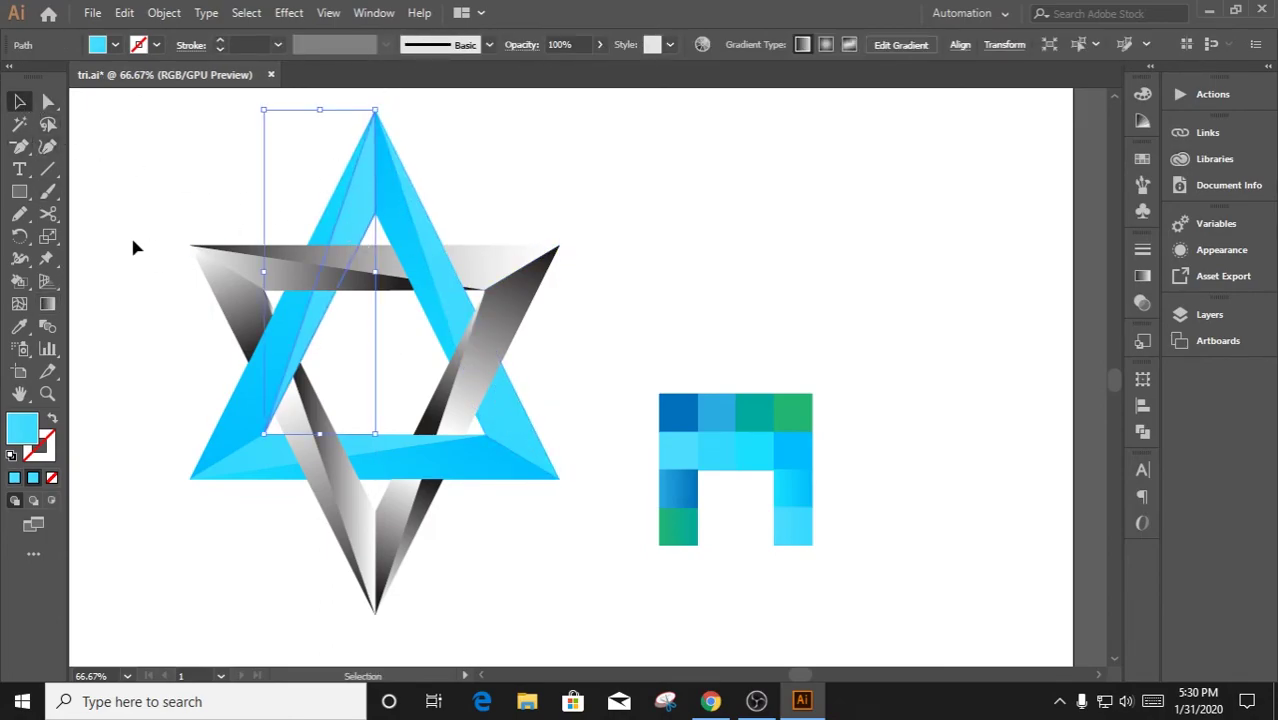
click(47, 303)
drag(268, 425, 342, 250)
key(v)
click(124, 103)
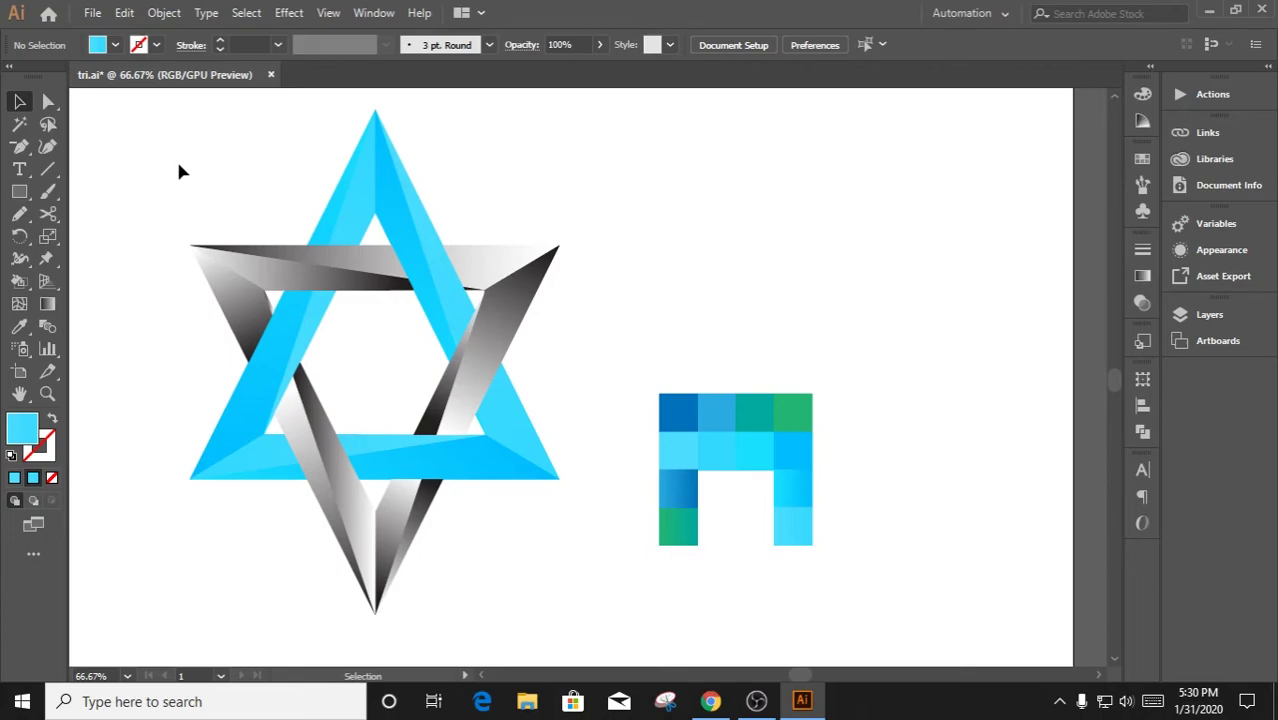
click(428, 469)
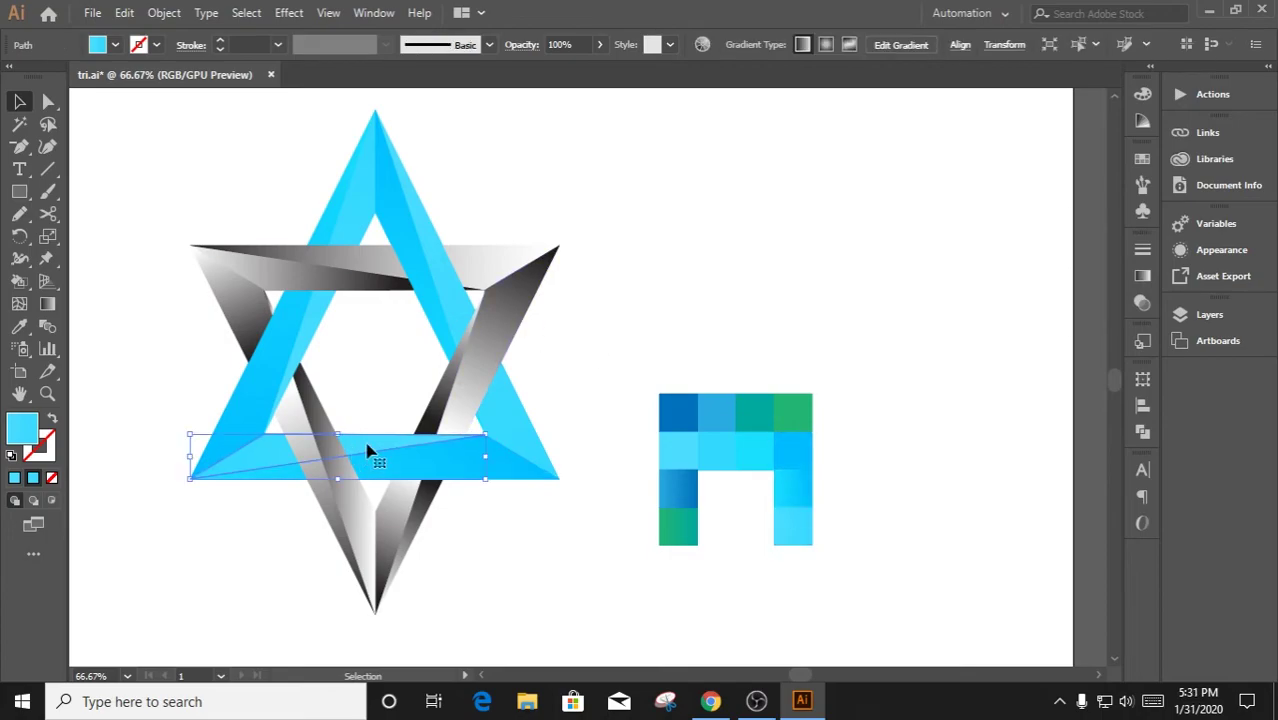
Select the palette's bottom-right square and inspect its gradient stops
click(806, 544)
click(1142, 276)
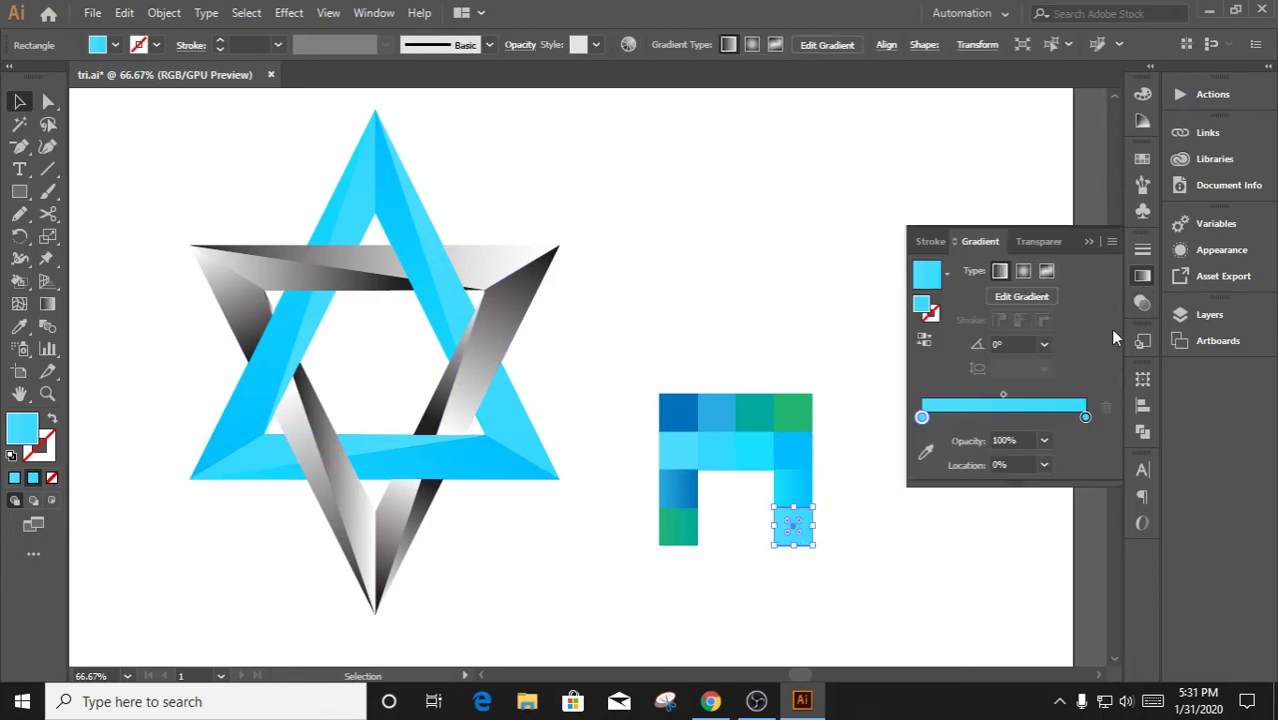
double_click(1086, 418)
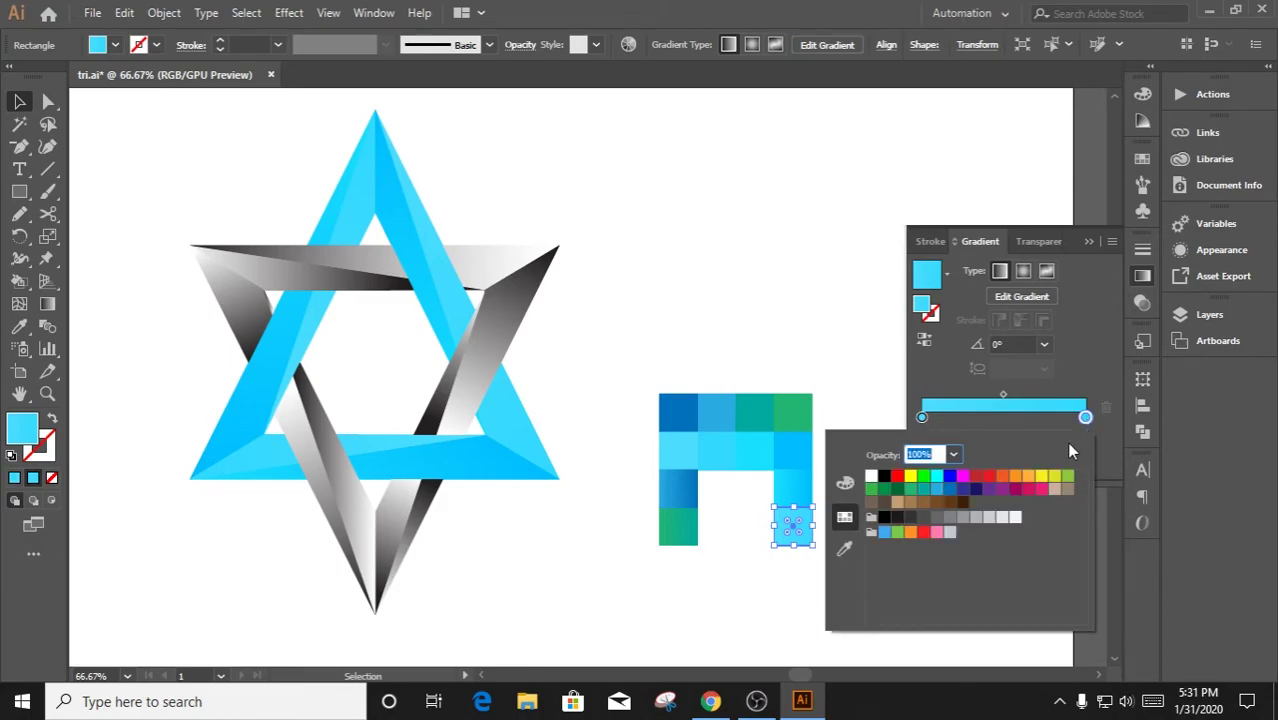
key(Escape)
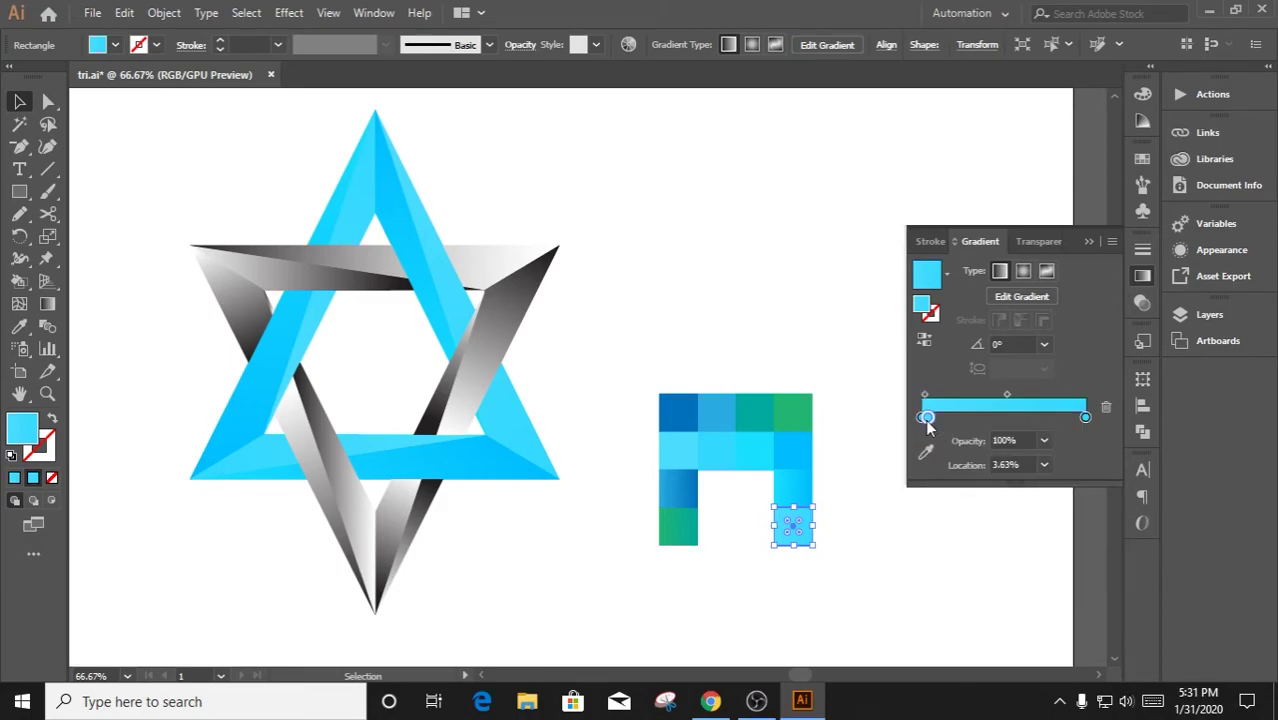
click(922, 417)
Try several opacities for the left gradient stop, settling on 80% for a lighter cyan
click(1044, 440)
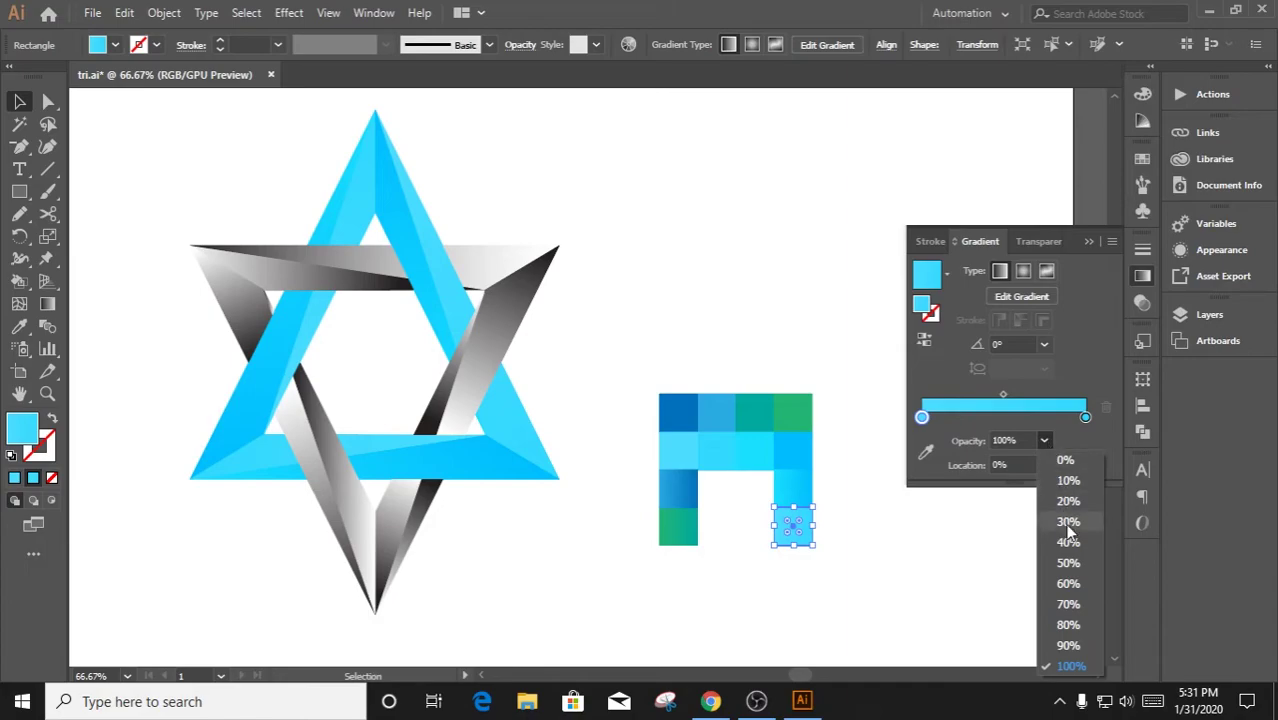
click(1068, 584)
click(1044, 440)
click(1068, 604)
click(1044, 440)
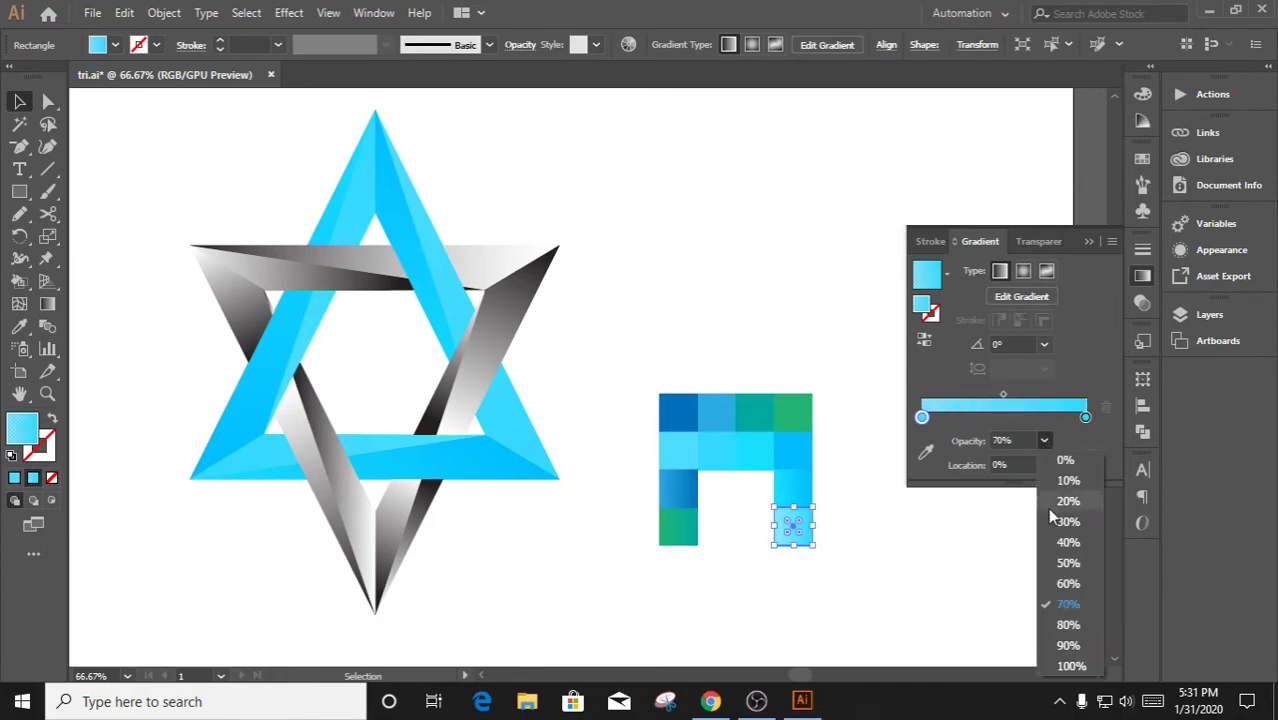
click(1068, 645)
click(1044, 440)
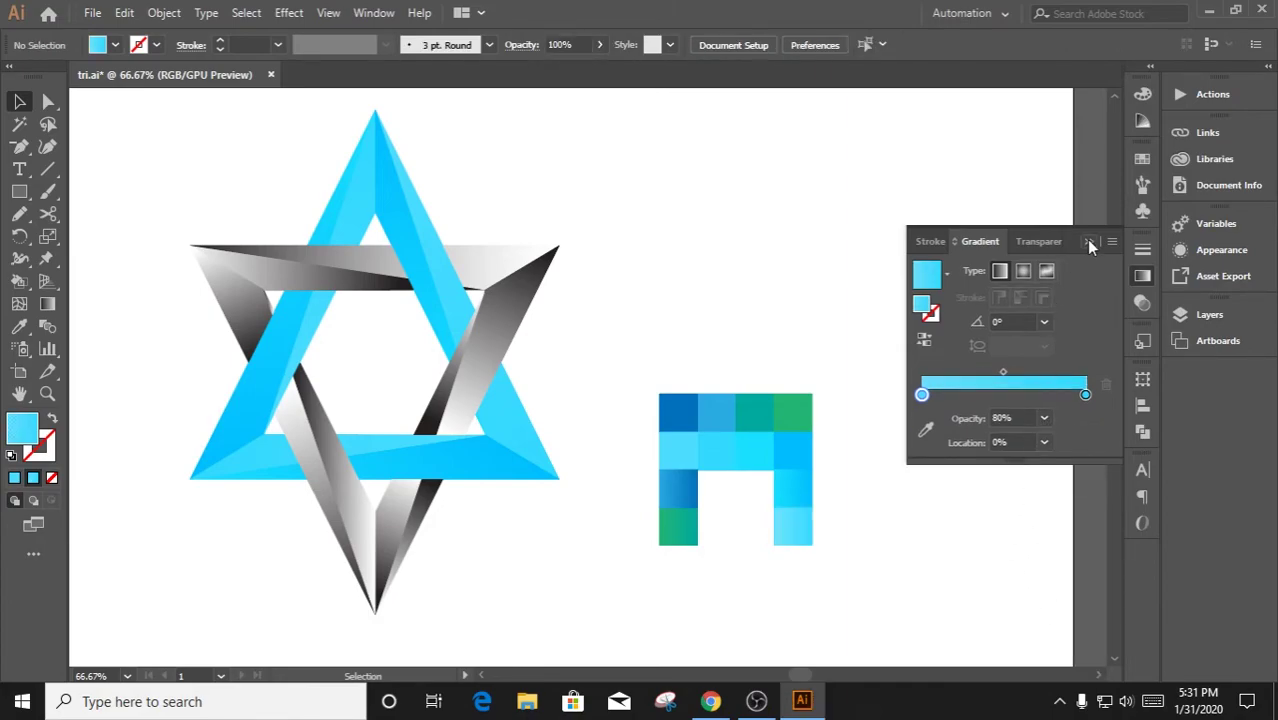
Close the Gradient panel and reselect the light cyan square
click(1088, 242)
click(795, 527)
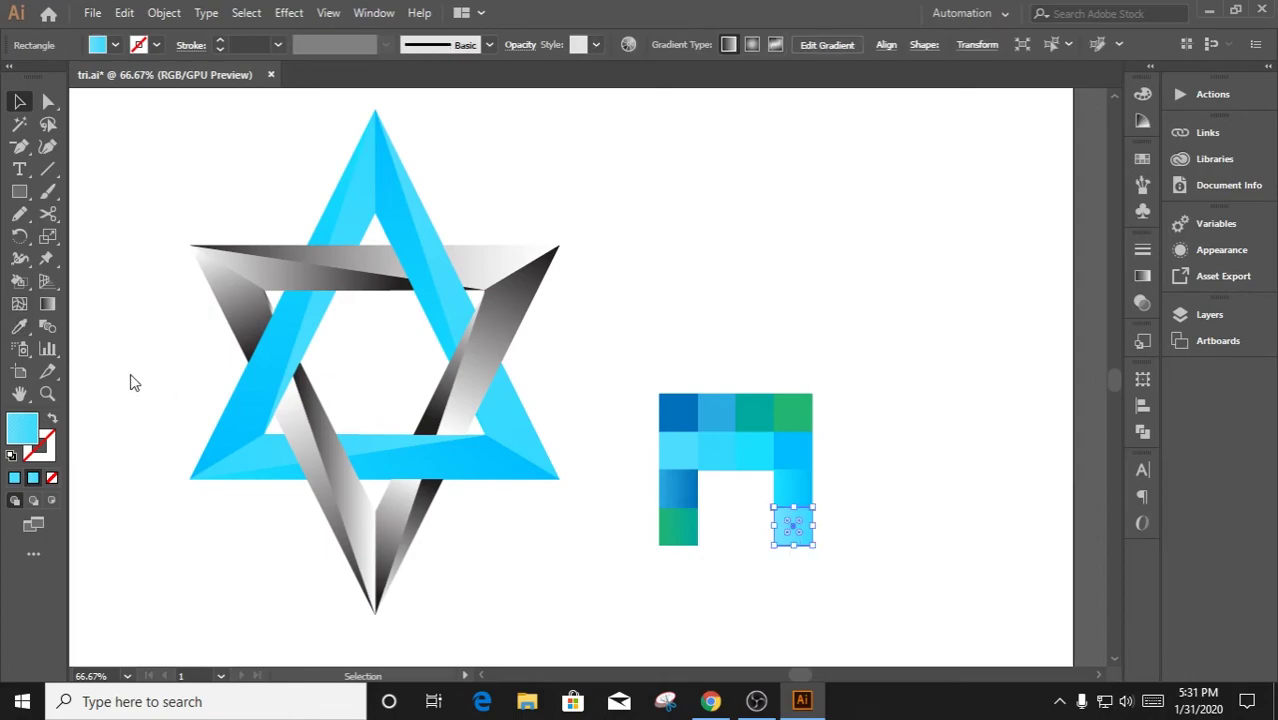
key(ctrl+z)
Recolour the blue triangle's right and left facets from palette squares, then save the file
key(n)
click(19, 326)
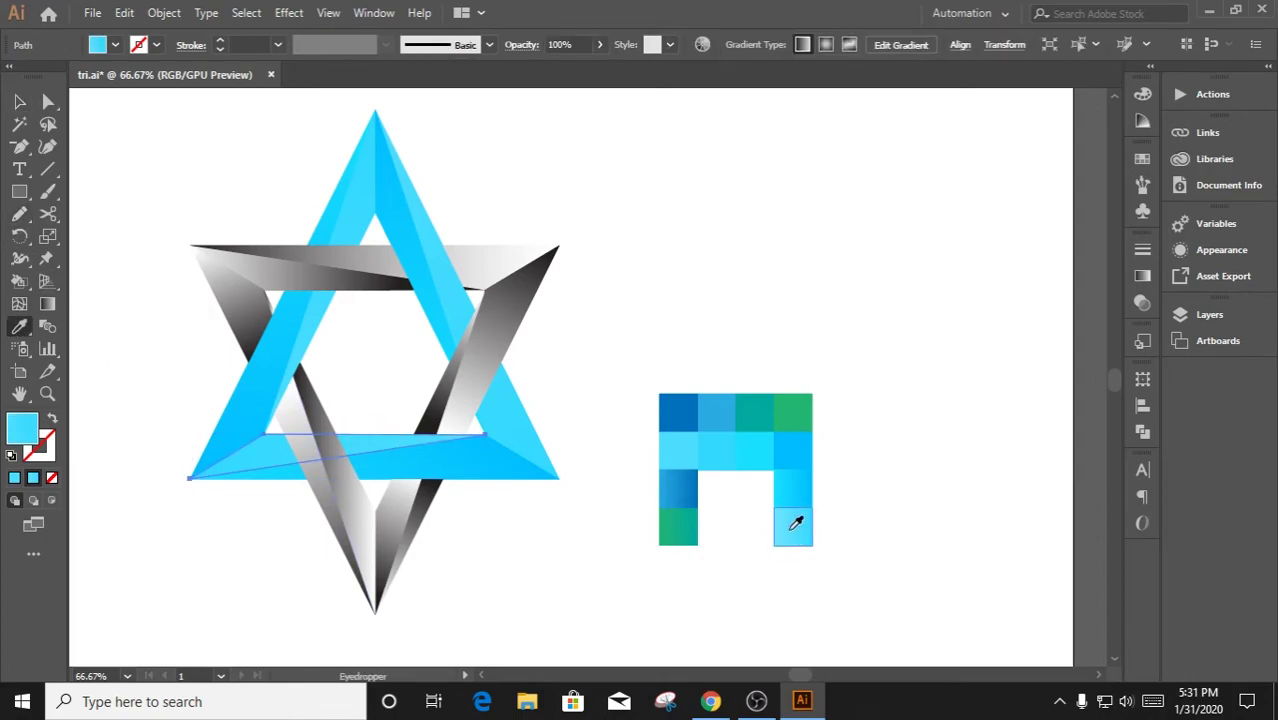
ctrl+click(532, 398)
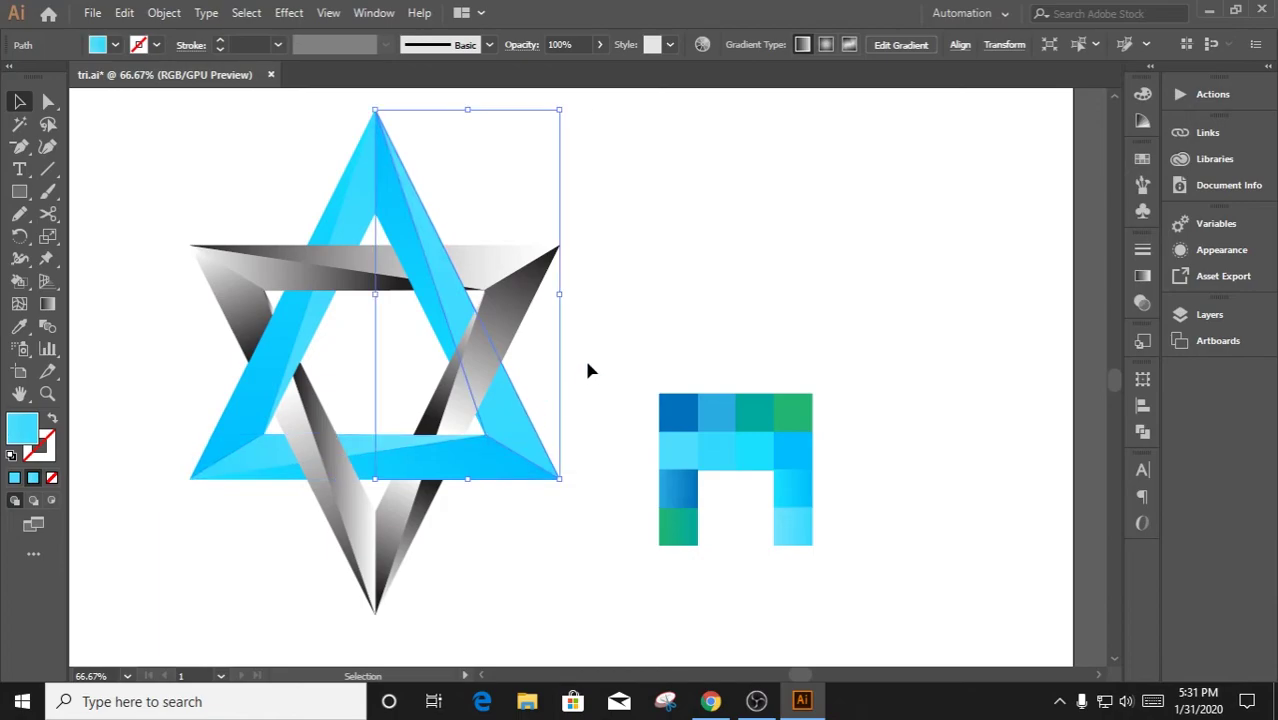
click(800, 519)
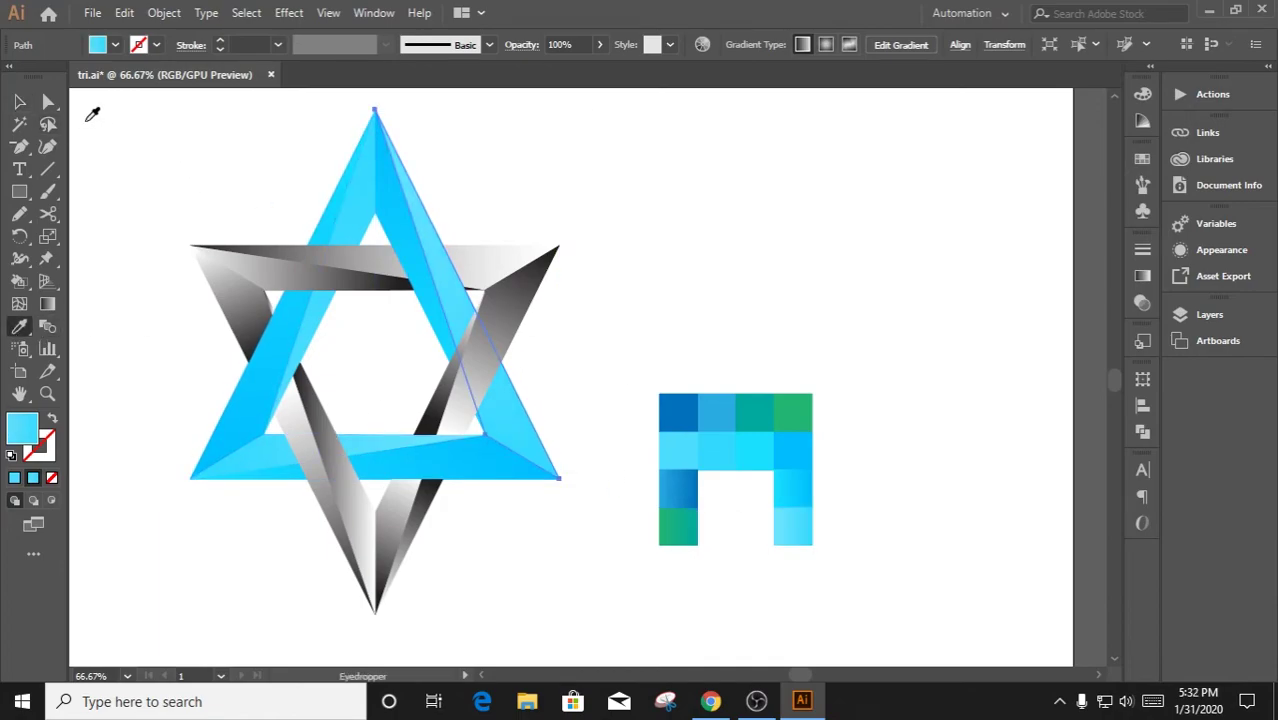
ctrl+click(92, 114)
ctrl+click(356, 220)
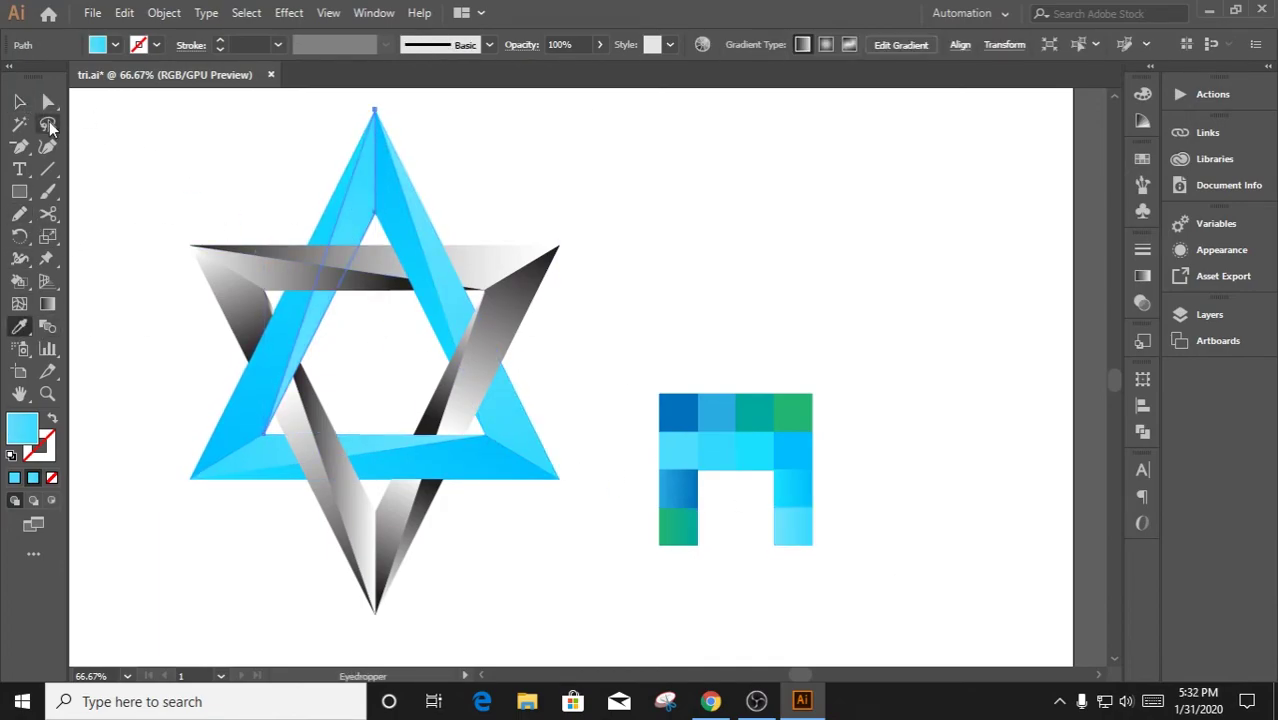
ctrl+click(179, 163)
key(ctrl+s)
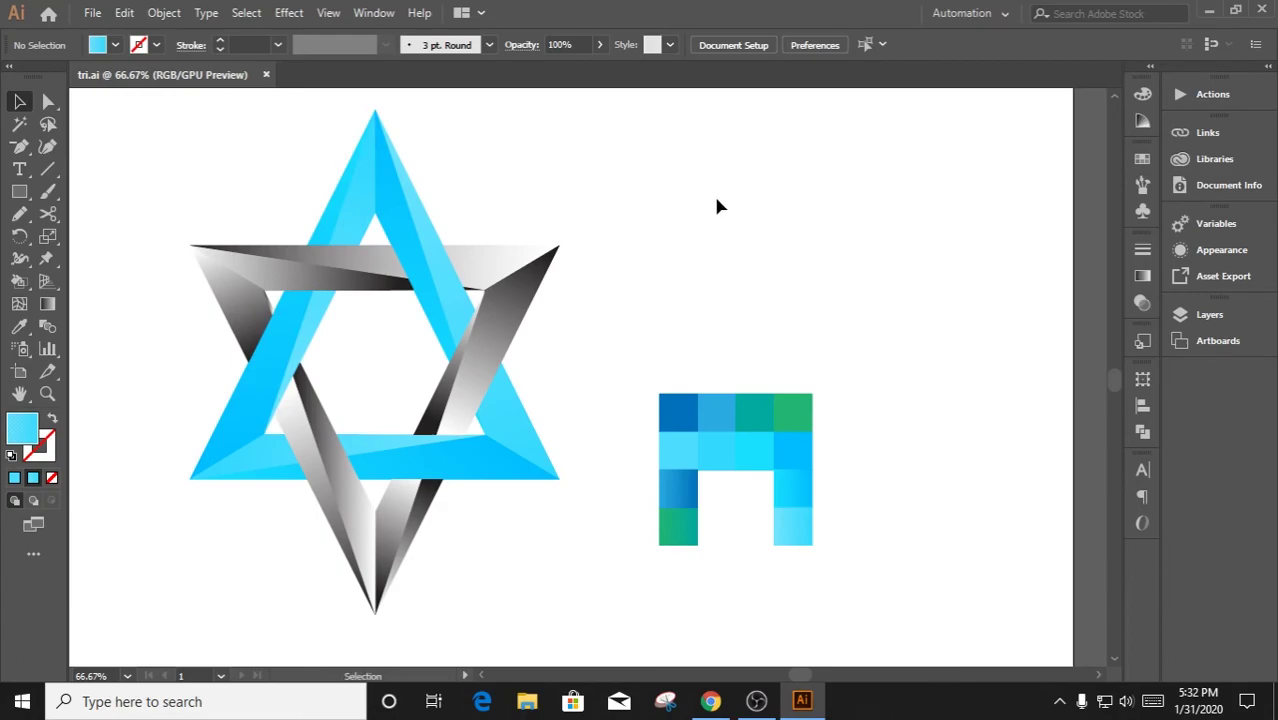
Give the star's grey top band a blue-green gradient sampled from the palette
click(268, 283)
click(24, 326)
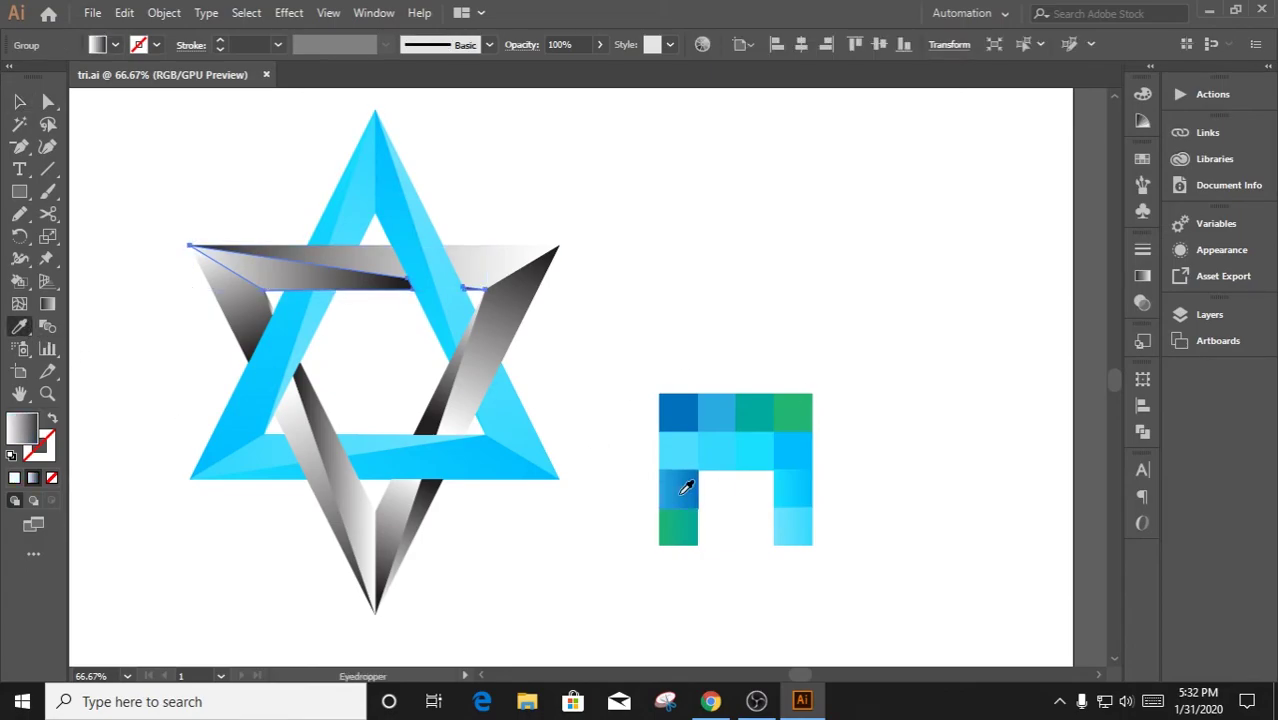
click(686, 487)
click(19, 101)
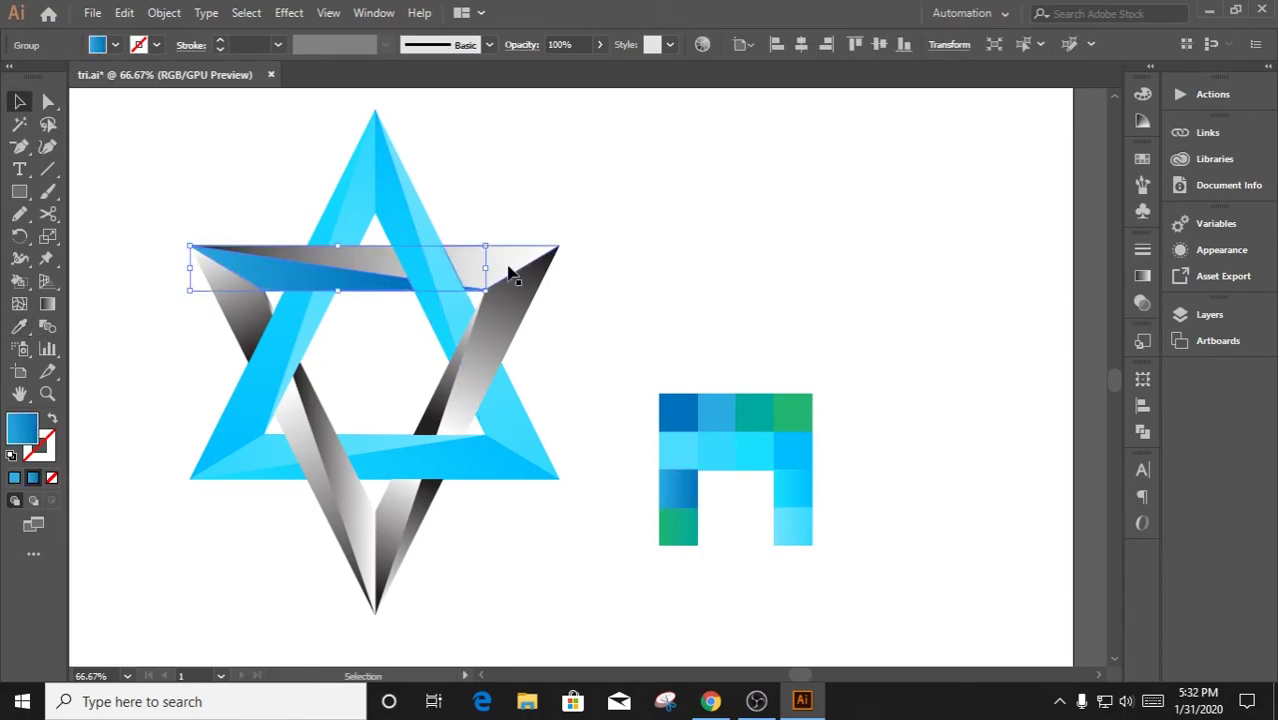
click(510, 272)
click(24, 326)
click(686, 513)
click(19, 101)
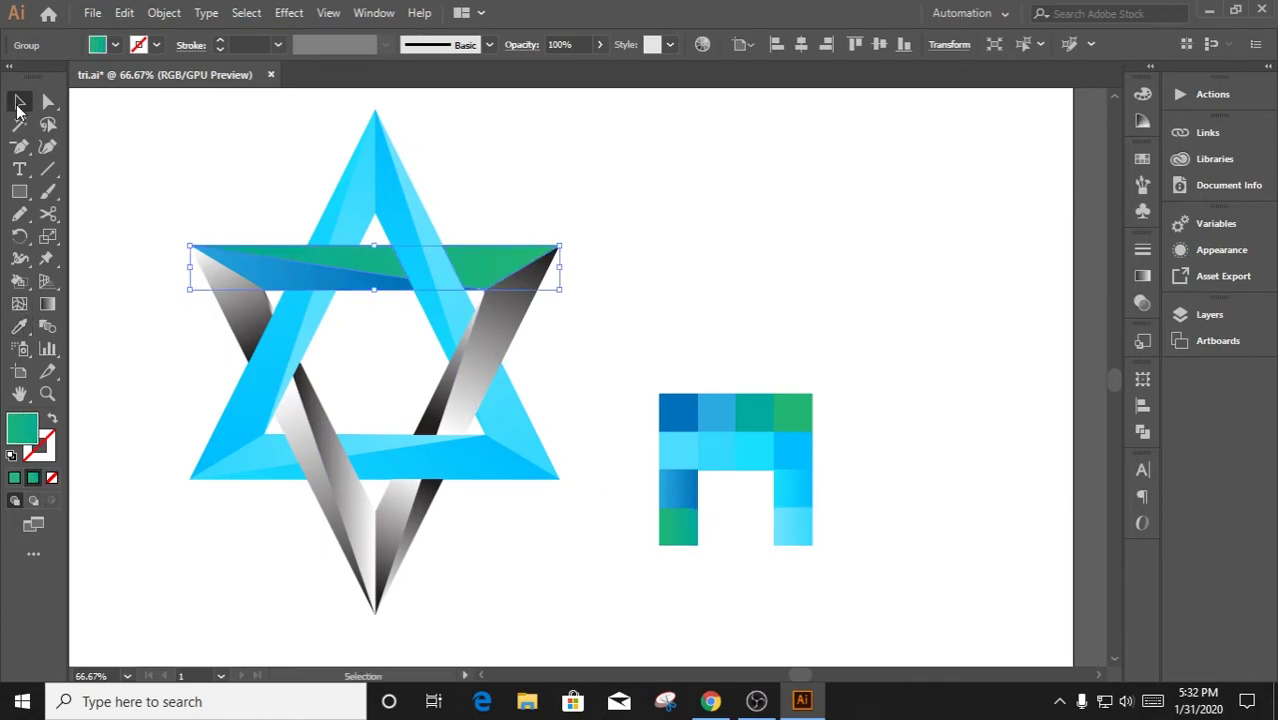
click(563, 244)
Fill the right grey diagonal piece with the bottom-left green gradient instead of blue
click(533, 326)
key(i)
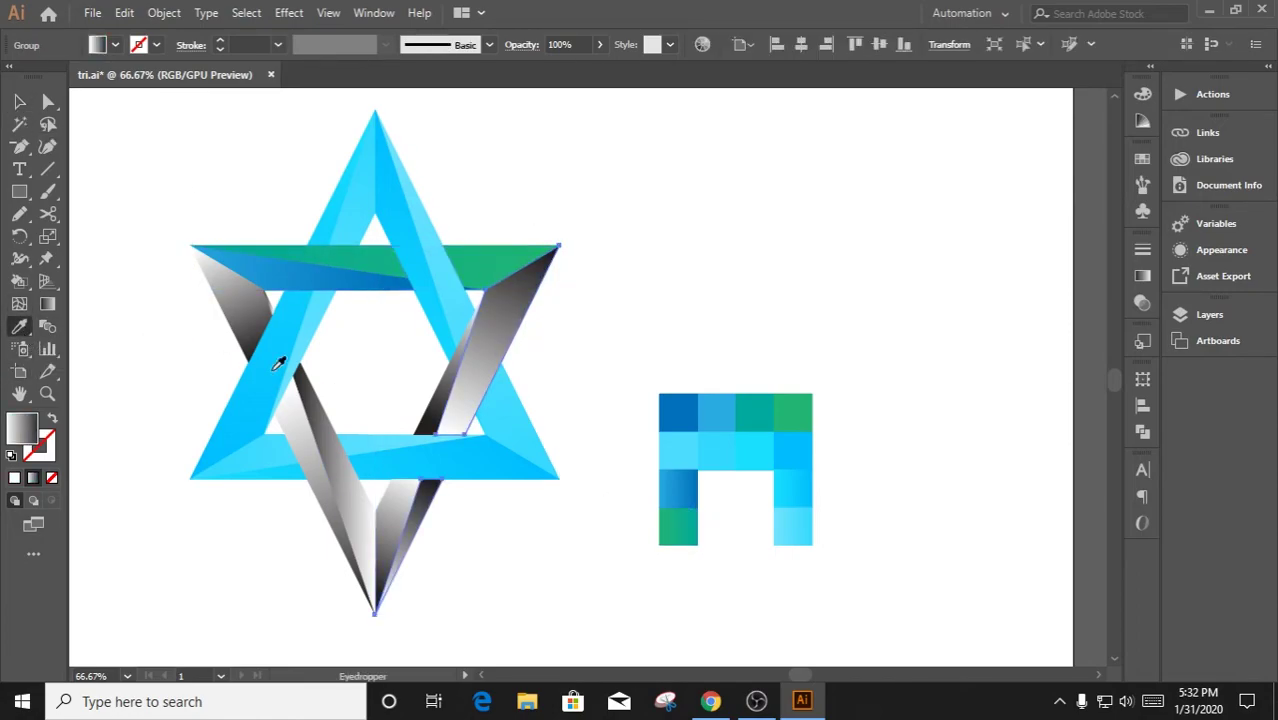
click(682, 492)
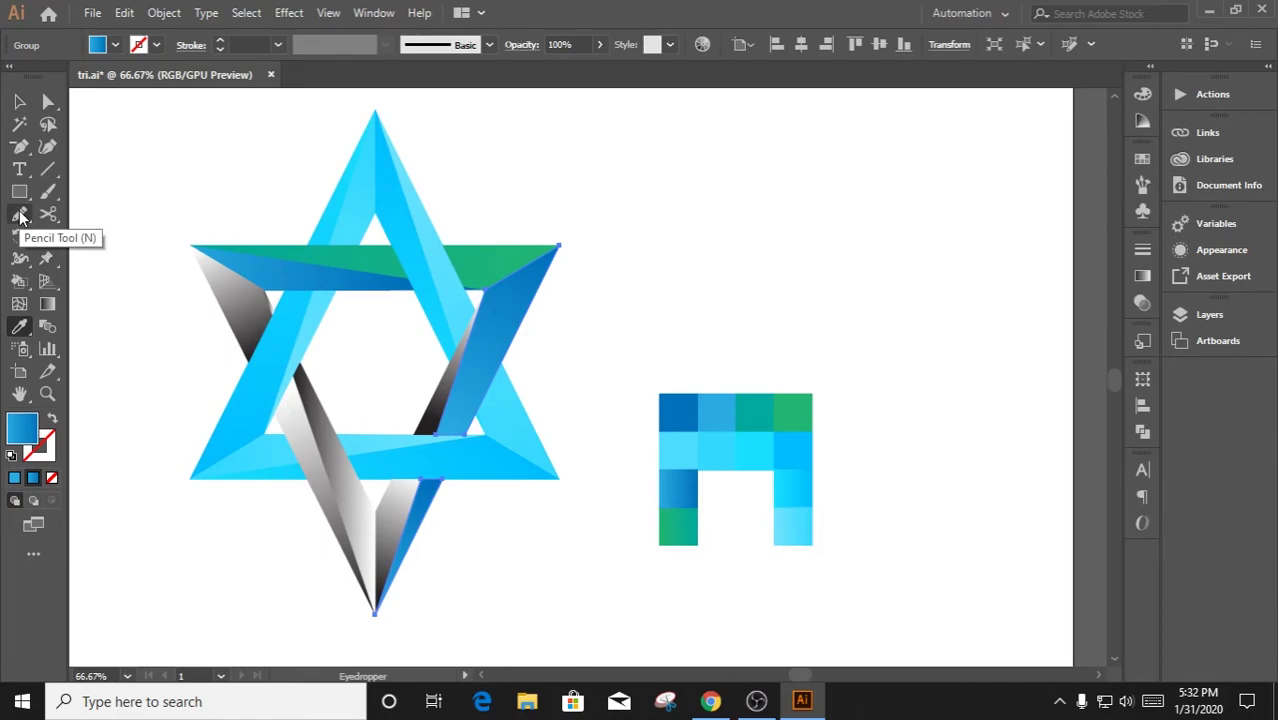
key(v)
key(ctrl+z)
key(n)
click(20, 330)
click(681, 535)
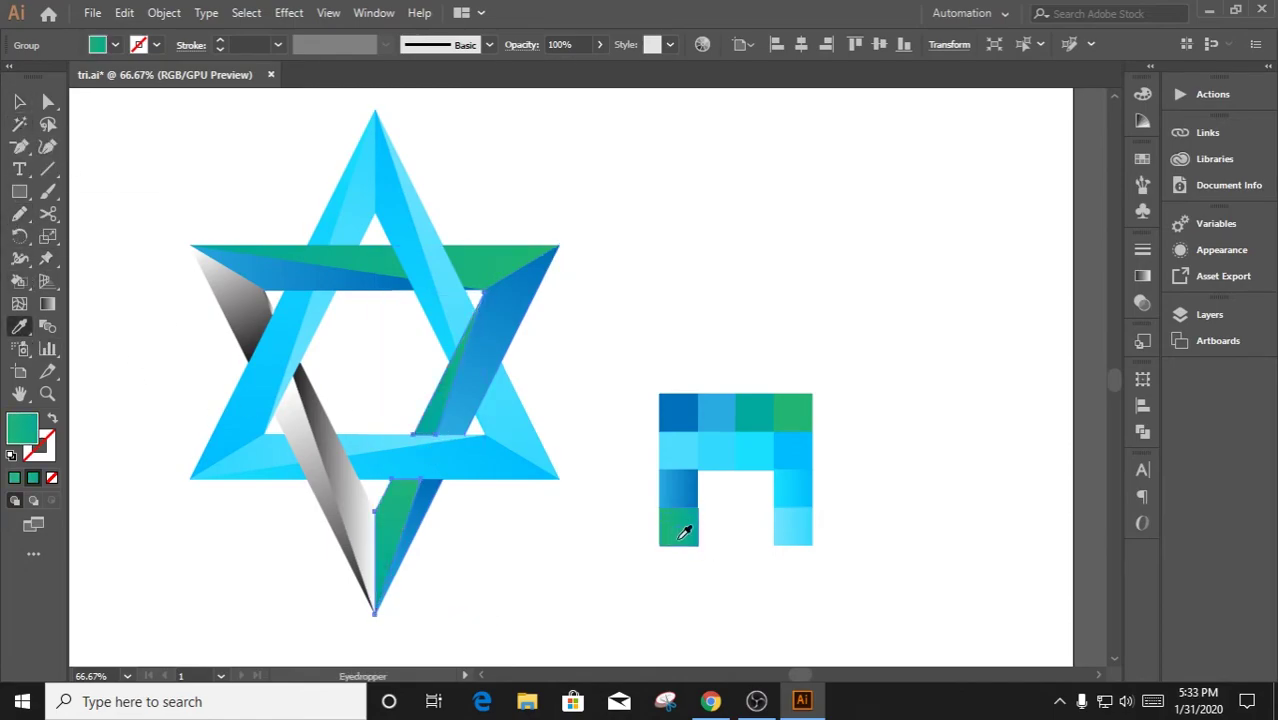
key(v)
click(127, 229)
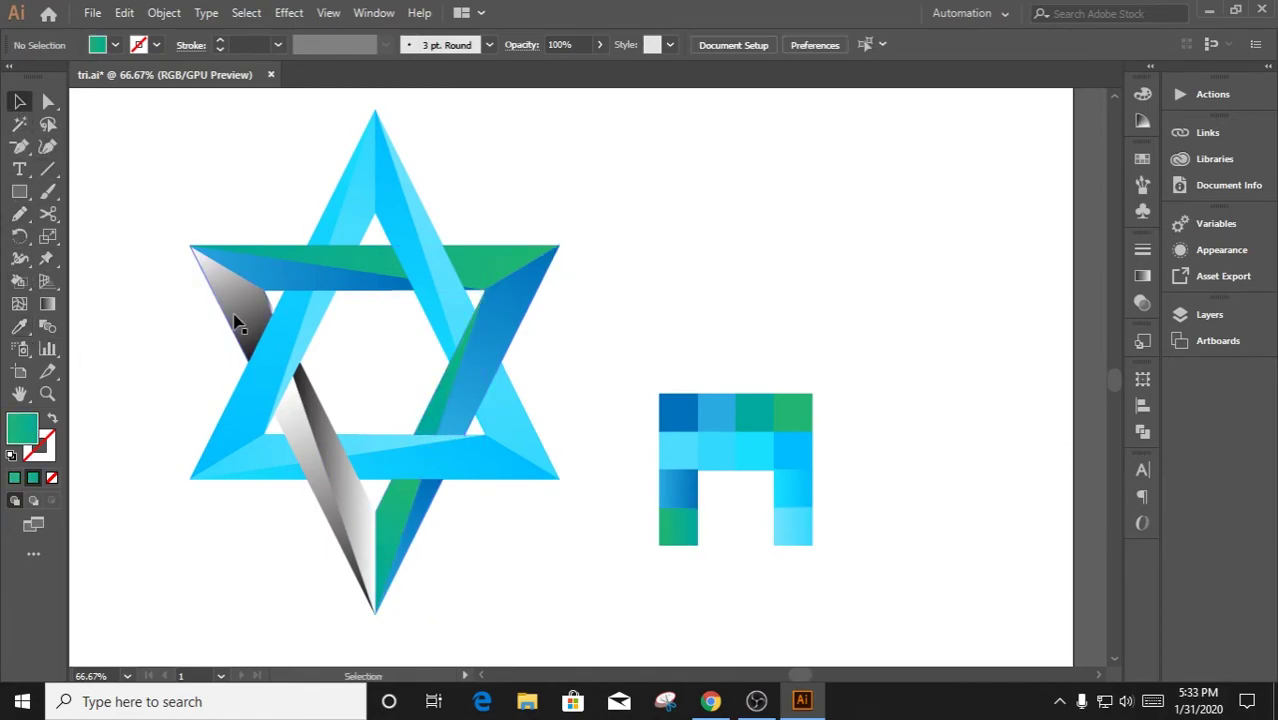
Recolour the lower diagonal piece blue and the remaining grey pieces green from the palette
click(320, 470)
click(20, 330)
click(688, 495)
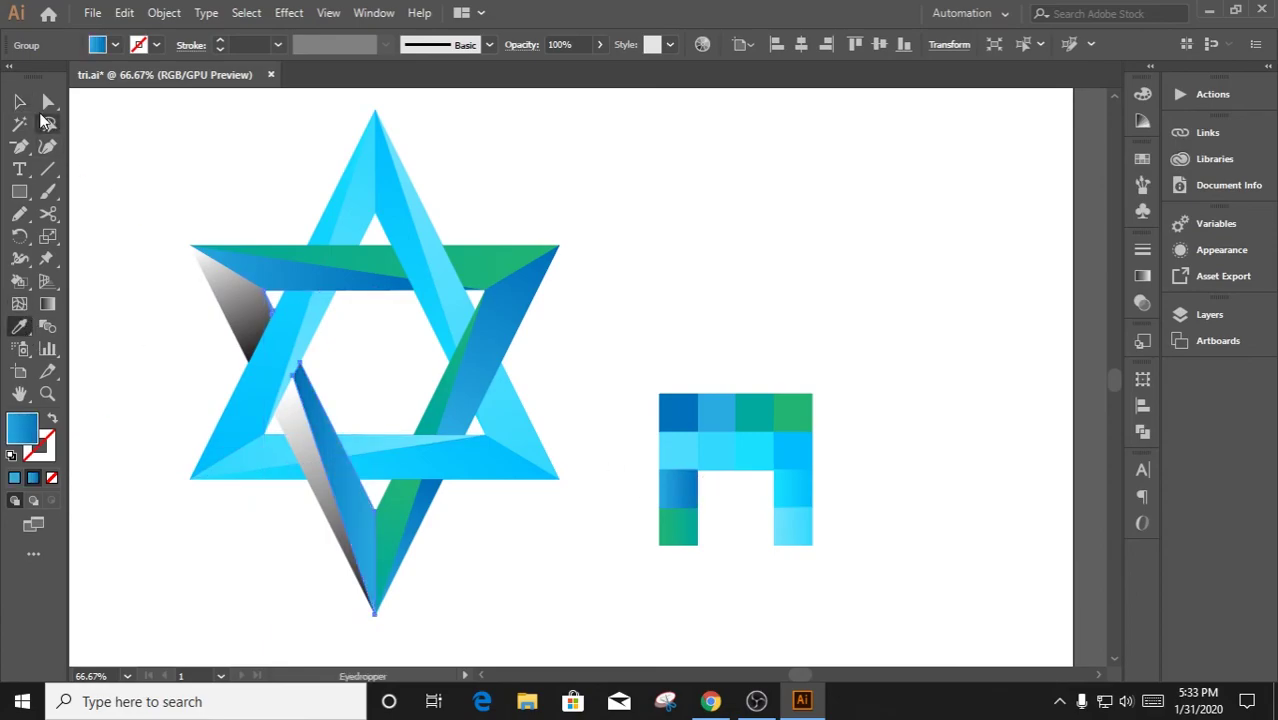
key(v)
click(600, 350)
click(226, 316)
click(20, 330)
click(680, 518)
key(v)
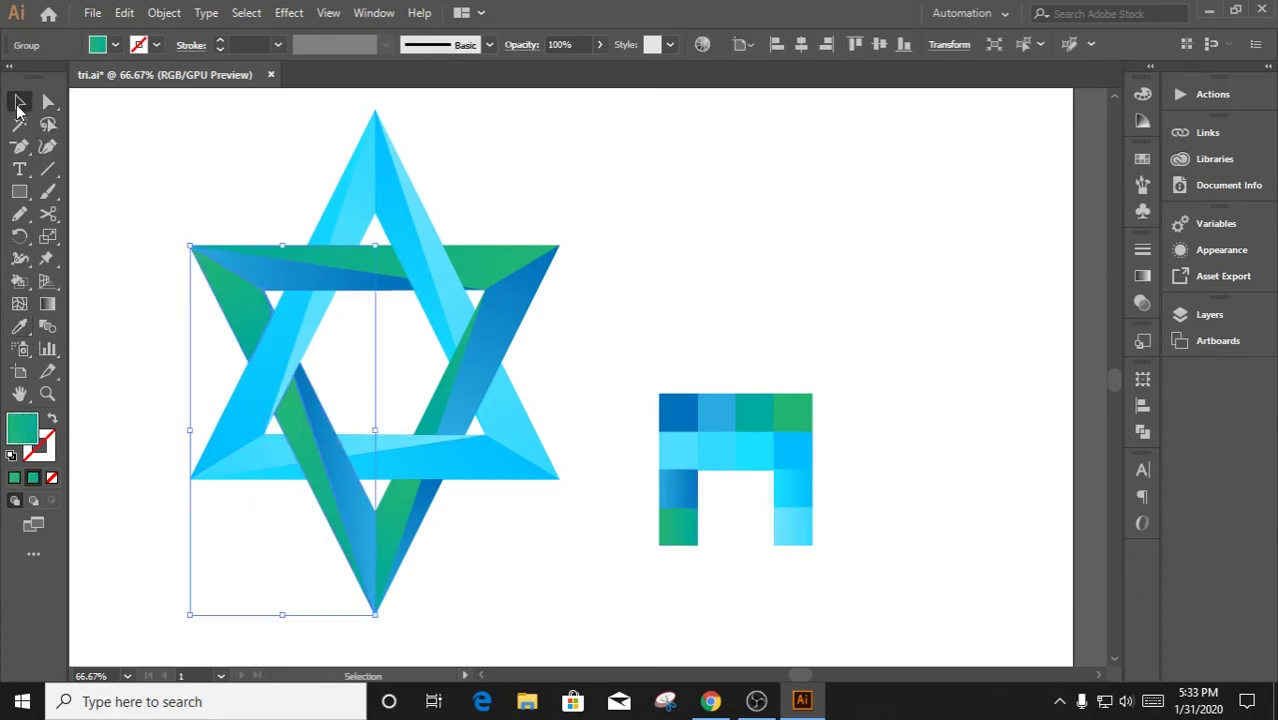
click(640, 283)
Scroll and pan to recentre the star and palette in view
scroll(640, 283, down, 3)
scroll(469, 221, up, 3)
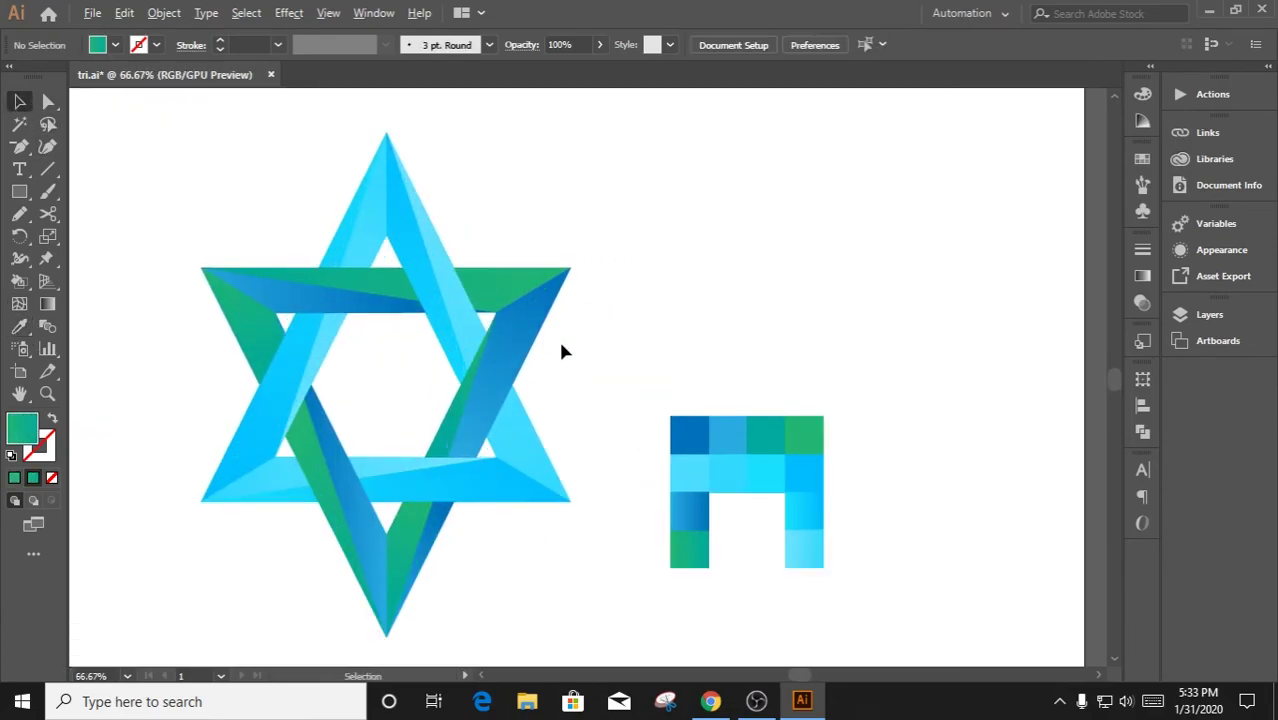
scroll(580, 320, up, 1)
scroll(615, 312, down, 2)
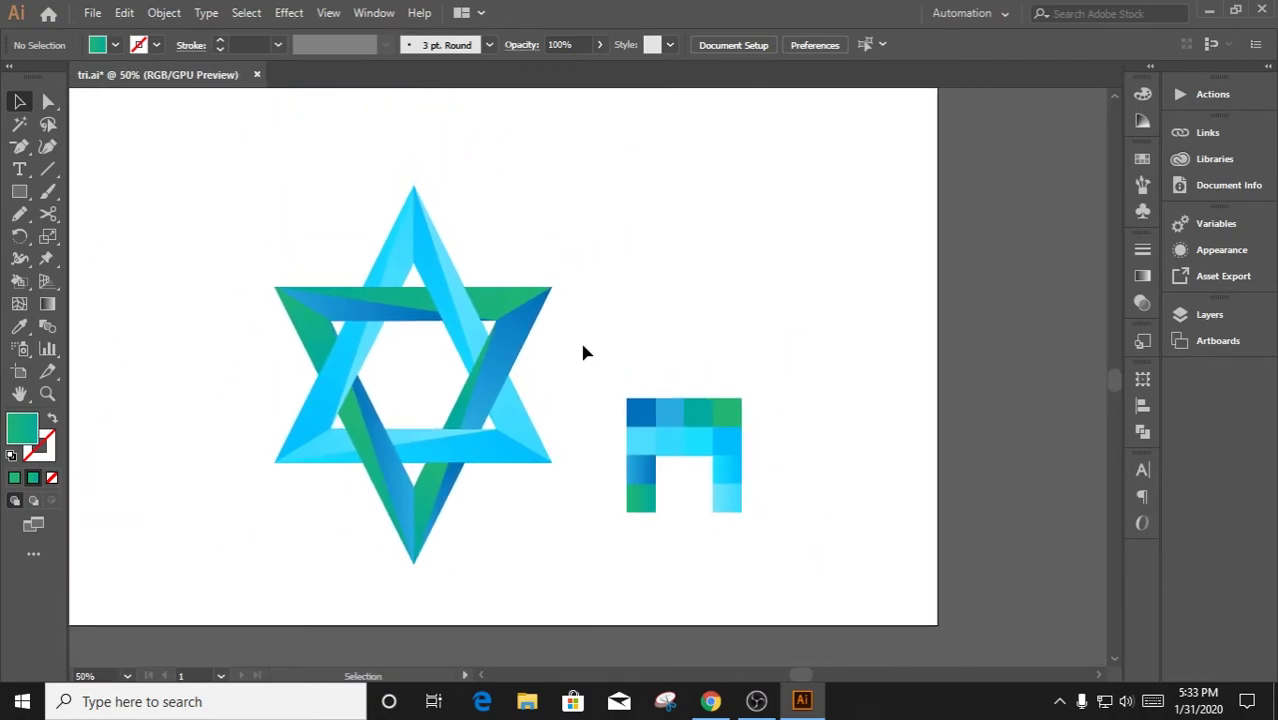
scroll(566, 465, up, 1)
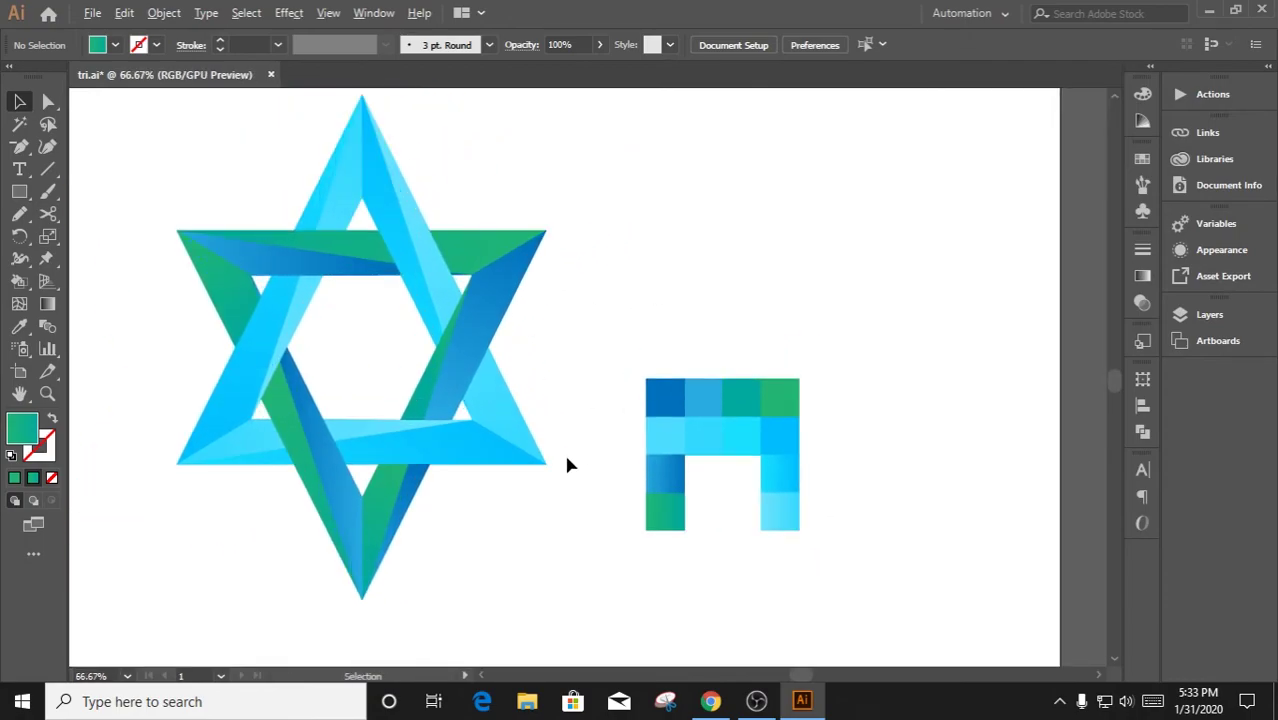
scroll(566, 465, up, 1)
scroll(566, 465, down, 1)
drag(541, 345, 540, 294)
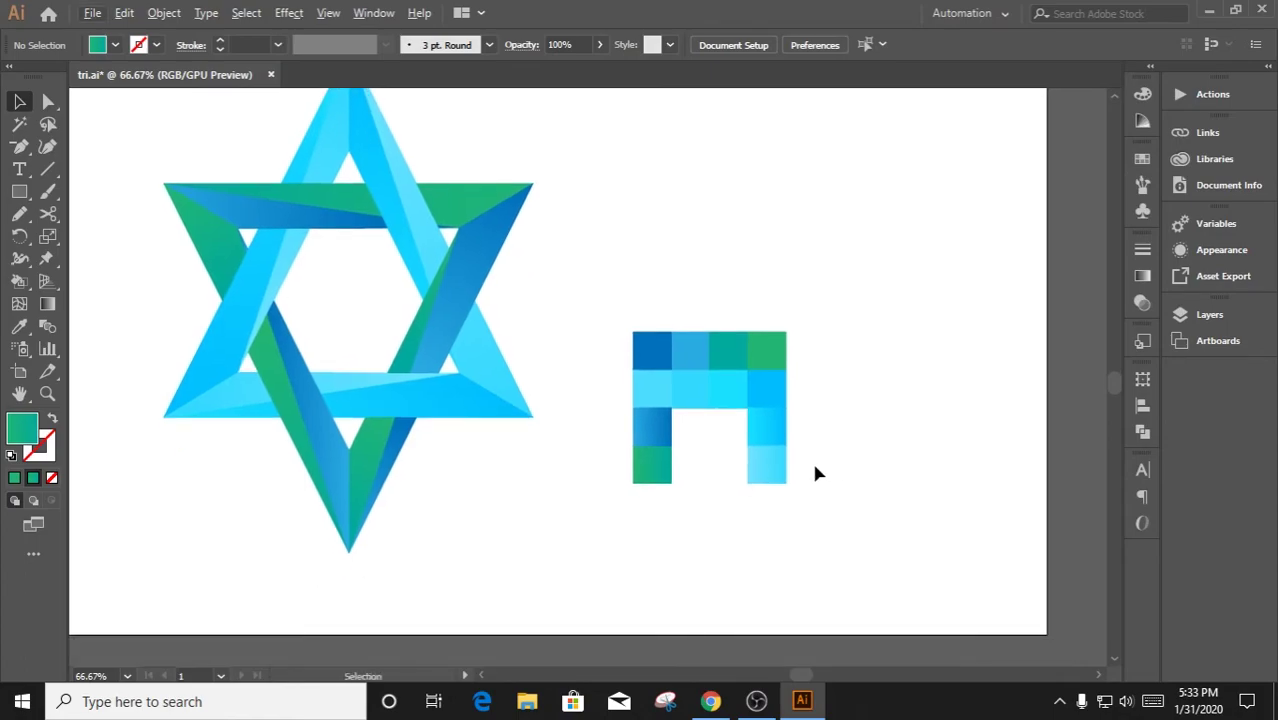
scroll(815, 473, up, 1)
Duplicate the palette's two right-column squares beside them with an Alt-drag
drag(750, 422, 893, 465)
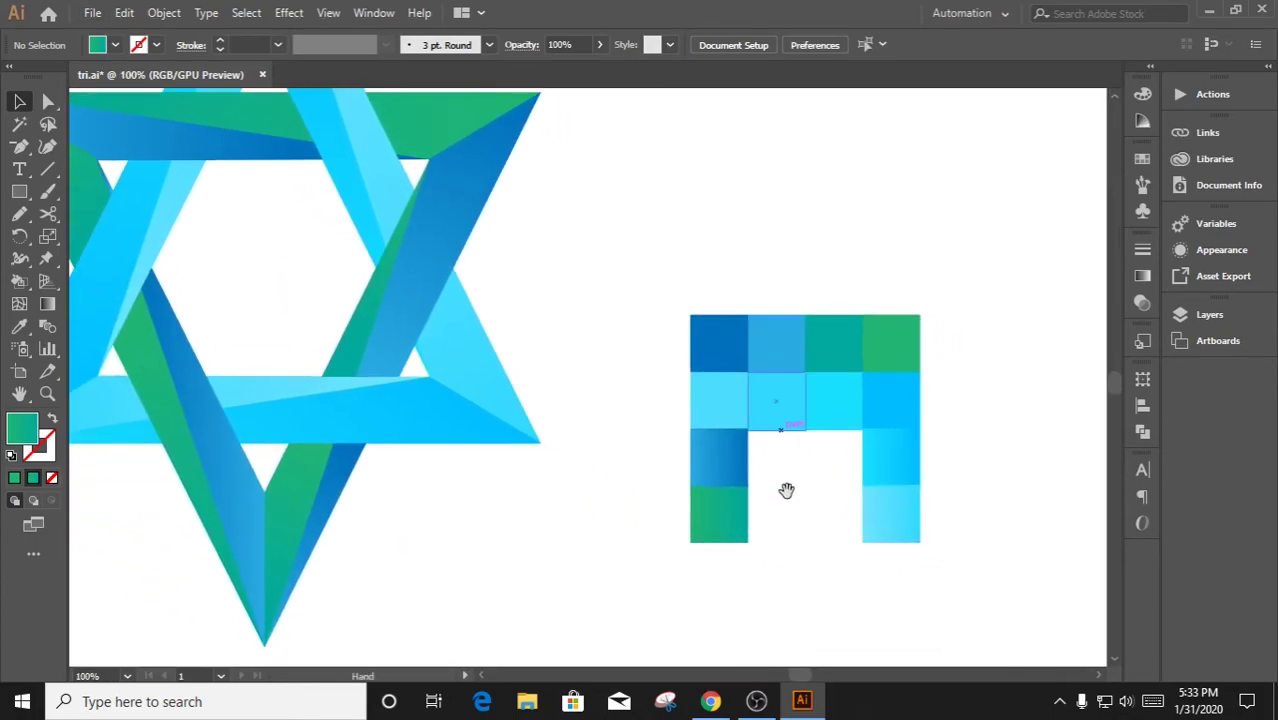
drag(786, 490, 597, 432)
click(716, 420)
shift+click(702, 456)
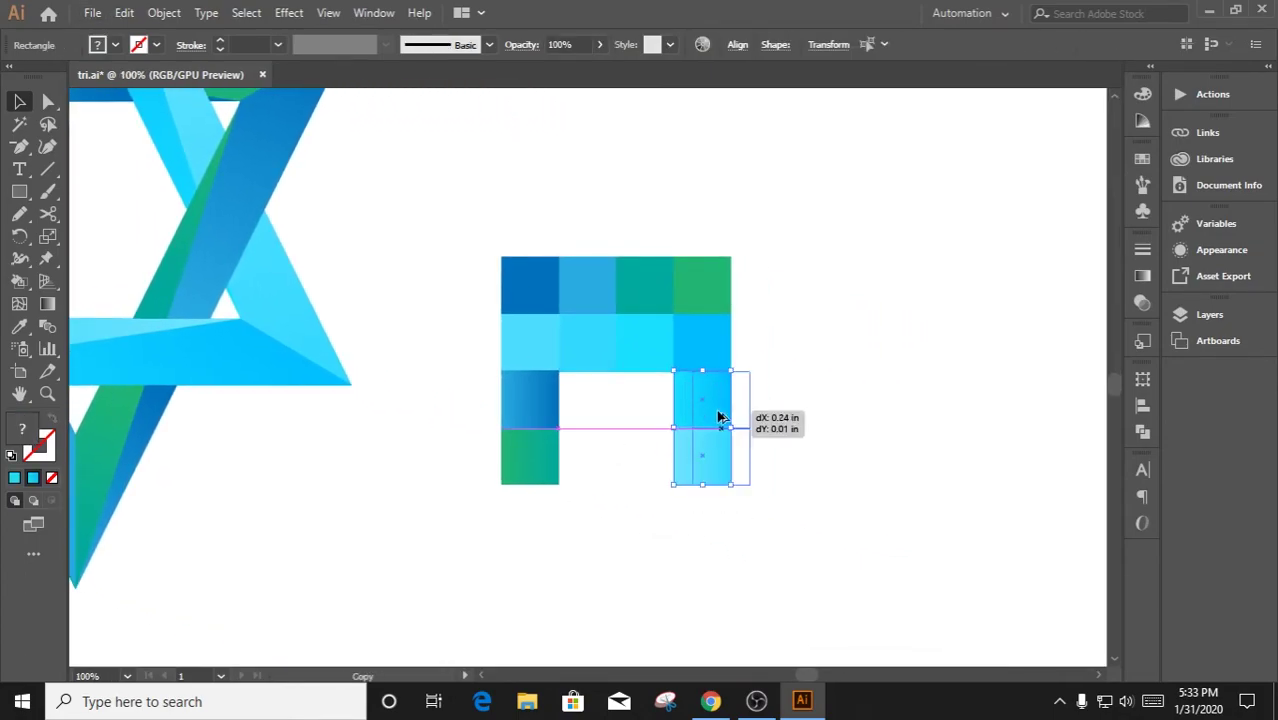
drag(702, 419, 760, 419)
click(862, 423)
Check the gradient stop colour of the new column's top square
click(778, 422)
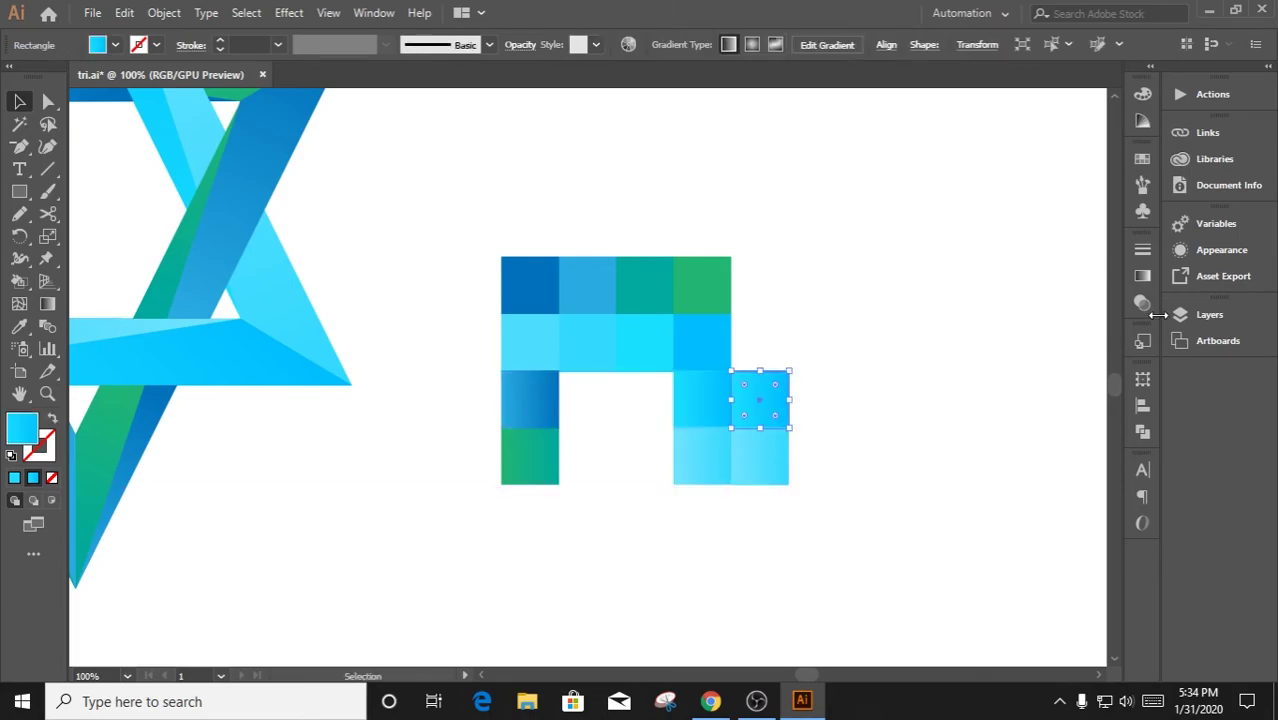
click(1143, 276)
double_click(1087, 420)
click(978, 229)
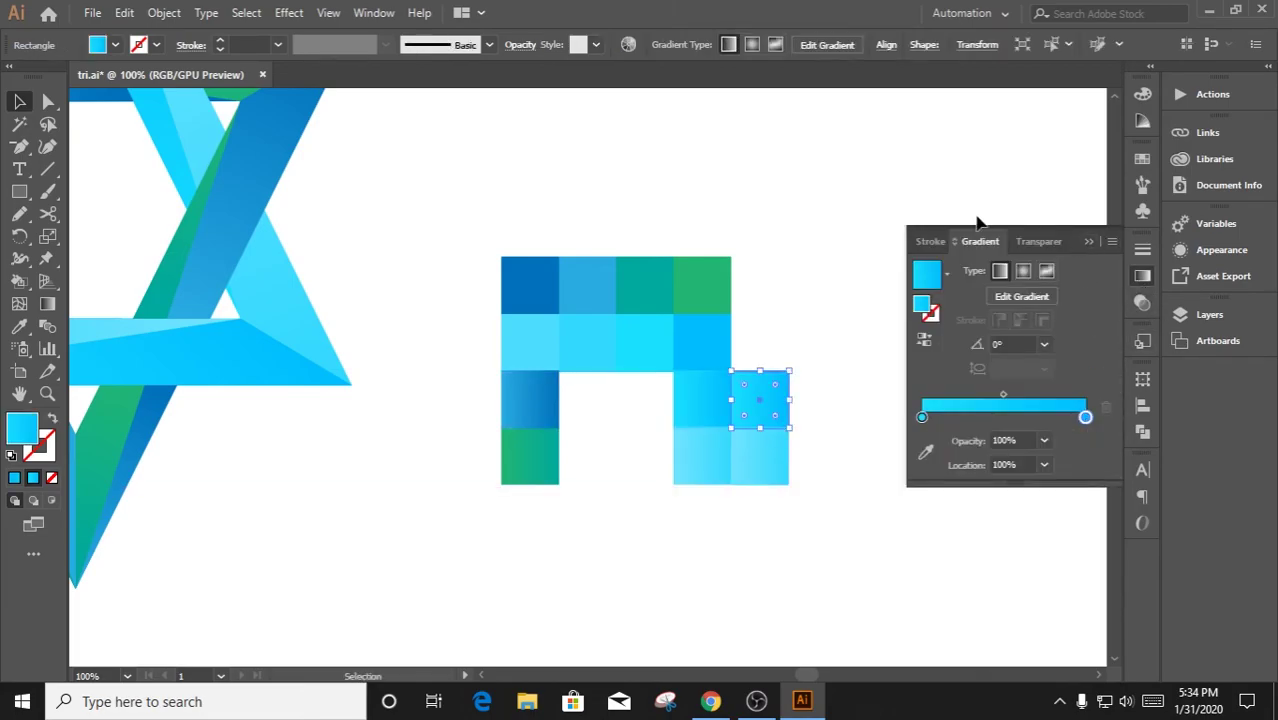
click(907, 342)
Copy the palette's middle row of four squares rightward and arrange them into an L shape
drag(764, 356, 497, 350)
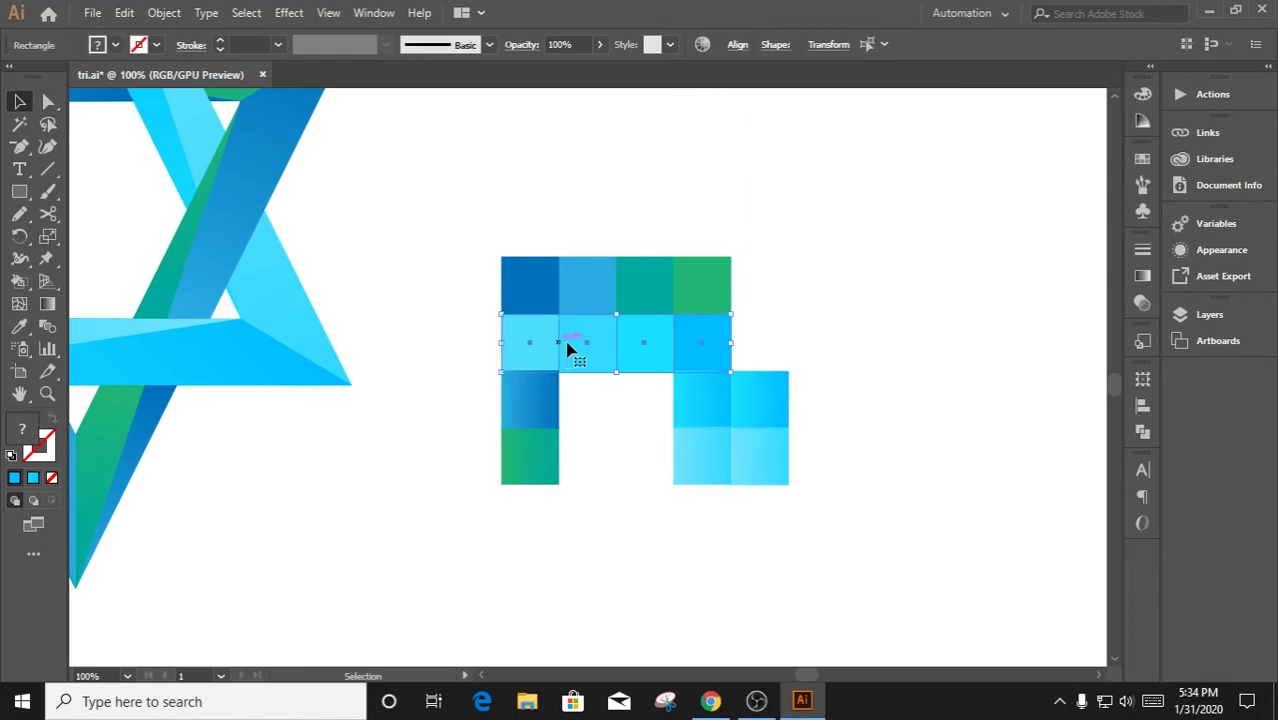
mouse_move(590, 348)
mouse_down()
mouse_move(836, 352)
mouse_move(820, 350)
mouse_up()
key(ctrl+plus)
drag(864, 597, 742, 357)
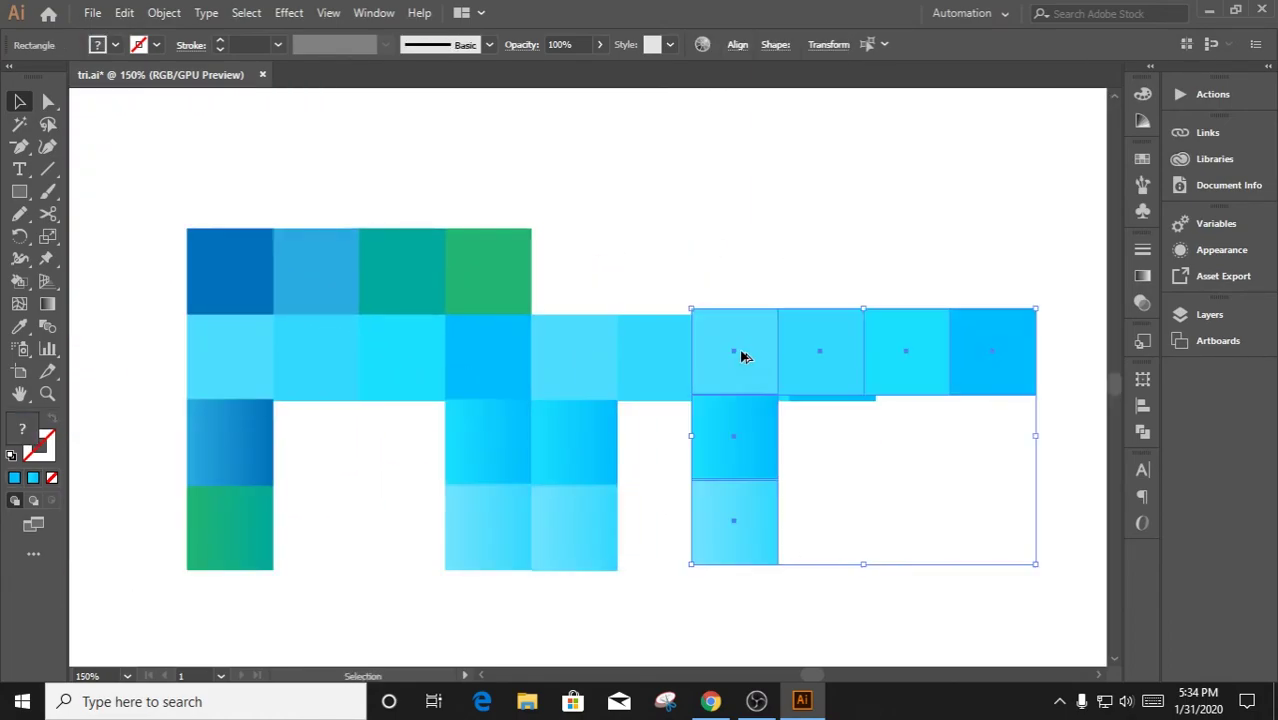
drag(627, 367, 511, 266)
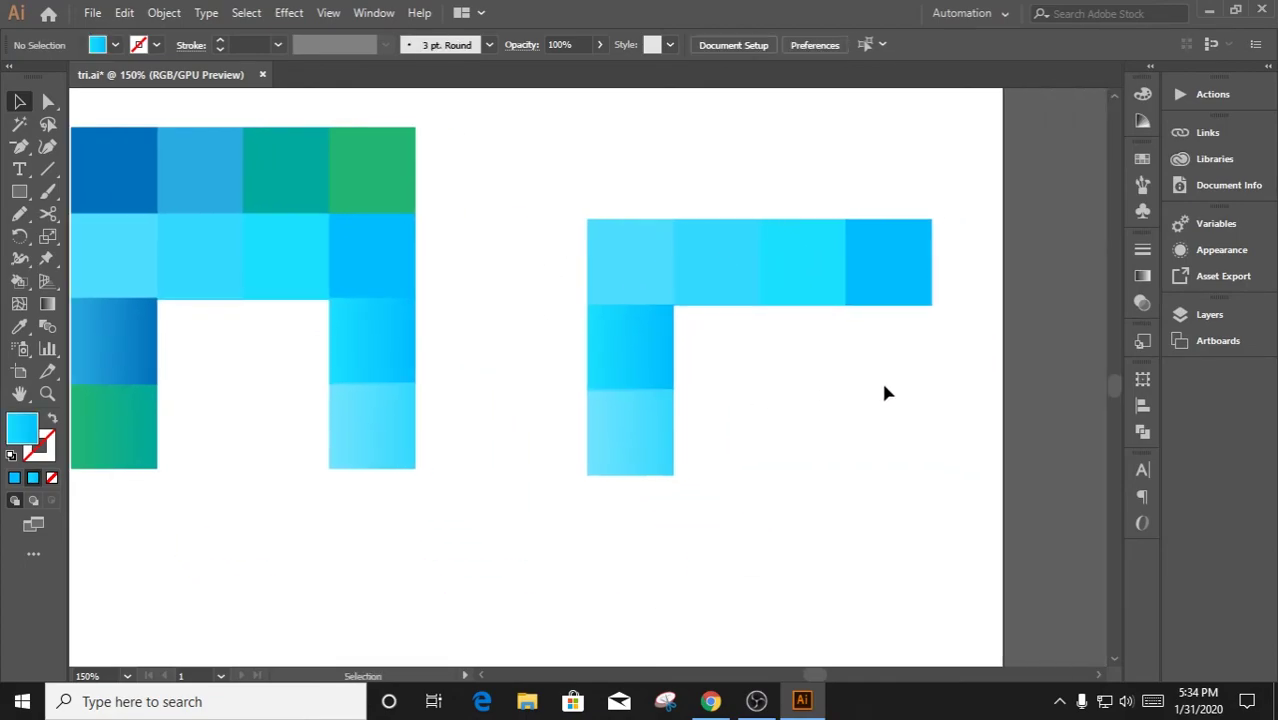
Set the L's top-right square to a slightly darker cyan in the Color Picker
click(895, 287)
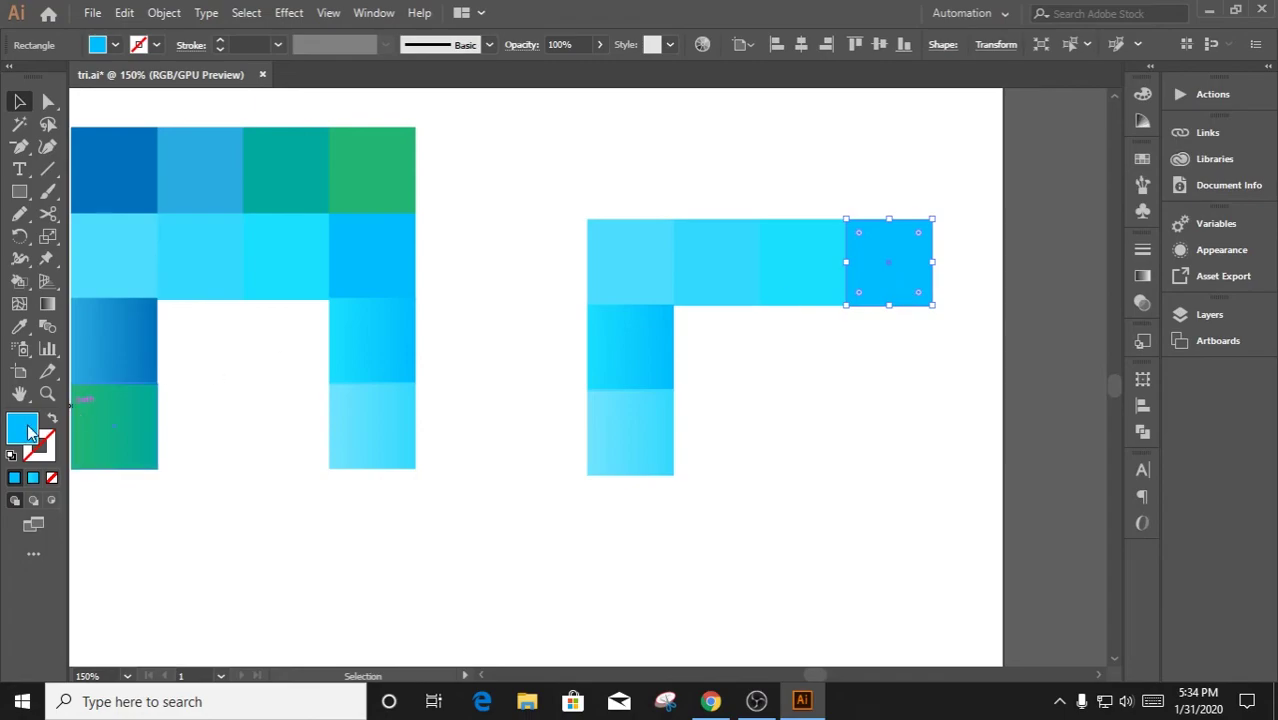
double_click(30, 432)
click(910, 262)
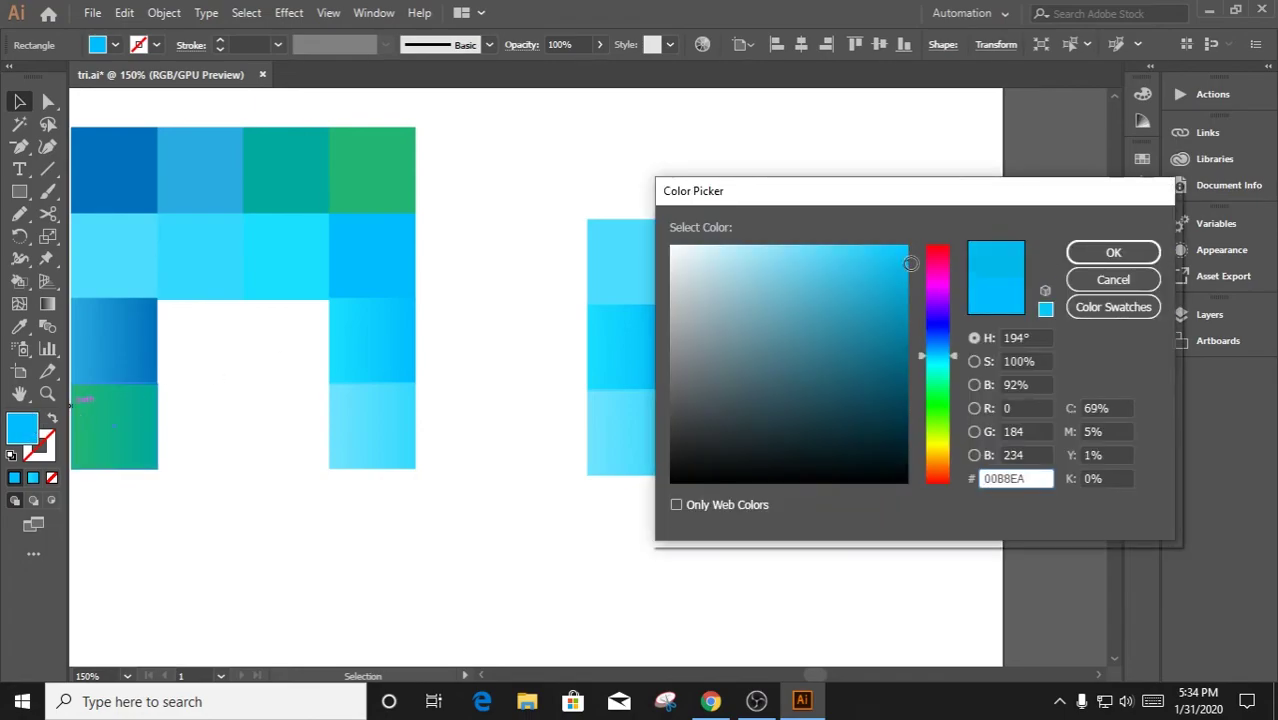
click(983, 390)
text(90)
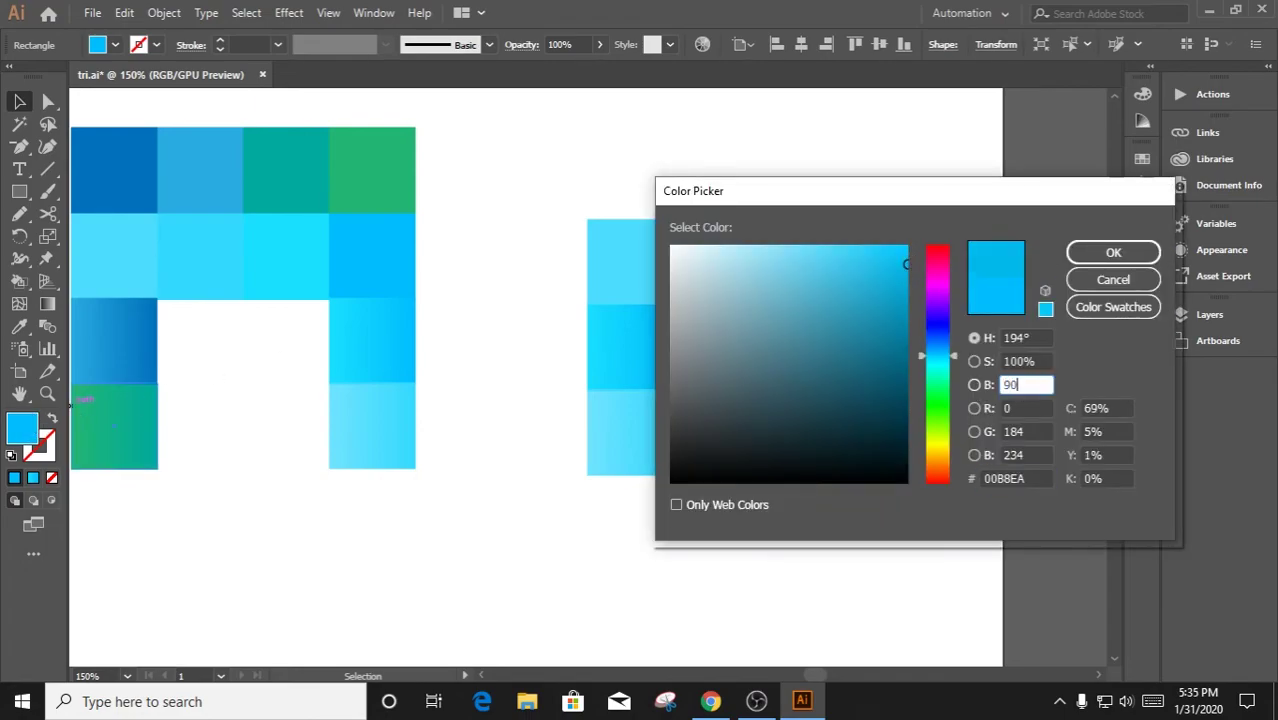
key(Return)
click(802, 280)
double_click(802, 280)
click(80, 100)
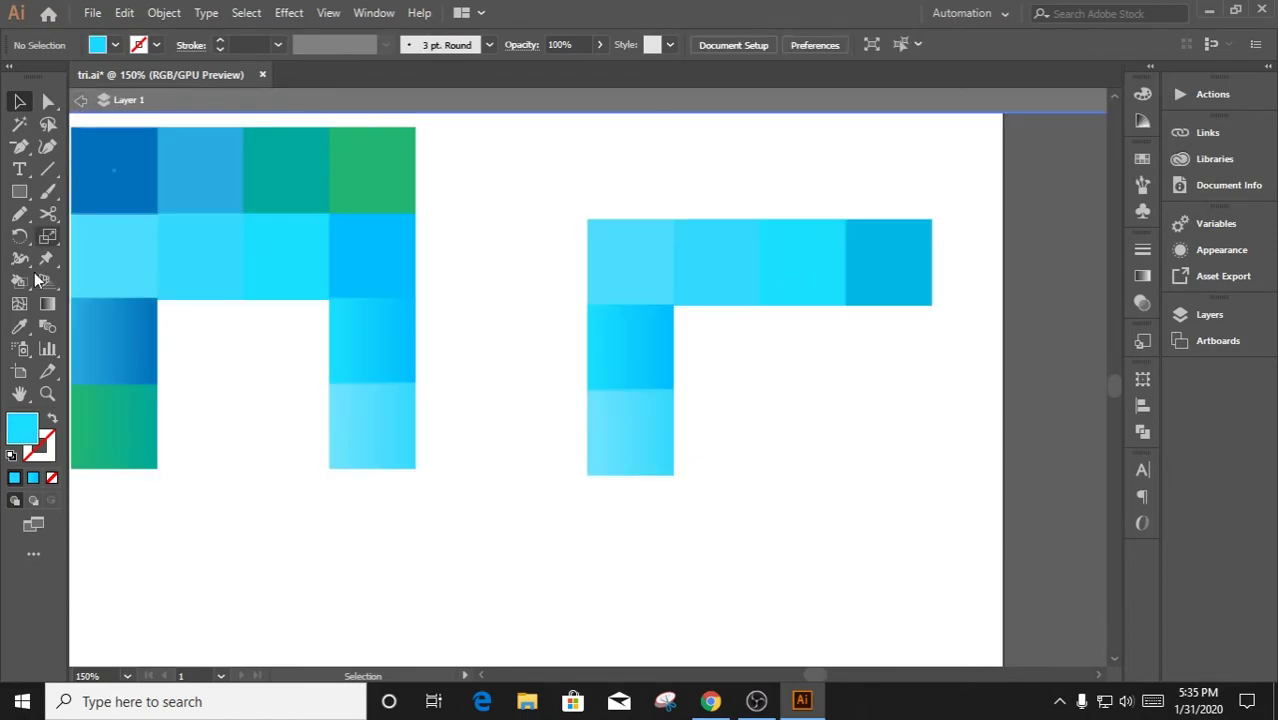
Lower the brightness of two more top-row squares, setting B to 90
click(802, 262)
double_click(22, 428)
click(982, 388)
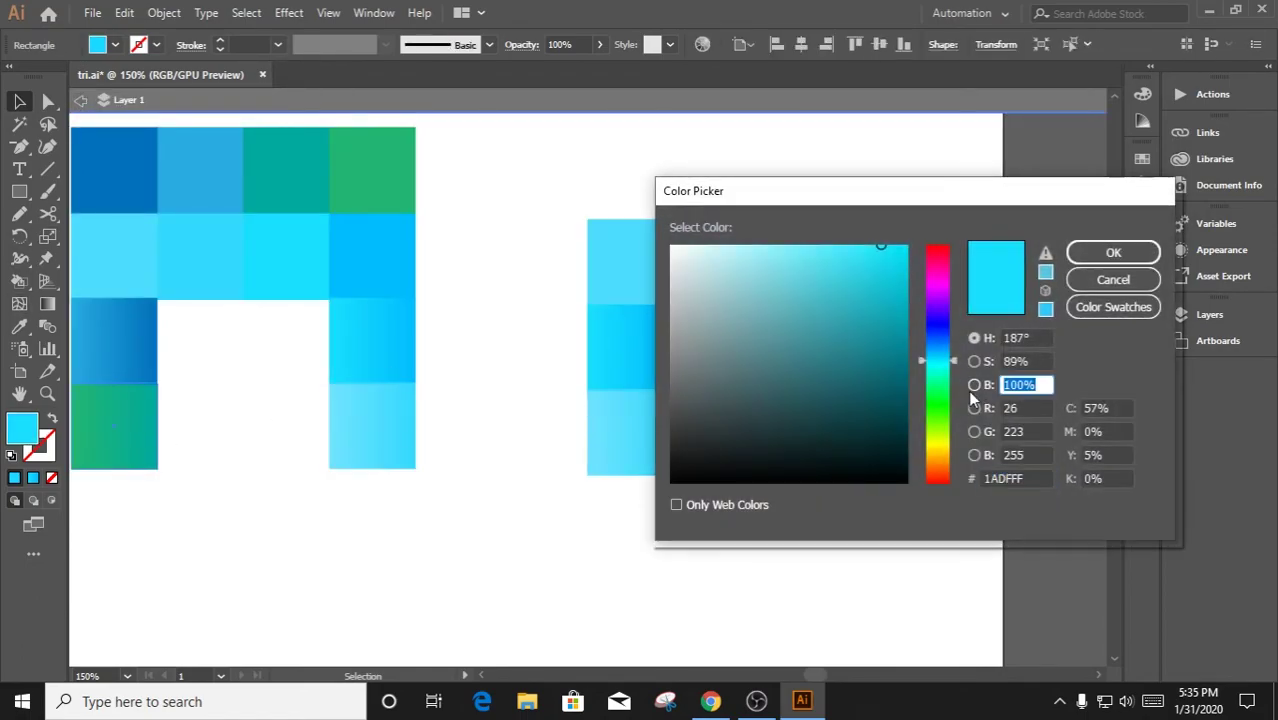
click(1113, 252)
click(713, 260)
double_click(22, 428)
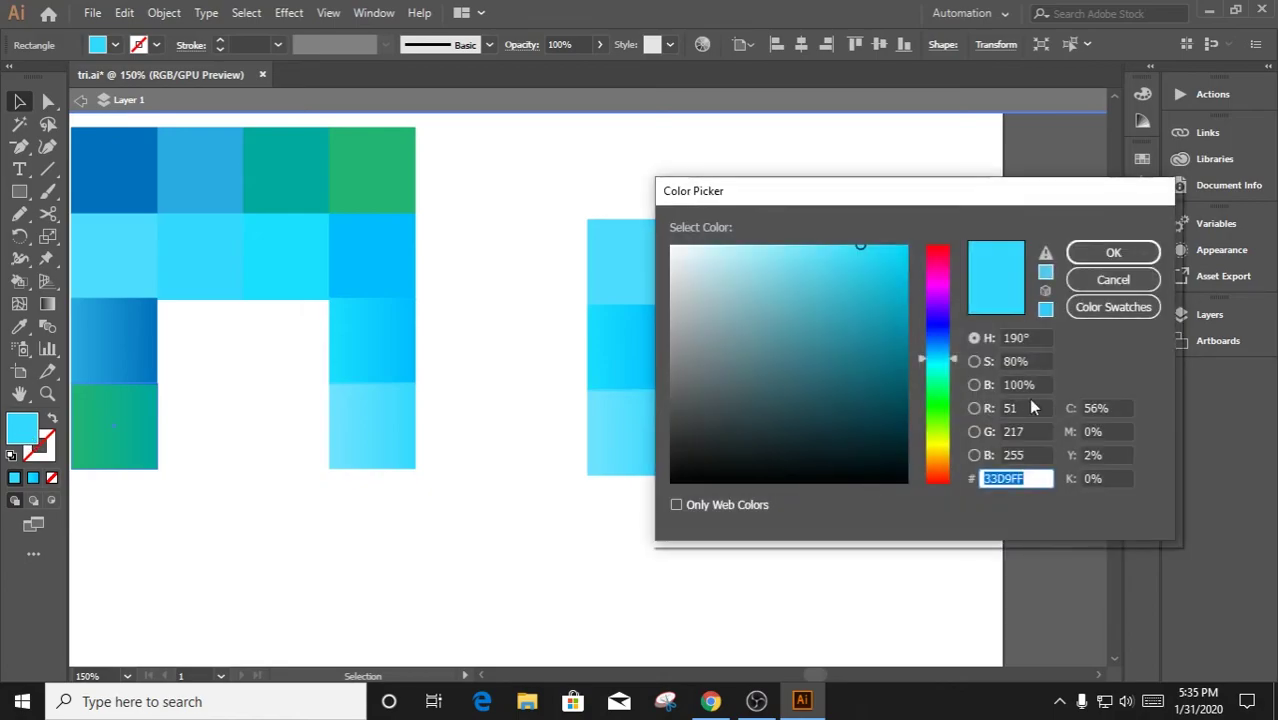
click(1027, 385)
text(90)
click(1113, 256)
Set the left square of the top row to brightness 90
click(628, 262)
double_click(47, 303)
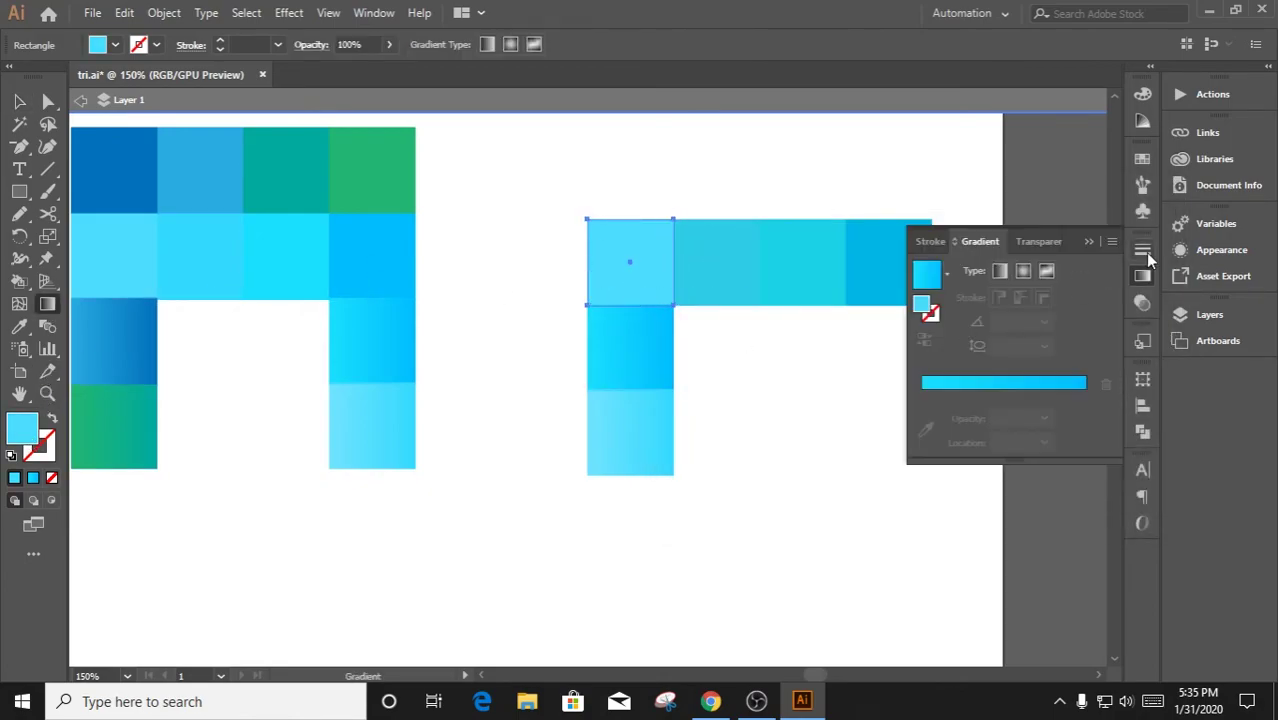
double_click(22, 428)
click(1013, 383)
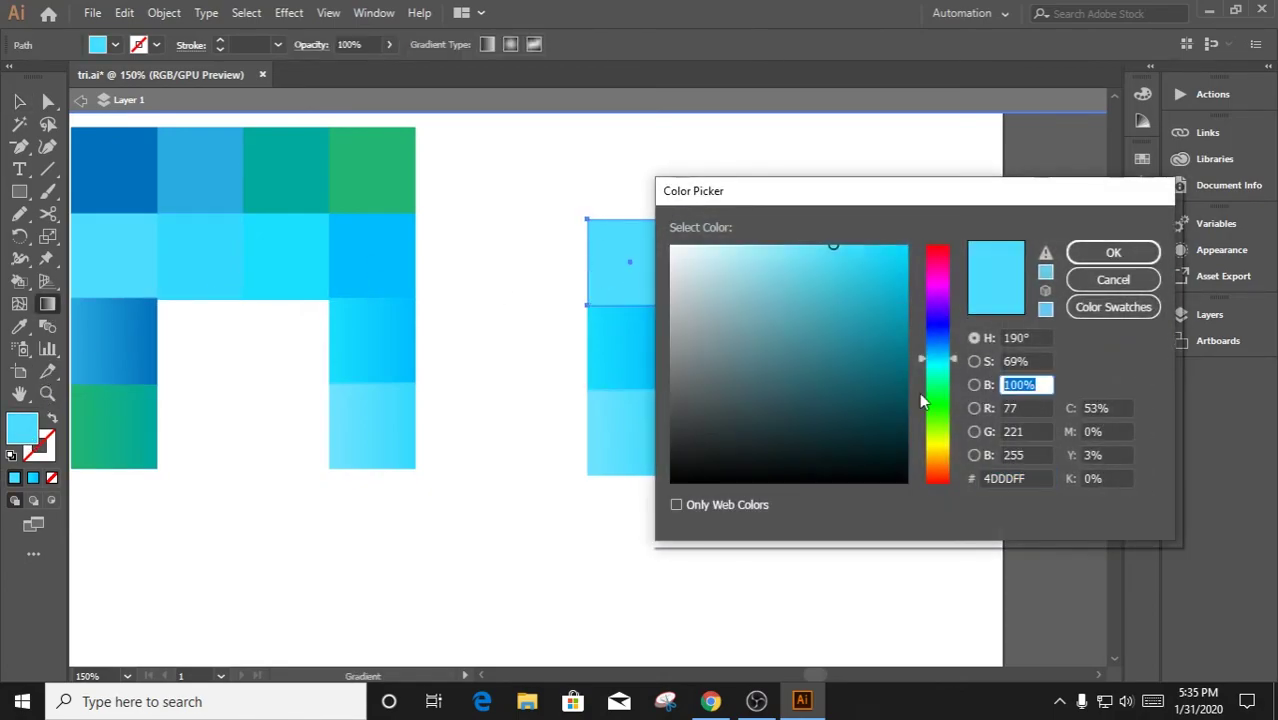
text(90)
click(1097, 257)
key(v)
click(479, 257)
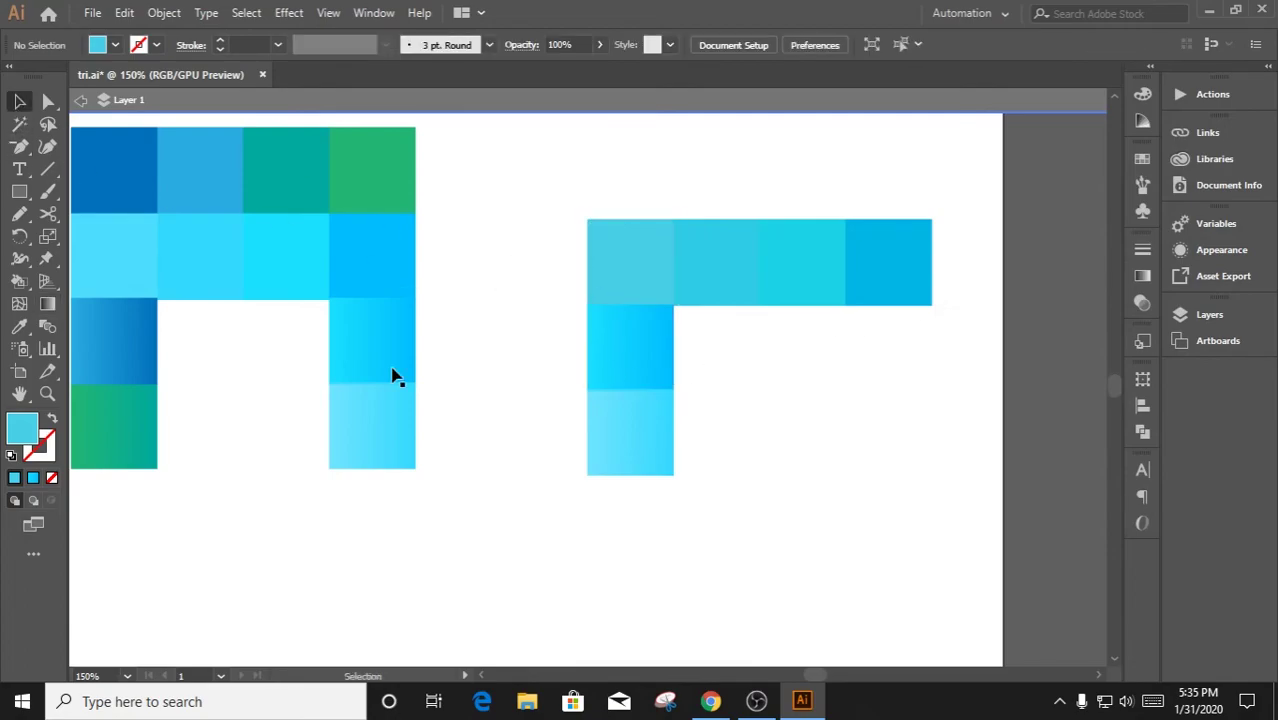
Give the middle-left square a gradient whose stops sample neighbouring squares' colours
click(672, 355)
click(1143, 276)
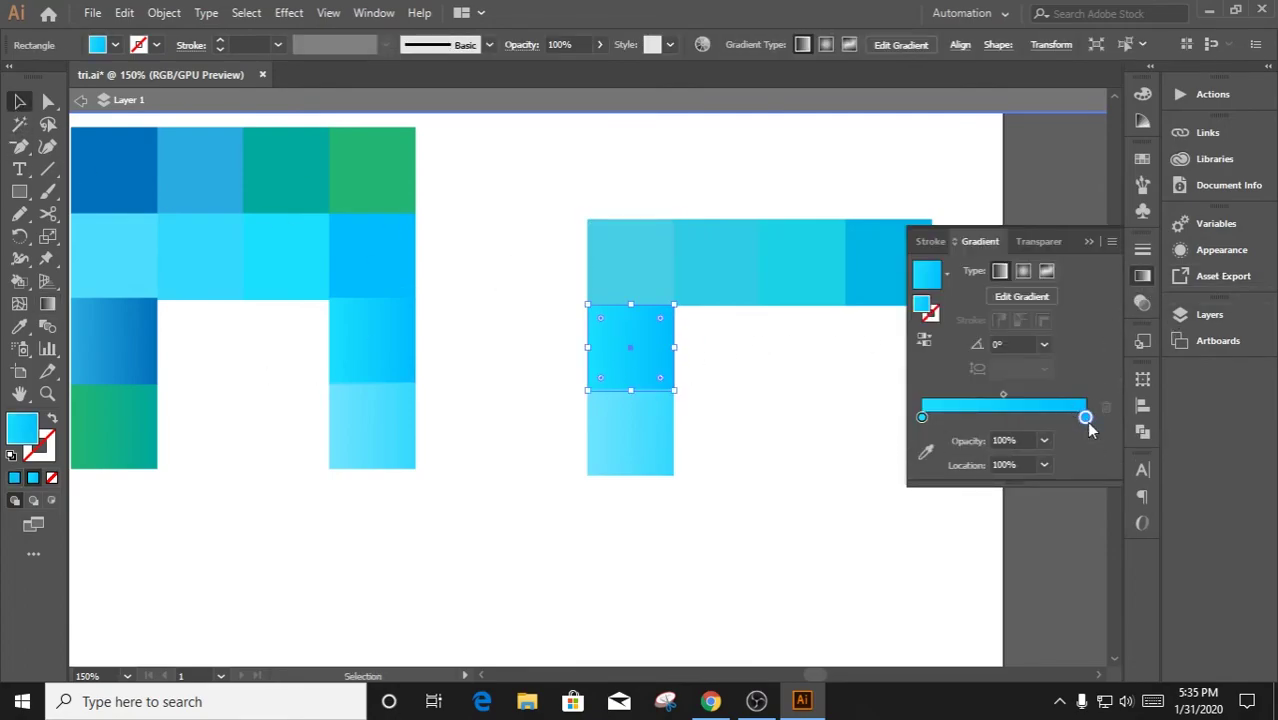
click(926, 451)
key(Escape)
double_click(1086, 417)
click(845, 543)
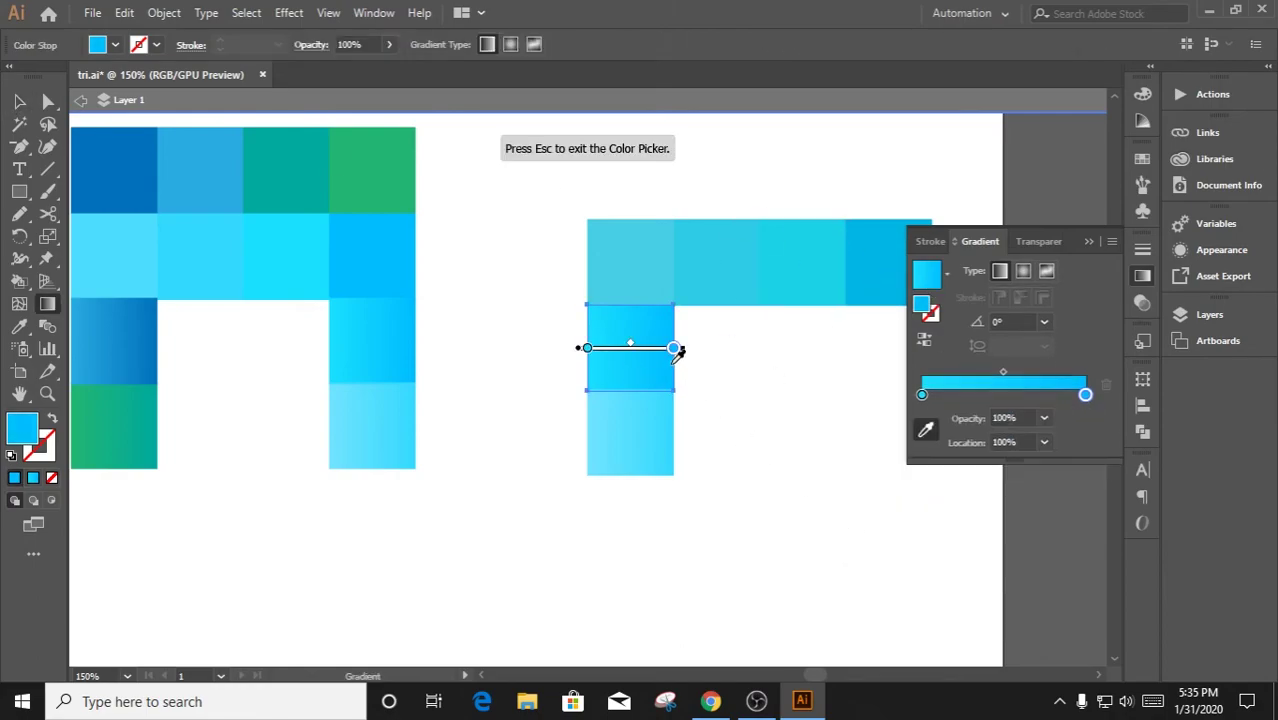
double_click(922, 395)
click(847, 527)
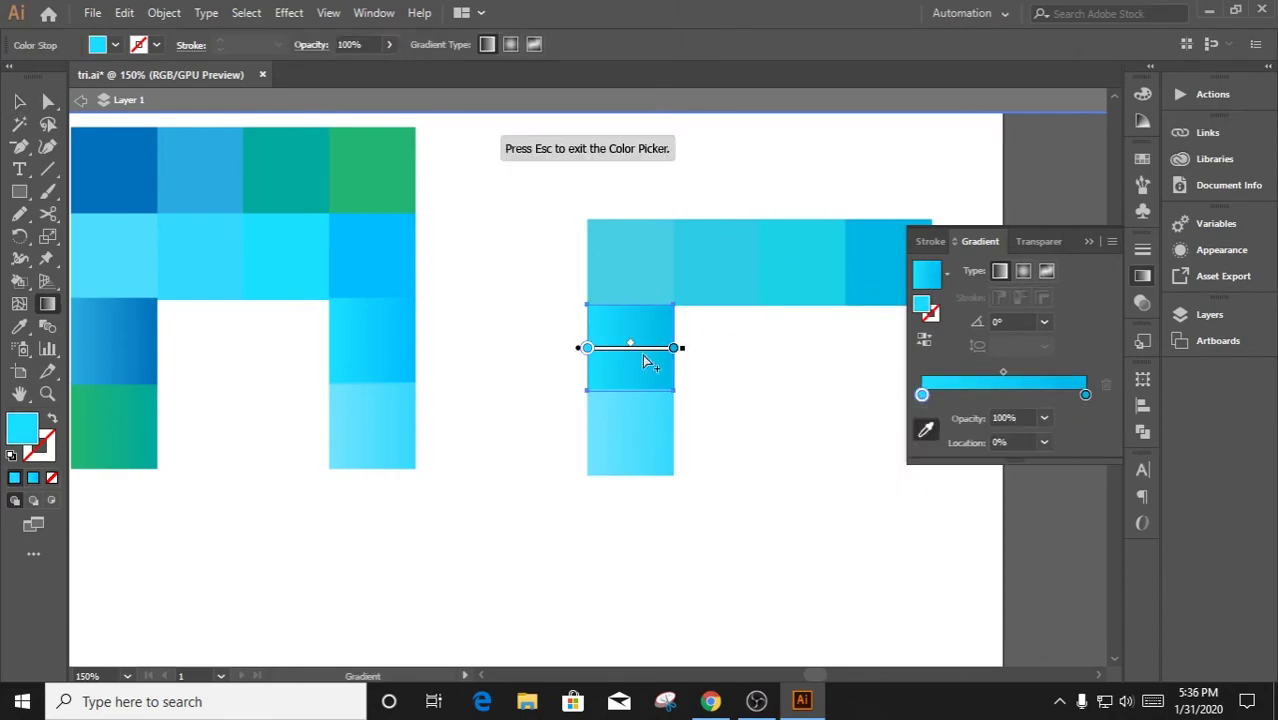
click(823, 294)
click(19, 101)
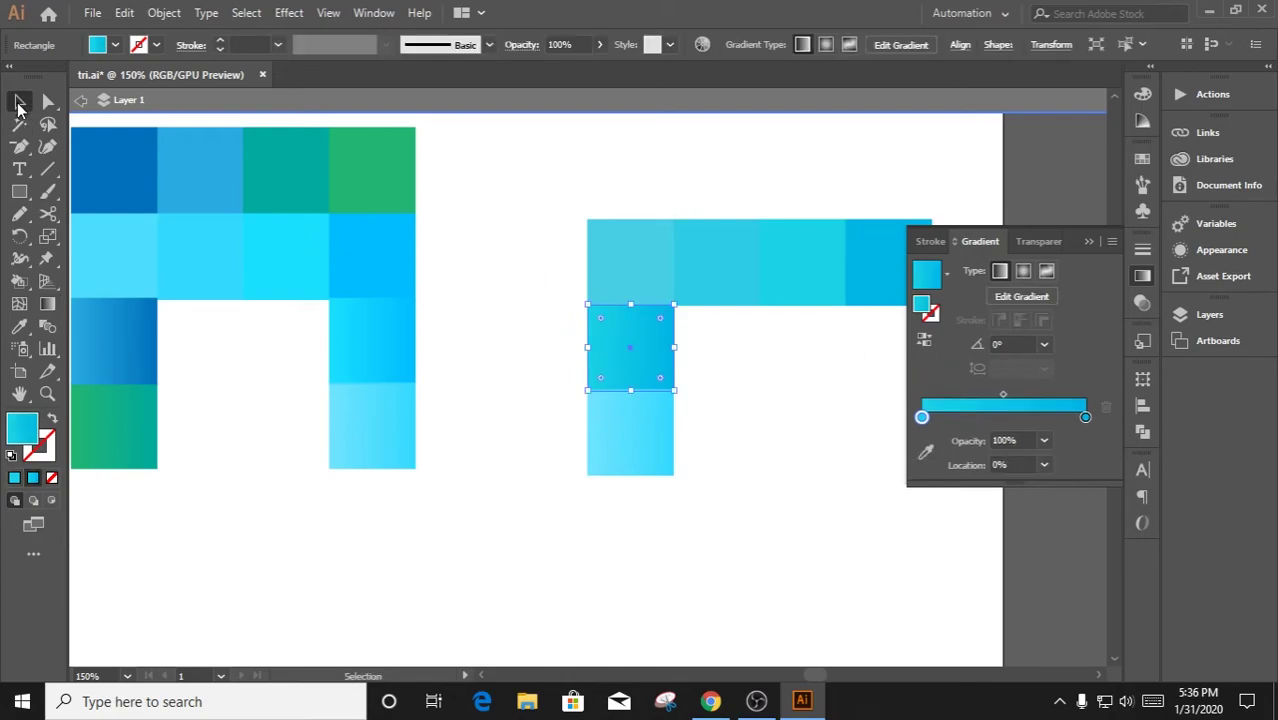
Set the bottom square's gradient stops to colours sampled from the top-row squares
click(630, 432)
double_click(1086, 417)
click(842, 542)
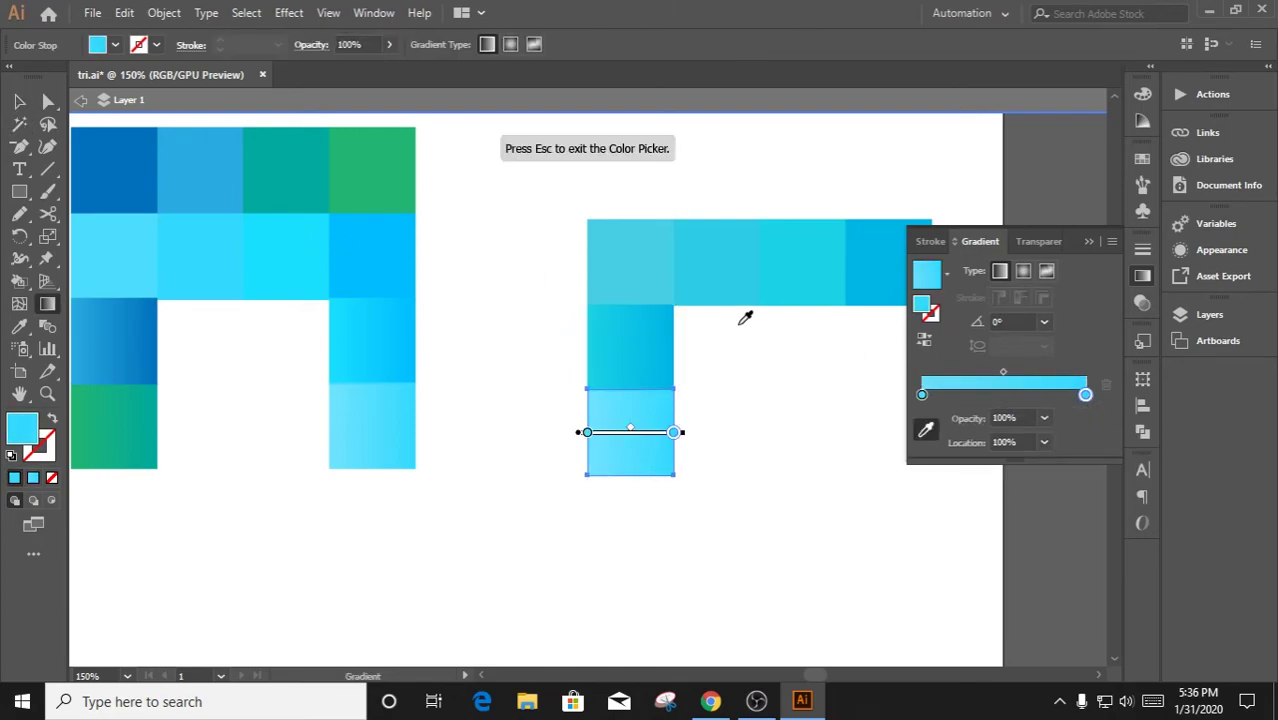
click(750, 290)
double_click(922, 395)
click(845, 517)
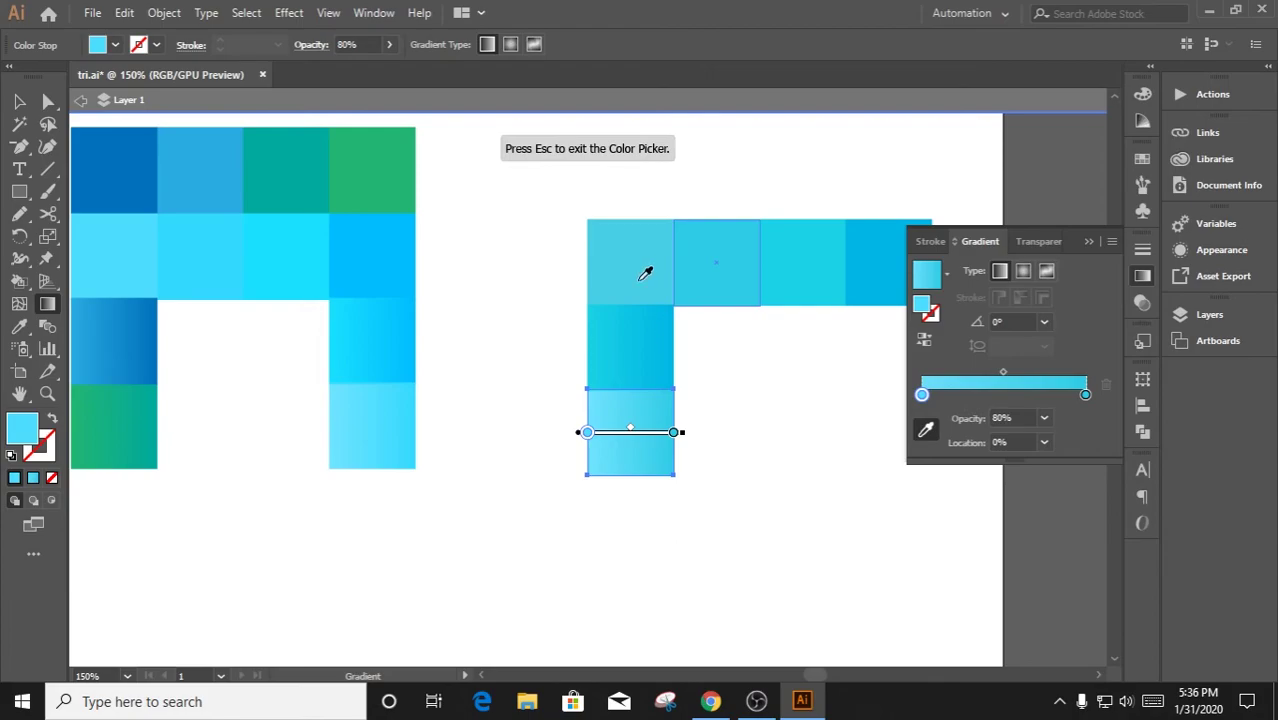
click(640, 268)
key(v)
click(465, 228)
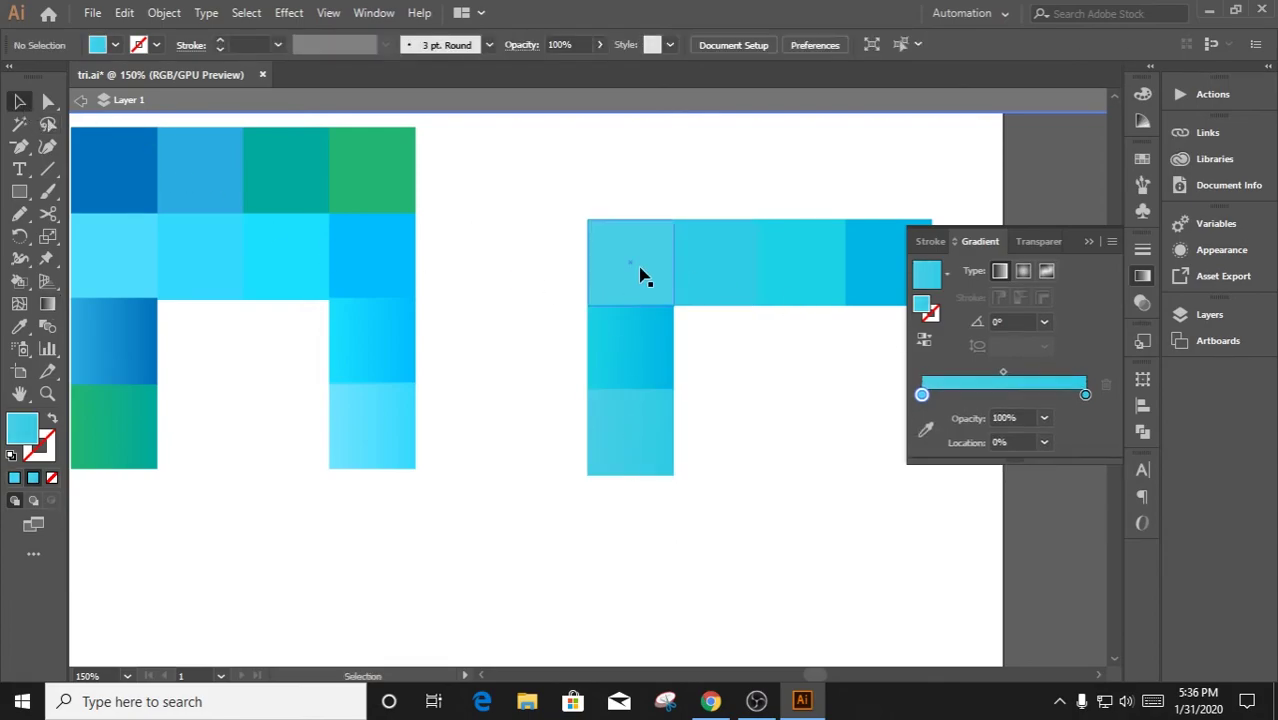
Make the top-left square's cyan slightly less saturated
click(639, 274)
double_click(24, 428)
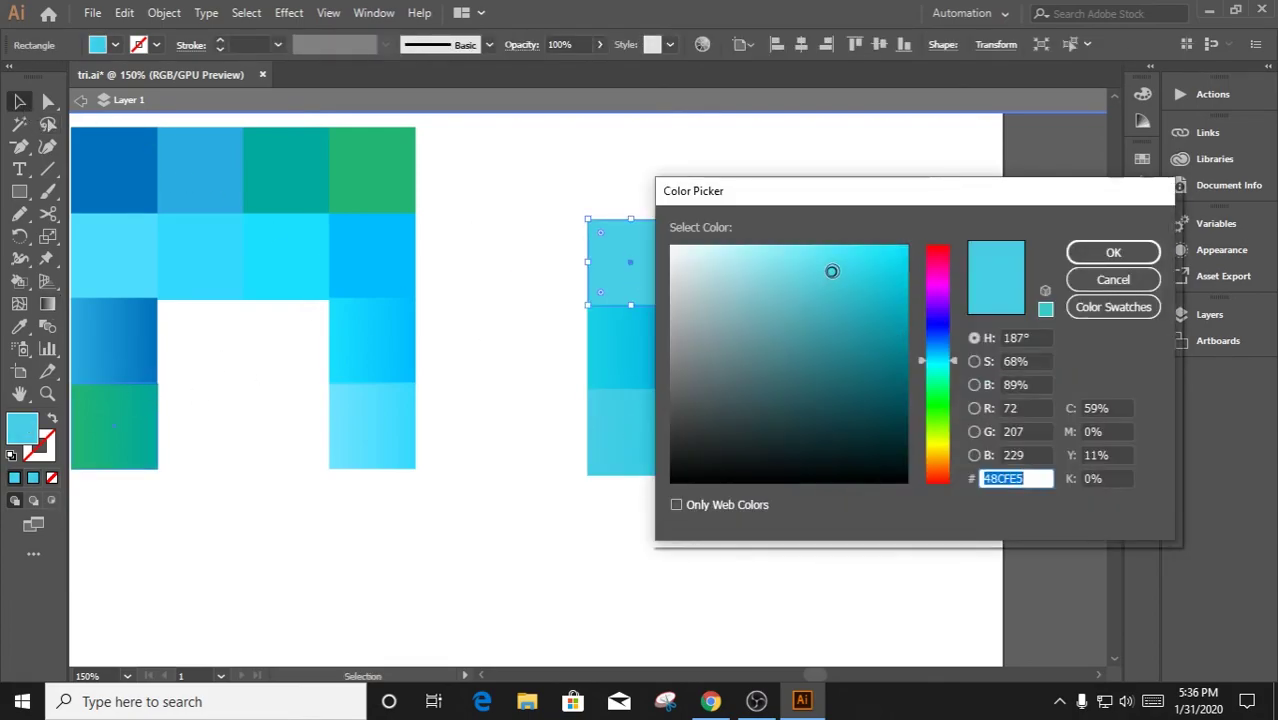
drag(831, 271, 818, 271)
click(1113, 252)
click(432, 327)
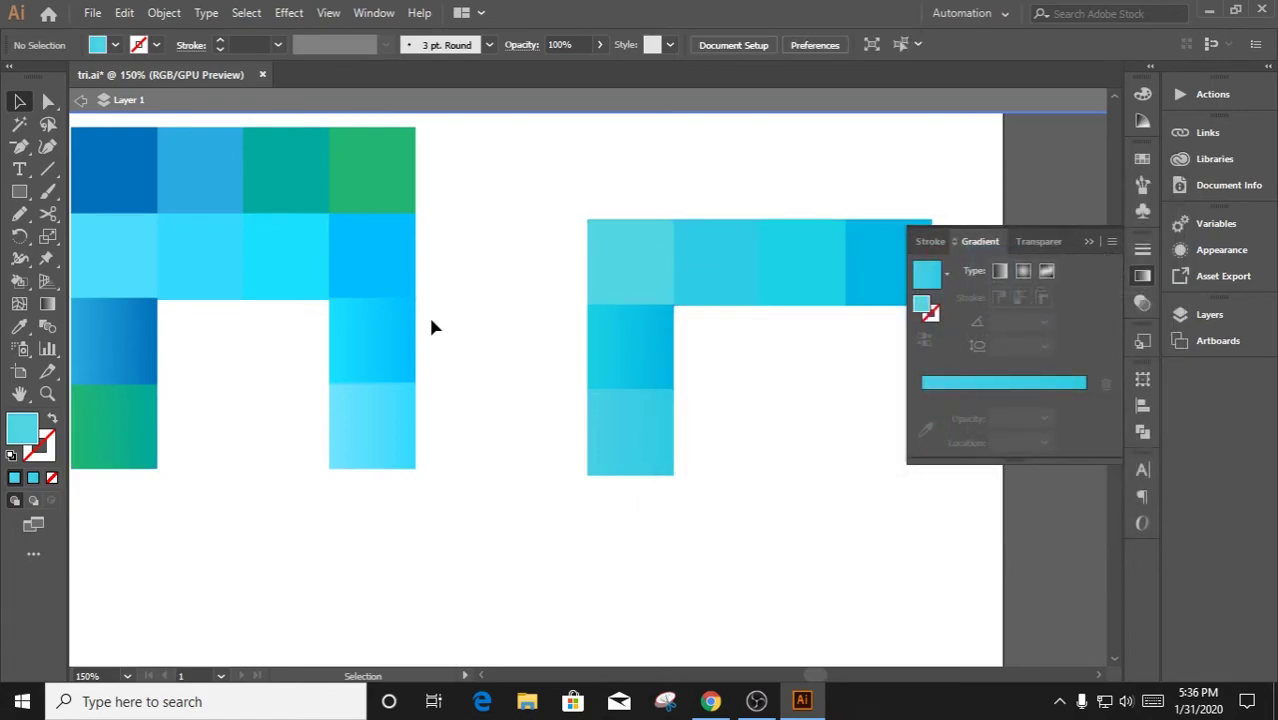
Change the bottom-left square to a flat fill, then zoom out to show the whole star
click(630, 431)
double_click(921, 418)
click(524, 331)
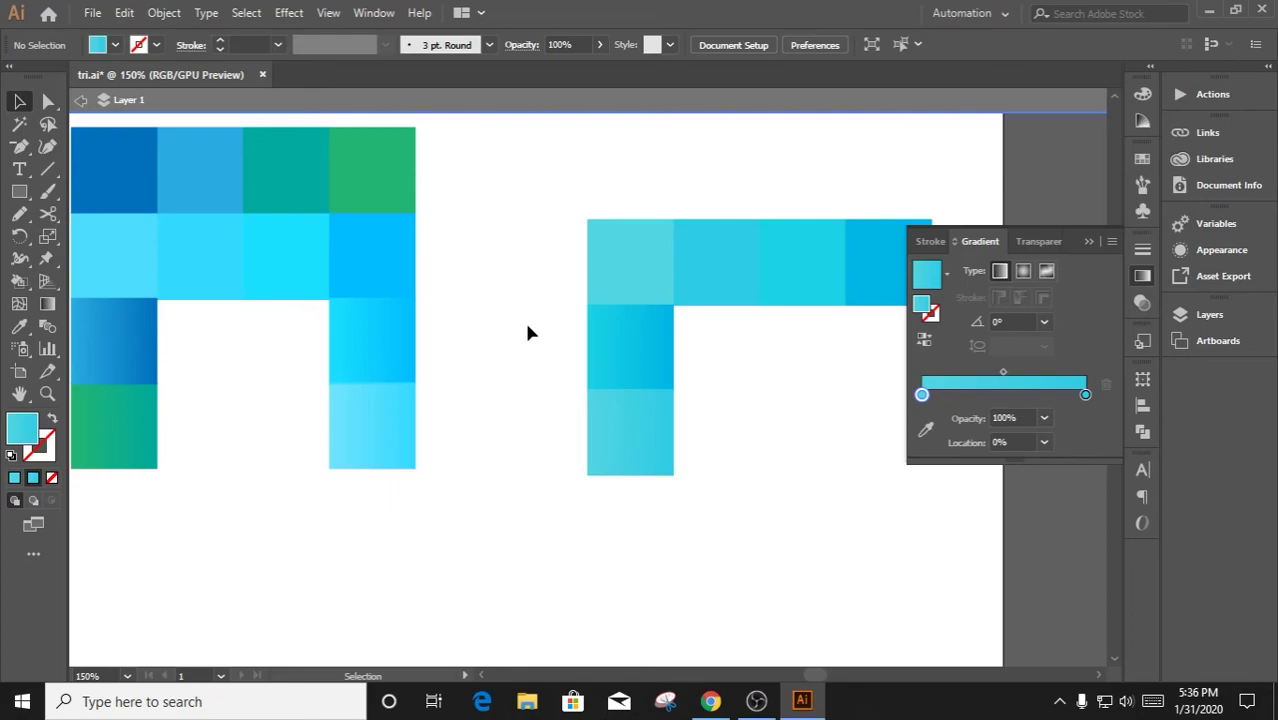
key(ctrl+minus)
key(ctrl+minus)
drag(420, 191, 602, 237)
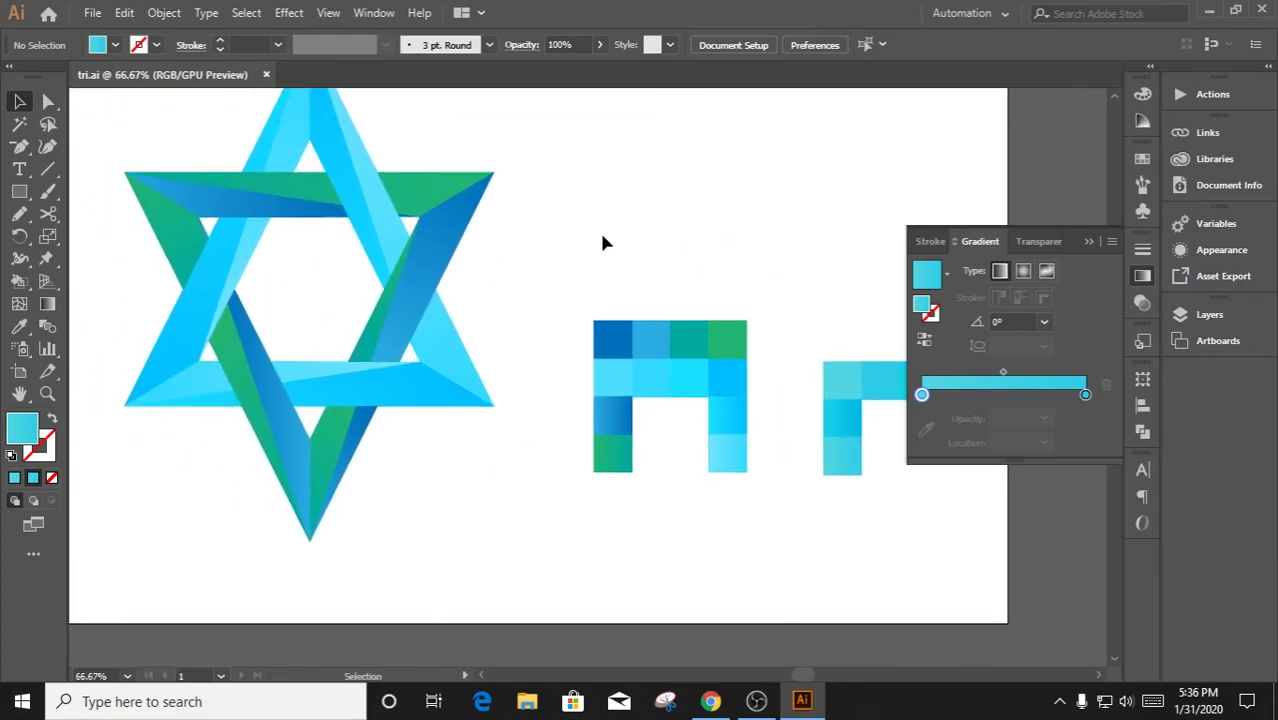
Select the L group's bottom square and change its cyan gradient angle to 180°
drag(721, 225, 738, 292)
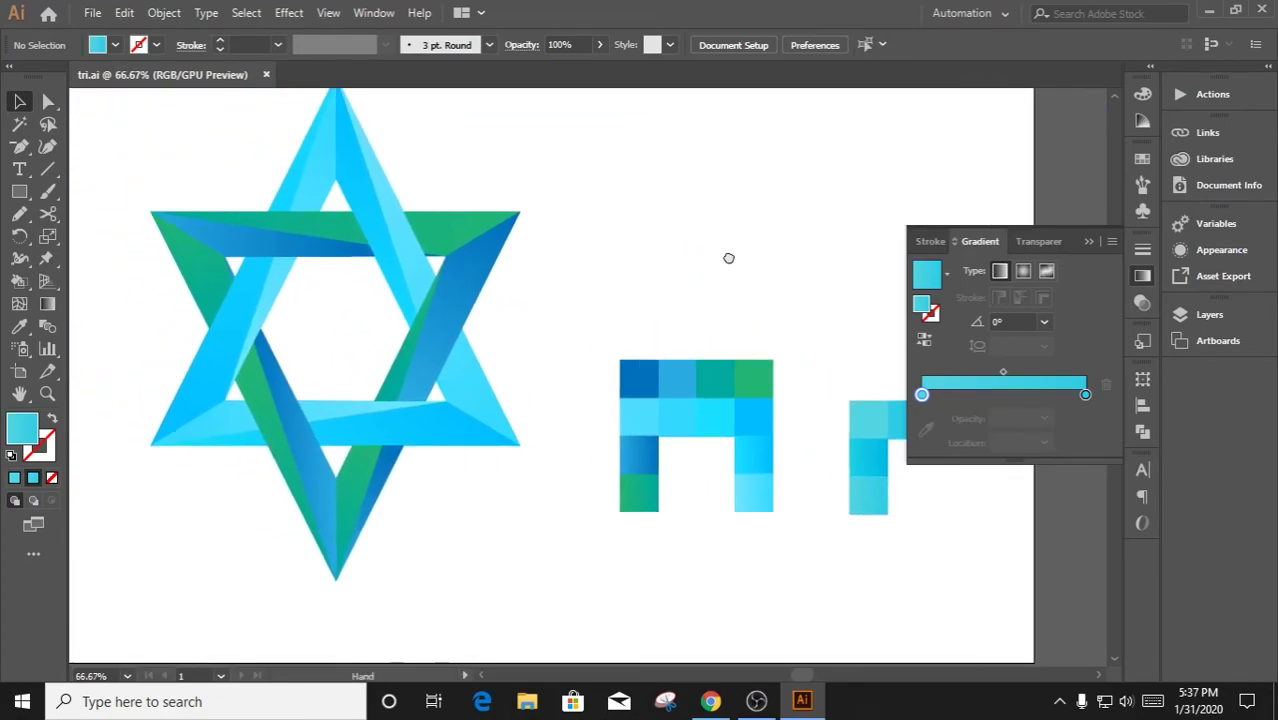
click(1143, 275)
click(856, 523)
click(1143, 275)
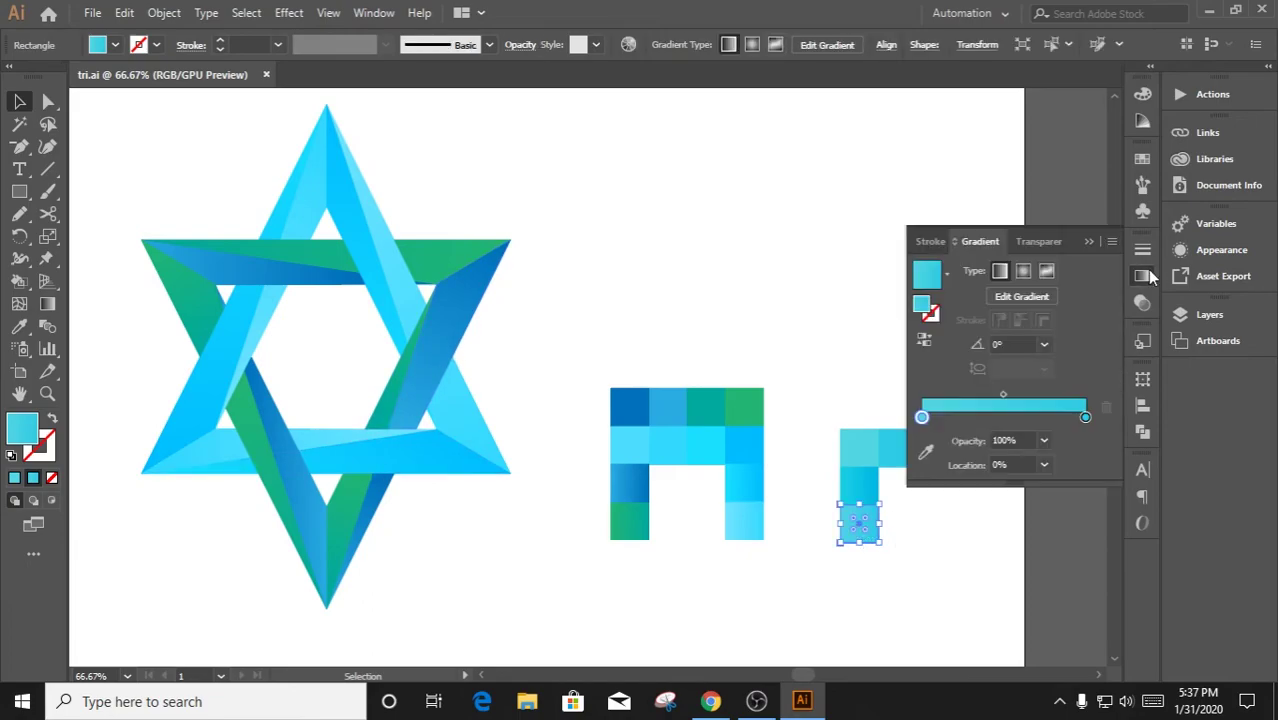
key(ctrl+1)
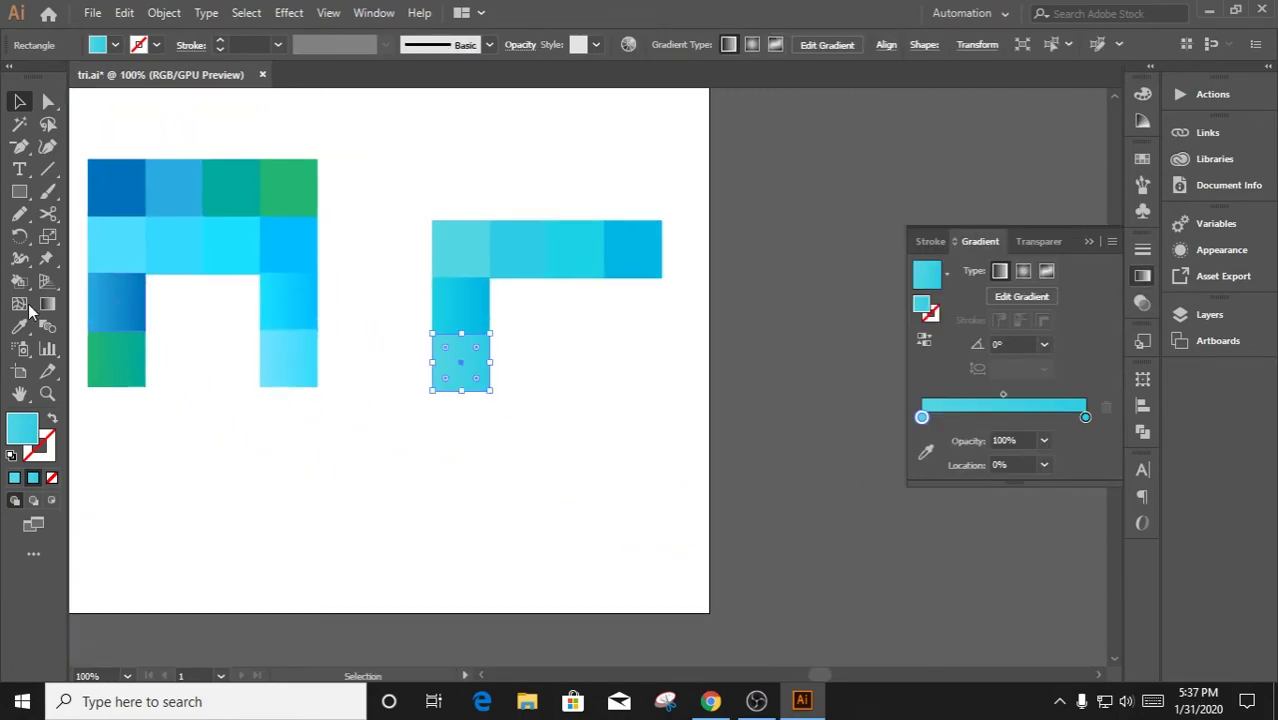
click(413, 373)
key(g)
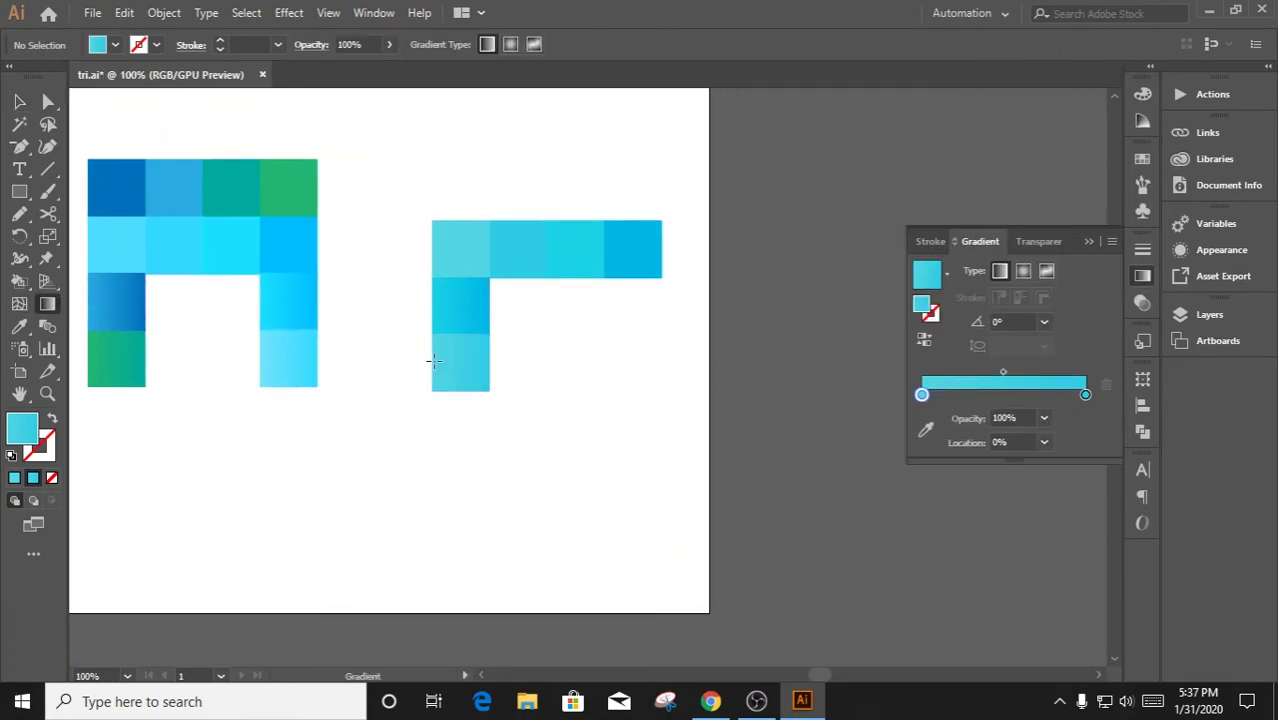
click(460, 361)
click(1044, 321)
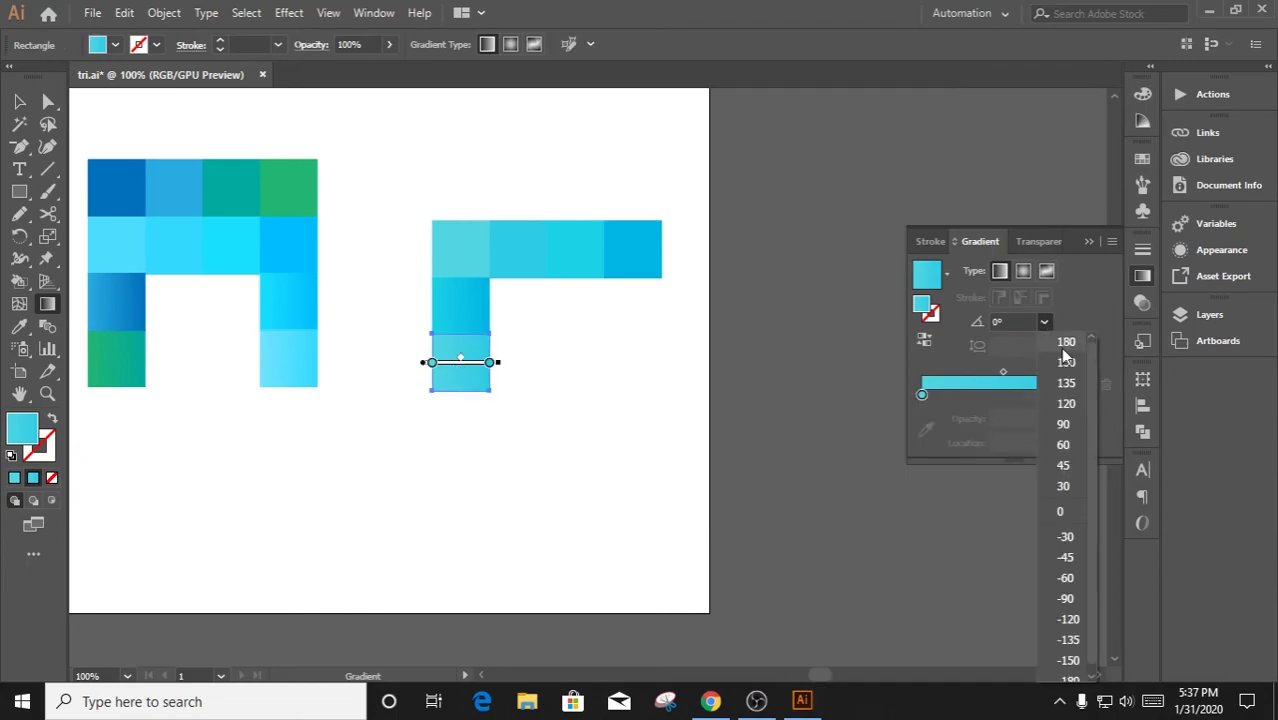
click(1065, 344)
Deselect the square and zoom back out to view the artwork
click(19, 103)
click(456, 405)
scroll(357, 378, up, 2)
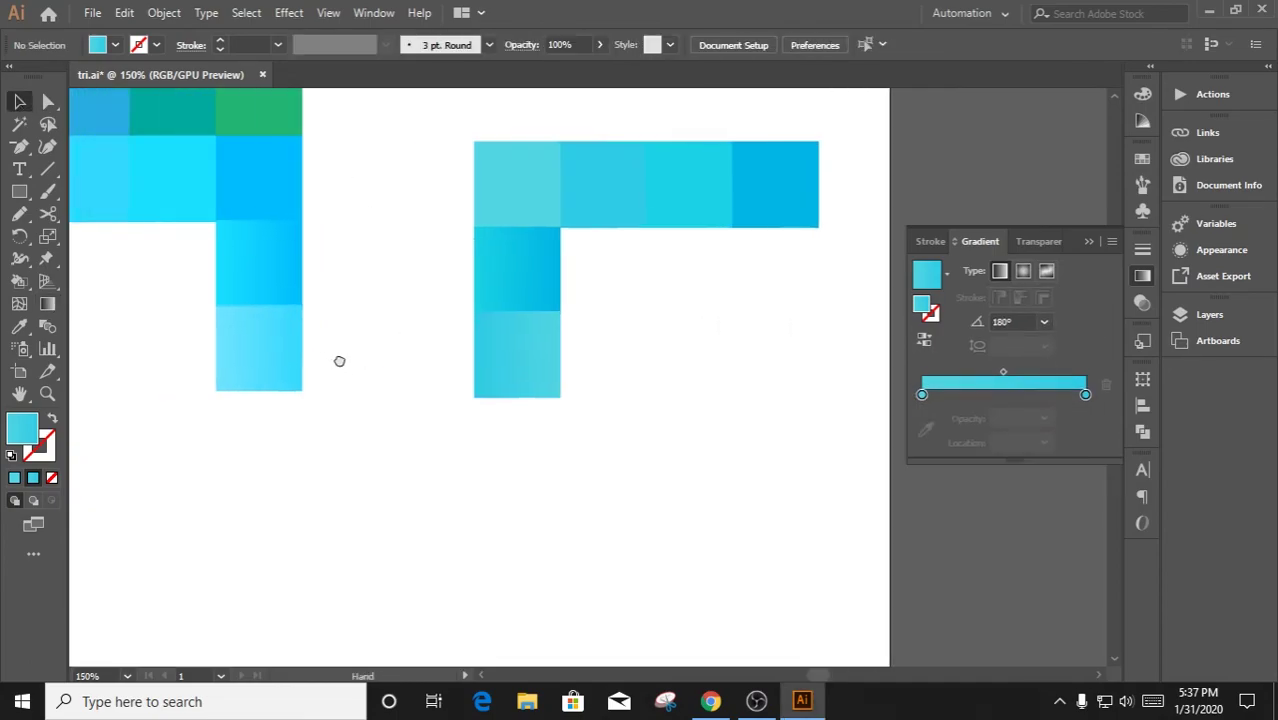
scroll(330, 372, down, 3)
scroll(468, 209, down, 2)
drag(468, 209, 464, 227)
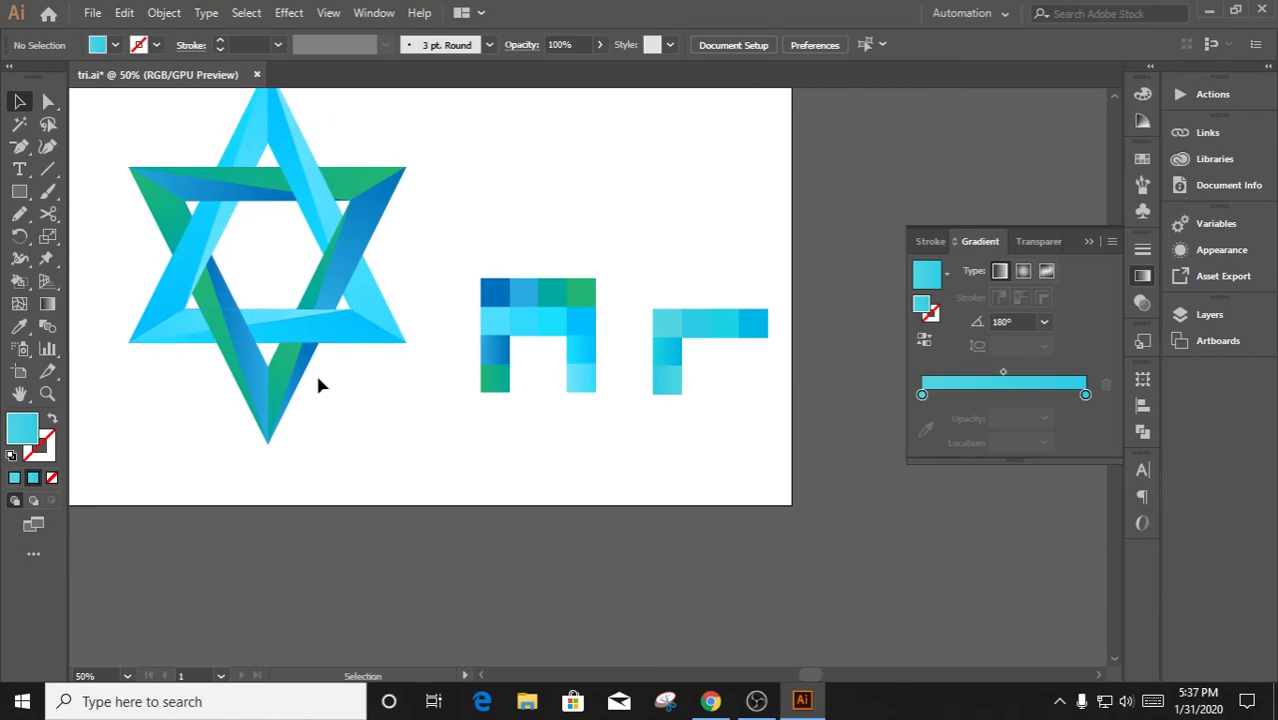
Recolour the first green star piece and the right arm with sampled cyan gradients
click(277, 371)
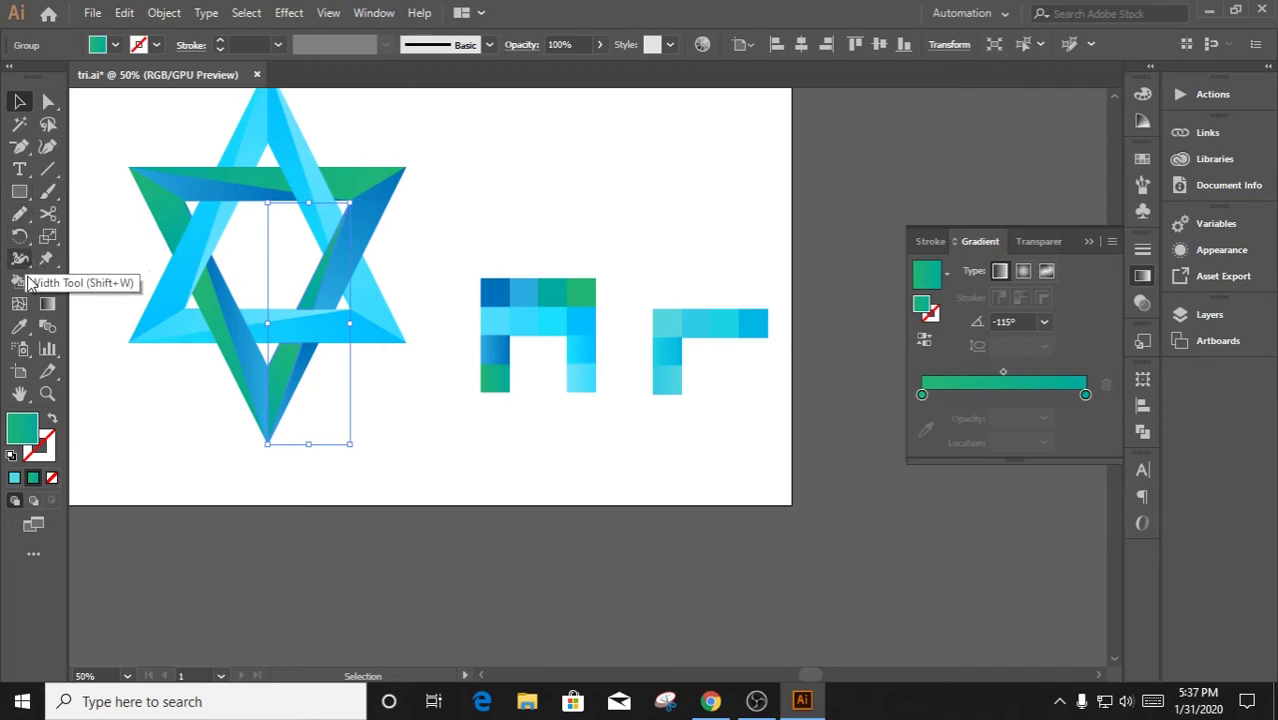
click(19, 326)
click(676, 351)
click(19, 101)
click(310, 280)
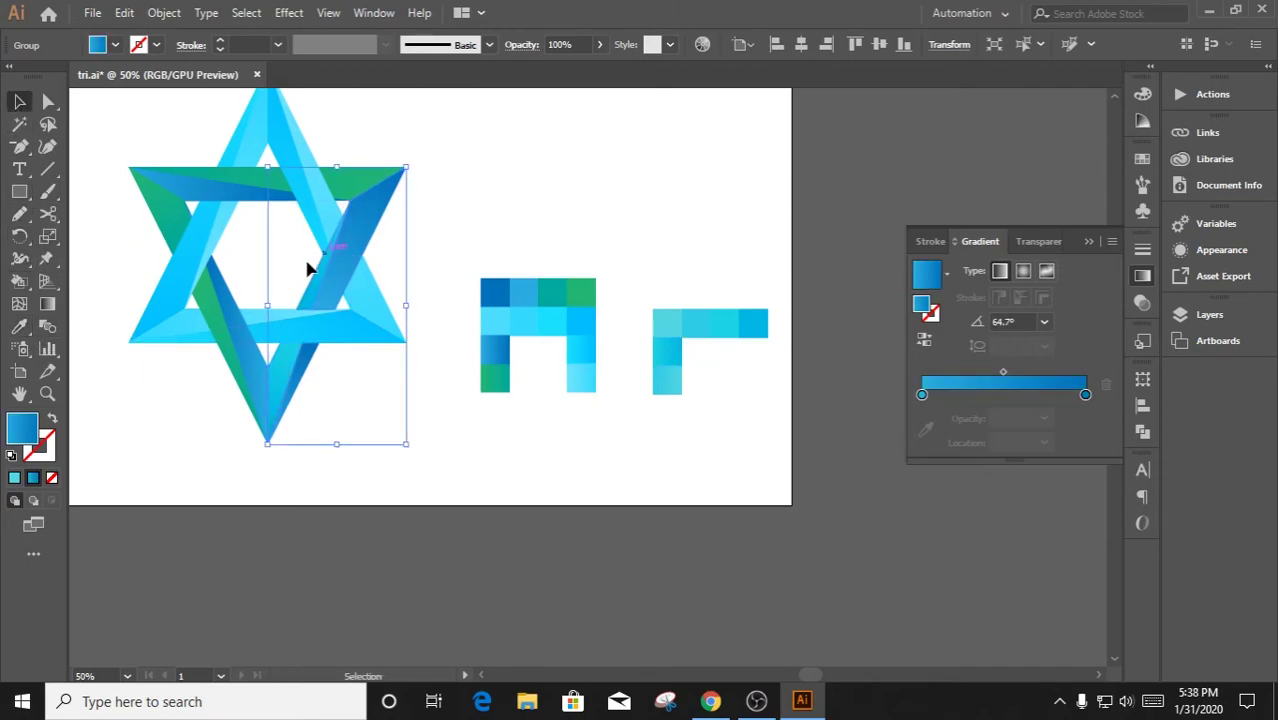
click(19, 326)
click(665, 375)
Fill the star's top bar with a lighter cyan gradient sampled from the squares
key(v)
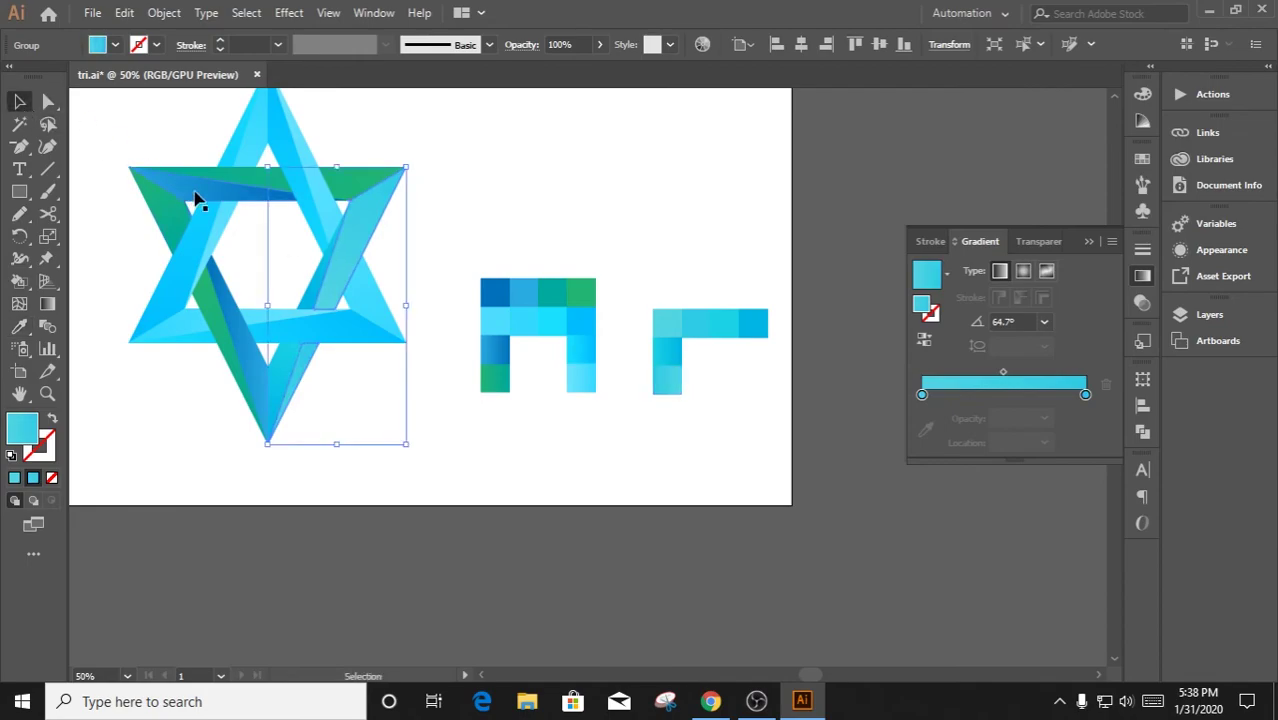
click(230, 190)
key(i)
click(677, 348)
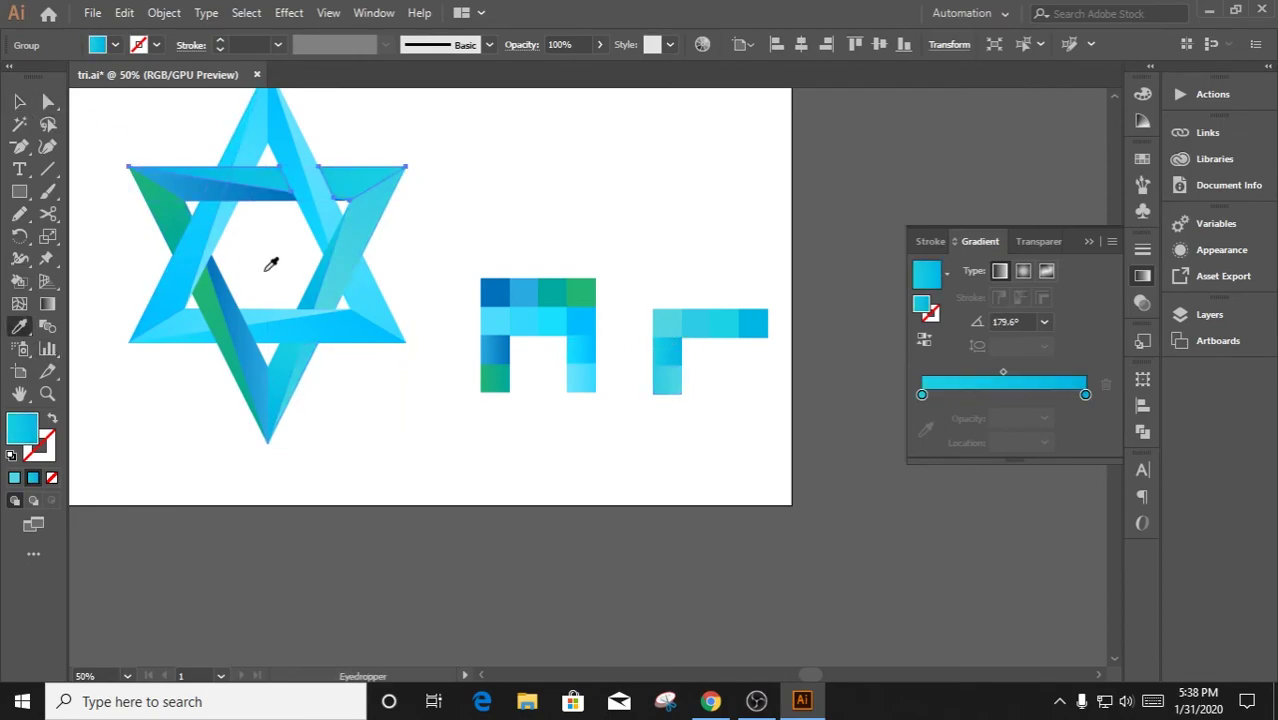
click(672, 372)
Give the lower piece of the top bar a deeper cyan gradient
click(19, 101)
click(220, 186)
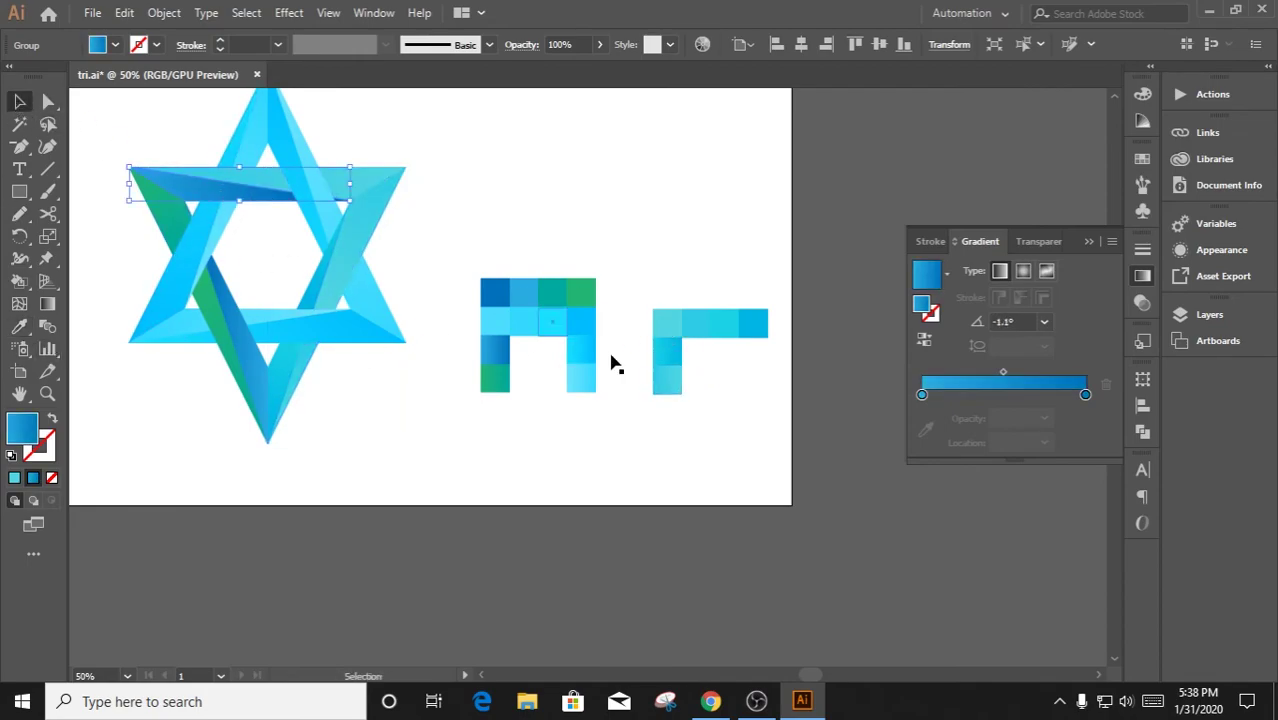
key(i)
click(672, 378)
click(672, 352)
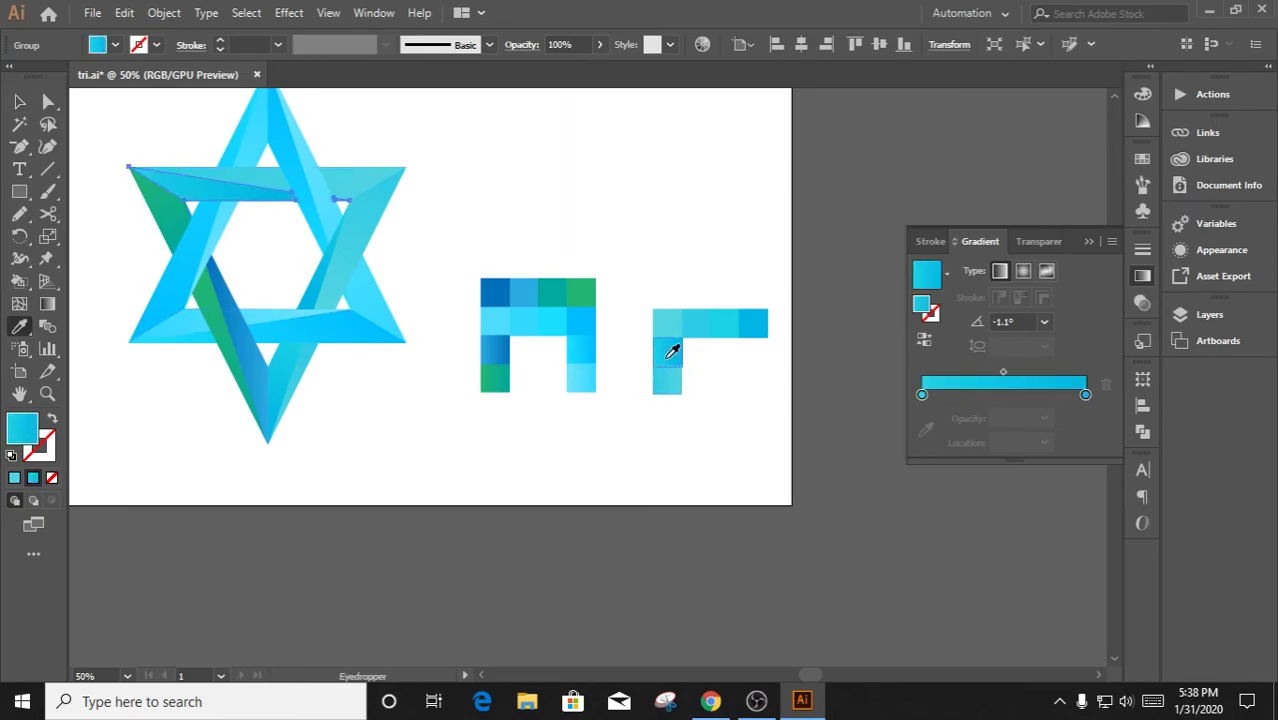
Recolour the lower-left diagonal star piece with a lighter cyan gradient
click(19, 101)
click(137, 268)
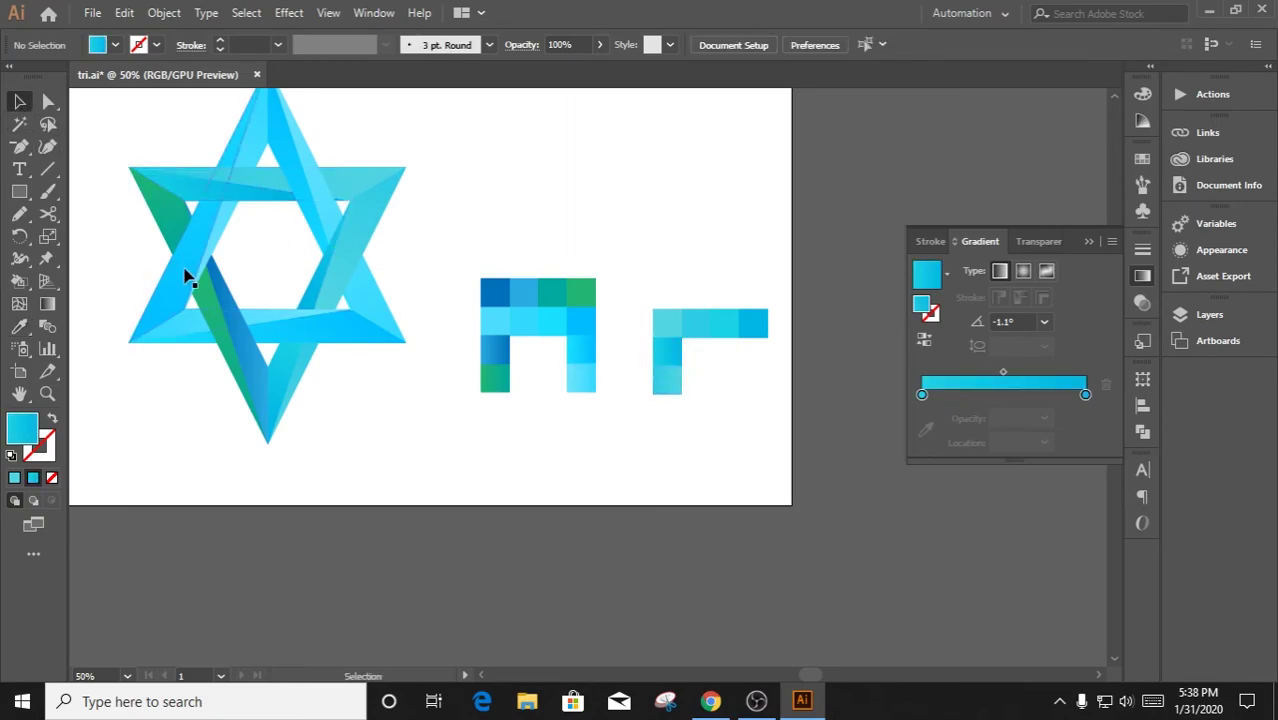
click(238, 332)
key(n)
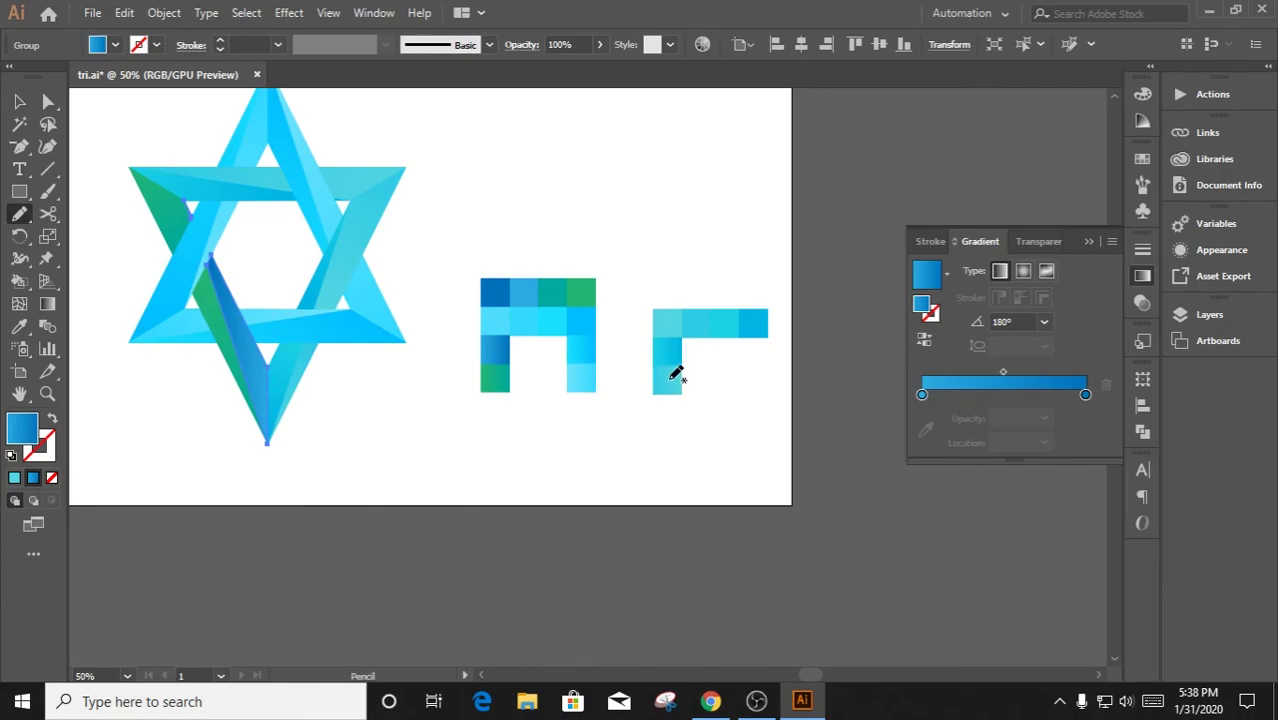
key(i)
click(670, 350)
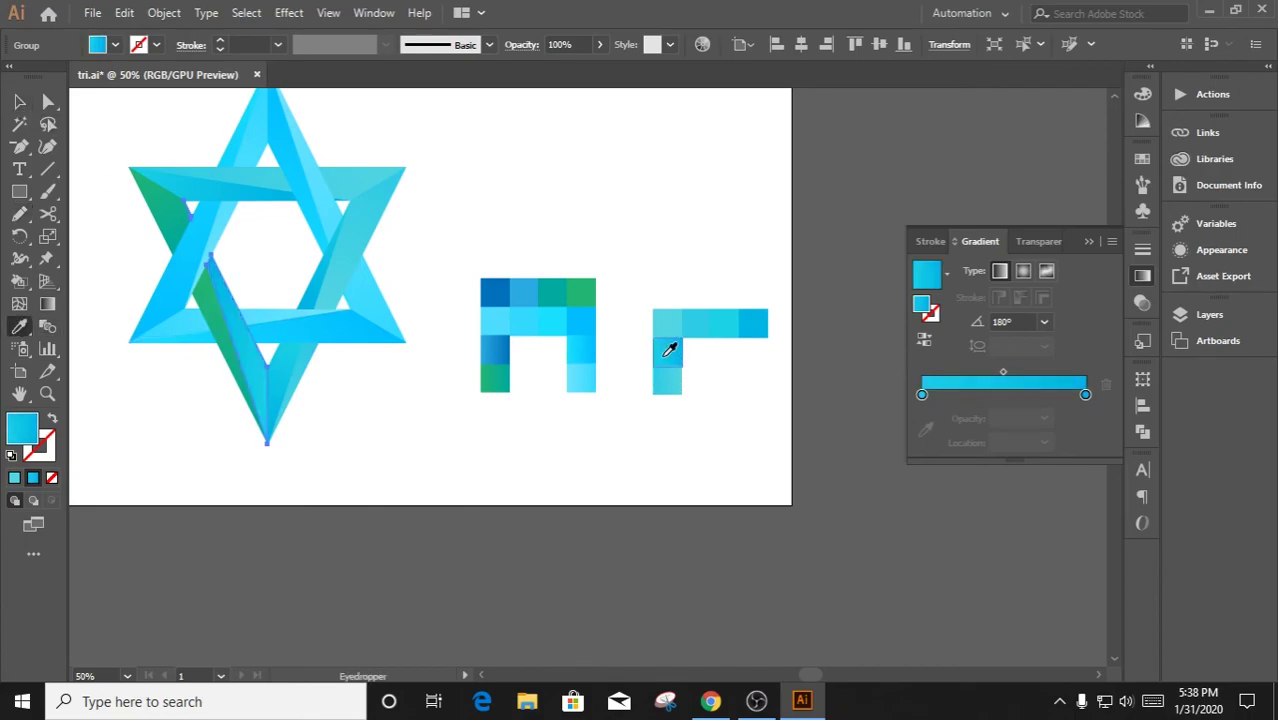
click(672, 378)
Fill the green upper-left star piece with a sampled light cyan gradient
click(19, 101)
click(160, 215)
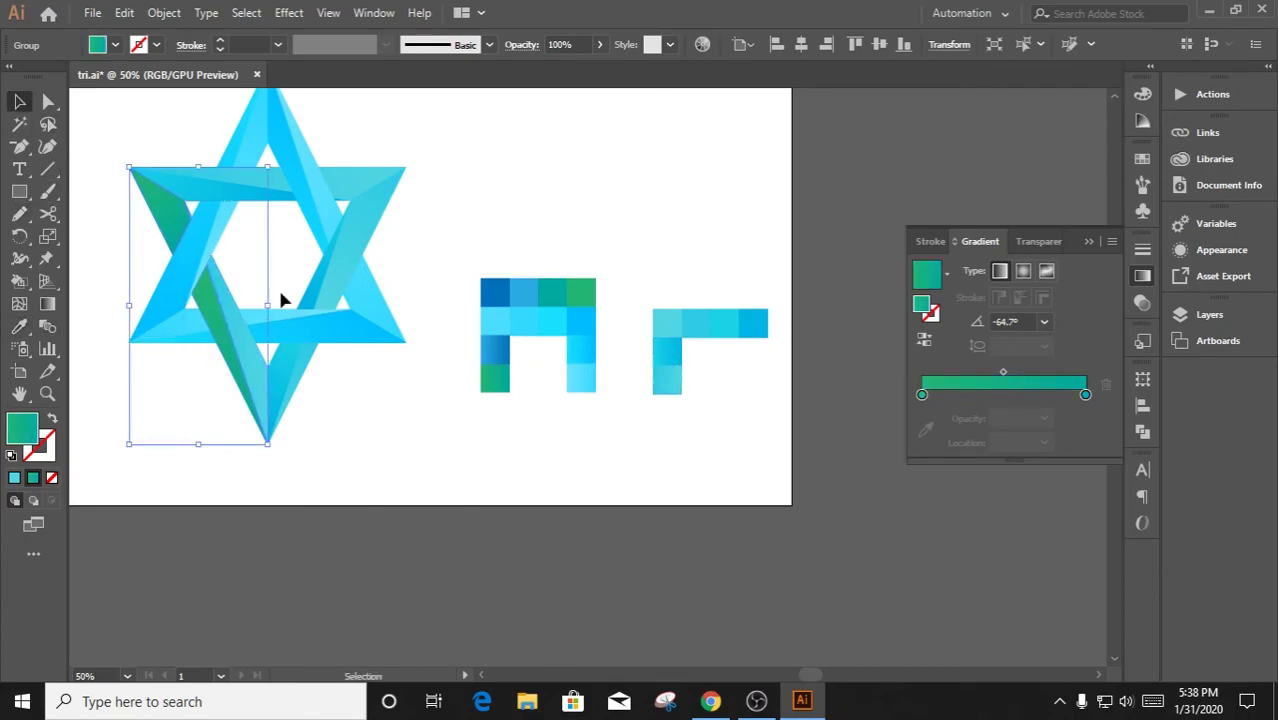
click(19, 326)
click(667, 350)
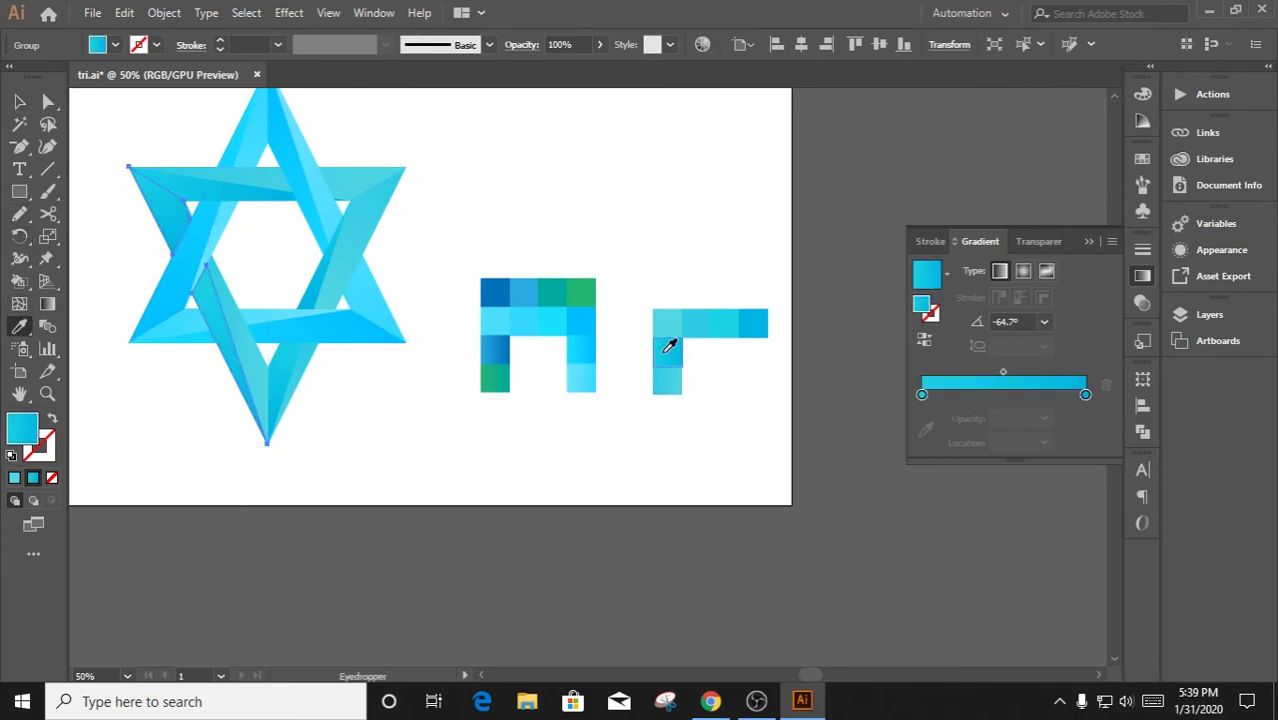
click(678, 384)
click(673, 349)
click(19, 101)
click(97, 216)
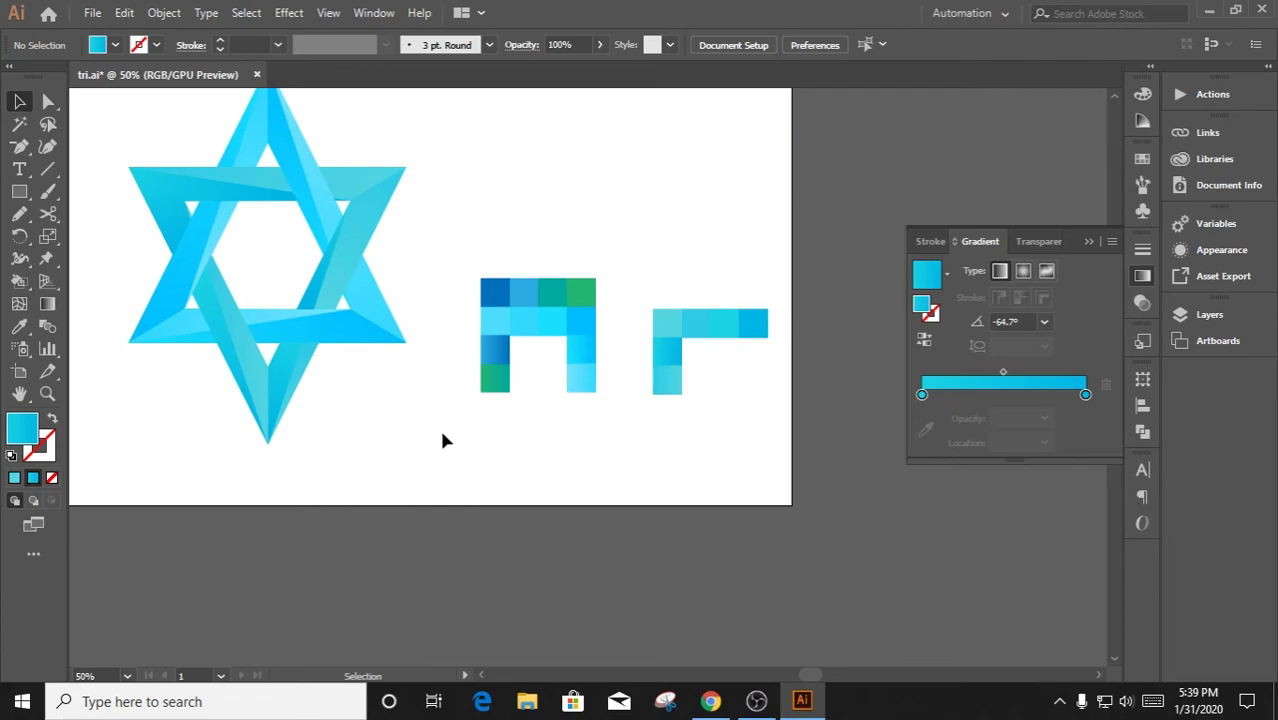
Re-drag the top bar's gradient so its shading runs right to left
scroll(254, 440, up, 1)
drag(174, 226, 366, 289)
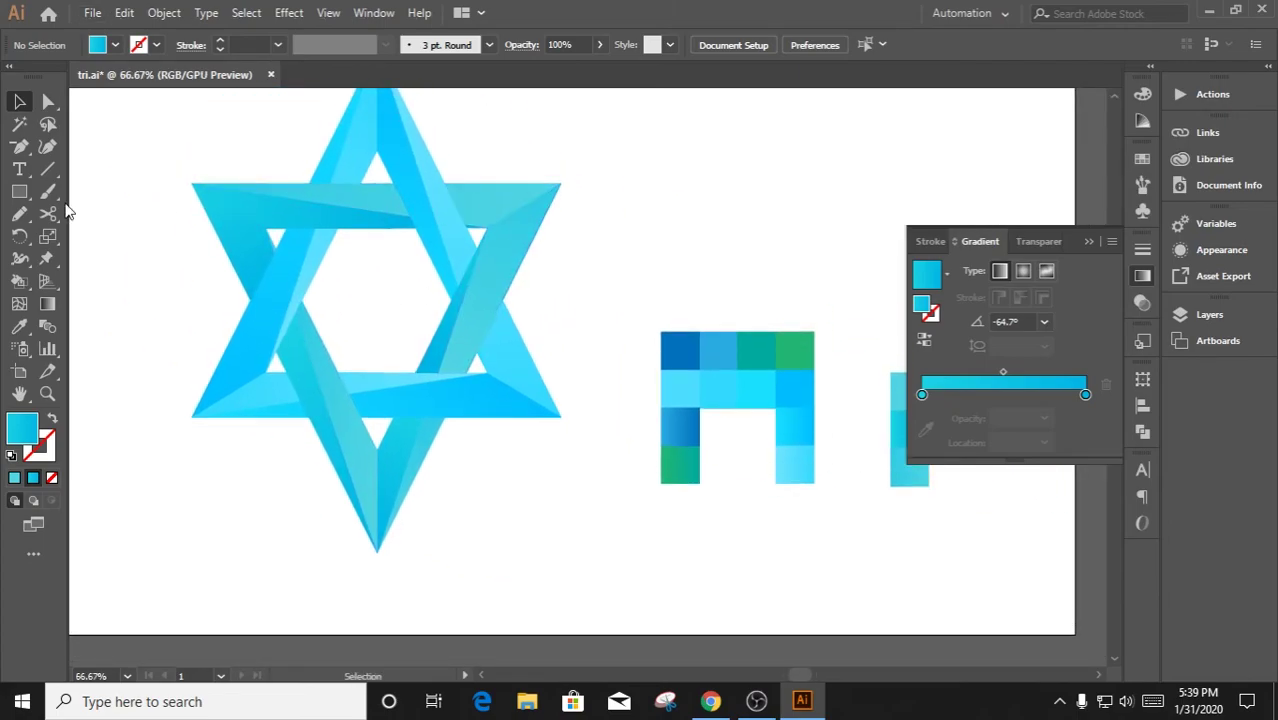
click(505, 197)
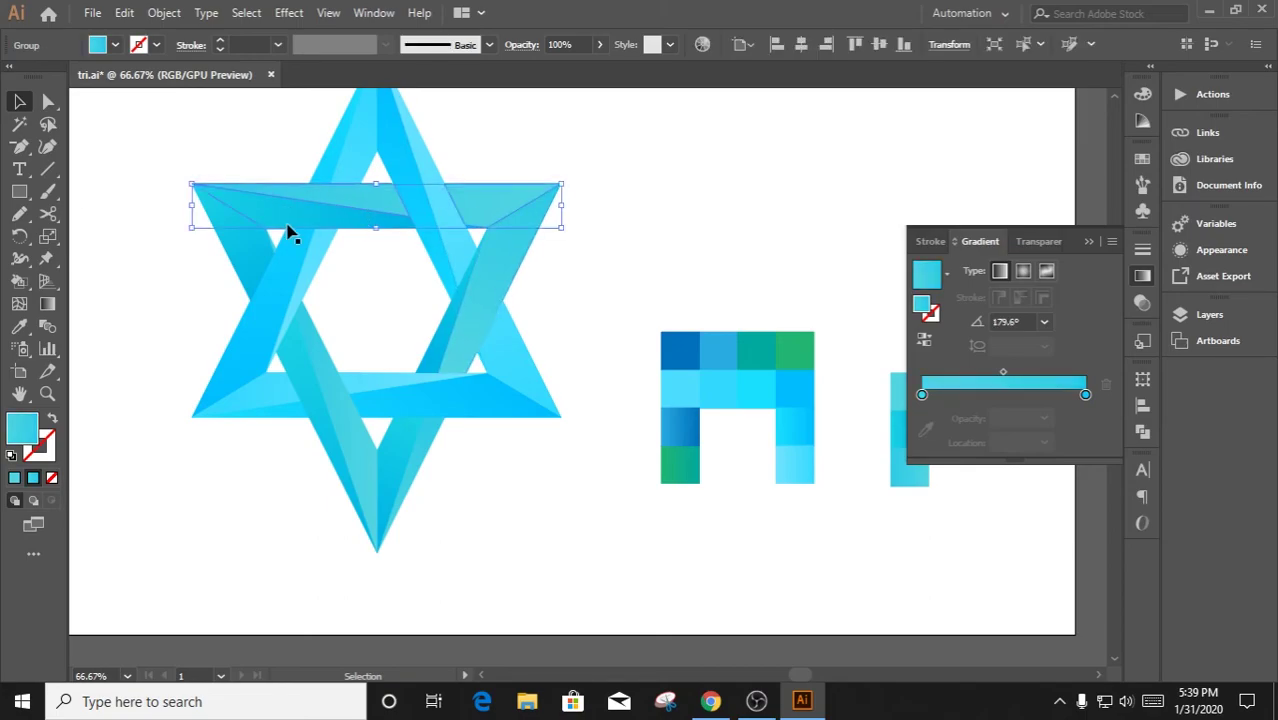
key(g)
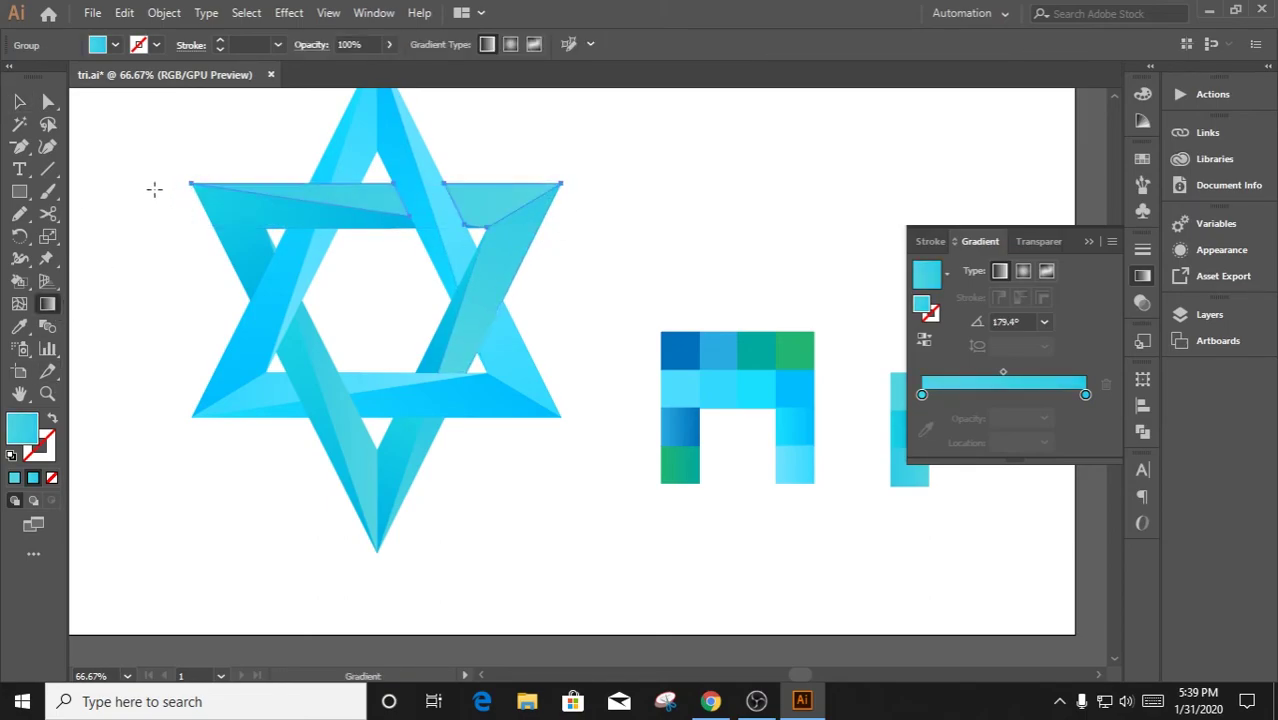
drag(154, 188, 471, 204)
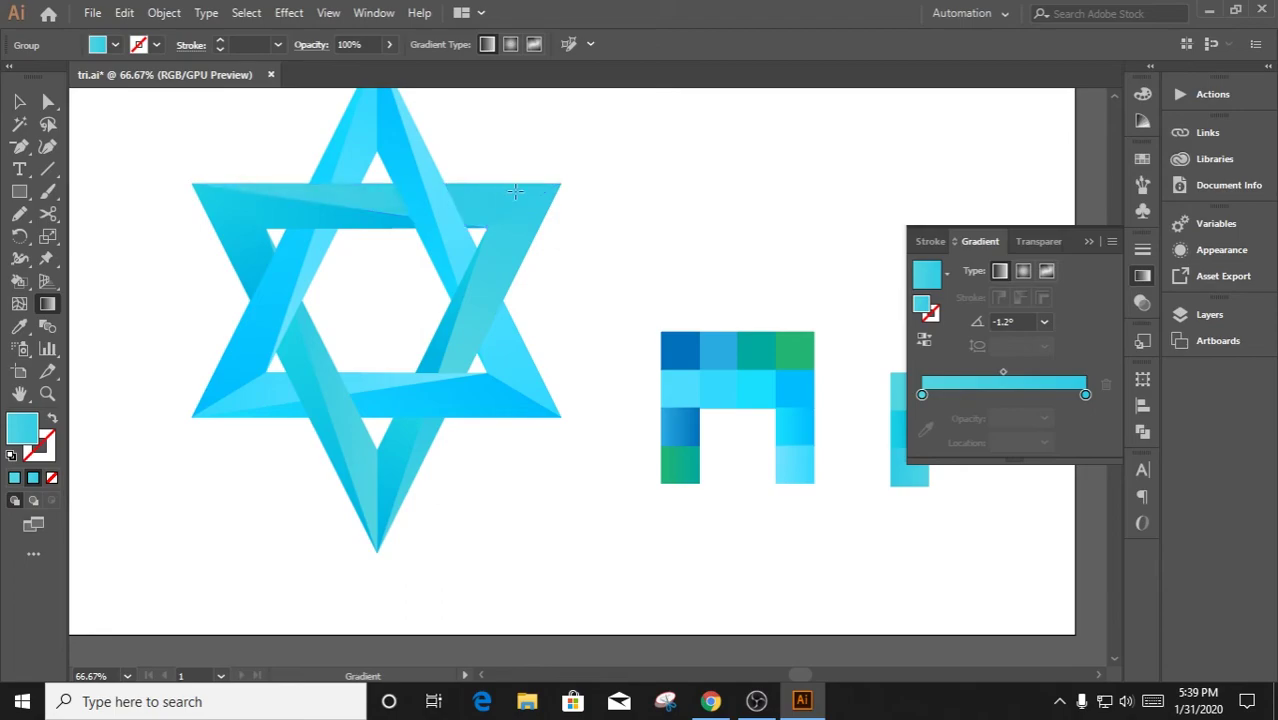
drag(196, 184, 529, 190)
drag(191, 184, 560, 191)
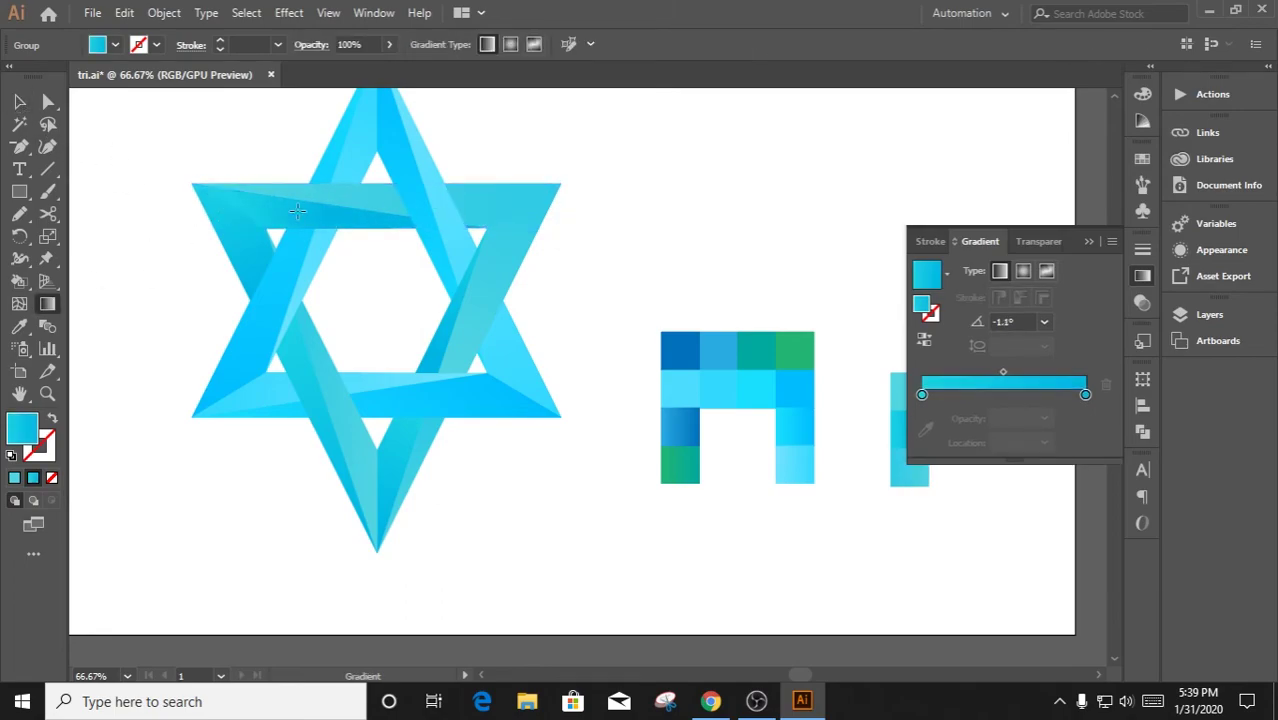
drag(415, 216, 191, 211)
drag(465, 224, 460, 229)
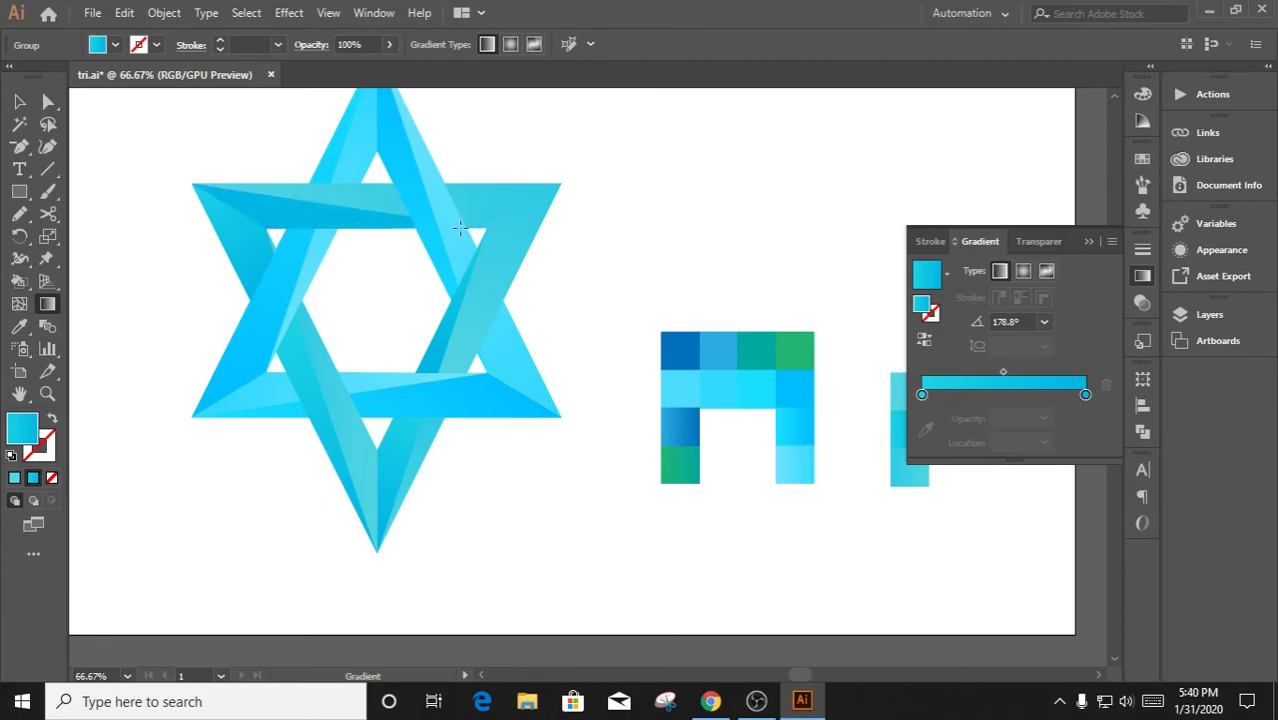
drag(228, 215, 415, 218)
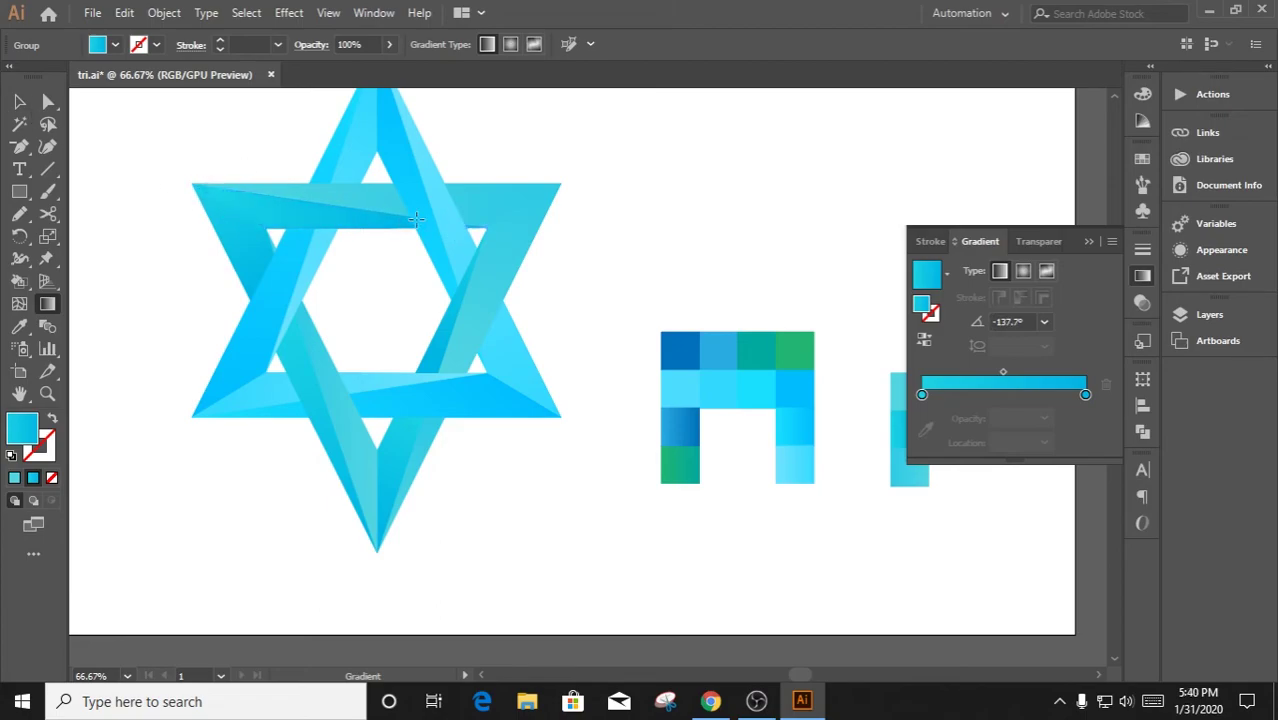
Redraw the top bar's gradient horizontally across its full width
click(19, 101)
click(211, 277)
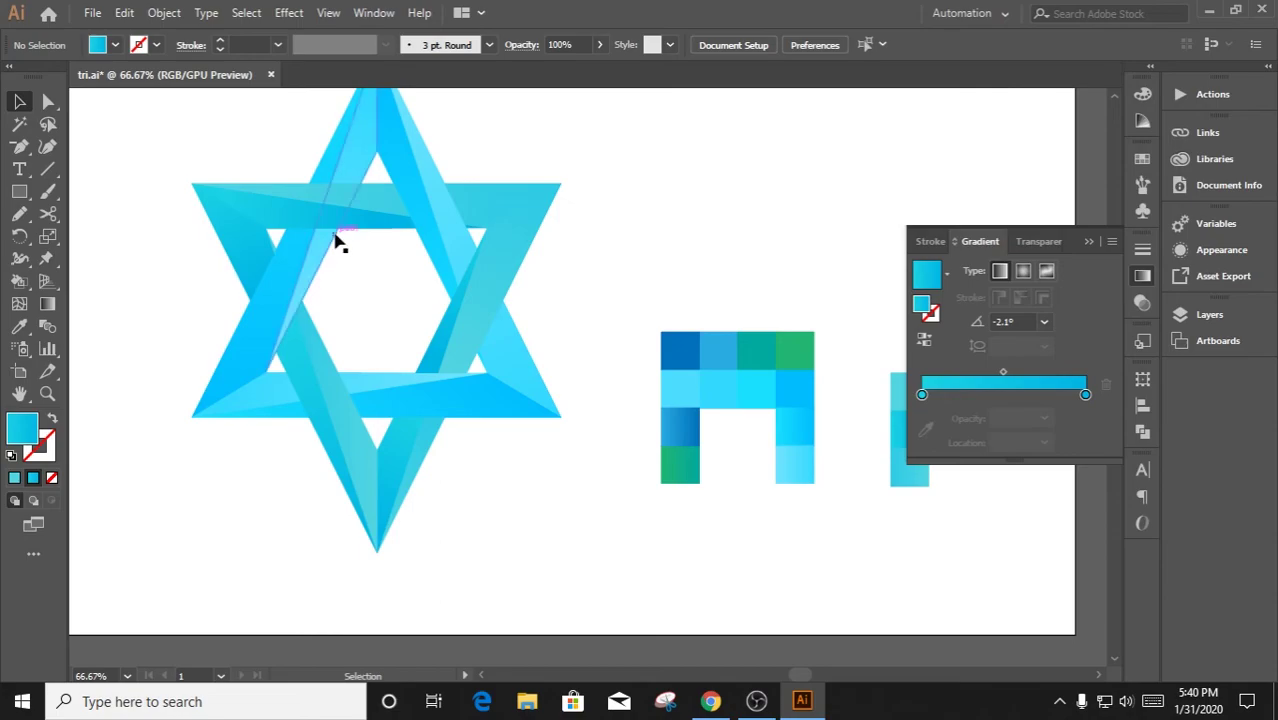
click(470, 215)
click(47, 303)
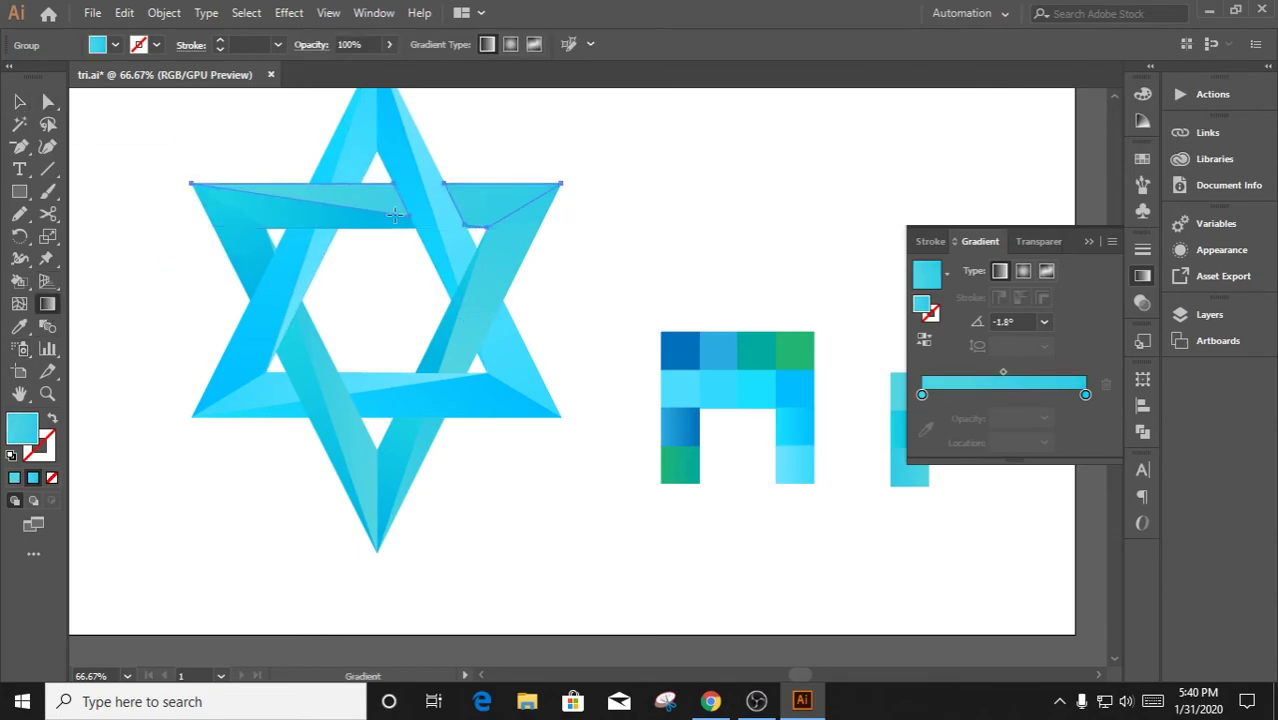
drag(212, 200, 405, 200)
Re-angle the gradients on the left diagonal piece and the middle inner piece
click(19, 101)
click(222, 357)
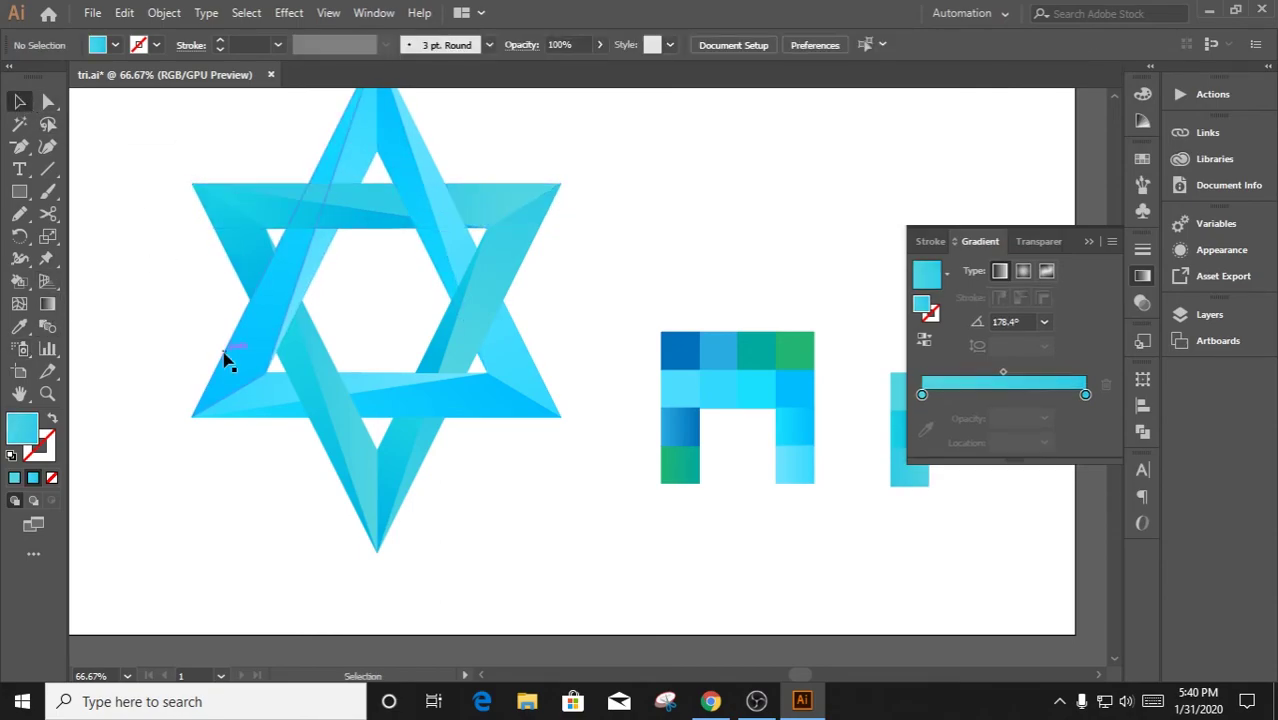
click(208, 378)
key(i)
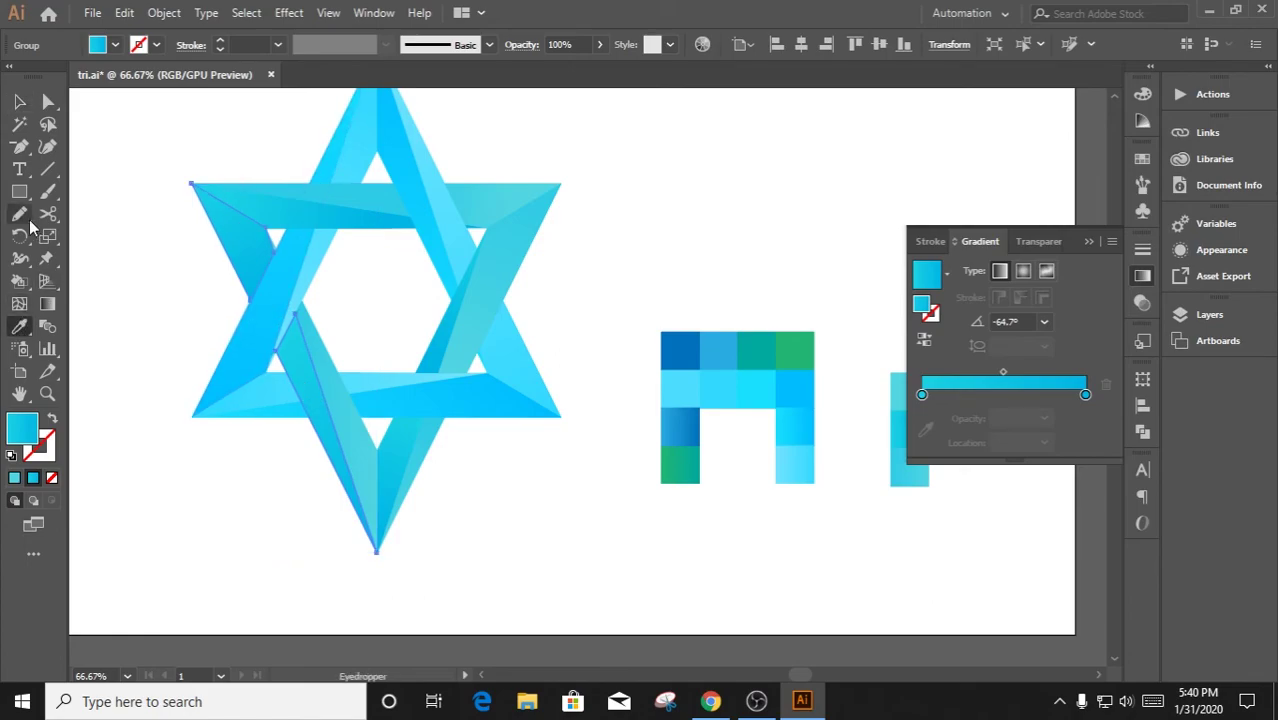
key(g)
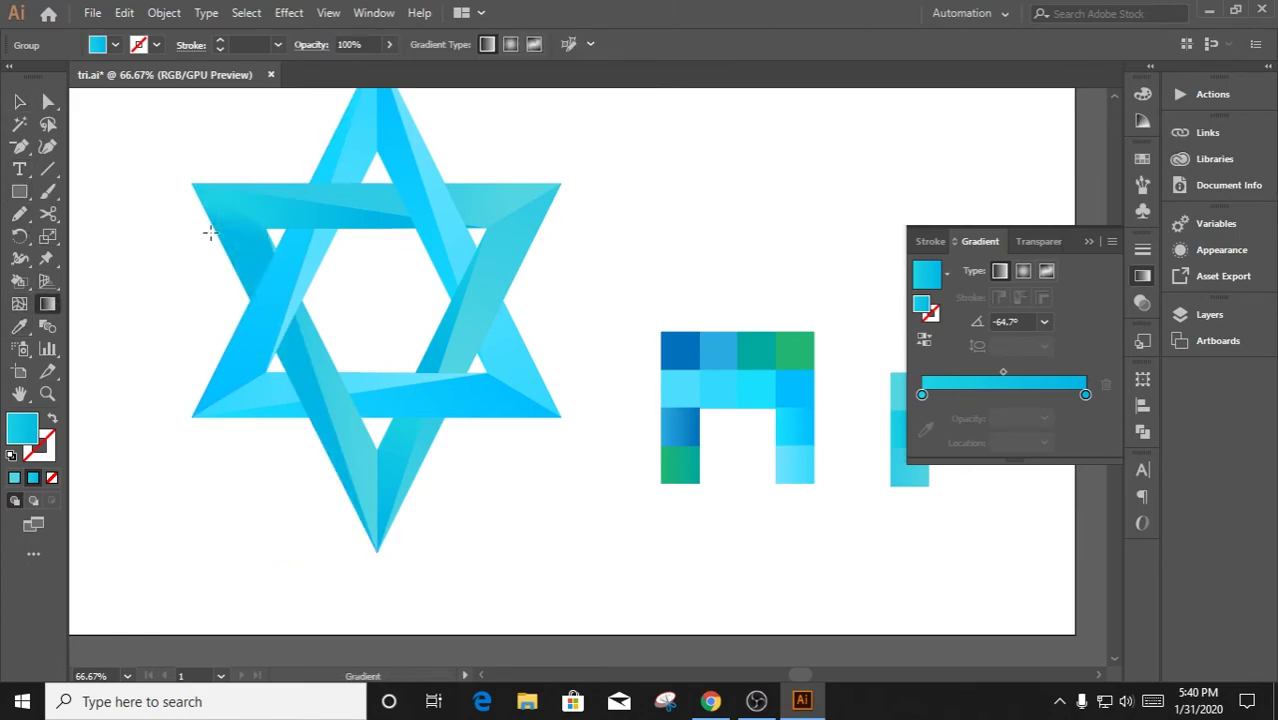
drag(210, 232, 317, 477)
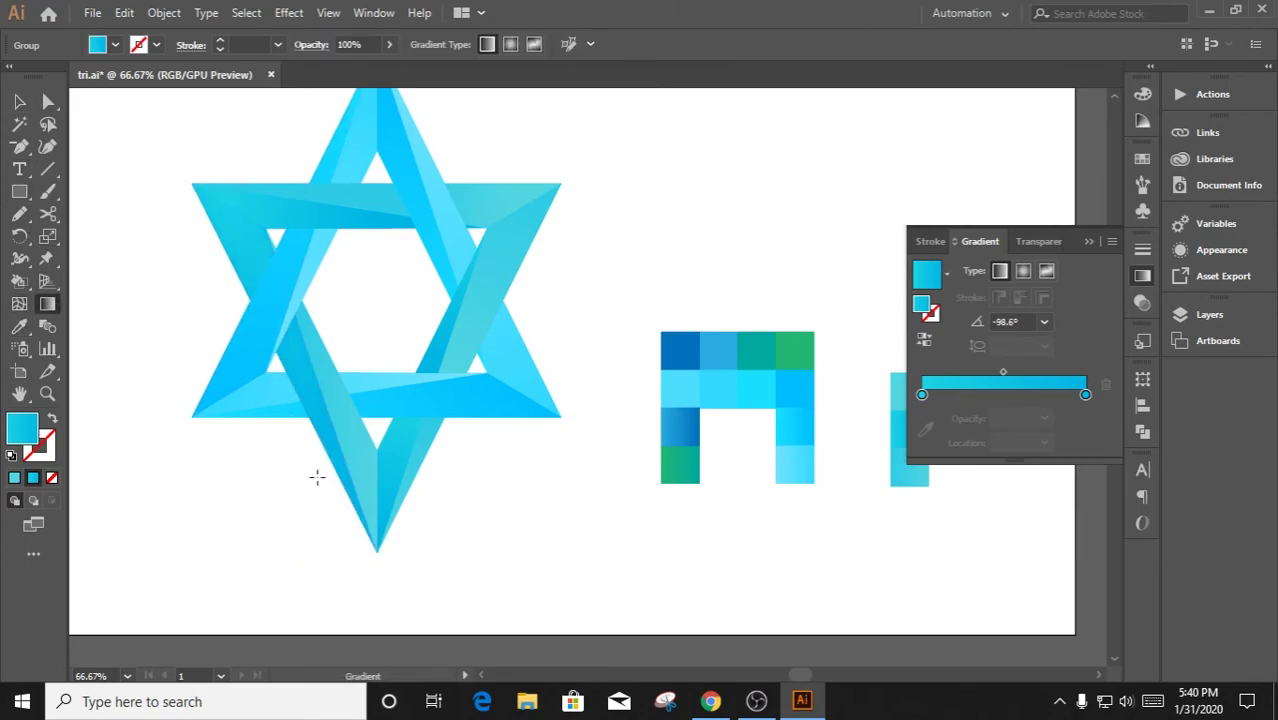
ctrl+click(314, 422)
drag(365, 480, 310, 330)
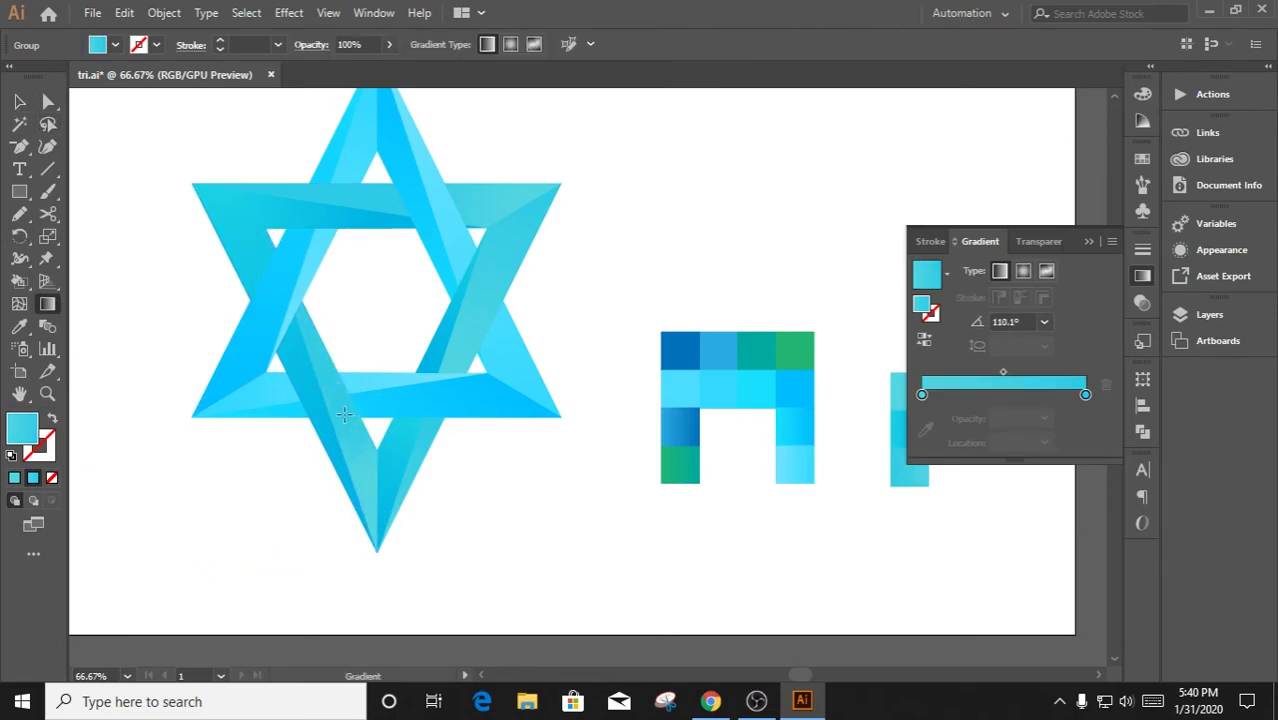
Re-angle the gradients on the bottom and right star pieces
key(v)
key(g)
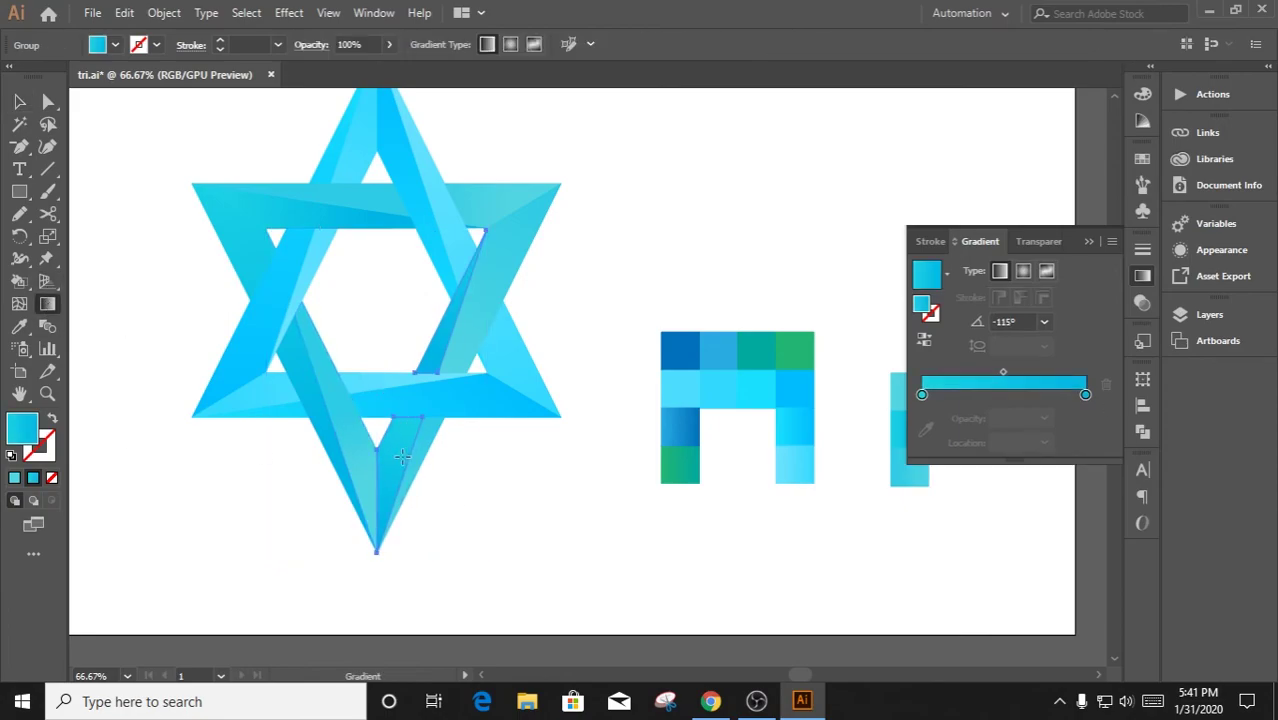
drag(440, 340, 394, 437)
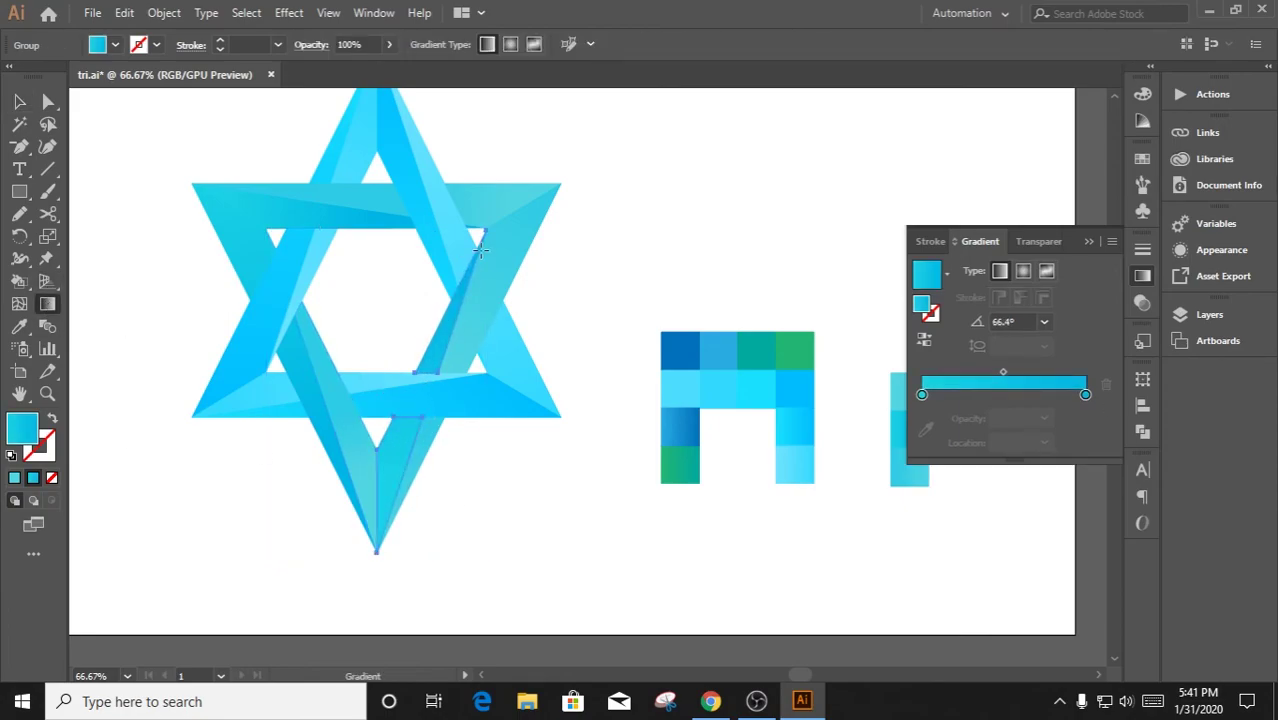
click(419, 385)
drag(378, 487, 471, 275)
Fine-tune the right star piece's gradient to about 62° with edges hidden
key(ctrl+h)
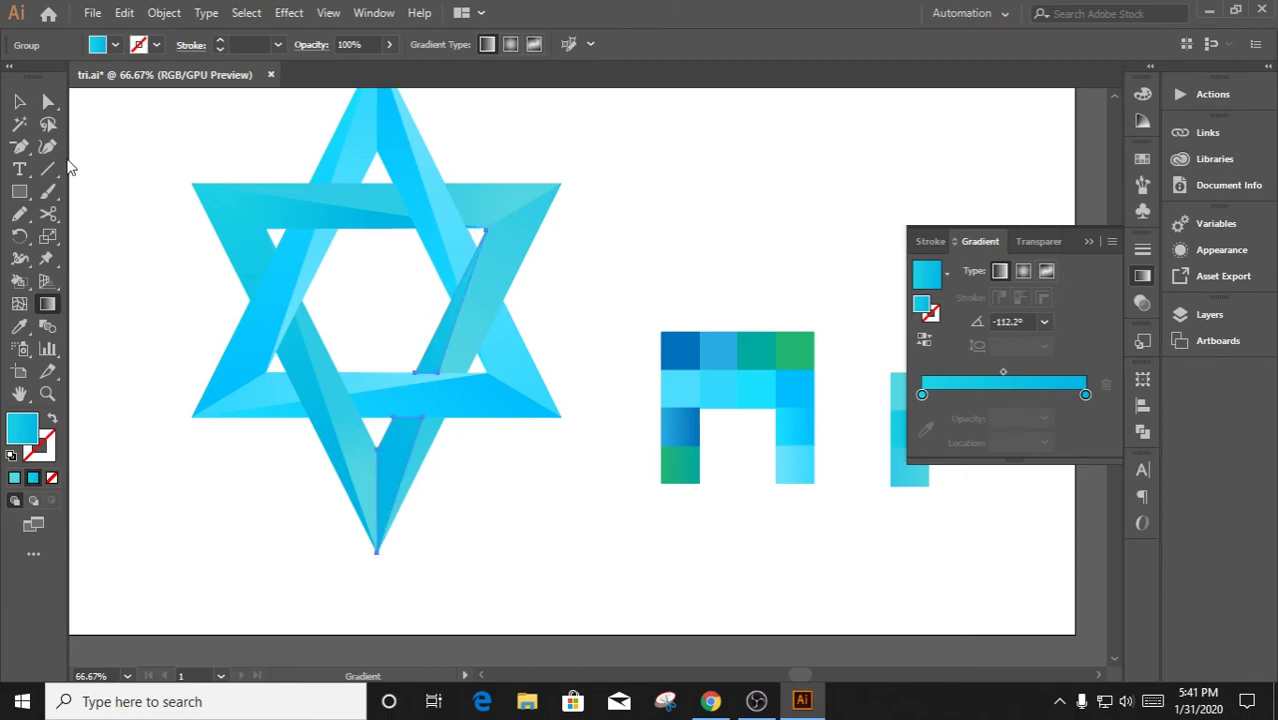
key(v)
click(508, 285)
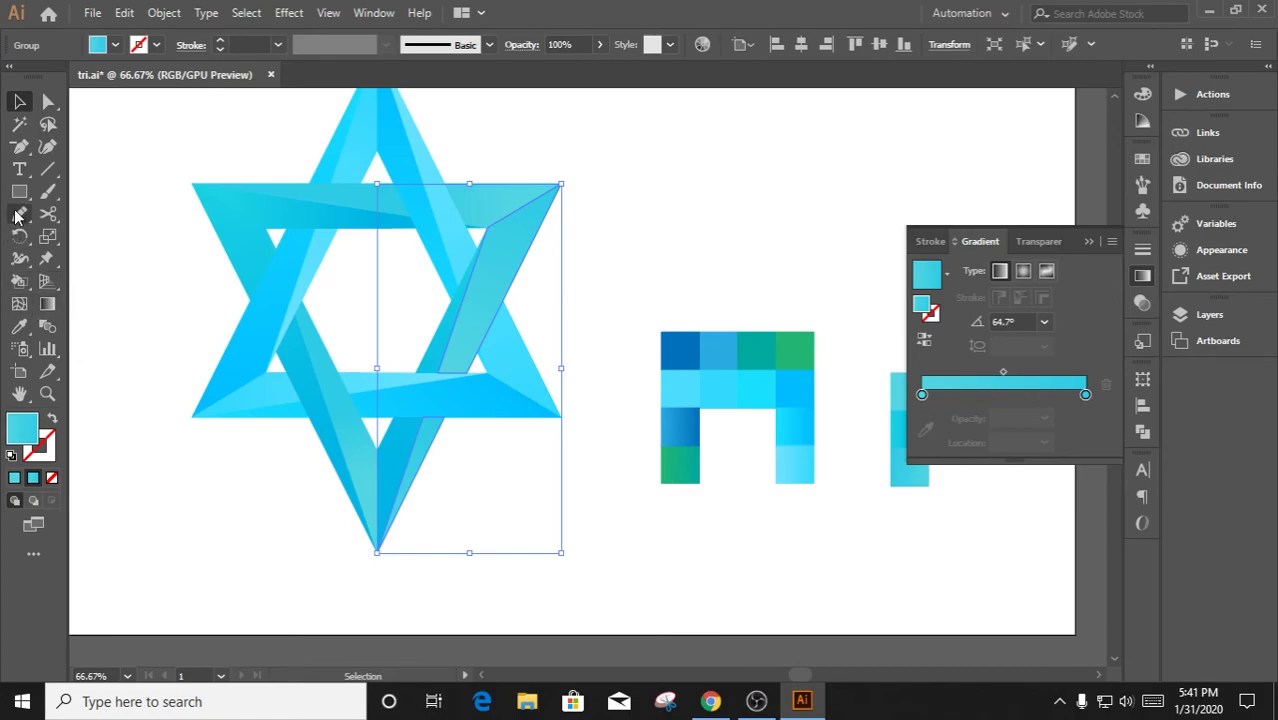
key(g)
drag(431, 463, 517, 212)
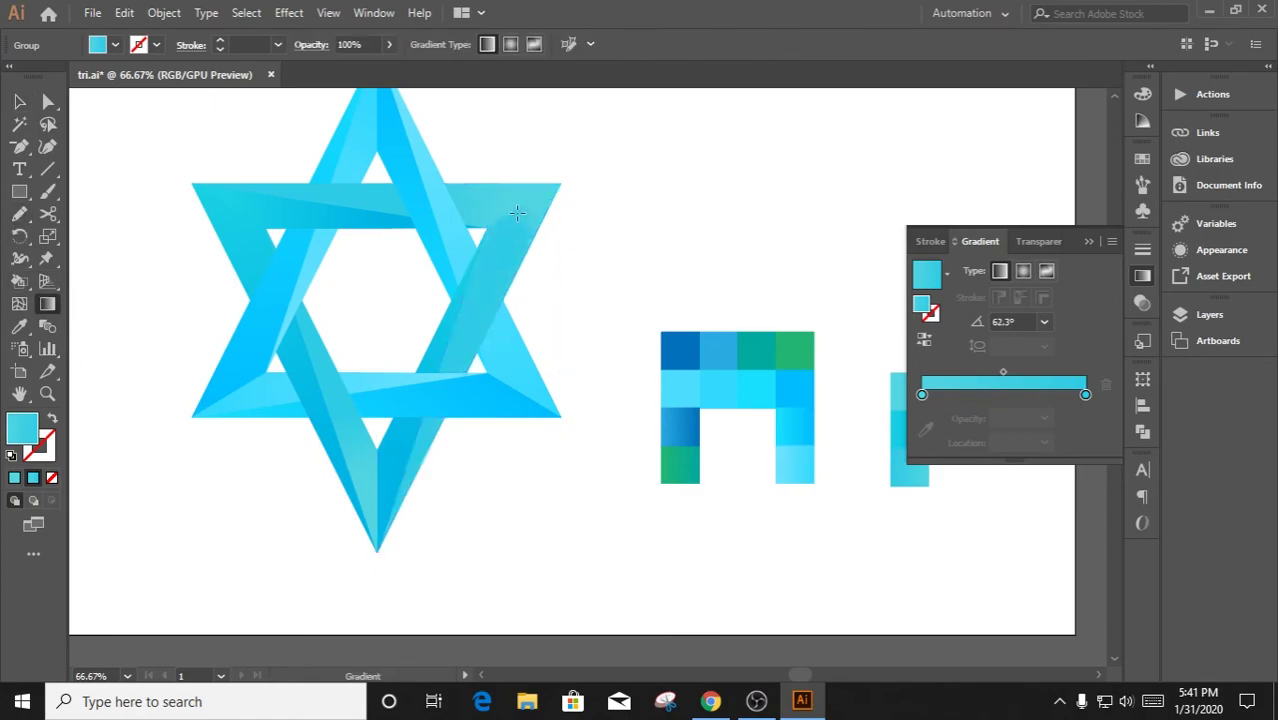
drag(425, 470, 513, 273)
key(v)
click(668, 325)
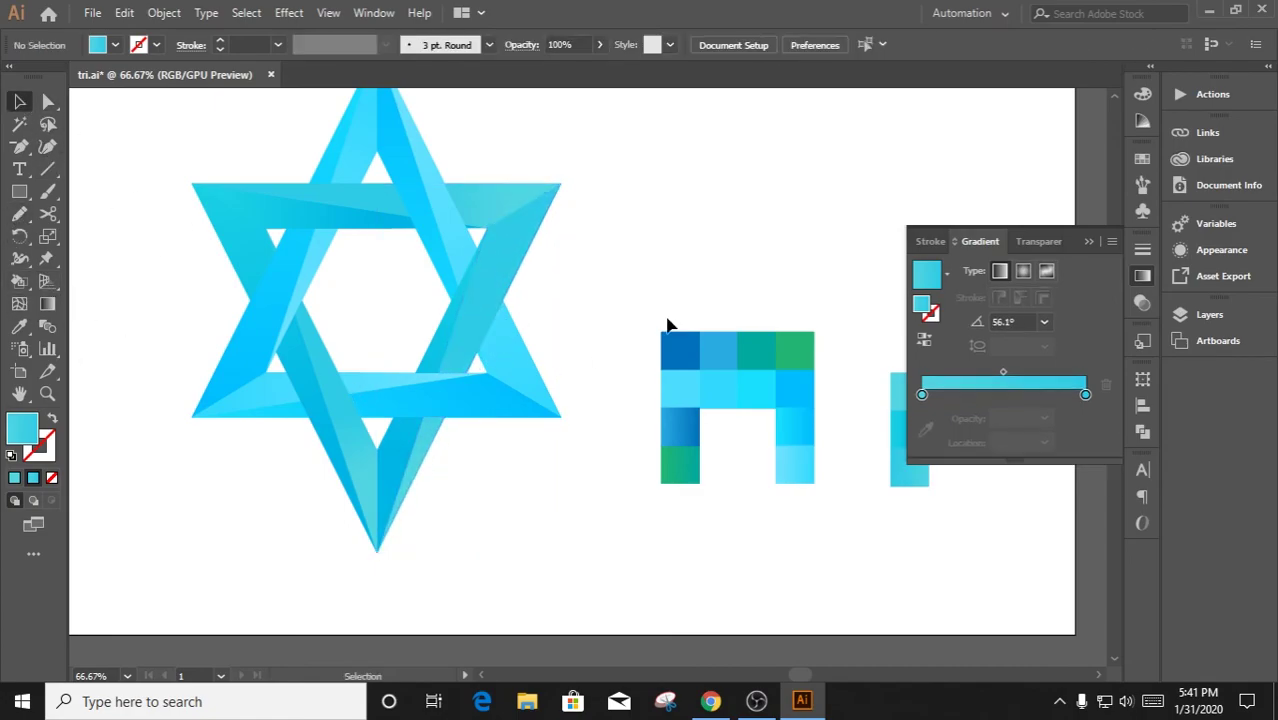
click(838, 294)
Delete the extra colour squares and gather the cyan ones into one horizontal bar
drag(670, 322, 673, 325)
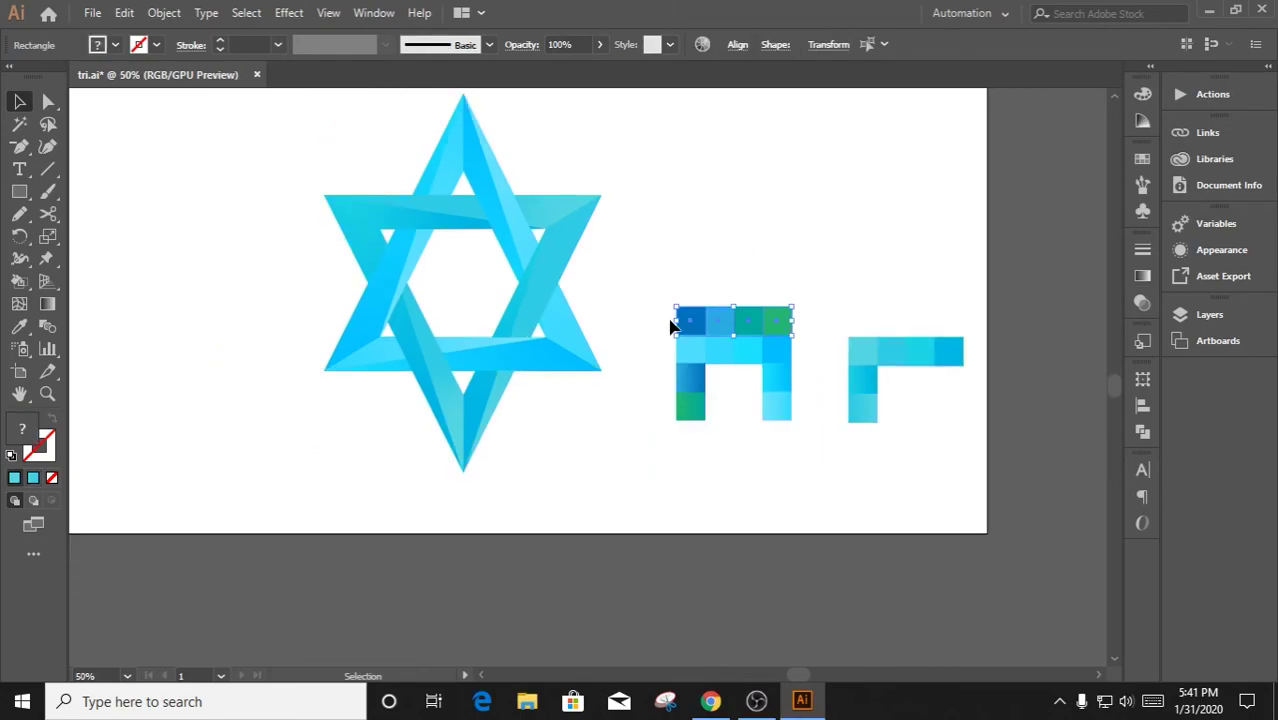
key(Delete)
drag(705, 428, 673, 366)
key(Delete)
mouse_move(841, 308)
mouse_down()
mouse_move(950, 351)
mouse_move(776, 322)
mouse_up()
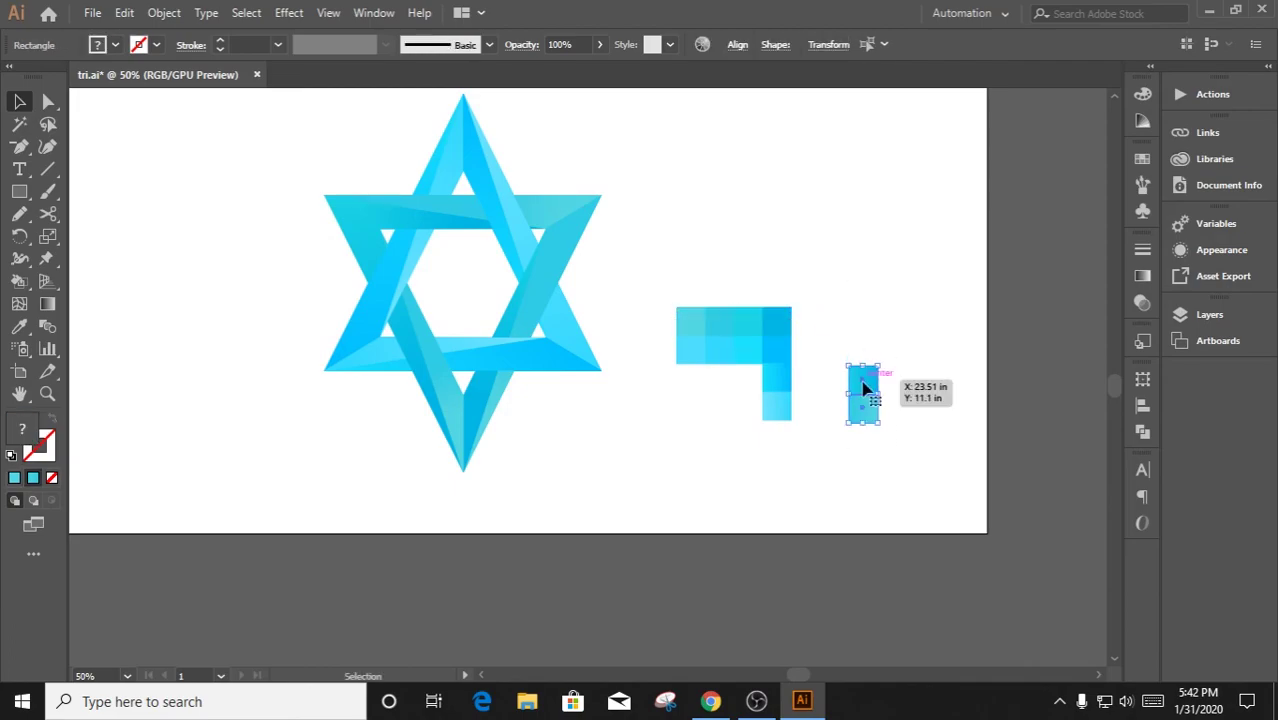
drag(862, 379, 806, 322)
drag(781, 382, 835, 328)
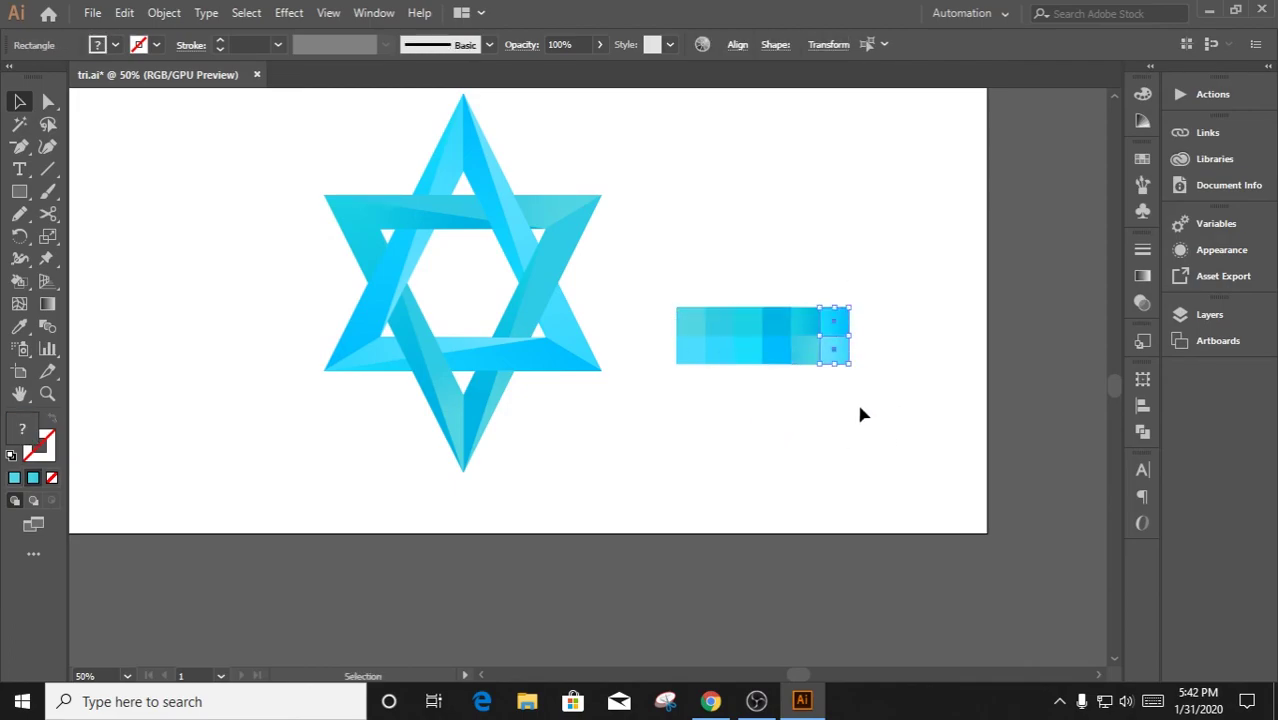
Group all of the star's pieces into one object
click(856, 400)
key(ctrl+1)
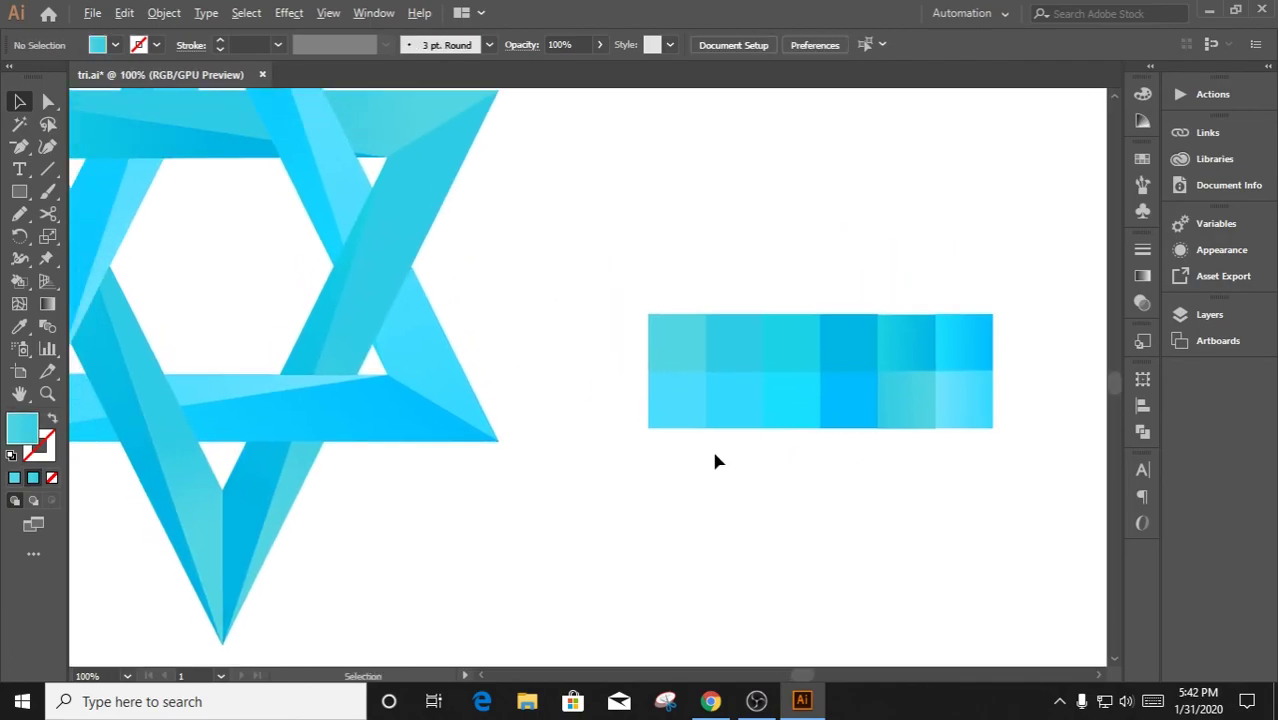
key(ctrl+minus)
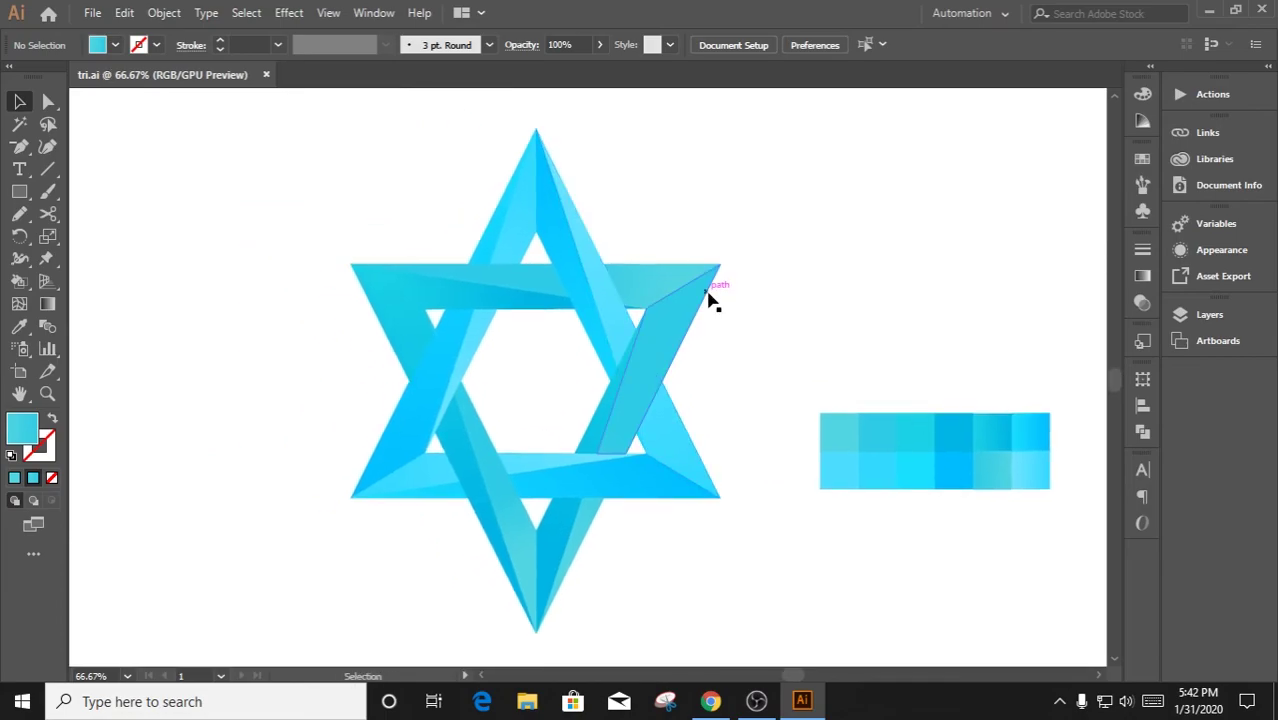
drag(733, 494, 548, 308)
right_click(568, 322)
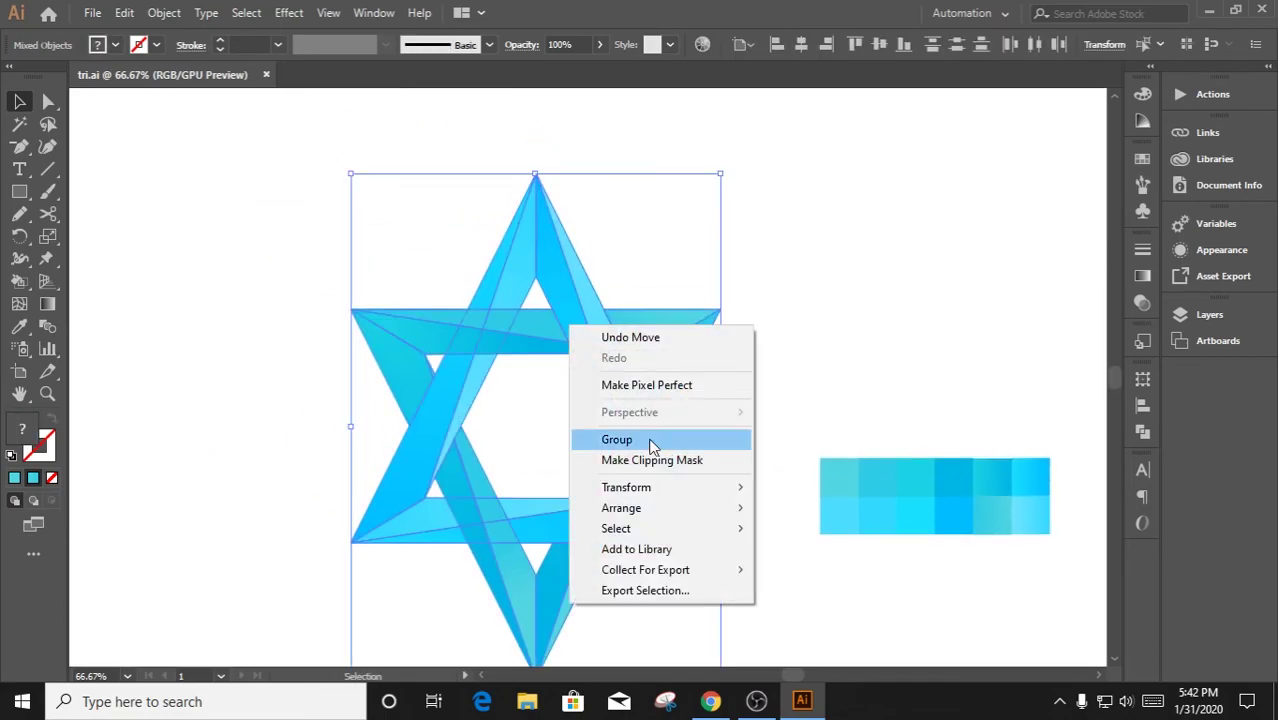
click(650, 443)
Undo an accidental rotation of the grouped star, keeping it upright
drag(608, 126, 828, 233)
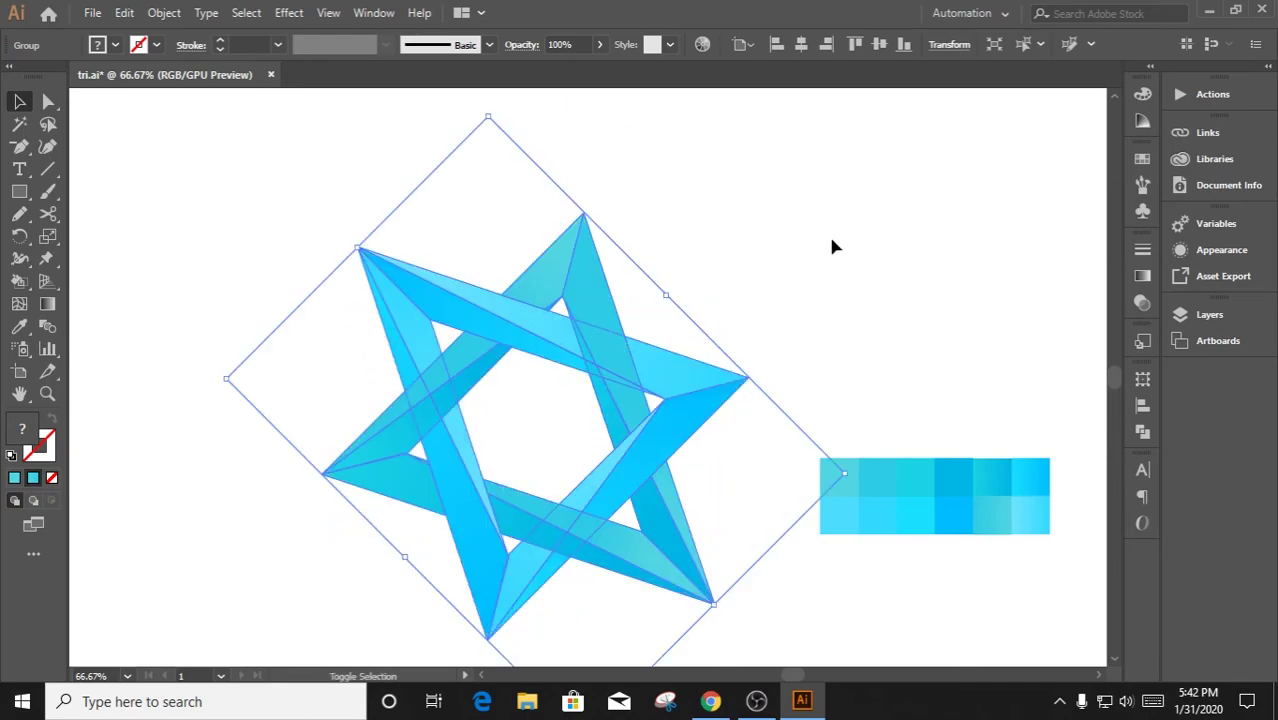
click(828, 233)
key(ctrl+minus)
key(ctrl+minus)
key(ctrl+minus)
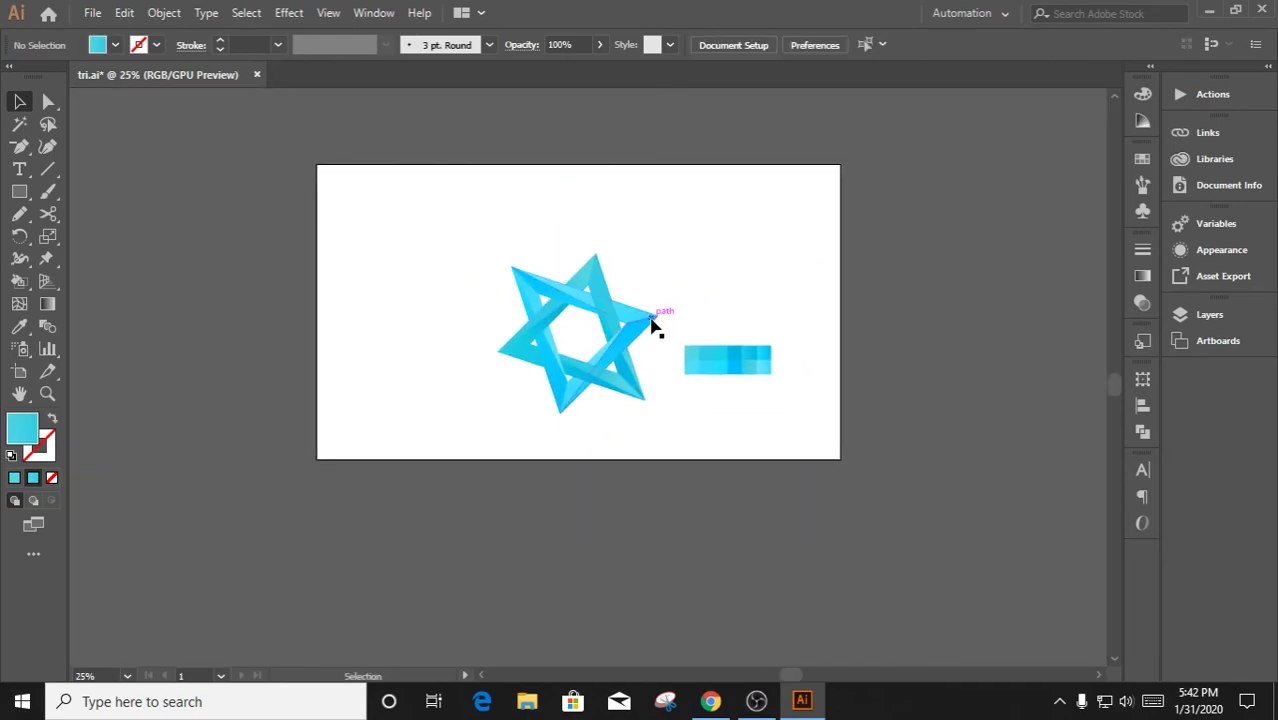
click(651, 325)
mouse_move(638, 279)
mouse_down()
mouse_move(599, 242)
mouse_move(771, 254)
mouse_up()
click(599, 242)
key(ctrl+plus)
key(ctrl+plus)
click(600, 231)
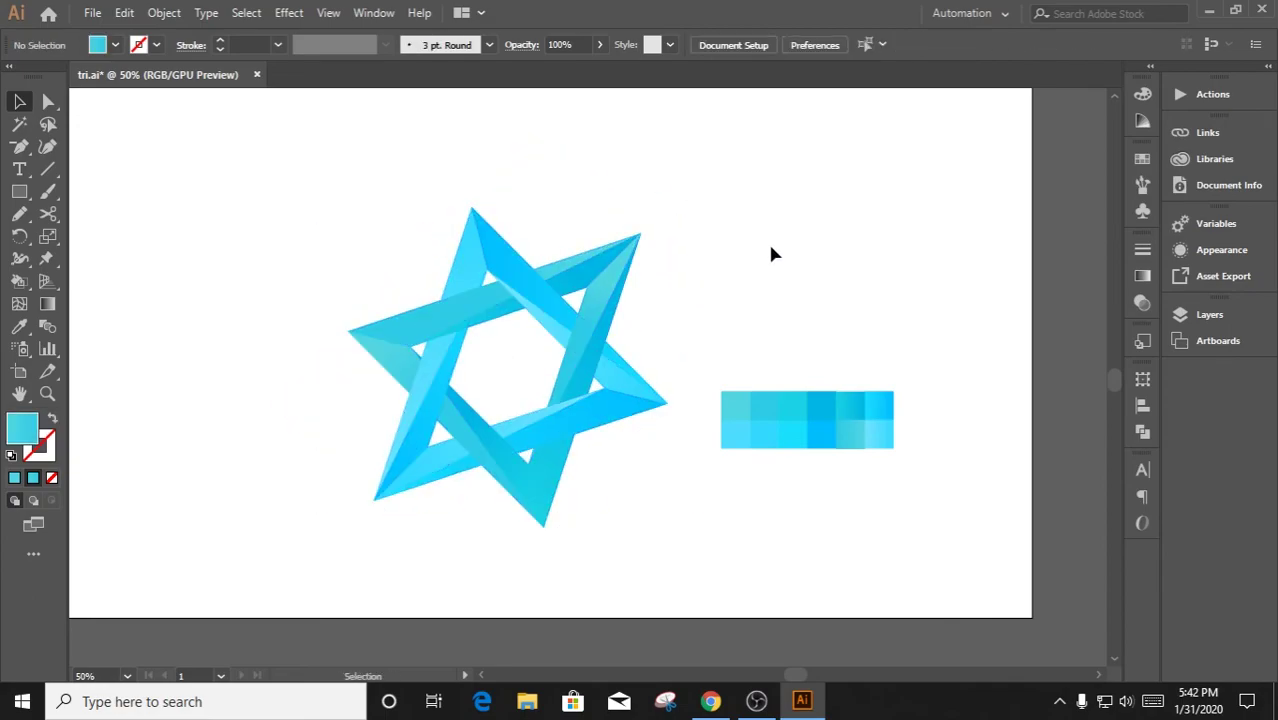
key(ctrl+z)
key(ctrl+z)
Redo the star's grouping and move the star up and to the left
right_click(740, 238)
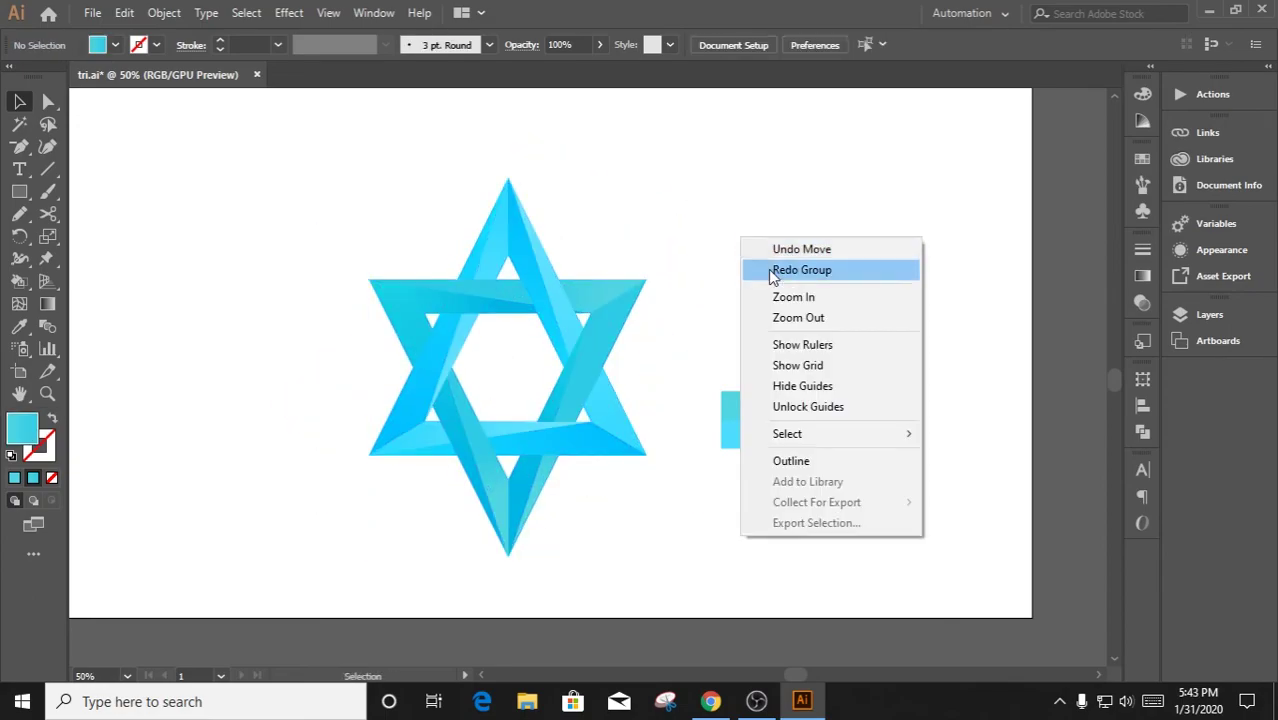
click(765, 270)
key(ctrl+minus)
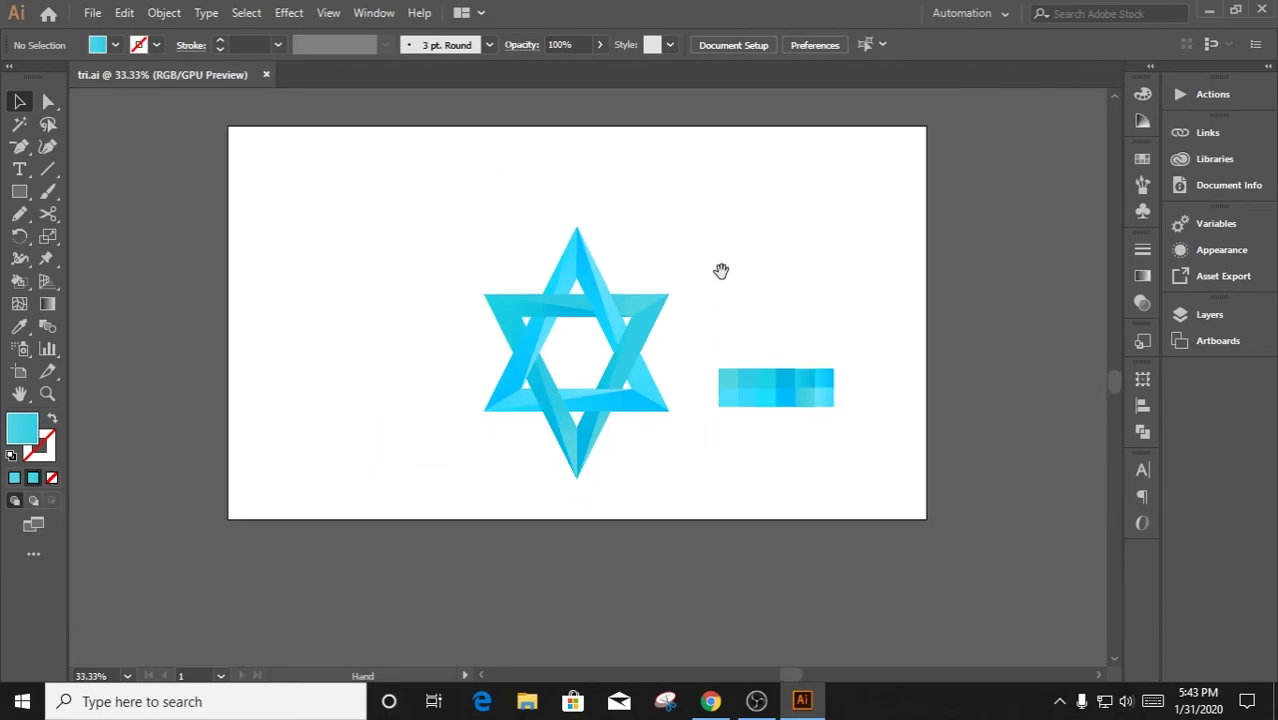
click(588, 347)
drag(588, 347, 526, 299)
Group the colour-square bar and move it off the artboard to the right
drag(826, 413, 667, 319)
right_click(758, 380)
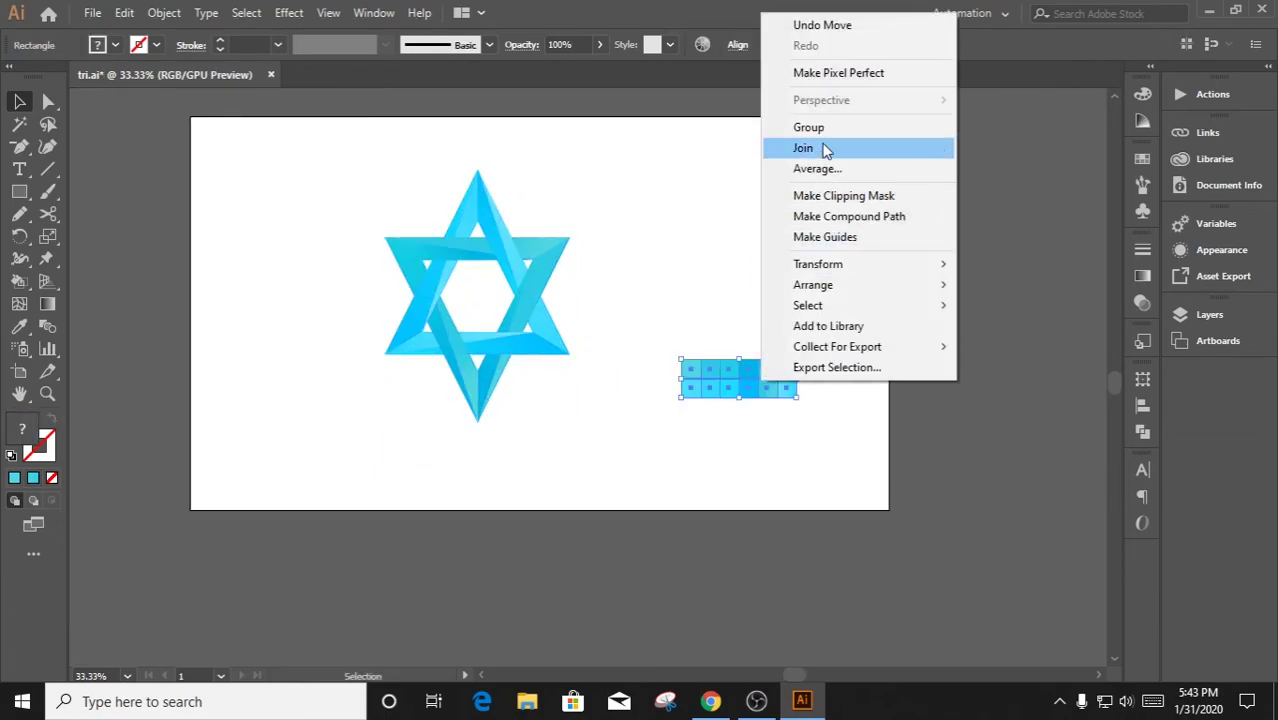
click(800, 127)
drag(768, 388, 988, 353)
click(734, 300)
Try moving the star to the right, then undo the move
key(ctrl+plus)
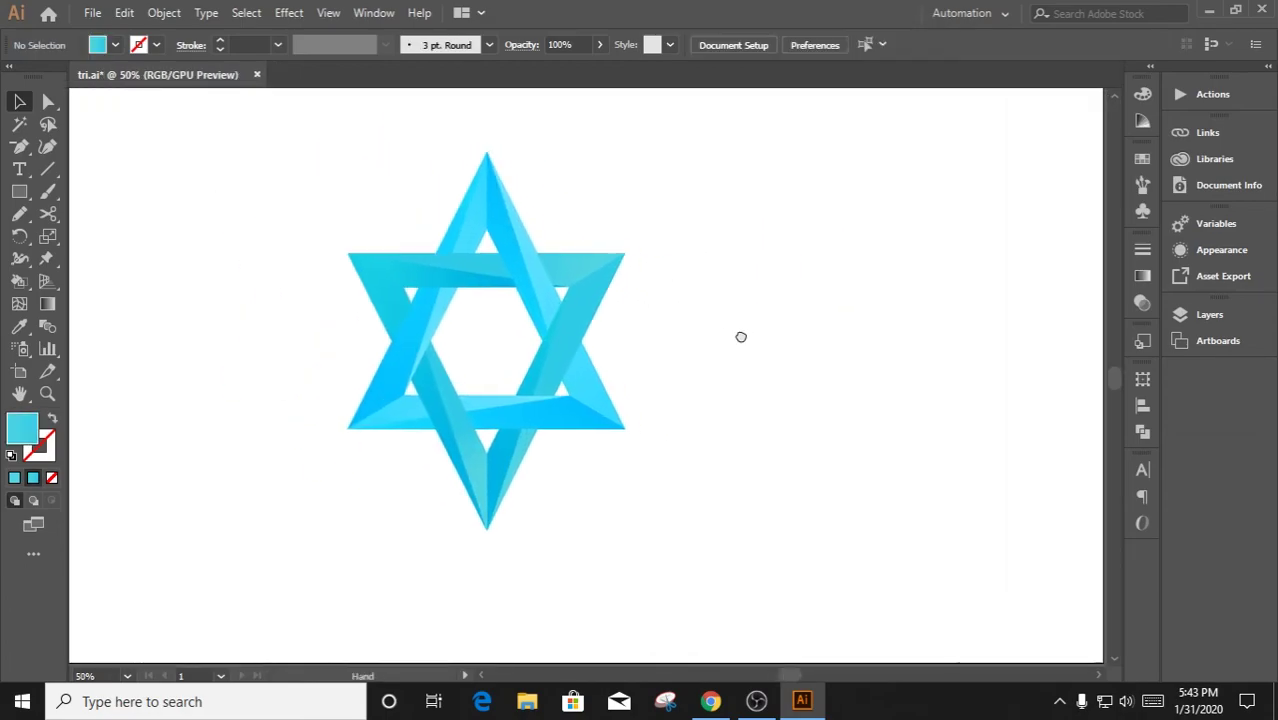
click(562, 368)
drag(562, 368, 699, 363)
key(ctrl+z)
key(ctrl+minus)
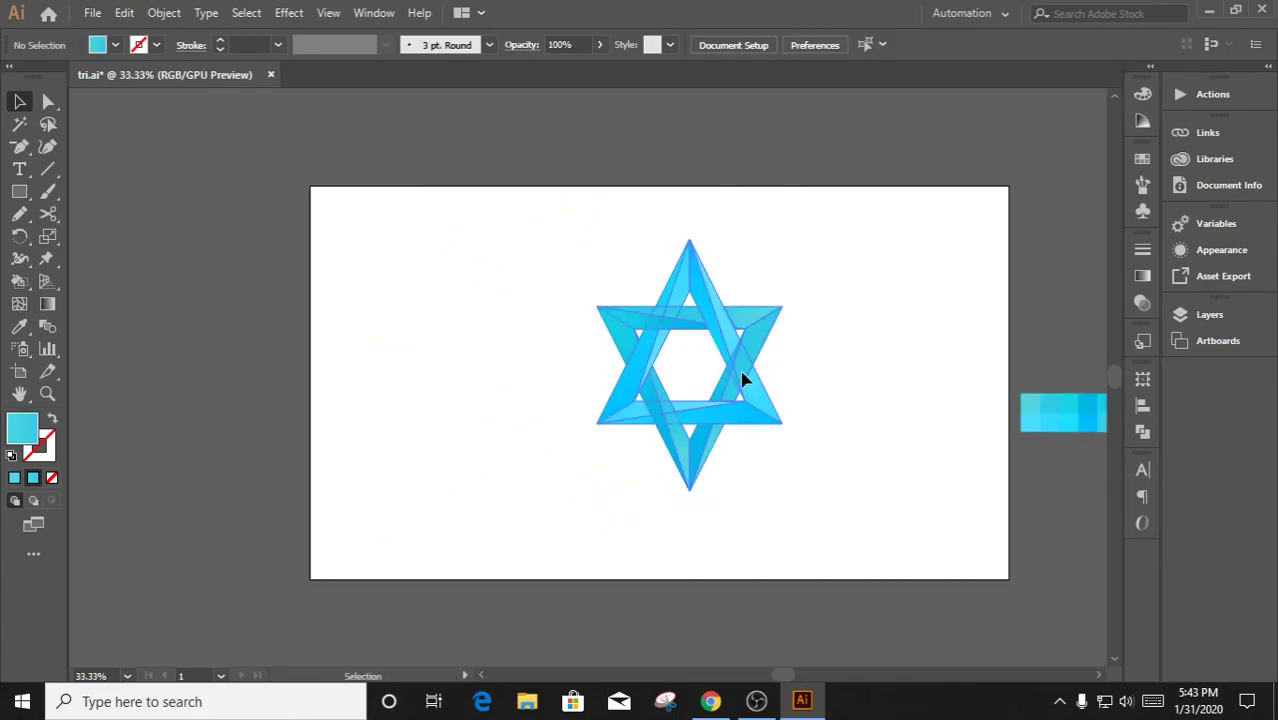
Centre the star on the artboard using Align to Artboard
click(1069, 43)
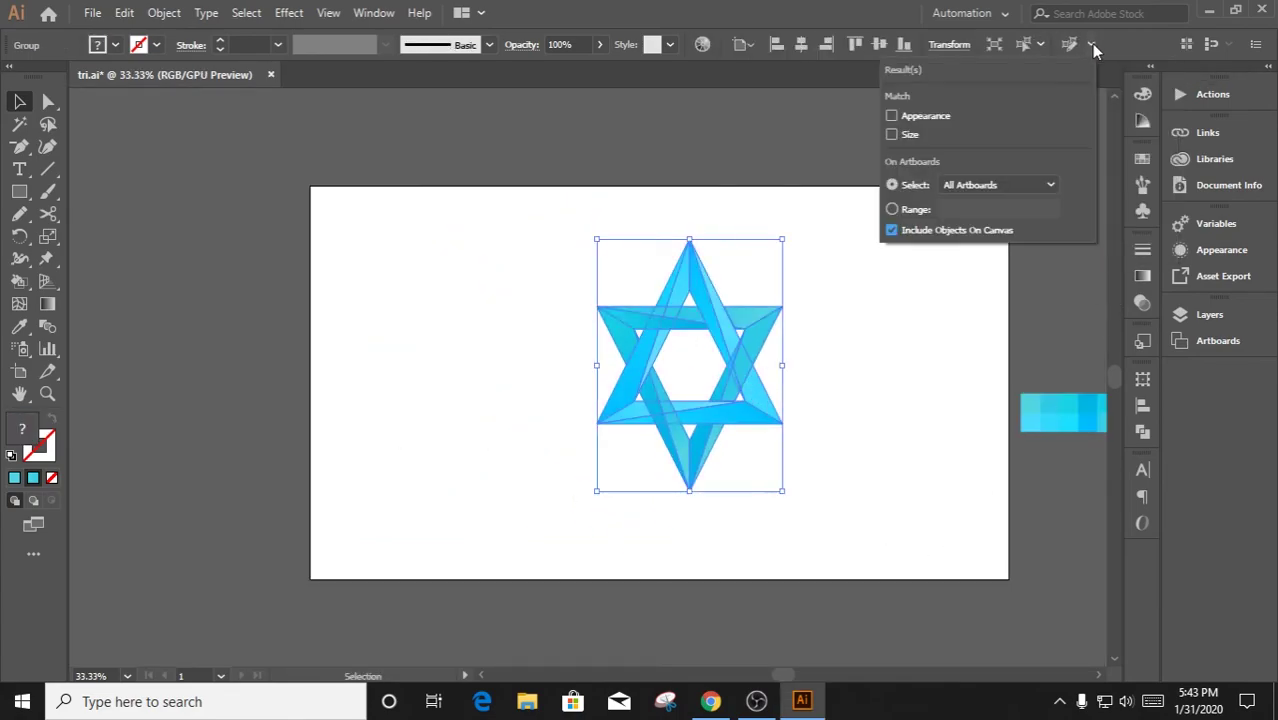
click(1143, 404)
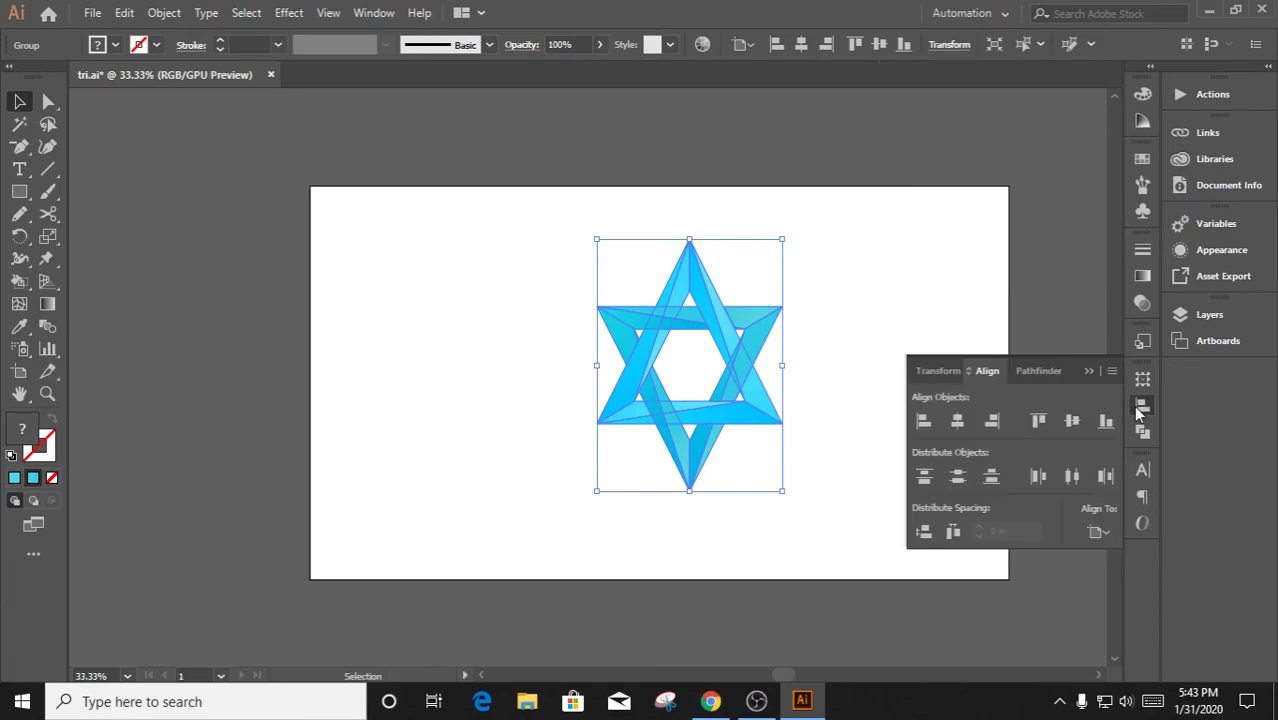
click(1097, 531)
click(962, 425)
click(958, 476)
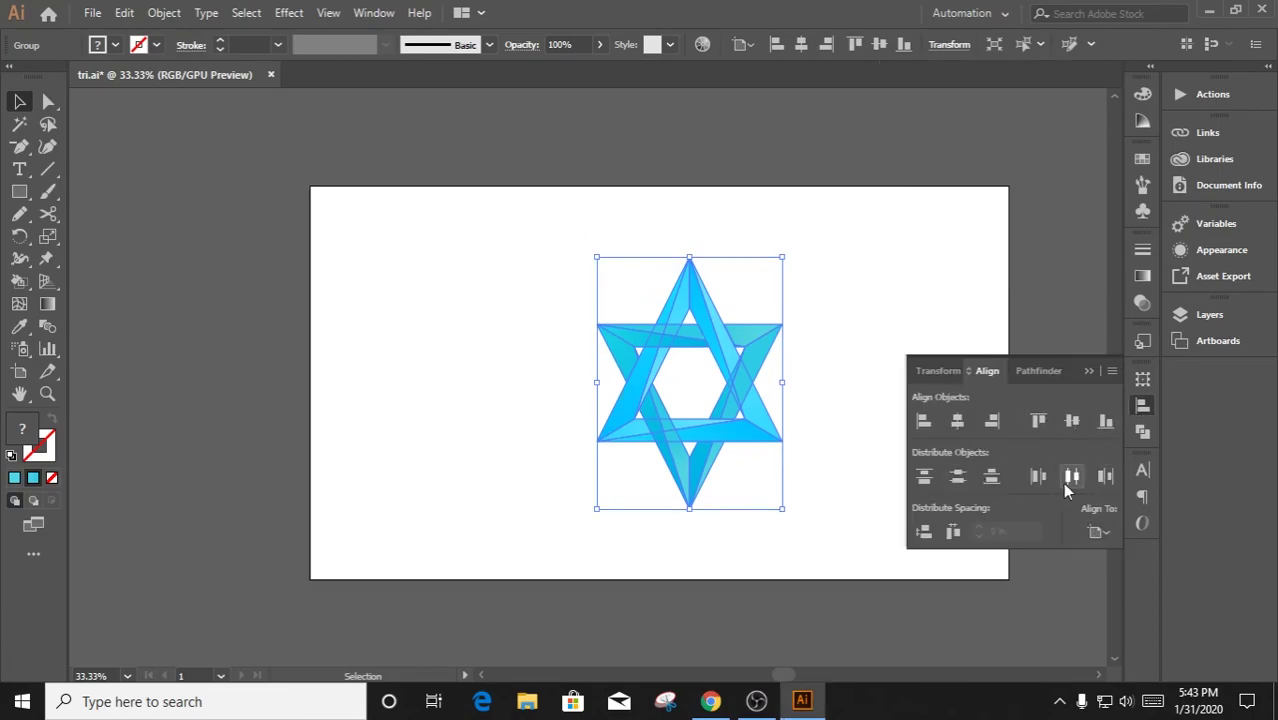
click(841, 137)
click(1143, 404)
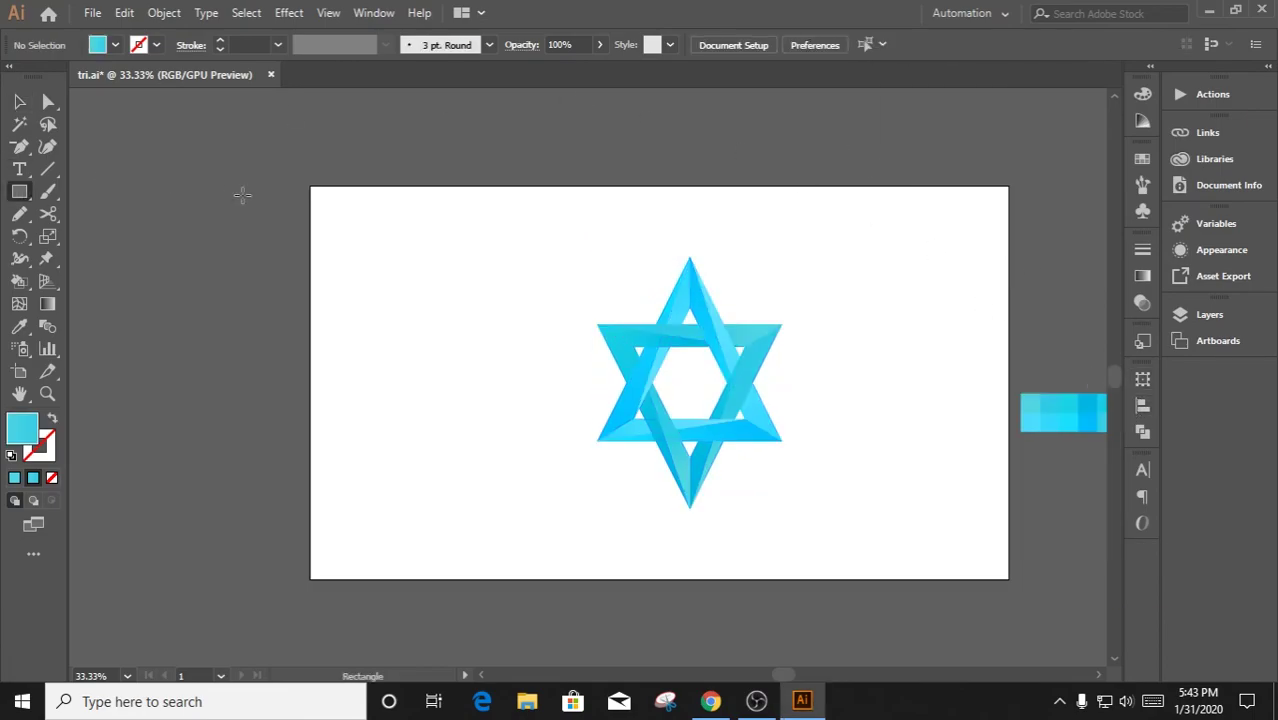
Draw a rectangle covering the whole artboard and send it behind the star
mouse_move(310, 186)
mouse_down()
mouse_move(913, 548)
mouse_move(1008, 578)
mouse_up()
click(1205, 314)
click(1053, 394)
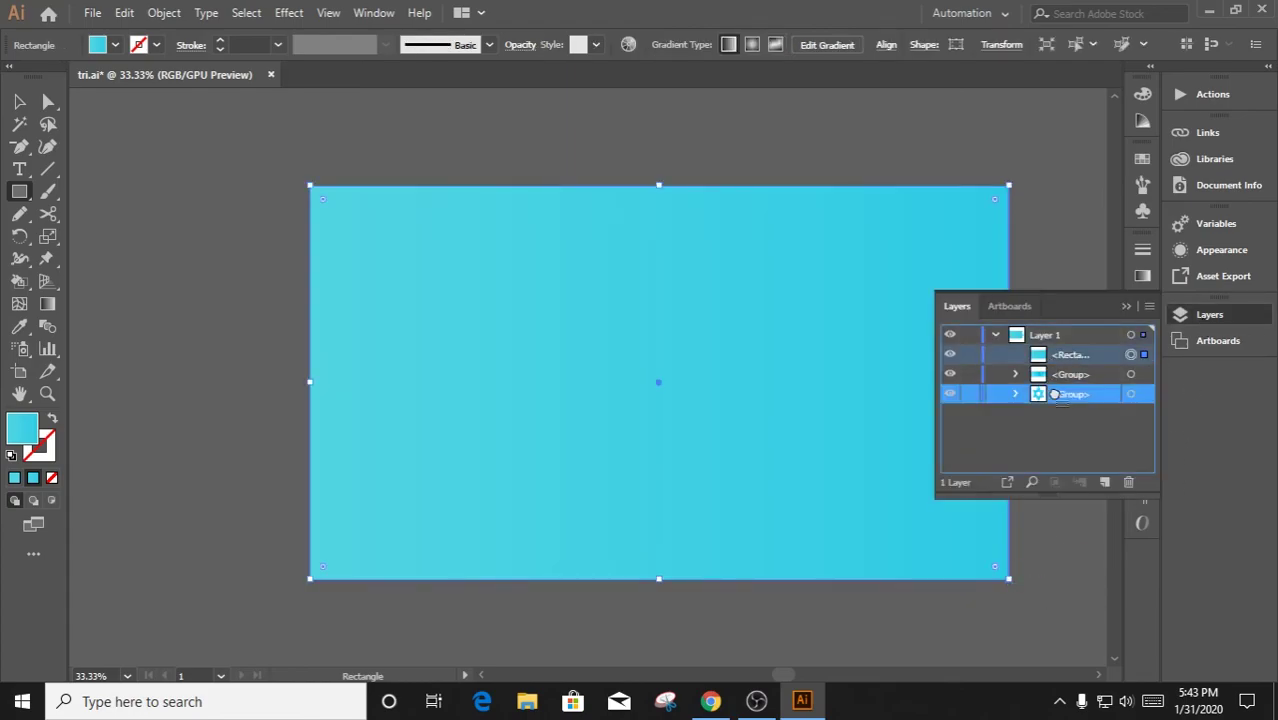
drag(1053, 394, 1056, 414)
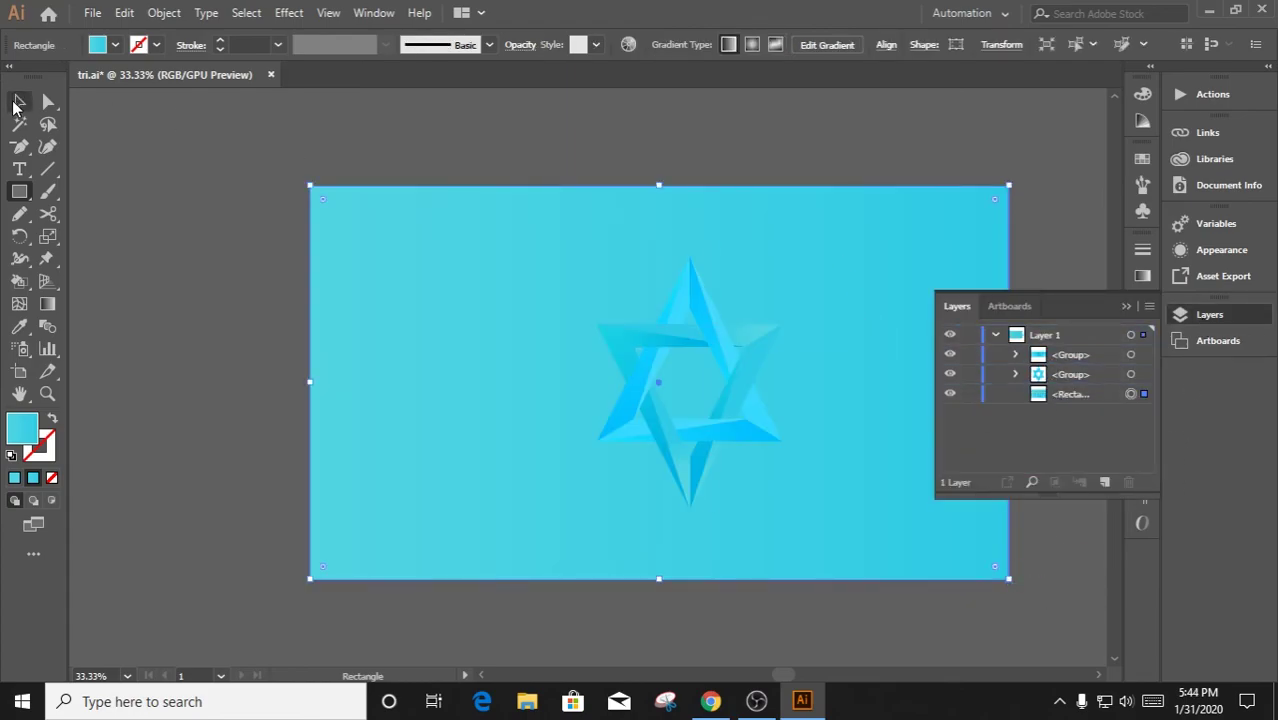
click(15, 105)
click(1090, 311)
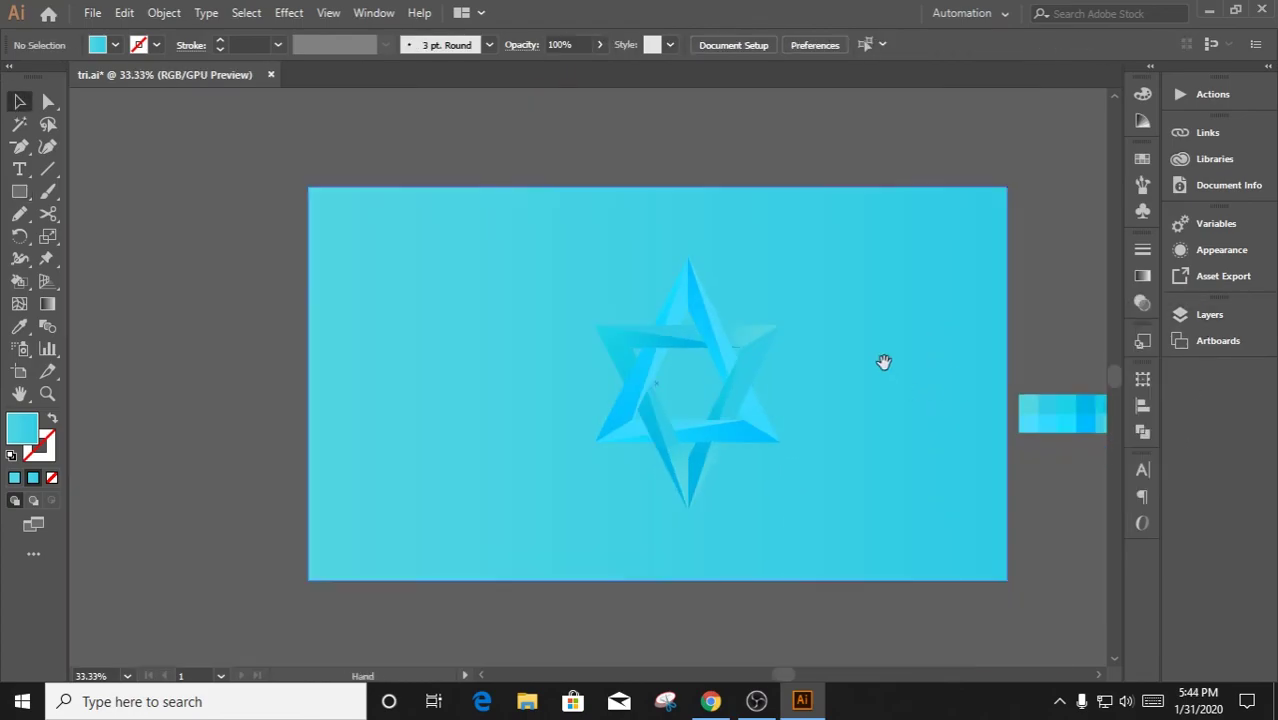
mouse_move(810, 322)
mouse_down()
mouse_move(684, 320)
mouse_move(738, 337)
mouse_up()
Apply a freeform gradient to the background rectangle and adjust its corner colour points
click(887, 286)
click(1142, 276)
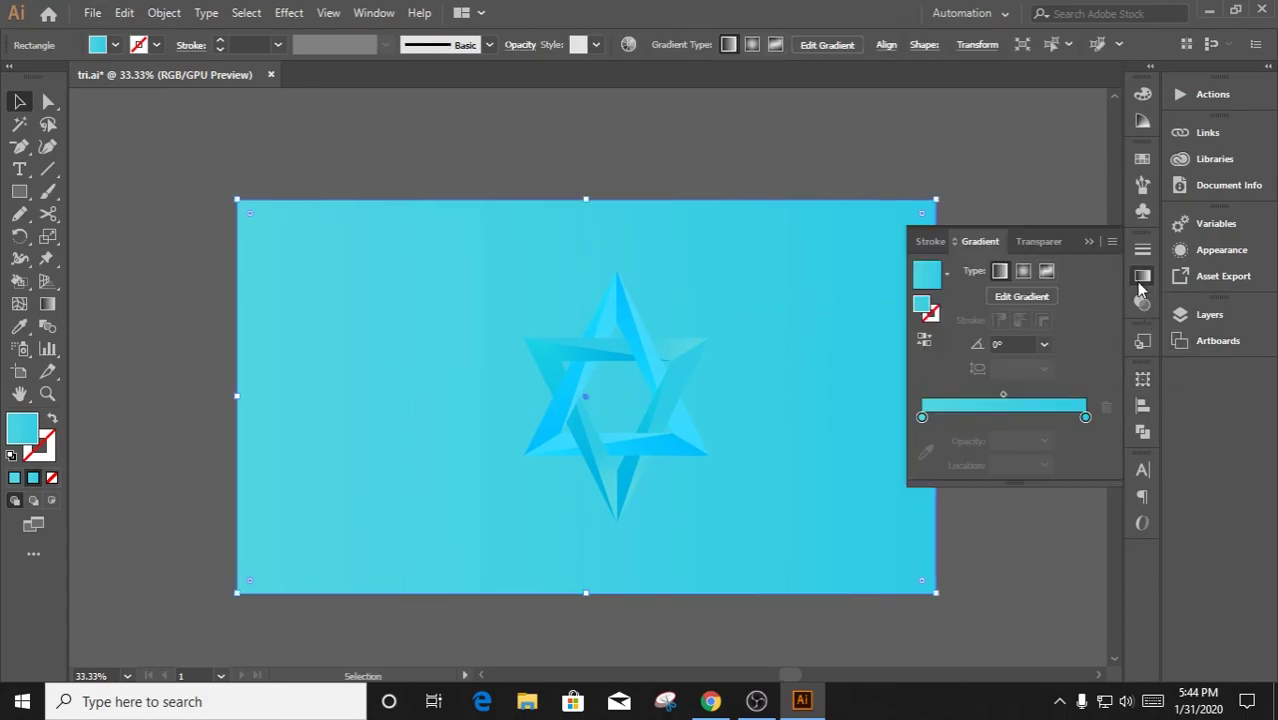
click(1050, 271)
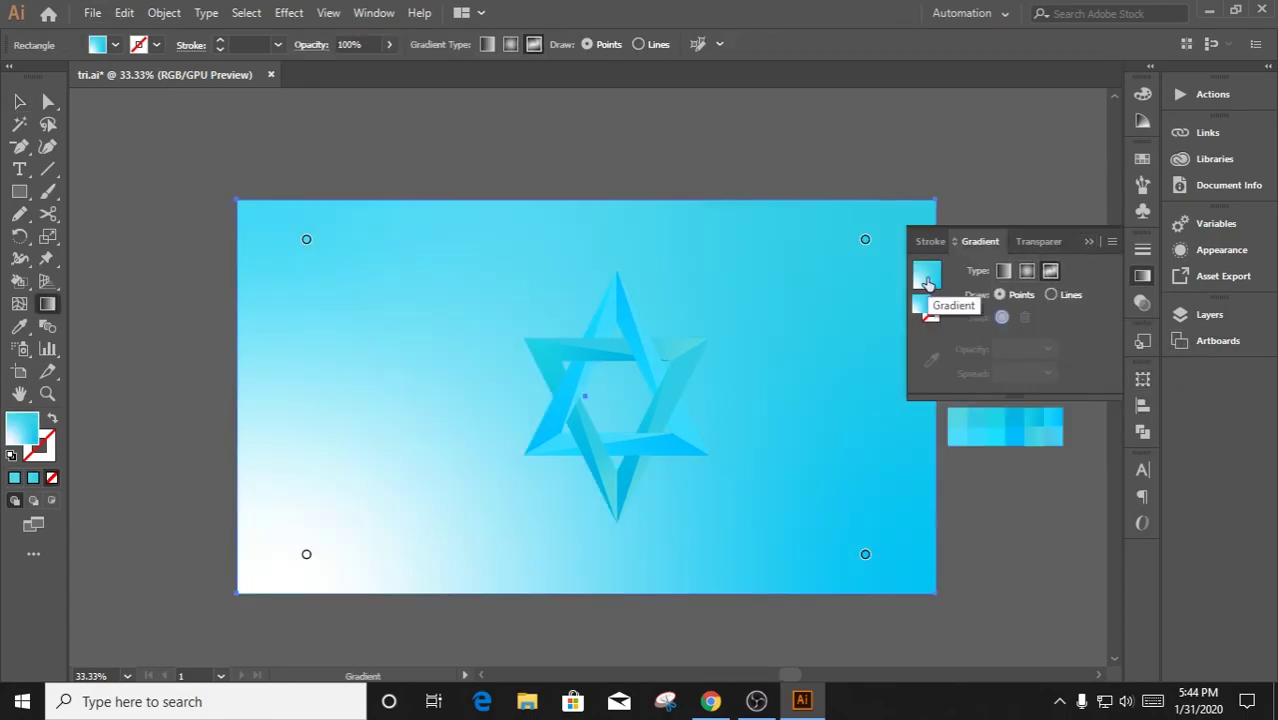
click(865, 239)
click(931, 360)
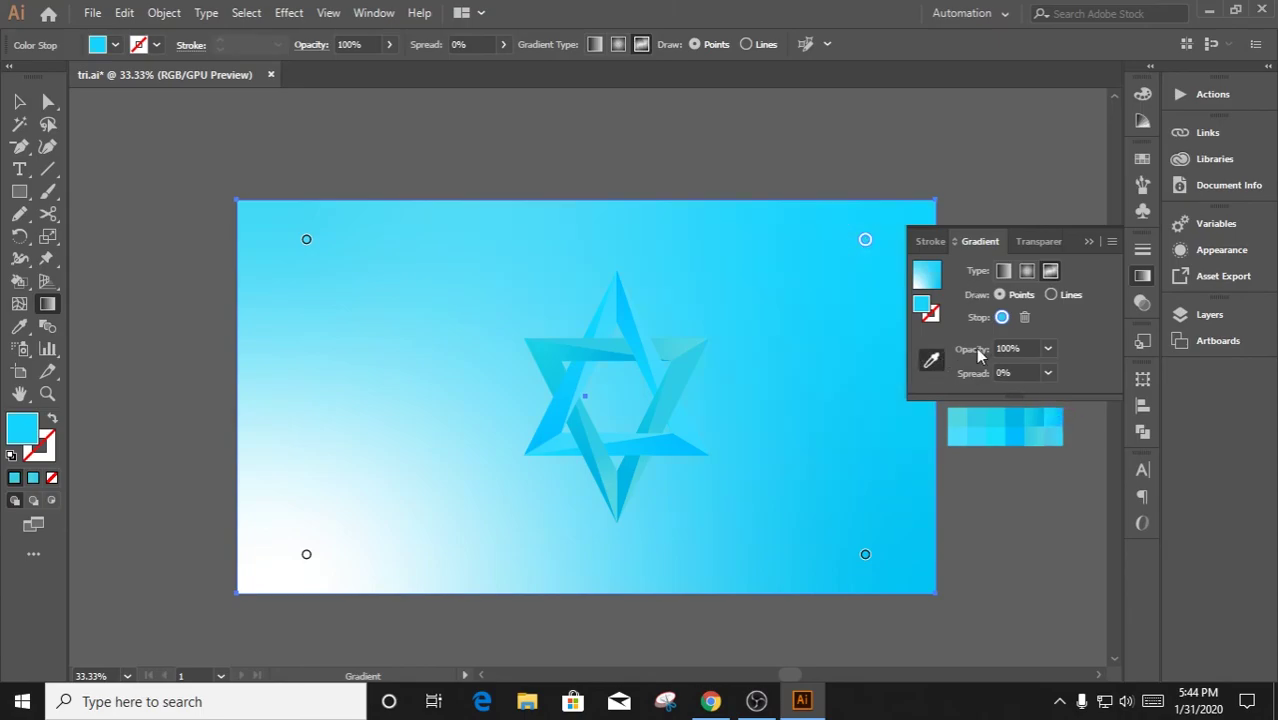
click(306, 239)
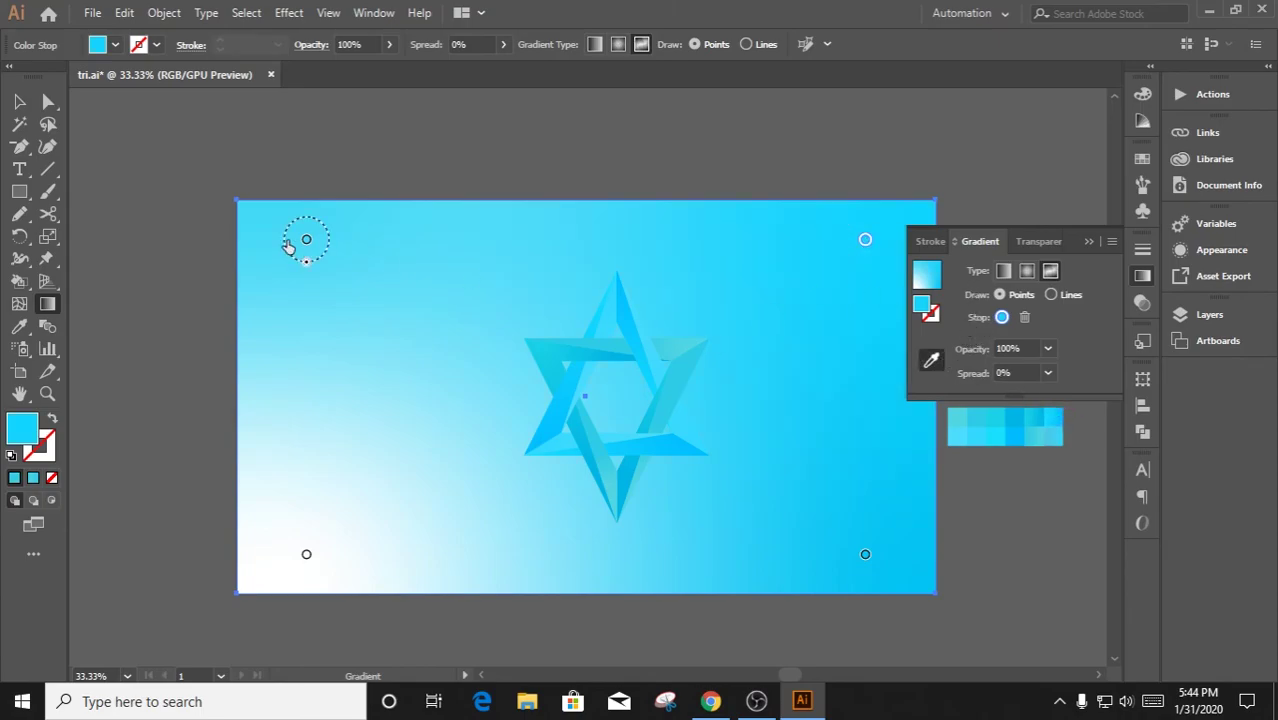
click(931, 360)
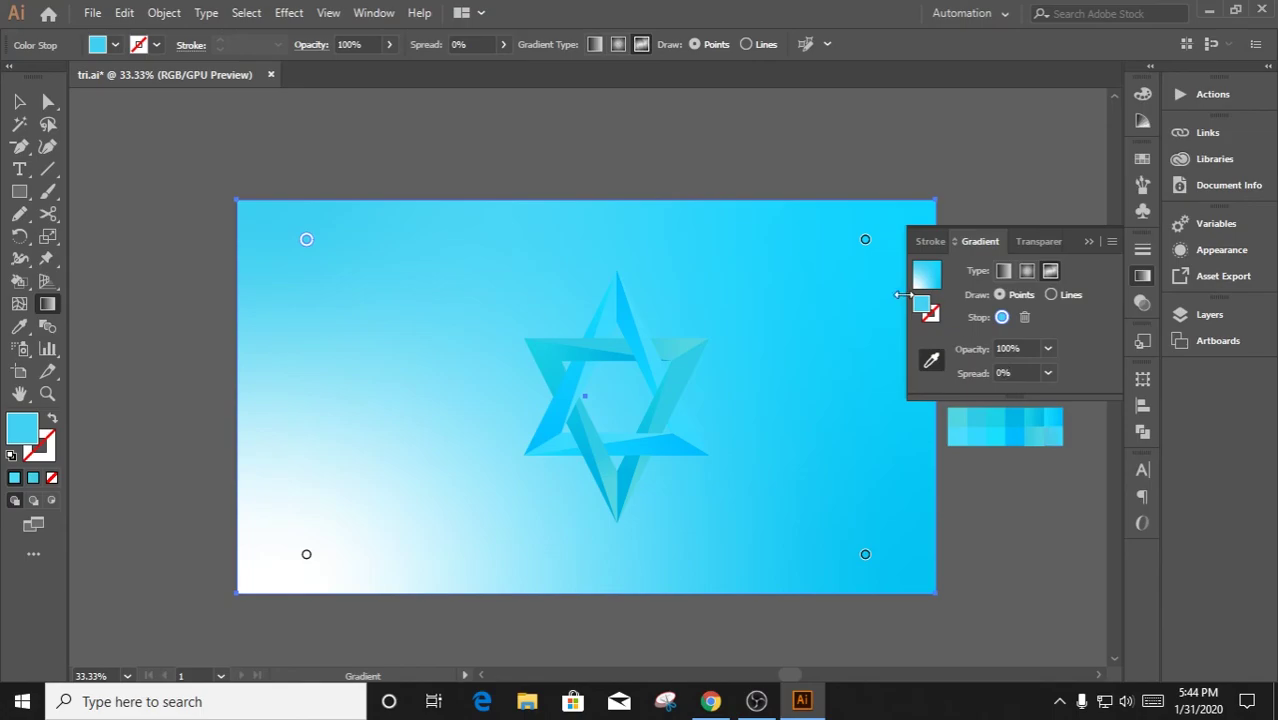
click(855, 562)
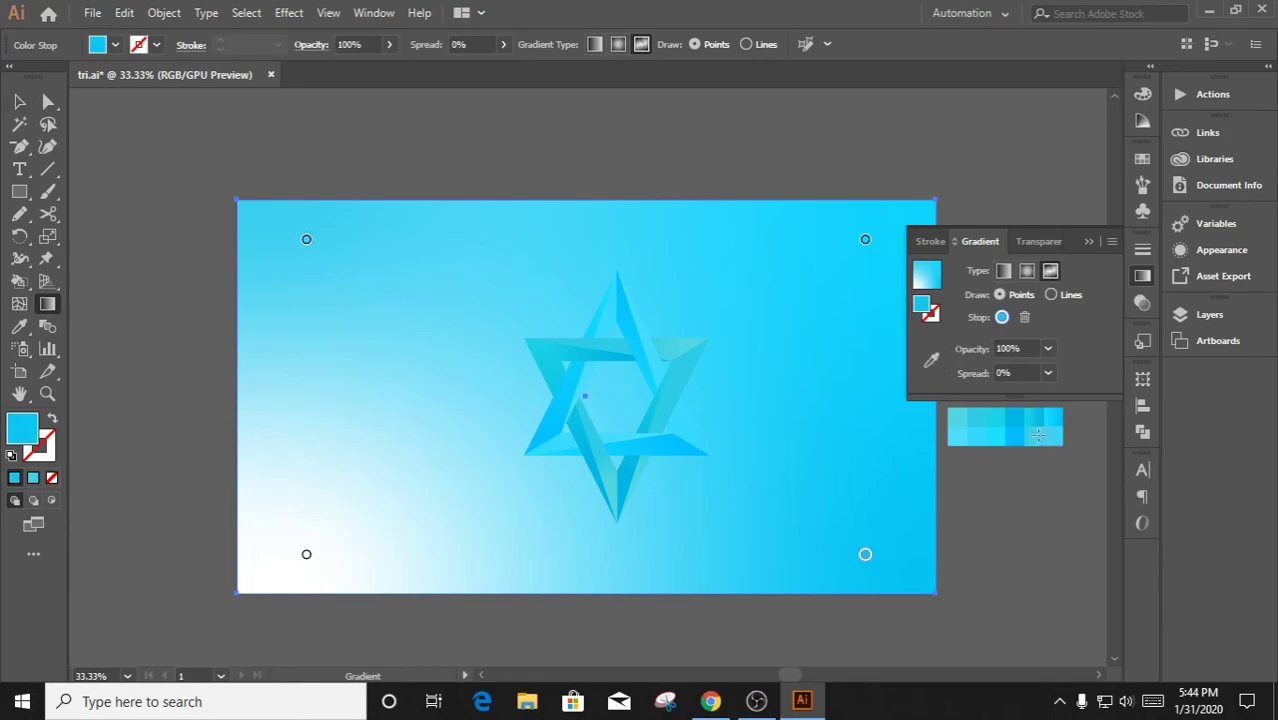
Add a white gradient point right of the star, then undo the background fill
click(21, 103)
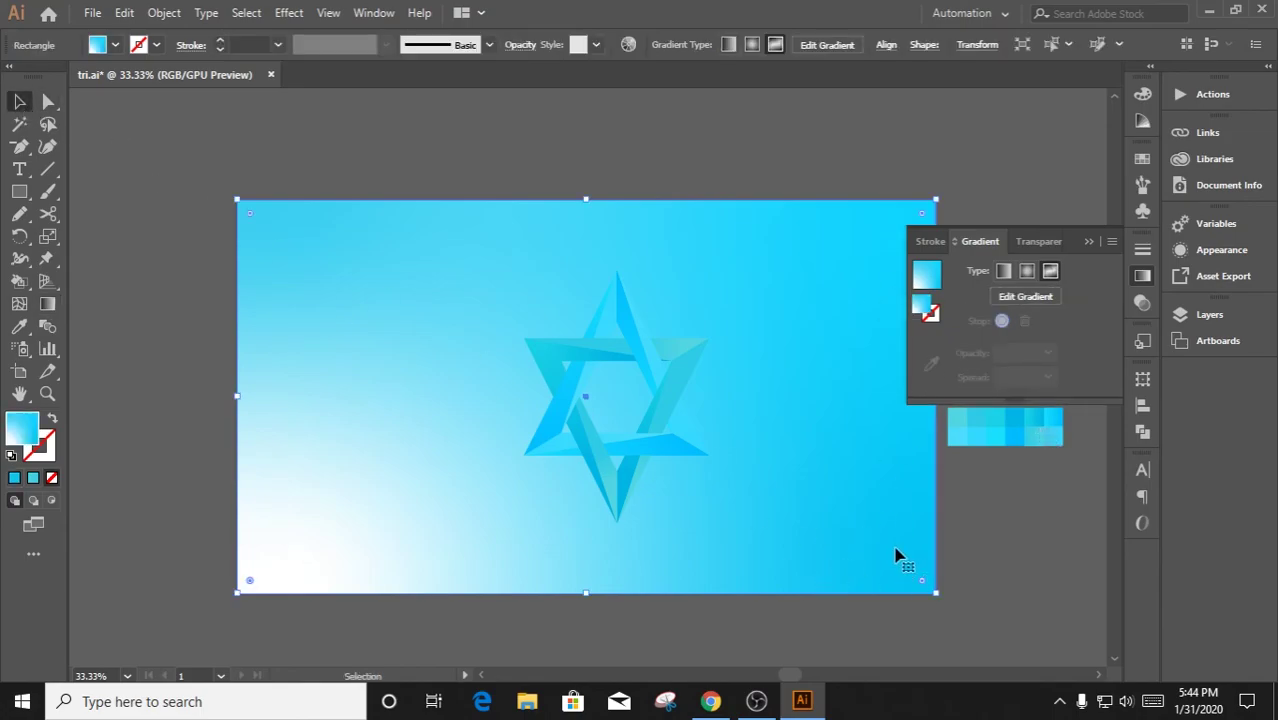
click(150, 155)
click(725, 442)
click(1046, 301)
click(825, 376)
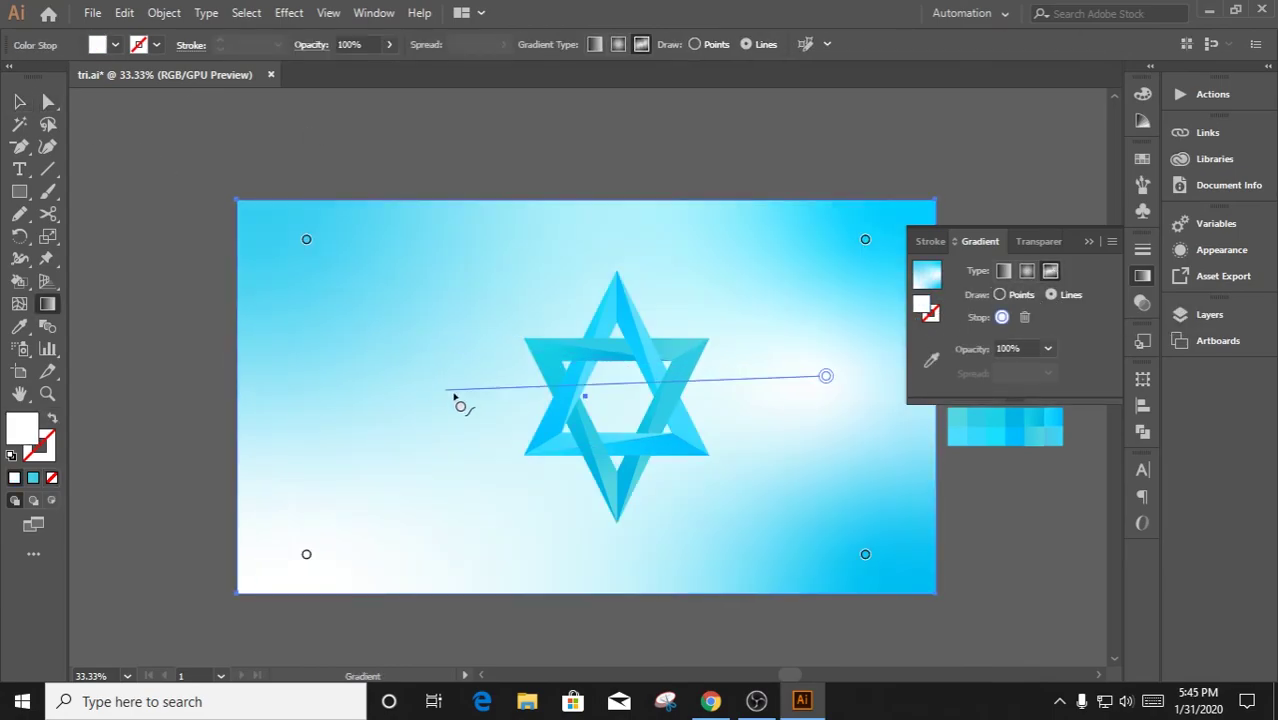
key(ctrl+z)
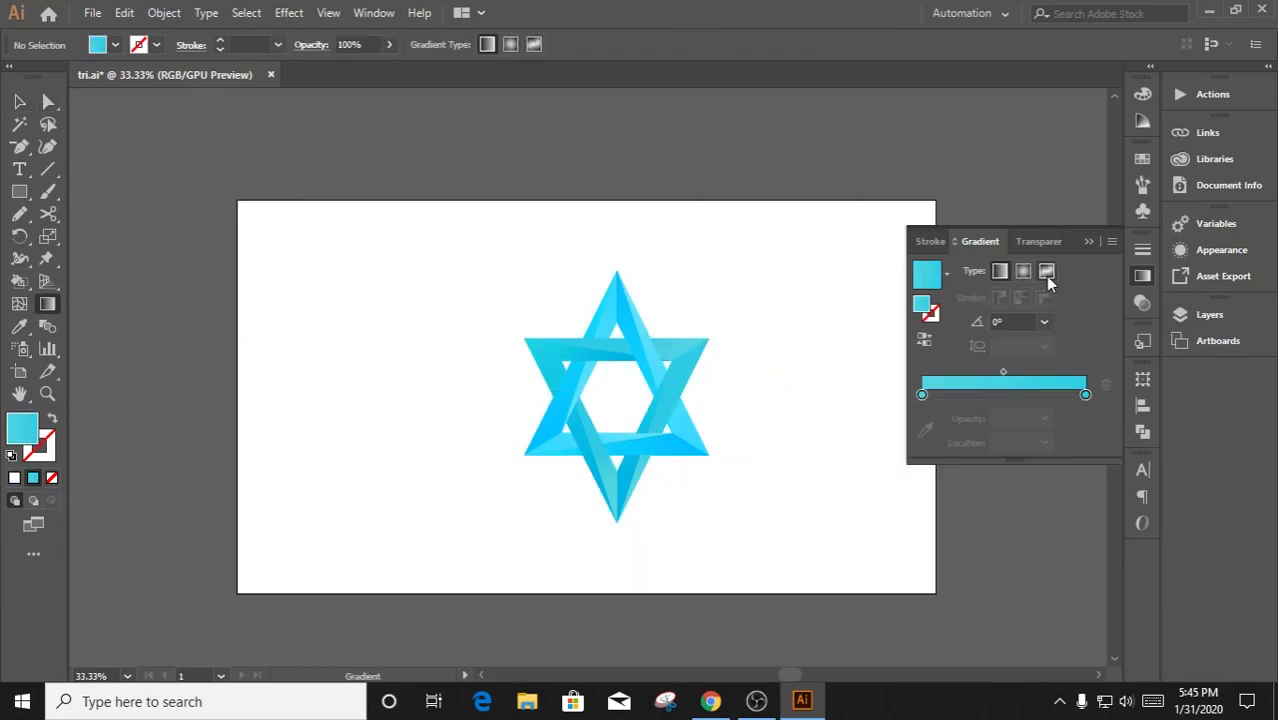
Undo the gradient change, return to the Selection tool and bring up the Layers panel
right_click(158, 219)
click(178, 232)
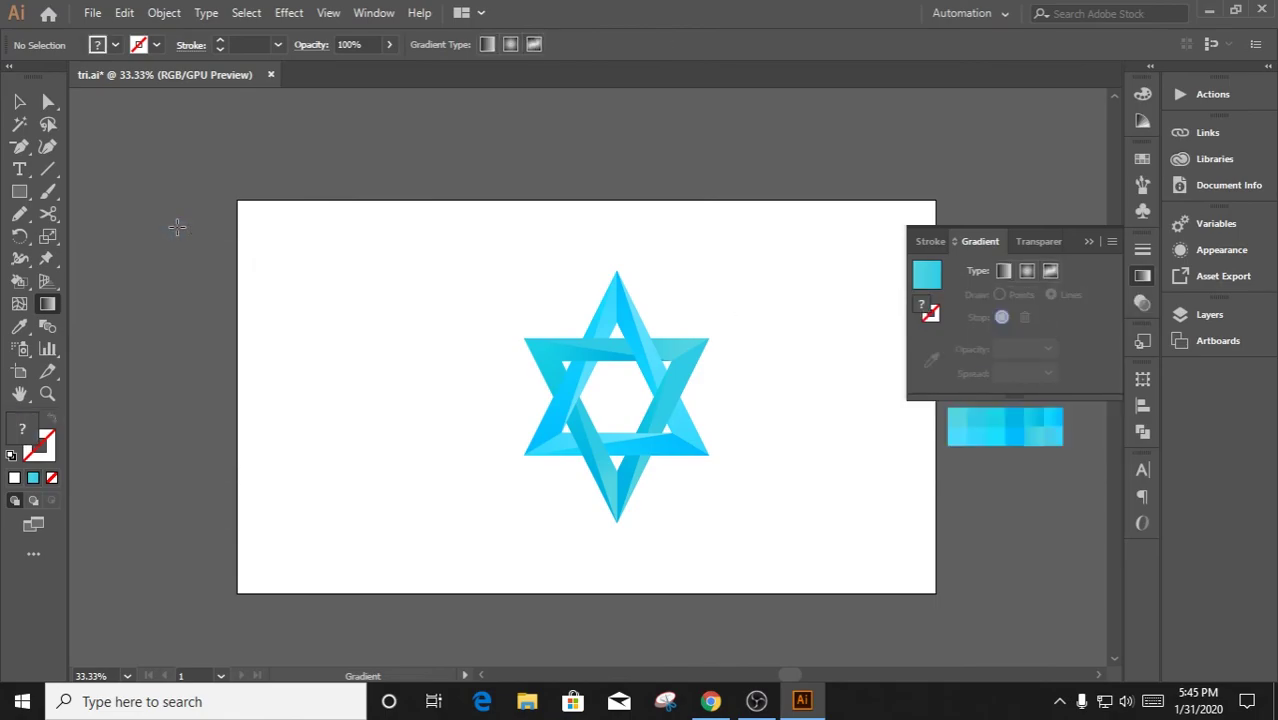
key(v)
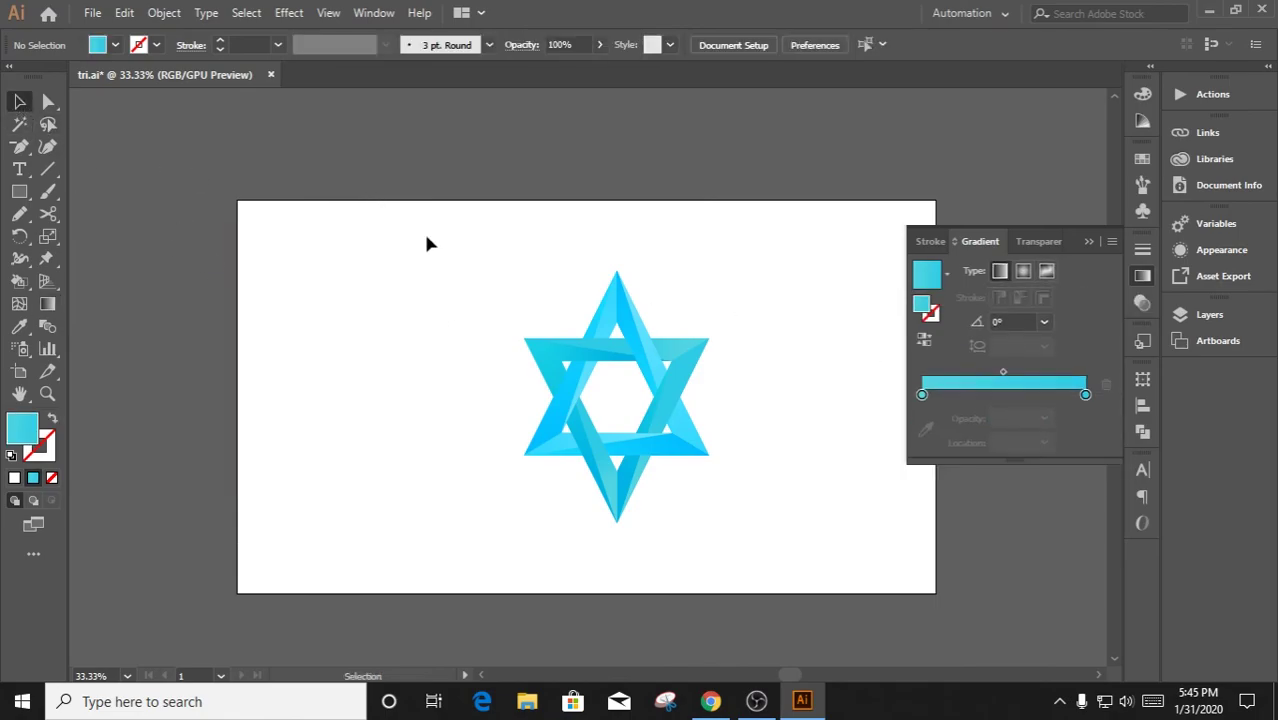
click(1180, 314)
click(1125, 307)
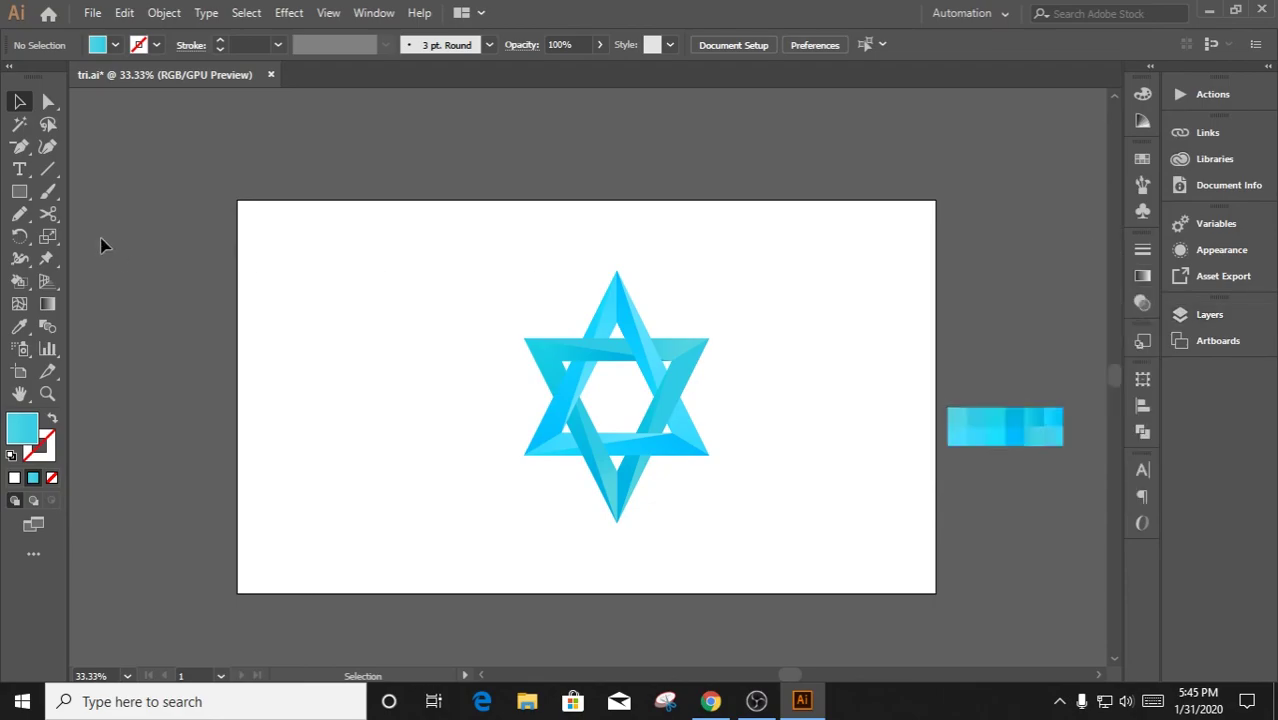
Draw a rectangle covering the whole artboard and move it beneath the star groups in Layers
drag(232, 205, 936, 593)
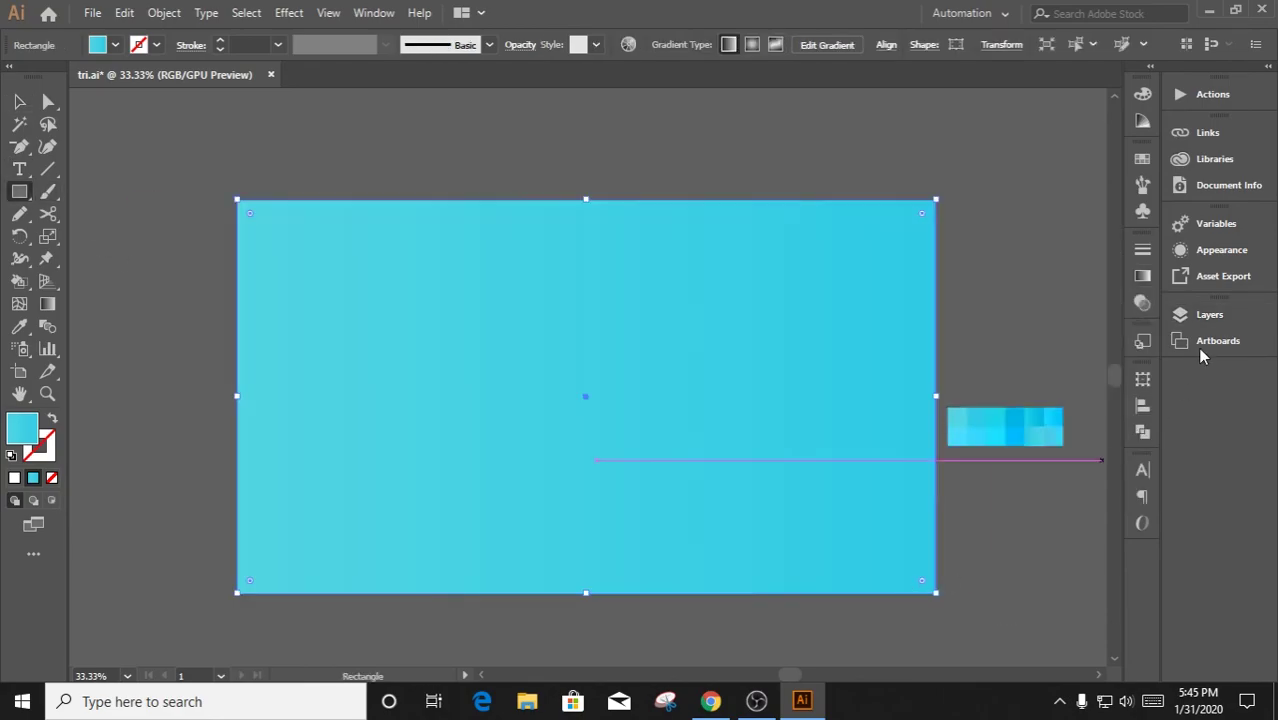
click(1209, 314)
drag(1071, 381, 1073, 407)
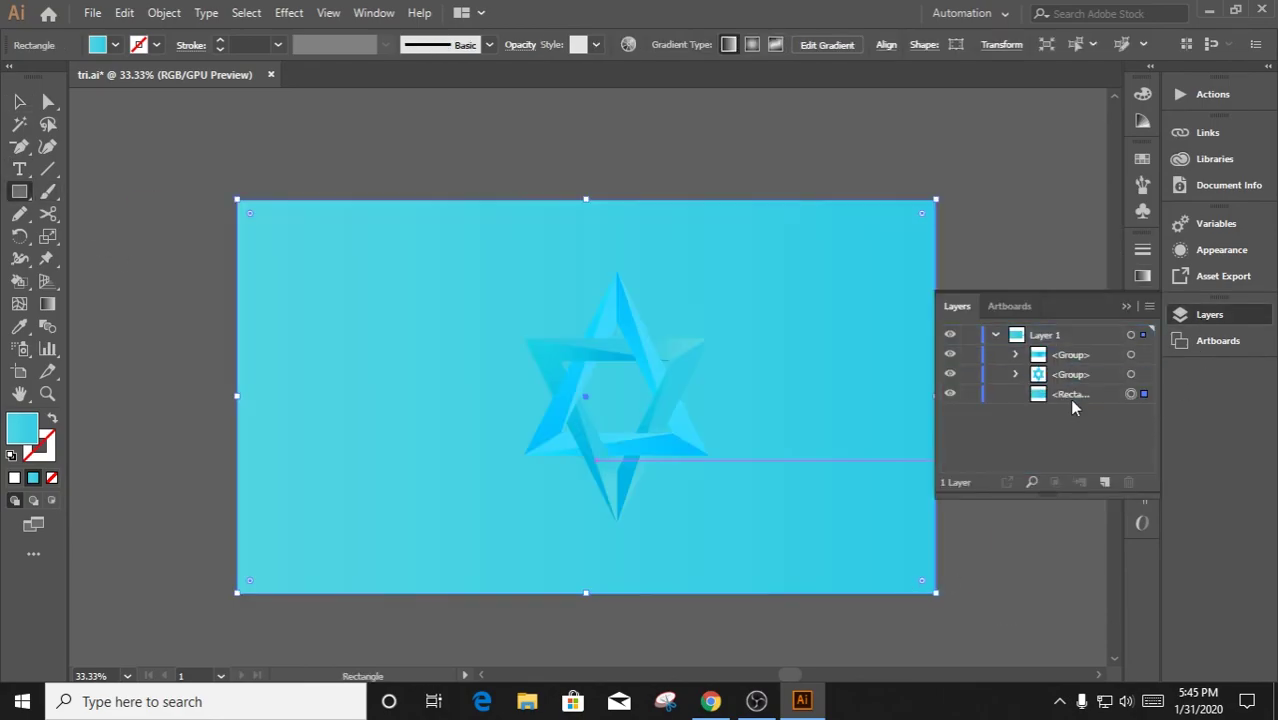
Try a freeform gradient with corner points linked into a loop, then undo it
click(1126, 307)
click(1143, 276)
click(1050, 270)
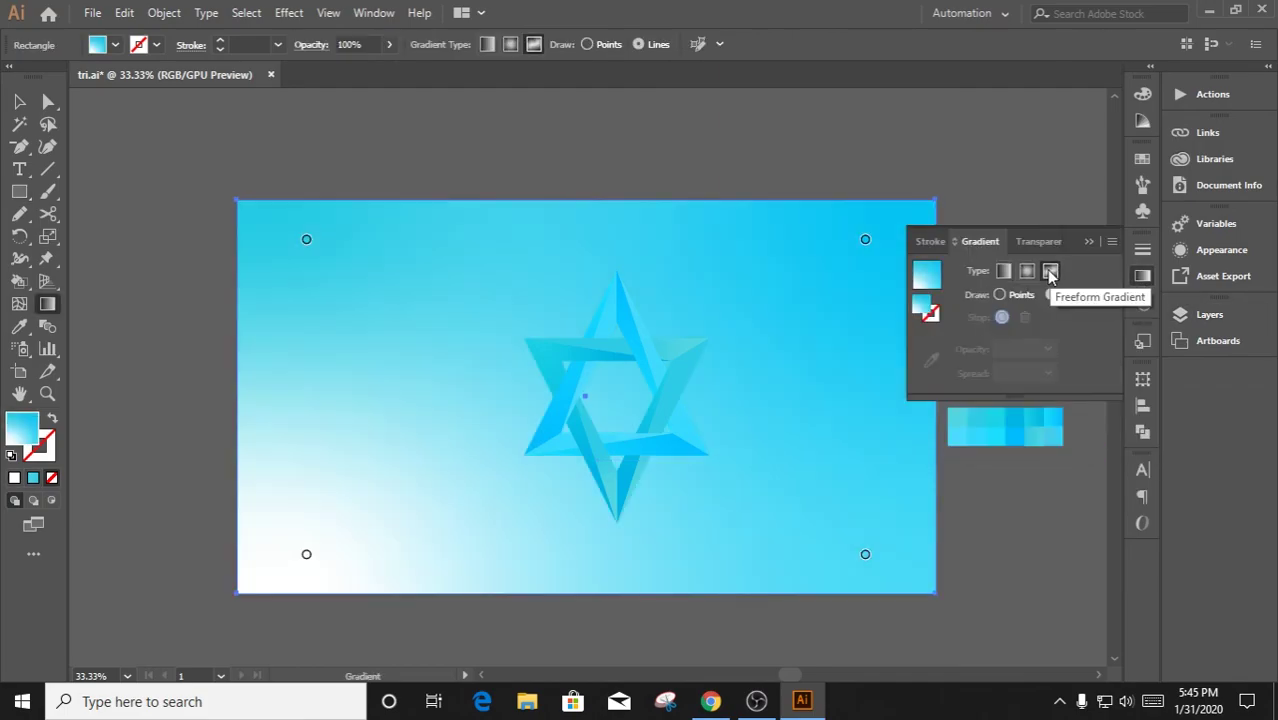
click(866, 241)
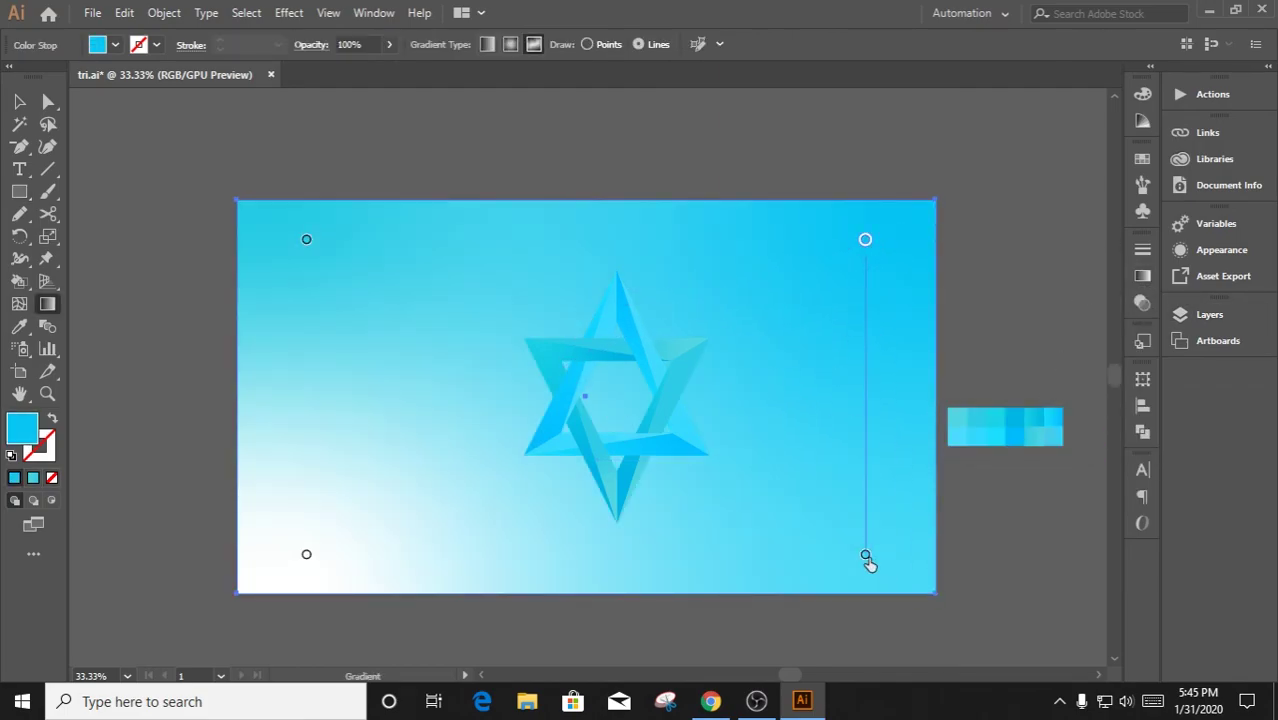
click(866, 555)
click(306, 554)
click(306, 240)
click(865, 240)
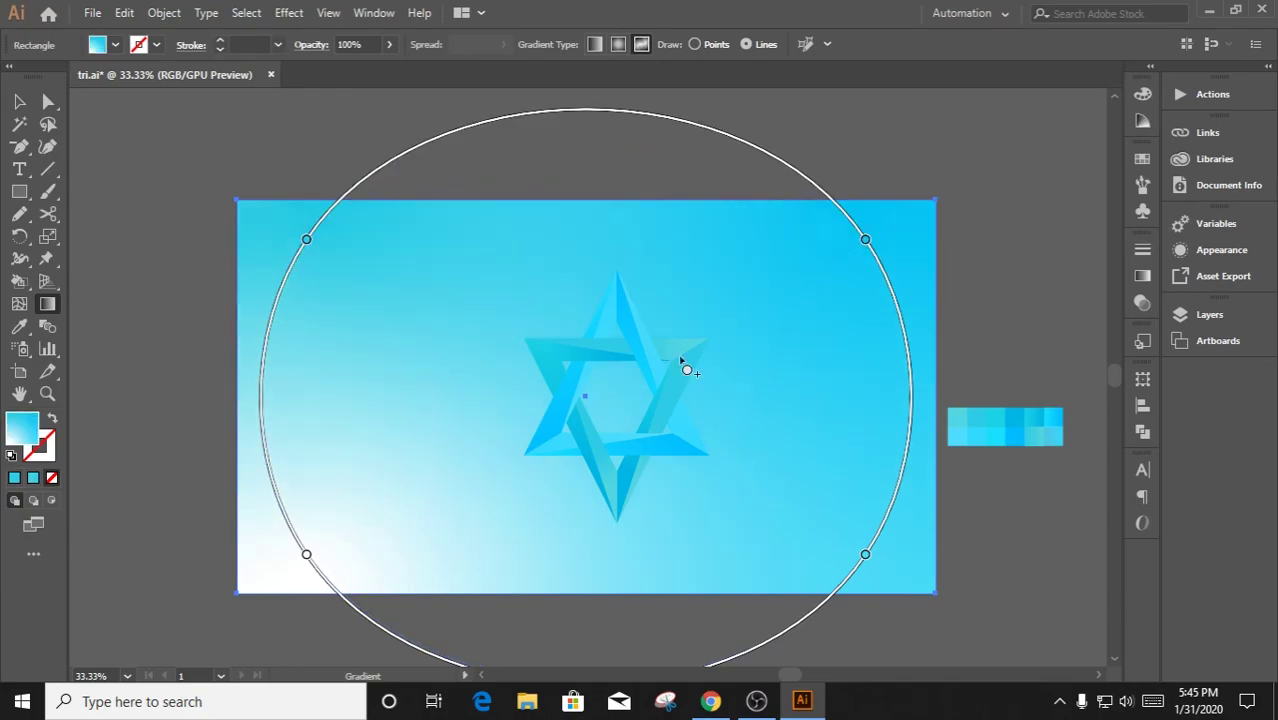
click(20, 104)
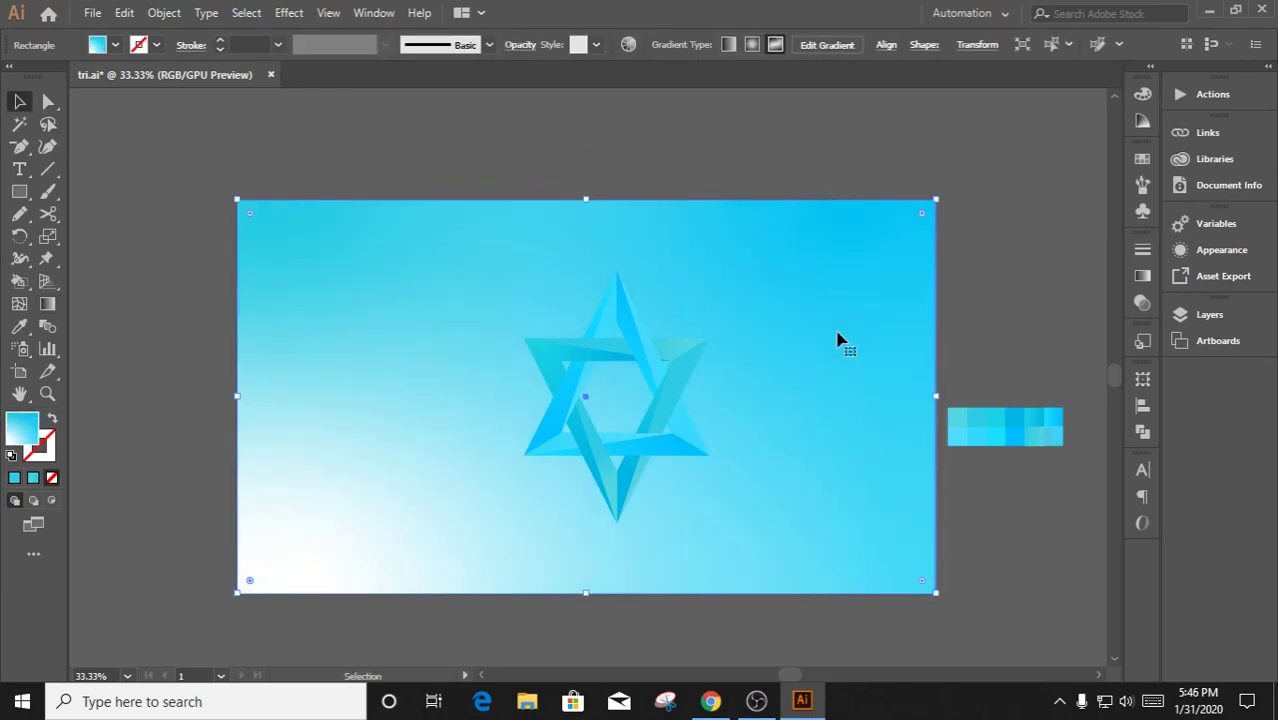
key(ctrl+z)
Reapply a freeform gradient and sample cyan for its top-right colour point
click(1142, 276)
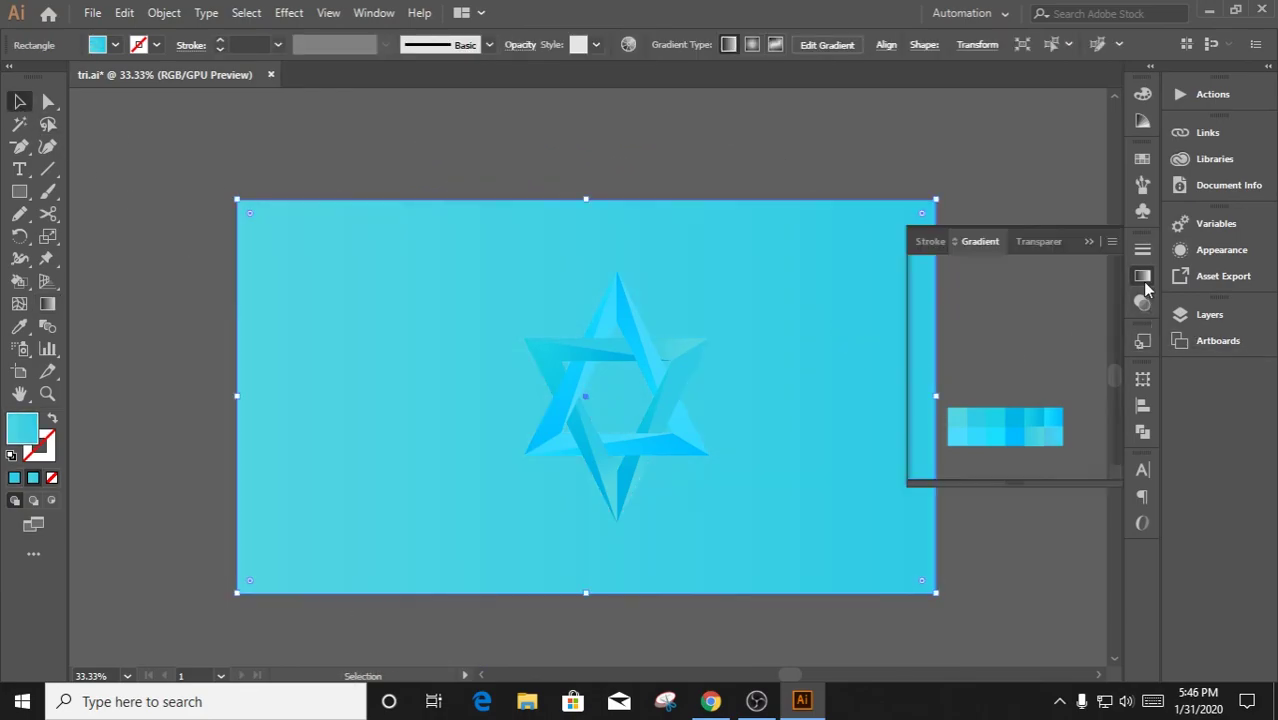
click(1046, 271)
click(866, 244)
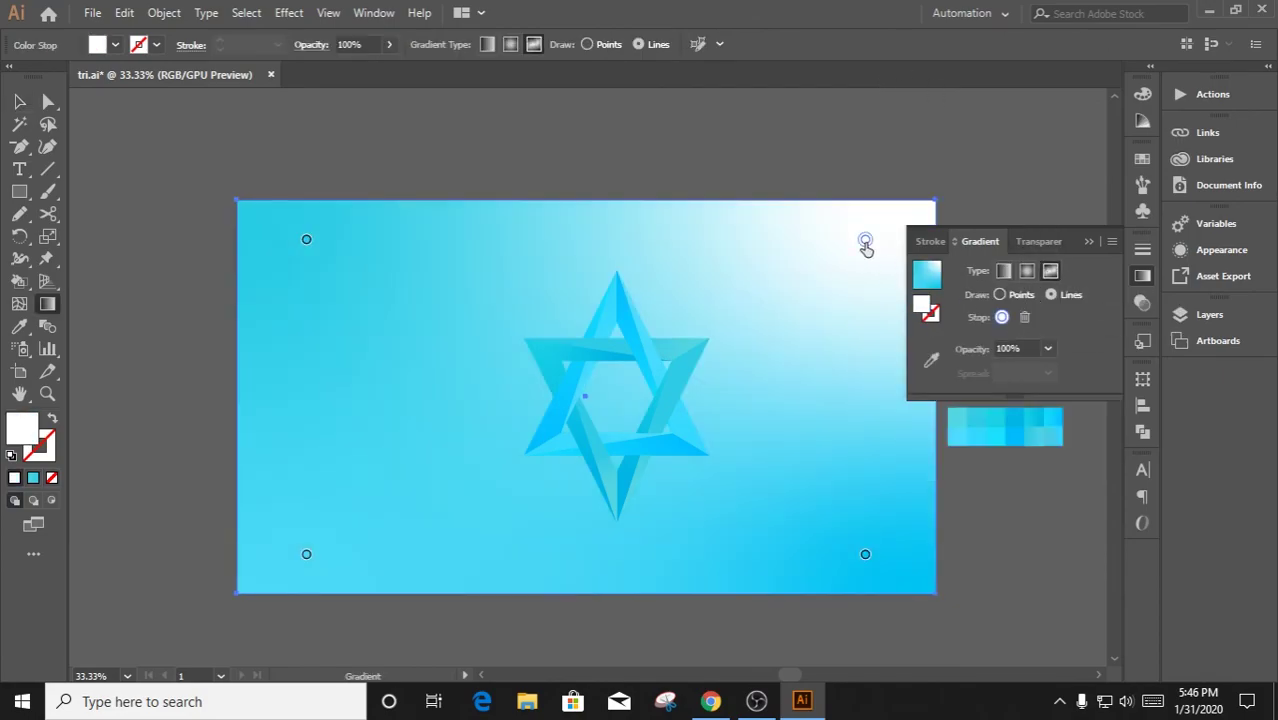
click(931, 359)
click(1055, 421)
click(1025, 416)
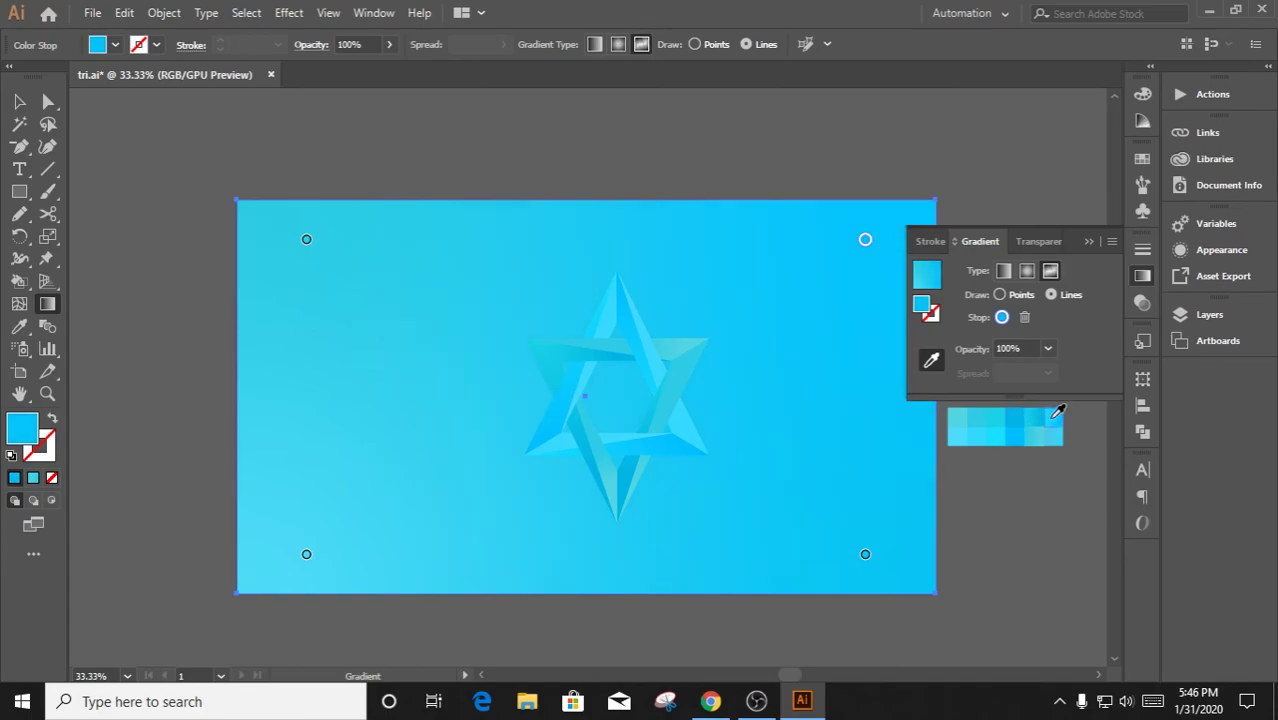
Abandon adding points on the right gradient line and switch the fill to a linear gradient
click(866, 556)
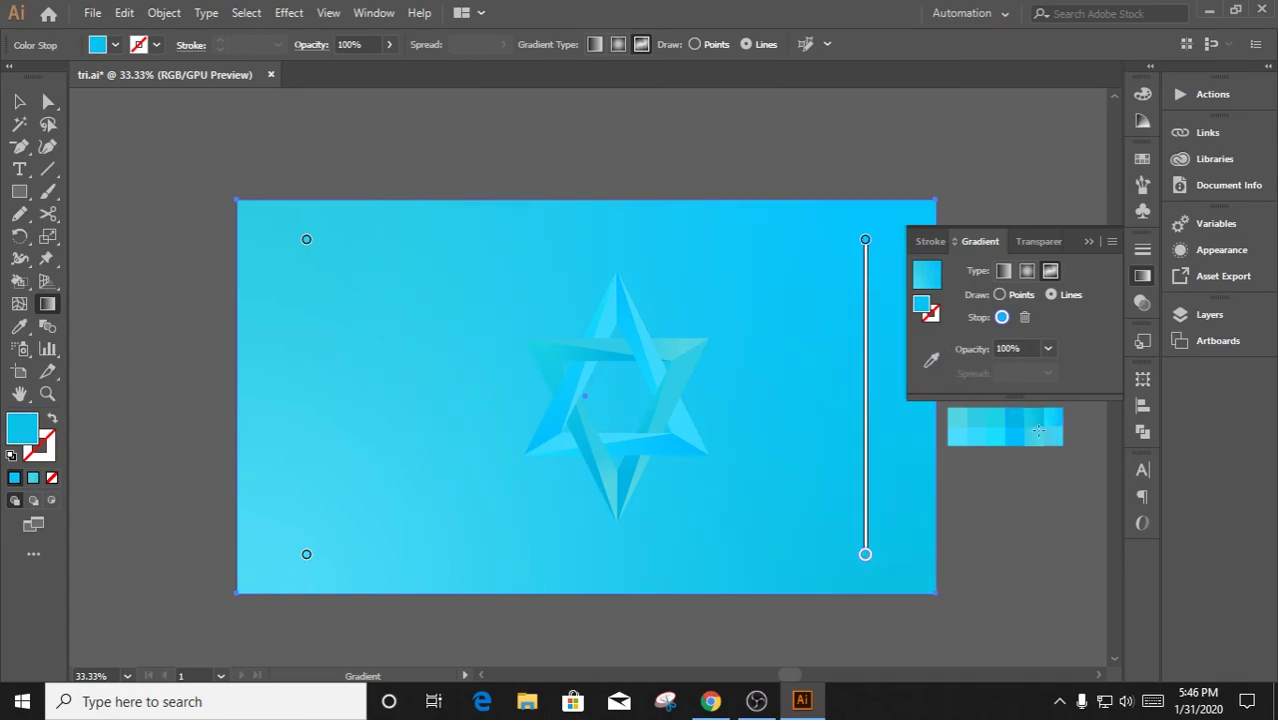
click(931, 359)
key(Escape)
click(866, 556)
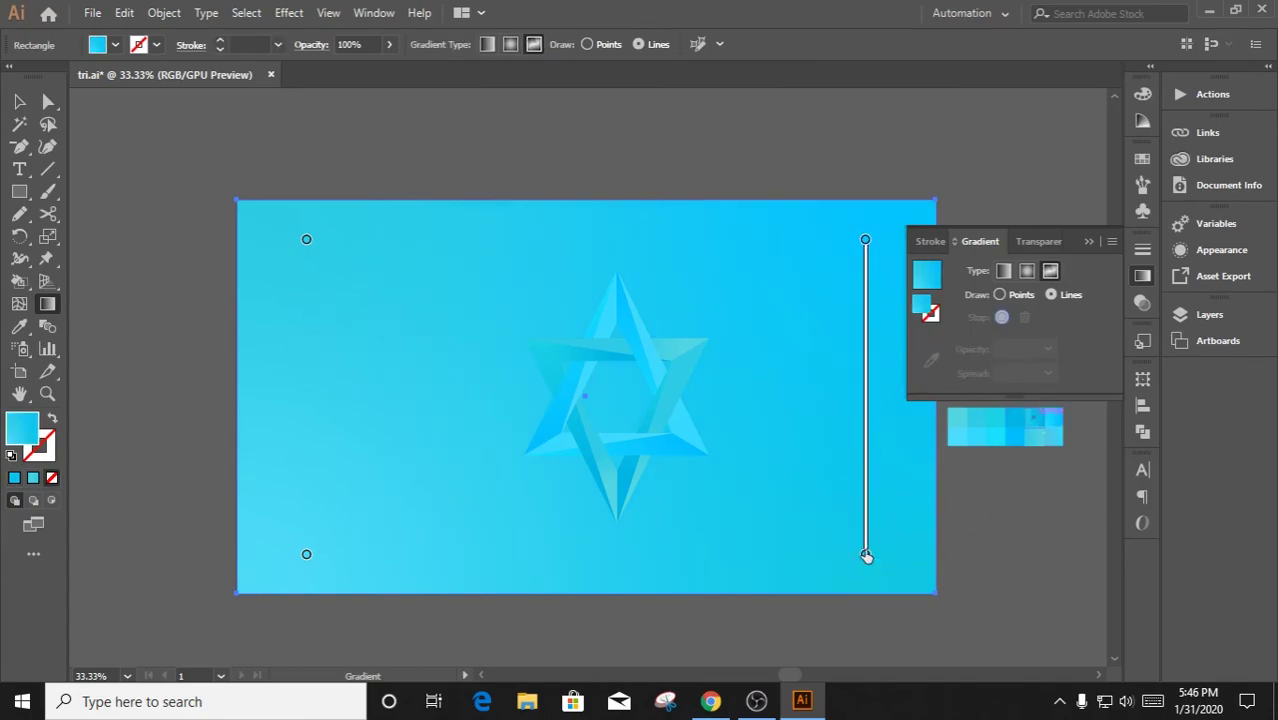
click(862, 280)
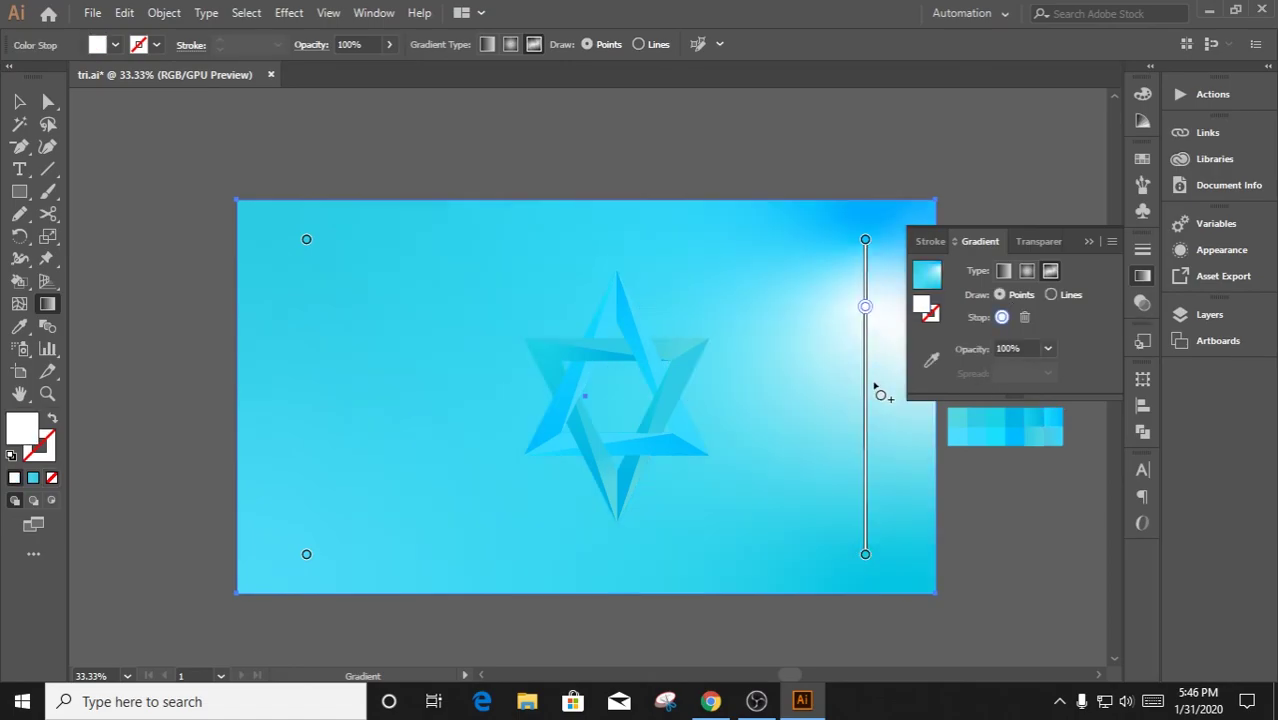
key(ctrl+z)
key(v)
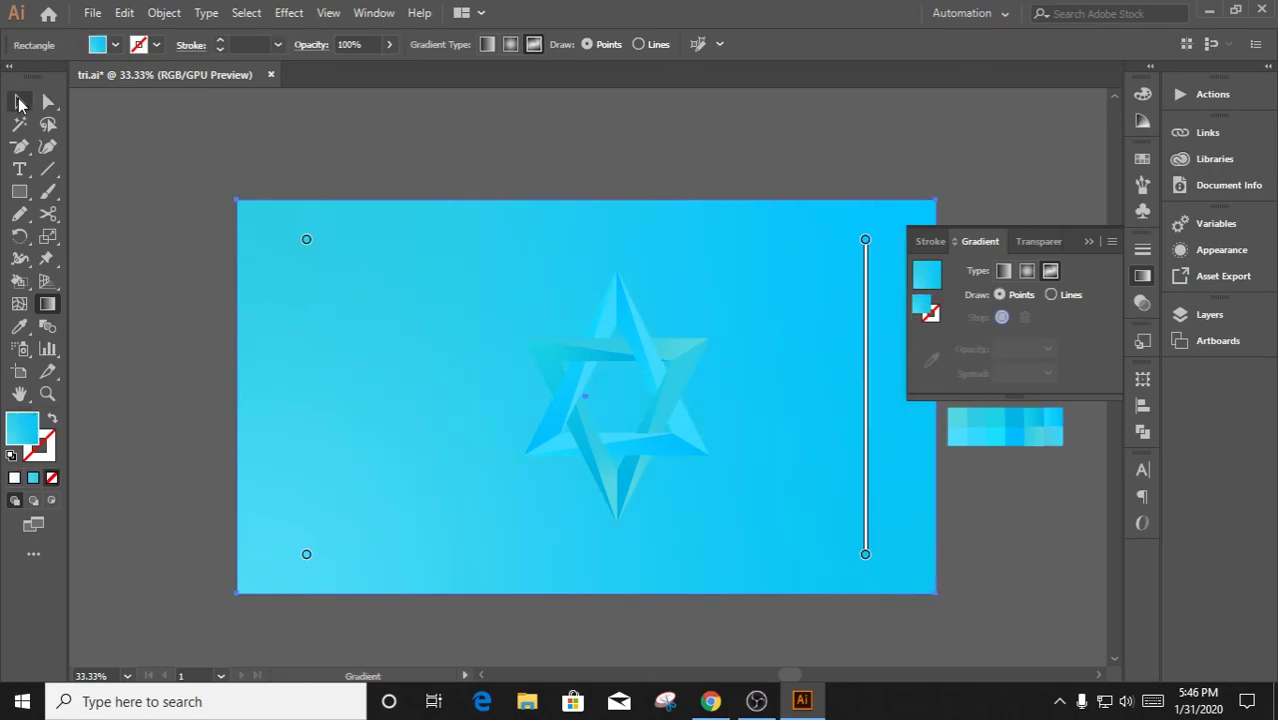
click(1005, 272)
Keep the linear gradient, zoom out, and start recolouring the right gradient stop
click(1086, 417)
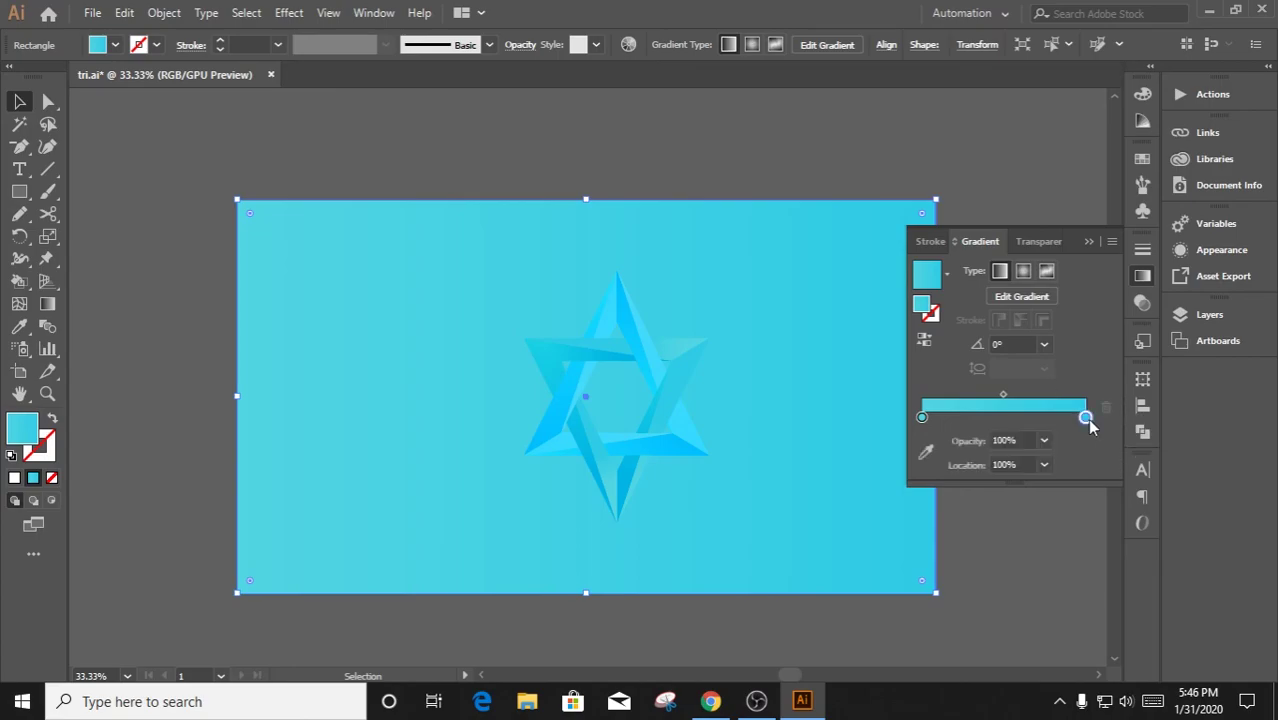
scroll(745, 335, down, 1)
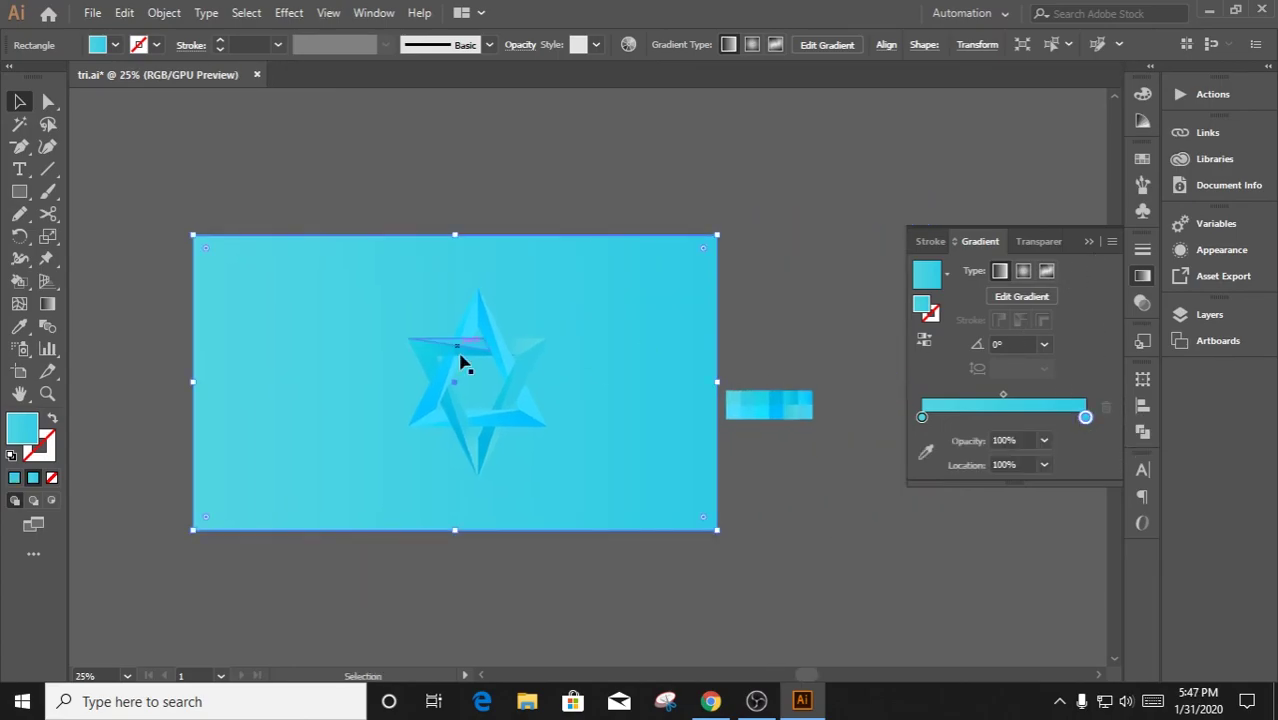
key(g)
double_click(1086, 397)
click(844, 526)
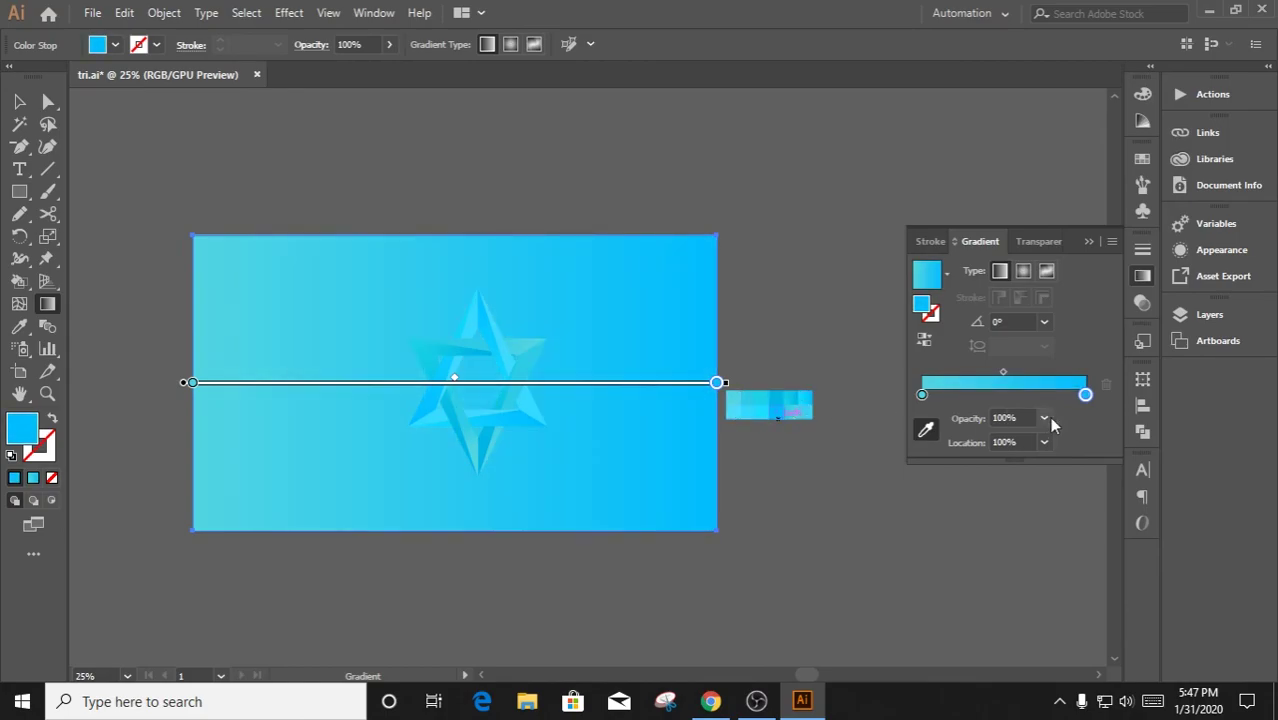
Try the right stop at 0% and 50% opacity, then lower it further
click(1044, 418)
click(1055, 448)
click(1044, 418)
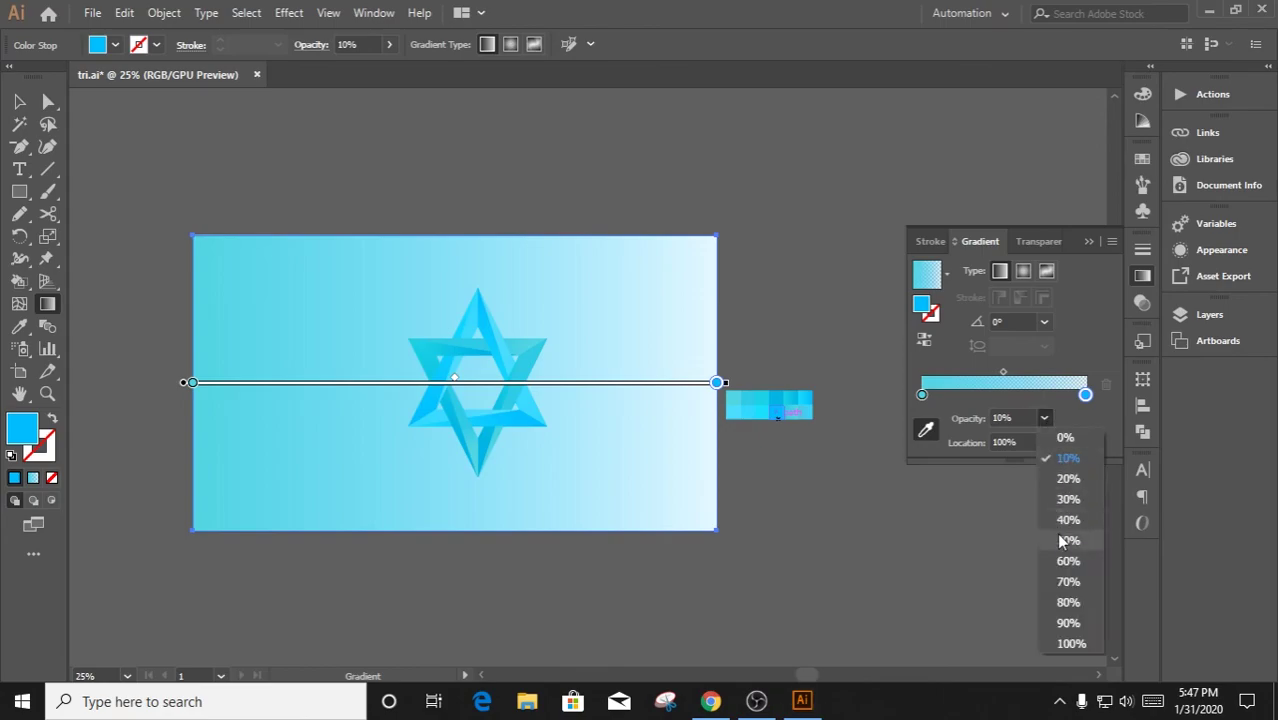
click(1055, 537)
click(1043, 421)
click(1062, 503)
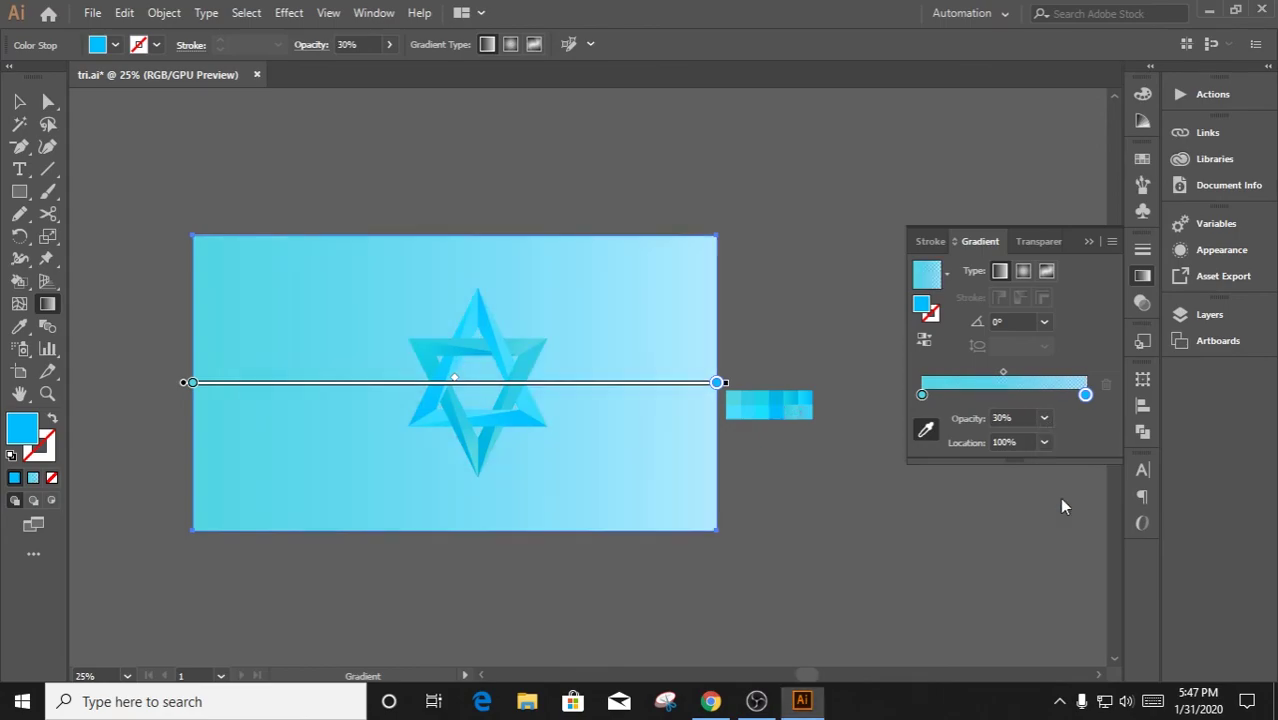
Move the left stop back to 0% and give it a sampled darker cyan
double_click(924, 394)
click(960, 402)
drag(927, 394, 921, 394)
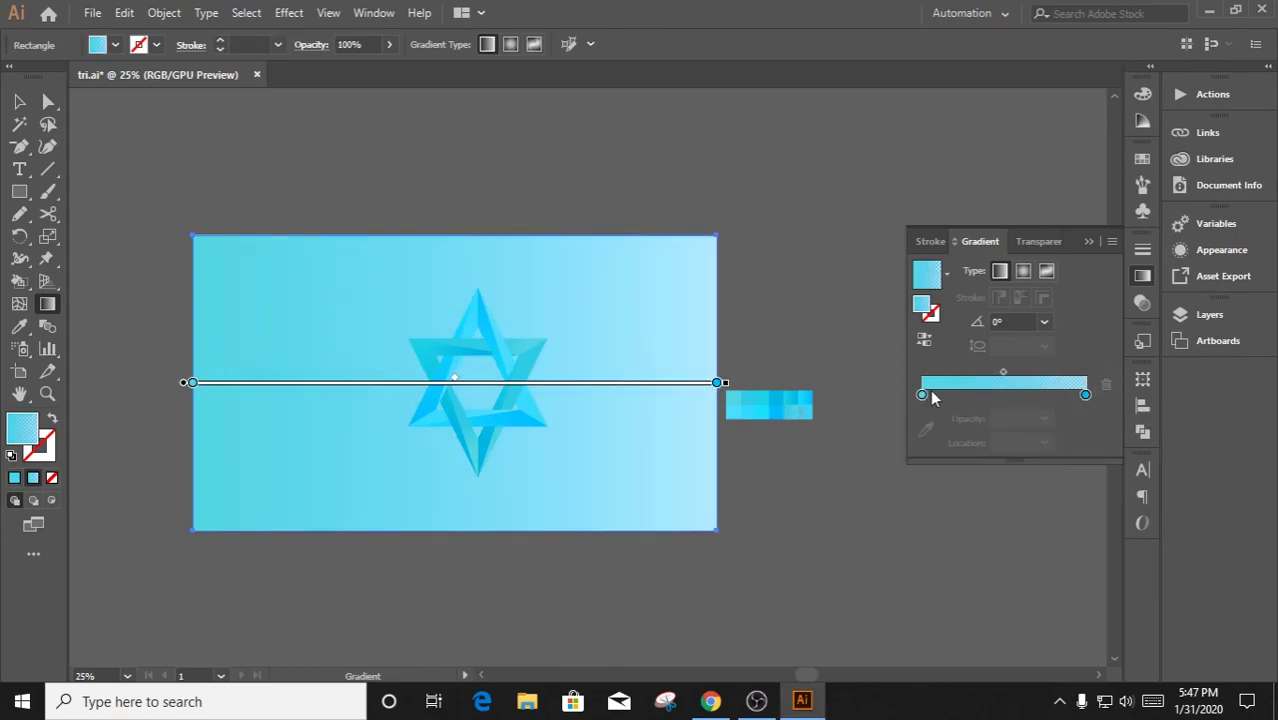
click(926, 430)
click(768, 407)
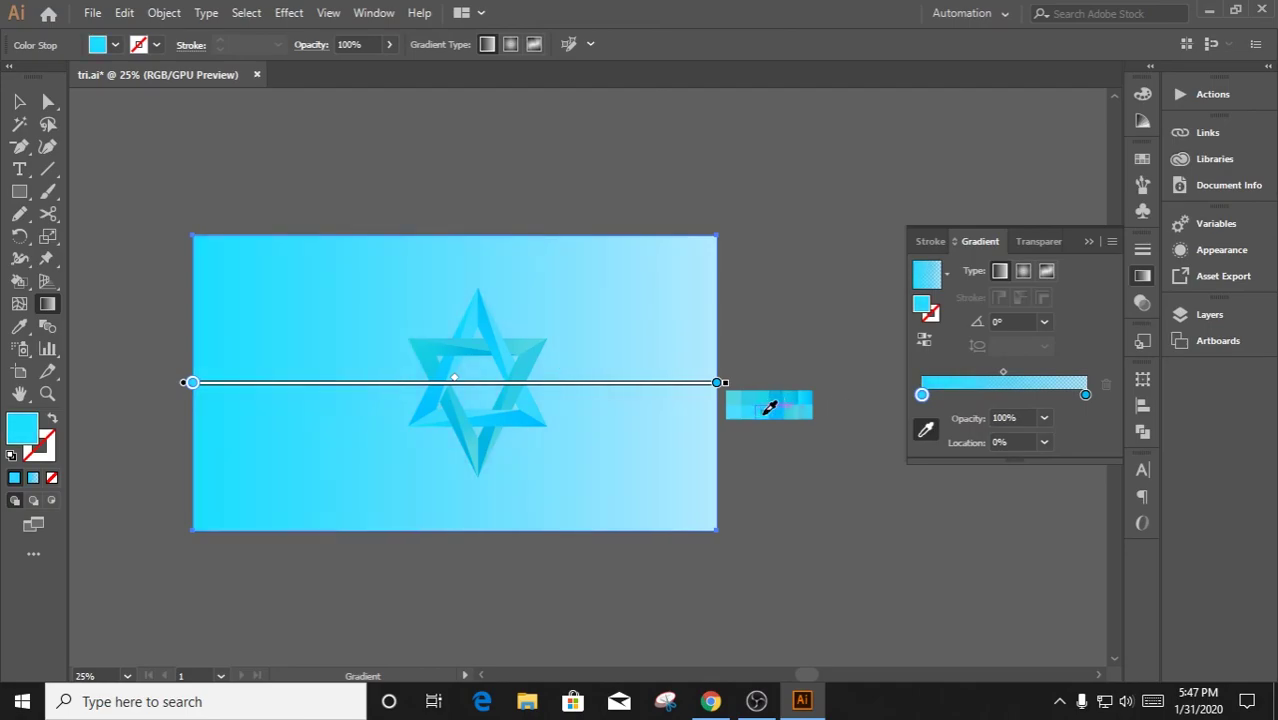
click(768, 407)
click(784, 406)
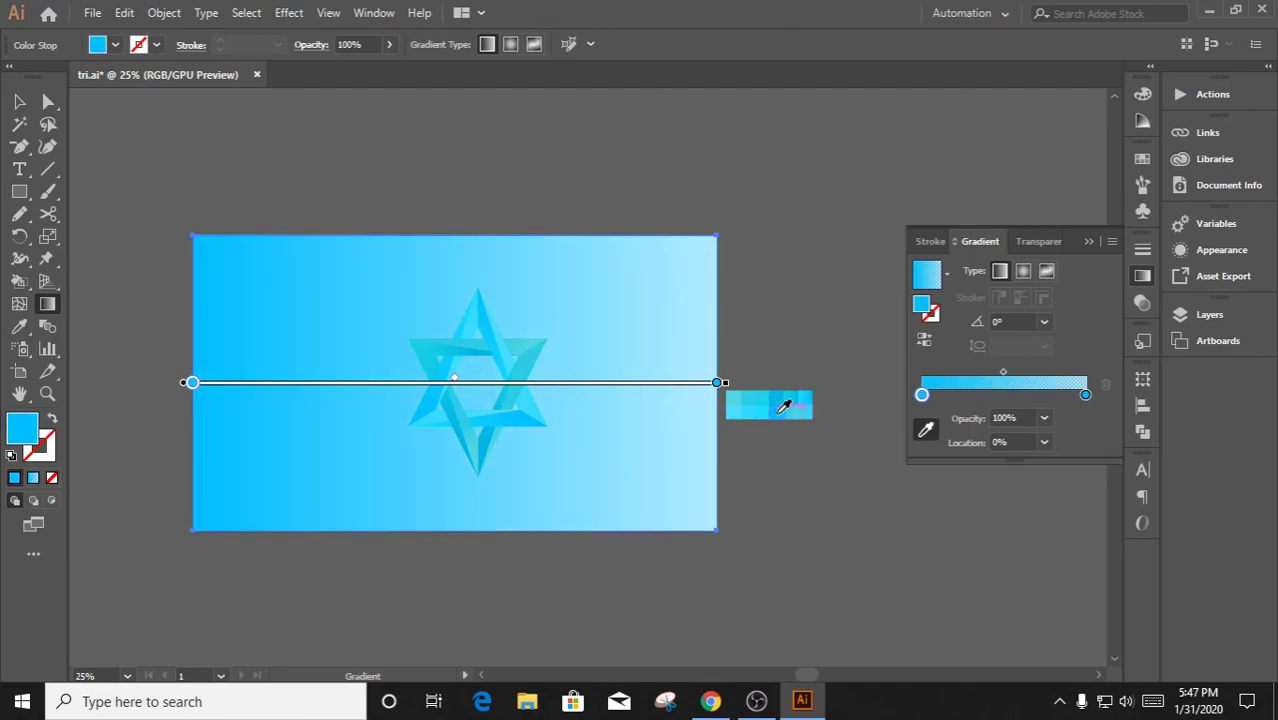
Recolour the right stop a dark blue and the left stop medium blue from swatches
click(926, 430)
click(789, 401)
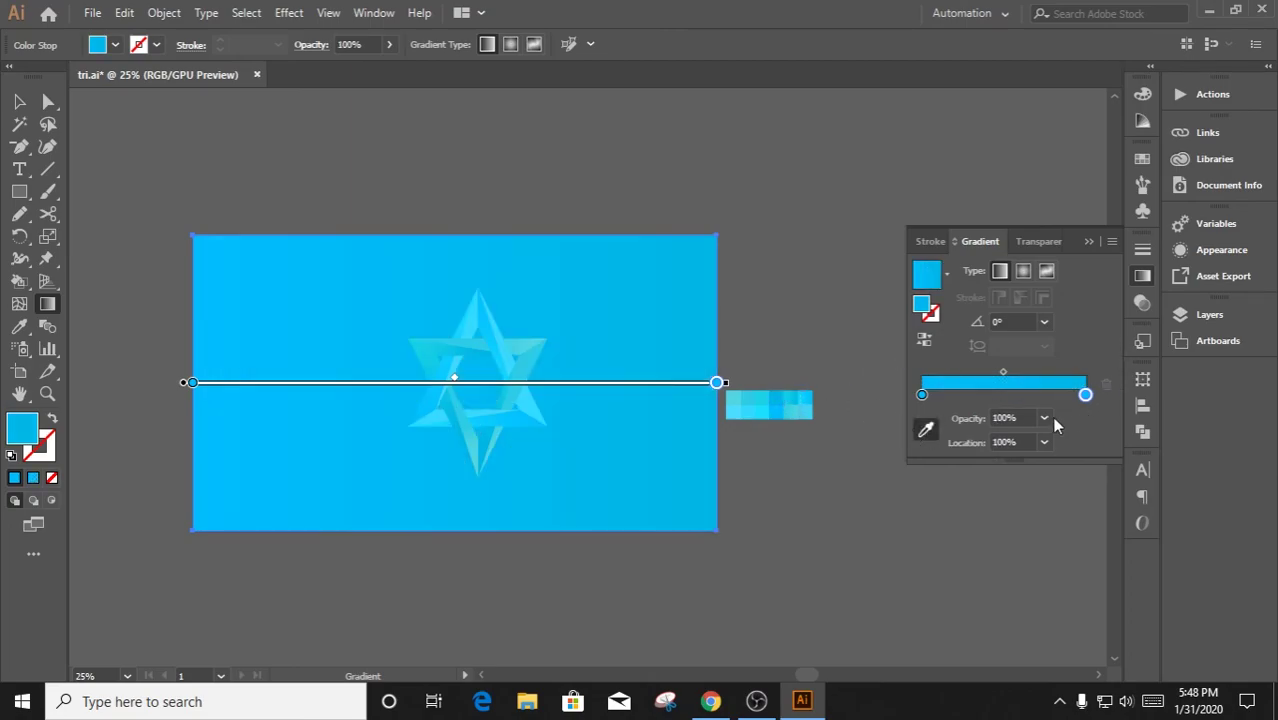
double_click(1086, 395)
click(962, 453)
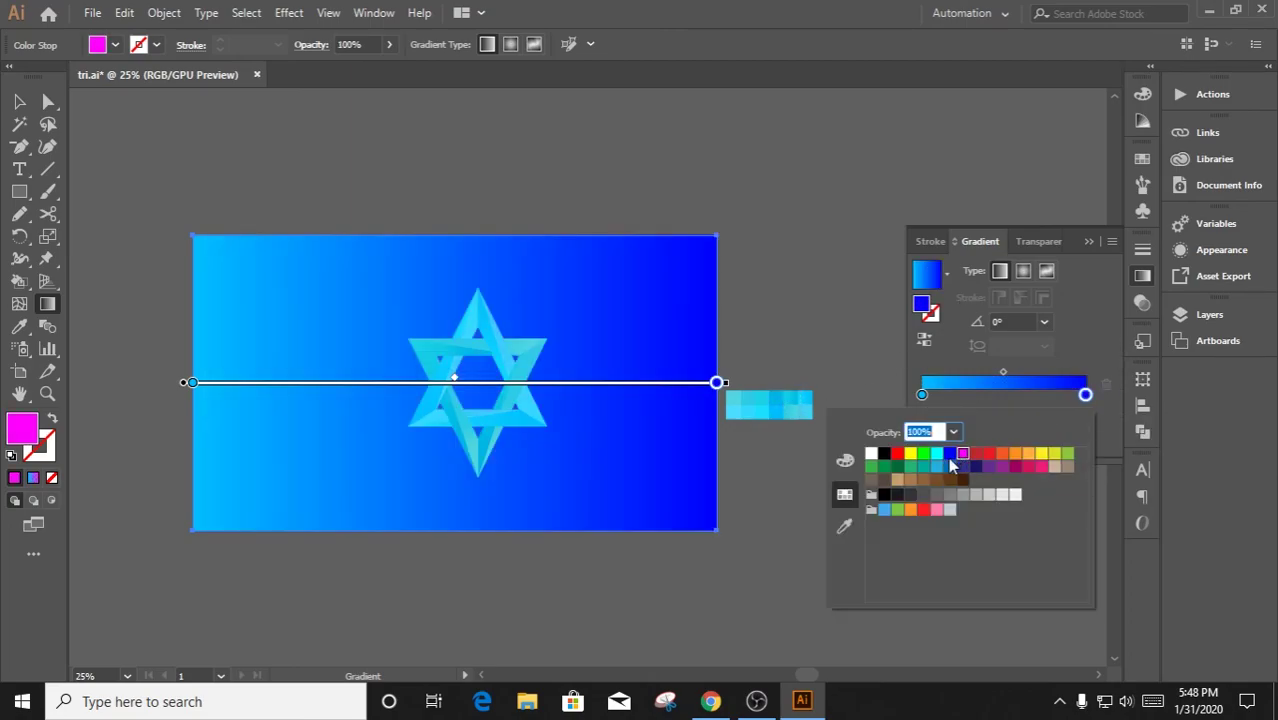
click(966, 479)
click(962, 466)
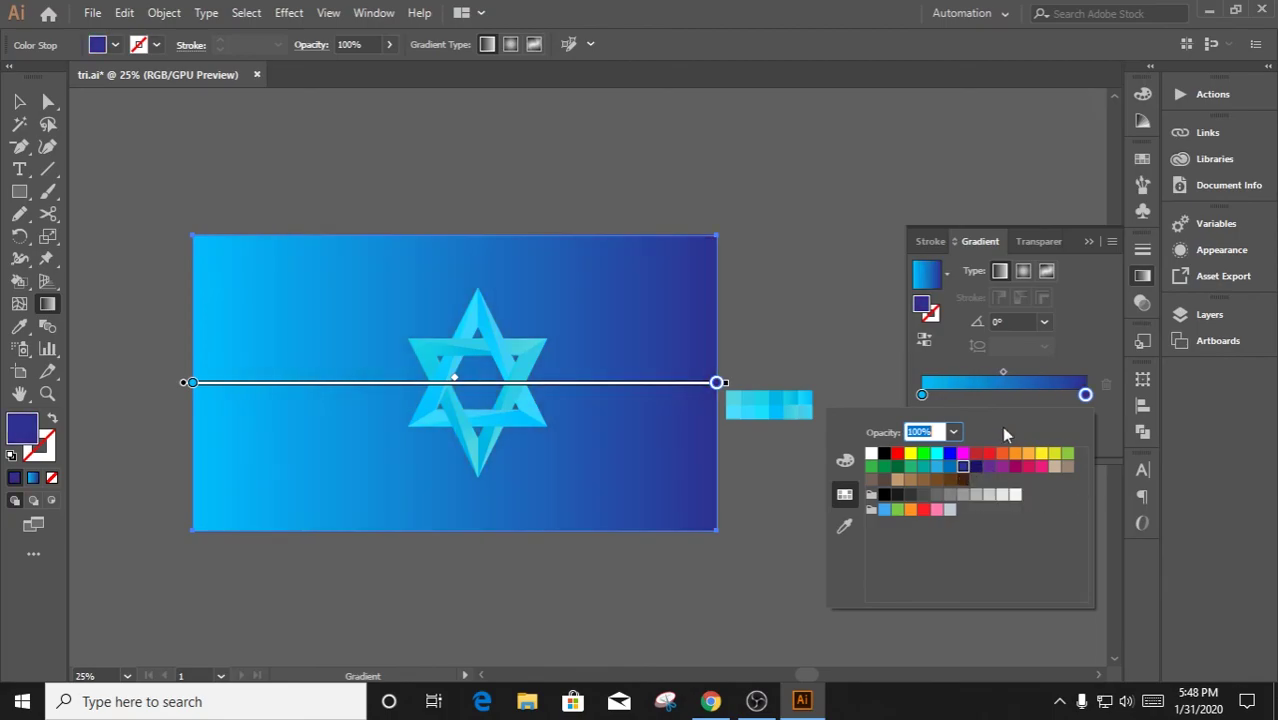
double_click(922, 394)
click(948, 467)
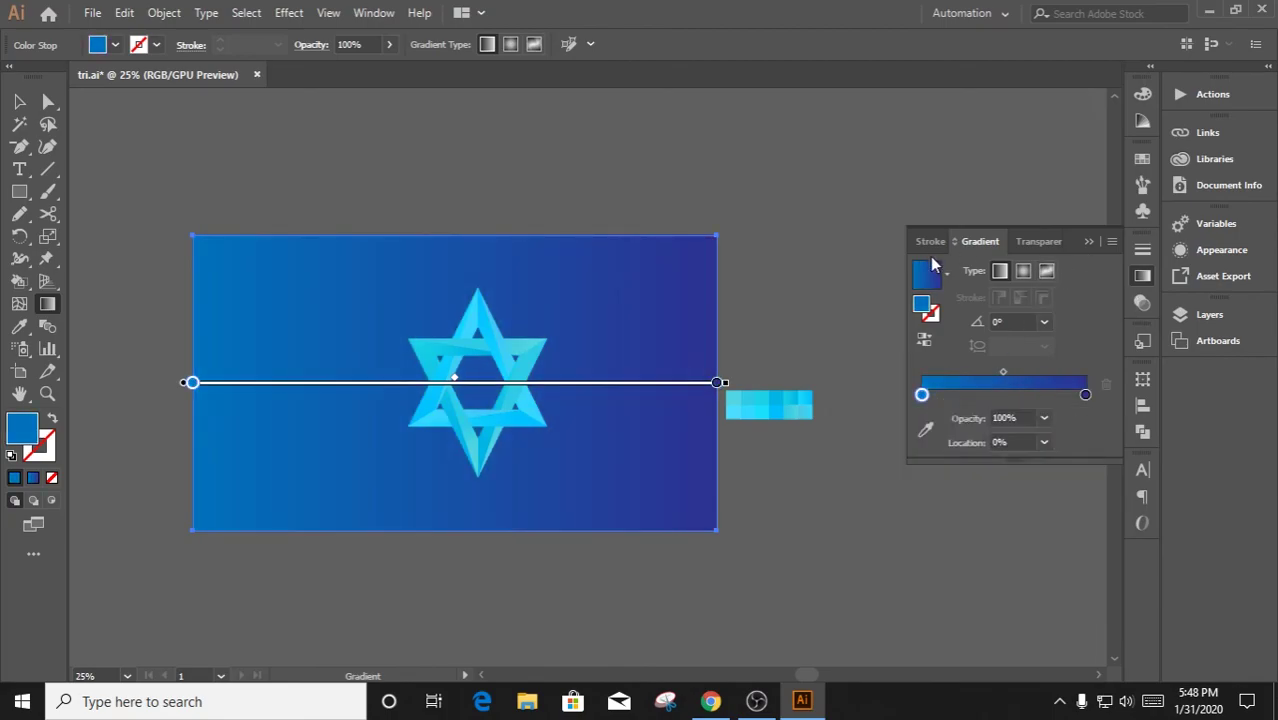
Try a freeform gradient with a sampled blue point, then revert to the blue linear gradient
click(1047, 271)
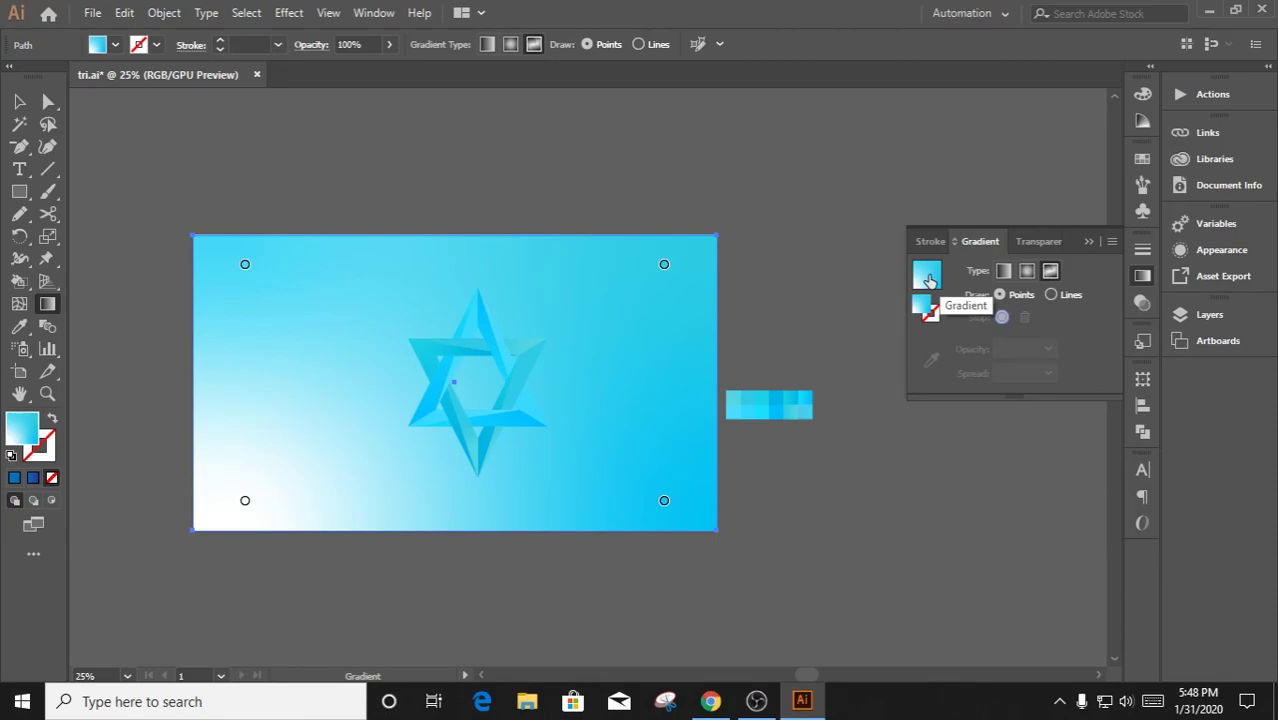
click(664, 264)
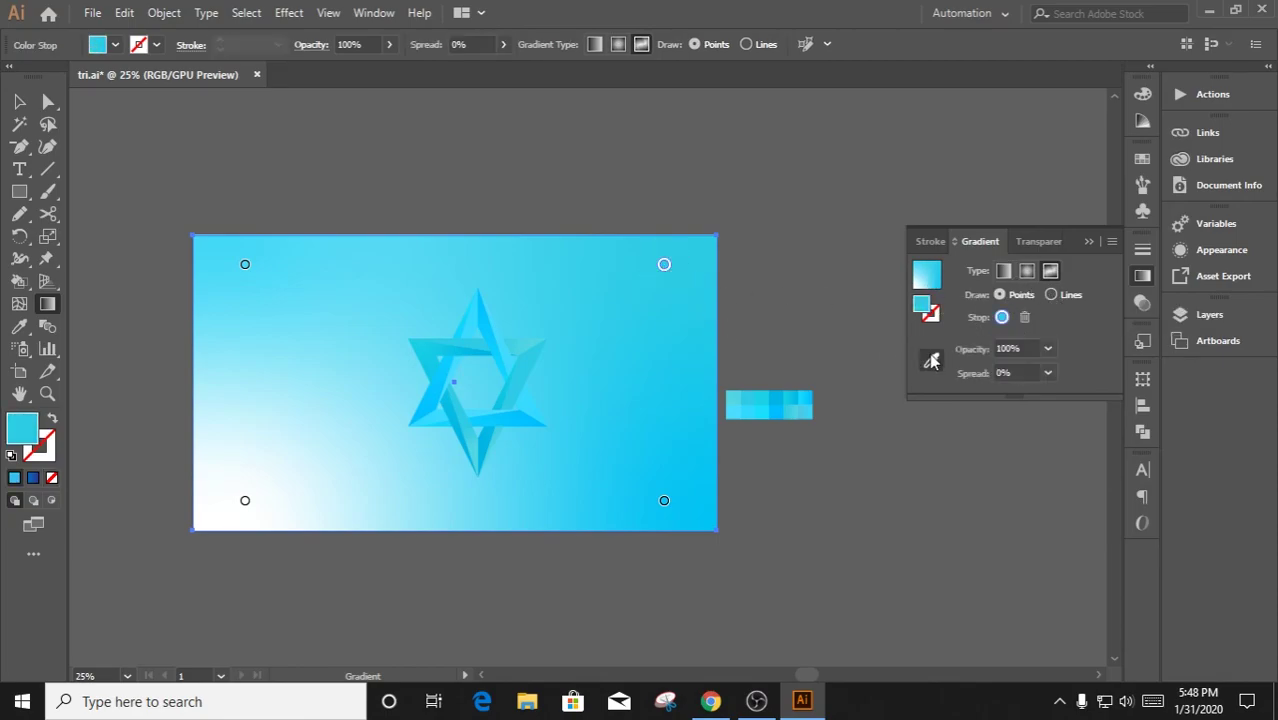
click(931, 360)
click(785, 398)
click(933, 361)
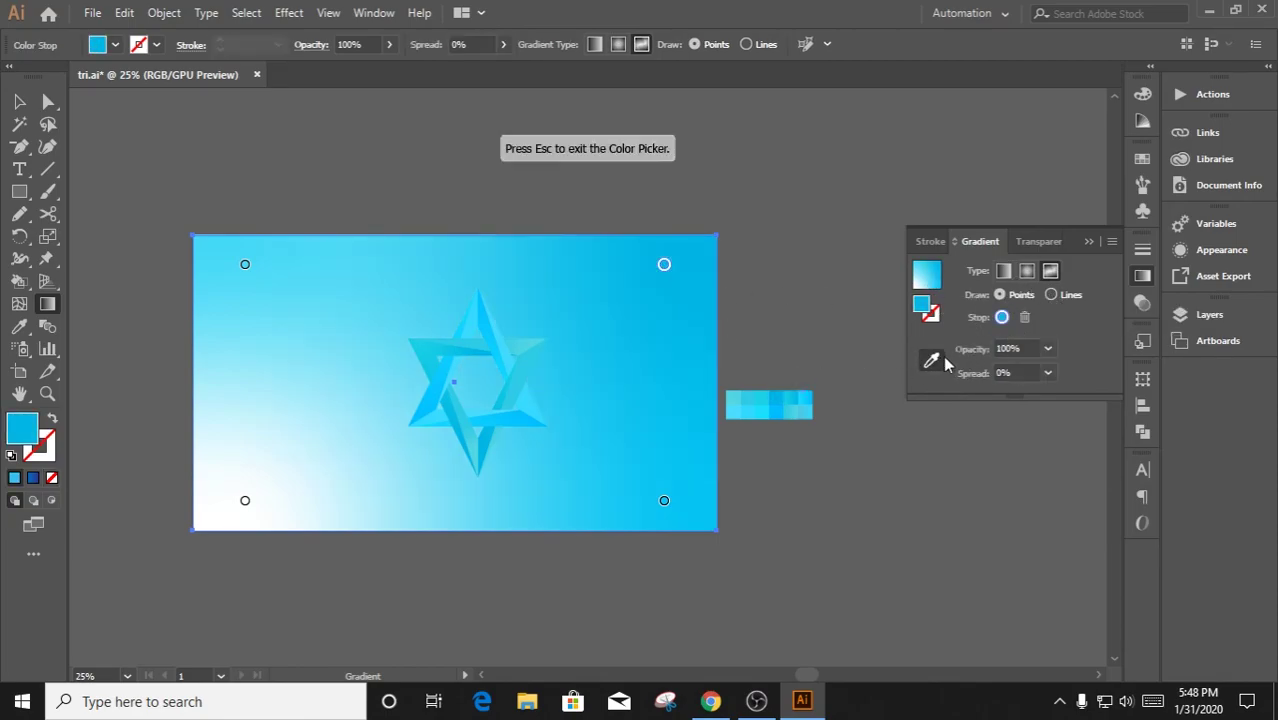
click(33, 478)
key(v)
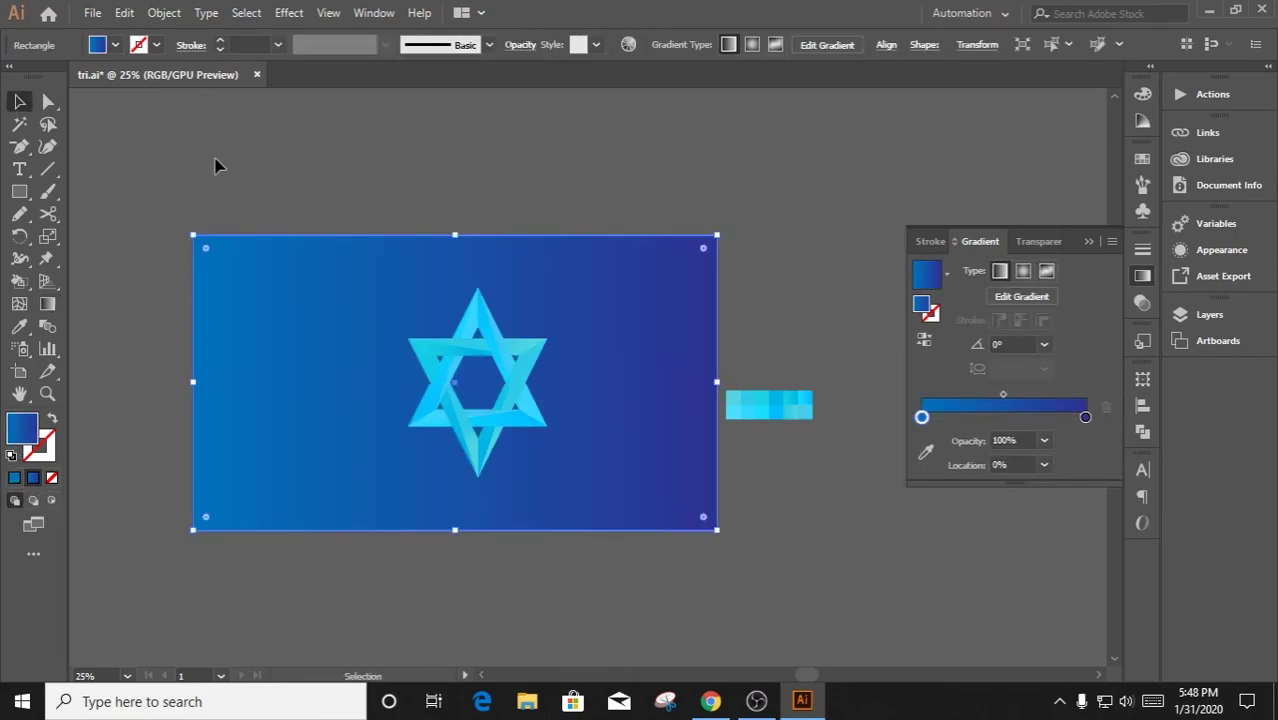
click(217, 162)
scroll(440, 320, up, 2)
Lower the right gradient stop's opacity using the Opacity dropdown
scroll(645, 251, down, 1)
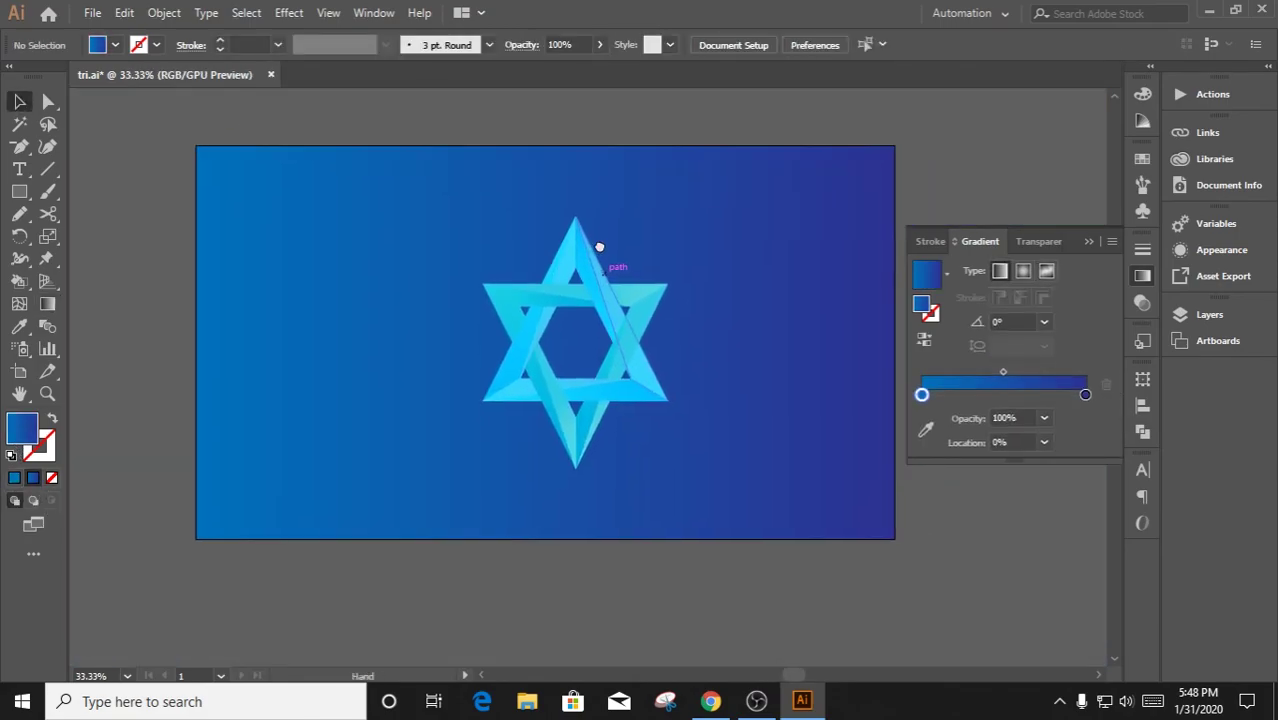
click(1085, 394)
click(1045, 419)
click(1045, 419)
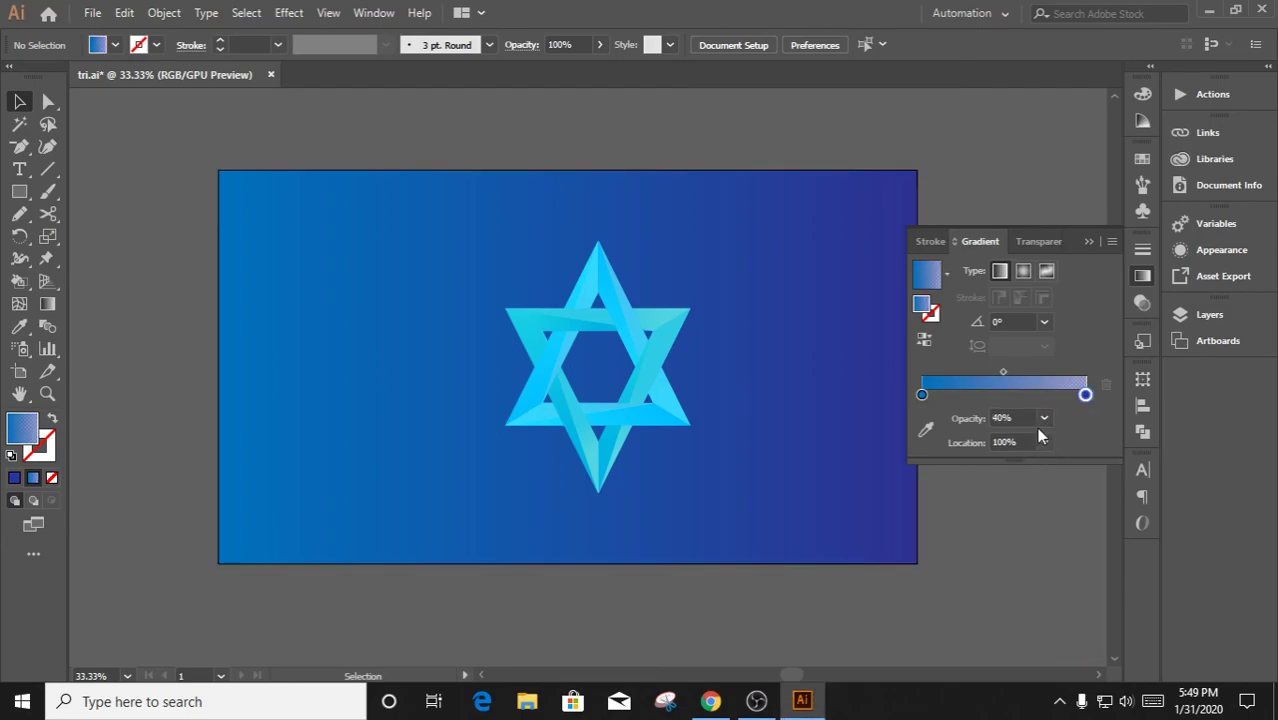
click(1045, 419)
click(1050, 452)
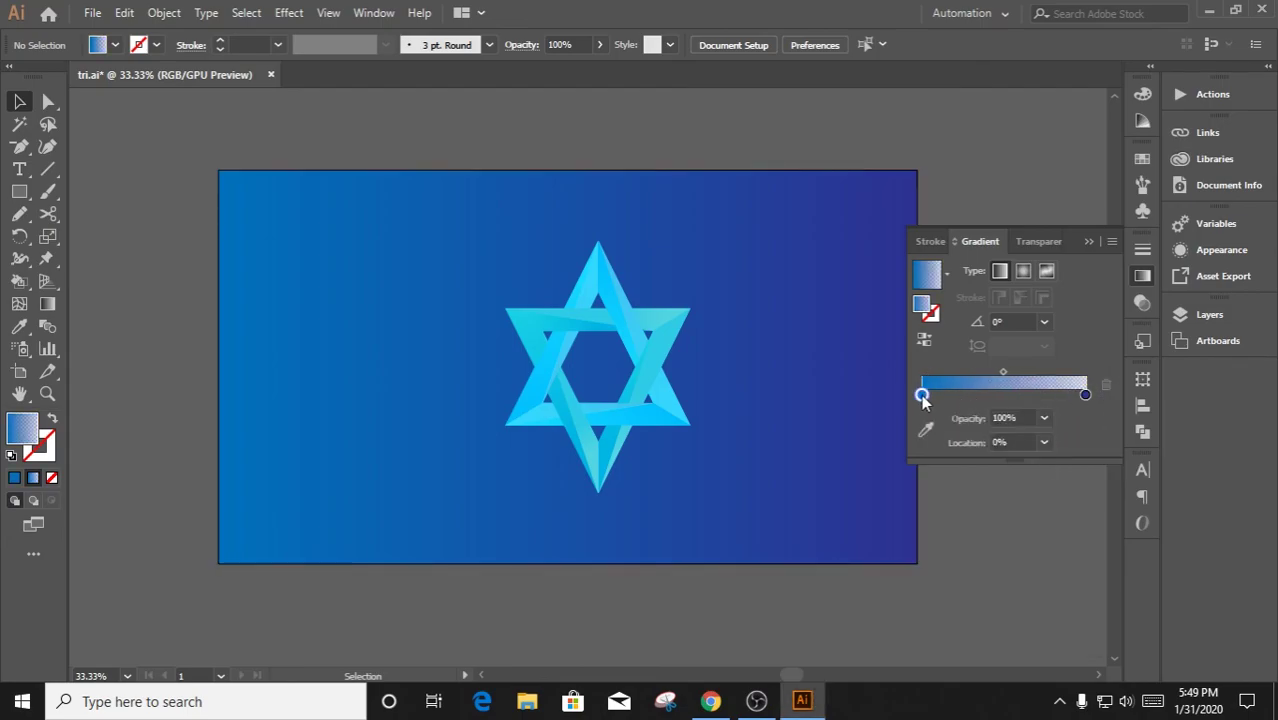
click(1045, 418)
click(1048, 440)
Reselect the background and settle the right stop on a medium opacity
click(807, 397)
click(1085, 417)
click(1044, 440)
click(1066, 480)
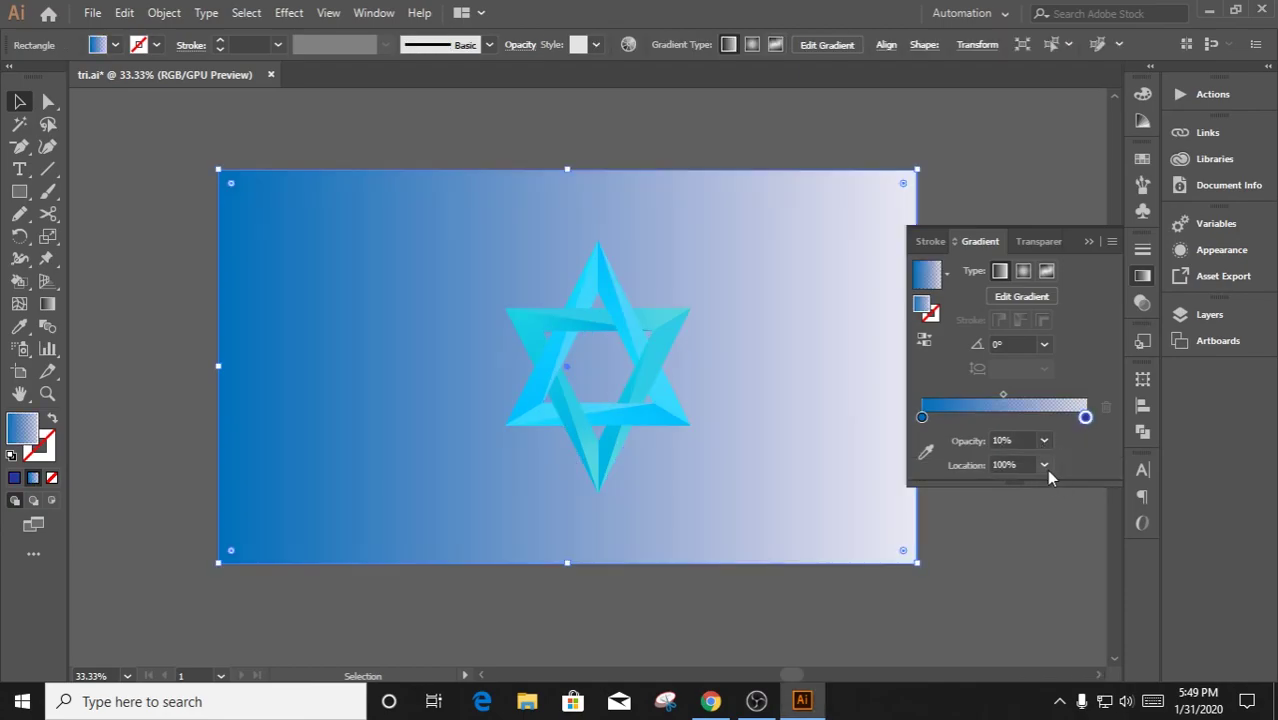
click(1044, 440)
click(1068, 562)
click(1044, 440)
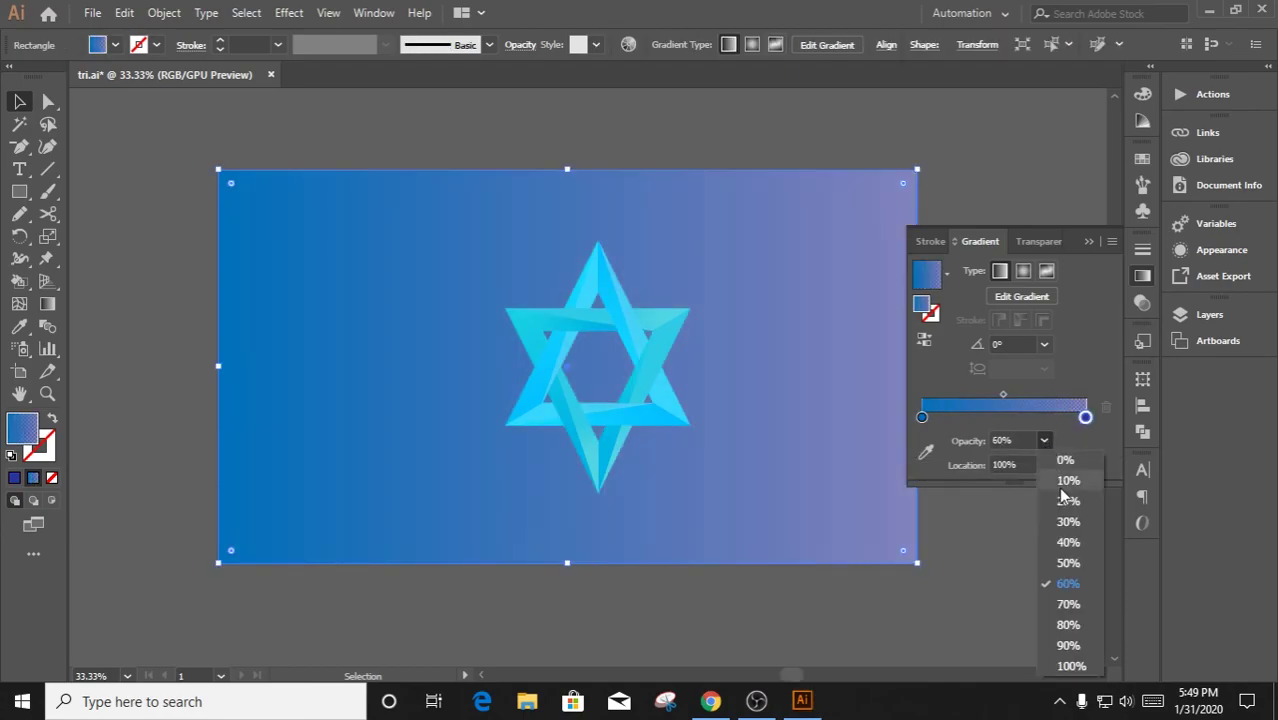
click(1068, 563)
Lower the left stop's opacity to lighten the fade, then deselect the rectangle
click(1044, 440)
click(1067, 505)
click(1044, 440)
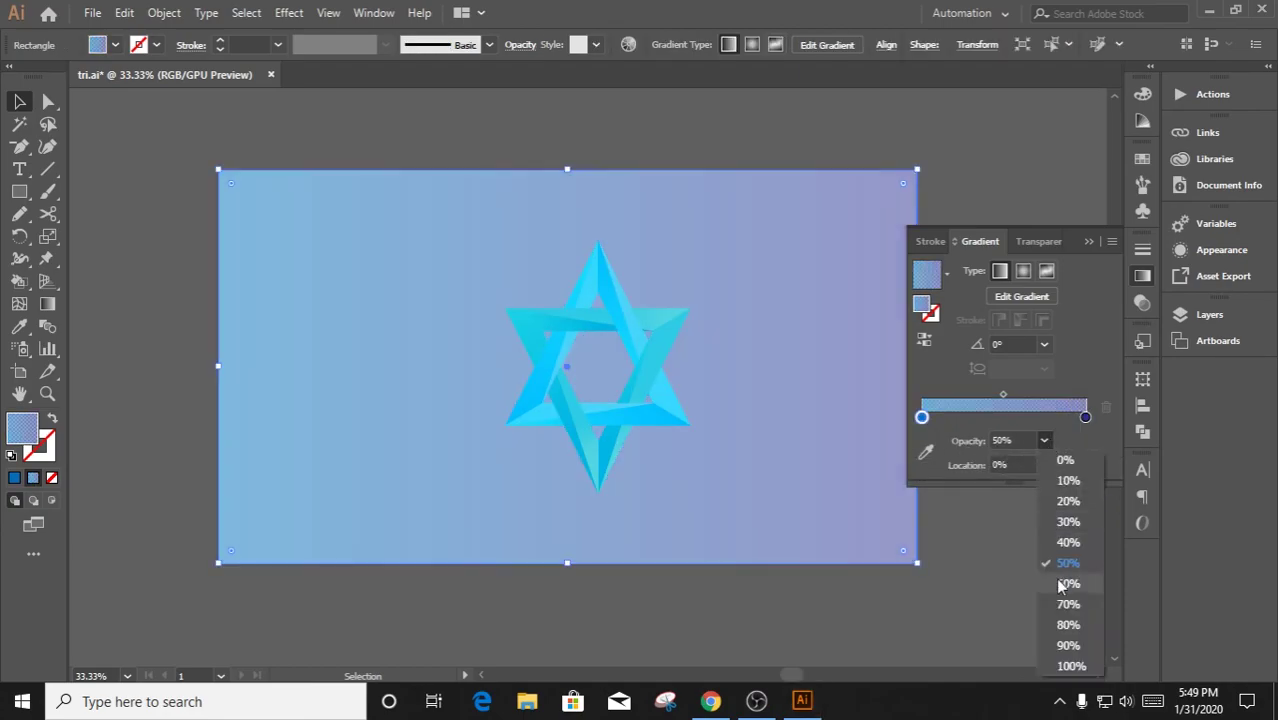
click(1065, 603)
click(1044, 440)
click(1070, 630)
click(1044, 440)
click(1061, 606)
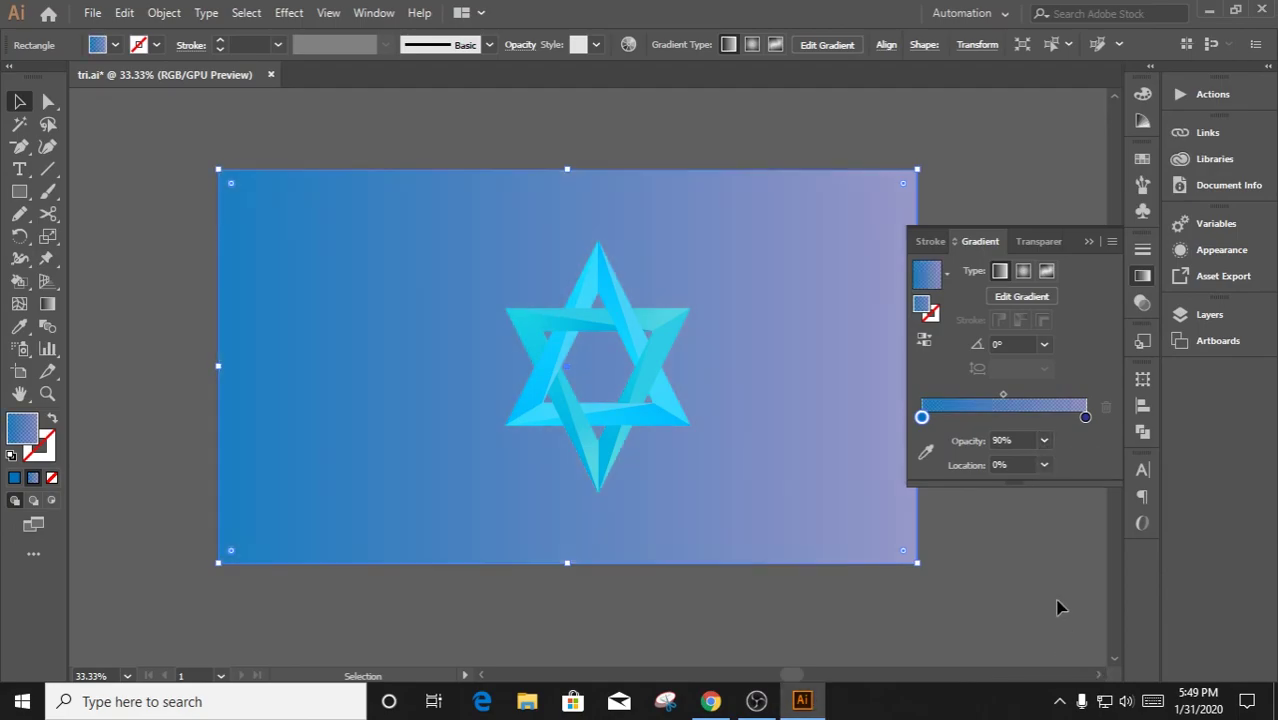
click(995, 243)
scroll(553, 351, up, 1)
Scale the star group by its corner handle to fill the background's height
scroll(590, 322, down, 1)
click(590, 322)
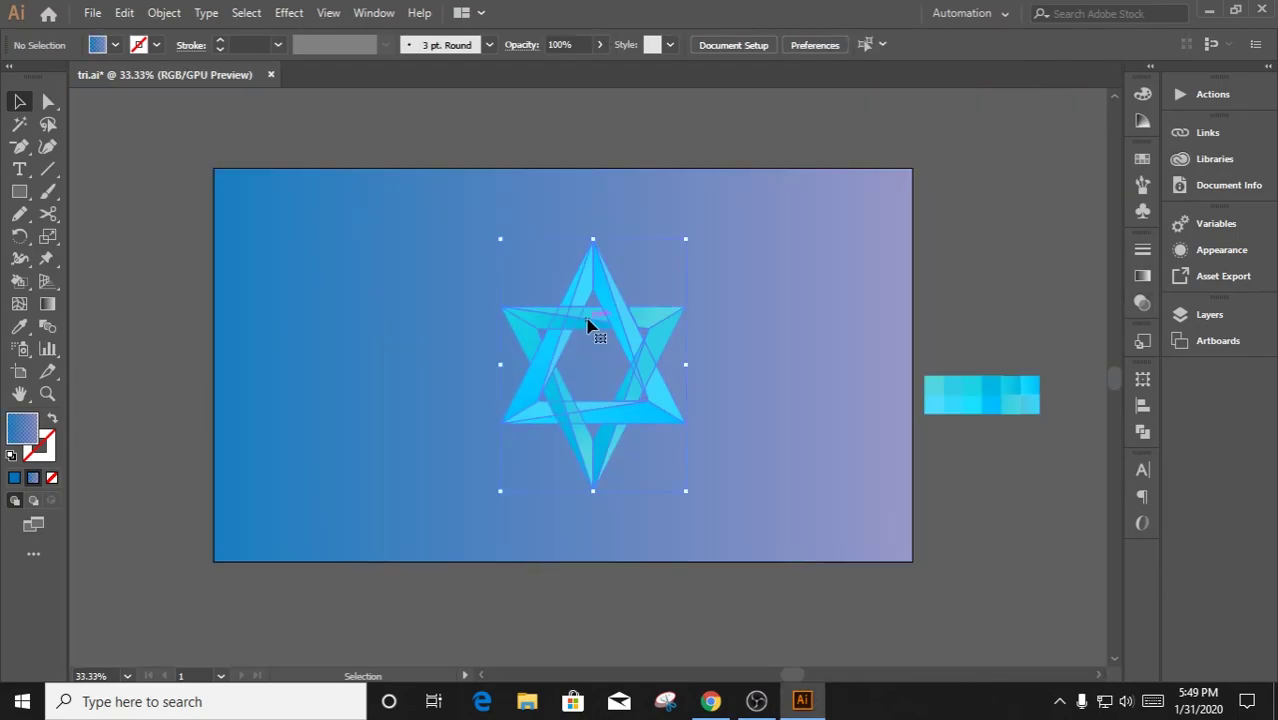
mouse_move(684, 491)
mouse_down()
mouse_move(713, 523)
mouse_move(793, 559)
mouse_up()
click(710, 613)
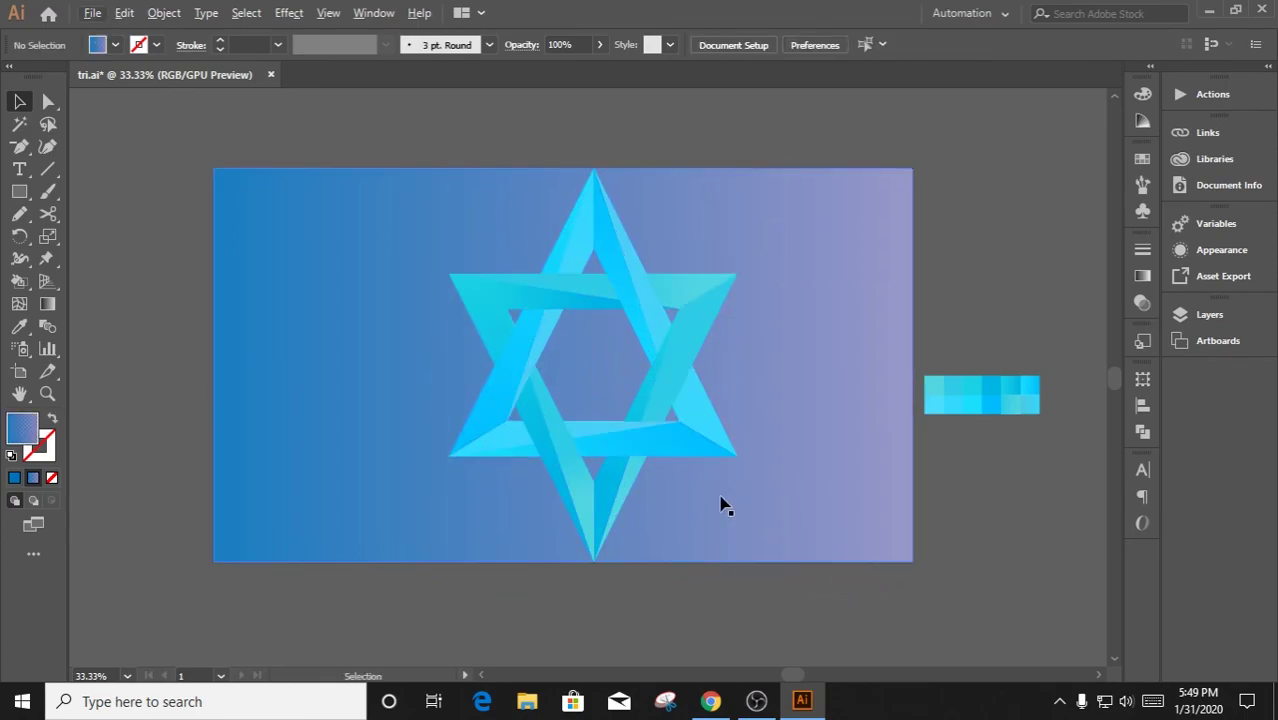
Horizontally centre the star on the background rectangle, then deselect and zoom out to the artboard
click(708, 453)
shift+click(865, 290)
click(880, 45)
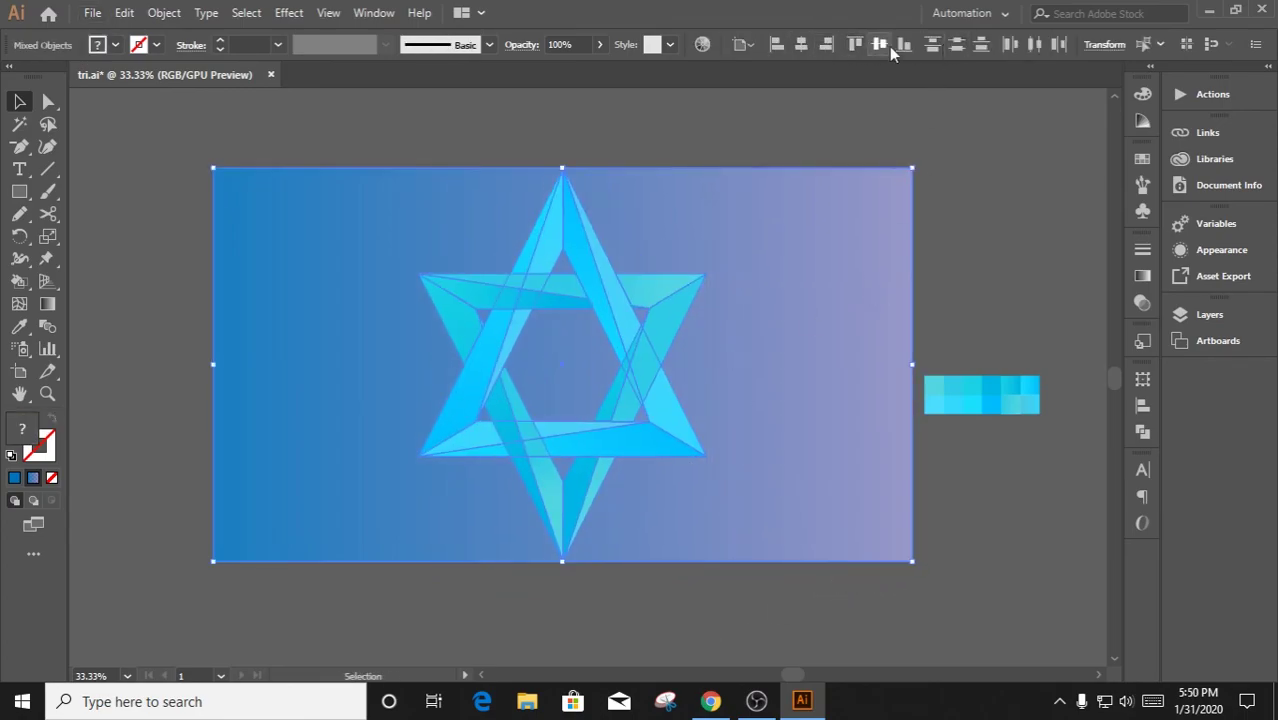
click(1032, 50)
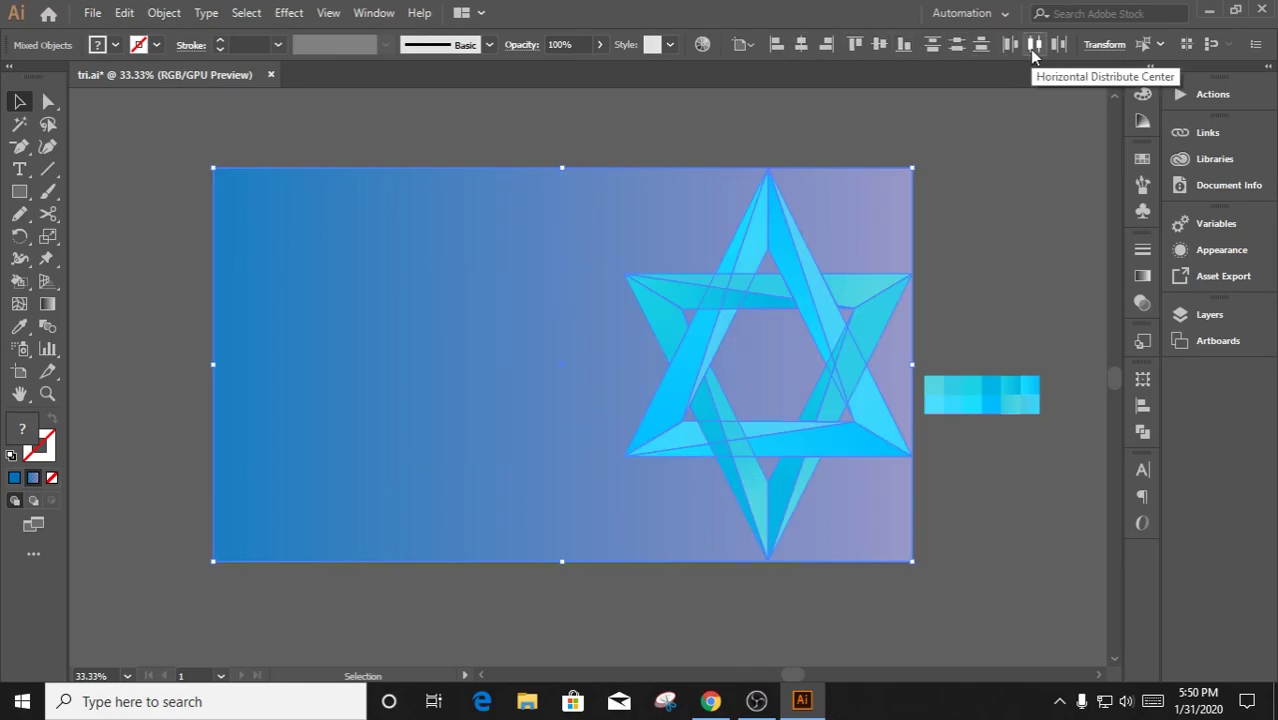
click(806, 45)
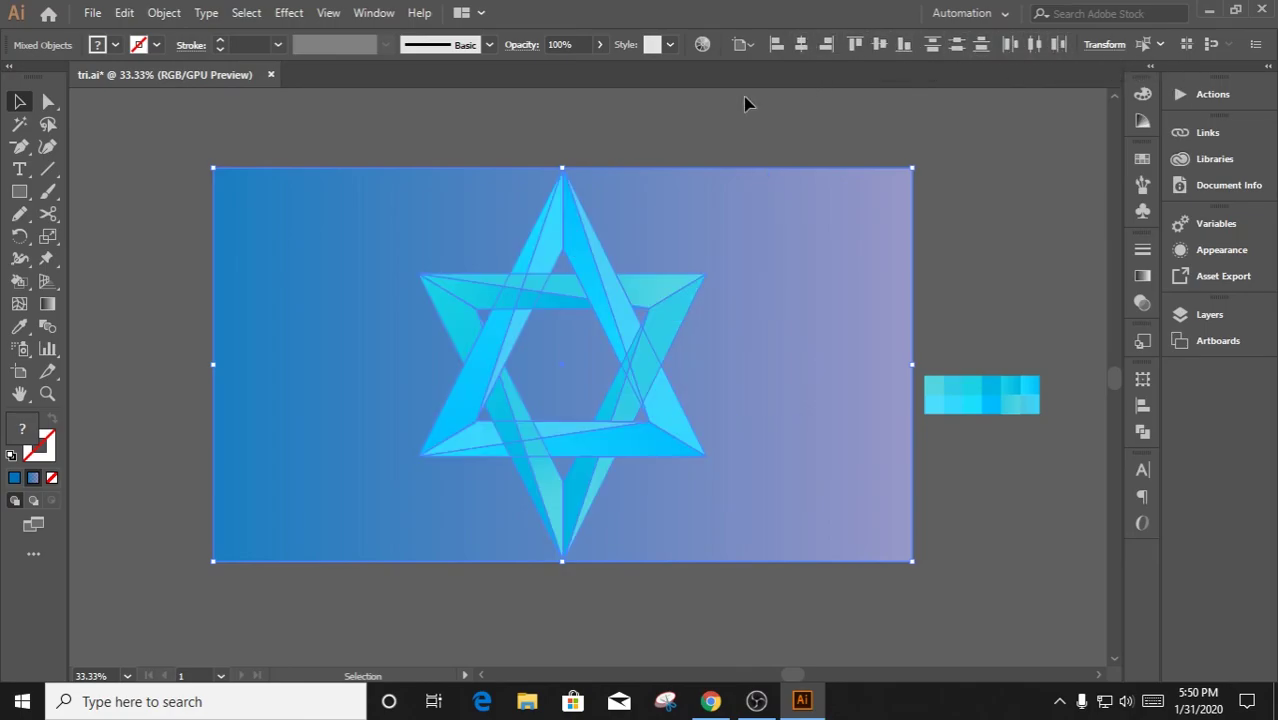
key(ctrl+shift+a)
key(ctrl+plus)
key(ctrl+minus)
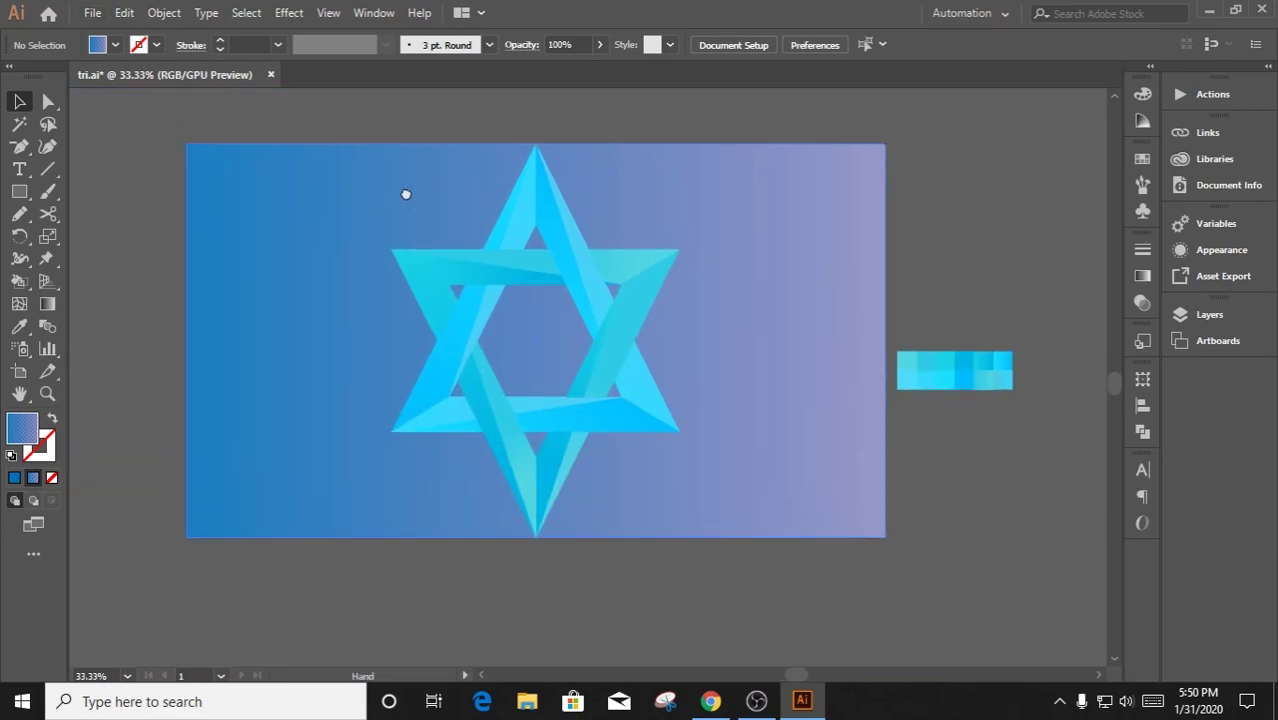